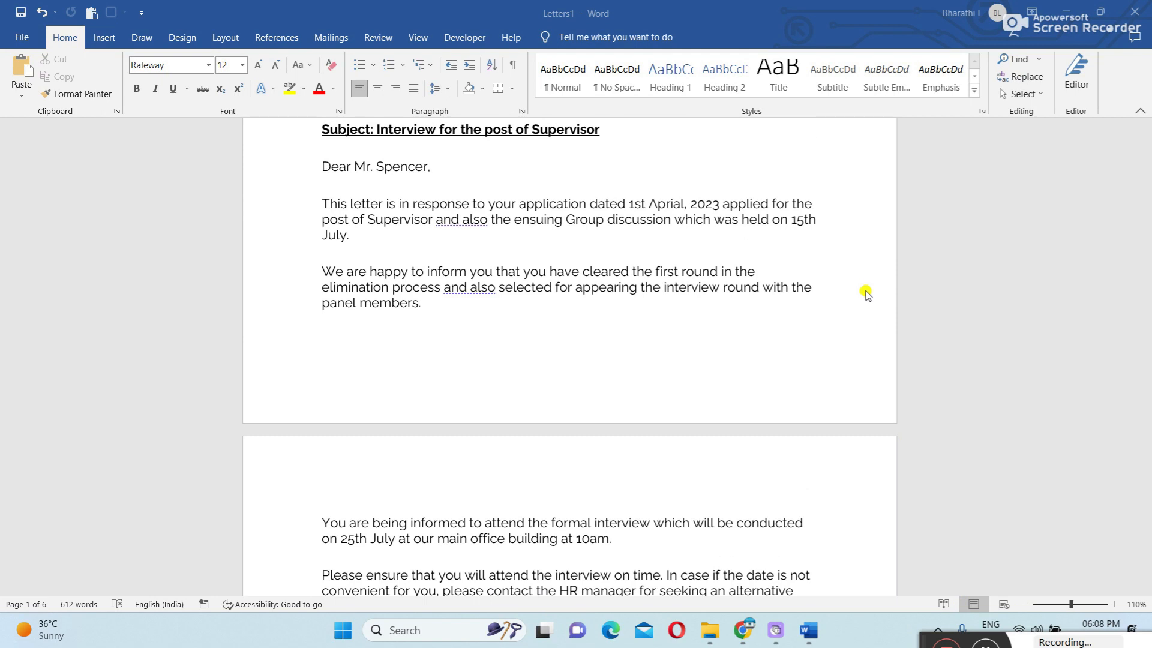
left_click(866, 294)
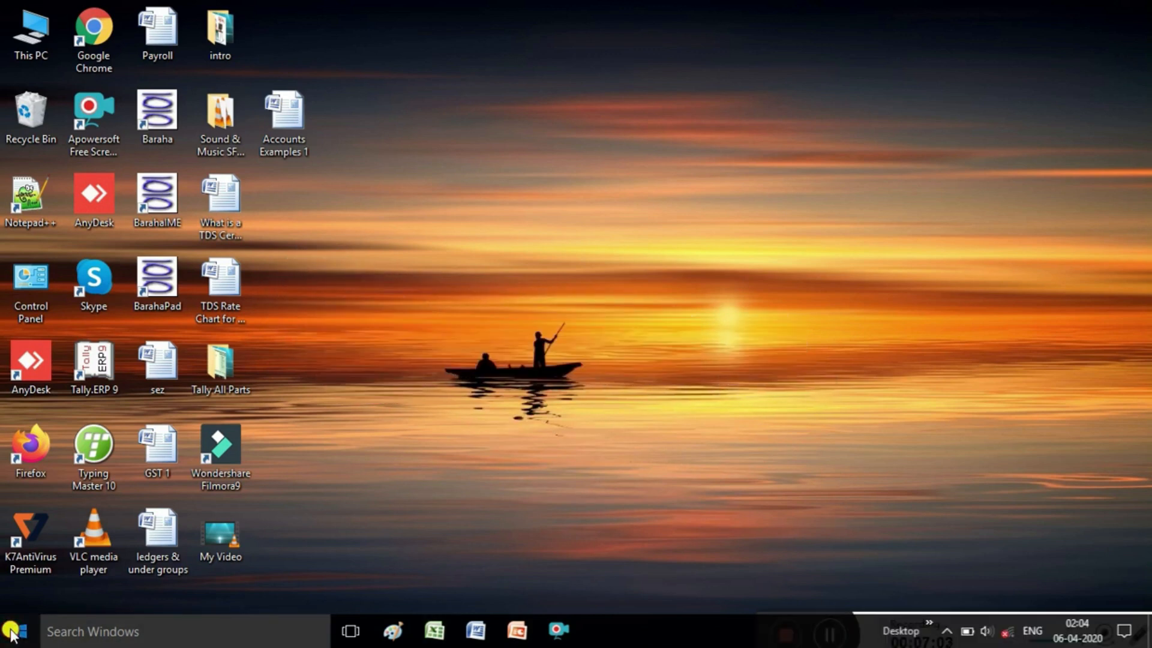
- Launch Microsoft Office Word from the Microsoft Office program group to get a blank document
left_click(11, 631)
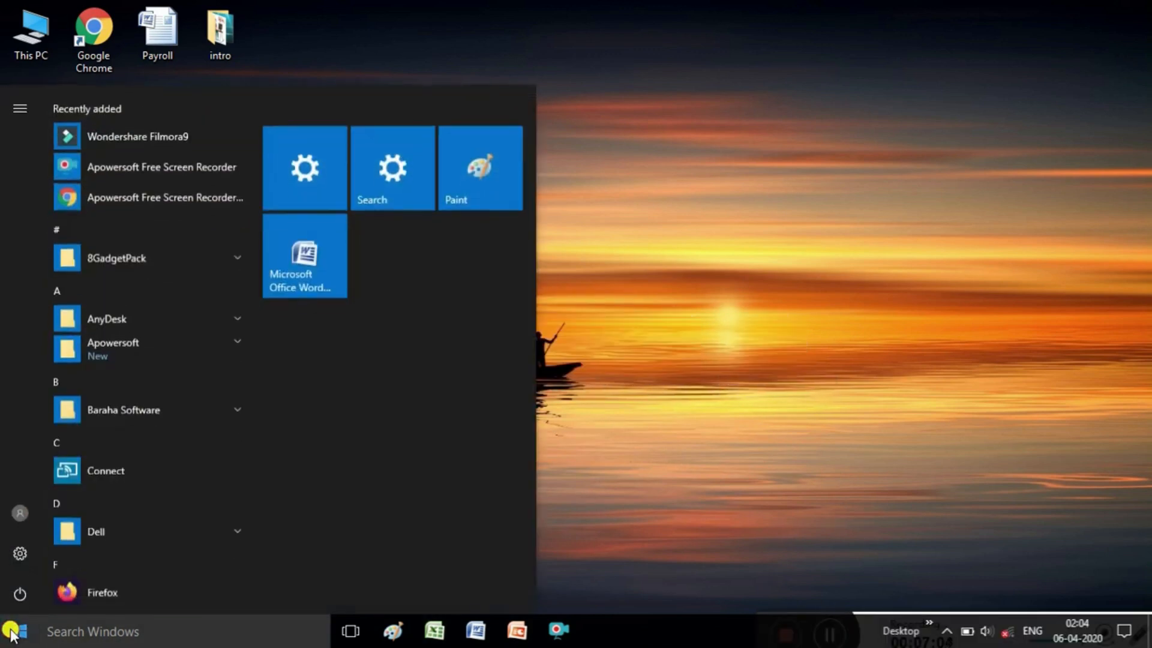
left_click(251, 606)
scroll(250, 607, "down", 5)
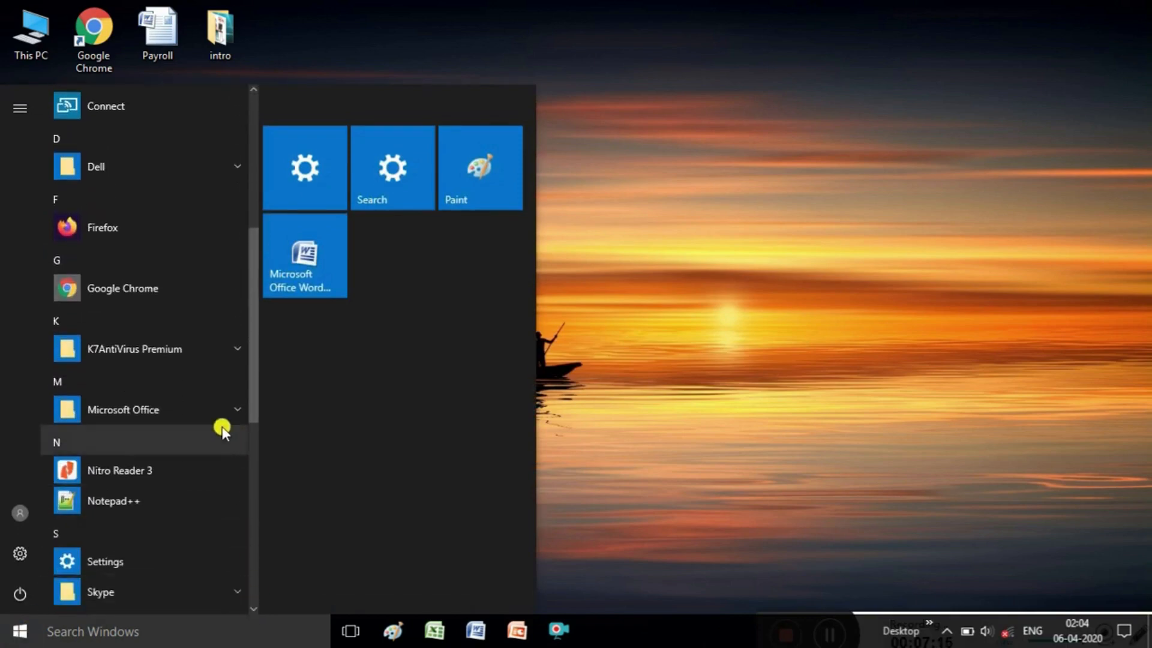
left_click(226, 405)
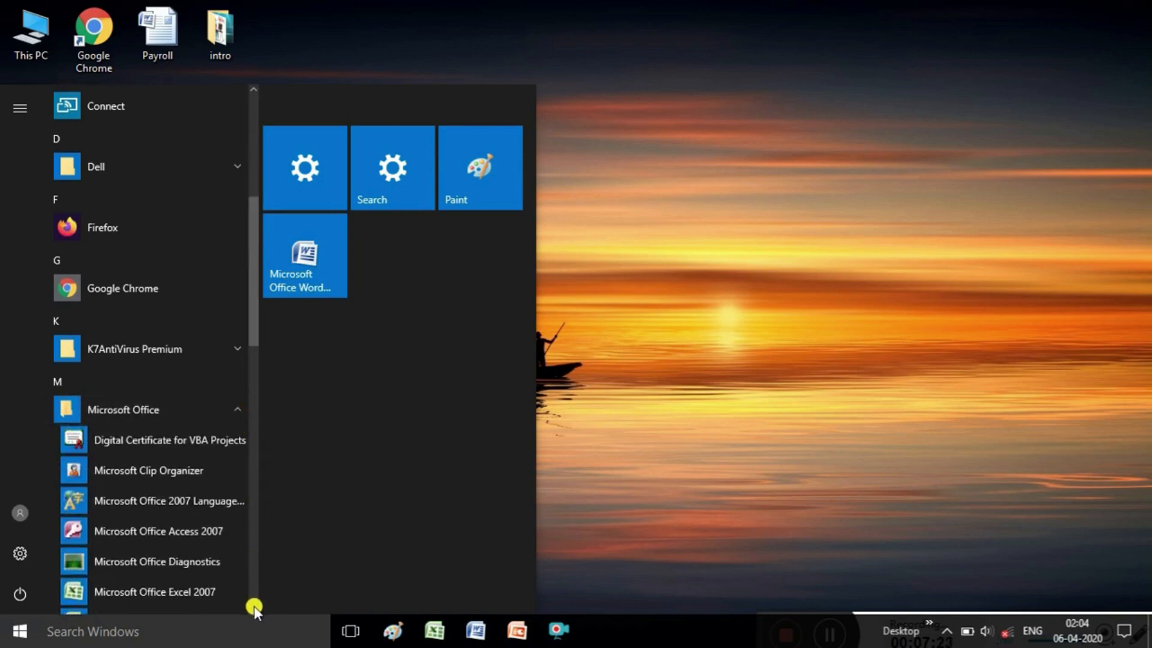
scroll(254, 606, "down", 5)
left_click(228, 567)
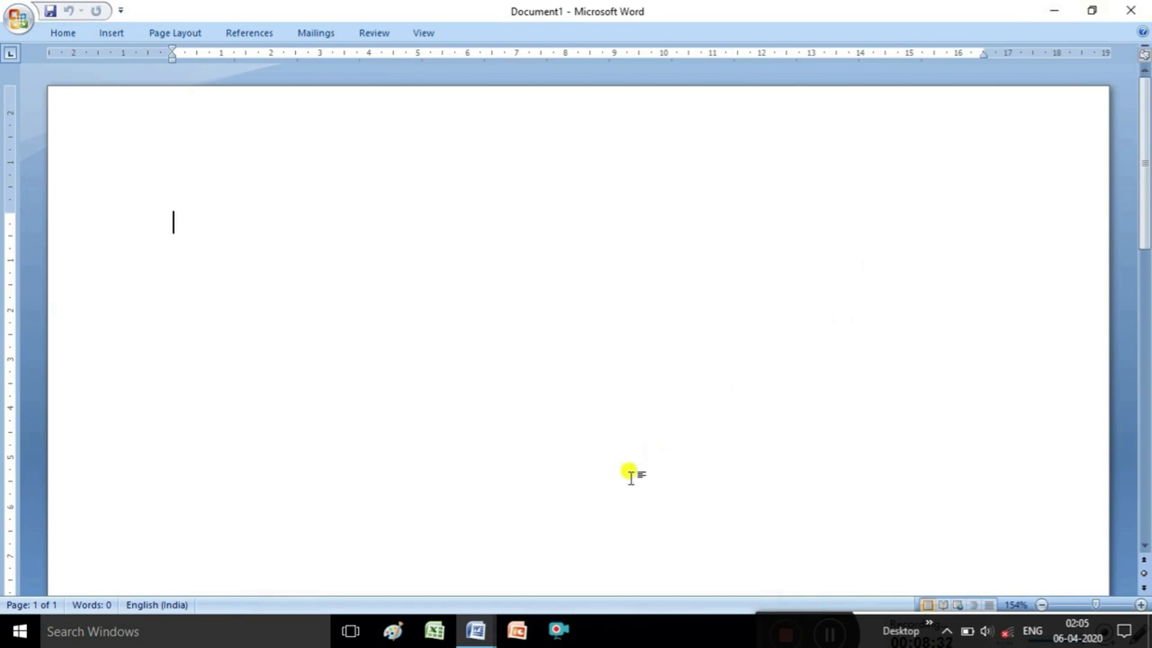
- Switch to the other blank Word window, restore it down and maximize it again
left_click(487, 641)
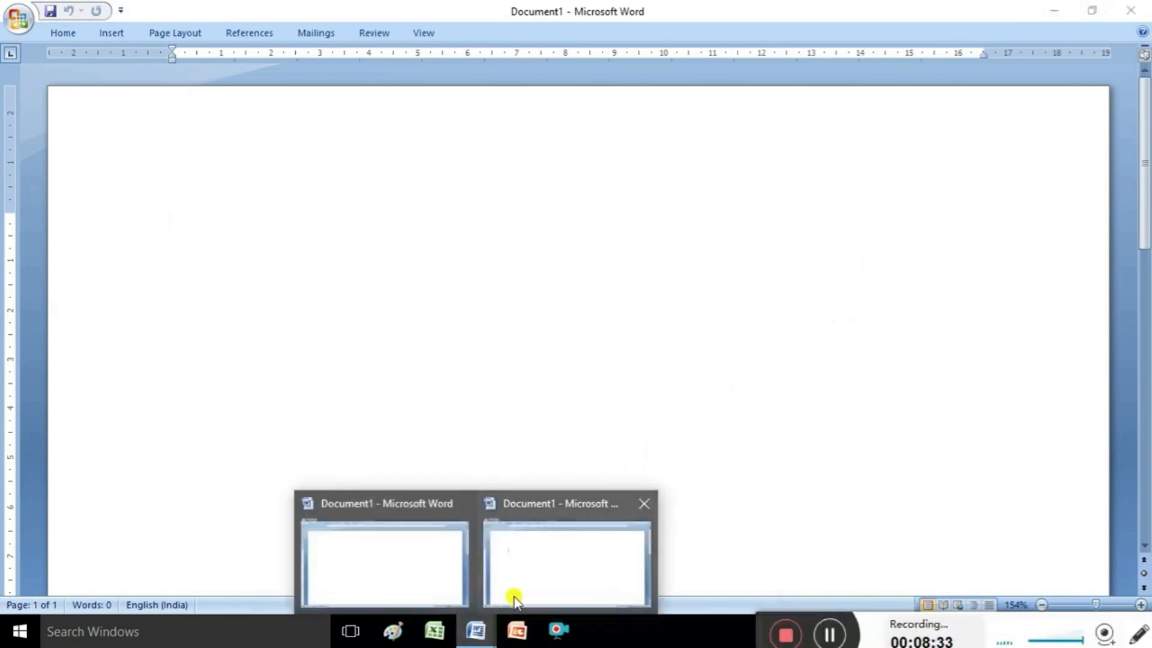
left_click(427, 577)
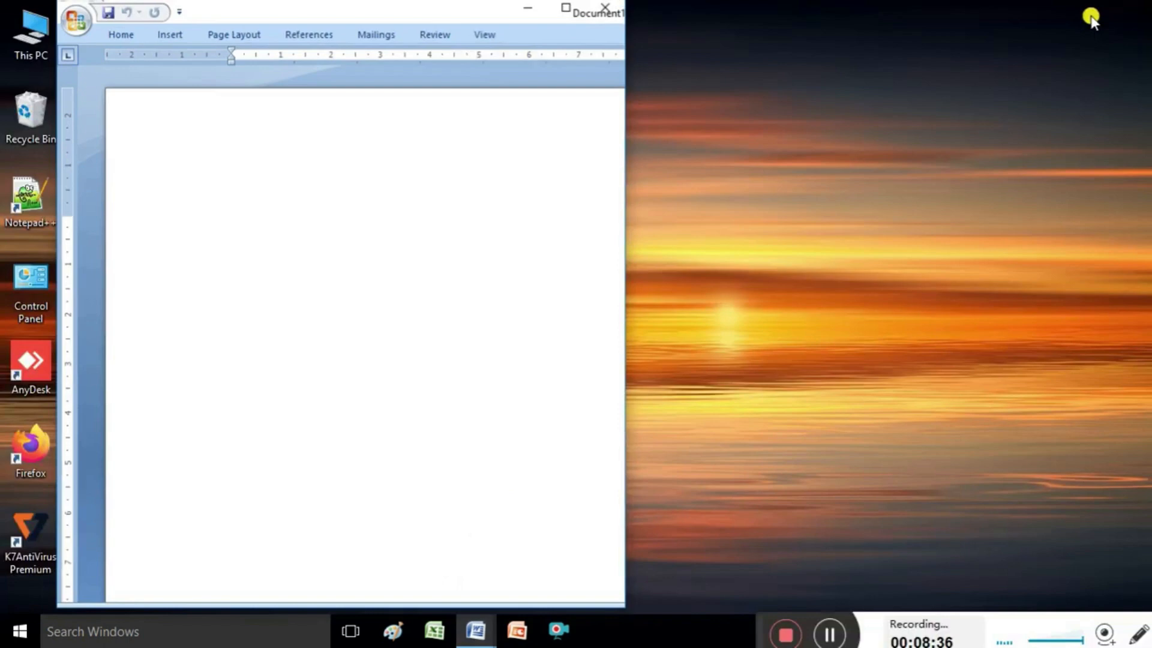
left_click(1092, 17)
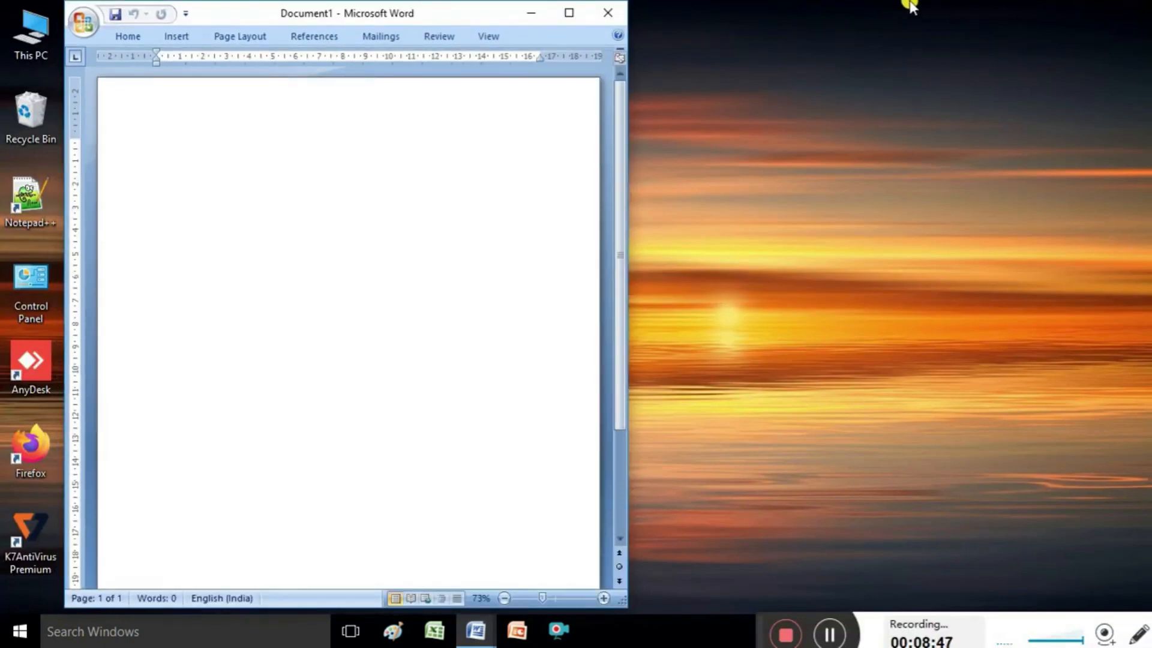
left_click(571, 13)
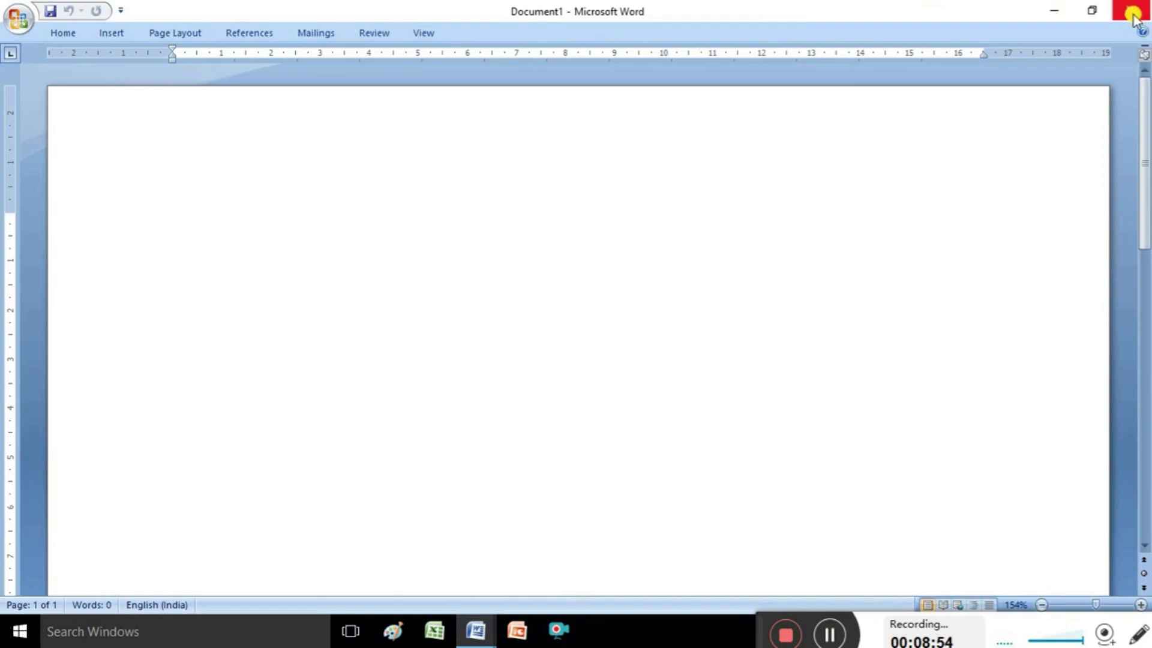
- Close the duplicate blank Word window and return to the remaining blank document
left_click(1133, 17)
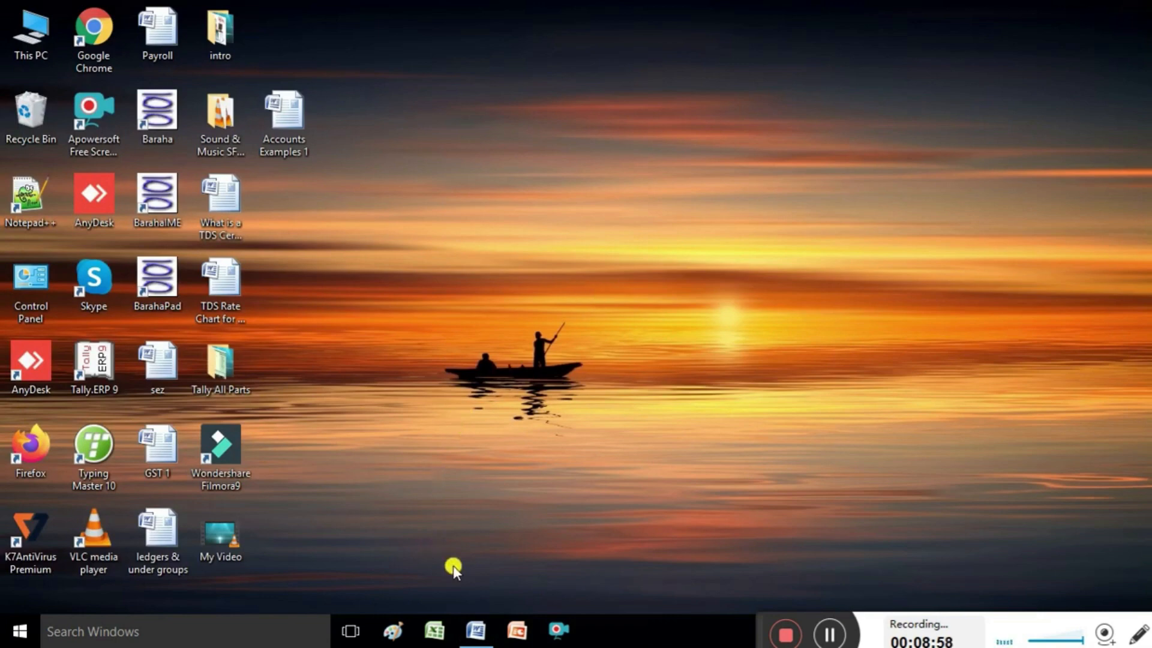
left_click(477, 629)
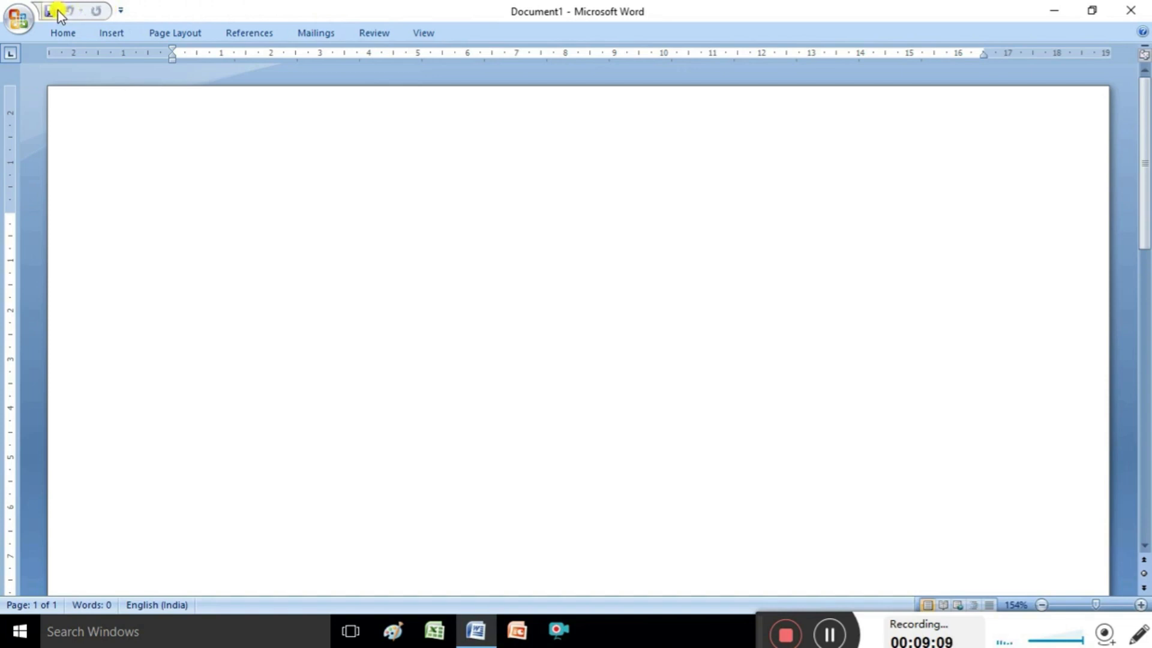
- Expand the minimized ribbon to show the Home commands and collapse it again
left_click(68, 39)
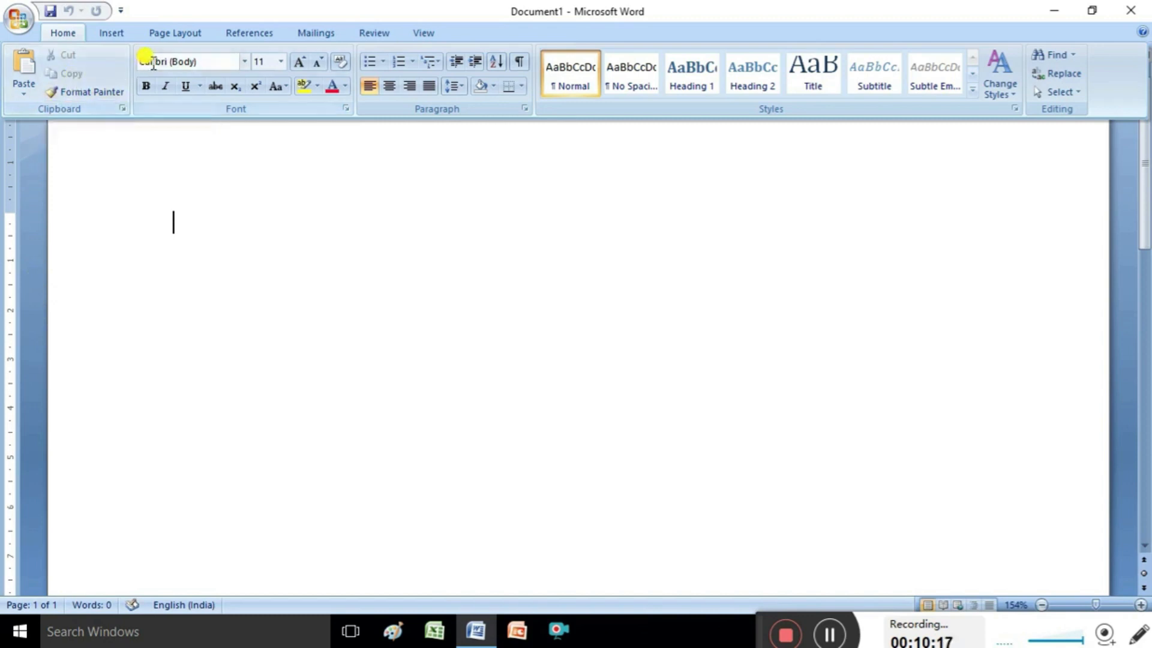
double_click(67, 37)
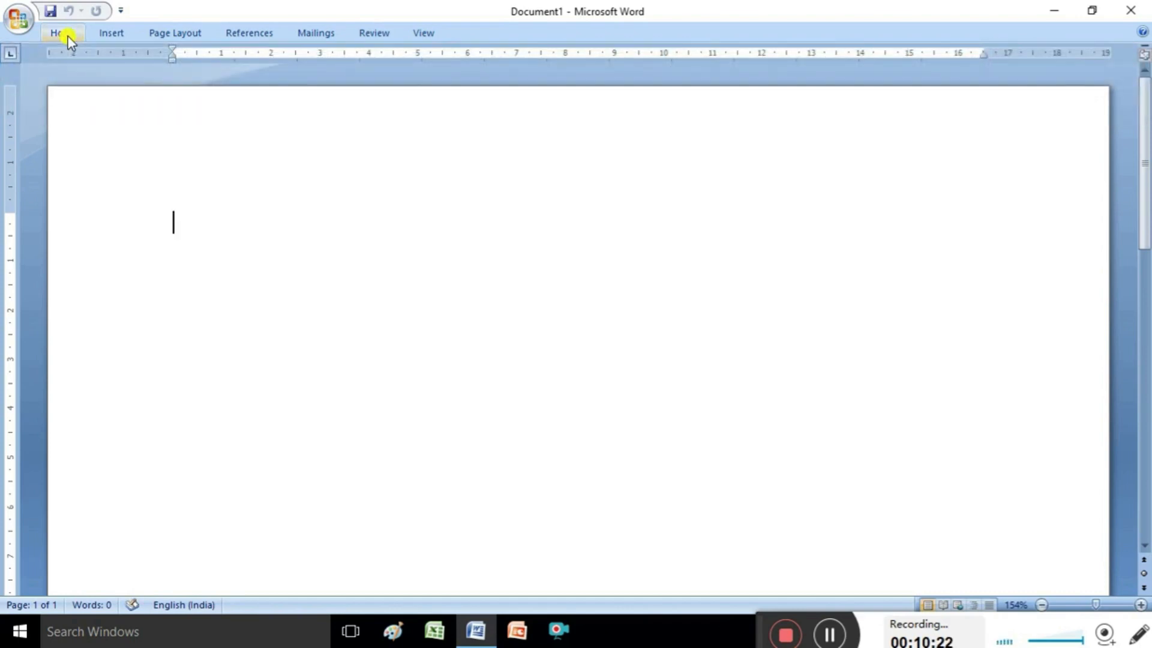
left_click(67, 37)
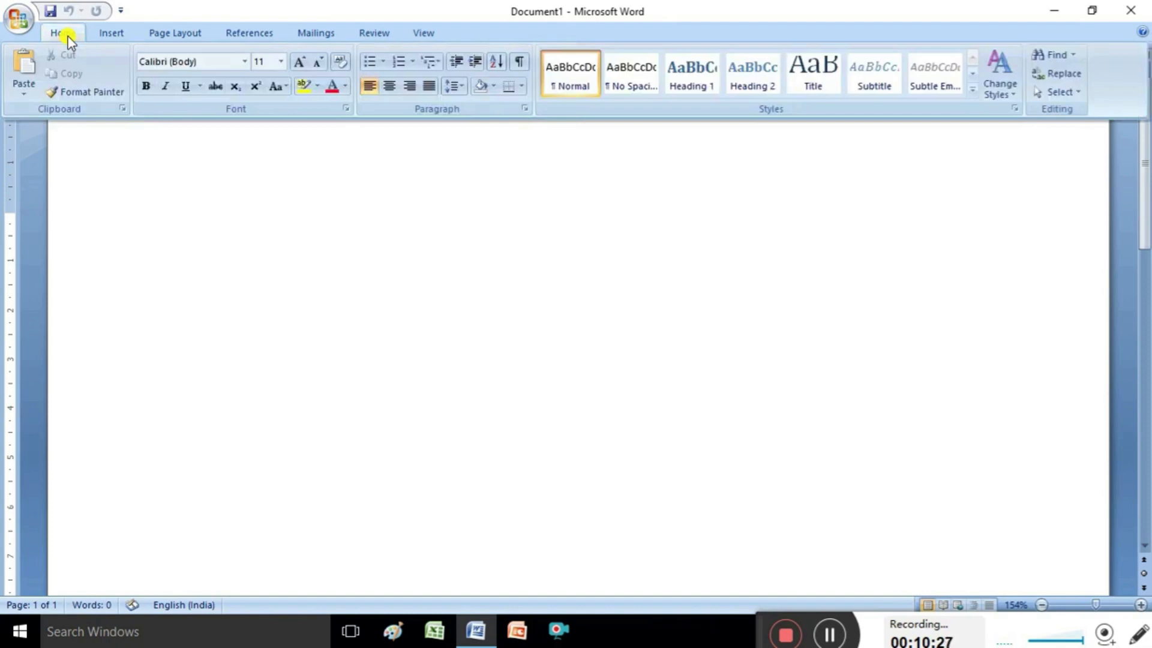
left_click(67, 37)
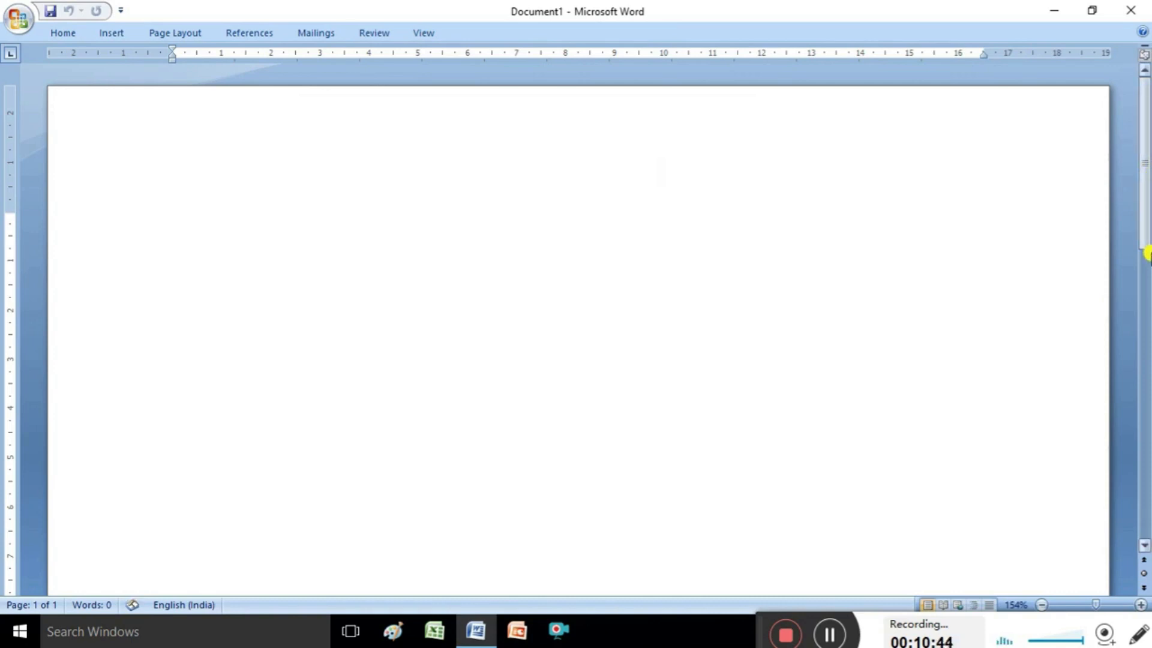
left_click(1144, 549)
left_click(1144, 548)
left_click(1144, 549)
left_click(1144, 549)
left_click(1144, 549)
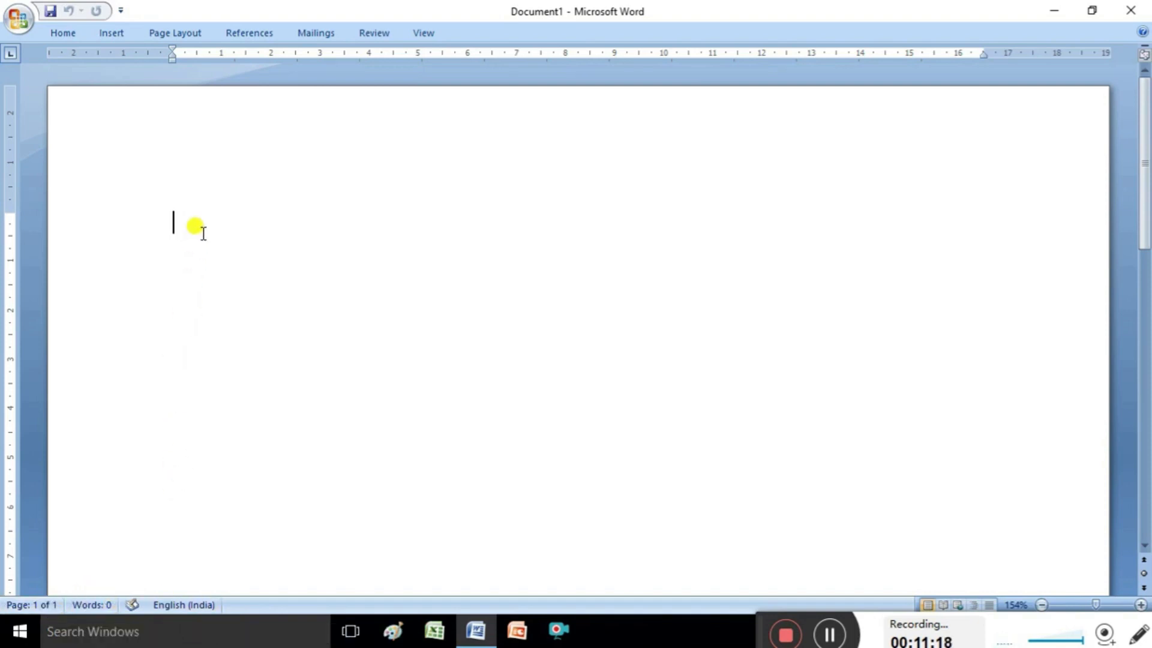
- Write "Computer is a electronic device" as the first line of the blank document
type("compu")
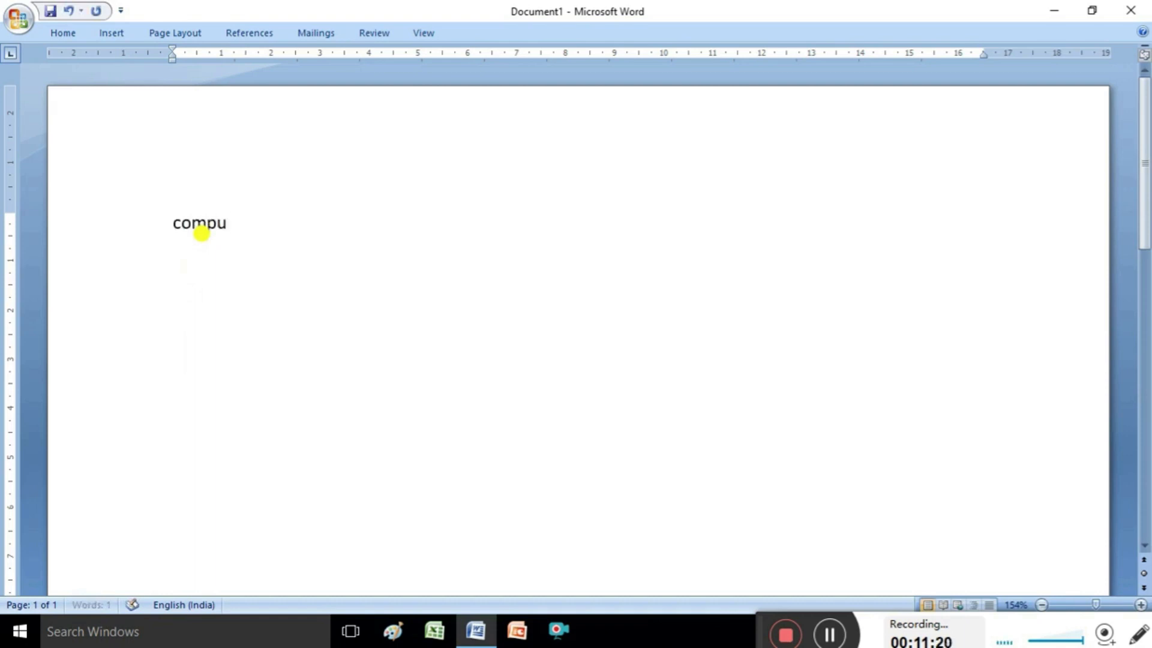
type("ter is a ")
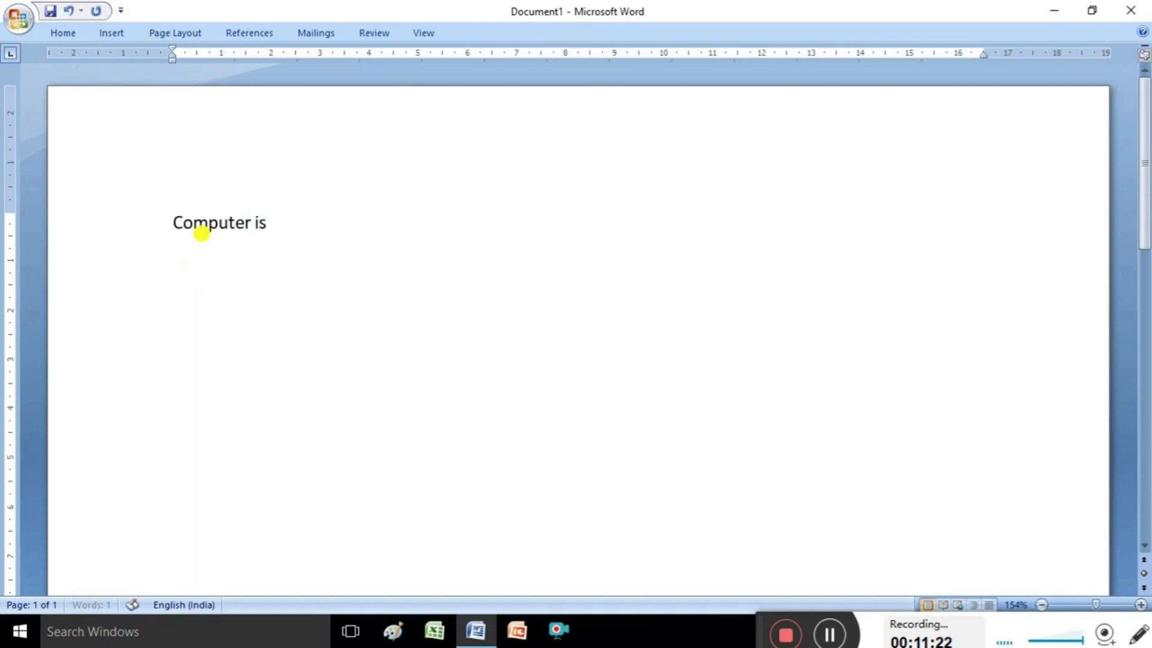
type("el")
type("ectronic device")
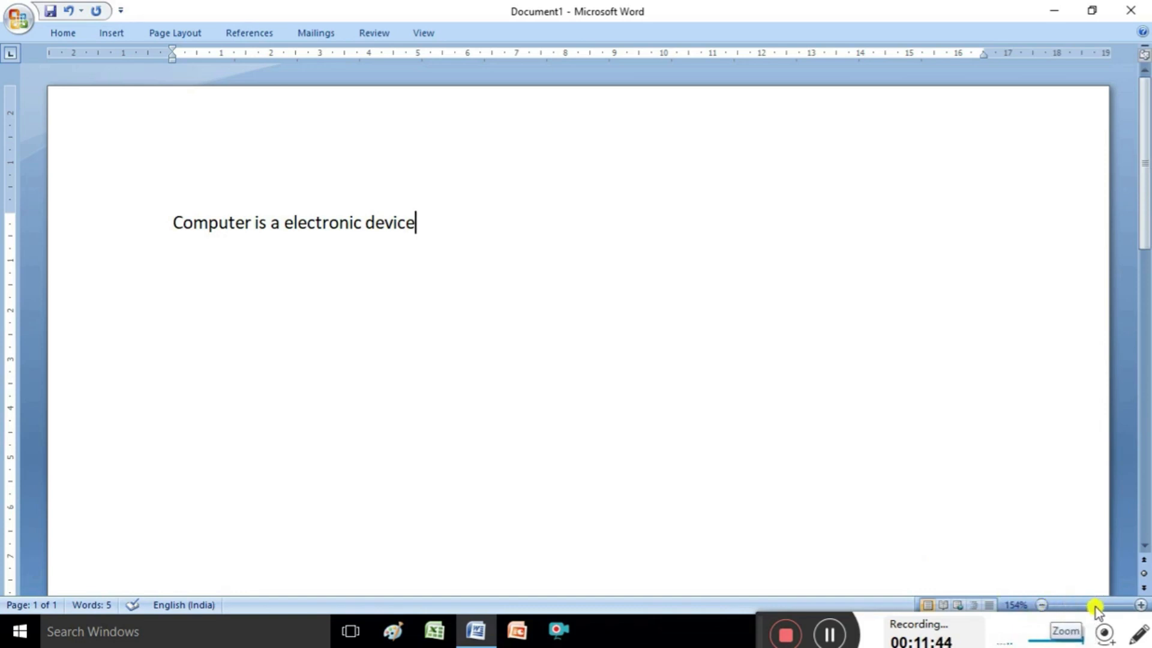
- Try larger and smaller magnifications of the page and set the document zoom to 100%
left_click_drag(1096, 604, 1117, 605)
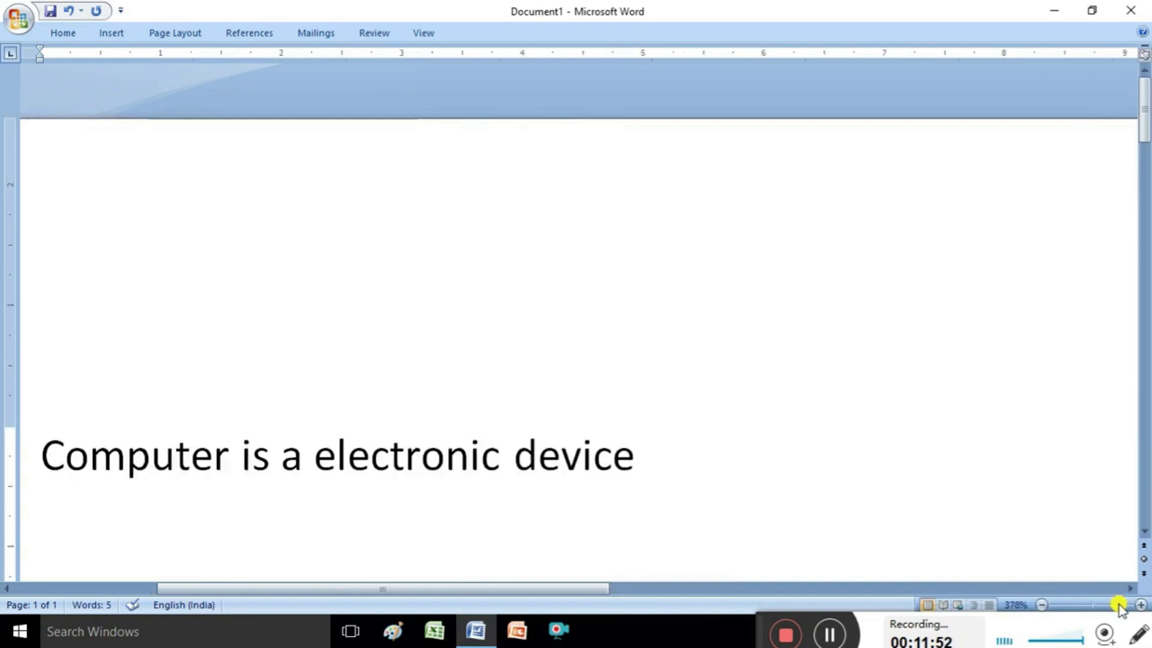
left_click_drag(1119, 605, 1082, 610)
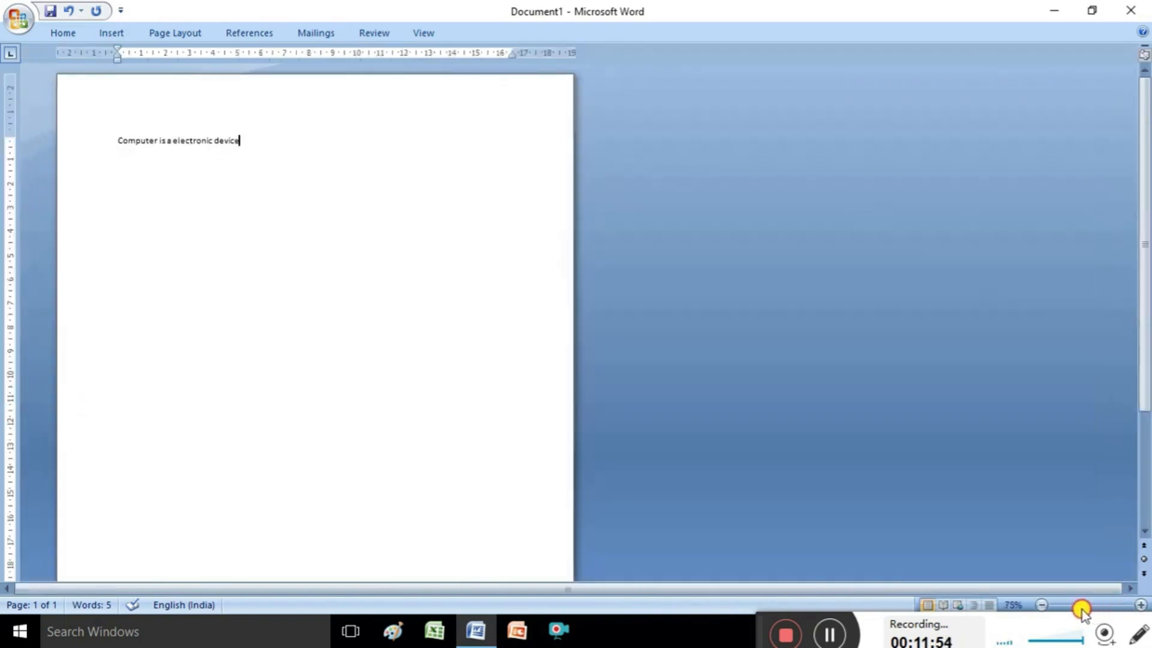
left_click_drag(1082, 608, 1092, 609)
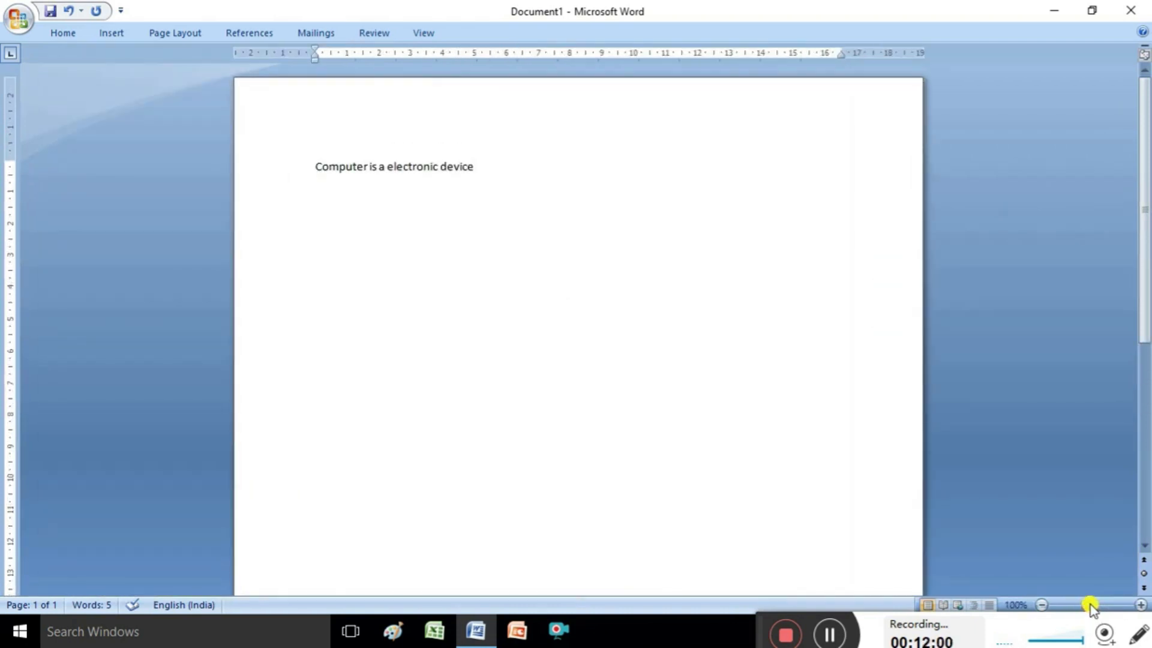
left_click_drag(1090, 605, 1090, 603)
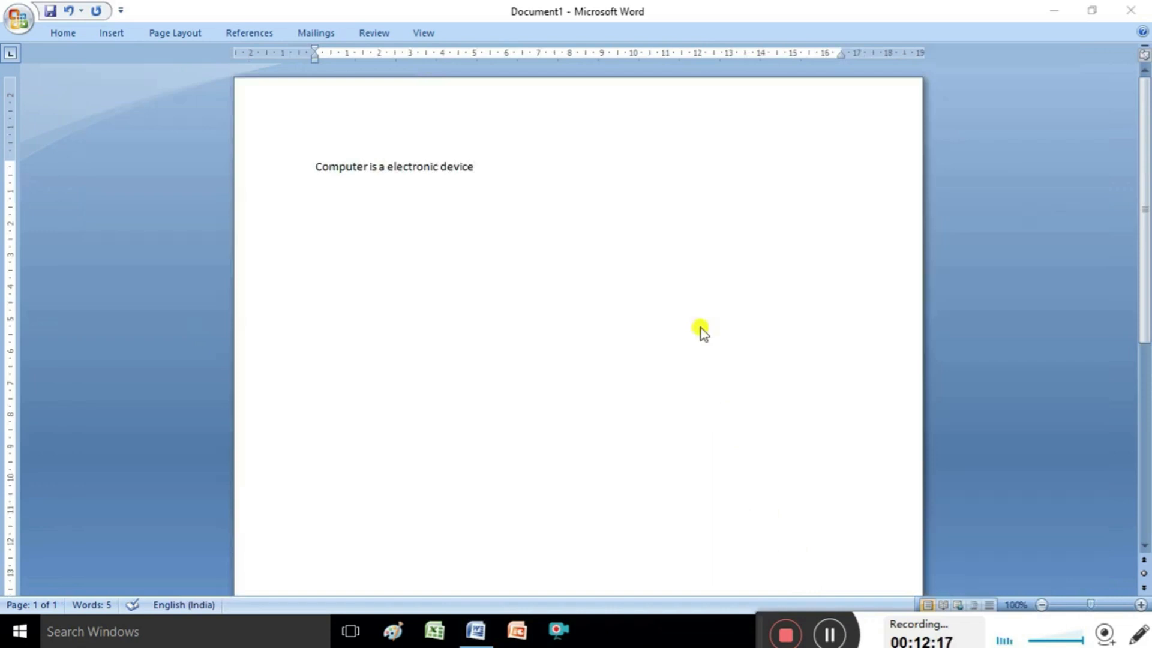
- Append ",it is used to storing the data" and add the lines "In computer we have two types software and hardware" and "Apple orange"
left_click(478, 166)
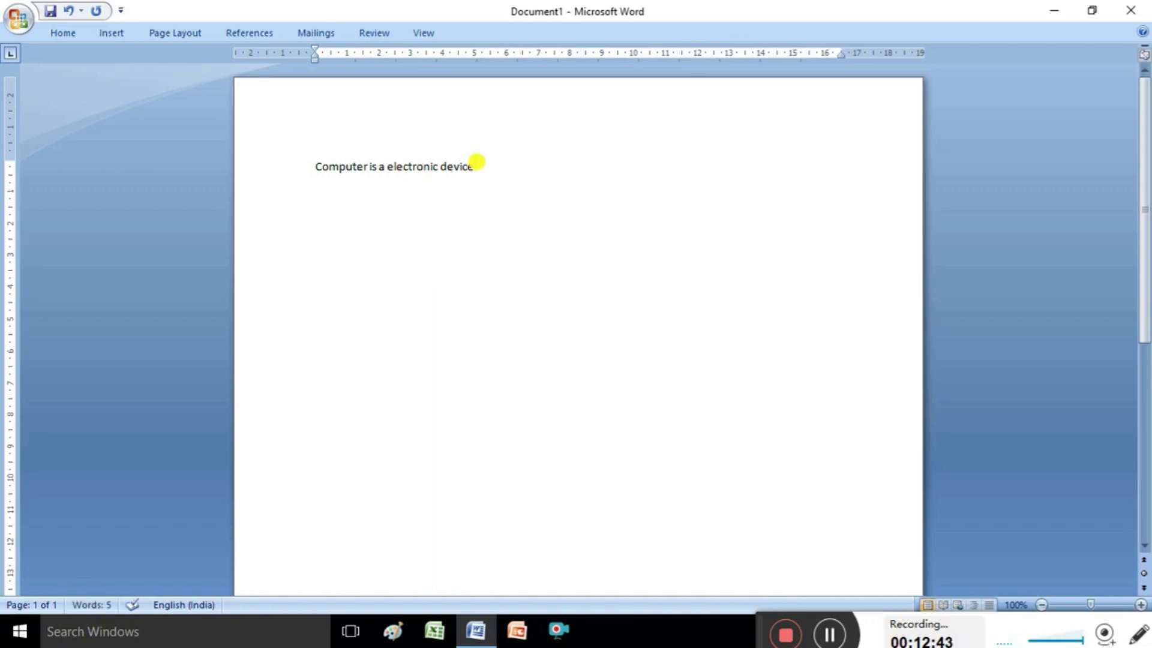
type(",it is used to storing the data")
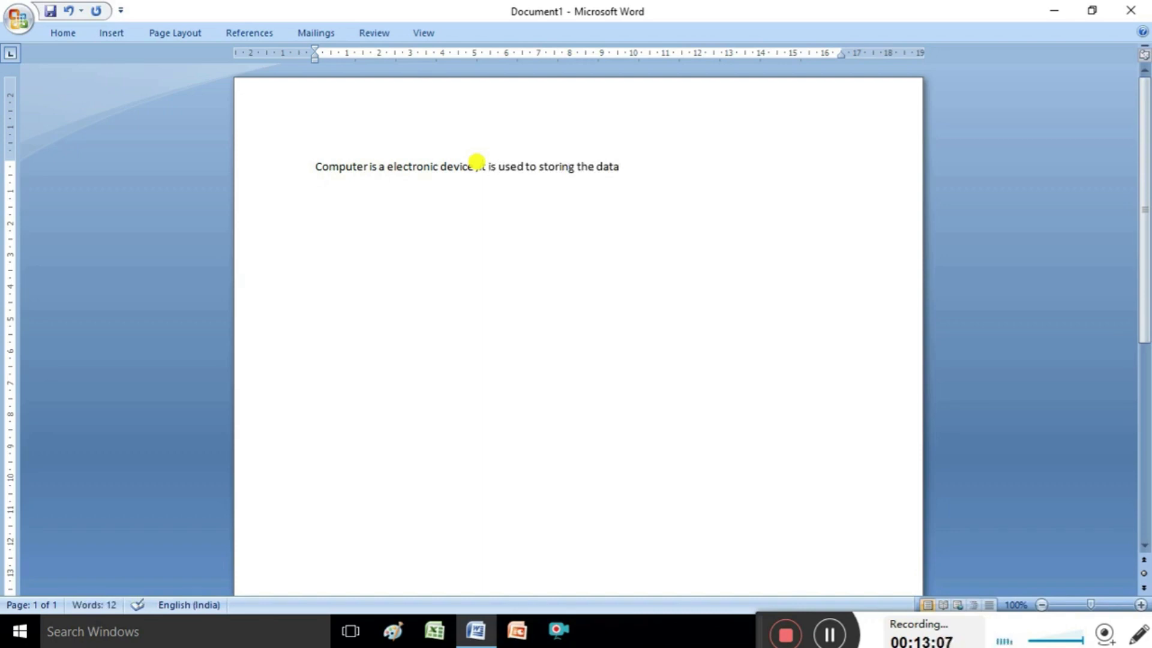
key("Return")
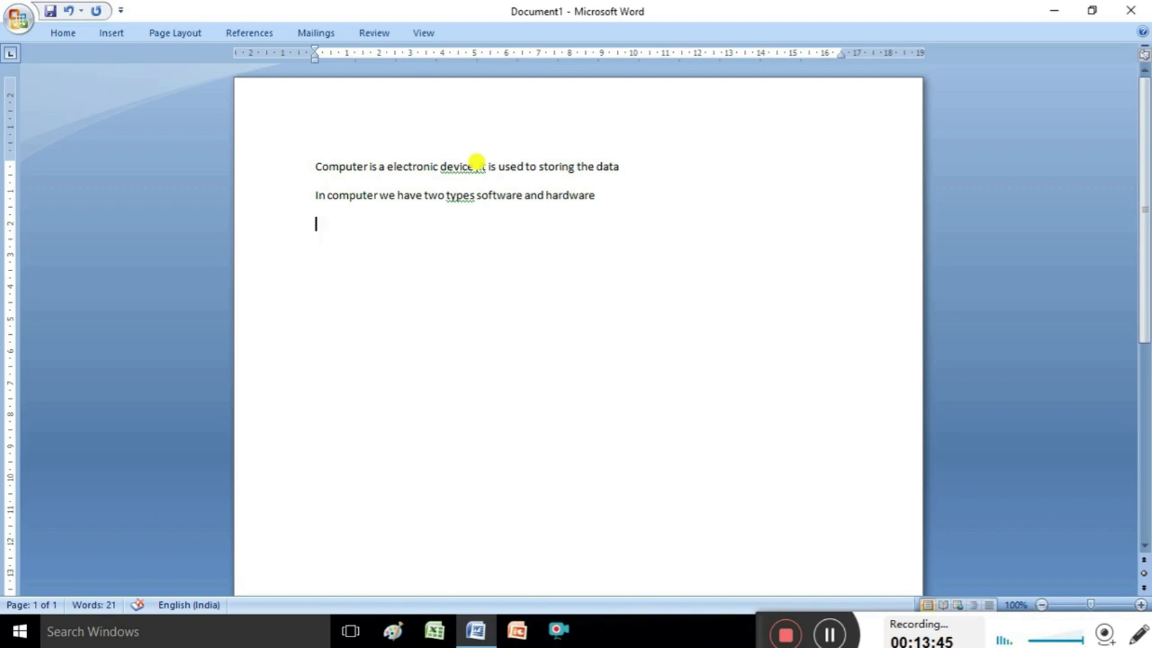
type("apple orange")
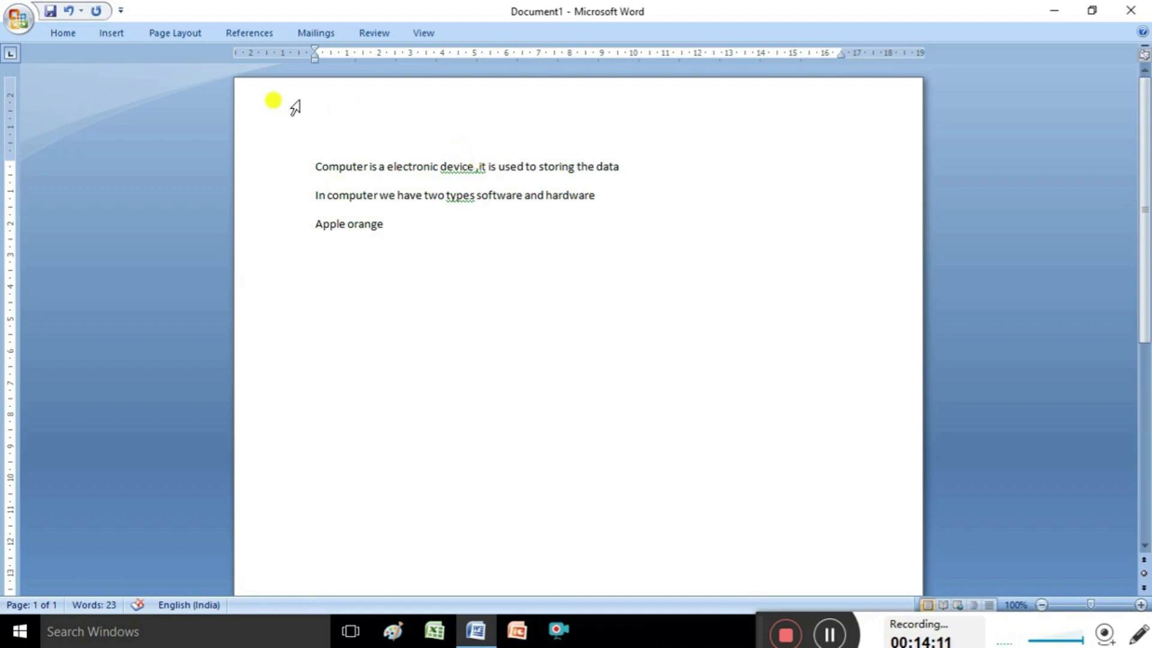
- Select all three lines of text and set their font to Arial Black
left_click(60, 33)
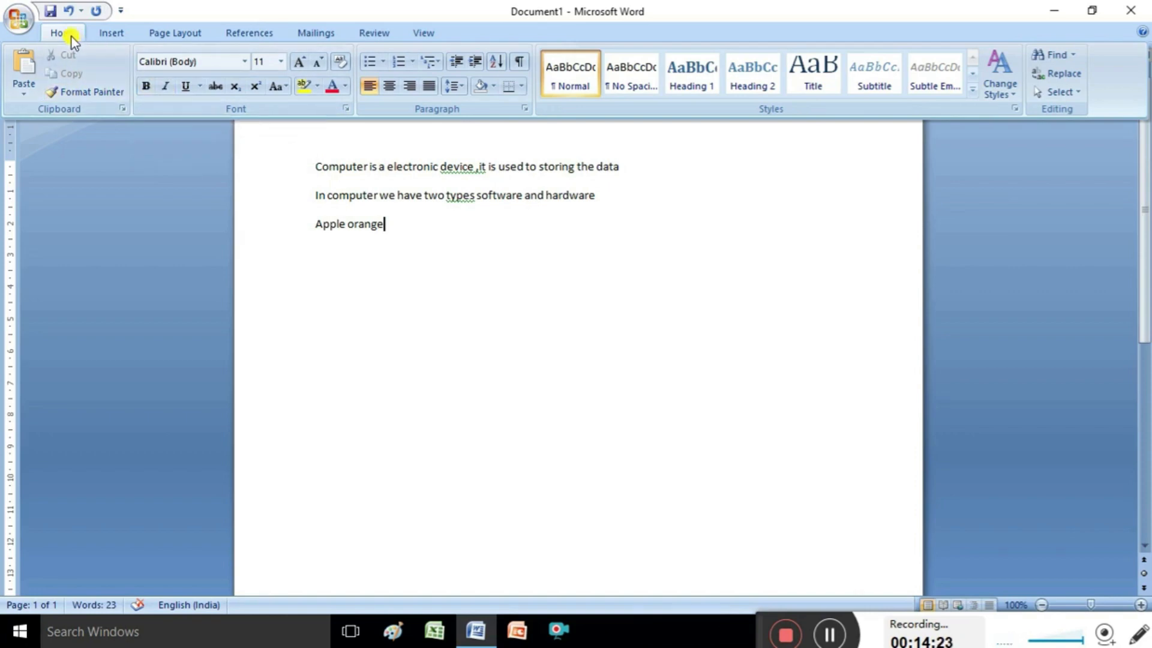
key("ctrl+F1")
left_click(315, 169)
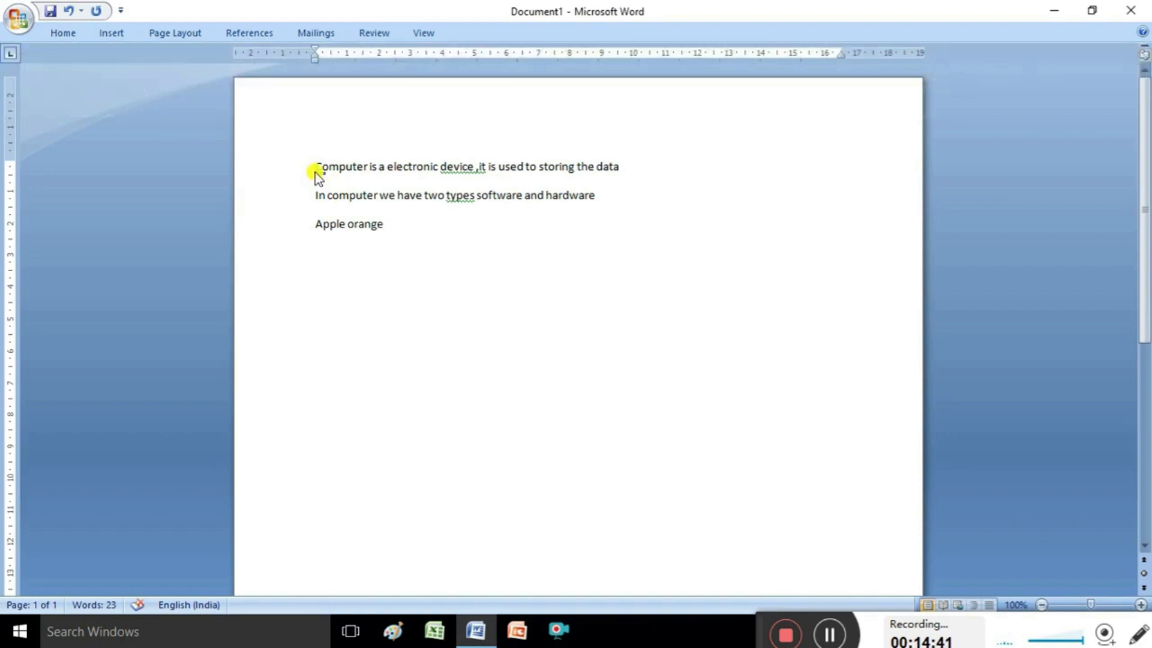
key("shift+Down")
key("shift+Down")
key("shift+Down")
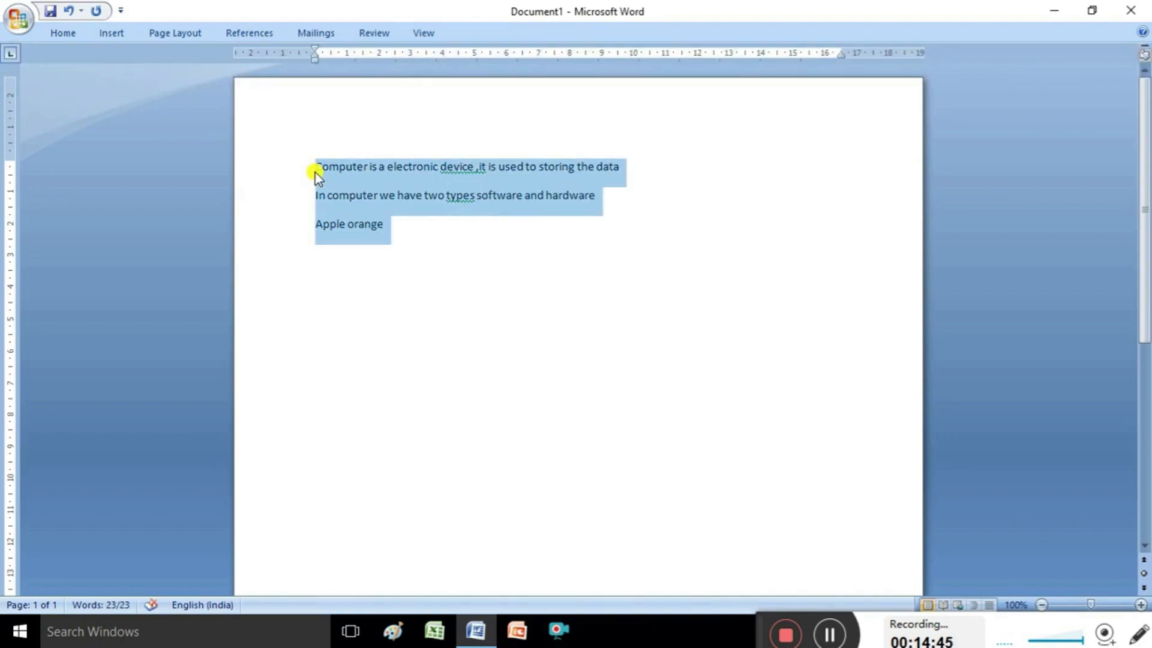
left_click(69, 36)
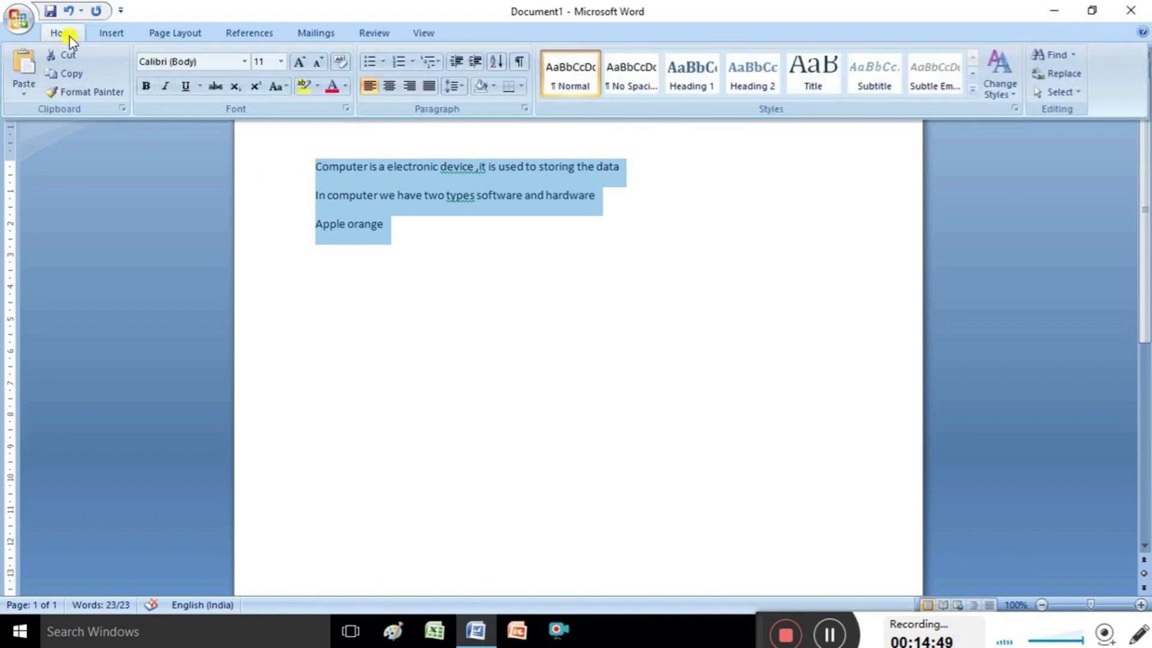
left_click(243, 66)
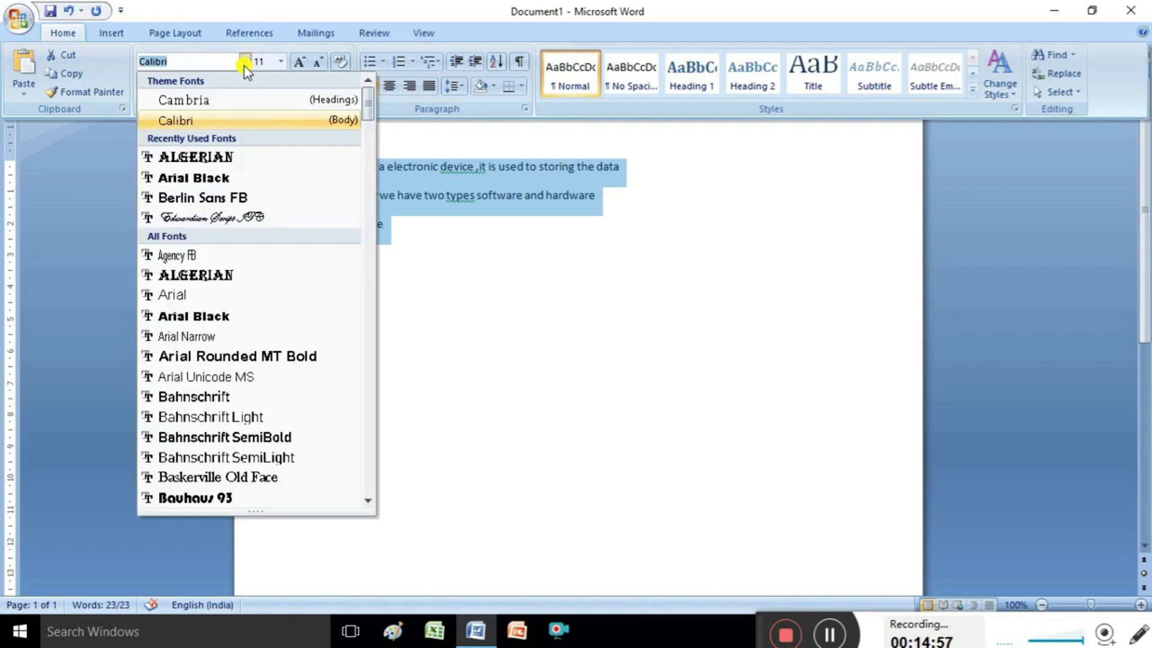
left_click(234, 179)
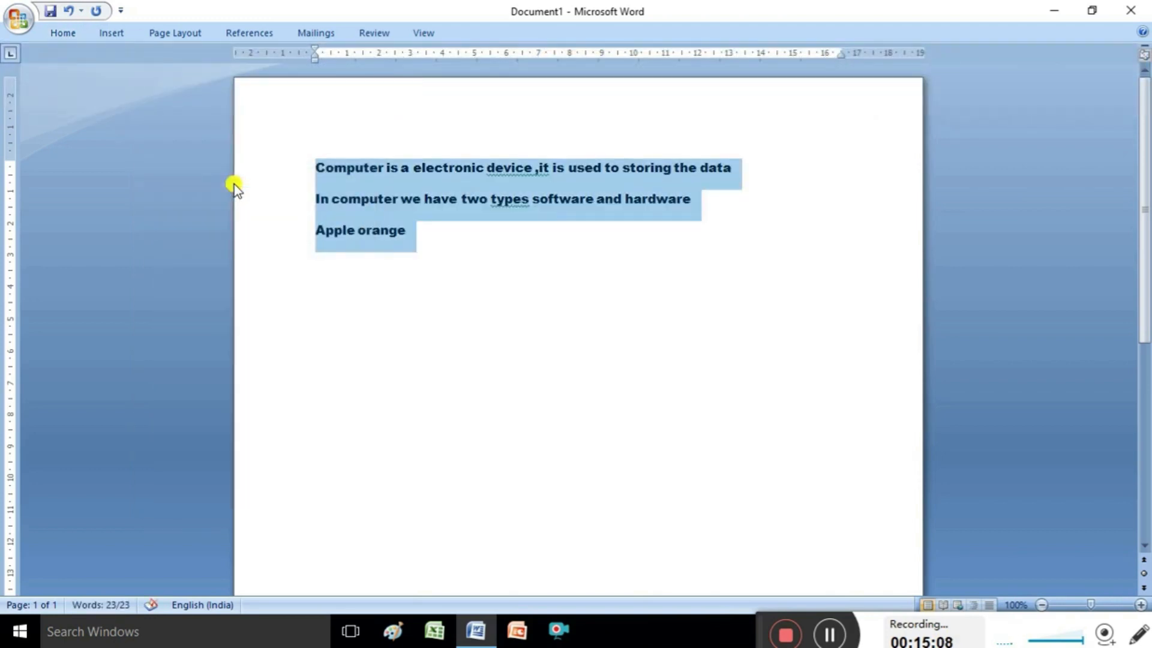
- Browse the available fonts for the three selected lines and keep Arial Black
left_click(70, 35)
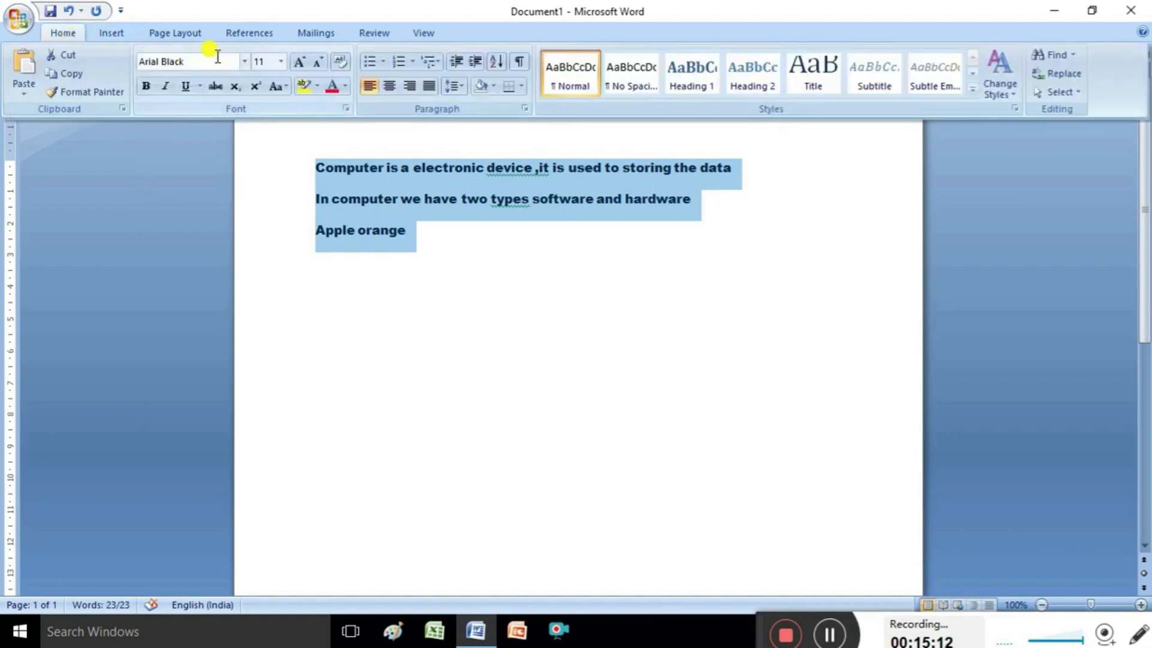
left_click(244, 61)
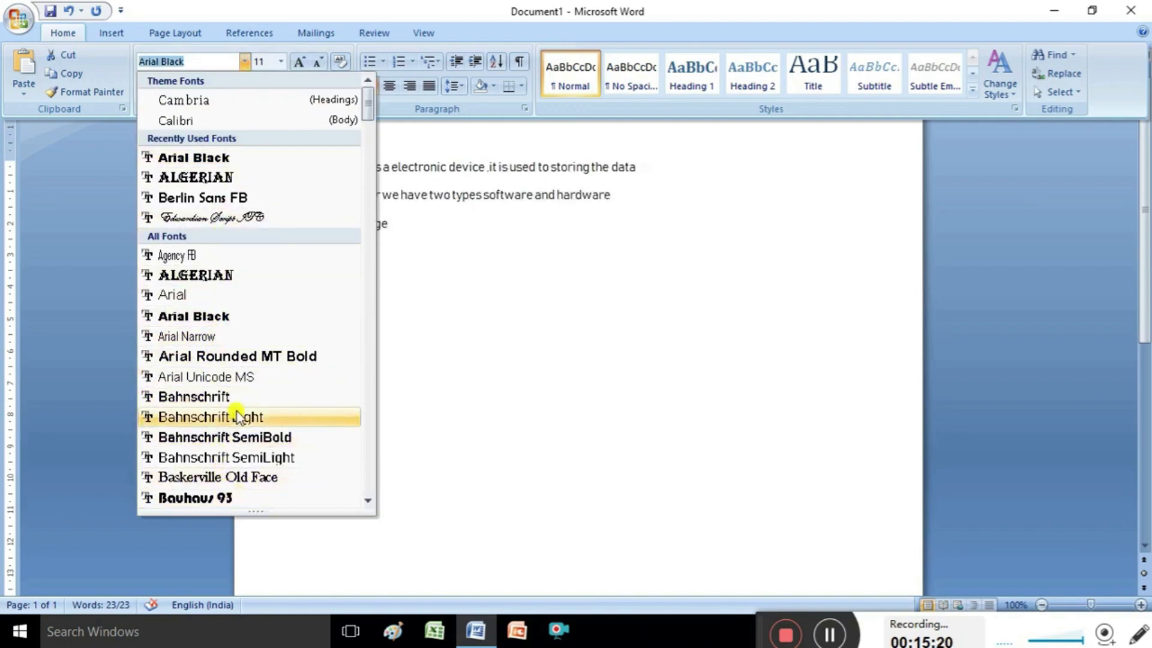
left_click(366, 503)
left_click_drag(366, 505, 364, 507)
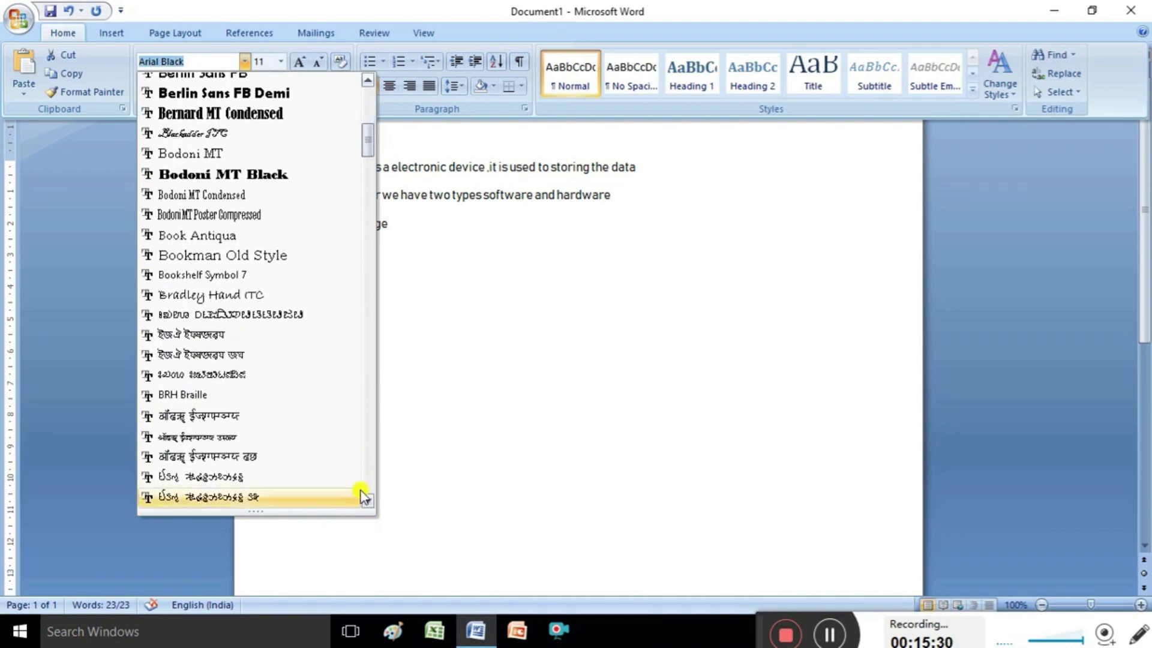
left_click_drag(368, 84, 369, 81)
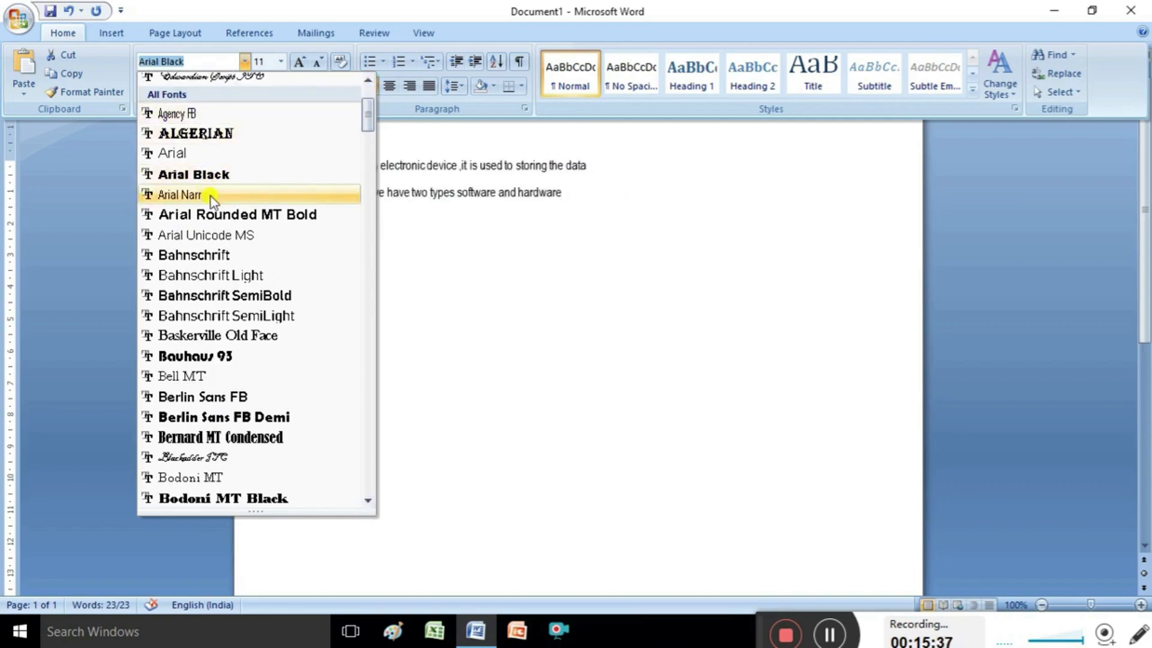
left_click(215, 175)
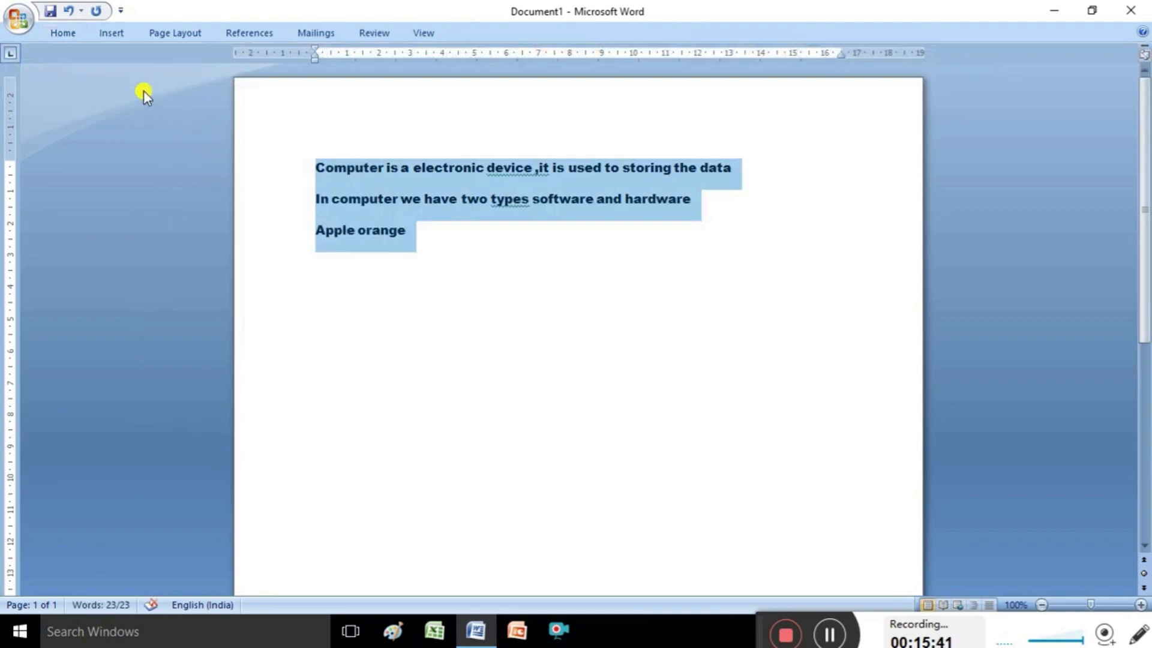
- Set the three selected lines to font size 12 and colour them light green
left_click(63, 34)
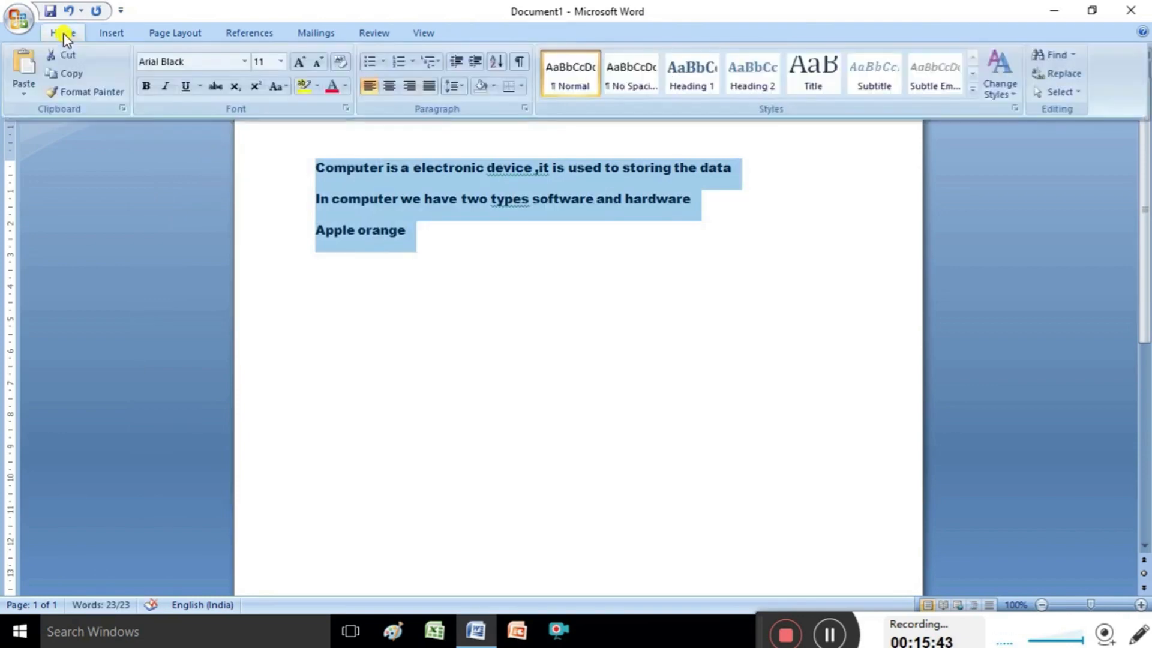
left_click(282, 66)
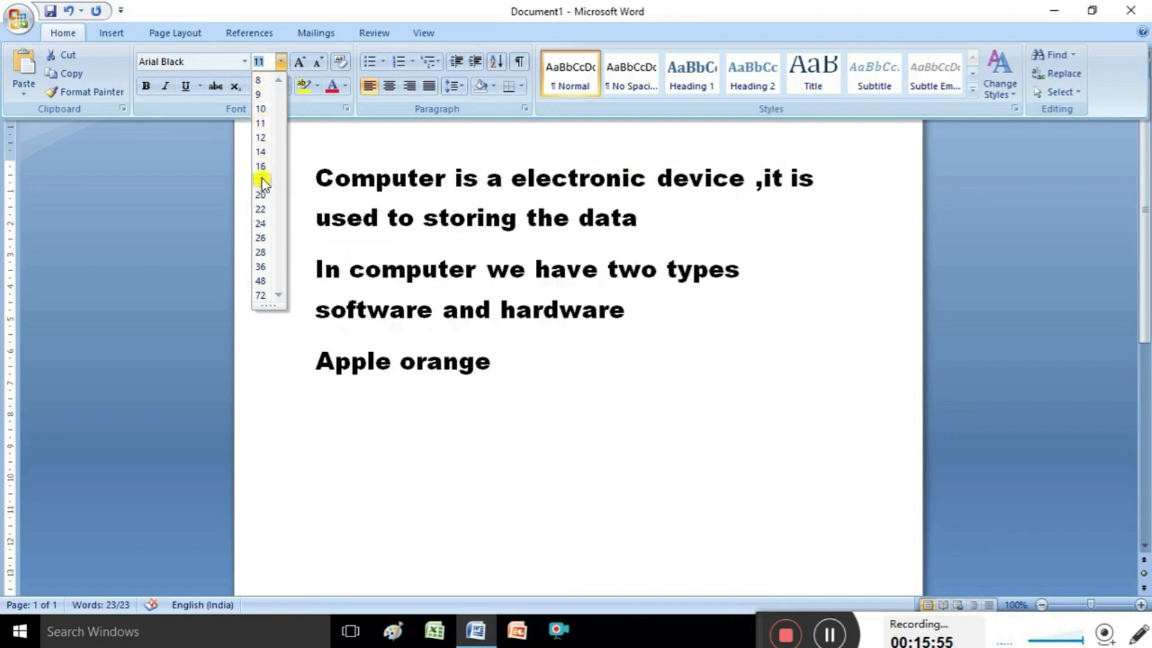
left_click(268, 139)
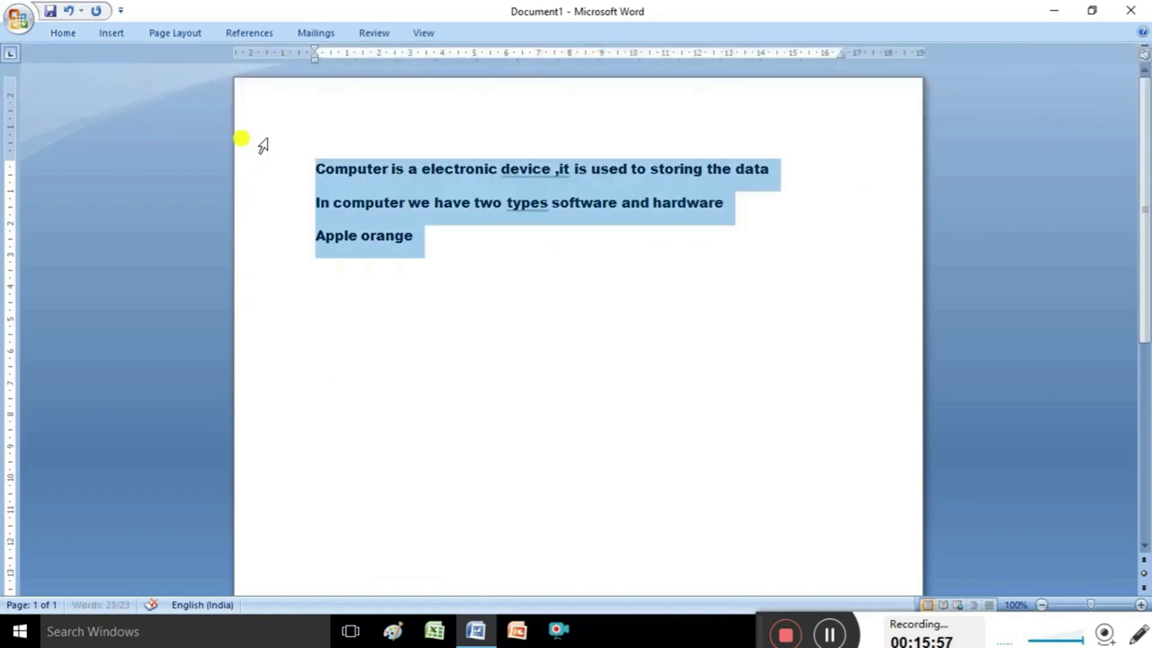
left_click(60, 34)
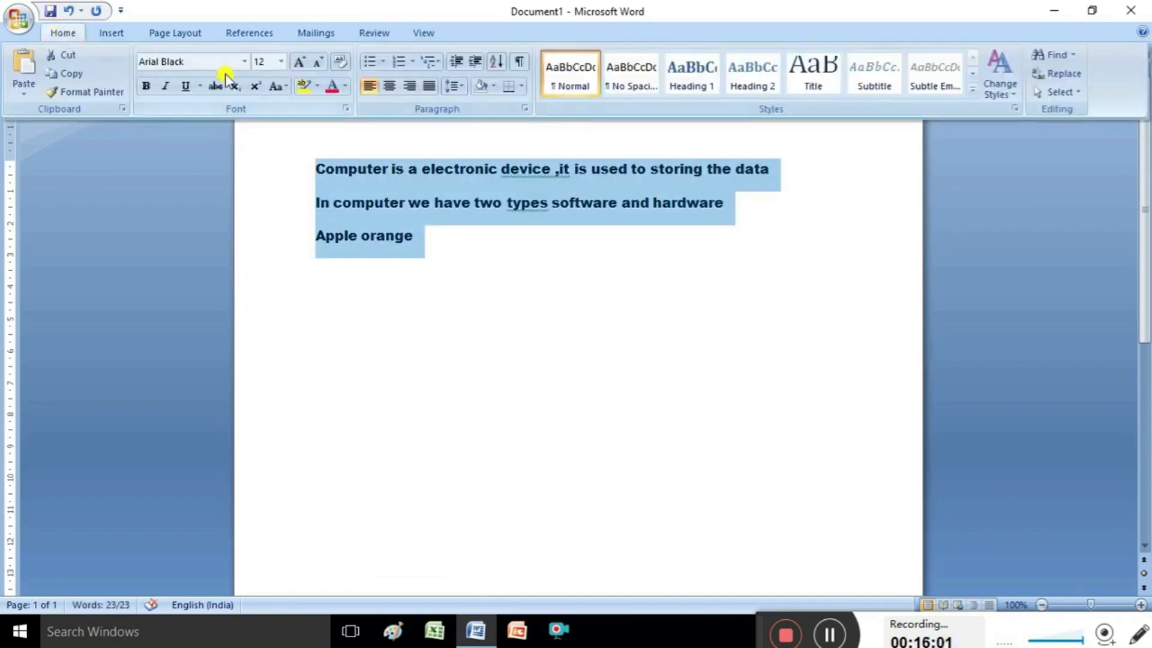
left_click(346, 88)
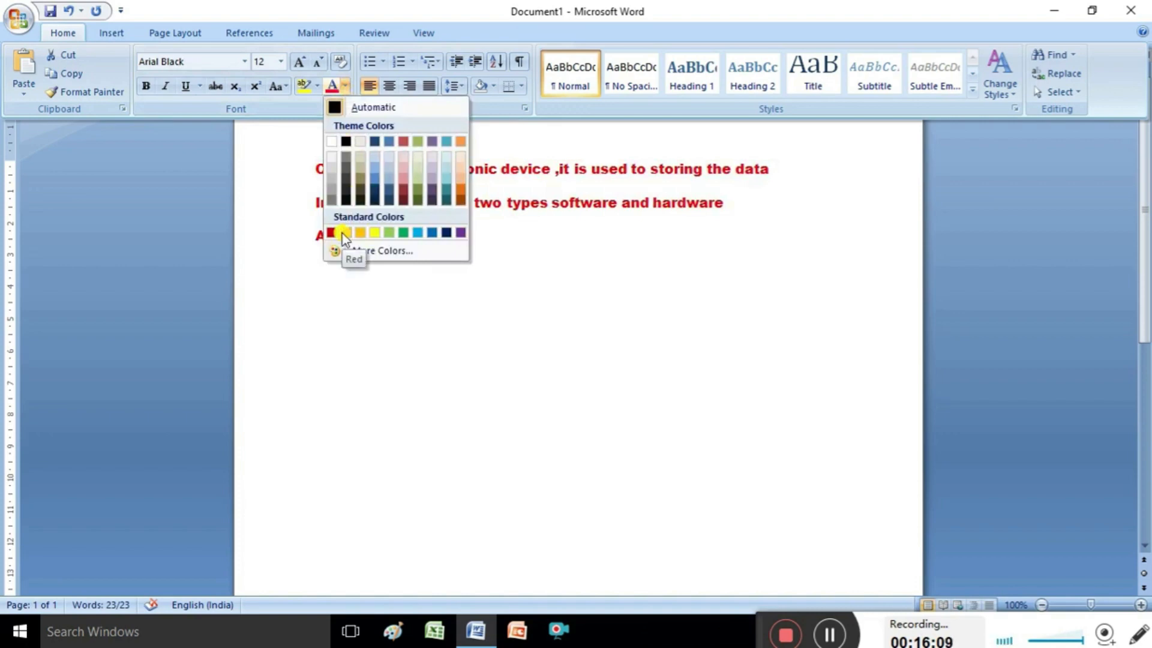
left_click(390, 234)
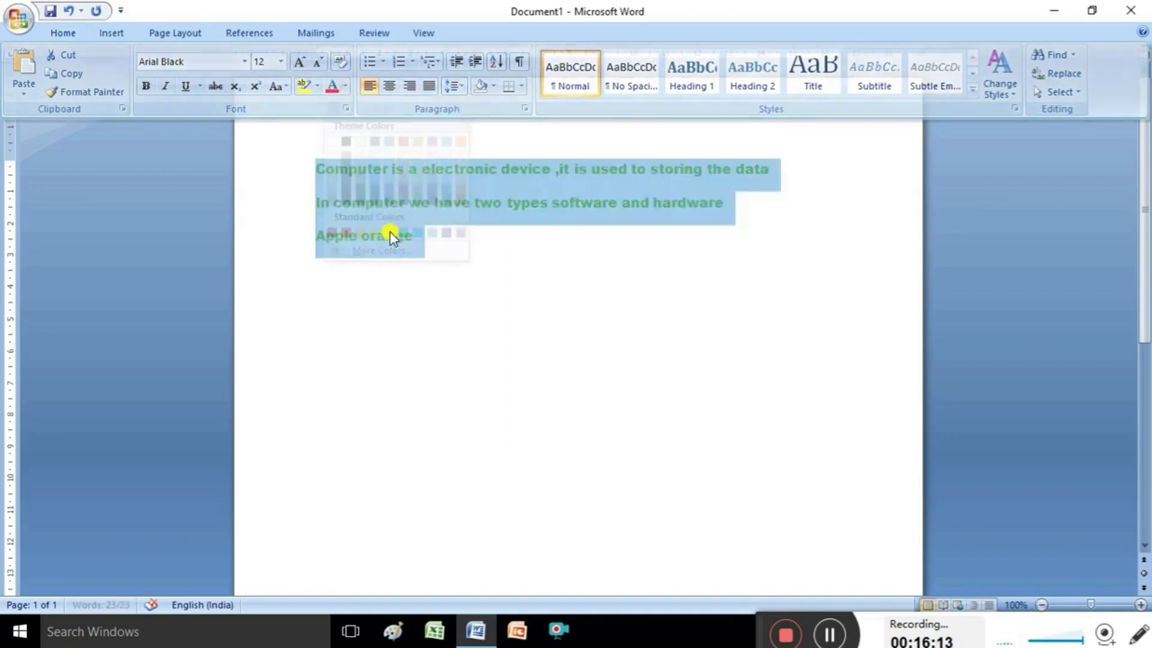
left_click(417, 235)
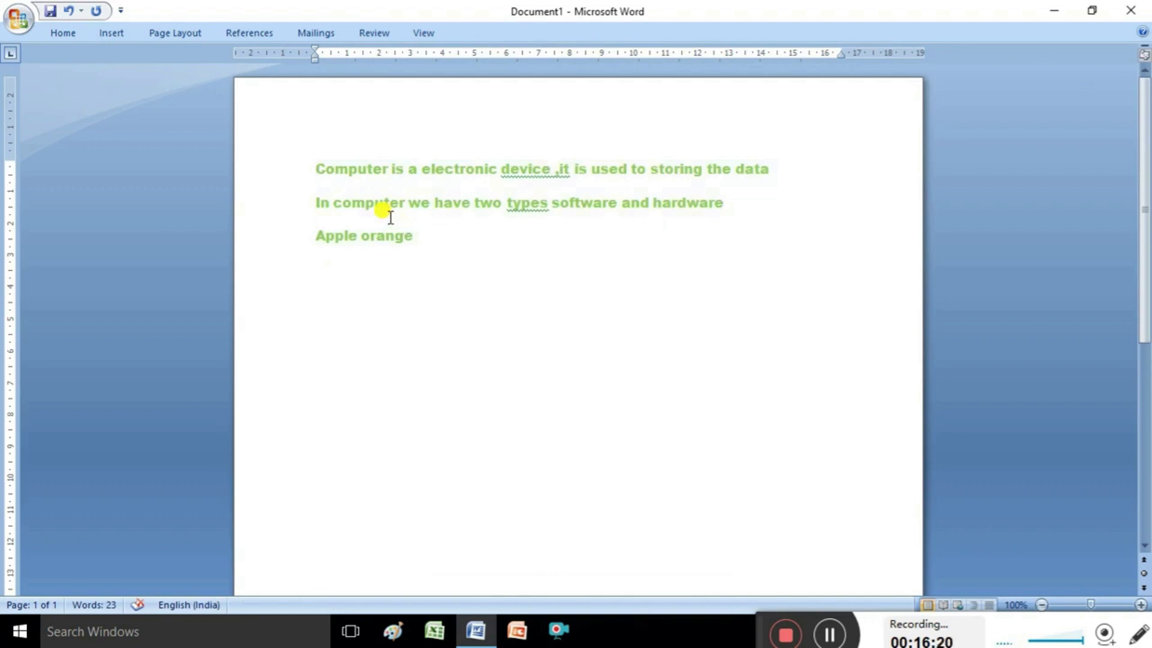
- Select only the word "Computer" at the start of the first line and set its font colour to red
left_click(320, 169)
key("shift+Right")
key("shift+Right")
key("shift+Right")
key("shift+Right")
key("shift+Right")
key("shift+Right")
key("shift+Right")
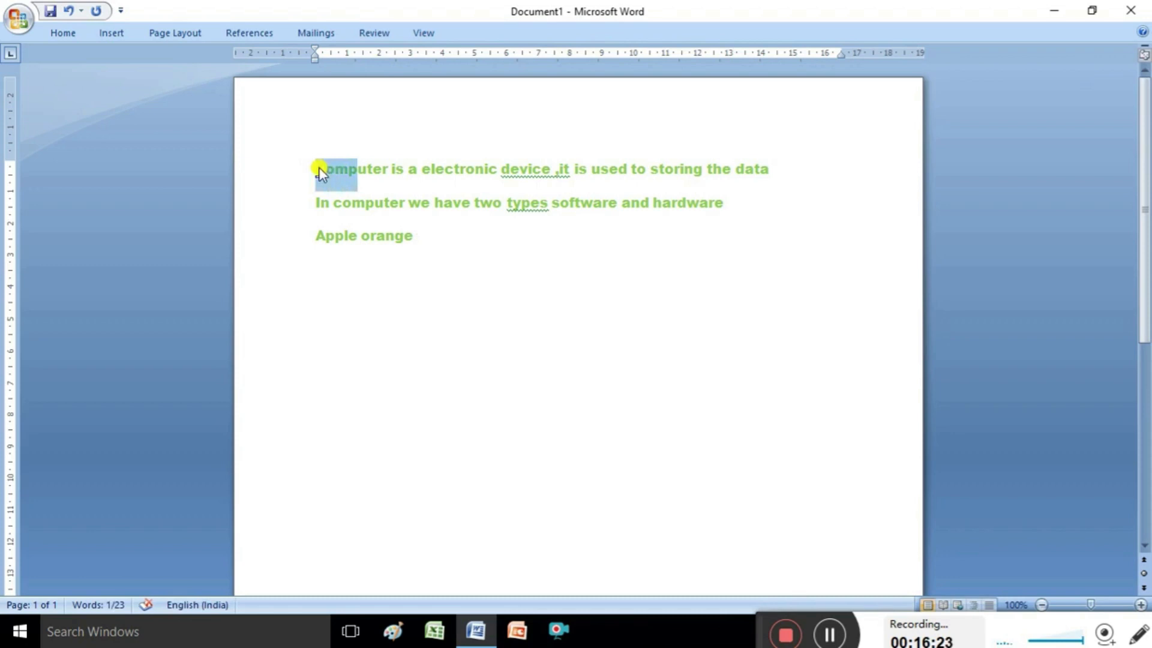
key("shift+Right")
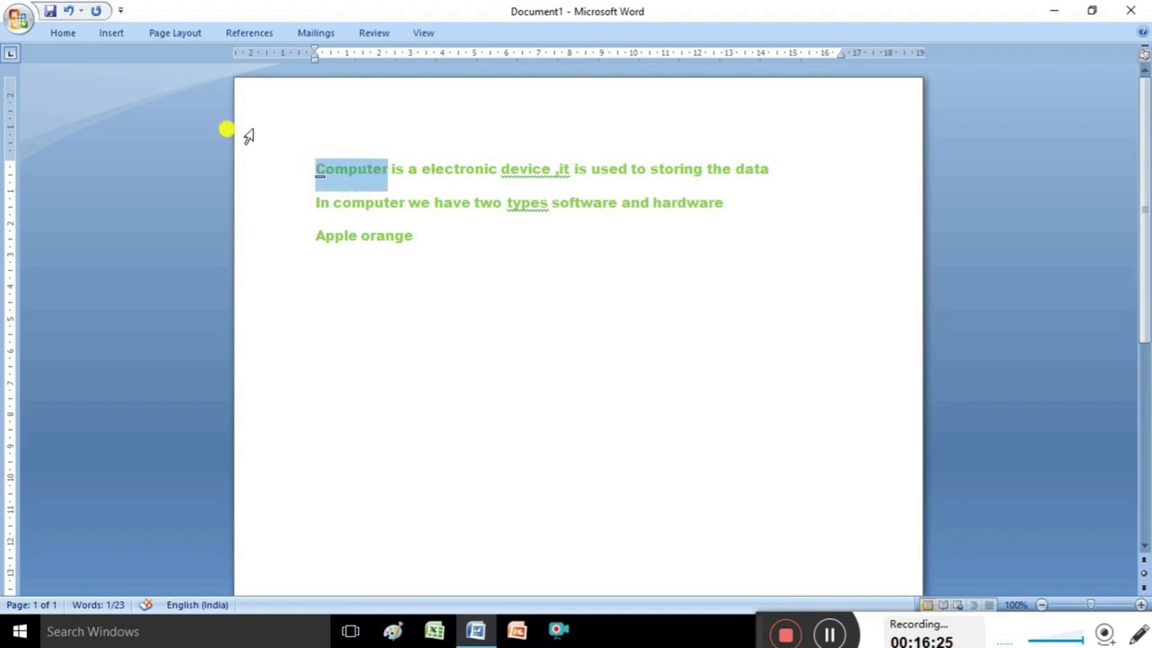
left_click(63, 35)
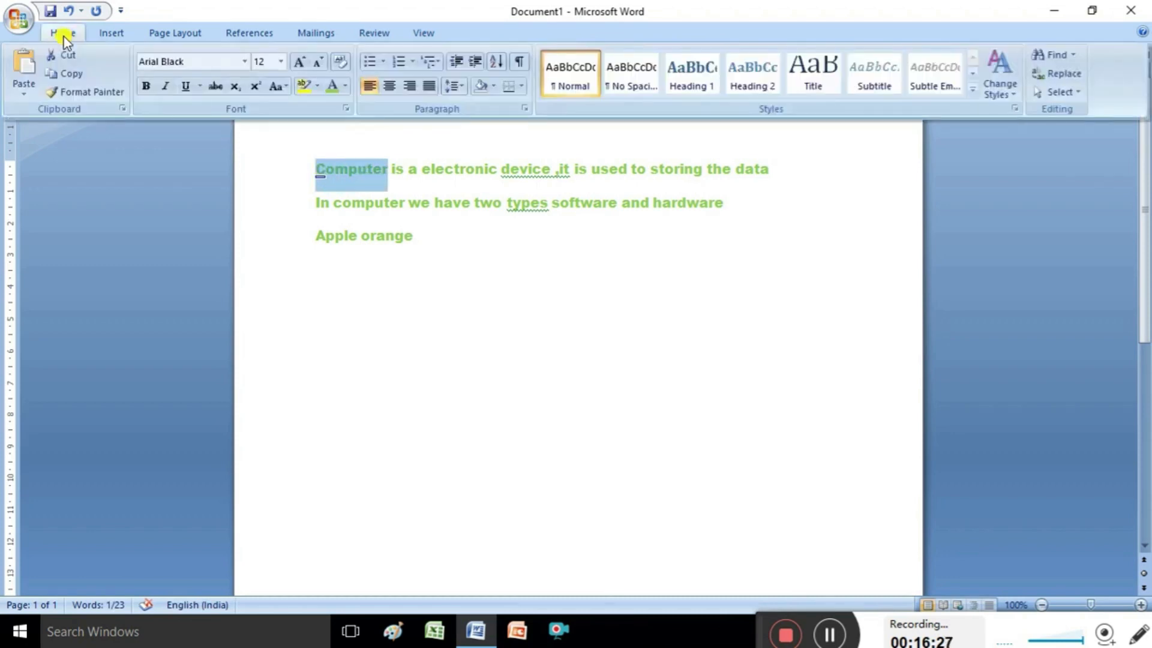
left_click(347, 86)
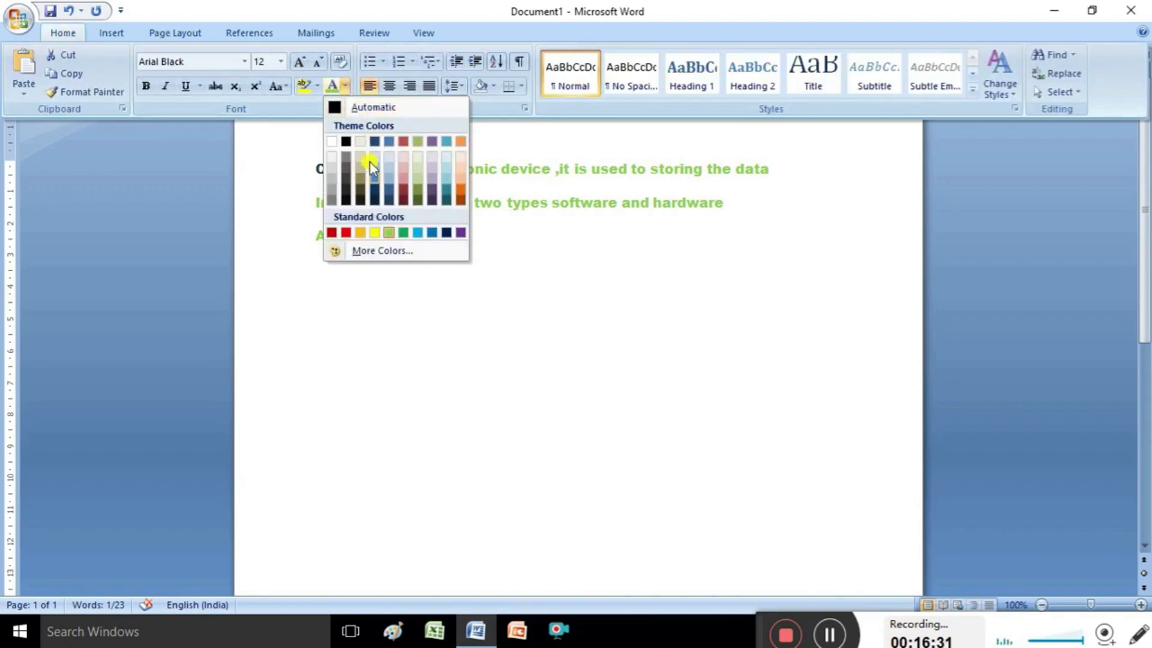
left_click(347, 233)
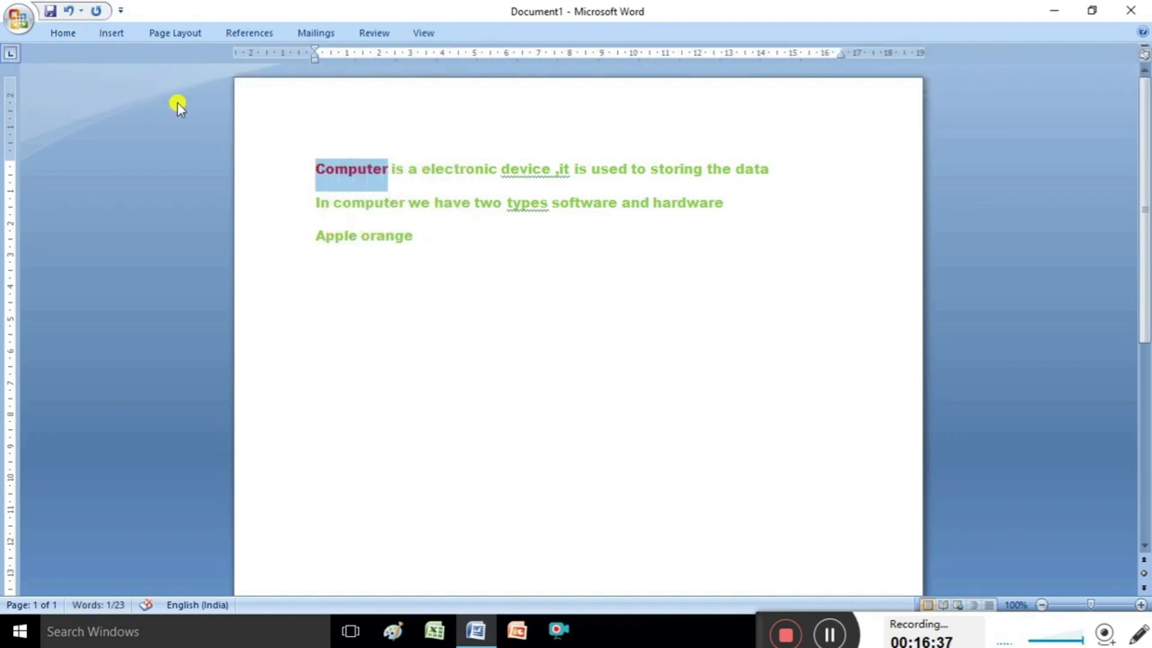
- Make the red word "Computer" bold and set its font to Arial
left_click(66, 33)
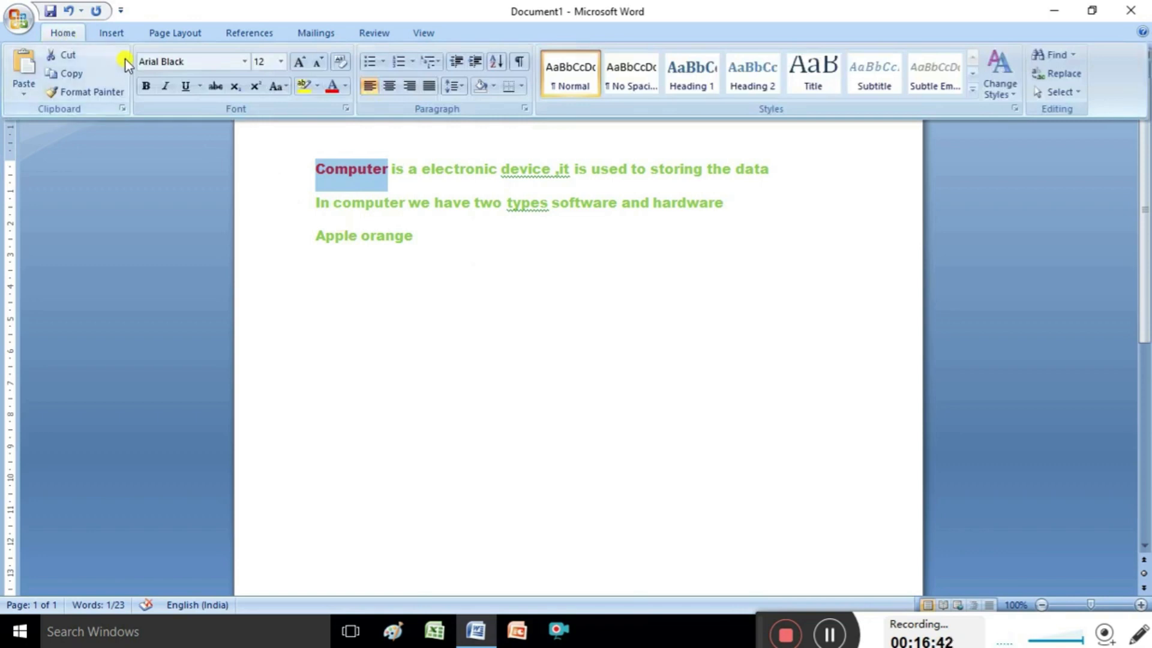
left_click(151, 88)
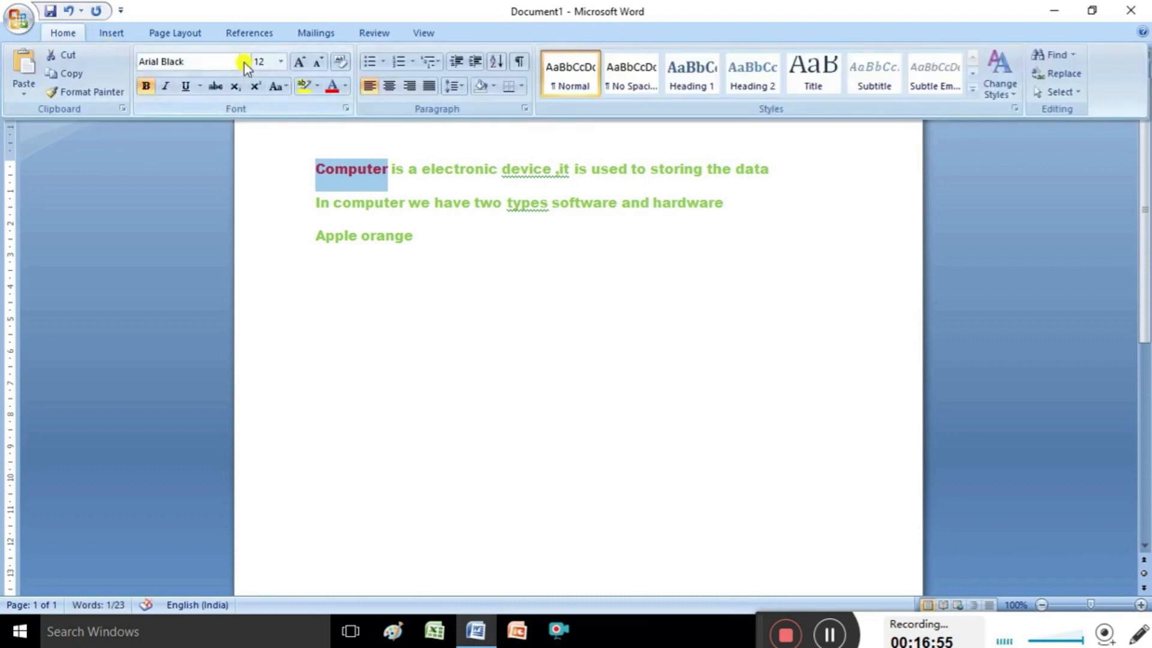
left_click(243, 63)
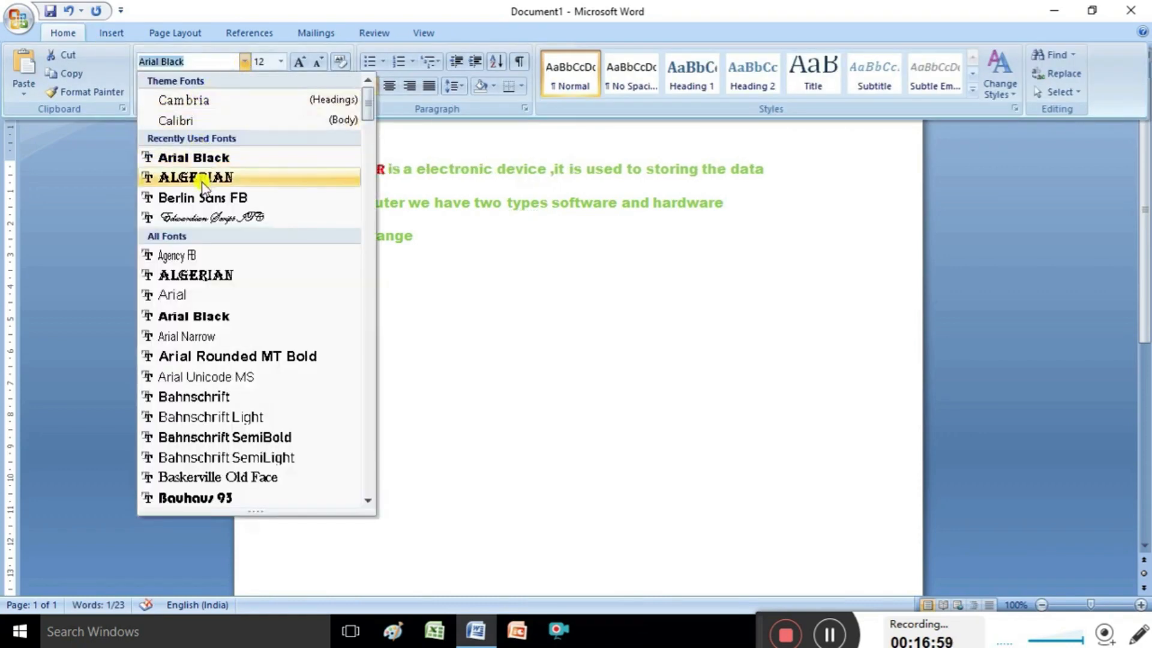
left_click(200, 301)
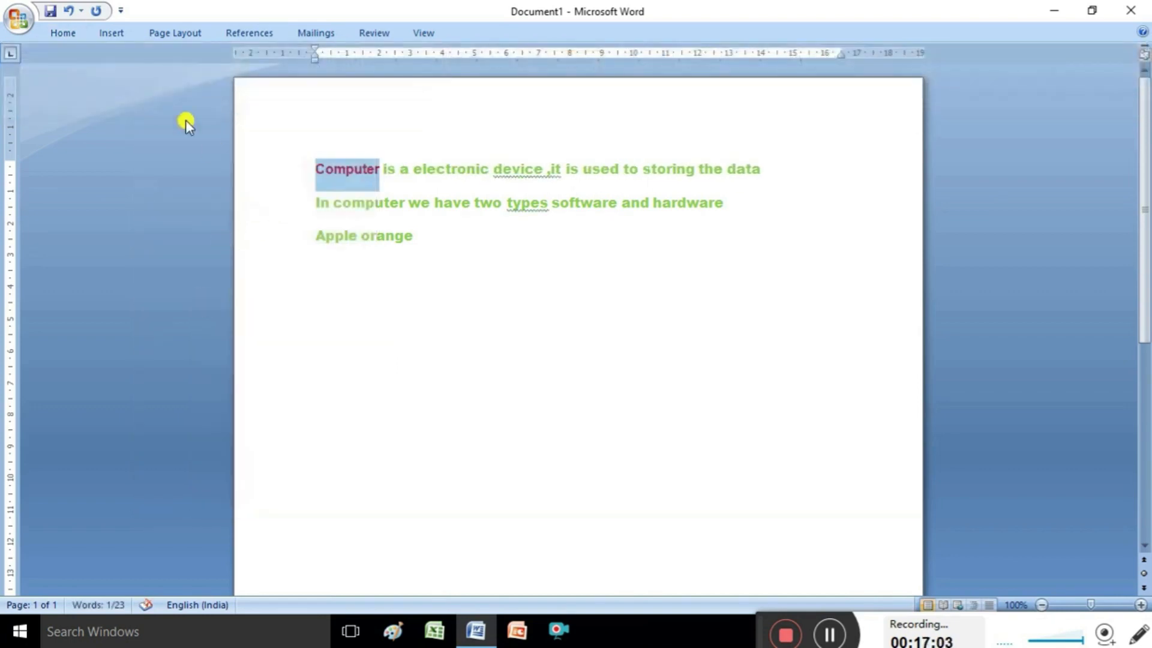
- Remove the bold formatting from the word "Computer" and deselect it
left_click(70, 31)
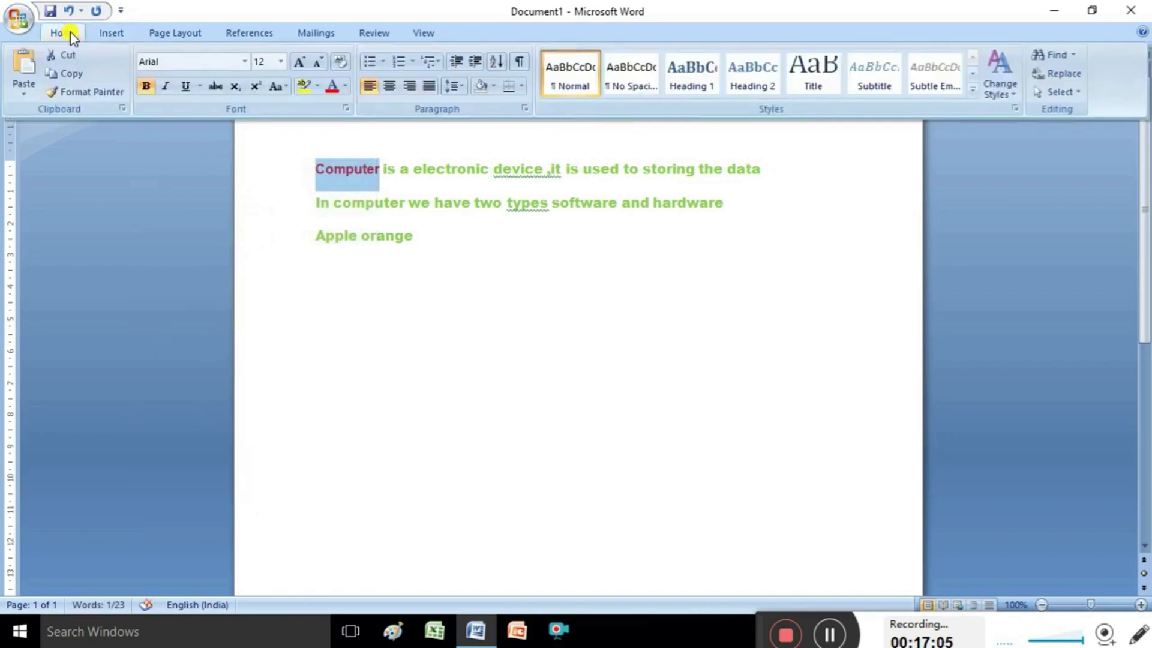
left_click(148, 88)
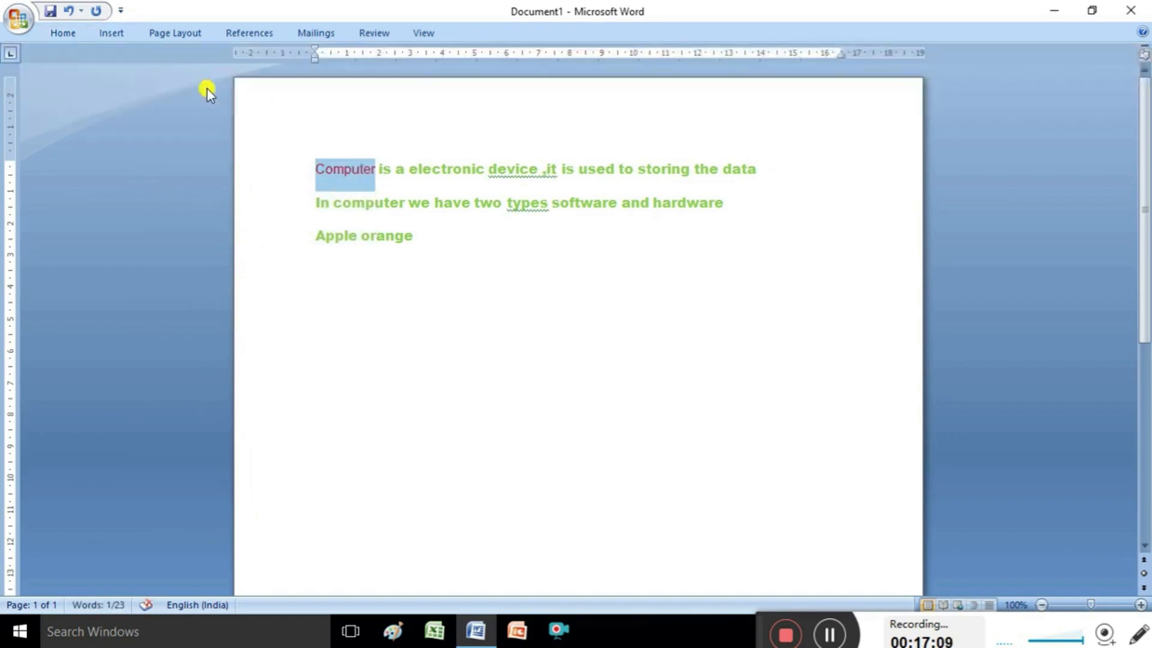
left_click(352, 203)
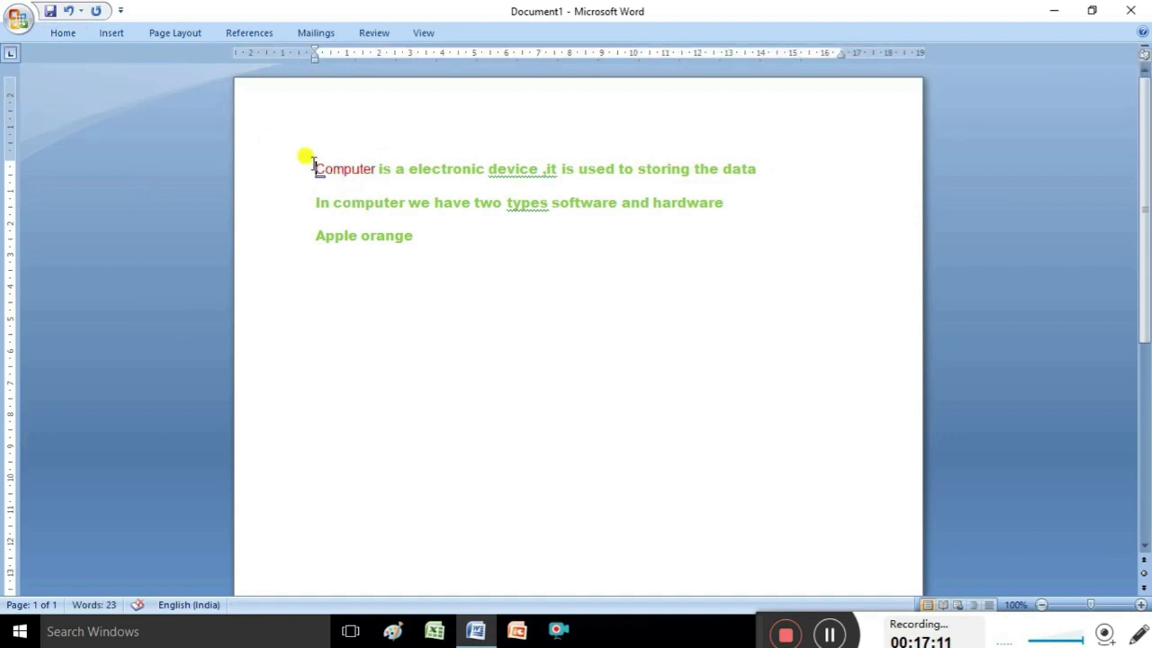
- Select all three lines of text and set their font to Arial Narrow
key("shift+Down")
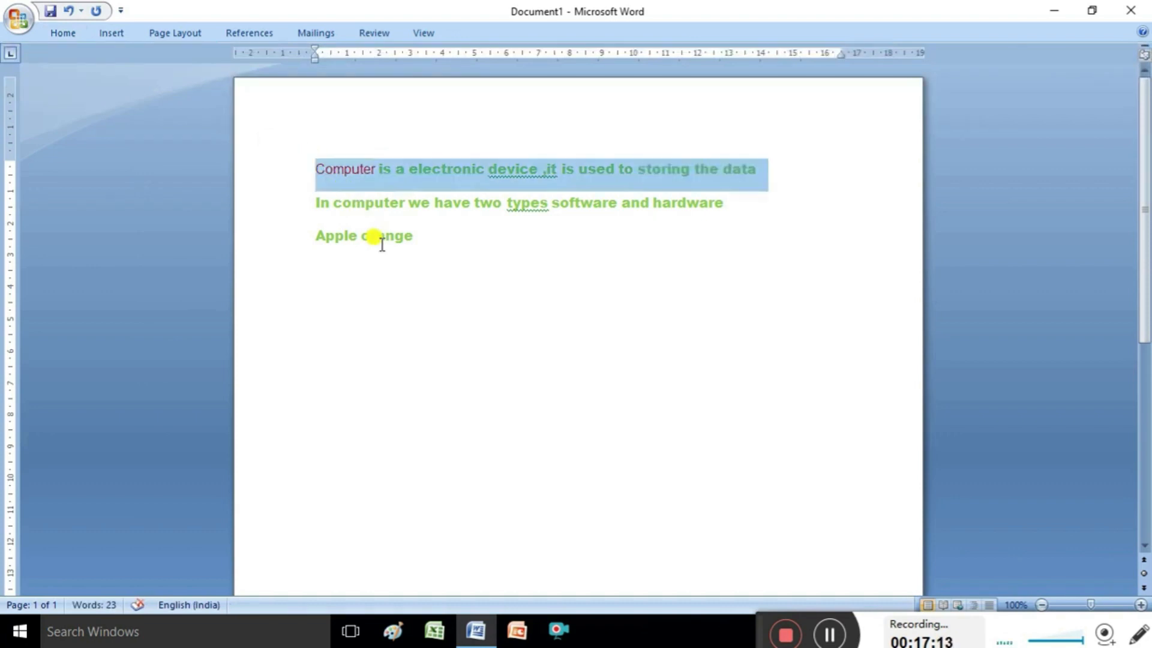
key("shift+Down")
key("shift+Down")
left_click(63, 33)
left_click(245, 62)
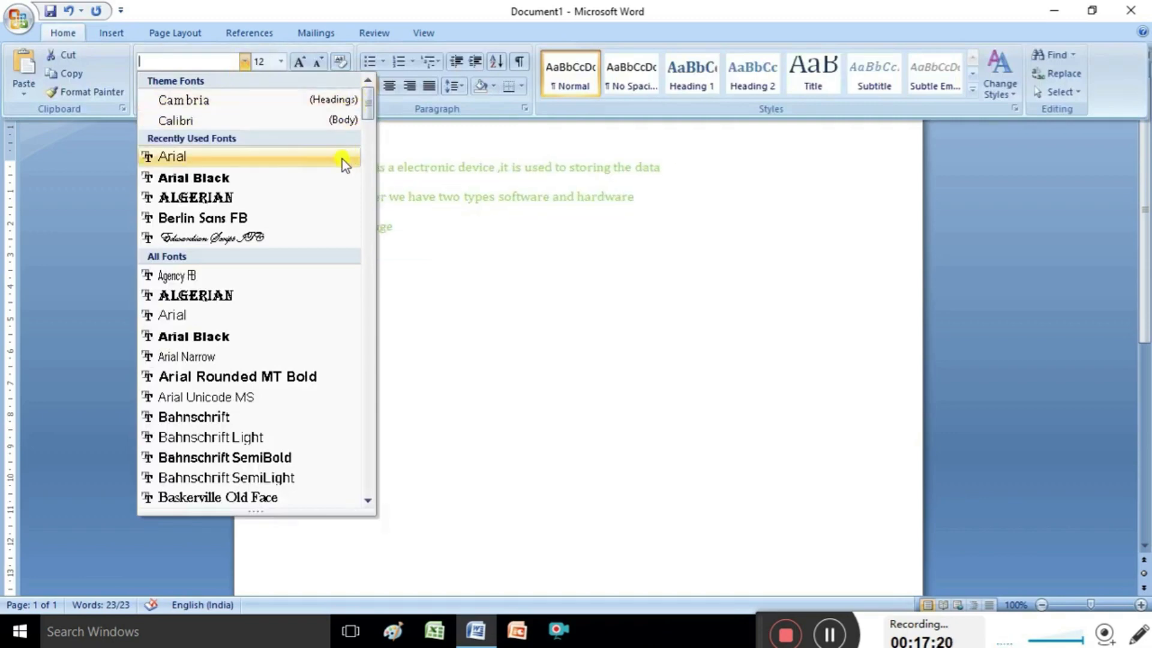
left_click(288, 355)
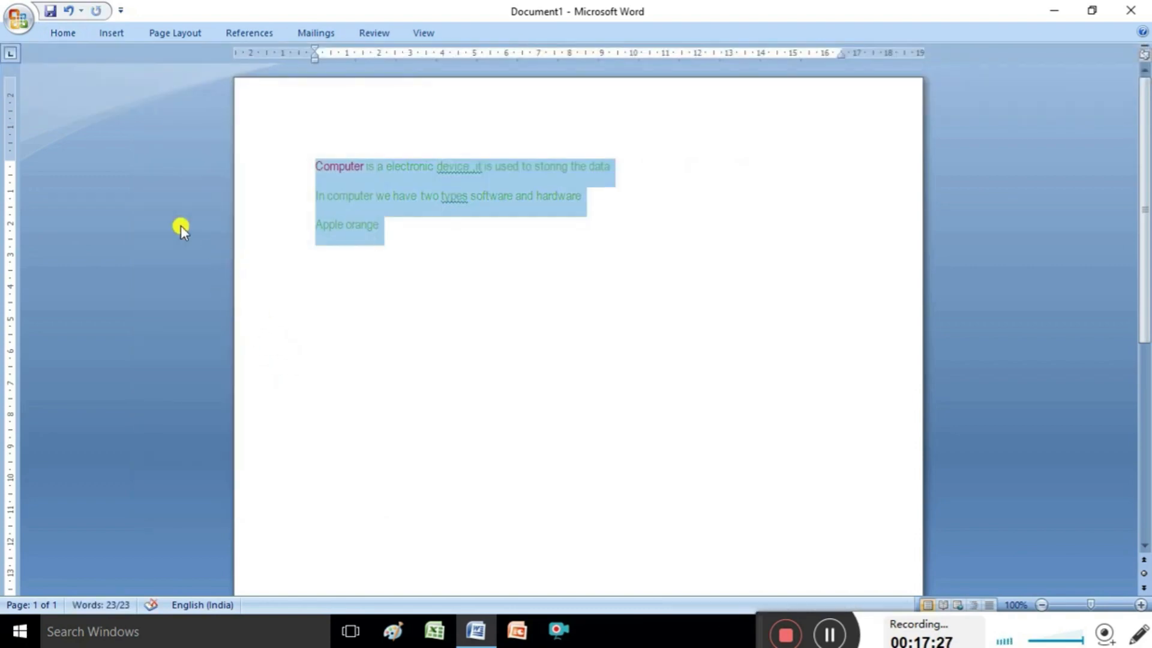
- Format the three selected lines as bold, italic and underlined
left_click(64, 34)
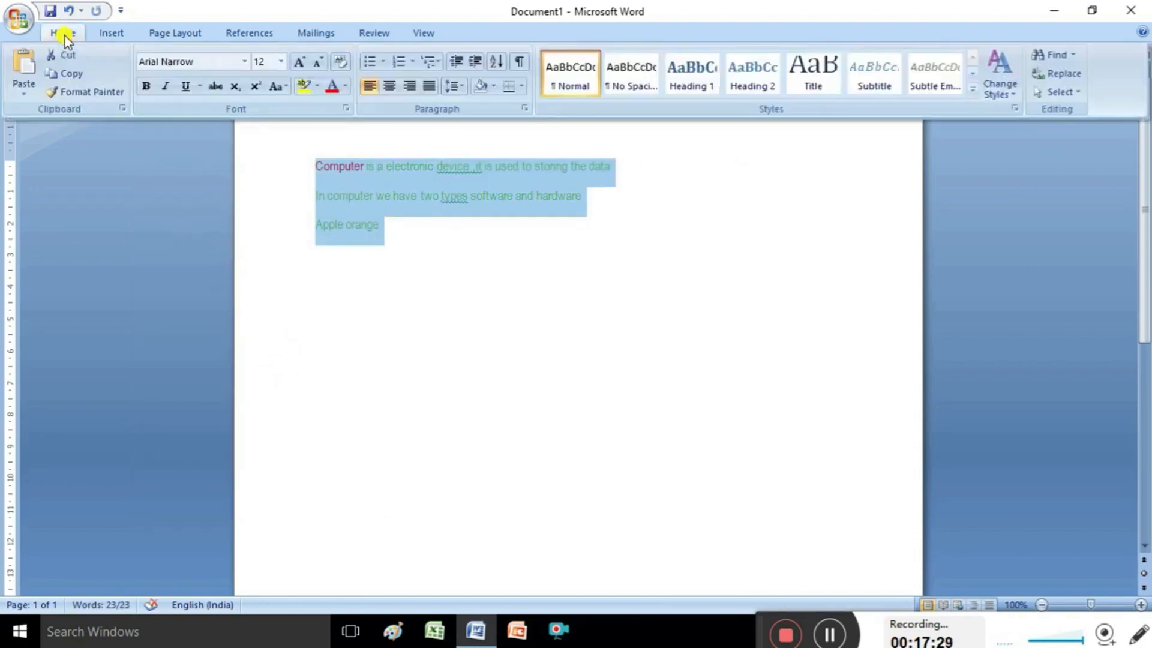
left_click(145, 84)
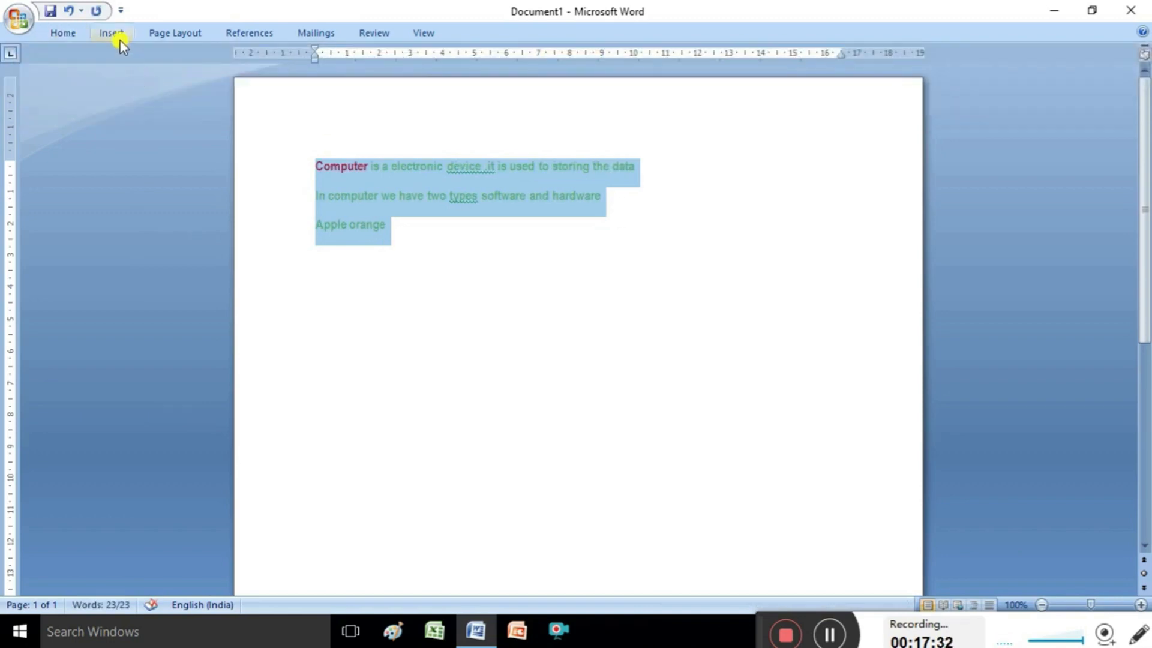
left_click(76, 33)
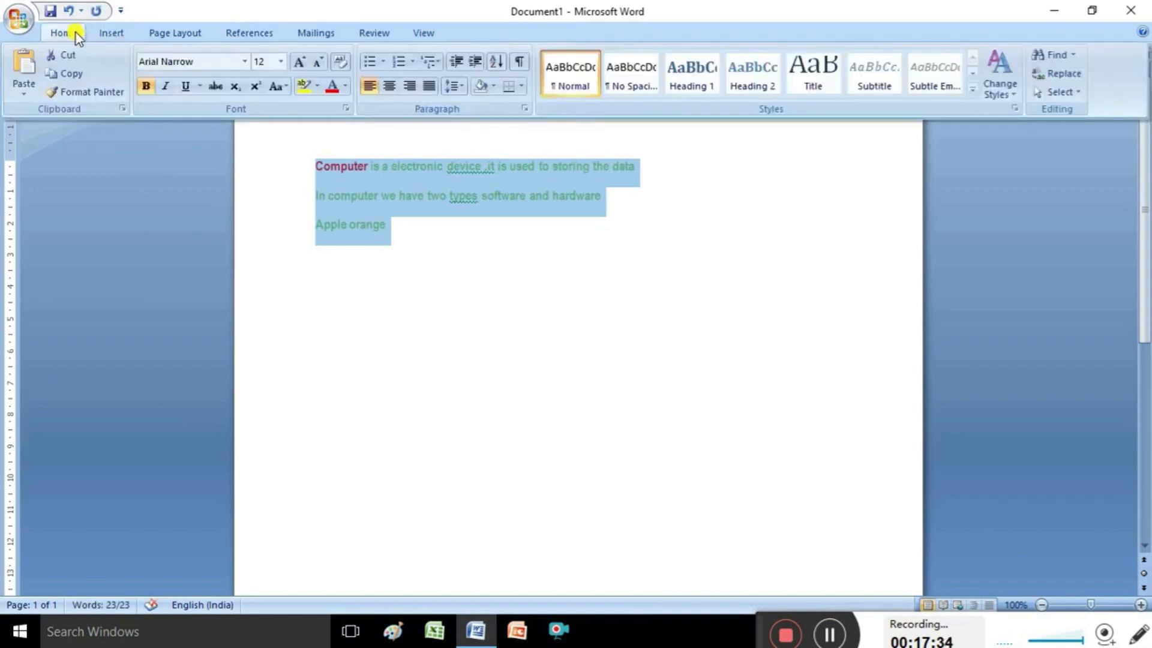
left_click(164, 89)
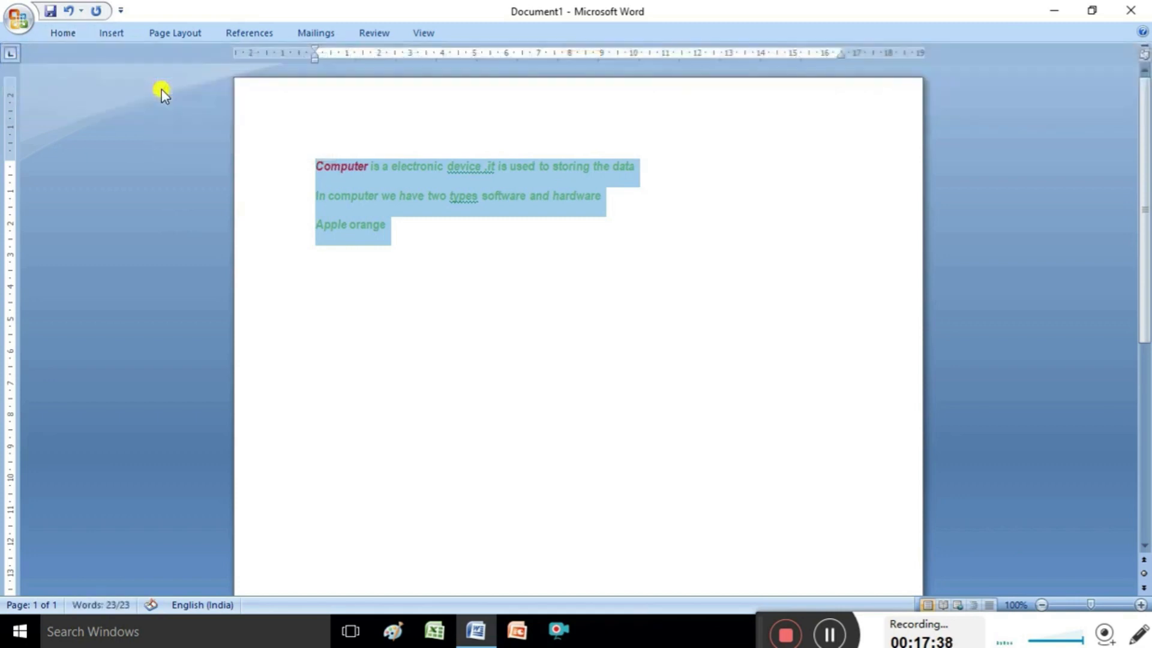
left_click(70, 35)
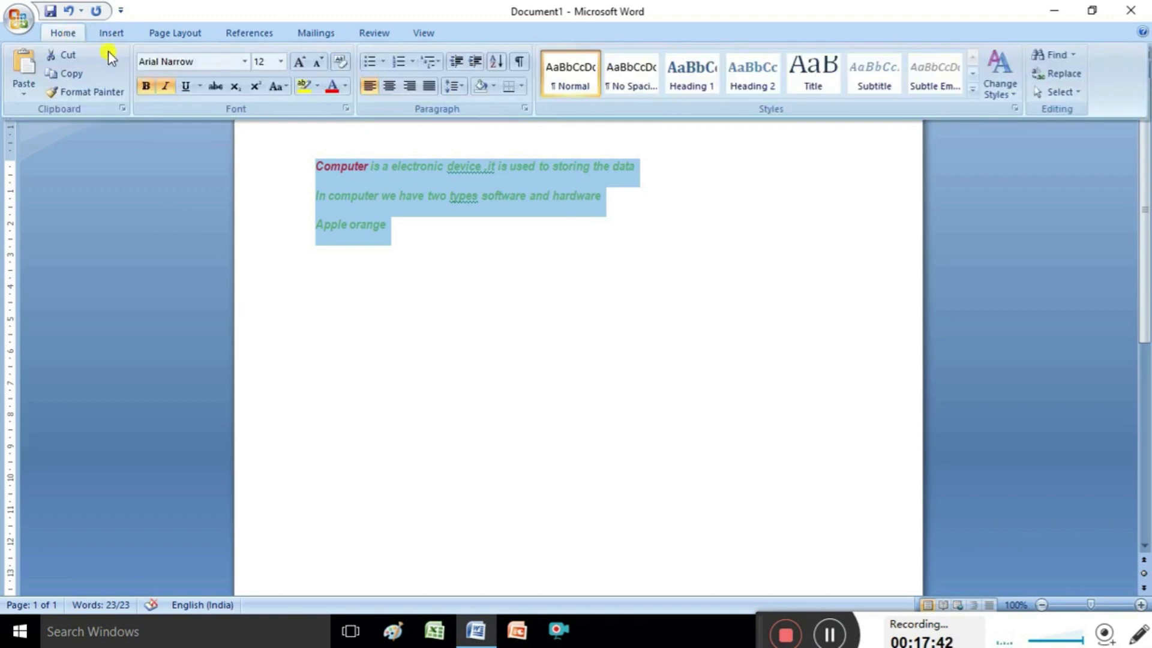
left_click(185, 88)
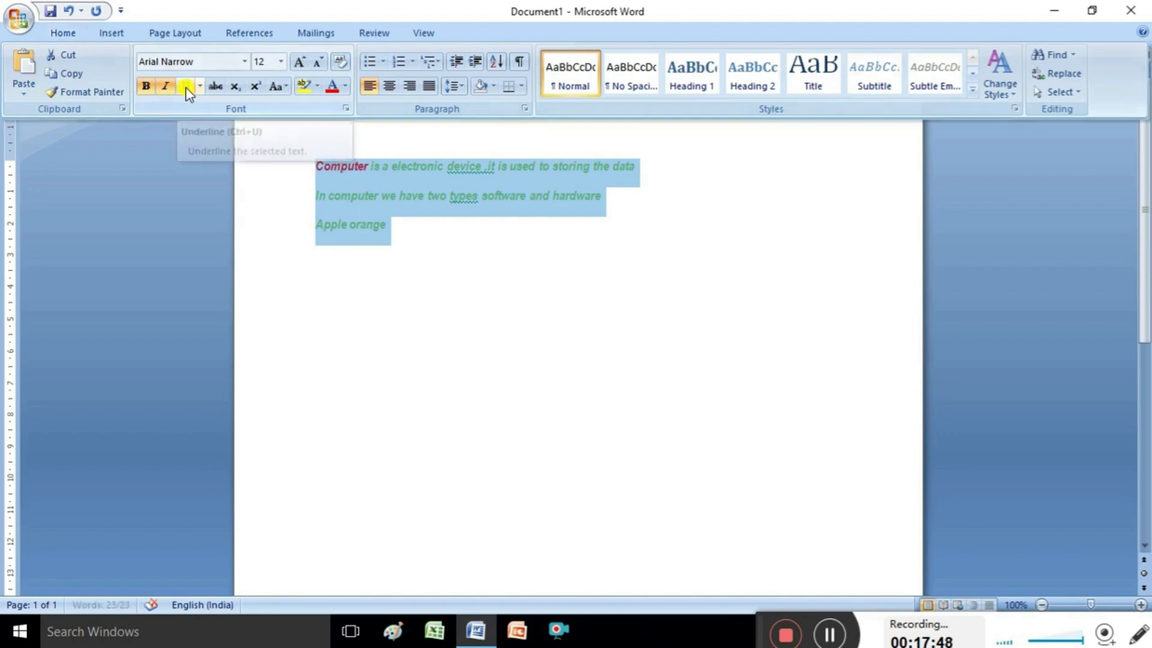
left_click(112, 33)
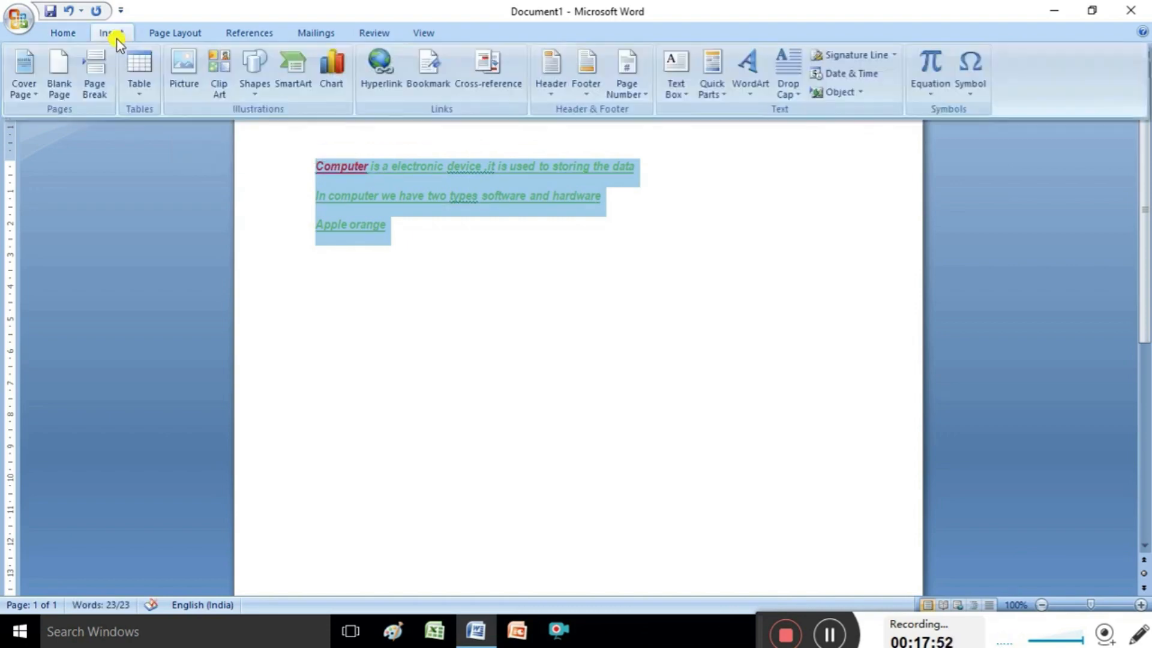
left_click(72, 37)
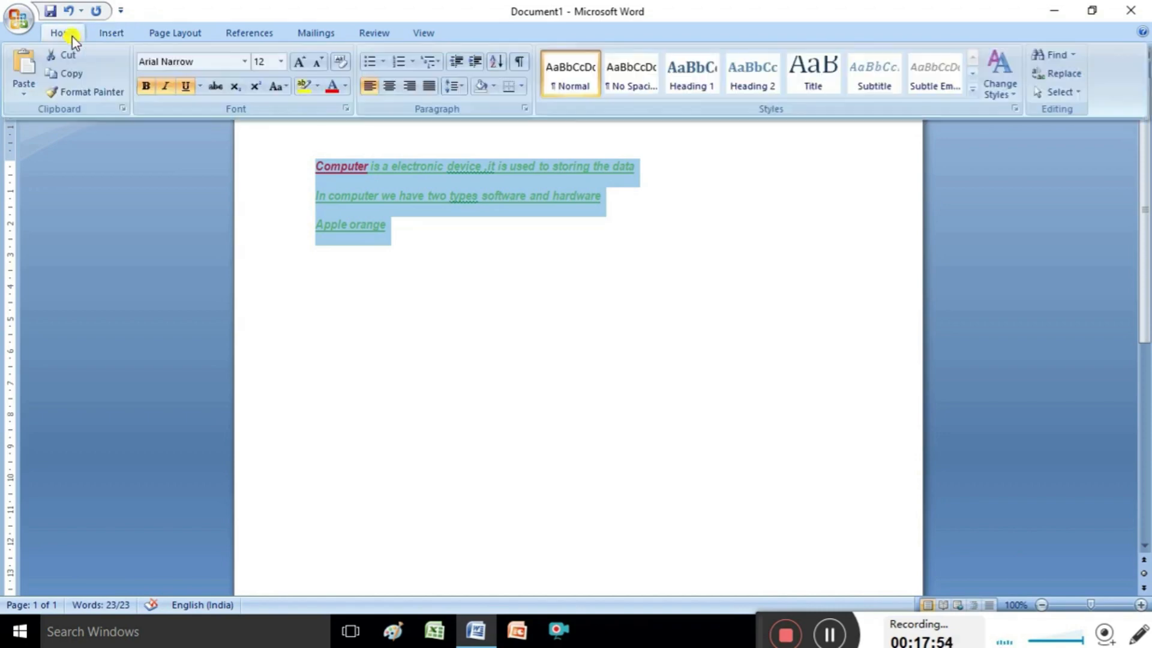
- Change the underline of the three selected lines to the dotted style and set the underline colour to yellow
left_click(200, 86)
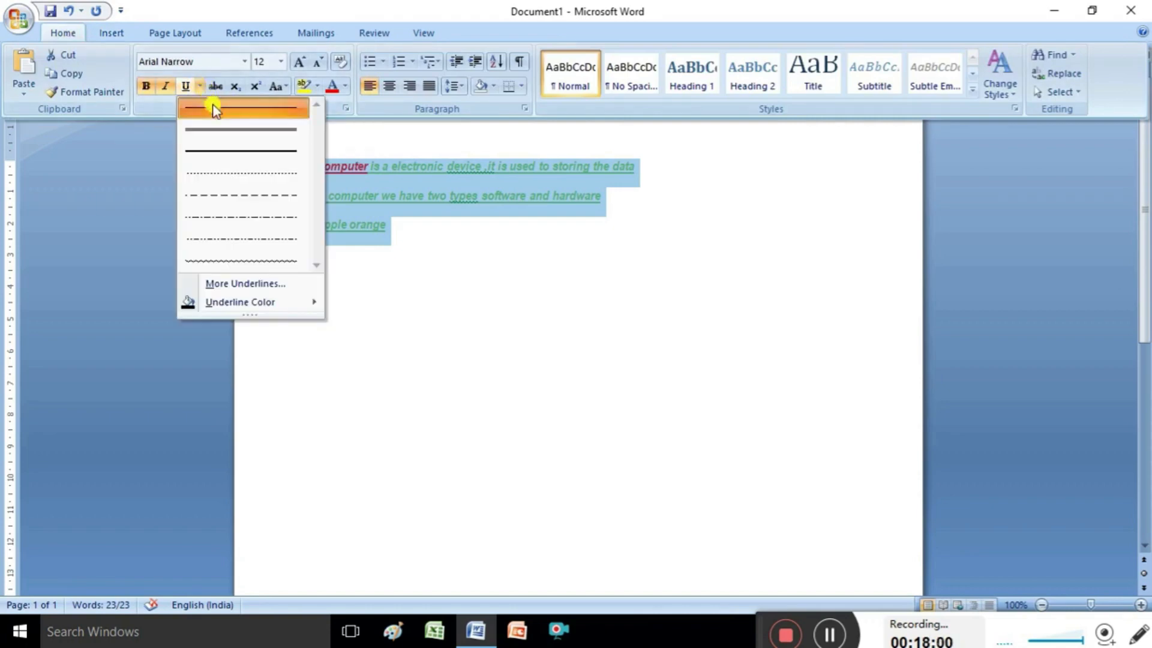
left_click(228, 173)
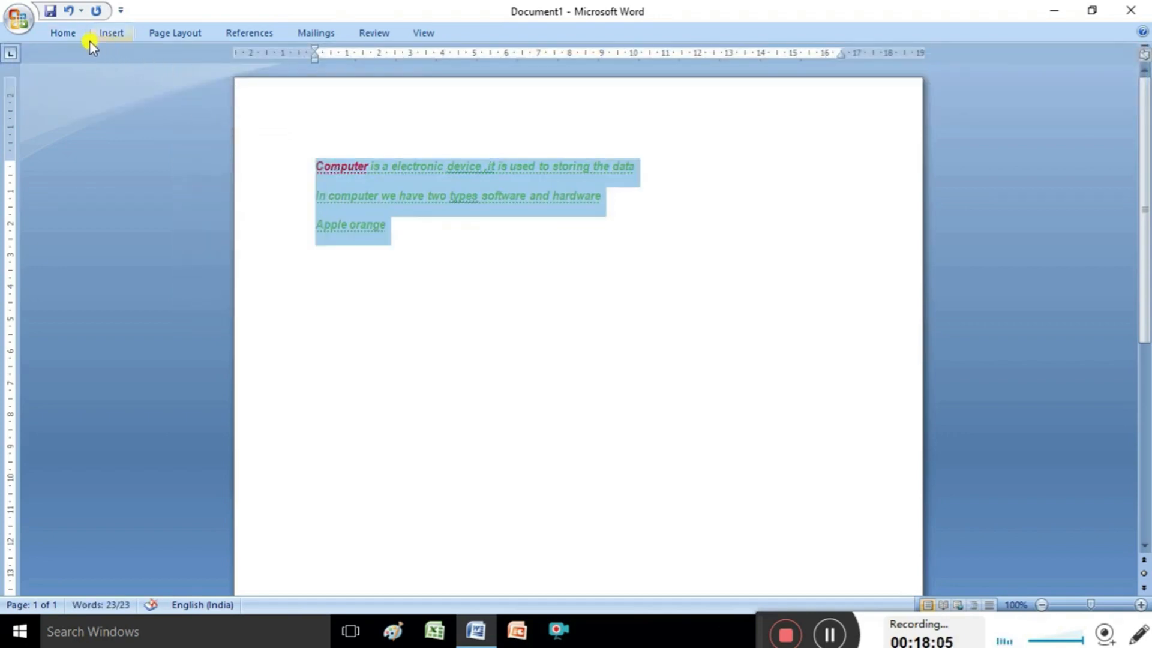
left_click(72, 35)
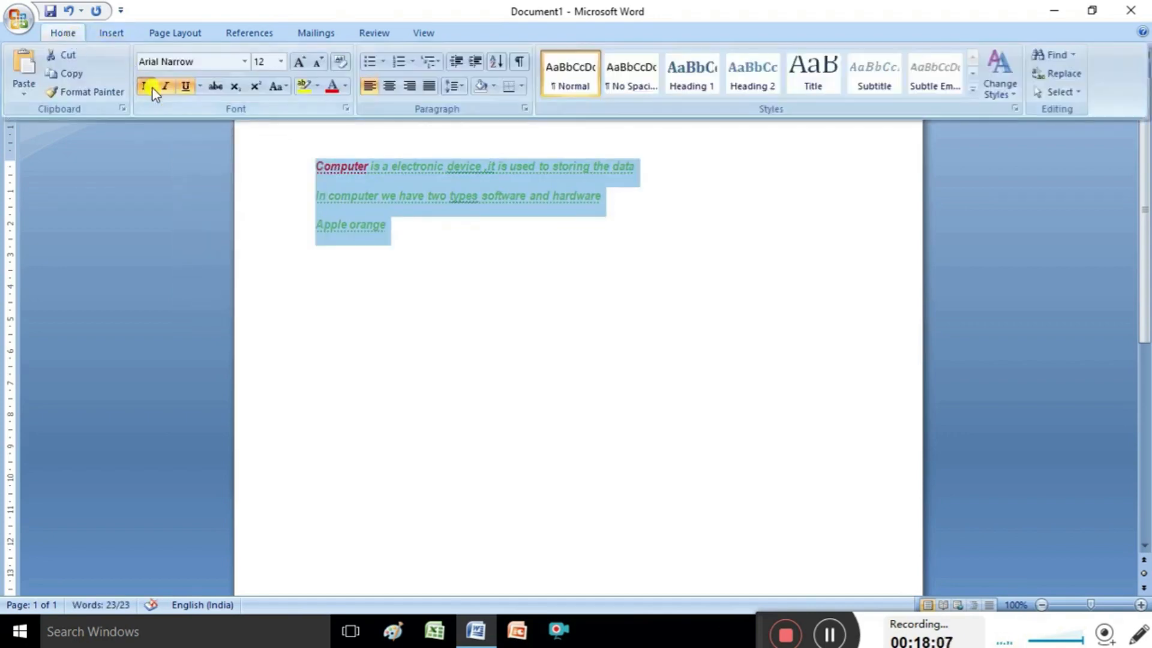
left_click(199, 86)
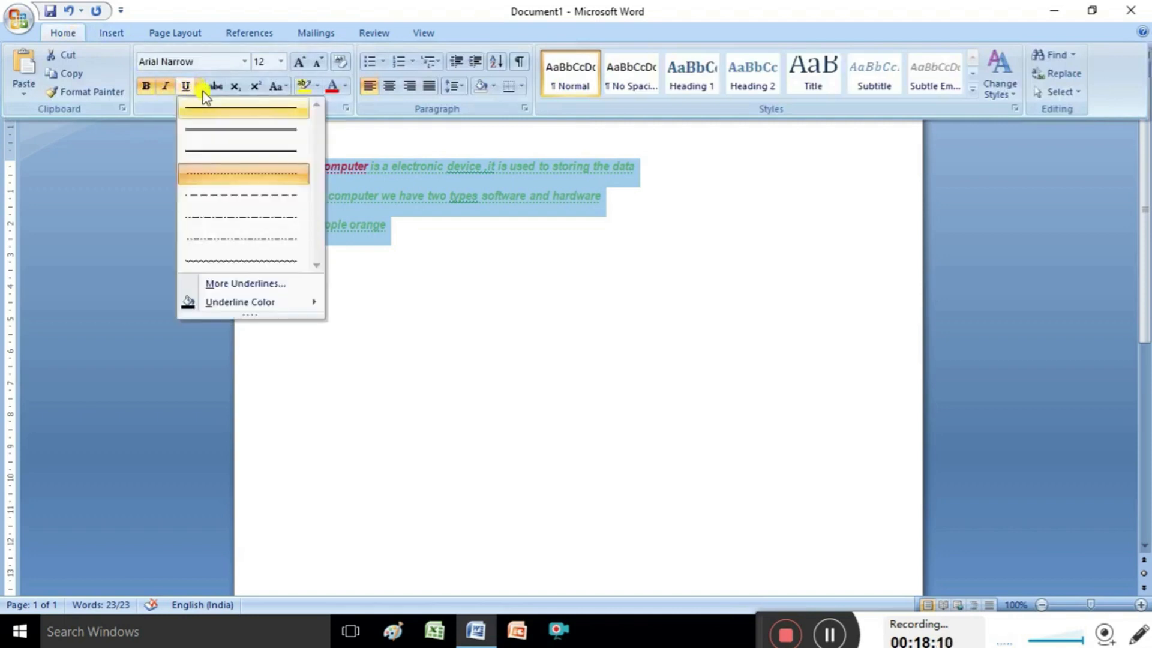
mouse_move(242, 305)
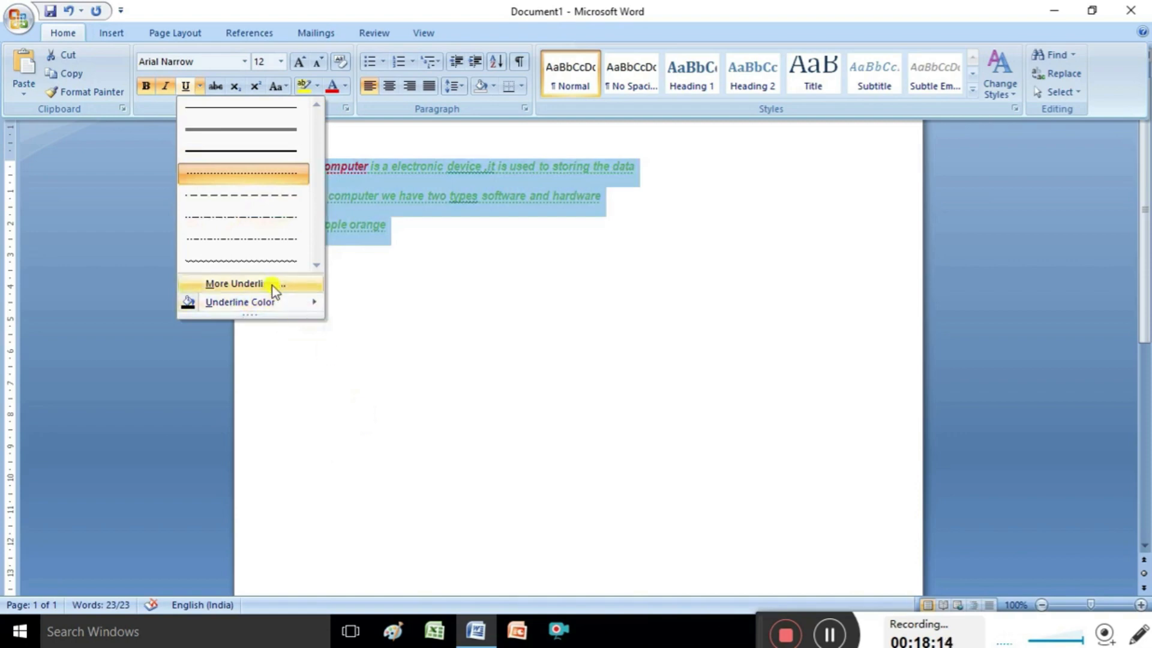
mouse_move(277, 298)
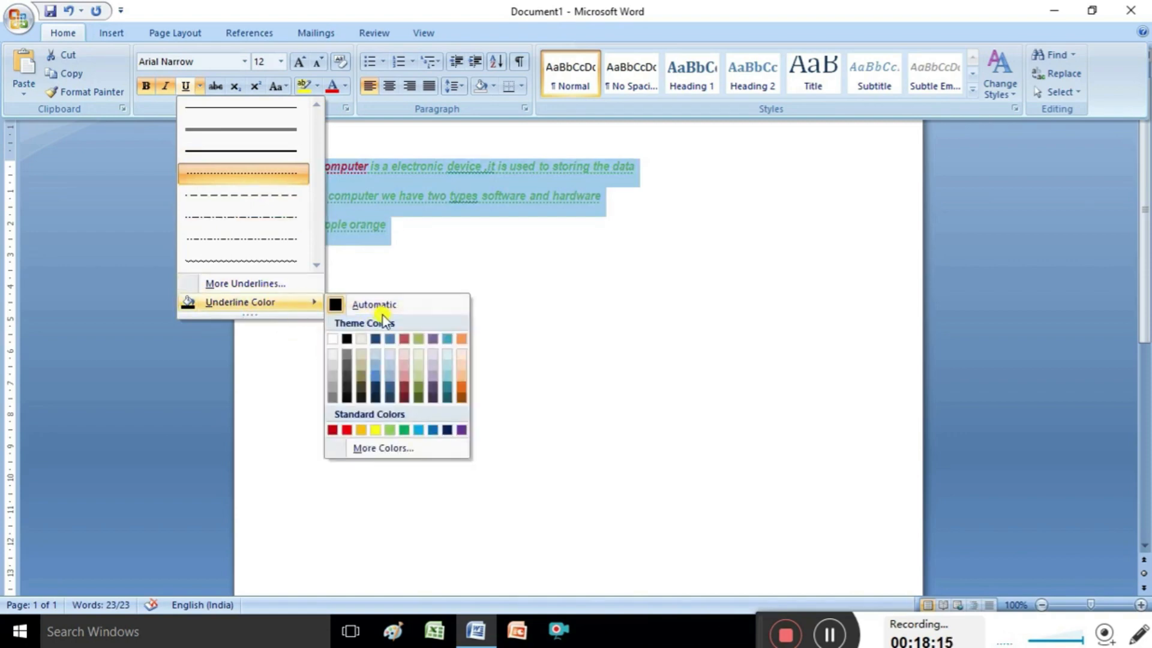
left_click(376, 429)
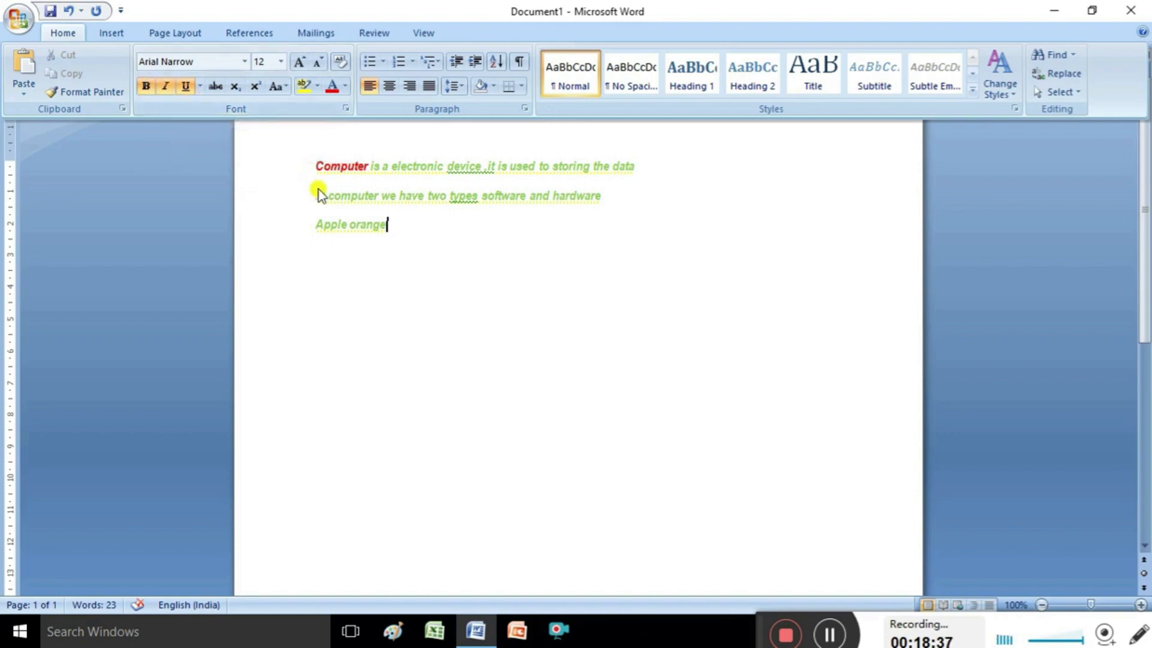
- Select all three lines of text again and remove their bold and underline formatting
key("ctrl+F1")
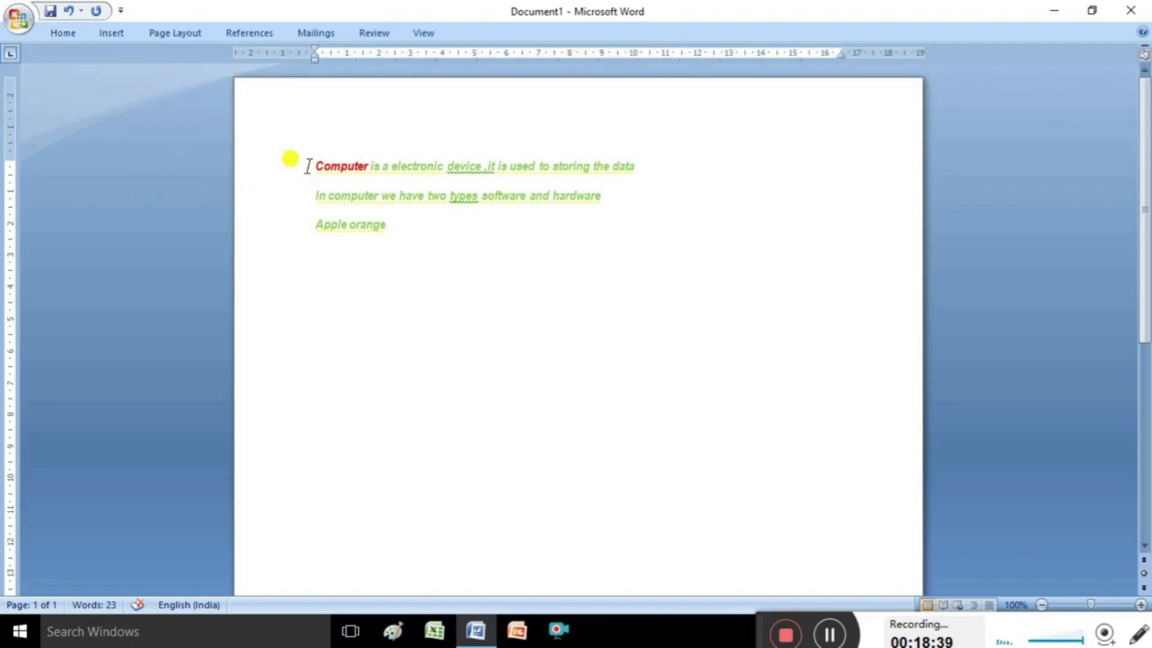
left_click(312, 165)
key("shift+Down")
key("shift+Down")
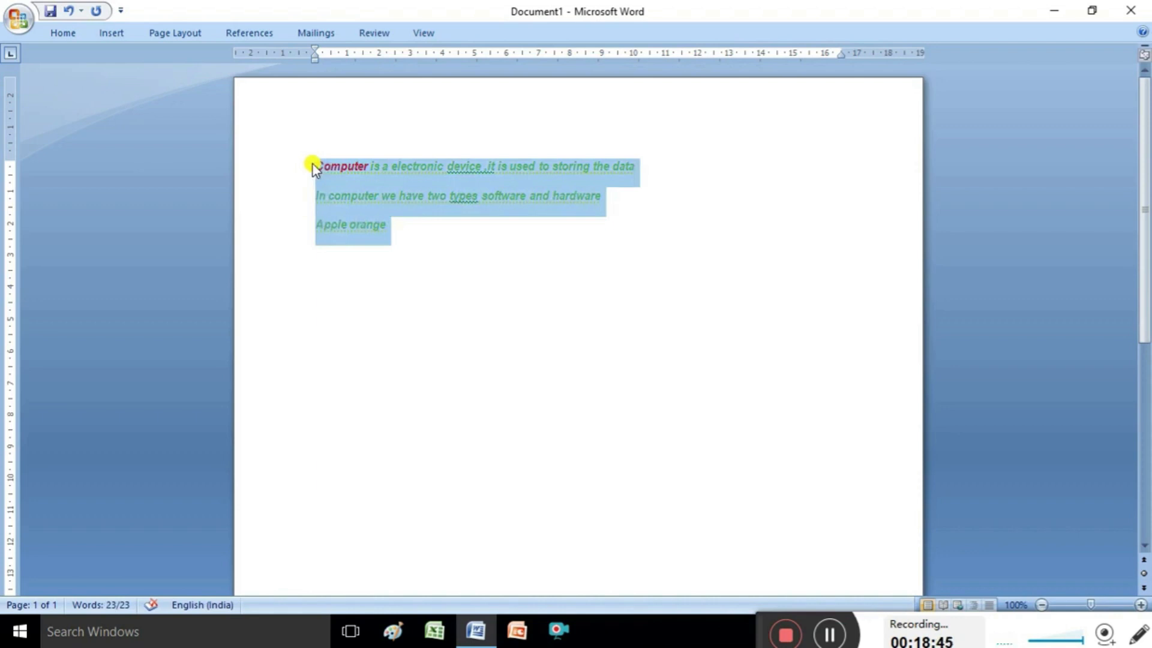
left_click(69, 37)
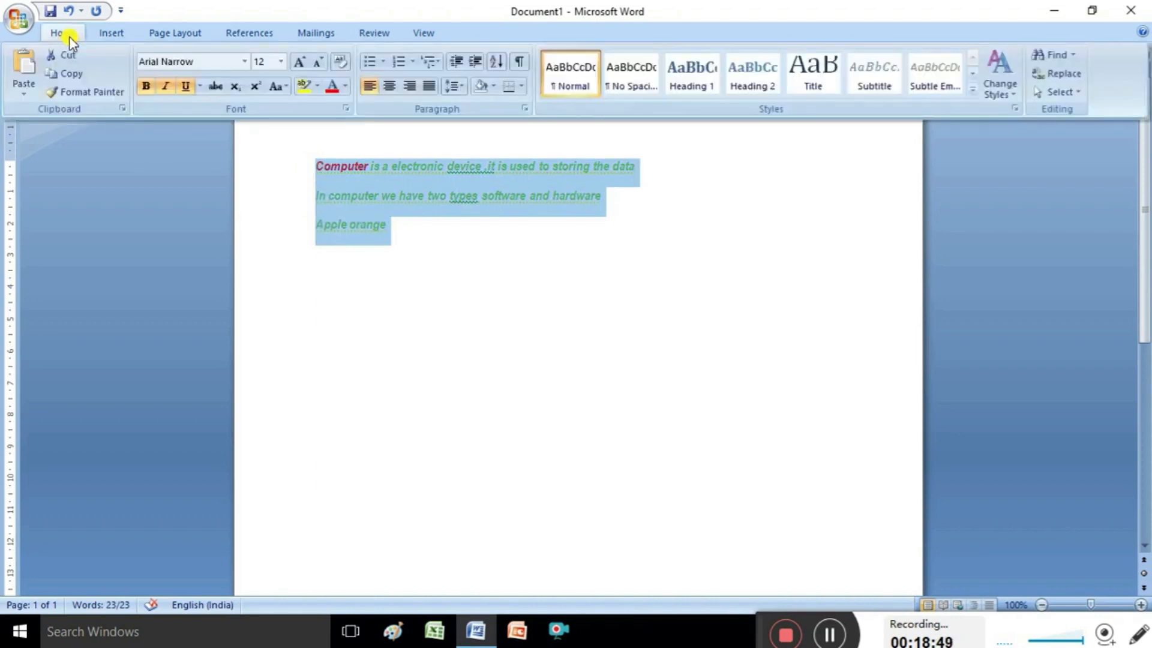
left_click(147, 91)
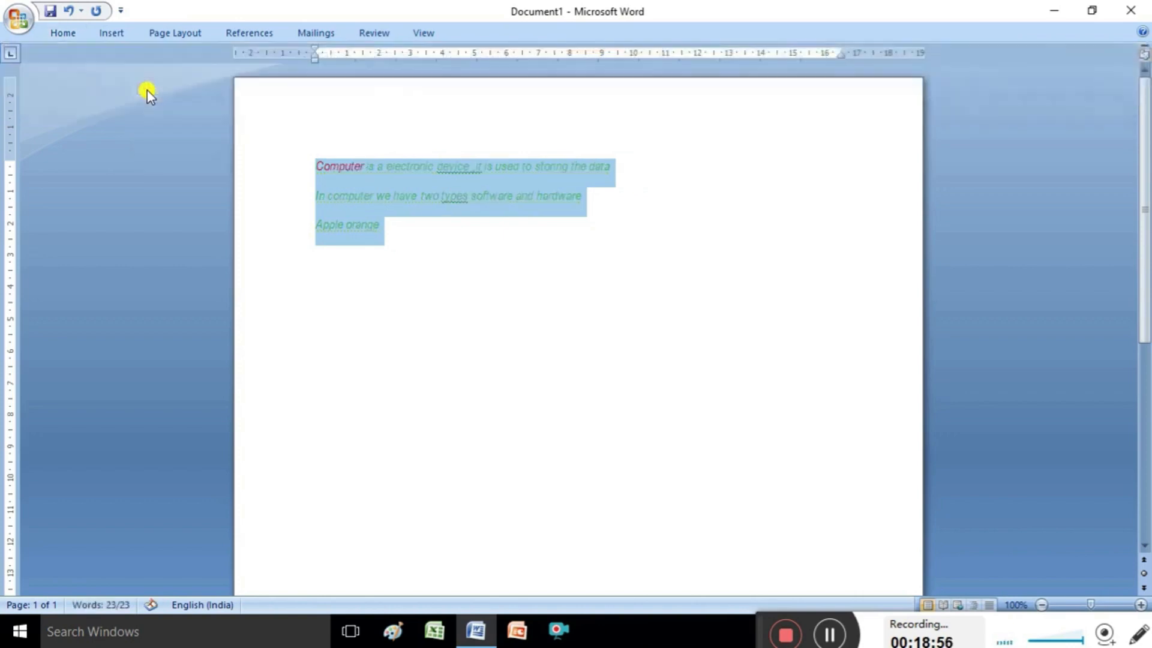
left_click(116, 35)
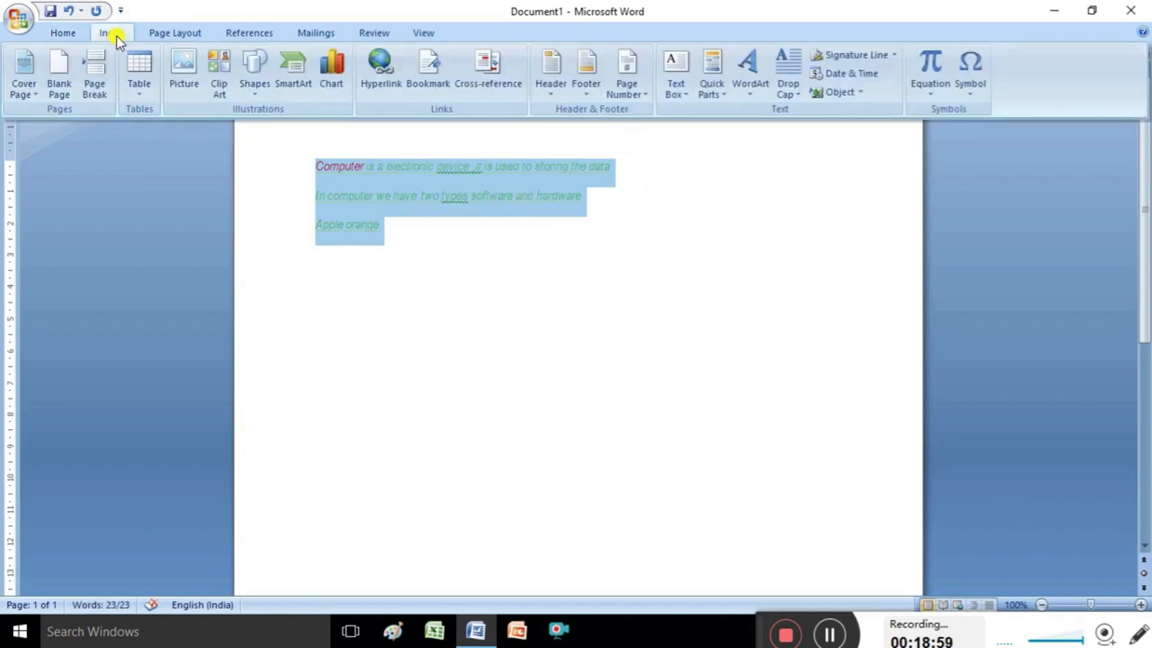
left_click(63, 33)
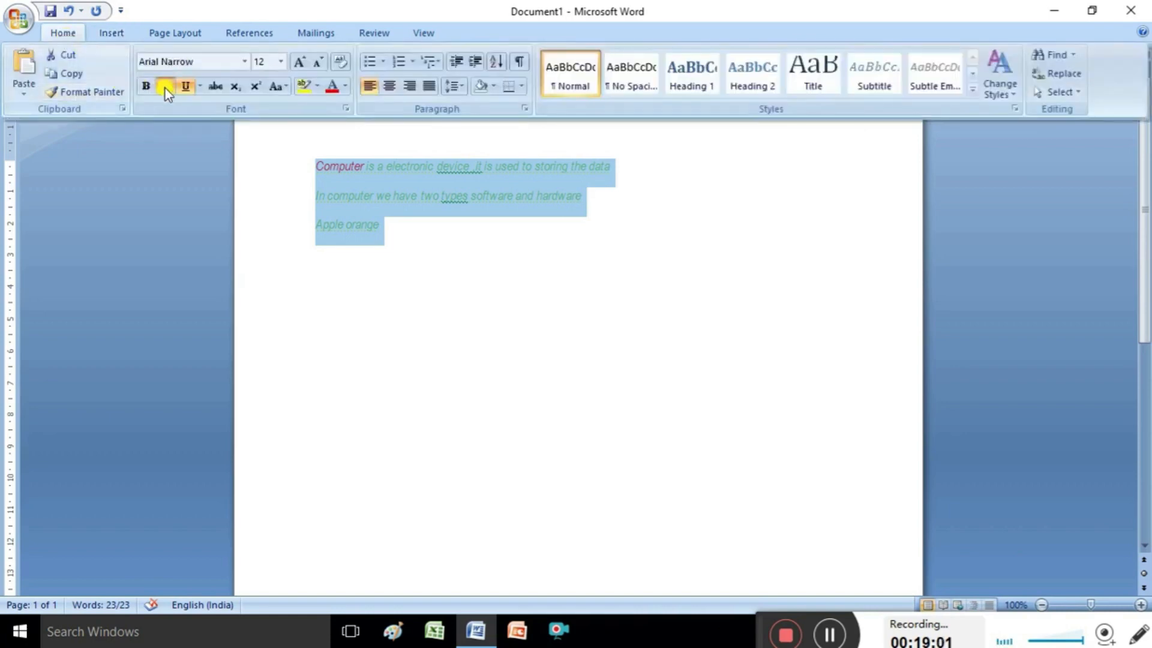
left_click(184, 90)
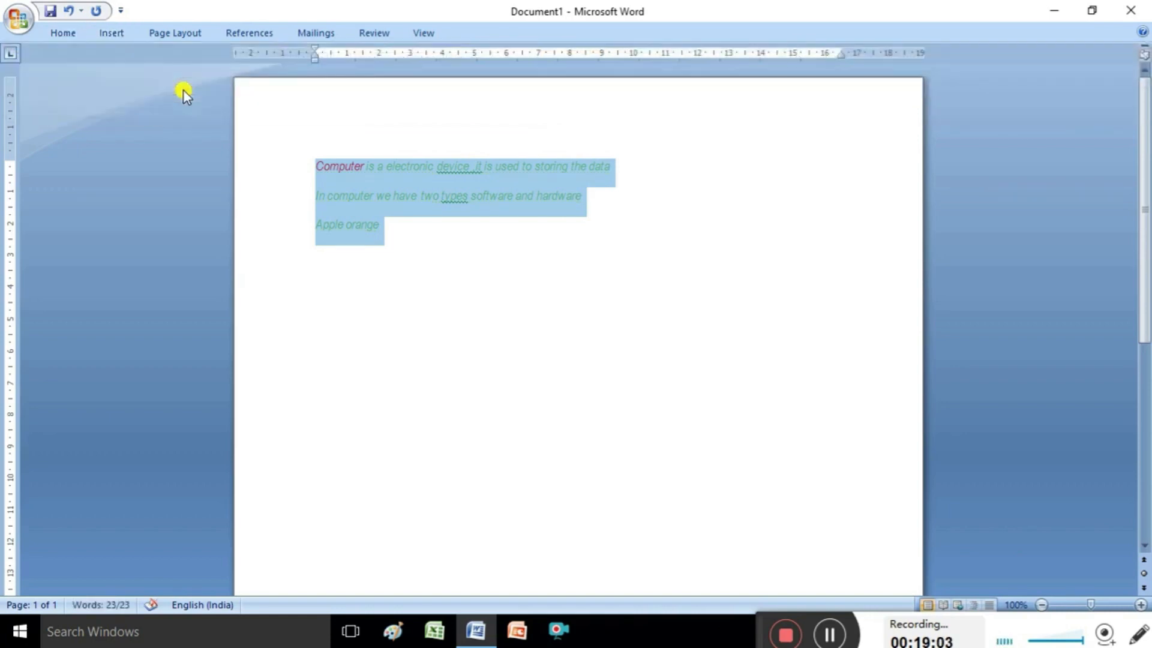
- Highlight the three selected lines of text in turquoise
left_click(73, 38)
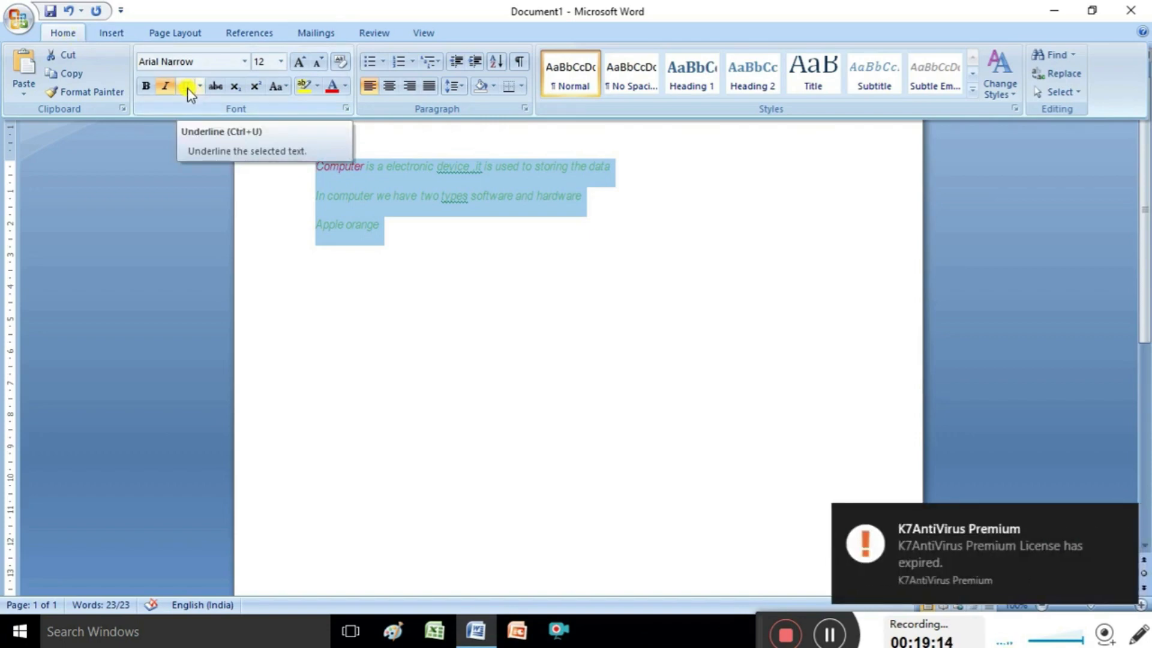
left_click(316, 86)
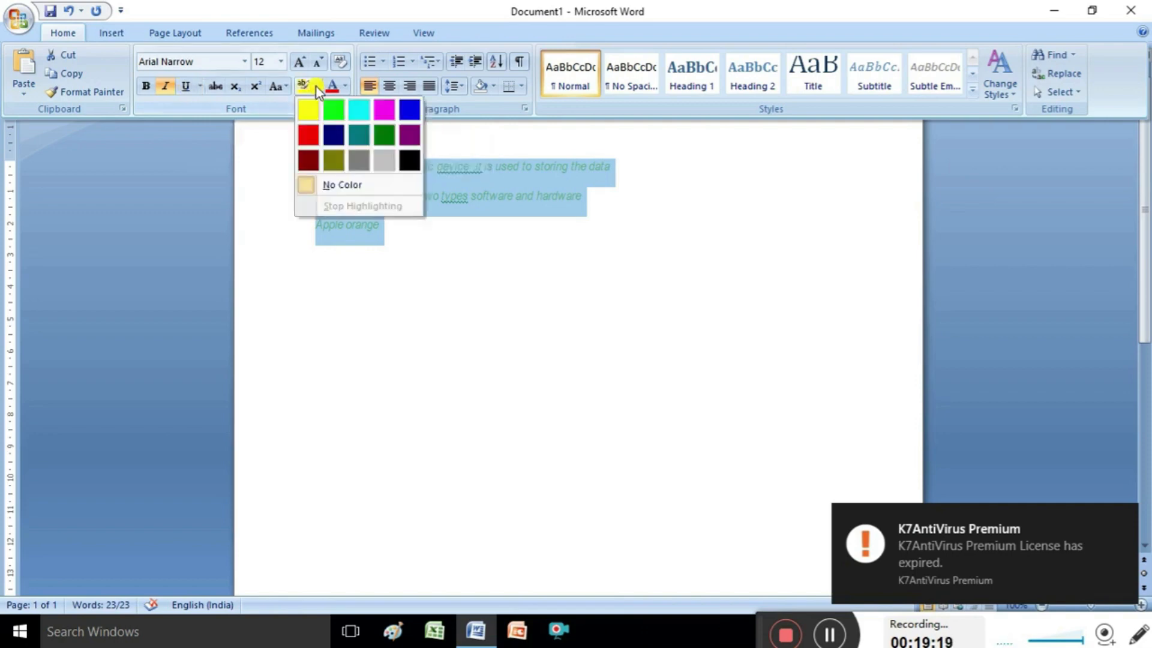
left_click(360, 109)
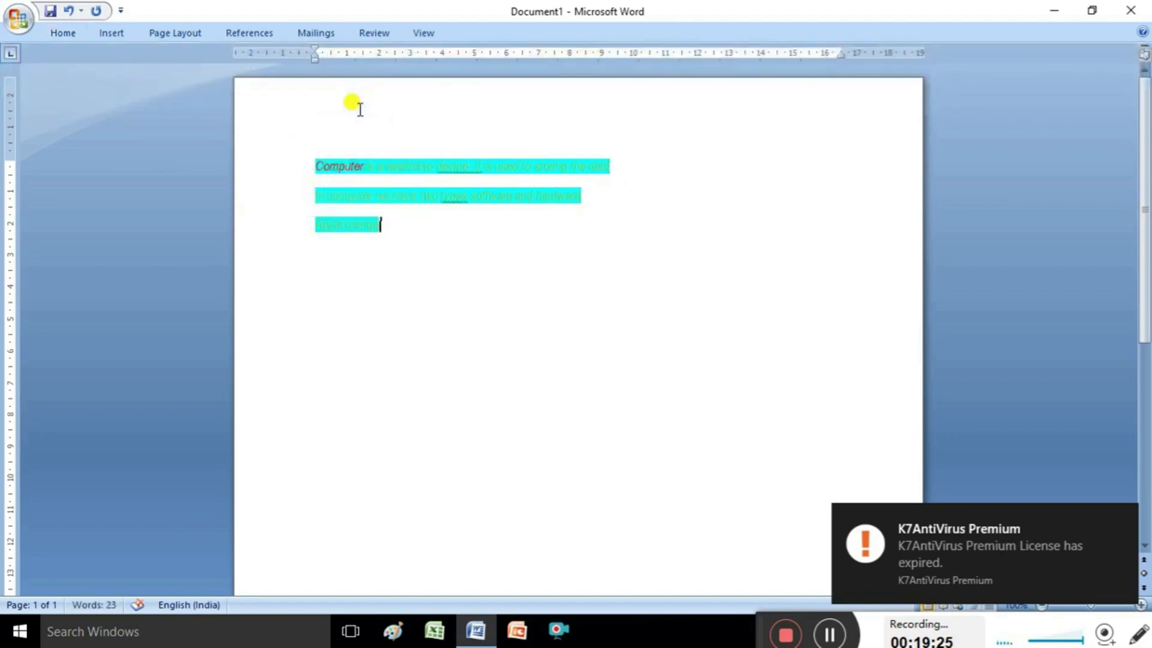
left_click(63, 33)
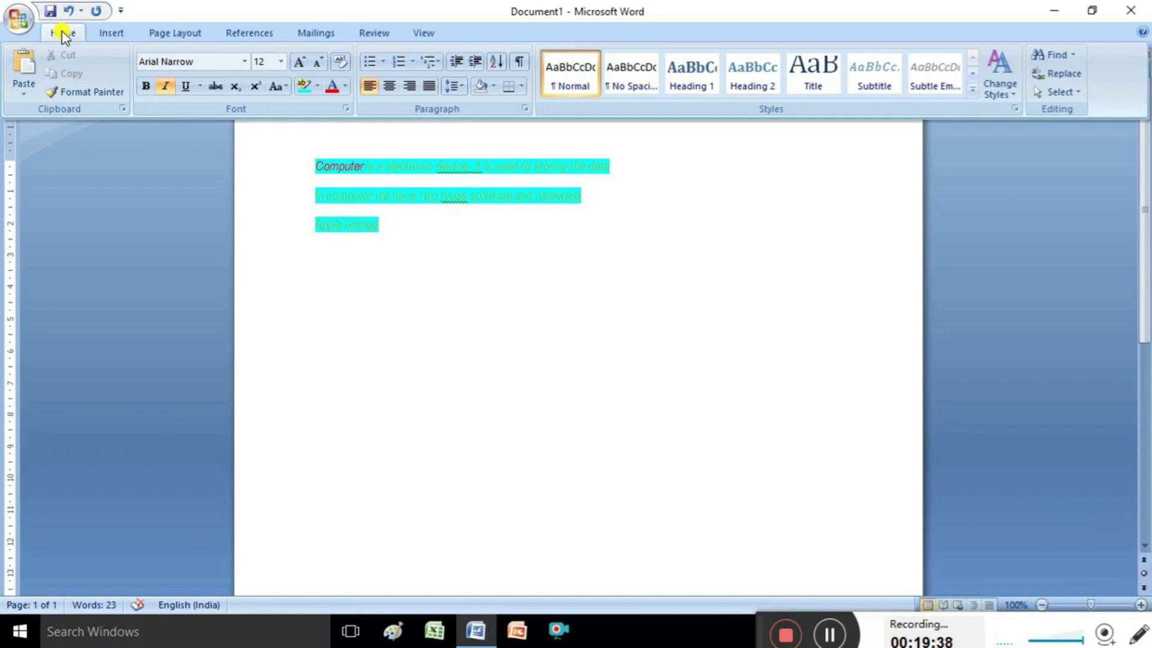
key("ctrl+F1")
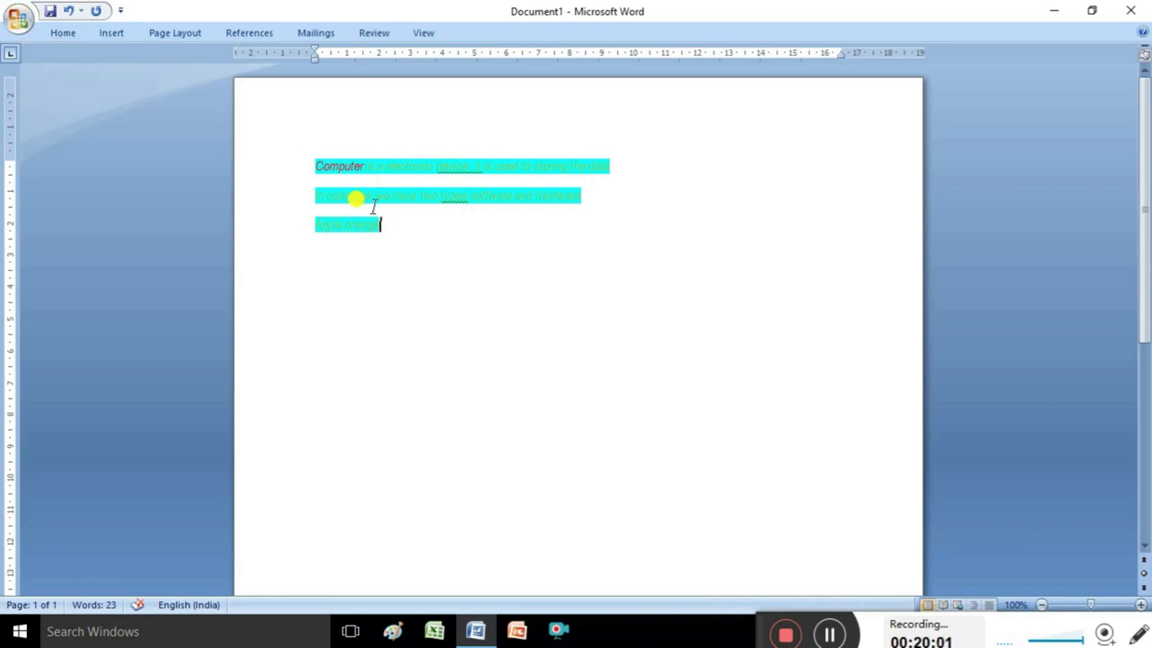
- Save the document in the Documents folder under the file name "computer" as a Word Document
left_click(17, 25)
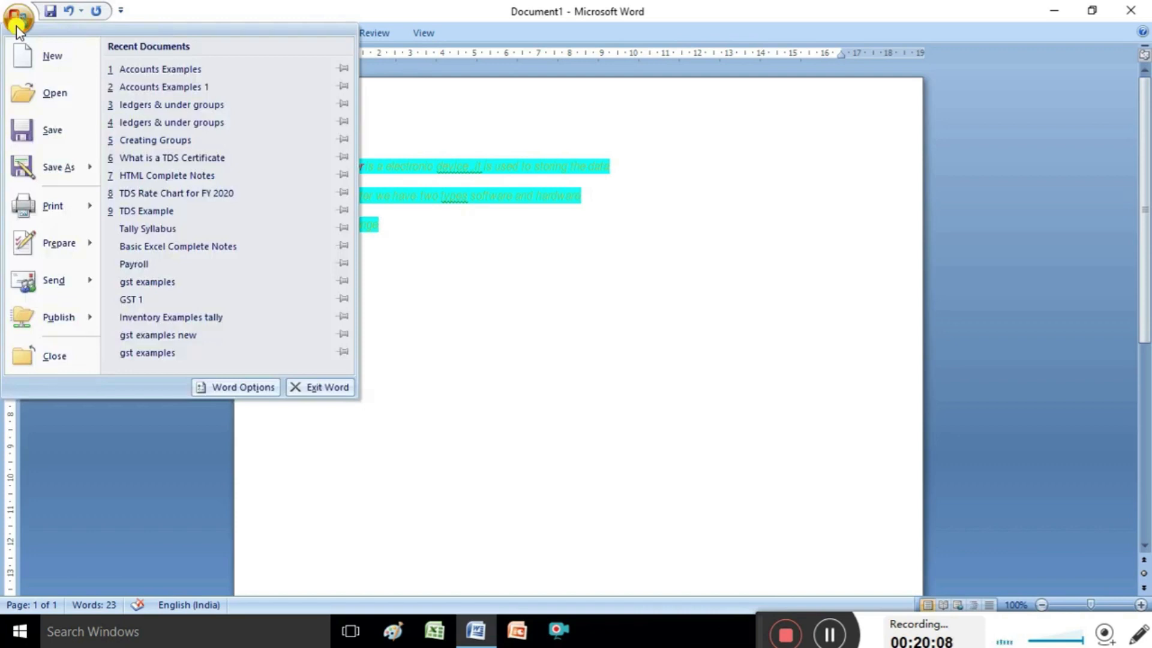
left_click(40, 130)
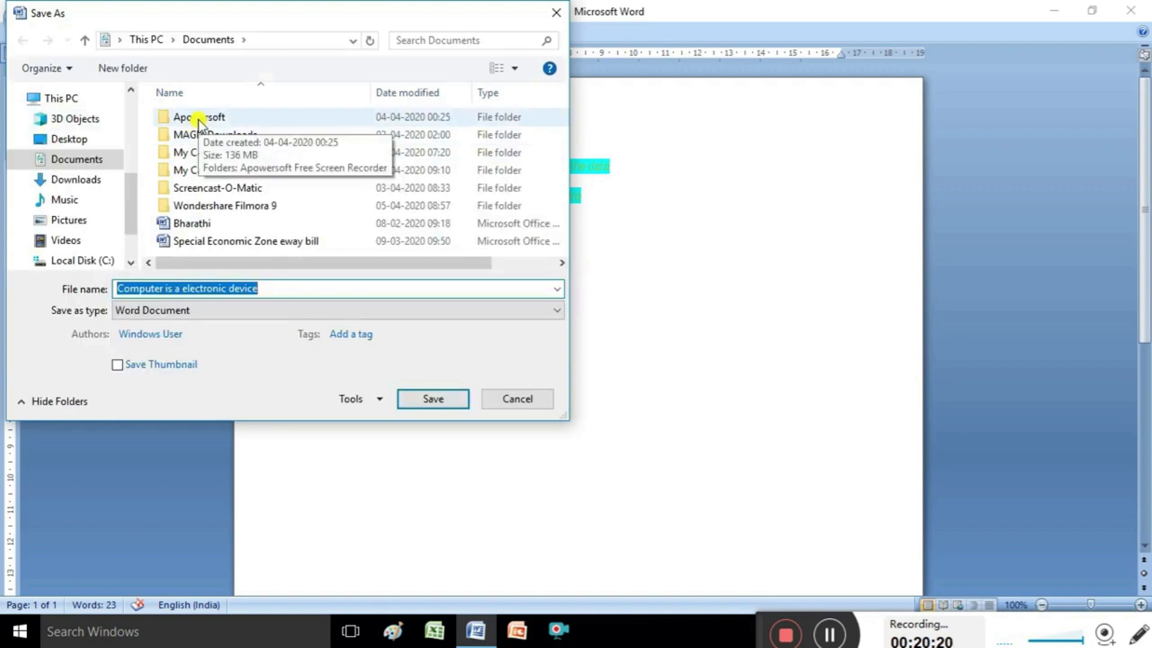
left_click(107, 160)
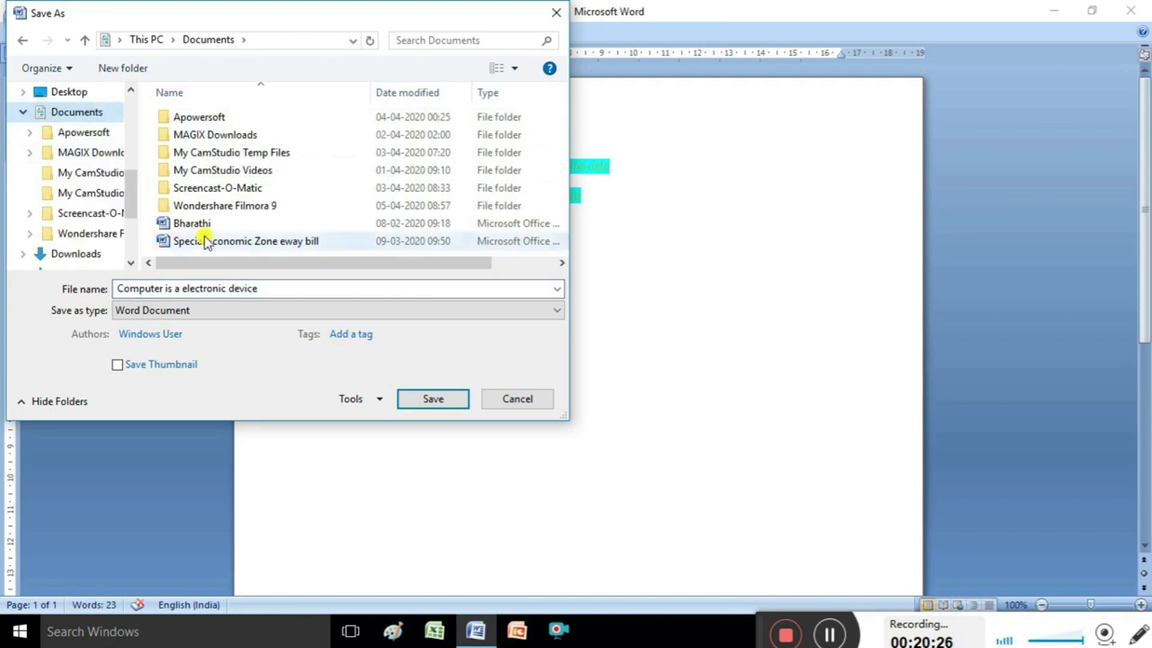
left_click(273, 290)
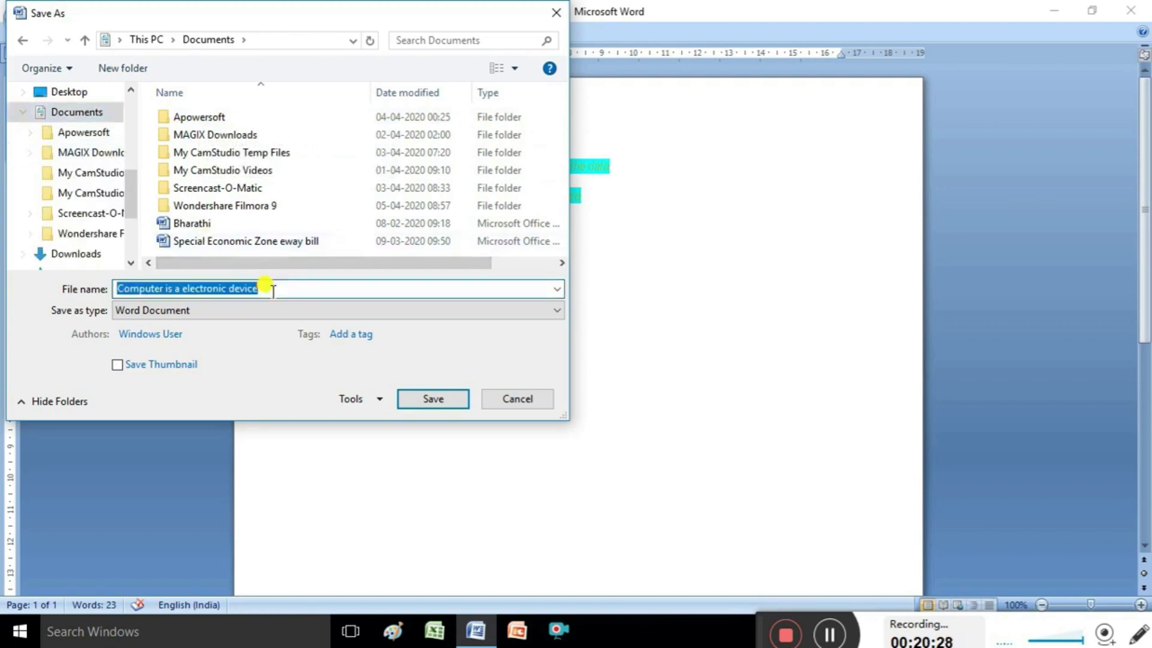
key("BackSpace")
type("co")
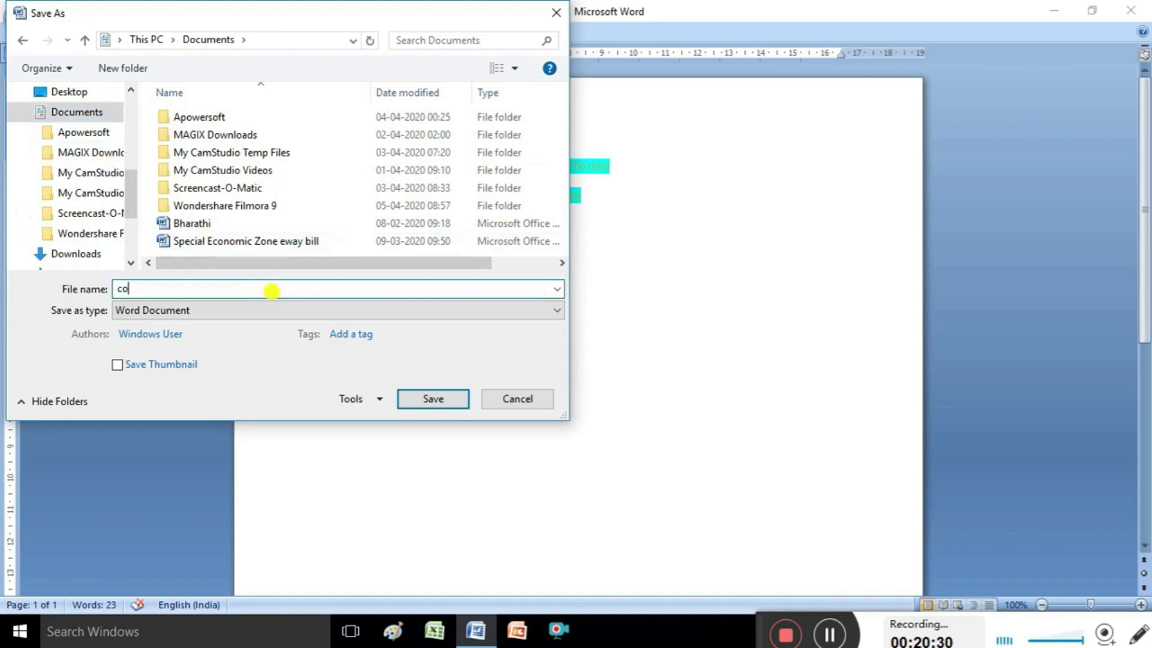
type("mputer")
left_click(442, 404)
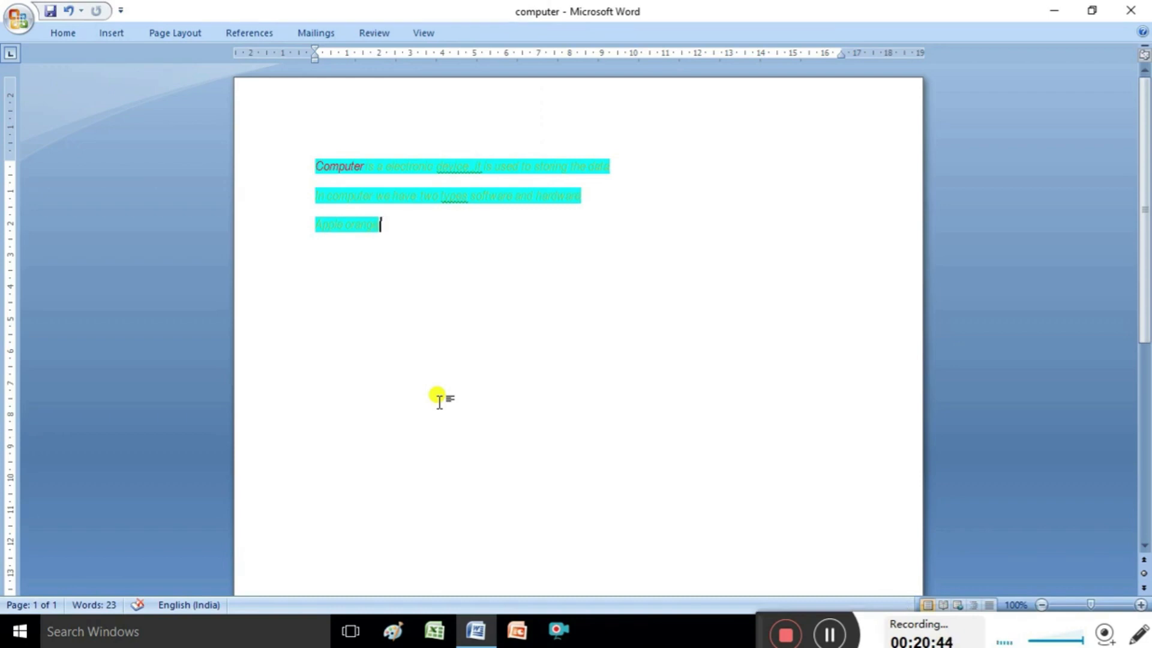
- Create a new blank document
left_click(21, 18)
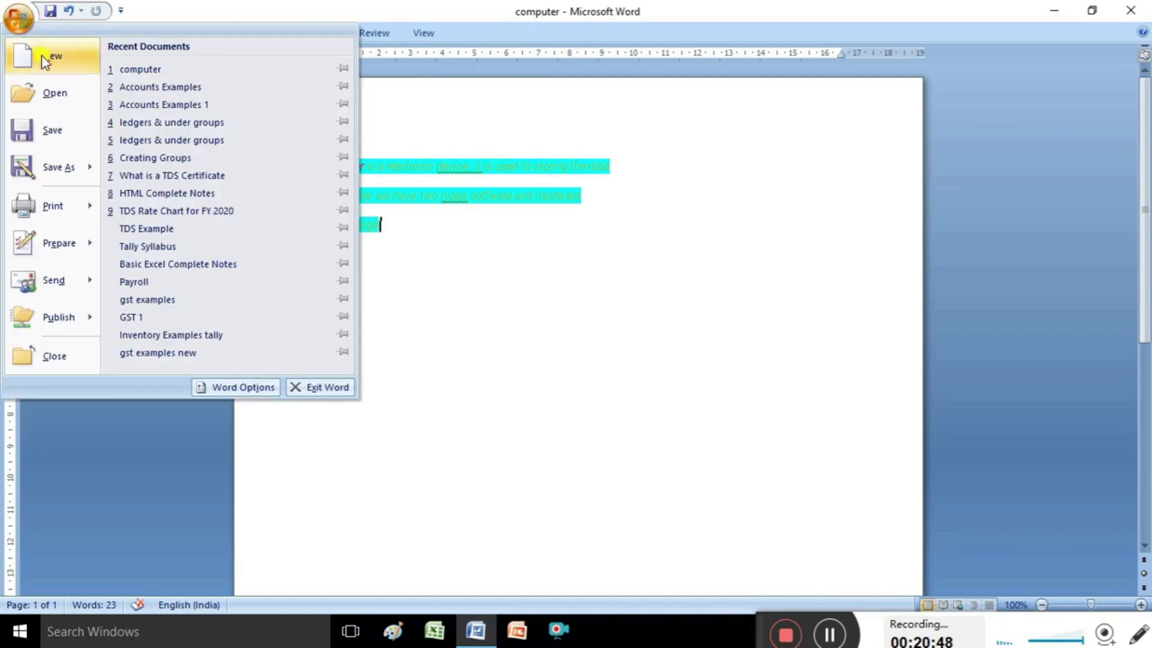
left_click(42, 55)
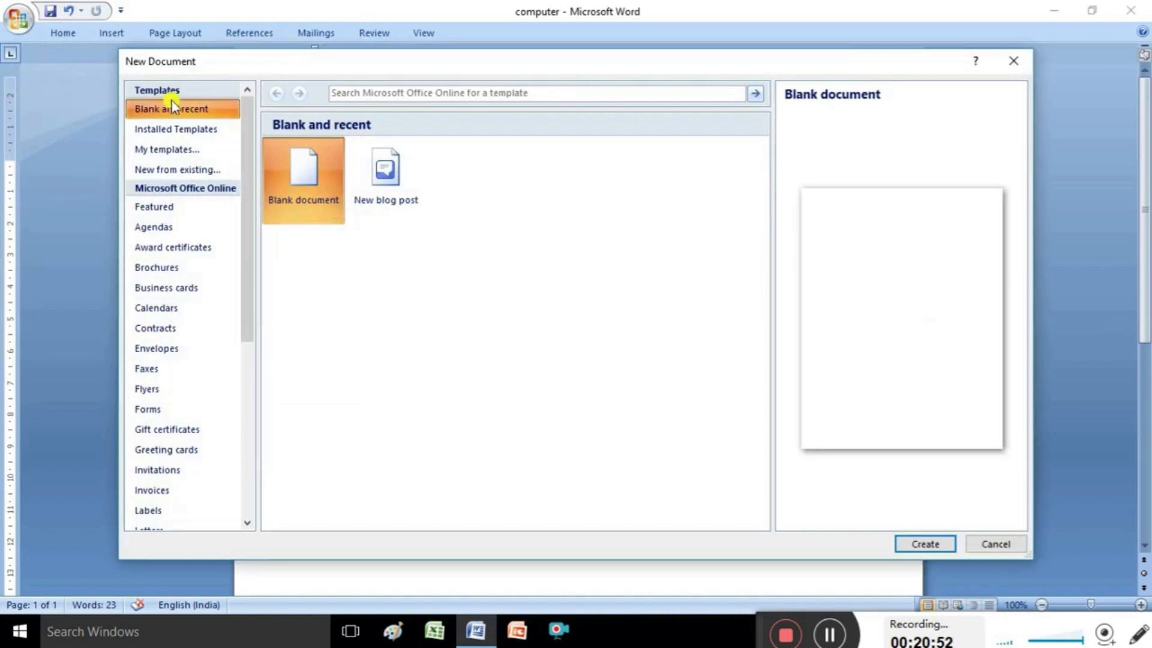
double_click(318, 166)
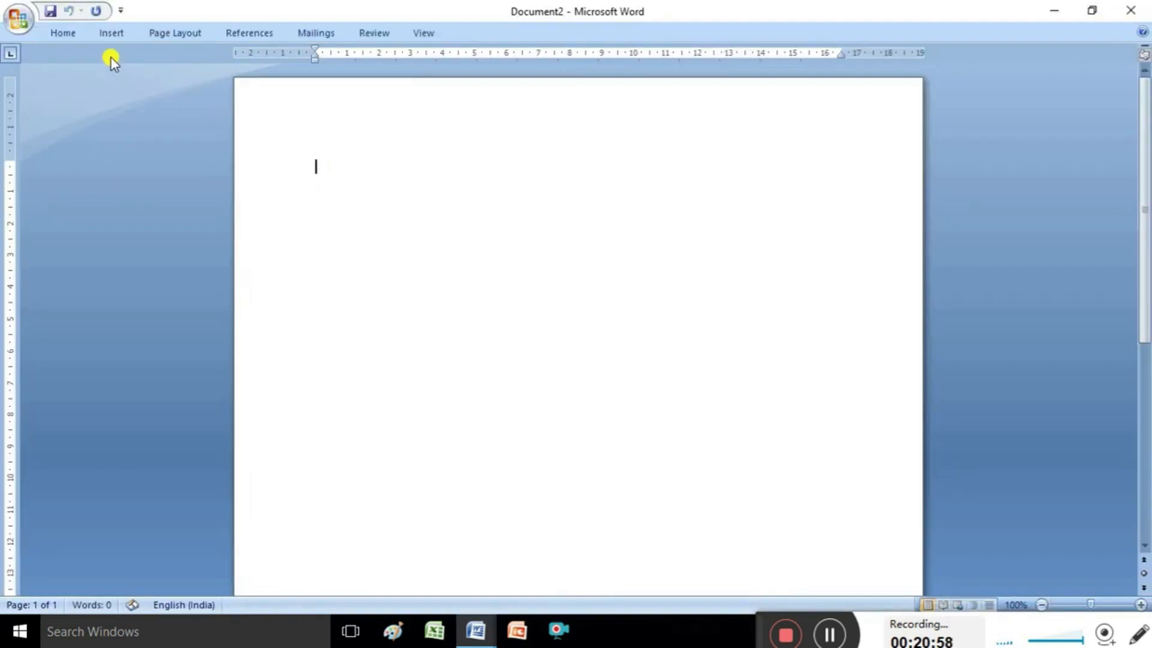
left_click(20, 26)
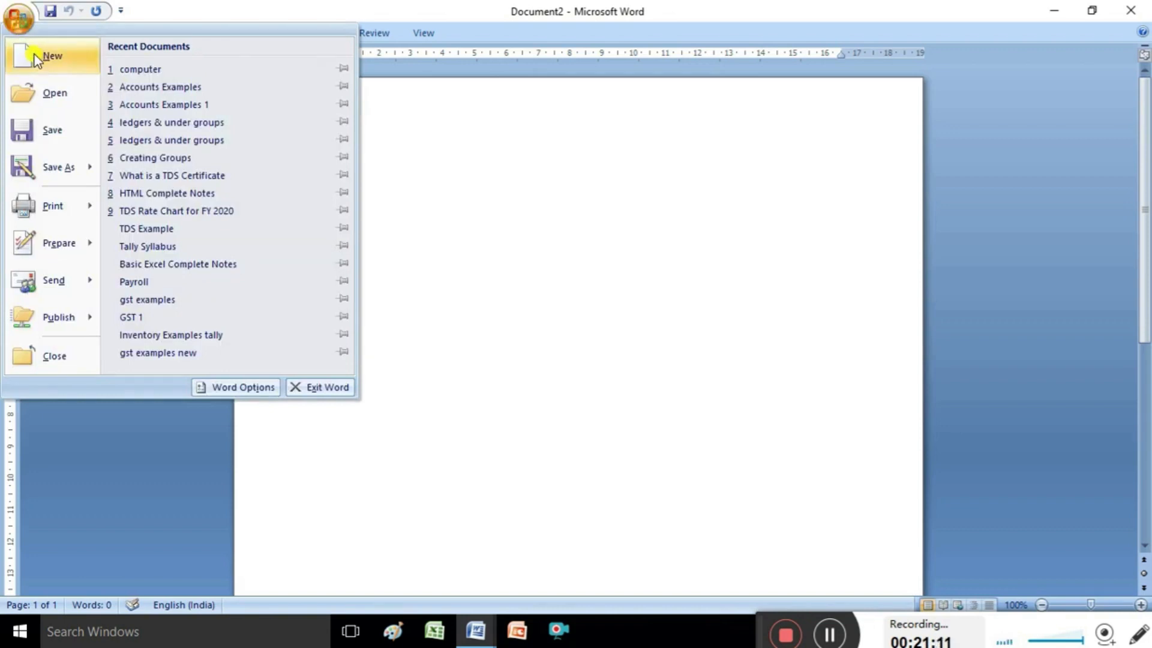
left_click(531, 200)
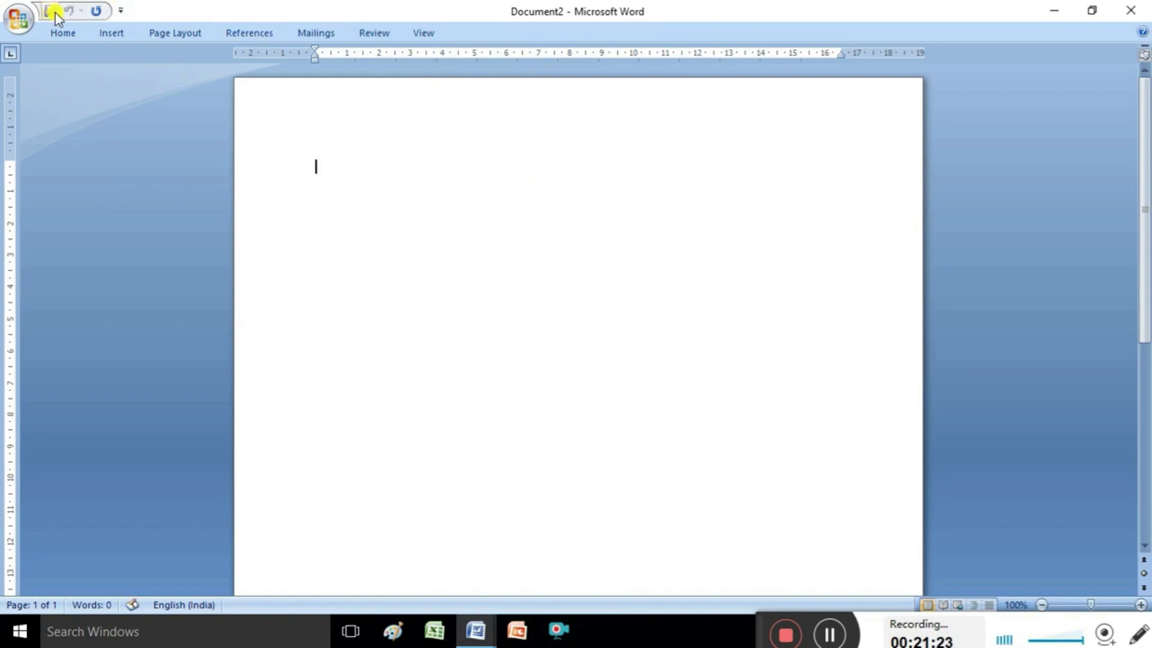
- Open the saved "computer" document from the Documents folder and add "aghdsggsfjdfjh" after "Apple orange" on the third line
left_click(27, 22)
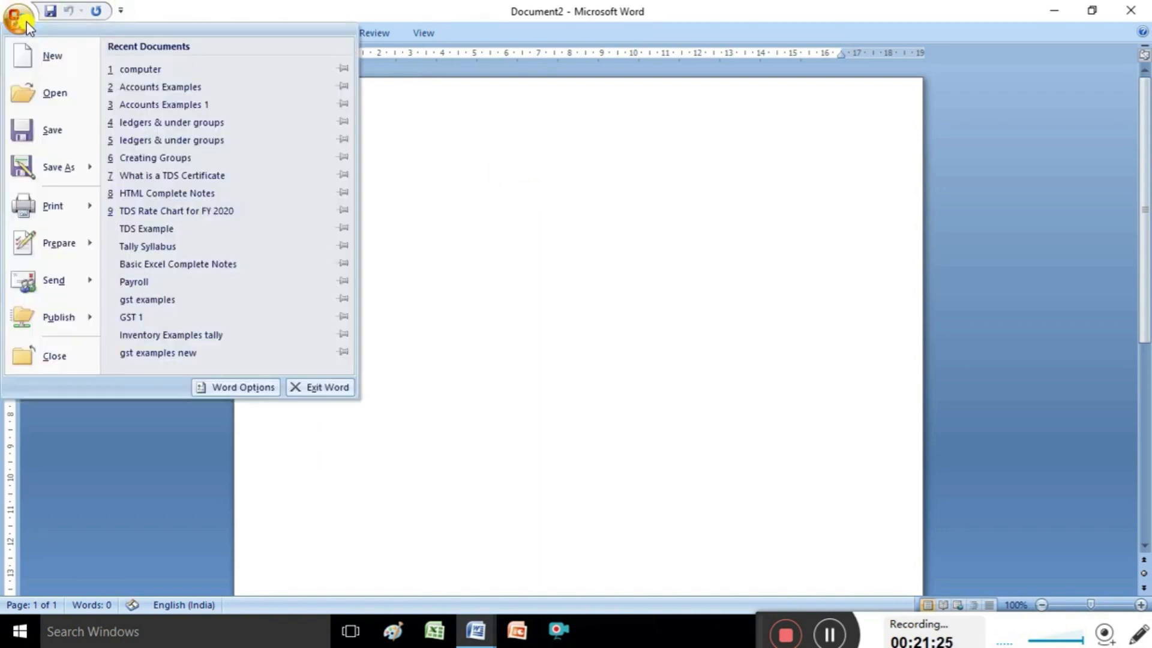
left_click(48, 102)
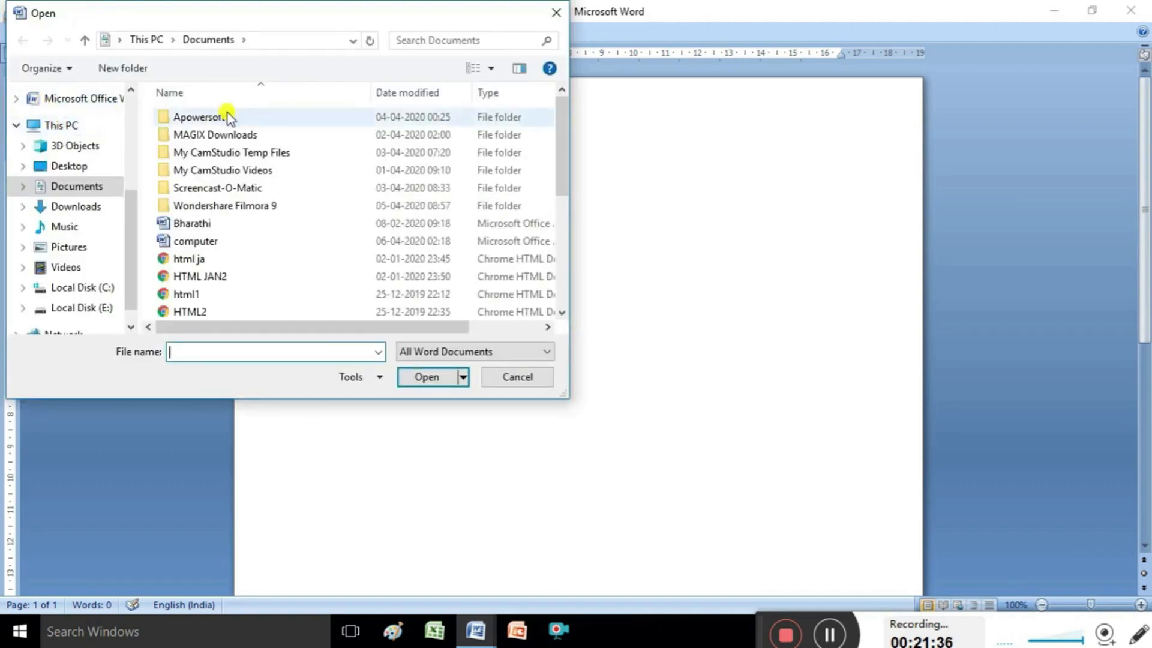
left_click(214, 243)
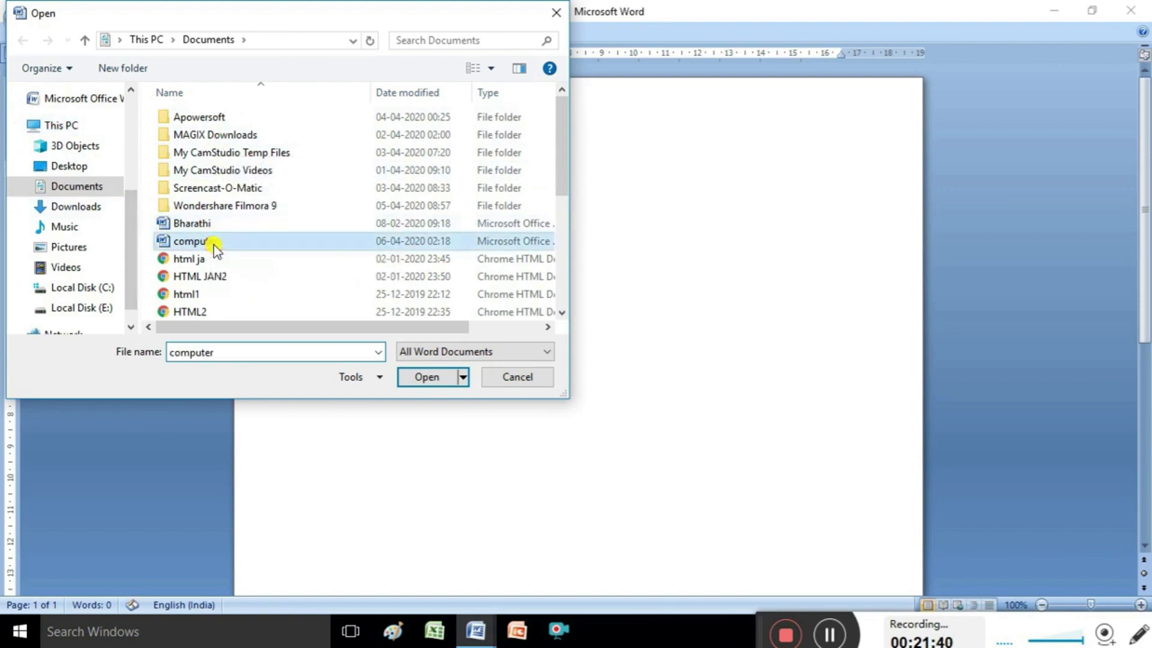
left_click(428, 378)
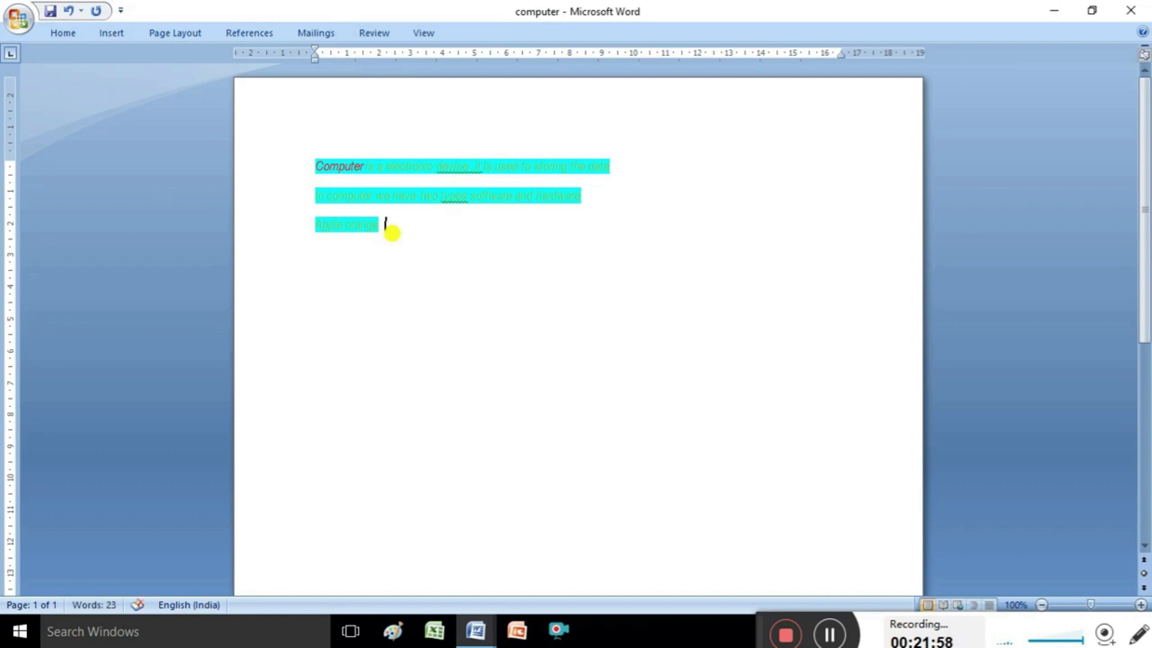
type("agbdsggsfjdfjh")
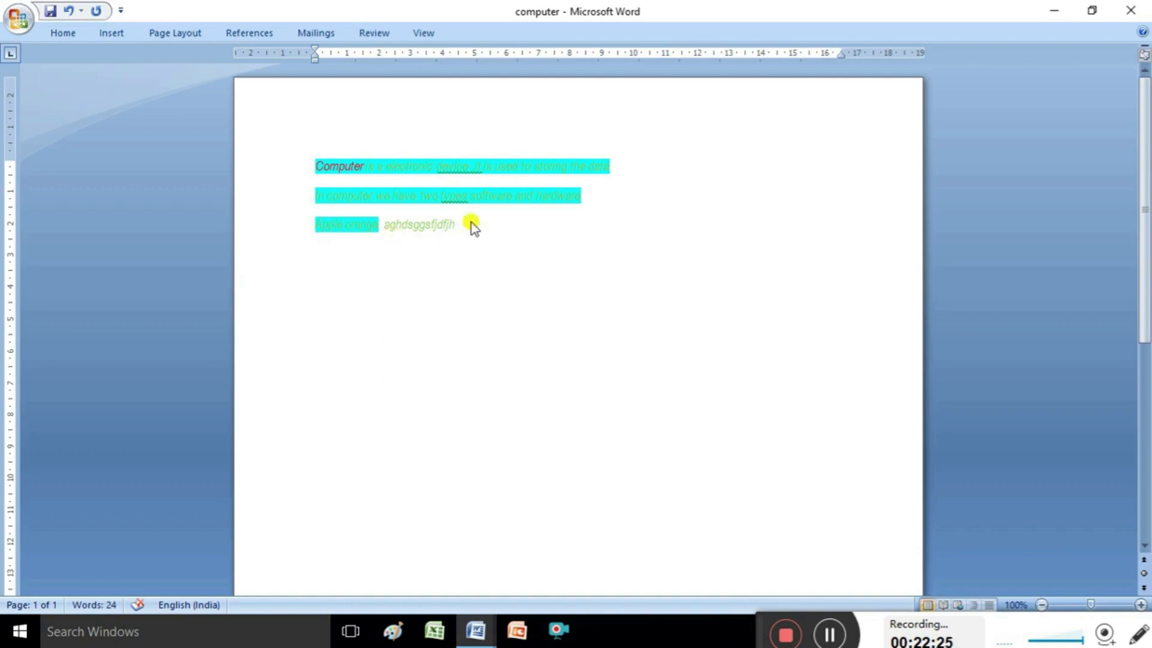
- Append "djhddjhfjdhfhk" to the end of the third line and save the document under its existing name
type("djfhdjhfjdhfhk")
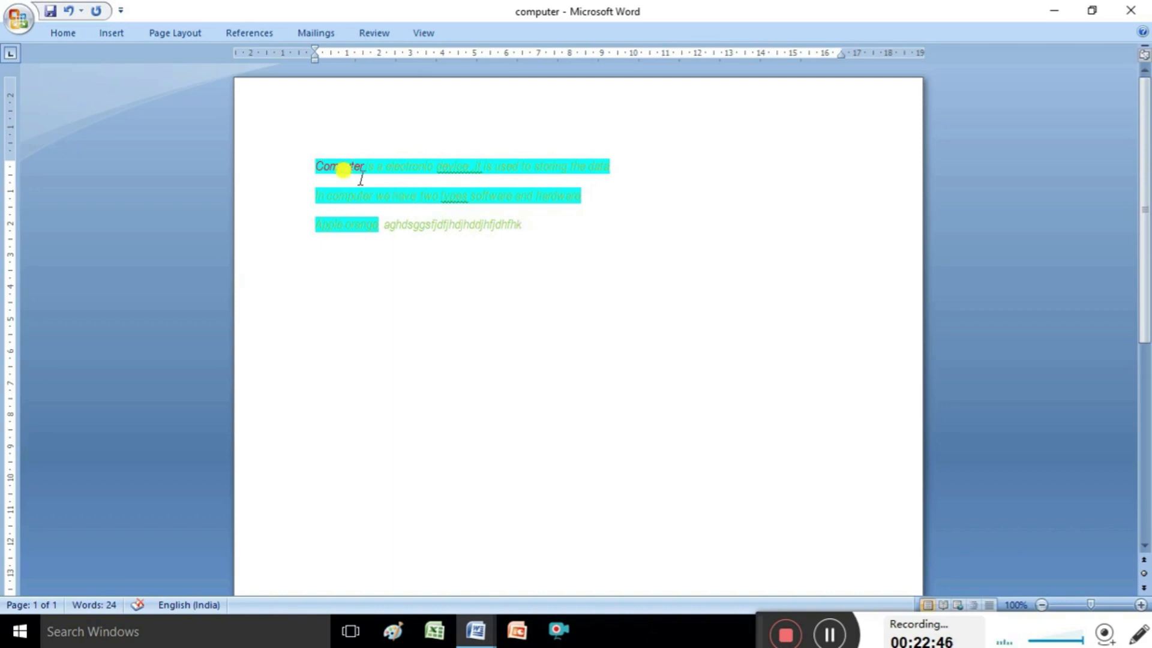
left_click(17, 19)
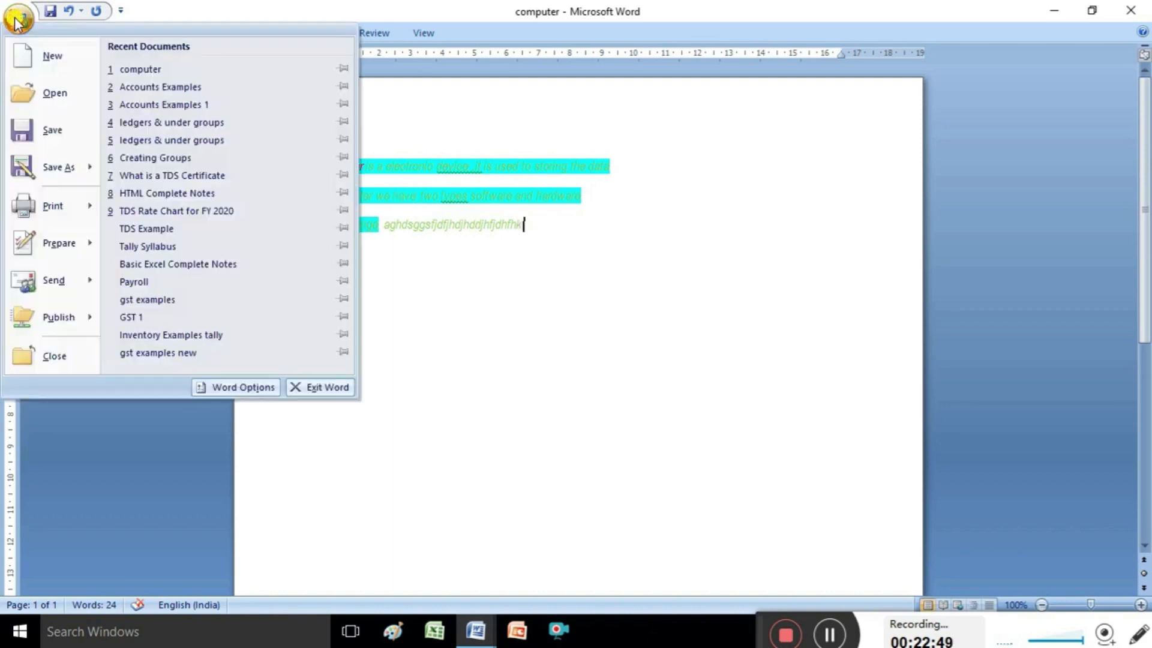
left_click(52, 138)
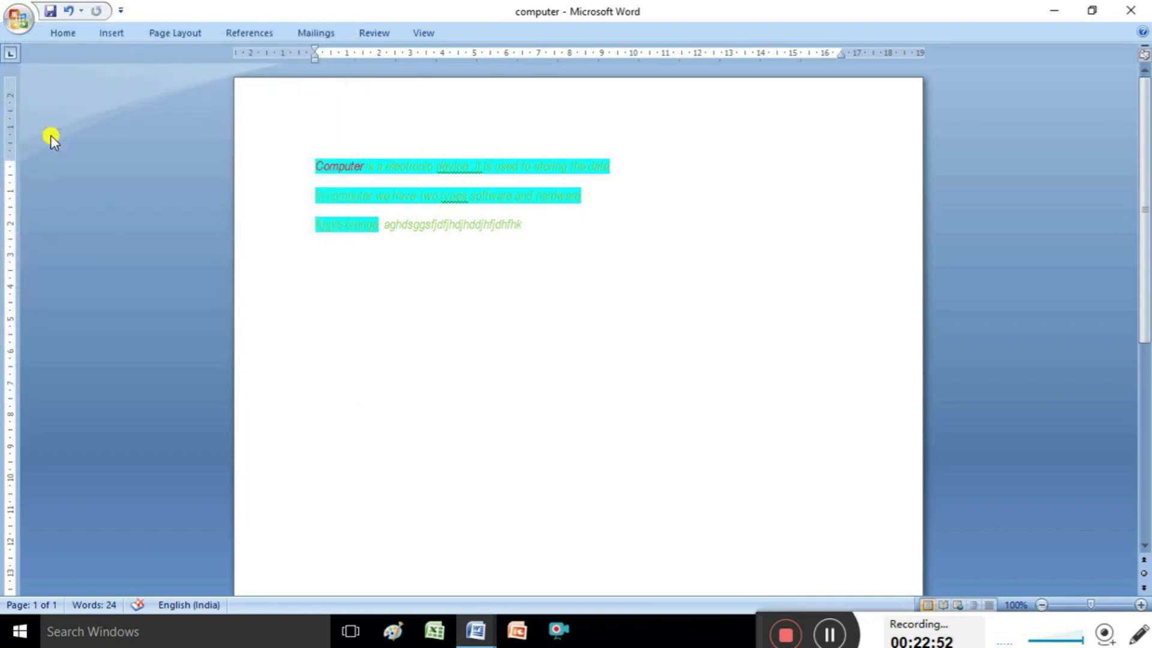
- Save a copy of the document in the Documents folder as a Word Document under the file name "computer2"
left_click(18, 18)
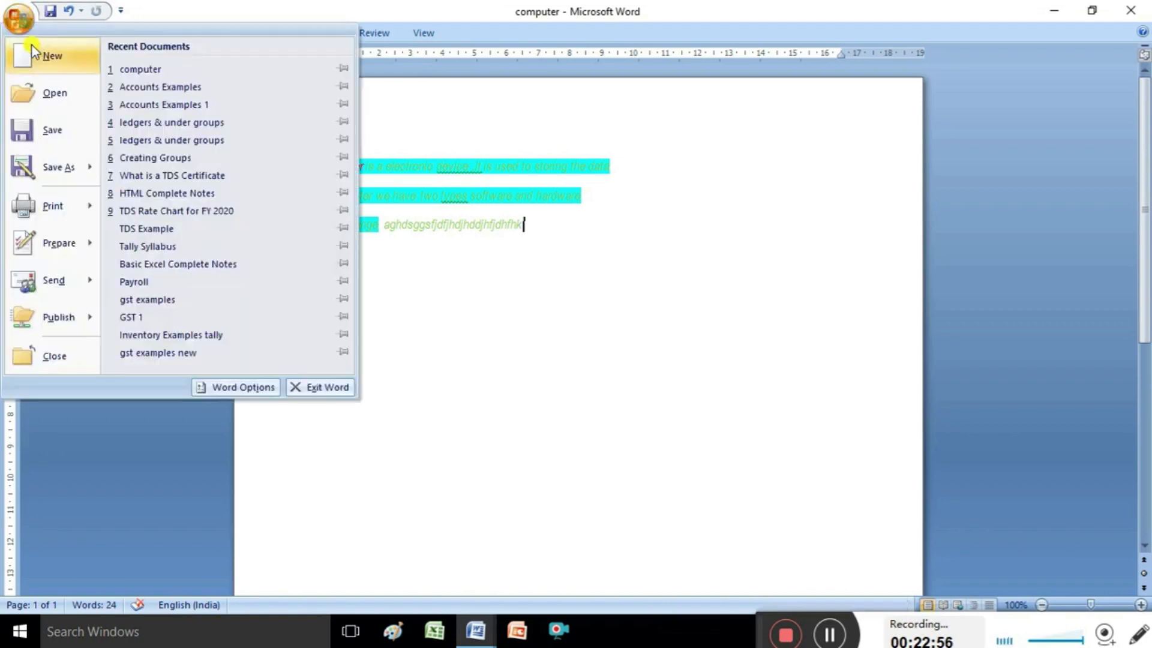
mouse_move(57, 165)
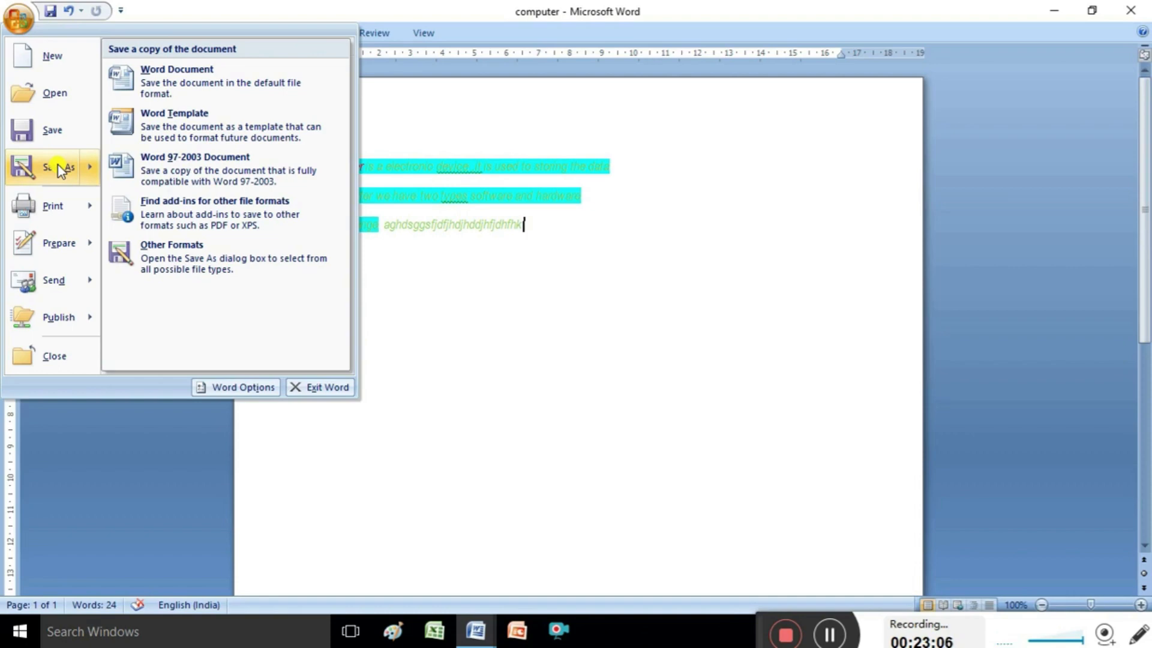
key("Escape")
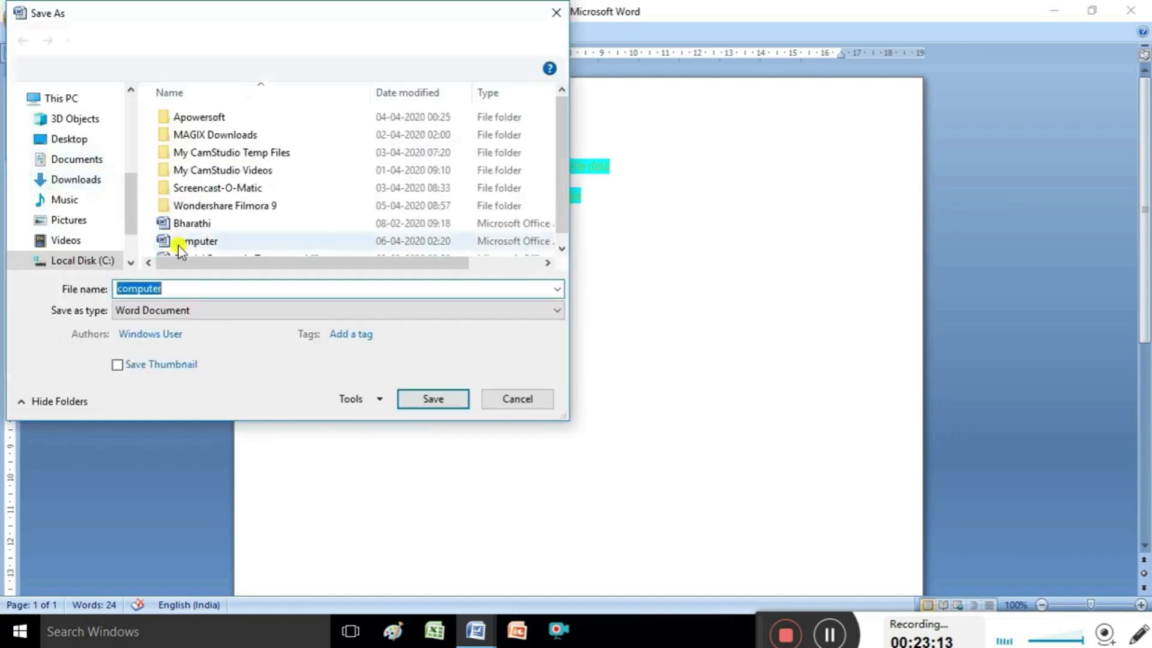
left_click(180, 288)
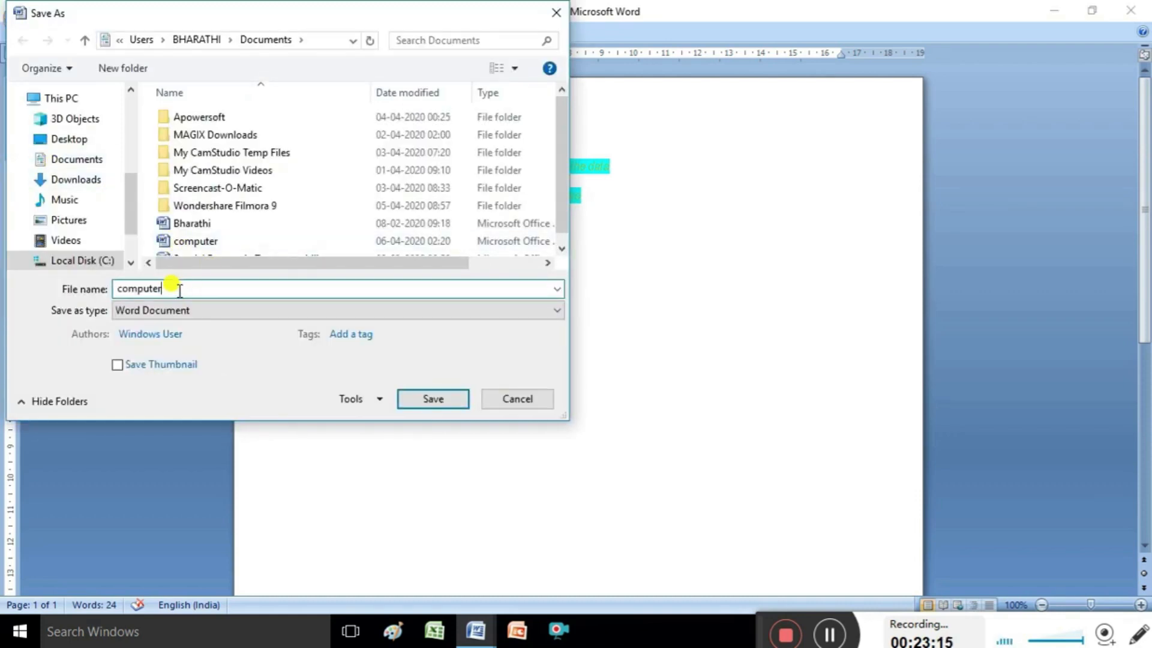
type("2")
left_click(408, 400)
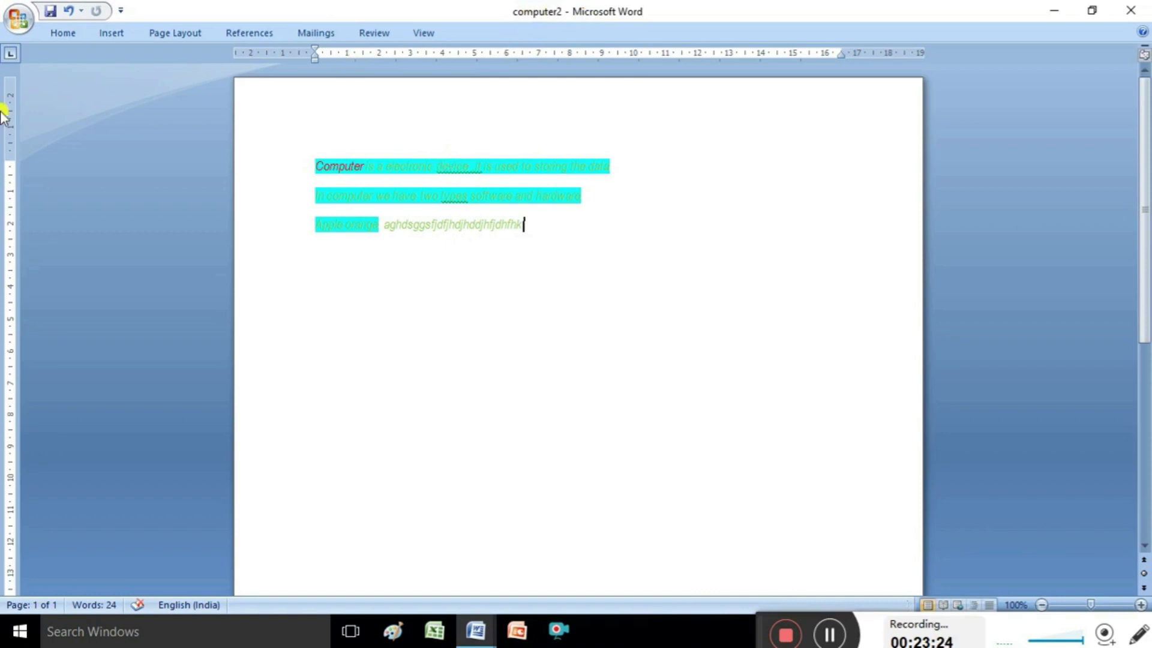
- Open the print settings, try the All and Current page ranges, and set the range to page 7
left_click(16, 18)
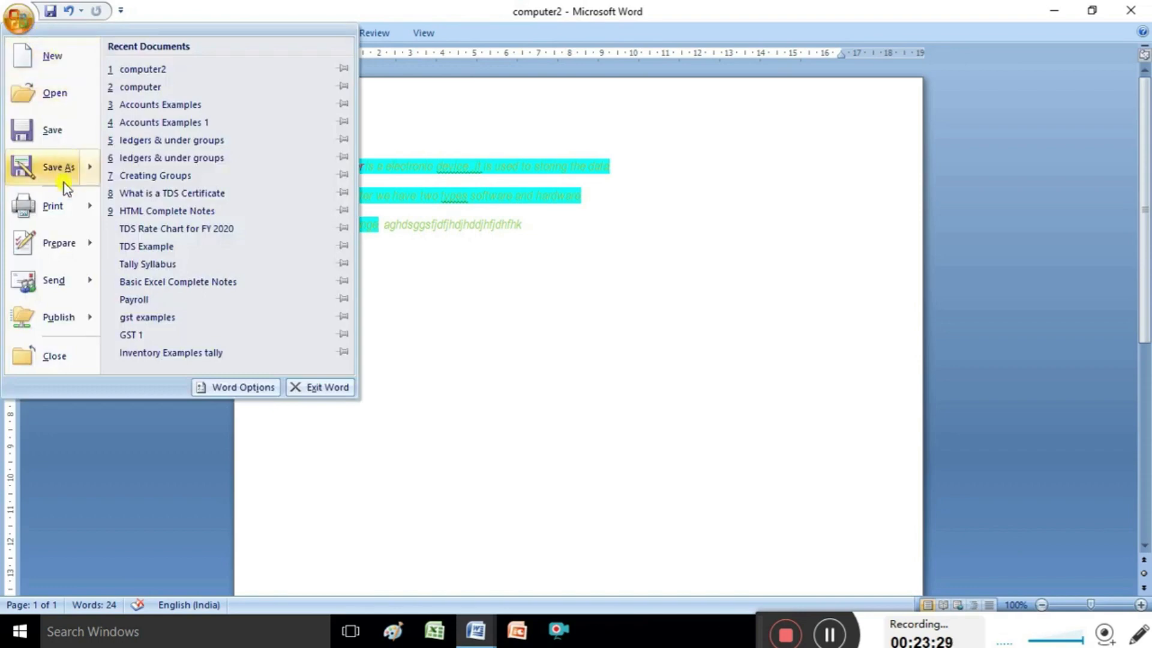
mouse_move(66, 208)
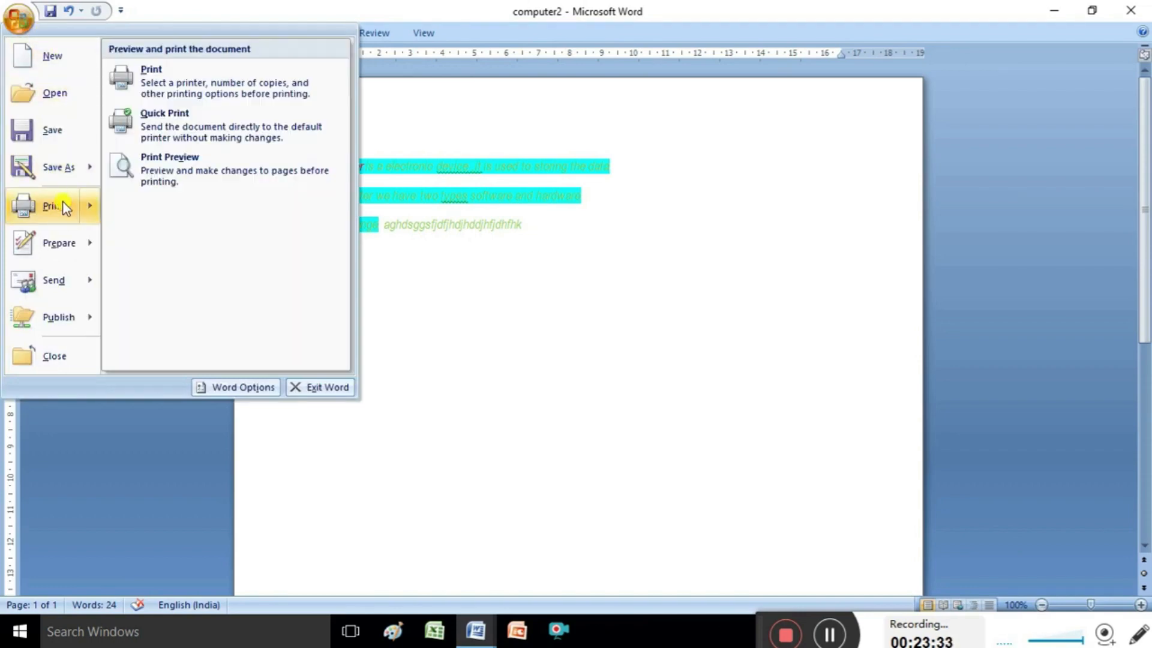
left_click(63, 204)
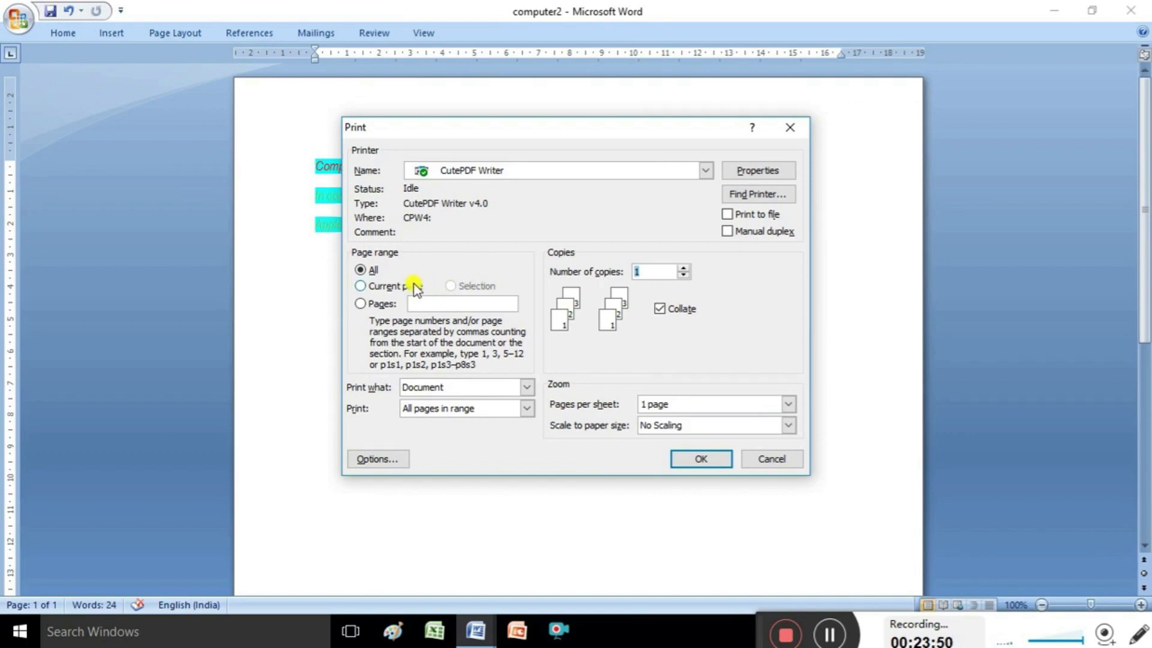
left_click(367, 285)
left_click(367, 270)
left_click(367, 286)
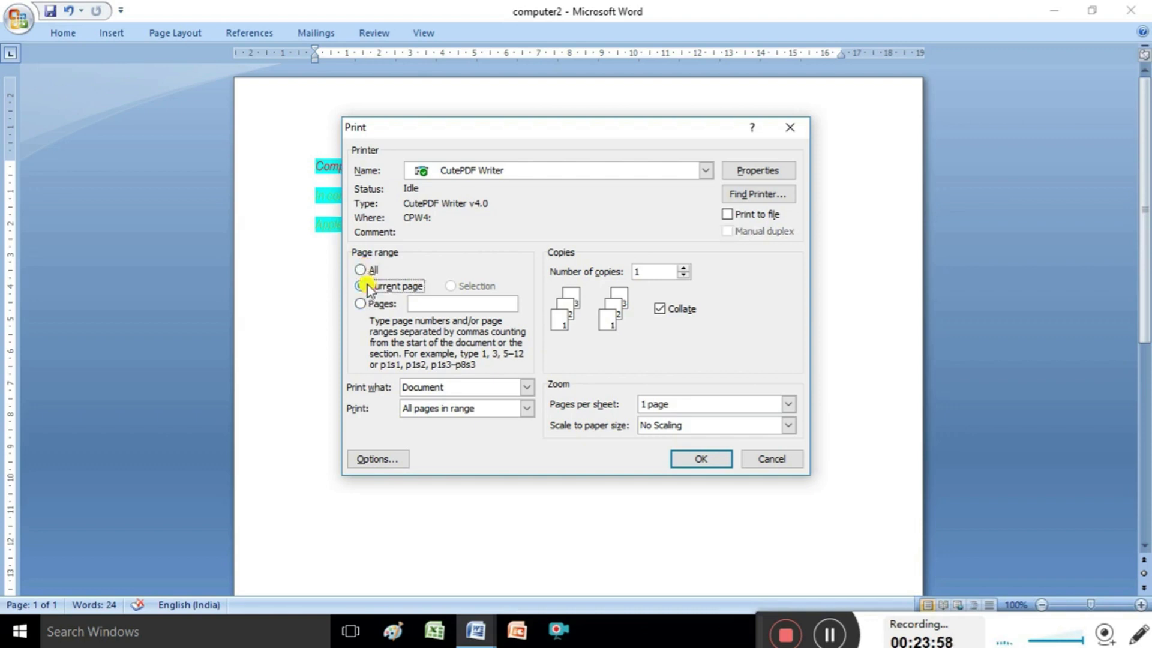
left_click(439, 305)
type("7")
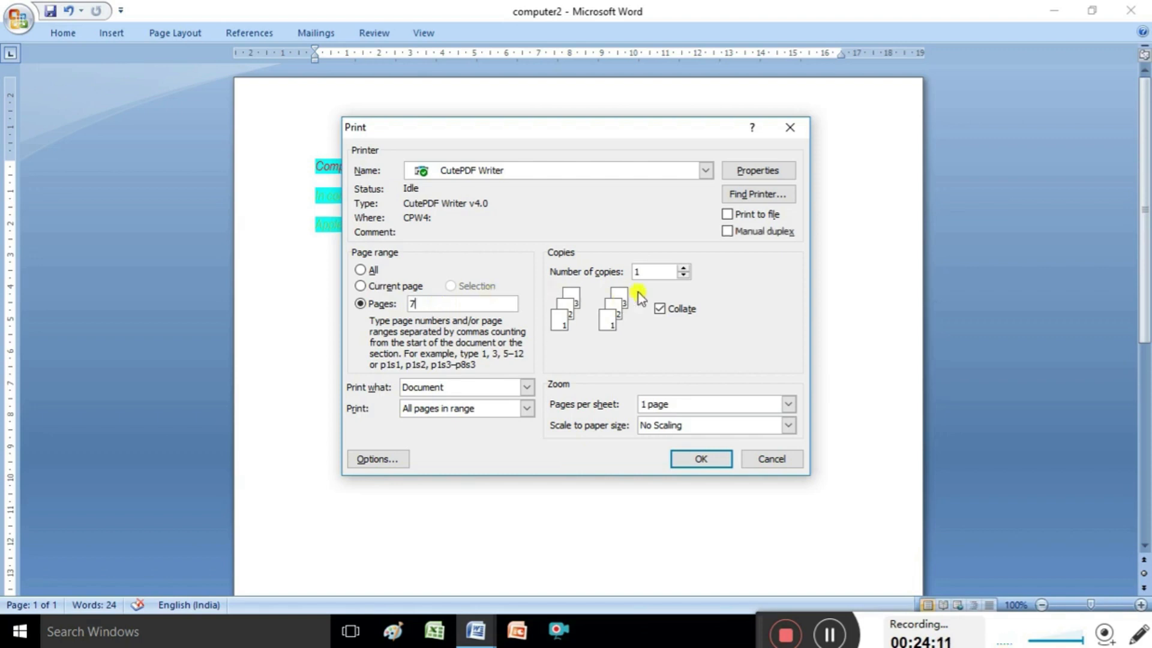
- Set the print job to 1 copy, with Document as the content and All pages in range
left_click(685, 267)
left_click(684, 277)
left_click(524, 388)
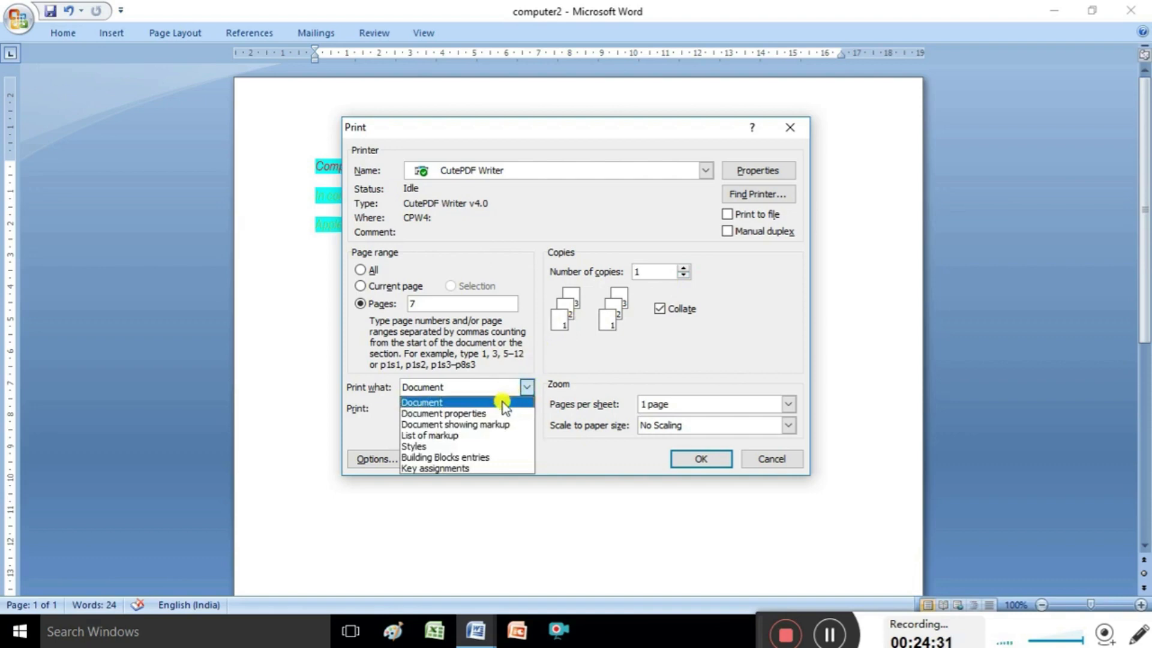
left_click(502, 402)
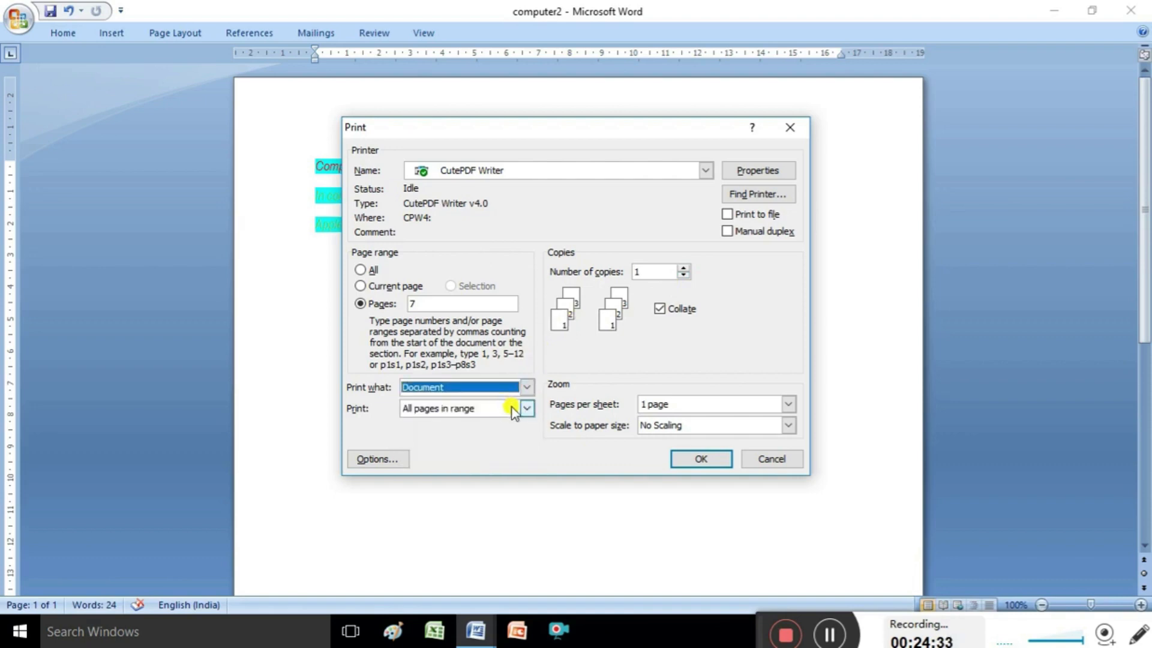
left_click(528, 409)
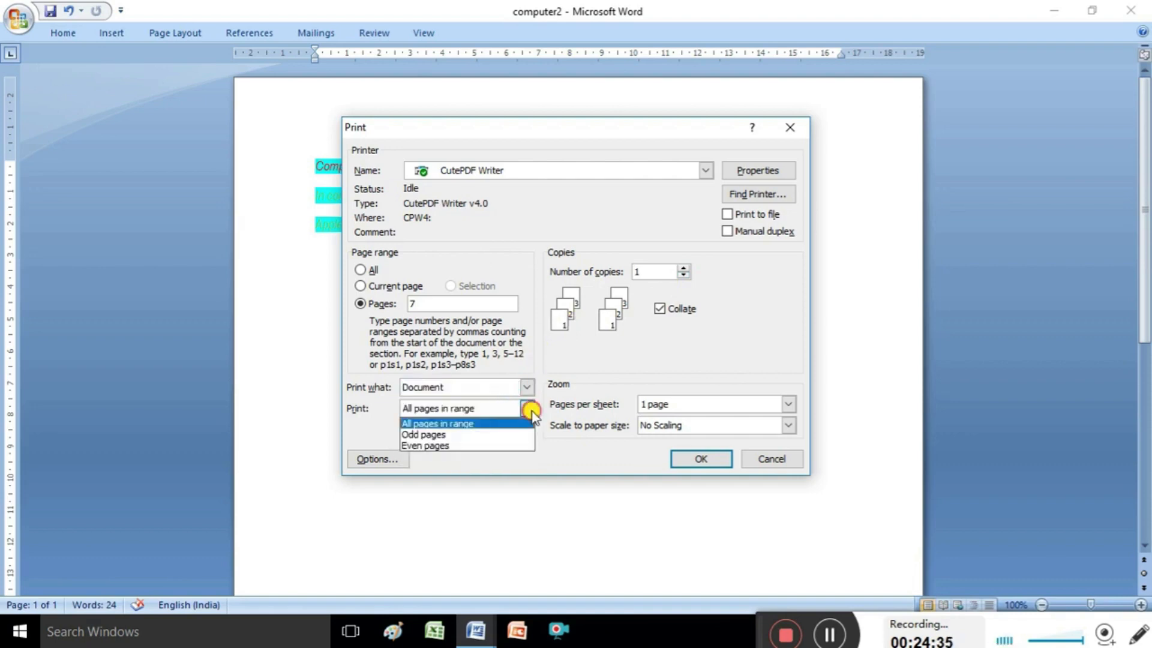
left_click(491, 424)
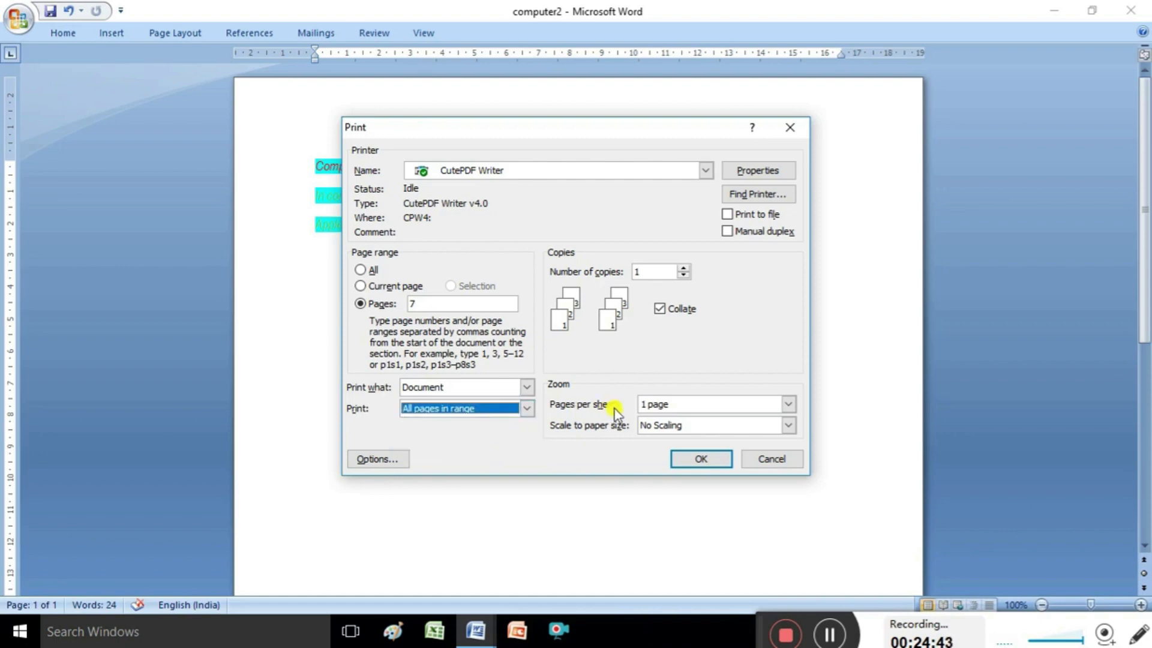
- Set 1 page per sheet scaled to Letter paper, send the job to CutePDF Writer and cancel the PDF save
left_click(788, 405)
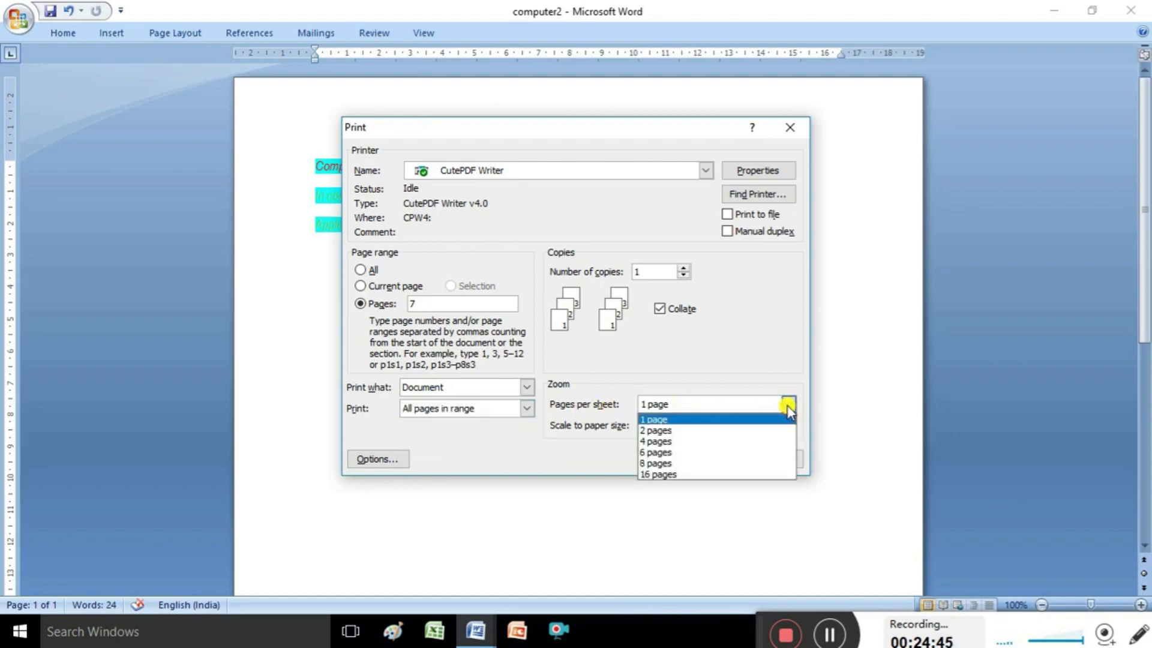
left_click(718, 423)
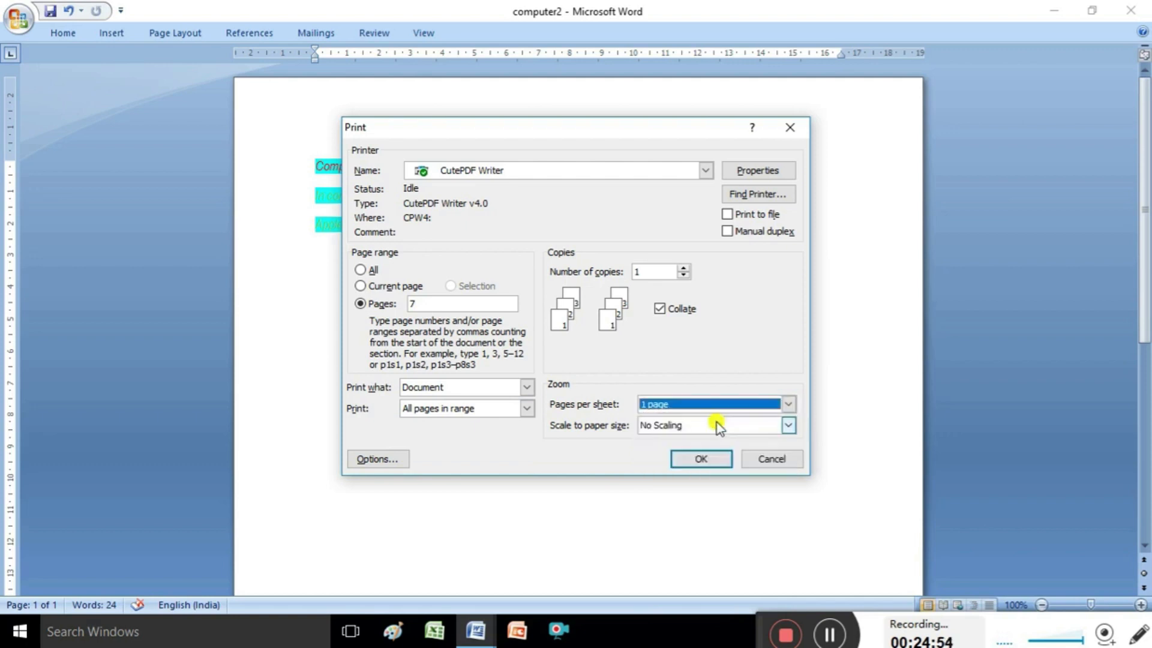
left_click(787, 426)
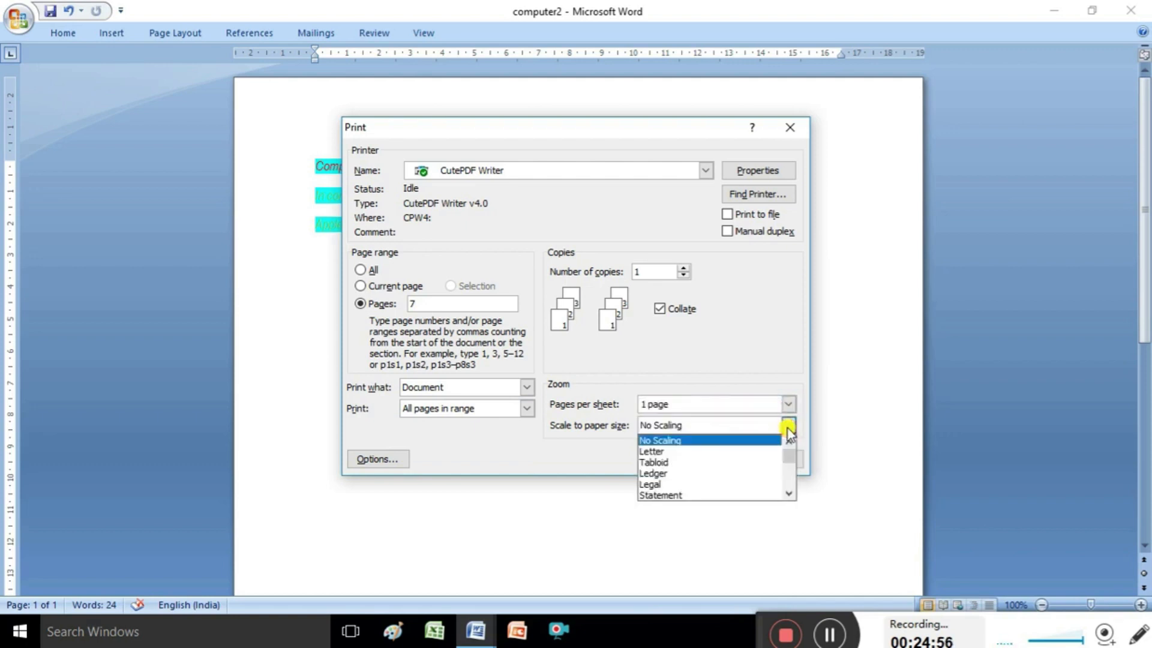
left_click(710, 452)
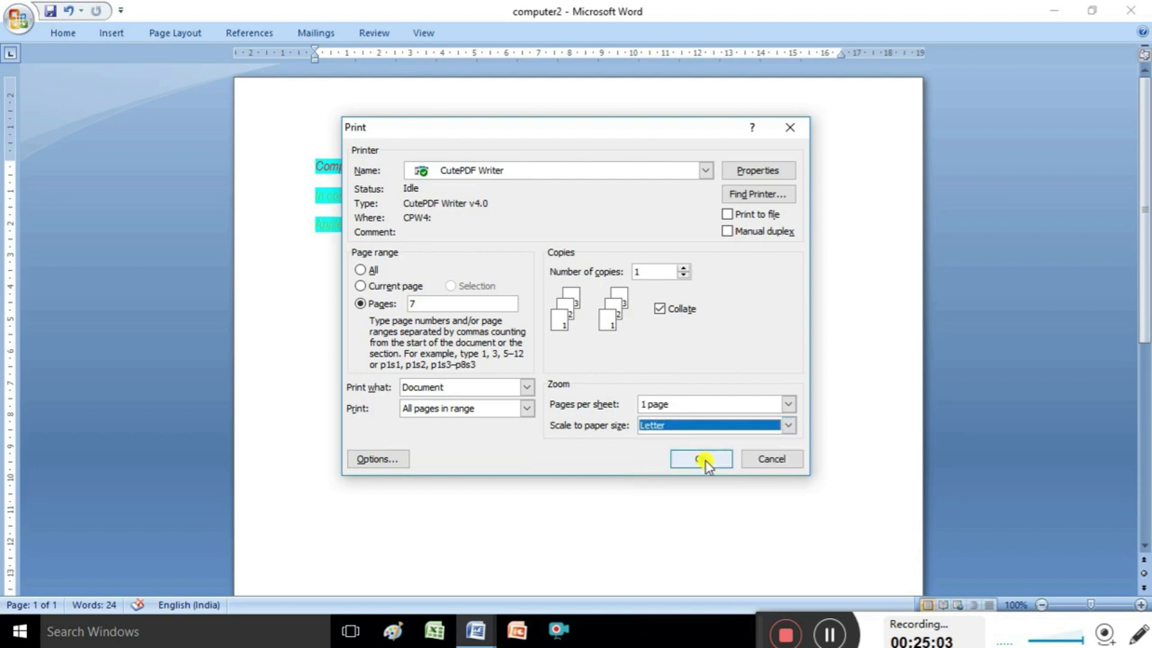
left_click(702, 458)
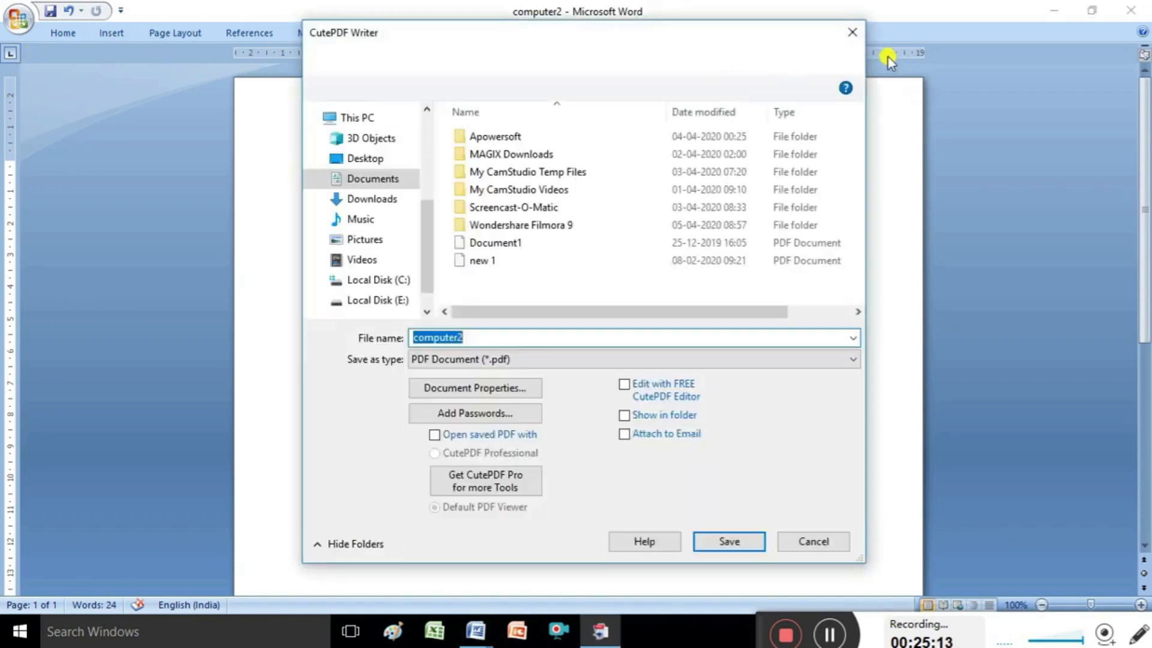
left_click(851, 33)
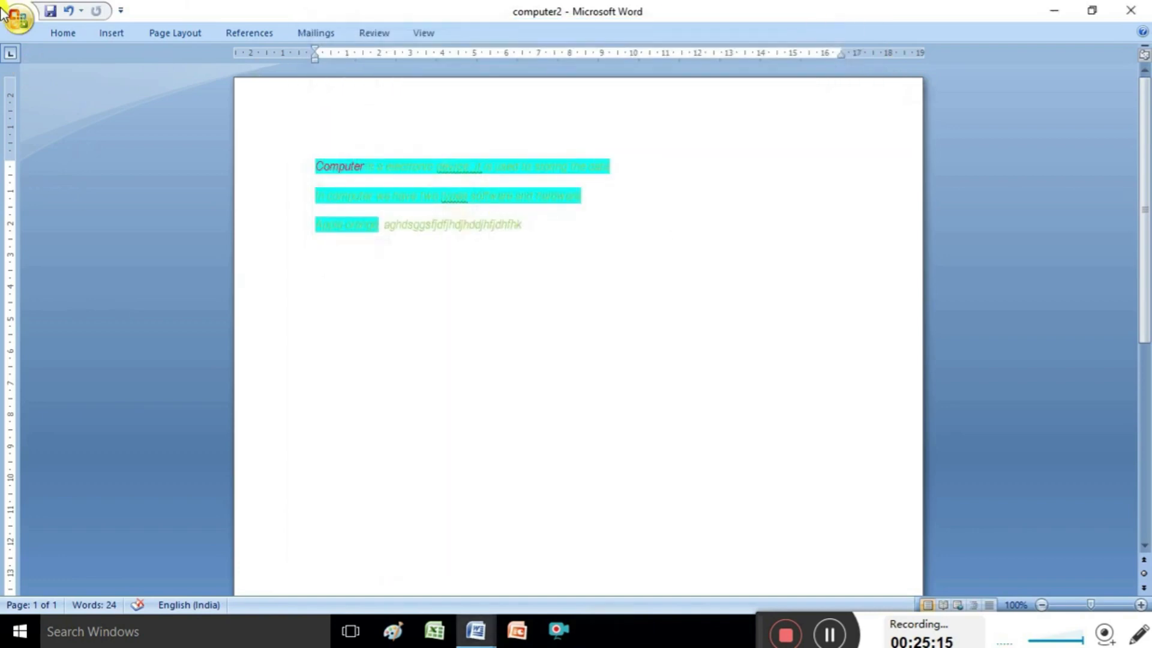
- Close the computer2 document
left_click(17, 23)
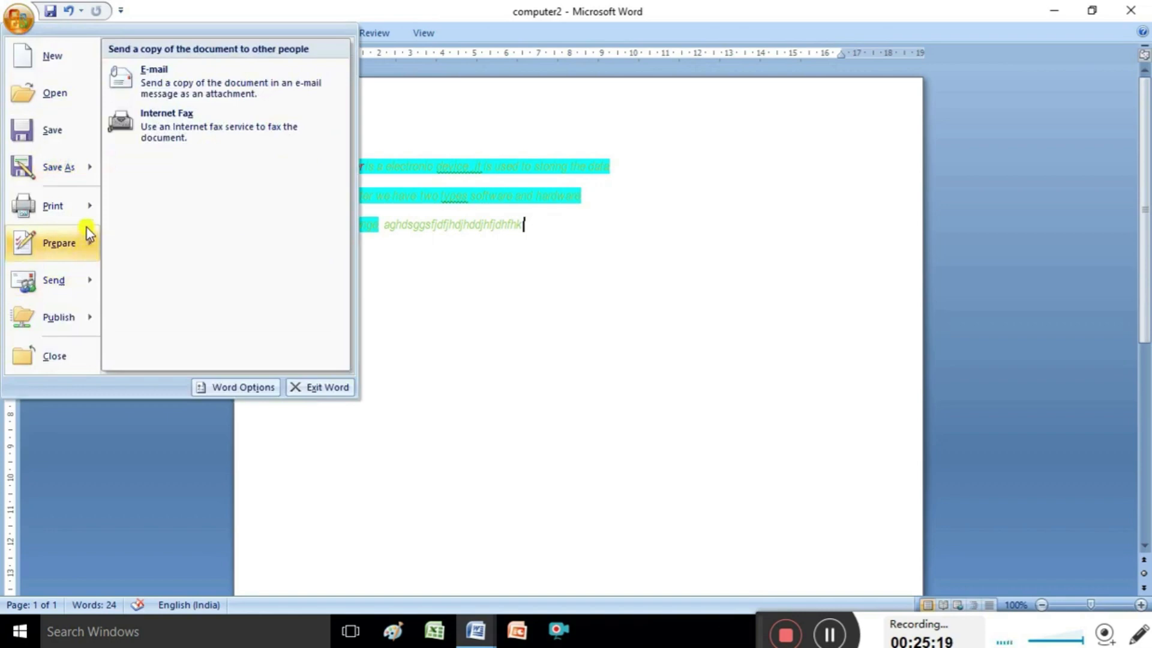
mouse_move(89, 213)
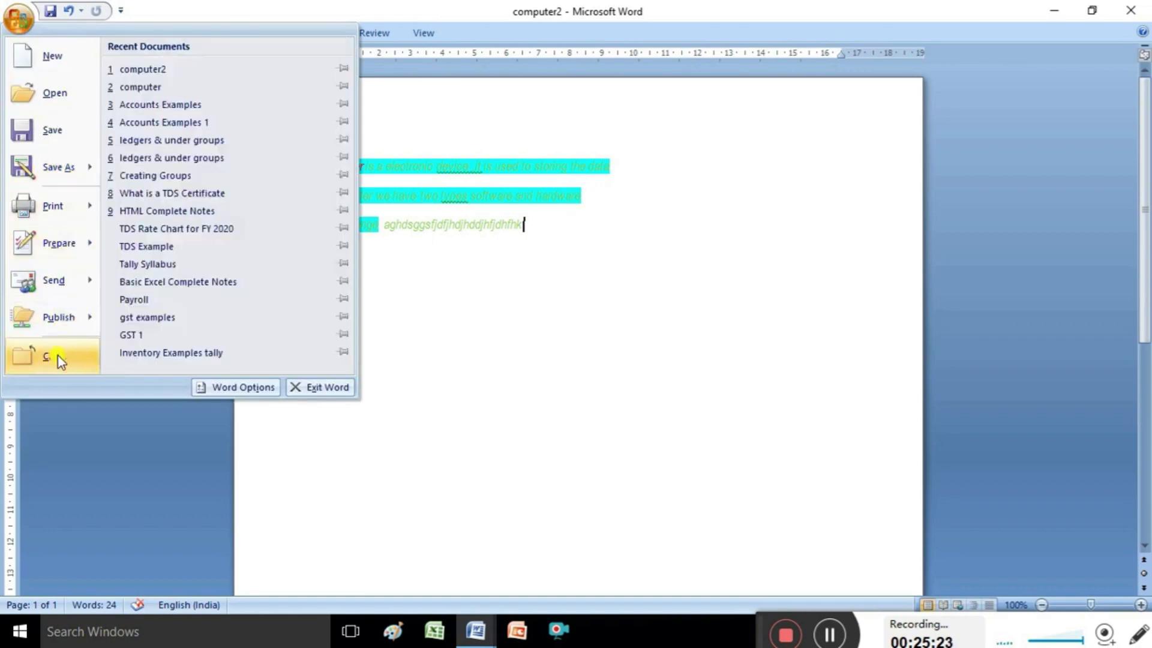
left_click(58, 355)
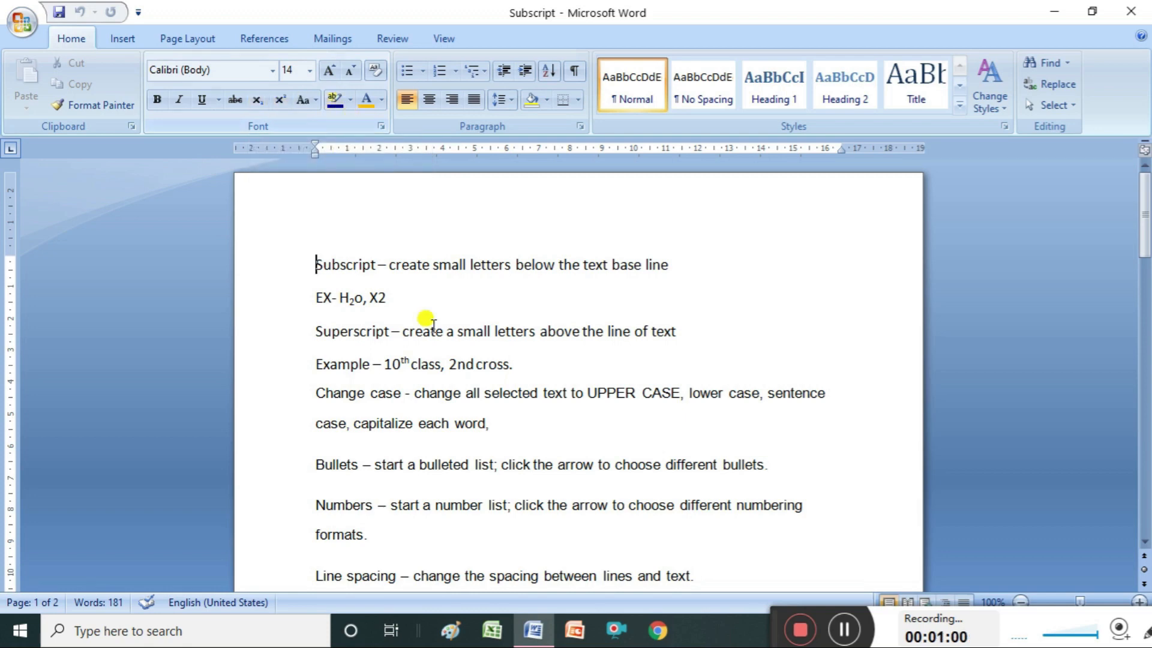
- Add "H2O" after "X2" on the subscript example line, with only the 2 formatted as subscript
left_click(405, 298)
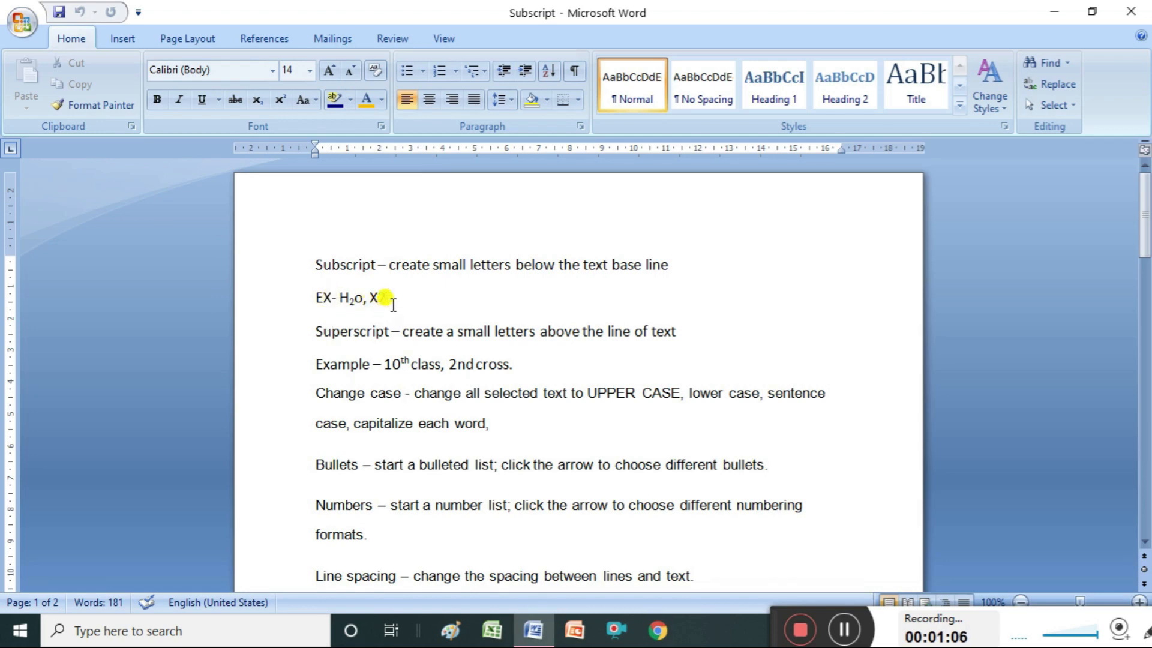
left_click(258, 101)
left_click(259, 102)
type("H")
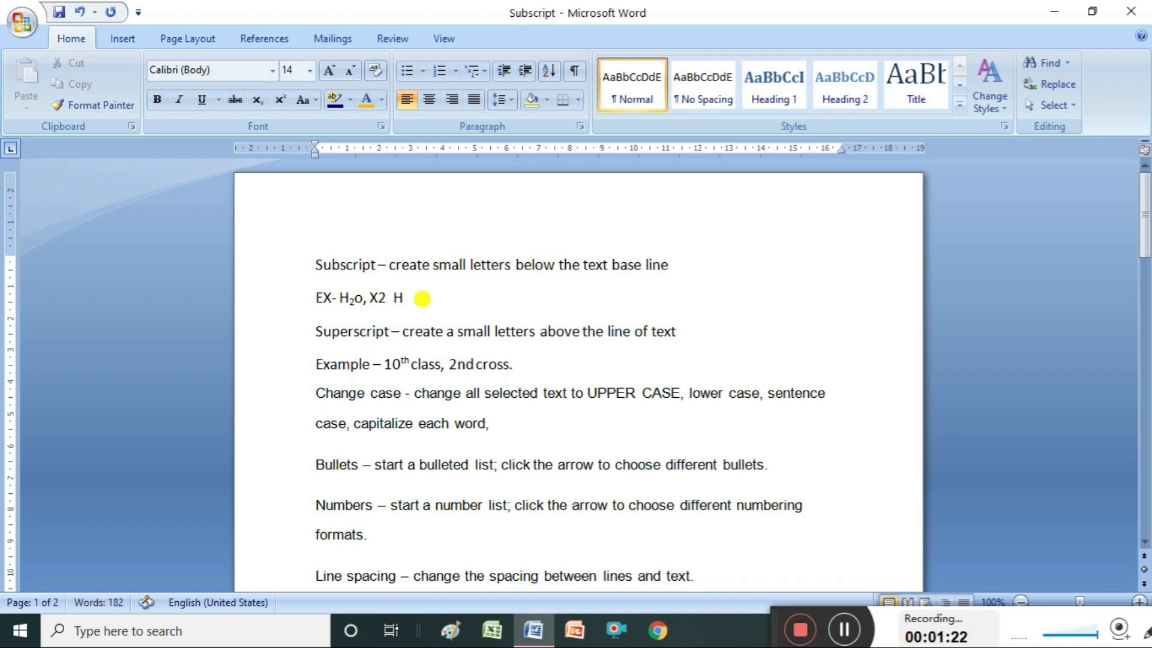
type("2O")
key("BackSpace")
key("BackSpace")
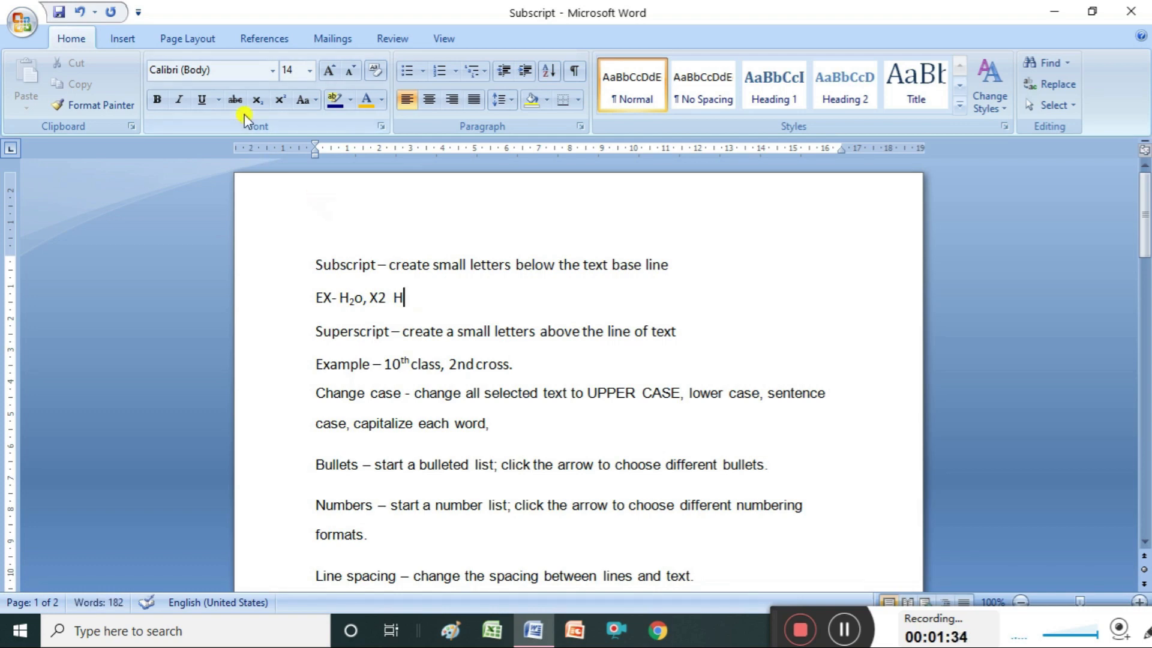
left_click(259, 101)
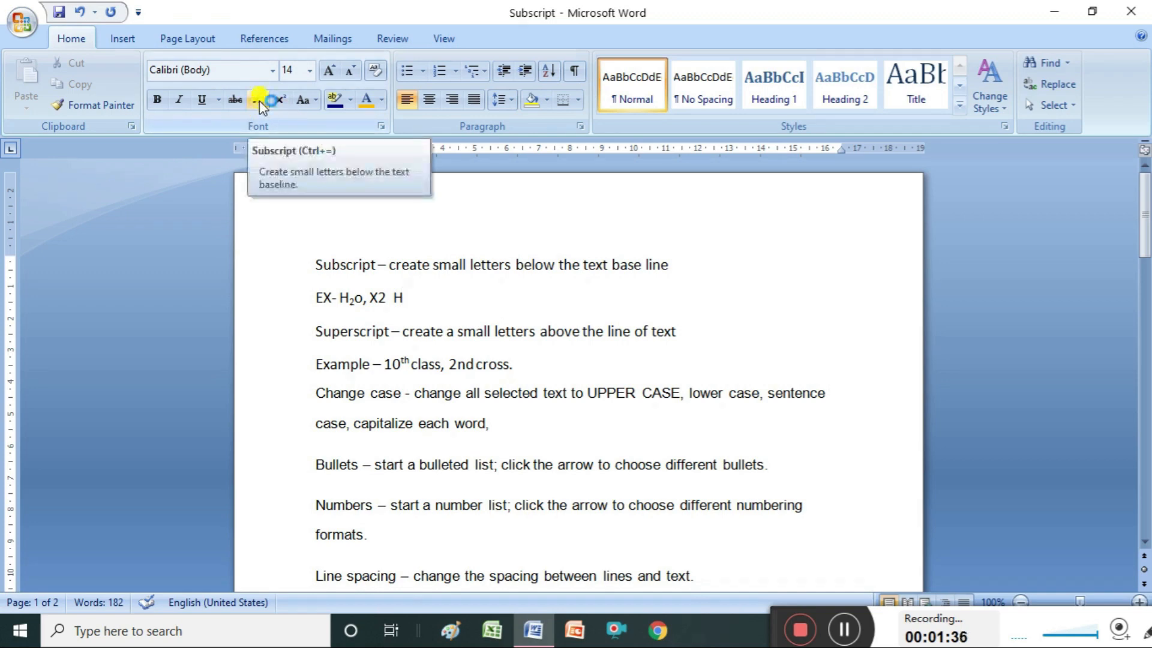
type("2")
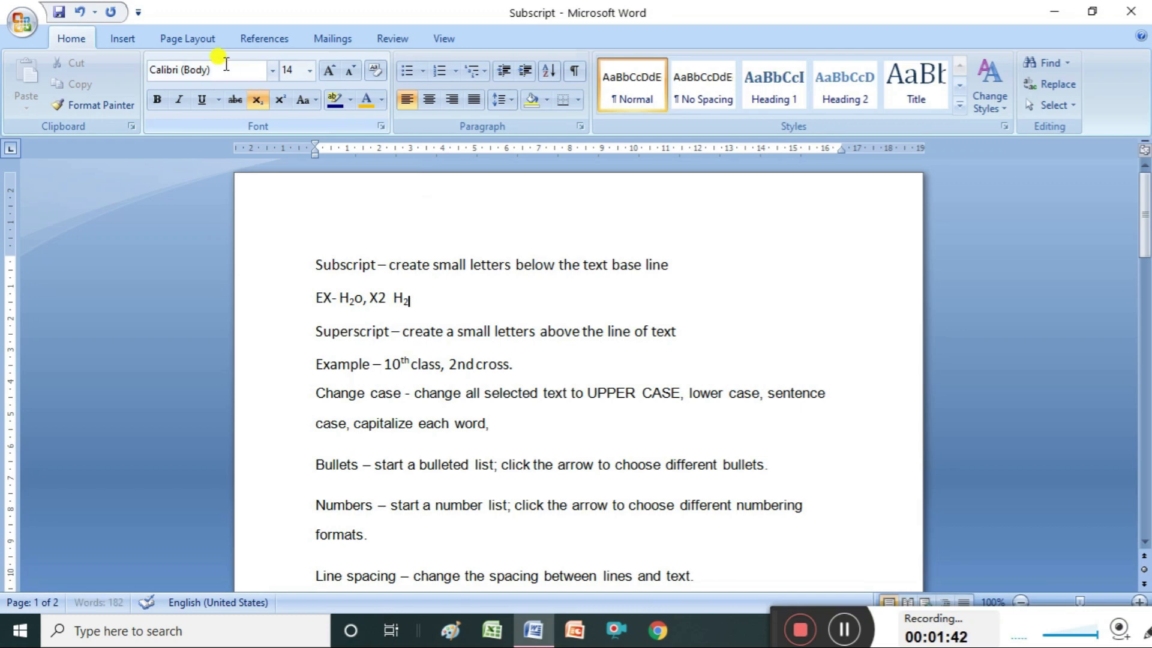
left_click(260, 102)
type("O")
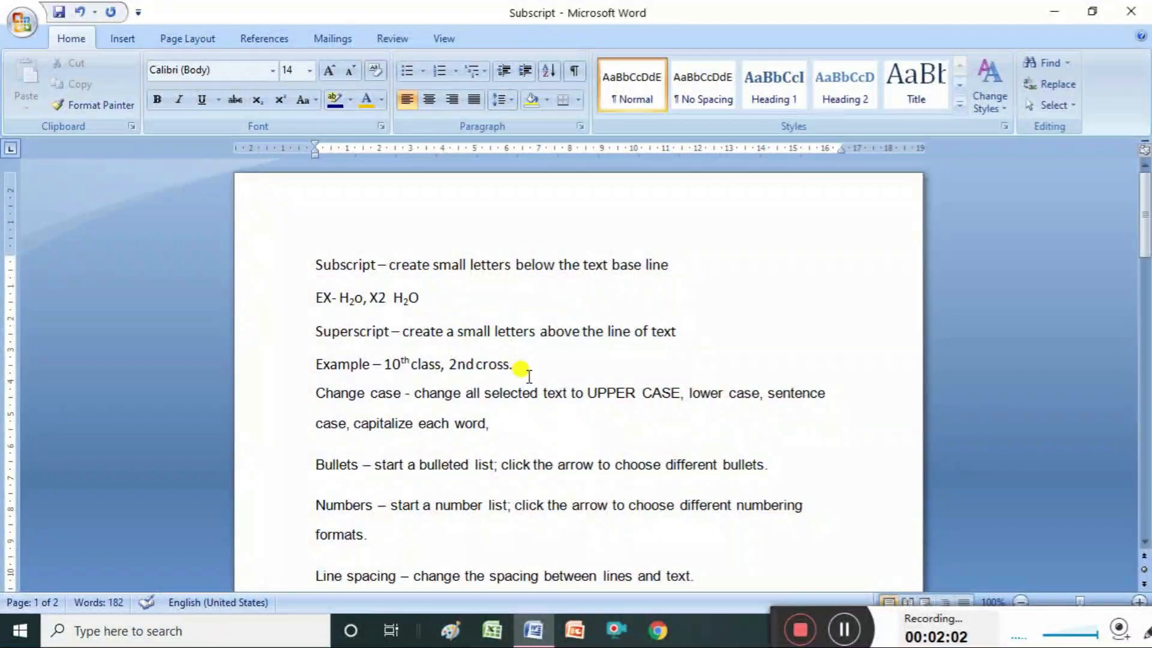
- Add "10THCLASS" after "2nd cross." on the superscript example line, with only the TH formatted as superscript
left_click(516, 365)
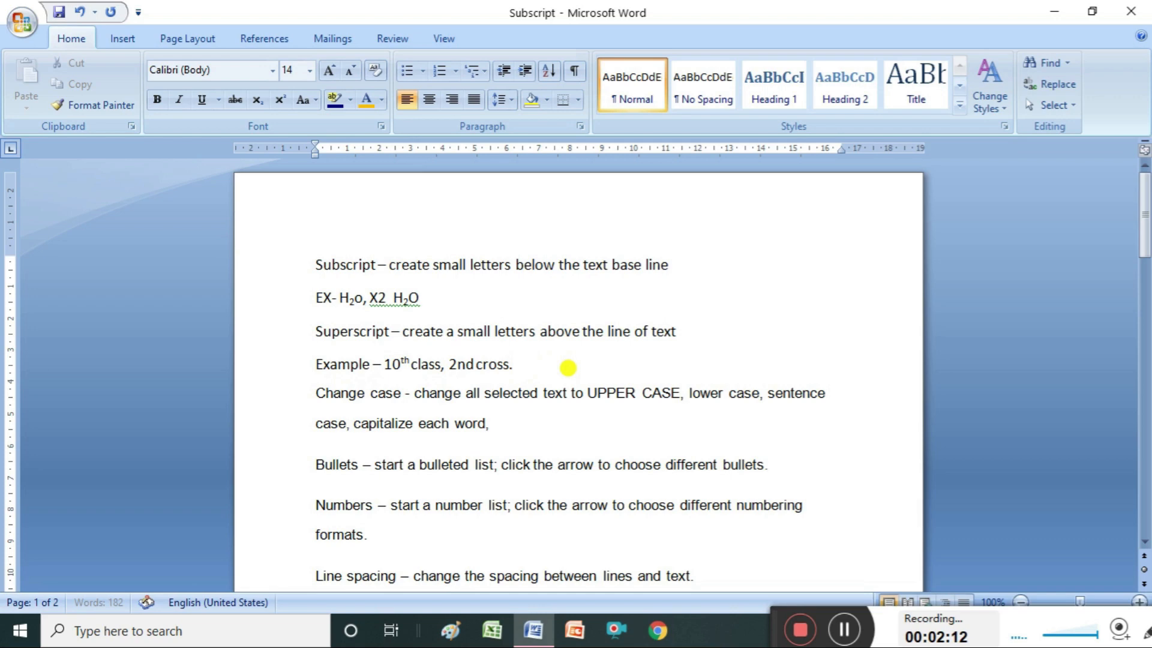
type("10")
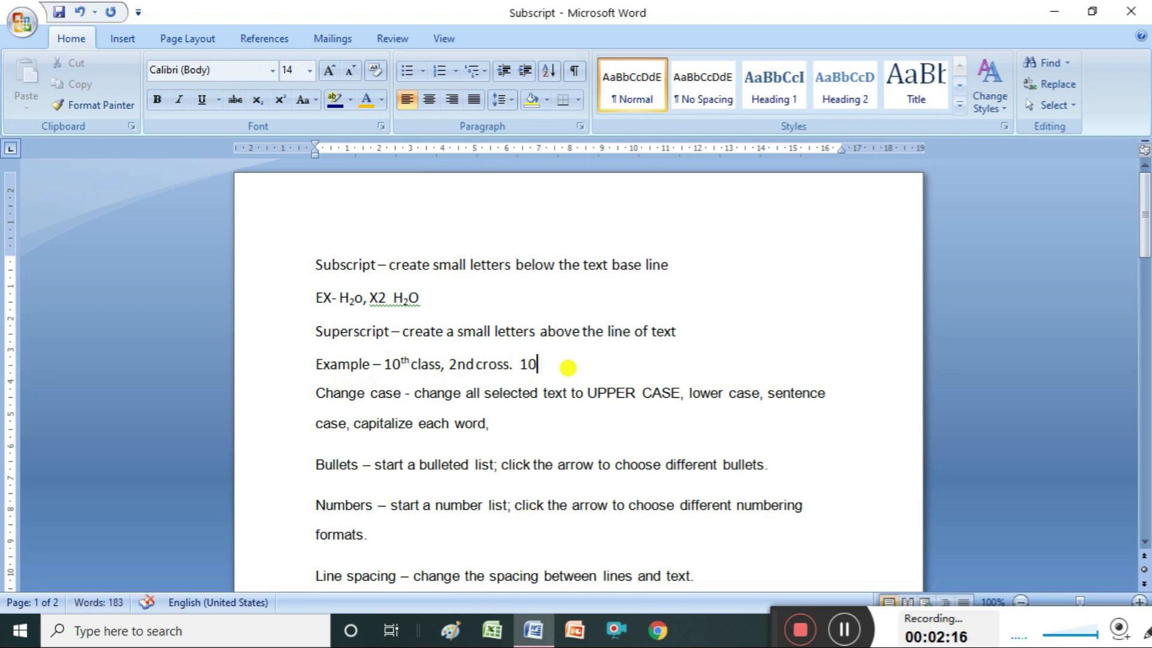
type("TH")
key("BackSpace")
key("BackSpace")
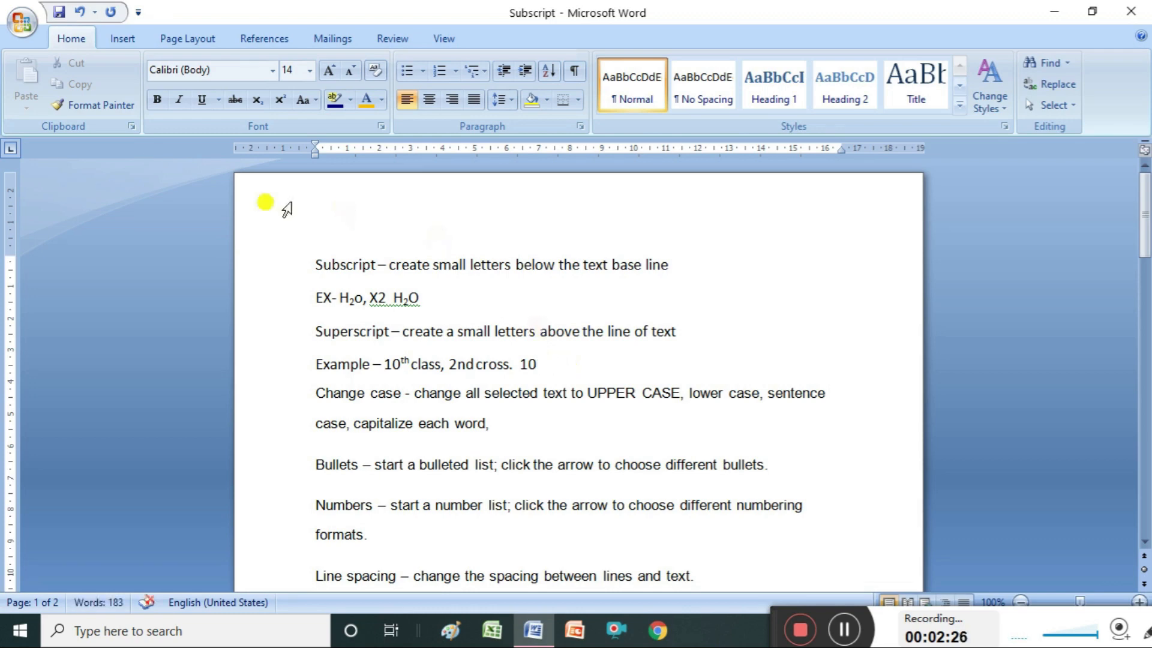
left_click(279, 100)
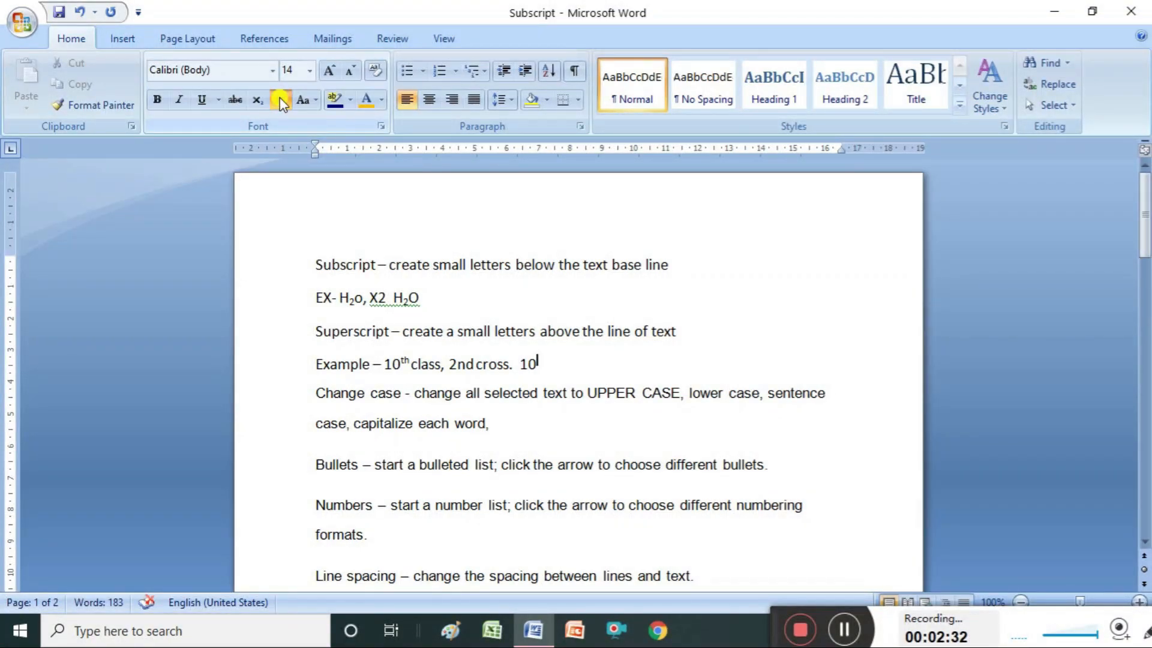
type("TH")
left_click(285, 110)
type("CLASS")
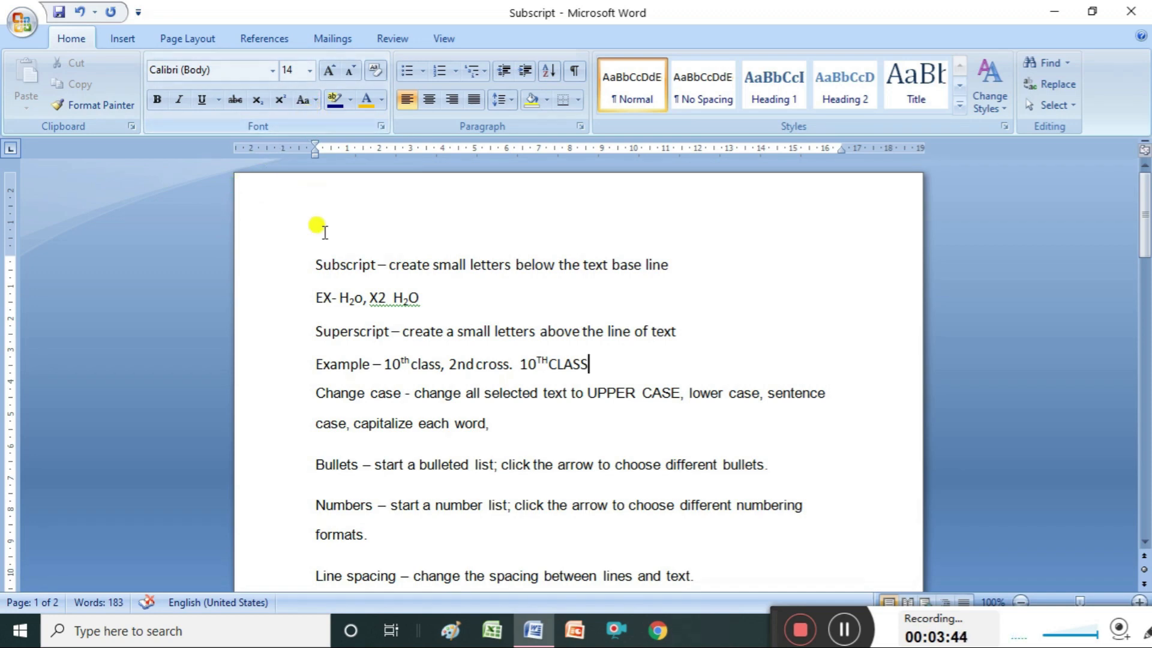
- Change the paragraphs from Subscript through Shading to UPPERCASE
left_click(311, 264)
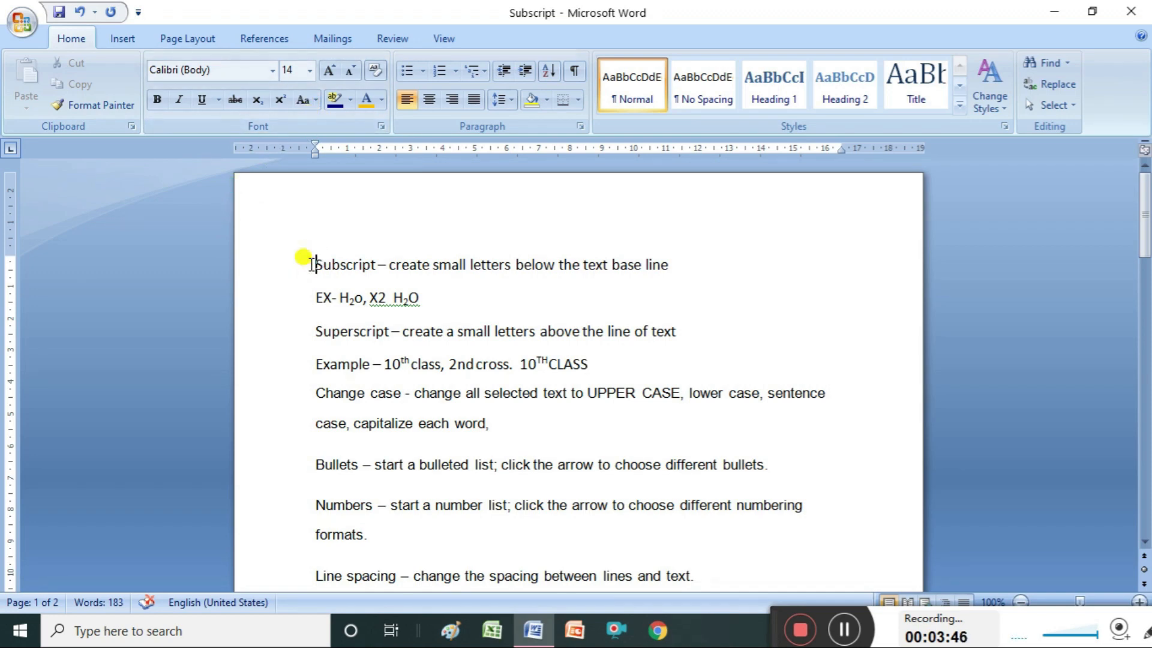
key("shift+Down")
key("shift+Down")
key("shift+Down")
key("shift+Down")
key("shift+Down")
key("shift+Down")
key("shift+Down")
key("shift+Down")
key("shift+Down")
key("shift+Down")
key("shift+Down")
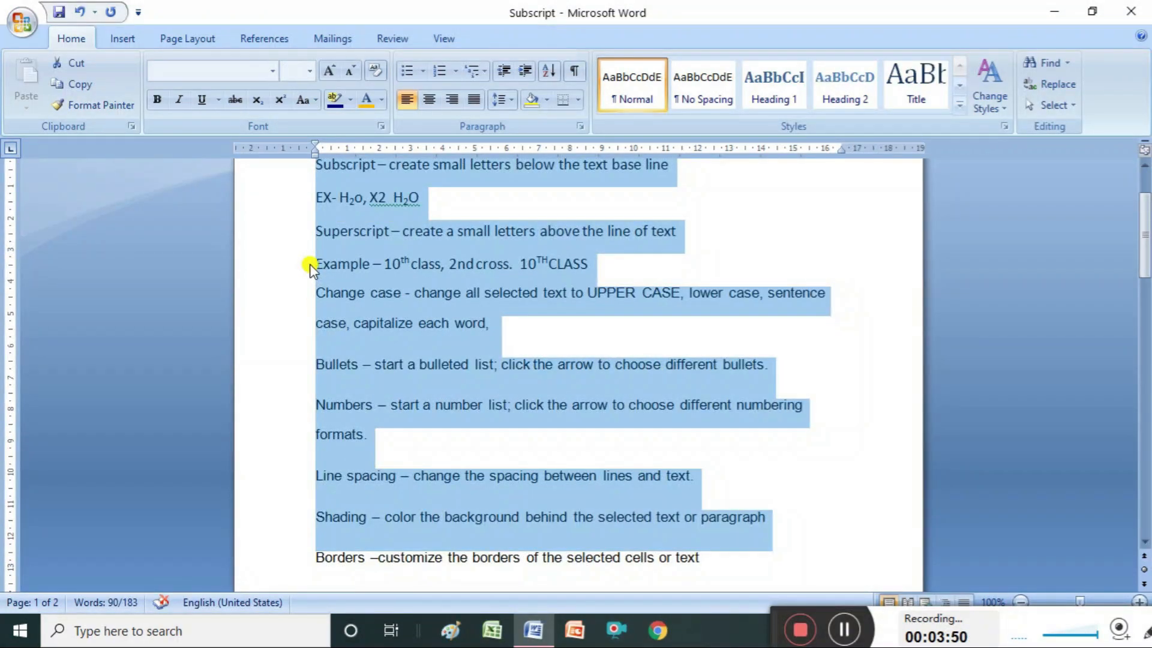
scroll(1145, 174, "up", 3)
left_click(1146, 168)
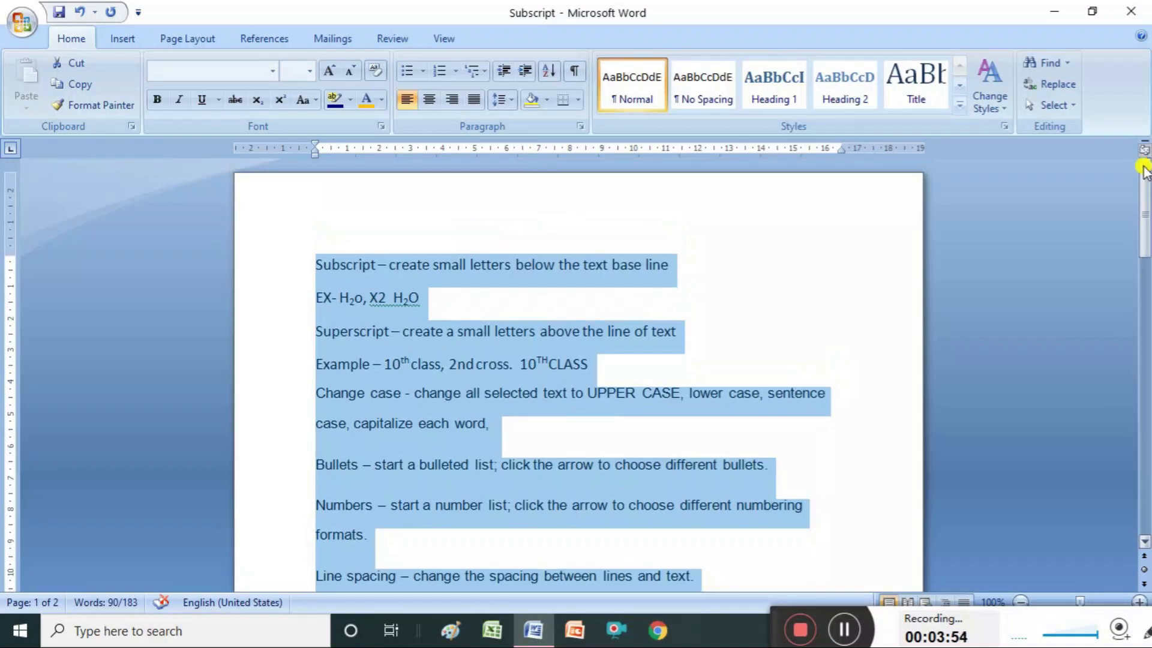
left_click(313, 99)
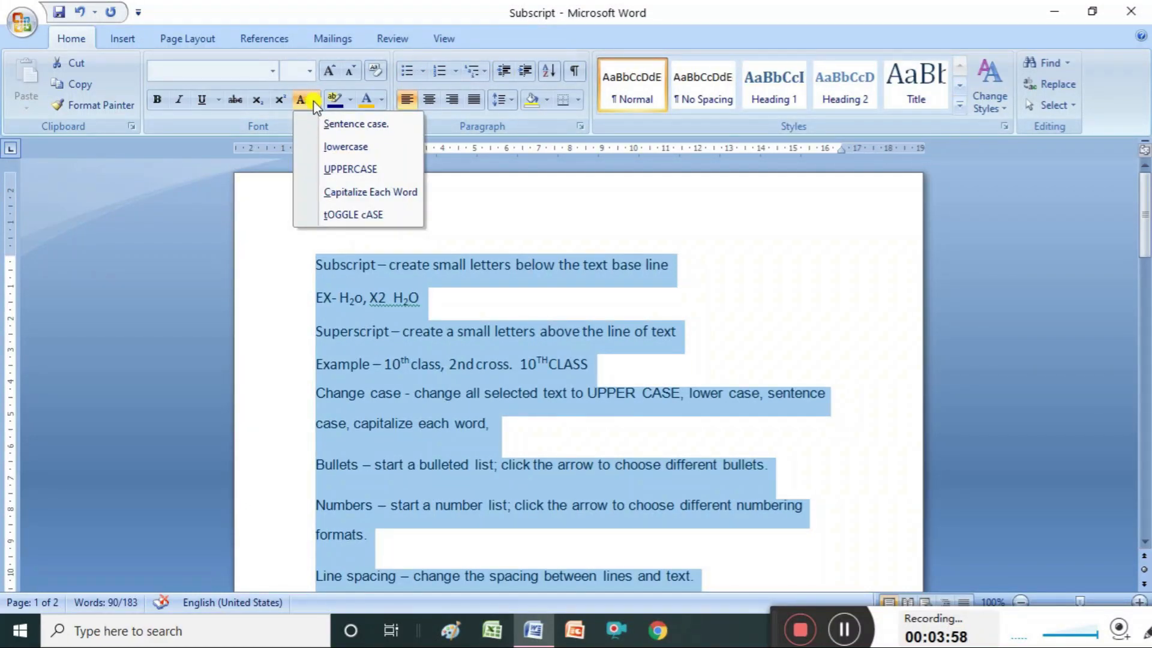
left_click(341, 171)
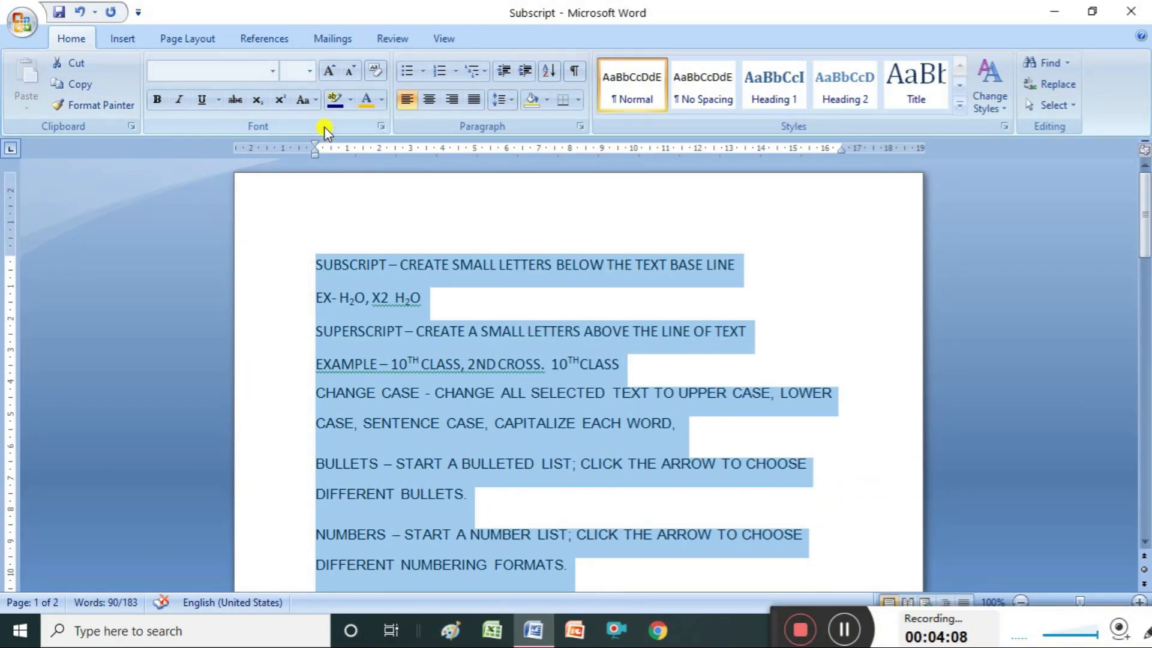
- Change the case of the selected paragraphs to lowercase and after that to Sentence case
left_click(313, 100)
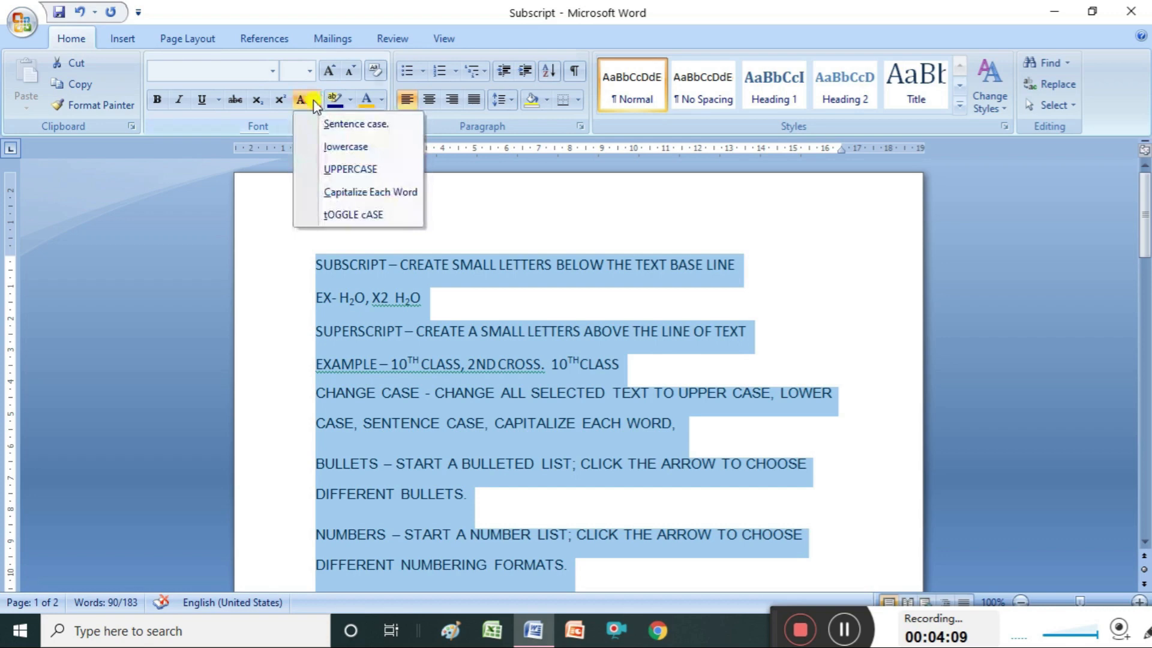
left_click(334, 146)
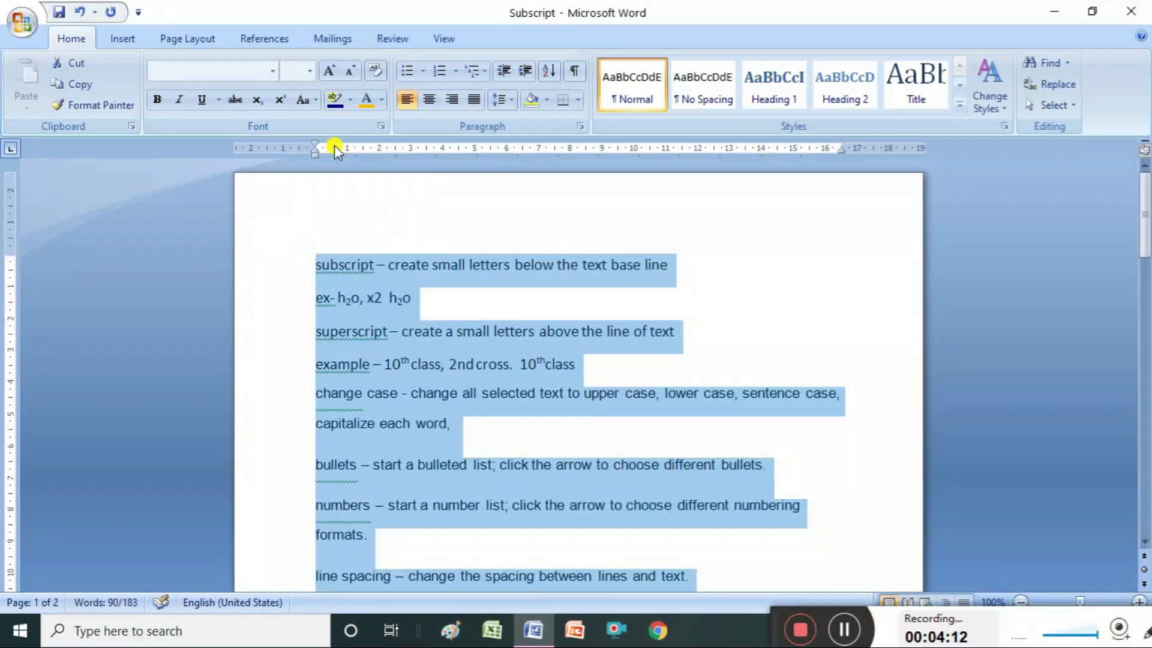
left_click(318, 101)
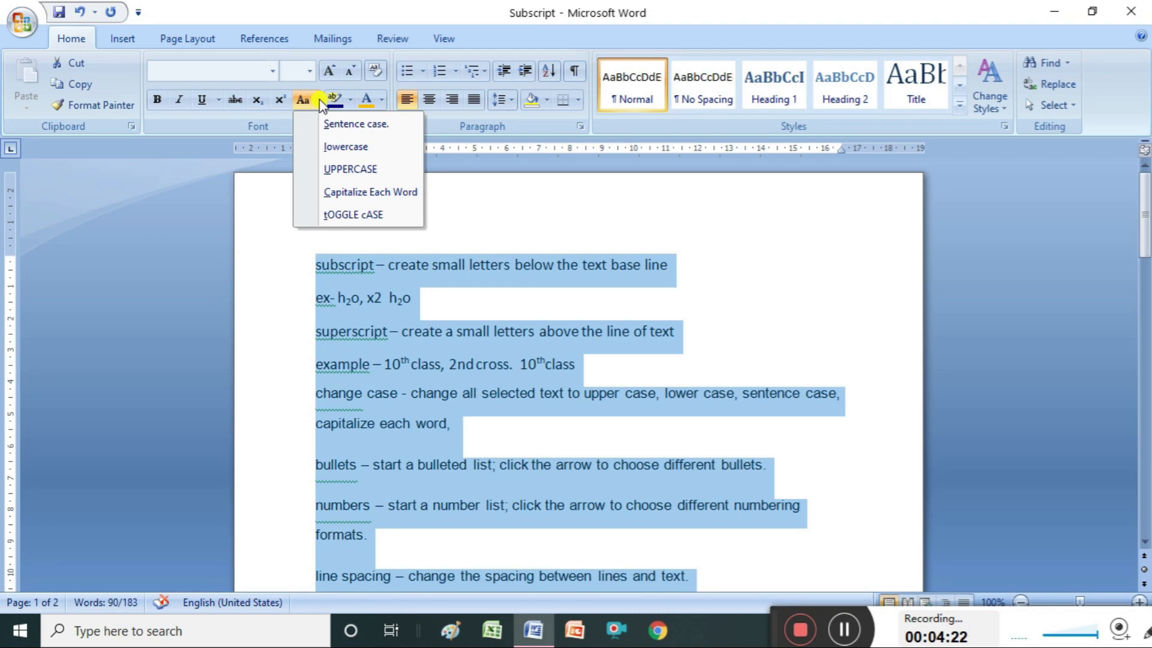
left_click(325, 122)
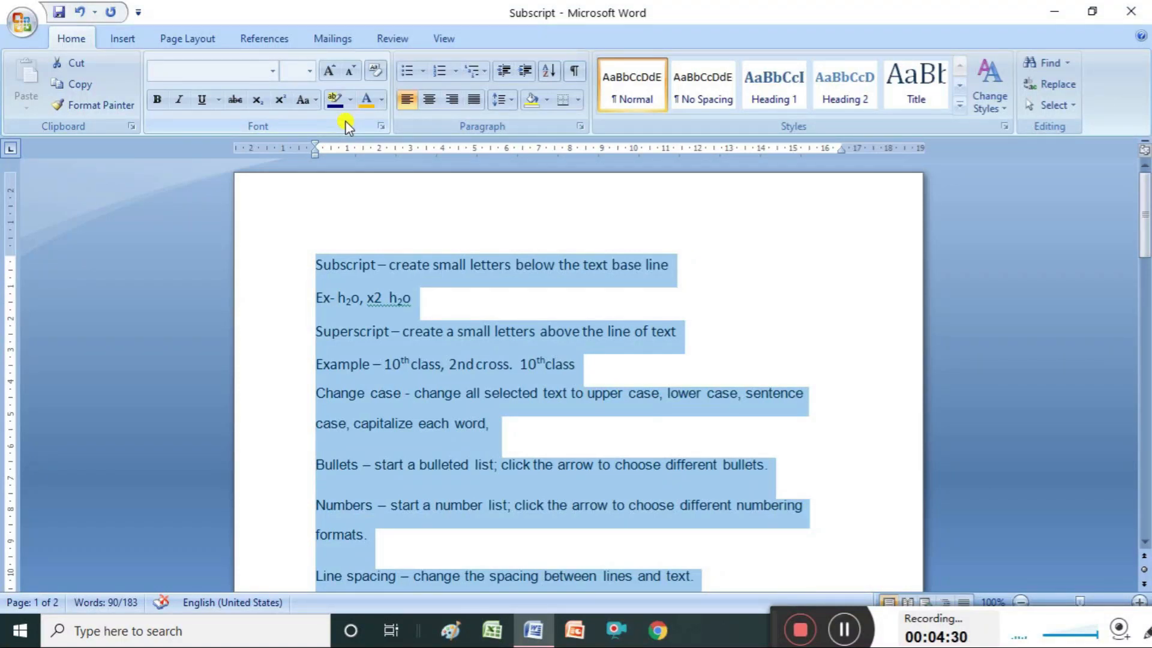
- Apply Capitalize Each Word to the selected paragraphs, followed by tOGGLE cASE
left_click(315, 99)
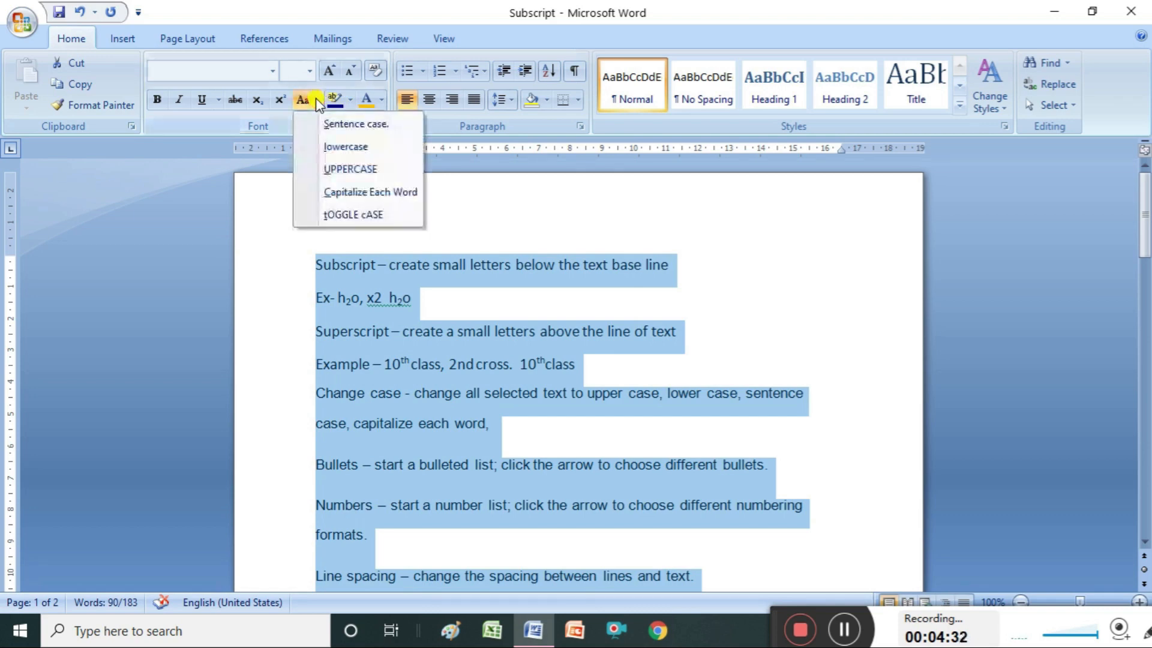
left_click(358, 195)
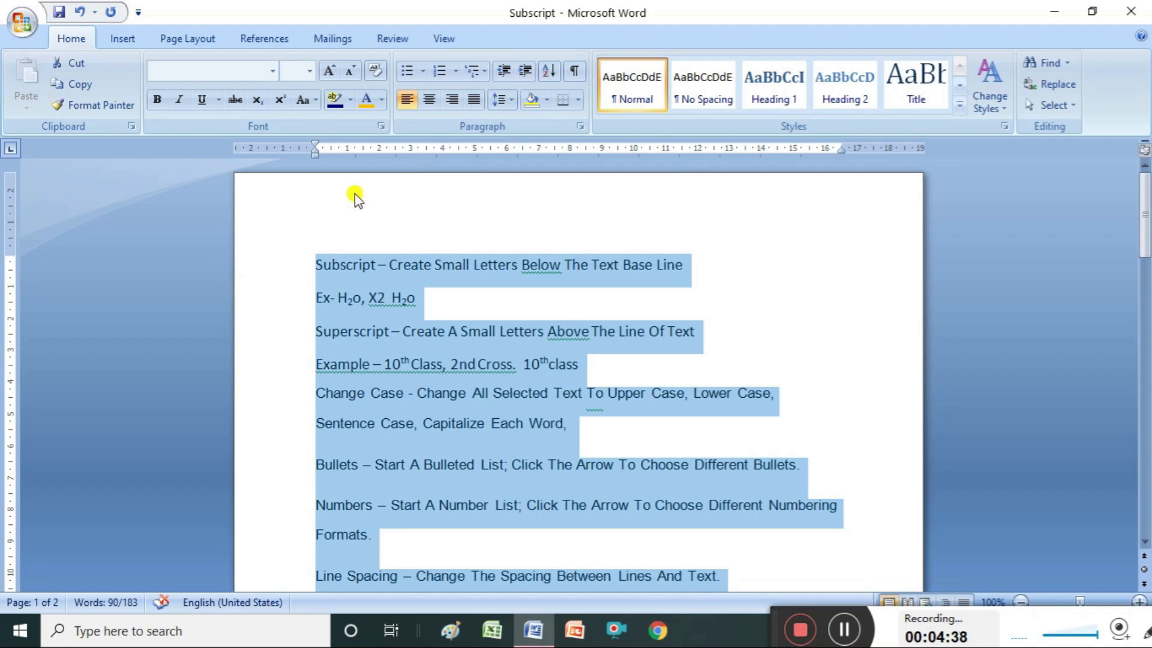
left_click(311, 102)
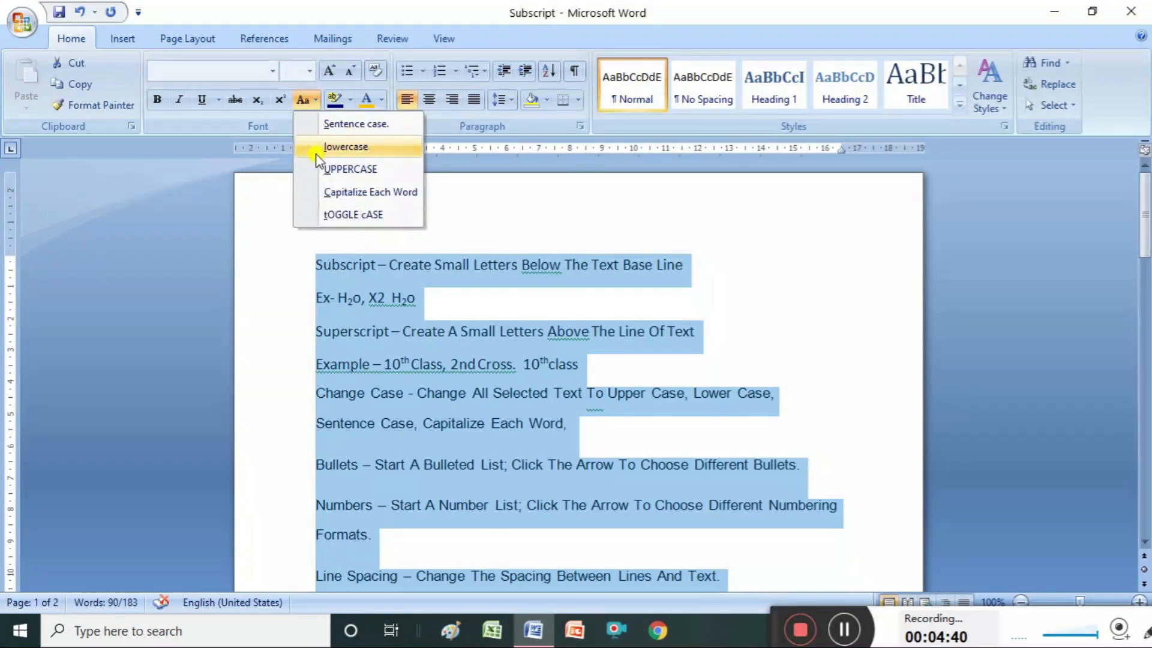
left_click(338, 214)
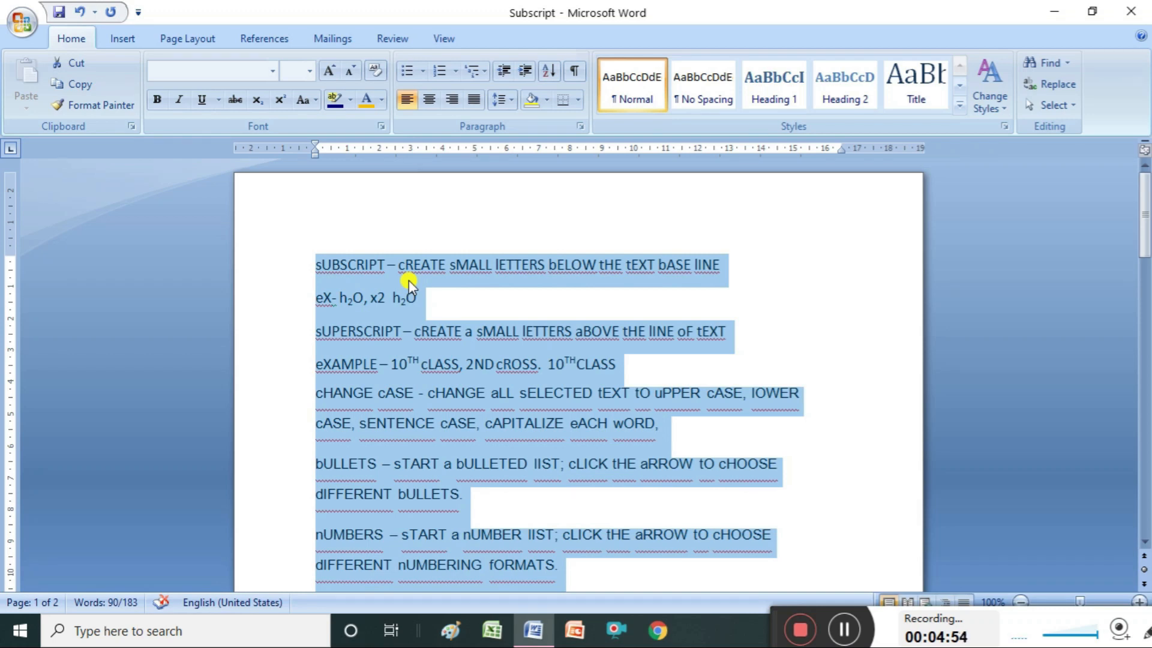
- Set the selected paragraphs back to Sentence case and clear the selection
left_click(318, 100)
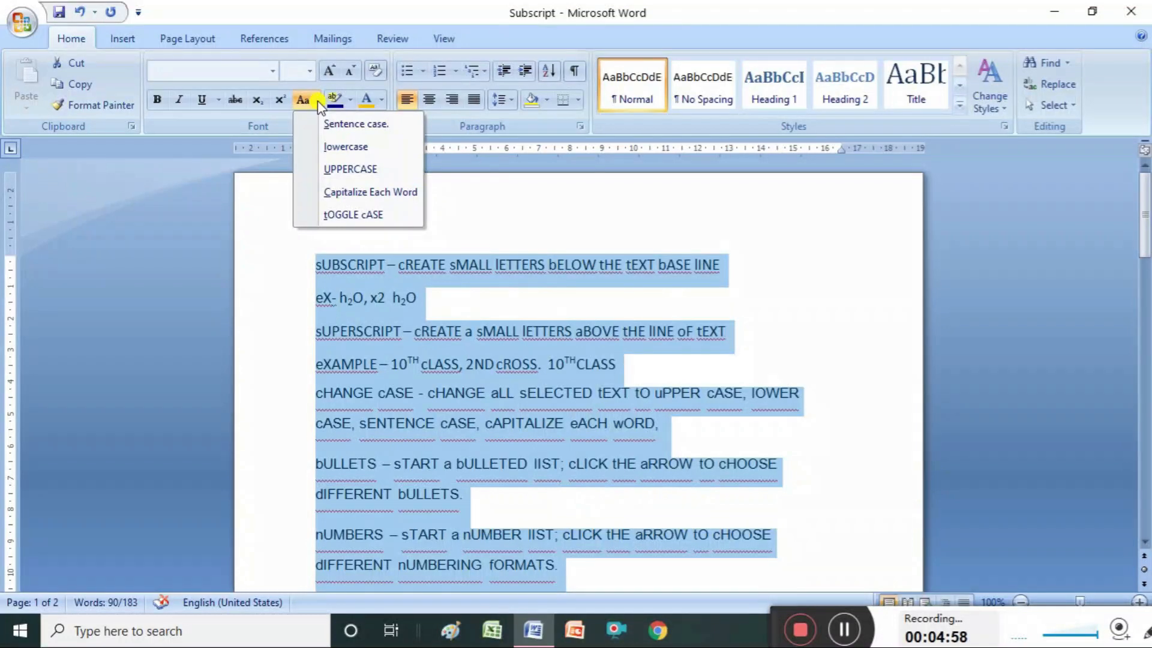
left_click(339, 125)
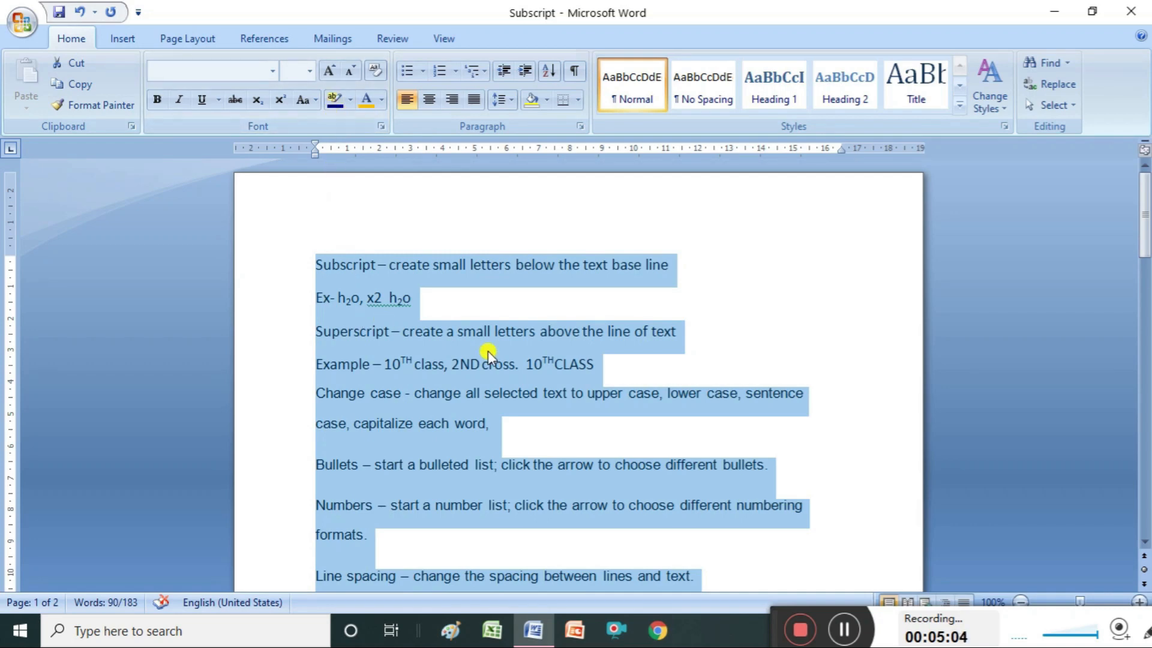
left_click(522, 443)
- Apply the default round bullets to the paragraphs from Subscript through Borders
scroll(516, 447, "down", 3)
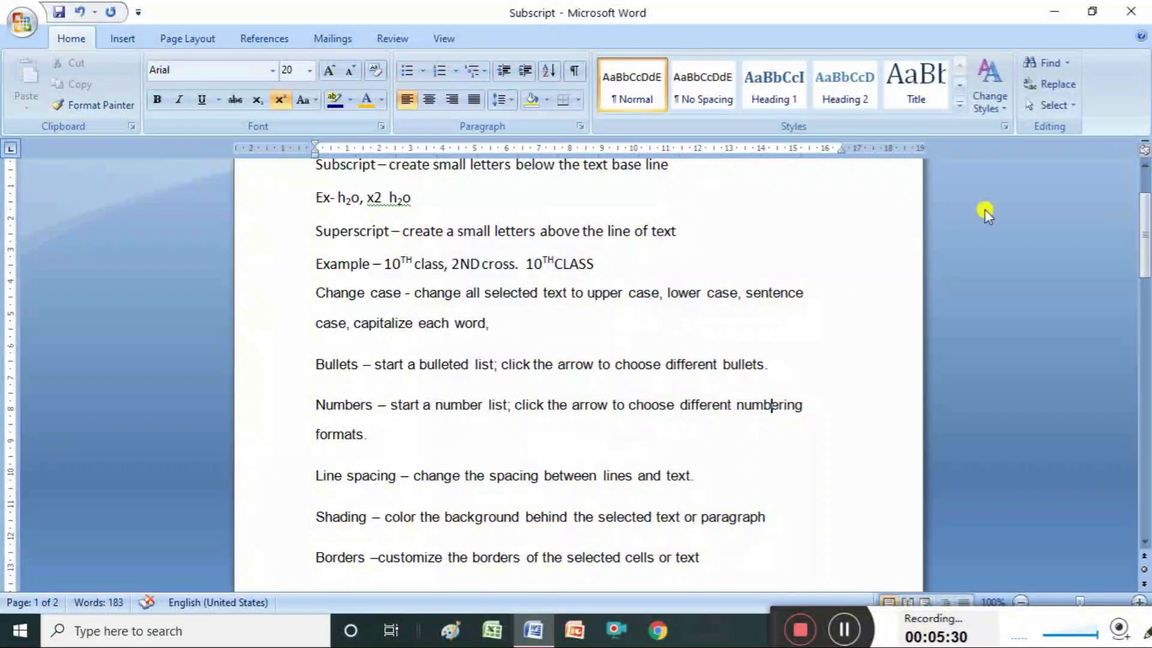
left_click(1145, 166)
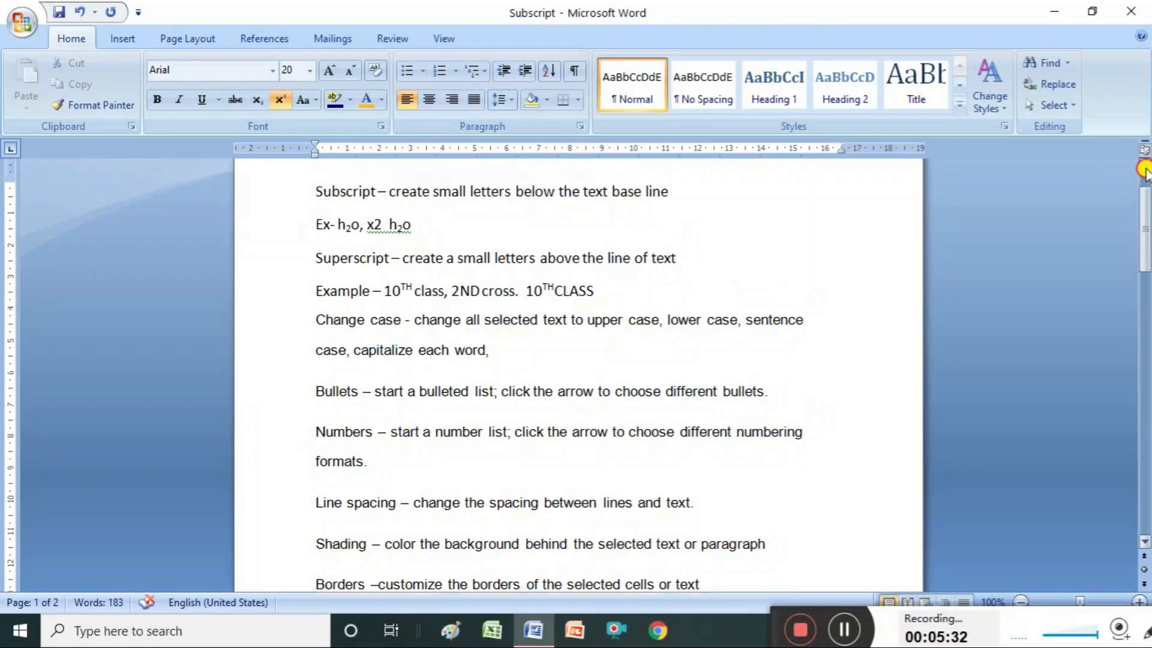
left_click(324, 198)
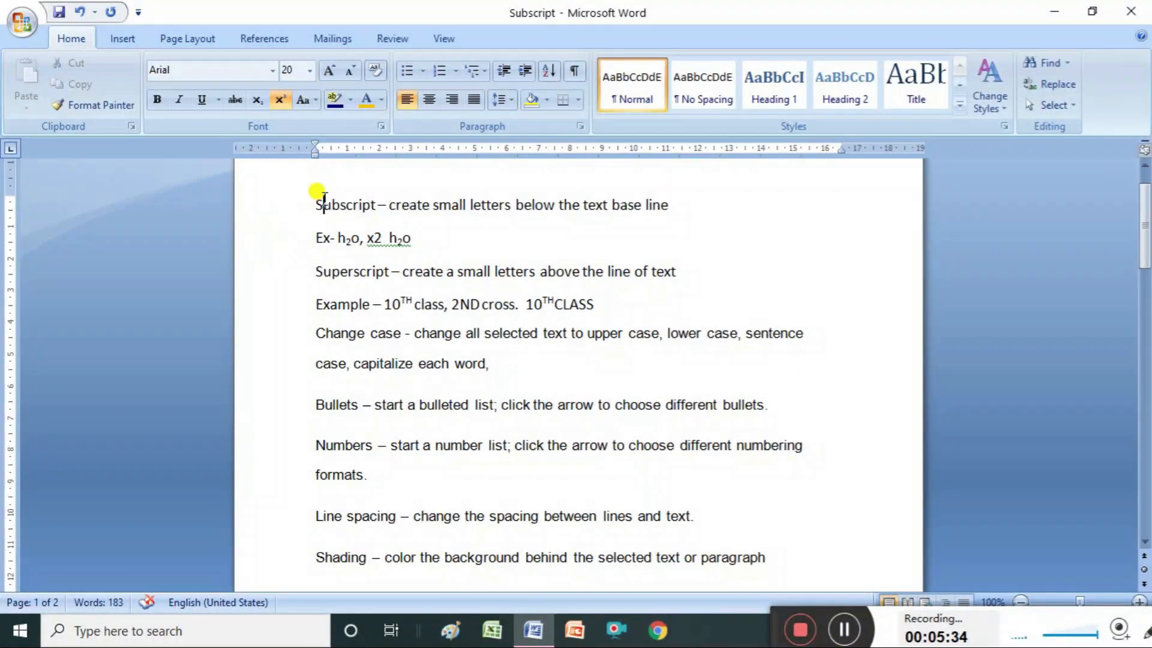
key("shift+Down")
key("shift+Down")
key("shift+Down")
key("shift+Down")
key("shift+Down")
key("shift+Down")
key("shift+Down")
key("shift+Down")
key("shift+Down")
key("shift+Down")
key("shift+Down")
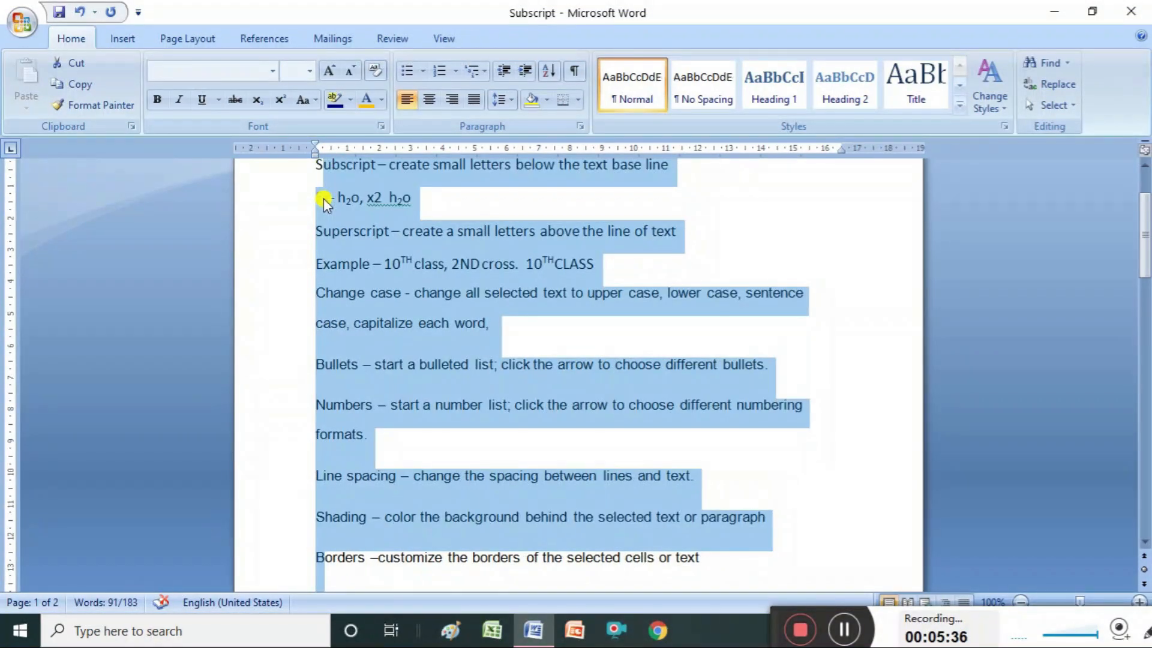
left_click(412, 71)
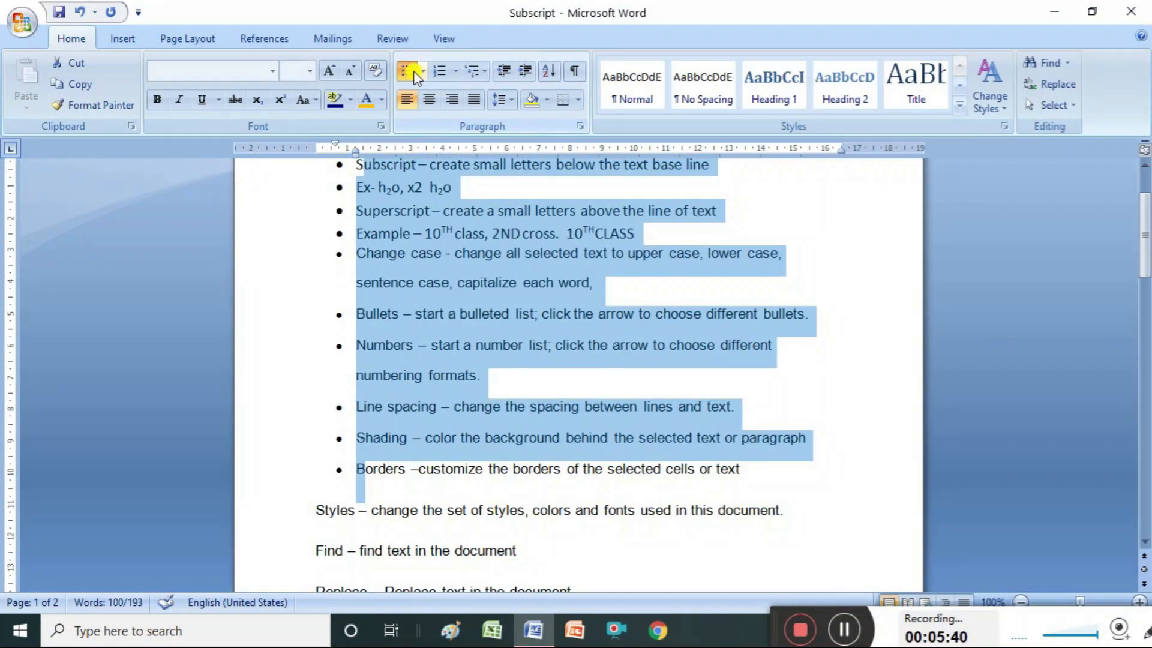
- Select the paragraphs from Subscript through Find, remove their bullets and apply round bullets to all of them
left_click(387, 210)
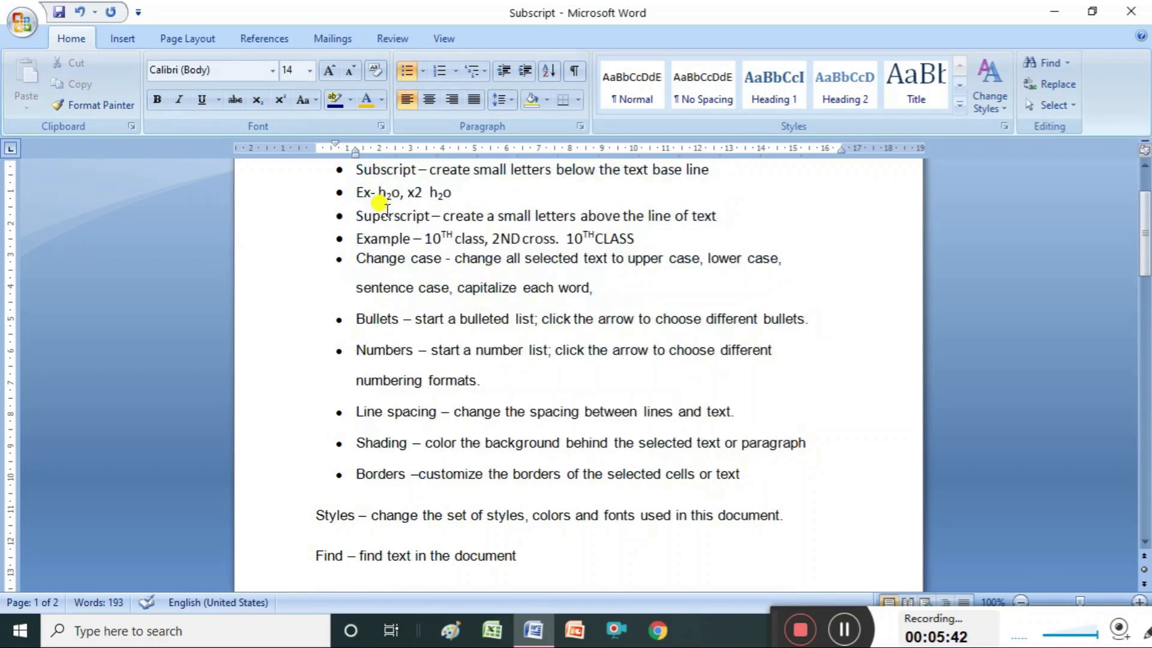
left_click(333, 168)
key("shift+Down")
key("shift+Down")
key("shift+Down")
key("shift+Down")
key("shift+Down")
key("shift+Down")
key("shift+Down")
key("shift+Down")
key("shift+Down")
key("shift+Down")
key("shift+Down")
key("shift+Down")
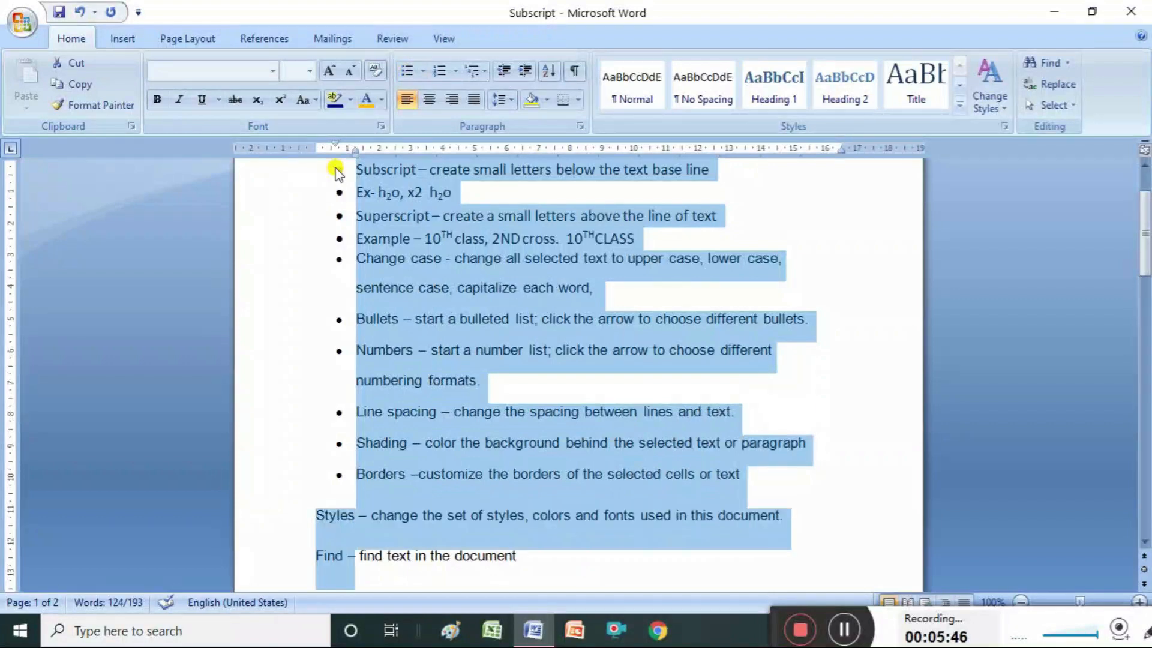
left_click(408, 73)
left_click(408, 73)
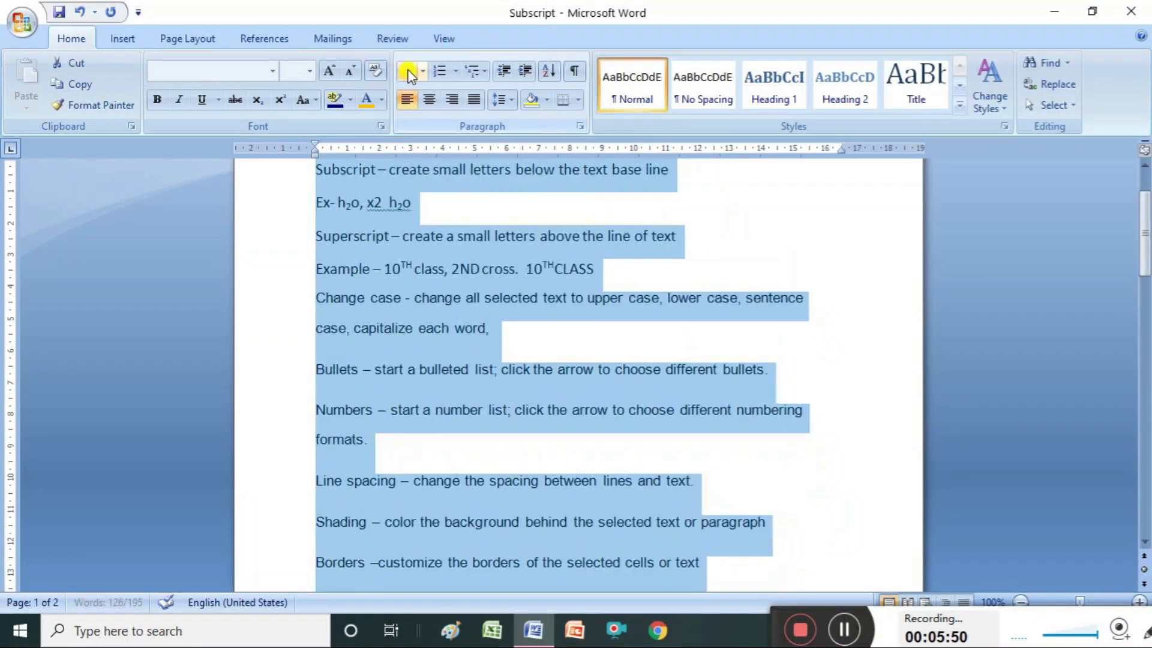
left_click(408, 74)
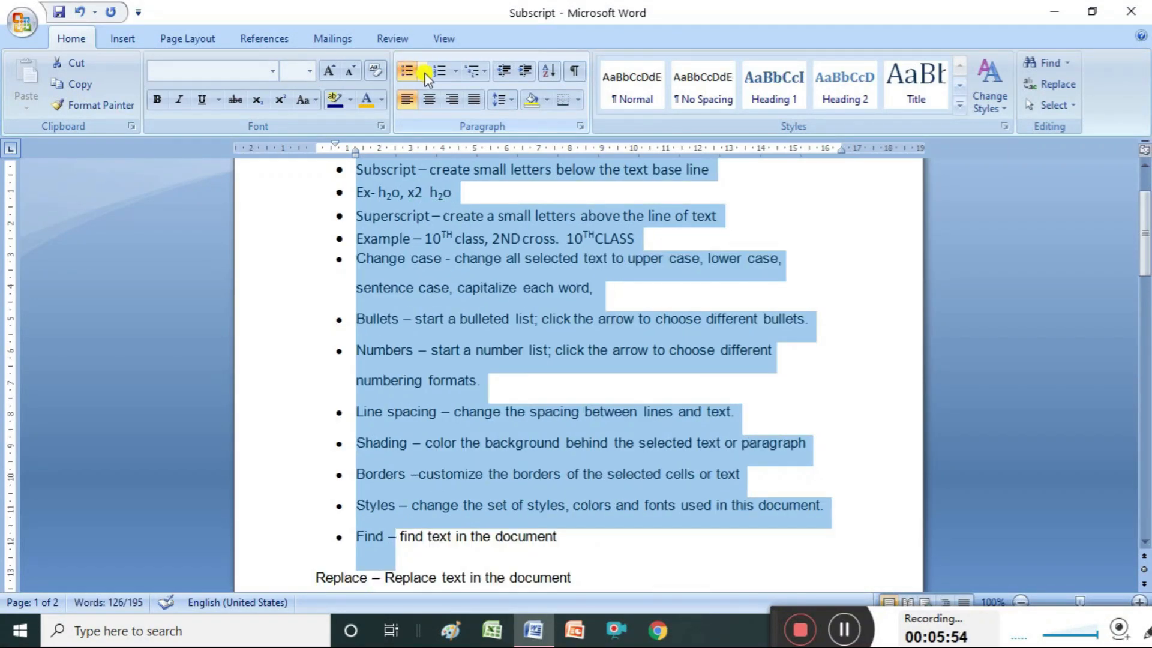
- Switch the selected list to check mark bullets, and replace those with lowercase Roman numbering (i., ii., iii.)
left_click(426, 73)
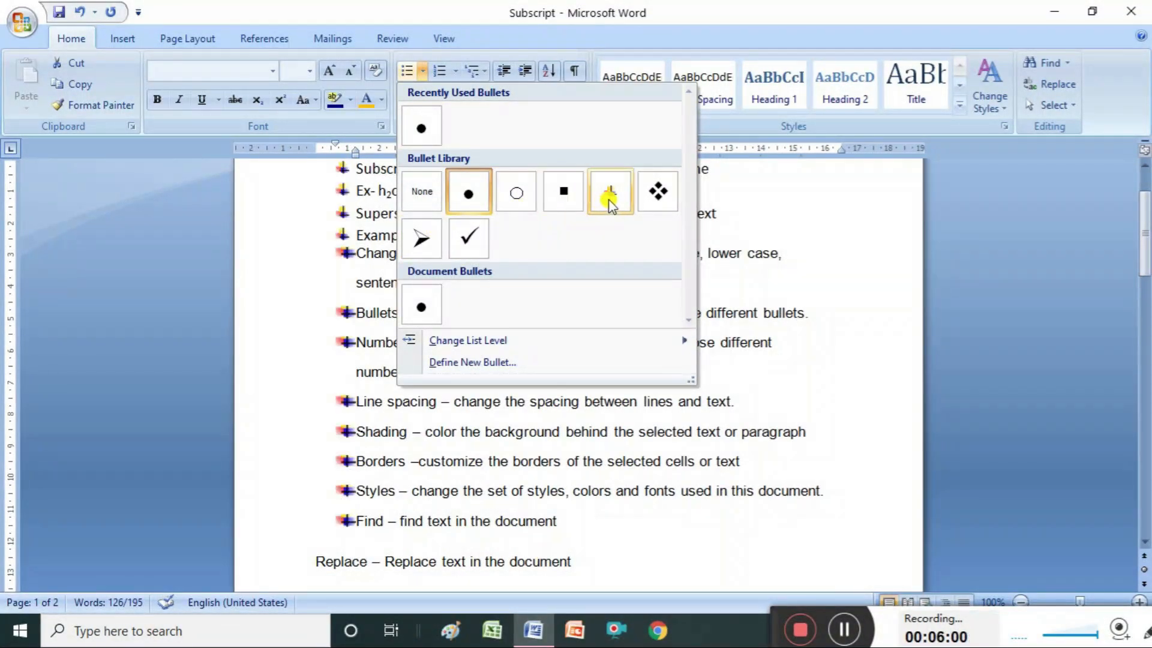
left_click(468, 237)
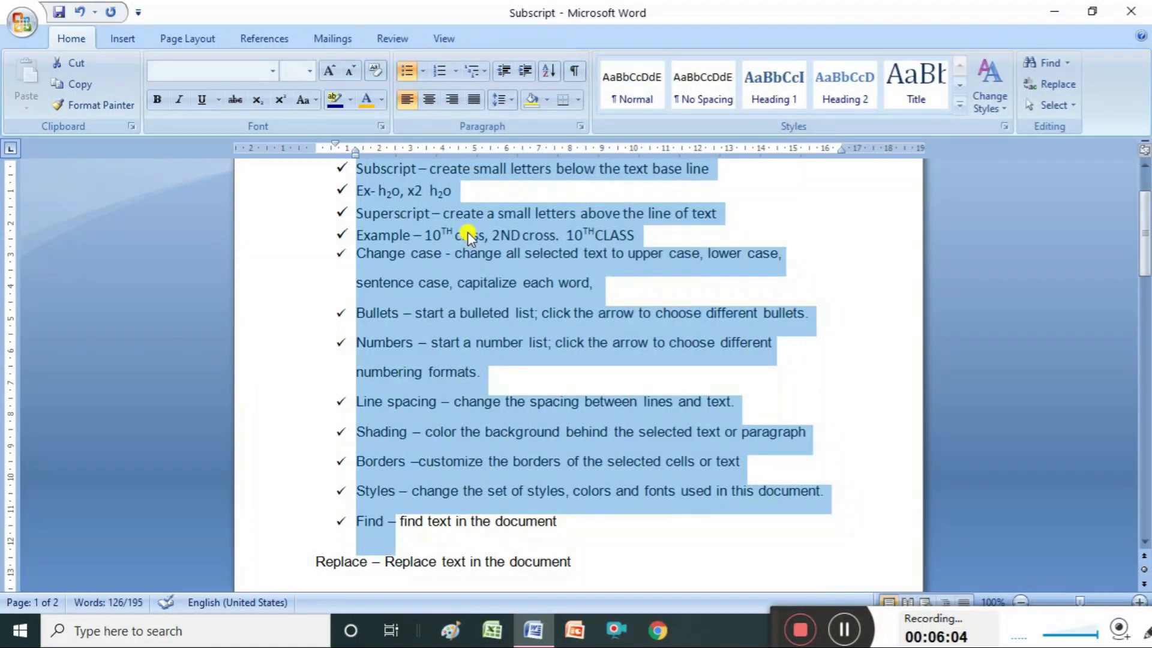
left_click(422, 71)
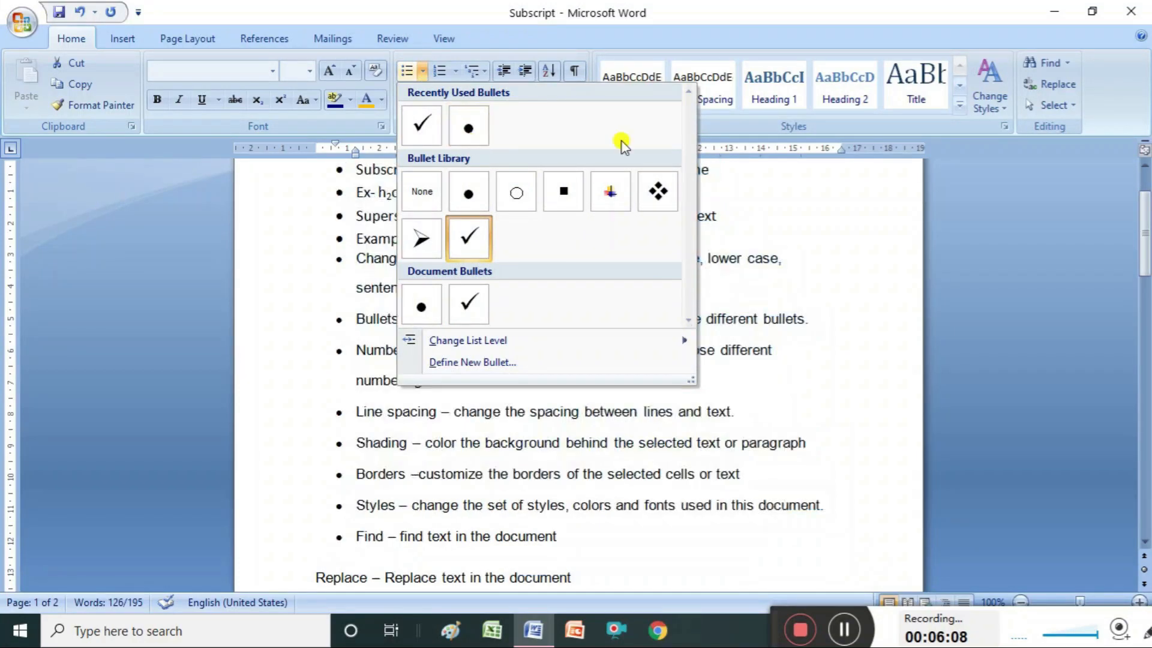
left_click(757, 183)
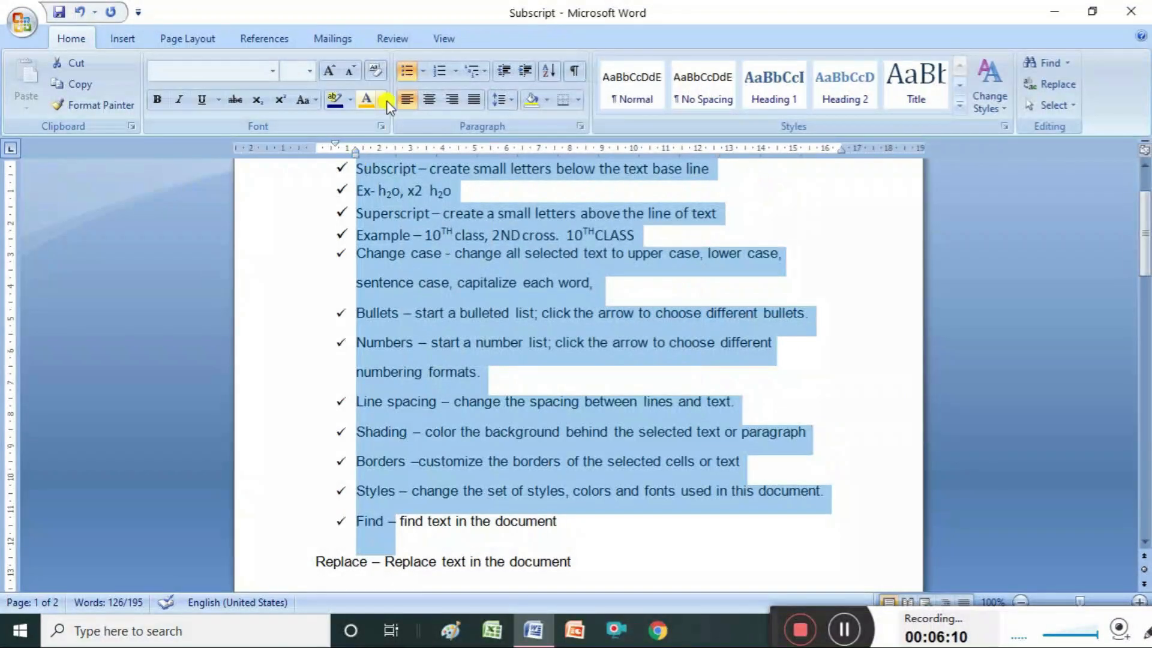
left_click(454, 72)
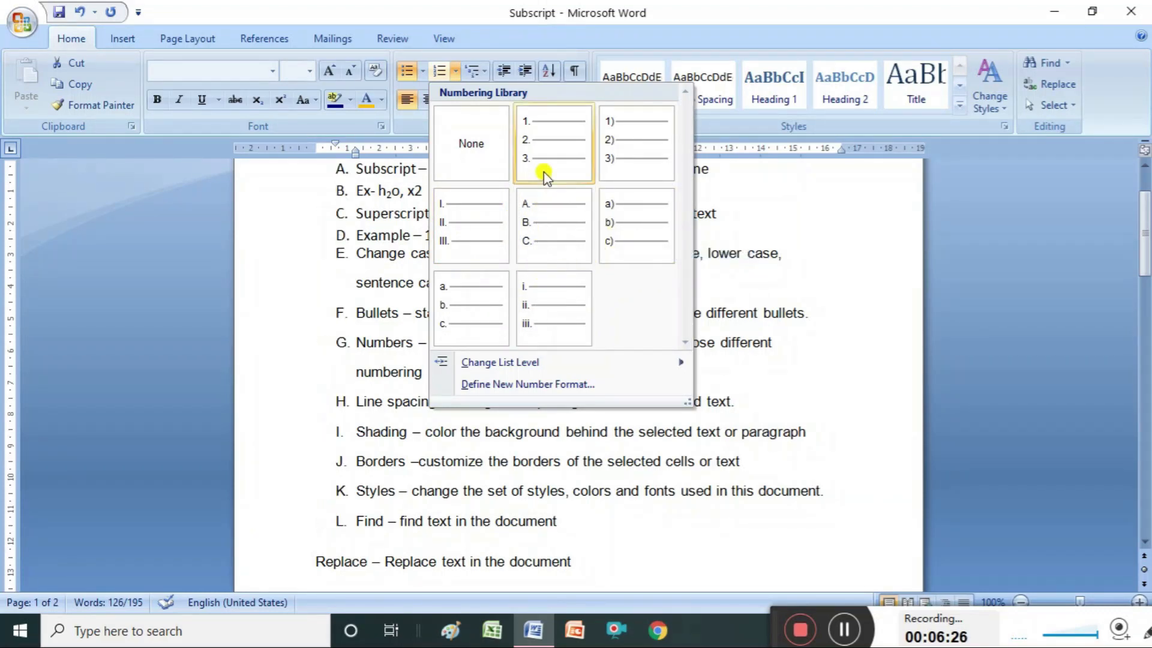
left_click(541, 297)
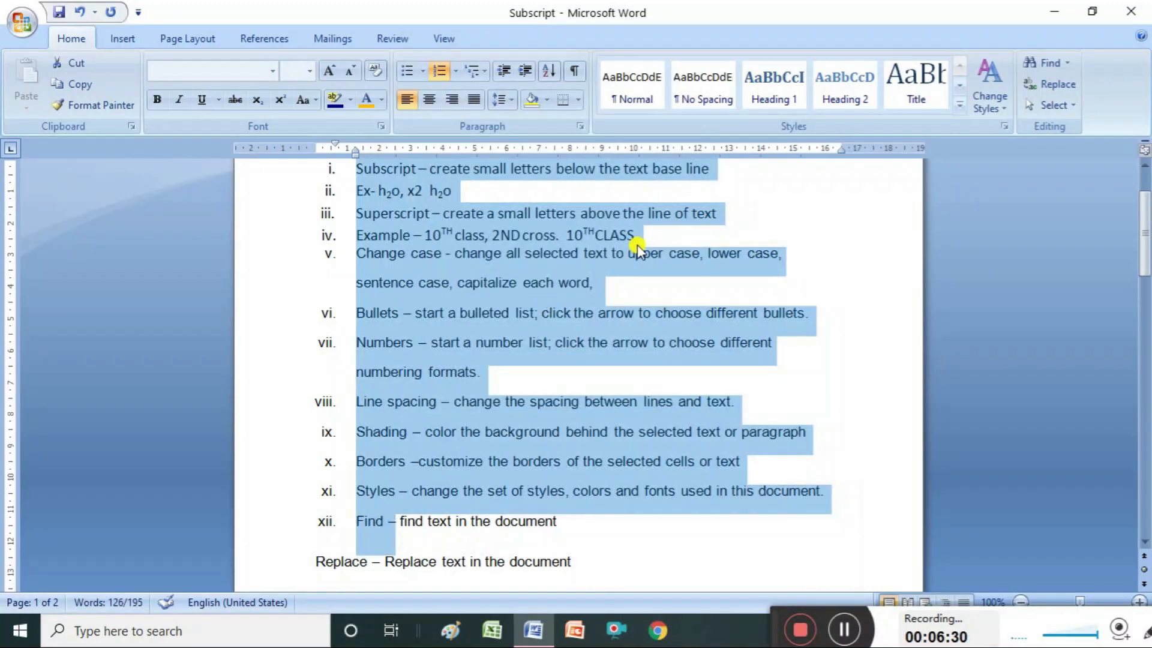
- Remove the lowercase Roman numbering from the selected paragraphs and apply it again
left_click_drag(1144, 198, 1143, 172)
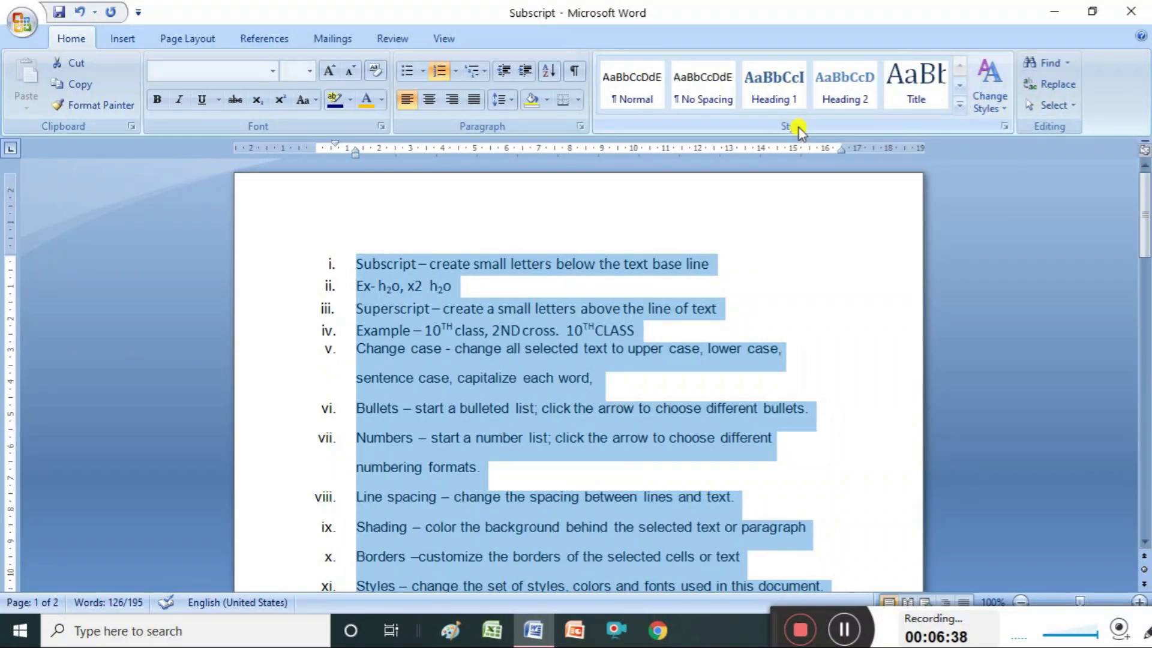
left_click(439, 71)
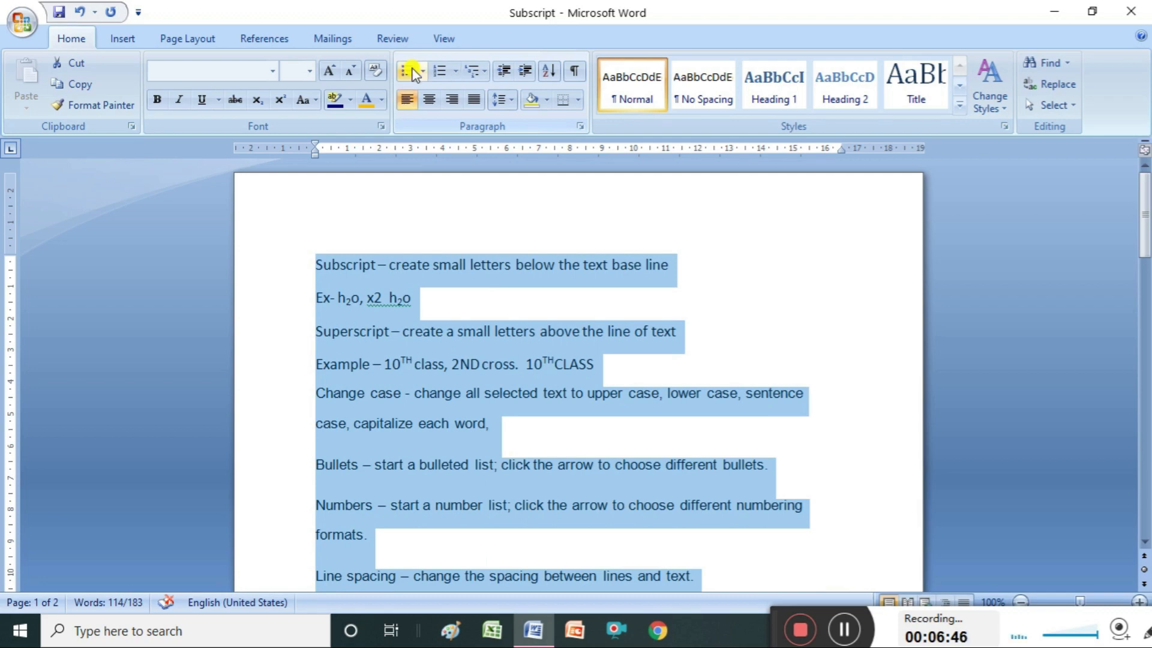
left_click(440, 72)
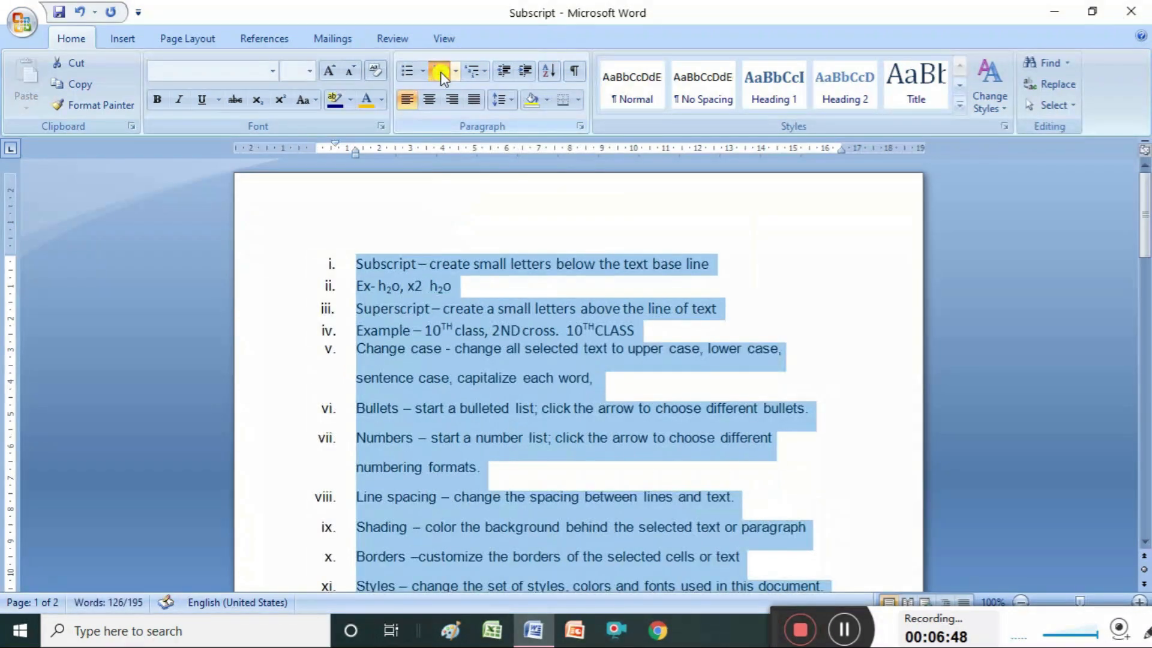
- Center the selected numbered paragraphs and change their alignment to right
left_click(410, 101)
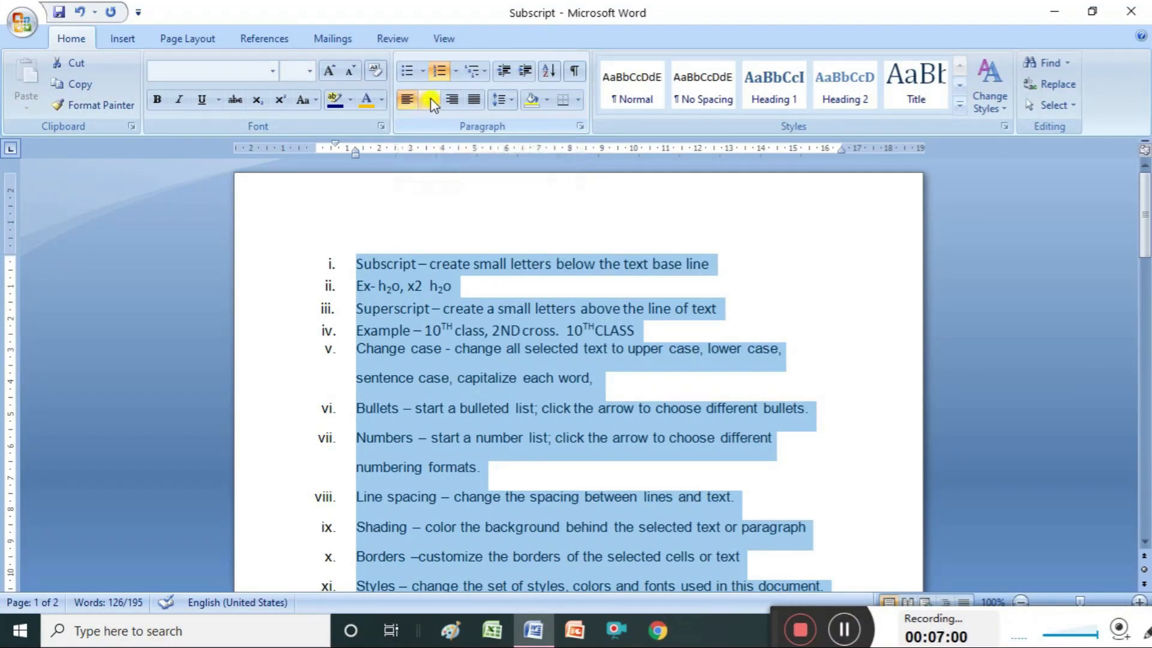
left_click(430, 99)
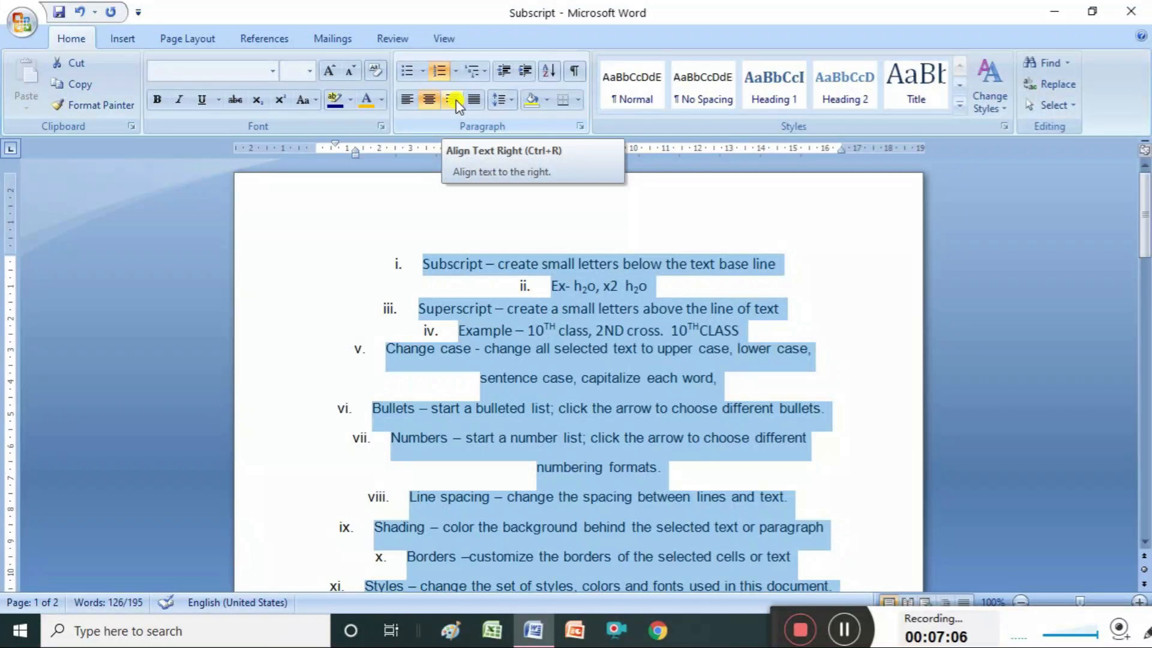
left_click(455, 102)
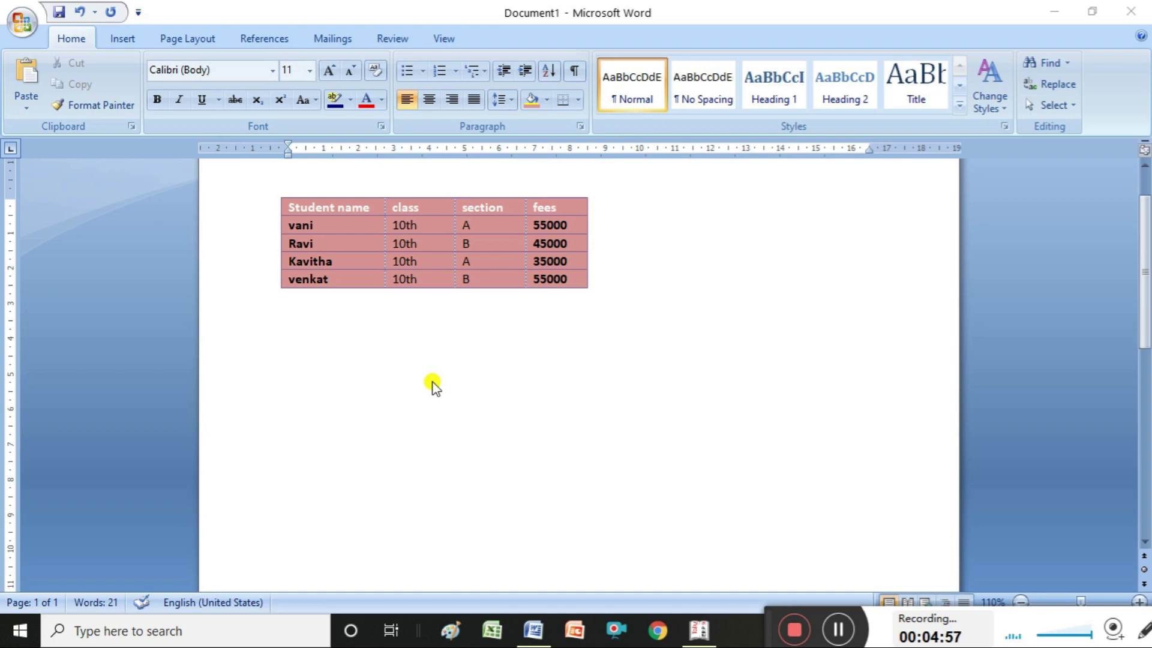
- Insert a table with five columns and five rows directly below the student table
left_click(329, 332)
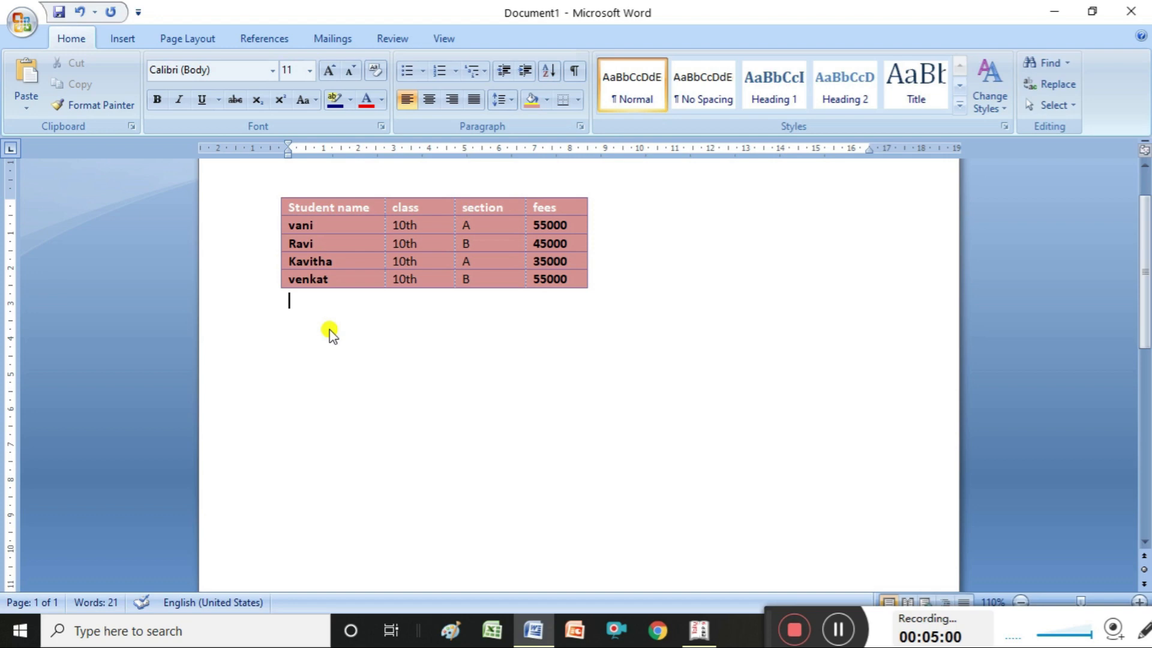
left_click(126, 39)
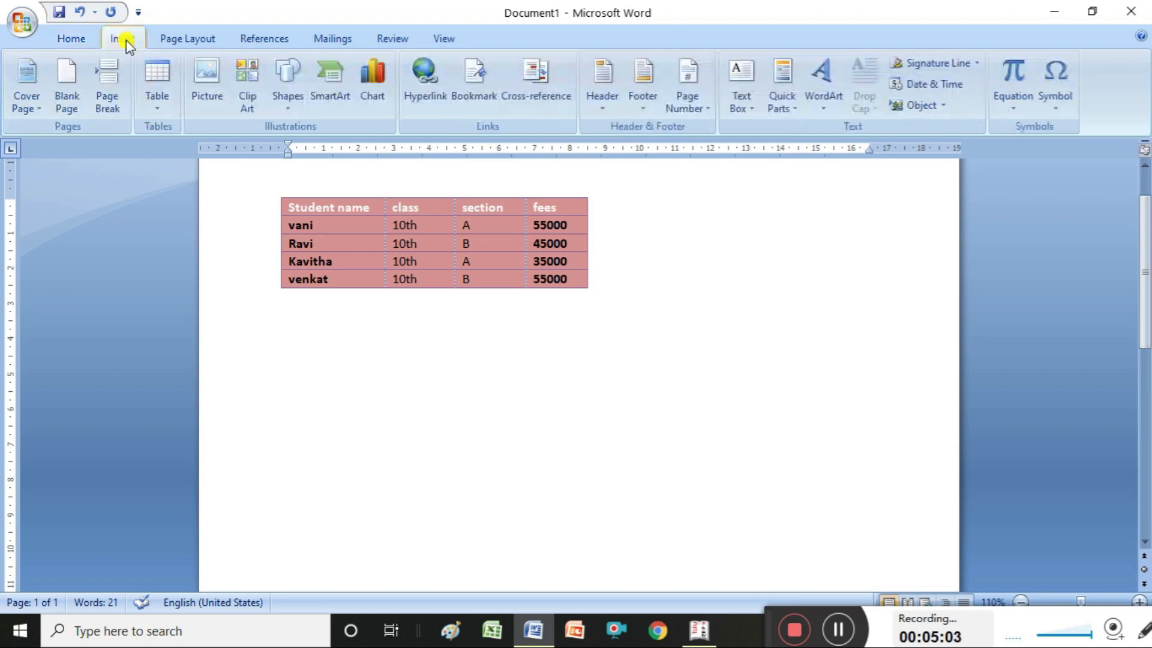
left_click(157, 112)
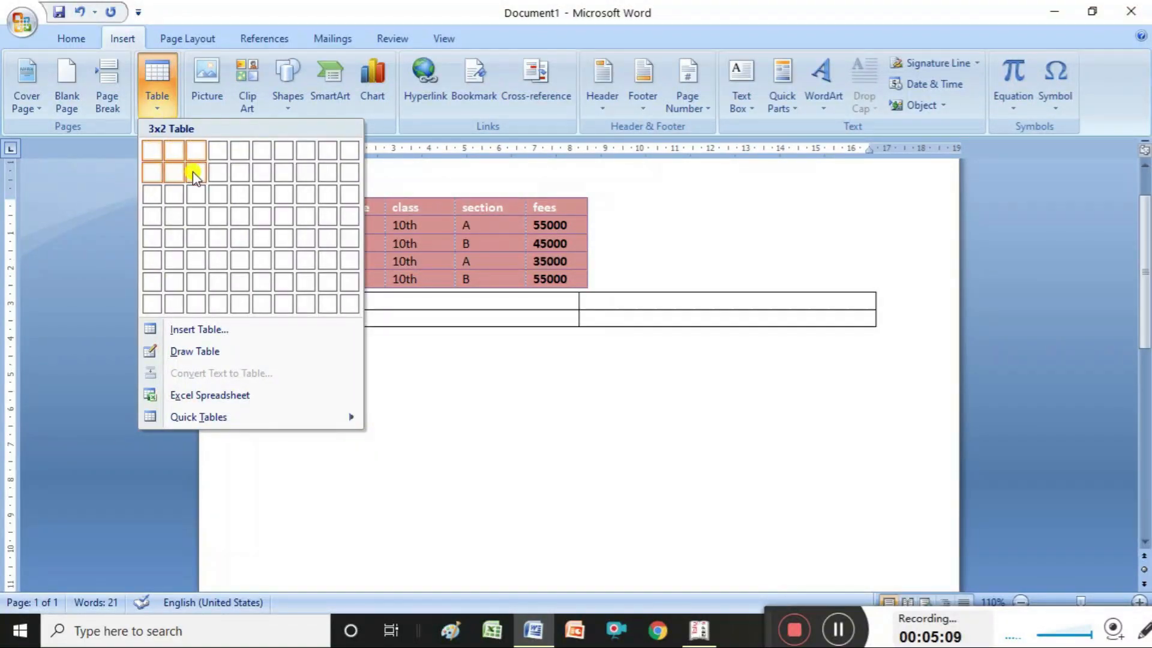
left_click(230, 231)
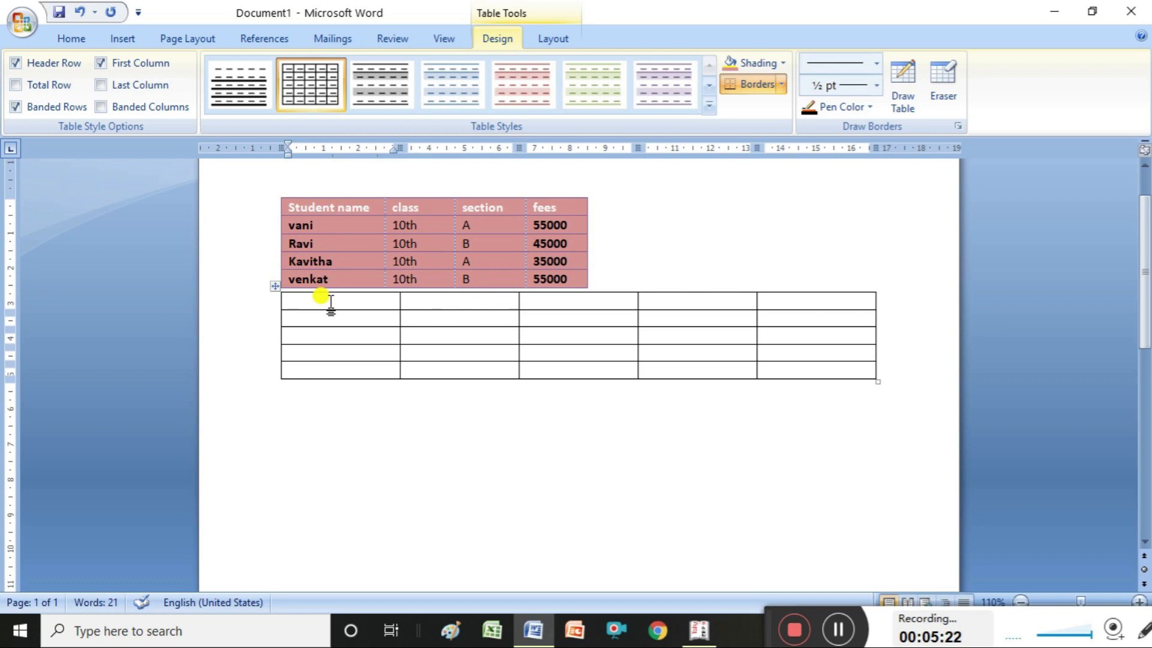
- Fill the new table's header row with e.no, E.name, salary, esi and pf
type("e.no")
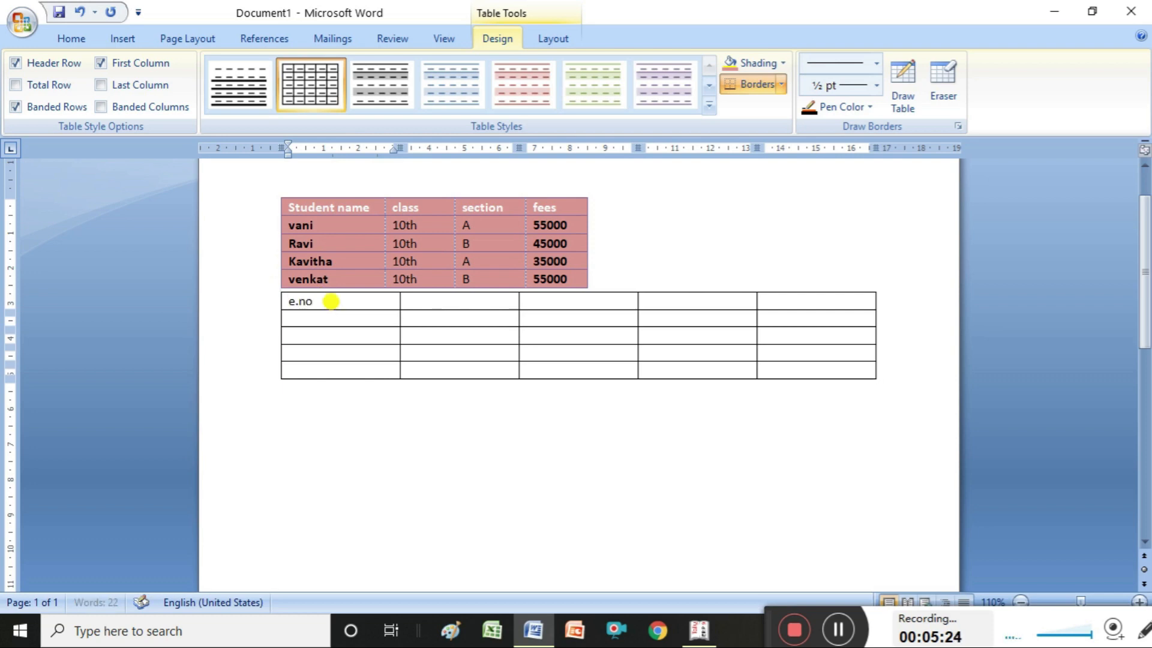
left_click(420, 301)
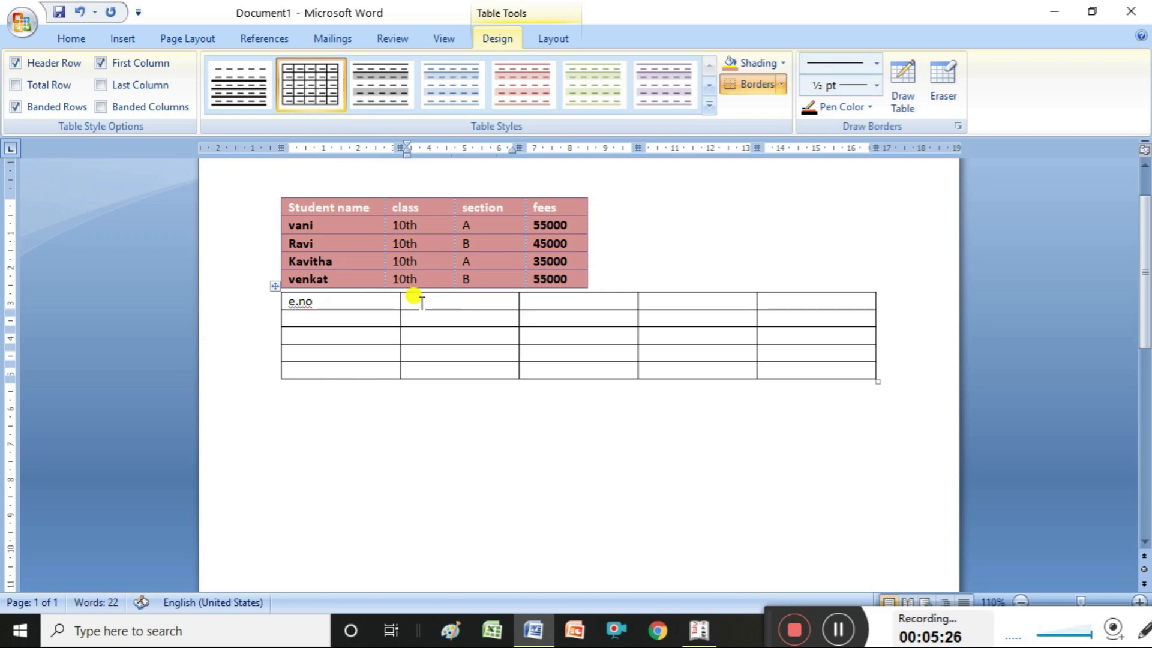
type("E.name")
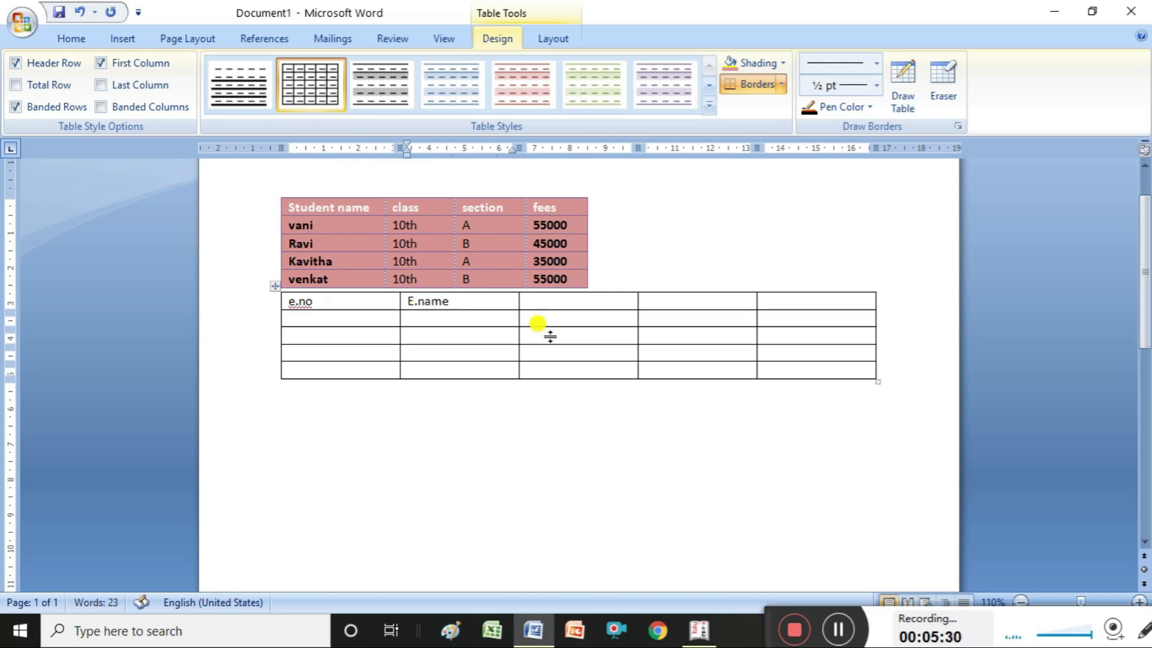
left_click(559, 300)
type("salary")
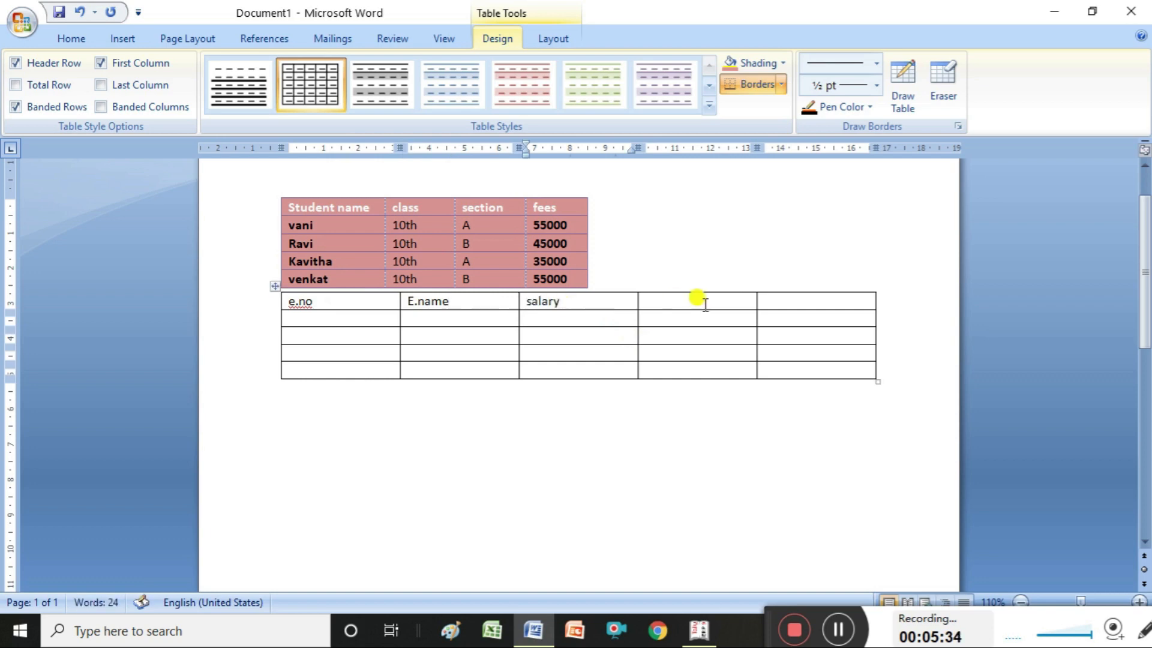
left_click(670, 300)
type("esi")
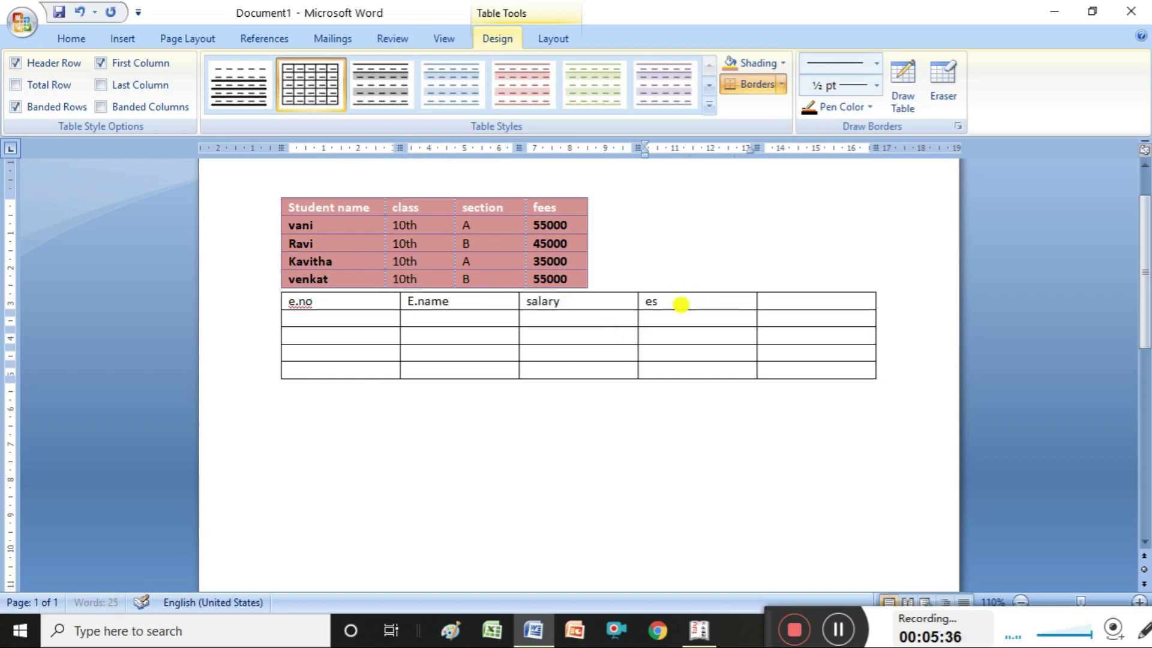
left_click(786, 303)
type("pf")
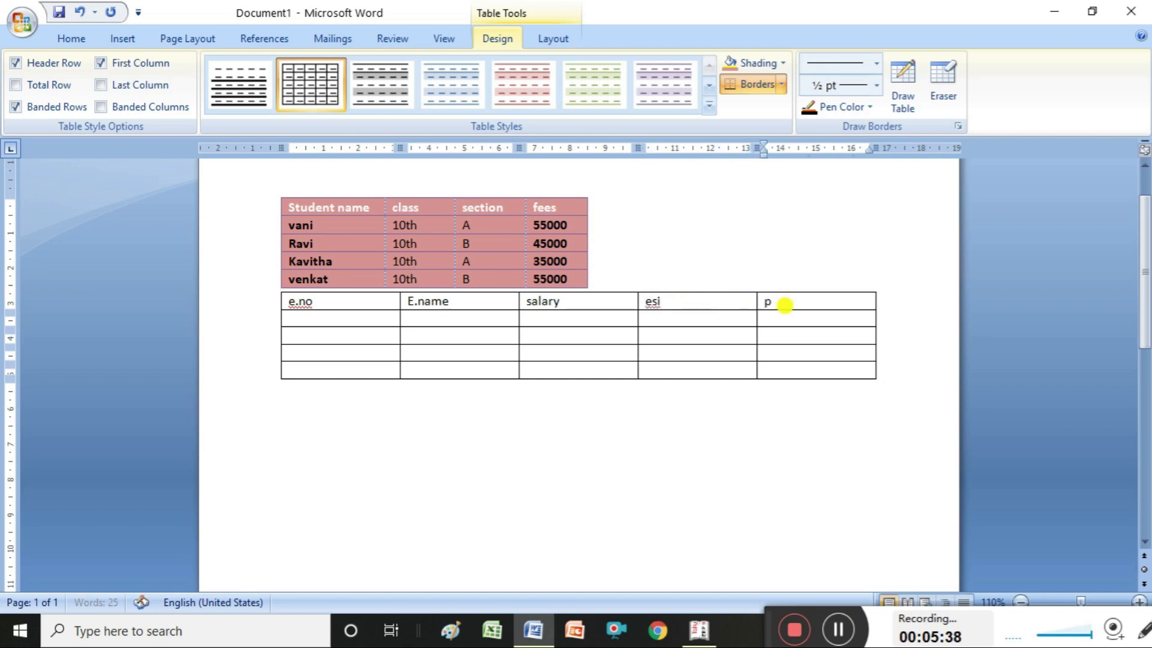
- Fill the e.no column with 100, 101, 102 and 103 in the four rows below the header
left_click(310, 320)
type("100")
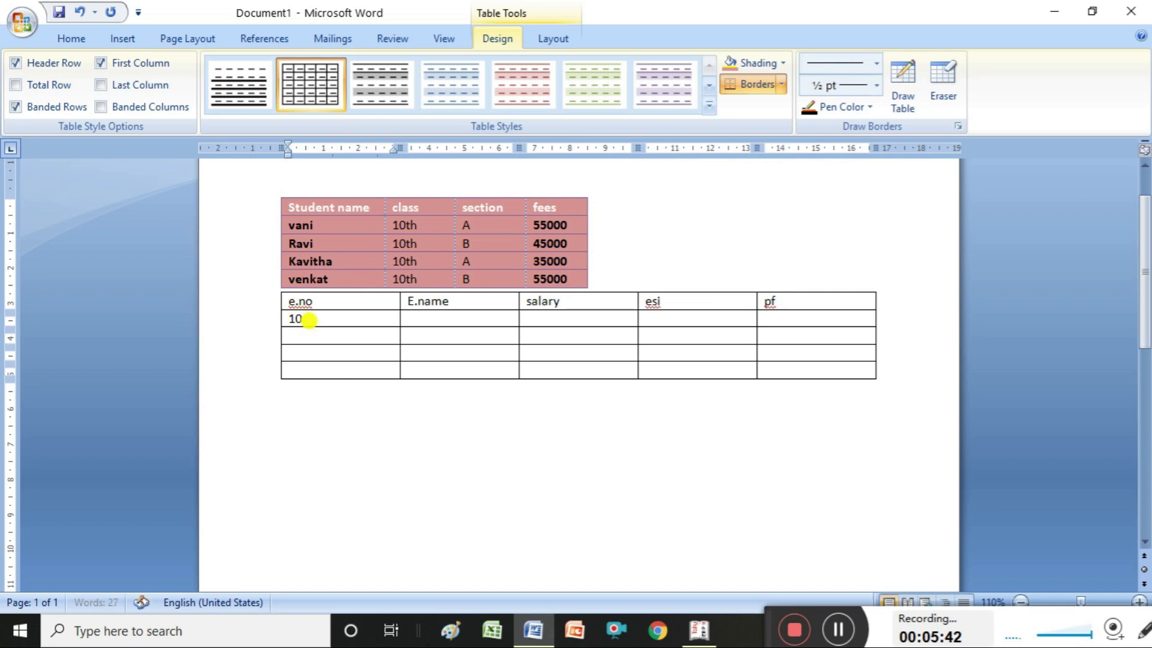
left_click(316, 334)
type("101")
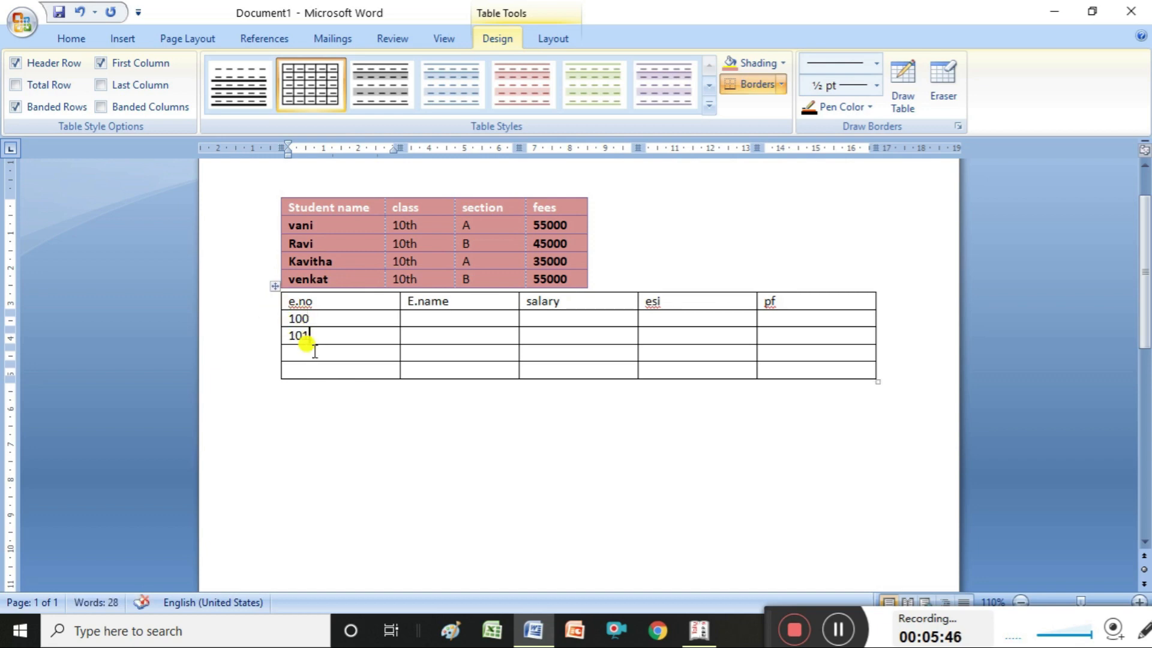
left_click(311, 353)
type("1")
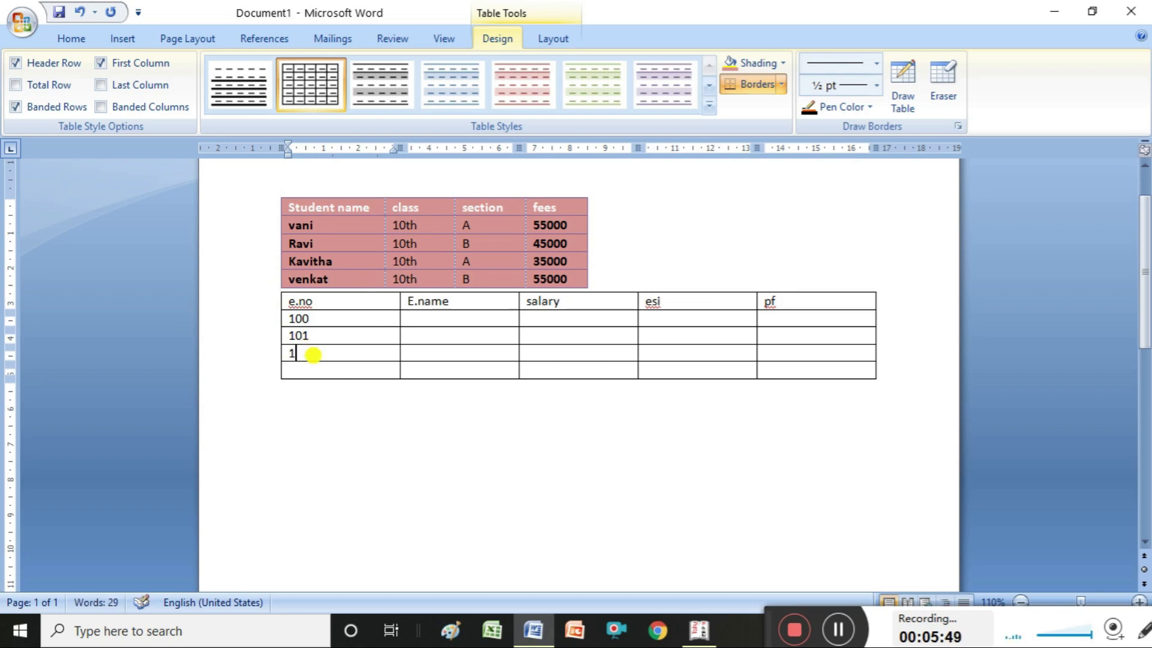
type("02")
left_click(303, 367)
type("103")
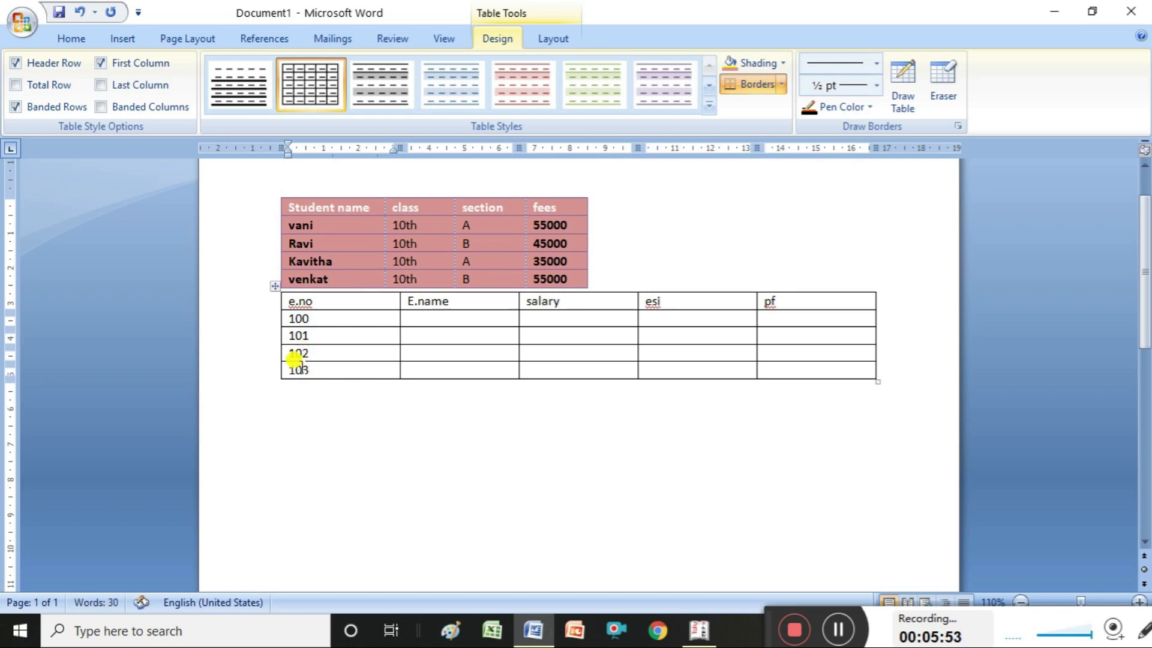
- Enter the four employees' first names in the E.name column, one per row
left_click(445, 319)
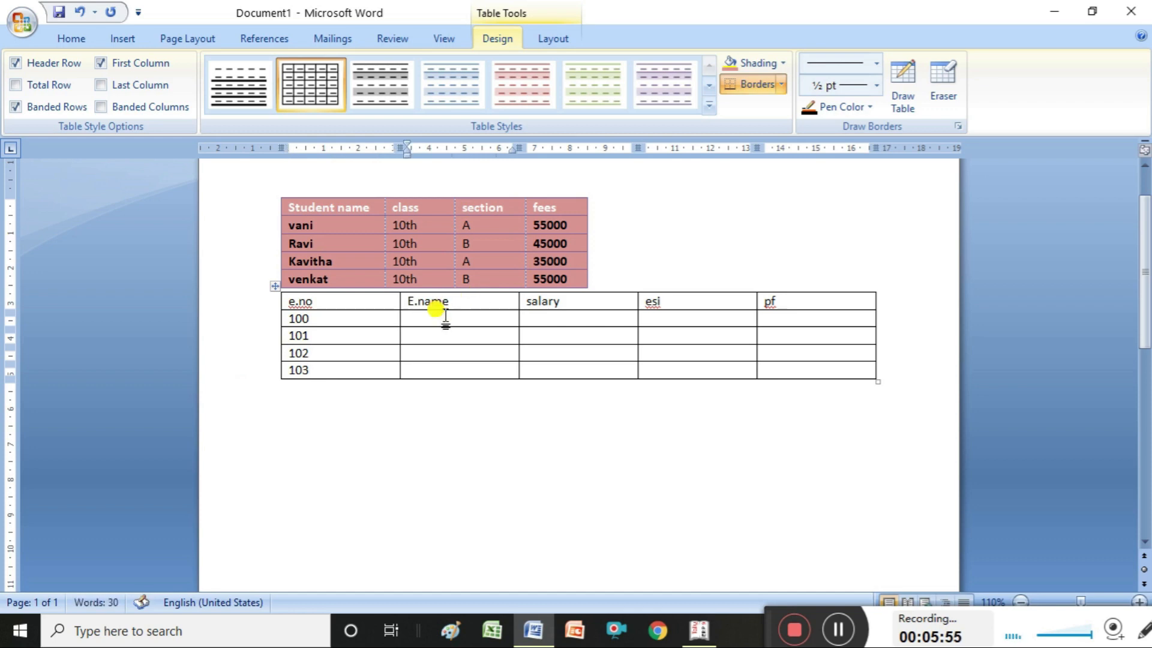
type("asha")
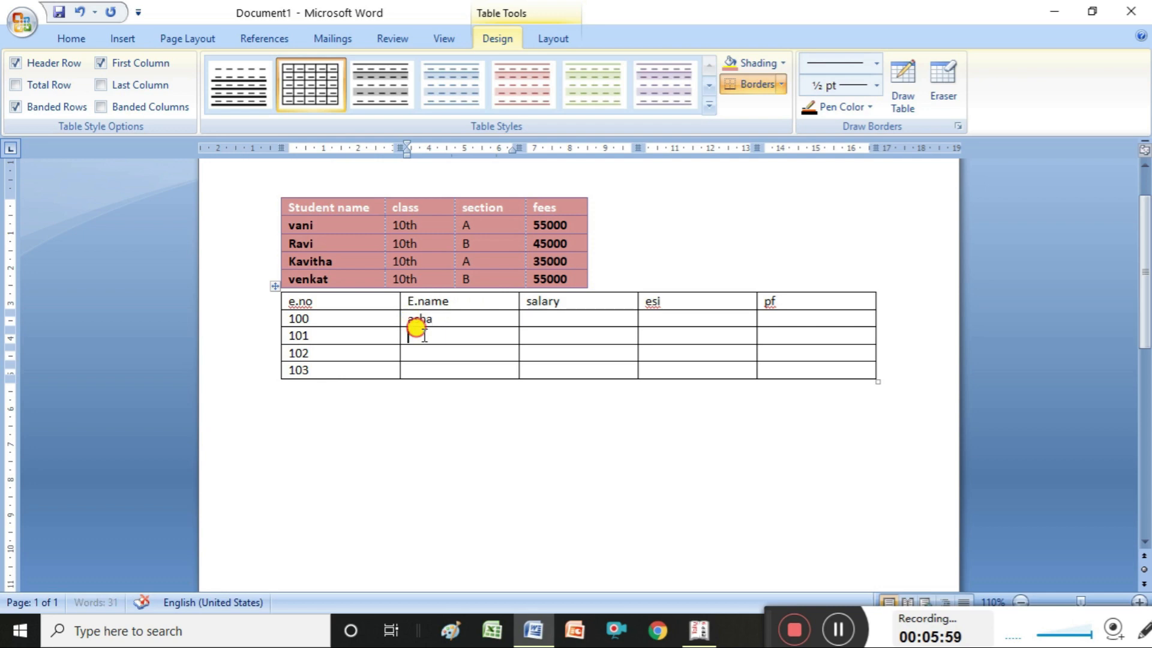
left_click(422, 335)
type("kvitha")
left_click(413, 353)
type("vani")
left_click(414, 369)
type("veena")
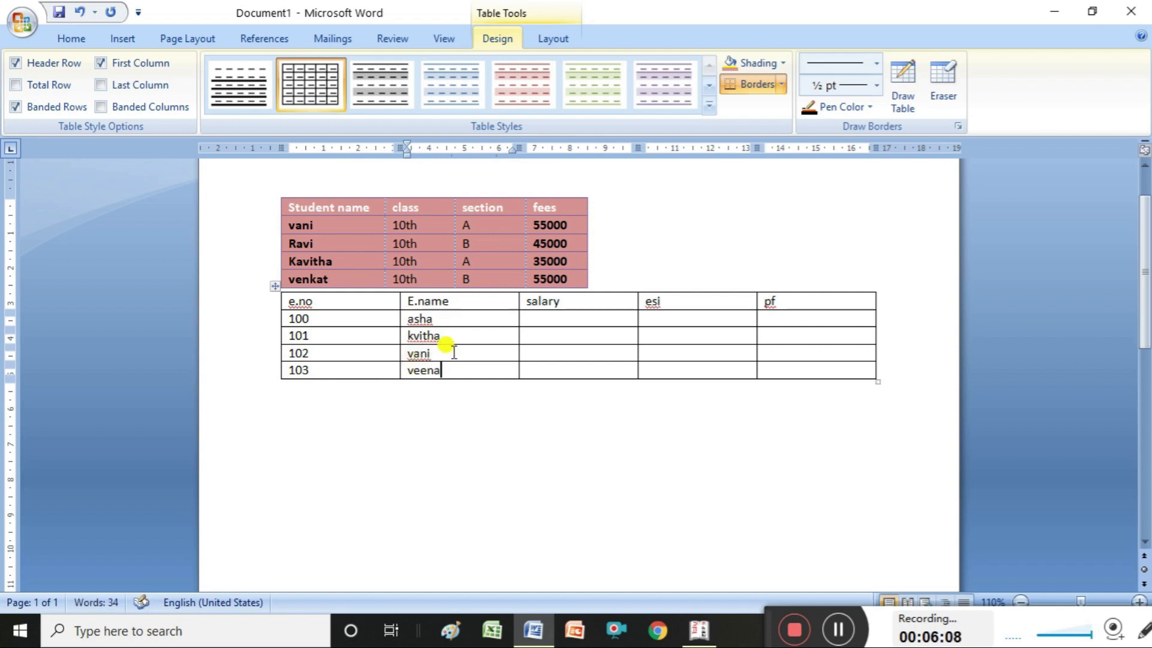
- Fill the salary column from the first employee row down with 12000, 14000, 13000 and 12000
left_click(531, 316)
type("12000")
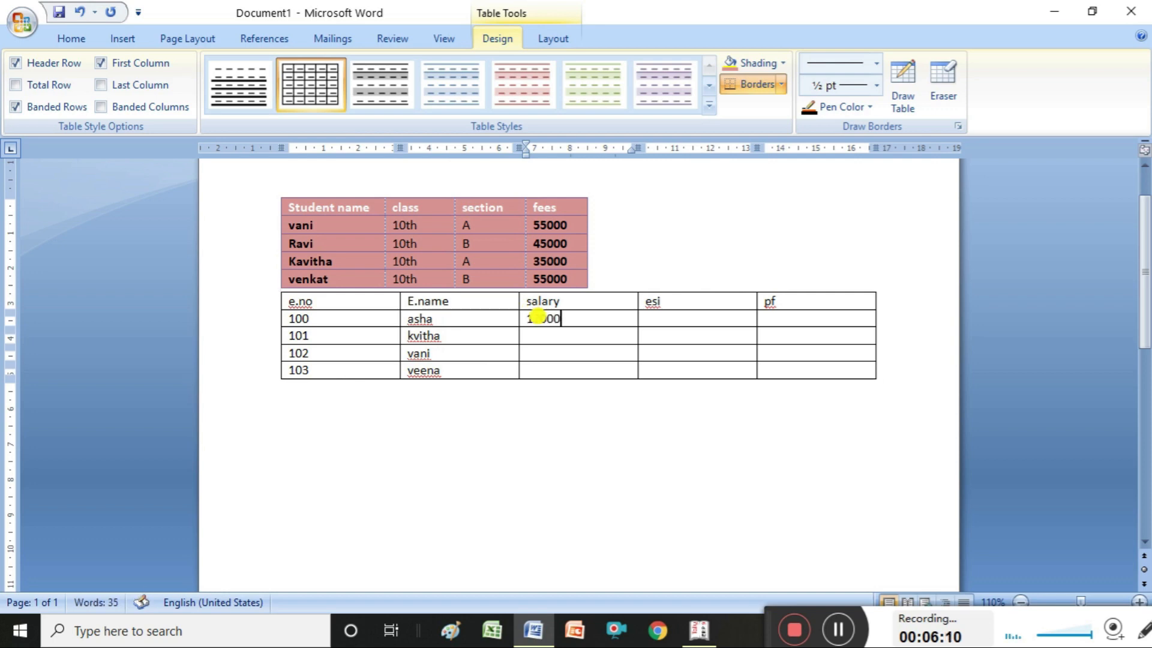
left_click(531, 334)
type("4000")
key("BackSpace")
key("BackSpace")
key("BackSpace")
key("BackSpace")
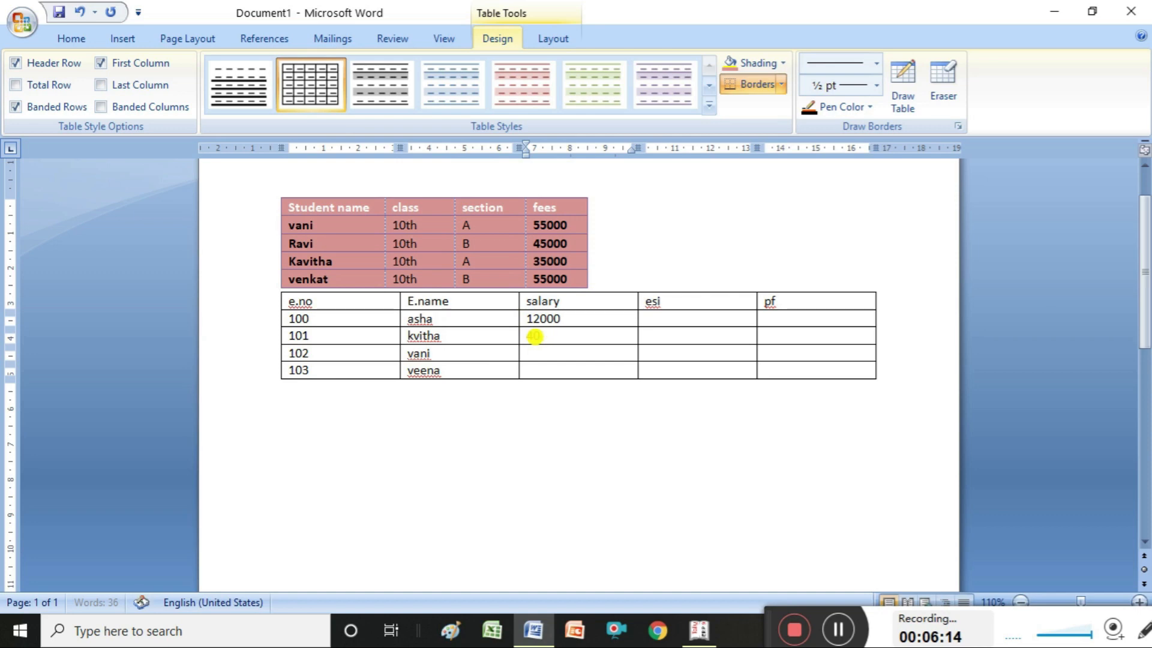
type("14000")
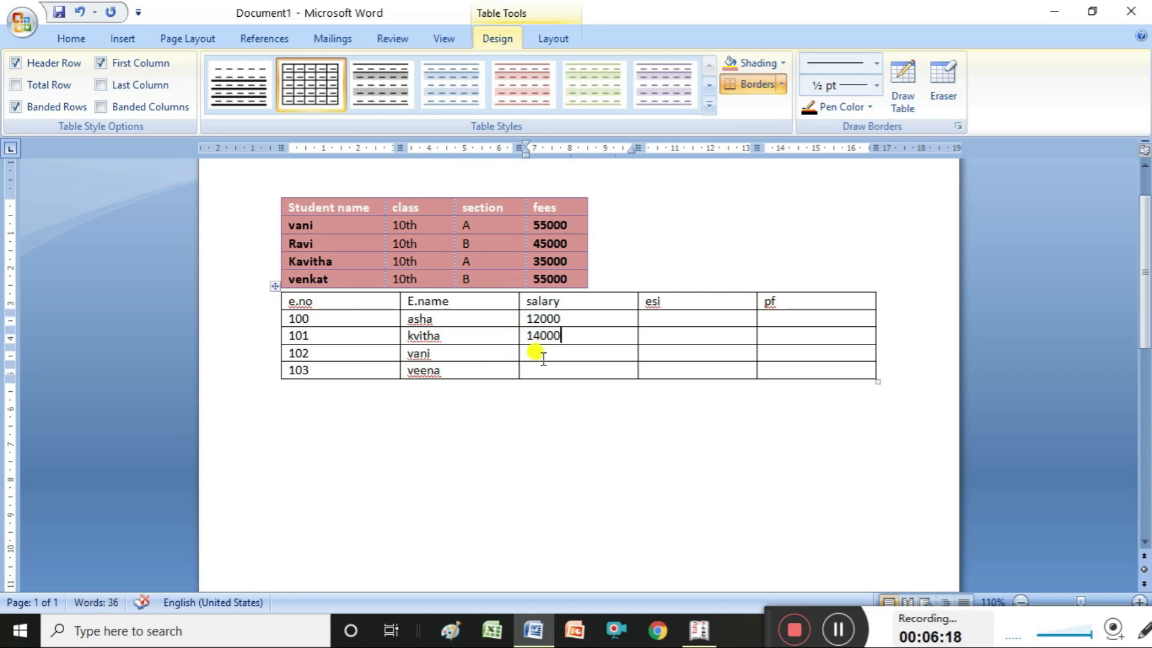
left_click(541, 352)
type("13000")
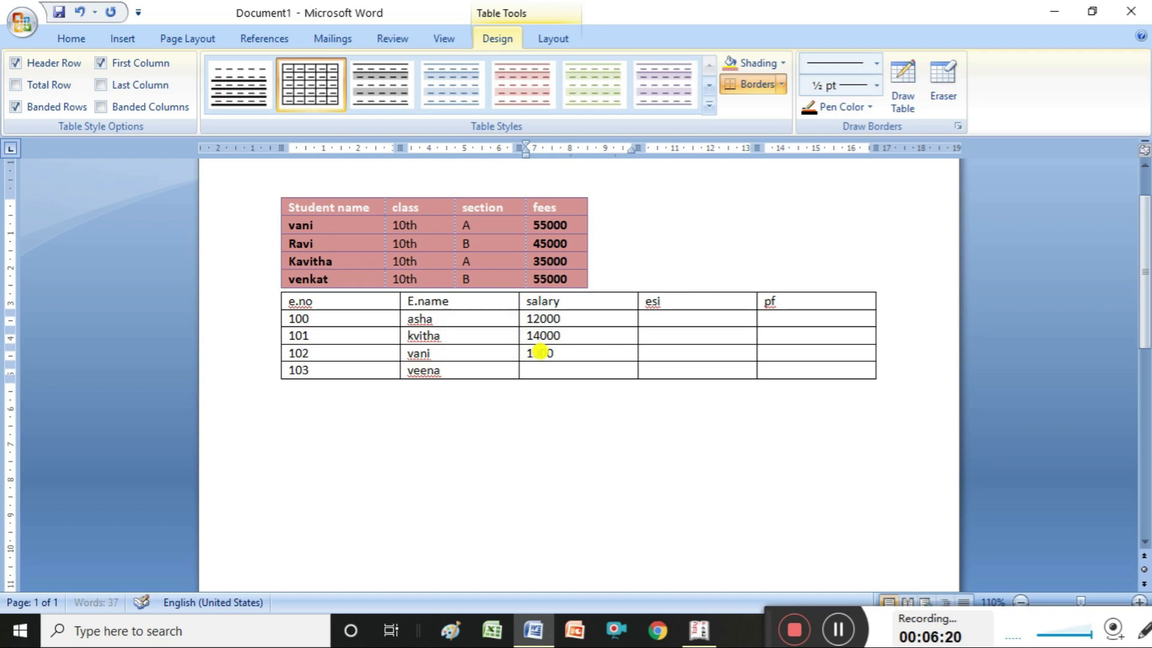
left_click(535, 368)
type("12000")
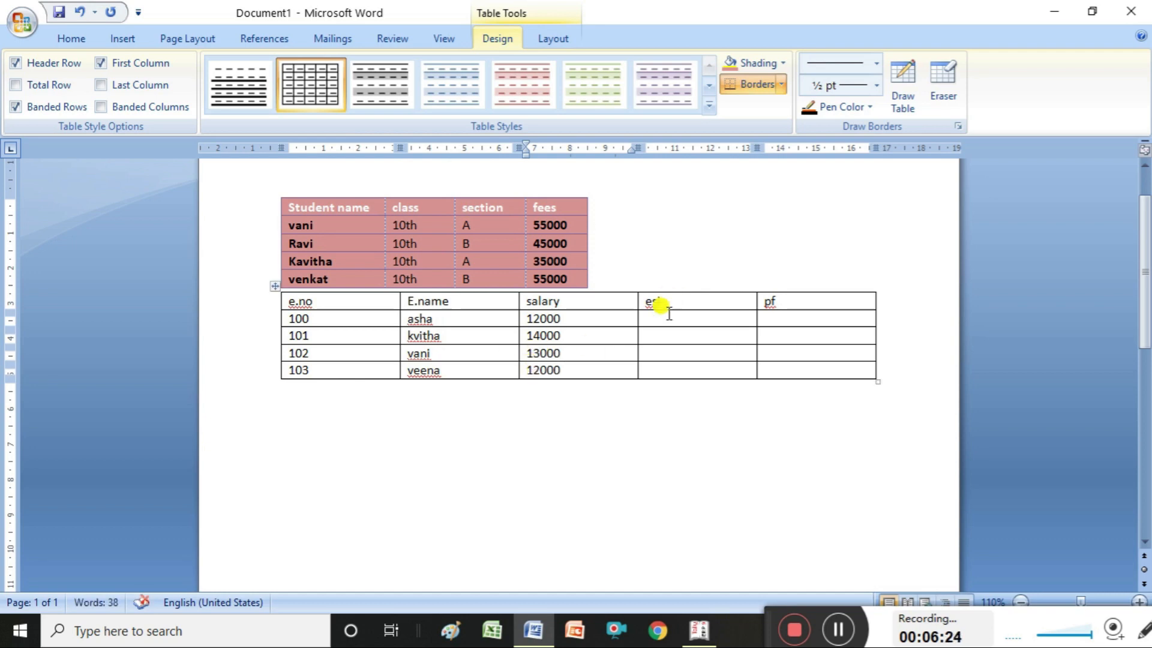
- Fill the esi column from the first employee row down with 1200, 1400, 500 and 700
left_click(667, 316)
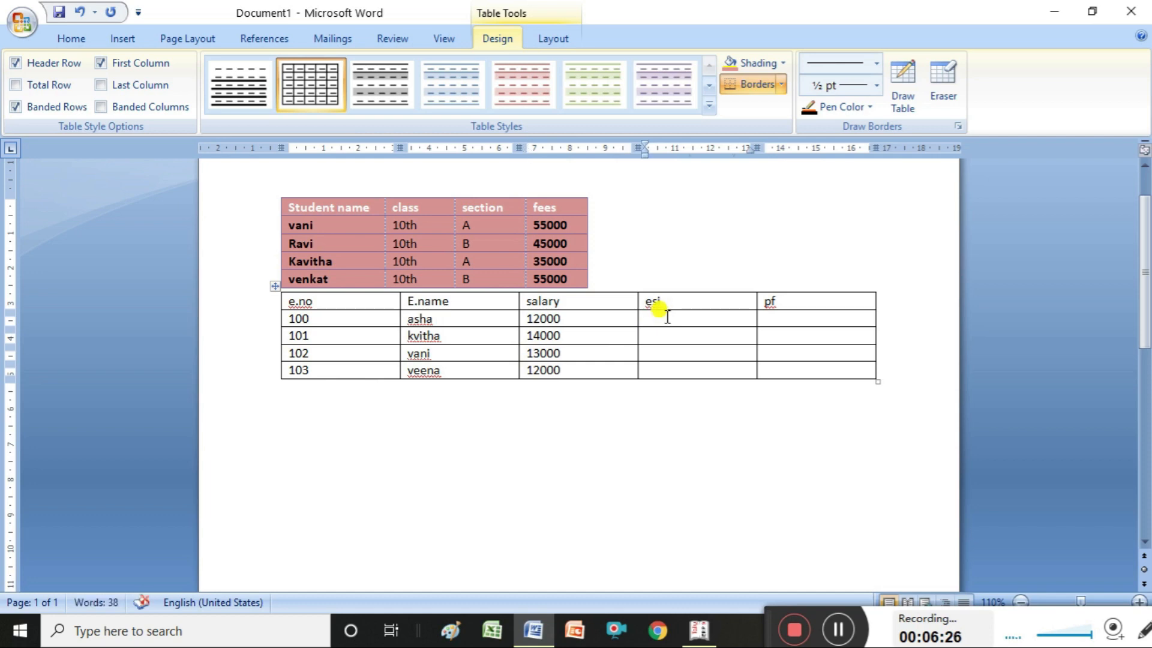
type("1200")
left_click(670, 337)
type("1400")
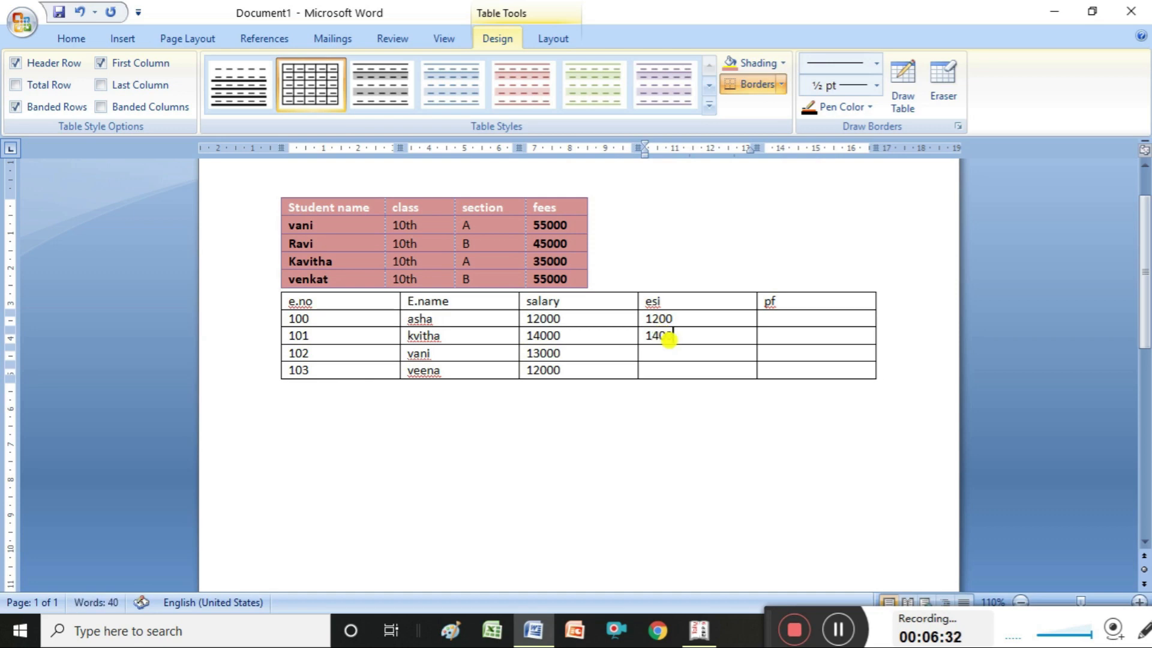
left_click(670, 353)
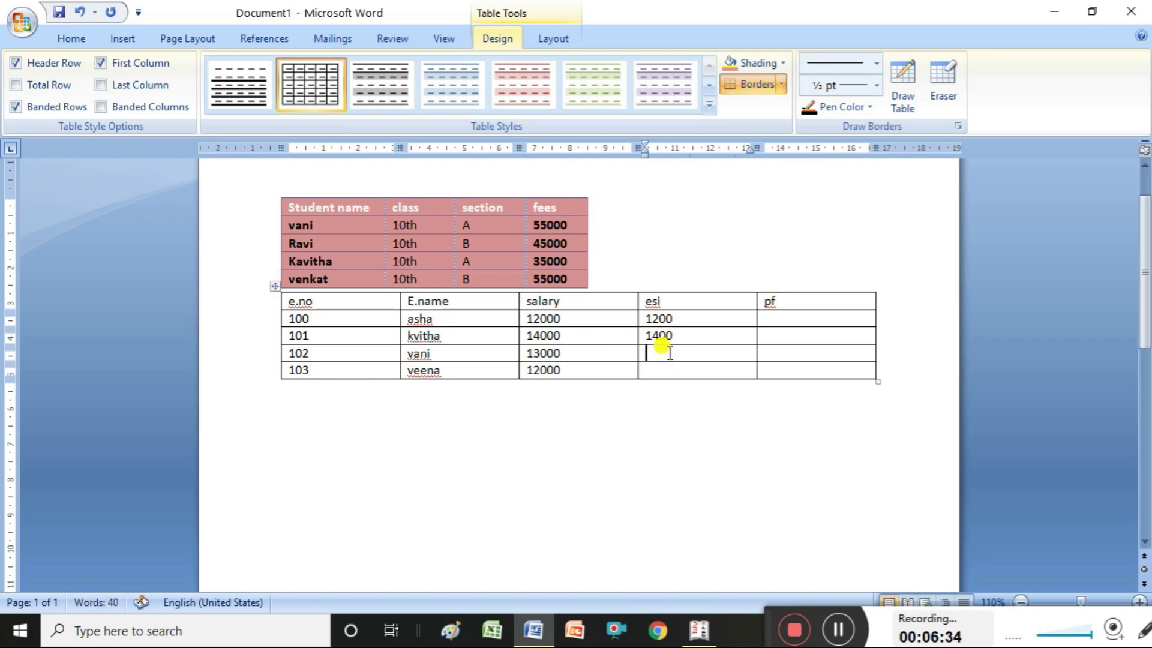
type("130")
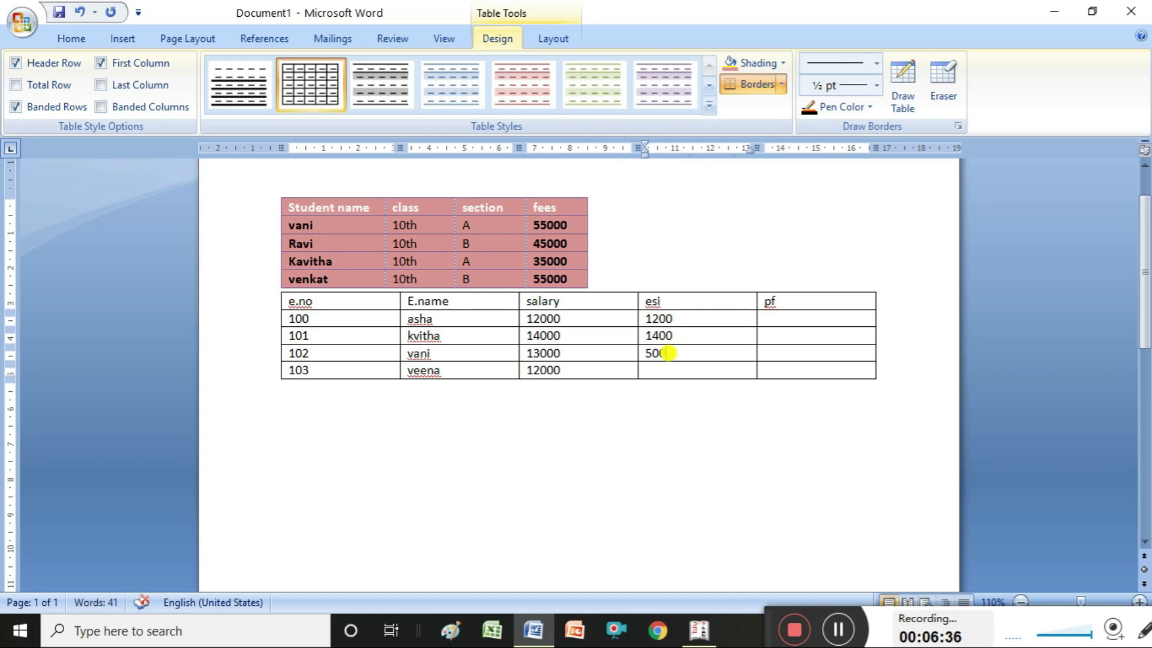
left_click(658, 371)
type("700")
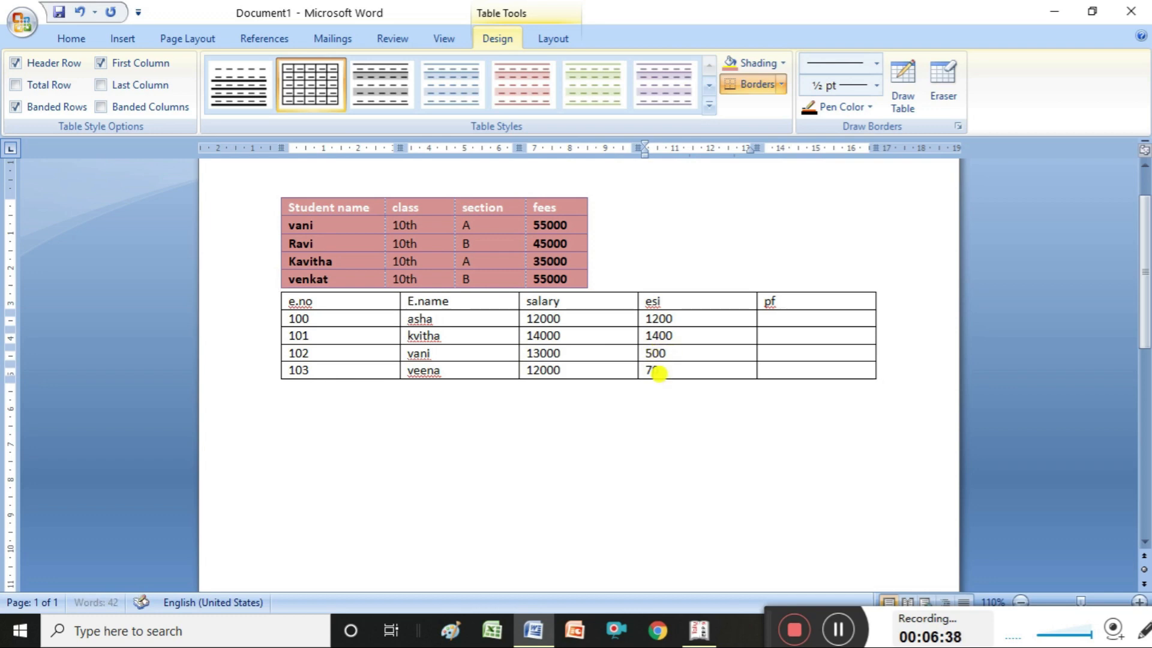
- Fill the pf column from the first employee row down with 1300, 1500, 1200 and 1000
left_click(786, 315)
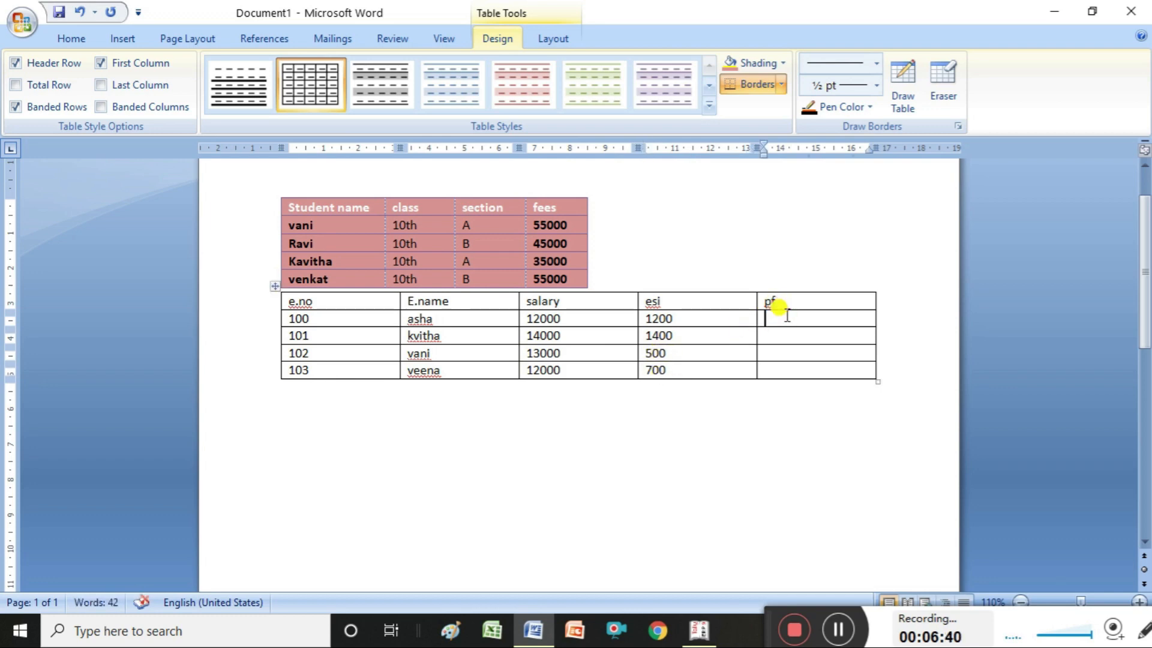
type("1300")
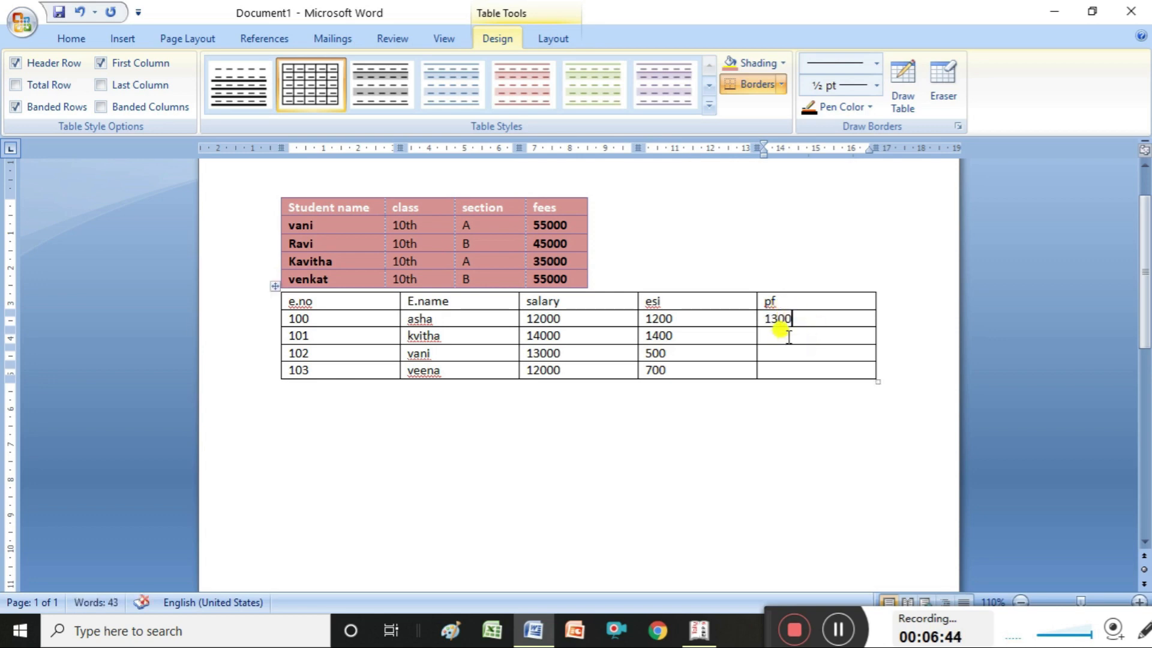
left_click(786, 336)
type("1300")
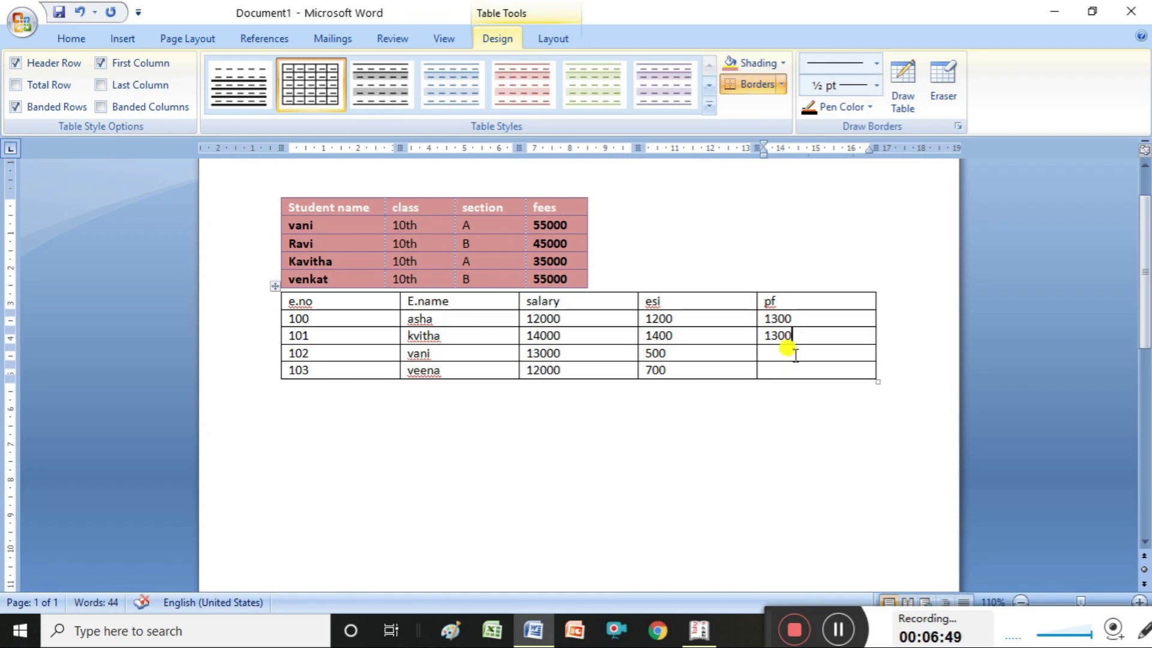
key("BackSpace")
key("BackSpace")
key("BackSpace")
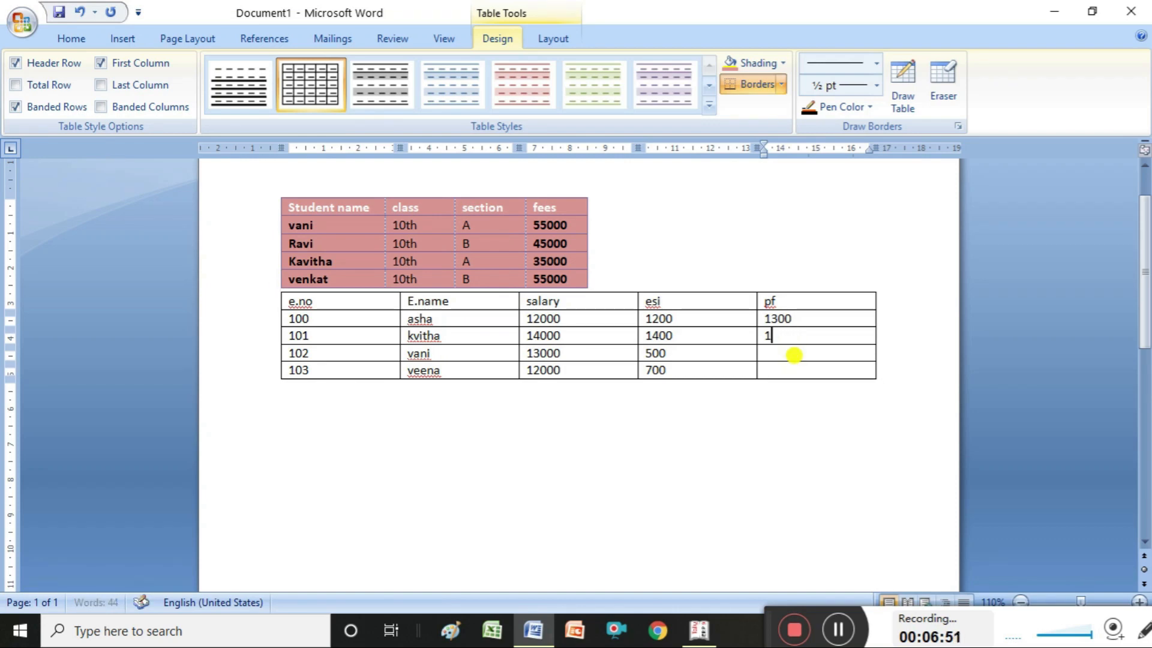
type("500")
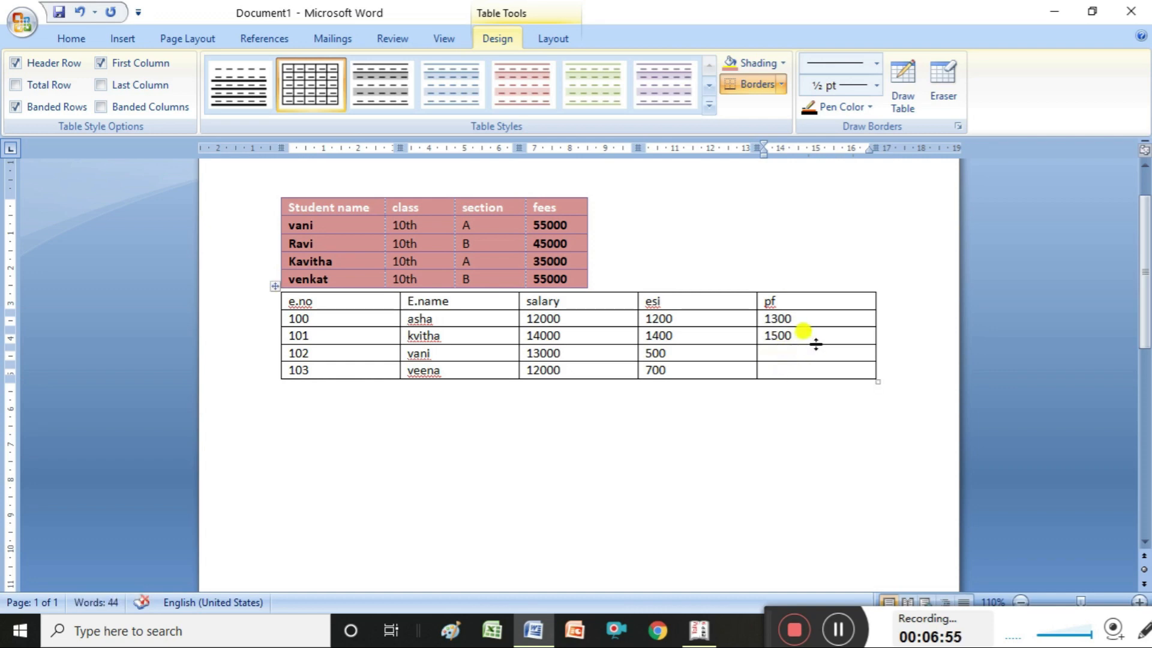
left_click(778, 352)
type("12")
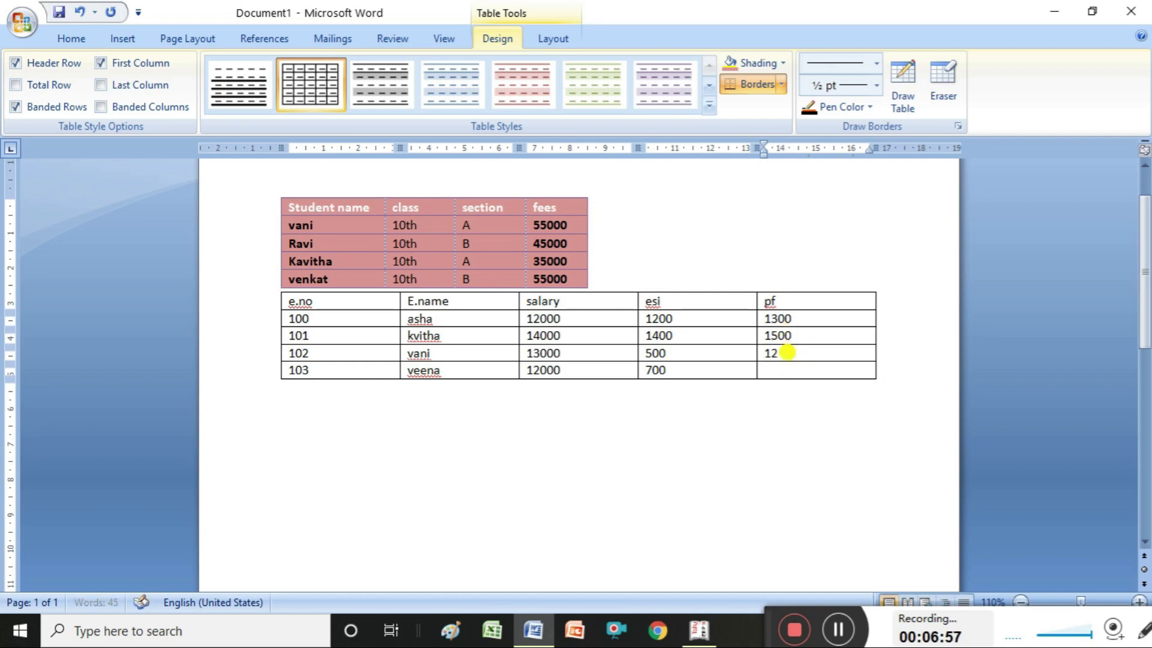
type("00")
left_click(779, 368)
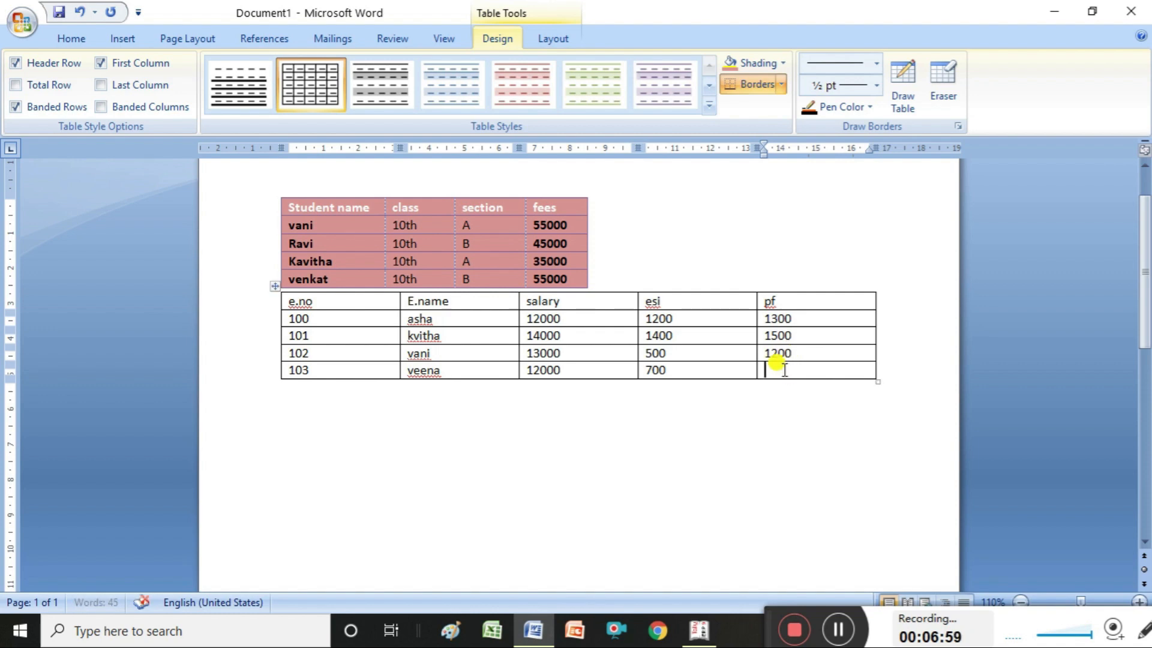
type("1000")
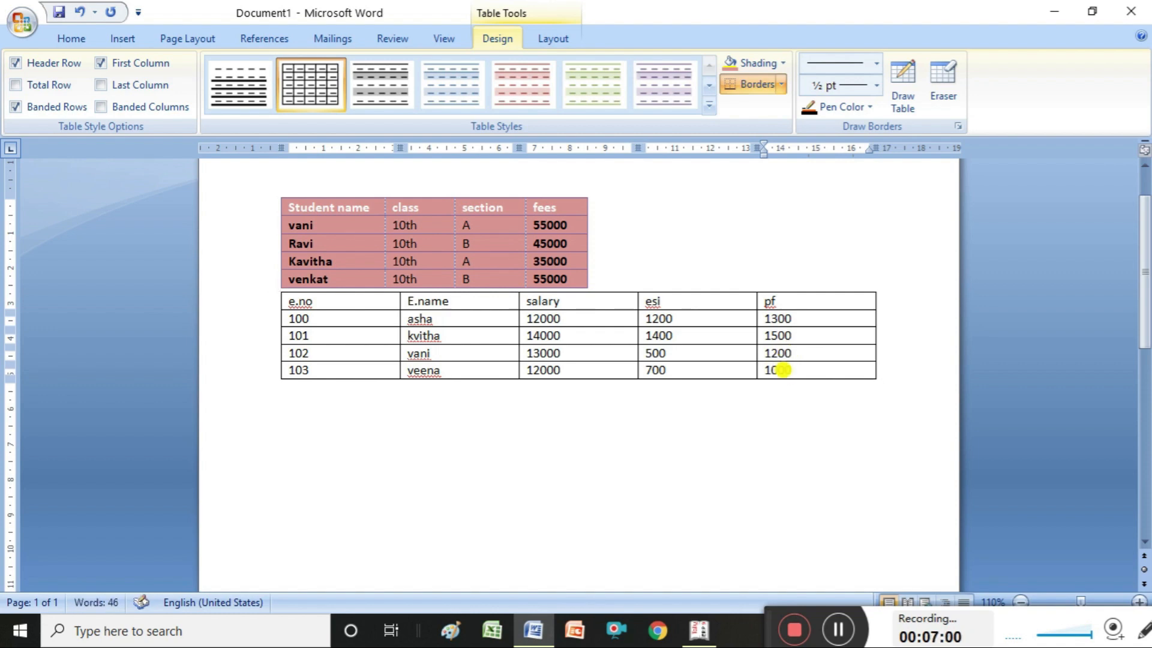
left_click(723, 397)
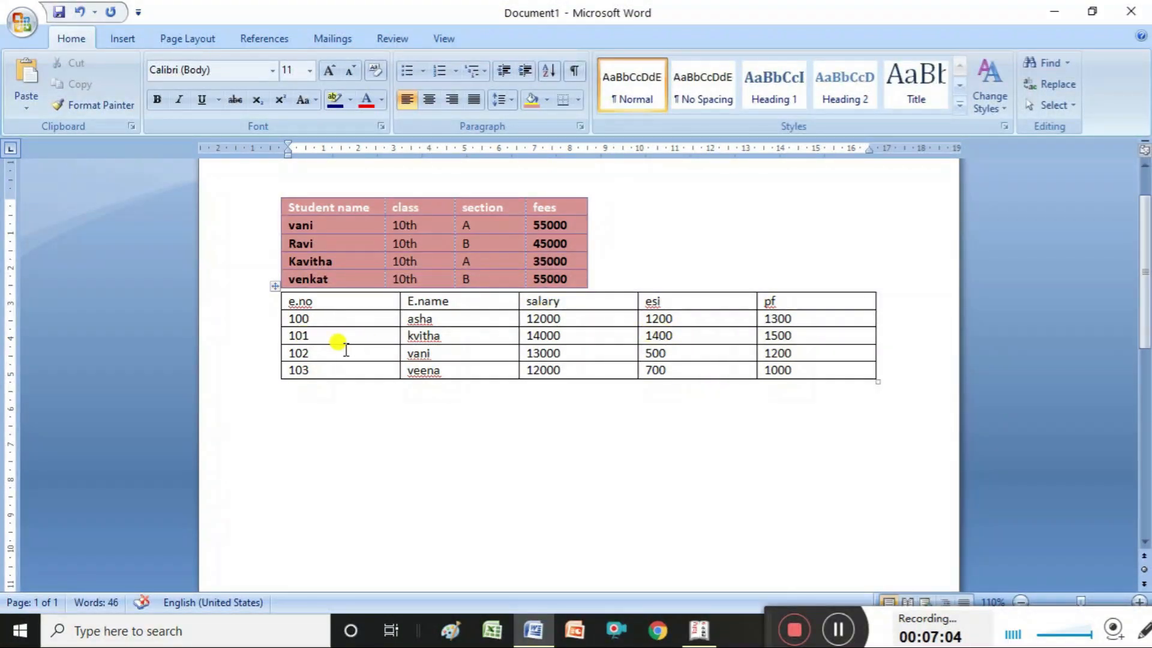
- Try the red, blue and green table styles with a solid header and unshaded rows on the employee table
left_click(323, 303)
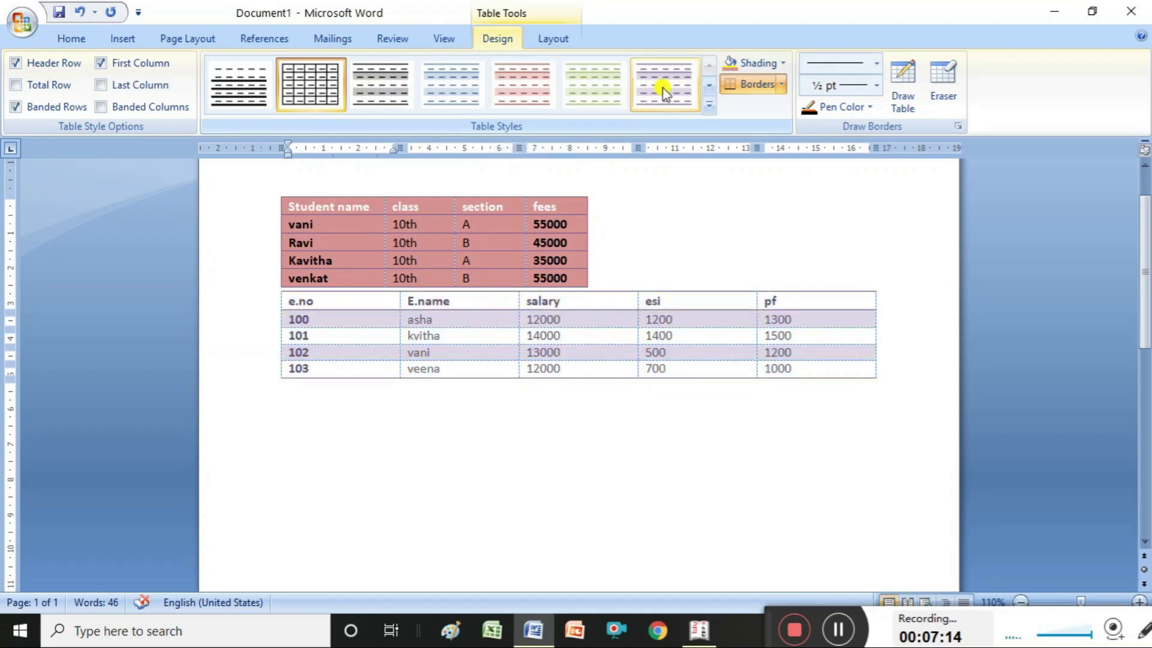
left_click(710, 86)
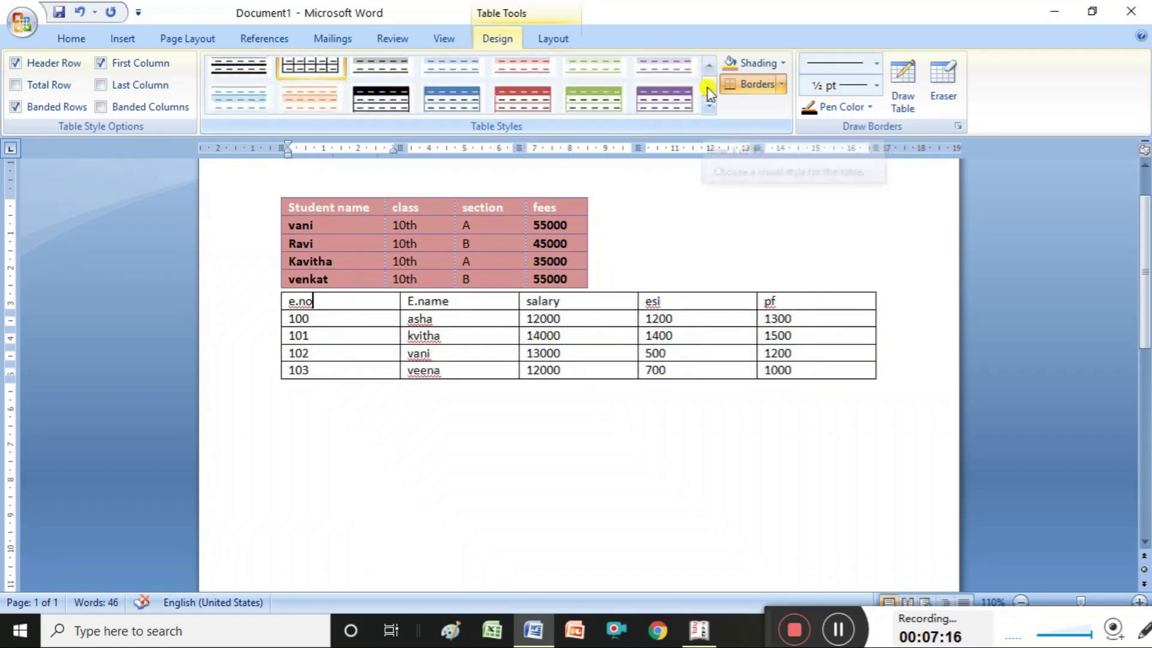
left_click(543, 88)
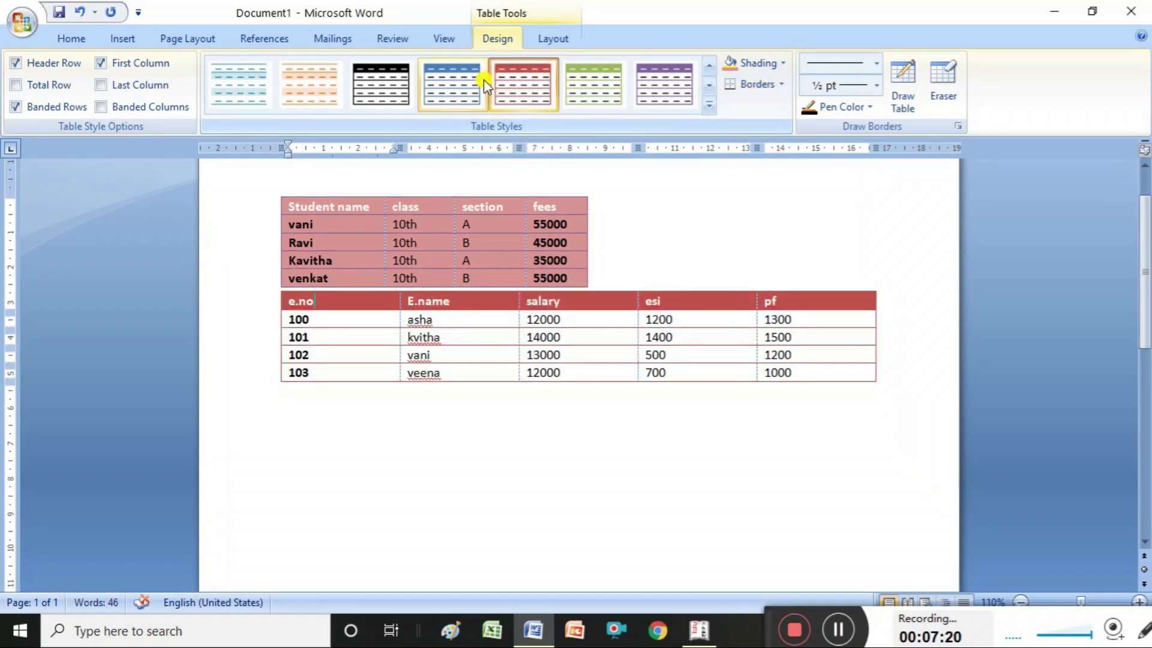
left_click(468, 84)
left_click(594, 81)
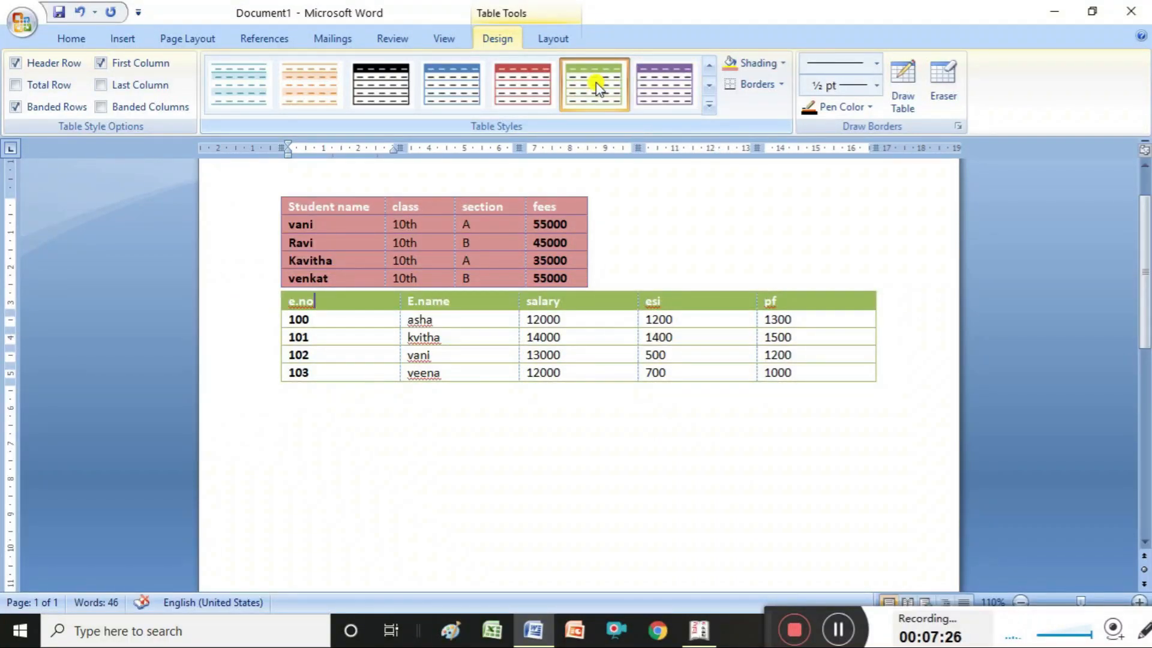
- Apply the green table style with a solid header and light green banded rows to the employee table
left_click(709, 86)
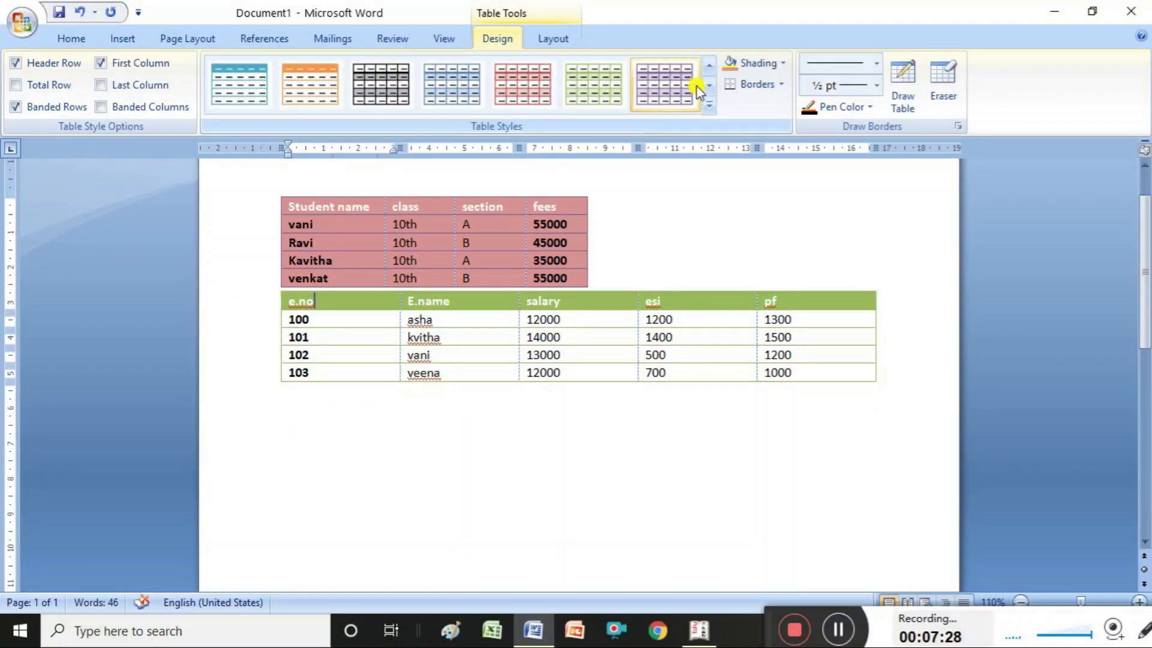
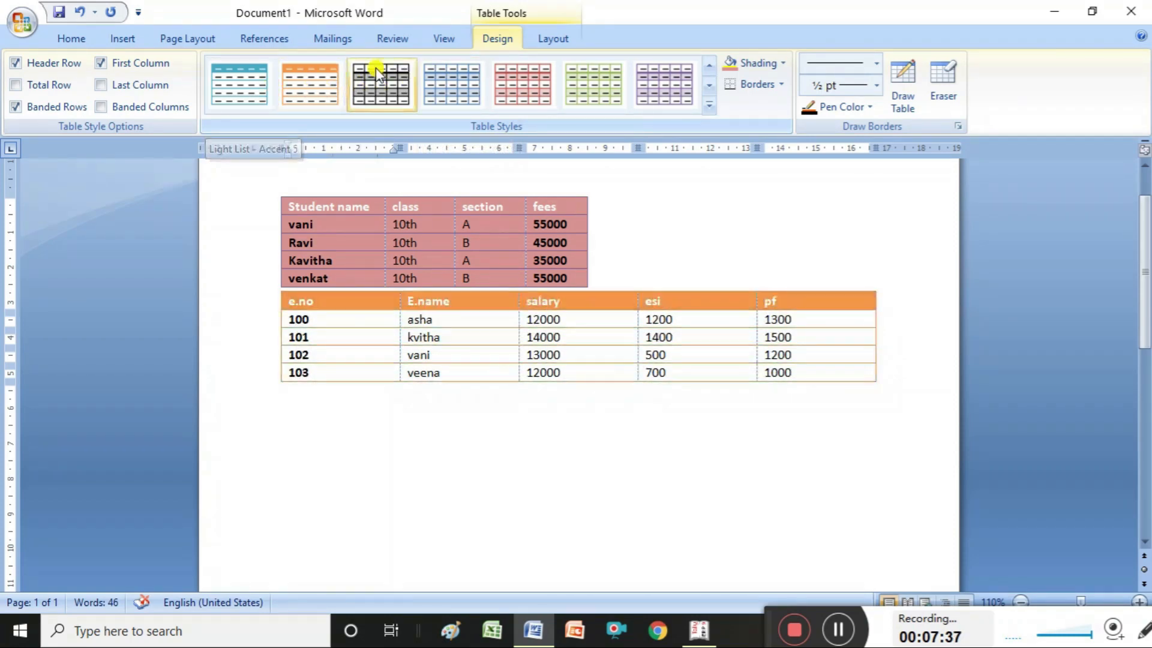
left_click(709, 85)
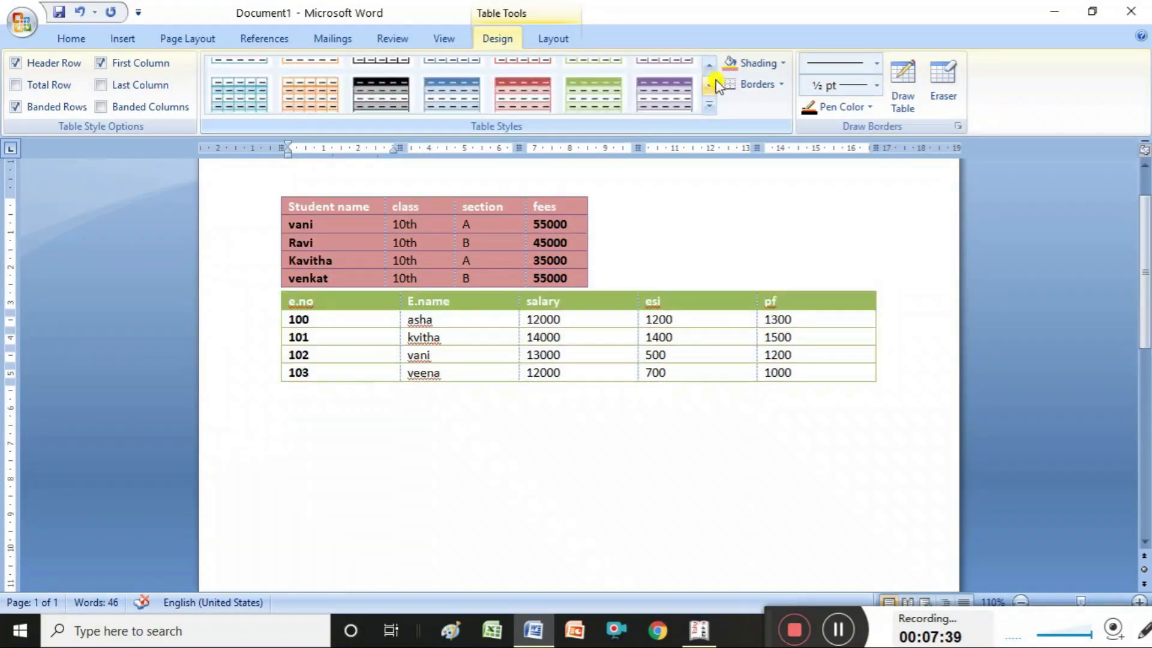
left_click(605, 86)
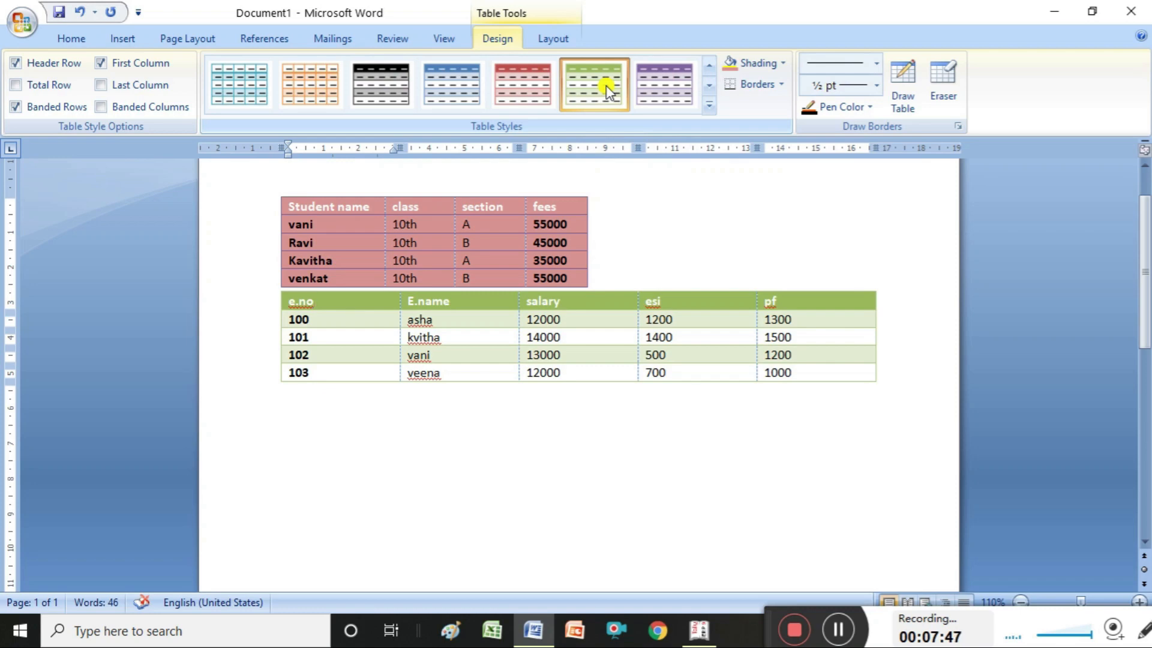
- Insert a blank row directly below the employee table's header row and delete it again
right_click(618, 298)
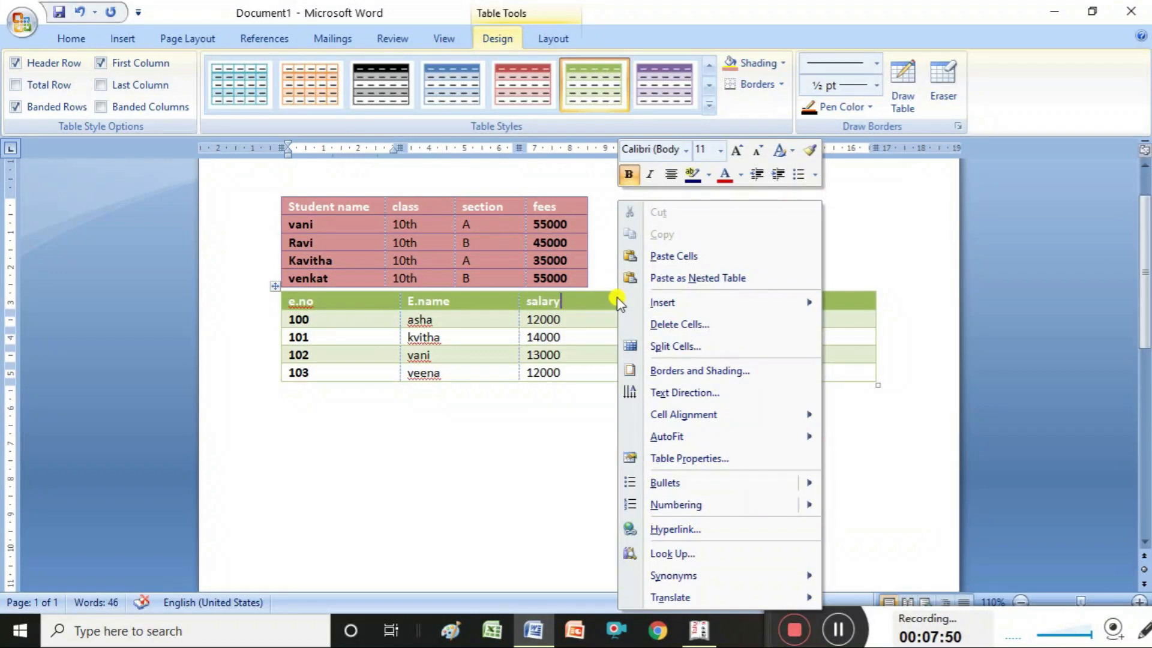
mouse_move(660, 308)
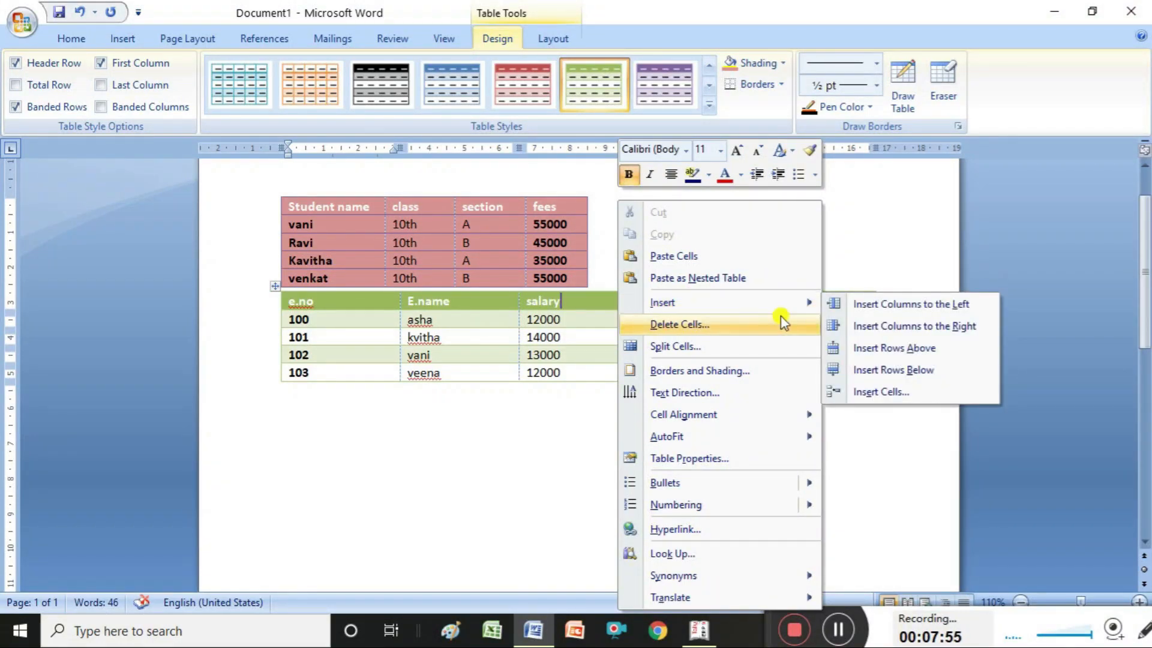
mouse_move(701, 305)
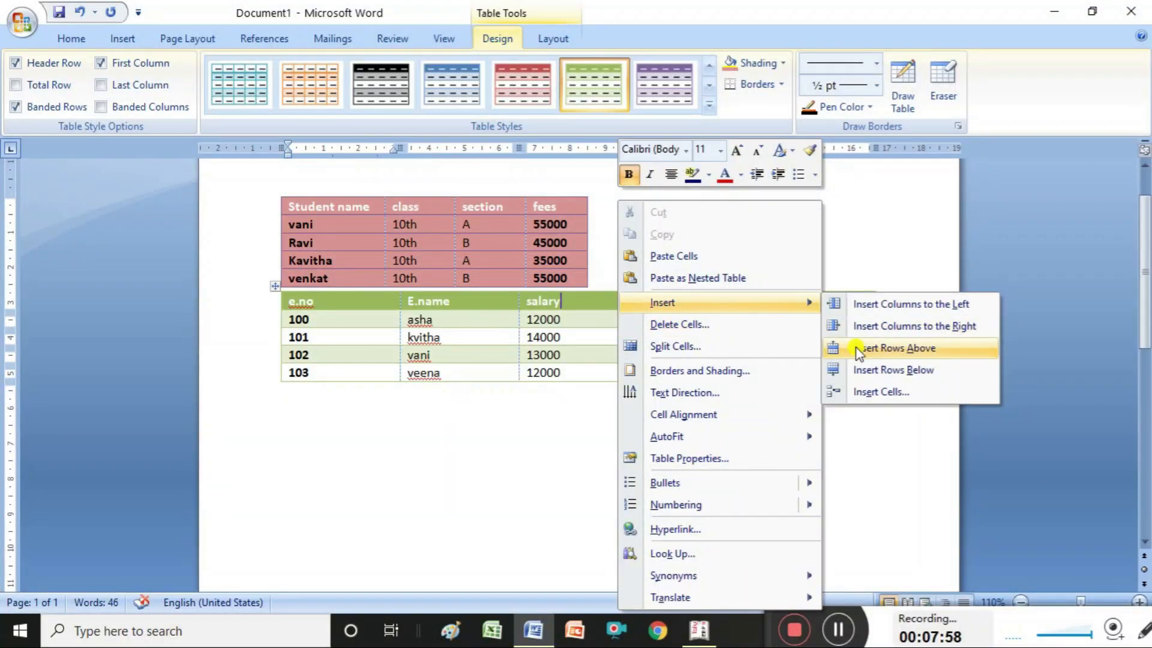
left_click(862, 370)
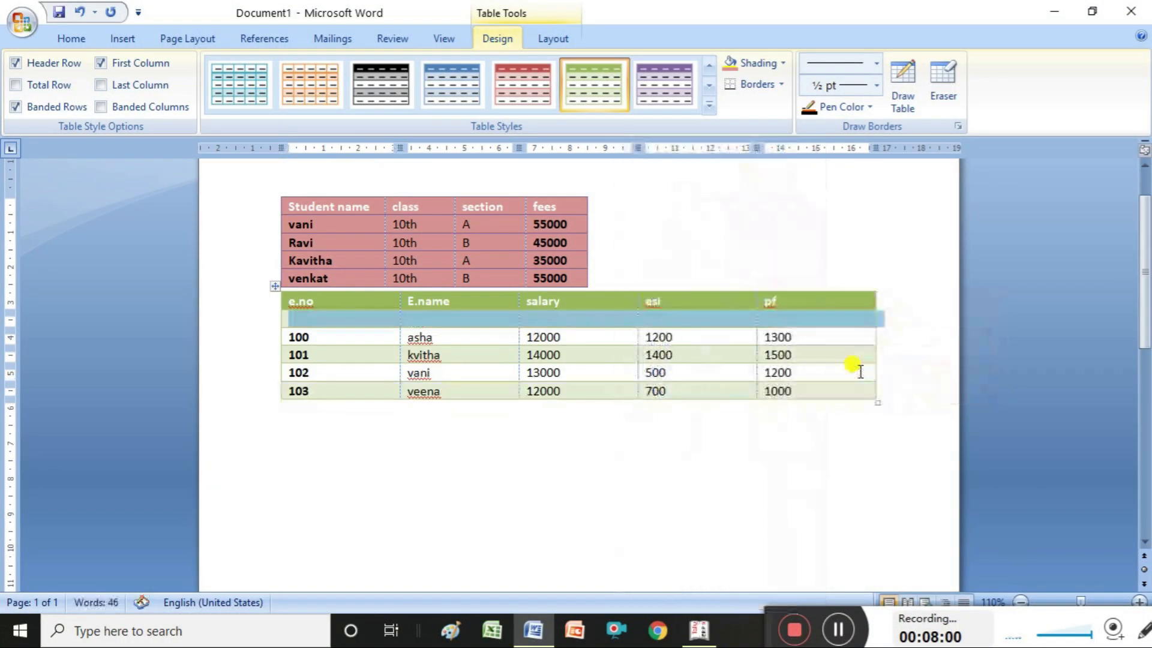
right_click(370, 320)
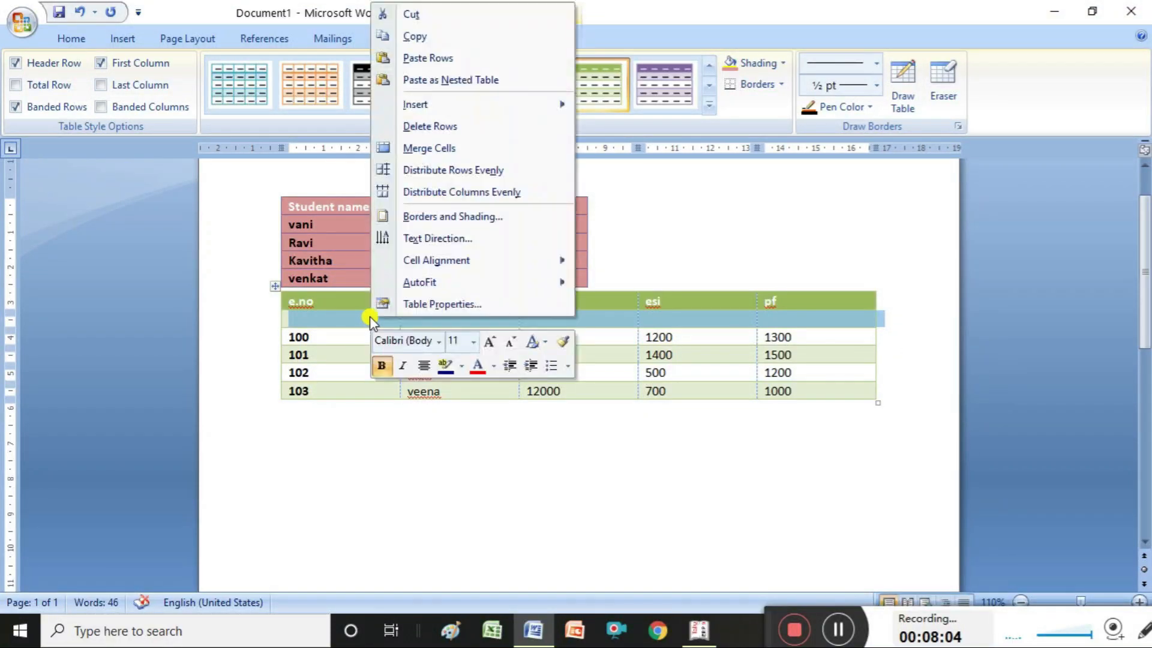
left_click(471, 125)
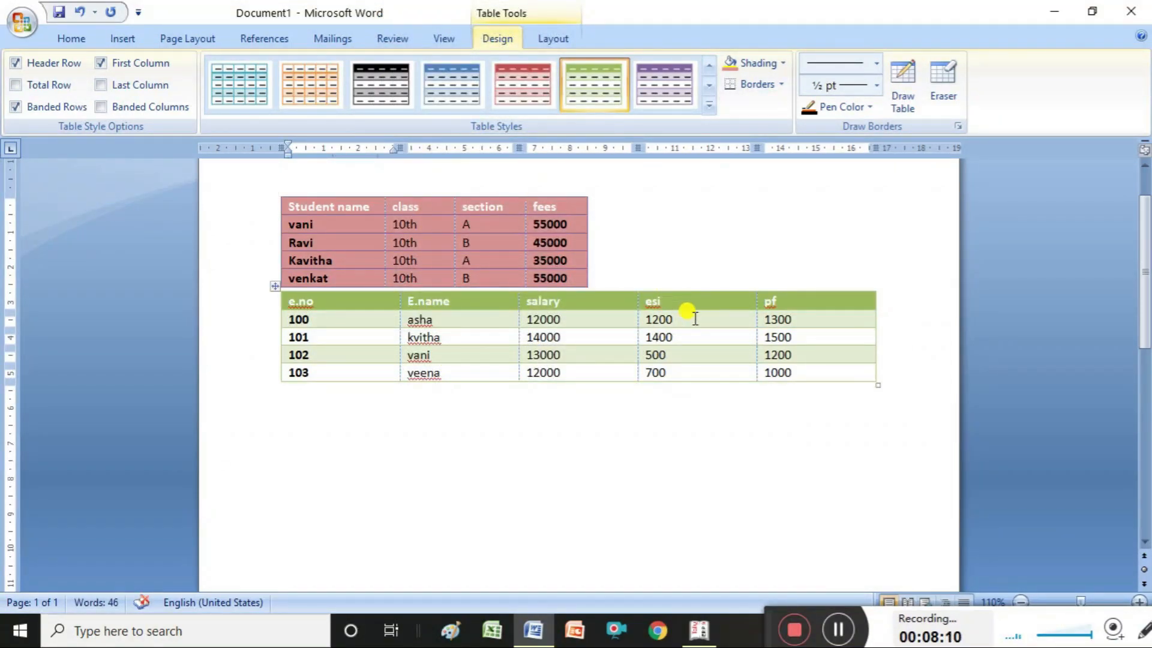
- Insert two blank rows at the end of the employee table, below the row for e.no 103
left_click(300, 396)
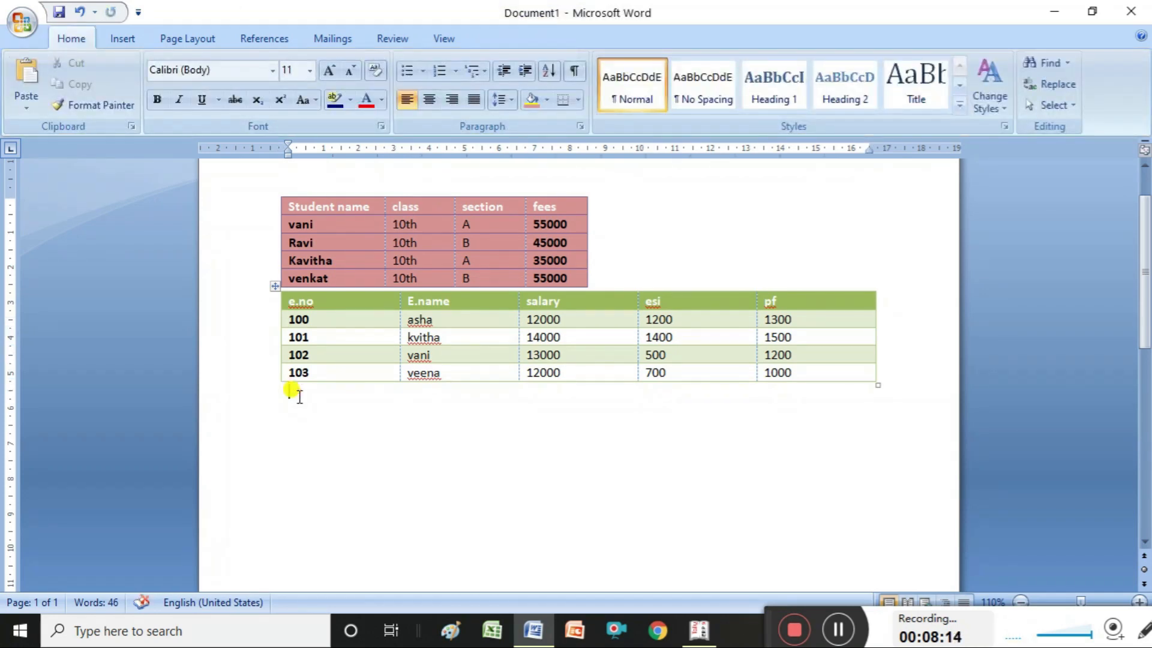
right_click(291, 385)
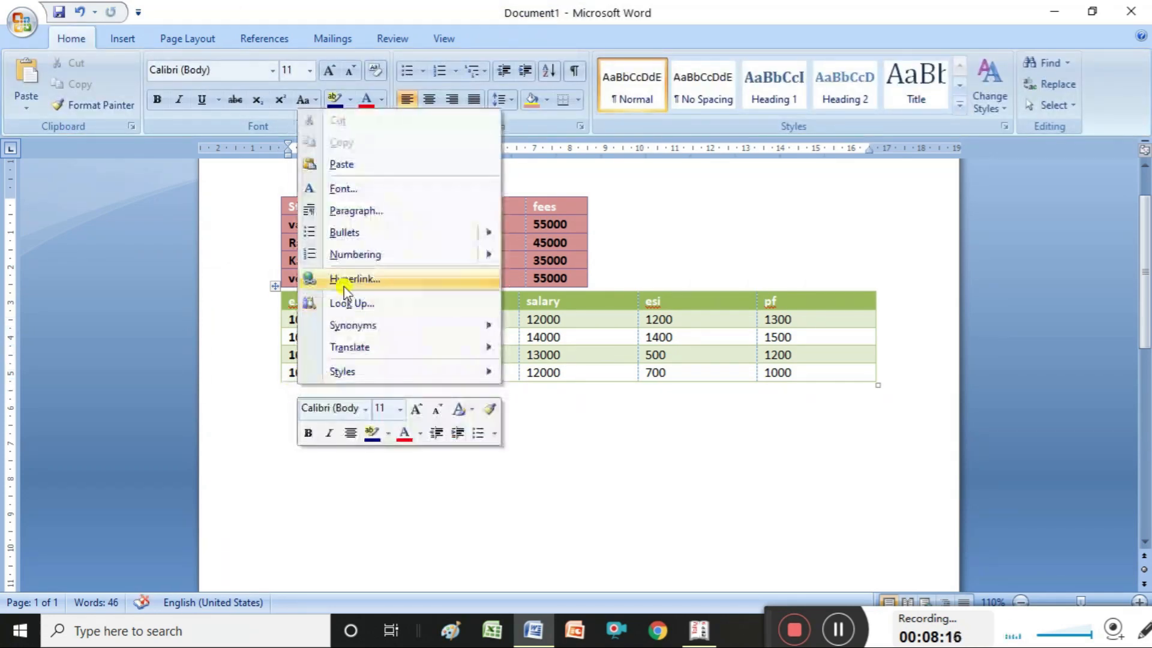
left_click(292, 367)
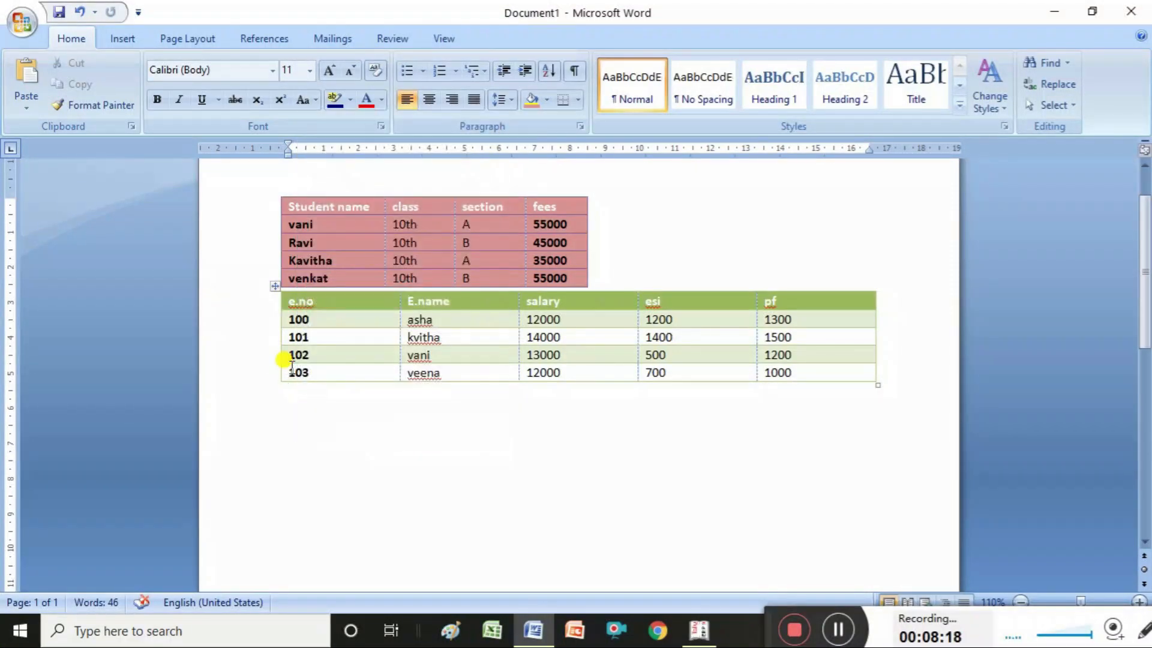
left_click(291, 367)
right_click(291, 366)
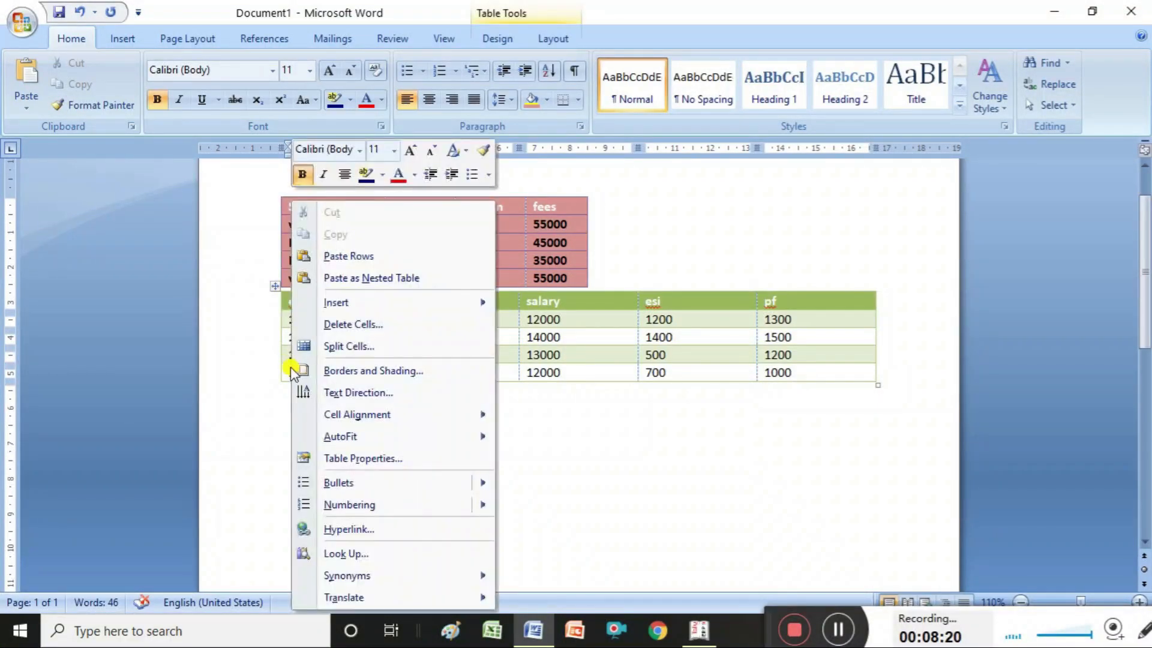
mouse_move(345, 305)
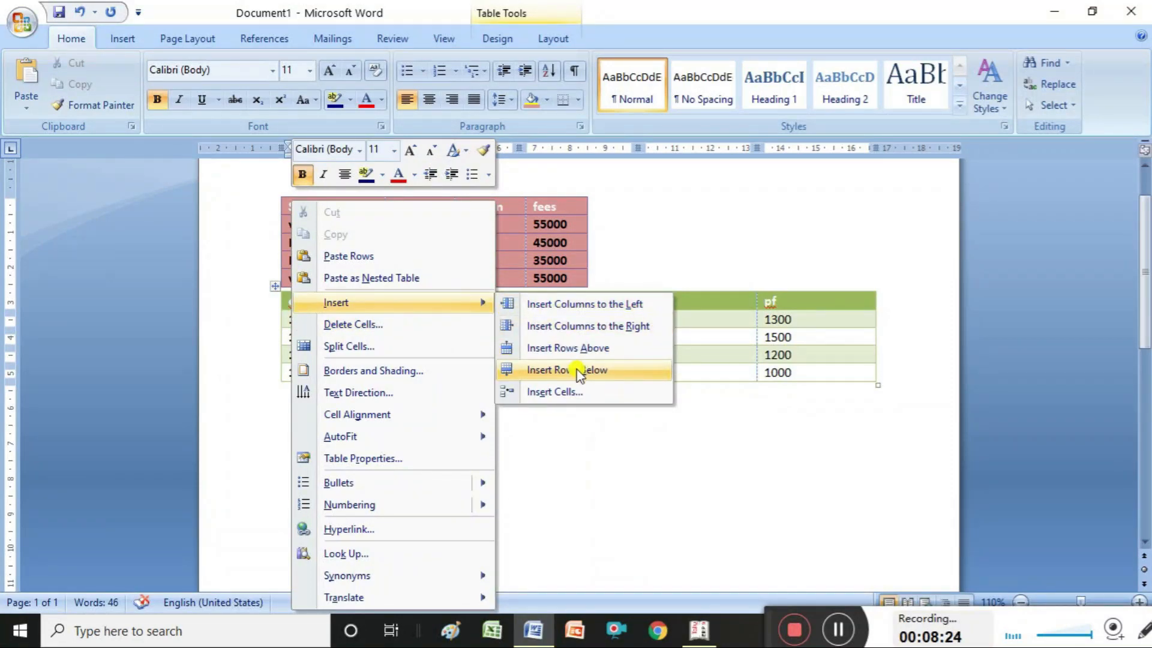
left_click(579, 372)
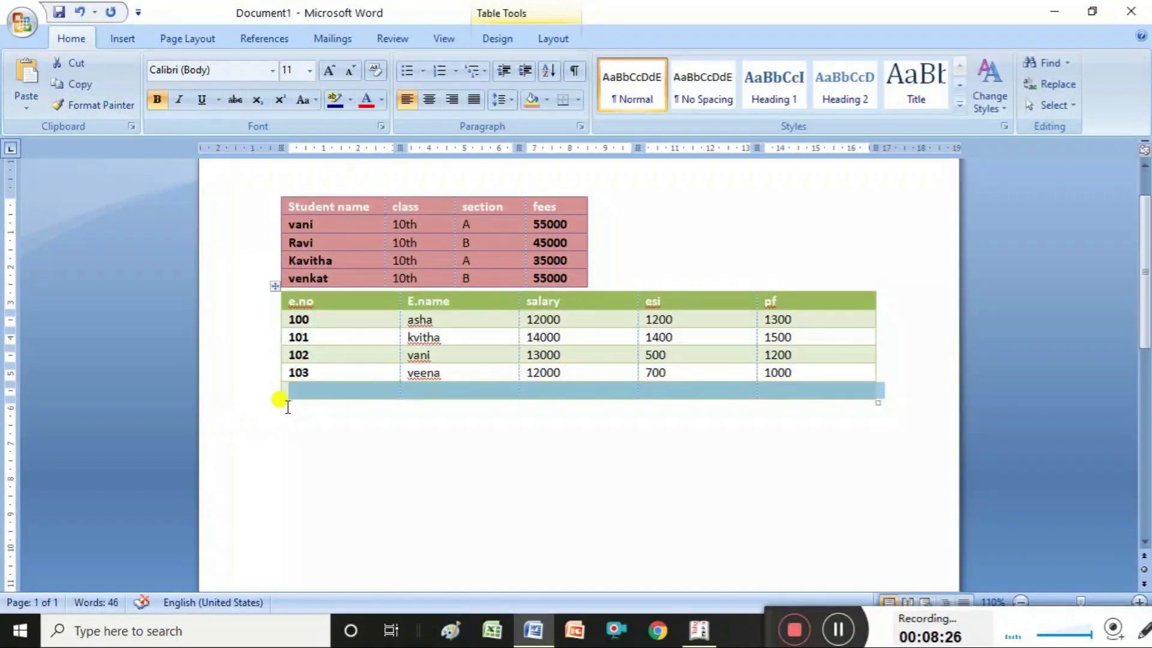
right_click(365, 393)
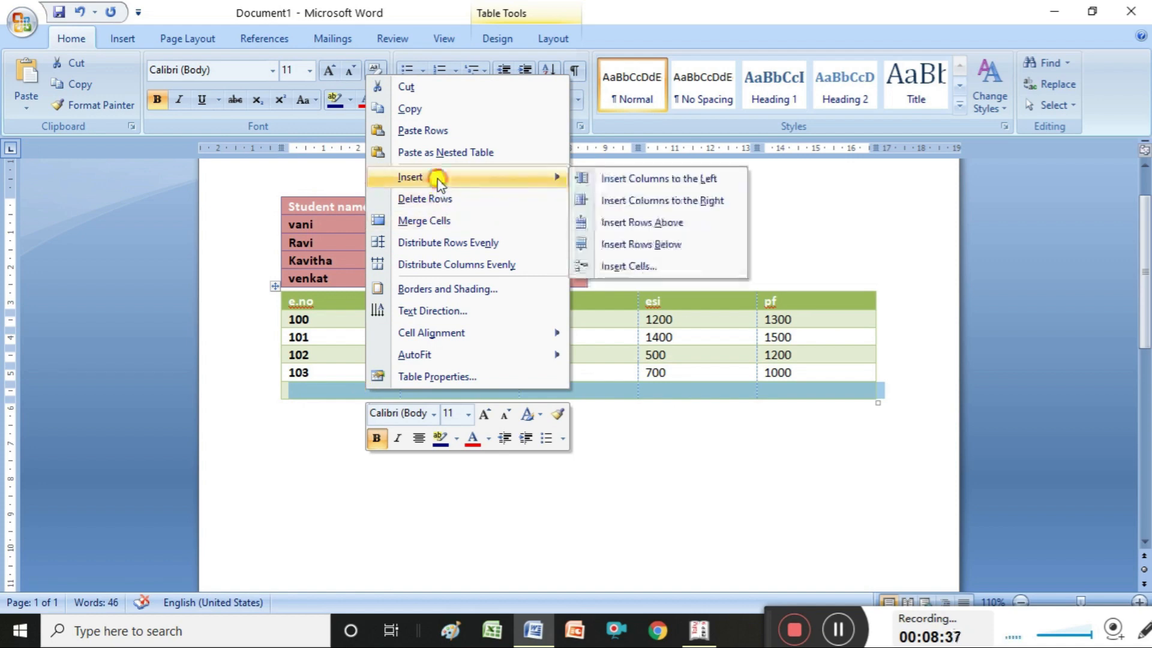
left_click(646, 244)
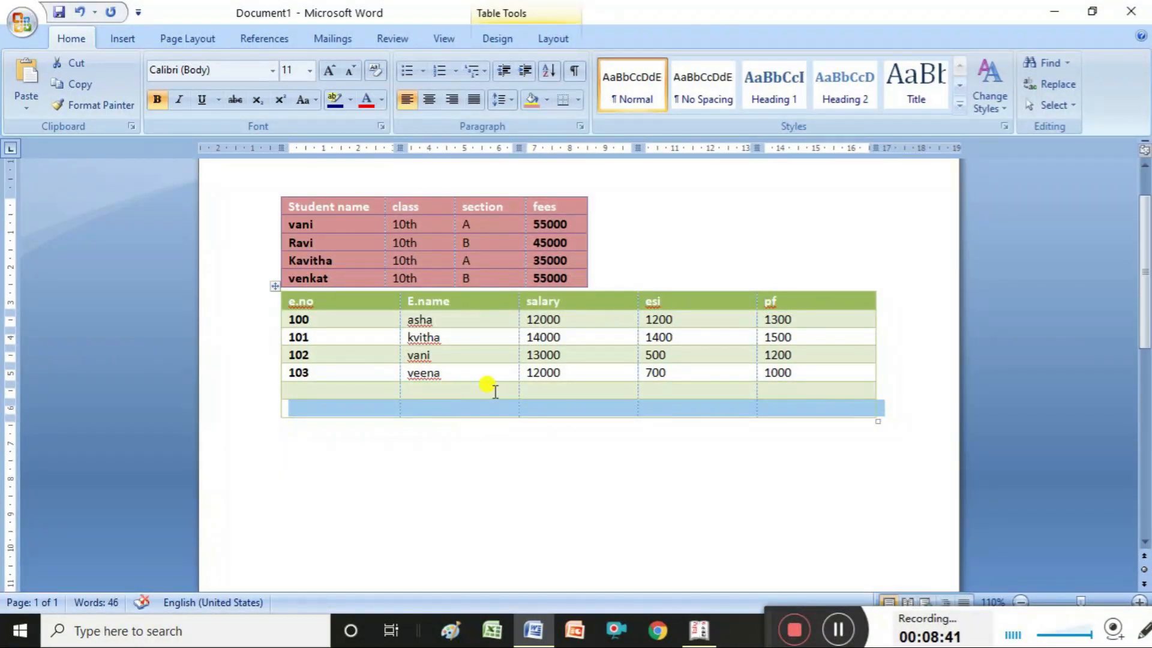
- Insert a blank column to the right of the pf column in the employee table
left_click(884, 304)
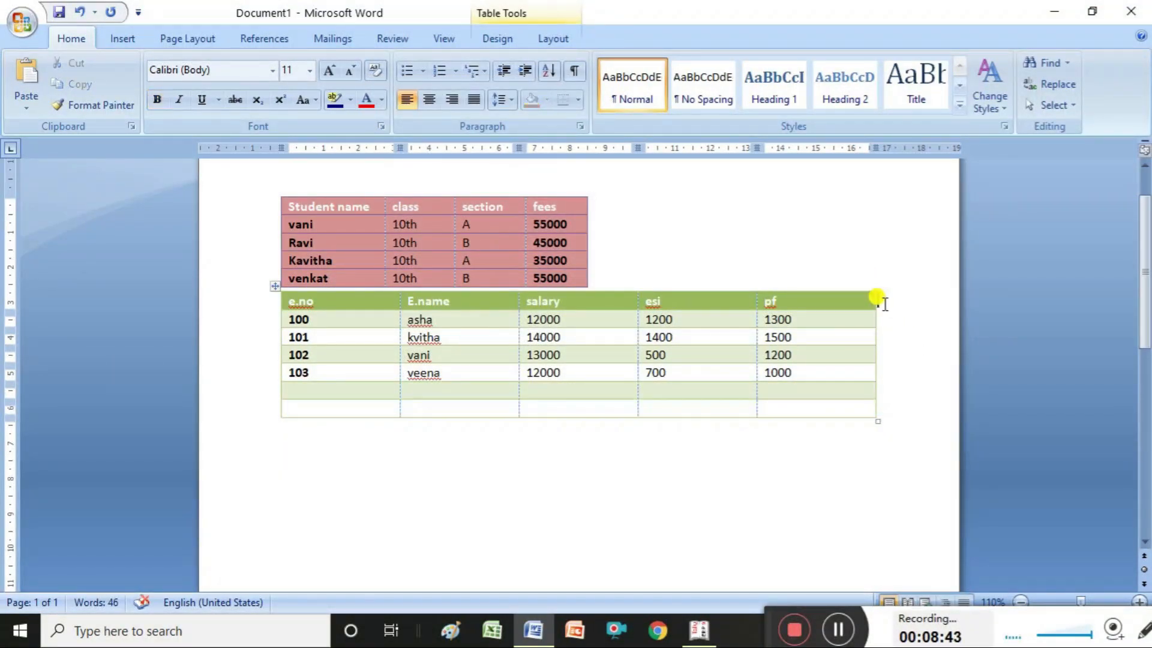
right_click(884, 304)
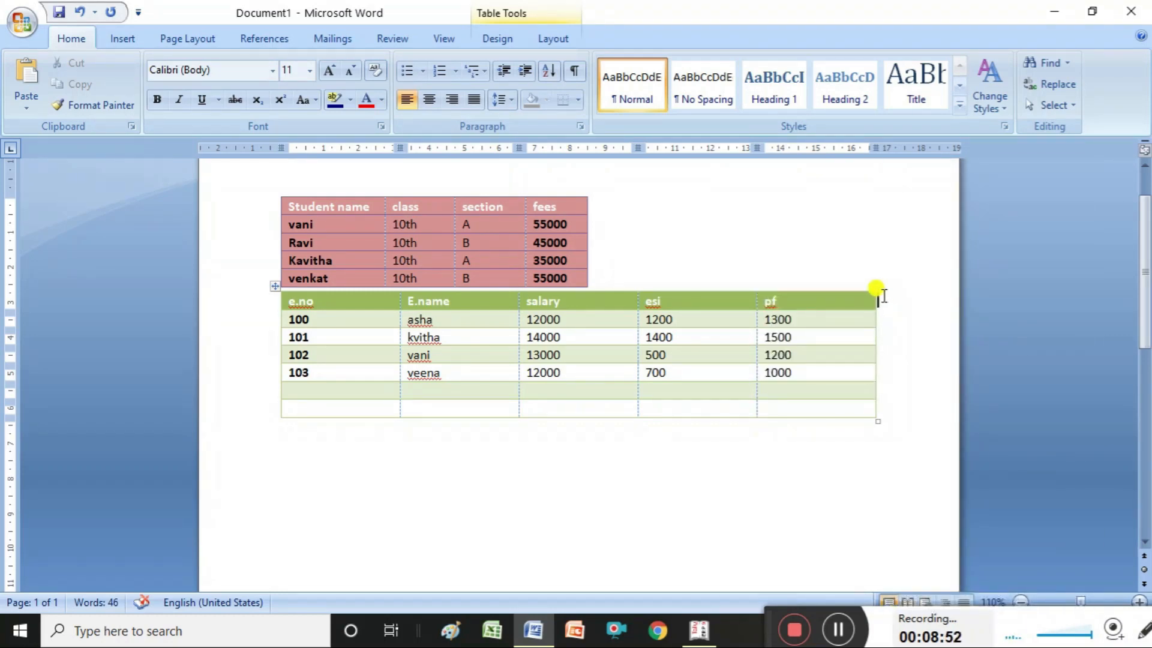
right_click(883, 295)
mouse_move(932, 301)
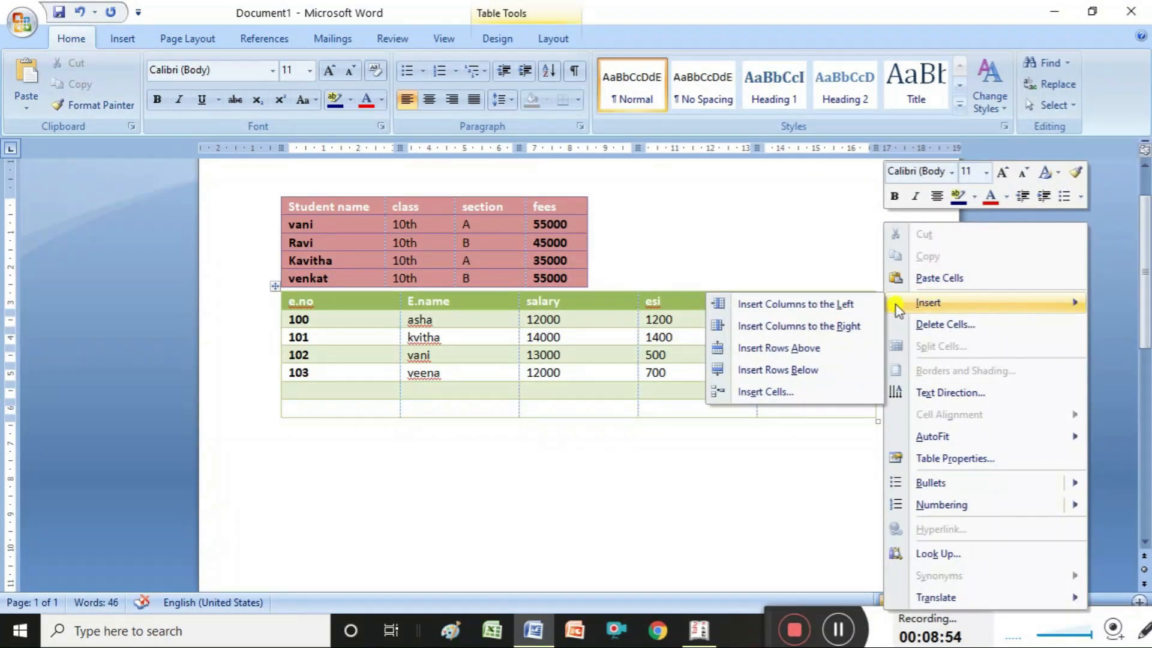
left_click(842, 327)
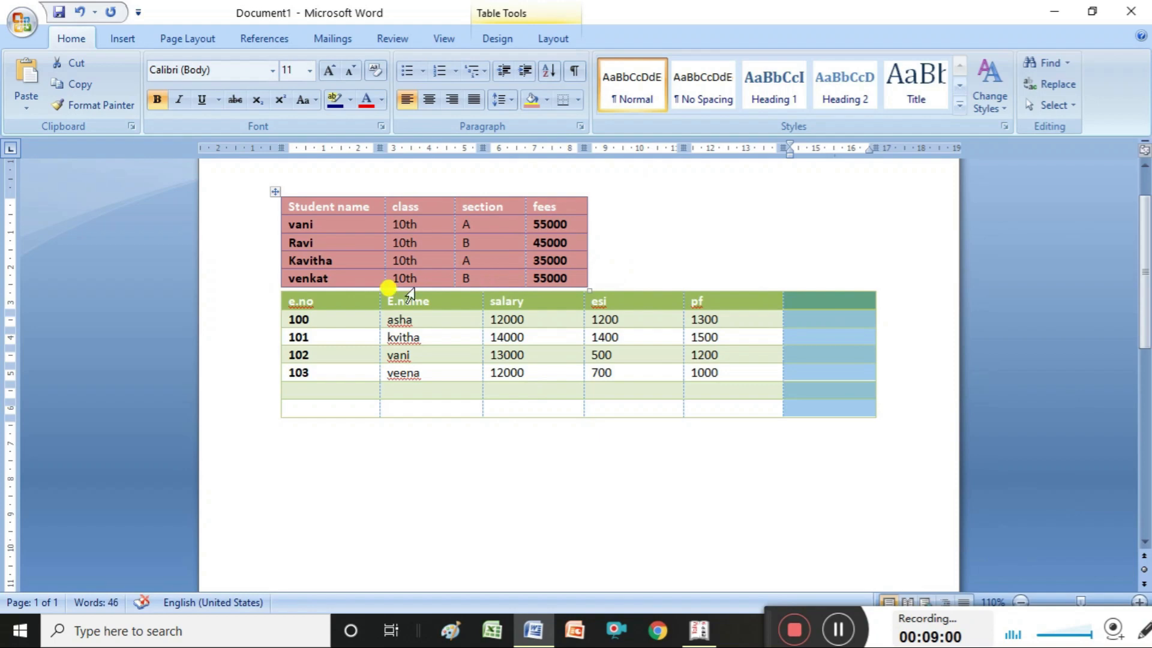
- Insert a blank row above the employee table's header row and delete it again
left_click(343, 293)
right_click(356, 300)
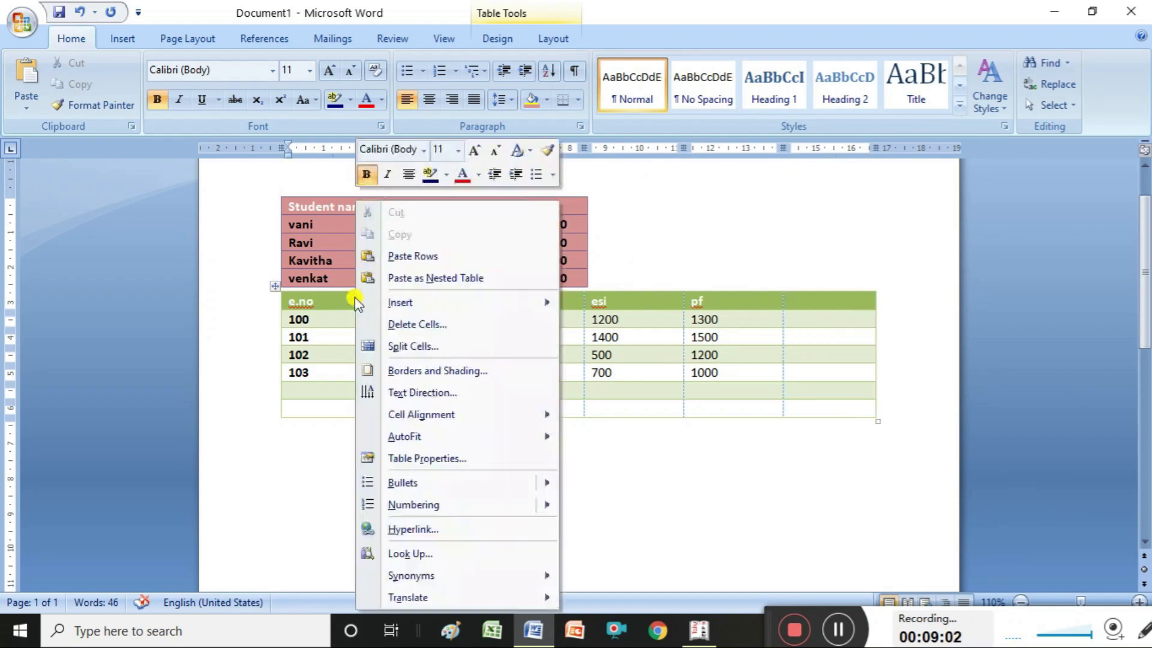
mouse_move(402, 303)
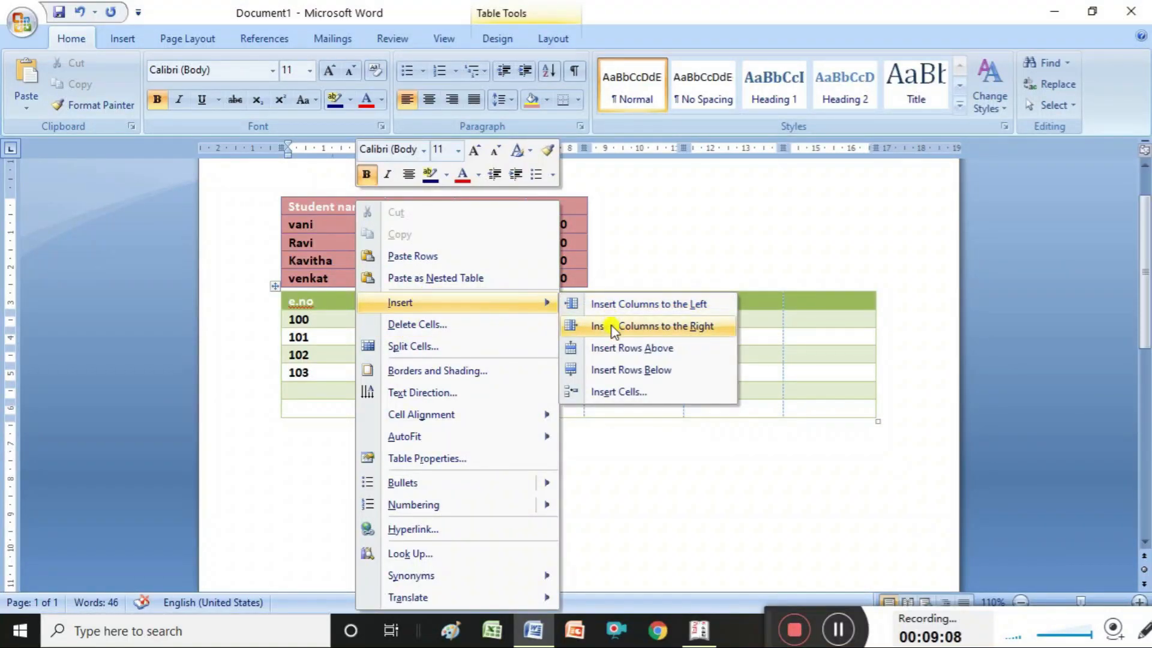
left_click(618, 350)
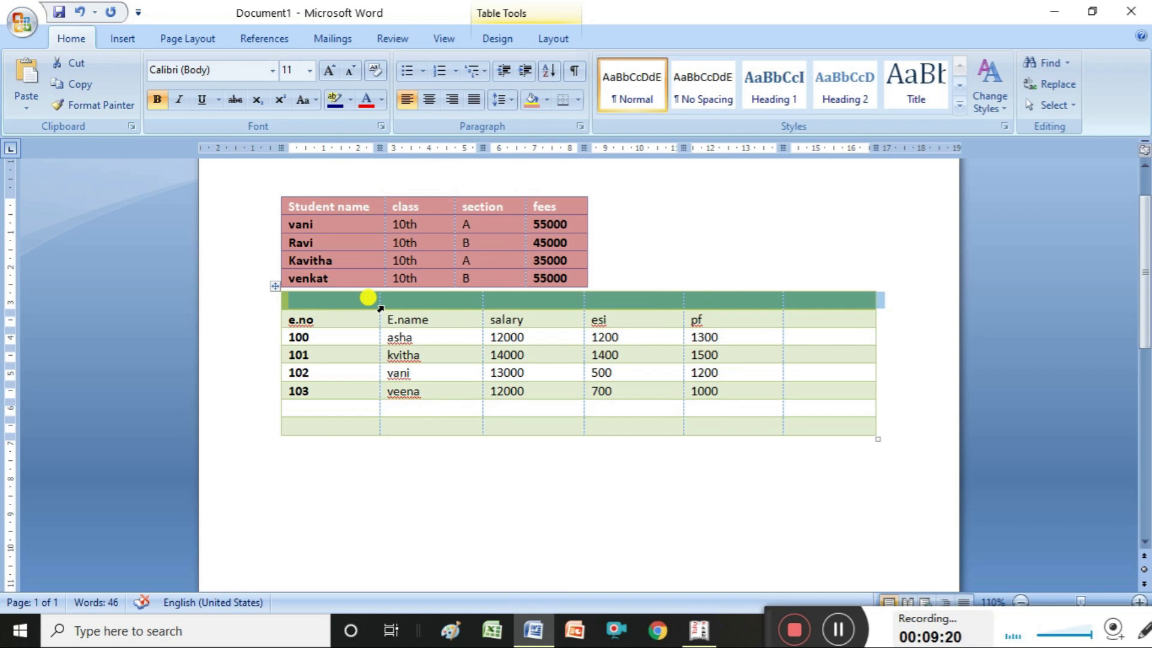
right_click(301, 297)
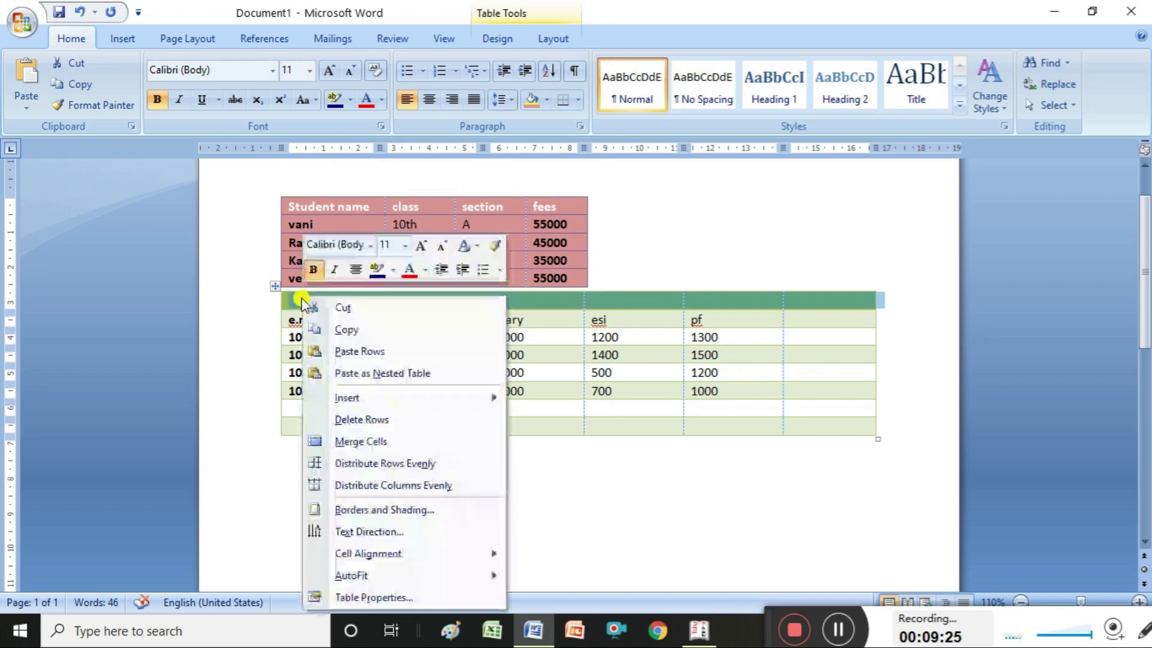
left_click(351, 422)
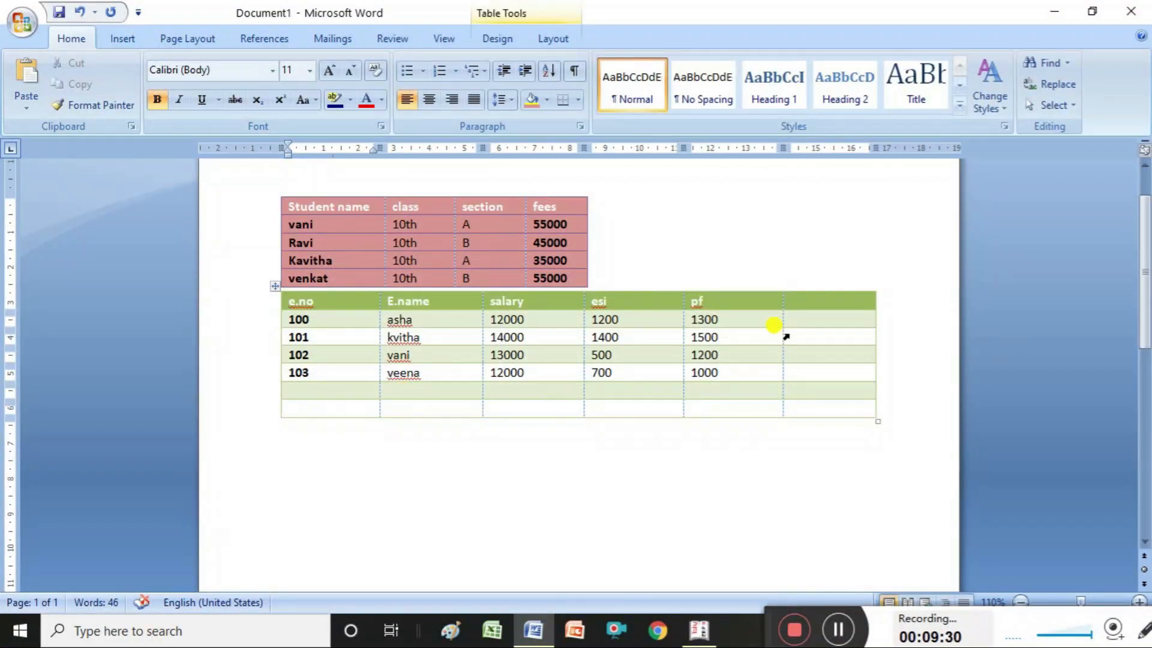
right_click(799, 301)
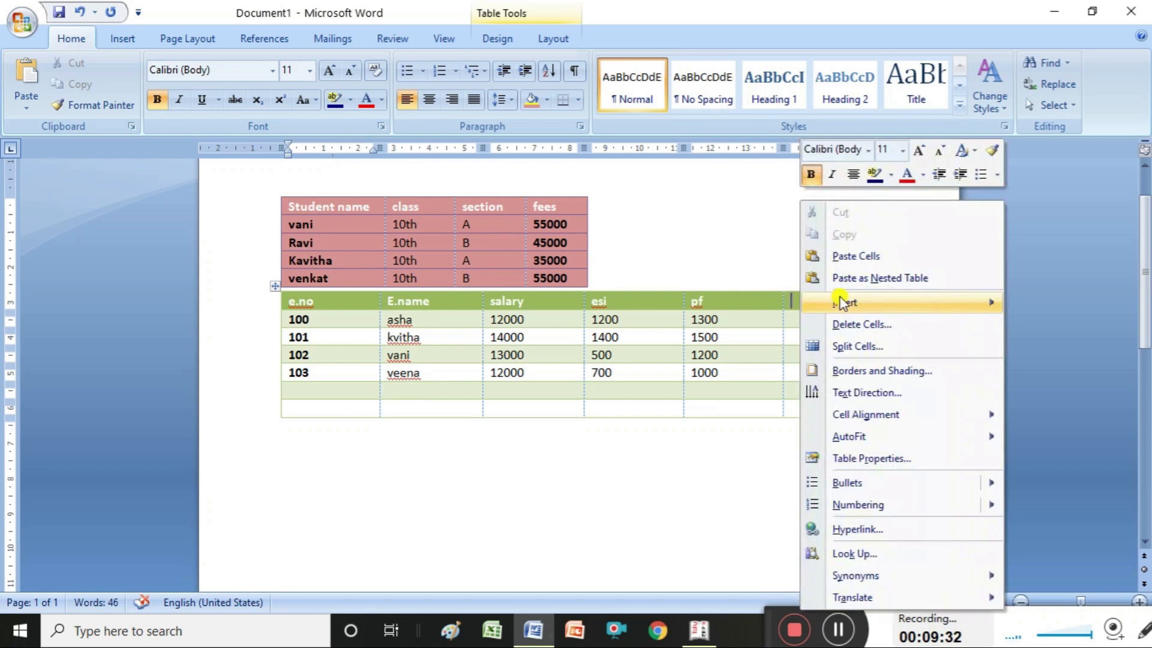
mouse_move(844, 302)
left_click(851, 324)
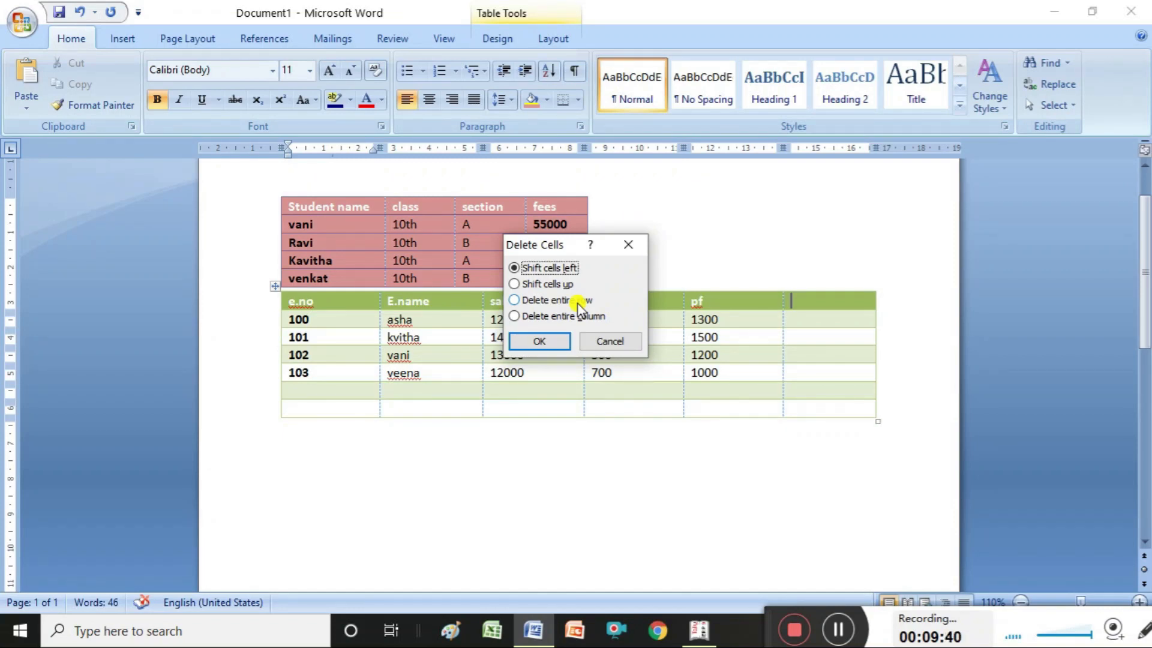
left_click(608, 341)
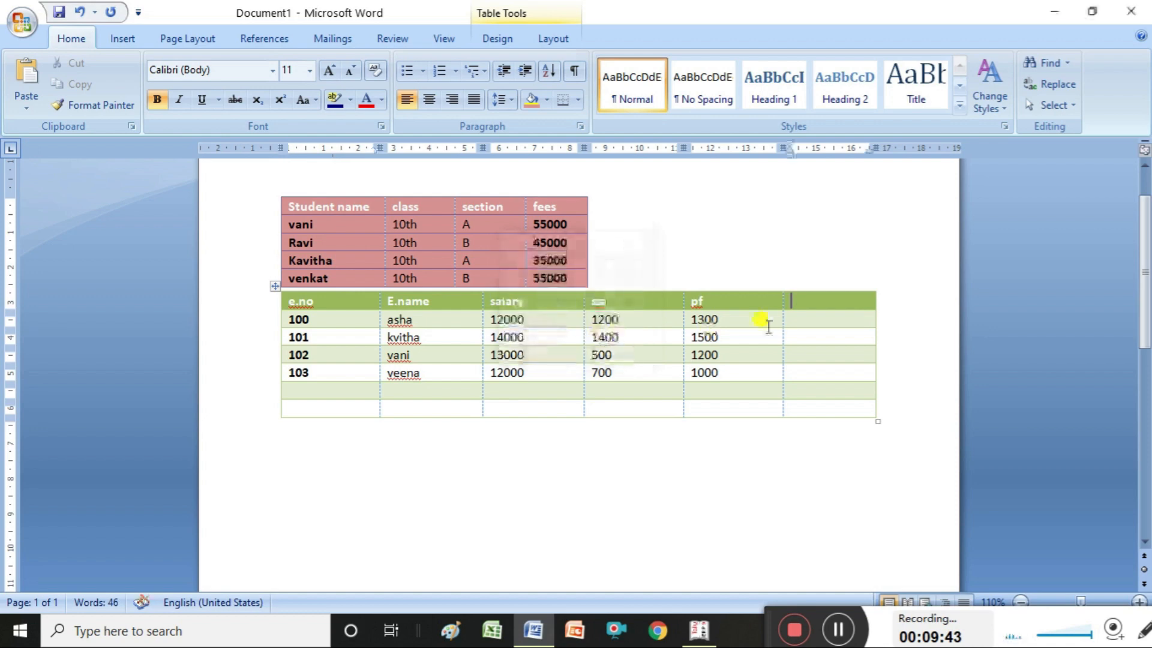
- Delete the entire blank column beside the pf column in the employee table
left_click(802, 281)
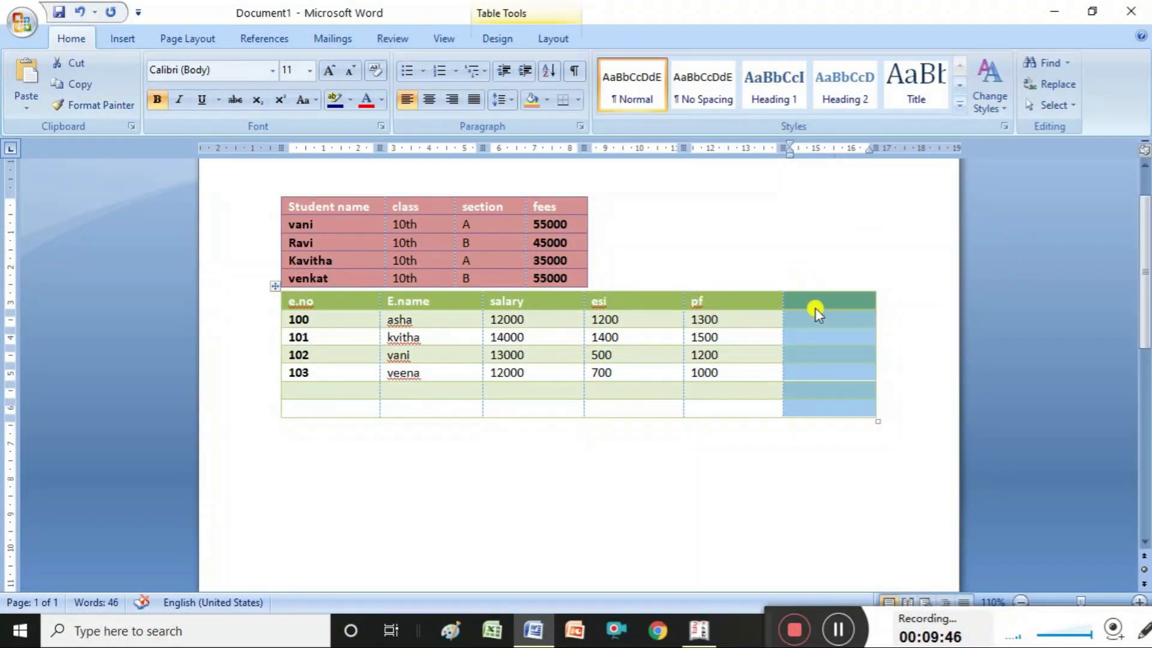
right_click(815, 308)
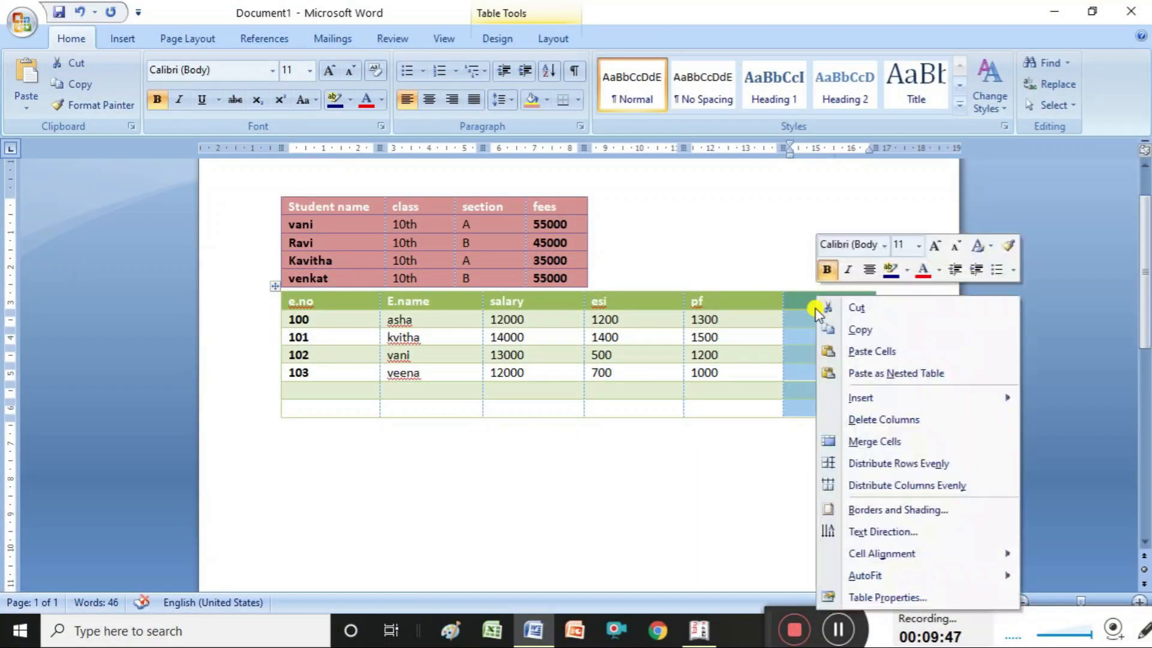
left_click(887, 419)
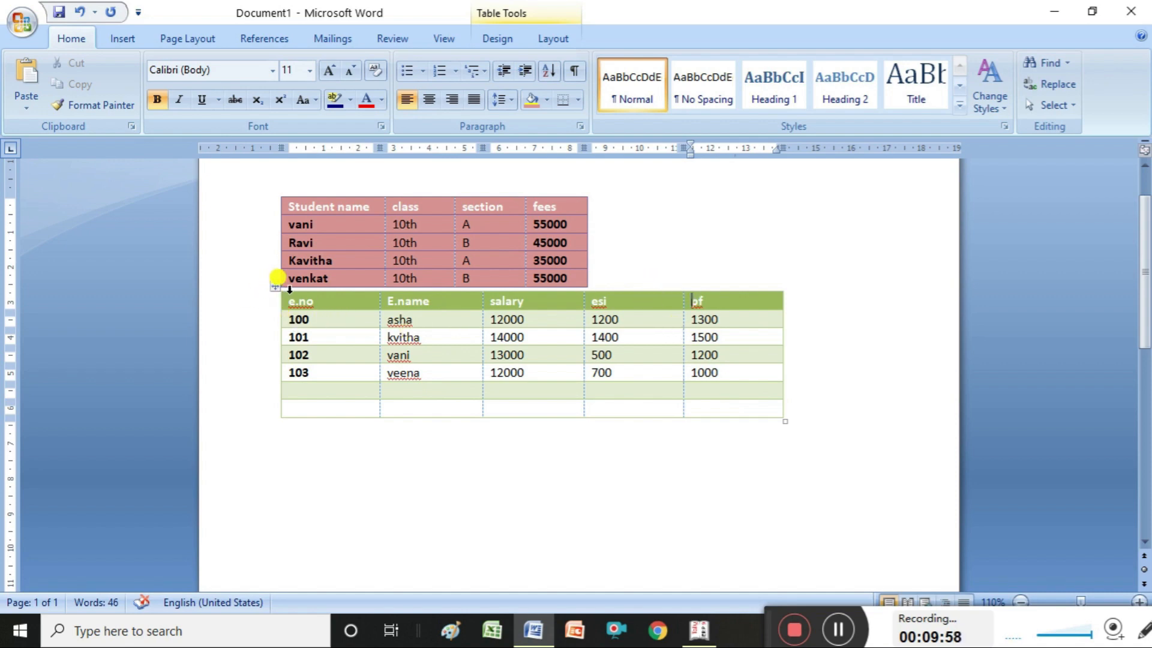
- Select everything in the document and delete it, removing both the student and employee tables
key("Down")
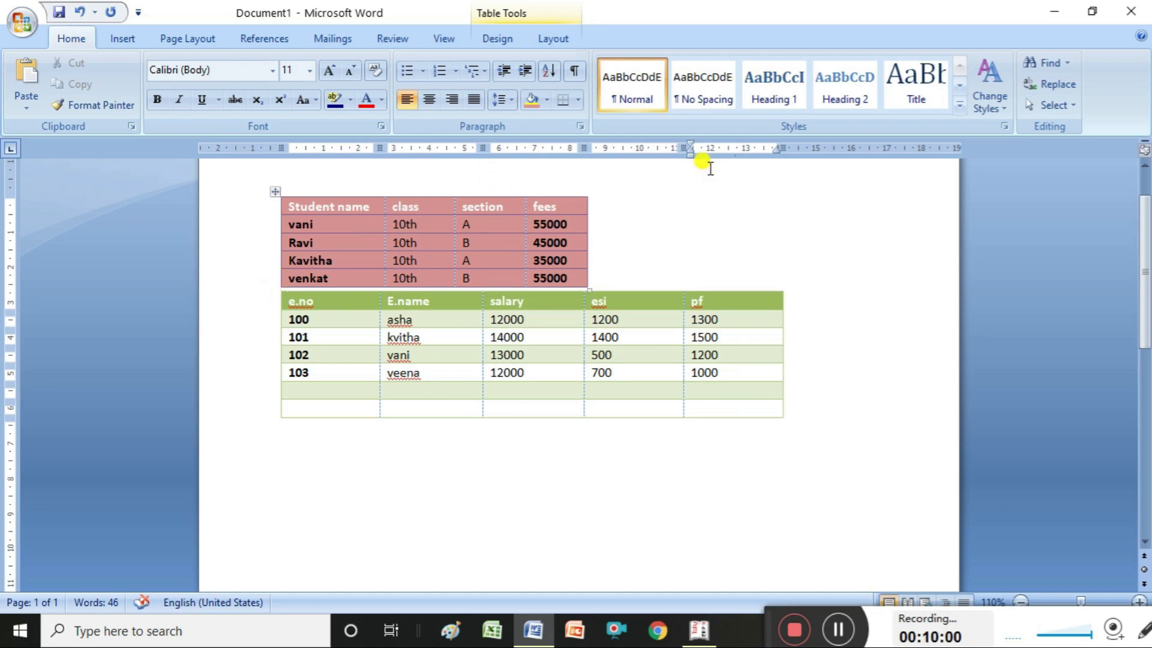
left_click(1076, 112)
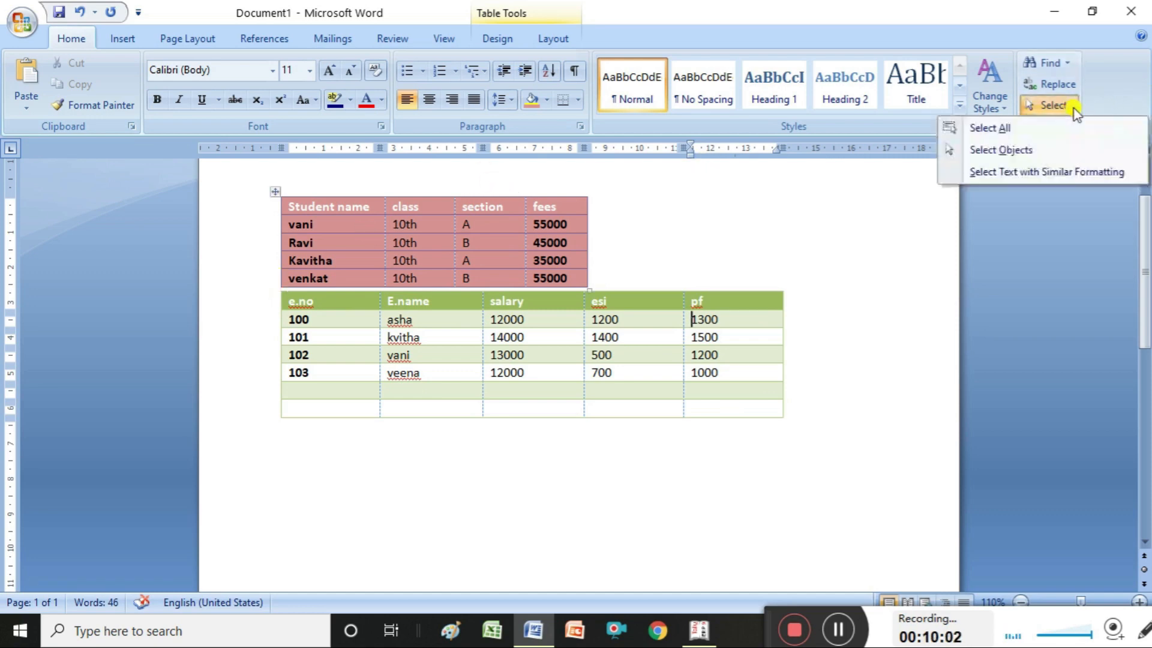
left_click(1050, 131)
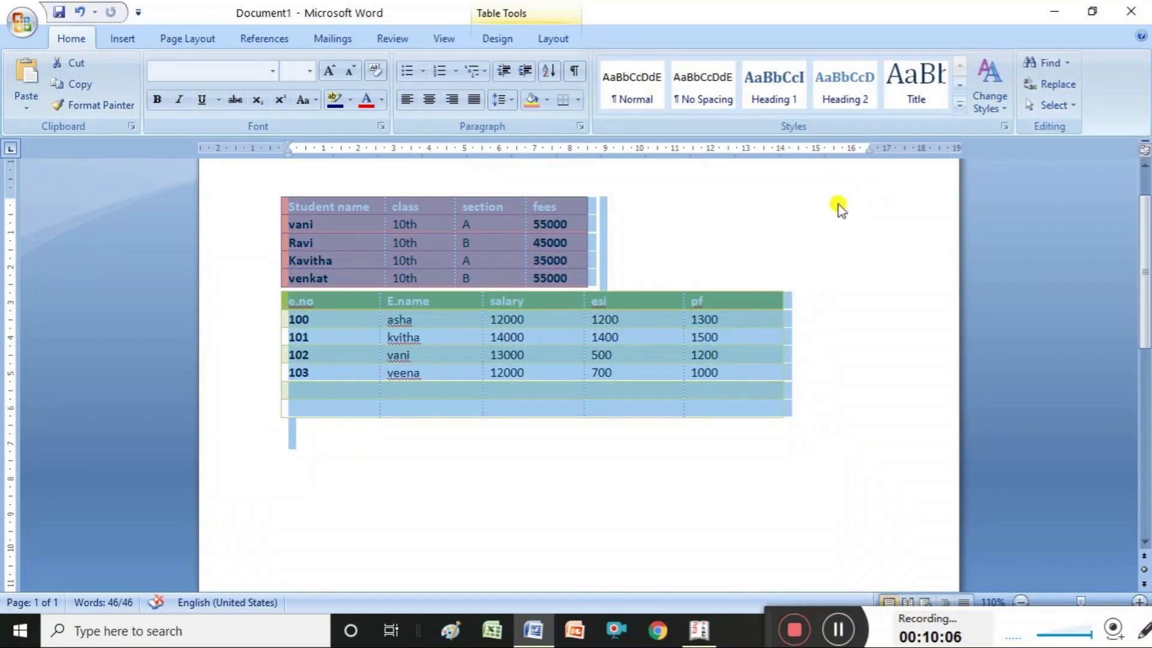
key("Delete")
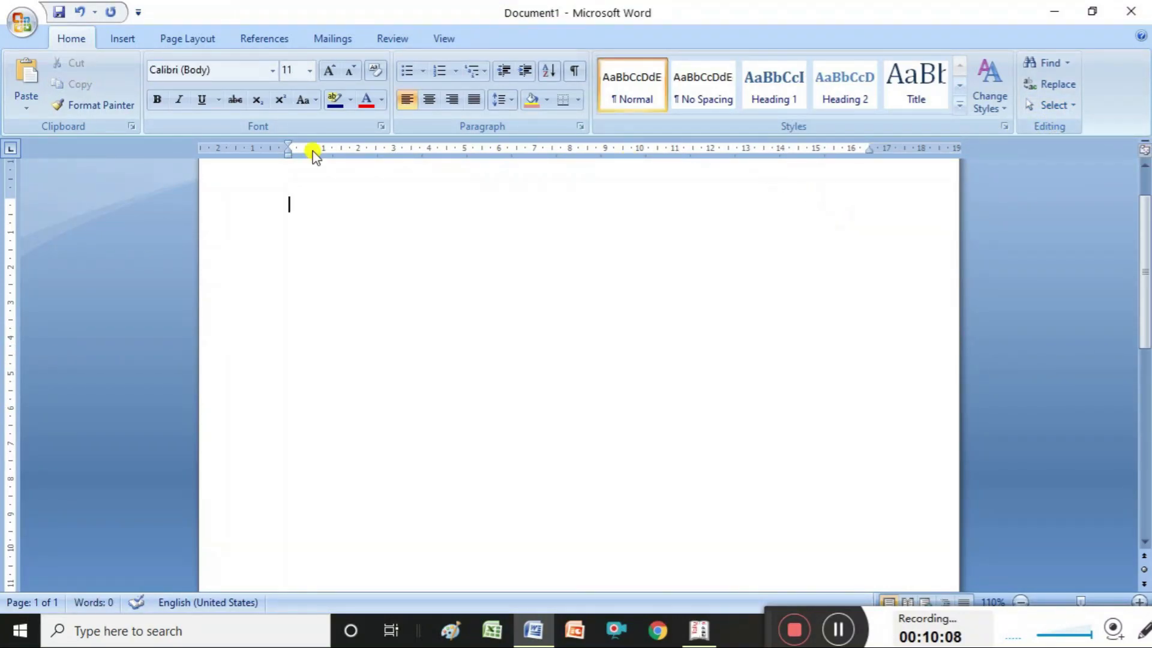
- Begin inserting a new table by specifying its dimensions, with the number of columns set to 6
left_click(126, 39)
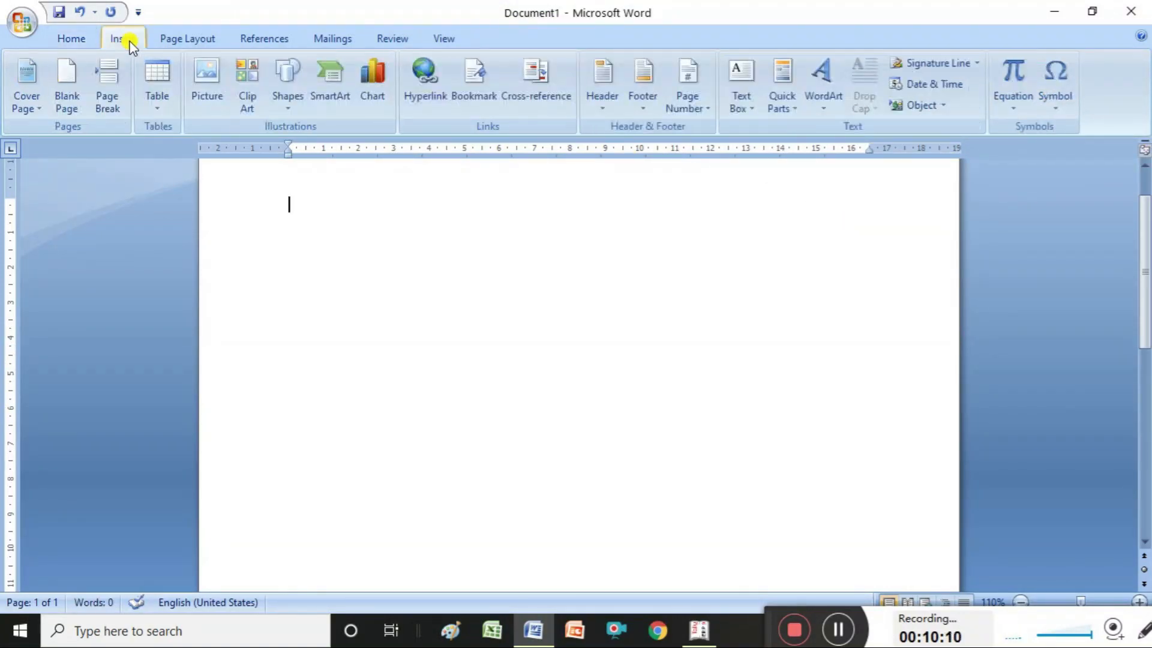
left_click(161, 107)
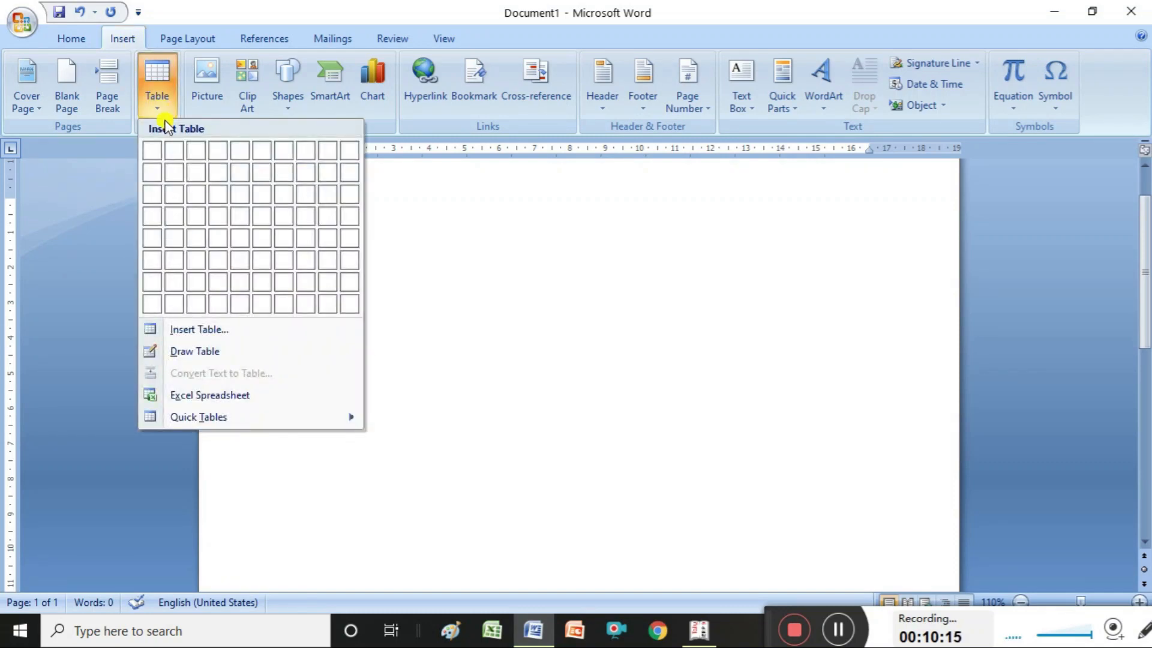
left_click(195, 330)
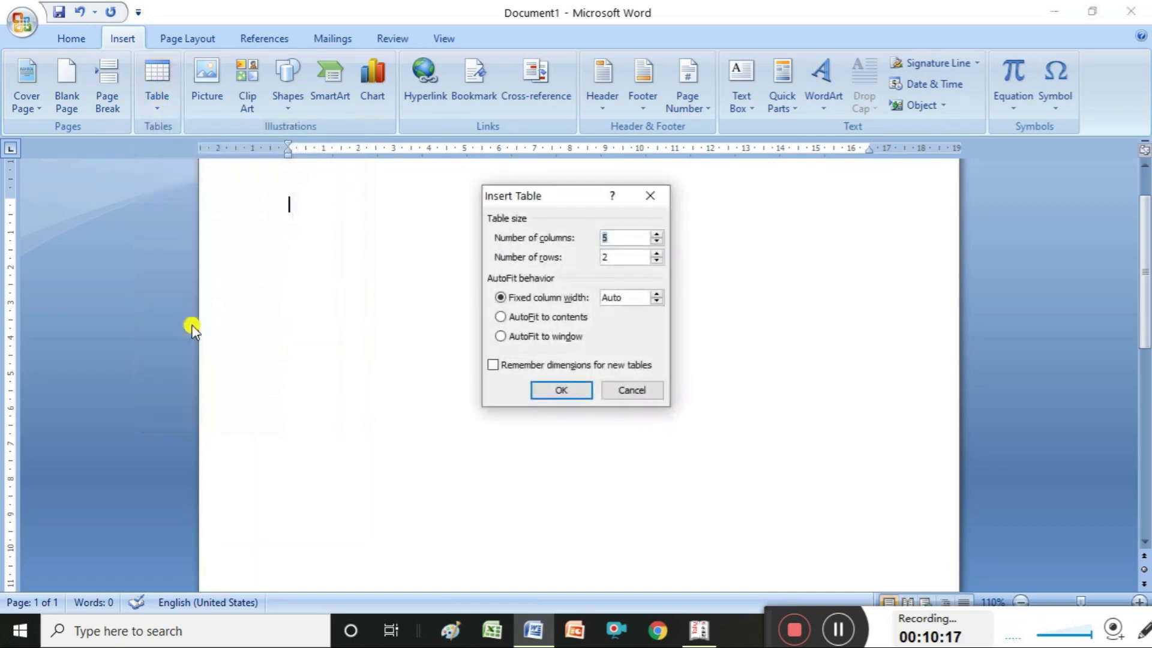
left_click(657, 234)
left_click(657, 234)
left_click(658, 235)
left_click(658, 242)
left_click(658, 242)
left_click(657, 242)
left_click(658, 242)
left_click(657, 242)
left_click(656, 235)
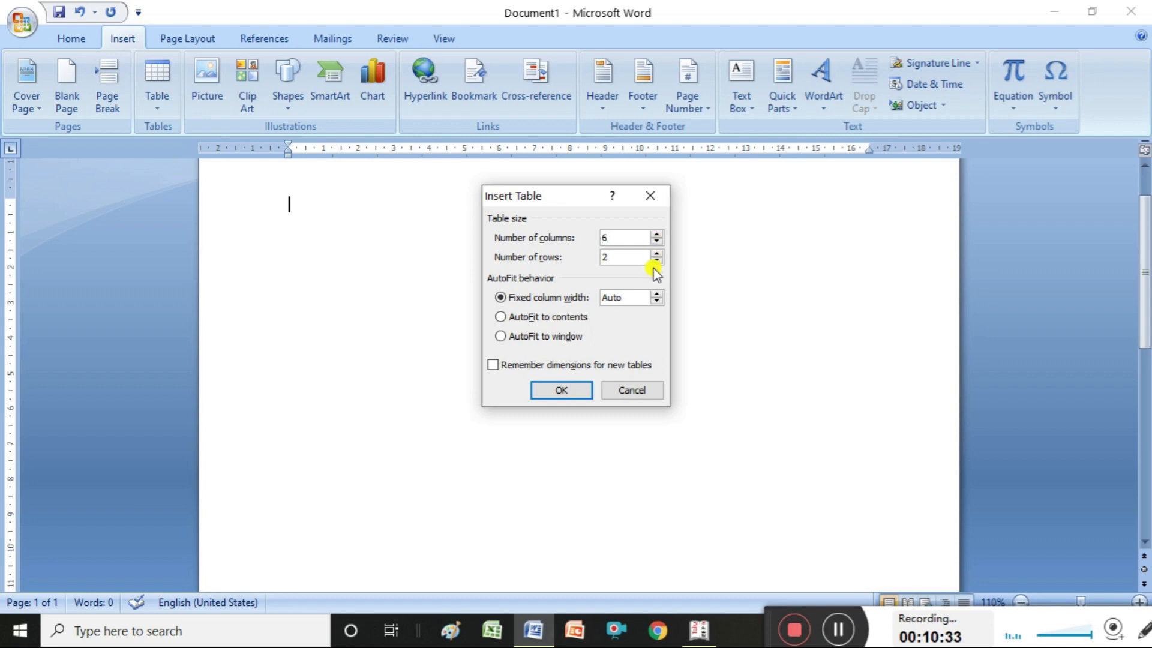
- Set the number of rows to 6 and create the table
left_click(657, 254)
left_click(657, 254)
left_click(658, 254)
left_click(570, 390)
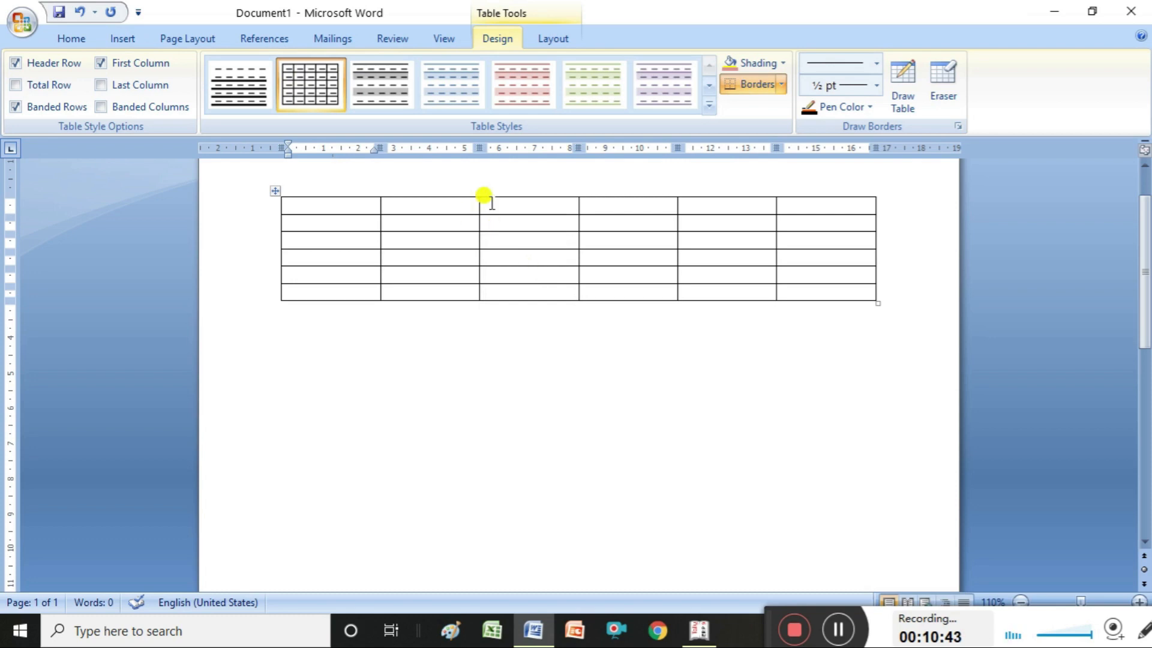
- Apply the table style with light red banded rows and shade the table's first cell yellow
left_click(536, 86)
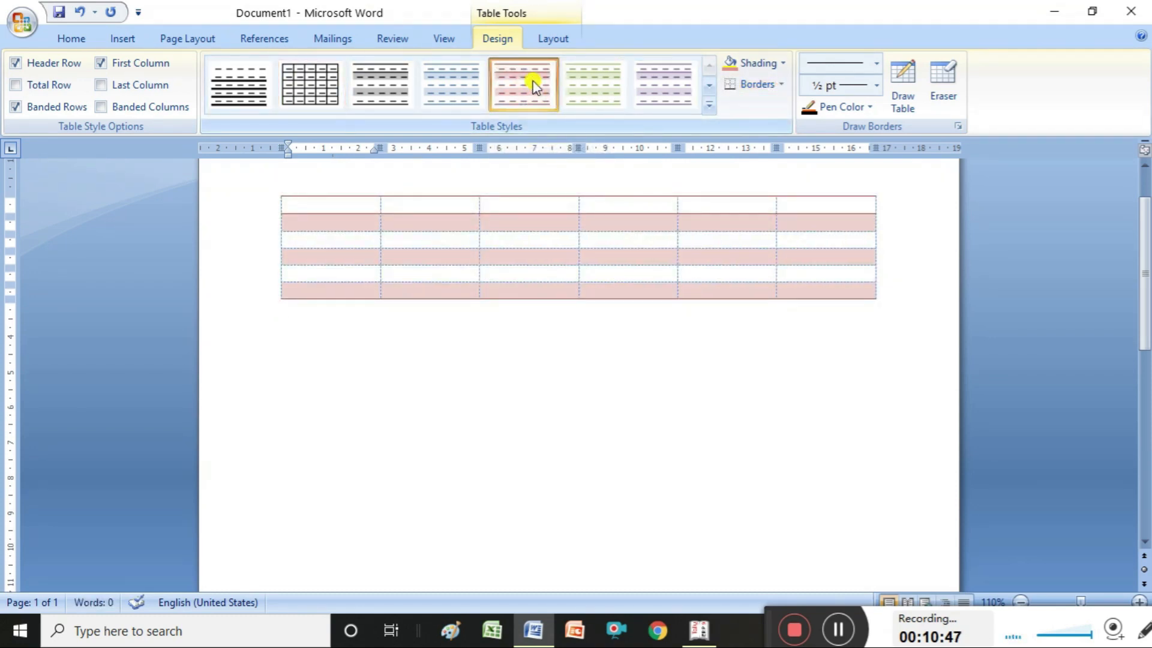
left_click(784, 66)
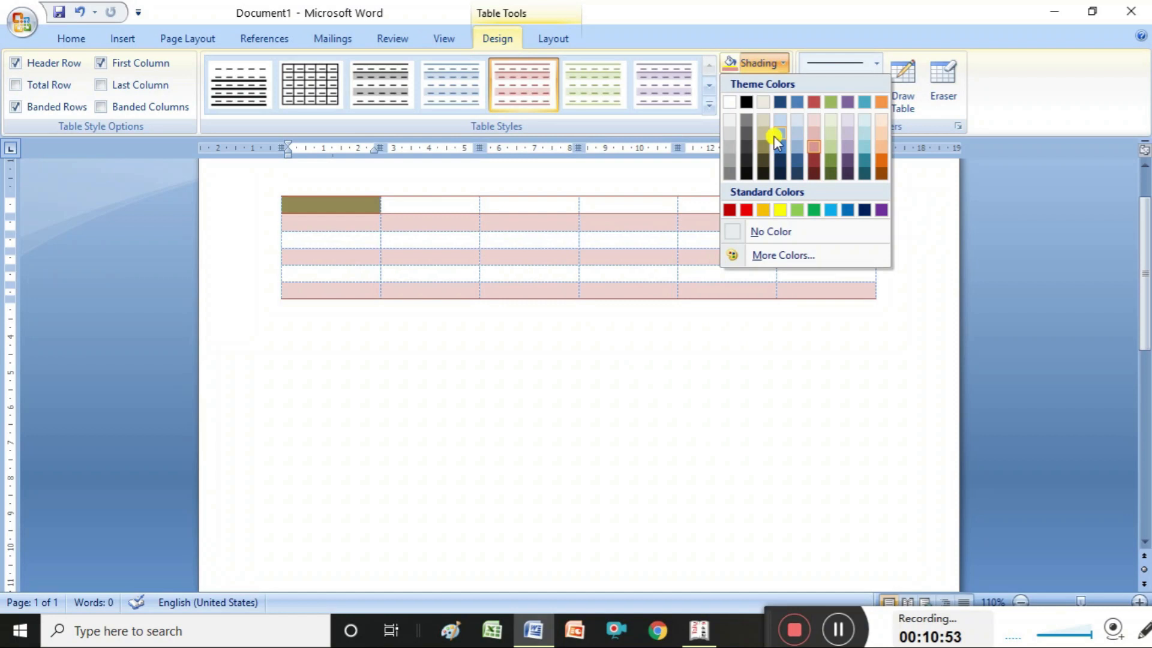
left_click(785, 209)
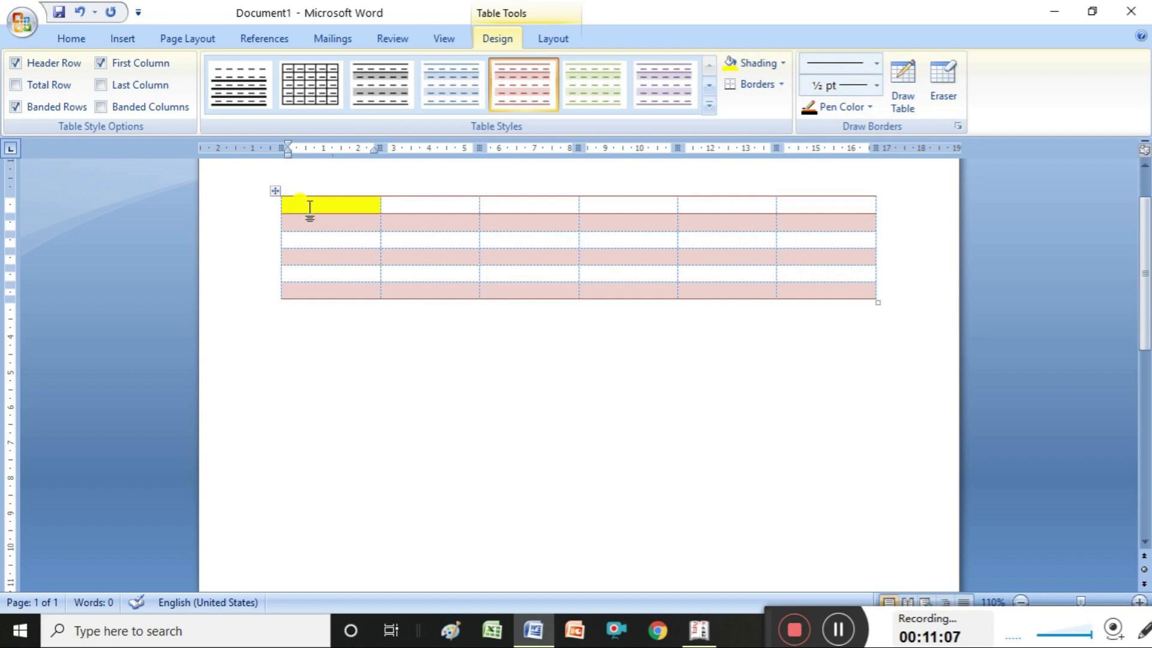
- Fill the first five header cells with Iteam name, Total iteams, soled, rate and Total amount, with soled centred in its cell
type("i")
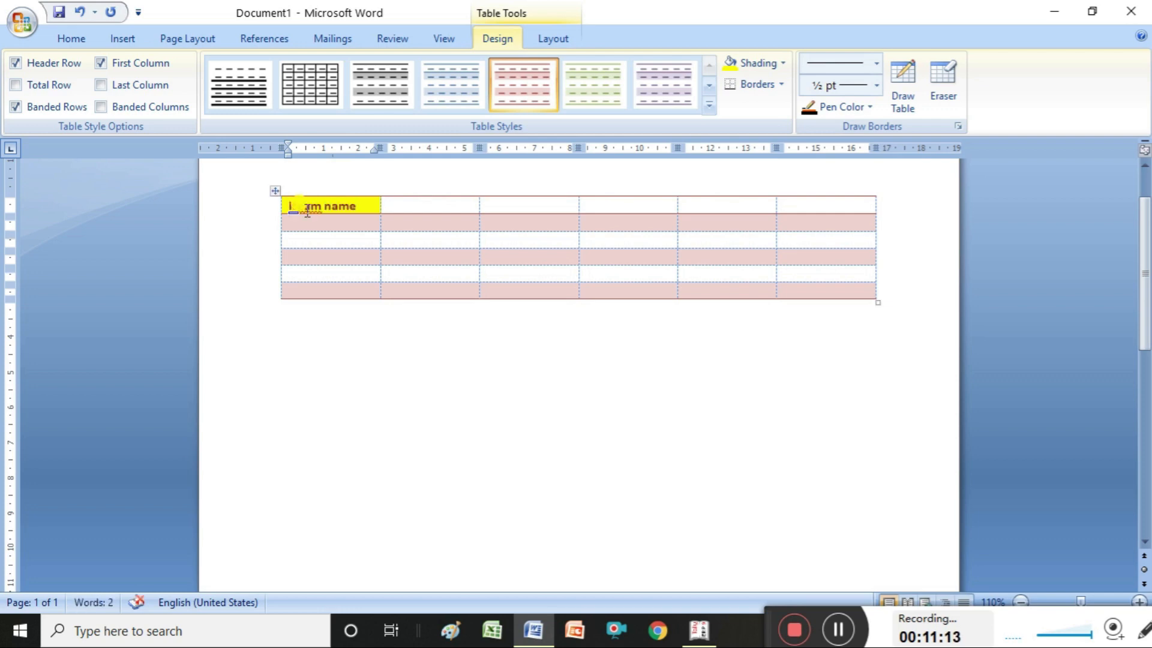
left_click(403, 207)
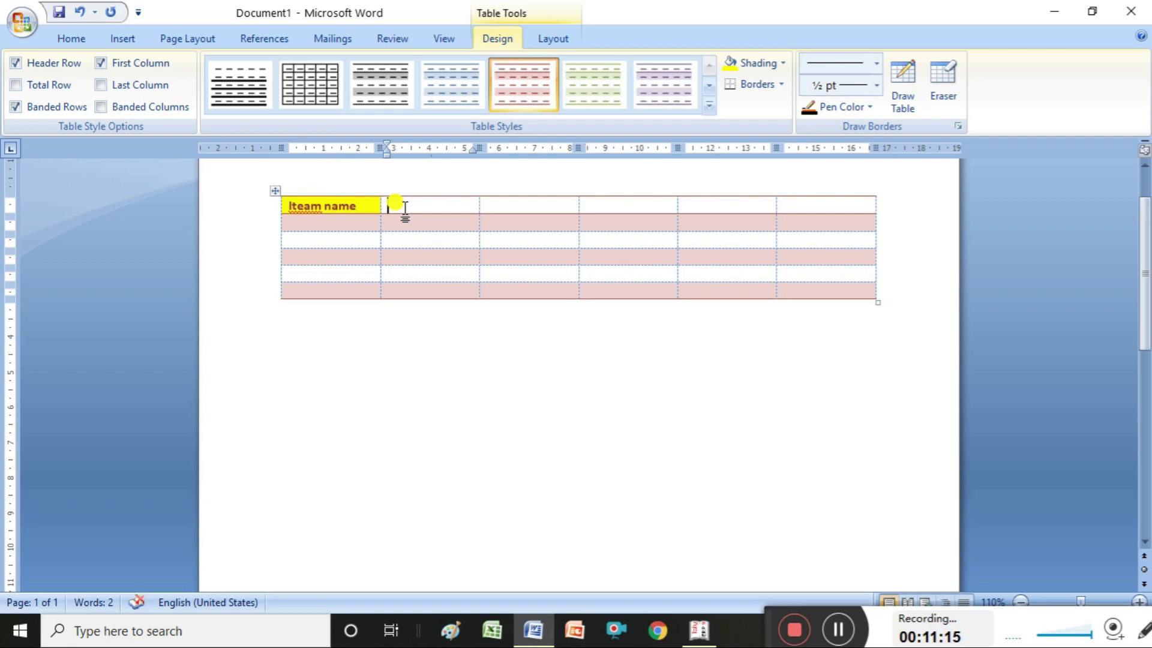
type("total")
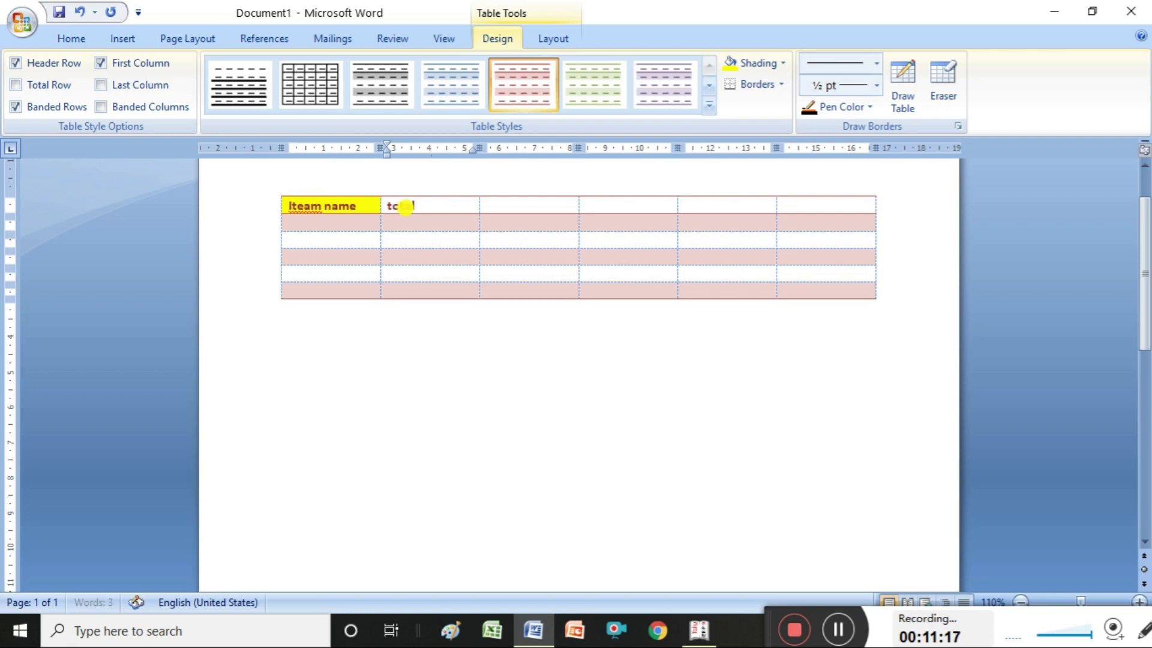
type(" iteams")
left_click(505, 205)
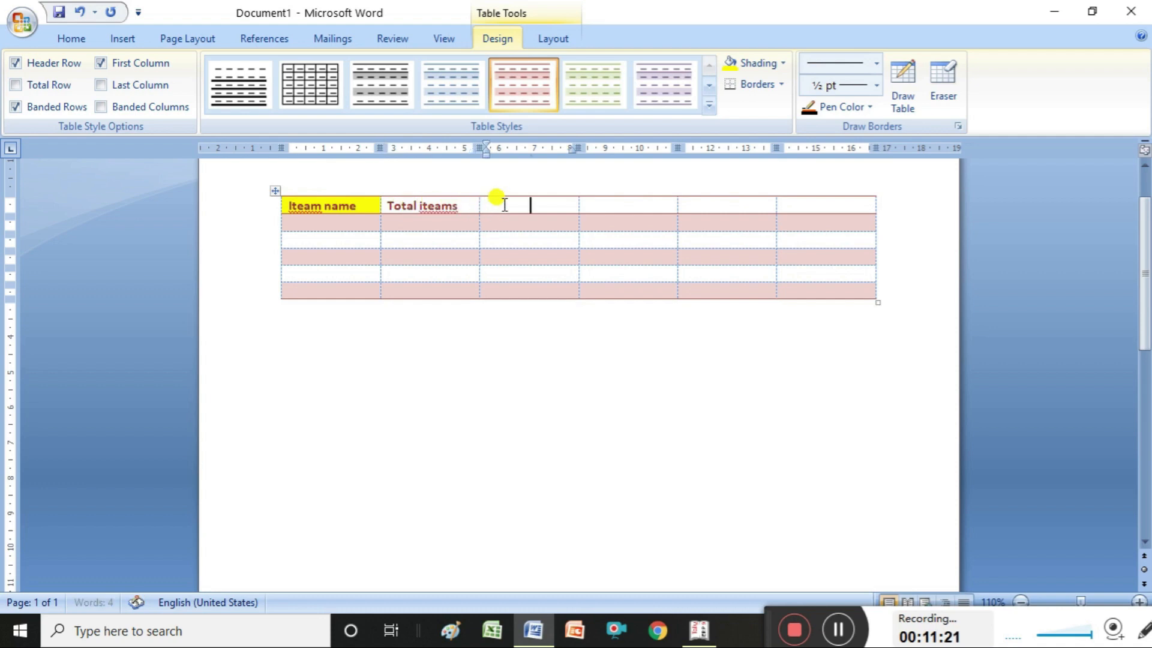
type("soled")
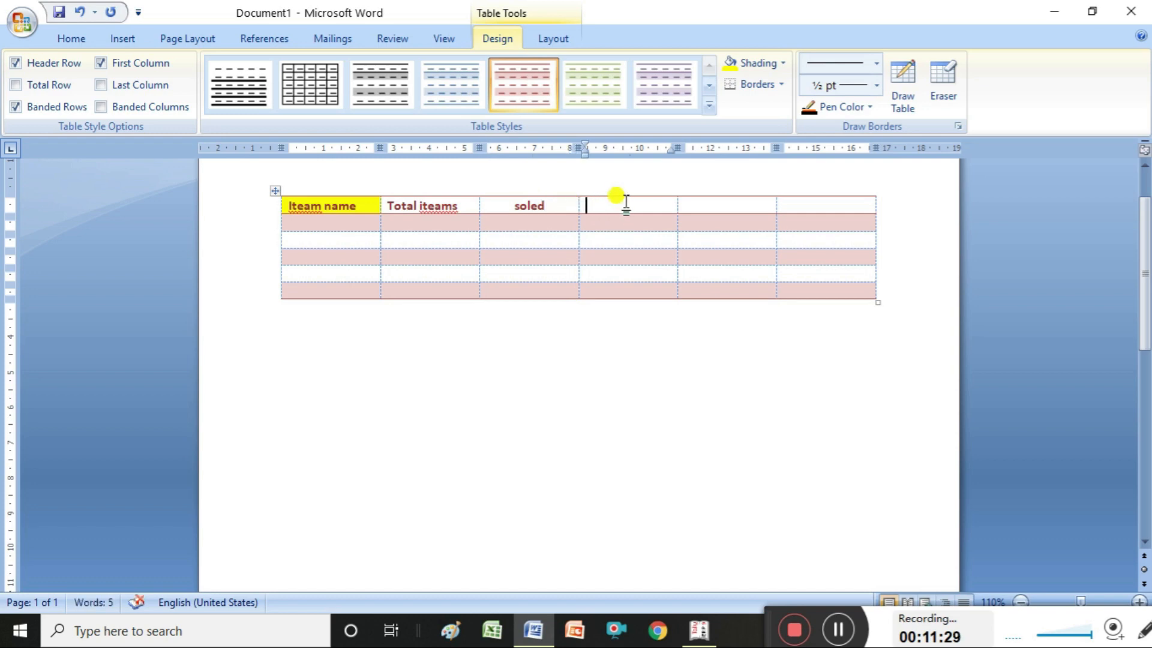
type("rate")
left_click(688, 198)
type("t")
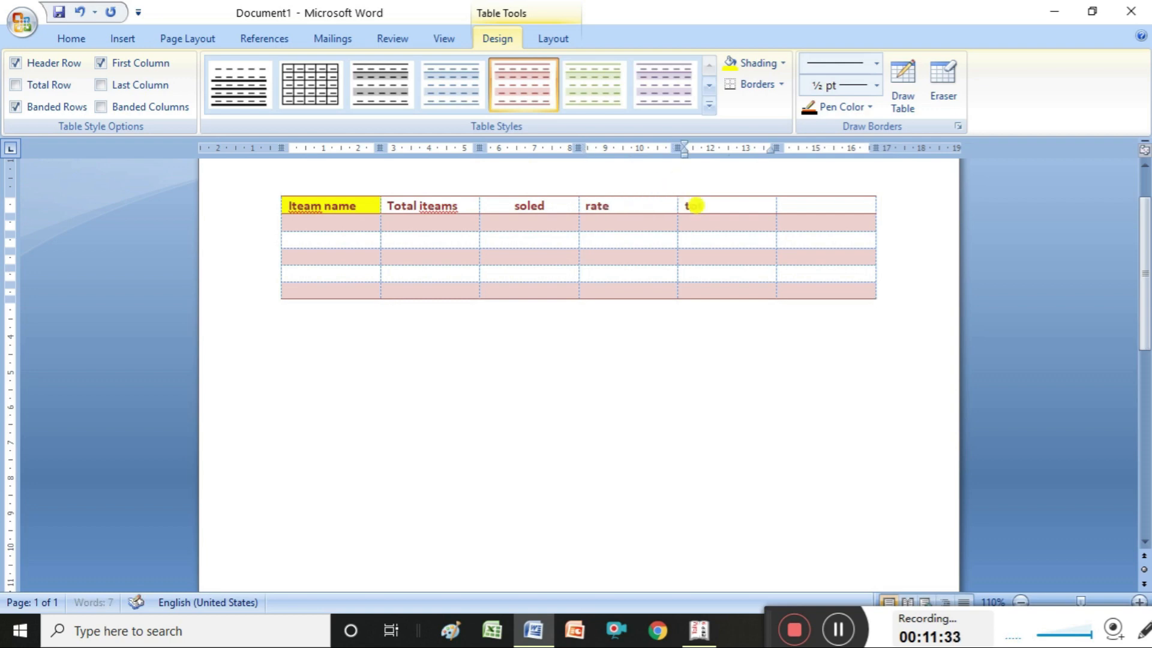
type("otal amount")
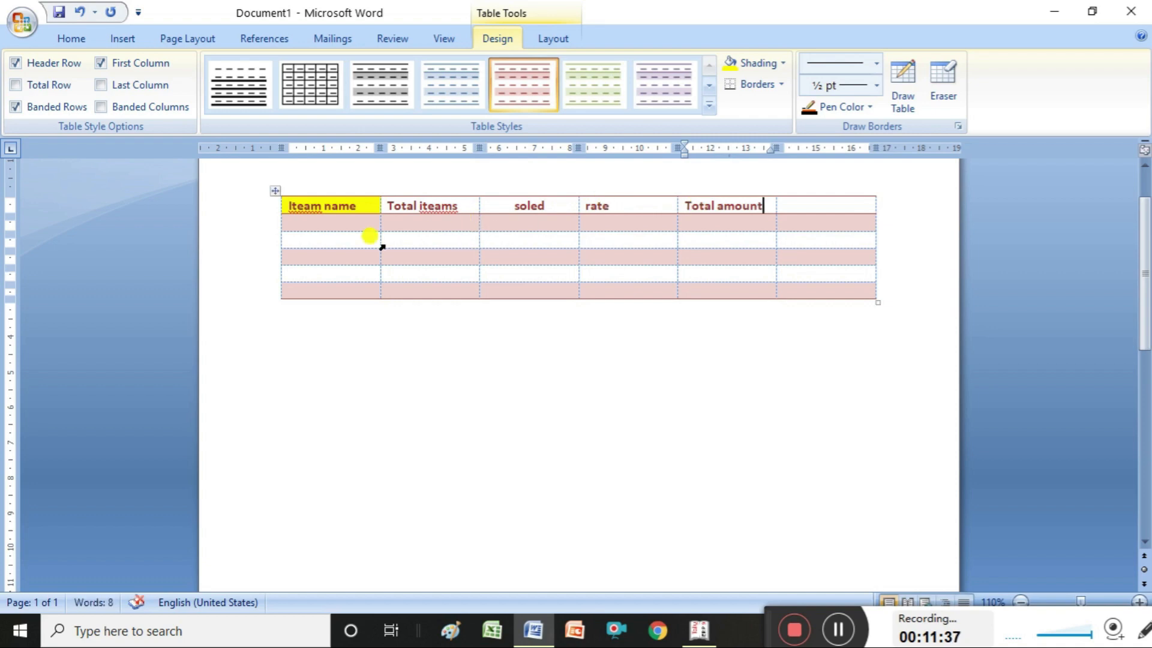
- Fill the Iteam name column below its header with nokia, samsung, micromax and Redmi, leaving the last row empty
left_click(325, 223)
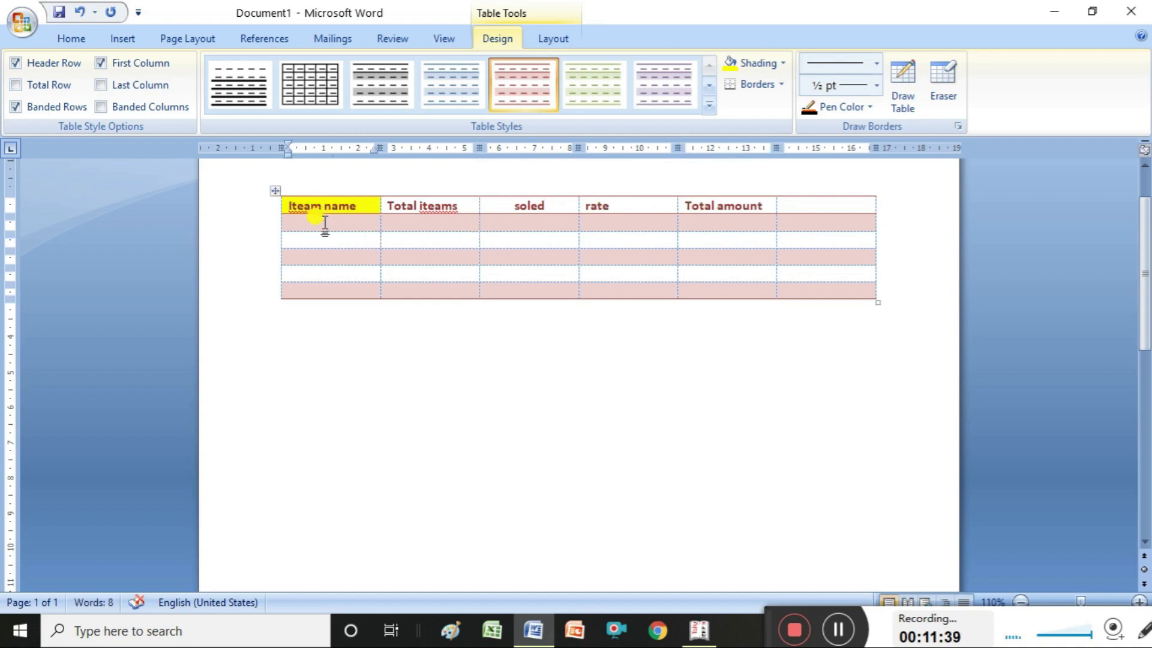
type("nokia")
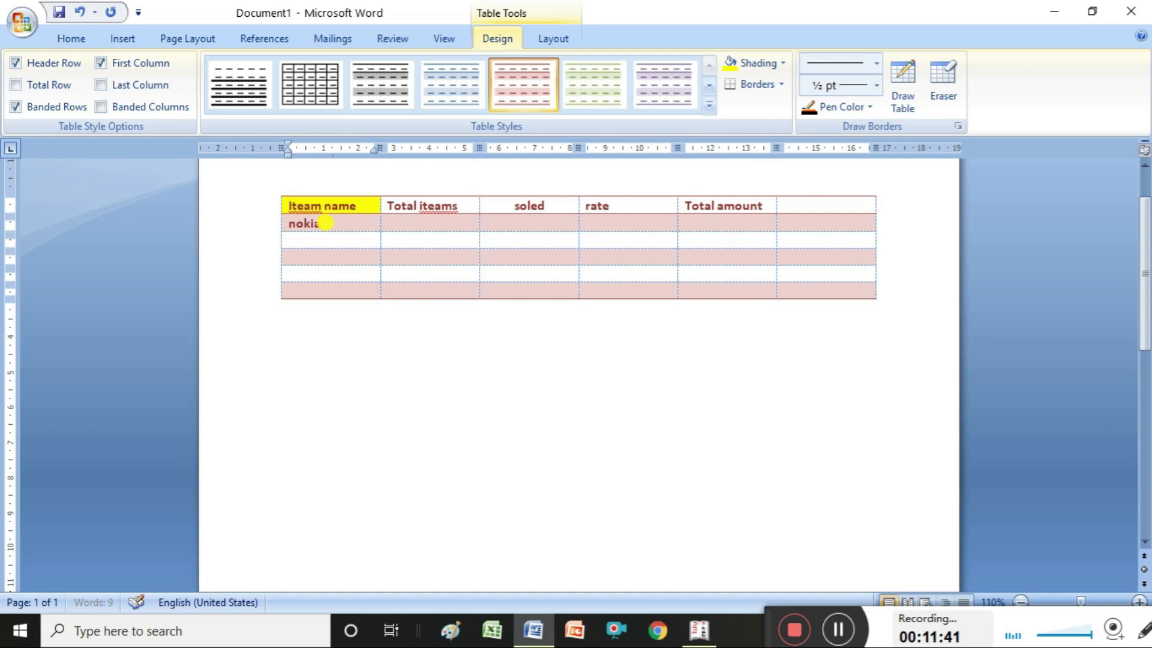
left_click(300, 239)
type("samsung")
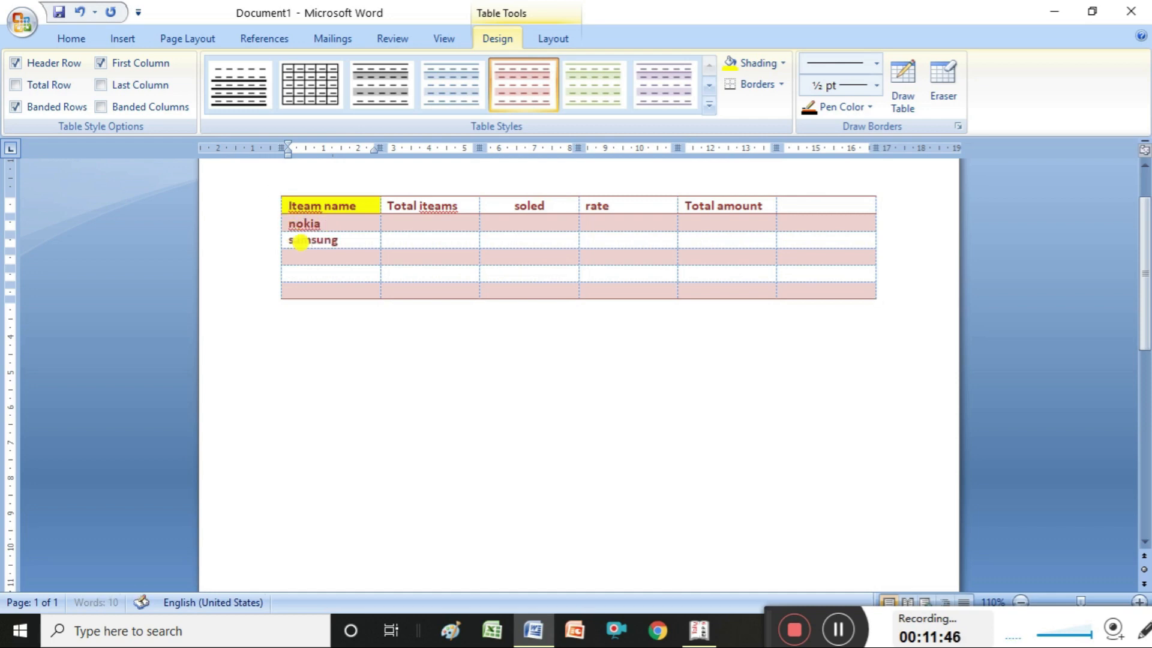
left_click(307, 256)
type("micromax")
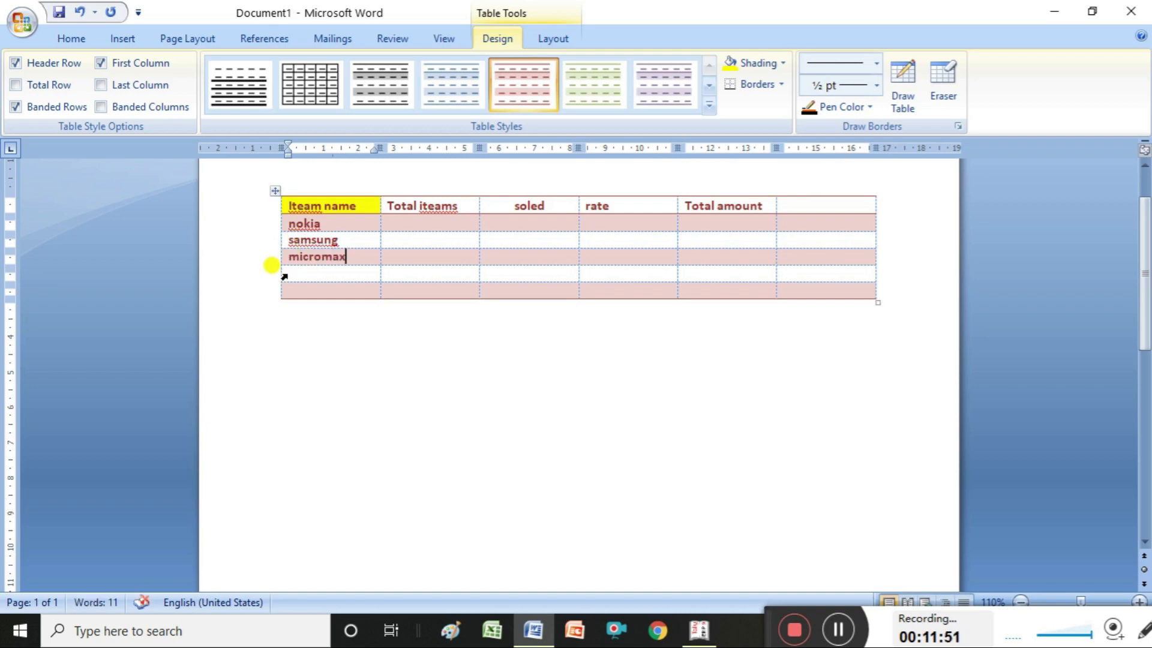
left_click(296, 272)
type("Re")
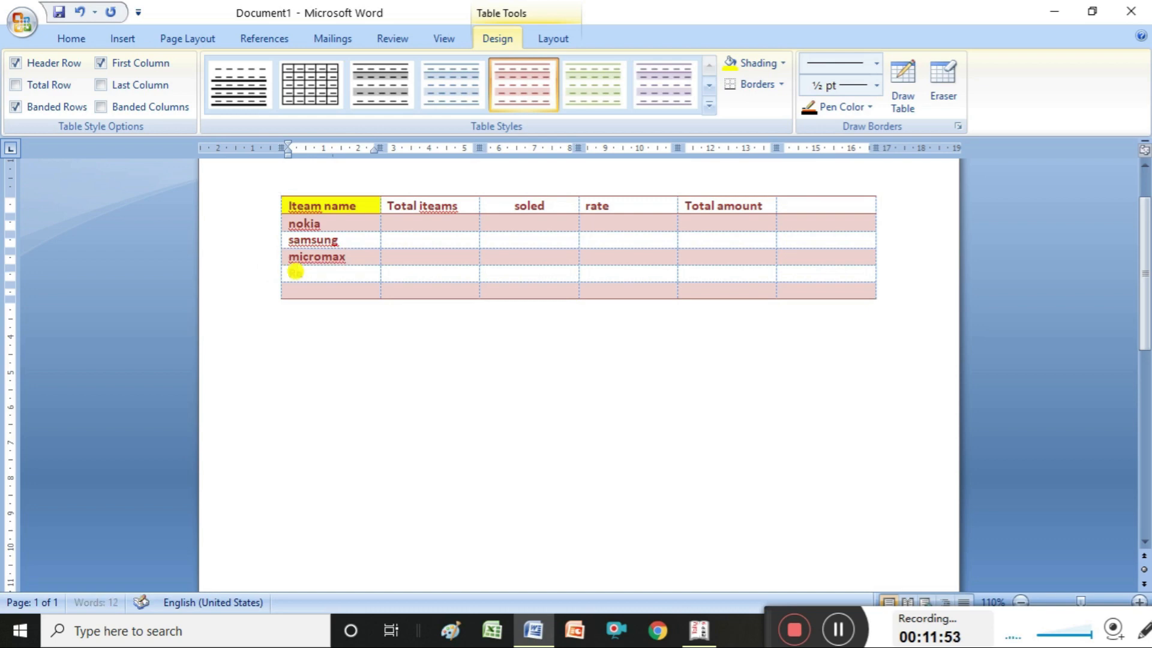
type("dmi")
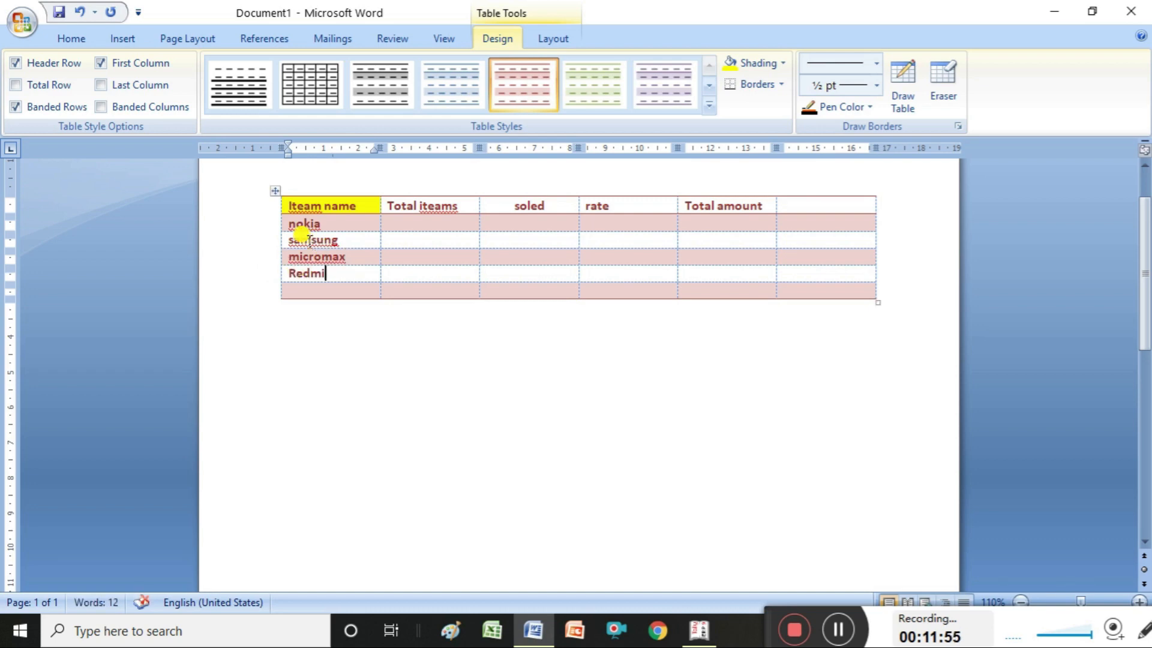
- Enter the Total iteams values 20, 30, 40 and 50 for nokia, samsung, micromax and Redmi
left_click(402, 222)
type("20")
left_click(407, 240)
type("30")
left_click(407, 256)
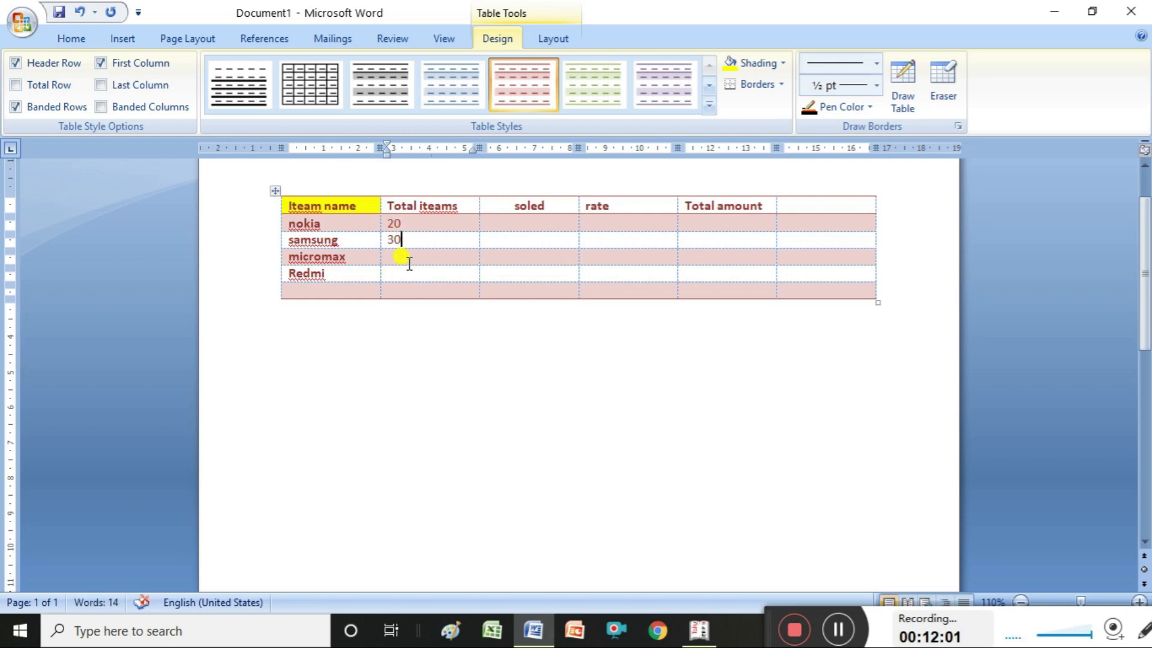
type("40")
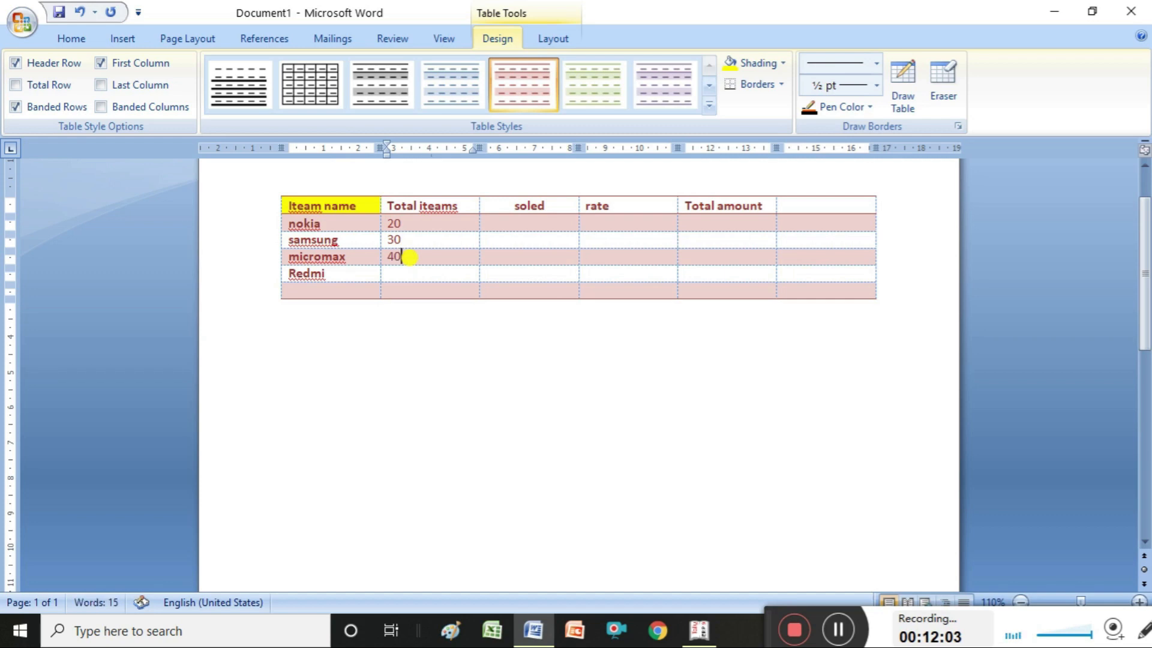
left_click(401, 273)
type("50")
- Enter the soled values 10, 20, 25 and 45 for nokia, samsung, micromax and Redmi
left_click(507, 224)
type("10")
left_click(510, 240)
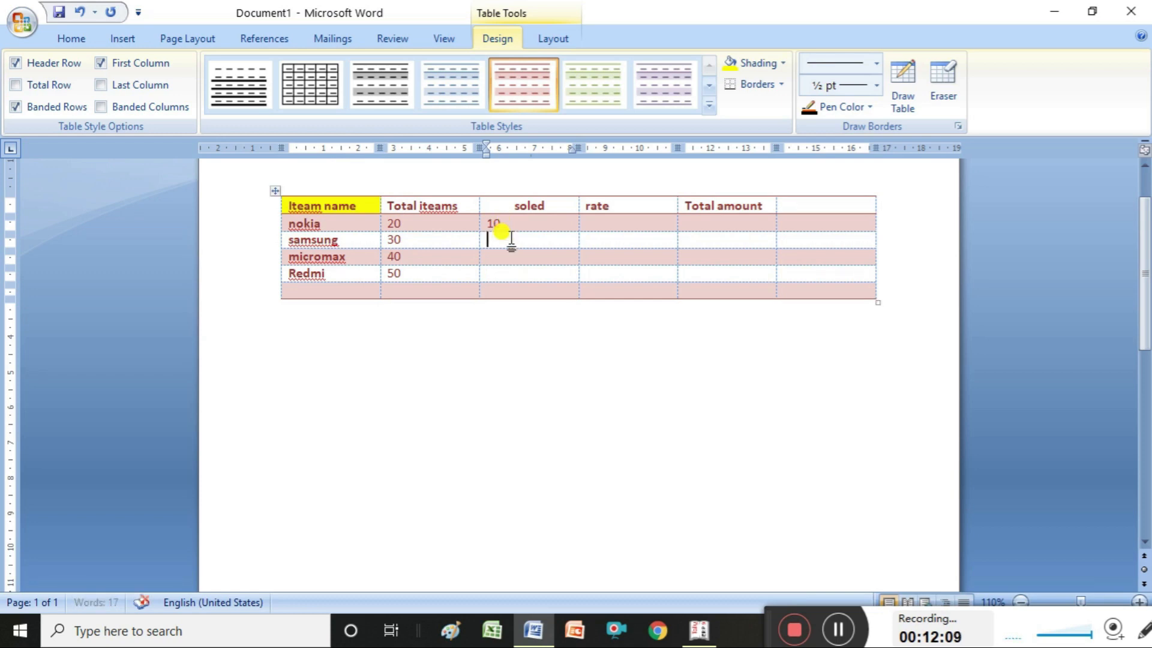
type("20")
left_click(513, 256)
type("2")
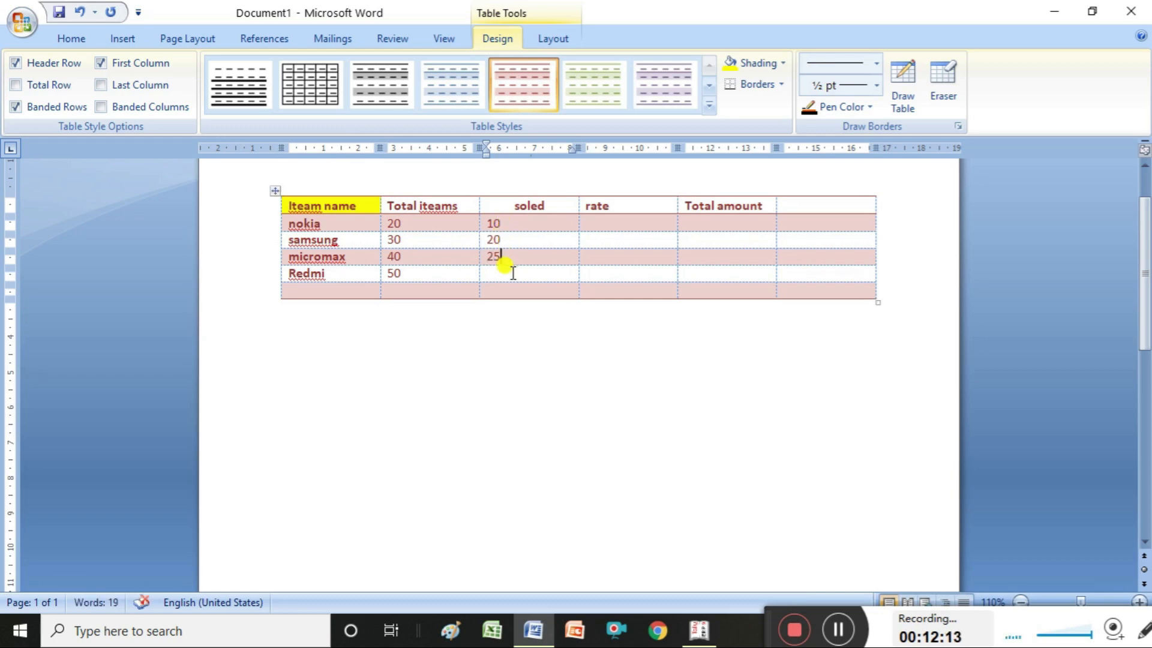
type("5")
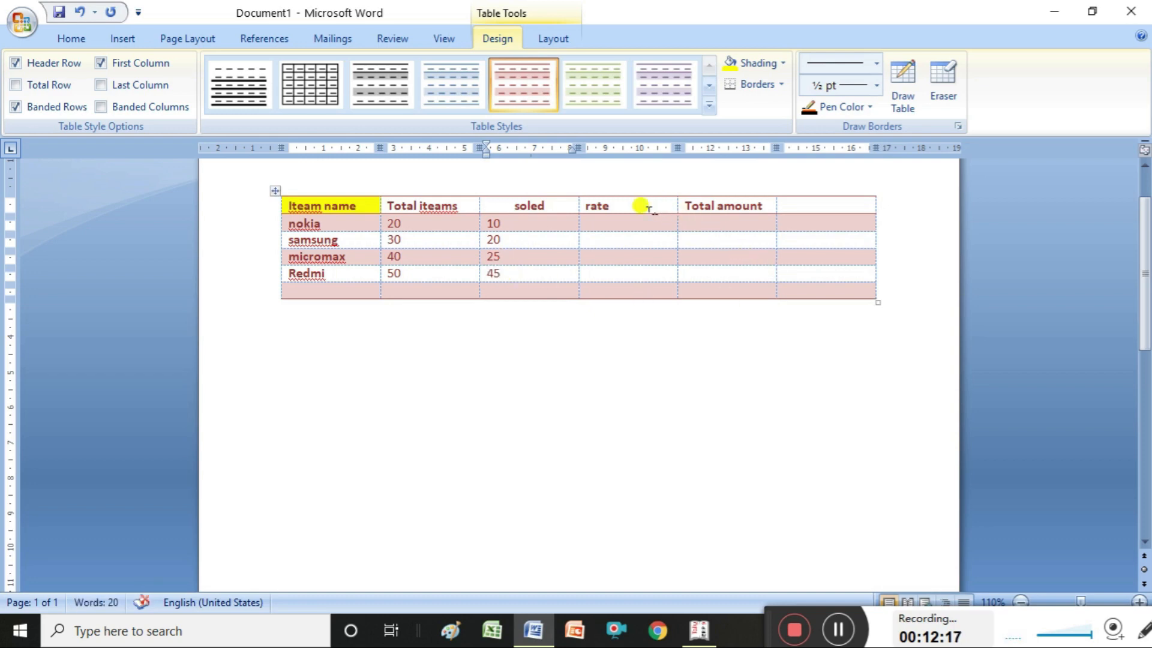
- Enter the rate values 10000, 8000, 5000 and 12000 for nokia, samsung, micromax and Redmi
left_click(627, 222)
type("10000")
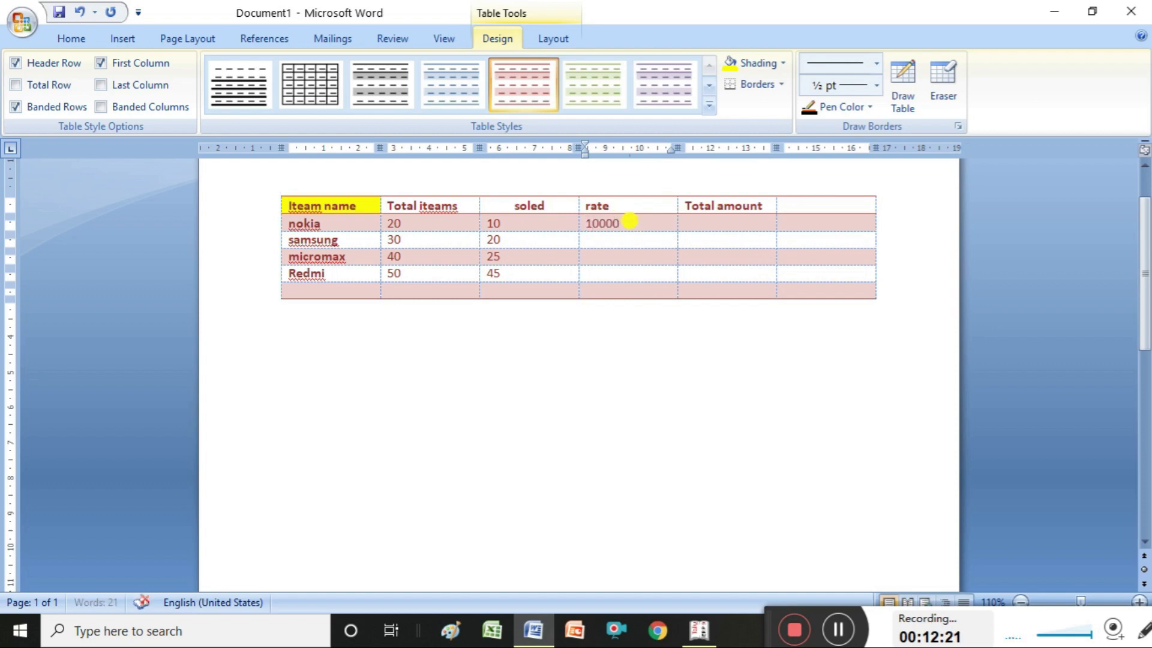
left_click(617, 239)
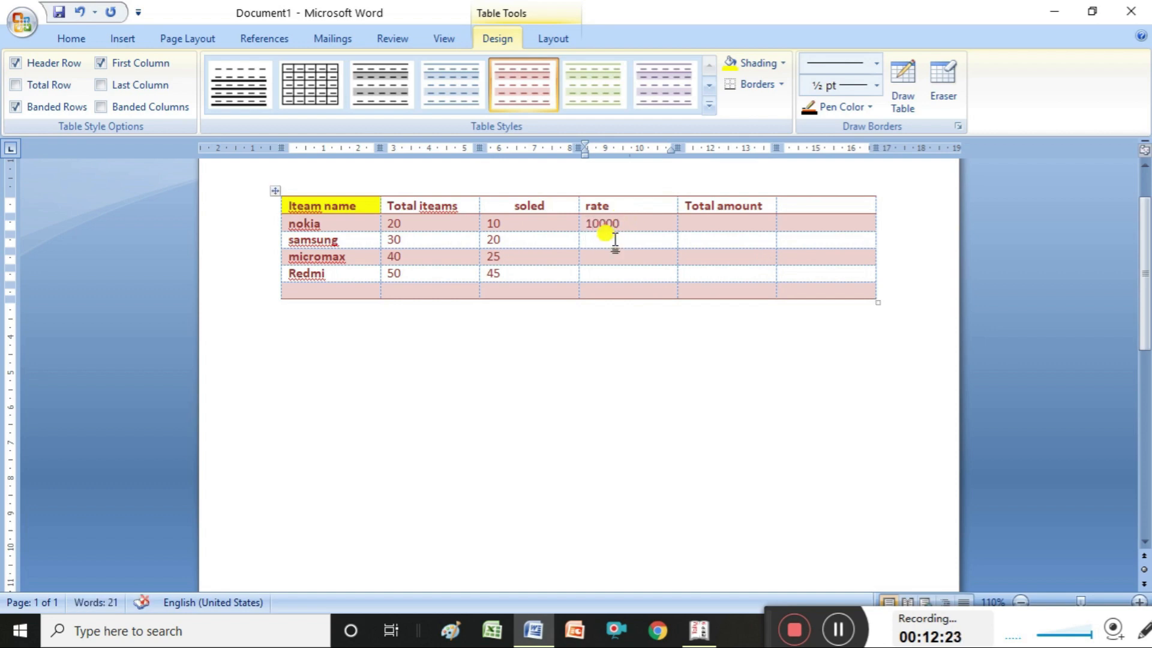
type("8000")
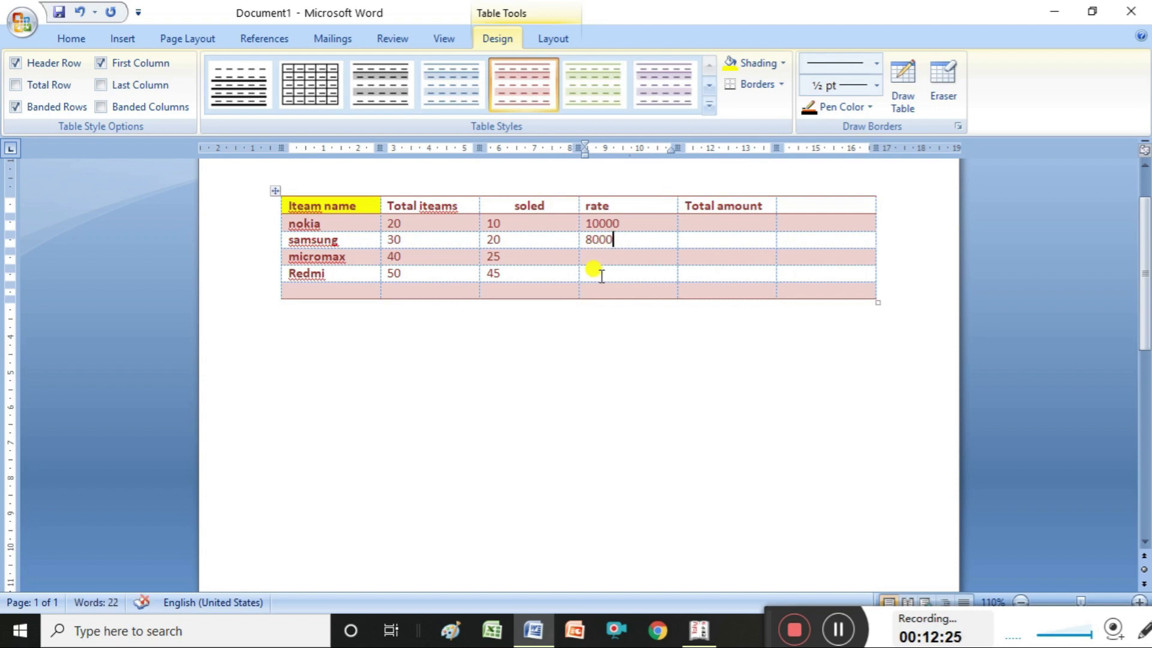
left_click(600, 257)
type("5")
left_click(598, 271)
type("12000")
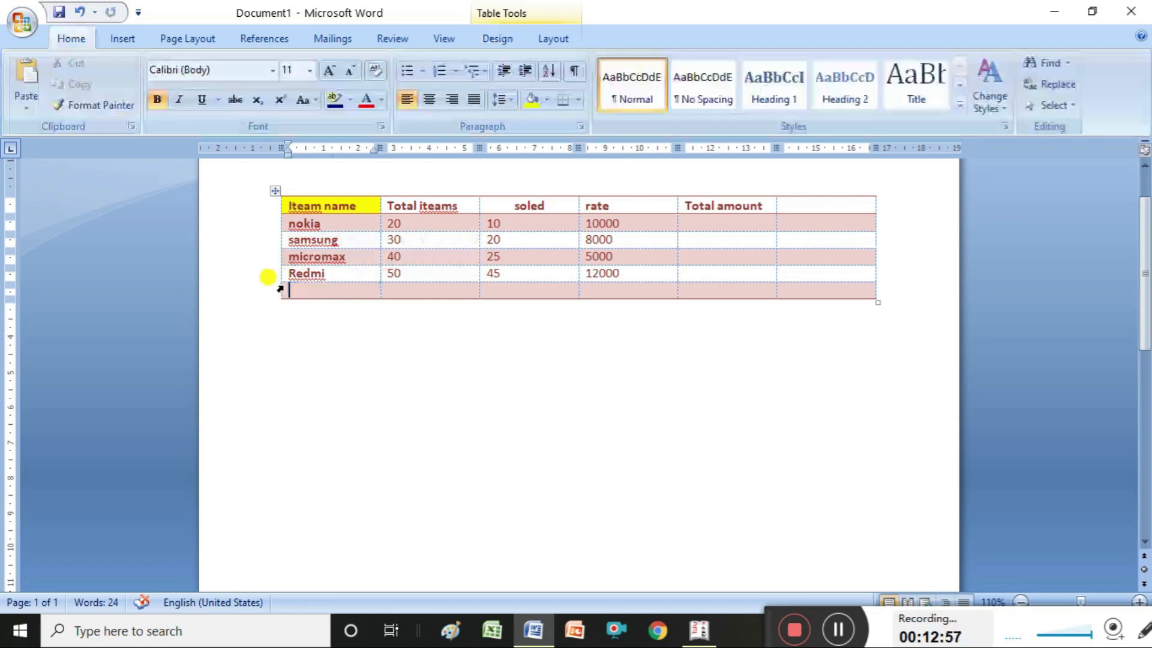
- Delete the empty last row below Redmi from the sales table
left_click(280, 290)
key("shift+Right")
key("shift+Right")
key("shift+Right")
key("shift+Right")
key("shift+Right")
key("shift+Right")
key("shift+Right")
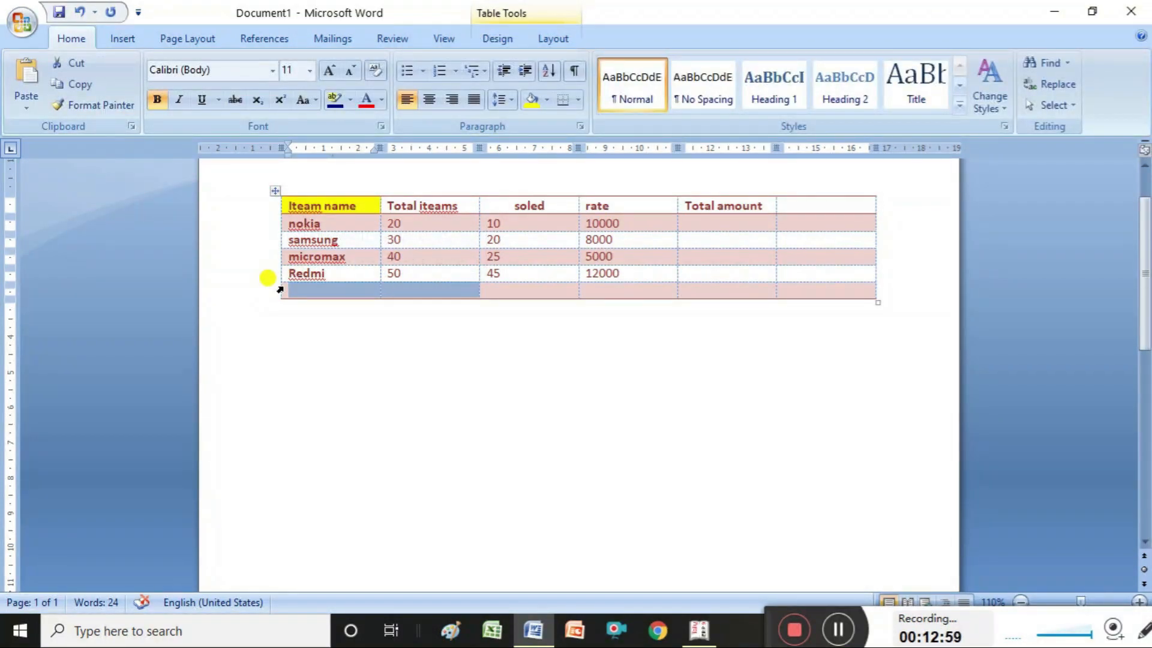
key("BackSpace")
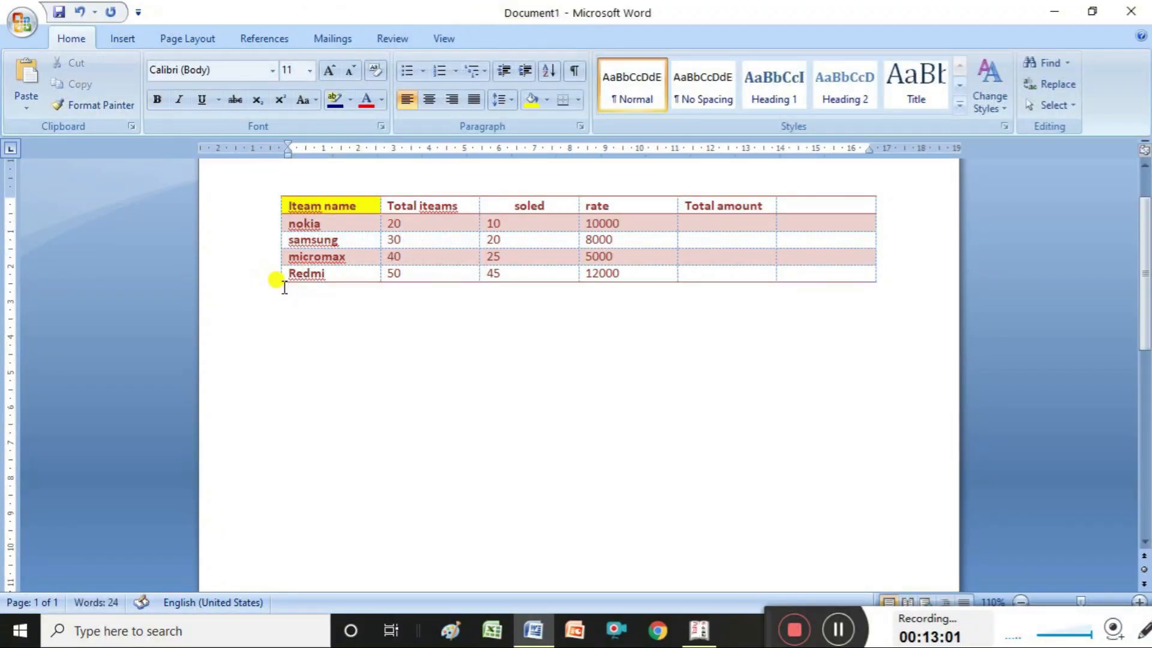
- Remove the empty column after Total amount by cutting it out of the table
left_click(811, 202)
left_click(809, 194)
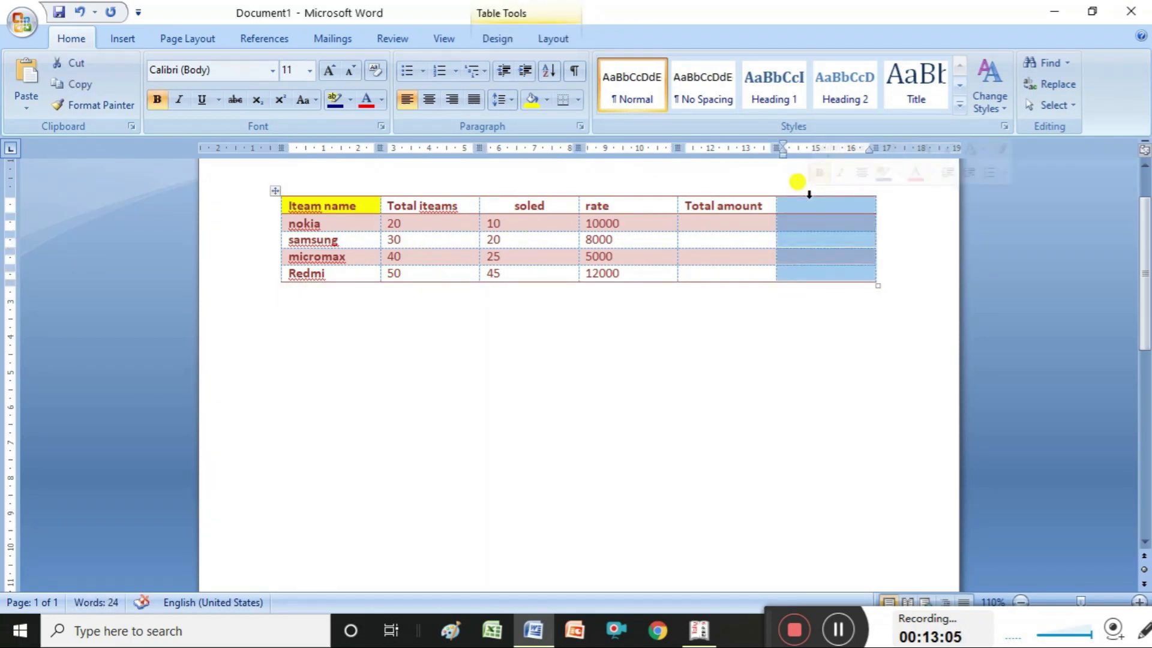
key("Left")
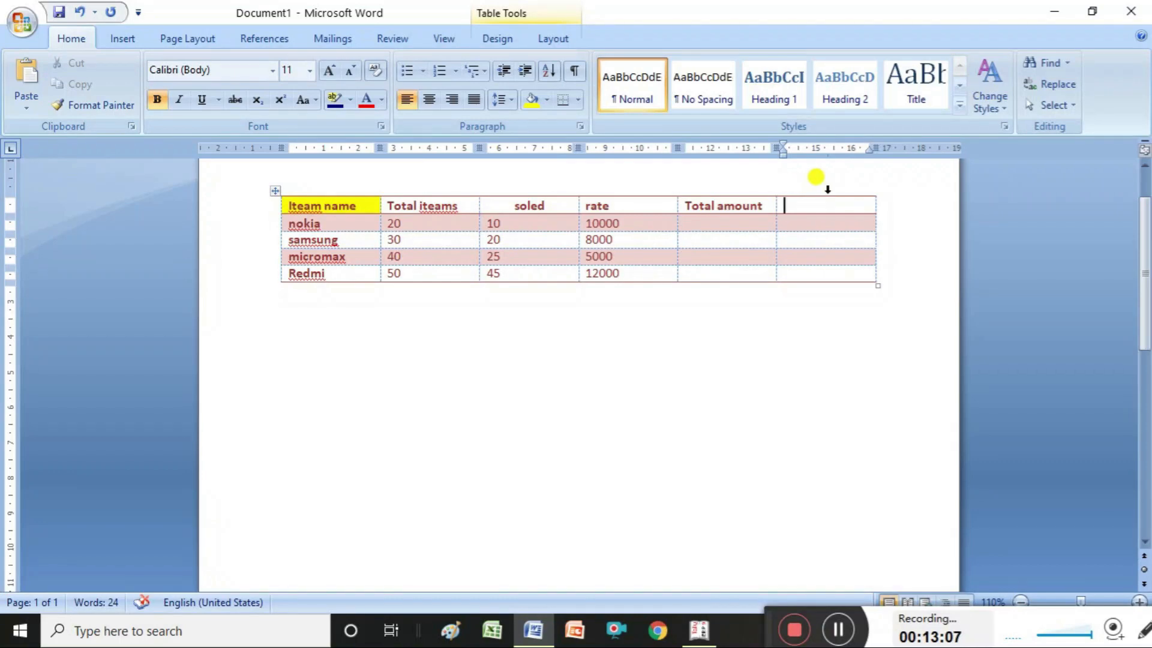
left_click(827, 189)
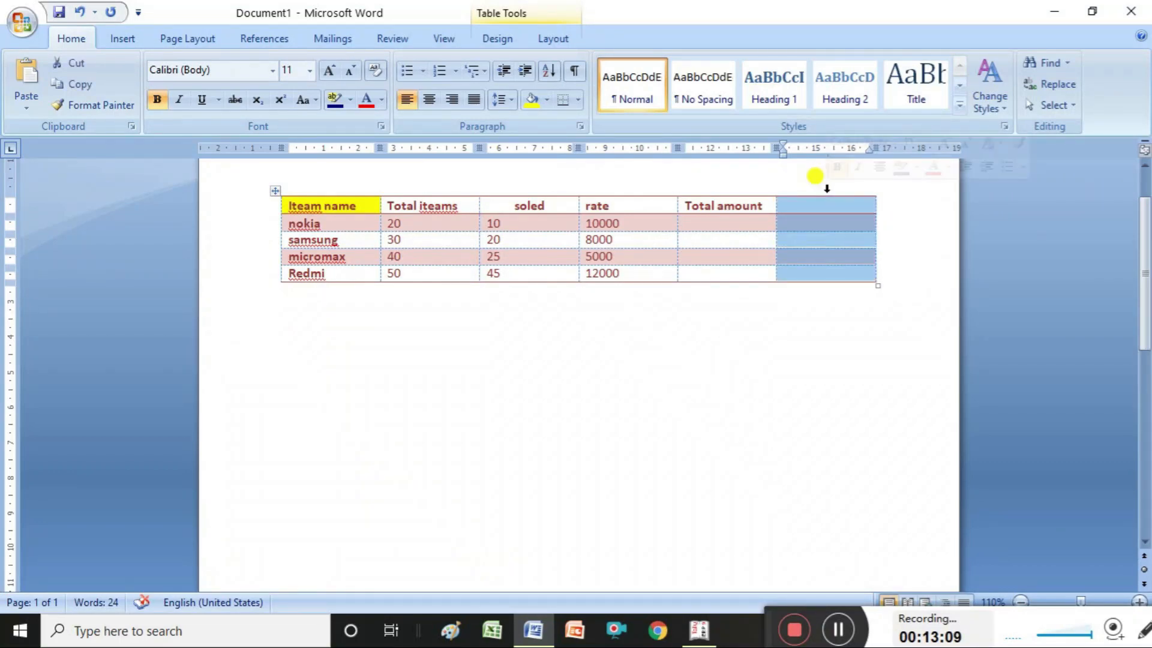
left_click(84, 70)
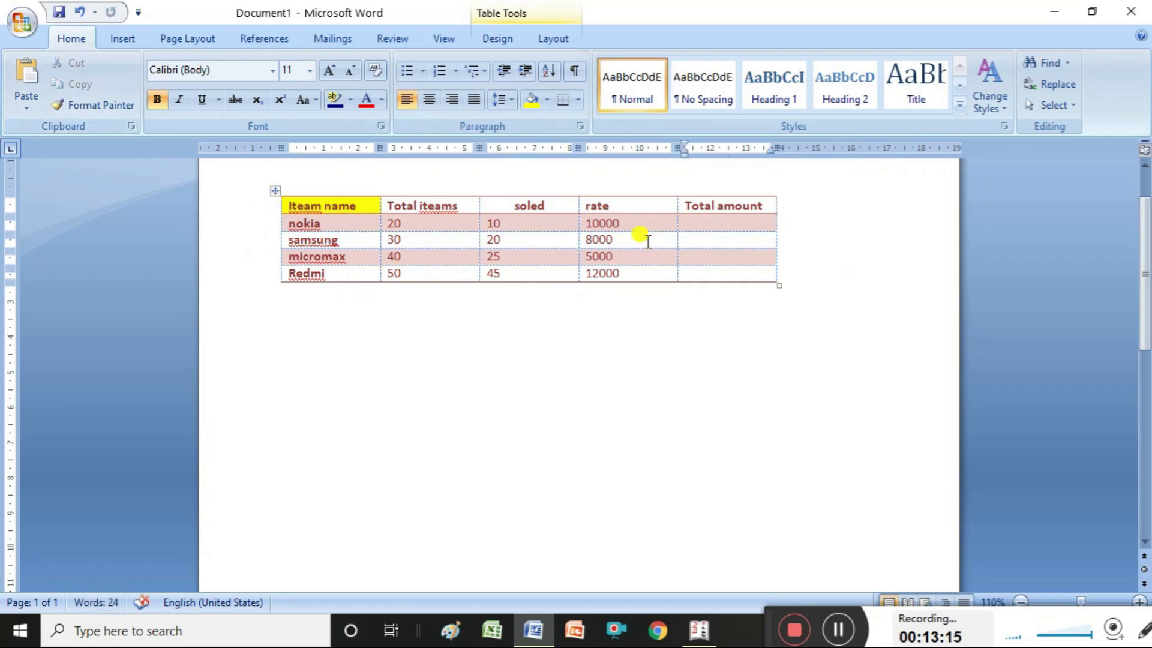
left_click(683, 210)
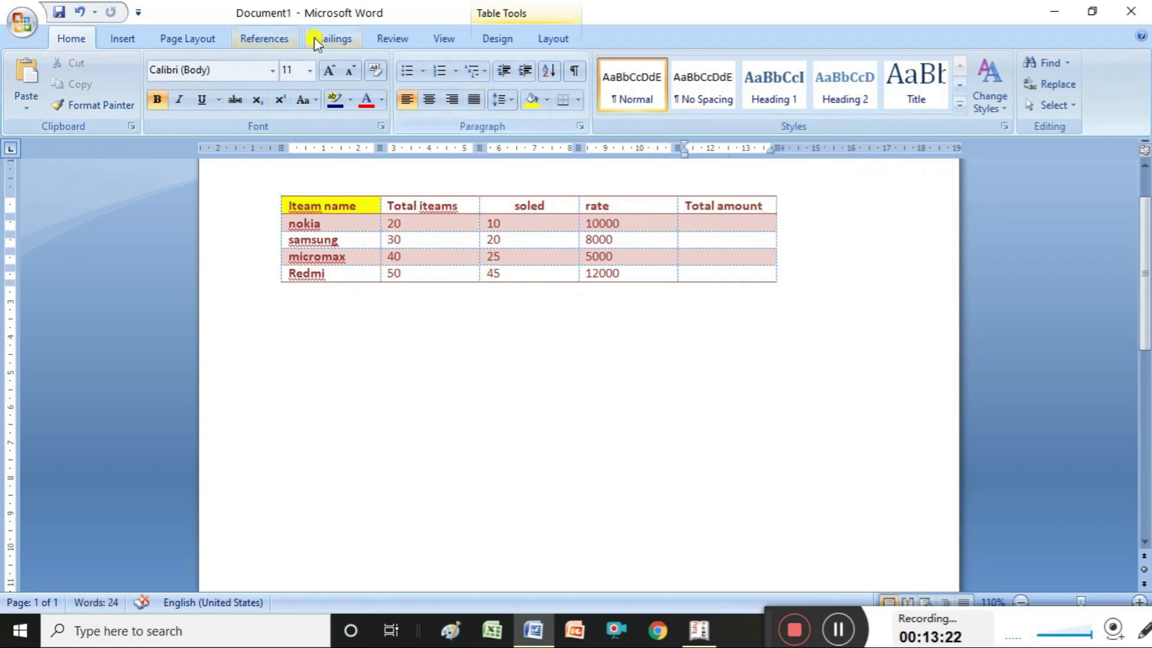
- Draw the outer frame of a new table below the sales table with Draw Table, roughly as wide as that table
left_click(123, 39)
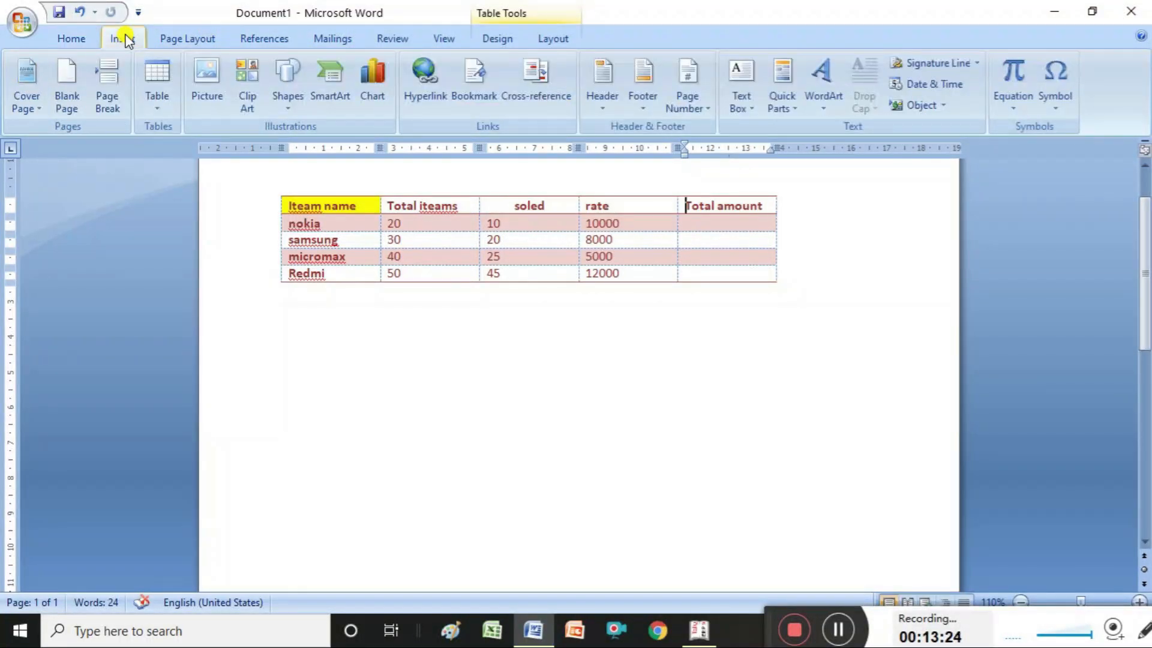
left_click(159, 96)
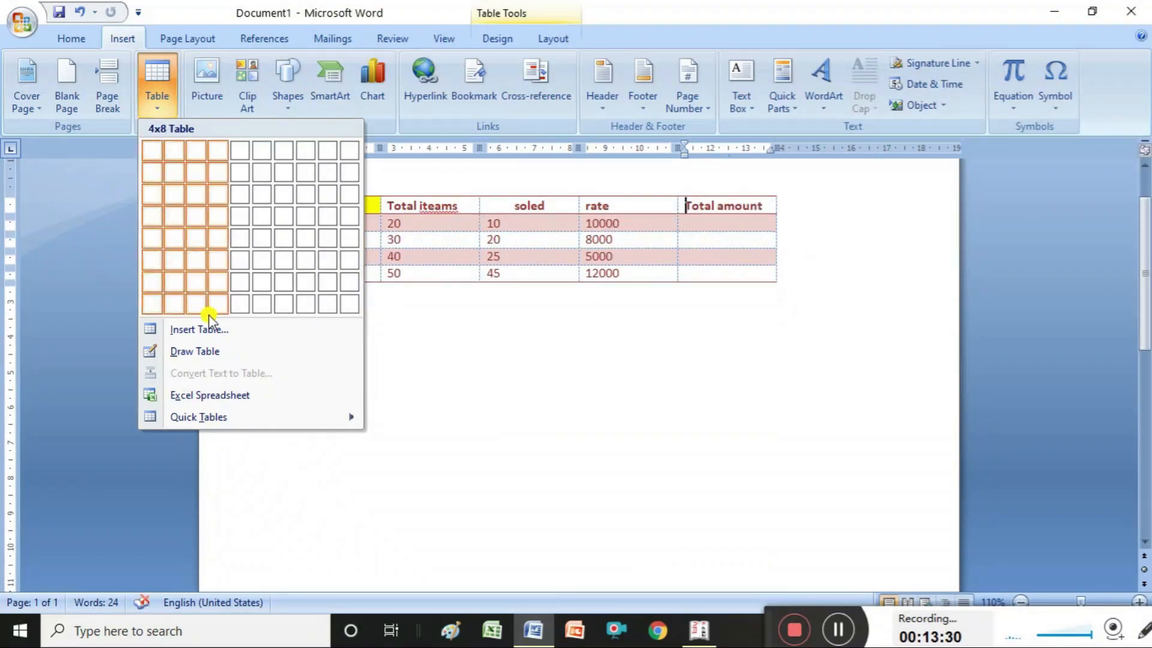
left_click(202, 351)
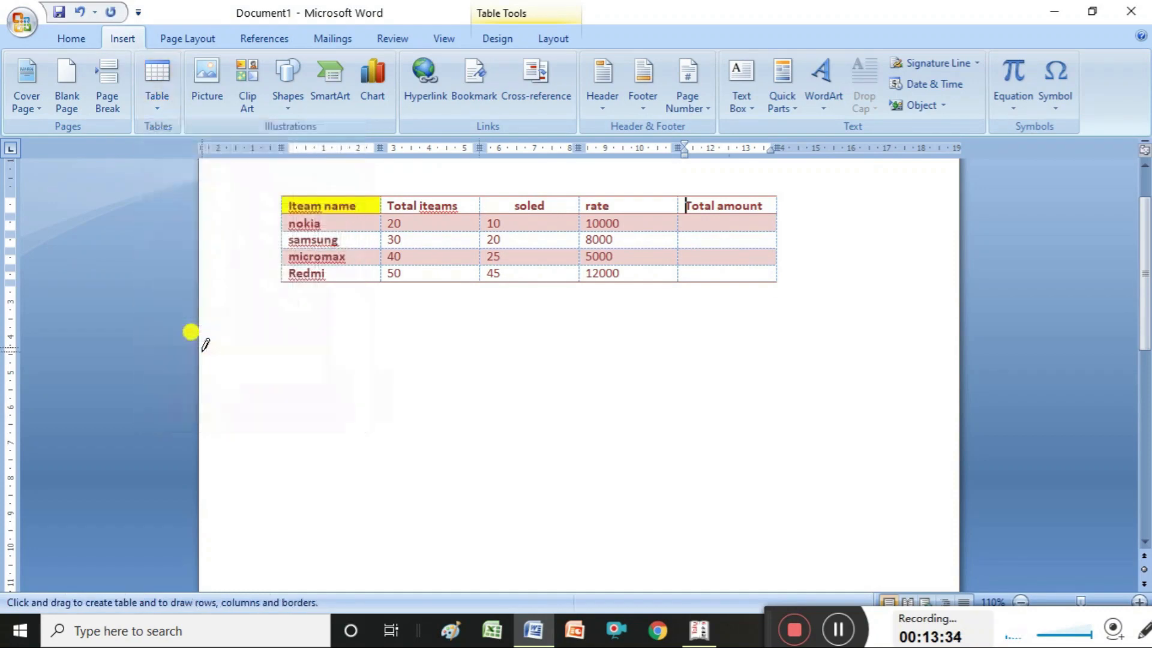
mouse_move(294, 339)
left_mouse_down()
mouse_move(342, 404)
mouse_move(568, 450)
mouse_move(785, 440)
mouse_move(796, 459)
left_mouse_up()
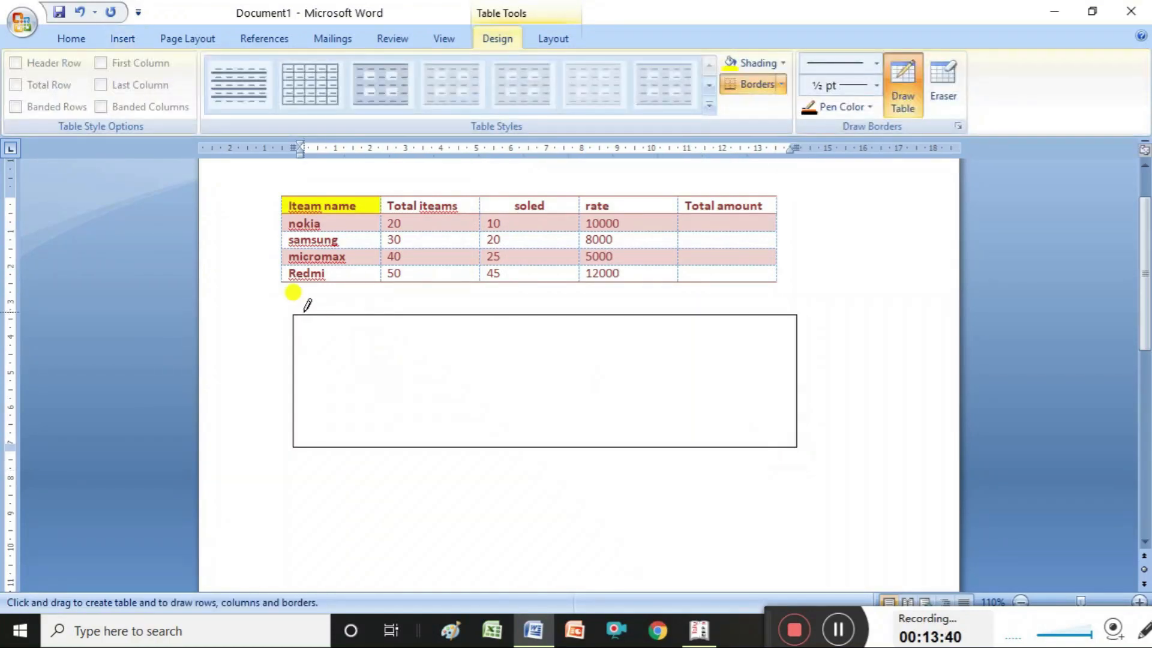
- Draw eleven vertical lines inside the new frame to divide it into twelve columns, keeping the last one wide
left_click_drag(308, 317, 311, 414)
left_click_drag(342, 313, 351, 421)
left_click_drag(378, 316, 380, 441)
left_click_drag(406, 316, 407, 420)
mouse_move(437, 313)
left_mouse_down()
mouse_move(442, 406)
mouse_move(448, 399)
left_mouse_up()
left_click_drag(478, 300, 479, 424)
left_click_drag(519, 313, 521, 423)
left_click_drag(548, 314, 540, 419)
left_click_drag(585, 318, 585, 429)
left_click_drag(614, 314, 613, 423)
left_click_drag(658, 307, 665, 447)
- Draw four horizontal lines to split the drawn table into five rows, and add three more column lines in its wide last column
mouse_move(294, 345)
left_mouse_down()
mouse_move(489, 363)
mouse_move(693, 340)
left_mouse_up()
mouse_move(298, 366)
left_mouse_down()
mouse_move(519, 384)
mouse_move(740, 365)
left_mouse_up()
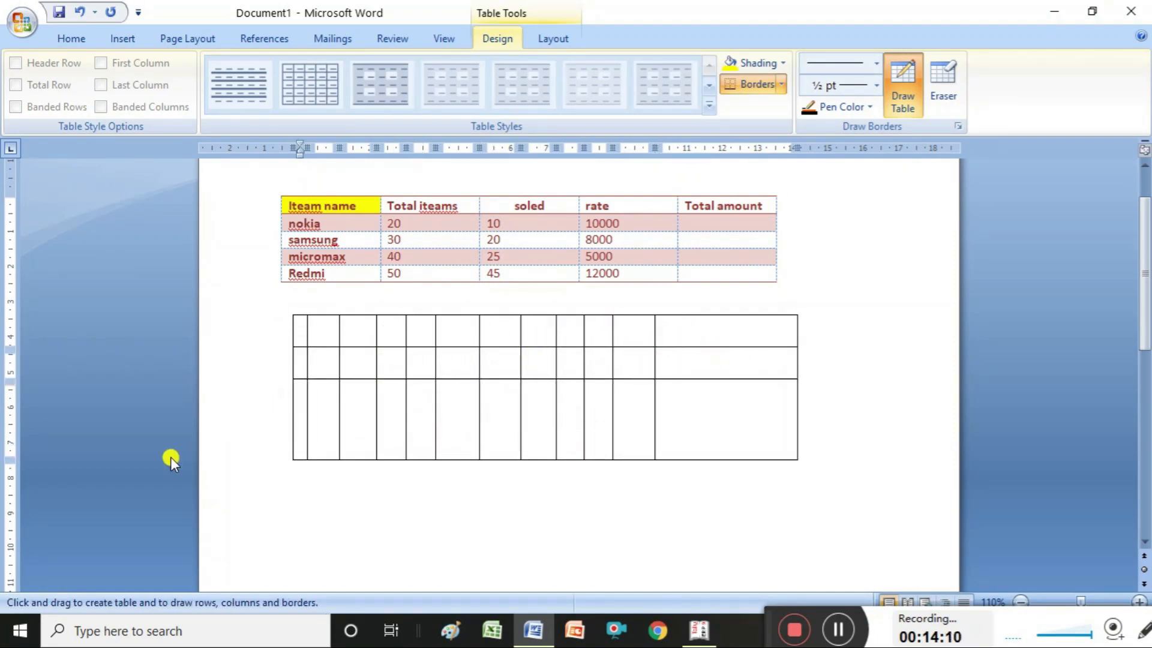
left_click_drag(296, 397, 751, 397)
left_click_drag(298, 443, 754, 442)
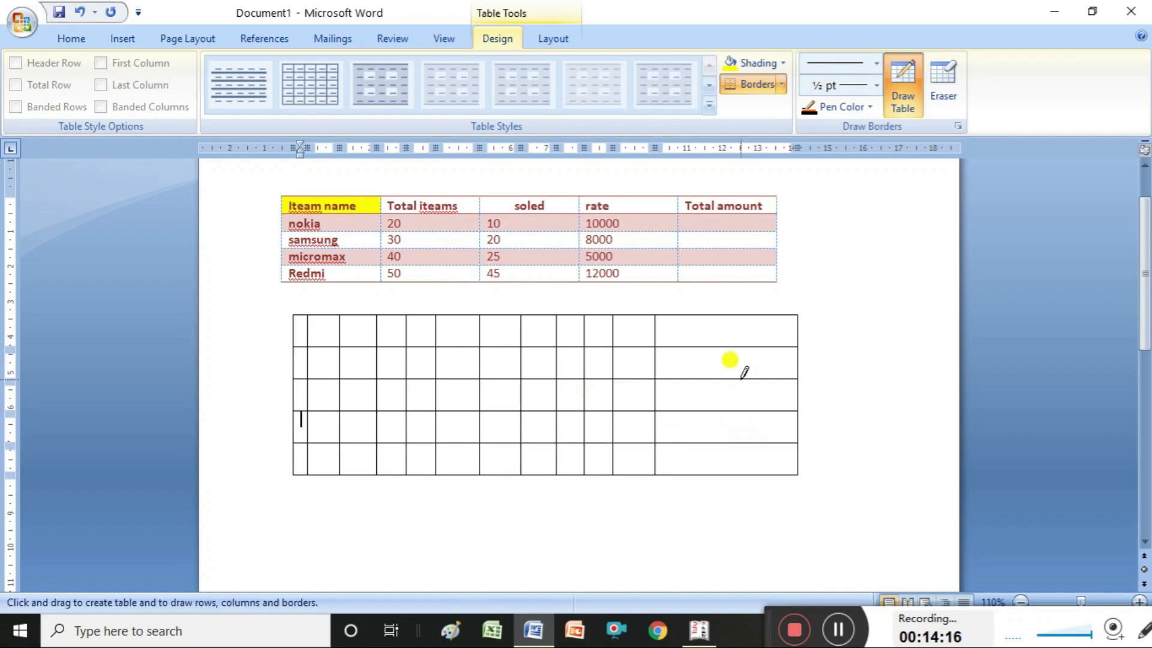
left_click_drag(689, 317, 703, 444)
left_click_drag(726, 316, 740, 442)
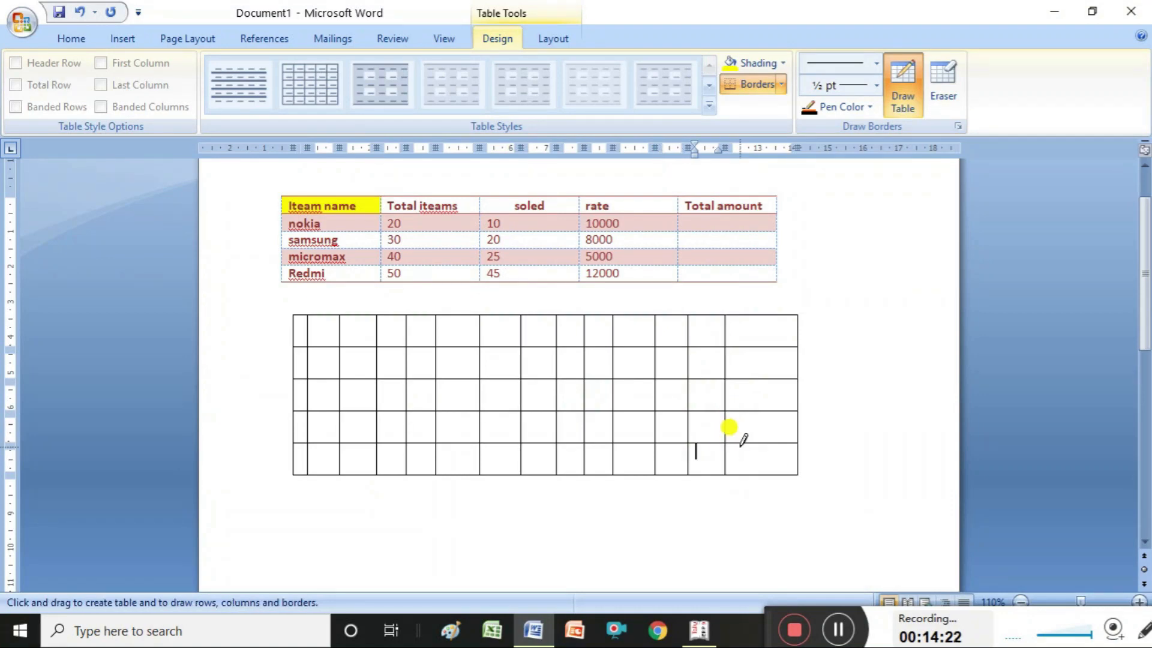
left_click_drag(757, 315, 763, 446)
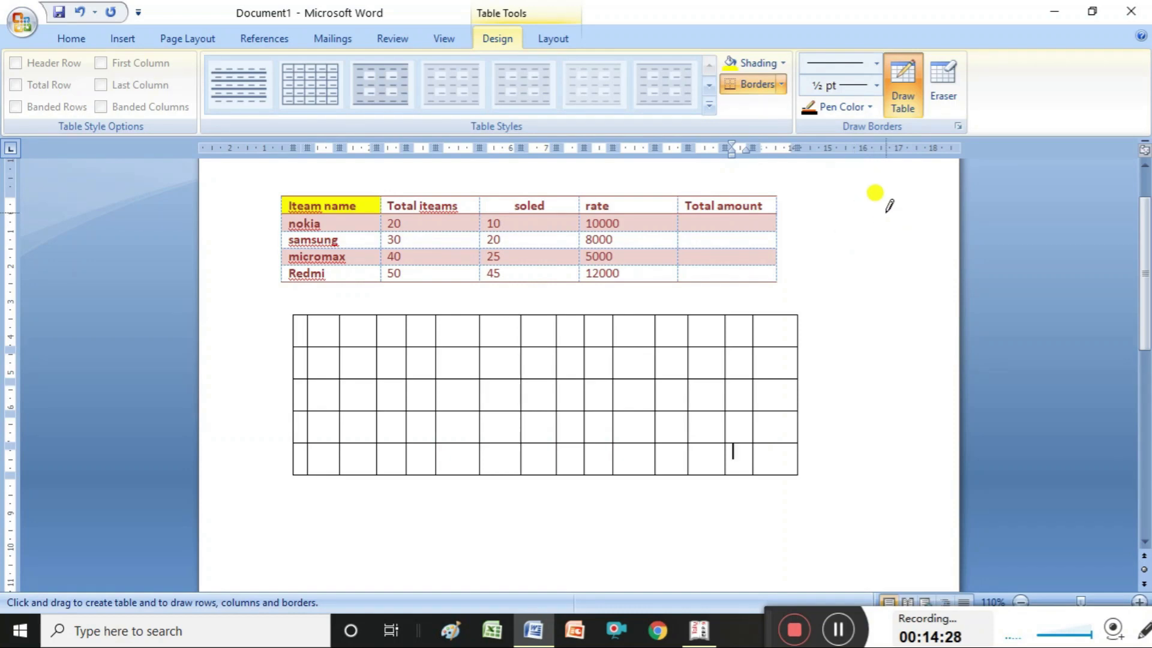
- Erase the last columns of the drawn table together with their outer borders, leaving a grid of nine columns
left_click(952, 71)
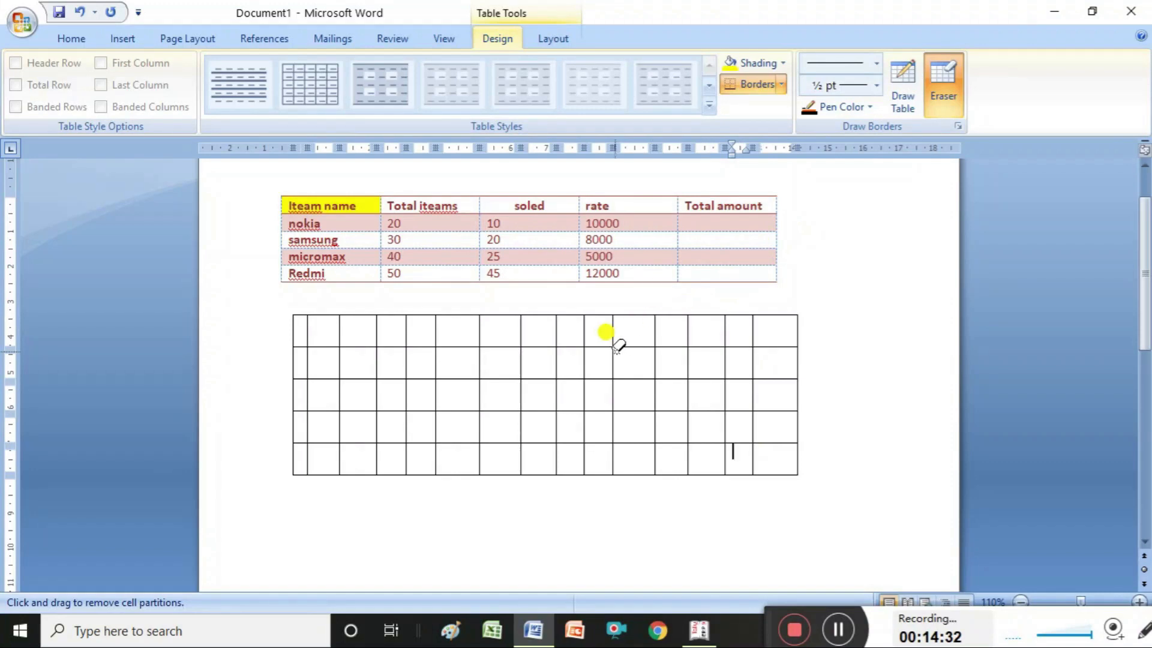
mouse_move(597, 328)
left_mouse_down()
mouse_move(670, 396)
mouse_move(798, 468)
left_mouse_up()
left_click_drag(648, 310, 722, 309)
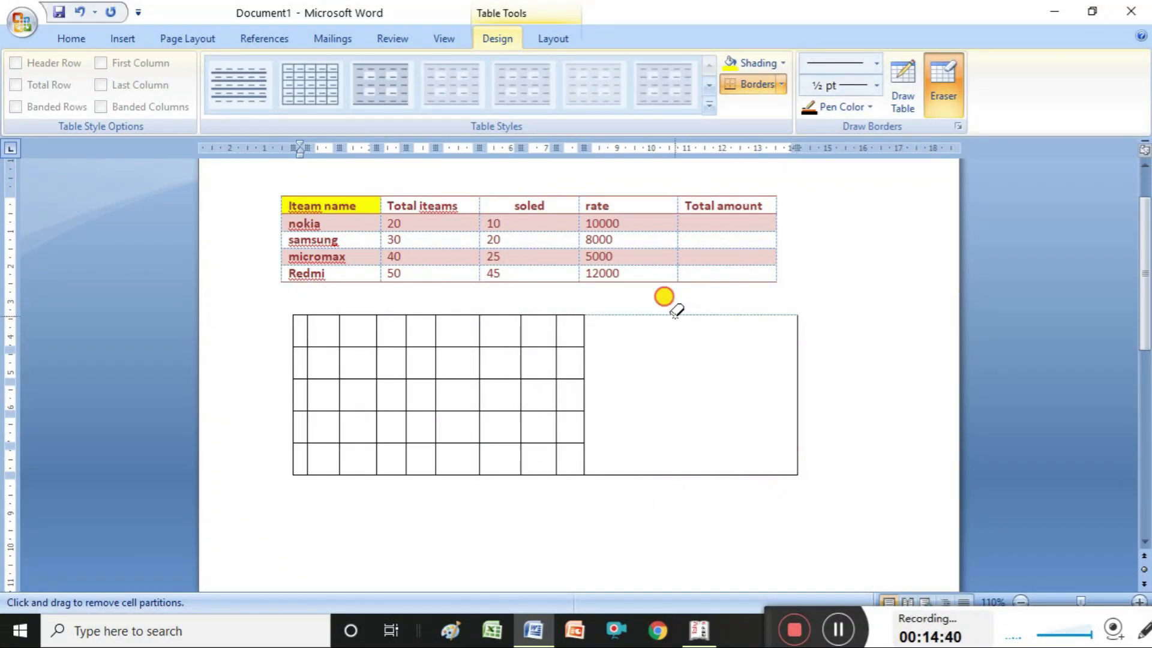
left_click_drag(798, 315, 792, 418)
left_click_drag(619, 471, 708, 474)
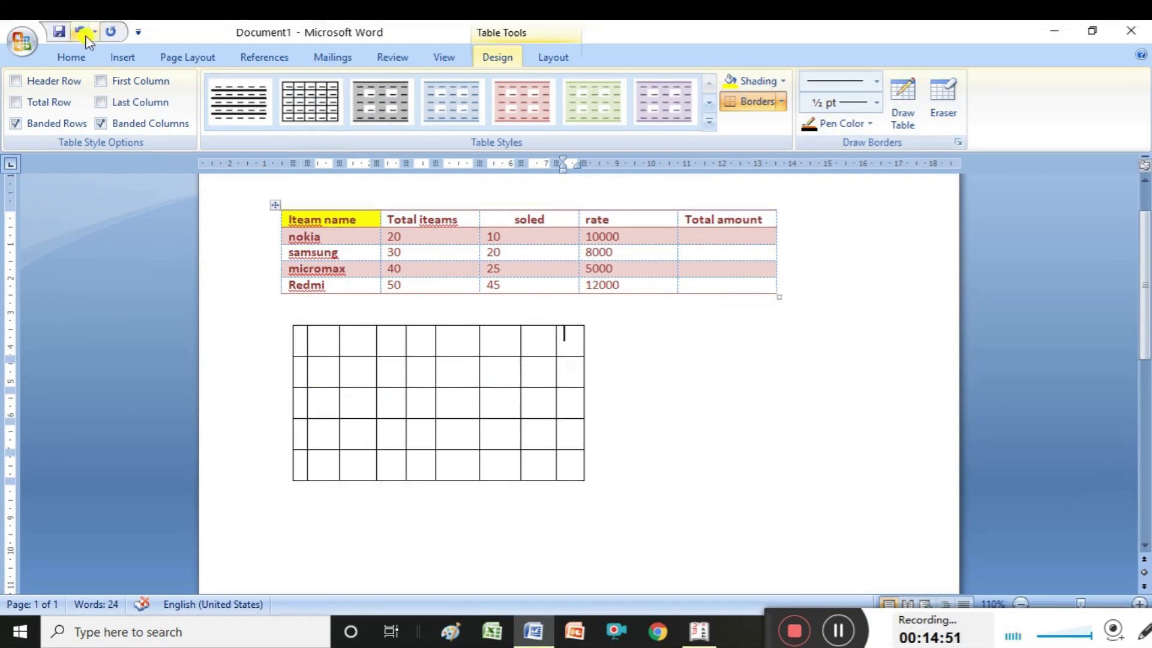
left_click(122, 56)
left_click(163, 123)
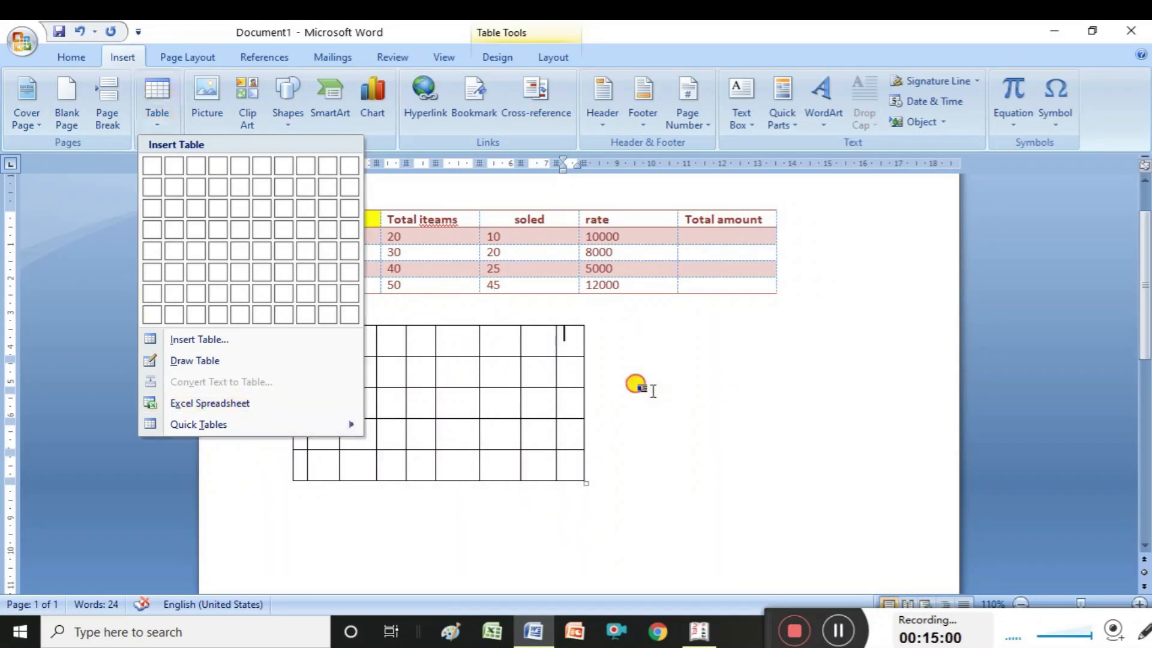
left_click(616, 449)
left_click(618, 481)
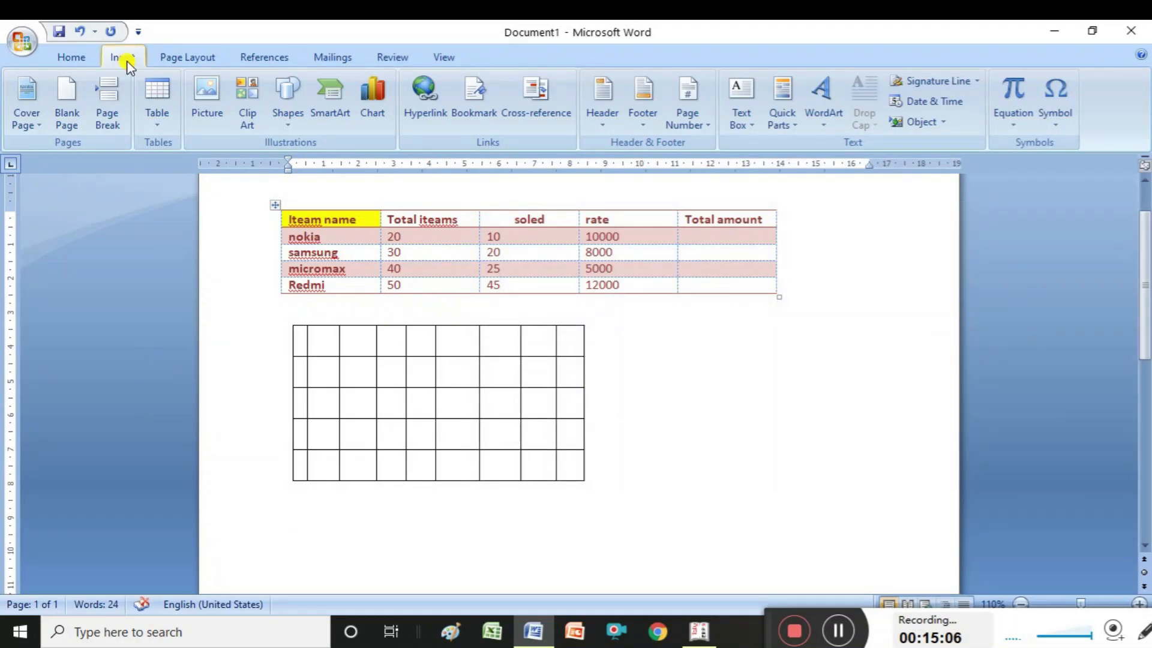
left_click(728, 362)
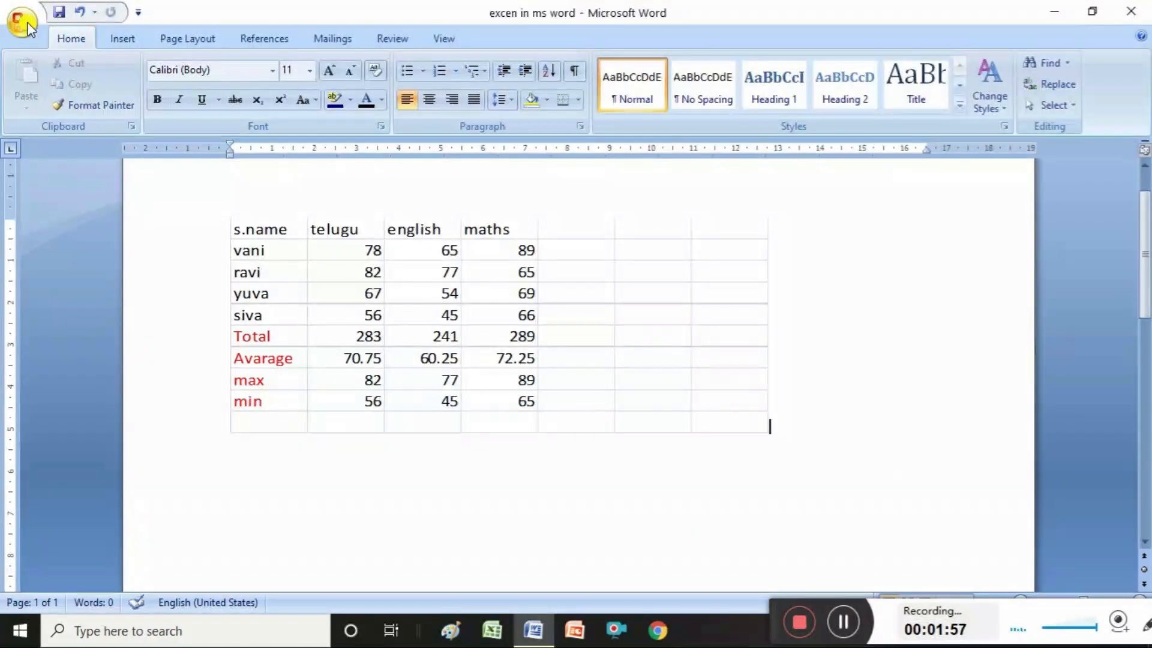
- Start creating a new blank document
left_click(24, 23)
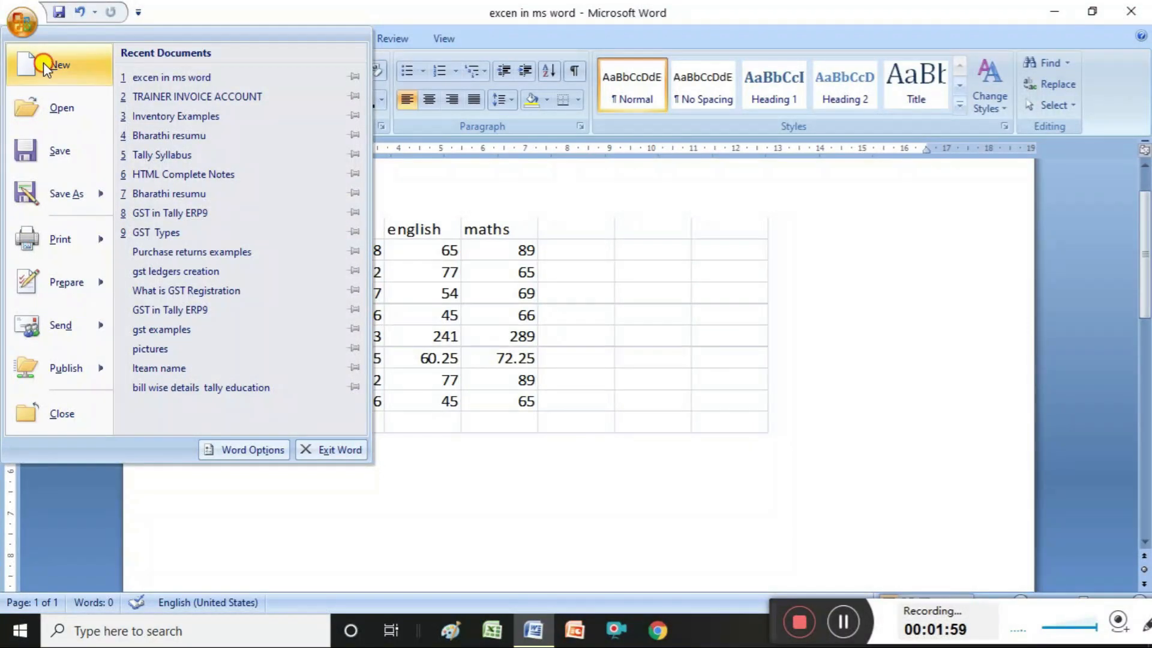
left_click(43, 63)
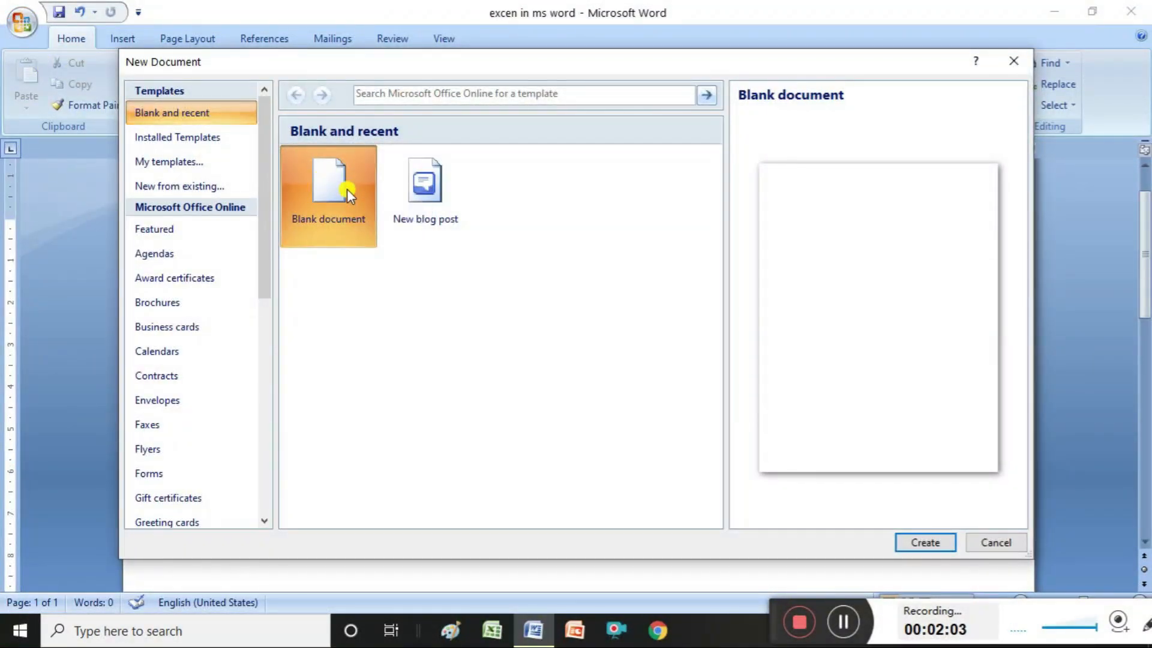
- Create a new blank document and insert an embedded Excel spreadsheet into it
left_click(916, 544)
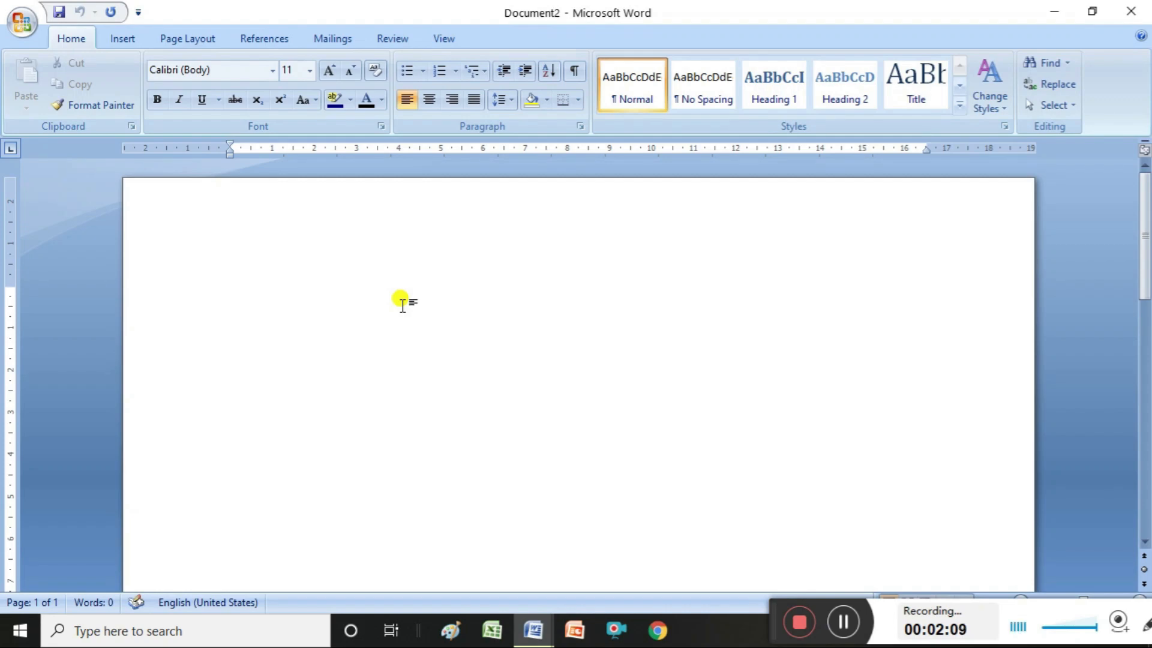
left_click(124, 39)
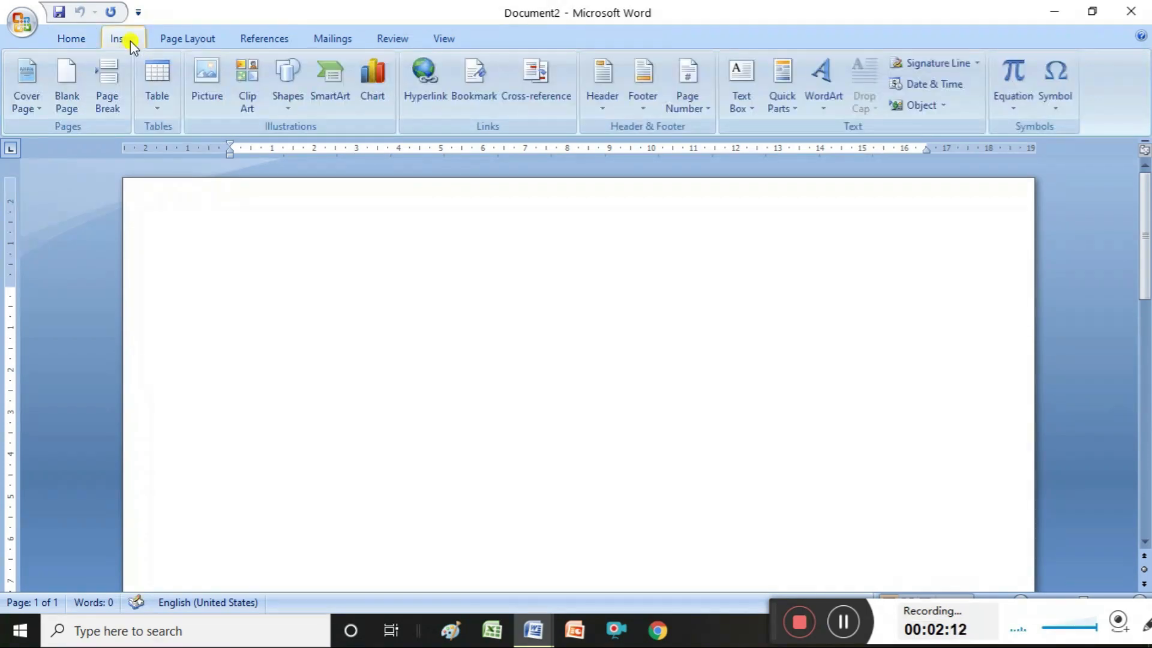
left_click(163, 108)
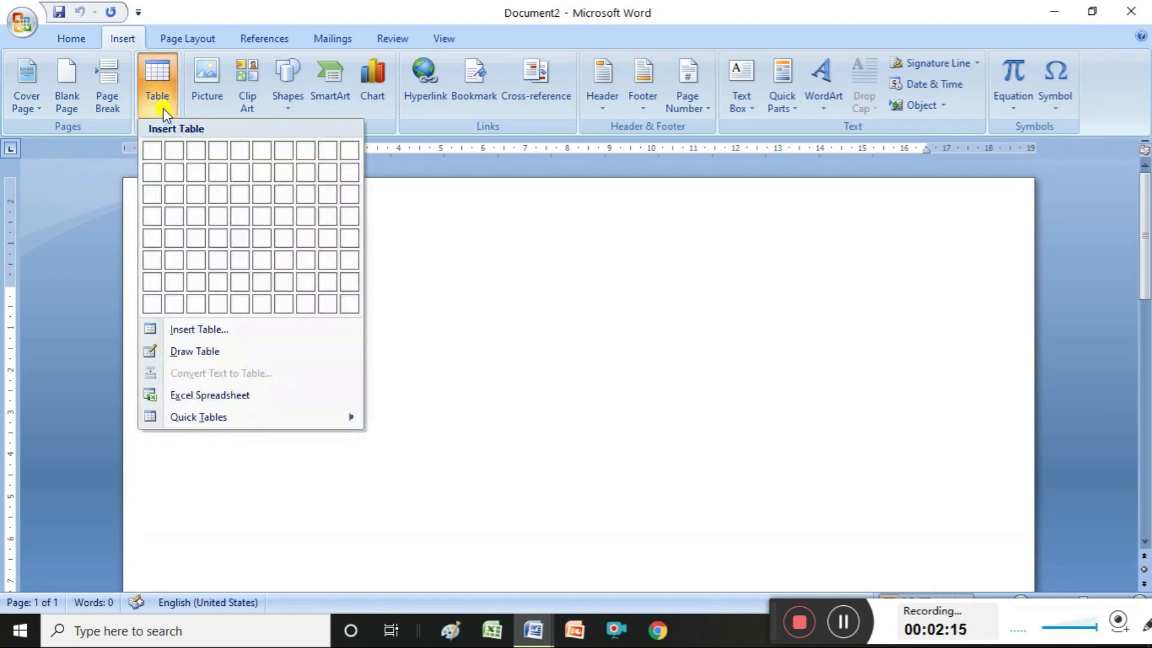
left_click(202, 396)
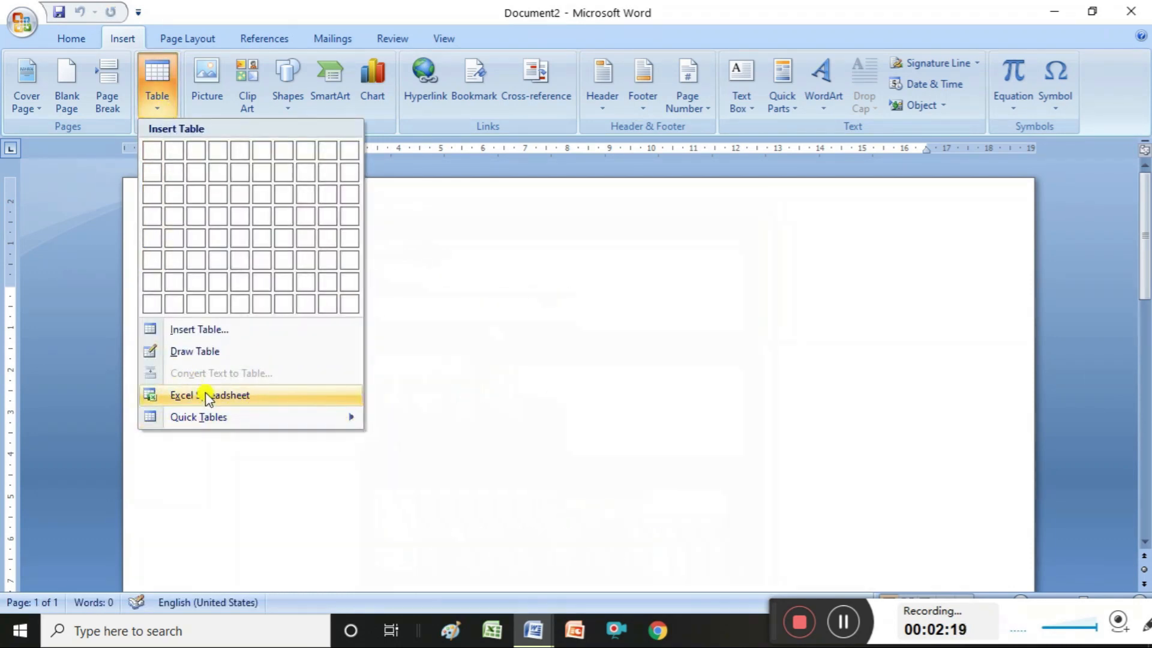
left_click(205, 394)
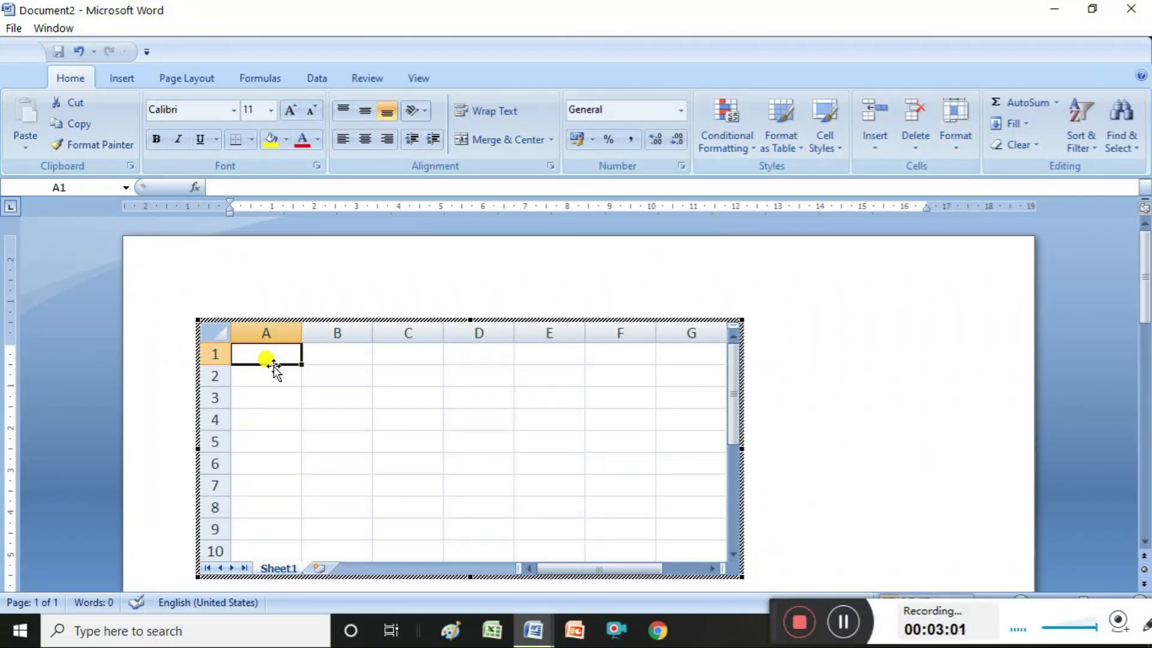
- Enter the title "Student mars list" in cell B1 and the heading "s.nme" in cell A2
left_click(335, 356)
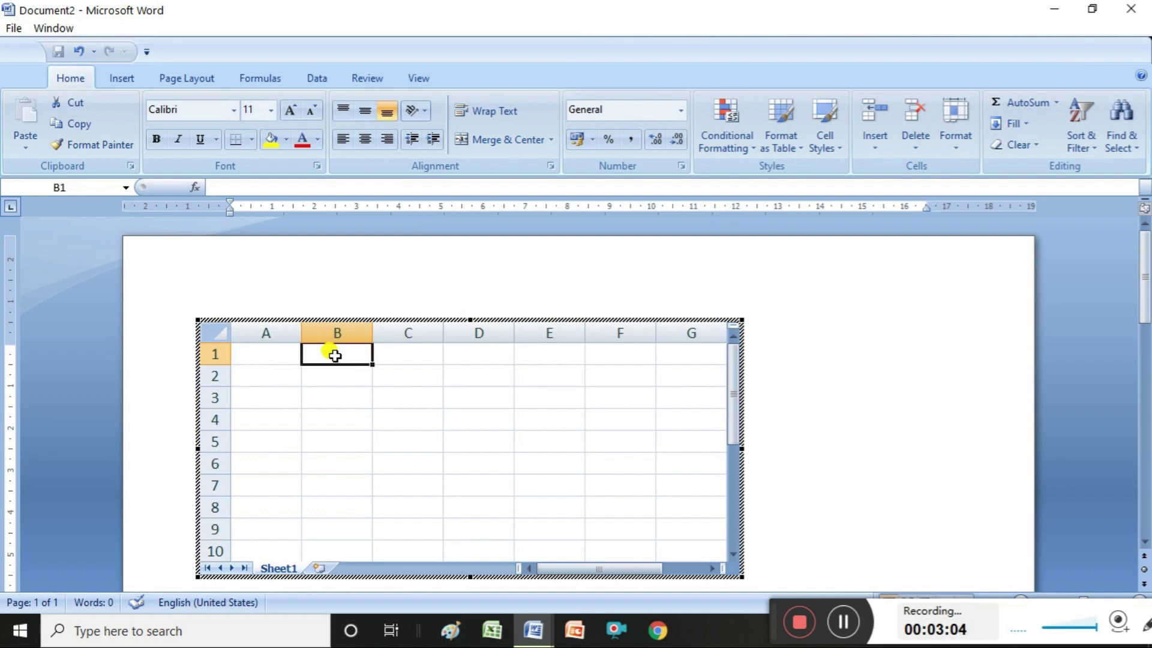
type("Student mars list")
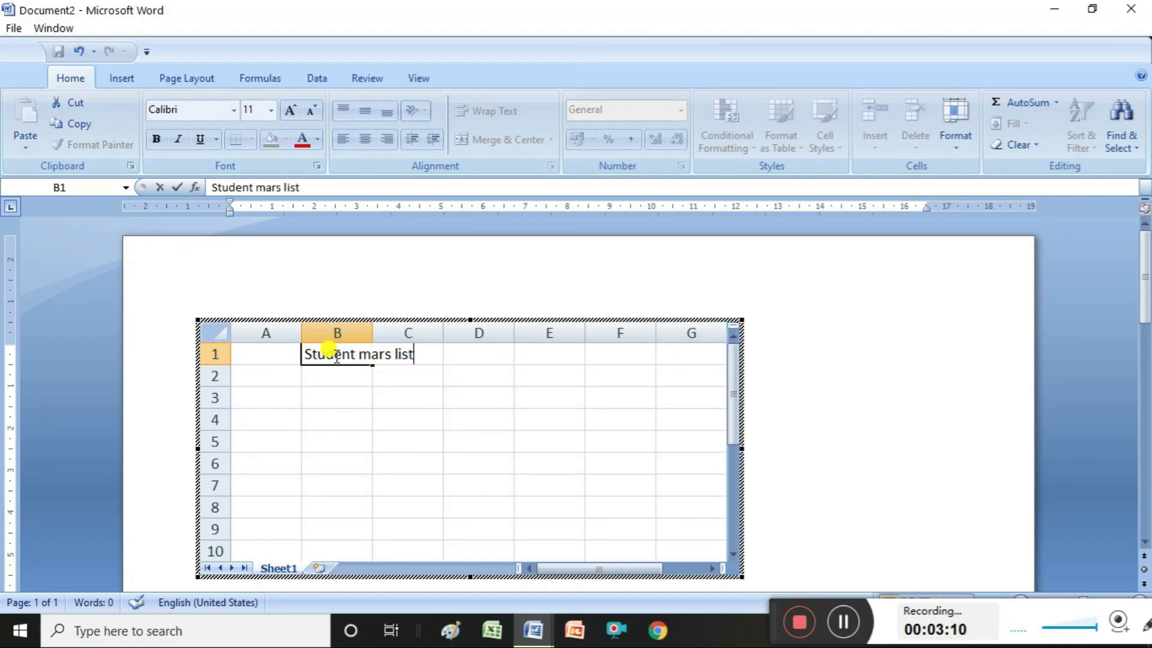
left_click(264, 379)
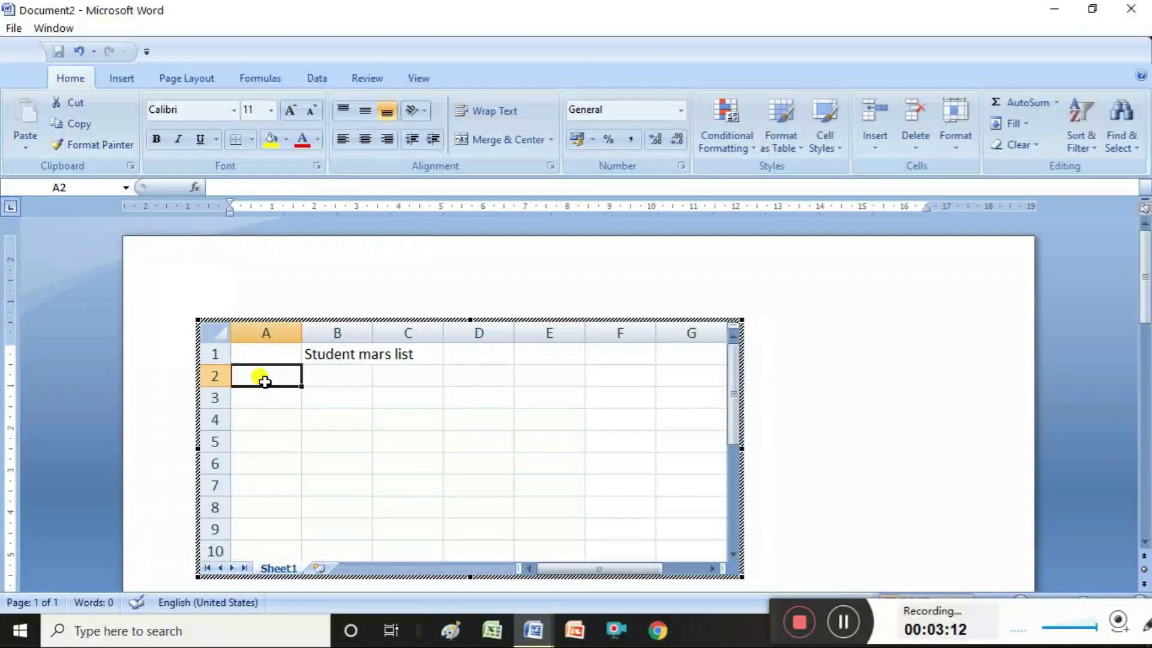
type("s.na")
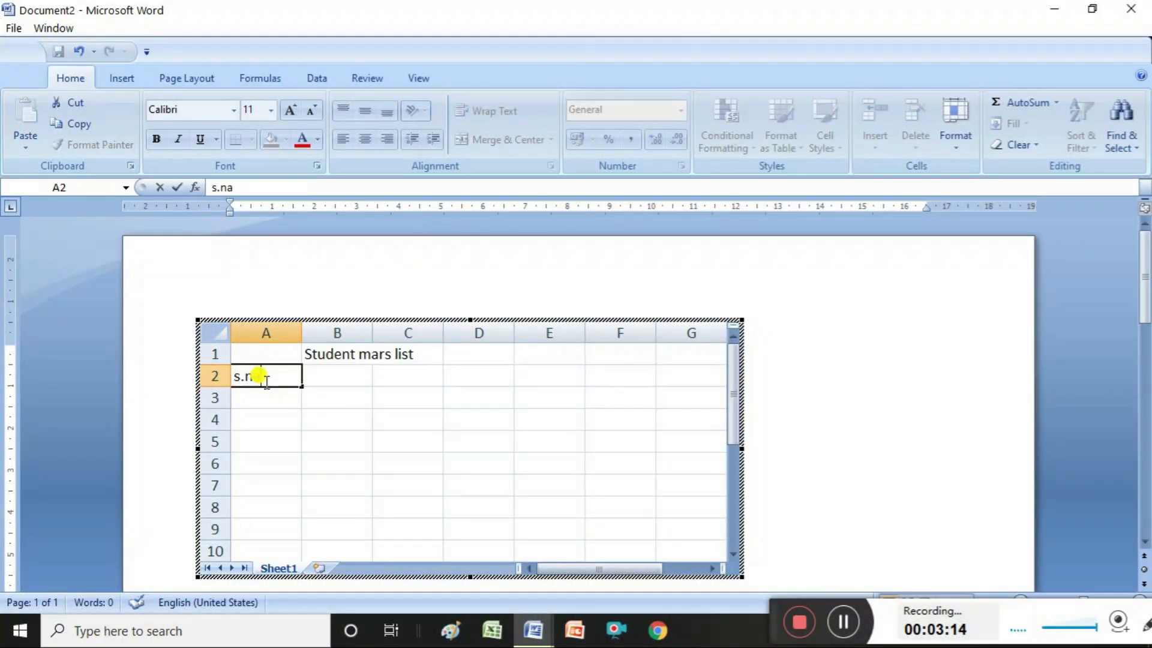
key("BackSpace")
type("me")
key("Tab")
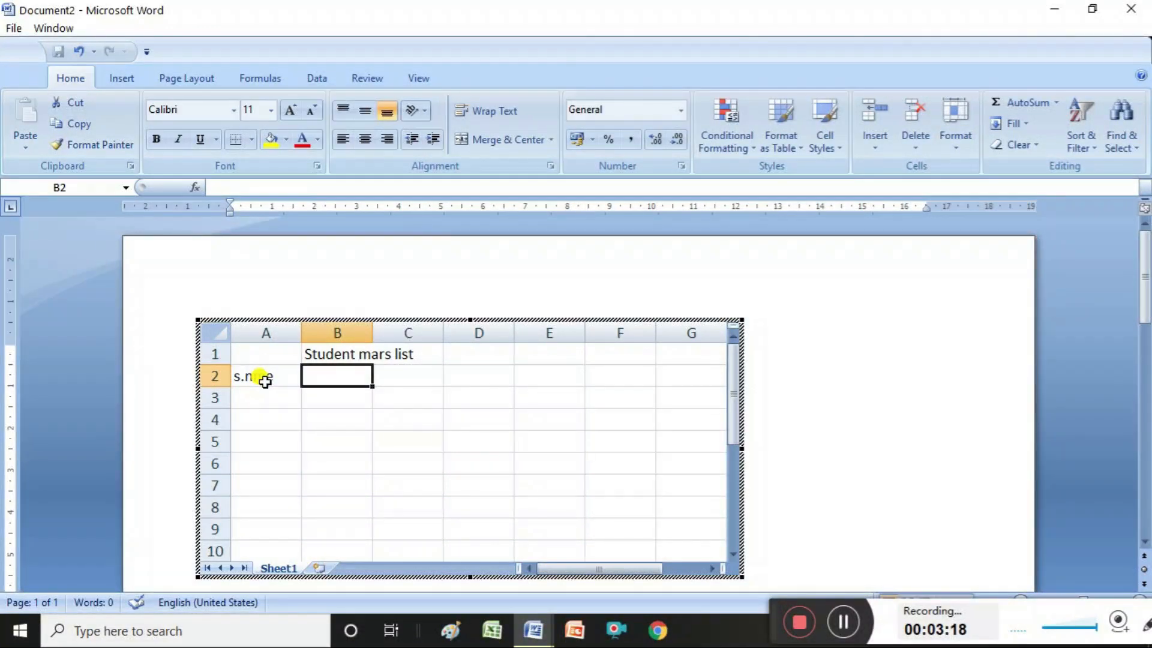
- Enter the subject headings "telugu", "english" and "social" in cells B2 to D2
type("telugu")
key("Tab")
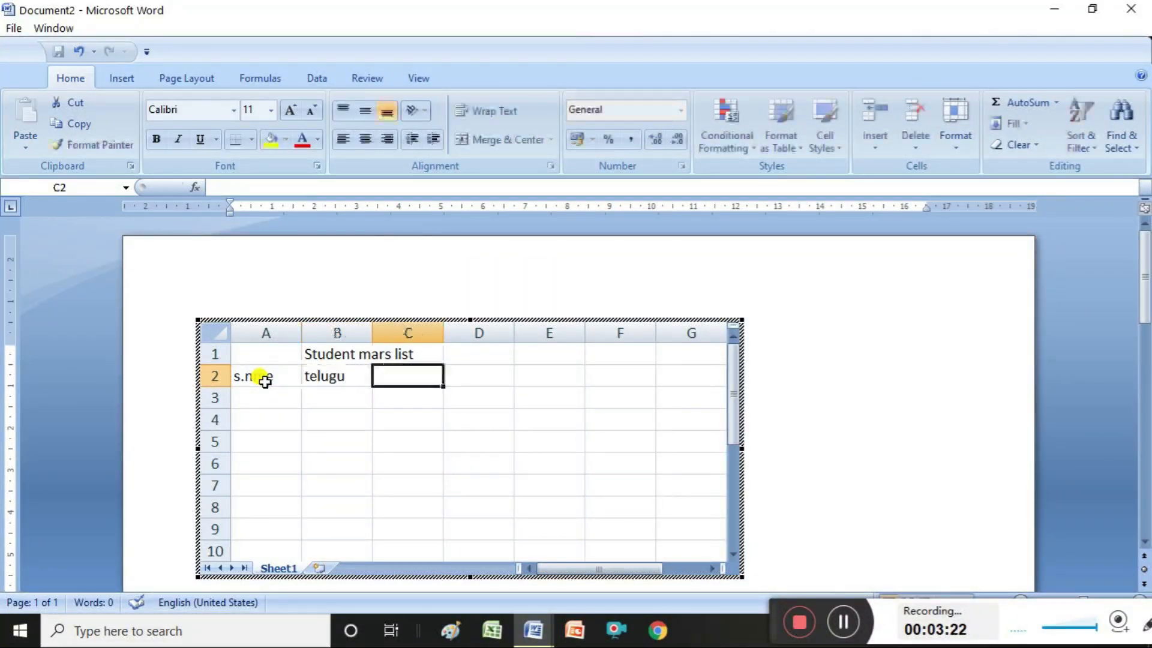
type("english")
left_click(462, 380)
type("social")
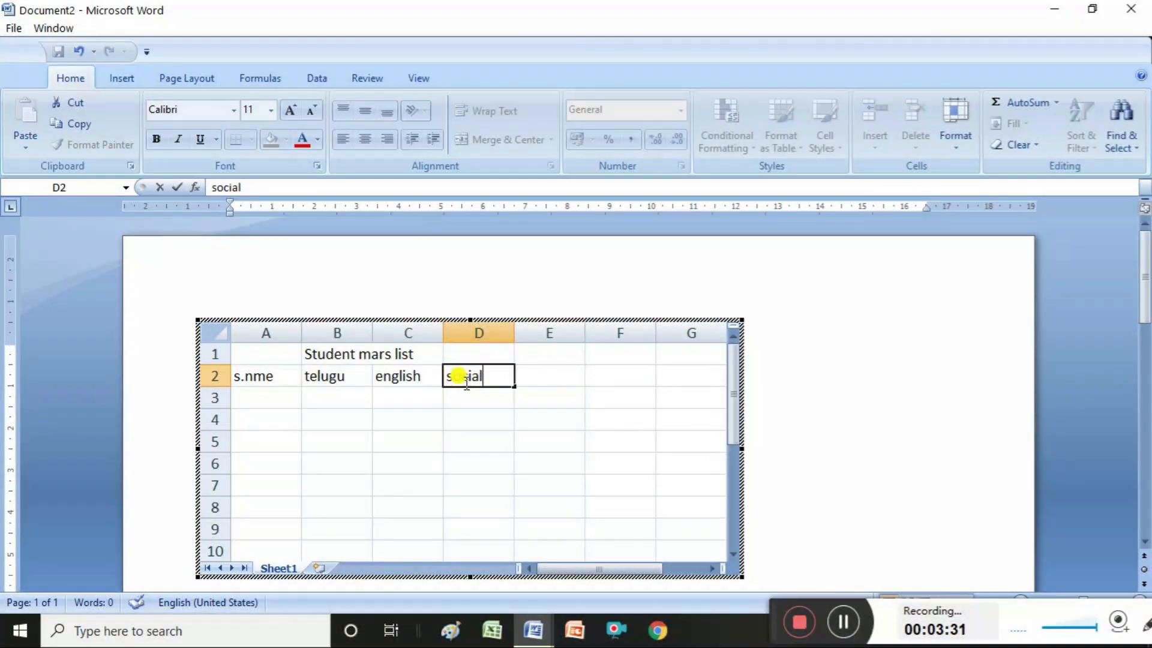
- Enter the first three students' names in cells A3 to A5
left_click(268, 398)
type("vani")
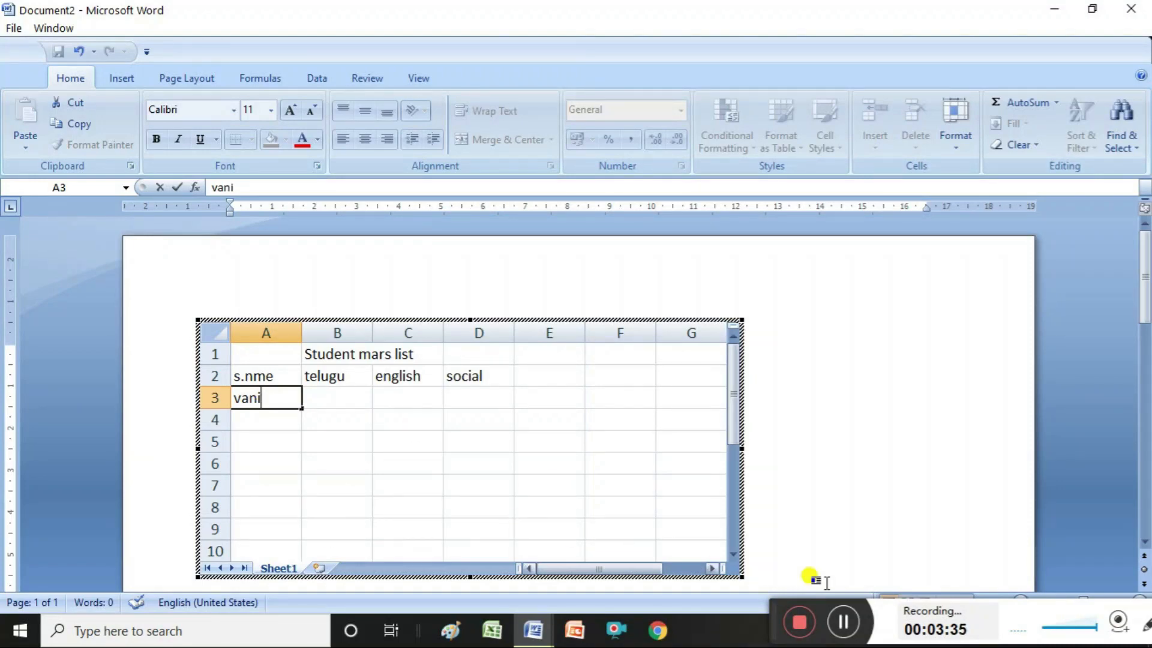
left_click(845, 624)
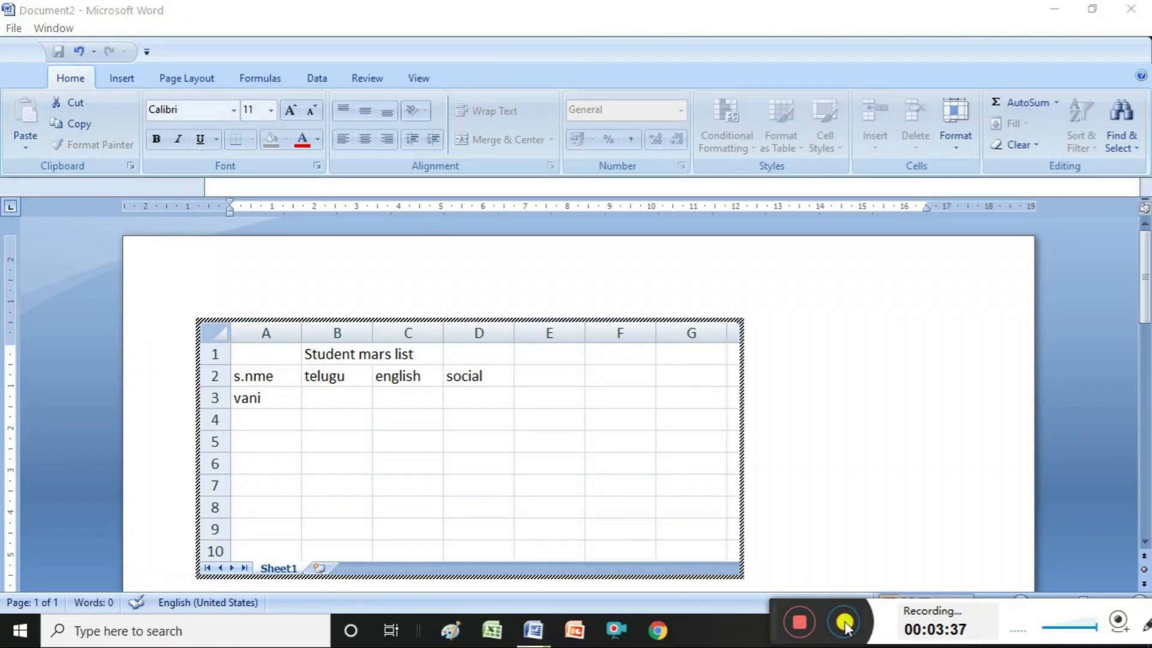
left_click(272, 422)
type("ravi")
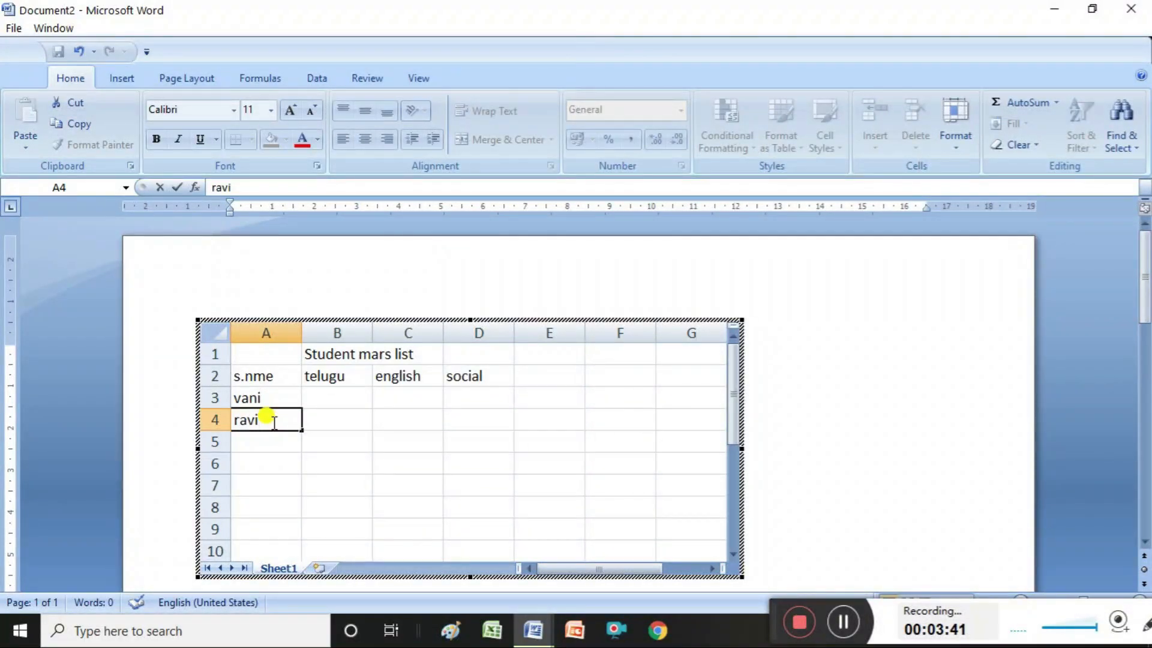
key("Return")
type("yuva")
key("Tab")
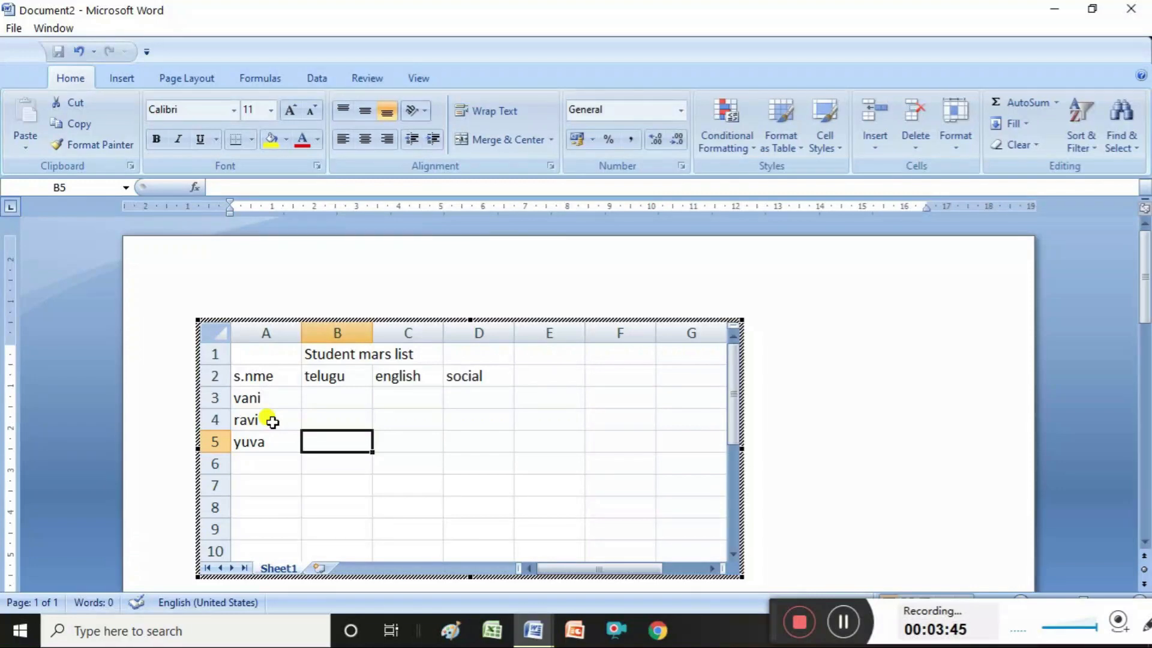
type("venkat")
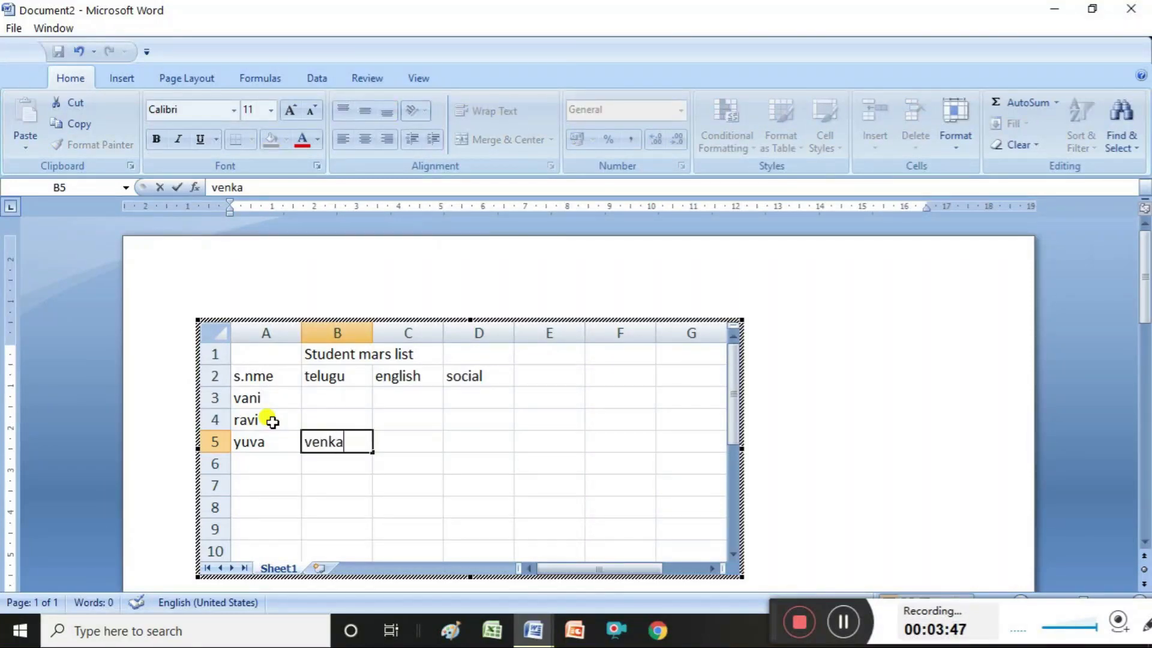
key("Tab")
key("Up")
key("Up")
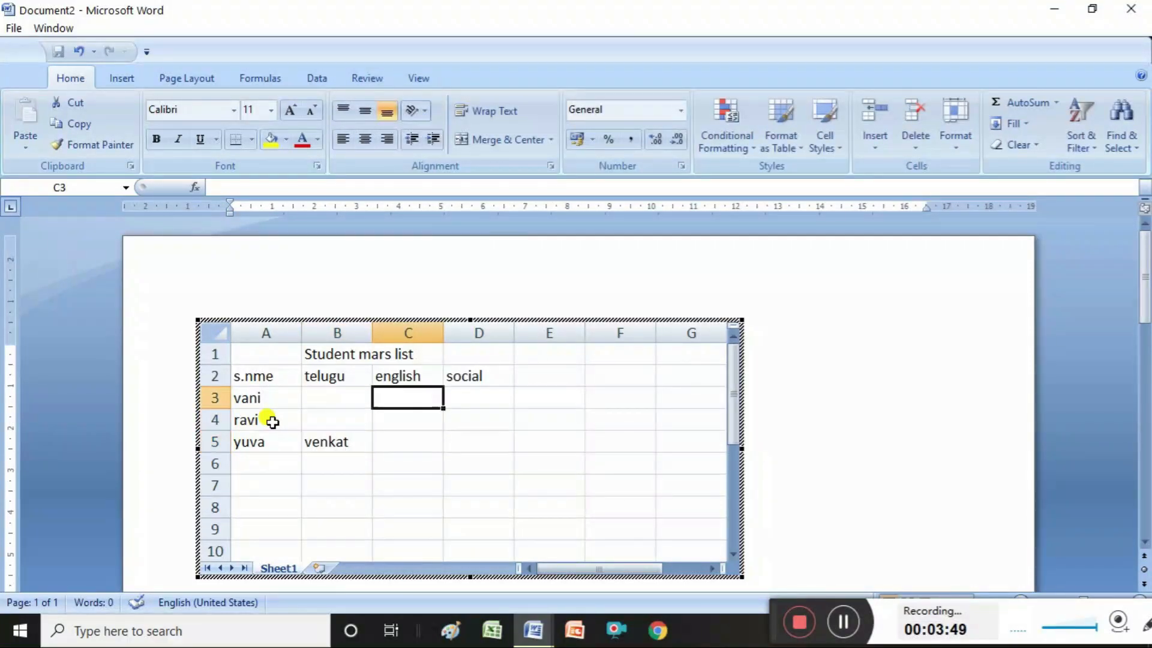
key("Down")
key("Left")
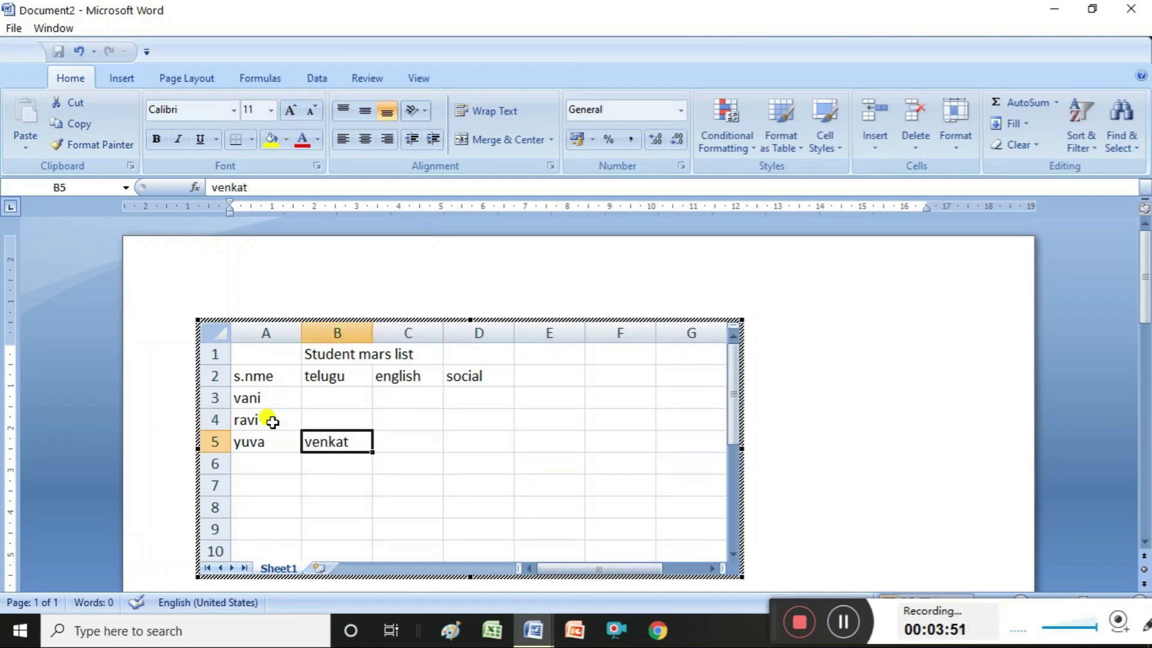
key("Delete")
- Enter the fourth student's name in cell A6
key("Down")
key("Left")
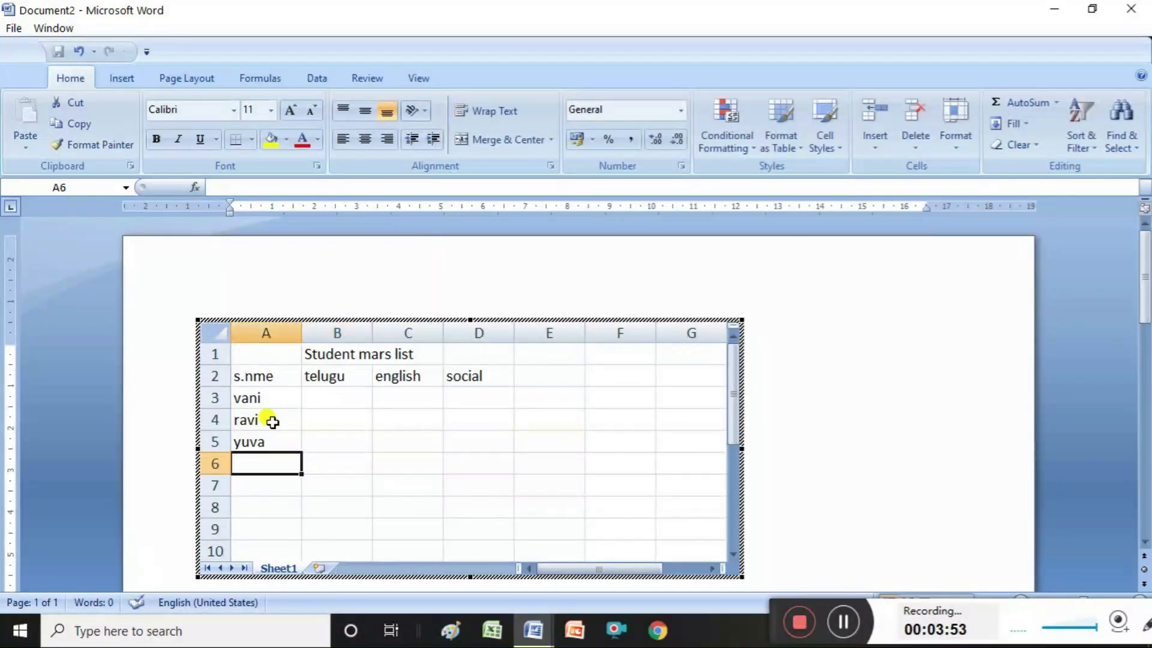
type("venkat")
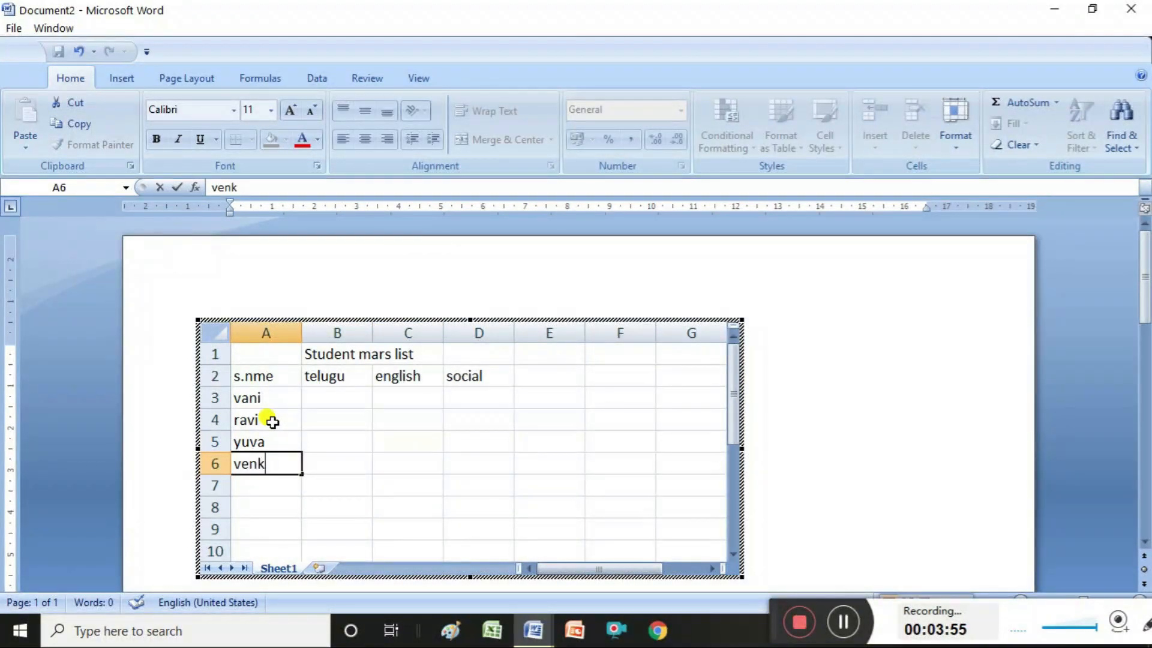
key("Right")
- Fill the telugu marks in cells B3 to B6 with 67, 56, 89 and 54
key("Up")
key("Up")
key("Up")
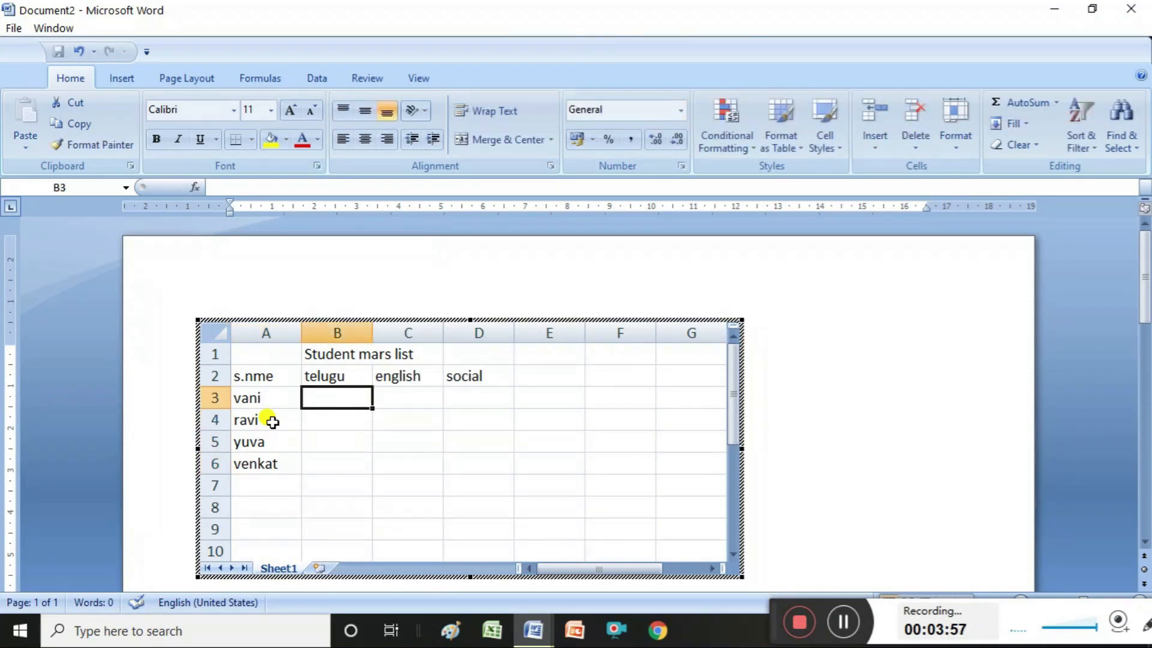
type("67")
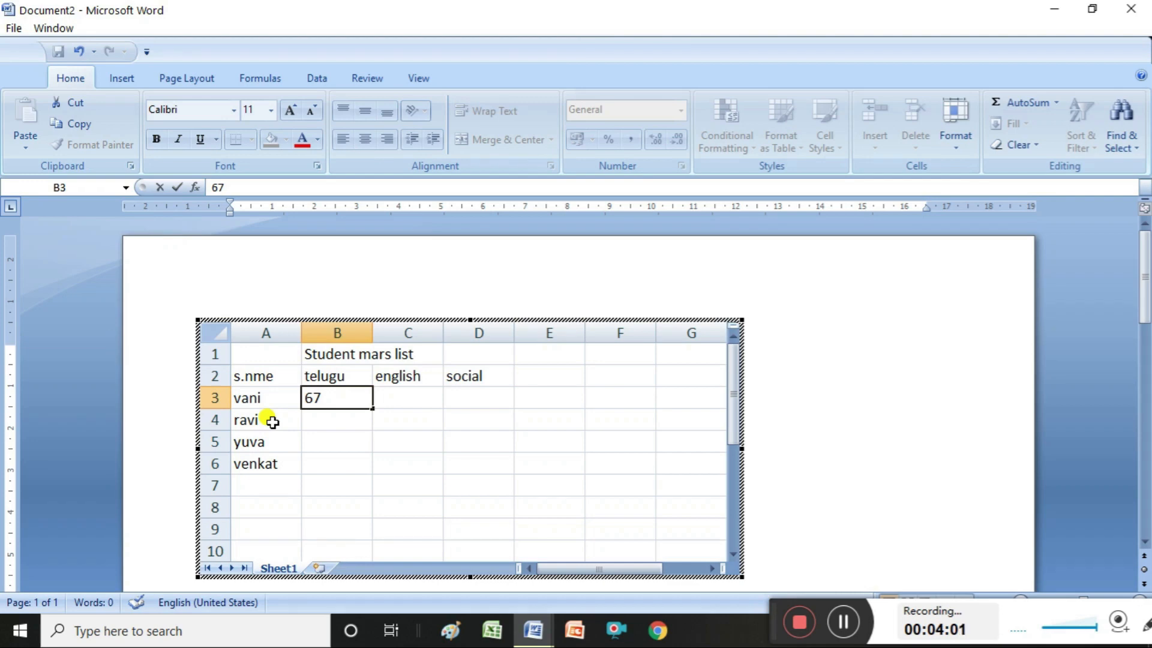
key("Return")
type("56")
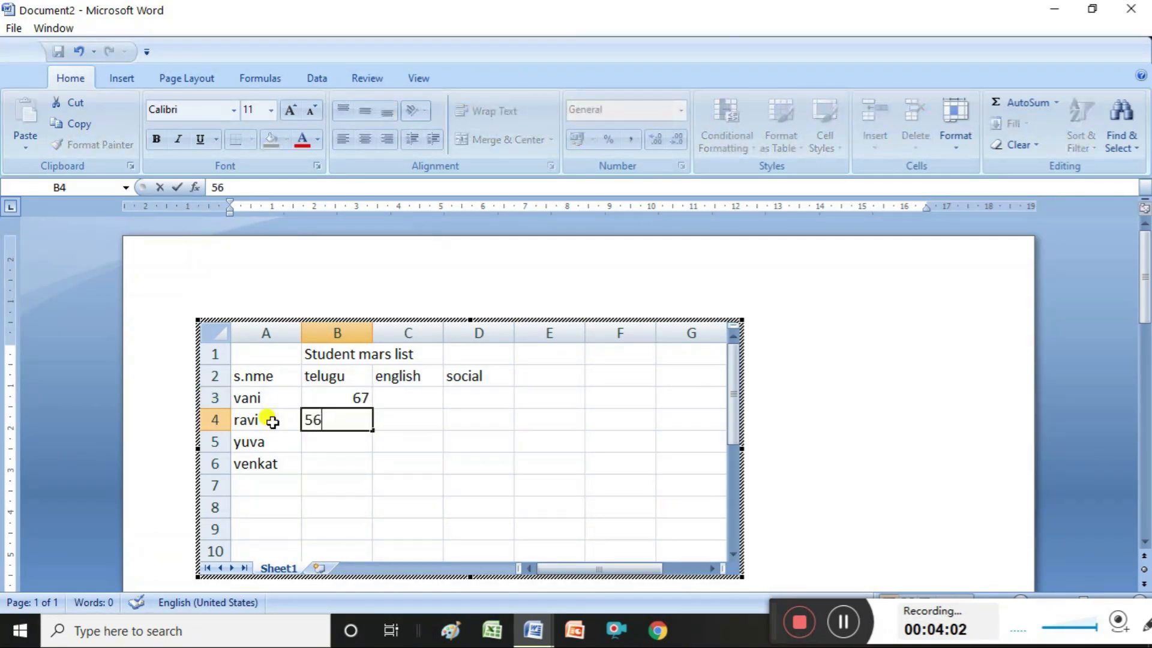
key("Return")
type("89")
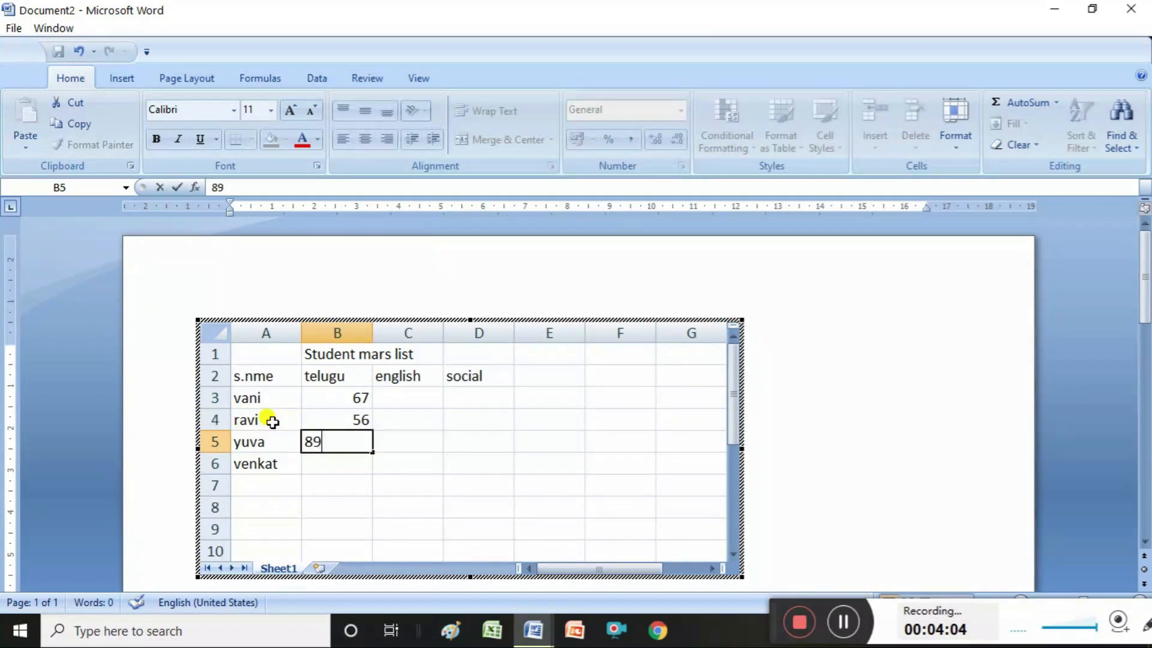
key("Return")
type("54")
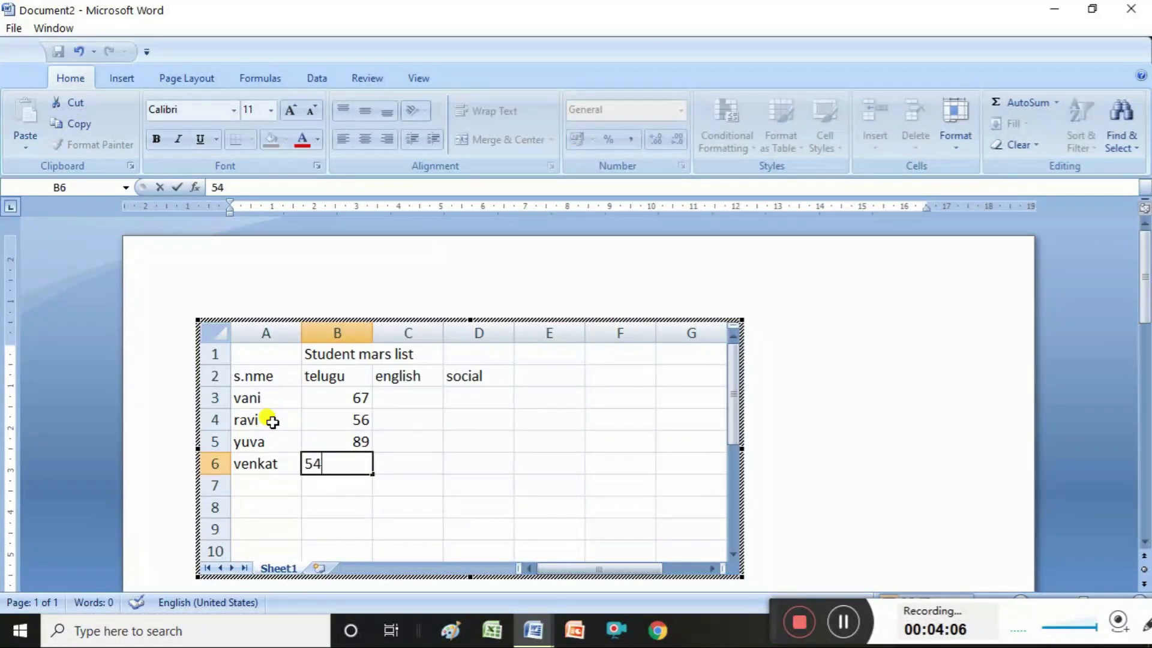
key("Right")
- Enter the first student's english mark 45 in C3 and social mark 67 in D3
key("Up")
key("Up")
key("Up")
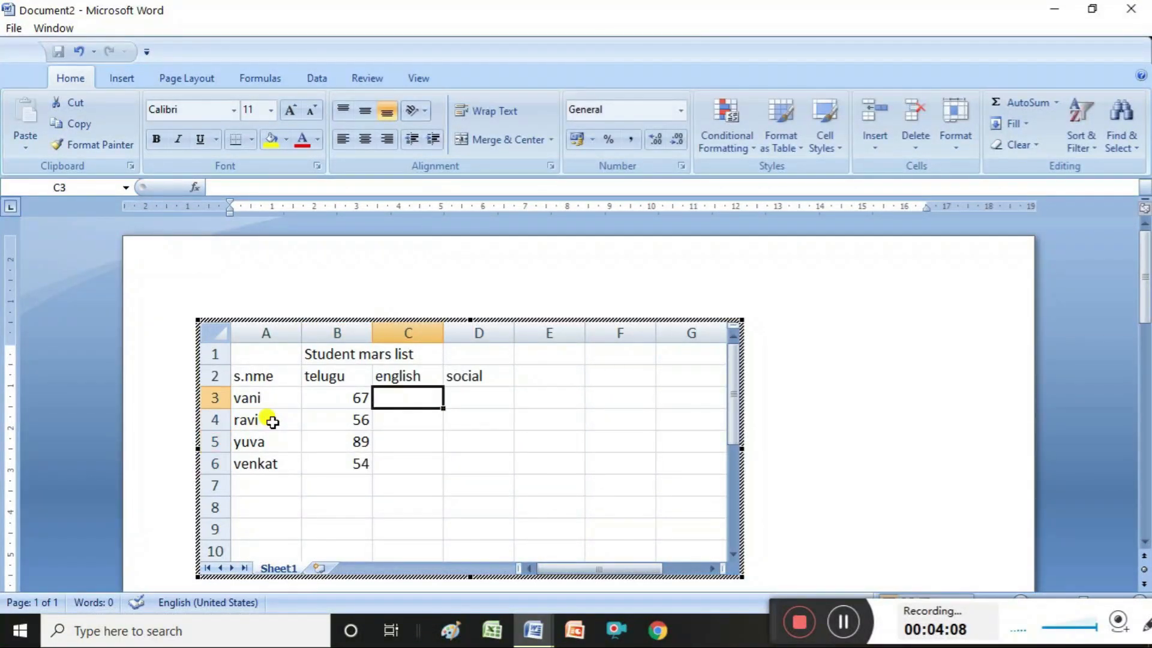
type("45")
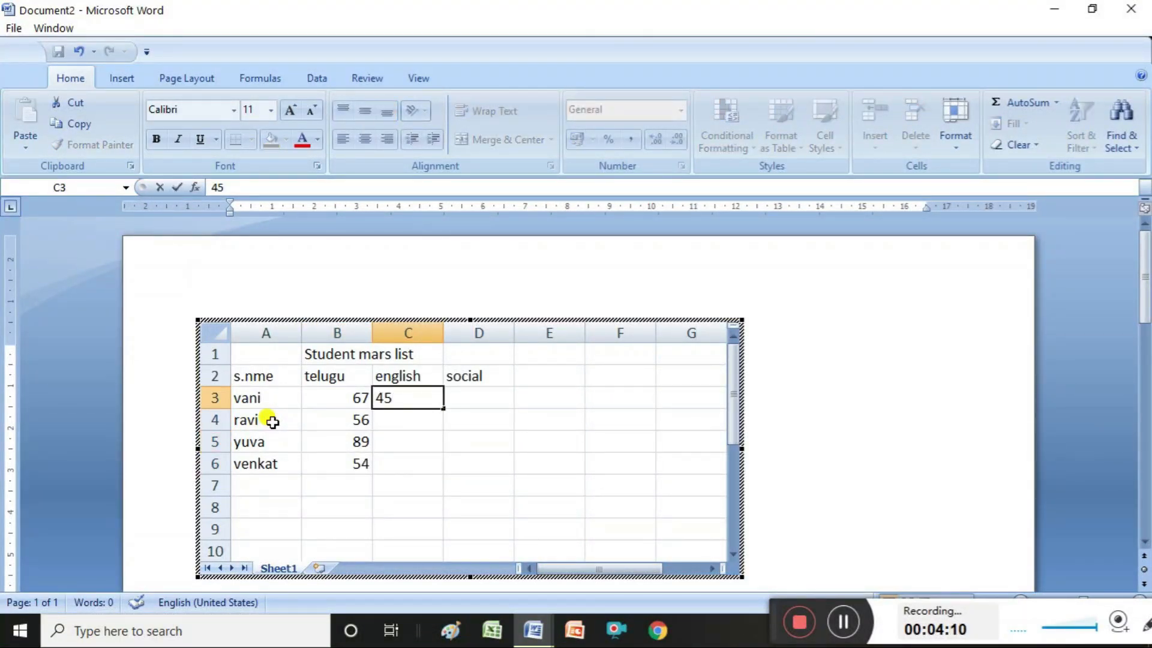
key("Right")
type("67")
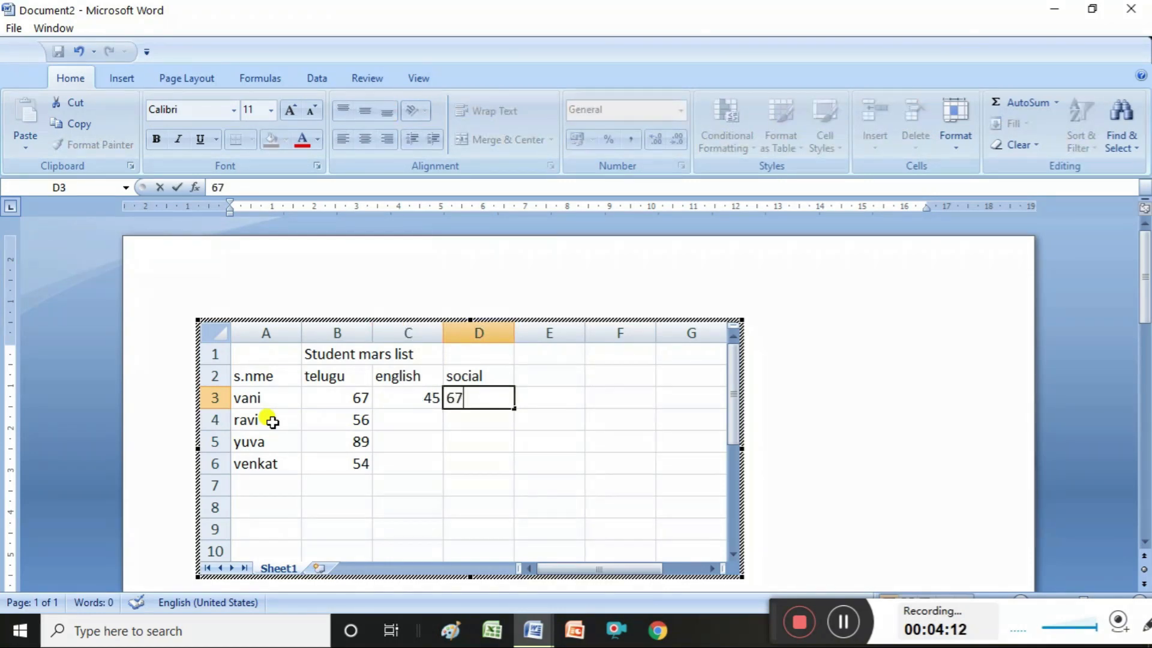
key("Return")
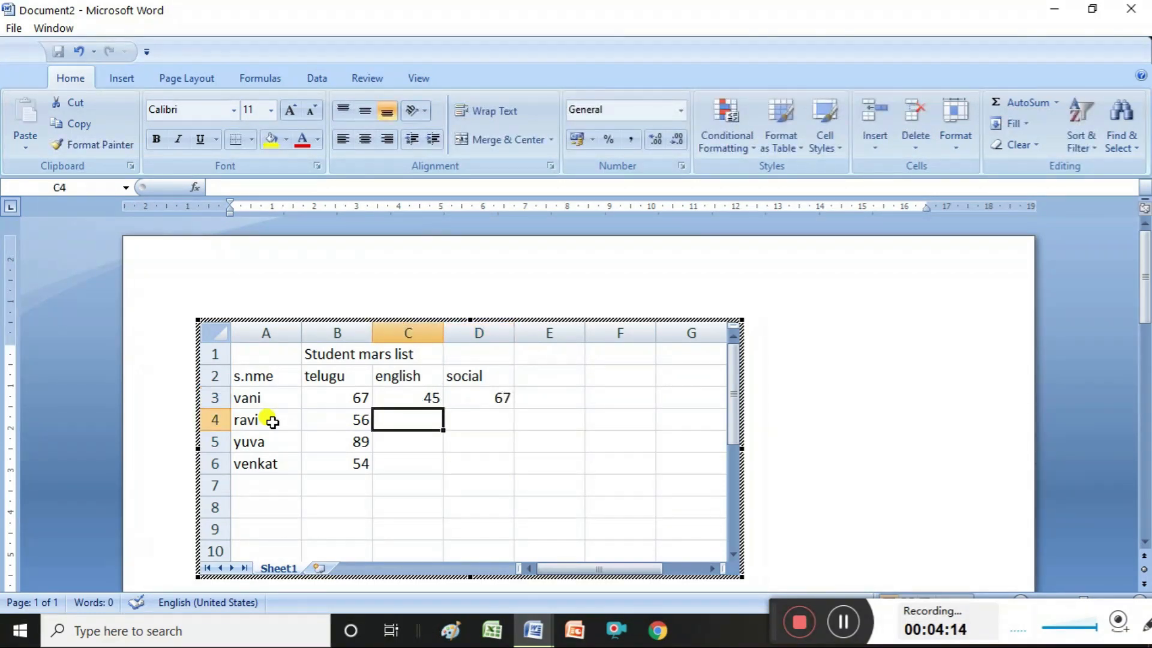
- Fill the remaining english marks in cells C4 to C6 with 78, 87 and 56
type("78")
key("Return")
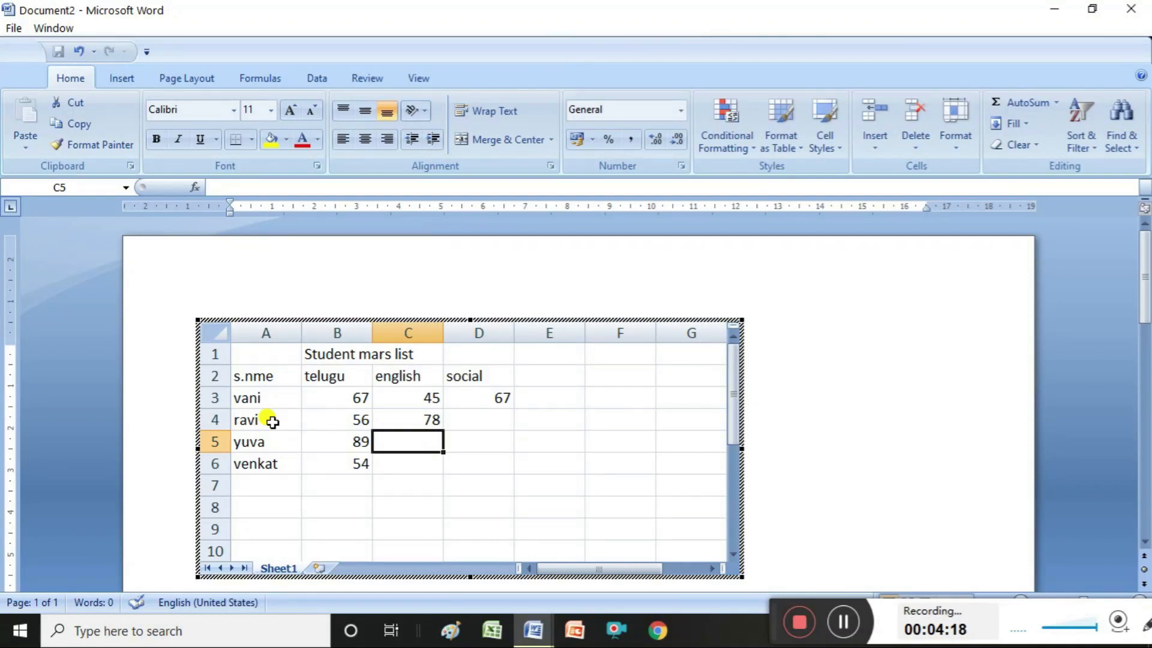
type("87")
key("Return")
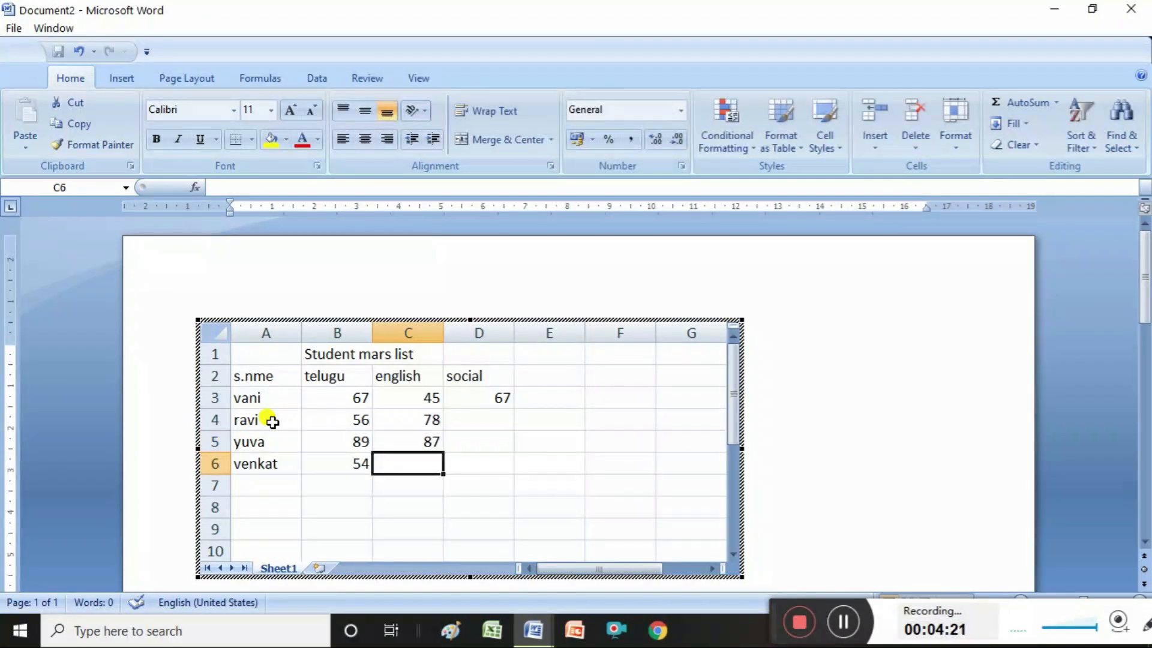
type("56")
key("Tab")
- Fill the remaining social marks in cells D4 to D6 with 88, 76 and 98
key("Up")
key("Up")
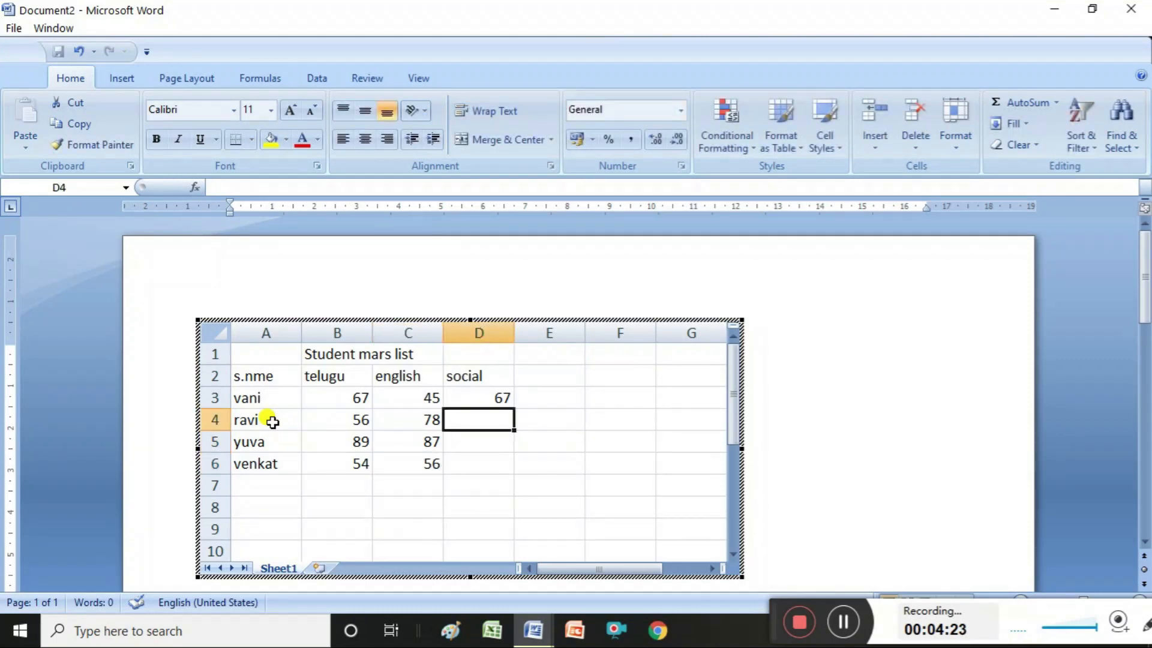
type("88")
key("Return")
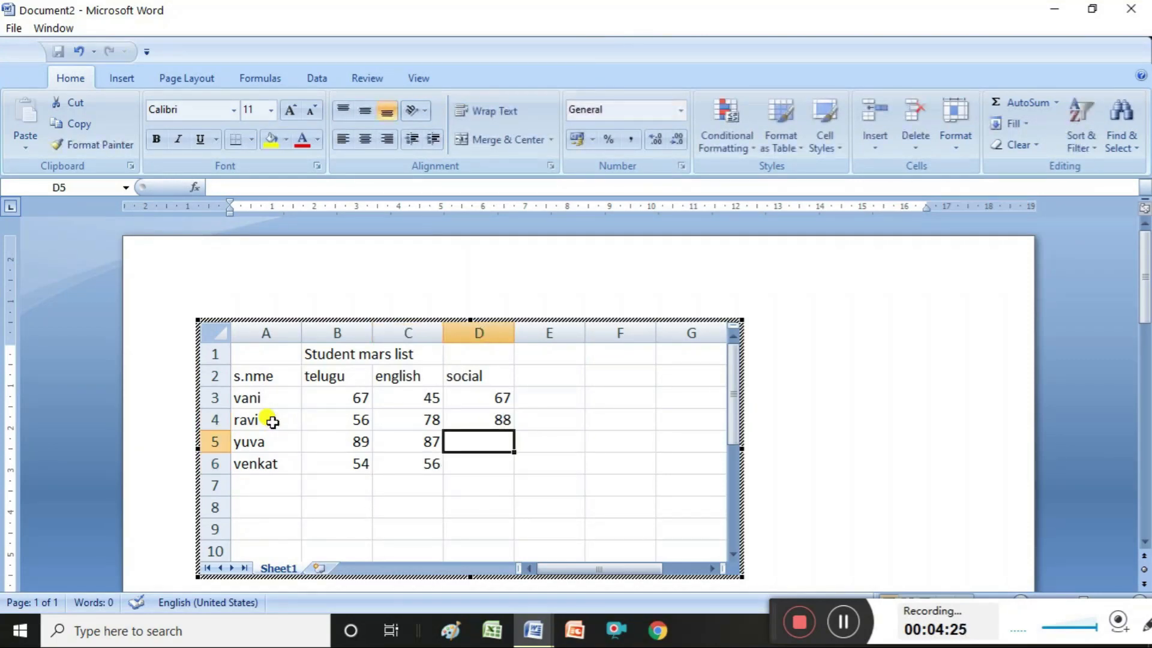
type("76")
key("Return")
type("98")
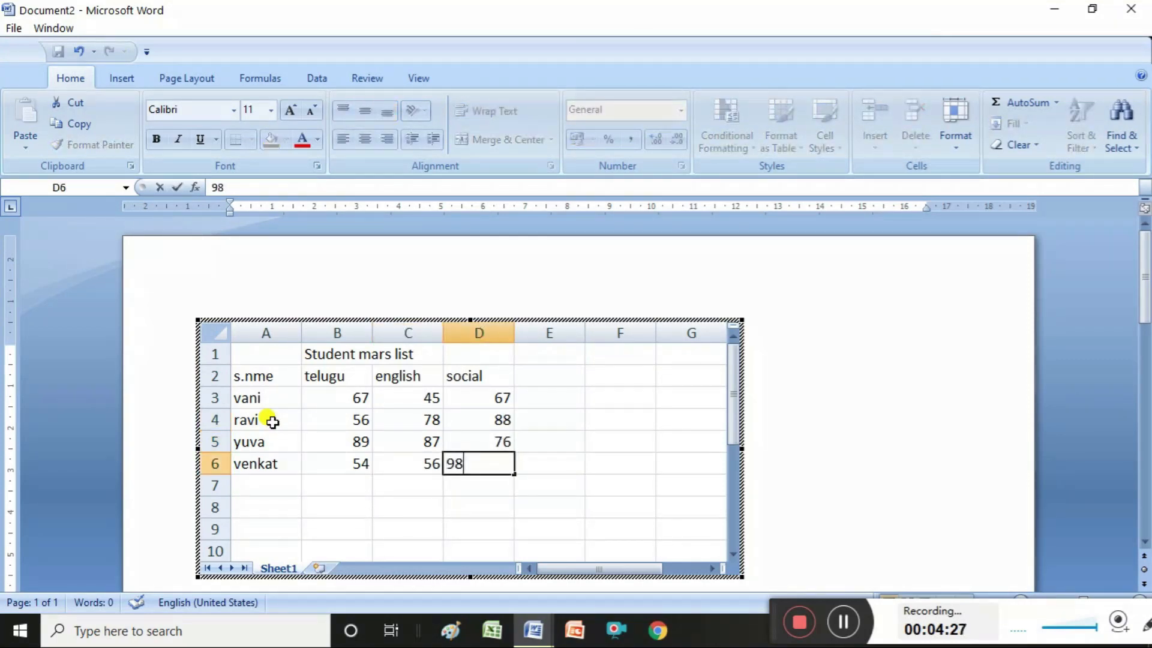
- Commit the last social mark in D6 and add the header Total in cell E2
key("Tab")
key("Up")
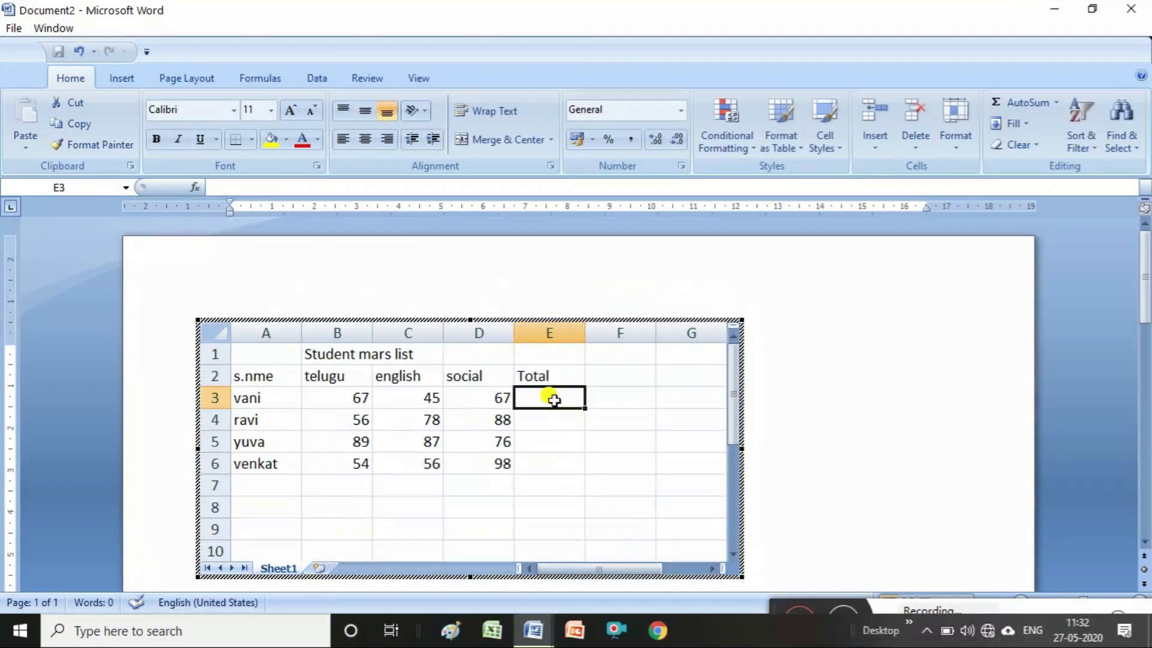
double_click(548, 396)
type("=")
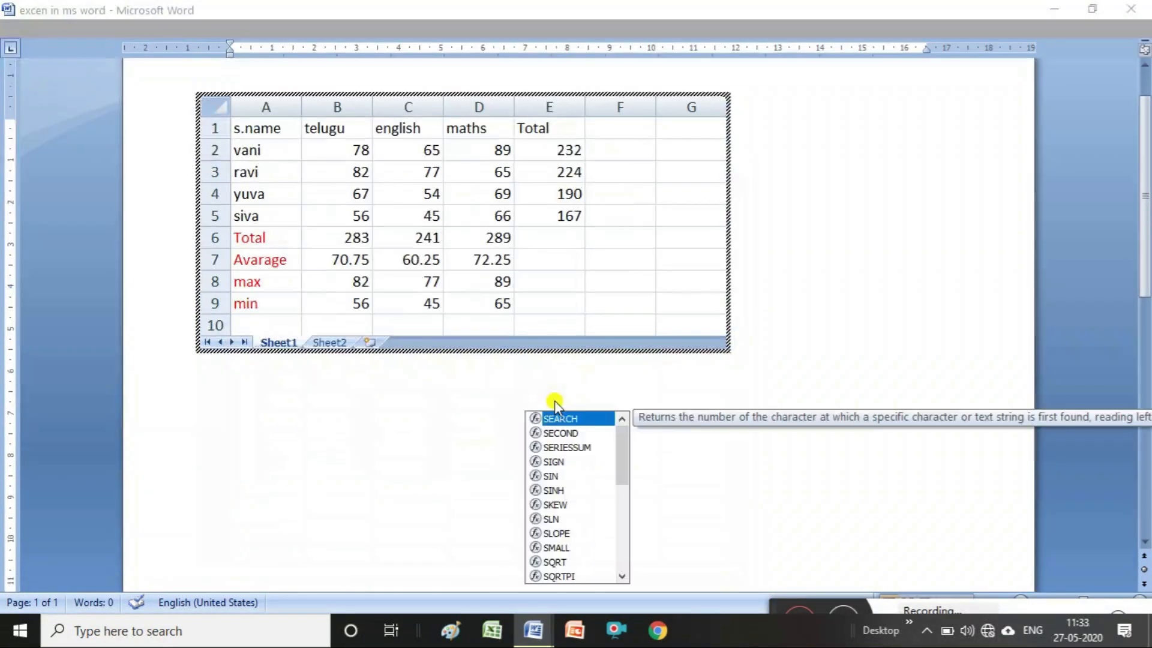
type("UM")
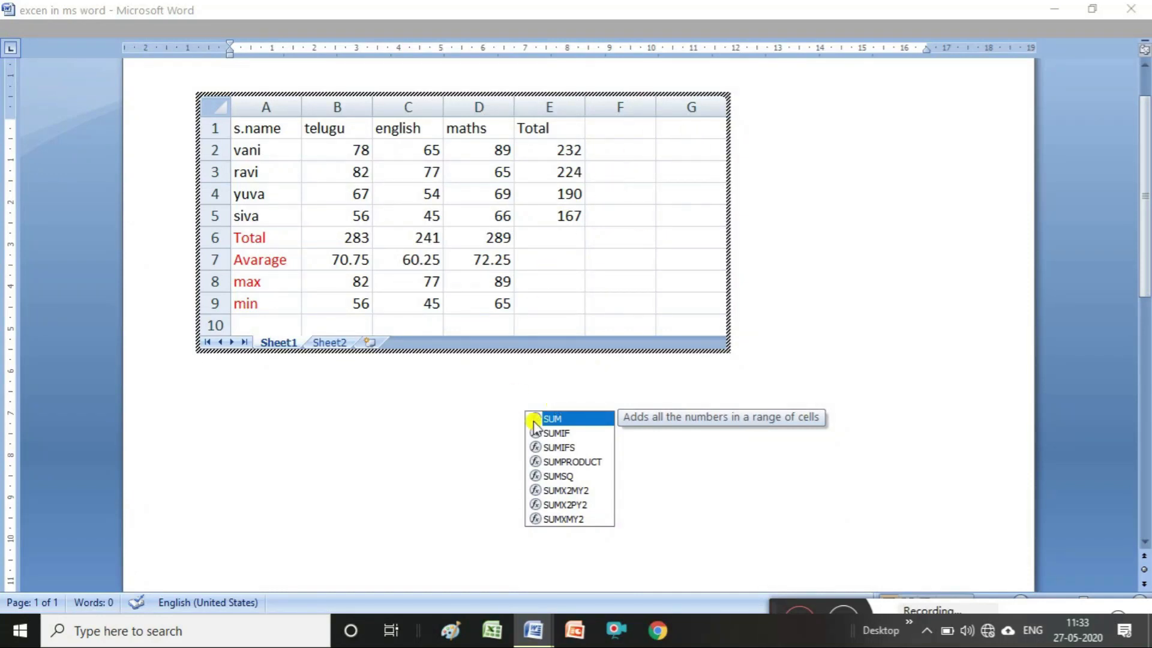
left_click(849, 312)
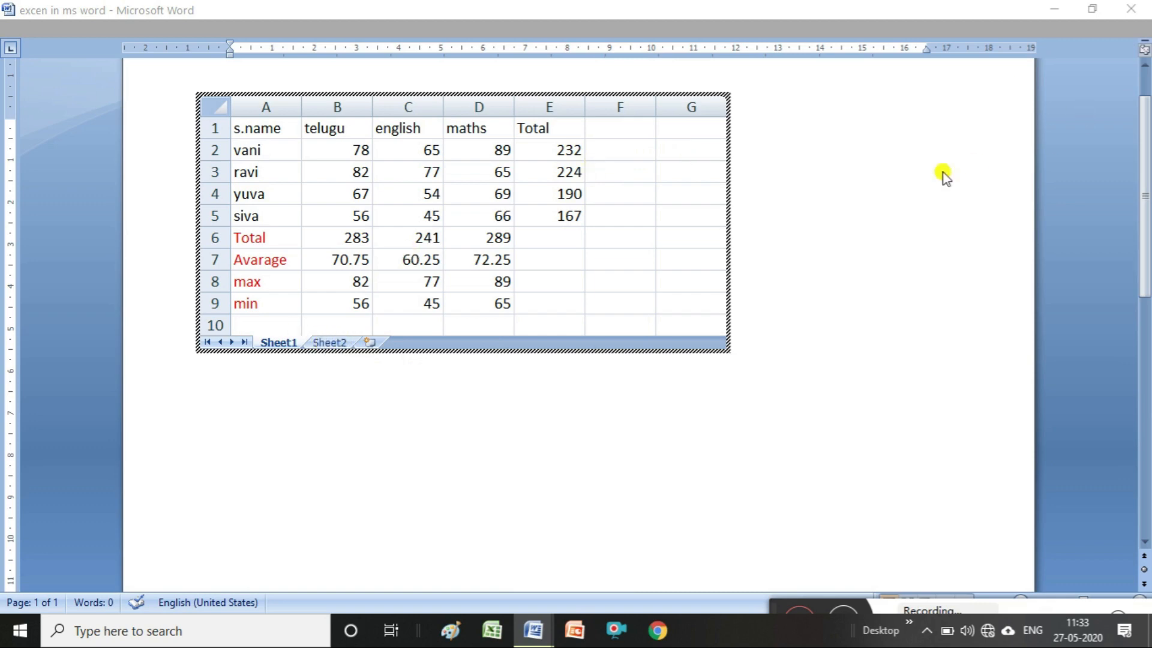
- Close the other open document, excen in ms word, and save its changes
mouse_move(522, 641)
left_click(484, 575)
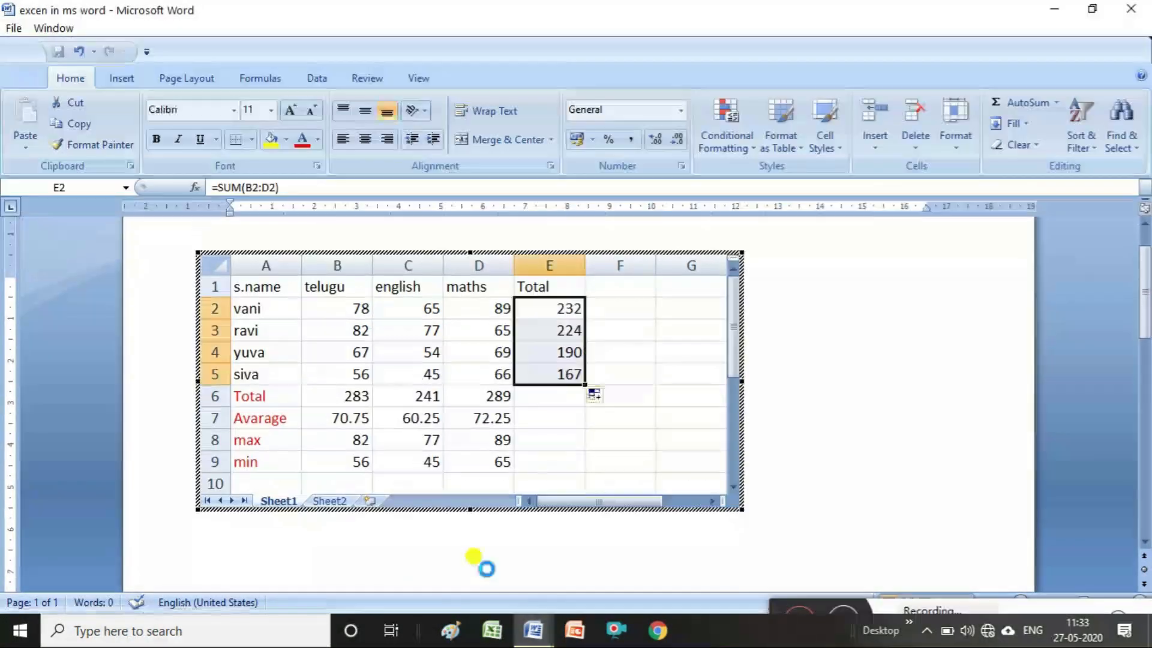
left_click(1132, 9)
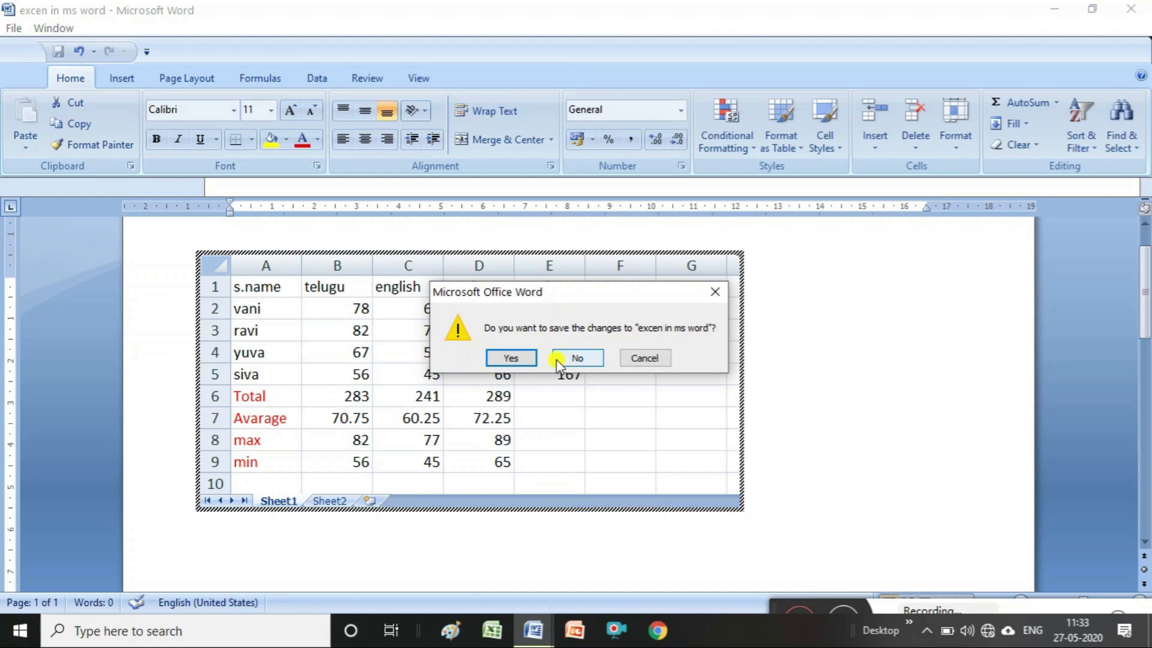
left_click(510, 358)
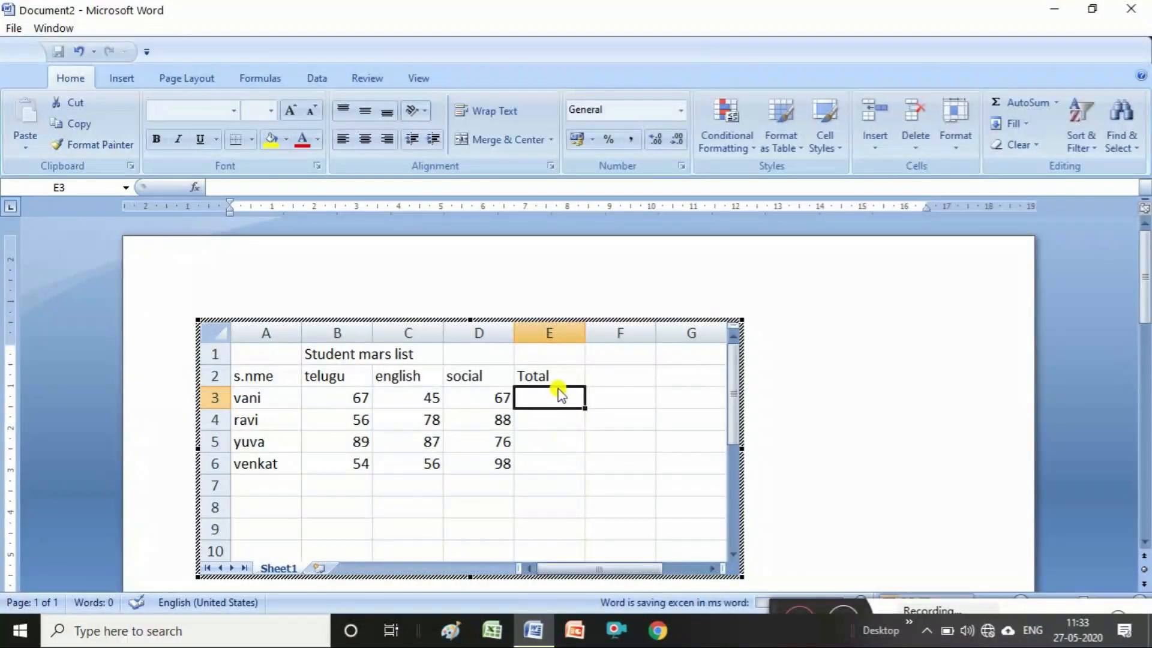
- Calculate the first student's total in E3 with the formula =sum(B3:D3)
type("=")
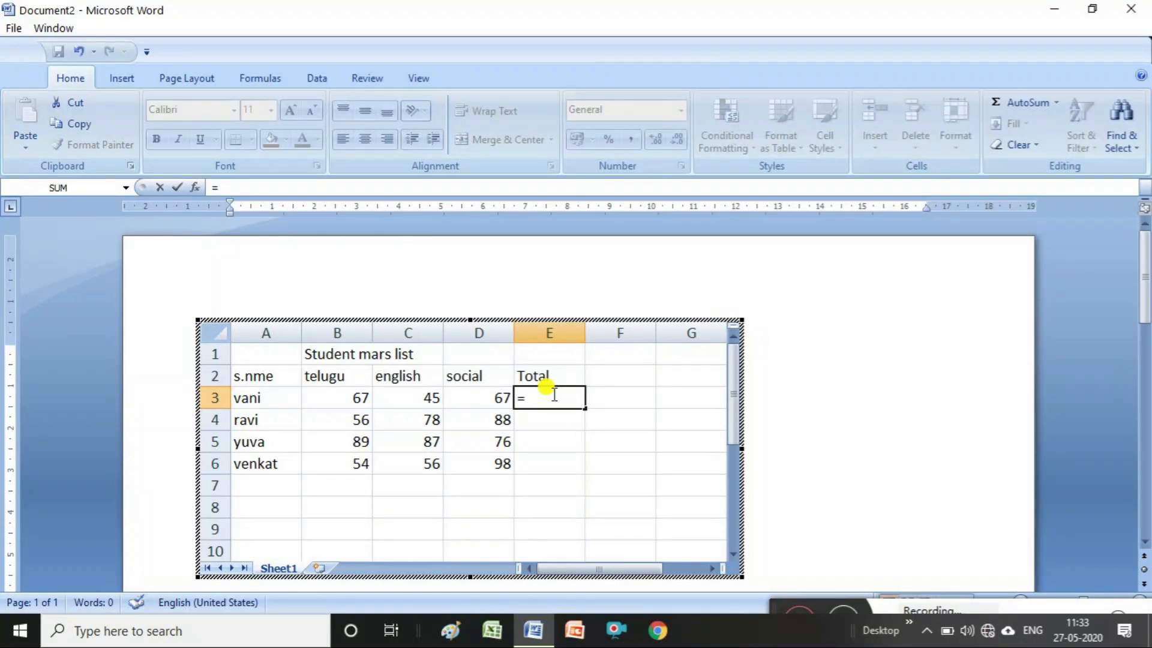
type("sum")
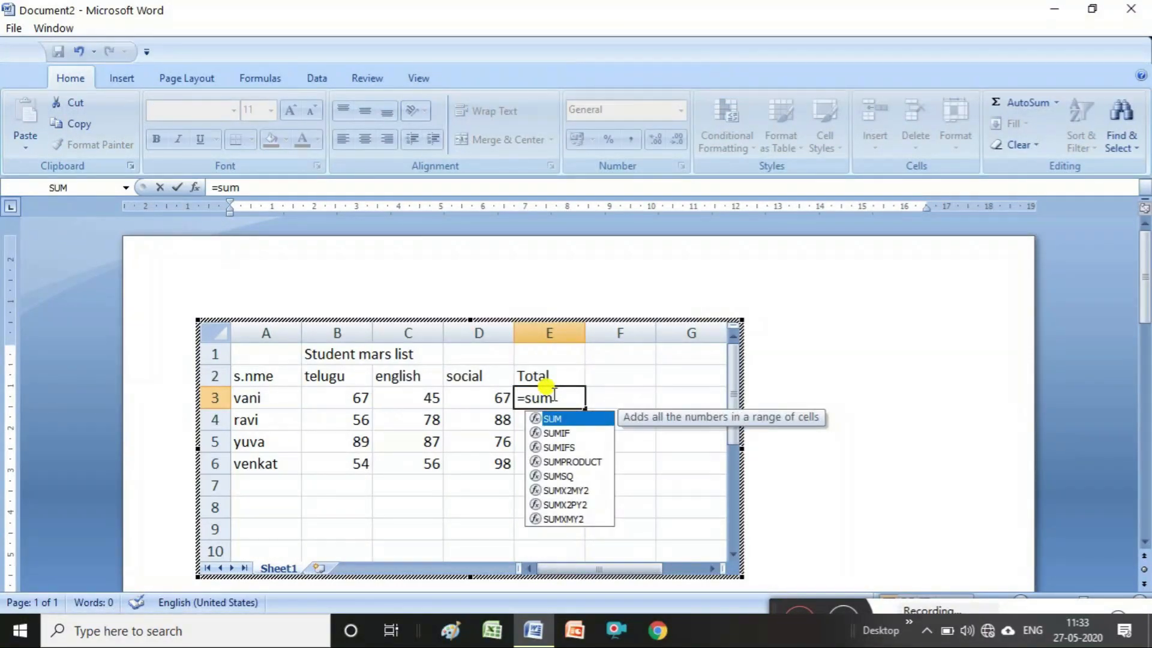
type("(")
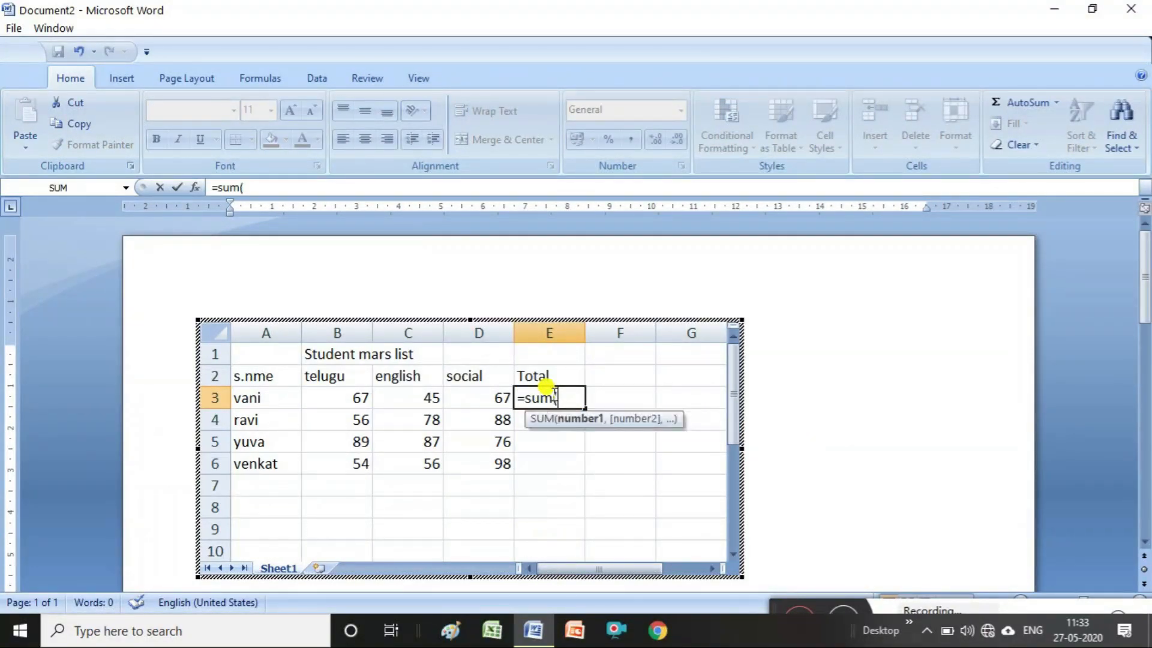
left_click(353, 398)
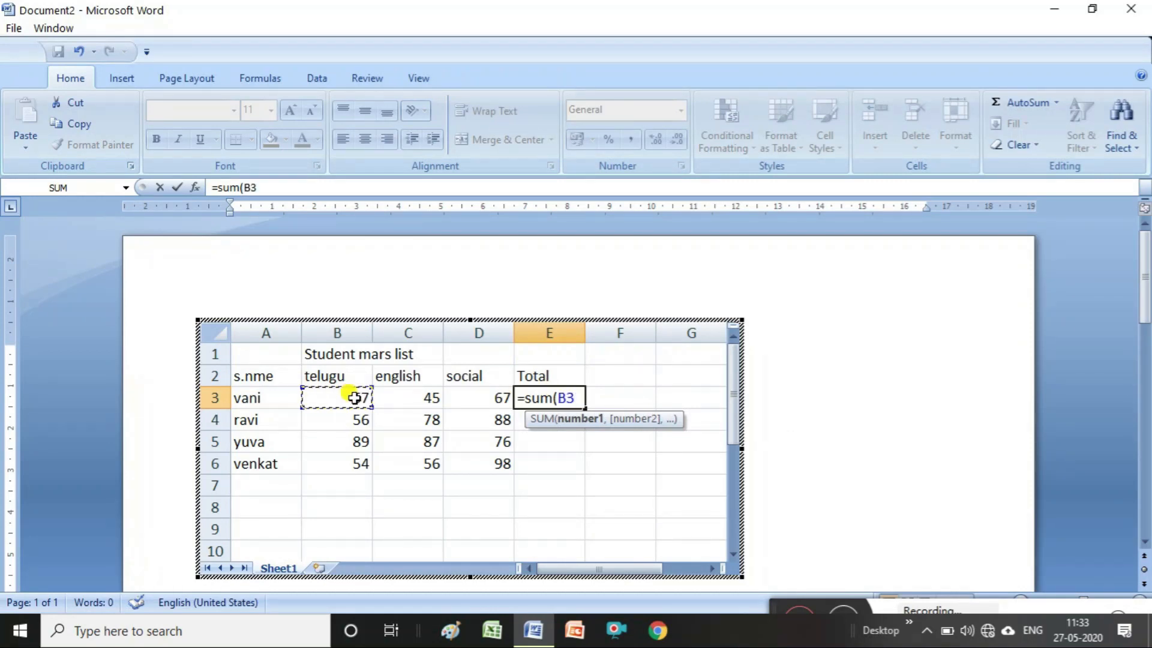
key("shift+Right")
key("shift+Right")
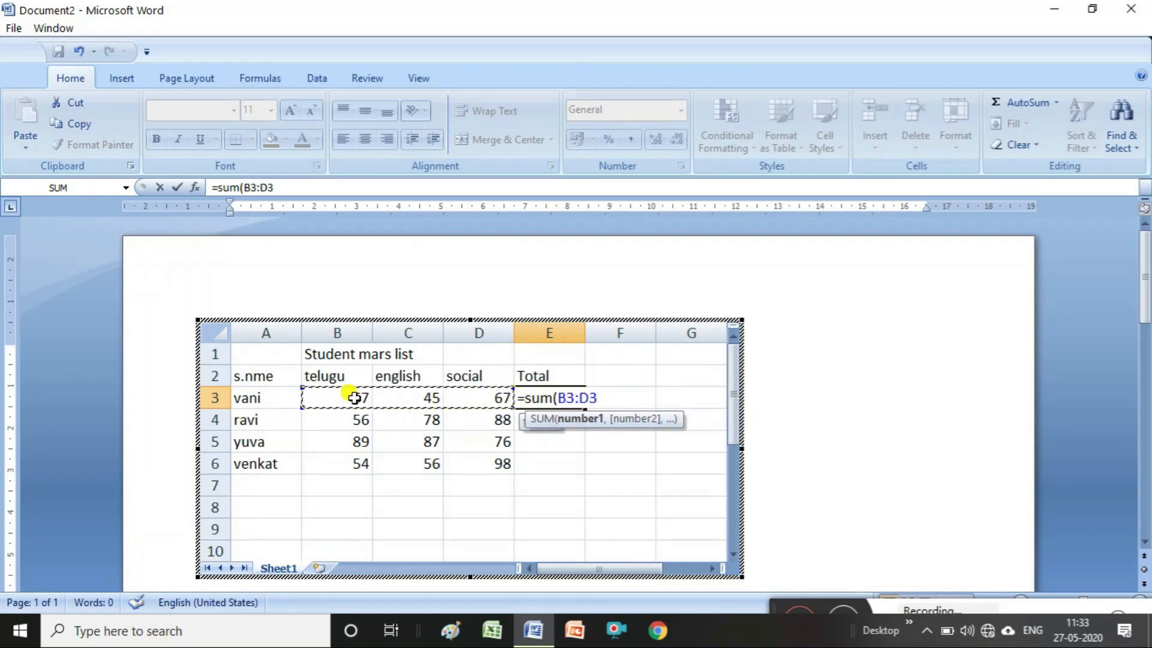
type(")")
key("Return")
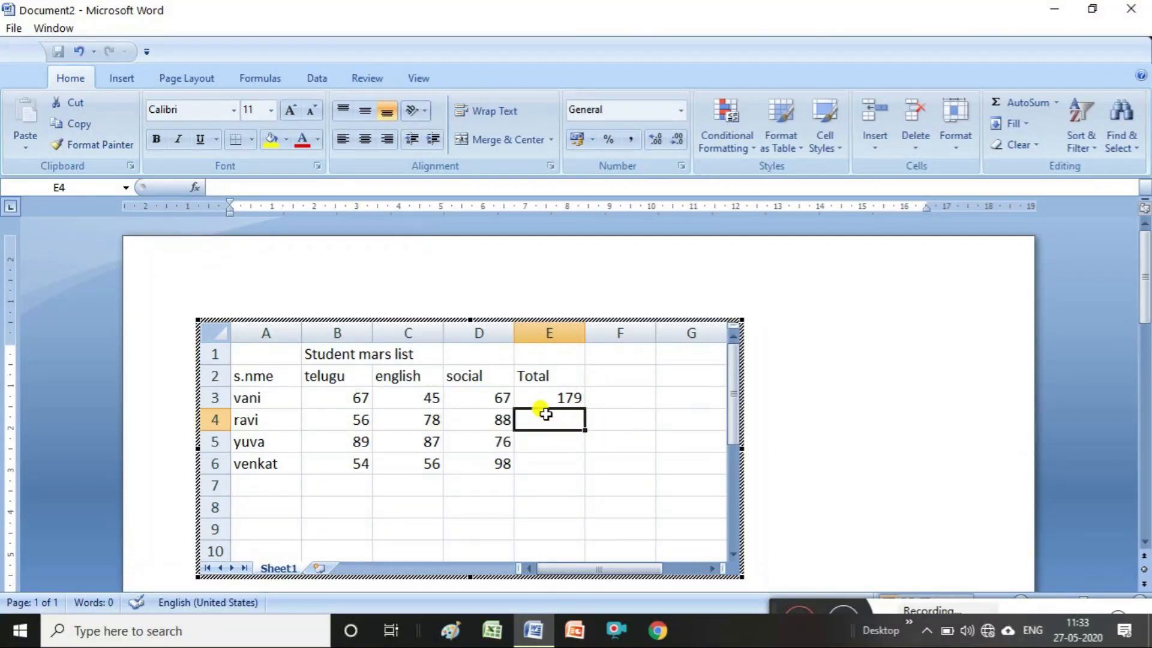
- Calculate the second student's total in E4 with the formula =sum(B4:D4)
type("=sum")
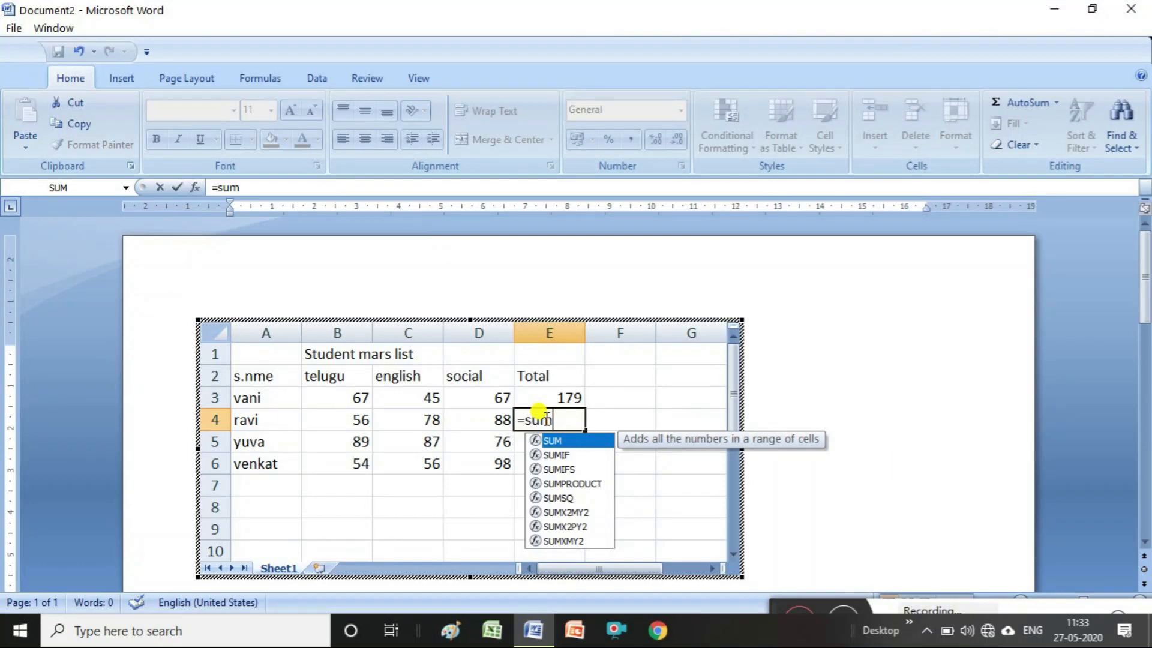
type("(")
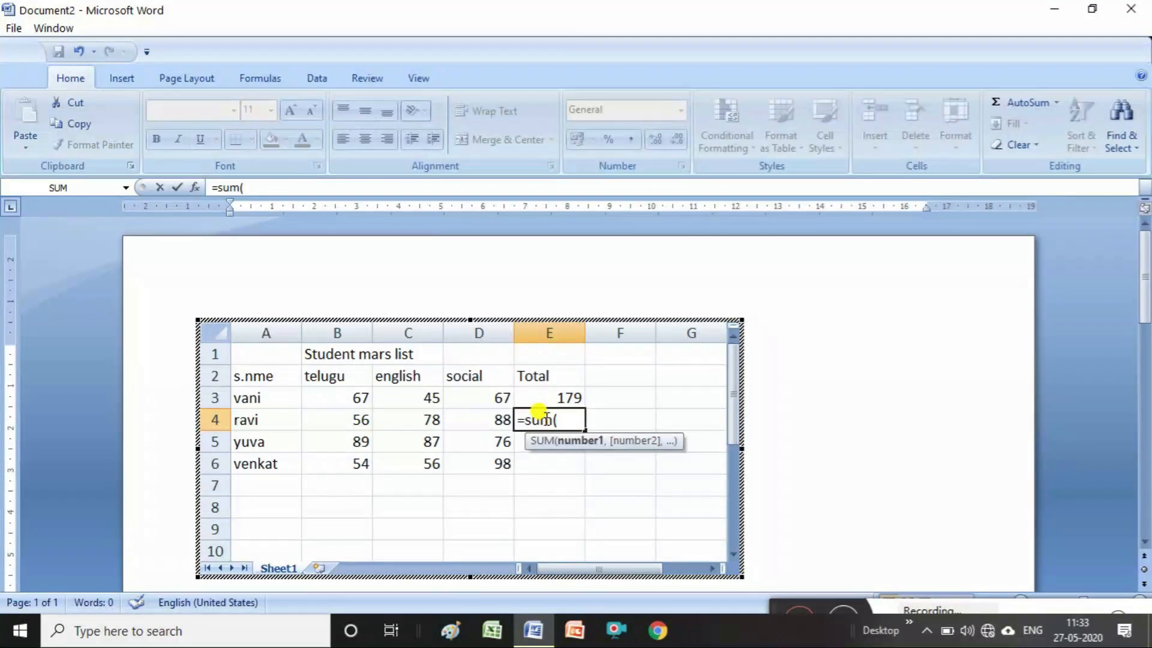
left_click(353, 420)
key("shift+Right")
key("shift+Right")
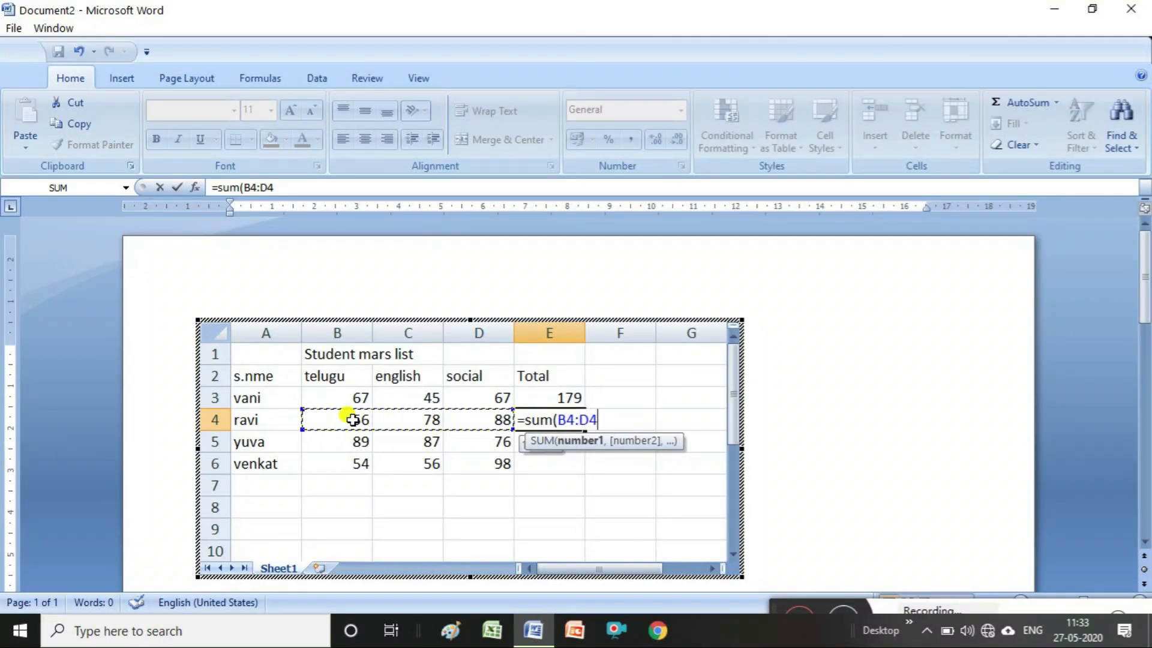
type(")")
key("Return")
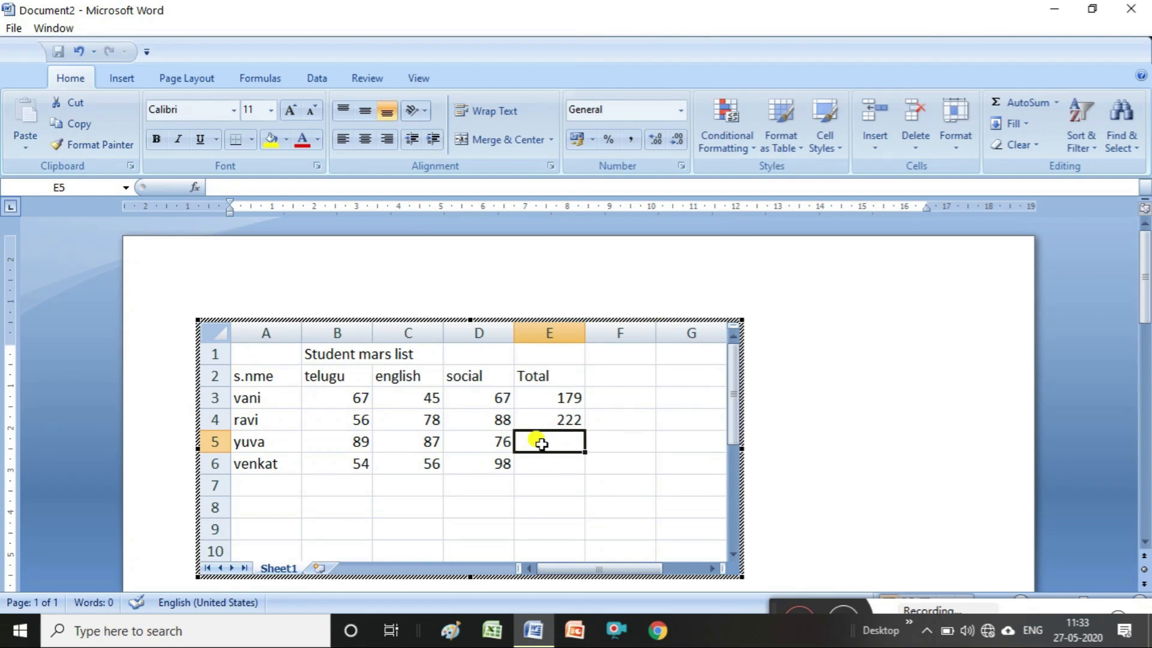
- Calculate the third student's total in E5 with the formula =sum(B5:D5)
type("=")
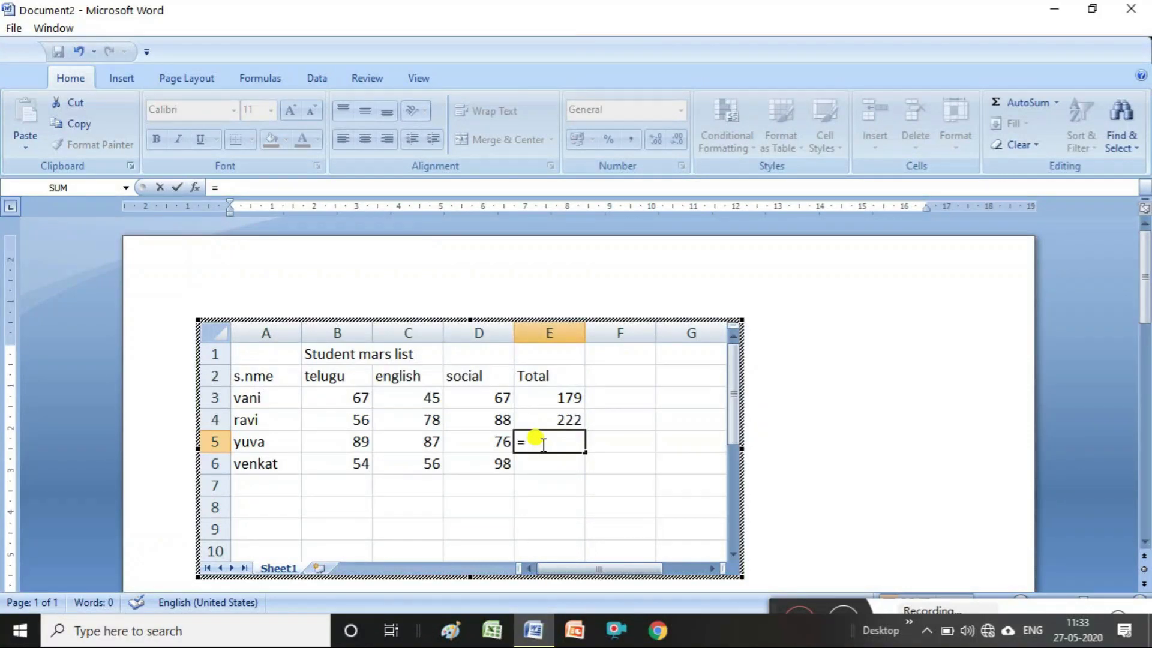
type("sum")
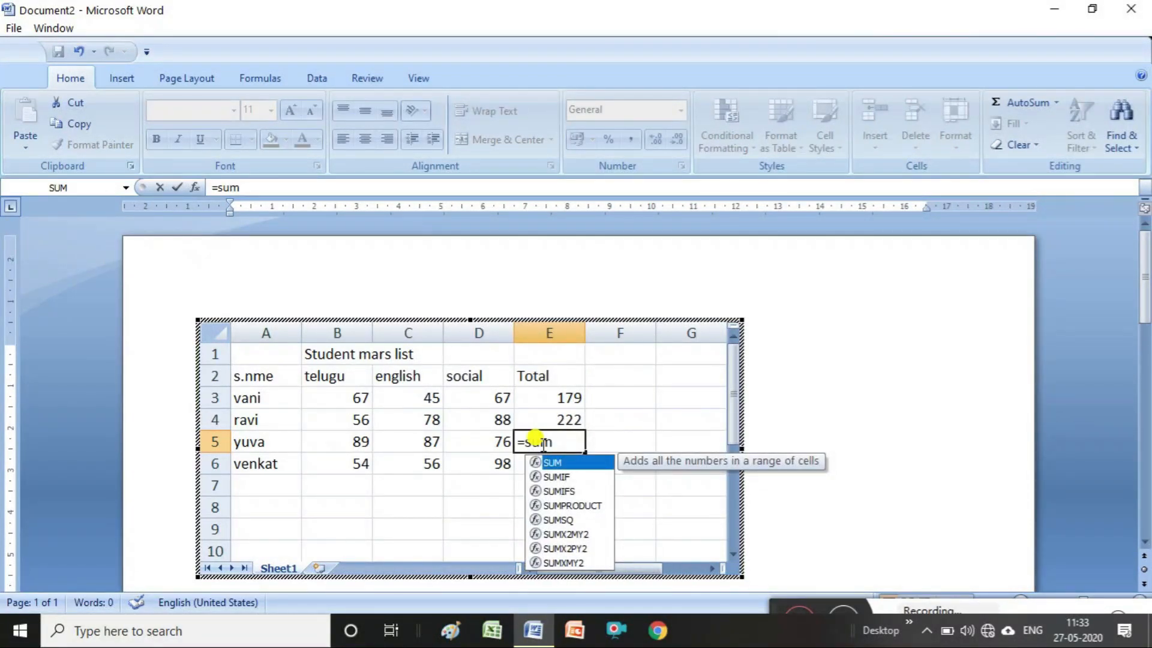
type("(")
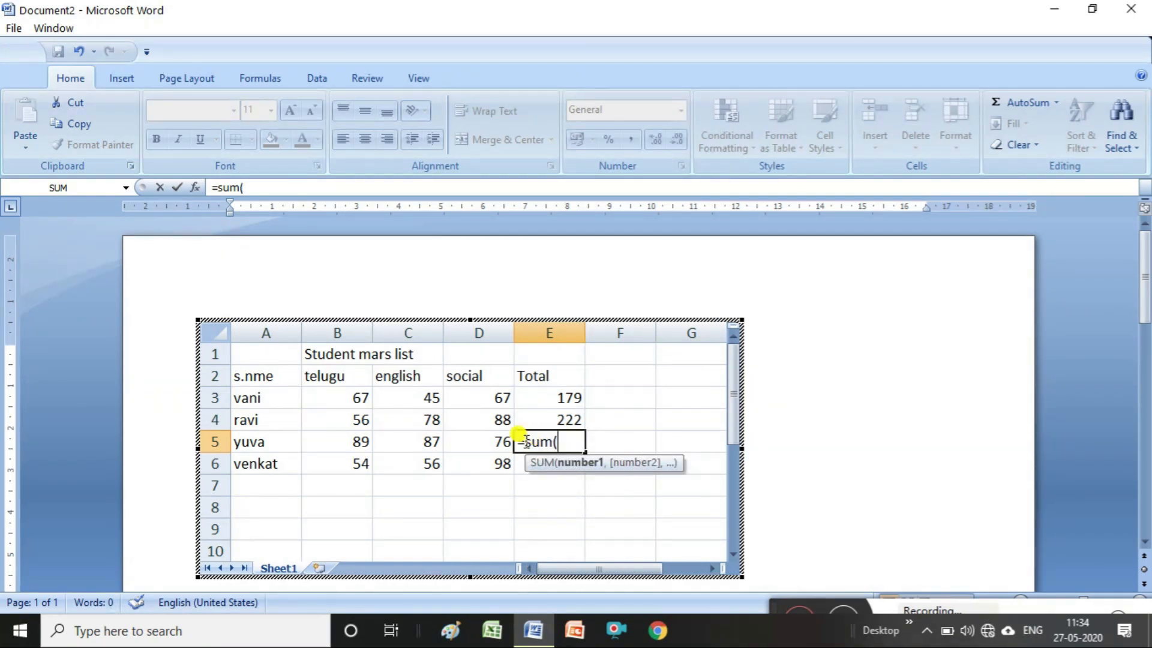
left_click(337, 442)
key("shift+Right")
key("shift+Right")
type(")")
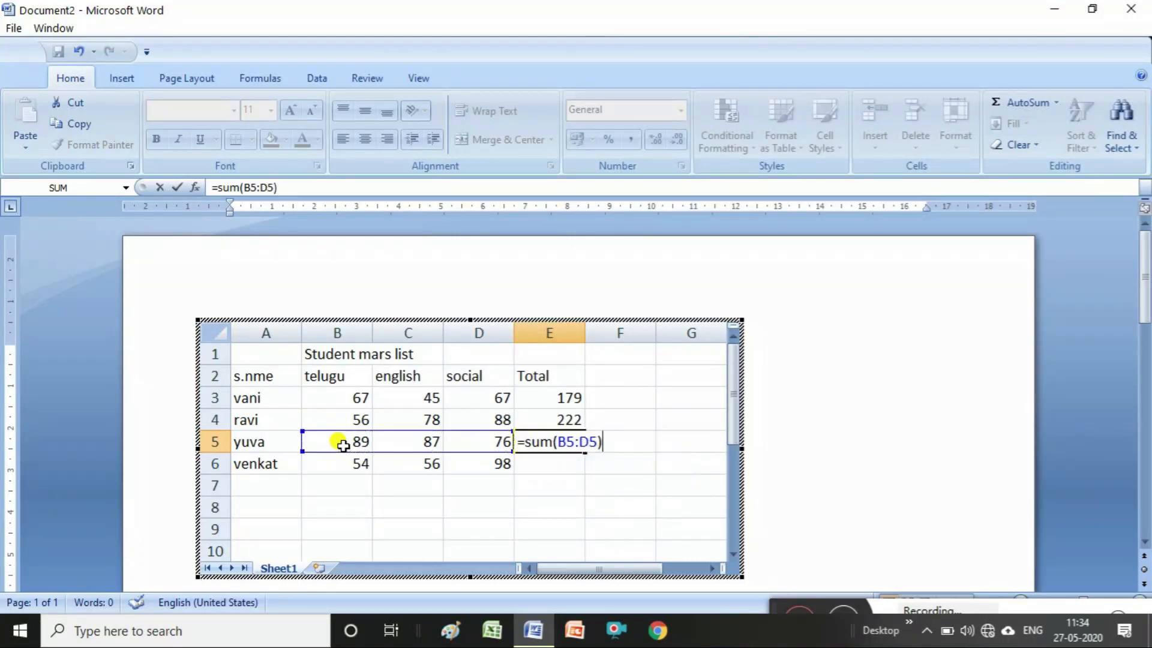
key("Return")
type("=")
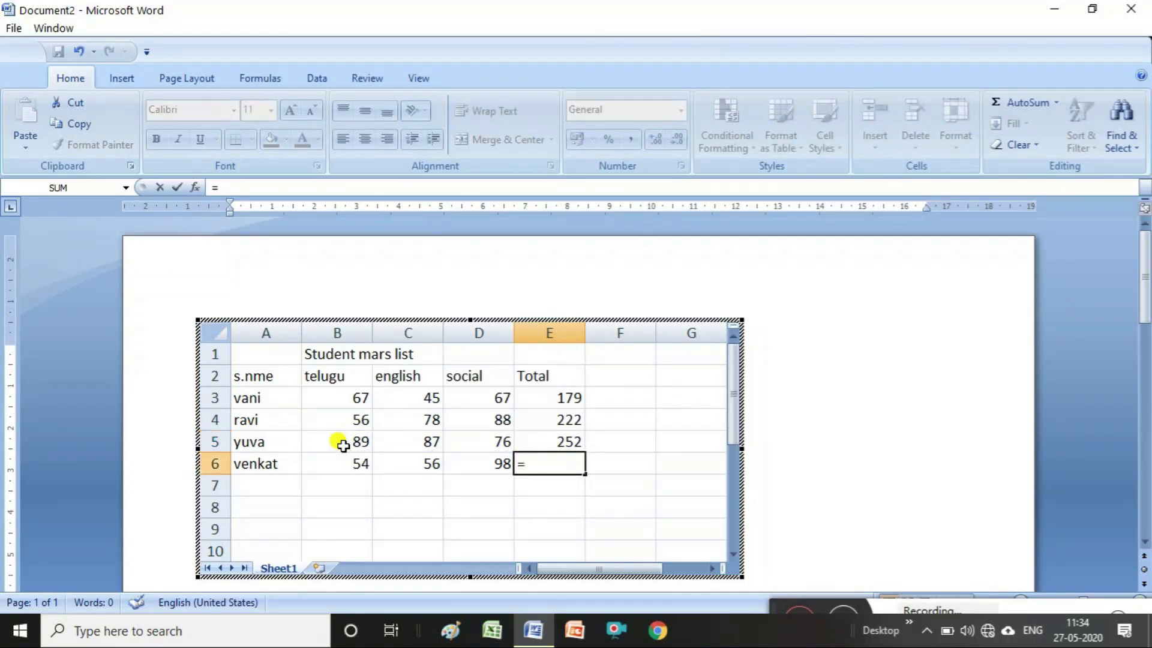
type("sum")
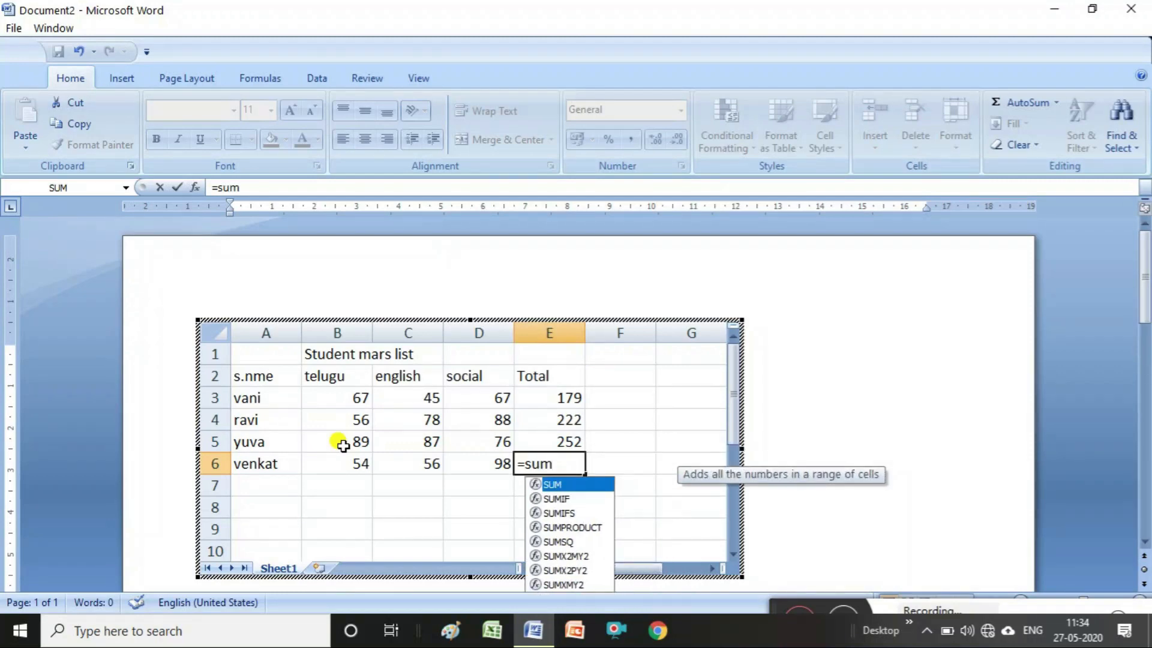
key("Return")
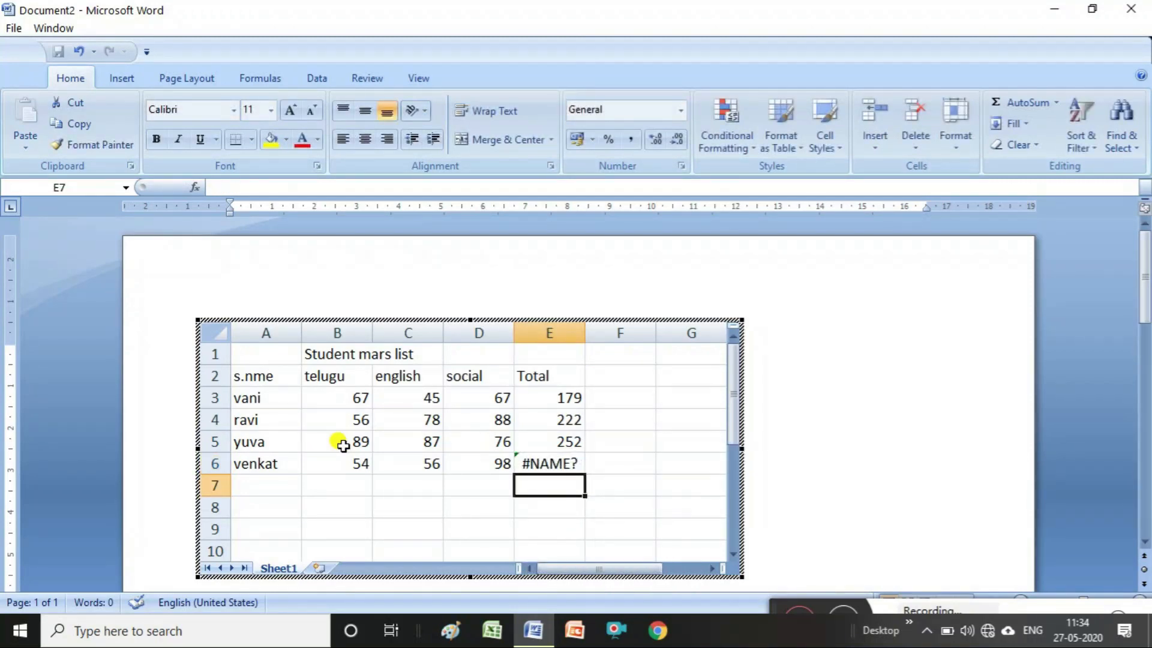
left_click(534, 462)
key("BackSpace")
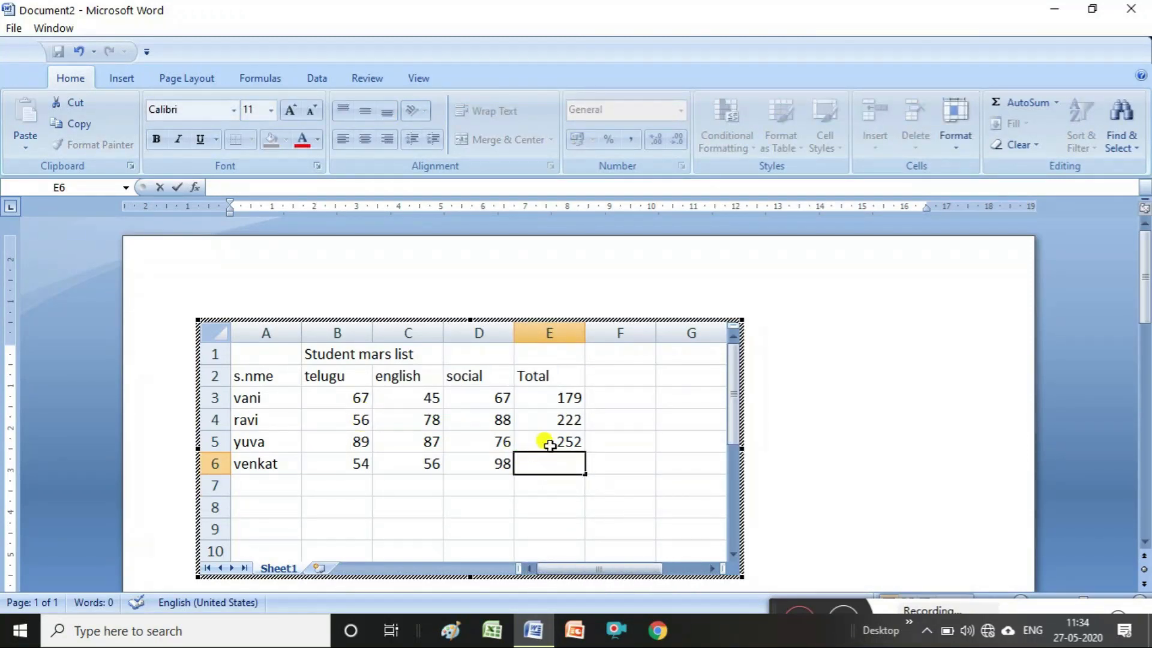
- Fill the total formula from E5 down into E6 for the fourth student
left_click(551, 441)
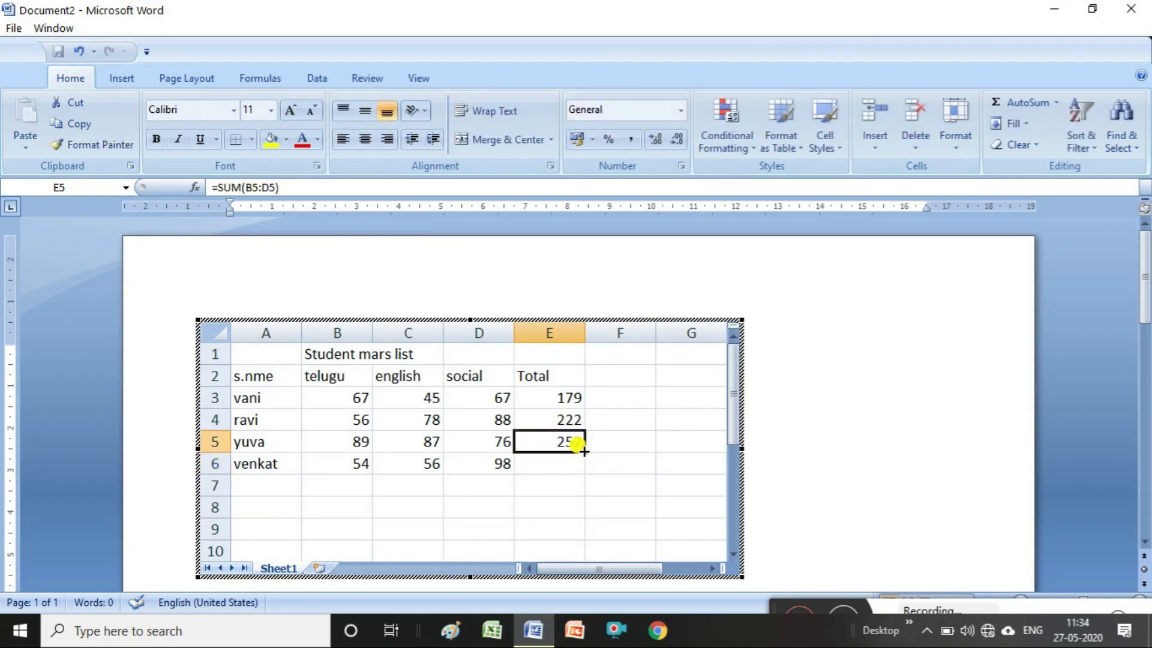
left_click_drag(584, 451, 587, 474)
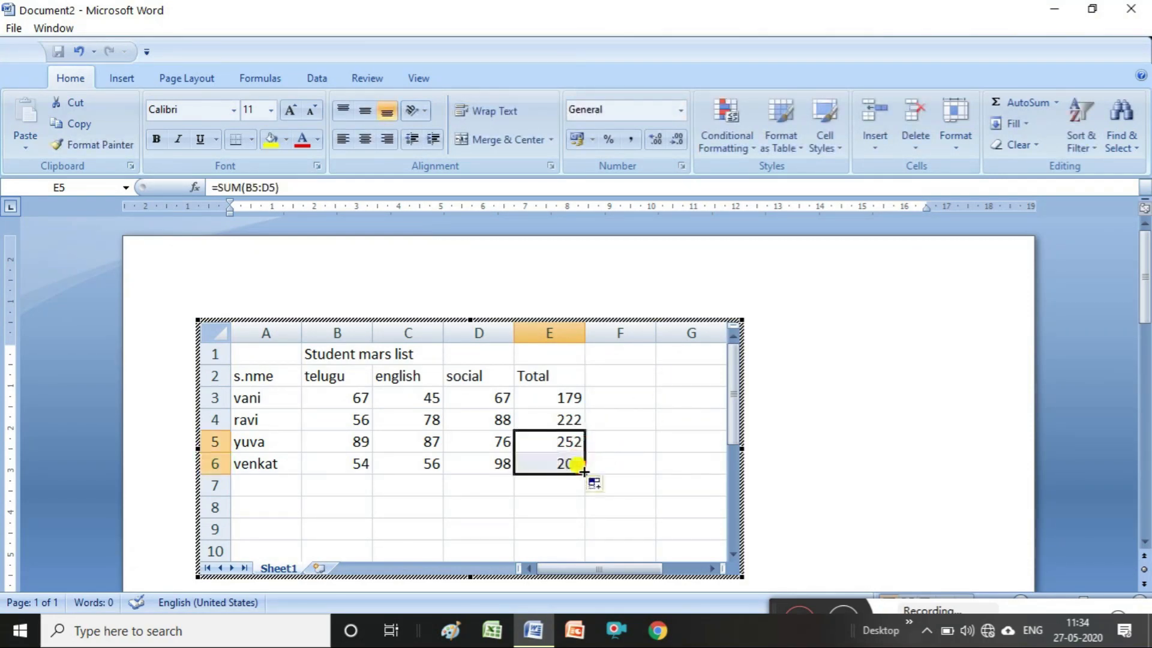
left_click(668, 400)
- Add the header max in F2 and find the first student's highest mark in F3 with =max(B3:D3)
left_click(623, 372)
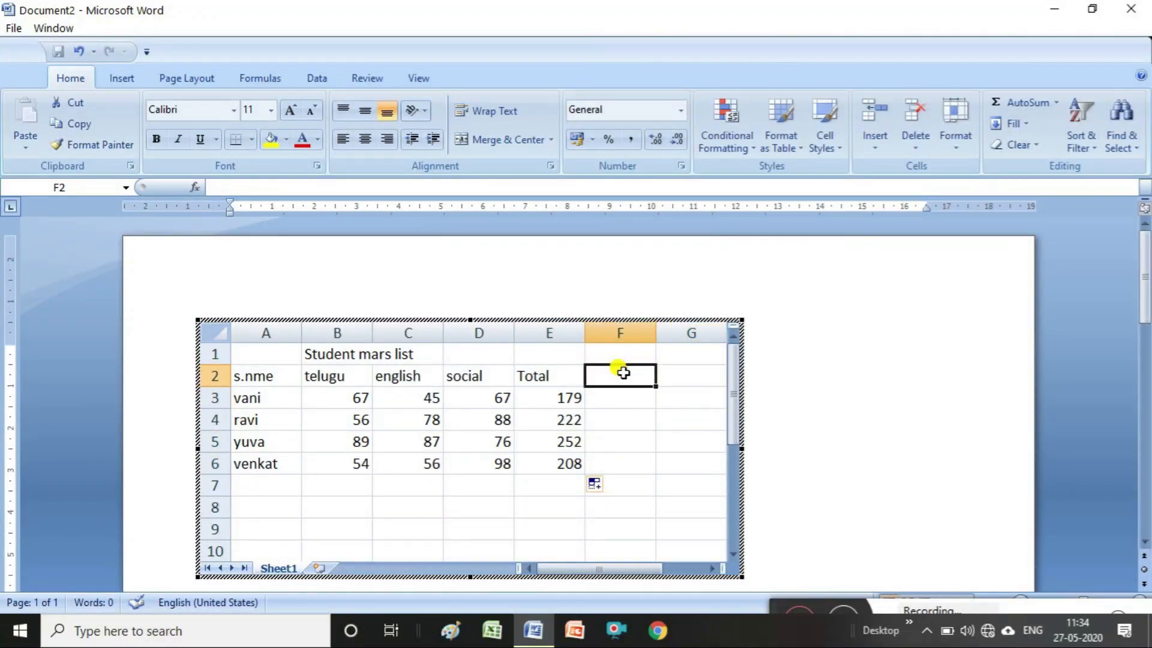
type("max")
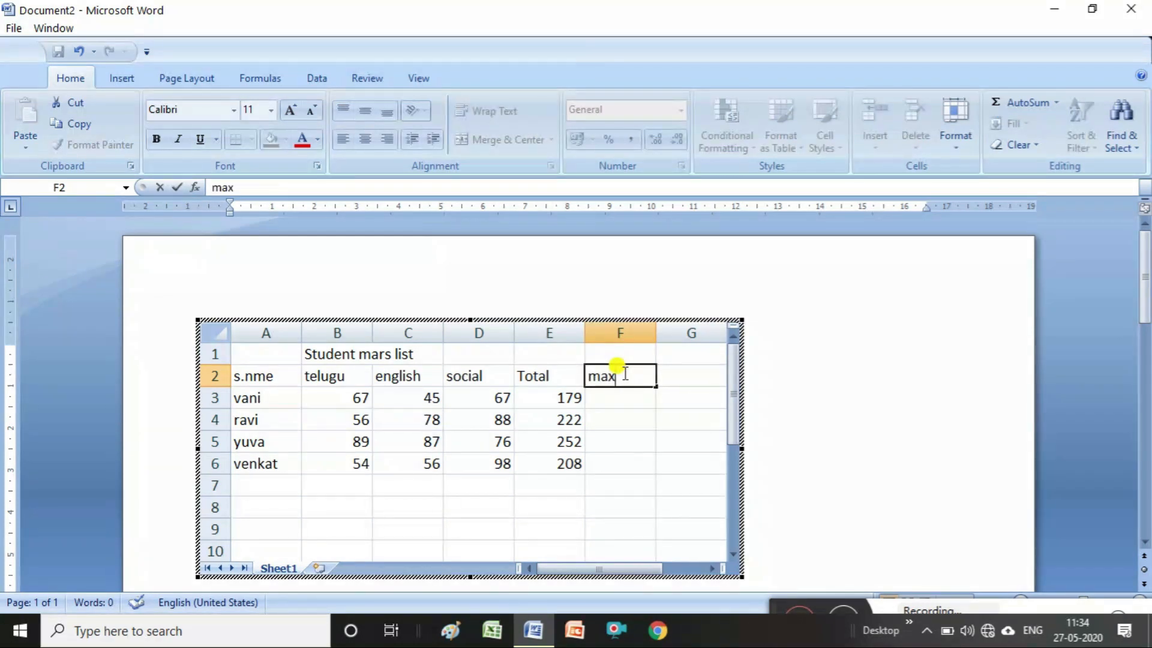
left_click(622, 399)
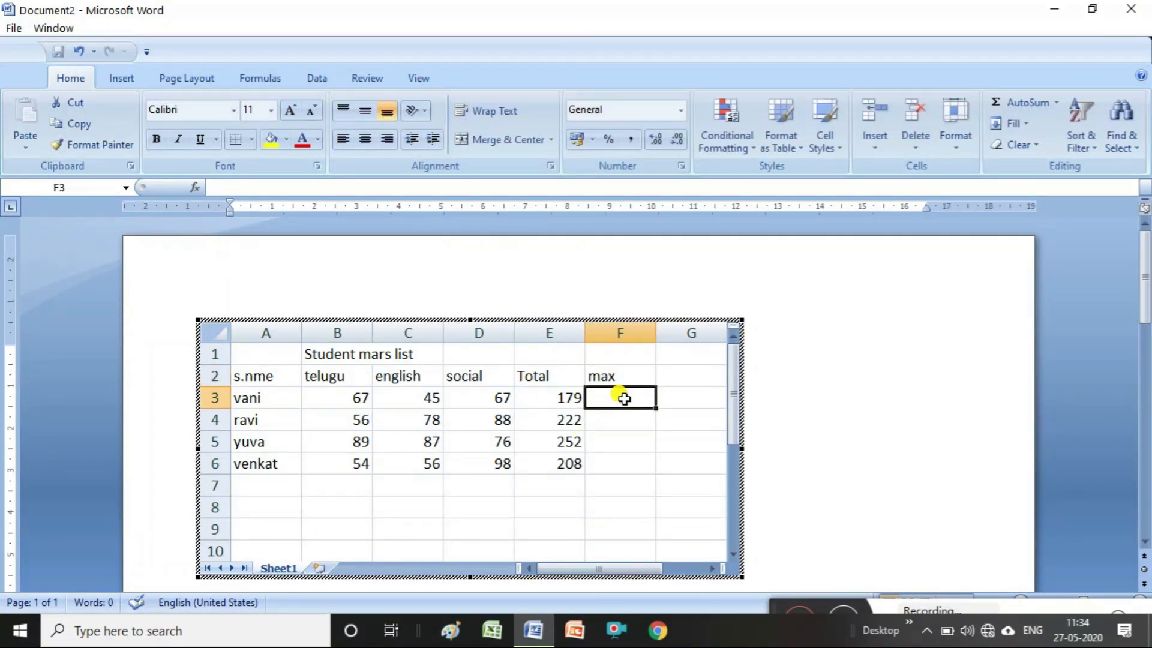
type("=max")
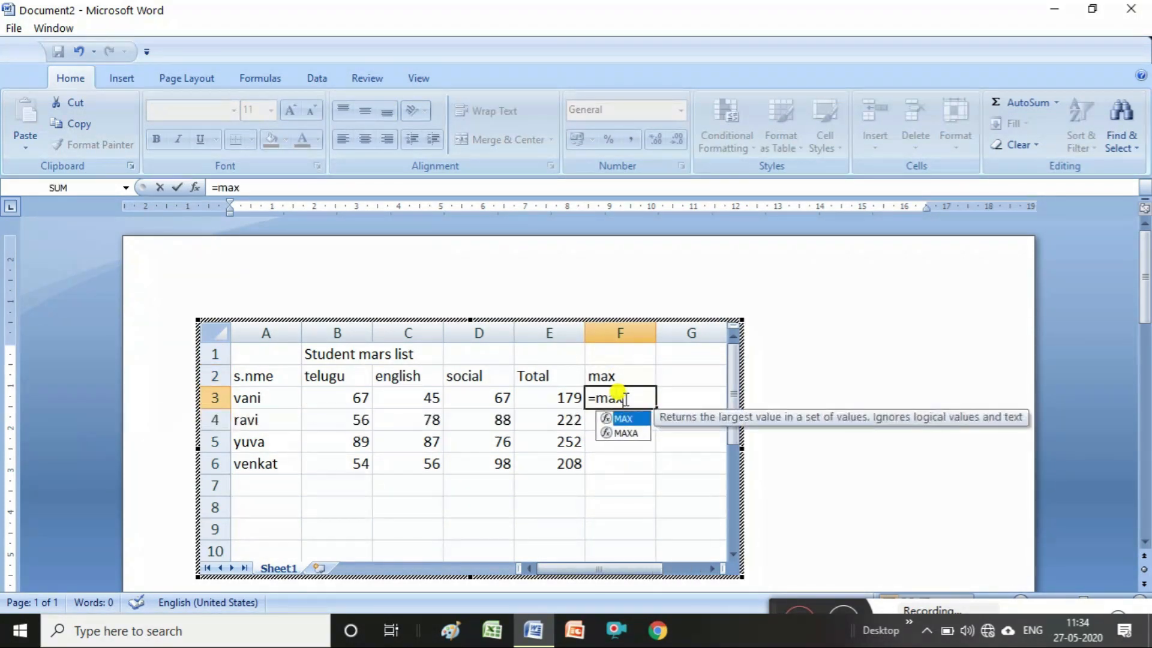
type("(")
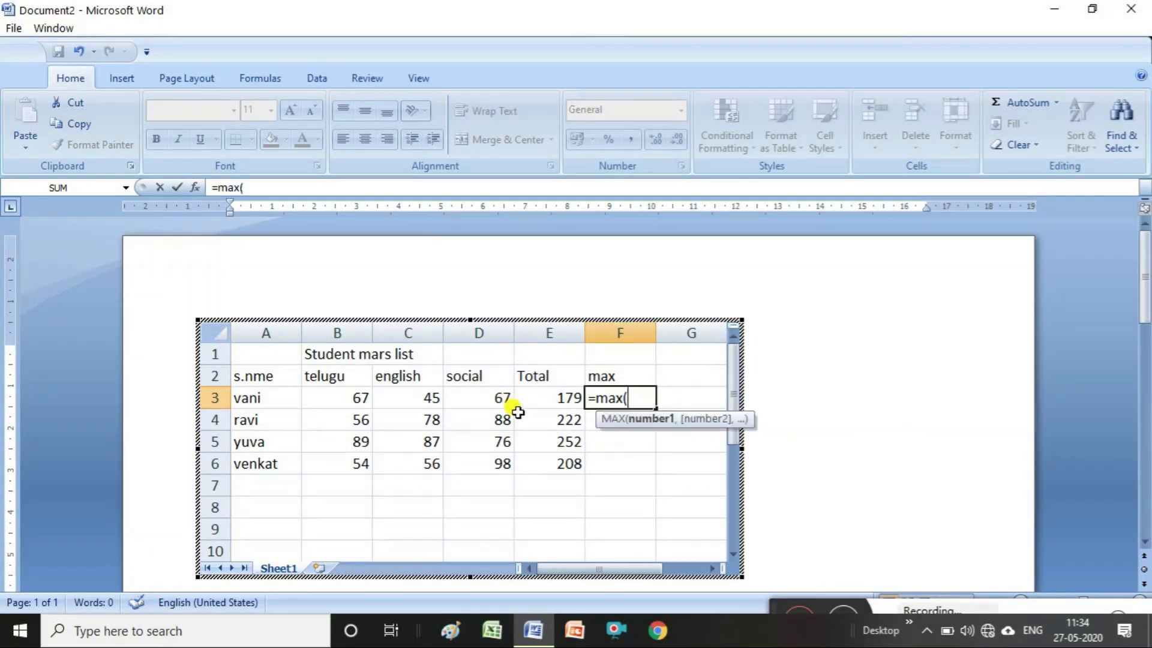
left_click(346, 399)
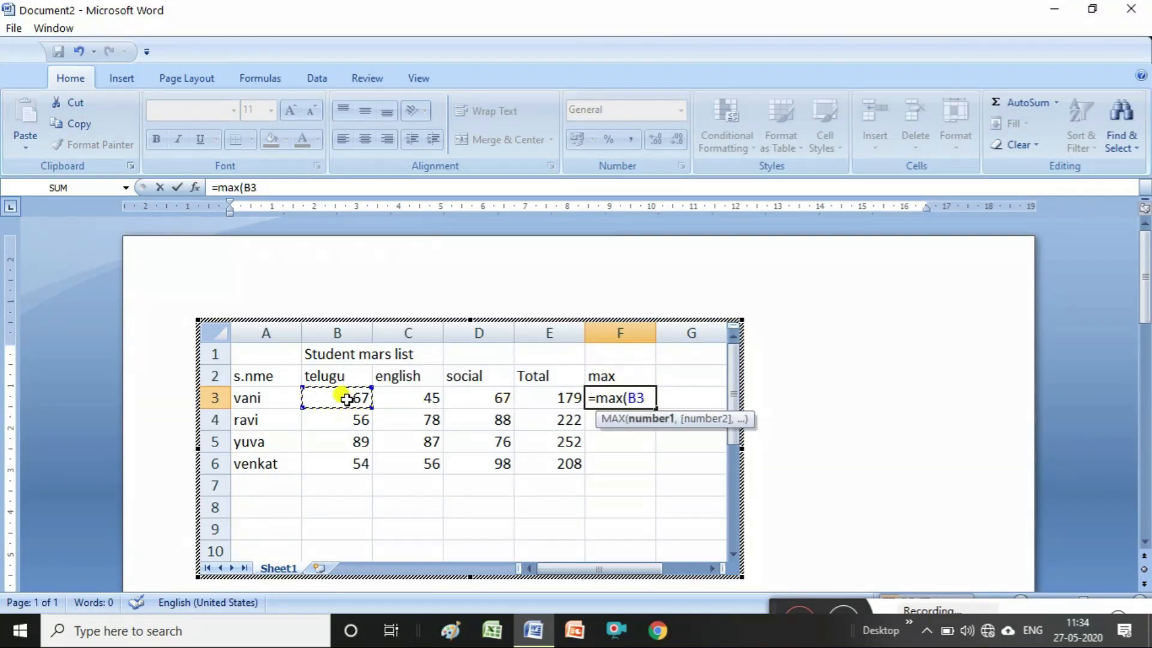
key("shift+Right")
key("shift+Right")
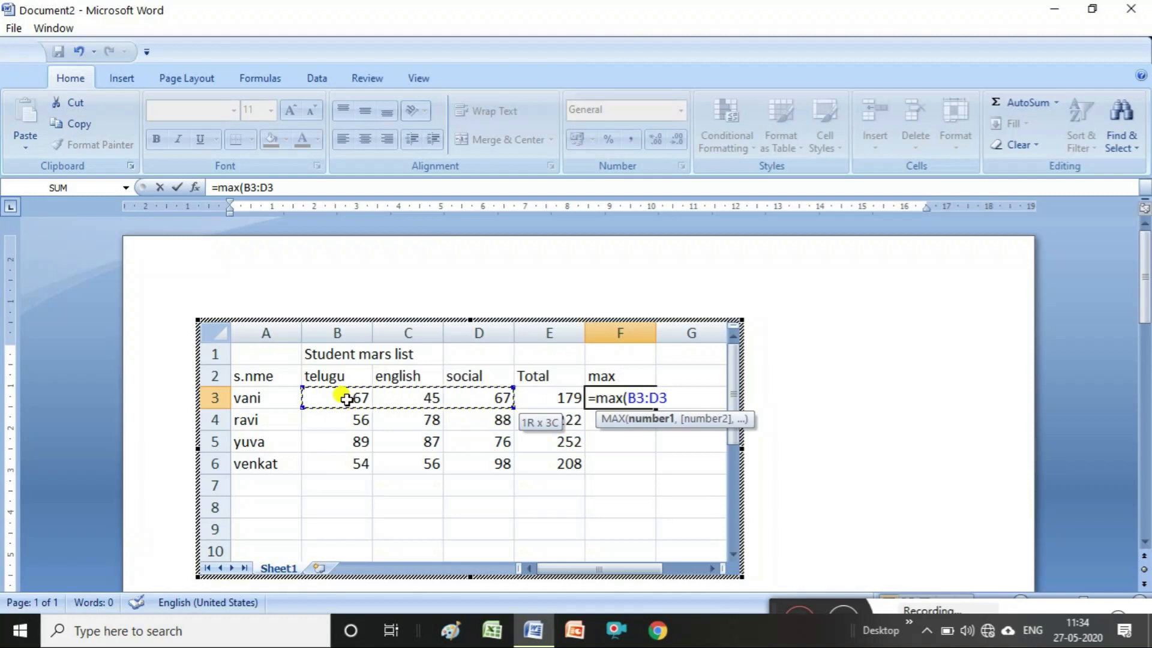
type(")")
key("Return")
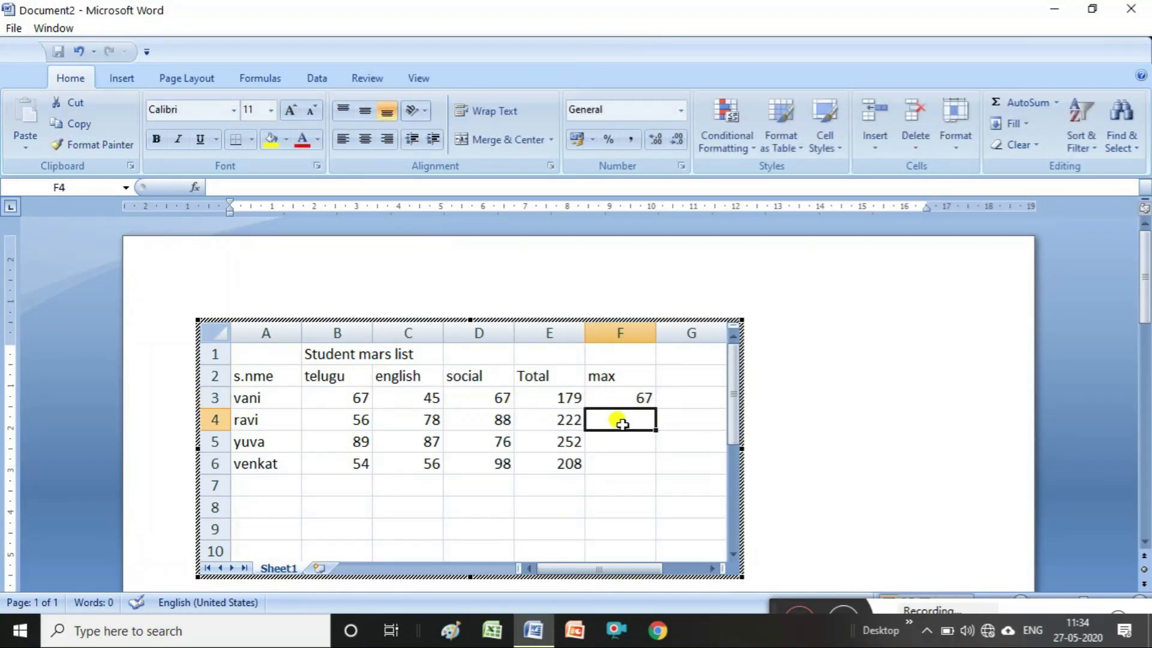
- Fill the maximum mark formula from F3 down to F6 for the remaining students
type("=")
key("Escape")
left_click(628, 399)
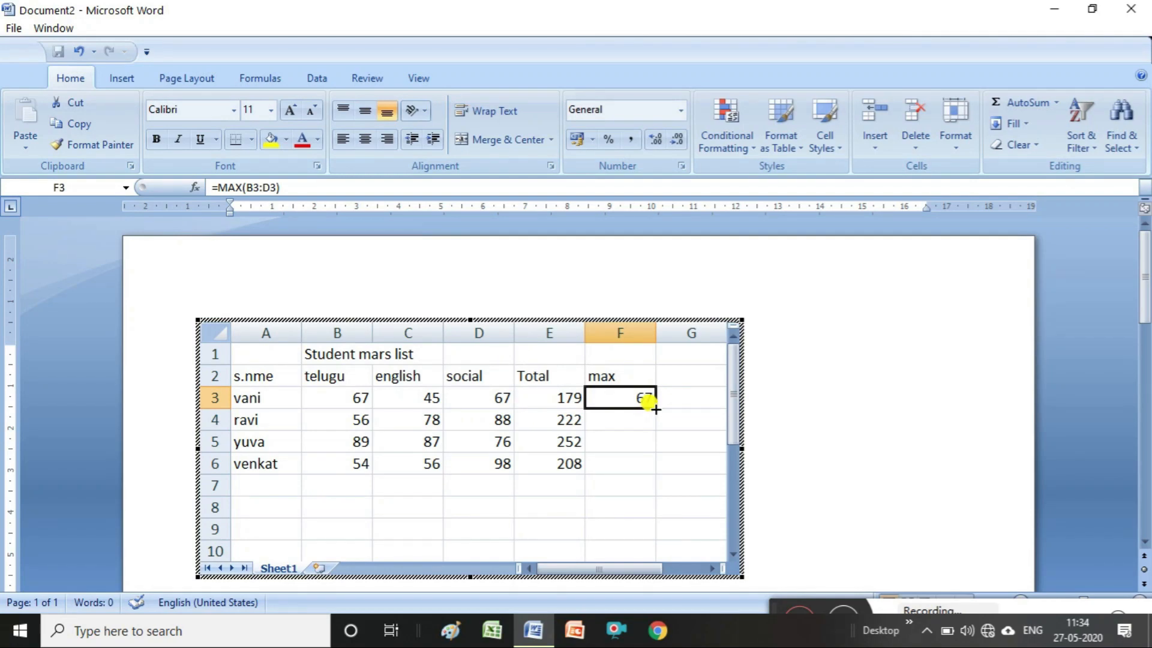
left_click_drag(654, 408, 651, 468)
left_click(686, 419)
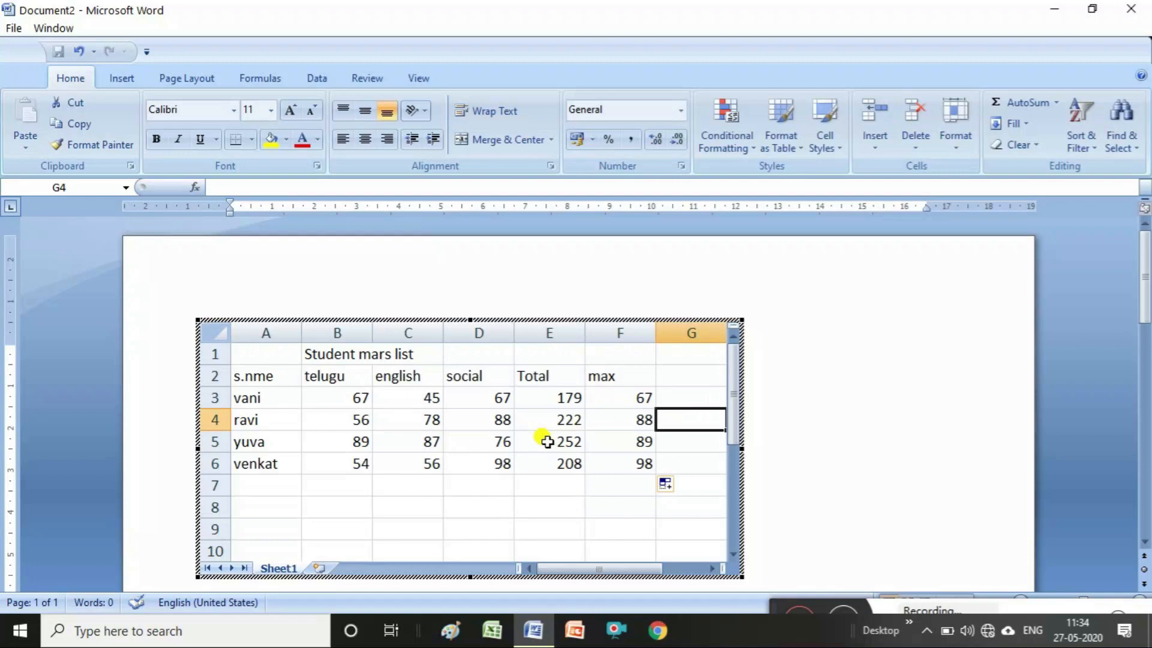
left_click(373, 508)
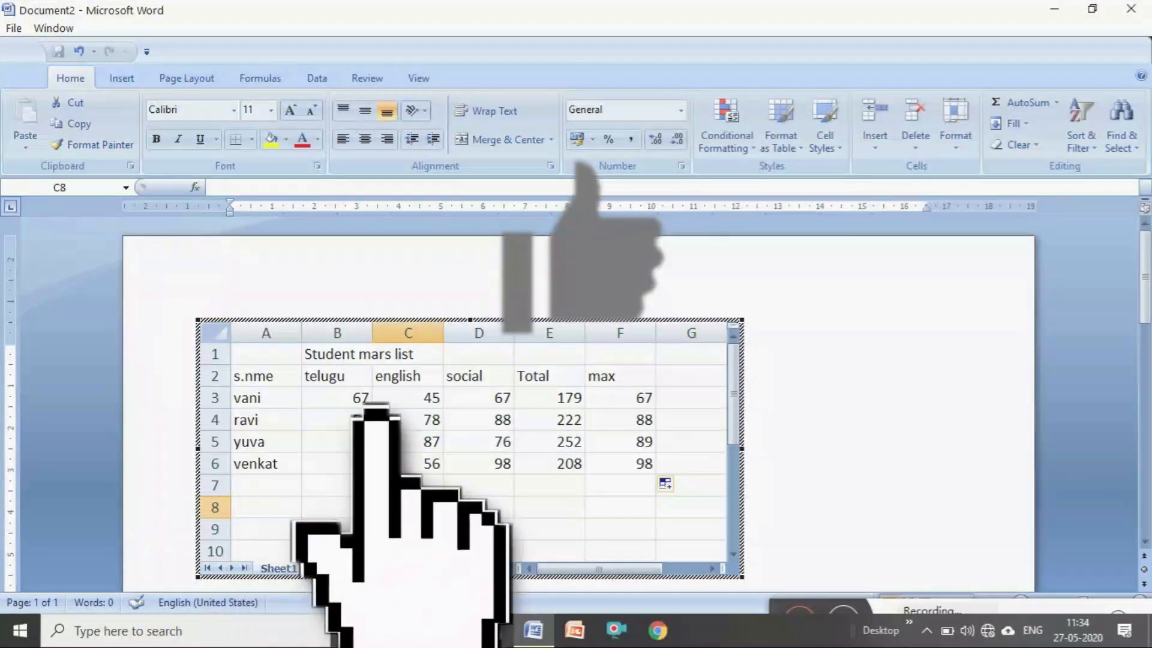
- Add two new worksheets to the embedded workbook and rename Sheet1 as "marks sheet"
left_click(322, 570)
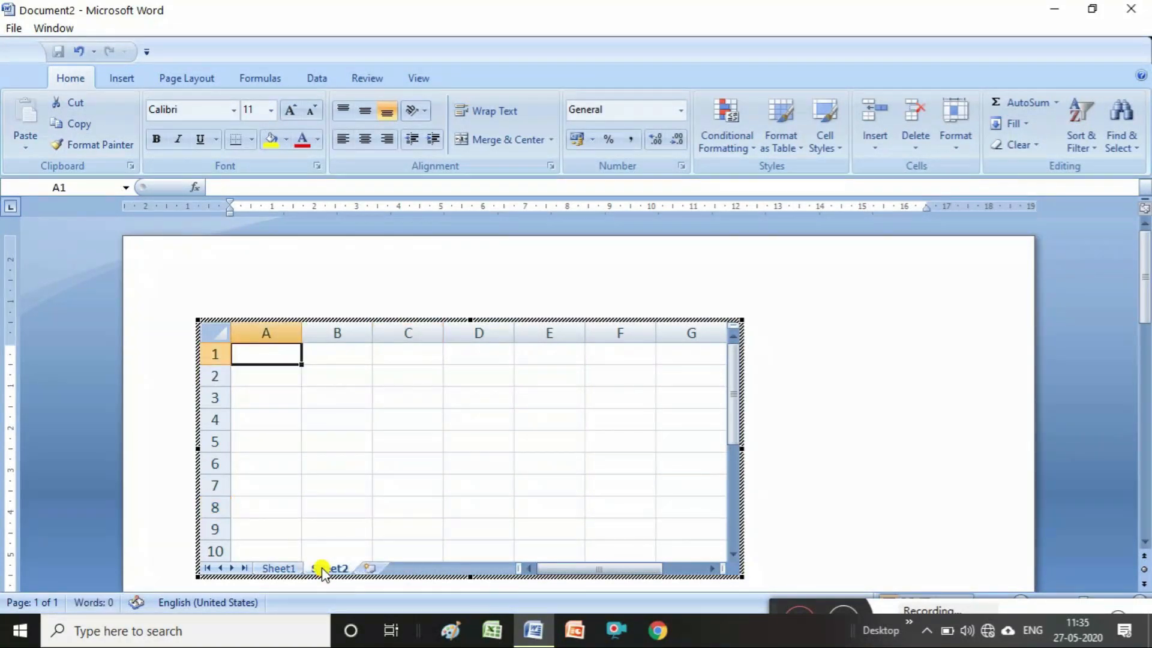
left_click(373, 568)
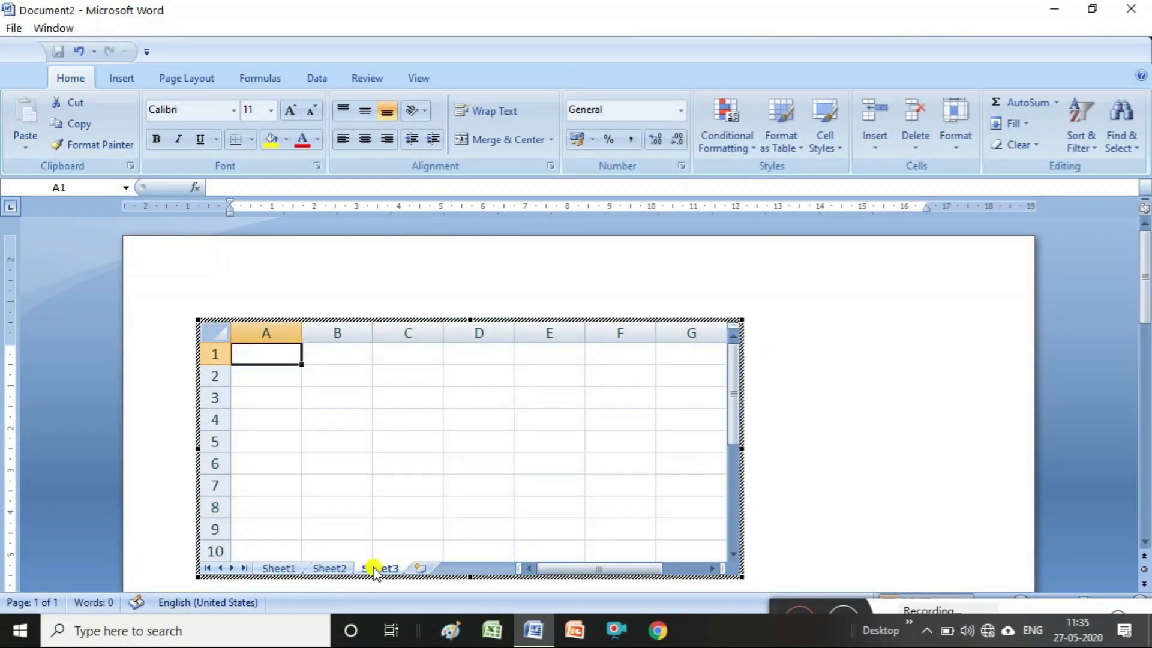
left_click(289, 568)
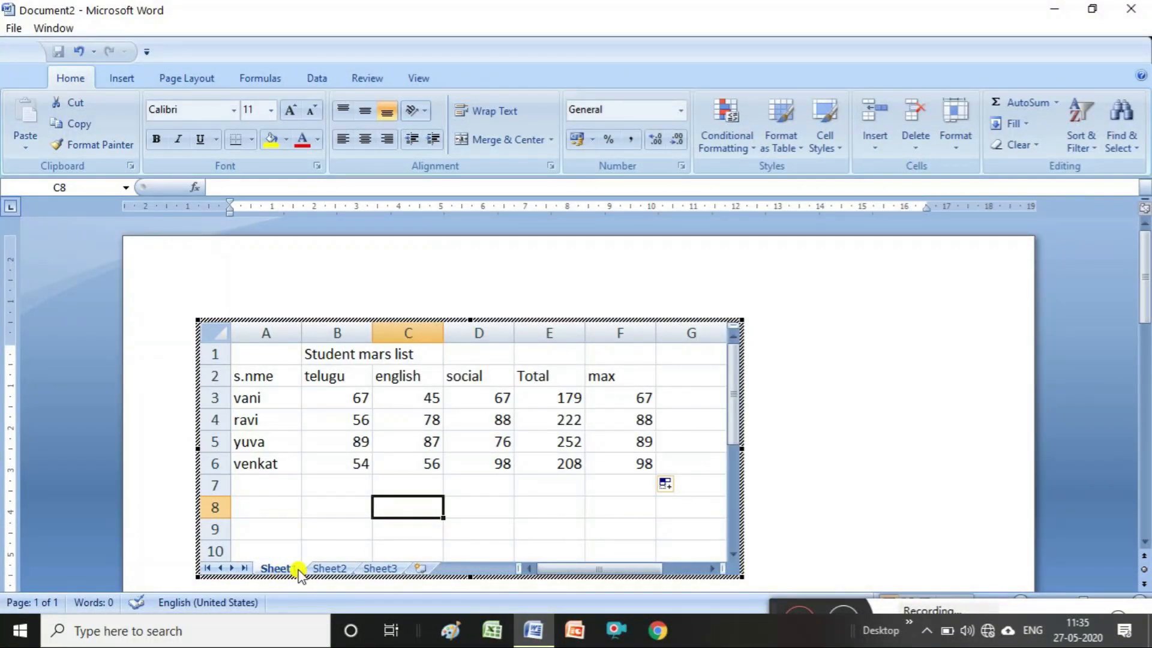
double_click(290, 567)
key("BackSpace")
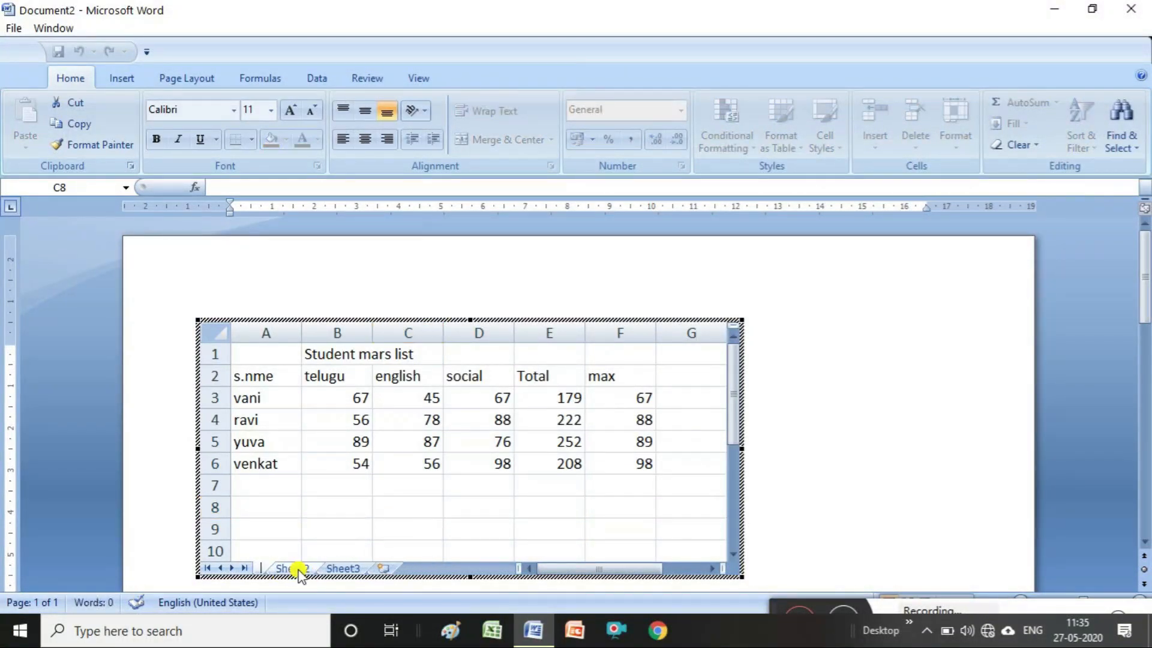
type("mar")
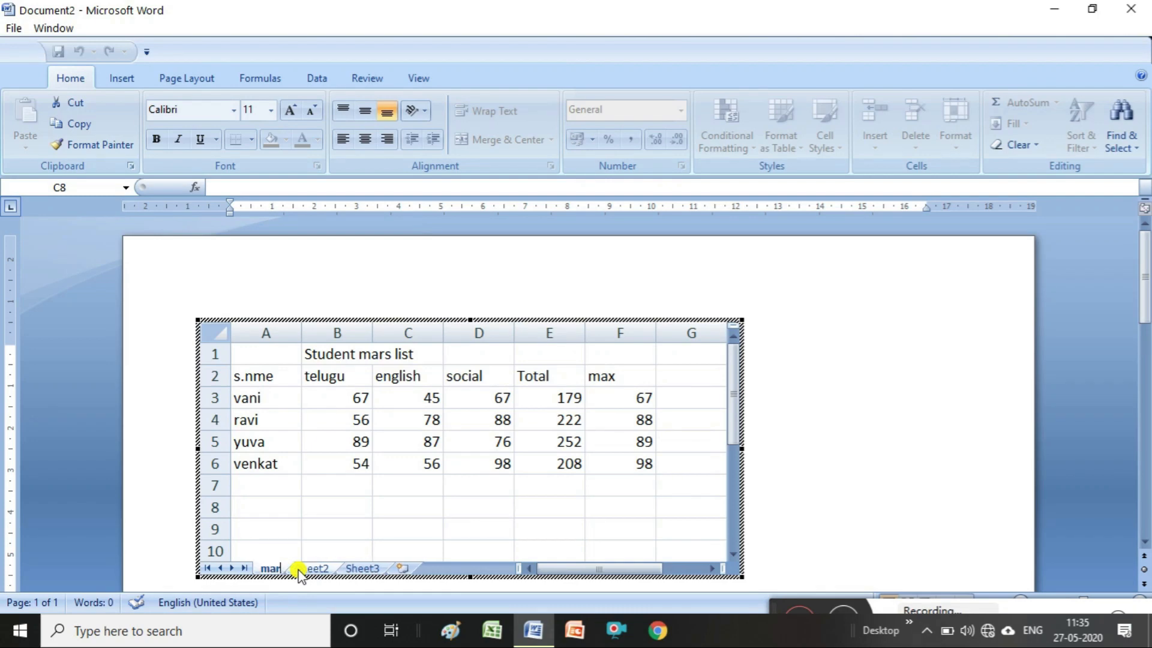
type("ks sheet")
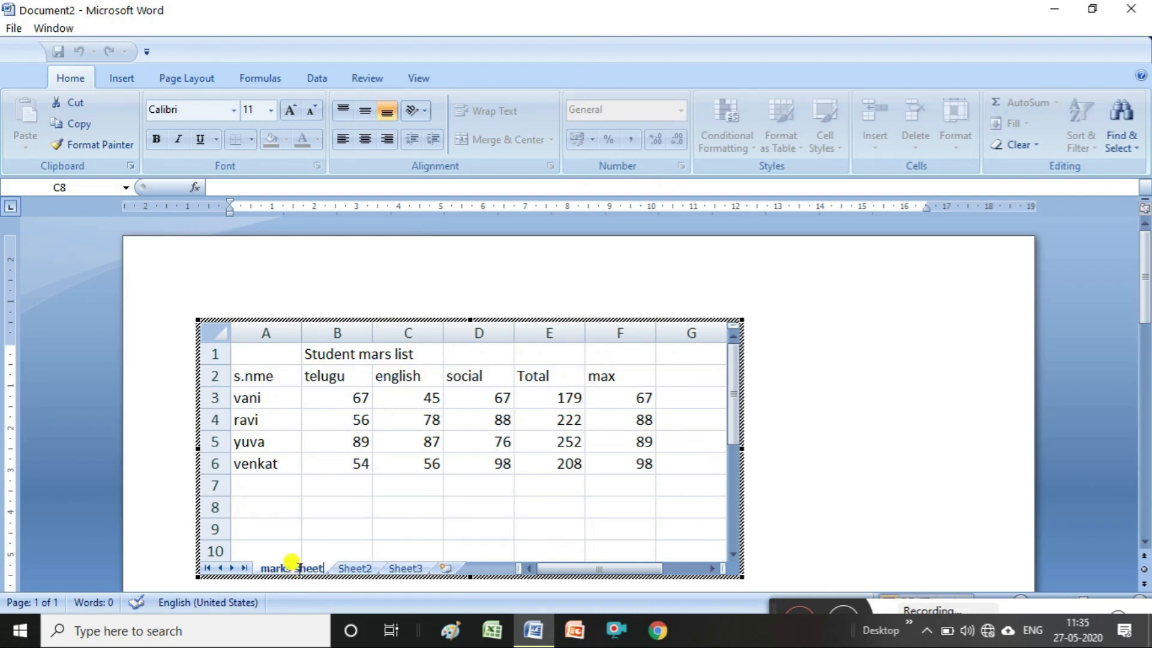
left_click(400, 541)
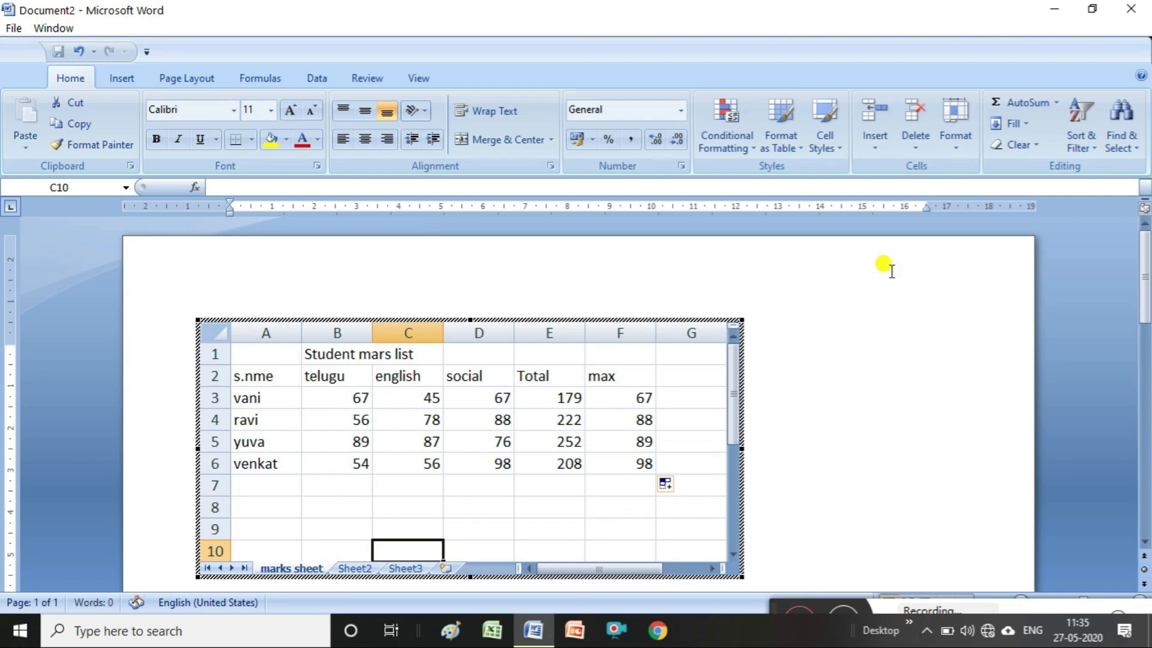
- Finish editing the embedded spreadsheet and return to the document
scroll(735, 550, "down", 3)
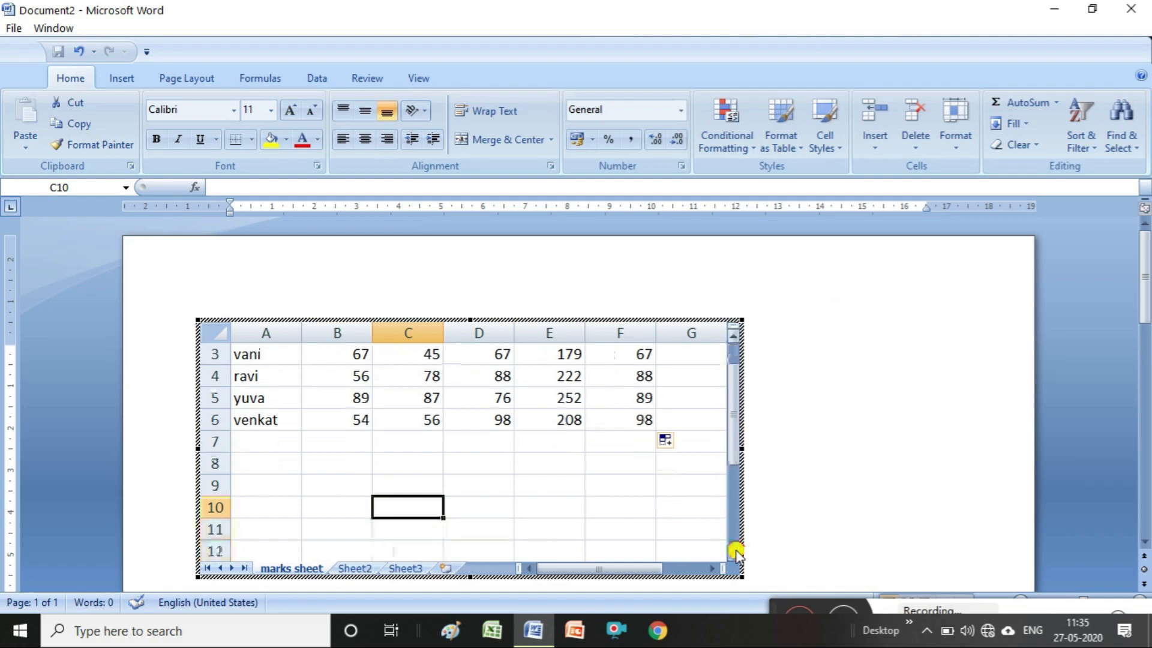
left_click(735, 553)
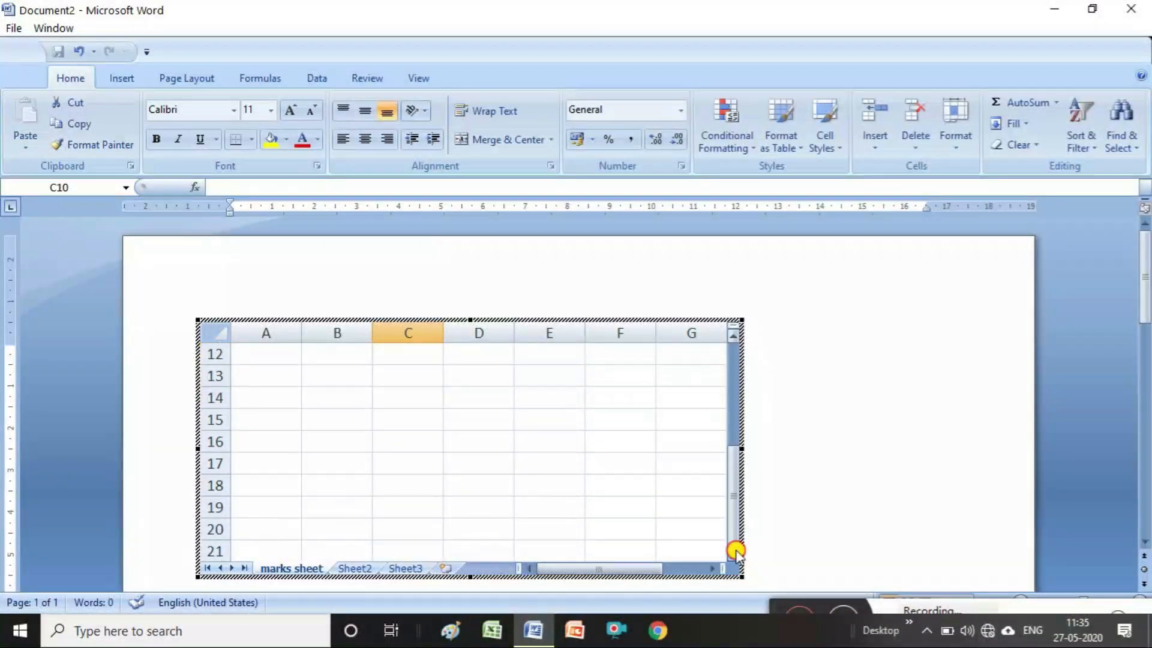
left_click_drag(736, 501, 739, 376)
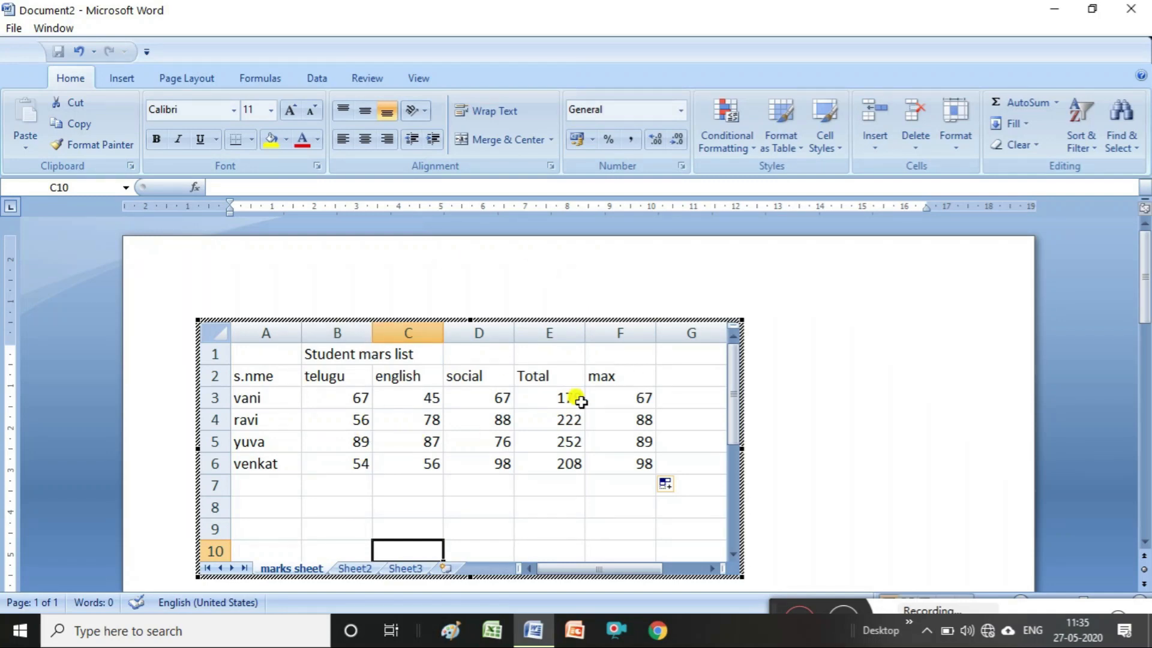
left_click(814, 350)
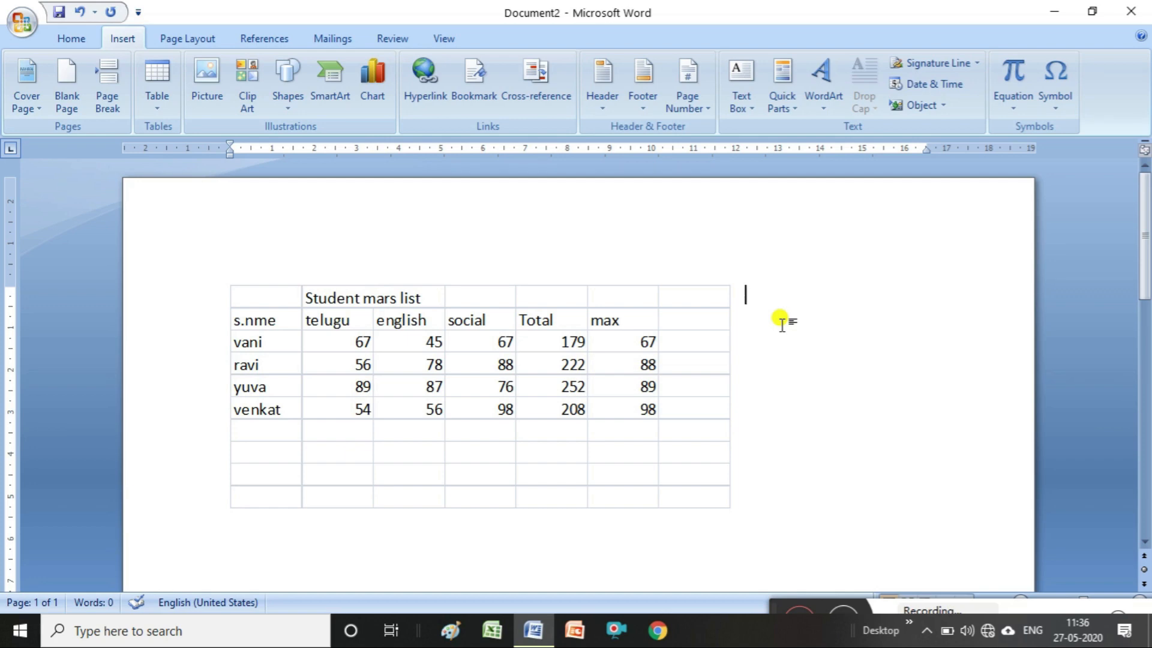
- Reopen the embedded spreadsheet for editing, clear the whole social column D and return to the document
left_click(248, 284)
left_click_drag(248, 284, 278, 309)
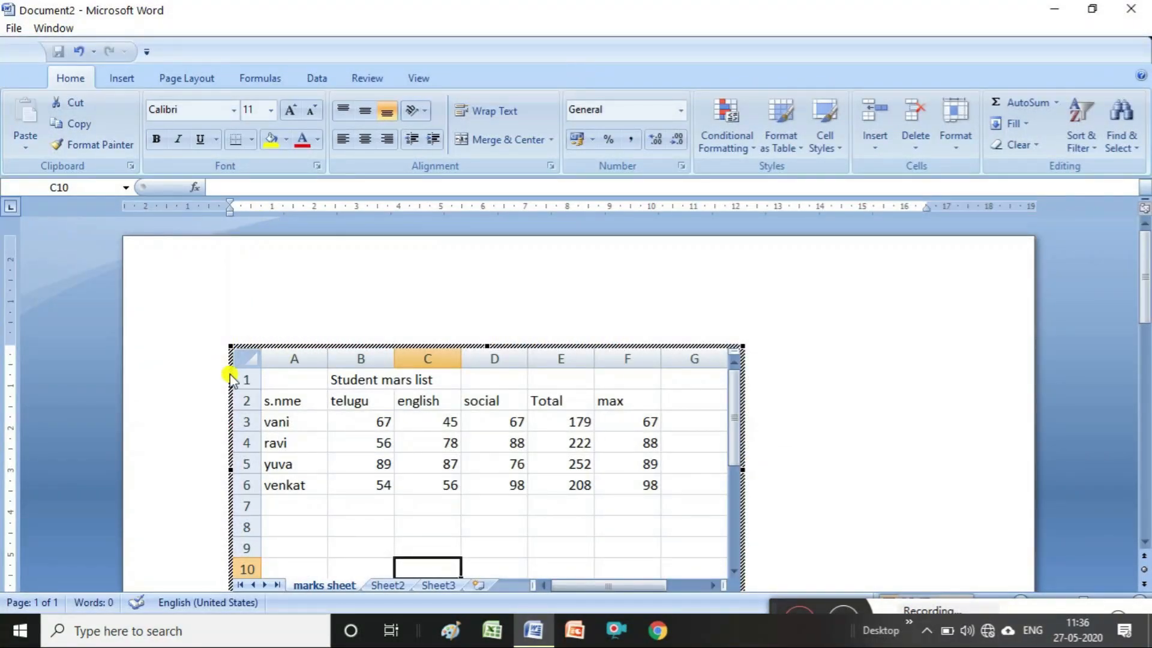
key("shift+Down")
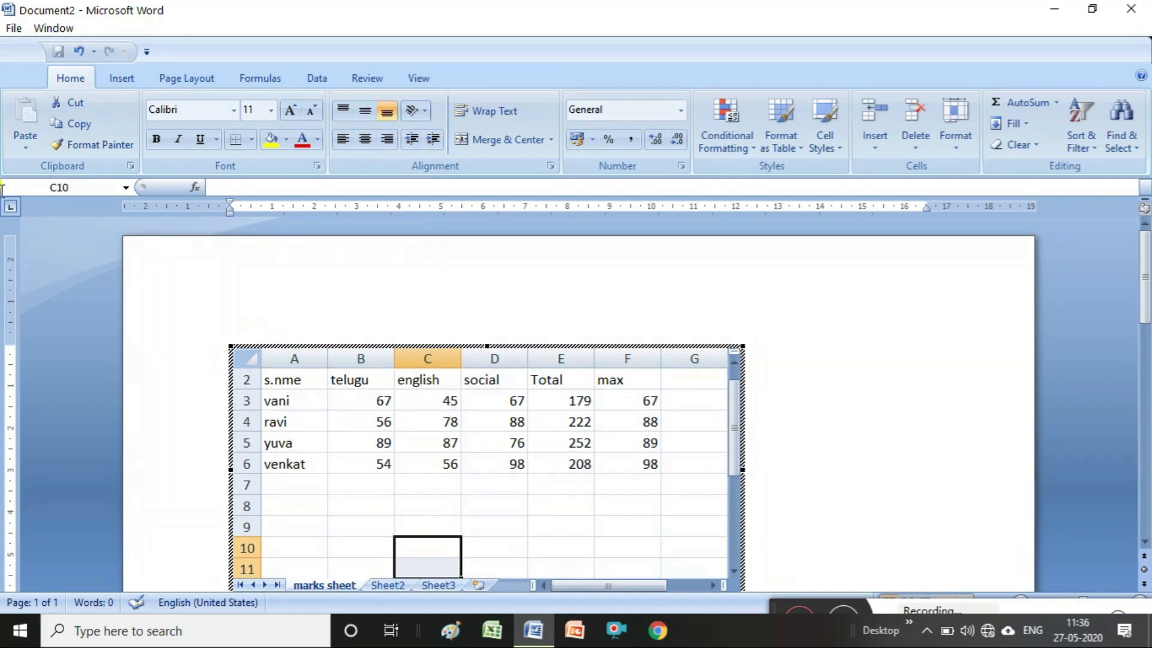
left_click(82, 105)
left_click_drag(462, 360, 450, 330)
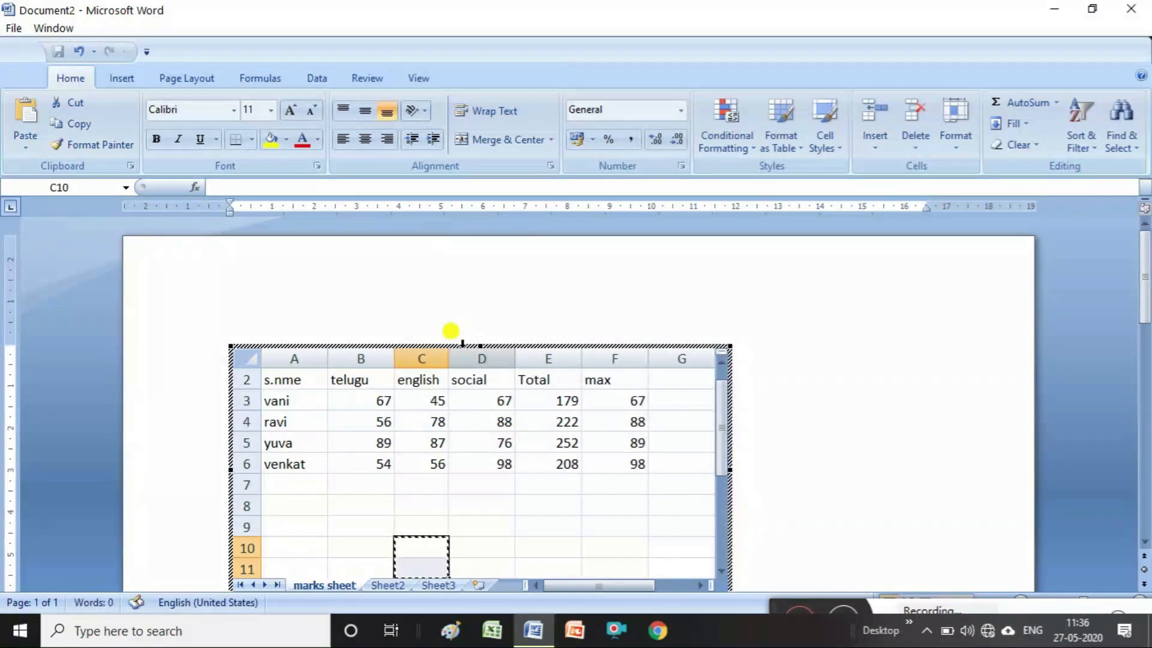
left_click(490, 346)
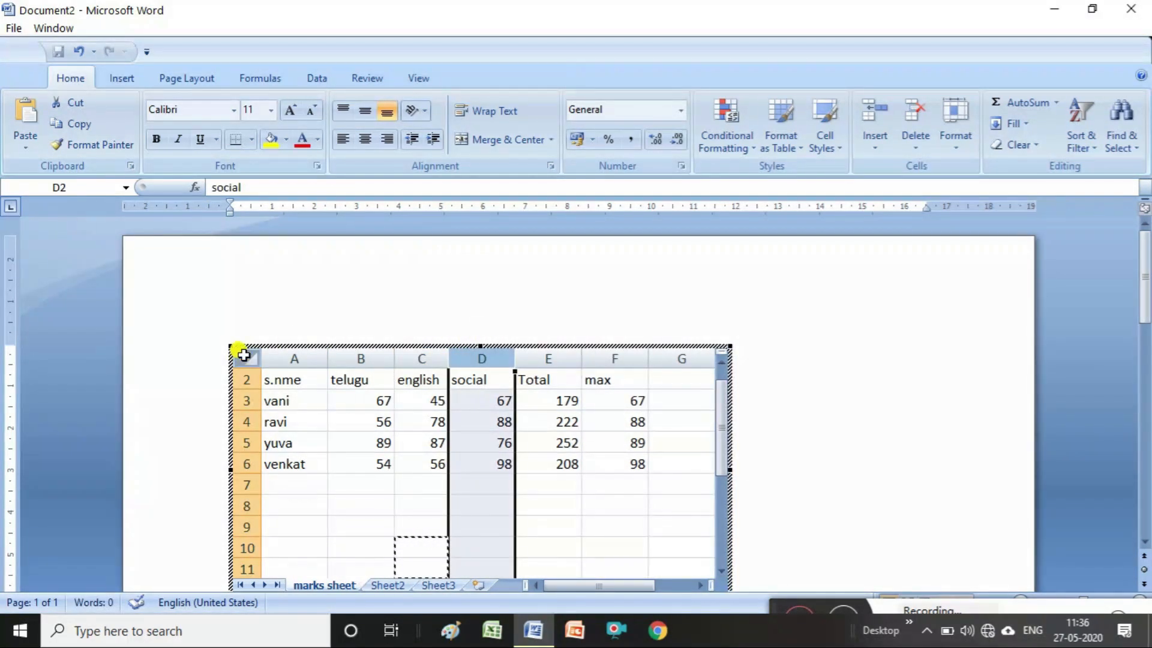
key("Delete")
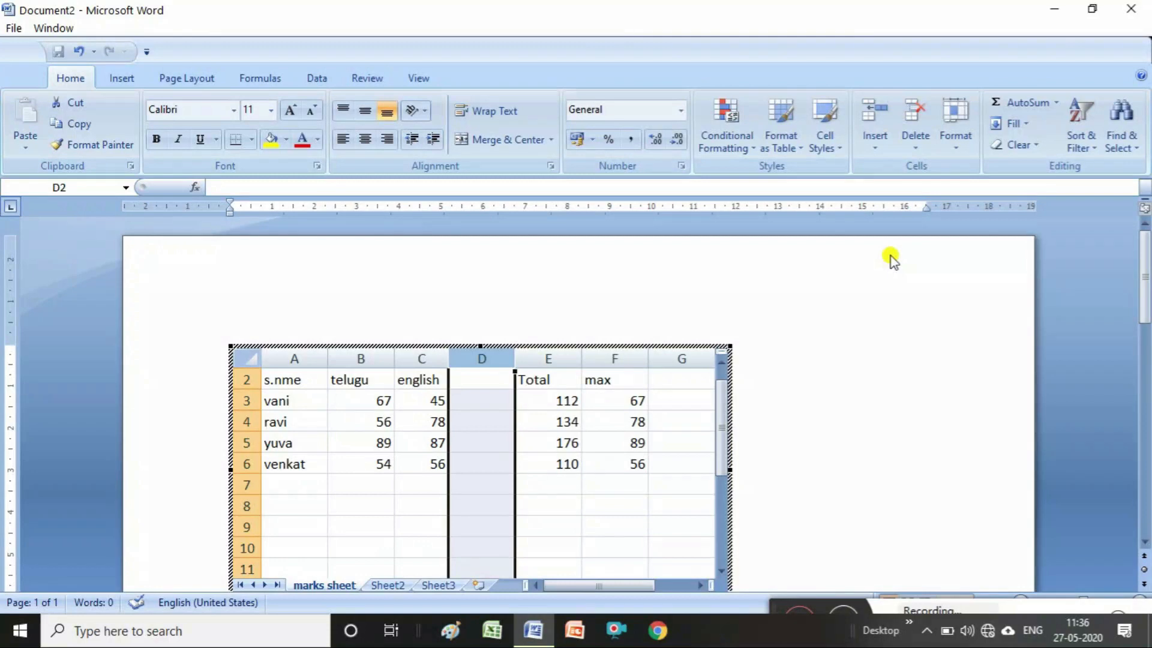
left_click(914, 302)
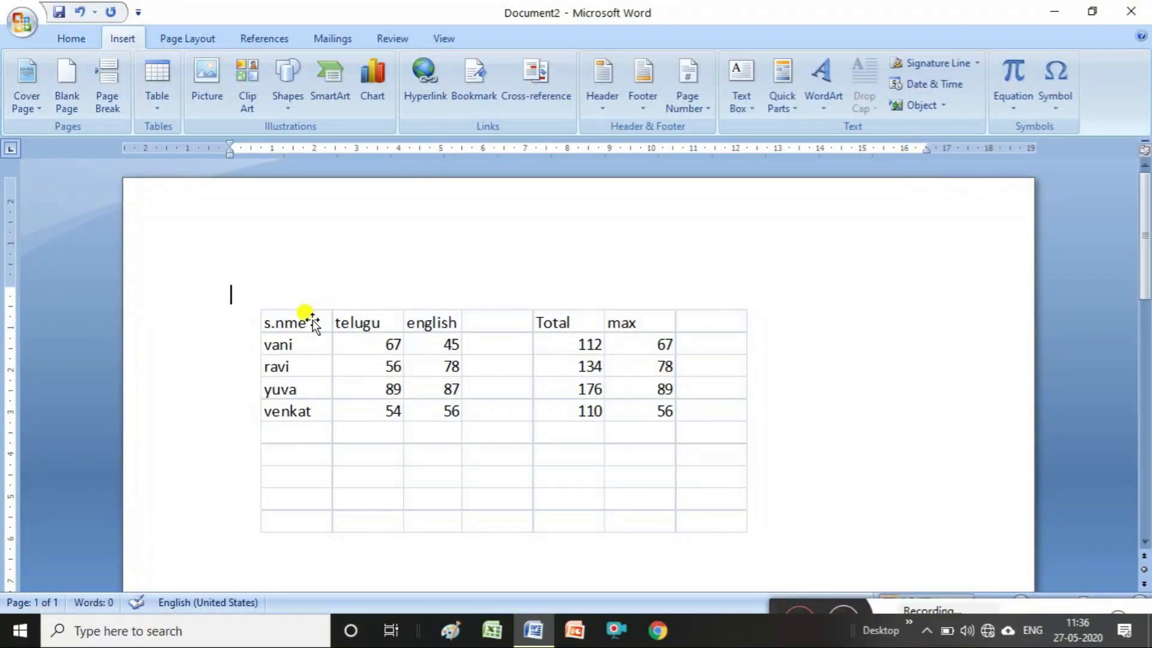
- Delete the document's entire content, including the embedded spreadsheet, and undo the deletion
key("ctrl+a")
key("Delete")
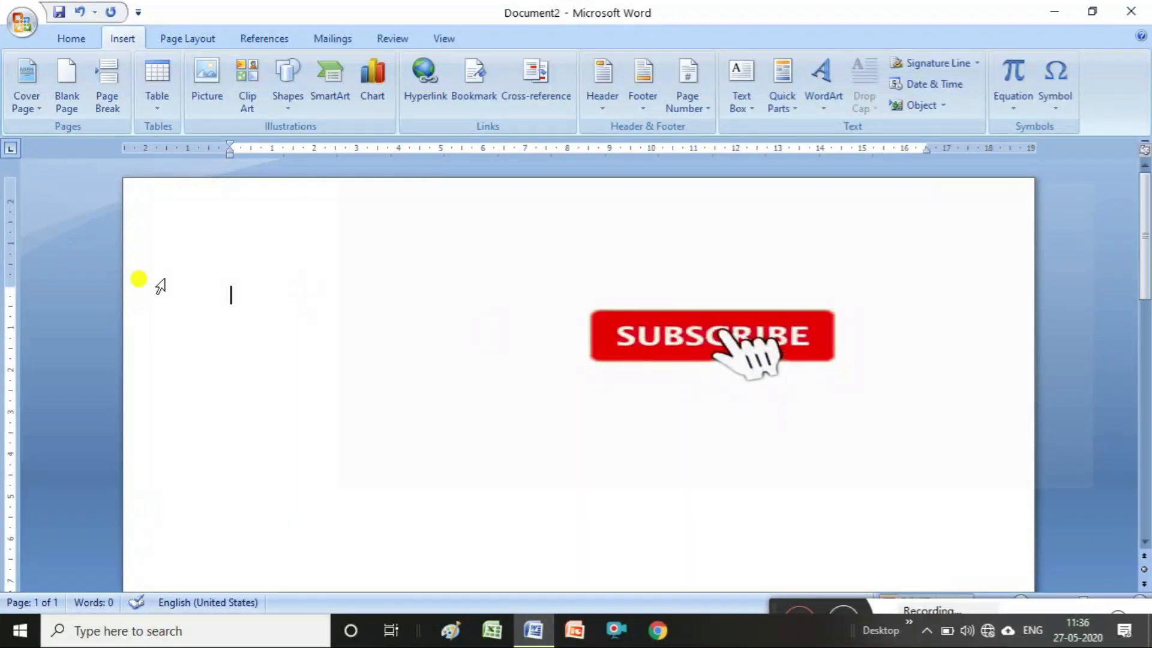
left_click(78, 17)
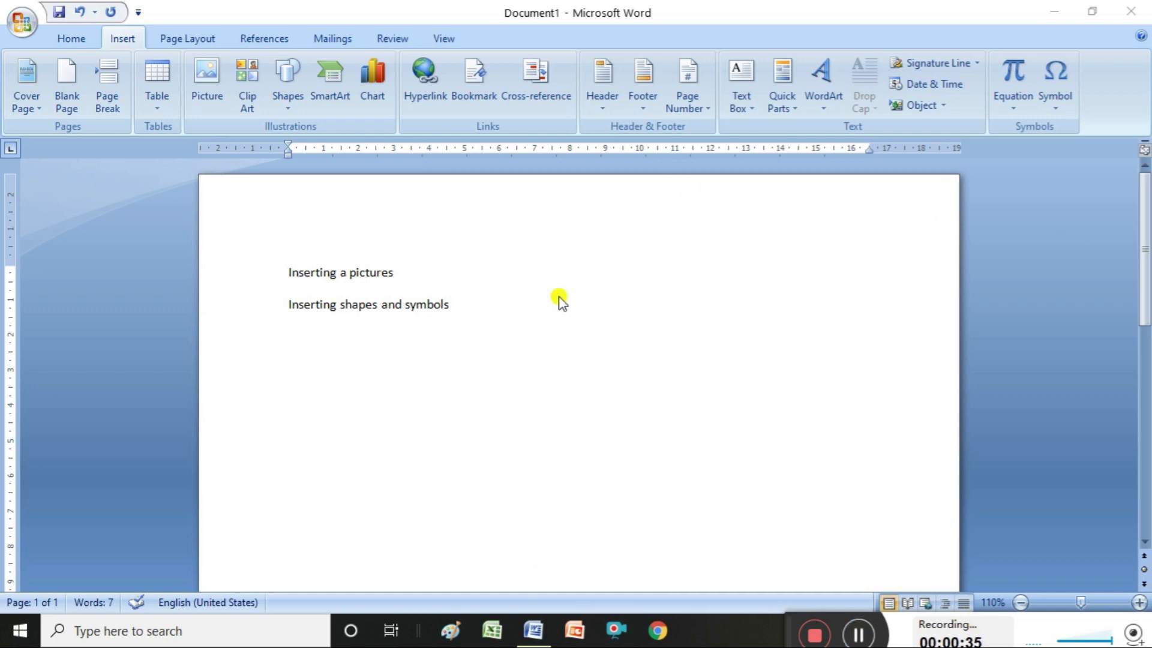
- Replace the two lines of text in Document1 with the picture "tally image" from the Saved Pictures folder
left_click_drag(458, 308, 288, 272)
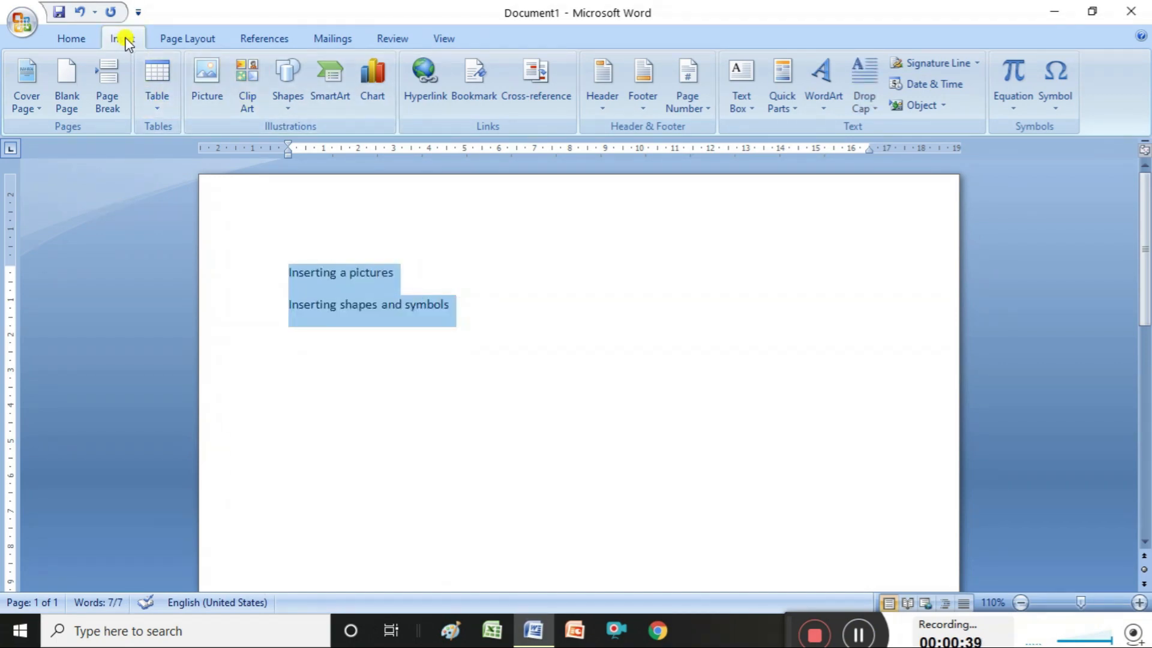
left_click(213, 77)
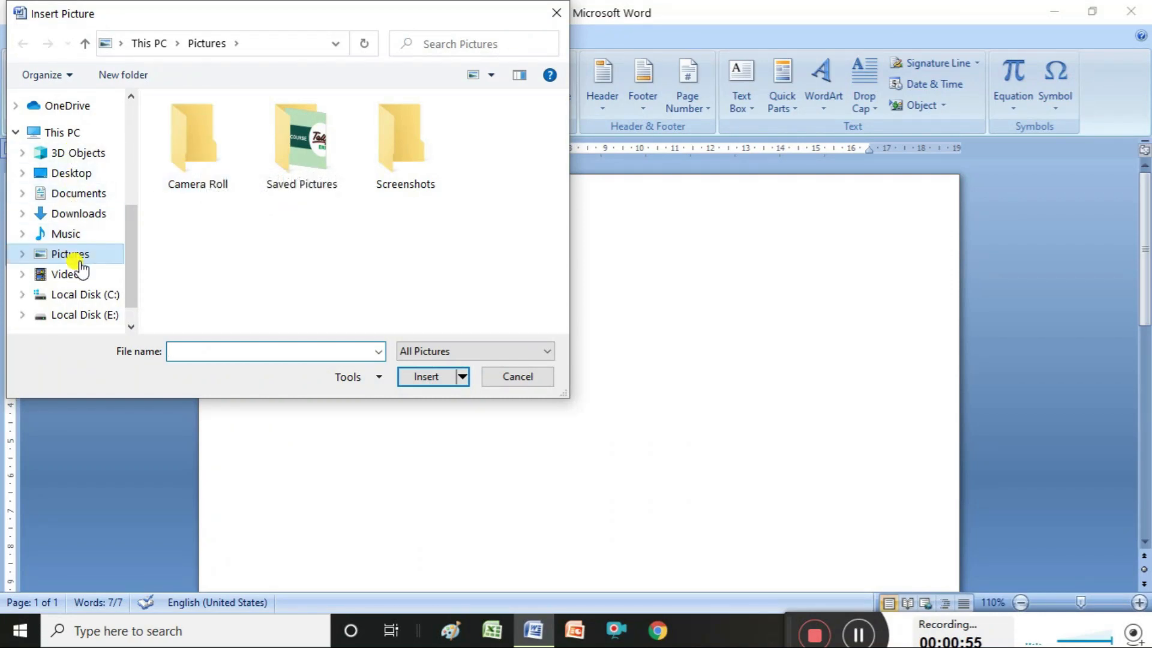
double_click(311, 150)
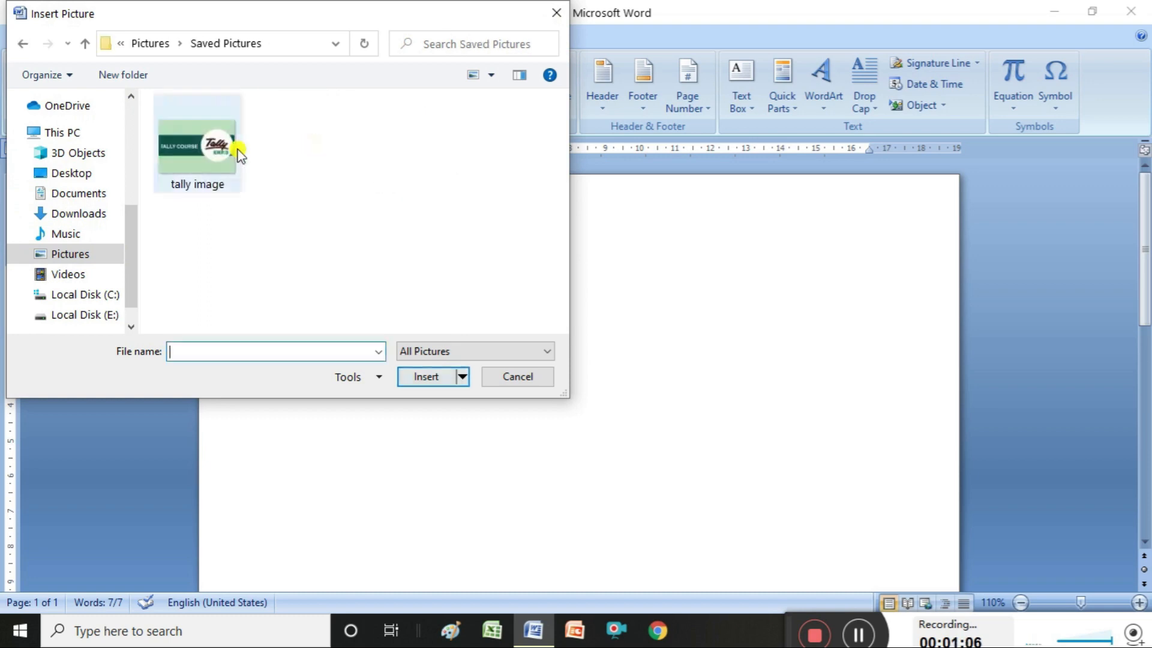
left_click(207, 165)
double_click(209, 170)
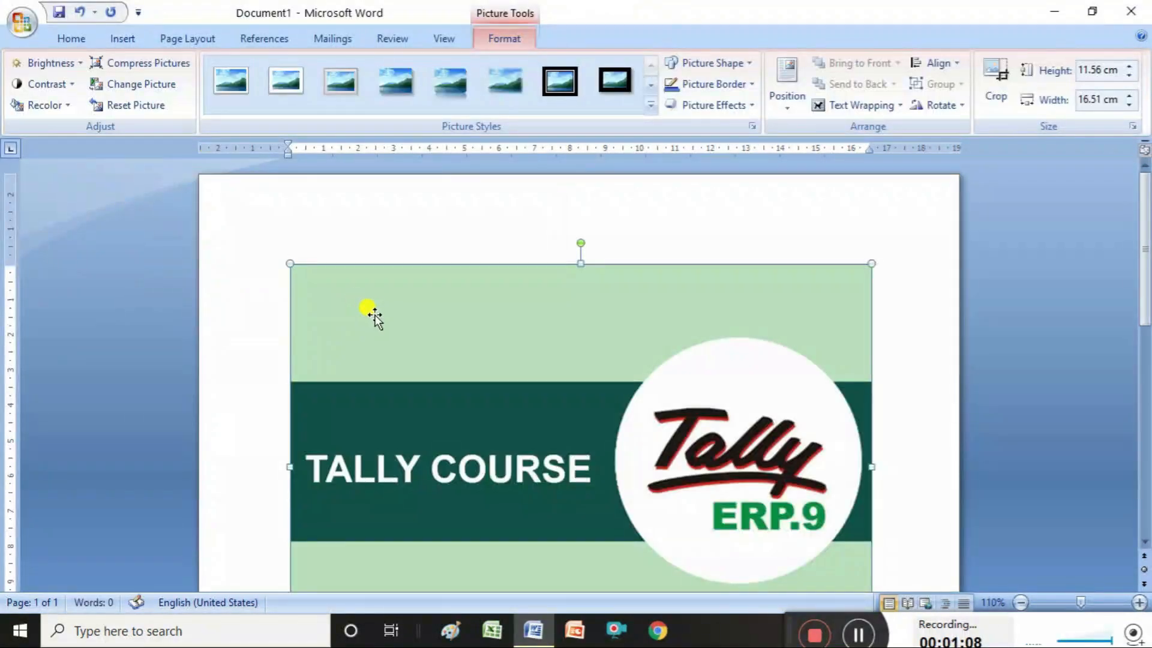
- Shrink the inserted picture freehand to about 9.46 cm high and 12.31 cm wide
left_click_drag(633, 347, 615, 279)
left_click_drag(580, 262, 583, 333)
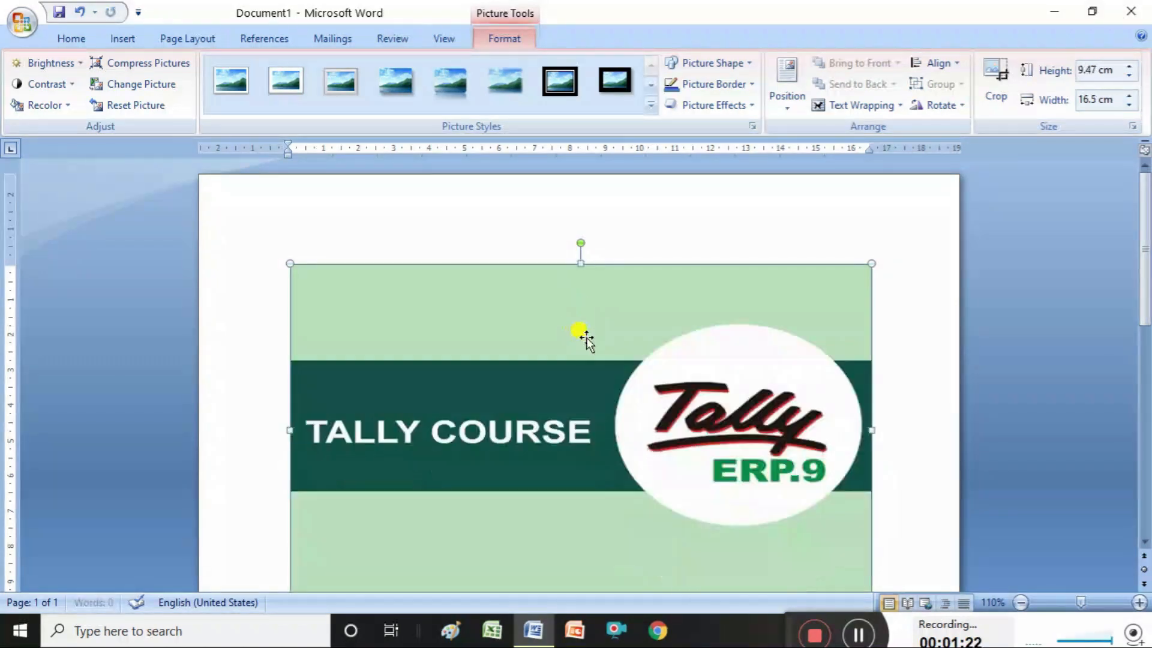
left_click_drag(289, 426, 438, 410)
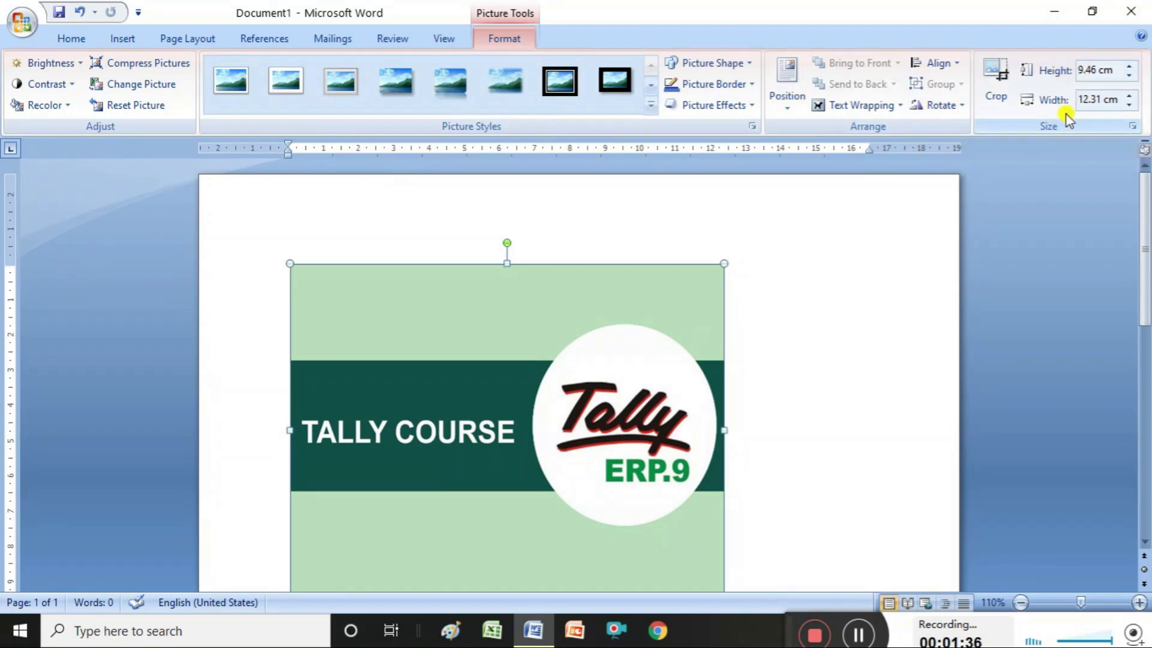
- Reduce the picture's height to 8.8 cm
left_click(1130, 66)
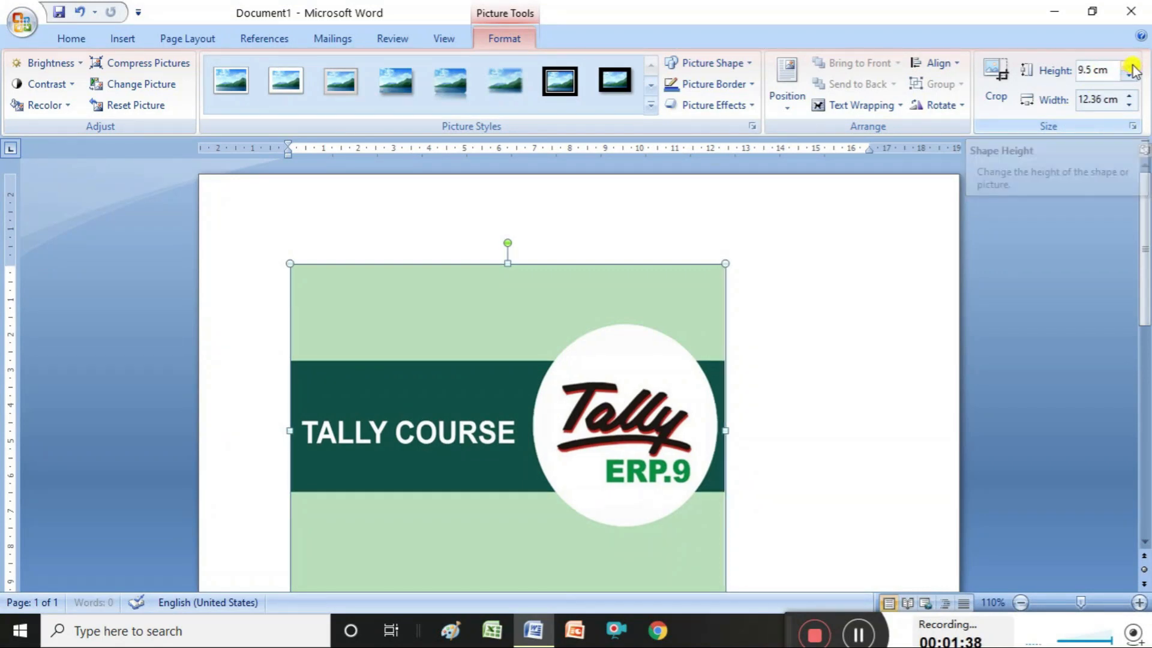
left_click(1130, 66)
left_click(1129, 76)
left_click(1129, 76)
left_click(1130, 76)
left_click(1129, 77)
left_click(1129, 77)
left_click(1130, 77)
left_click(1130, 77)
left_click(1130, 76)
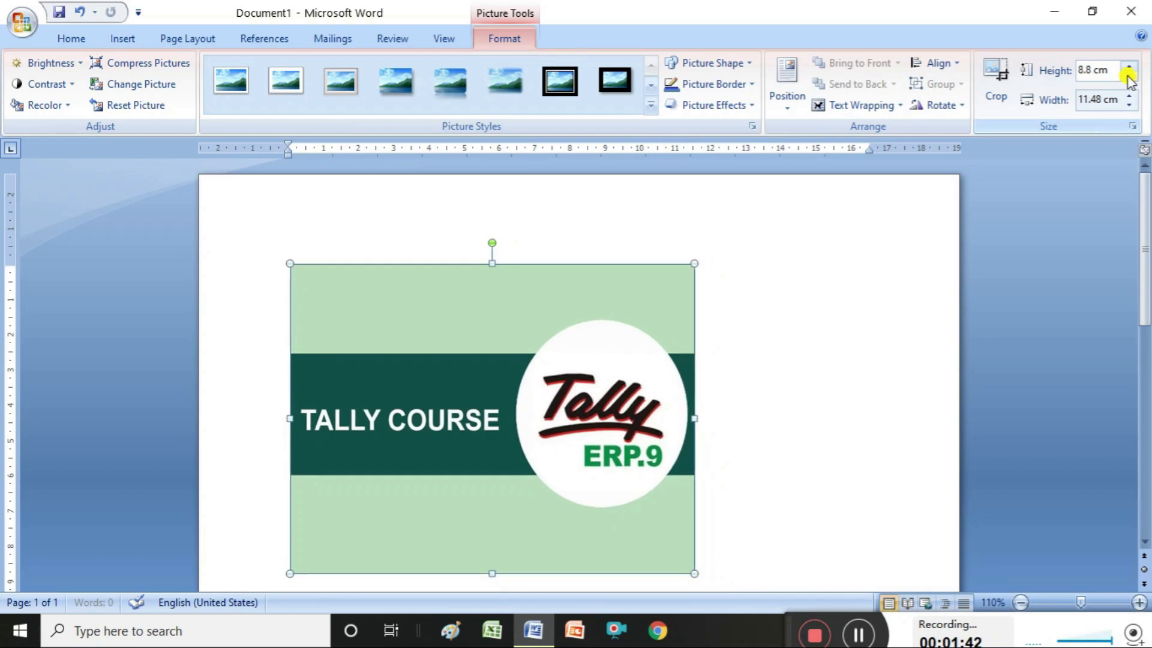
- Reduce the picture's width to 7.8 cm
left_click(1130, 105)
left_click(1130, 105)
left_click(1131, 106)
left_click(1131, 105)
left_click(1130, 106)
left_click(1131, 106)
left_click(1130, 106)
left_click(1130, 106)
left_click(1130, 106)
left_click(1130, 106)
left_click(1130, 105)
left_click(1130, 106)
left_click(1130, 106)
left_click(1130, 105)
left_click(1130, 105)
left_click(1130, 106)
left_click(1130, 106)
left_click(1131, 105)
left_click(1131, 105)
left_click(1130, 106)
left_click(1131, 105)
left_click(1130, 106)
left_click(1130, 106)
left_click(1130, 106)
left_click(1131, 105)
left_click(1130, 106)
left_click(1130, 106)
left_click(1130, 106)
left_click(1130, 106)
left_click(1130, 105)
left_click(1131, 106)
left_click(1130, 105)
left_click(1130, 105)
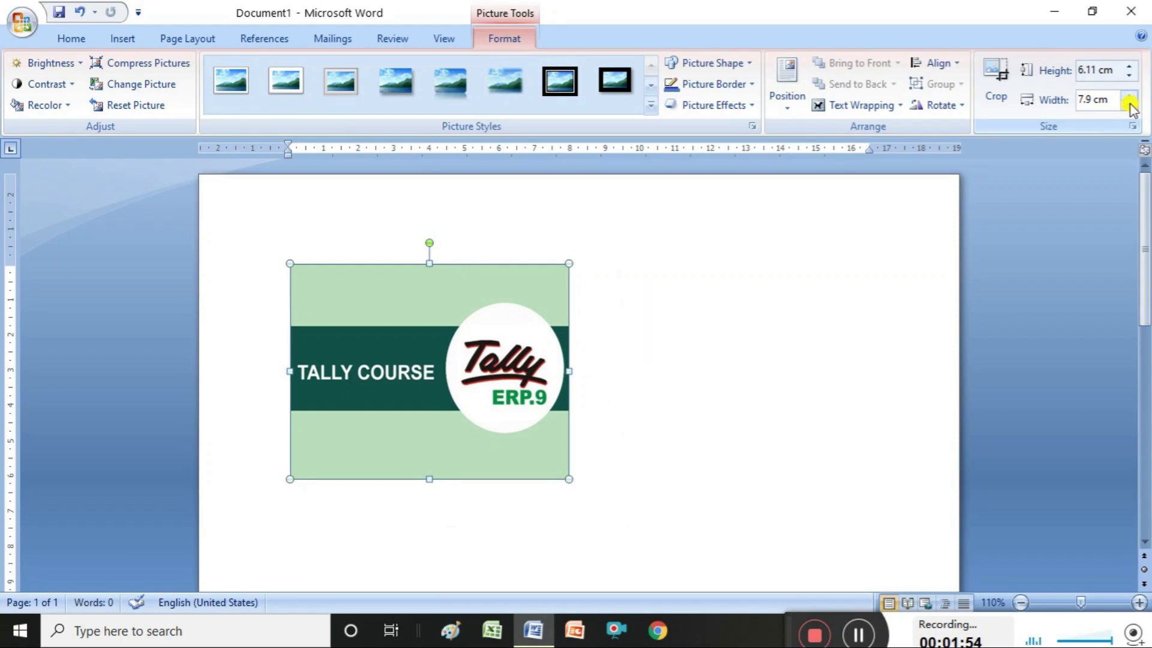
left_click(1130, 106)
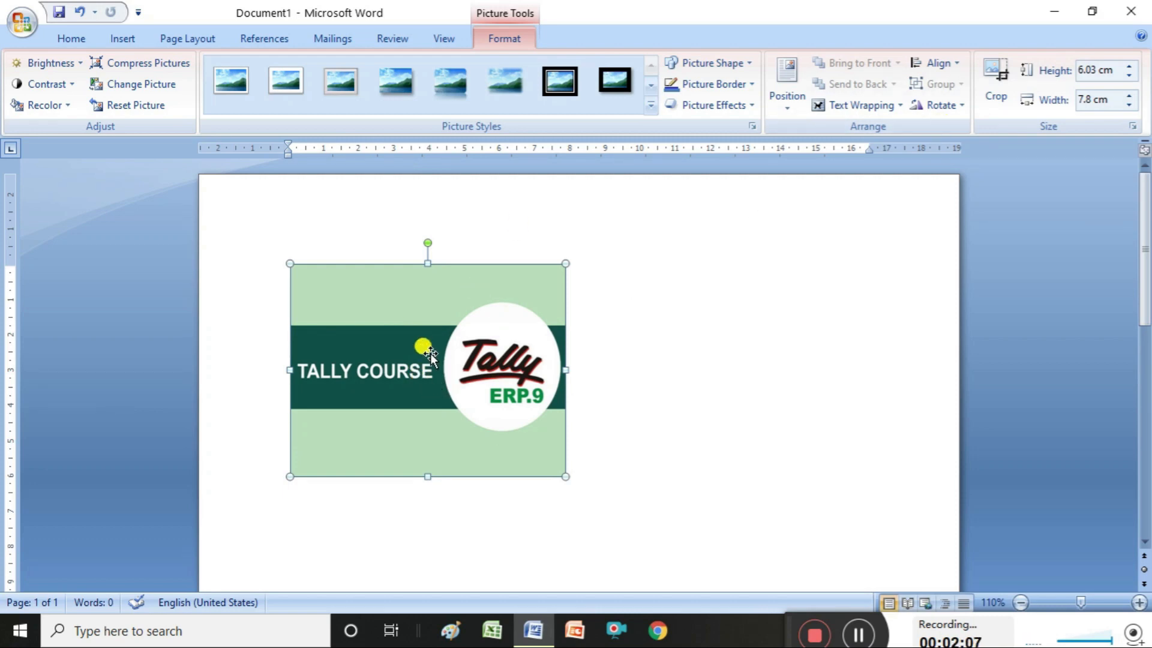
- Preview the picture rotated right and left by 90° and flipped vertically and horizontally, without applying any option
left_click(965, 105)
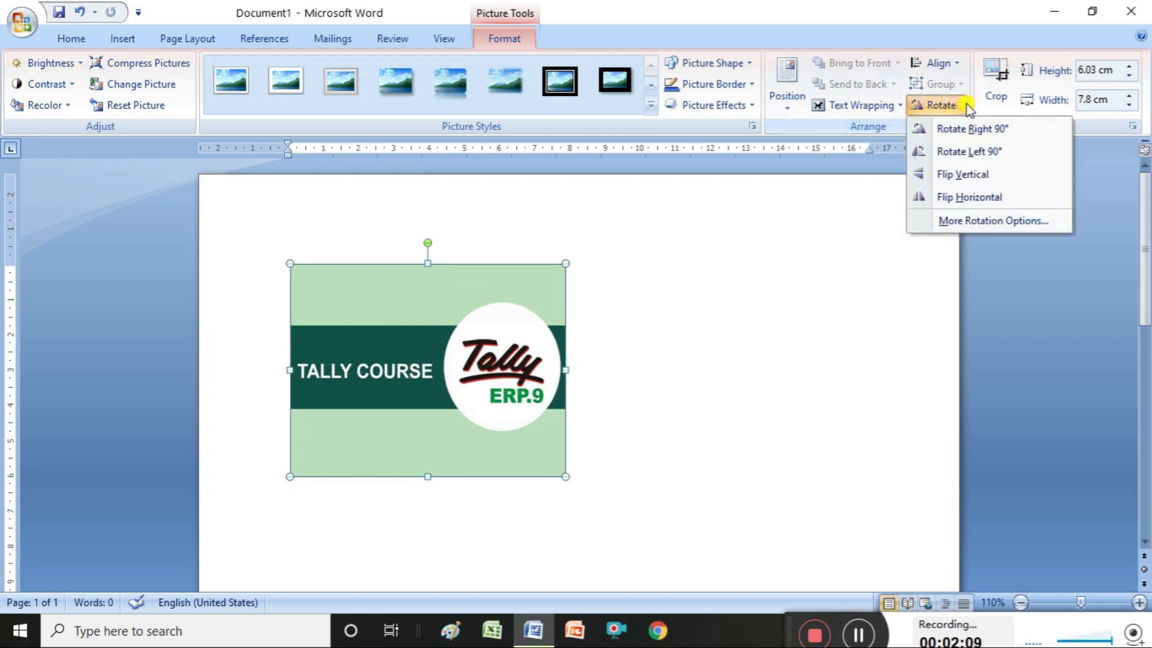
left_click(968, 151)
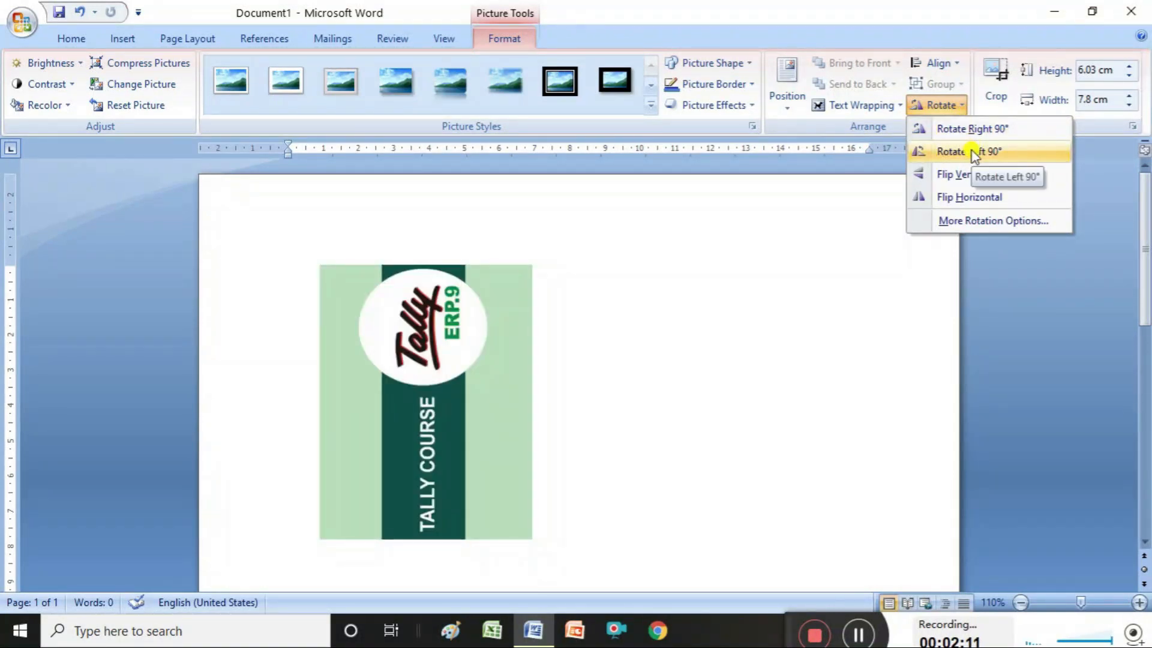
left_click(972, 129)
left_click(973, 129)
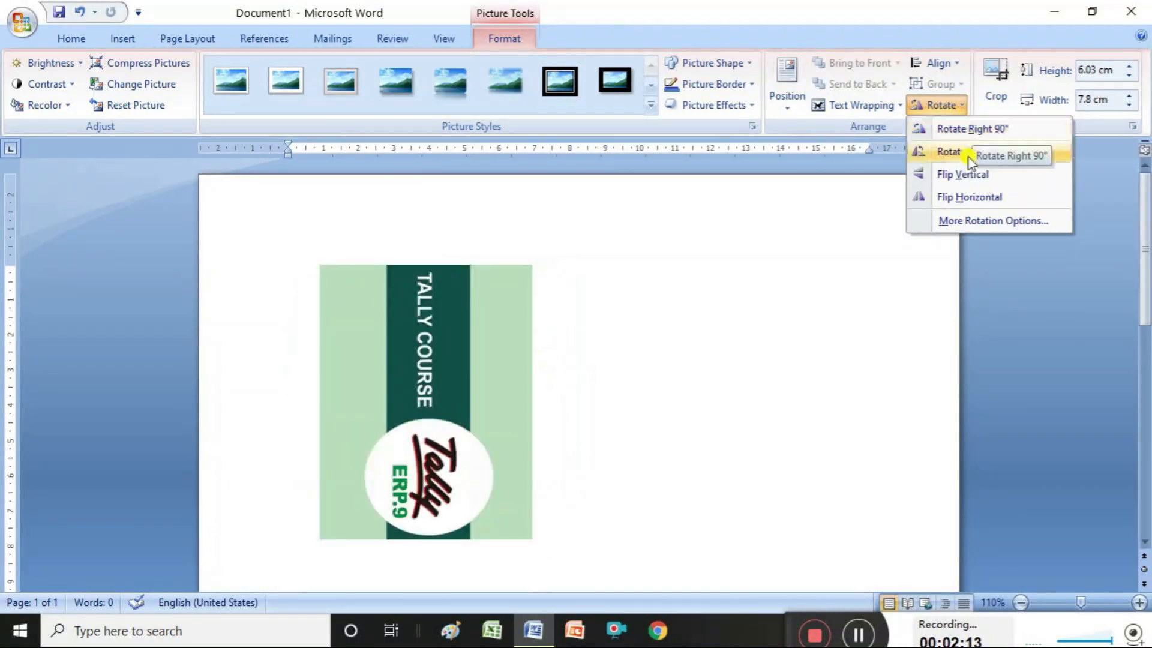
left_click(968, 151)
left_click(970, 174)
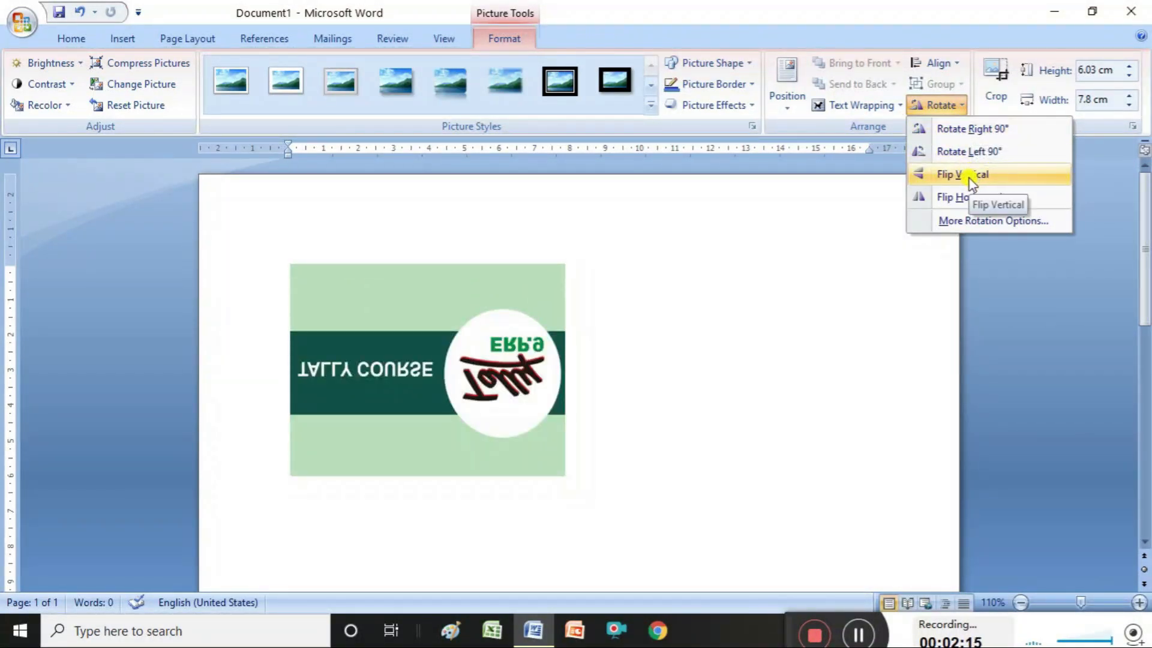
left_click(969, 174)
left_click(970, 196)
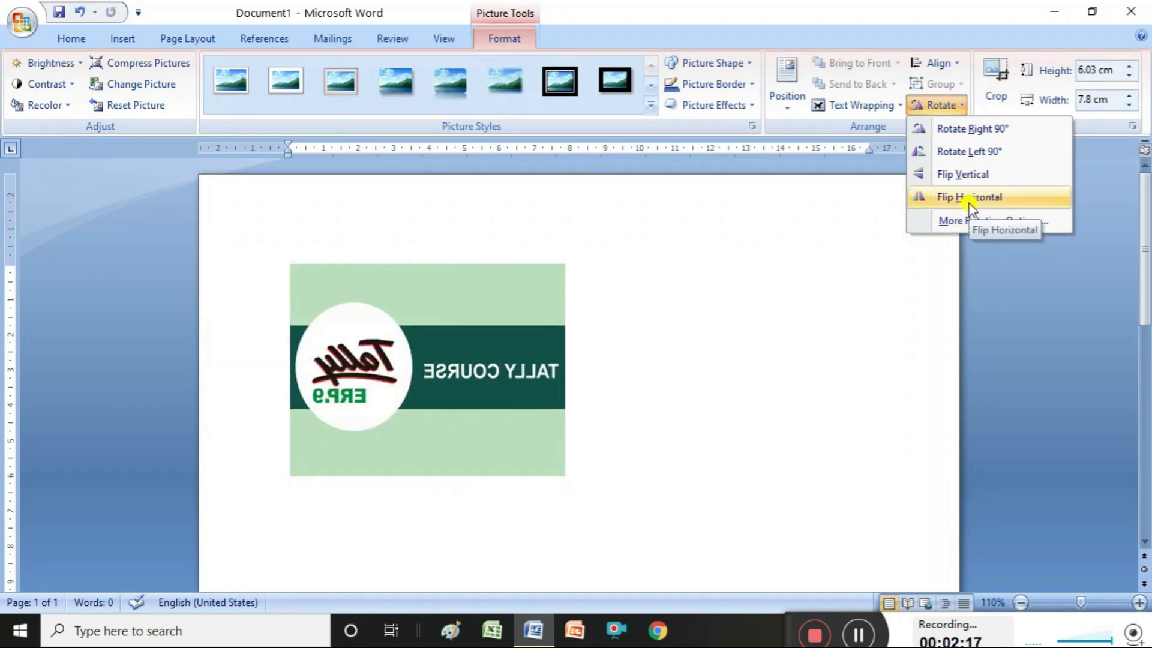
left_click(970, 174)
left_click(968, 151)
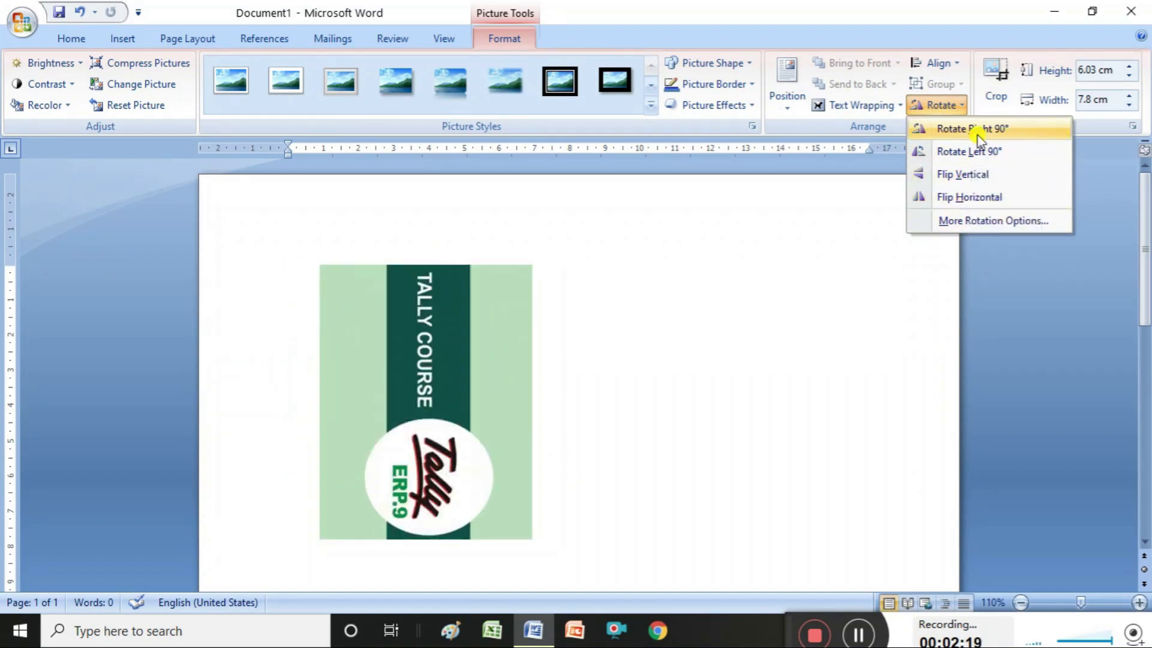
left_click(975, 132)
left_click(954, 199)
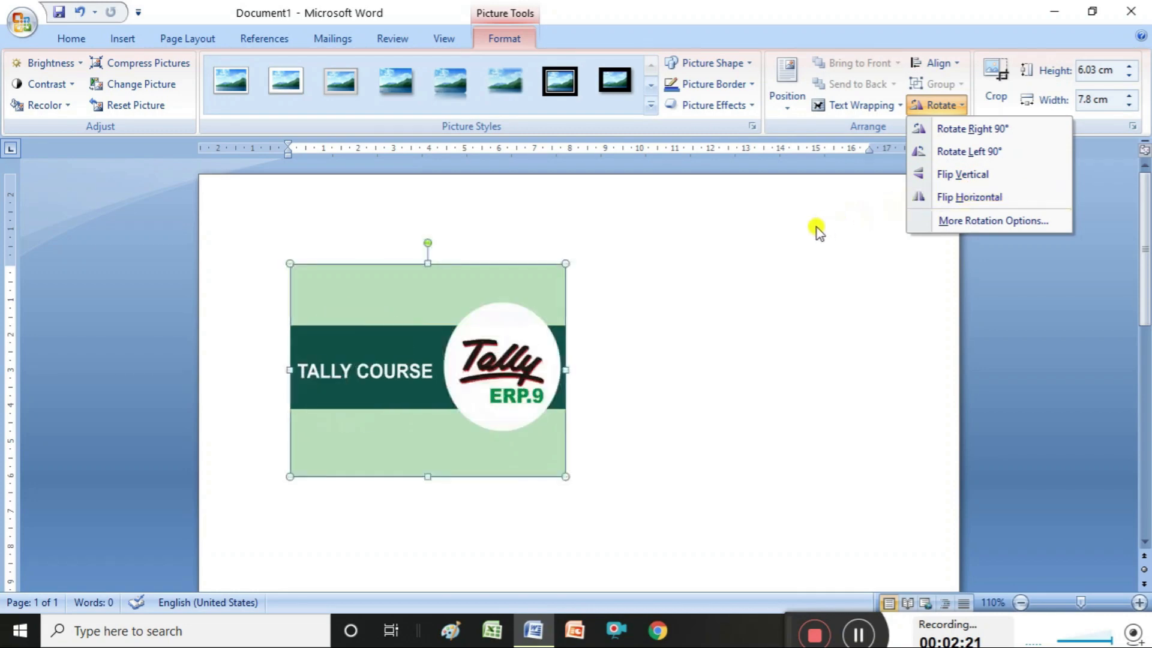
left_click(829, 218)
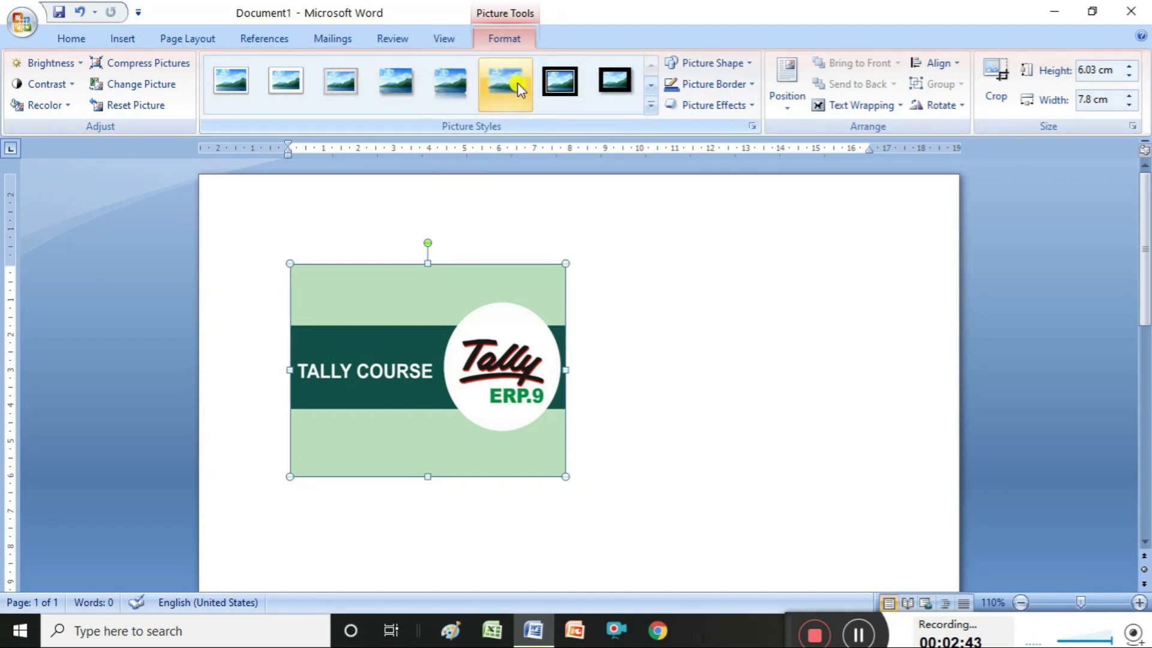
- Try the thick black frame and reflected rounded picture styles, settle on the white frame style, and recolour its border light blue
left_click(614, 86)
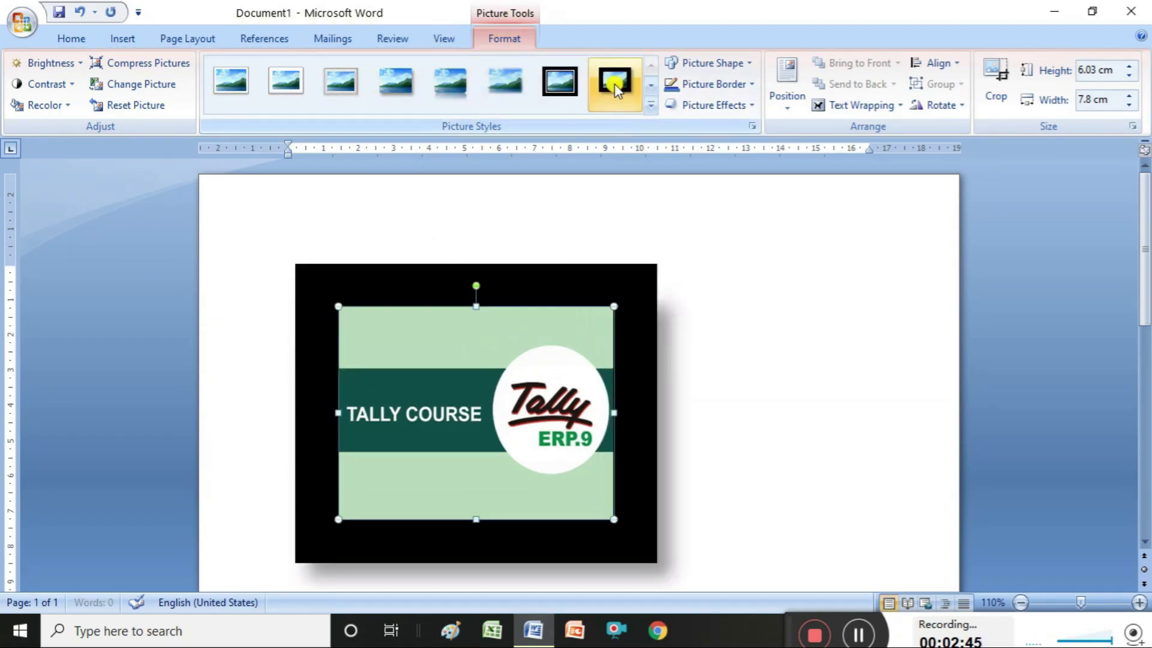
left_click(457, 84)
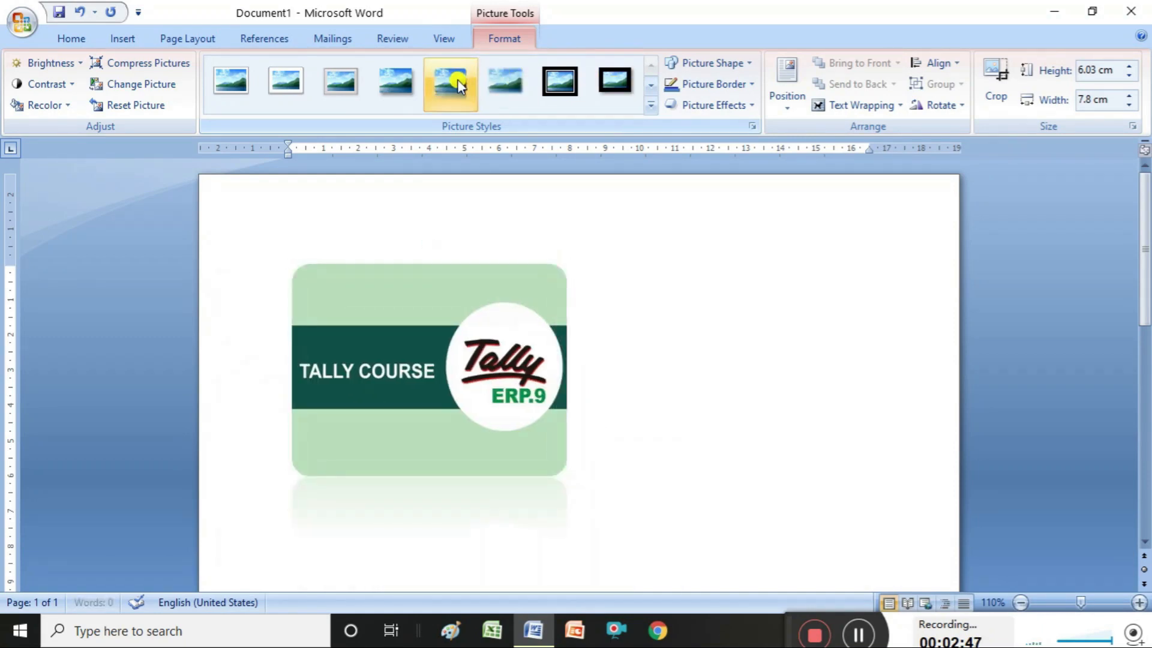
left_click(651, 85)
left_click(615, 71)
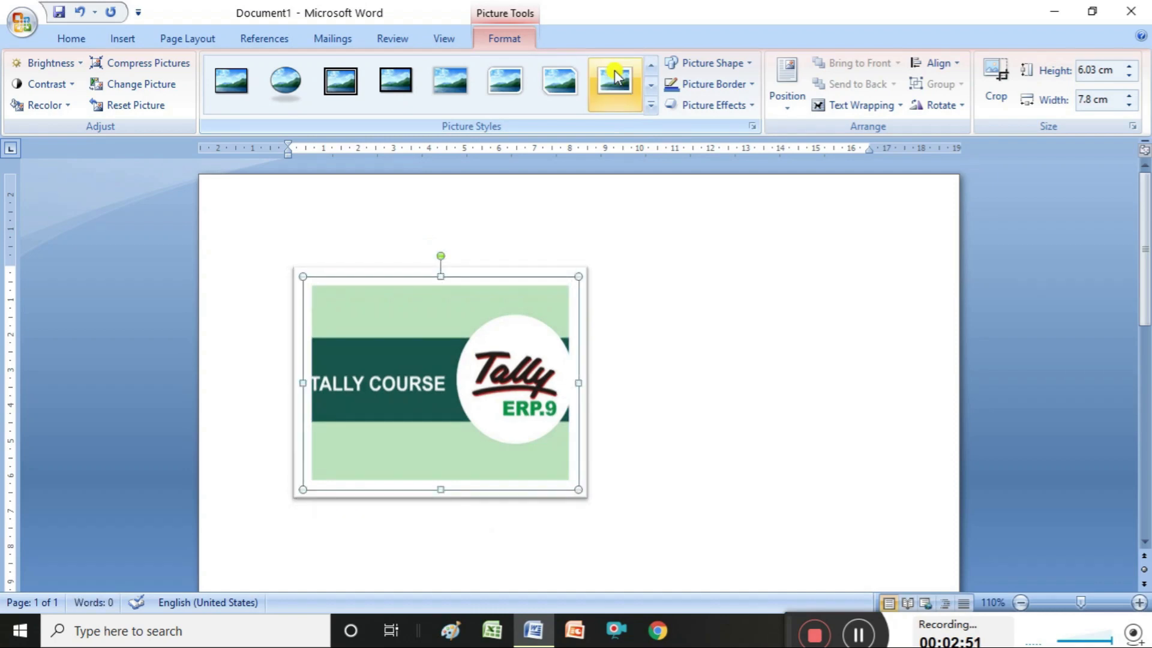
left_click(751, 84)
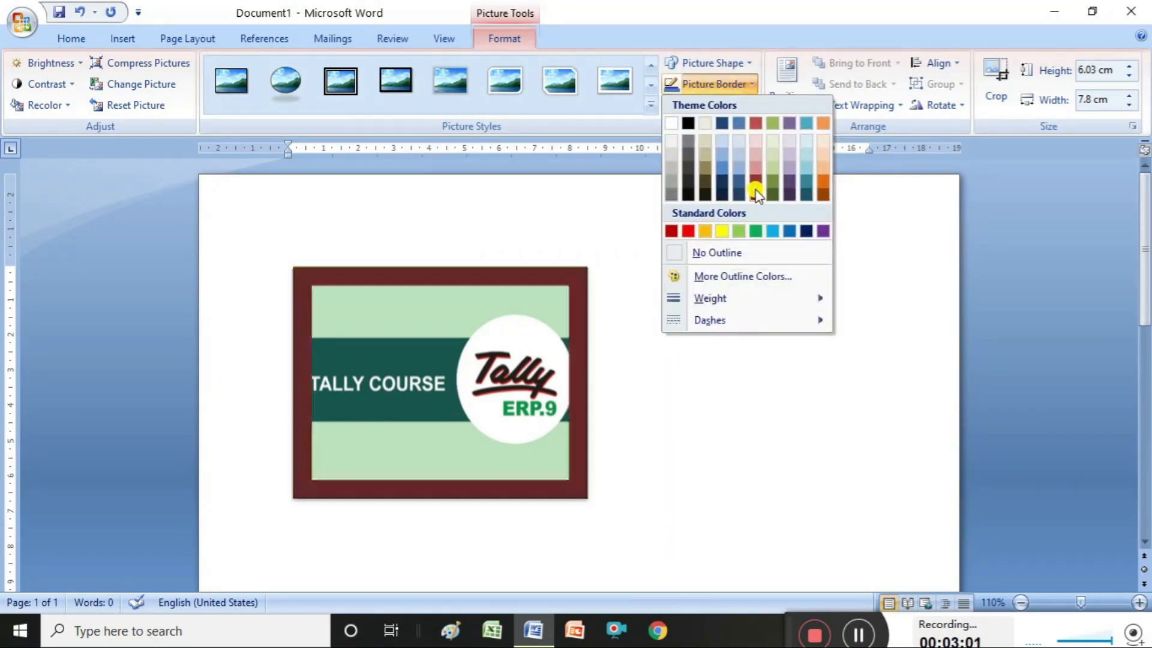
left_click(773, 230)
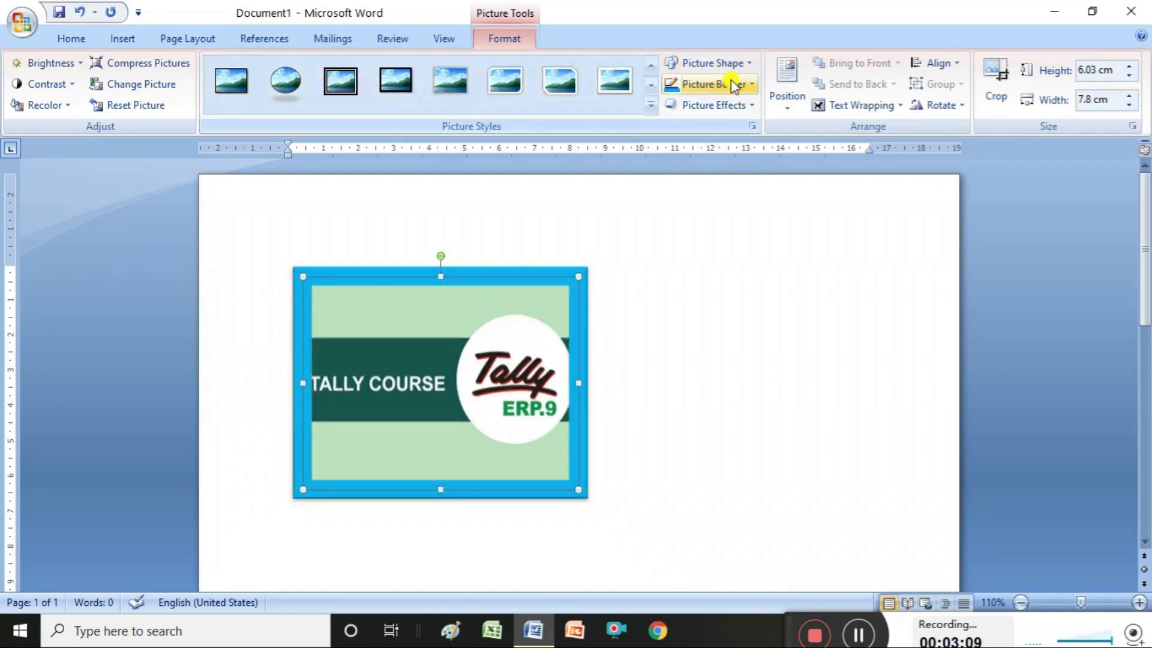
- Add an outer shadow offset diagonally toward the picture's upper left and a reflection below the picture
left_click(750, 106)
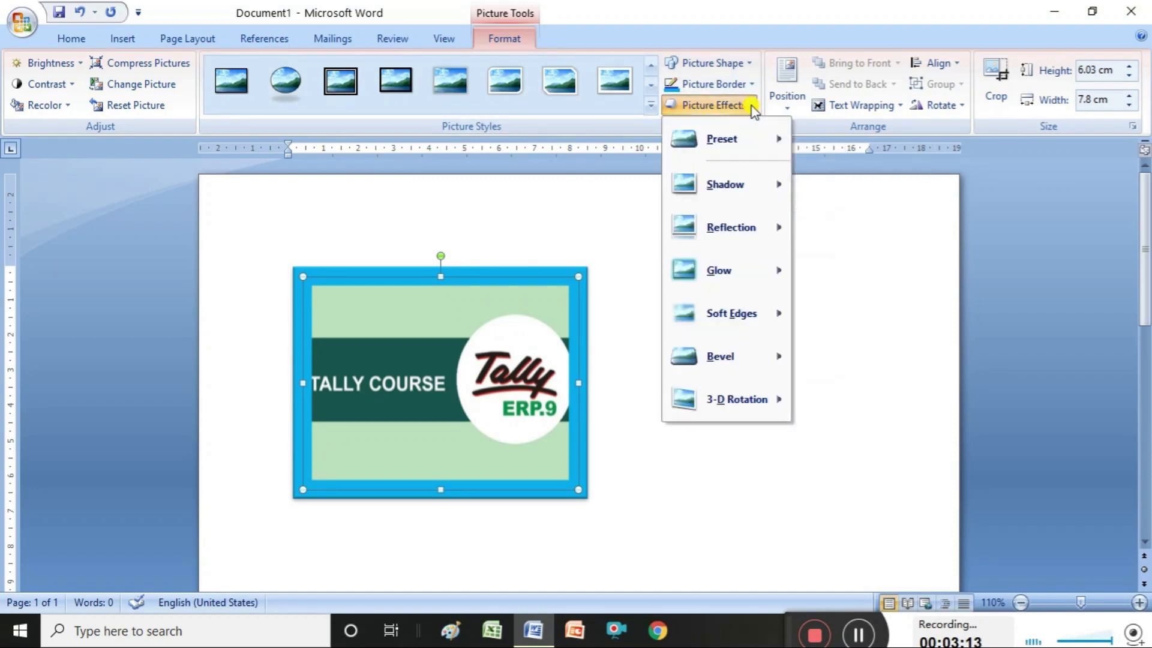
mouse_move(748, 190)
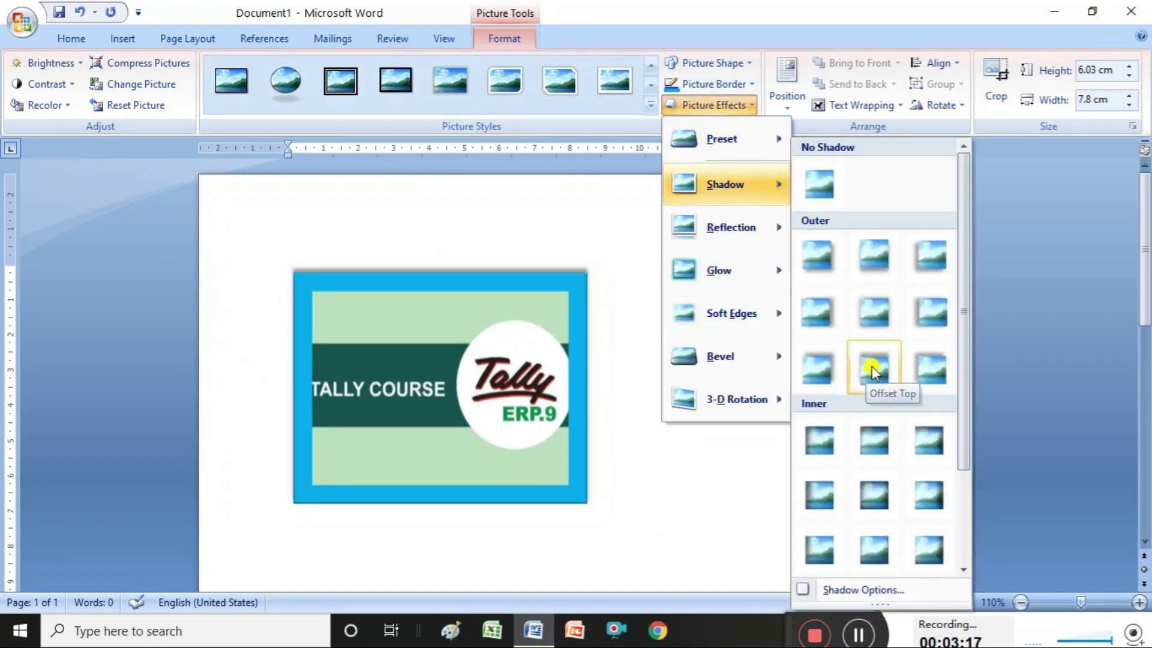
left_click(920, 361)
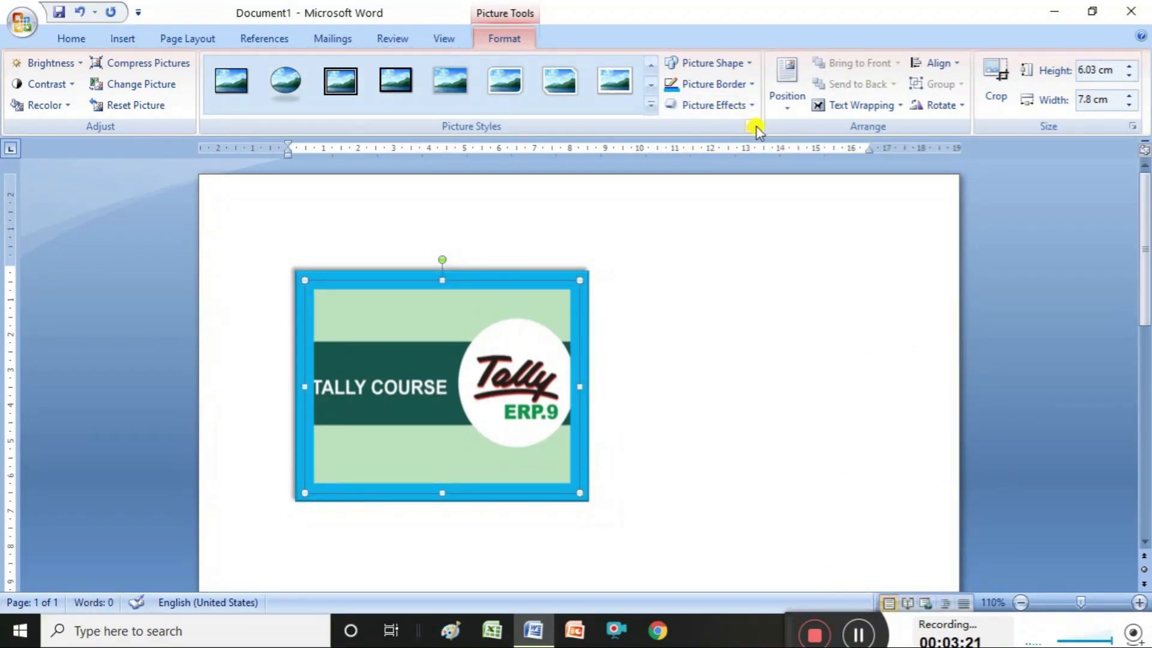
left_click(748, 106)
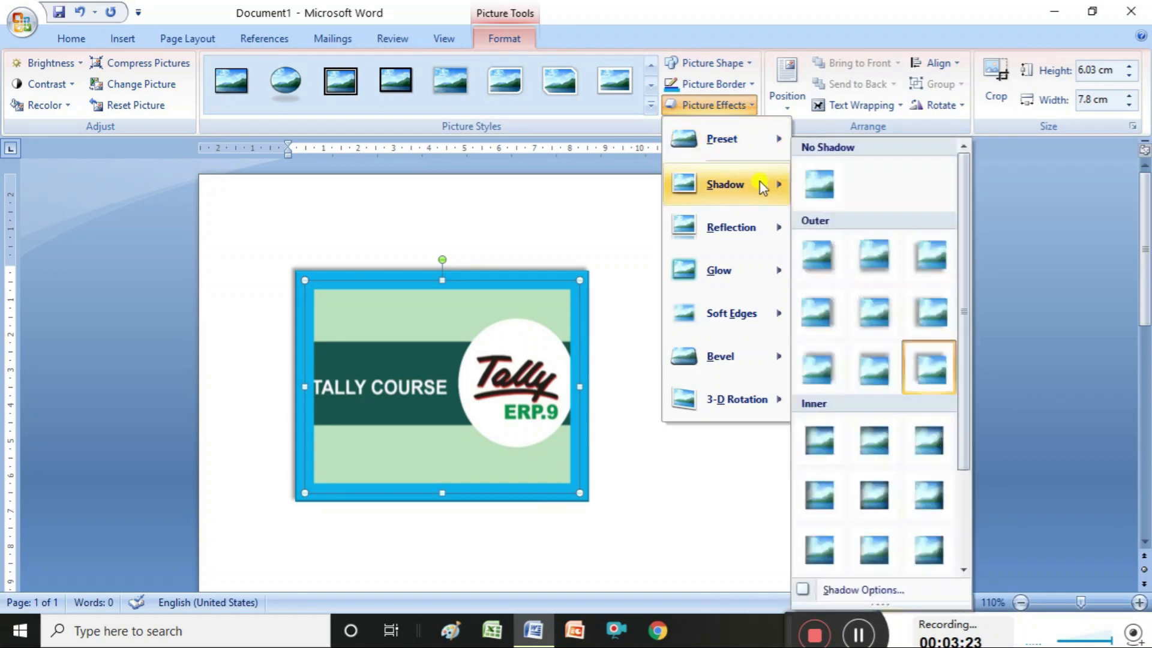
mouse_move(762, 227)
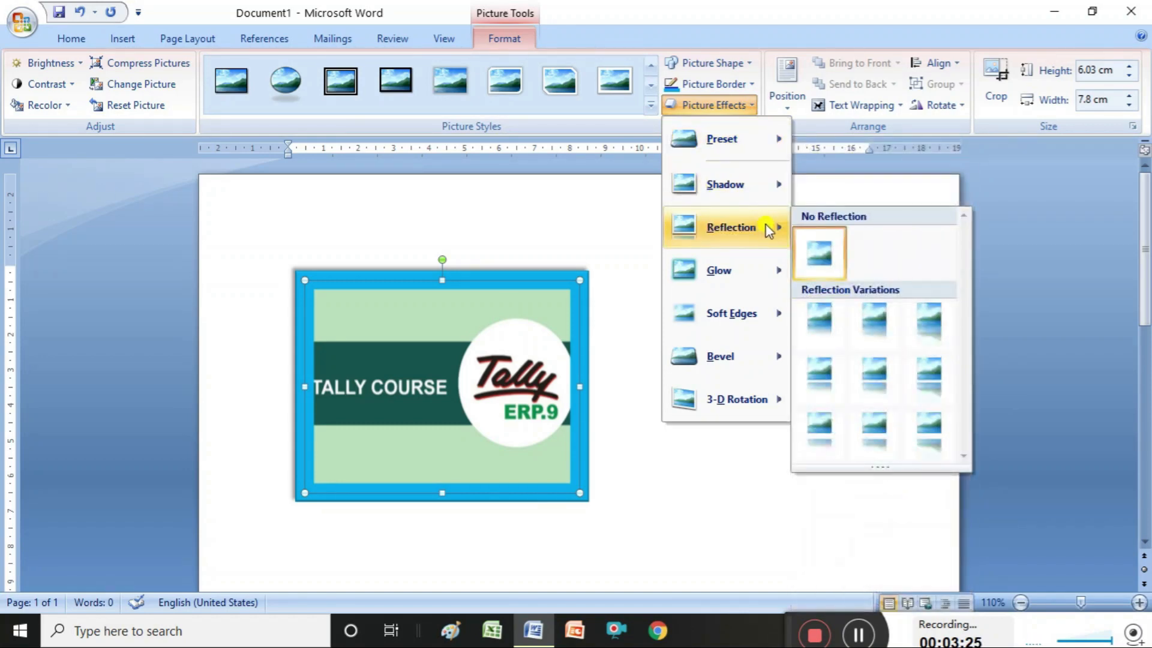
left_click(841, 308)
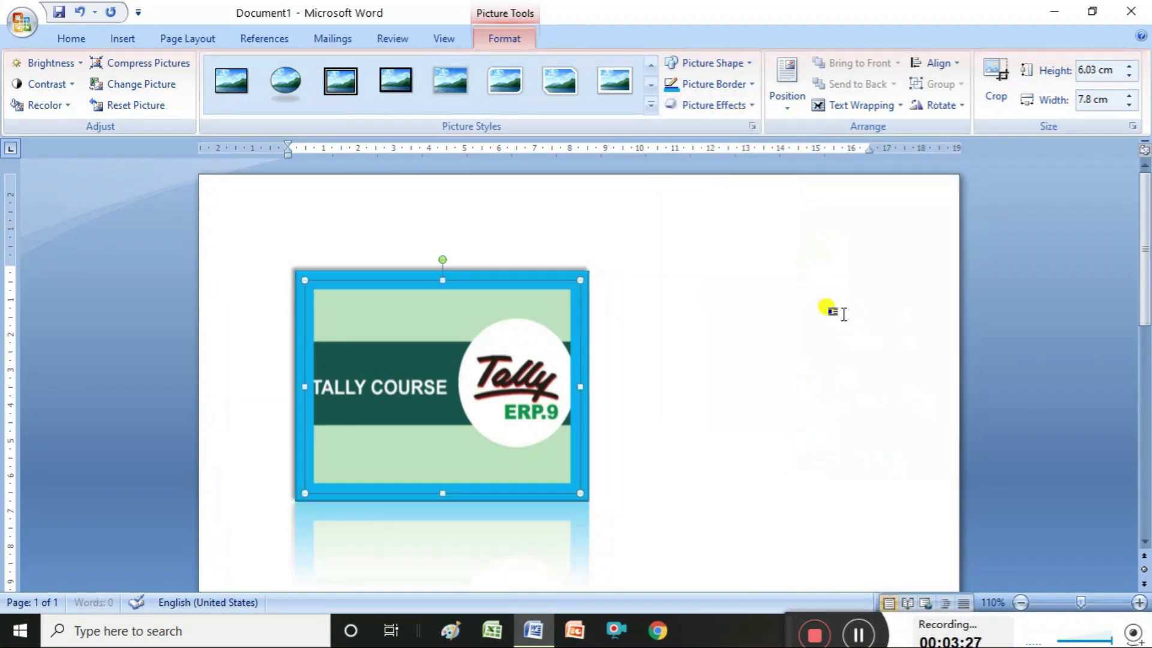
- Look through the glow, soft edge and bevel effects, and try the last Parallel 3-D rotation on the picture
left_click(750, 106)
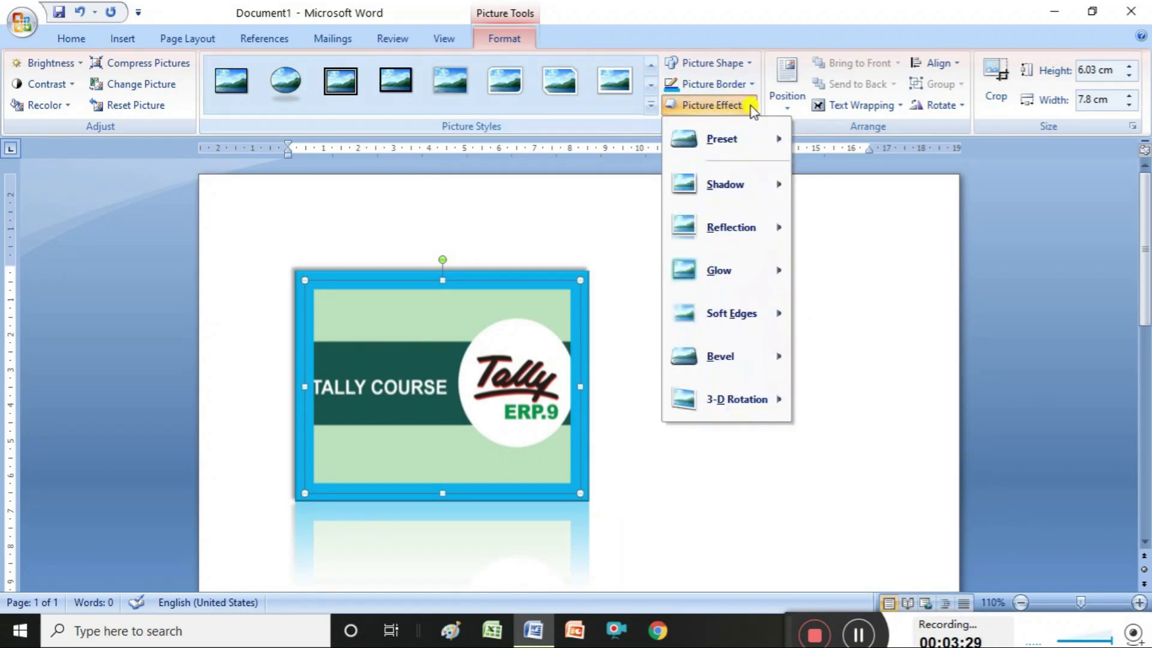
mouse_move(762, 271)
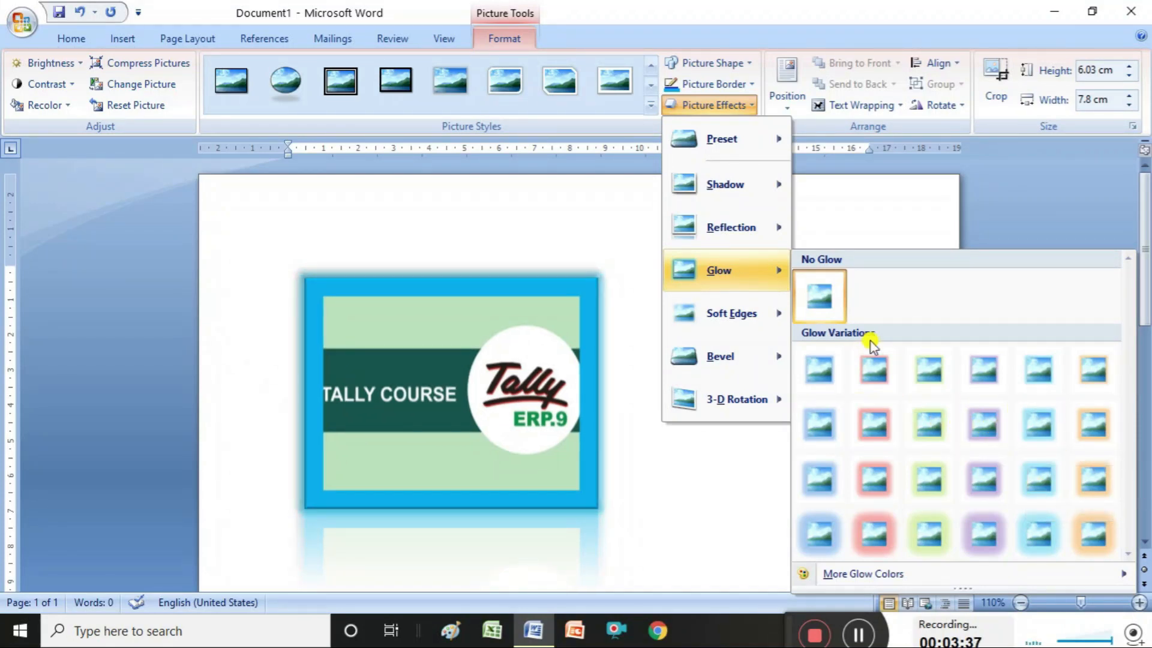
mouse_move(744, 315)
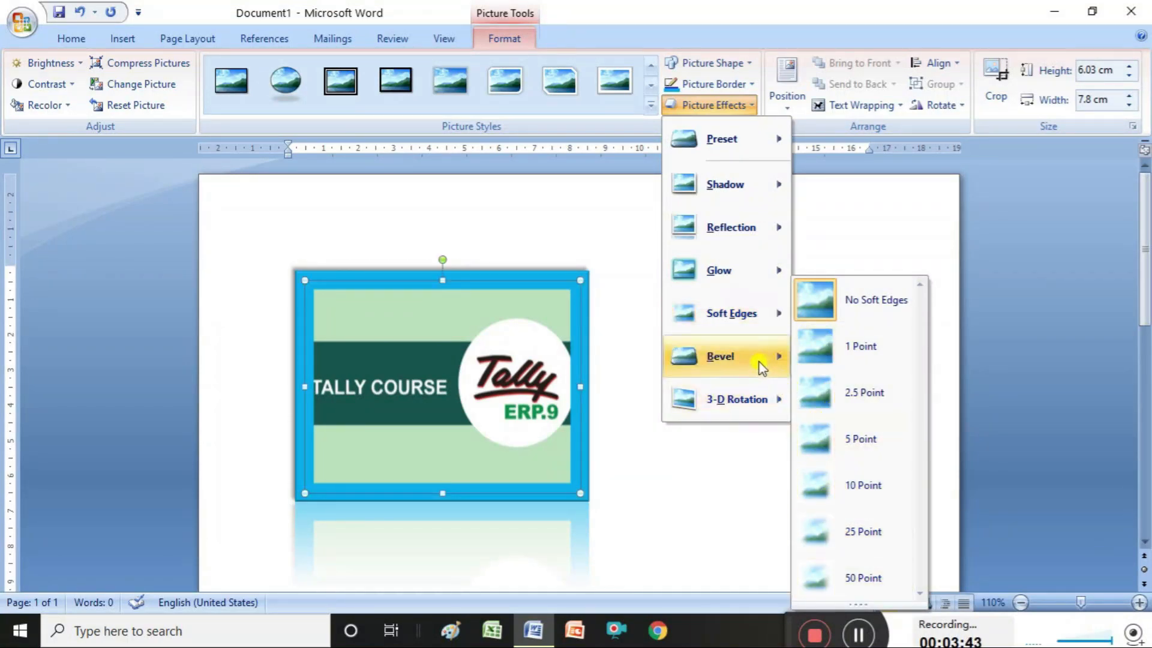
mouse_move(760, 364)
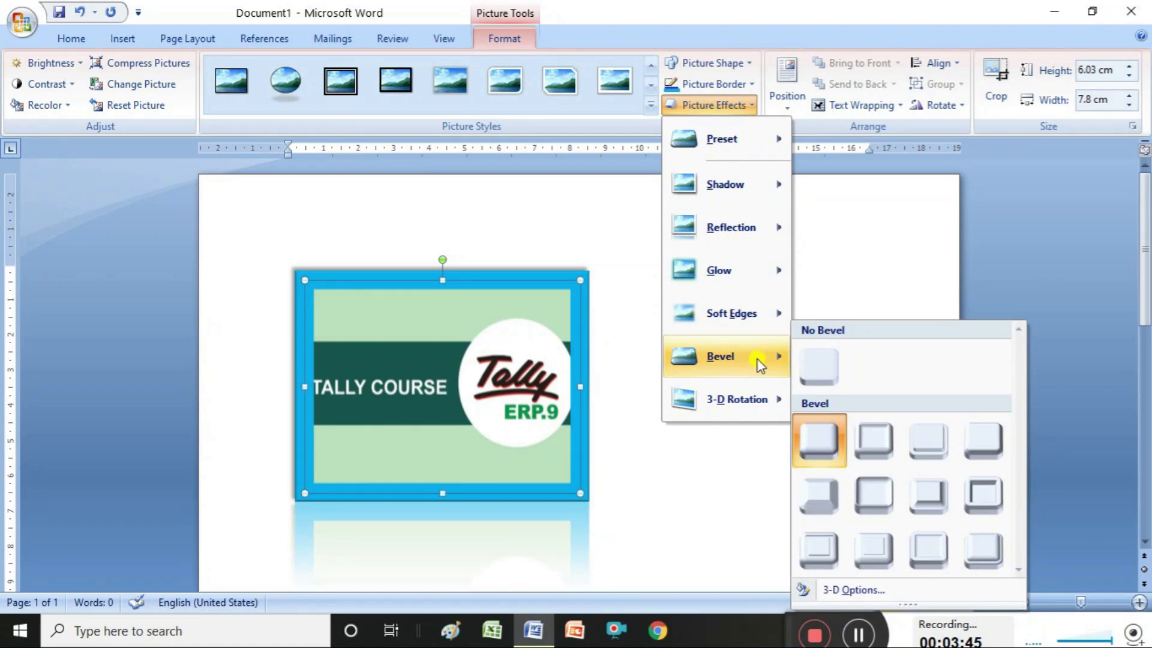
mouse_move(764, 392)
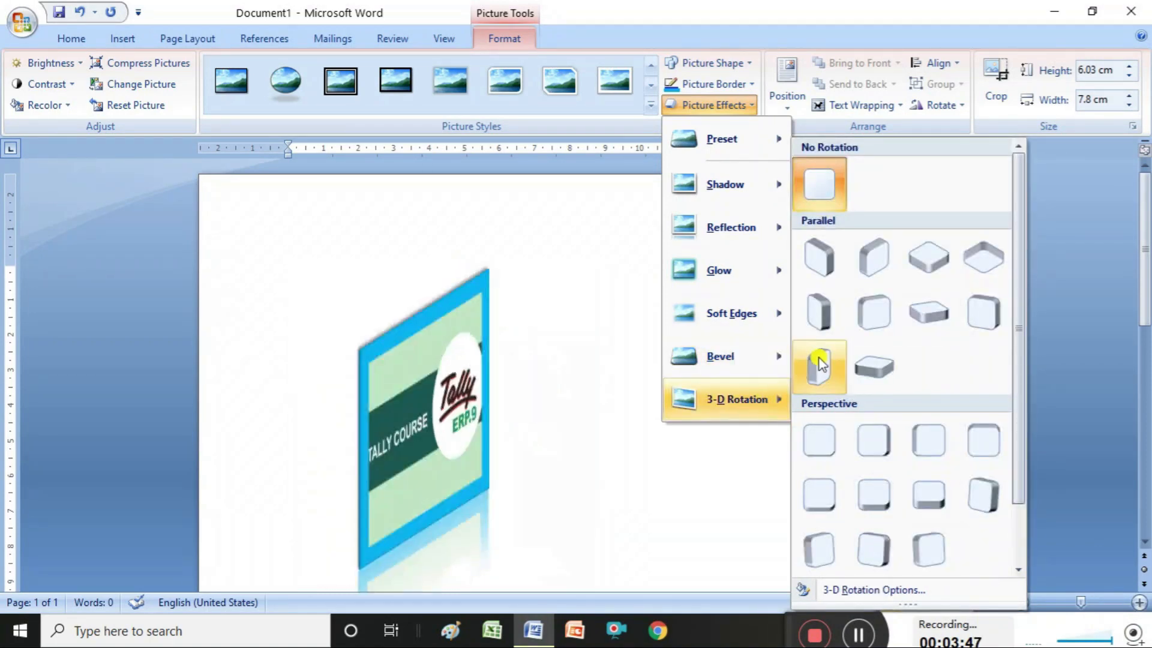
left_click(885, 371)
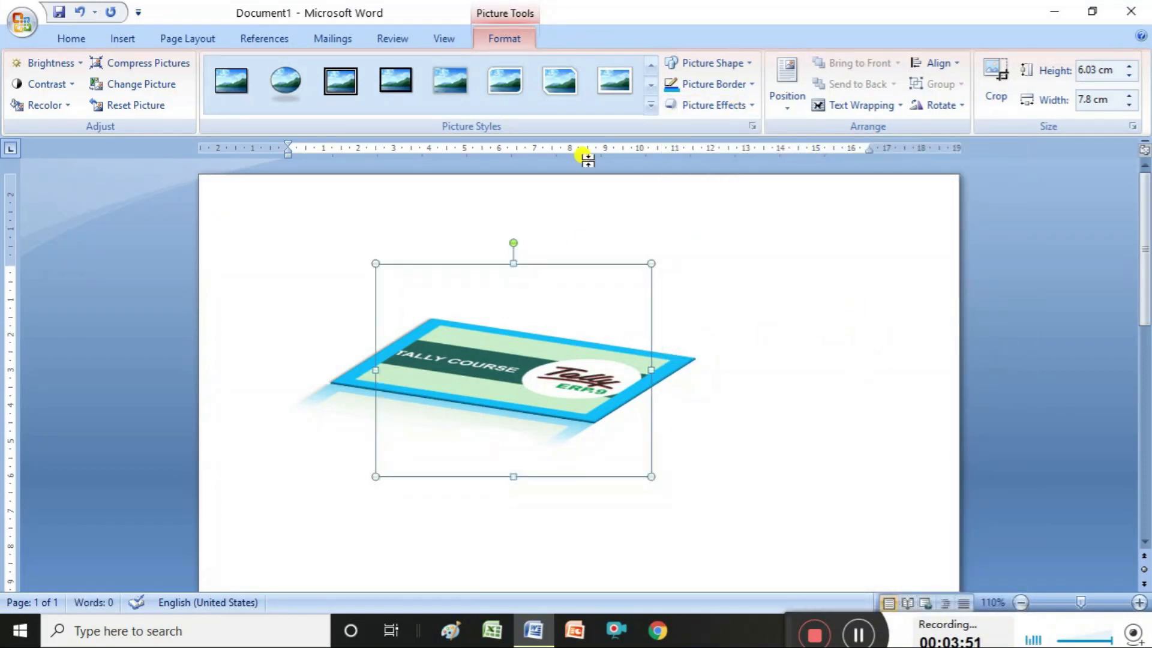
- Change the picture's 3-D rotation to the first, front-facing Perspective option
left_click(750, 106)
mouse_move(748, 405)
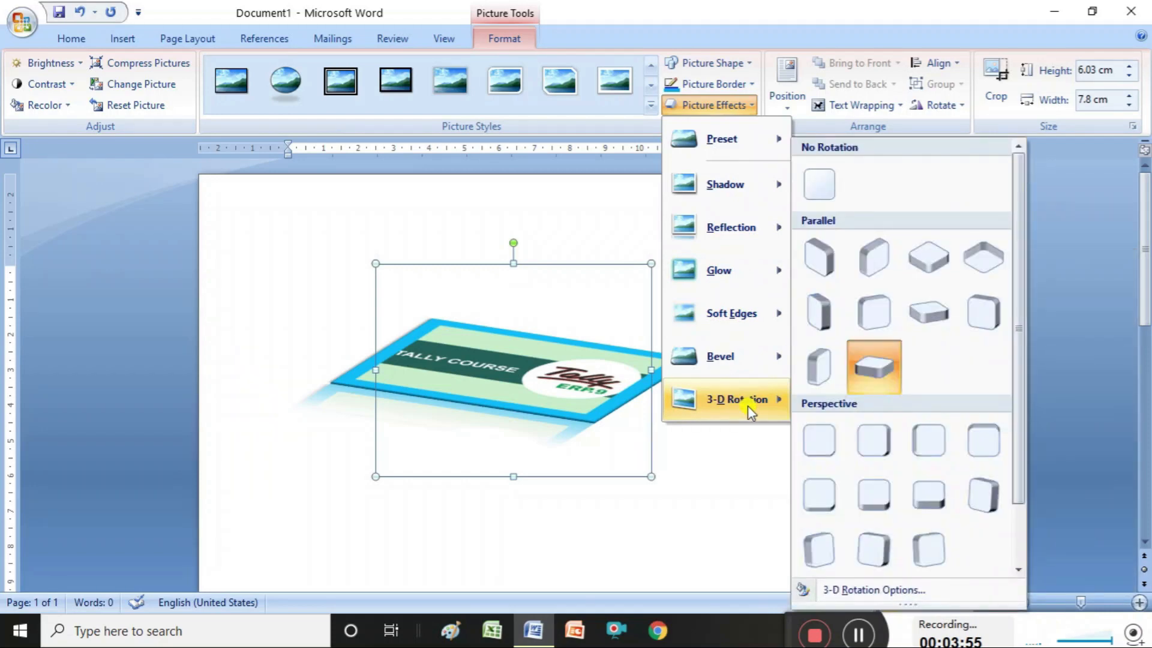
left_click(822, 447)
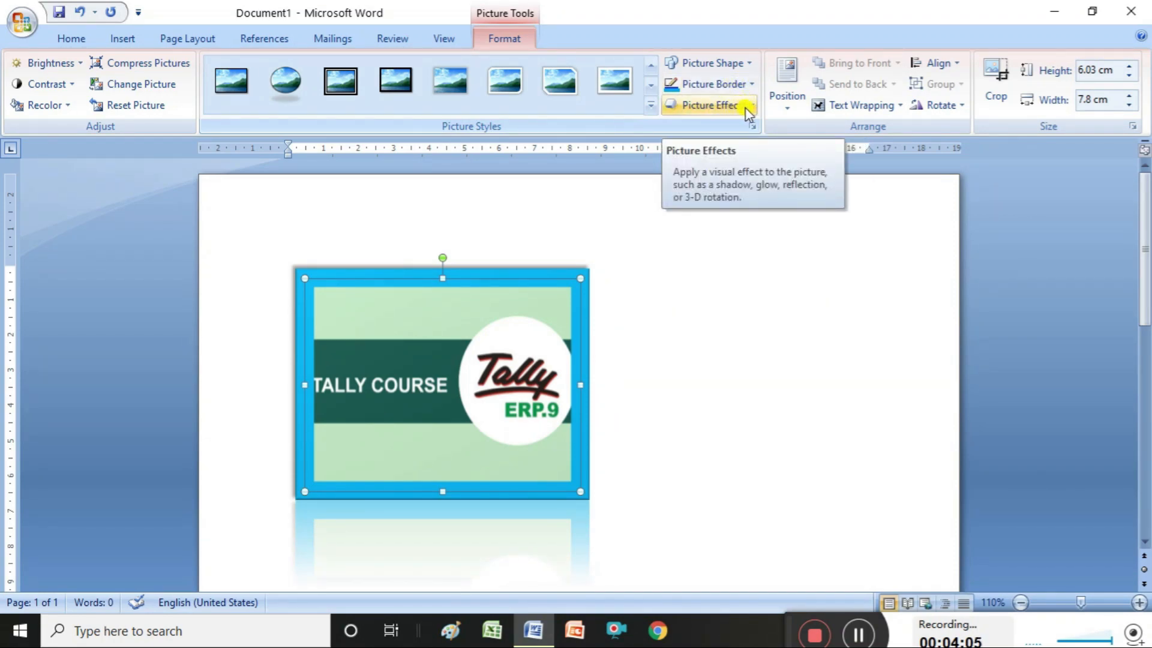
- Center the picture horizontally on the page
left_click(80, 39)
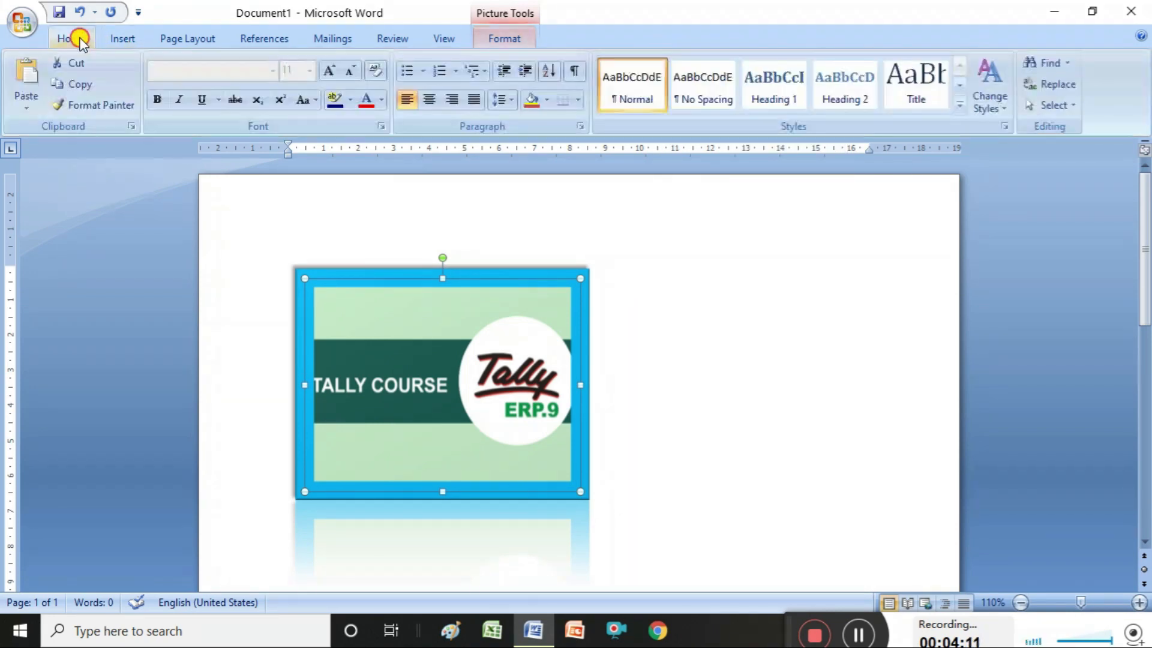
left_click(427, 102)
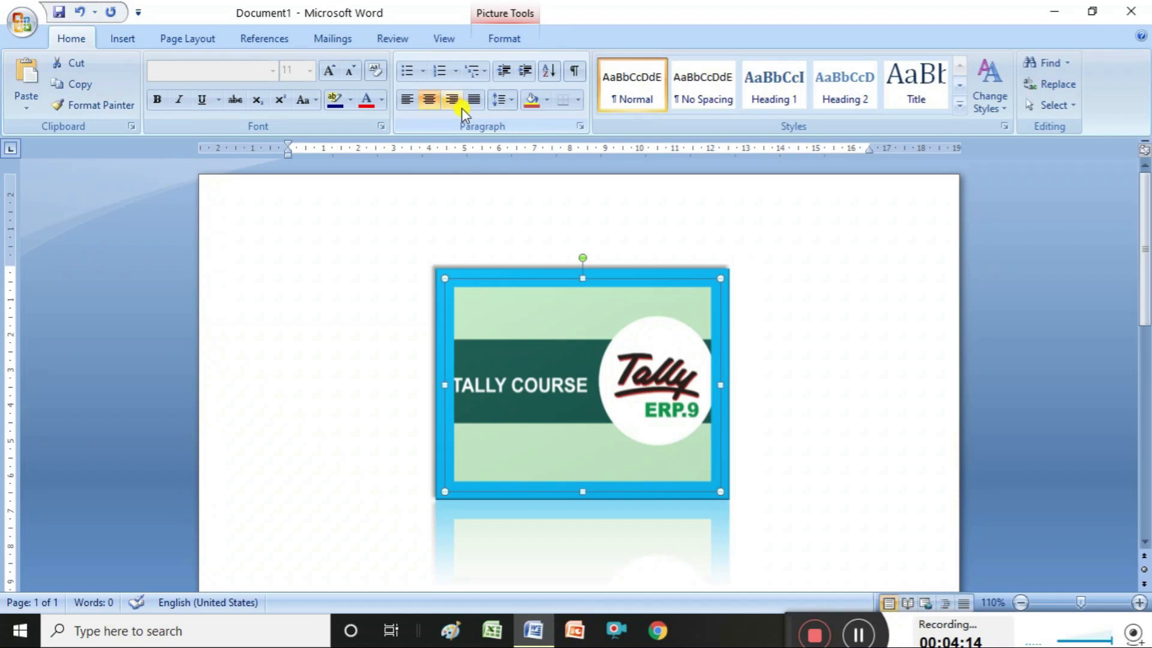
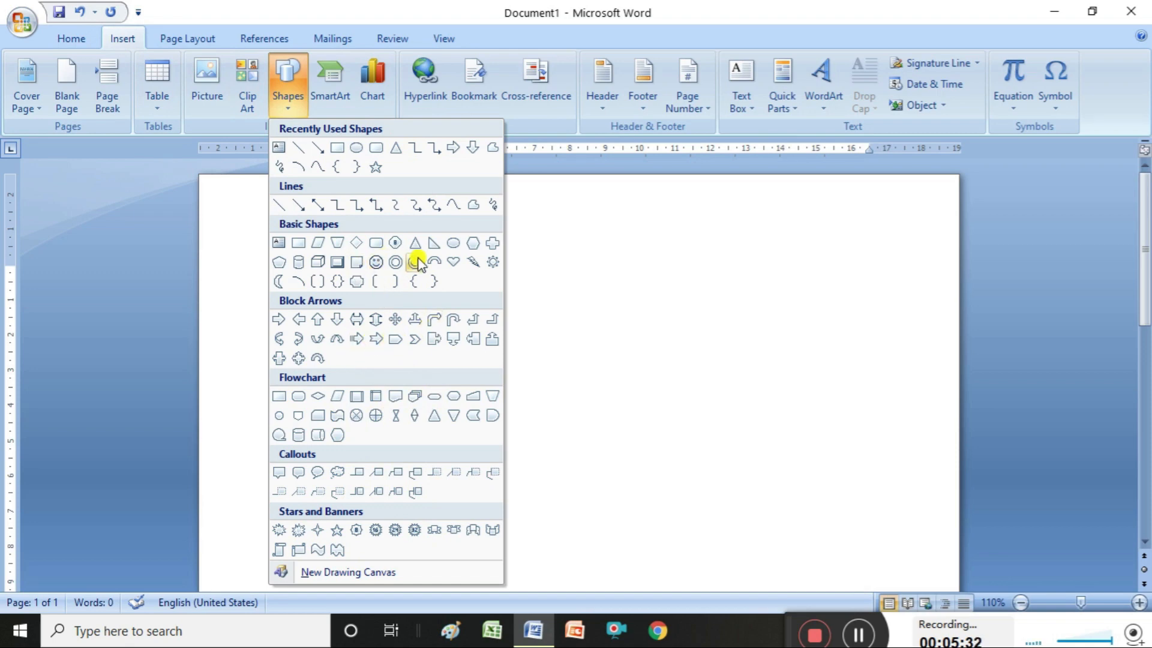
- Draw a smiley face shape on the blank page and stretch it freehand to about 5.32 cm high and 5.92 cm wide
left_click(372, 263)
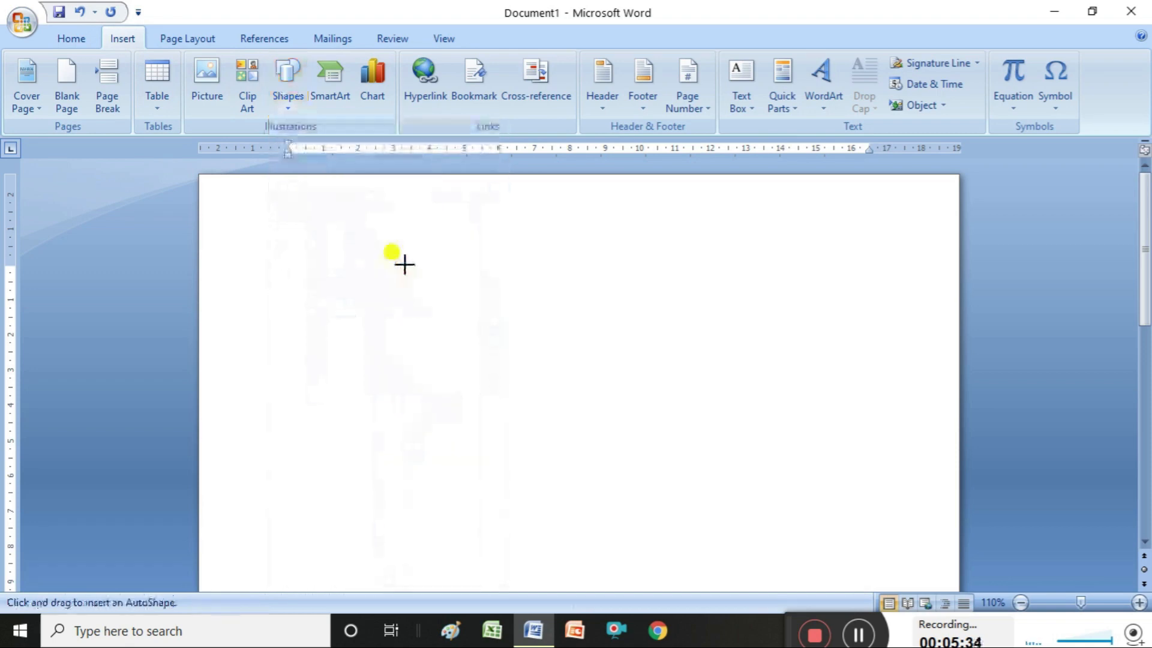
mouse_move(446, 278)
left_mouse_down()
mouse_move(476, 329)
mouse_move(558, 365)
mouse_move(581, 426)
left_mouse_up()
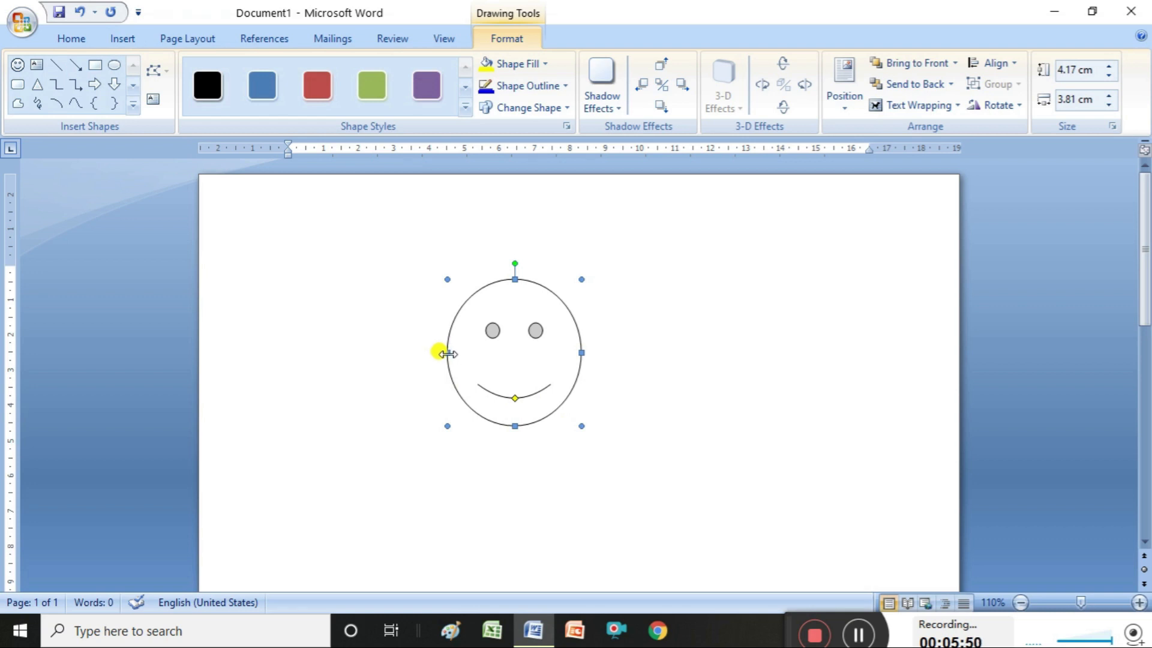
left_click_drag(448, 353, 401, 358)
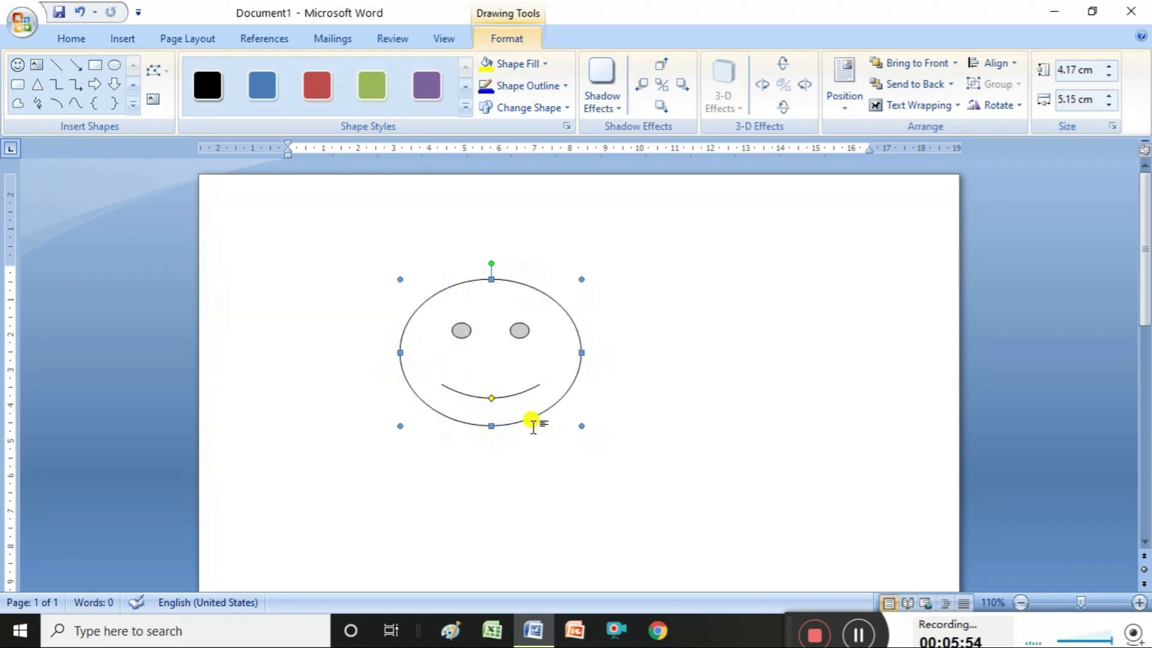
left_click_drag(491, 426, 492, 466)
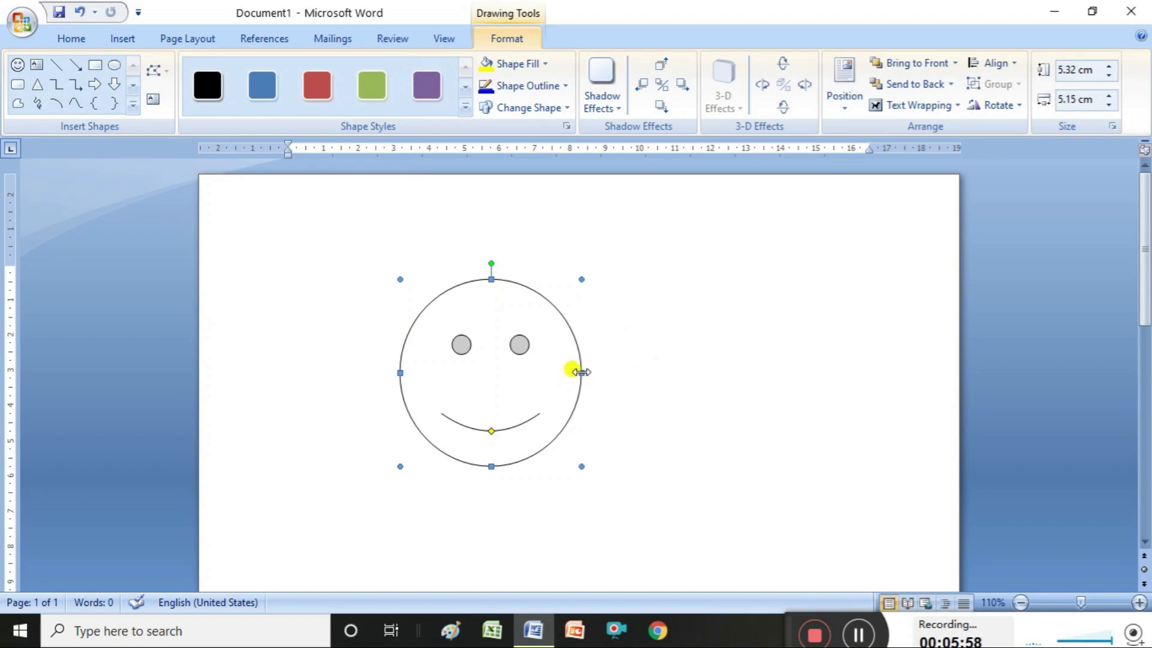
left_click_drag(580, 372, 608, 372)
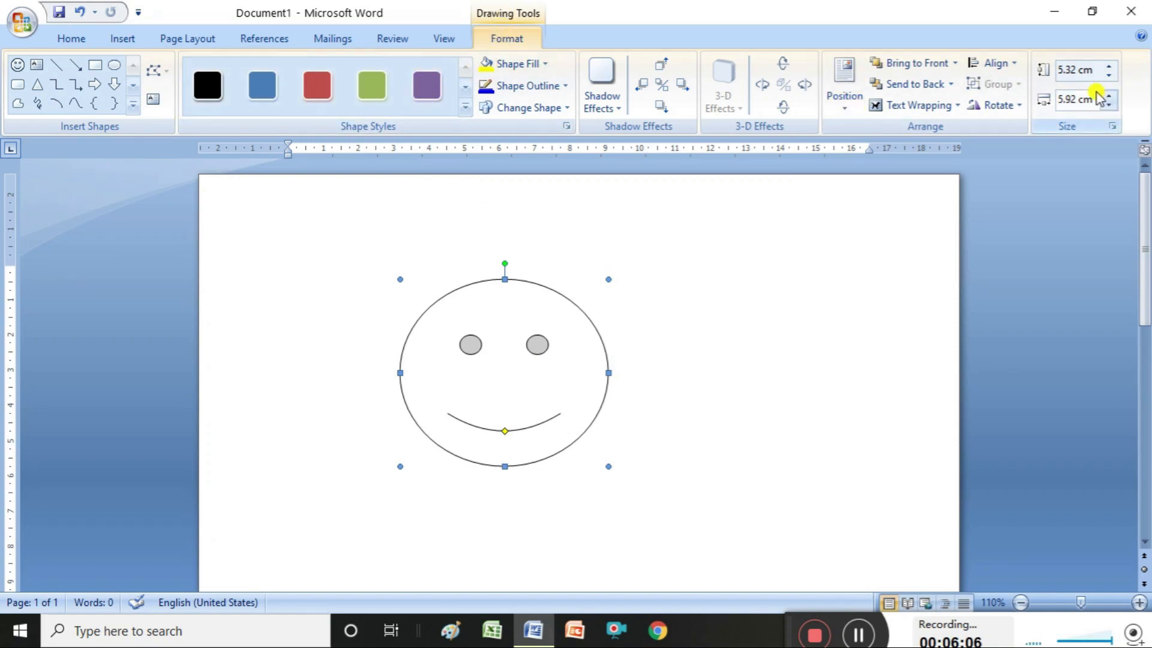
- Resize the smiley face shape to 5.5 cm high and 6.2 cm wide
left_click(1110, 66)
left_click(1110, 66)
left_click(1110, 66)
left_click(1110, 66)
left_click(1110, 66)
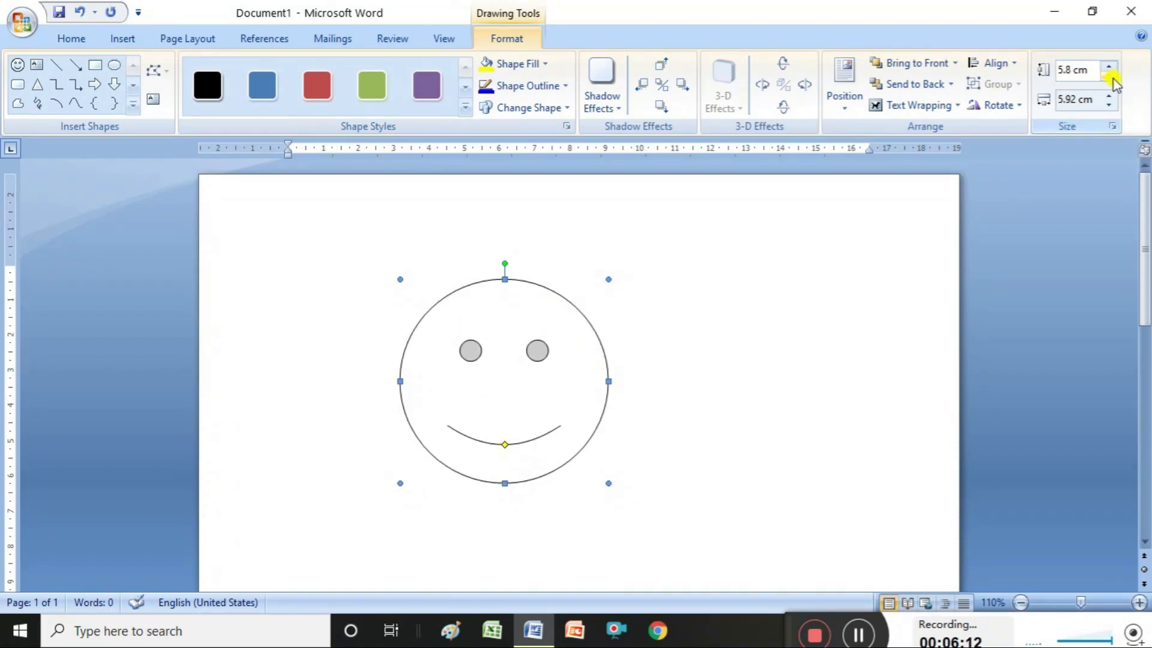
left_click(1110, 75)
left_click(1110, 75)
left_click(1109, 75)
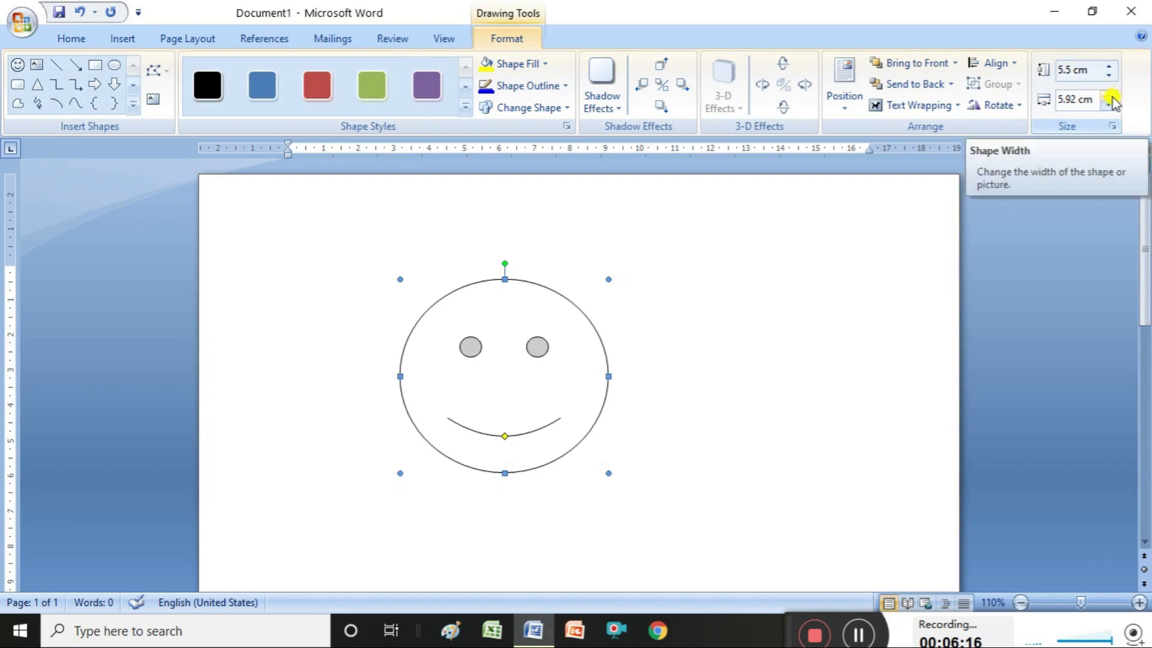
left_click(1108, 94)
left_click(1109, 94)
left_click(1108, 95)
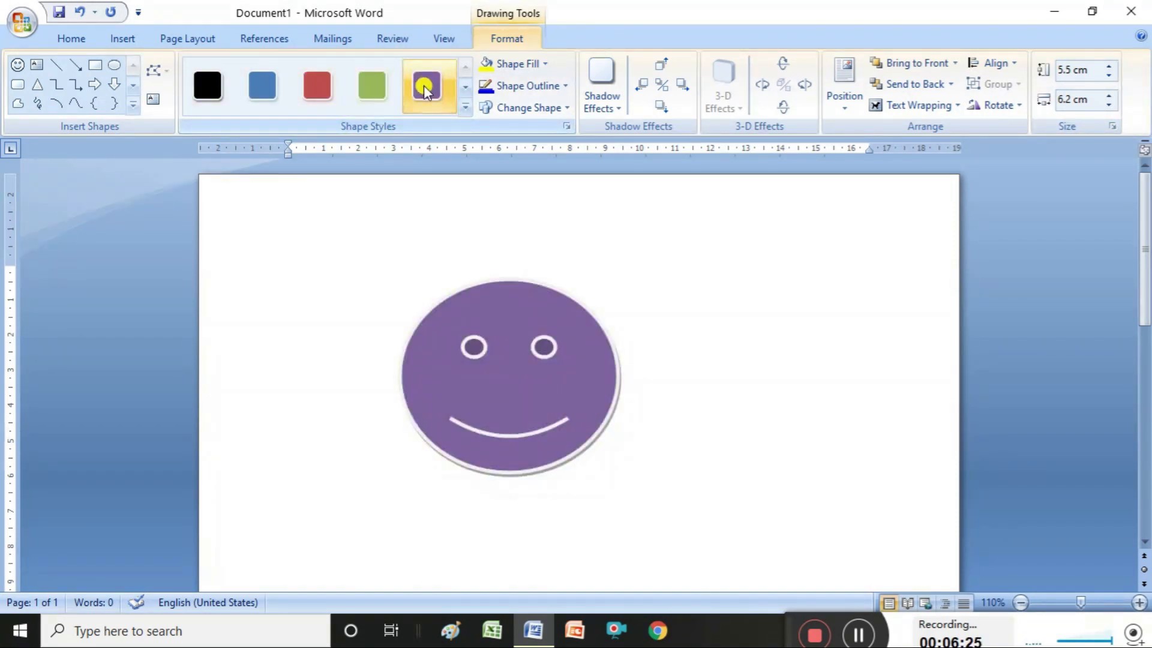
- Apply the pale green diagonal gradient shape style to the smiley face
left_click(465, 86)
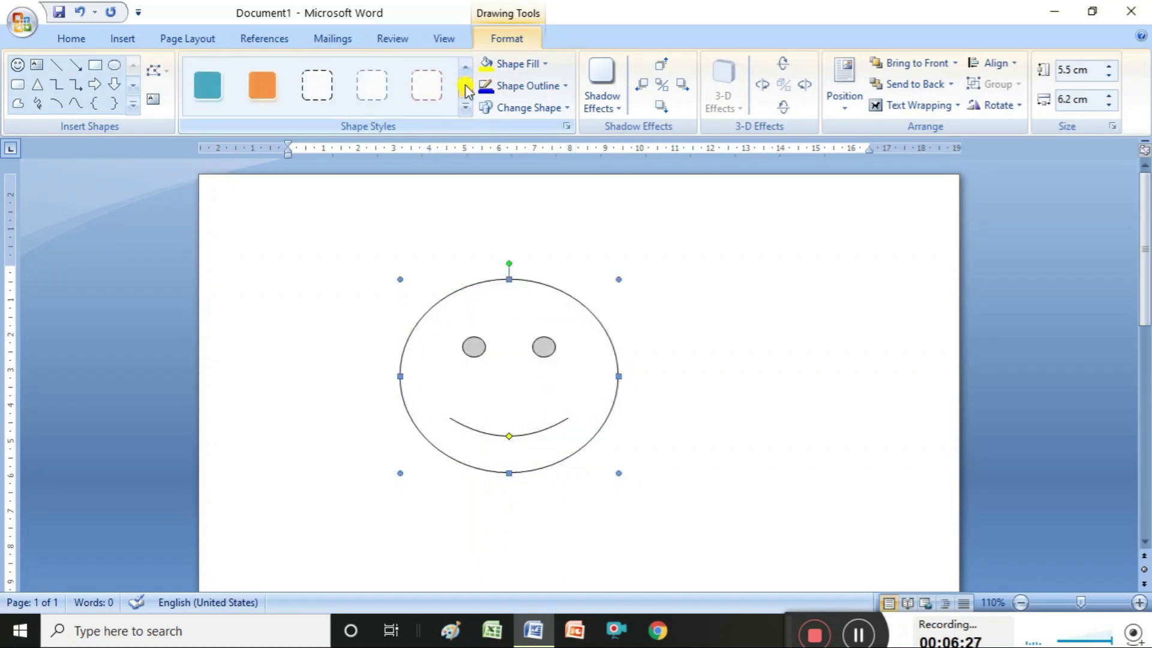
left_click(466, 66)
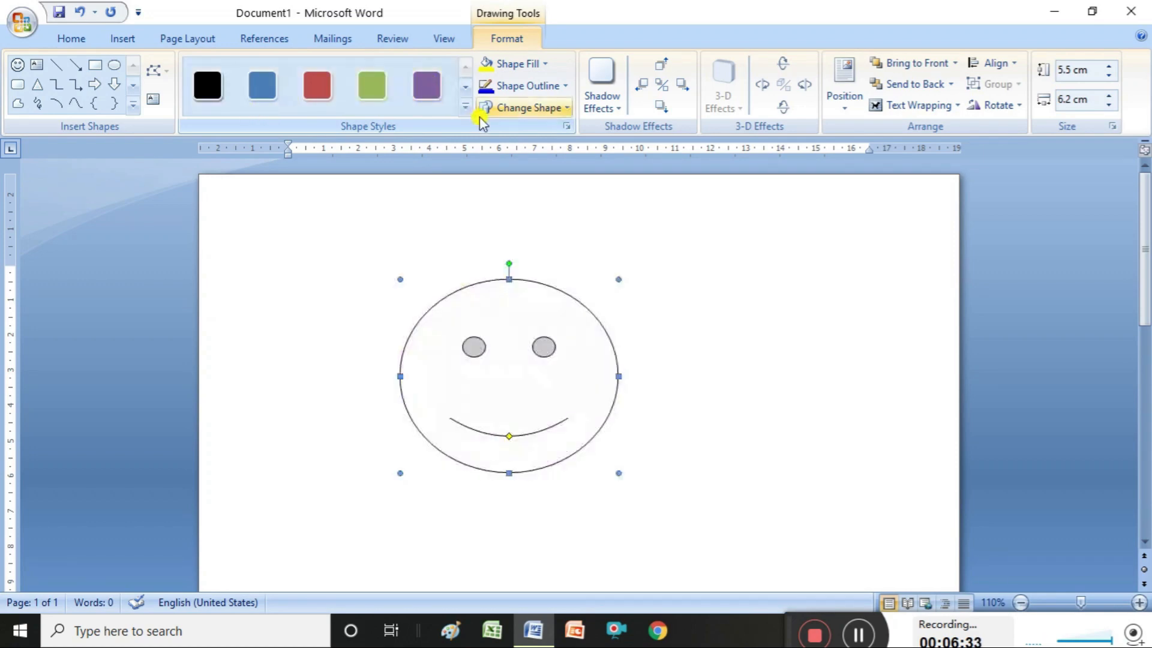
left_click(466, 107)
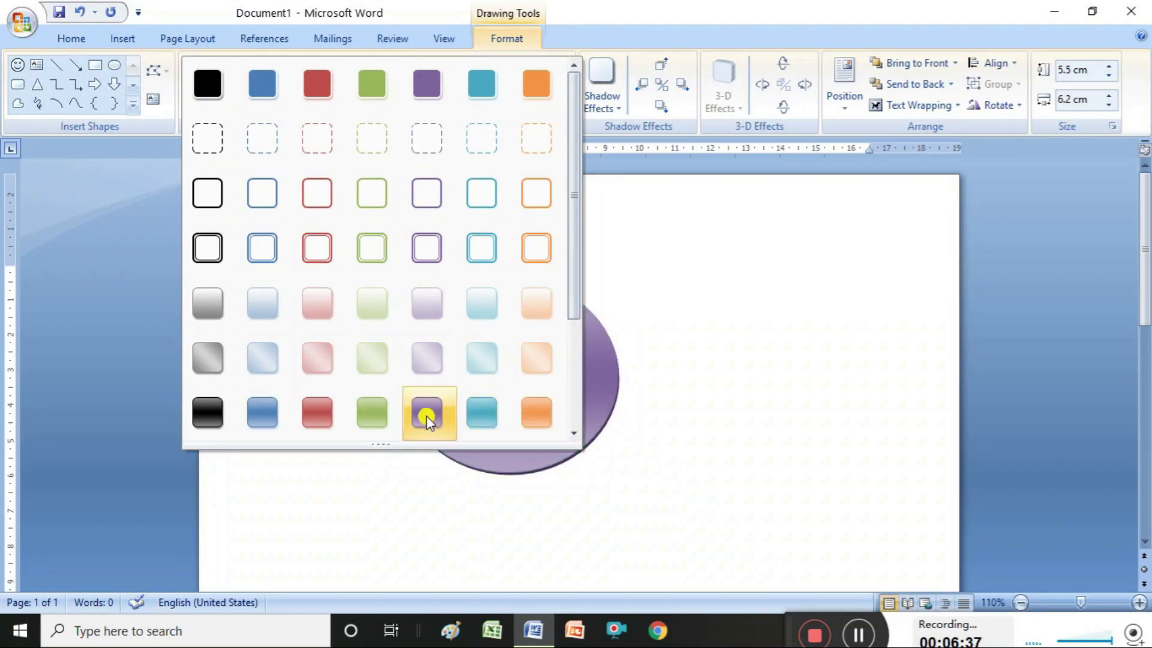
left_click(377, 364)
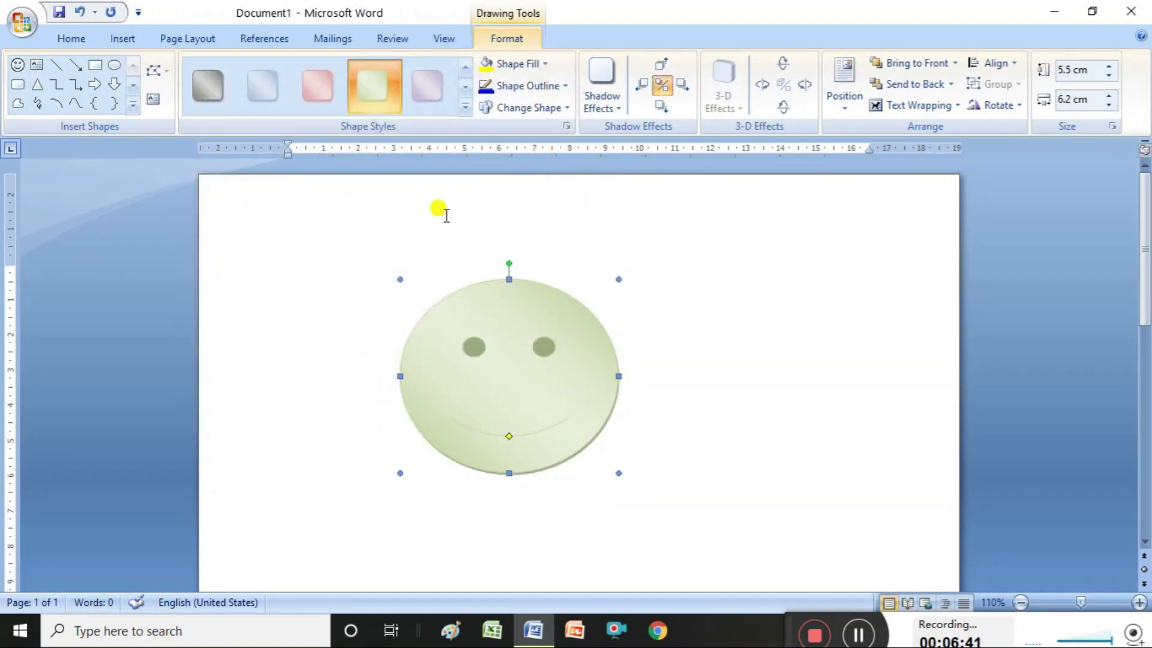
- Fill the smiley face with the standard light blue and apply the central gradient of the Light Variations
left_click(547, 65)
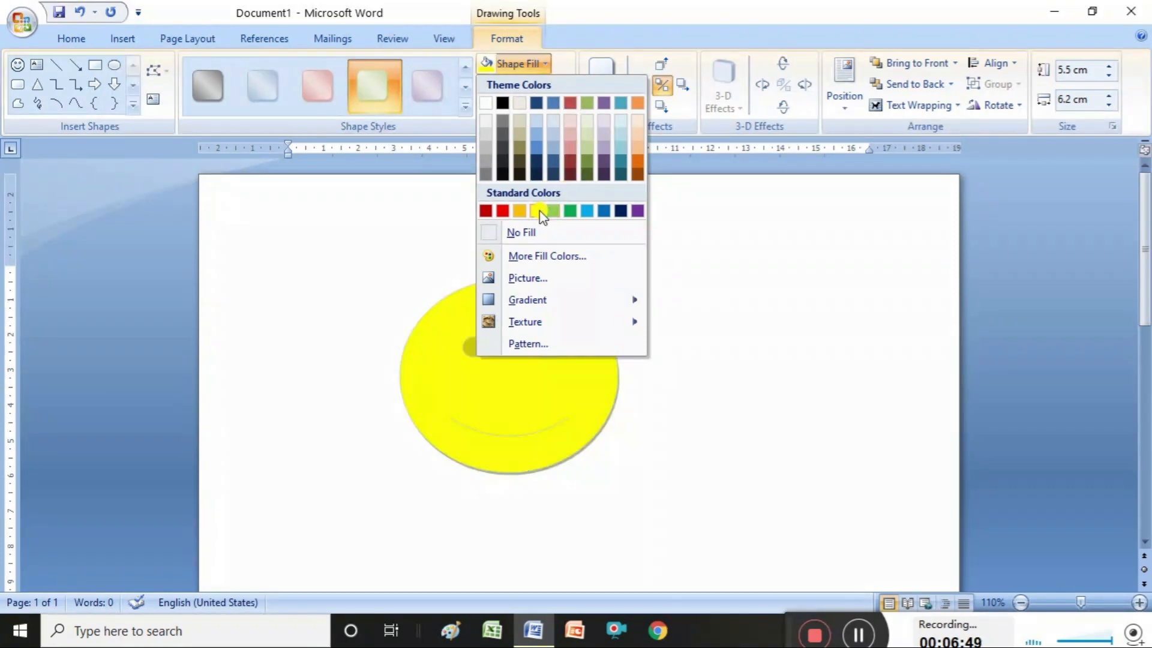
left_click(589, 210)
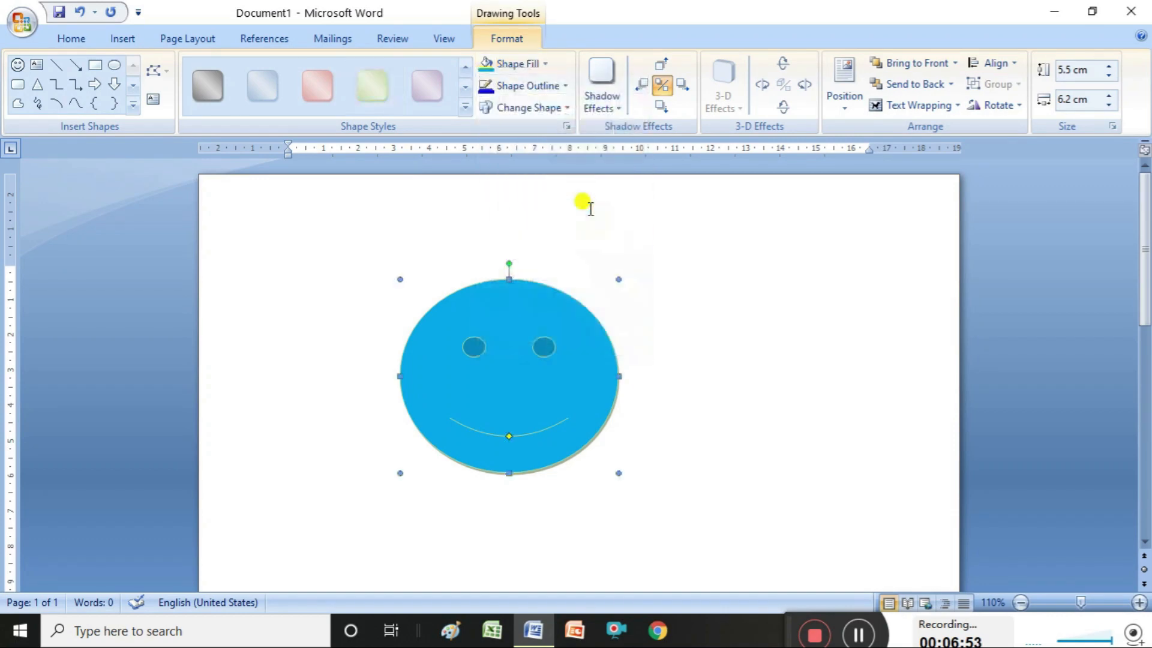
left_click(544, 63)
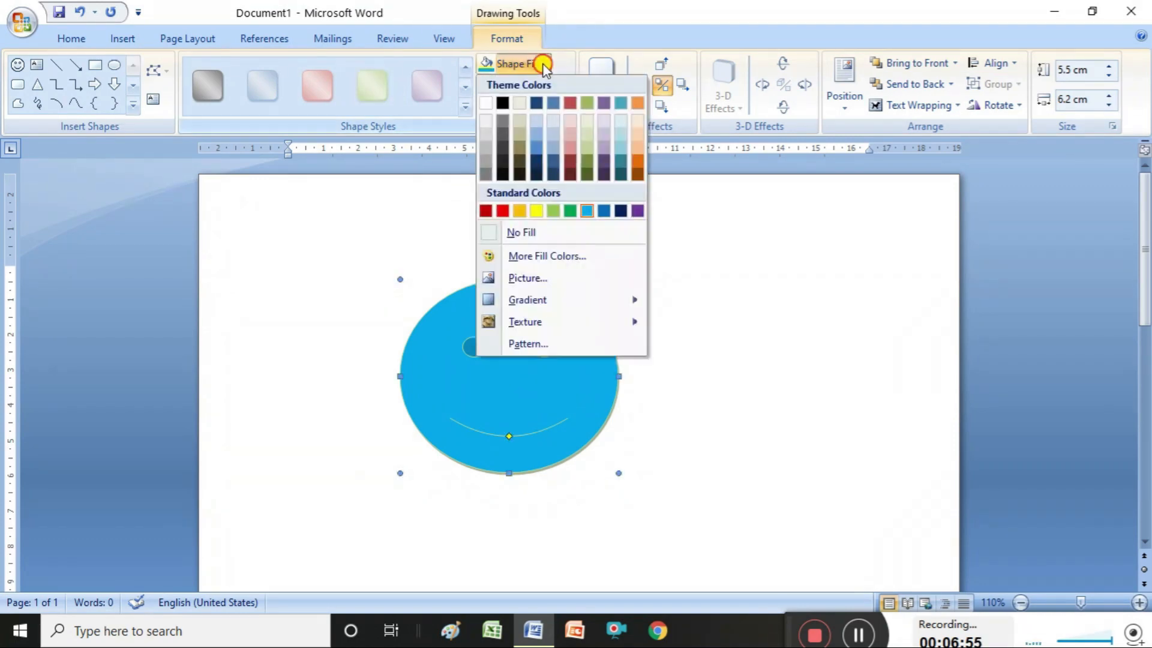
left_click(549, 256)
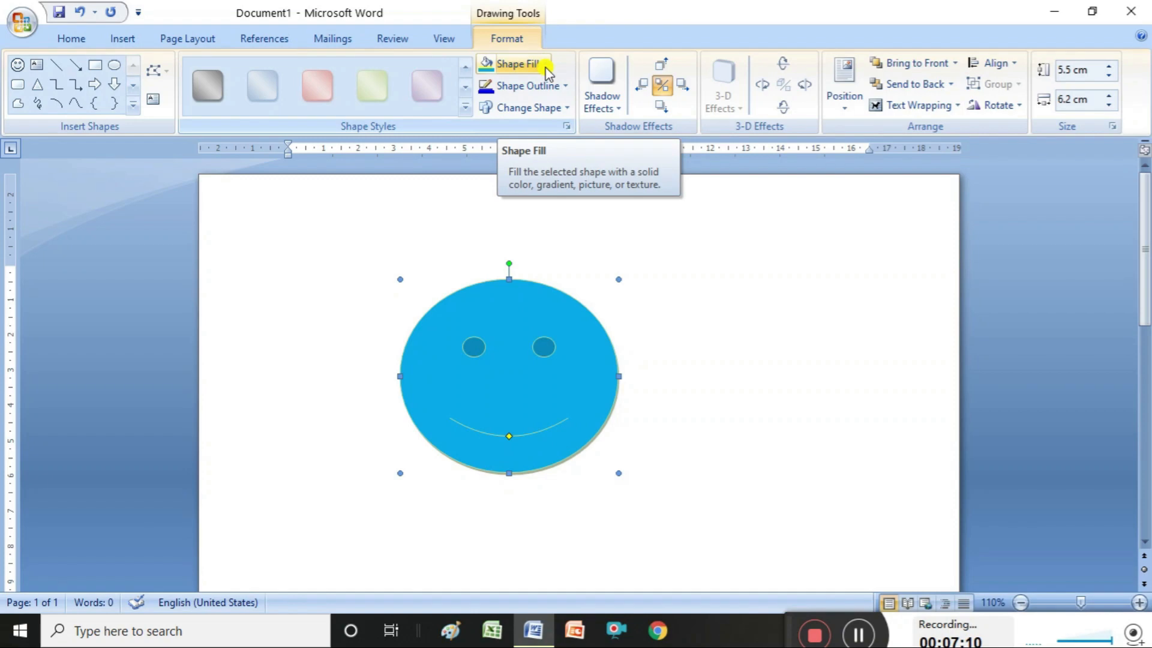
left_click(544, 66)
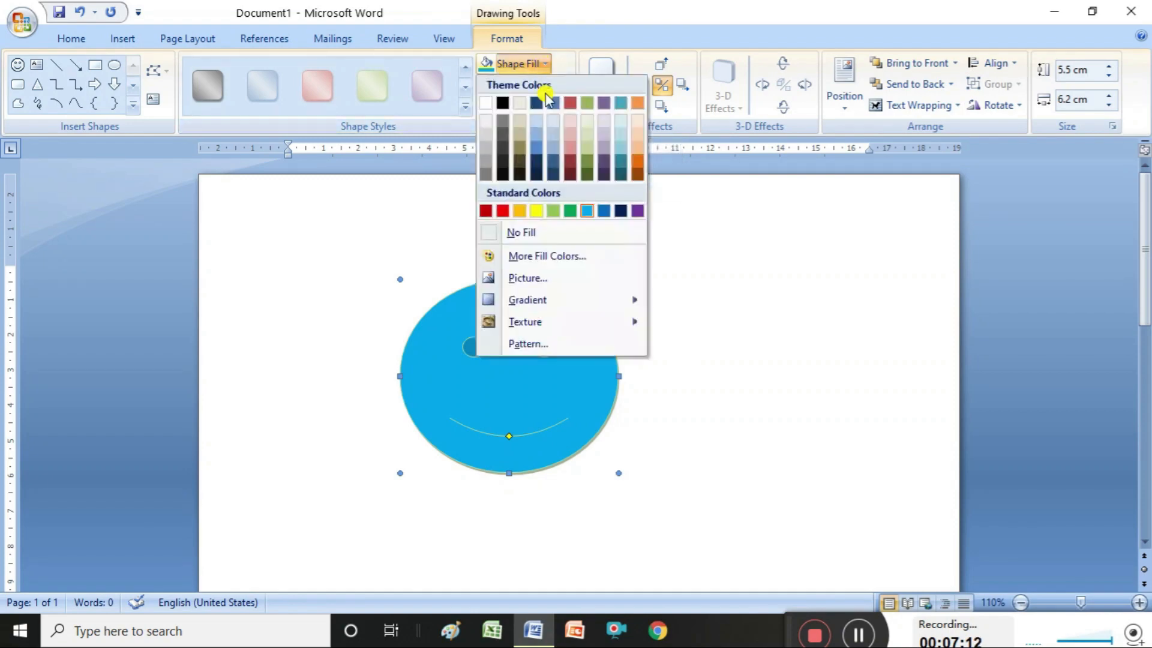
mouse_move(564, 301)
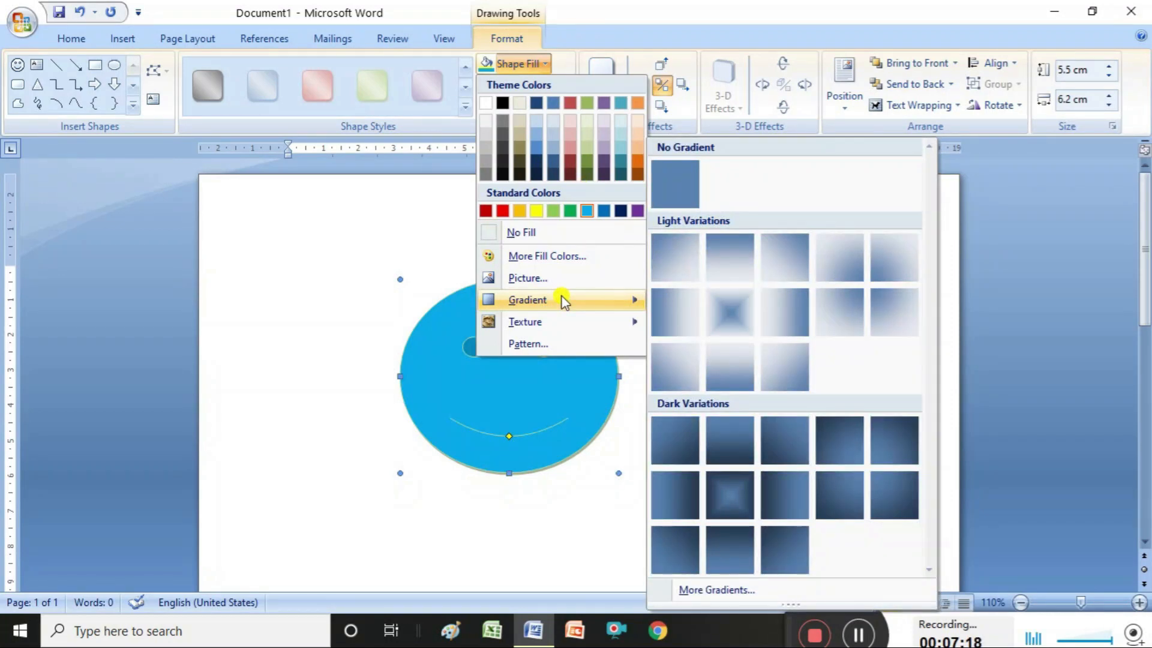
left_click(733, 308)
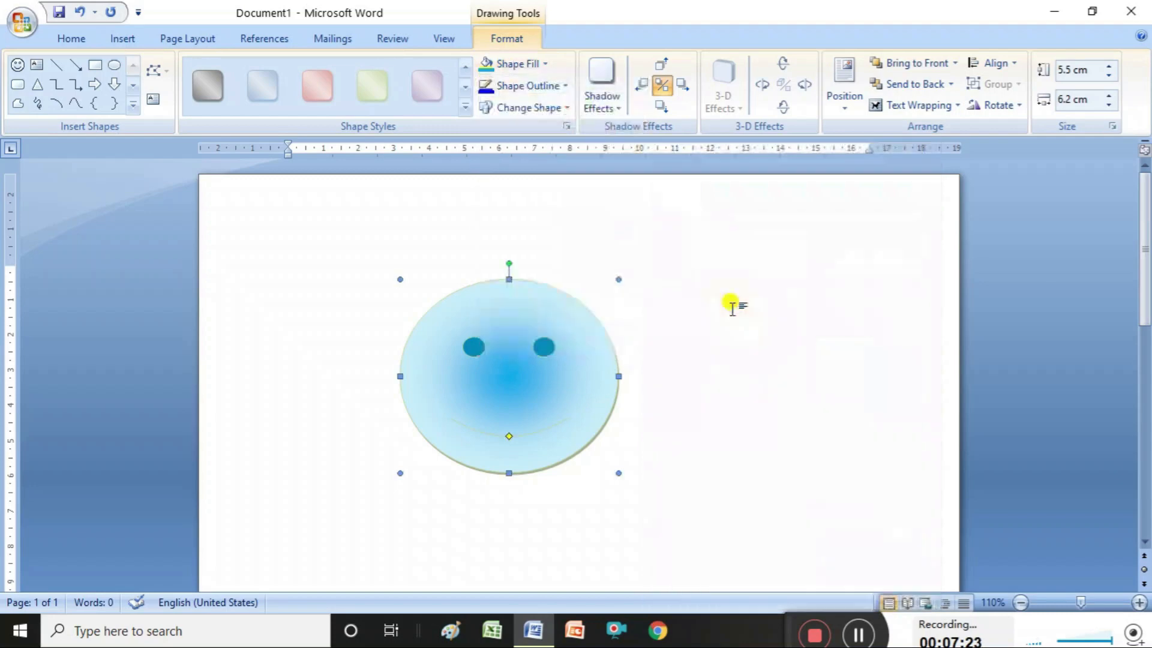
- Look over the gradient, texture and pattern fill options, and set the smiley face's outline to standard red
left_click(548, 64)
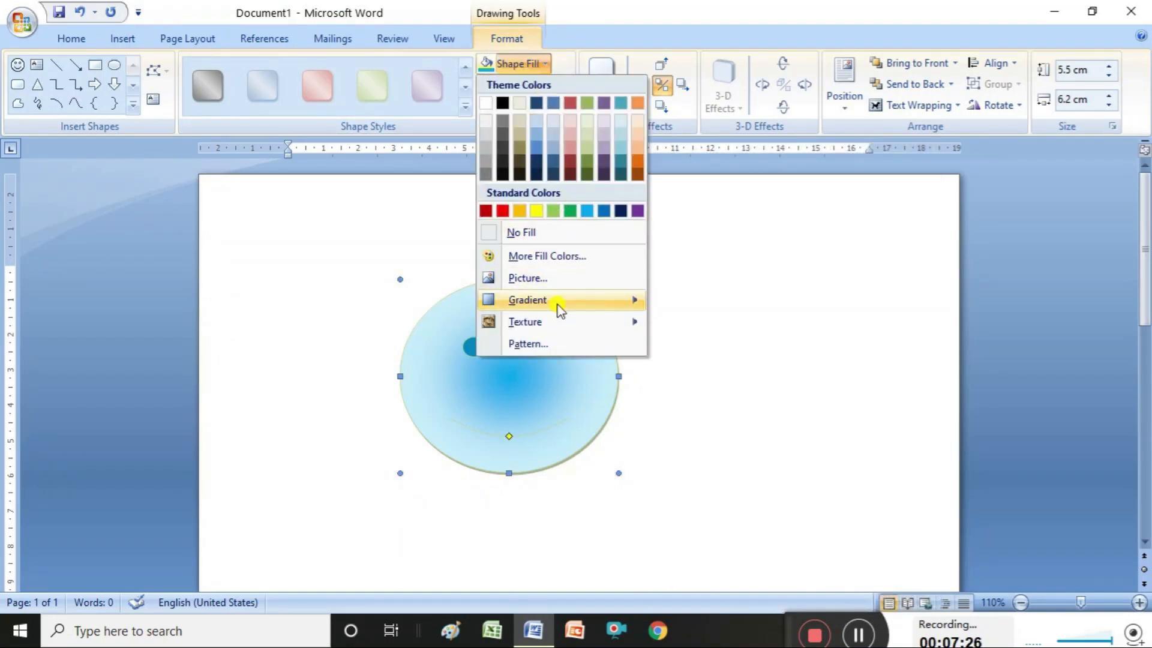
mouse_move(560, 327)
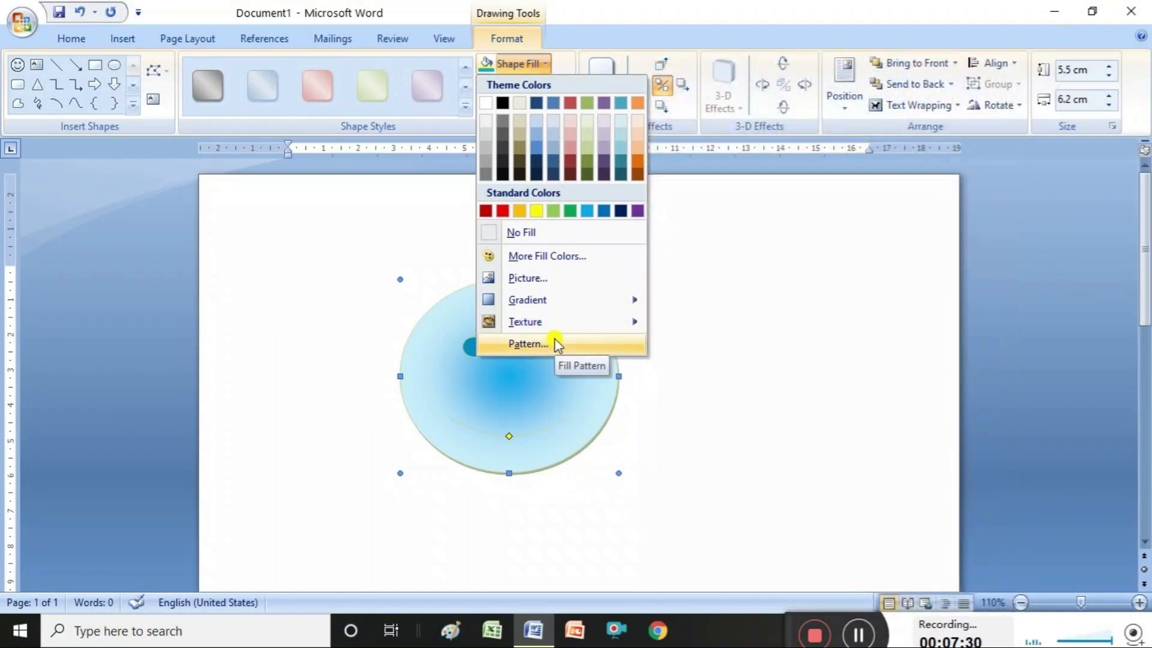
left_click(663, 292)
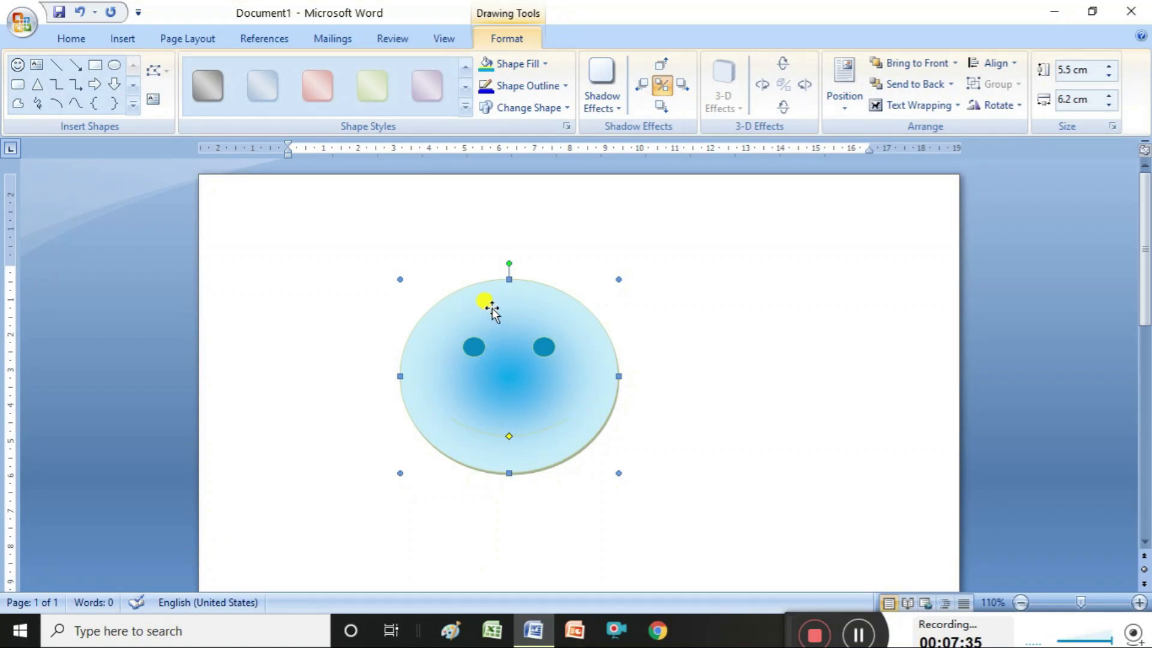
left_click(566, 87)
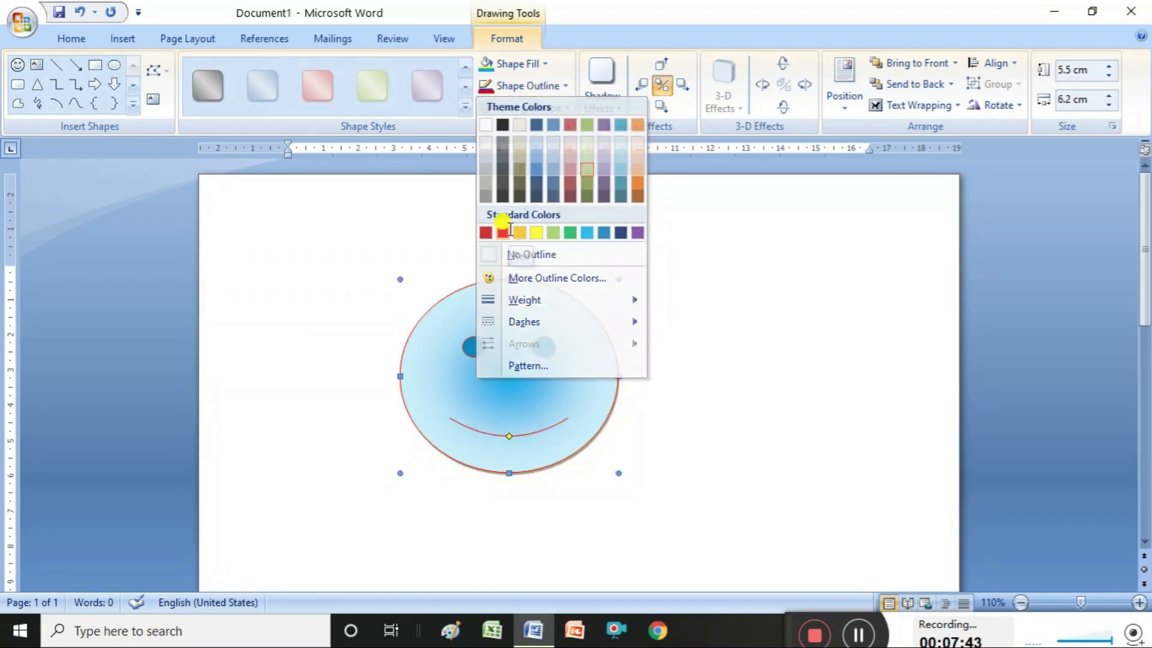
left_click(503, 232)
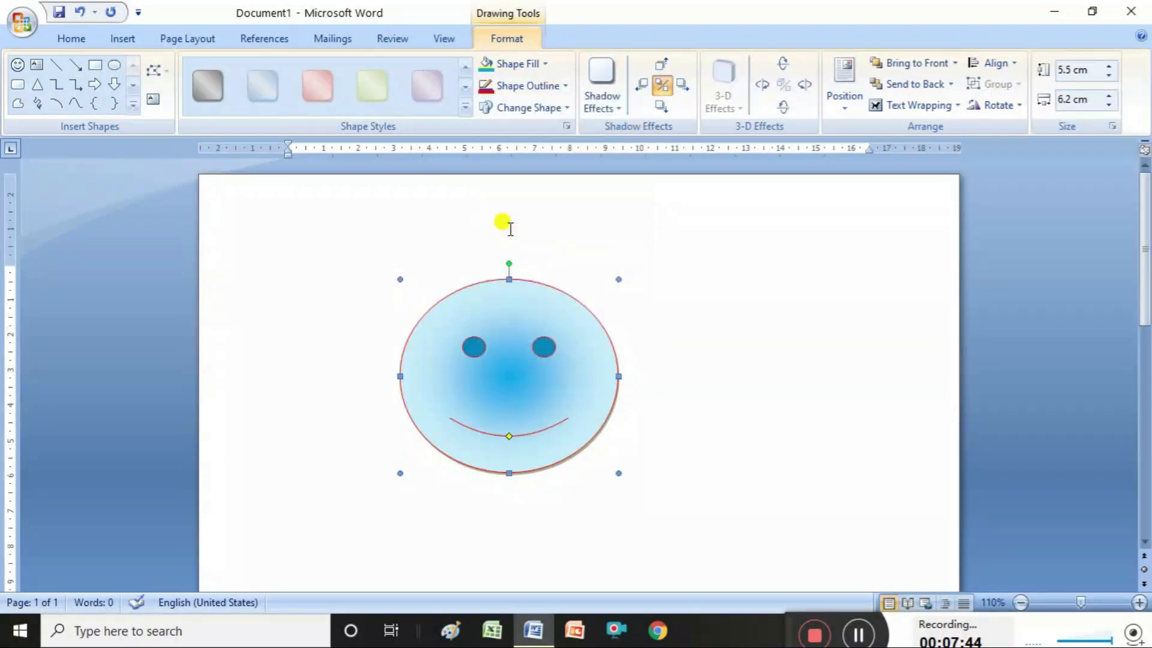
- Try the crossed-circle flowchart shape in place of the smiley face, and change it back to the smiley face
left_click(564, 110)
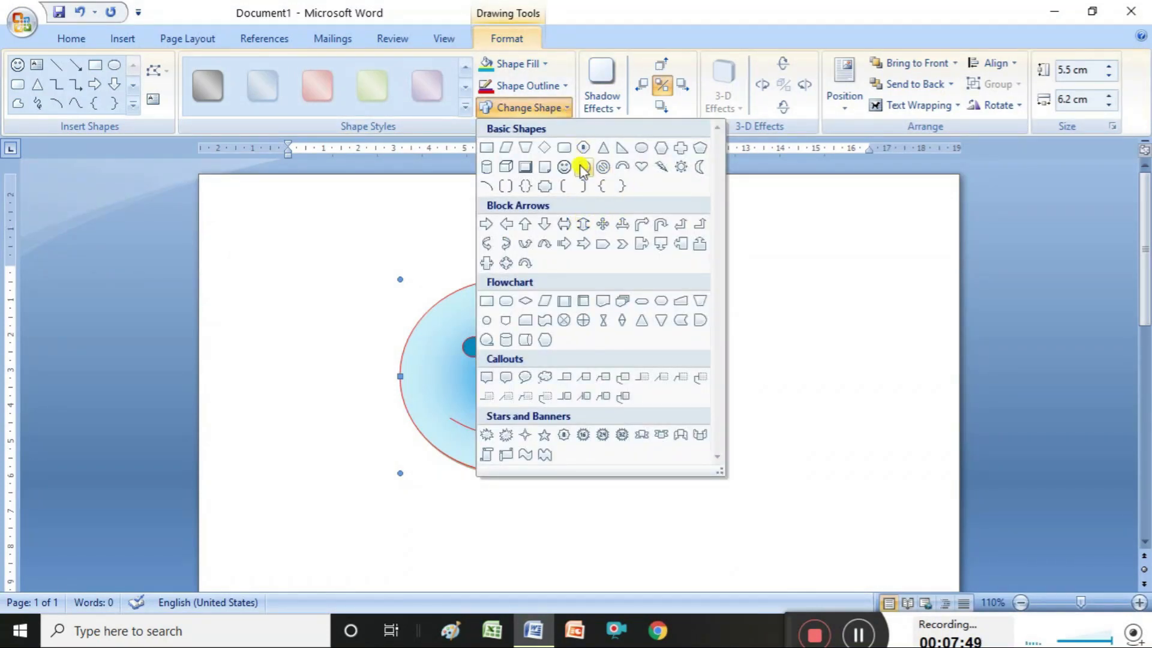
left_click(565, 322)
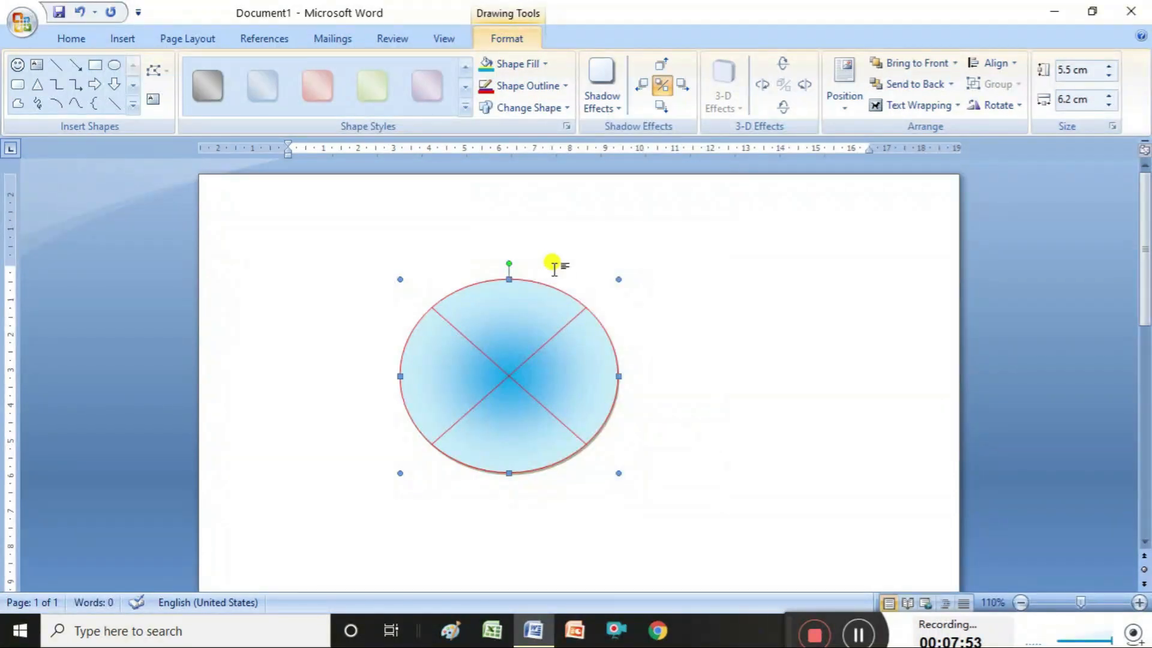
left_click(569, 108)
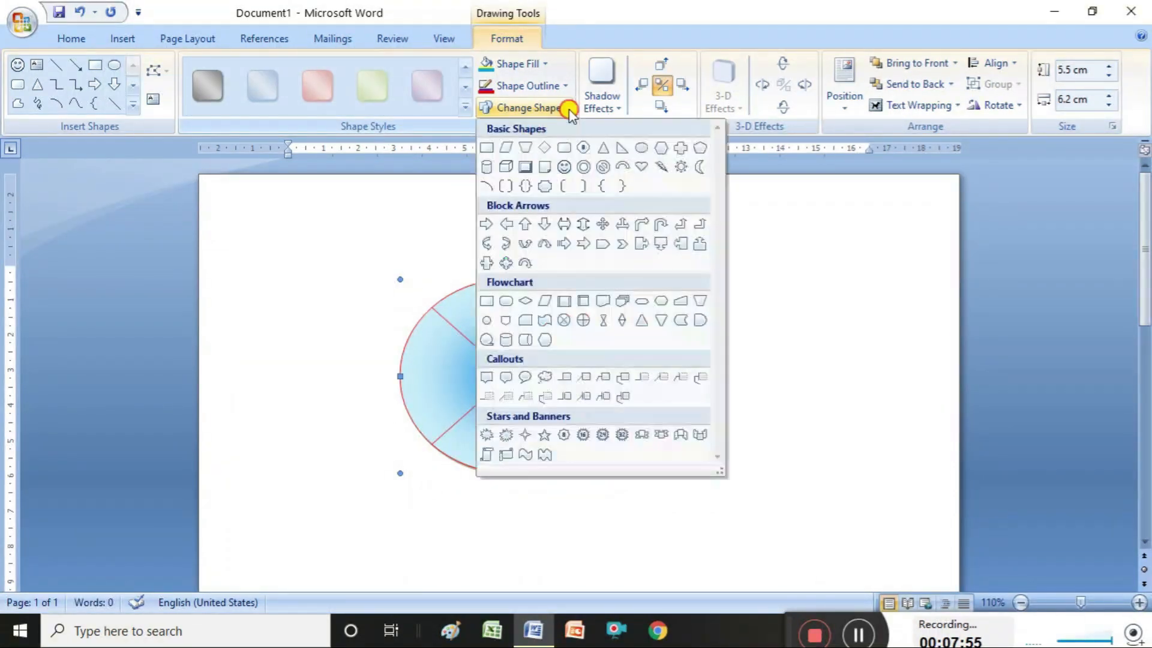
left_click(564, 166)
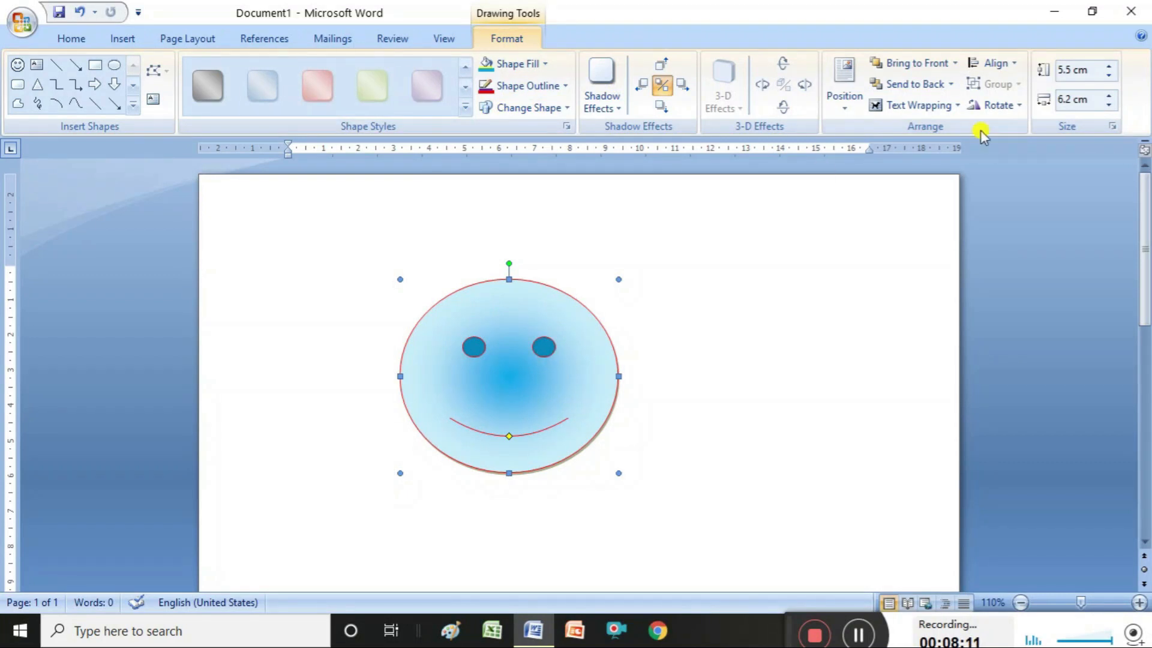
- Try aligning the smiley face to the left margin, the horizontal center and the right margin in turn
left_click(1013, 63)
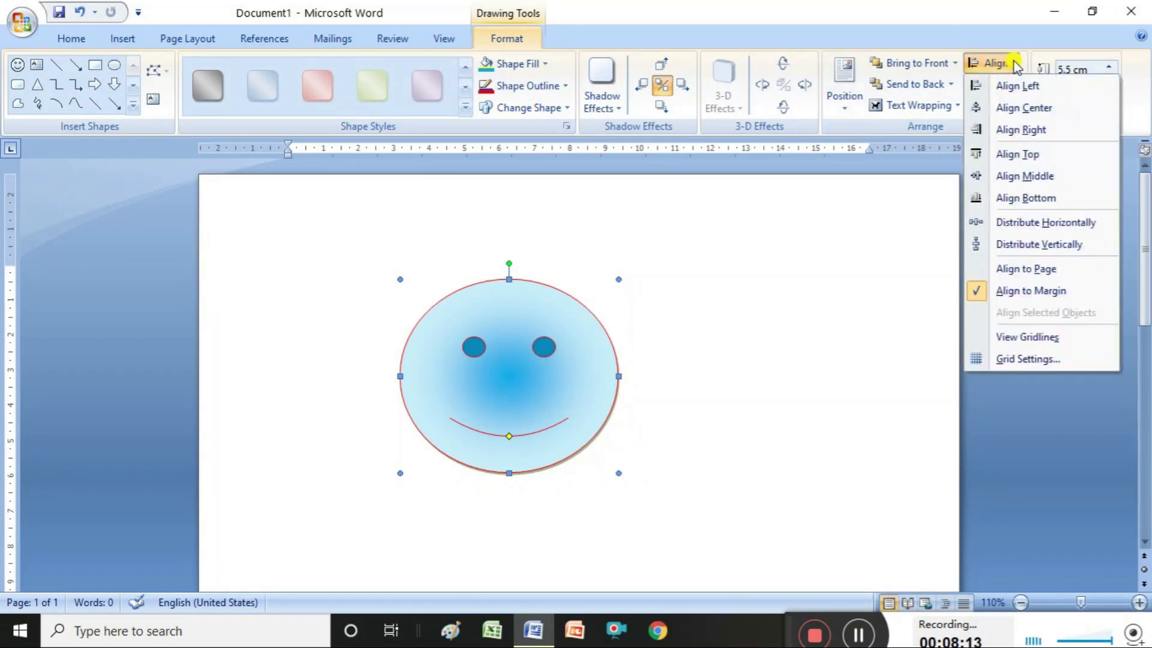
left_click(1018, 84)
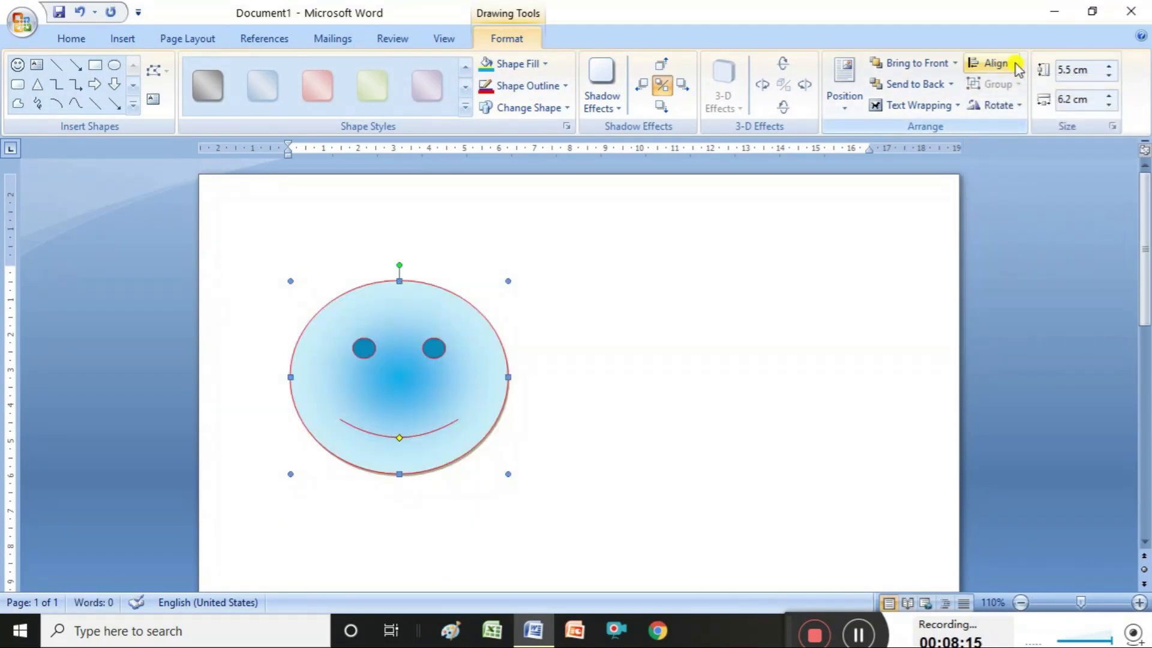
left_click(1018, 66)
left_click(1022, 106)
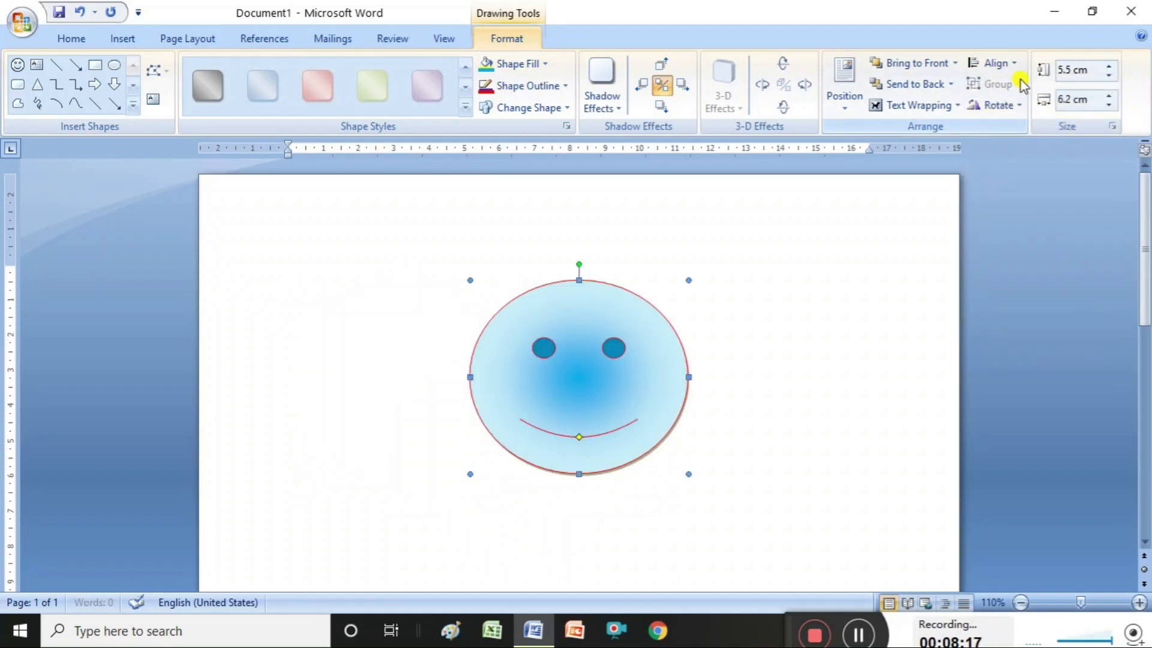
left_click(1003, 63)
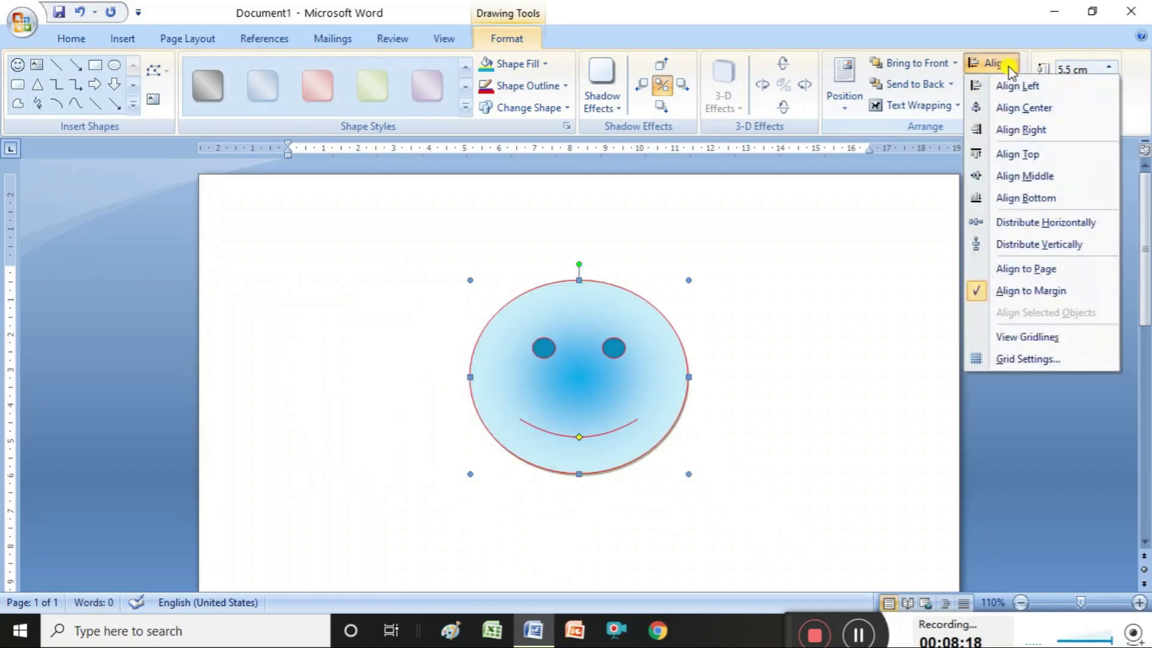
left_click(1032, 137)
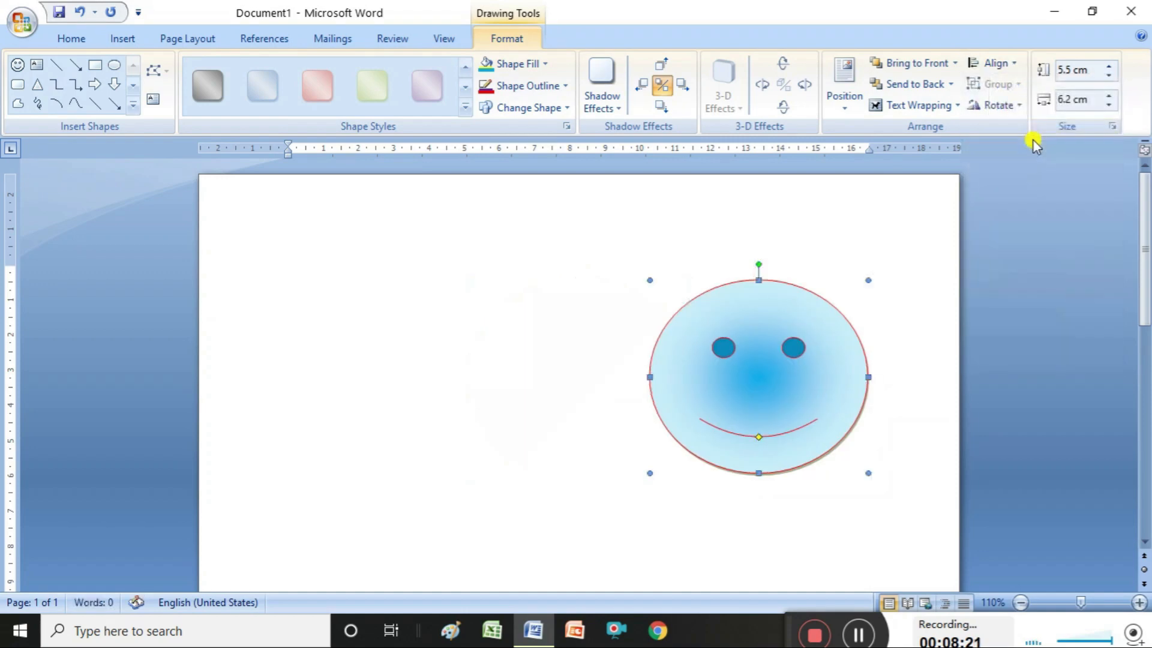
- Try aligning the smiley face vertically to the top margin and to the middle of the page
left_click(1013, 64)
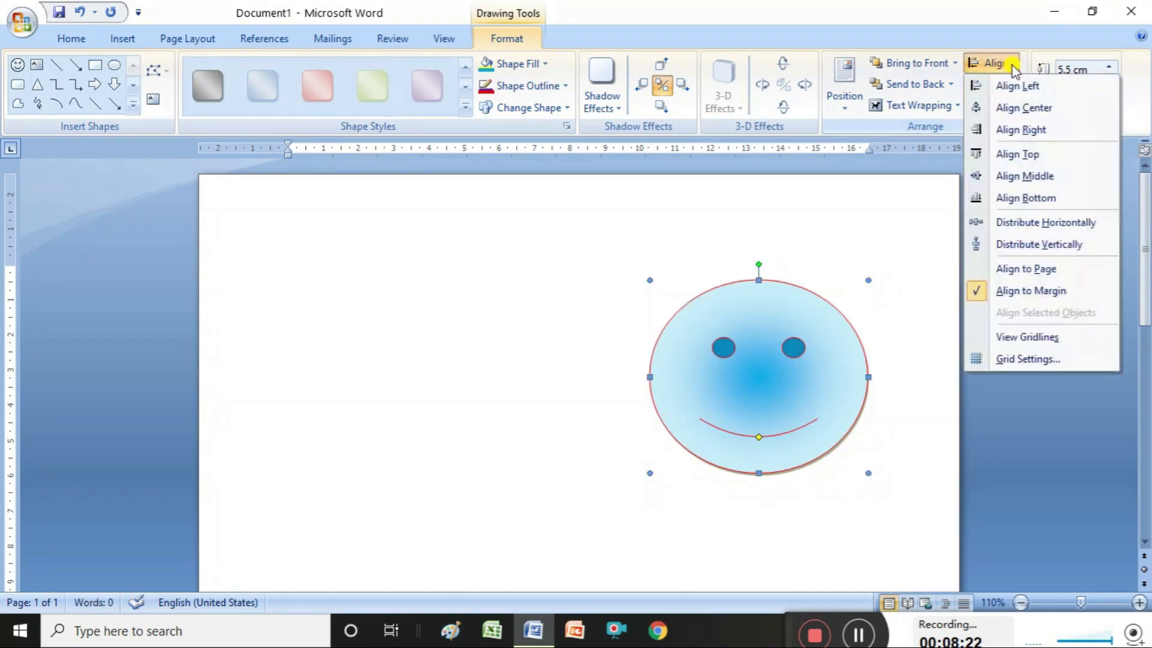
left_click(1027, 155)
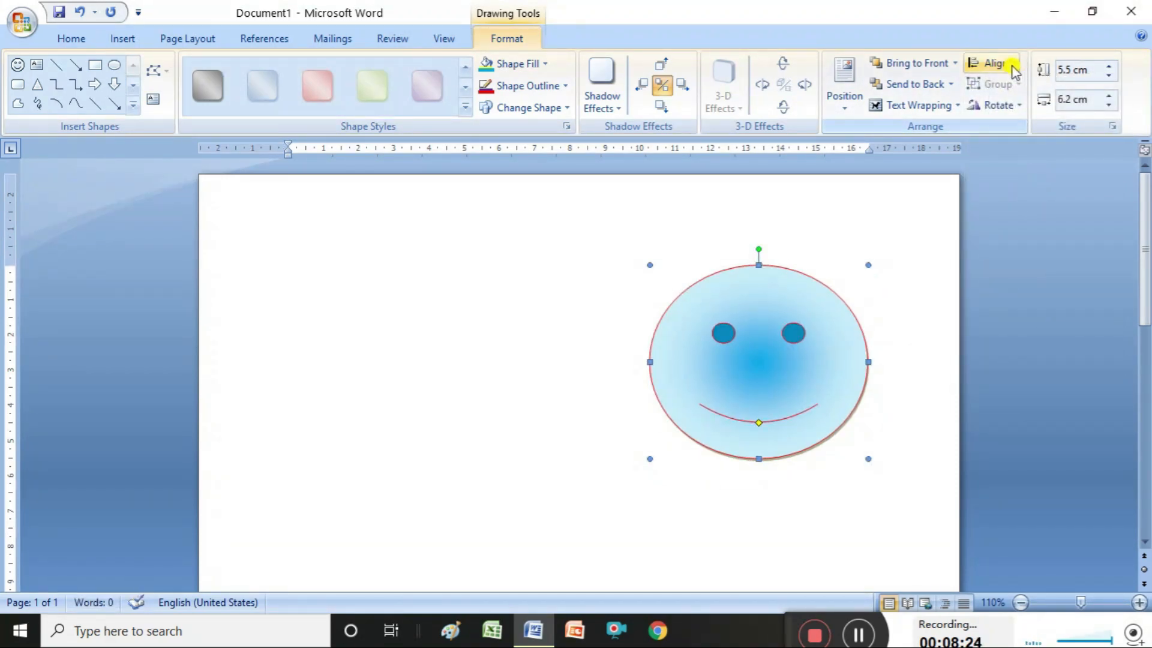
left_click(1012, 67)
left_click(1032, 173)
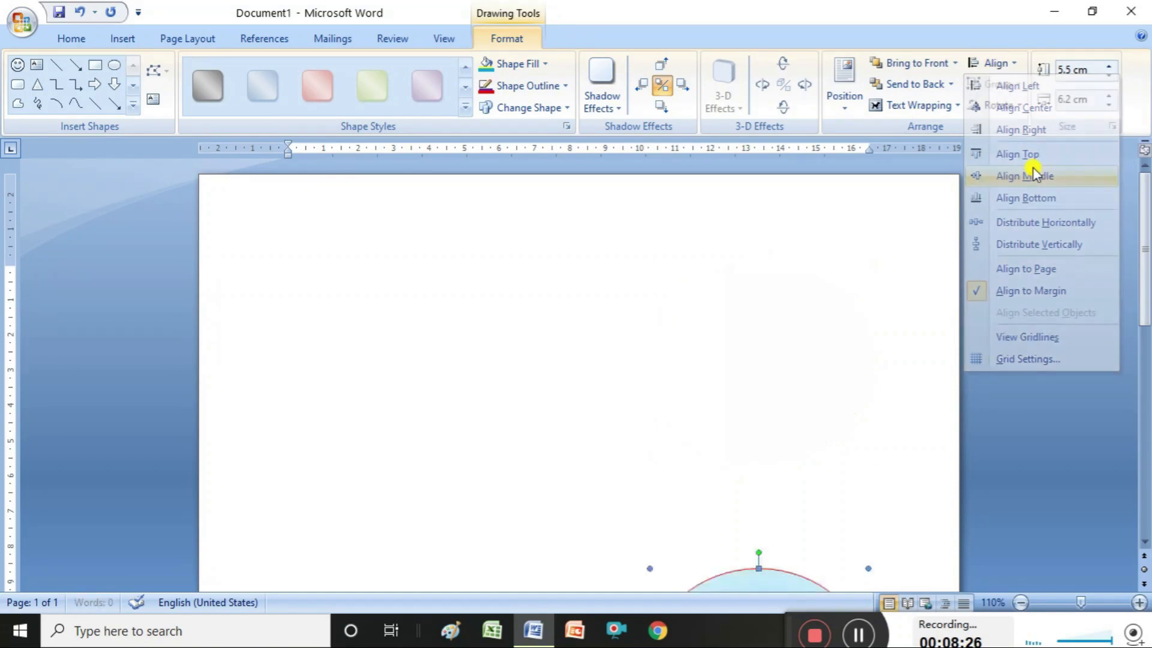
- Align the smiley face to the left and top margins of the page
left_click(1011, 65)
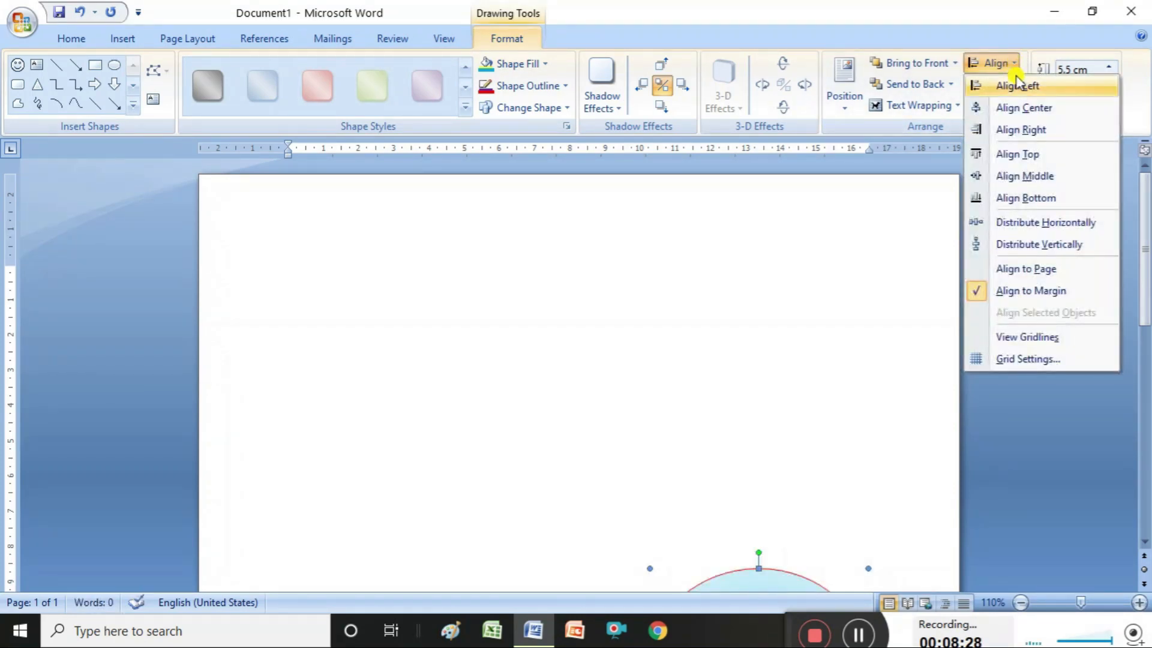
left_click(1017, 86)
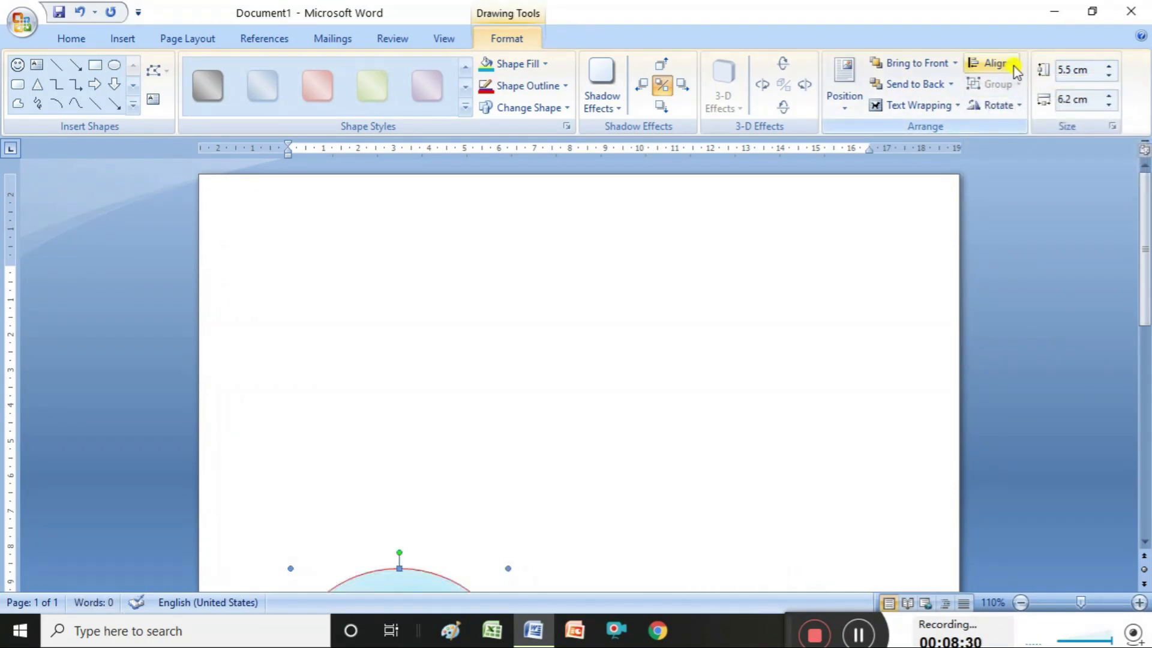
left_click(1014, 67)
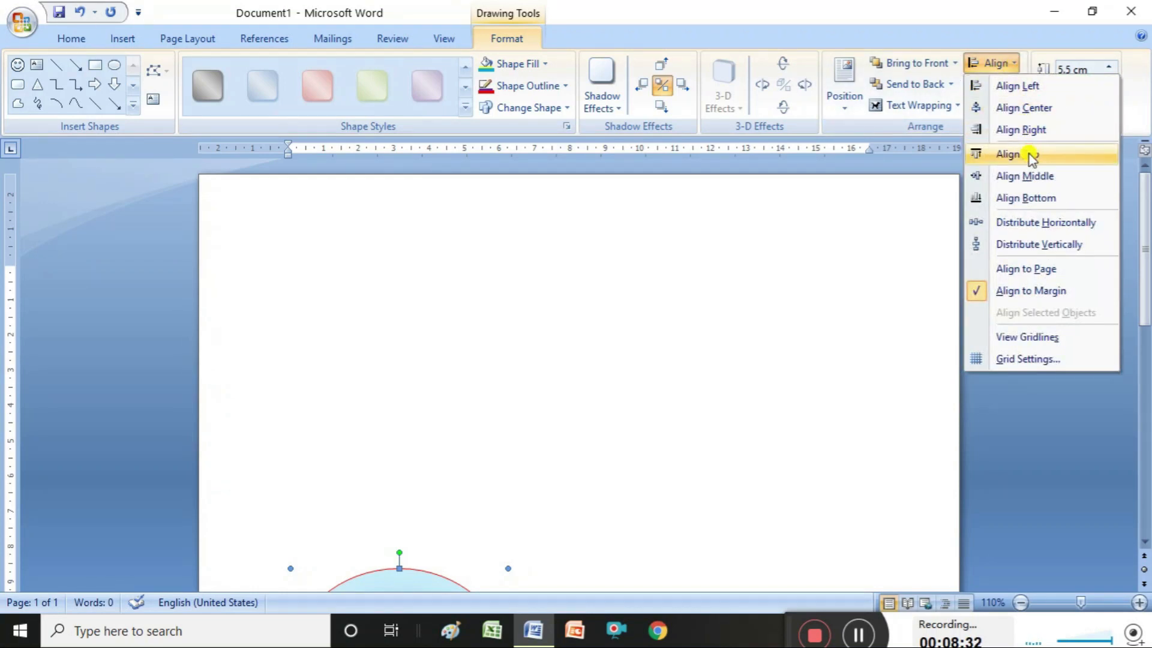
left_click(1028, 153)
- Try distributing the smiley face horizontally and vertically between the page margins
left_click(1011, 65)
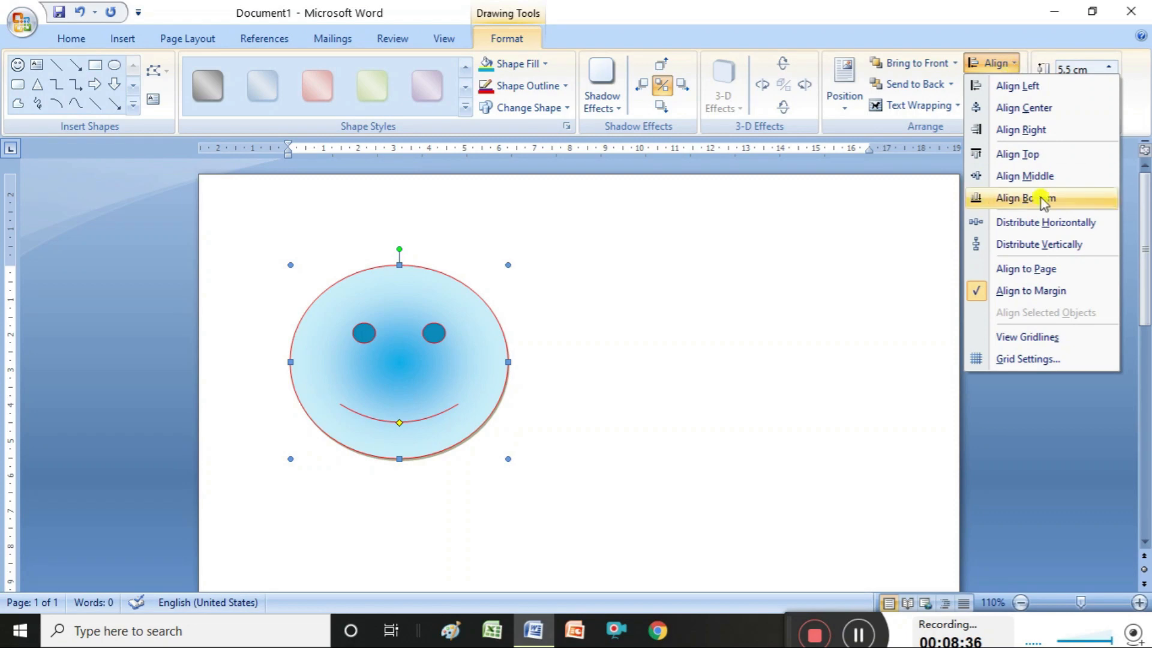
left_click(1047, 223)
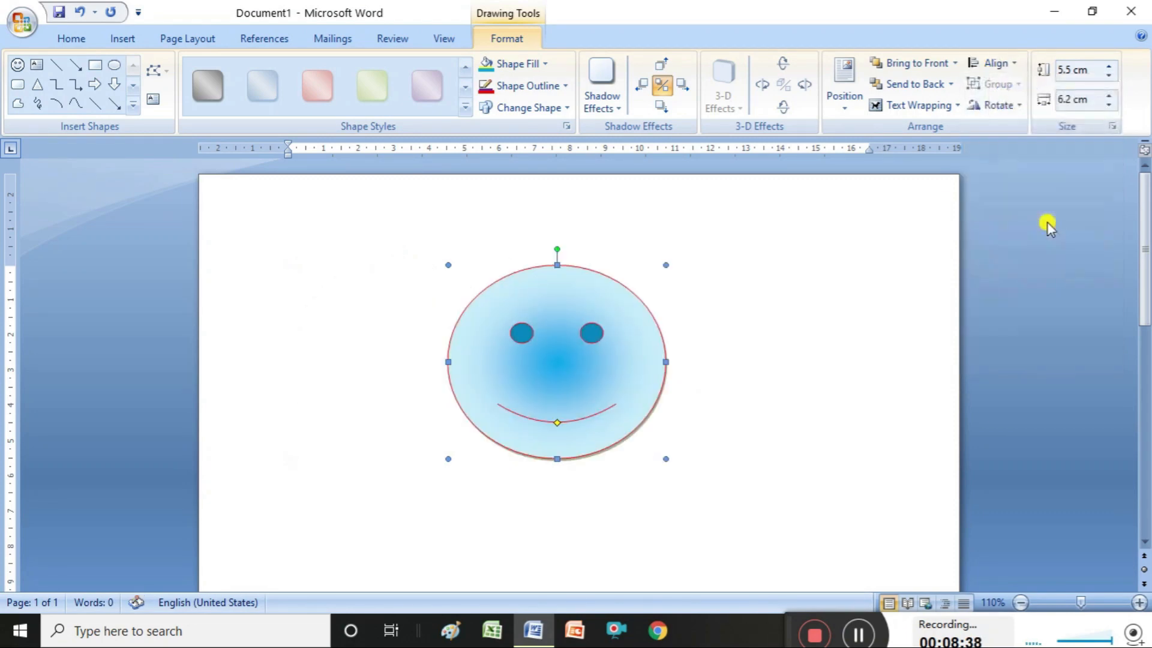
left_click(998, 63)
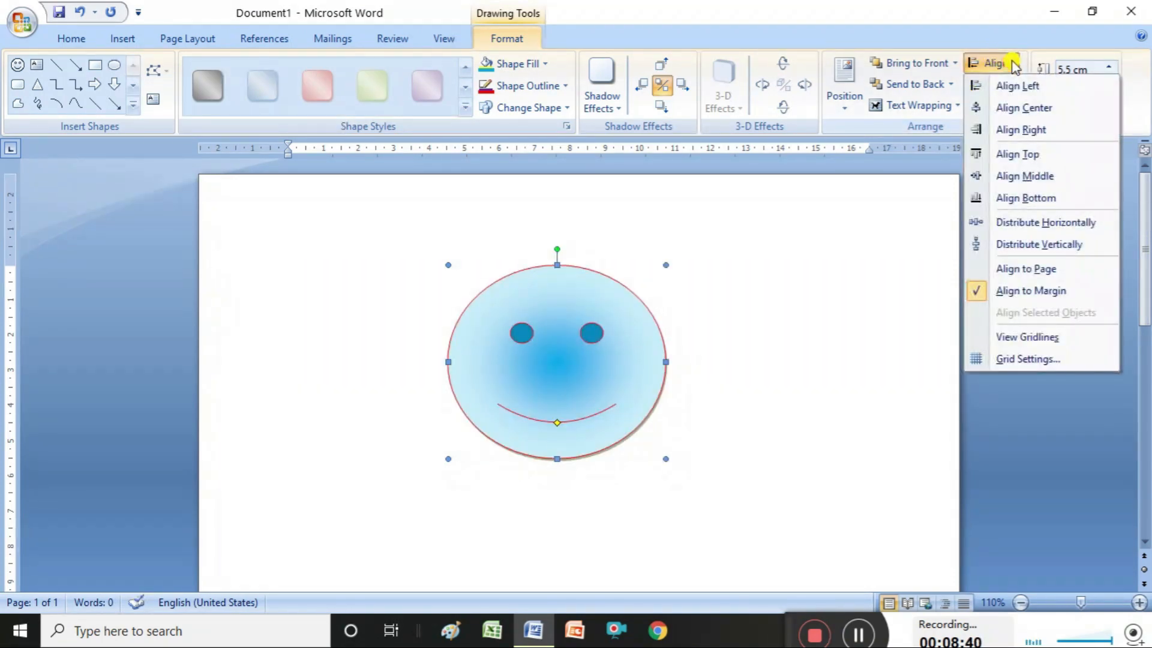
left_click(1024, 245)
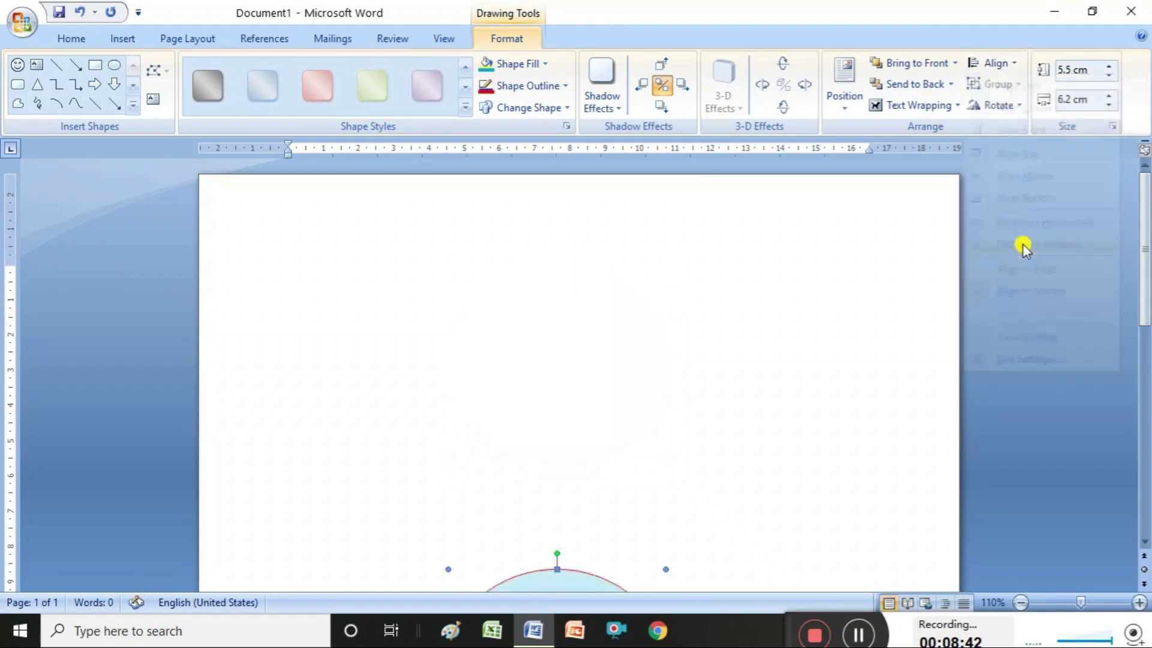
- Realign the smiley face to the left and top margins, and flip it horizontally
left_click(1016, 62)
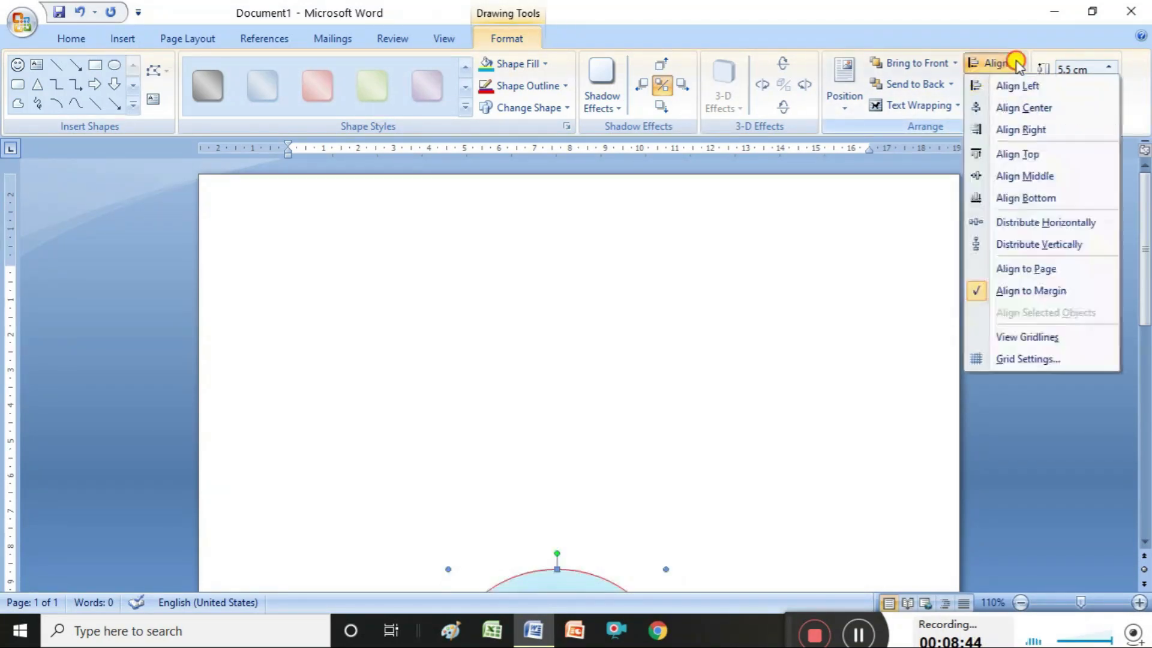
left_click(1018, 86)
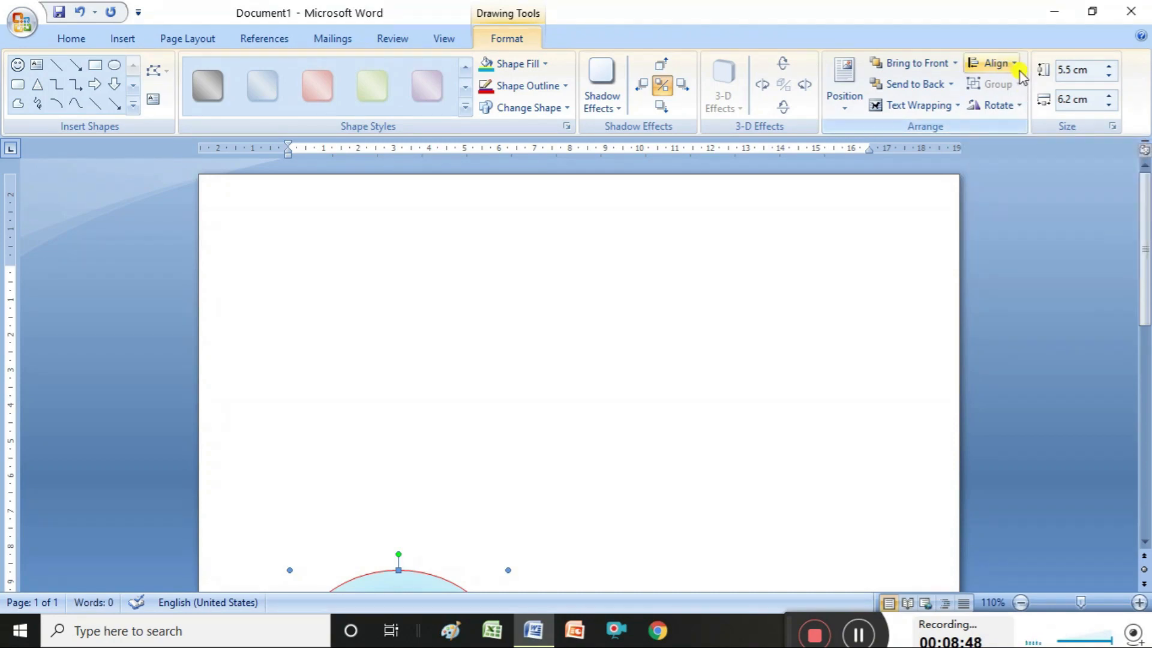
left_click(1018, 68)
left_click(1029, 153)
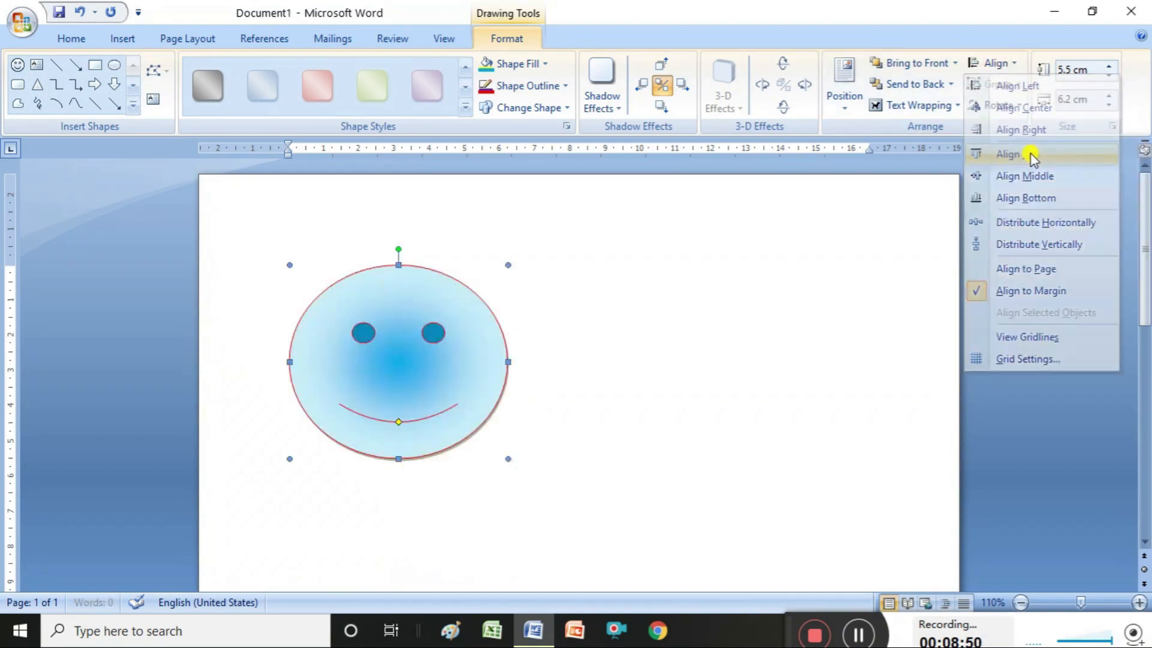
left_click(1019, 105)
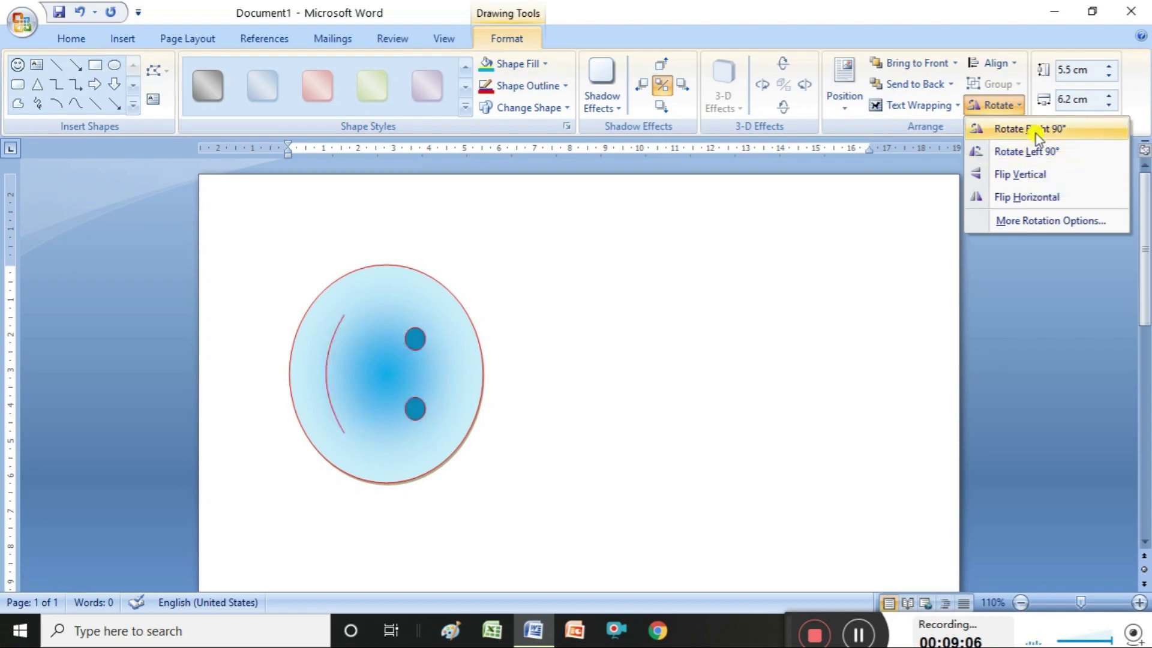
left_click(1040, 198)
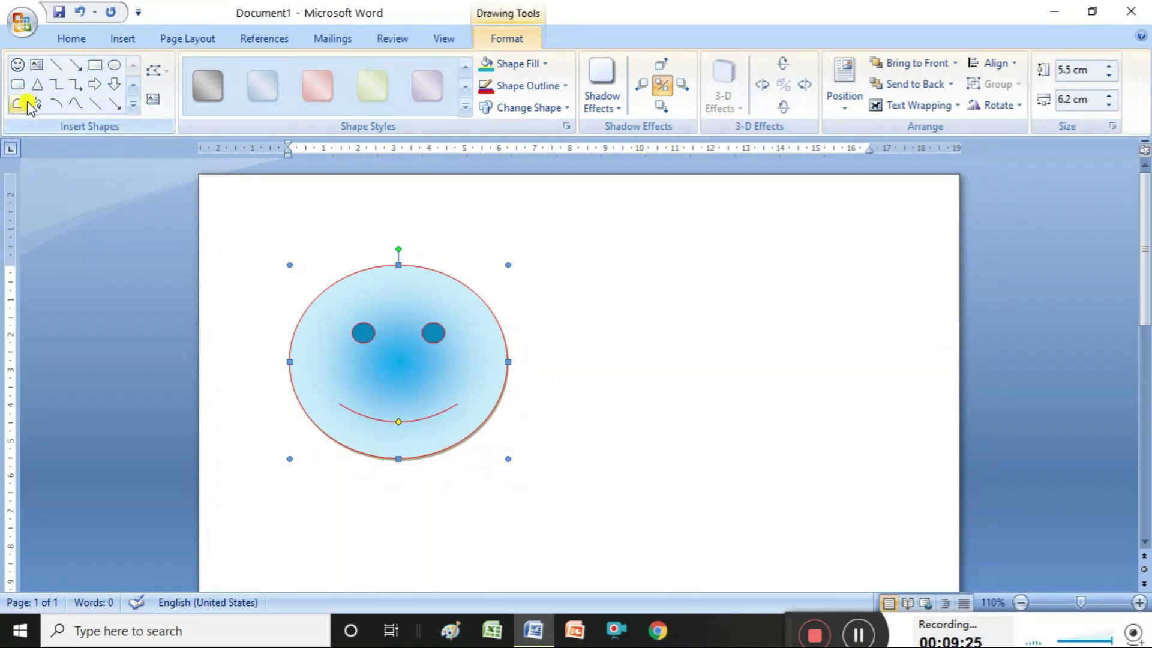
- Draw a circle about 3.31 cm in diameter beside the smiley face and apply the green diagonal gradient style
left_click(114, 68)
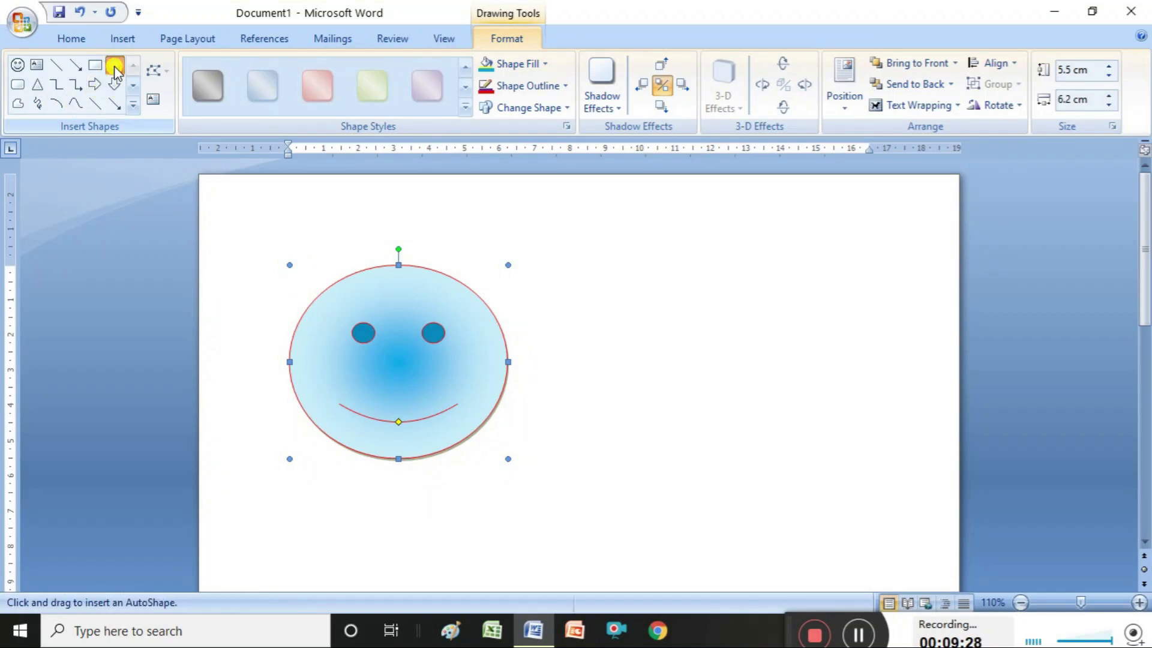
left_click_drag(635, 318, 751, 435)
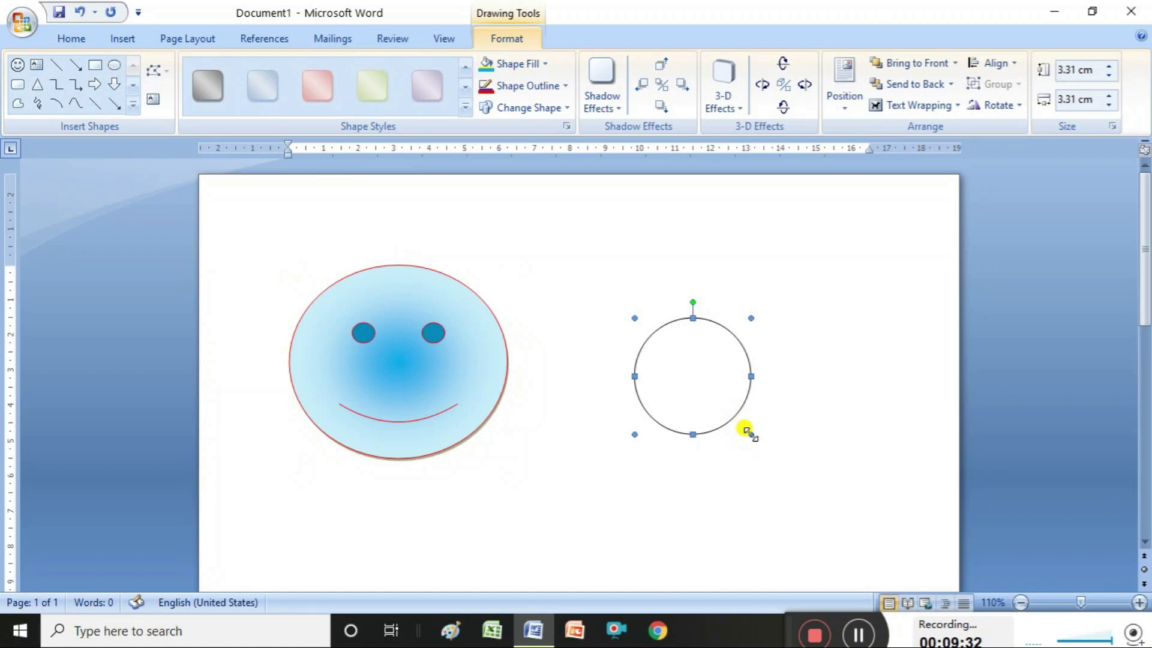
left_click(358, 91)
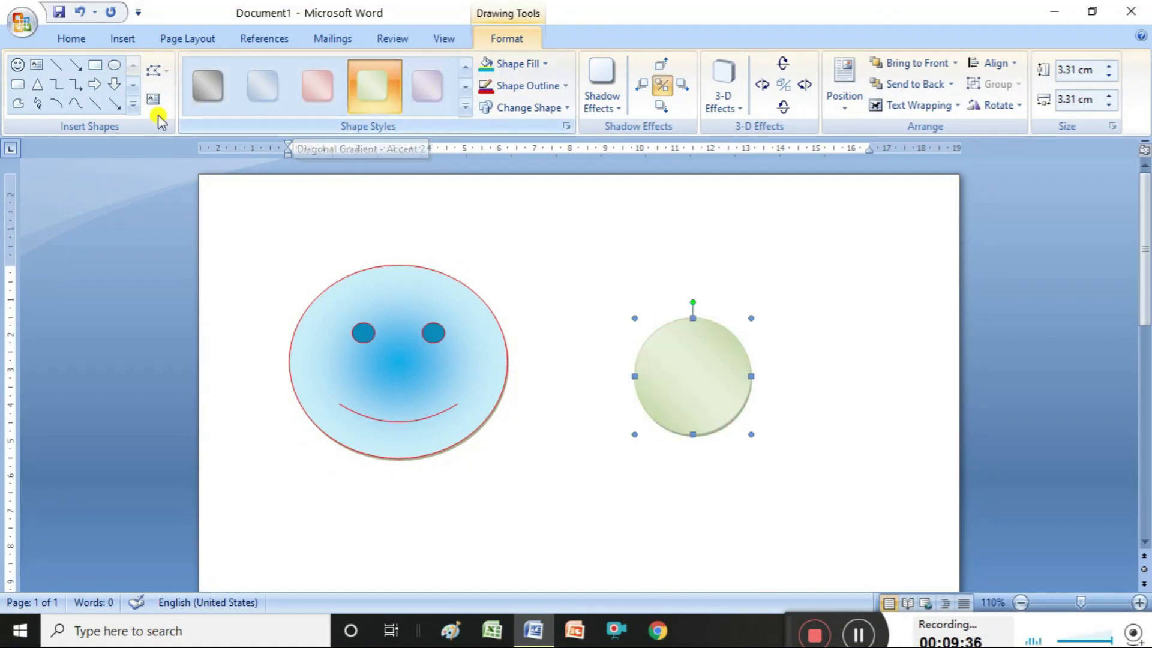
- Draw a freeform shape about 12.63 cm high and 24.08 cm wide, starting below the circle and ending at the smiley face's edge
left_click(22, 104)
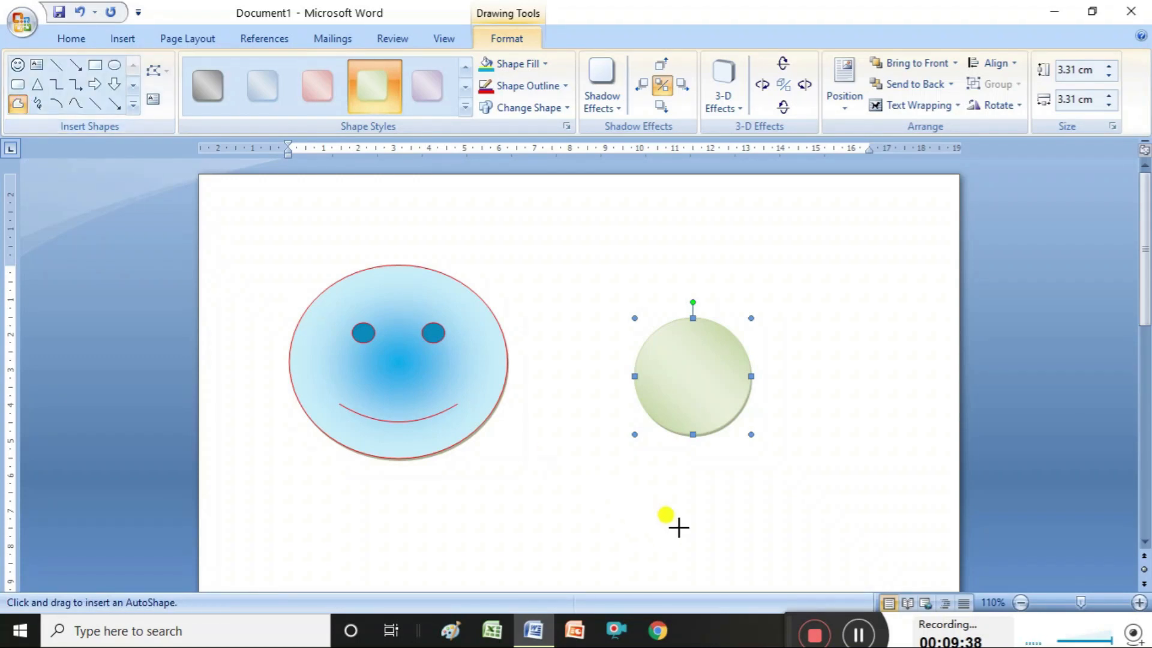
mouse_move(603, 505)
left_mouse_down()
mouse_move(697, 531)
mouse_move(718, 487)
mouse_move(625, 457)
mouse_move(606, 489)
mouse_move(650, 549)
left_mouse_up()
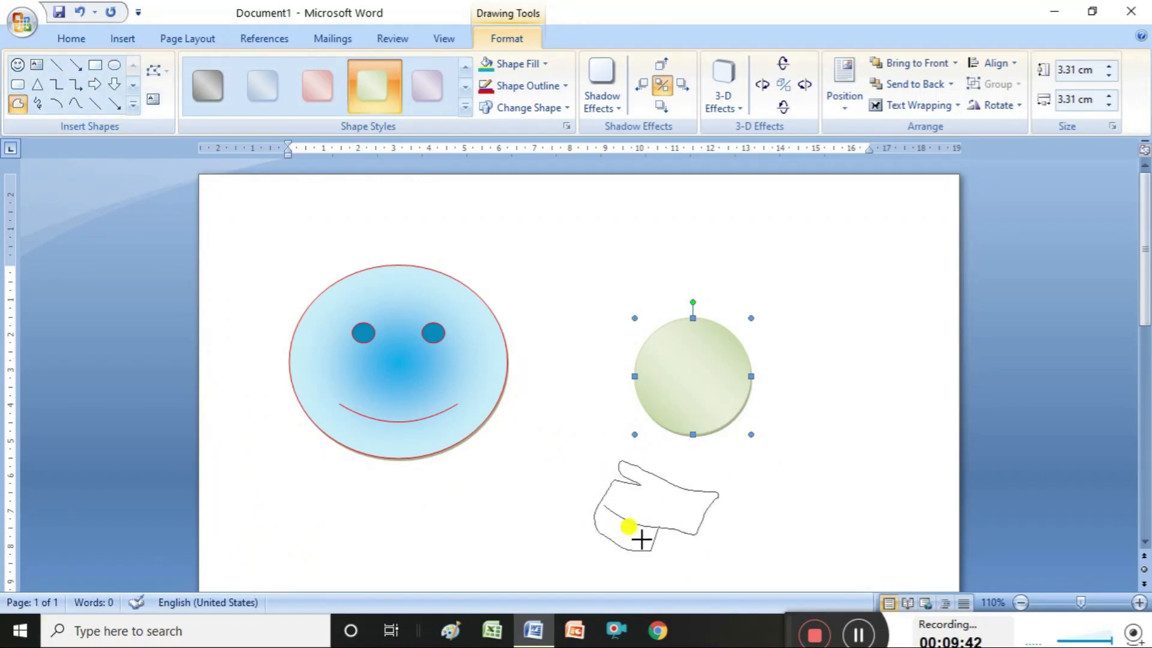
left_click(751, 494)
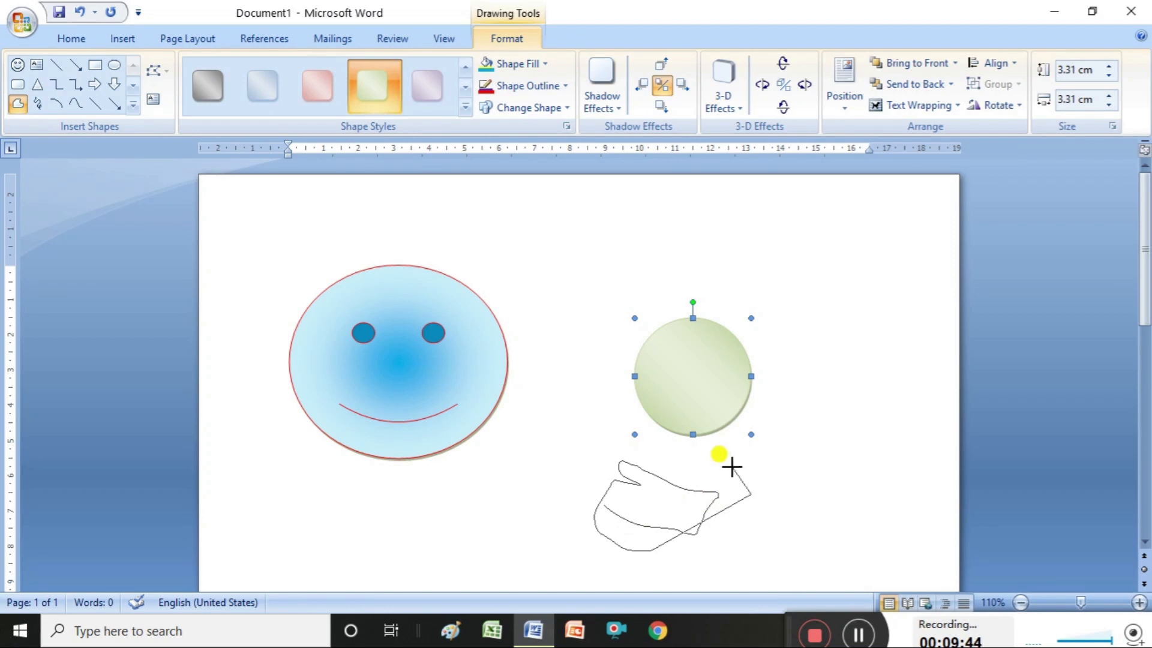
left_click(731, 467)
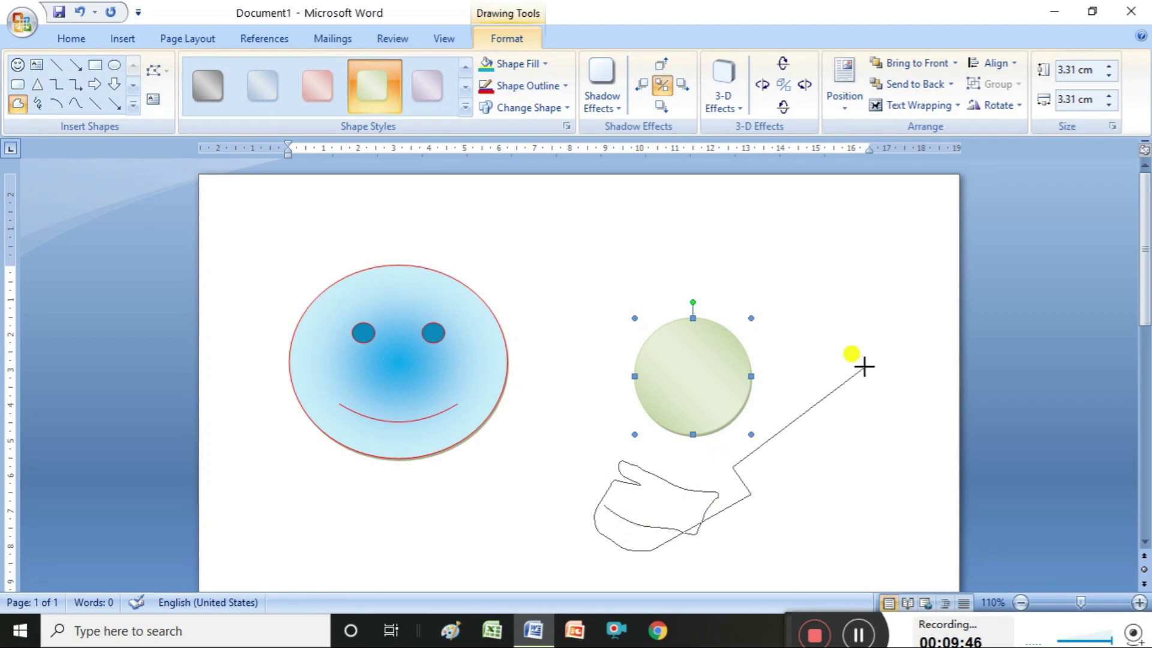
left_click(863, 366)
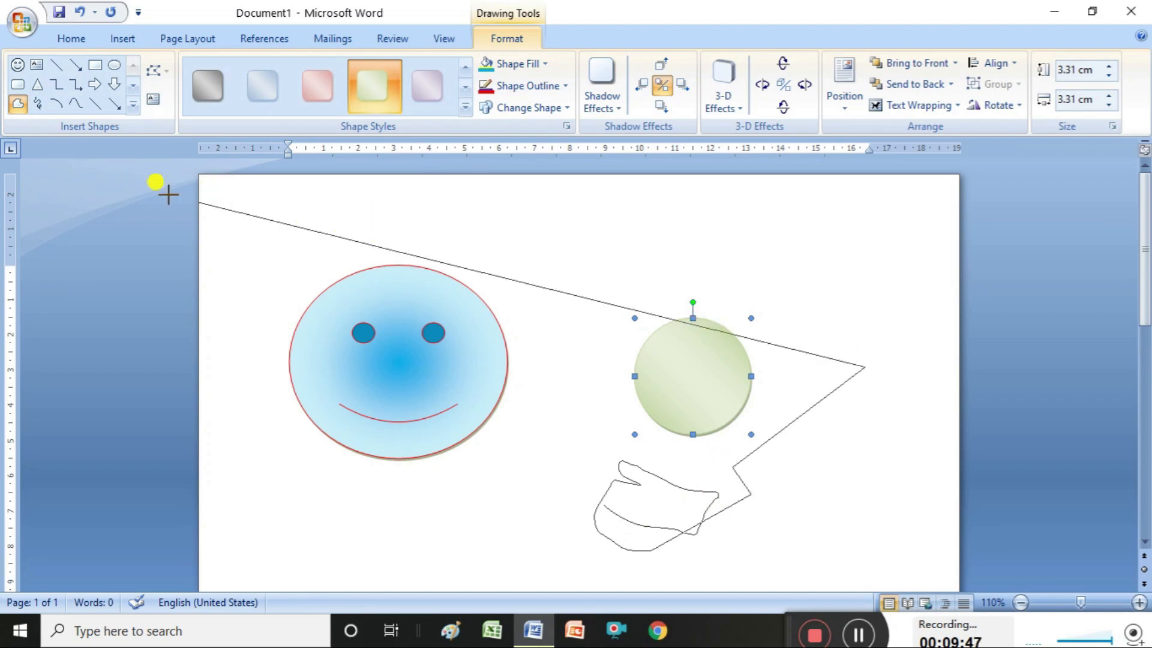
left_click(17, 105)
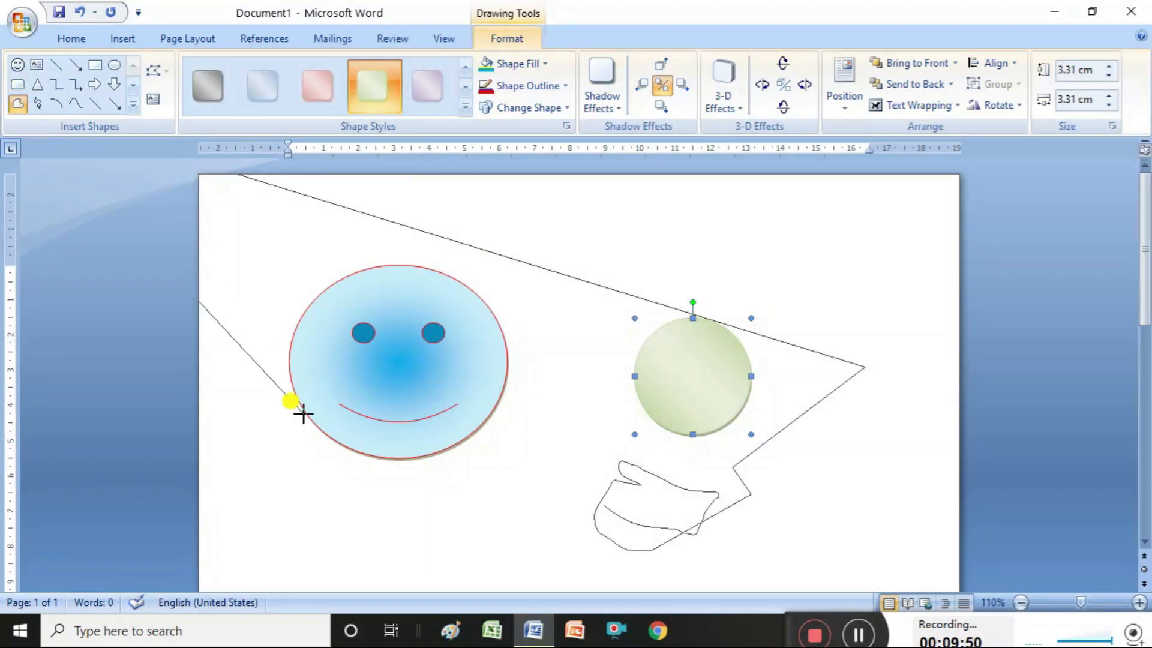
double_click(296, 407)
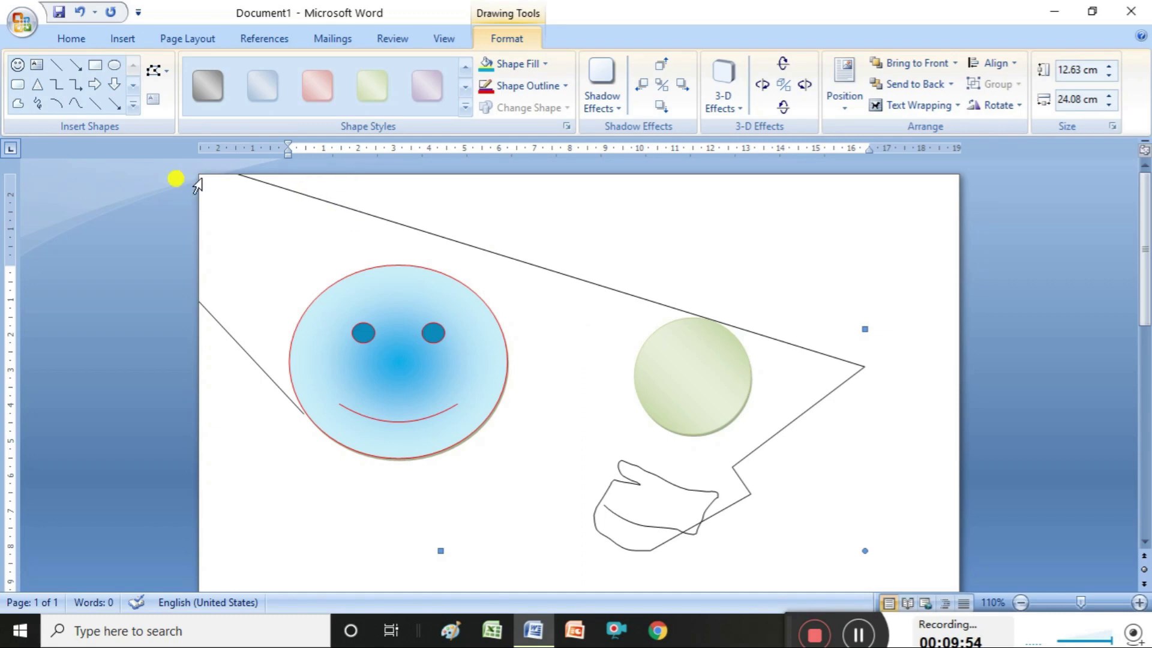
- Edit the freeform's points by moving several vertices of its long straight lines, and delete the freeform shape
left_click(154, 70)
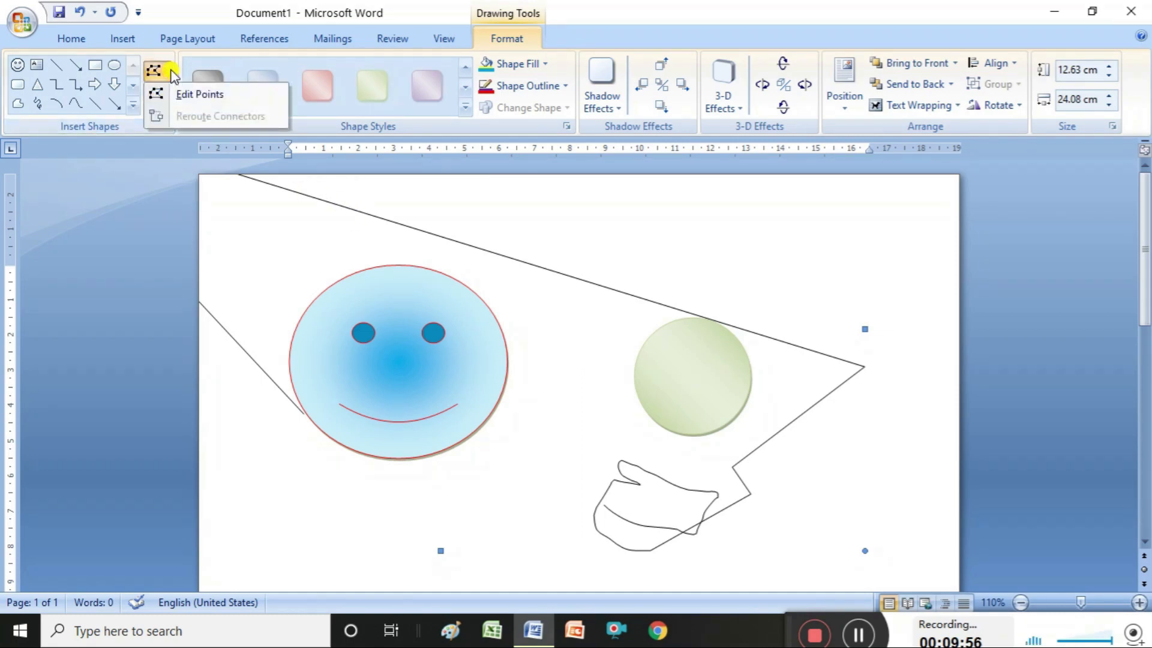
left_click(188, 96)
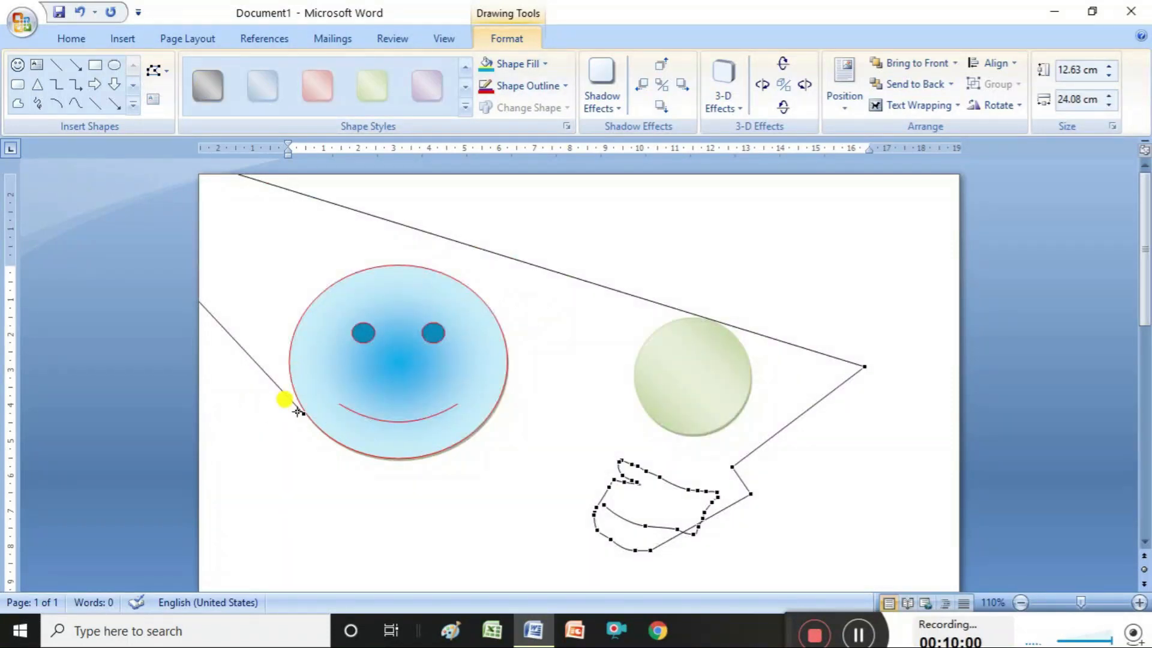
left_click_drag(304, 412, 226, 249)
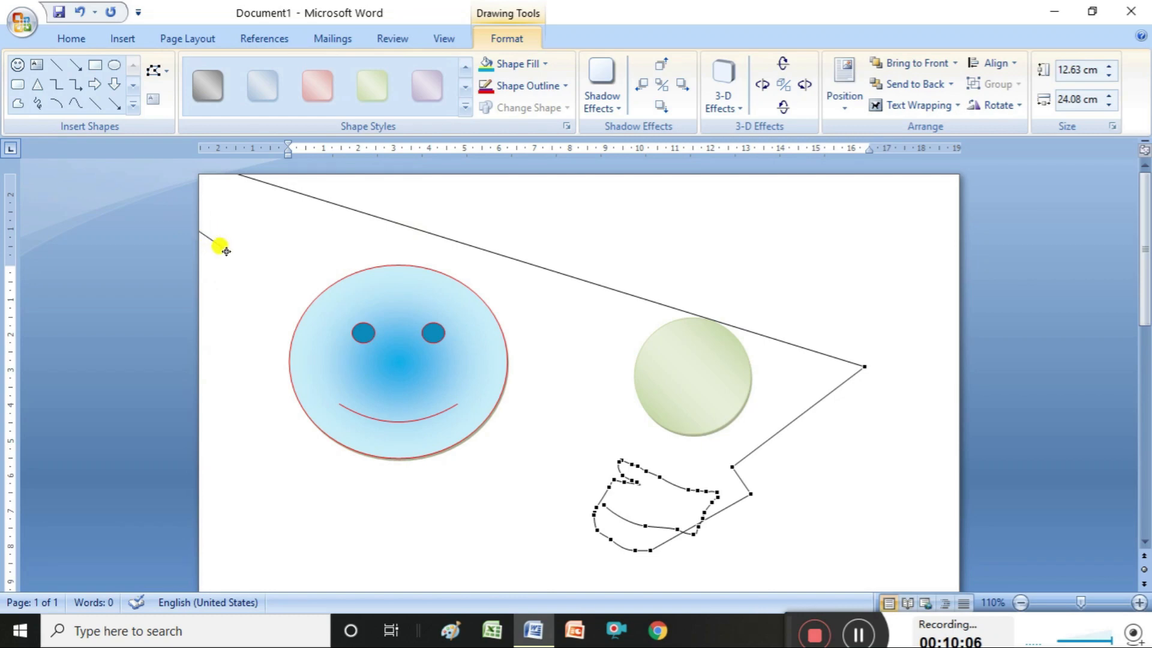
left_click_drag(226, 251, 413, 237)
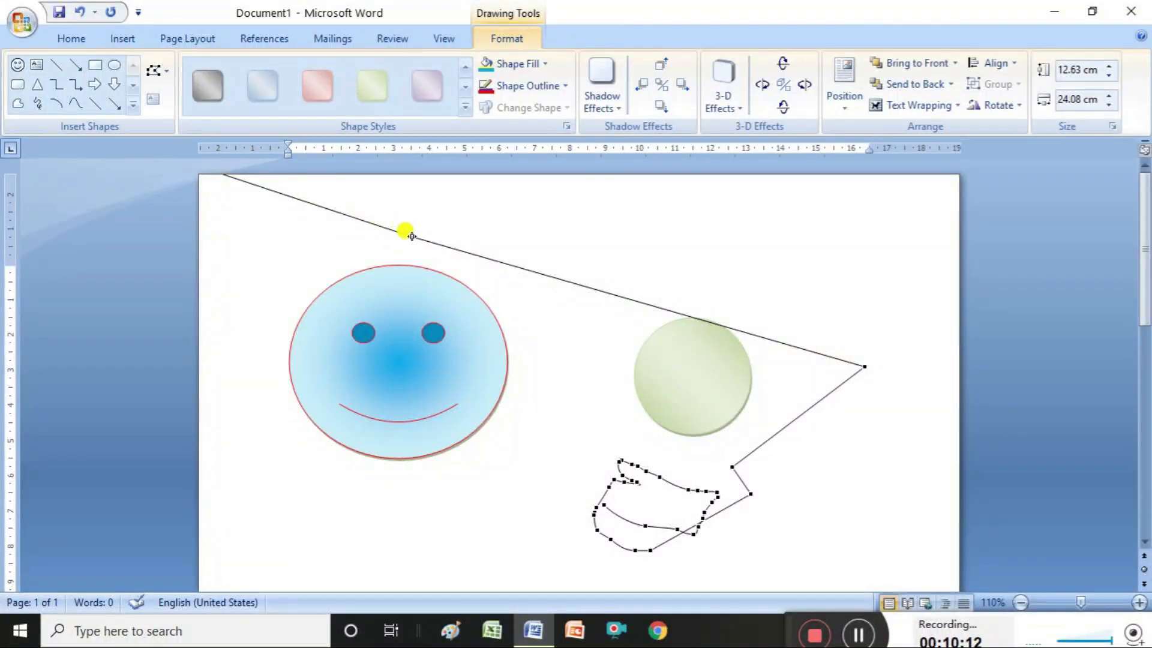
left_click_drag(412, 236, 645, 339)
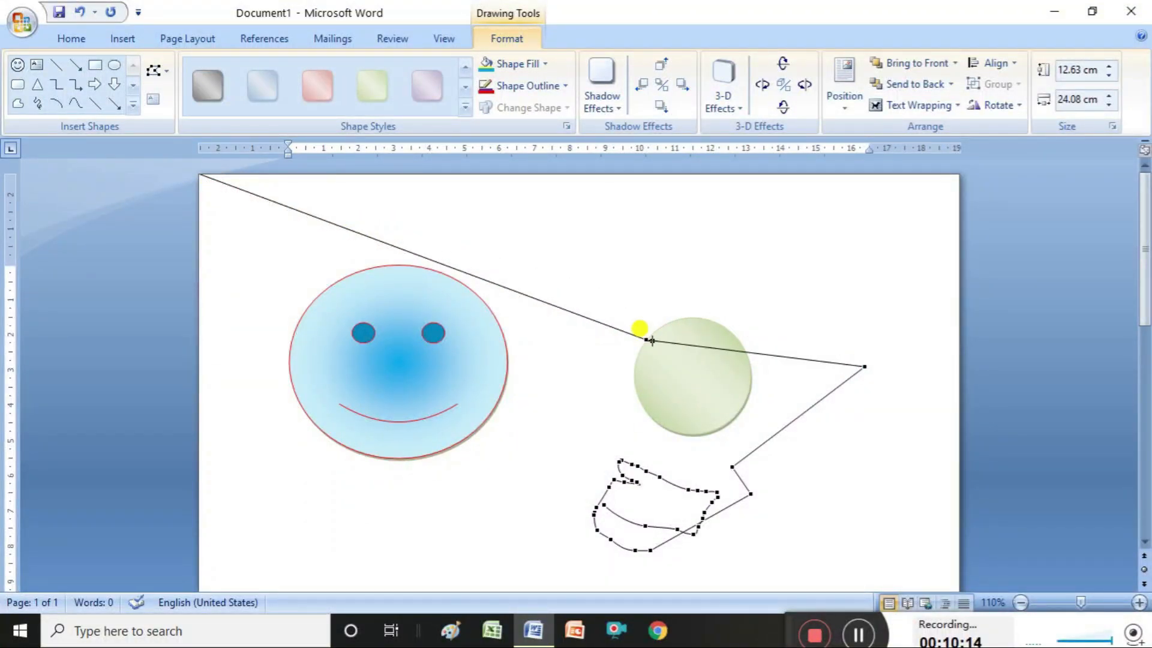
left_click_drag(644, 338, 812, 501)
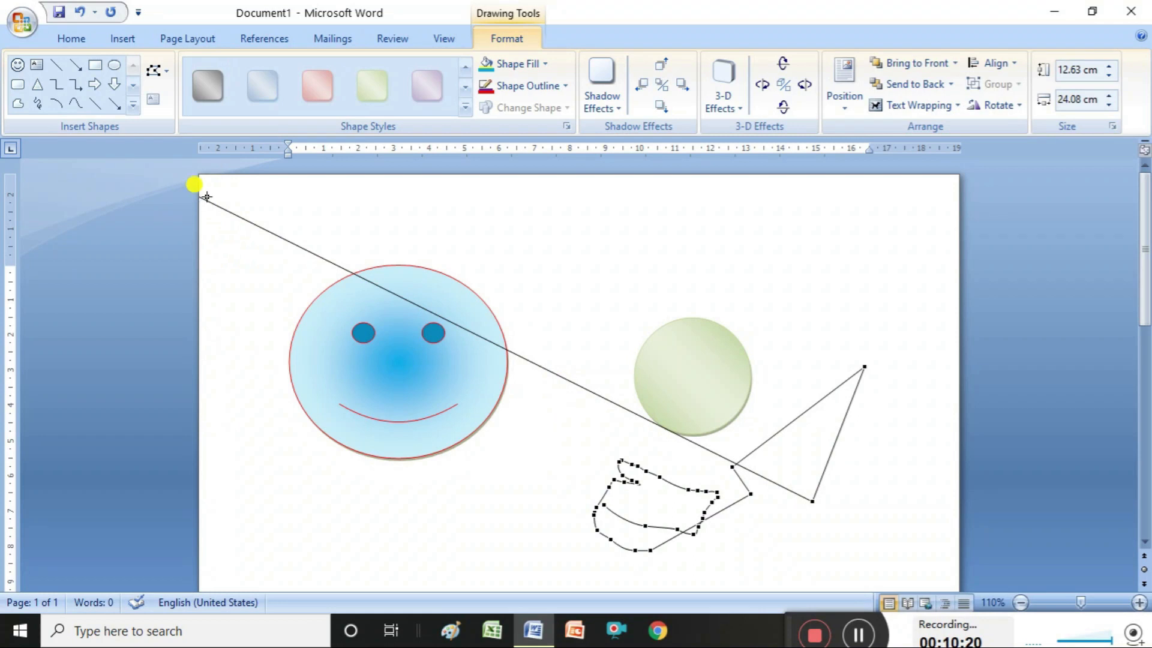
left_click_drag(201, 199, 470, 319)
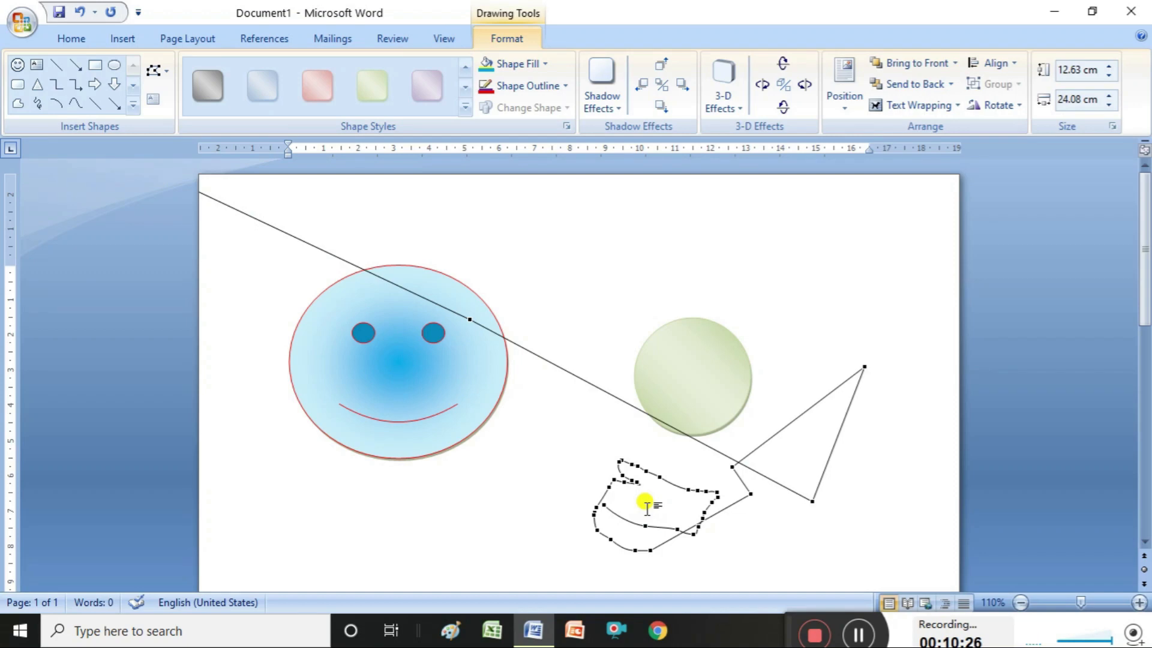
key("Delete")
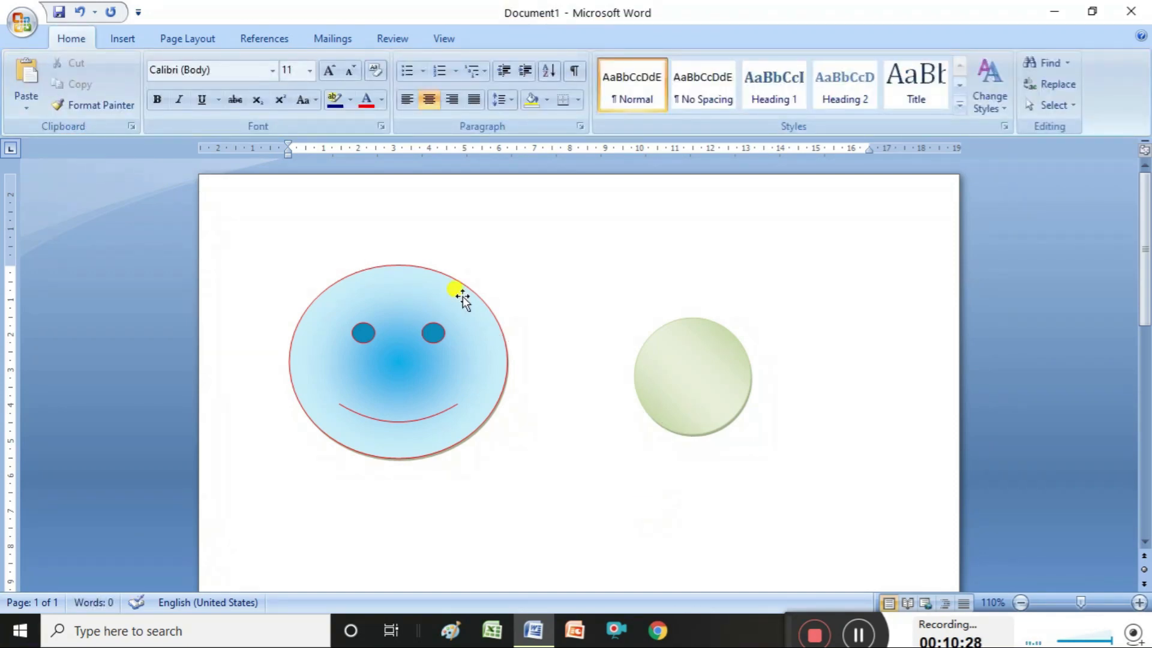
- Insert a horizontal scroll shape about 7 cm wide and 4.6 cm high below the green circle
left_click(348, 298)
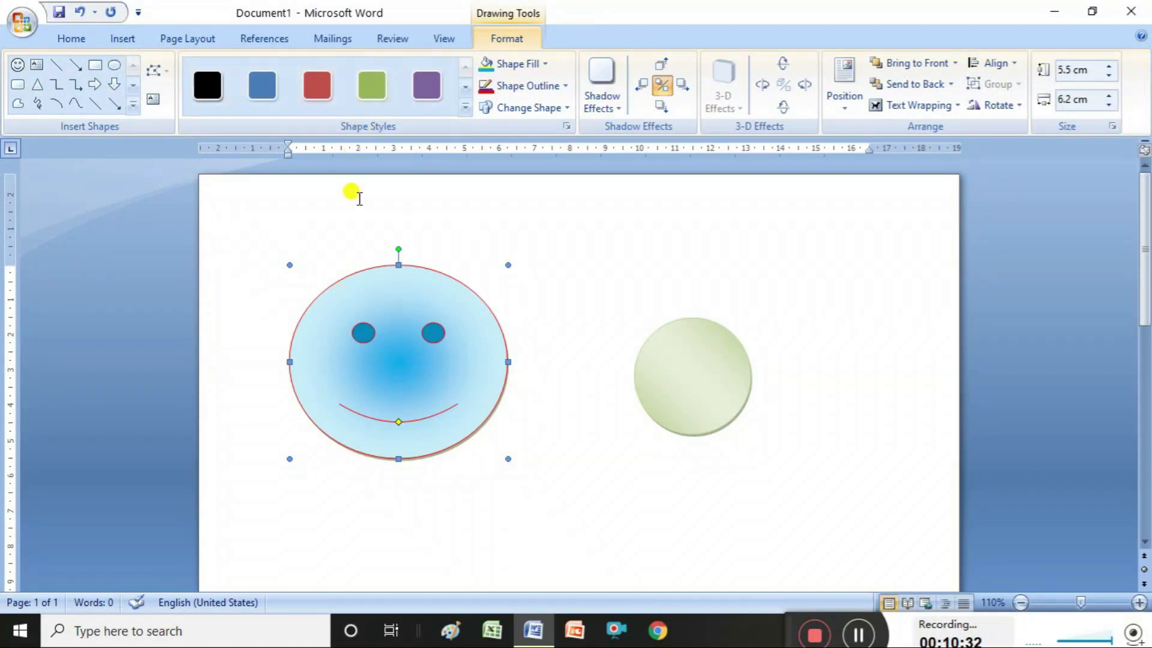
left_click(122, 39)
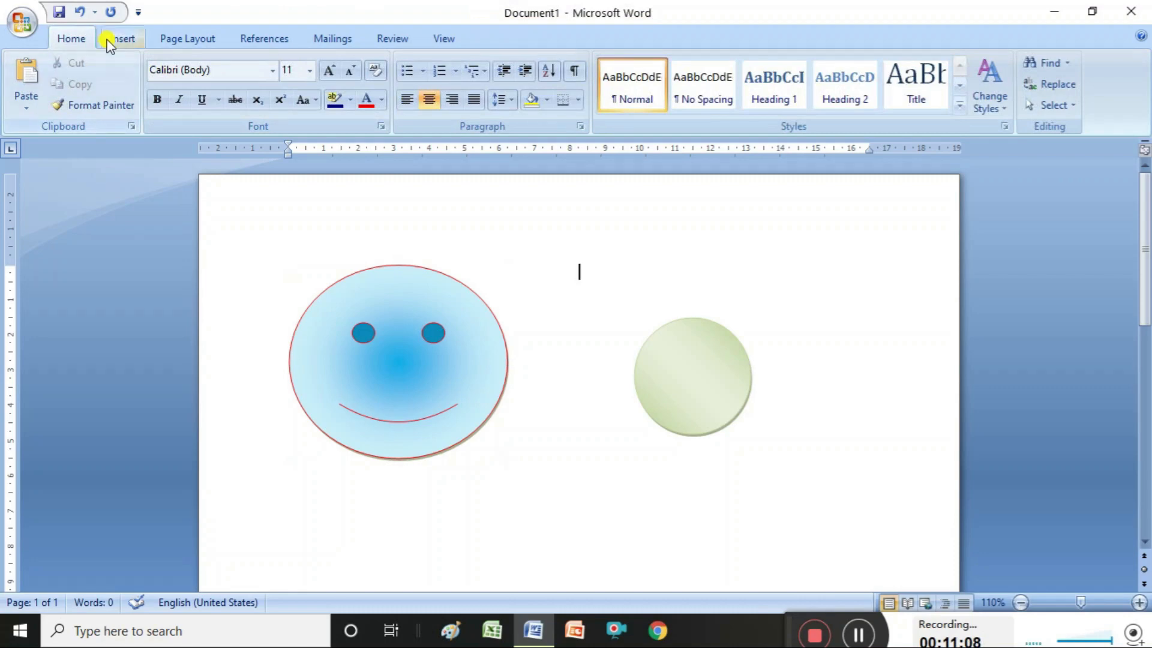
left_click(122, 40)
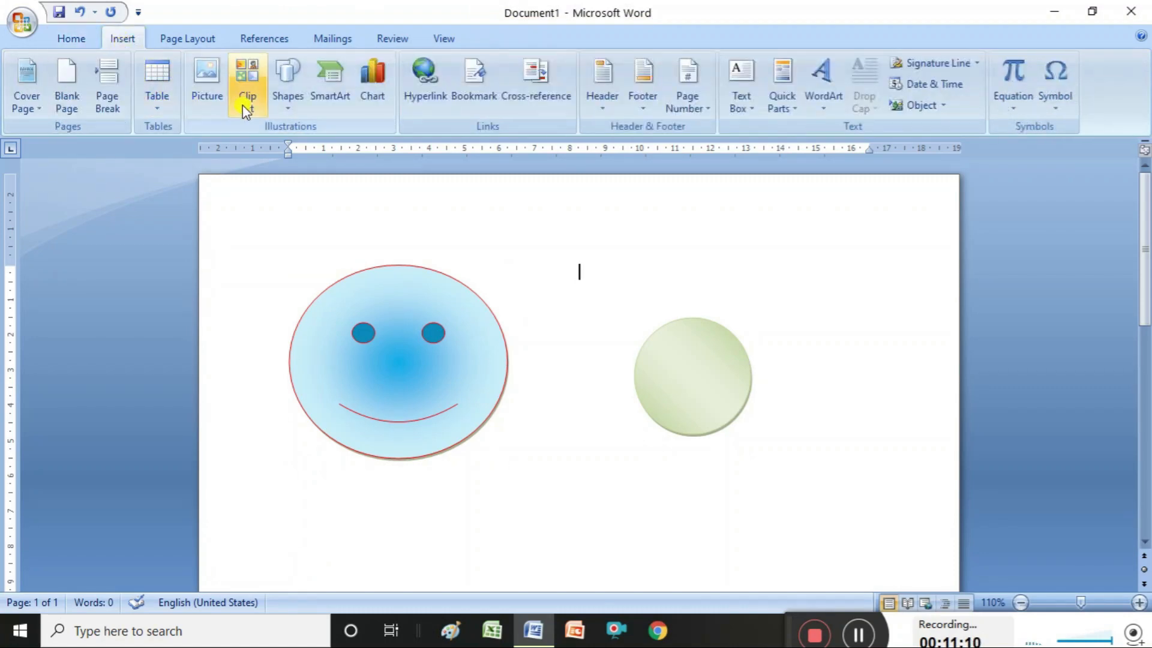
left_click(283, 107)
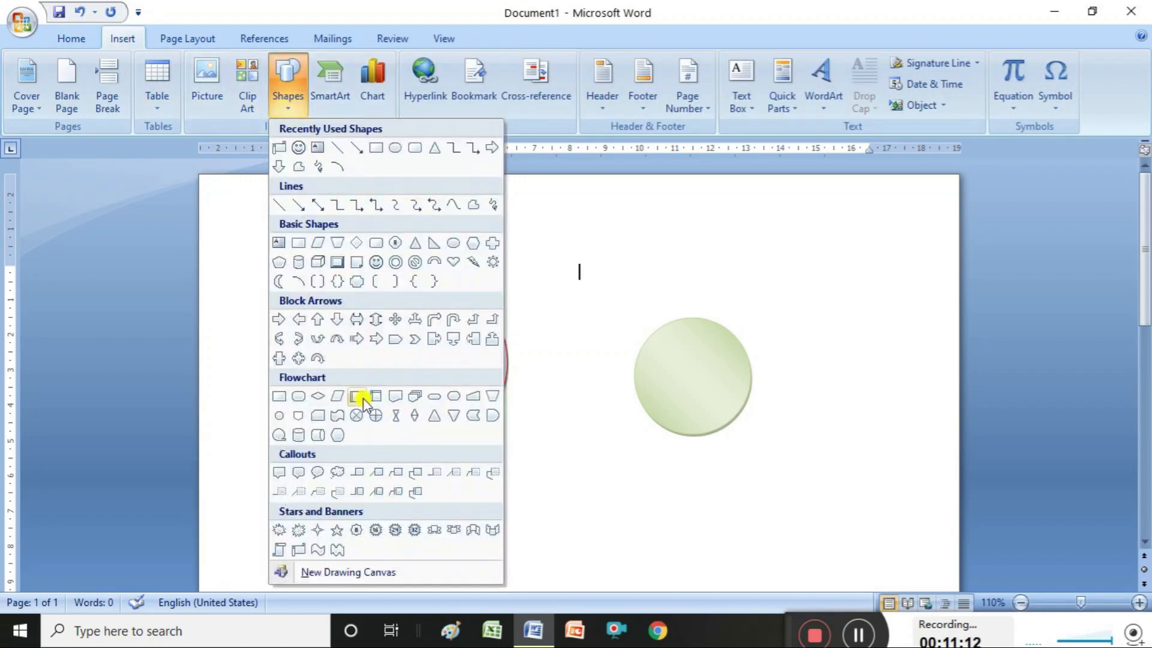
left_click(298, 549)
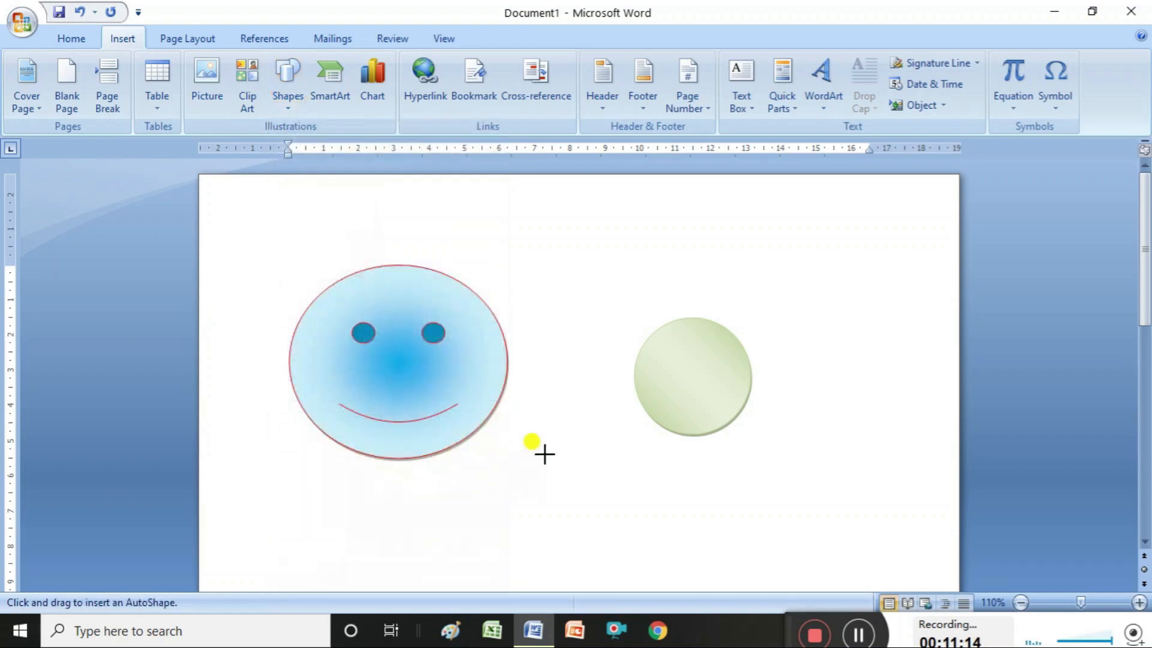
mouse_move(527, 482)
left_mouse_down()
mouse_move(730, 556)
mouse_move(774, 585)
left_mouse_up()
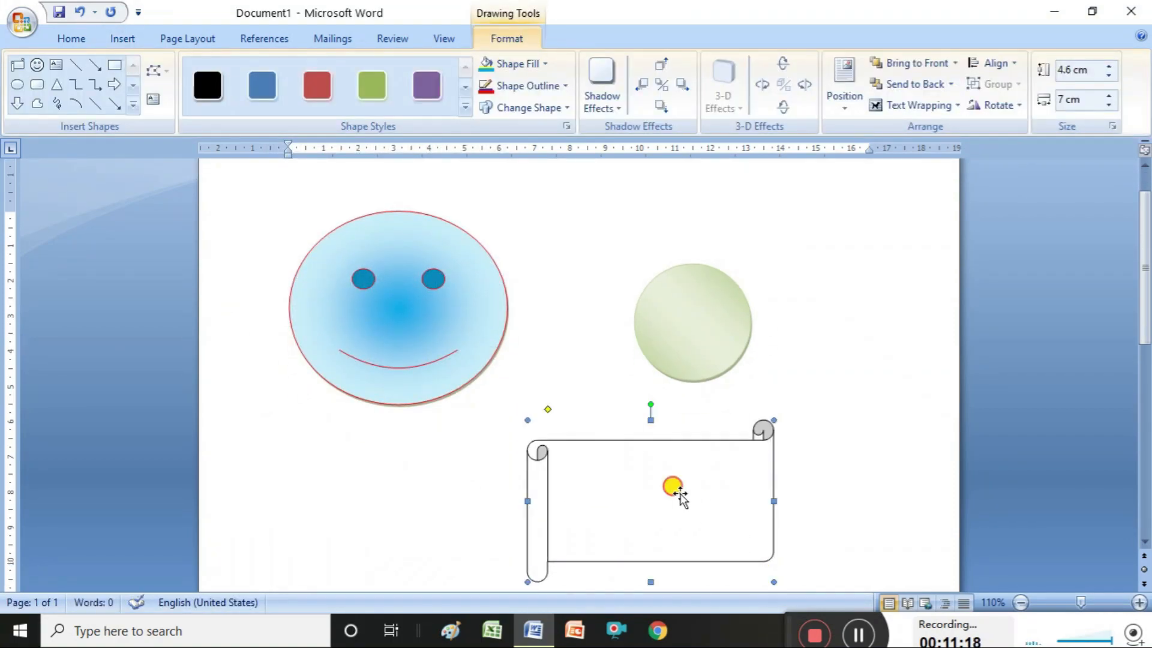
- Apply the solid green style with a white outline to the scroll shape and set its fill to yellow
left_click(372, 87)
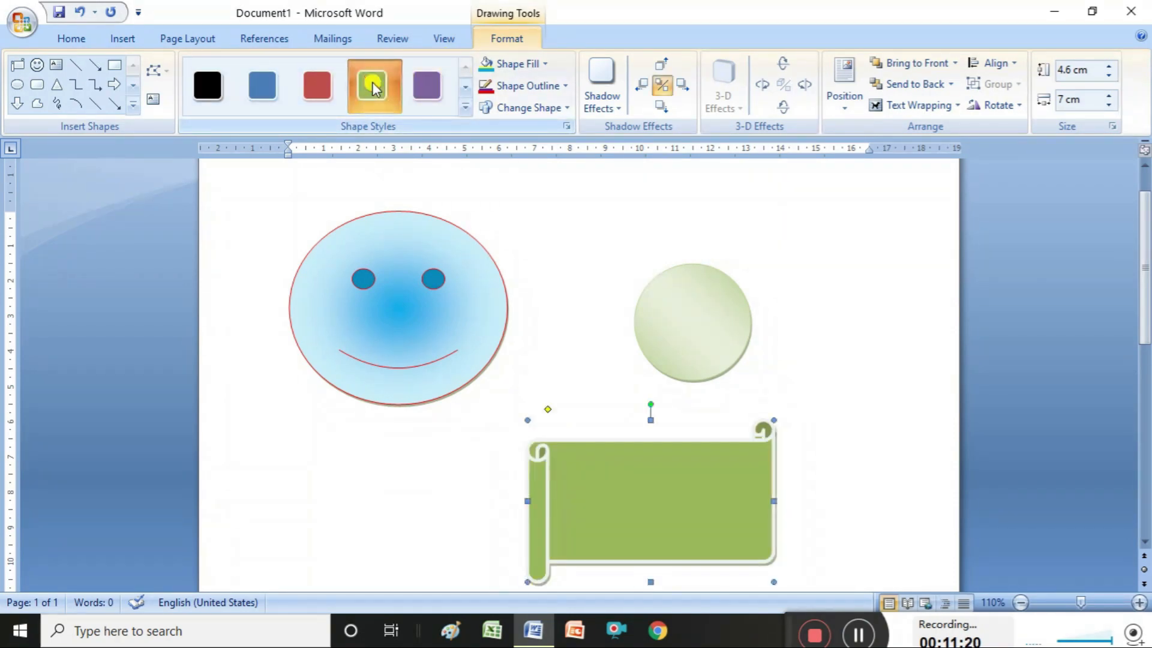
left_click(544, 65)
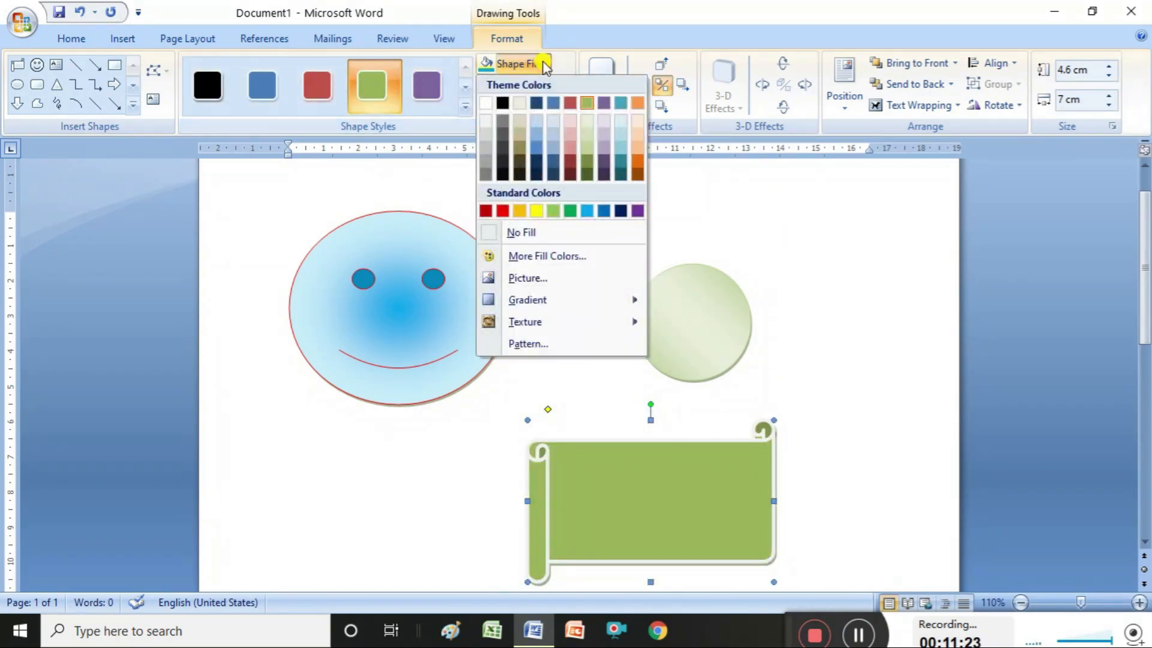
left_click(520, 211)
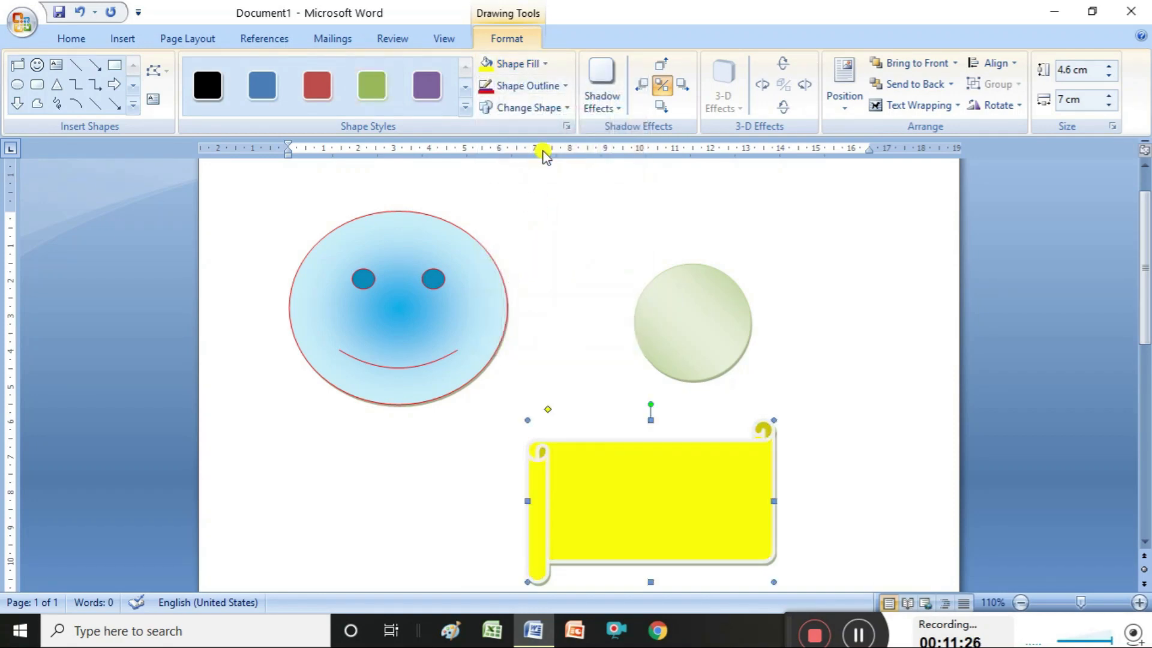
- Change the scroll into a cloud callout and fill it with the standard light blue colour
left_click(566, 112)
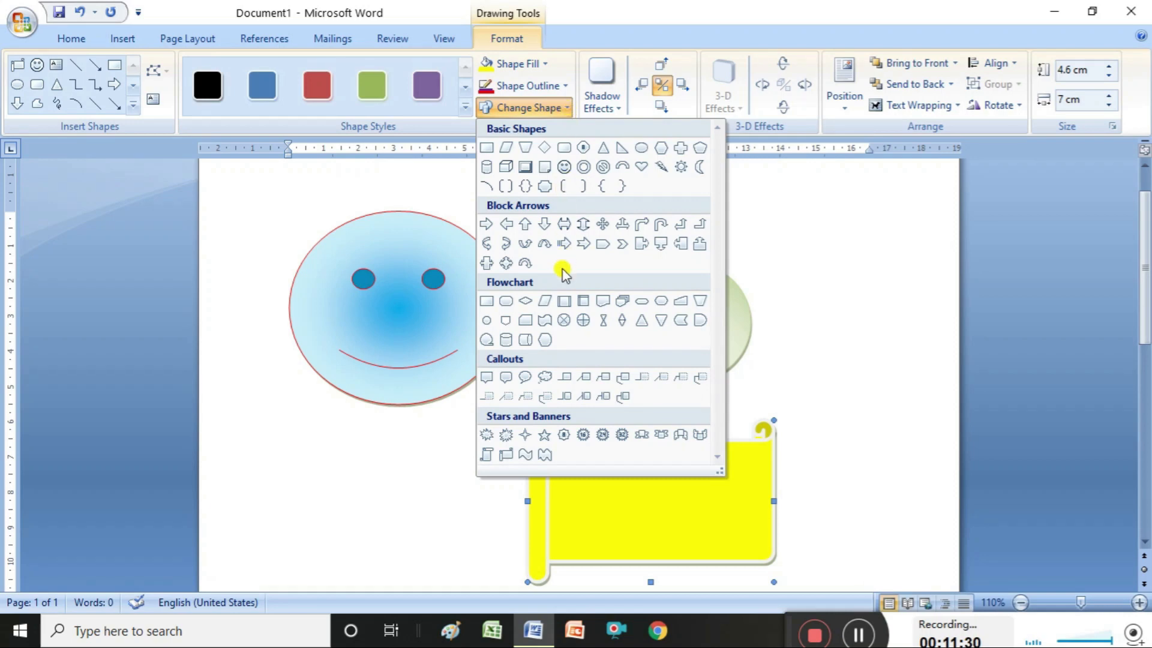
left_click(544, 379)
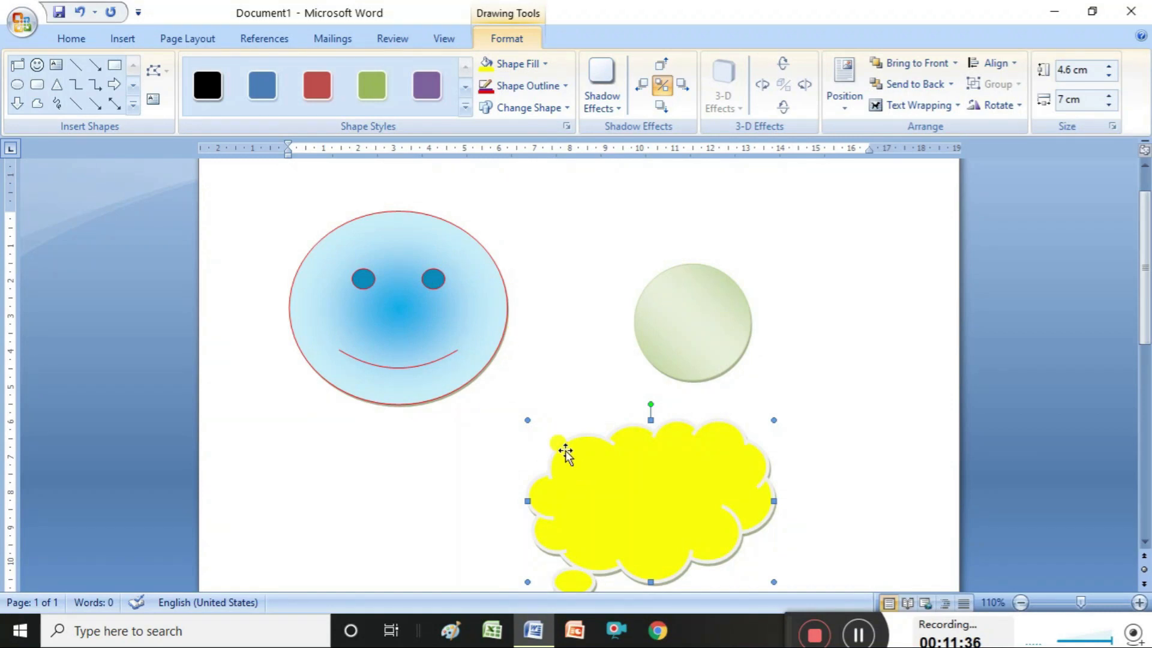
left_click(546, 69)
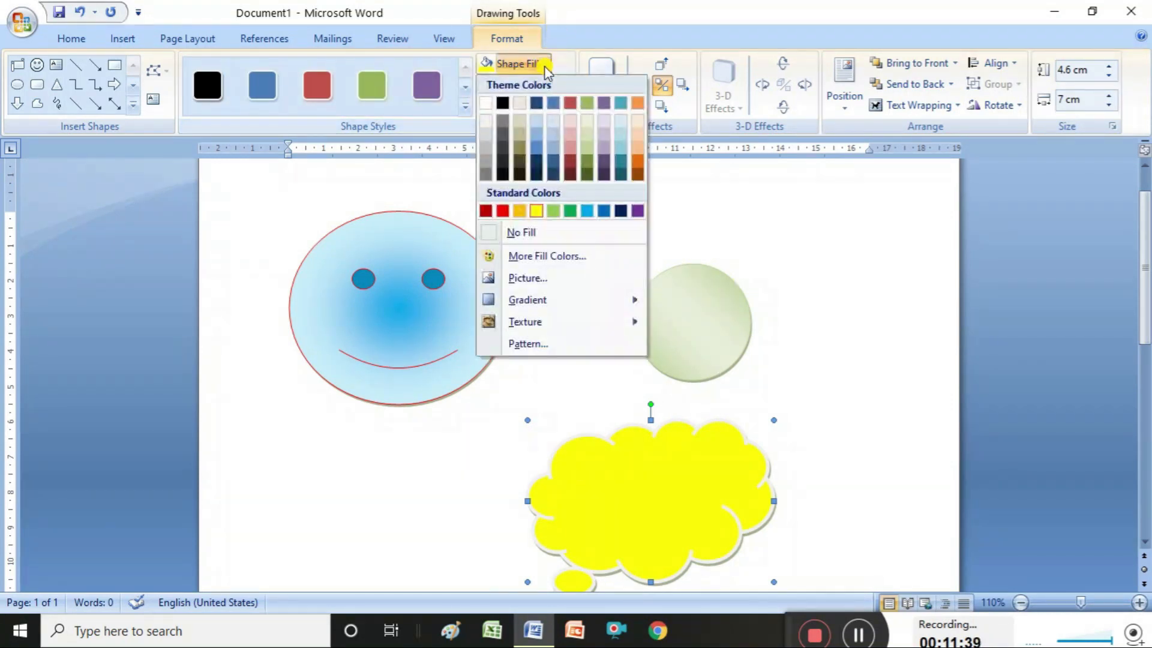
left_click(588, 210)
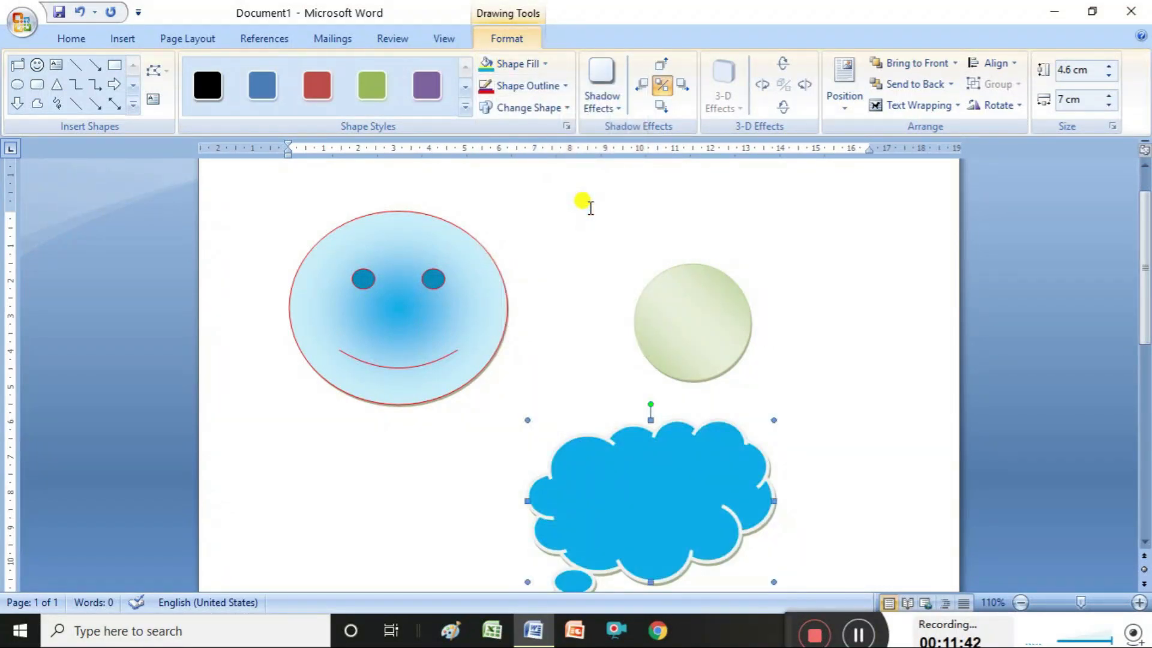
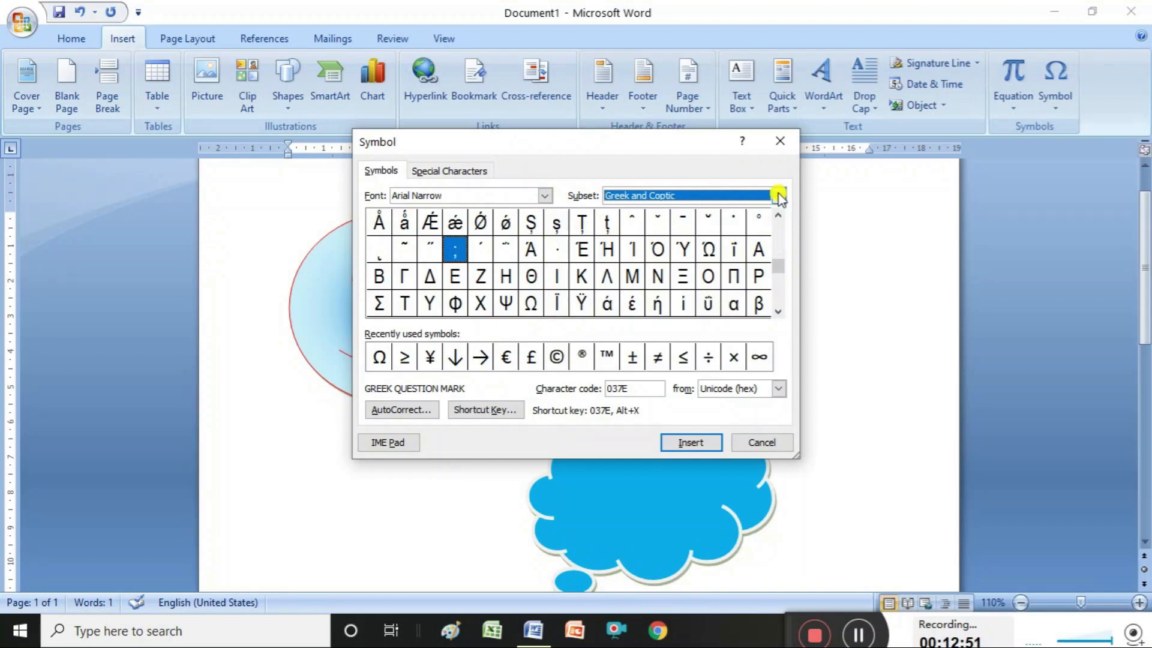
- Insert the OHM SIGN symbol (2126) in Arial Narrow by way of the Currency Symbols subset, and close the Symbol dialog
left_click(778, 195)
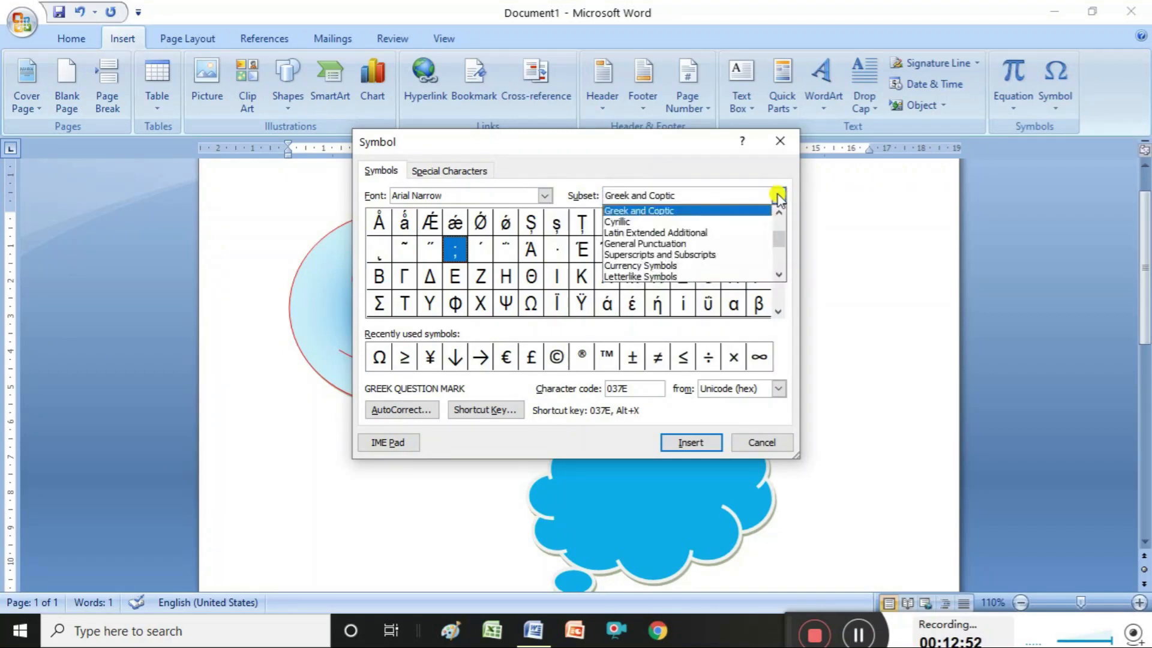
left_click(658, 265)
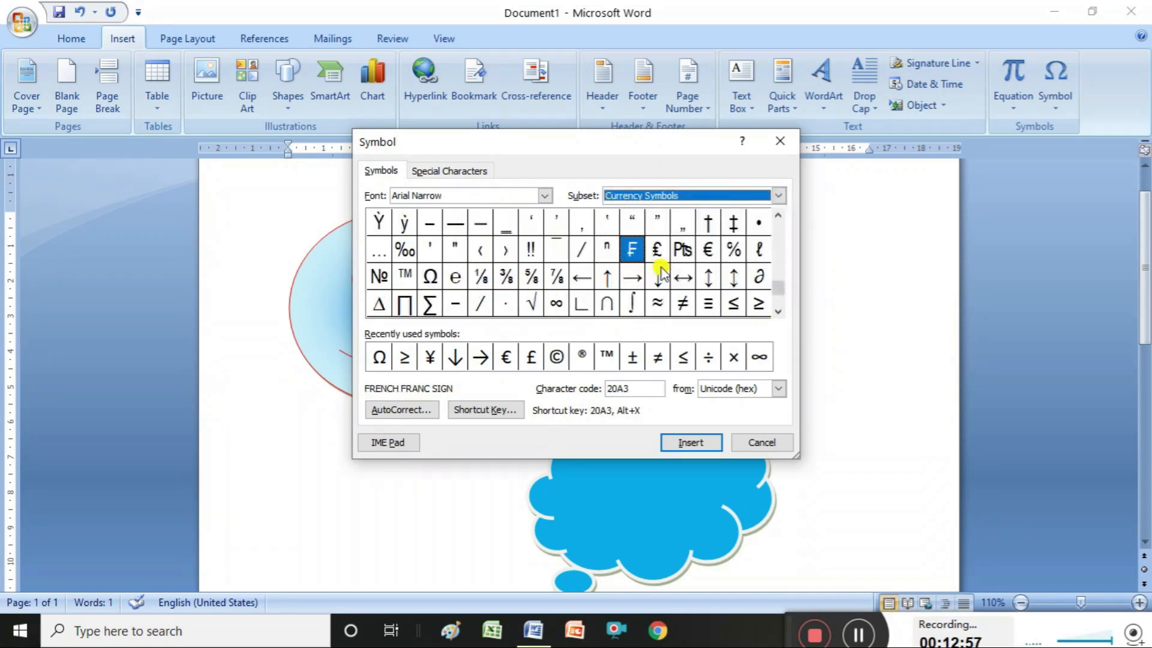
left_click(430, 277)
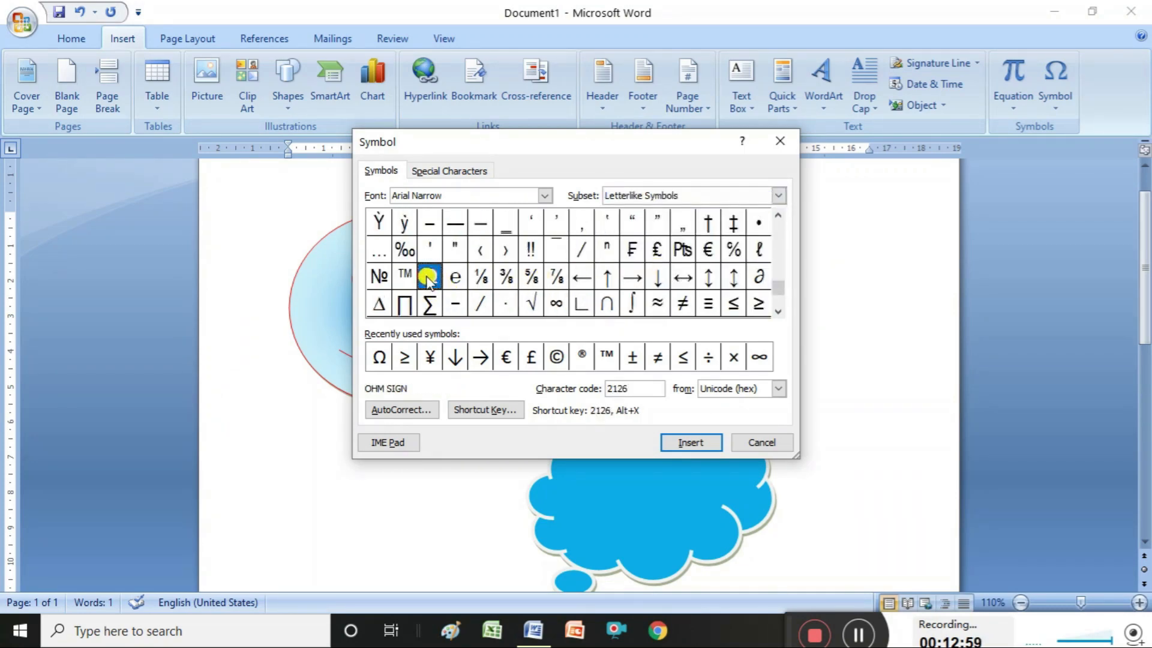
left_click(691, 442)
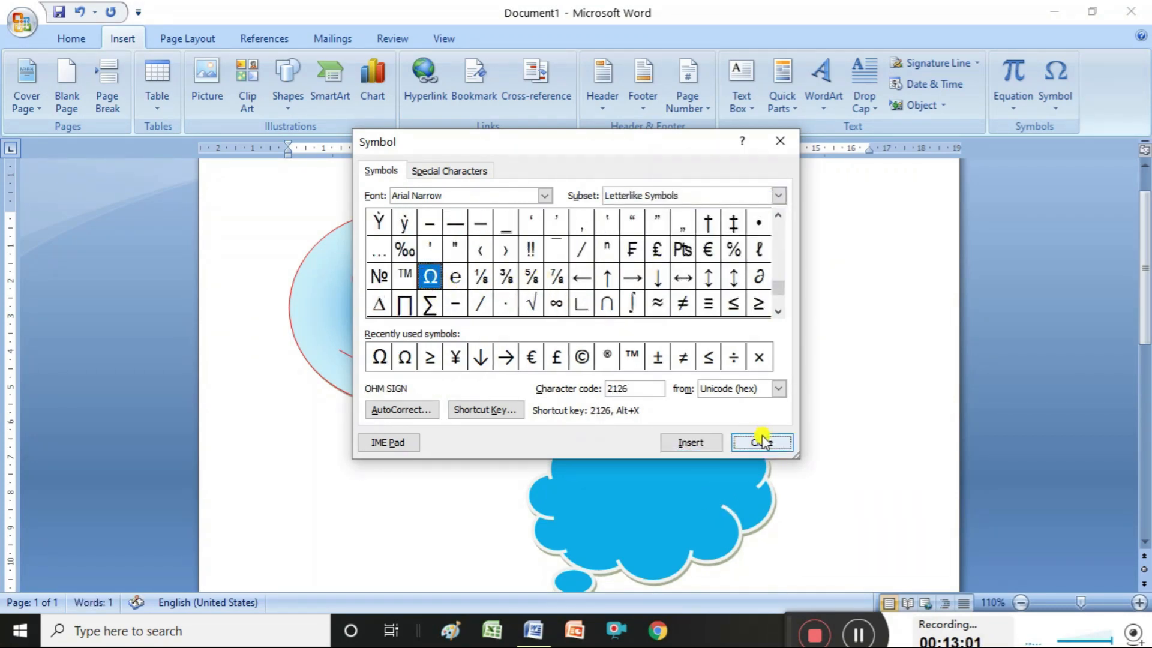
left_click(762, 442)
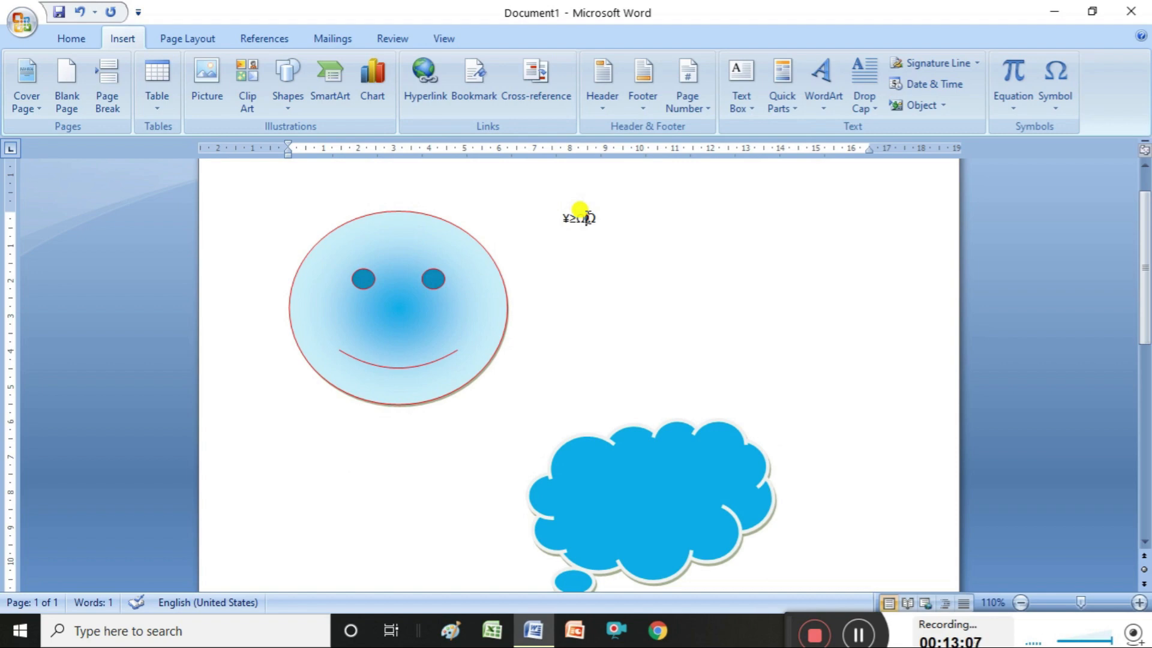
- Try deleting the two Ω symbols at the end of the symbol line, and undo the deletion
left_click_drag(588, 217, 628, 217)
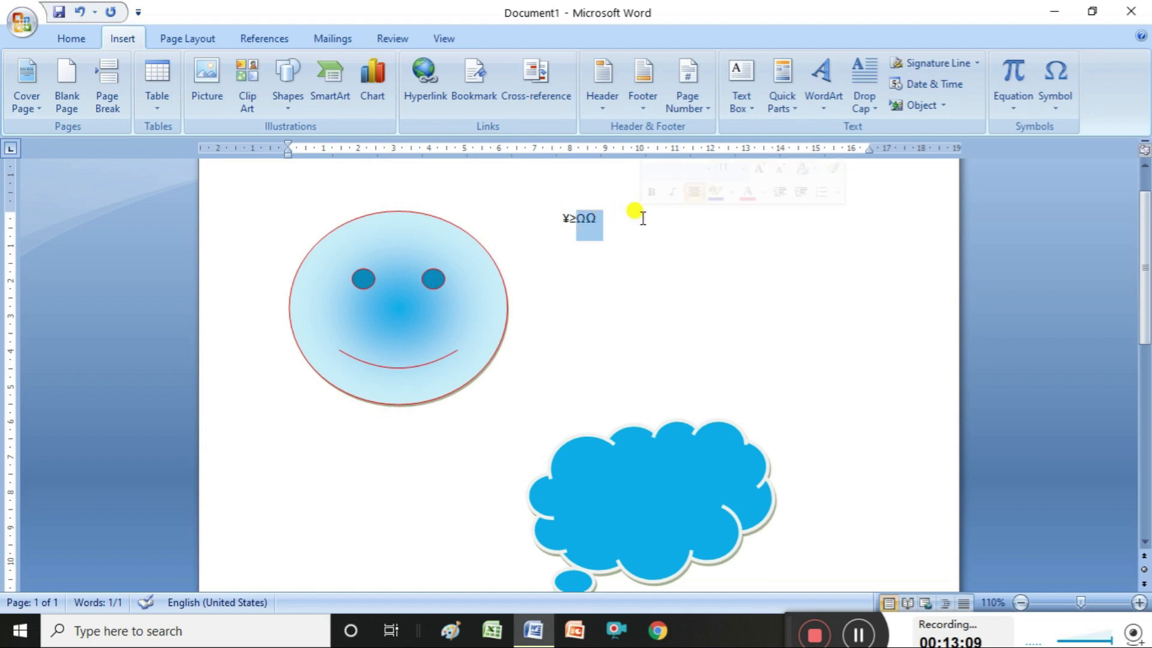
key("Delete")
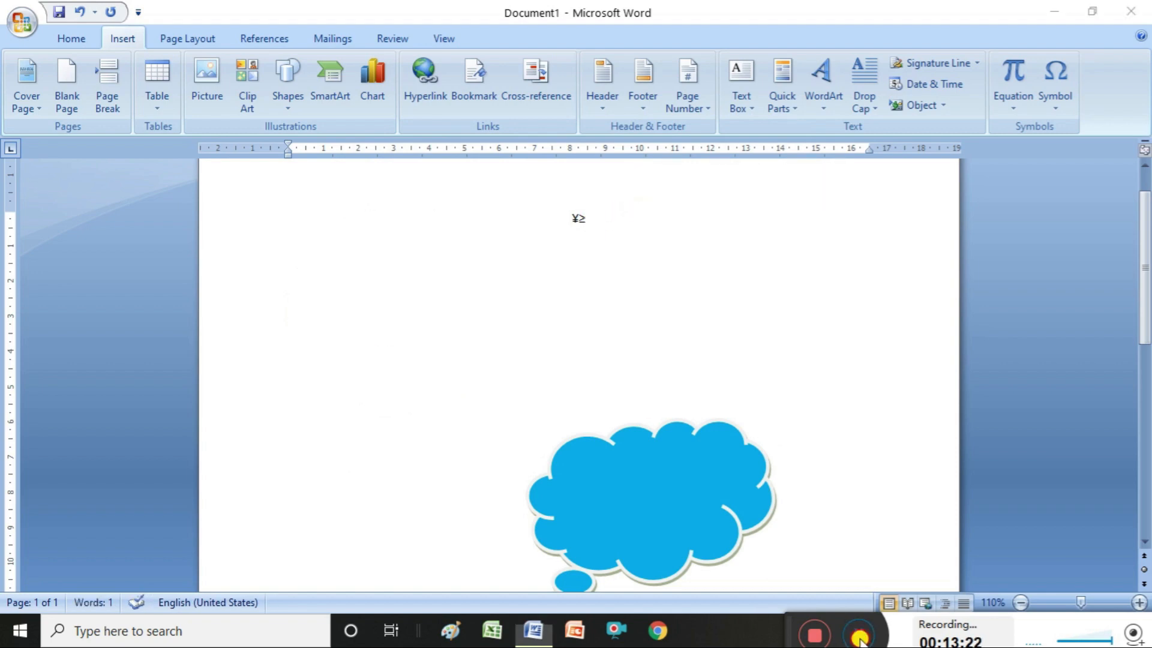
key("ctrl+z")
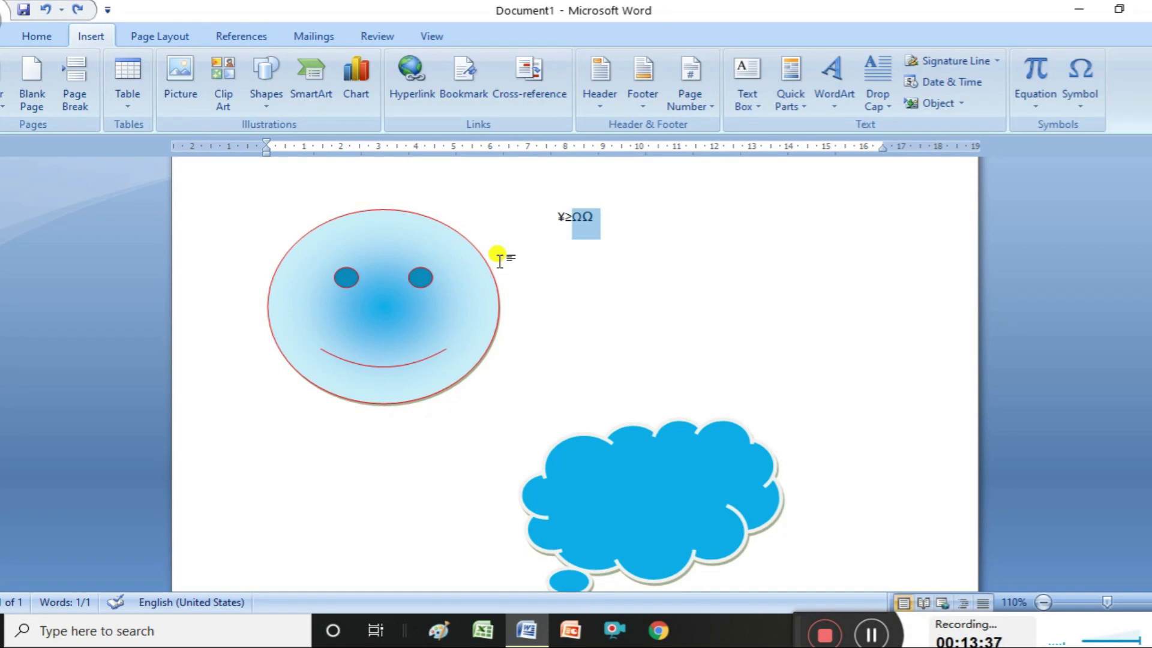
- Save the document in the Documents folder as a Word Document named "pictures"
left_click(5, 17)
left_click(46, 149)
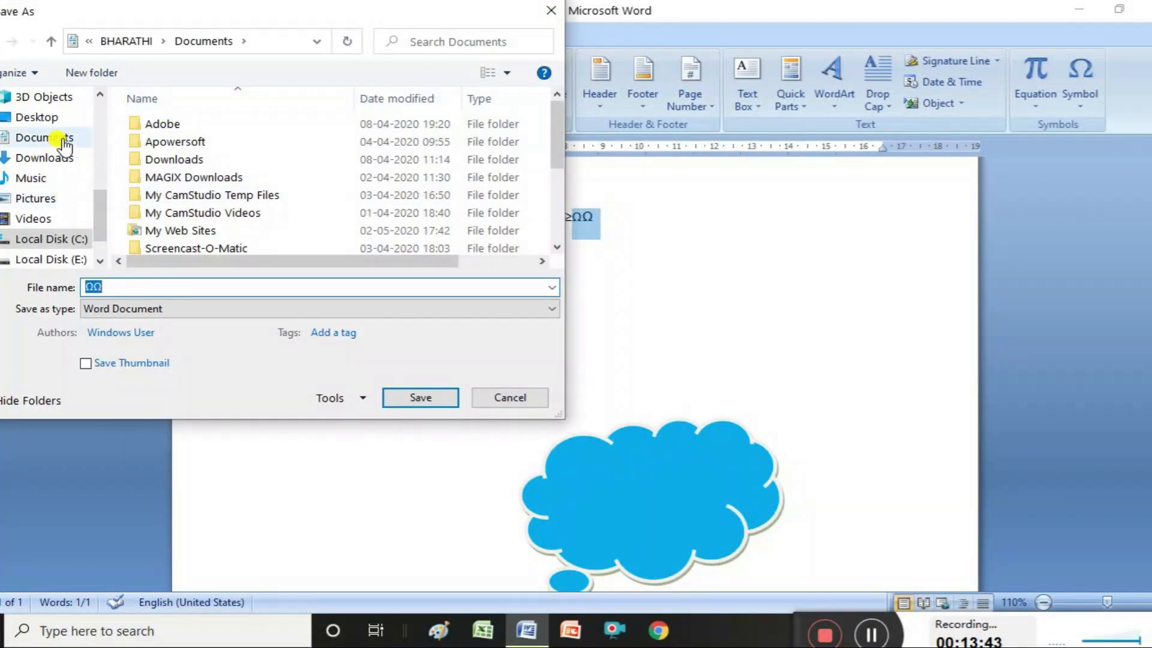
left_click(63, 142)
left_click(128, 289)
double_click(129, 288)
key("BackSpace")
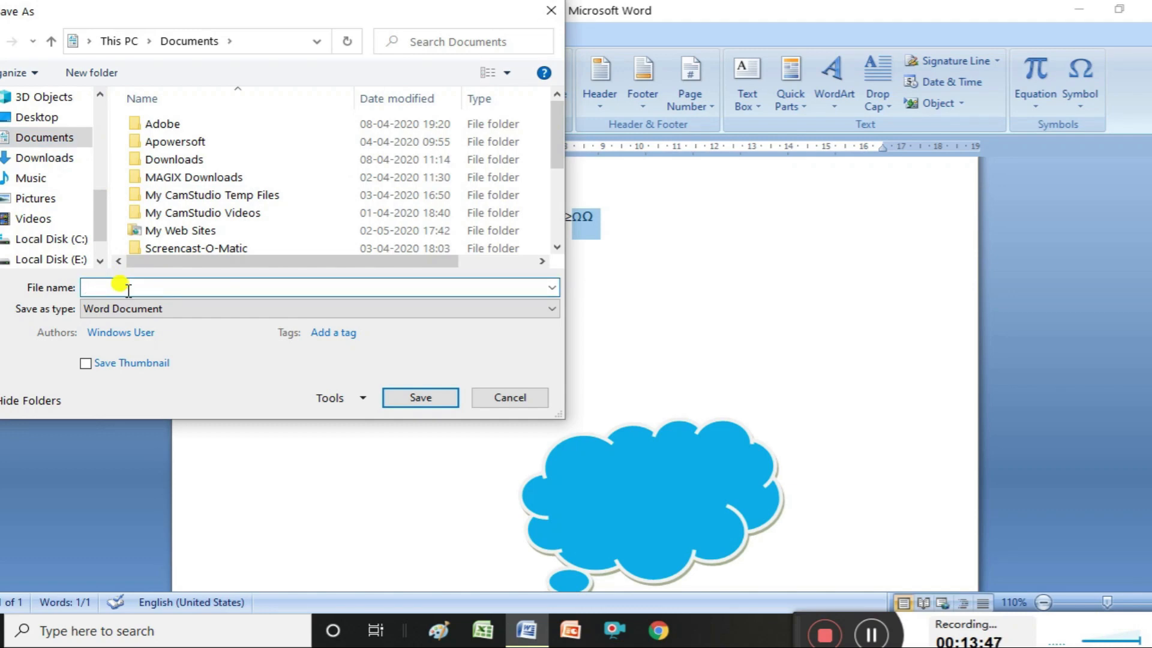
type("pictures")
left_click(436, 399)
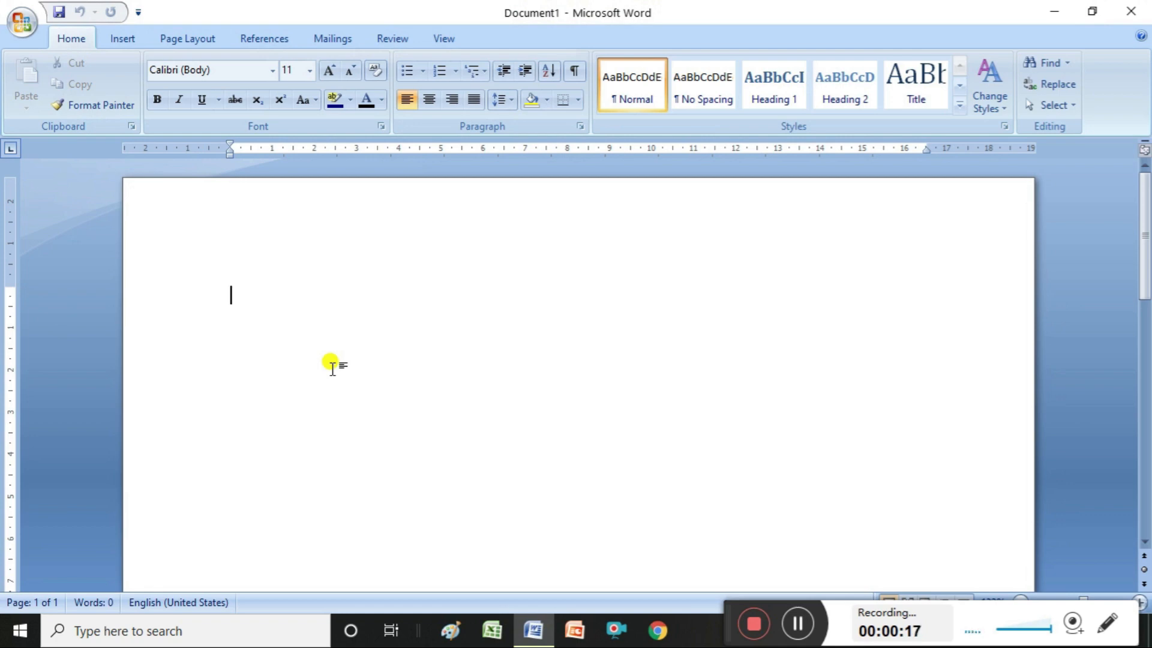
- Insert a Blank (Three Columns) header in the new document and add a Plain Number 1 page number at the top of the page
left_click(122, 41)
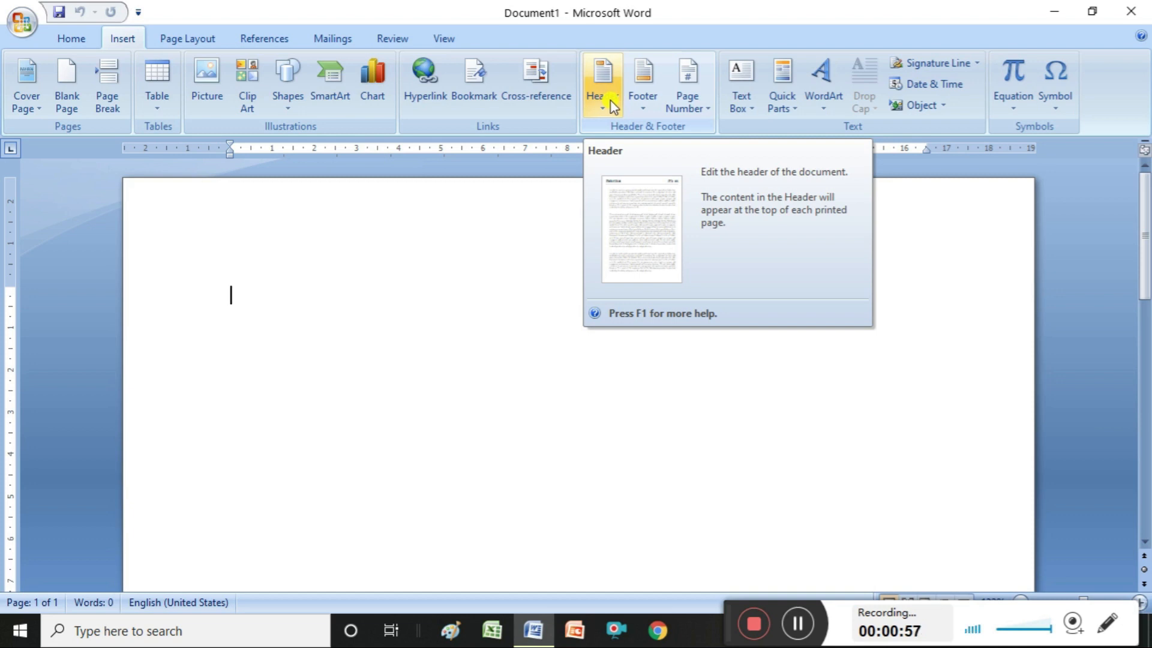
left_click(603, 99)
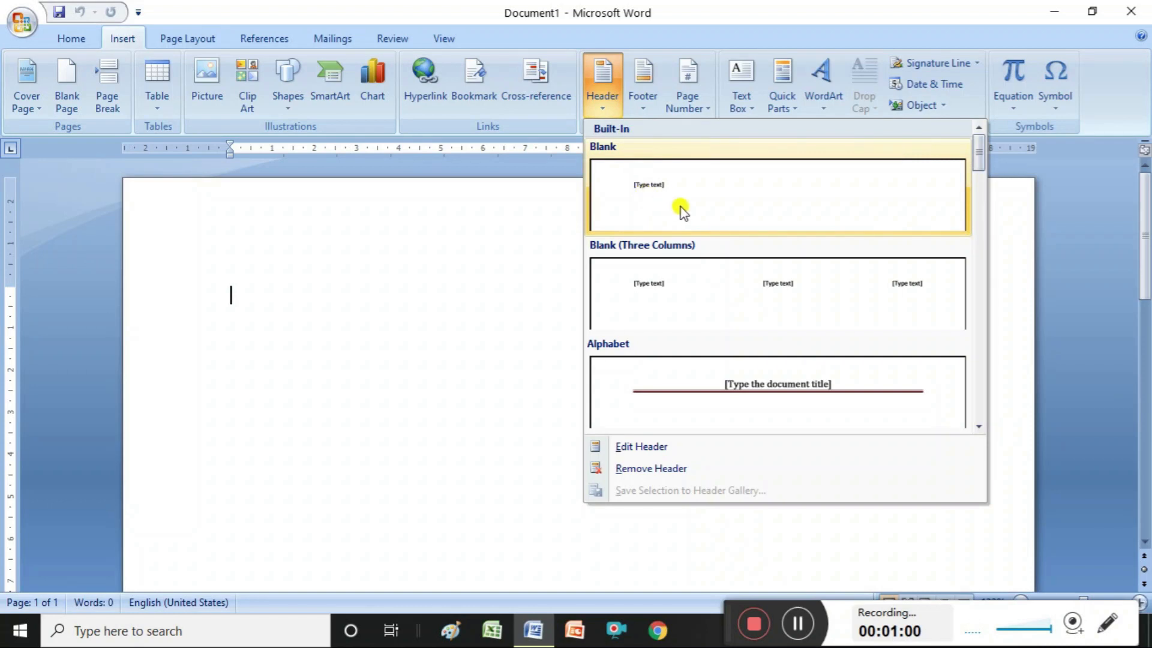
left_click(669, 291)
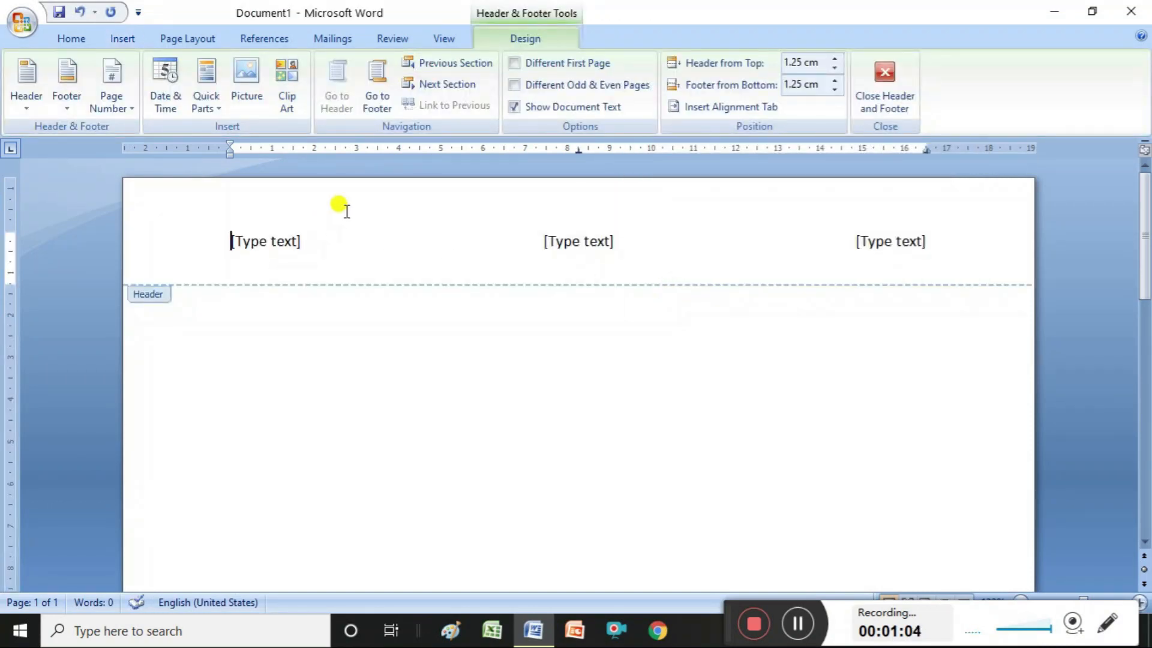
left_click(277, 246)
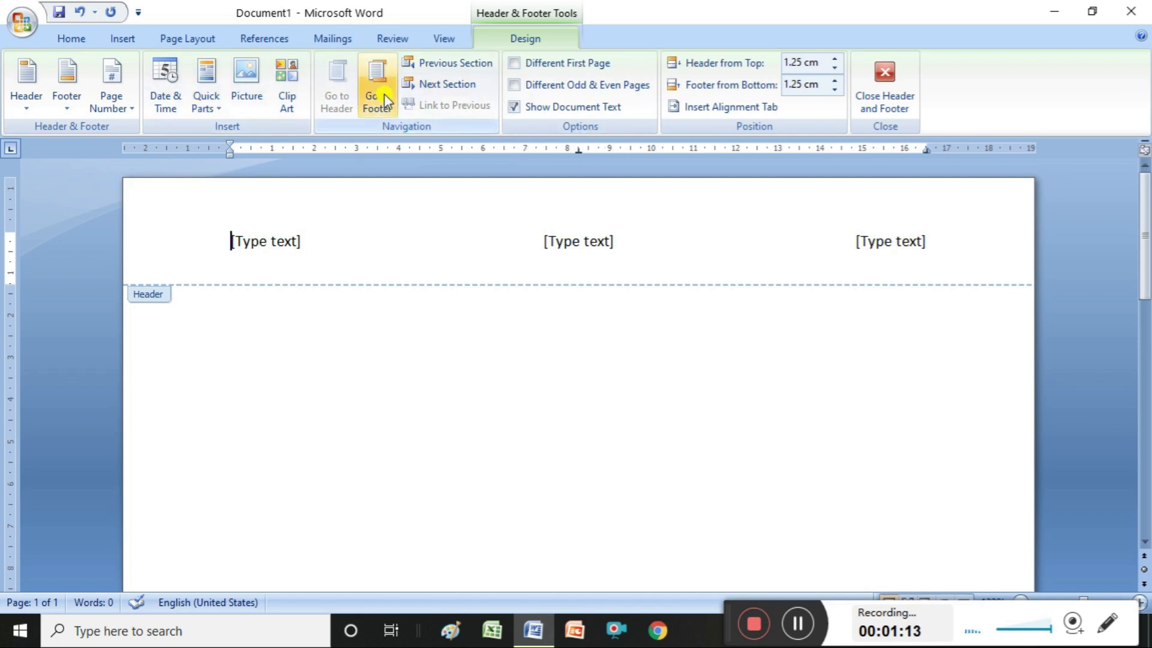
left_click(137, 114)
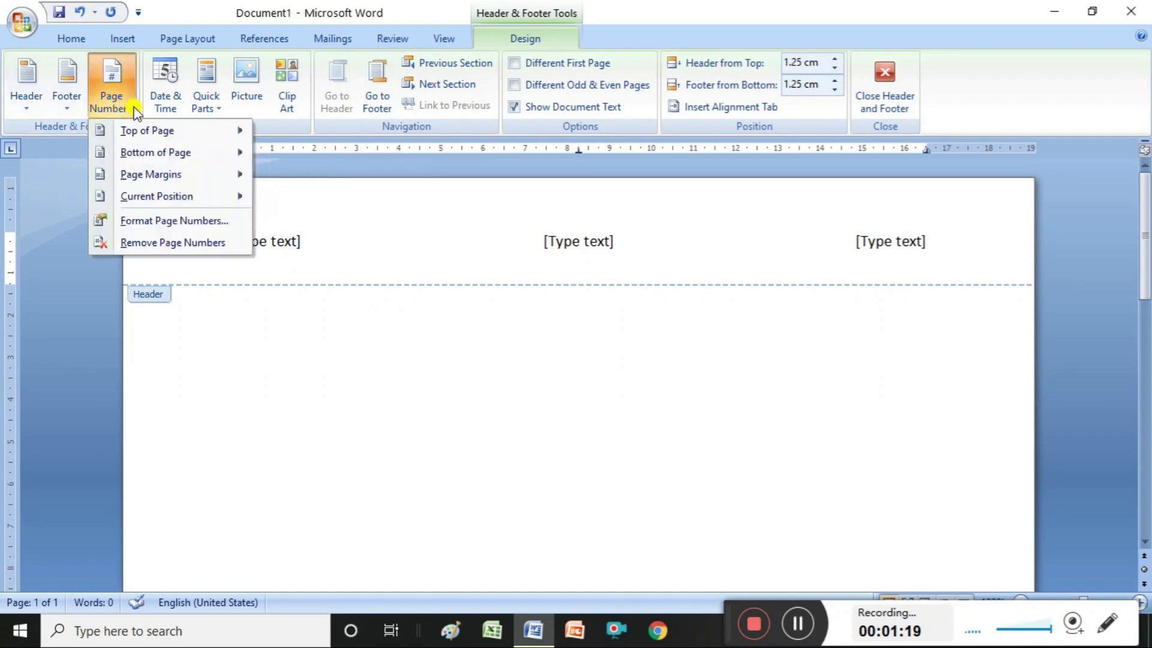
mouse_move(144, 136)
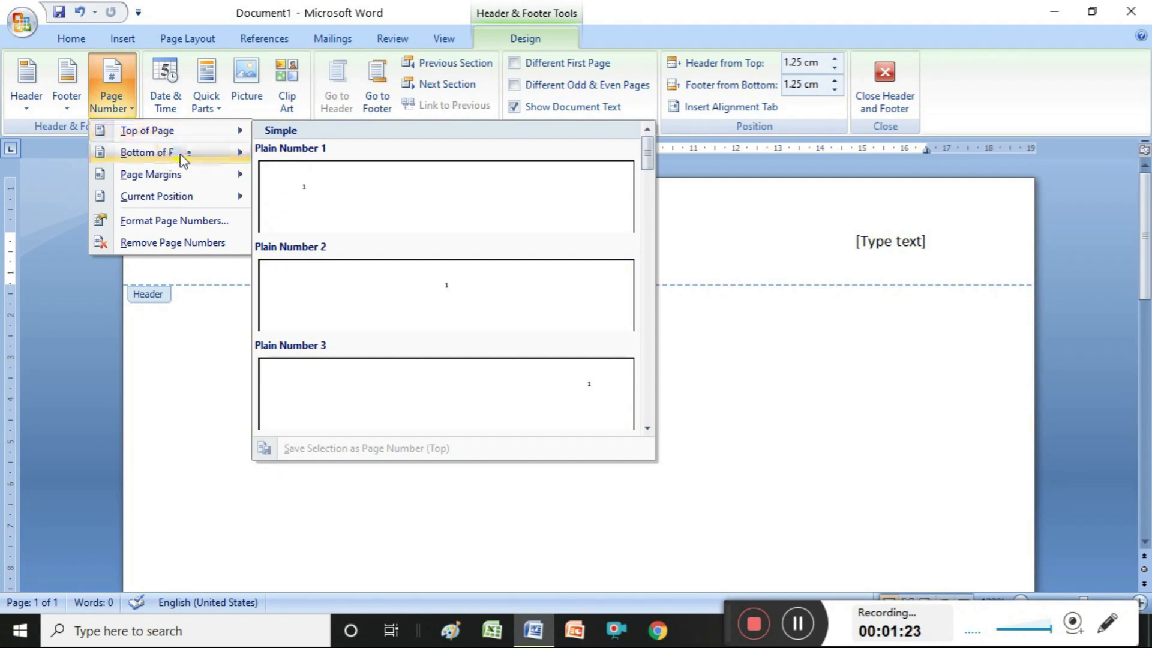
left_click(279, 204)
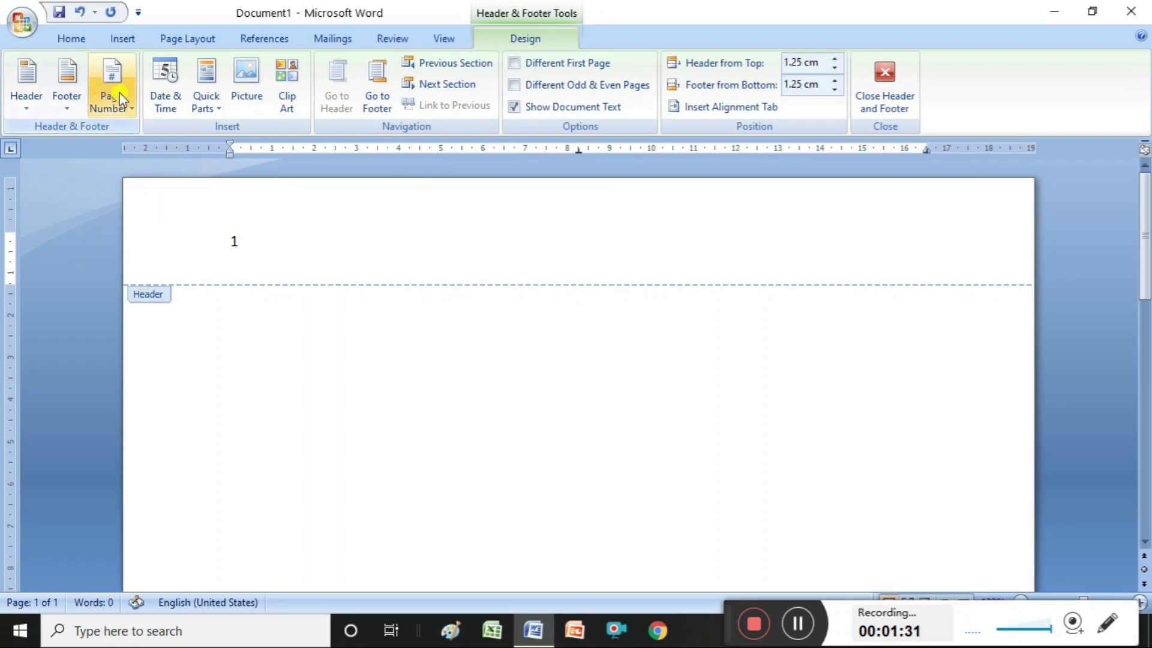
- Add the date in the 5/27/2020 format and the text "Computers notes" to the header, and close the header
left_click(173, 93)
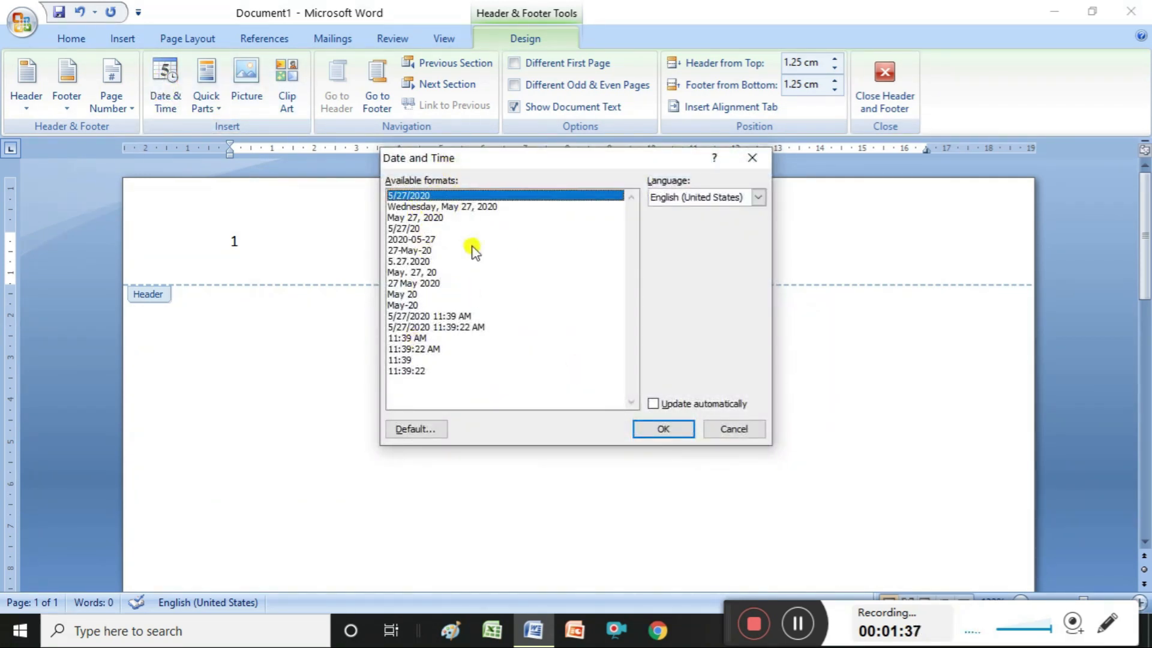
left_click(663, 427)
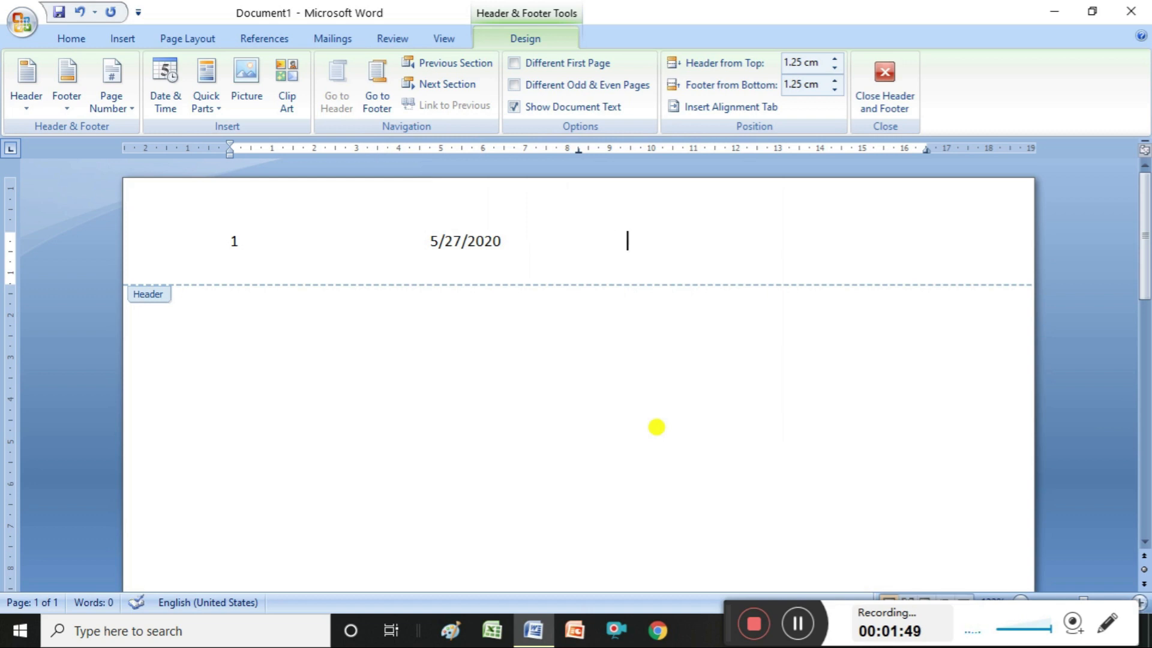
type("Computer")
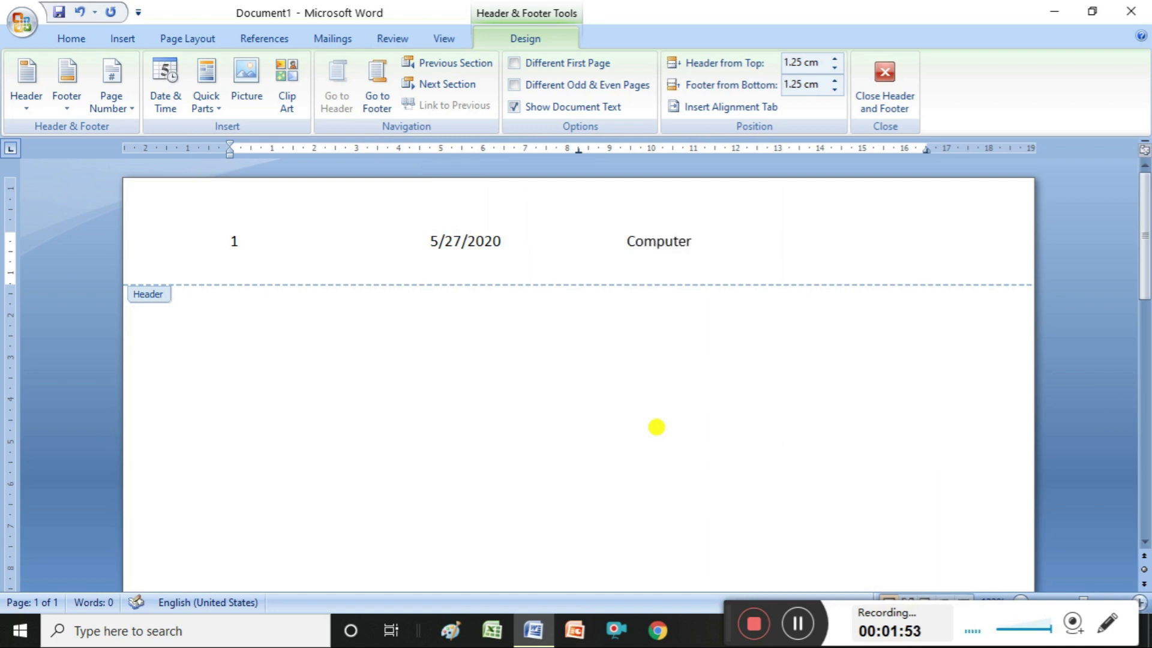
type("s notes")
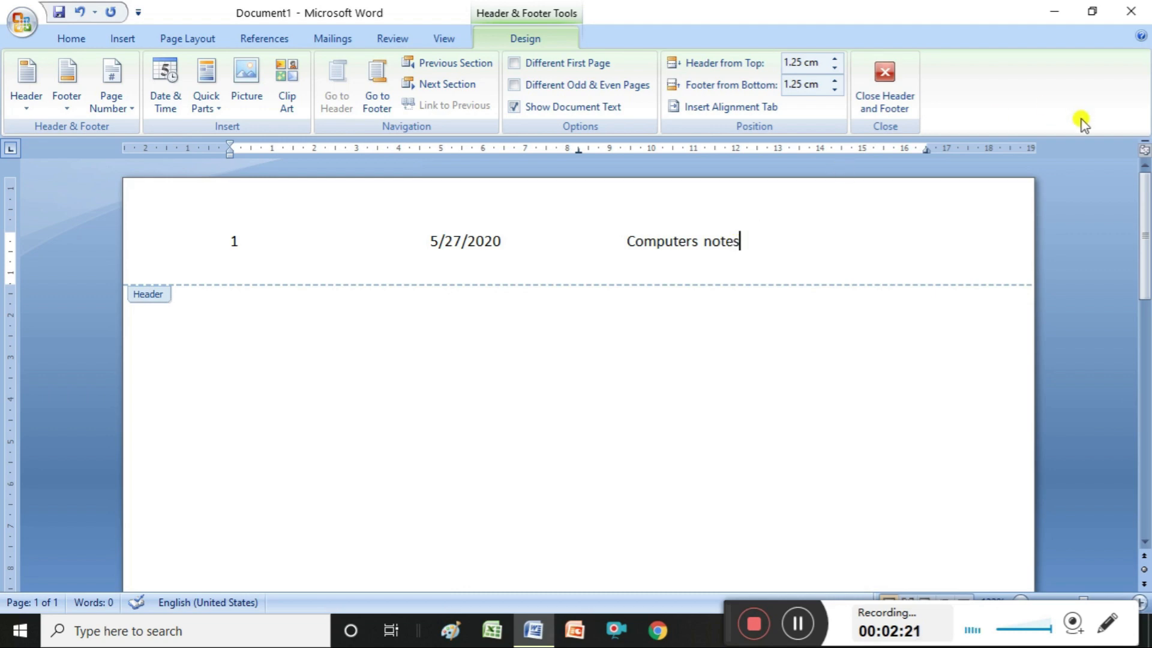
left_click(888, 81)
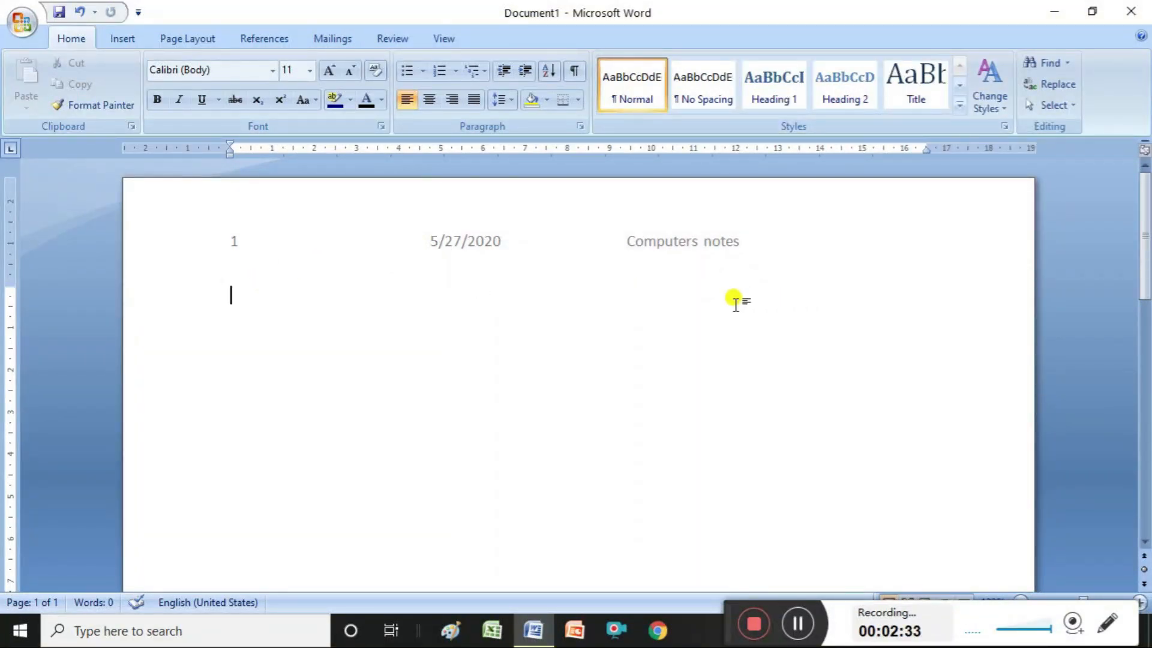
- Write "Computer is a electronic device," in the body one line below the start of the page
key("Return")
type("computer is a e")
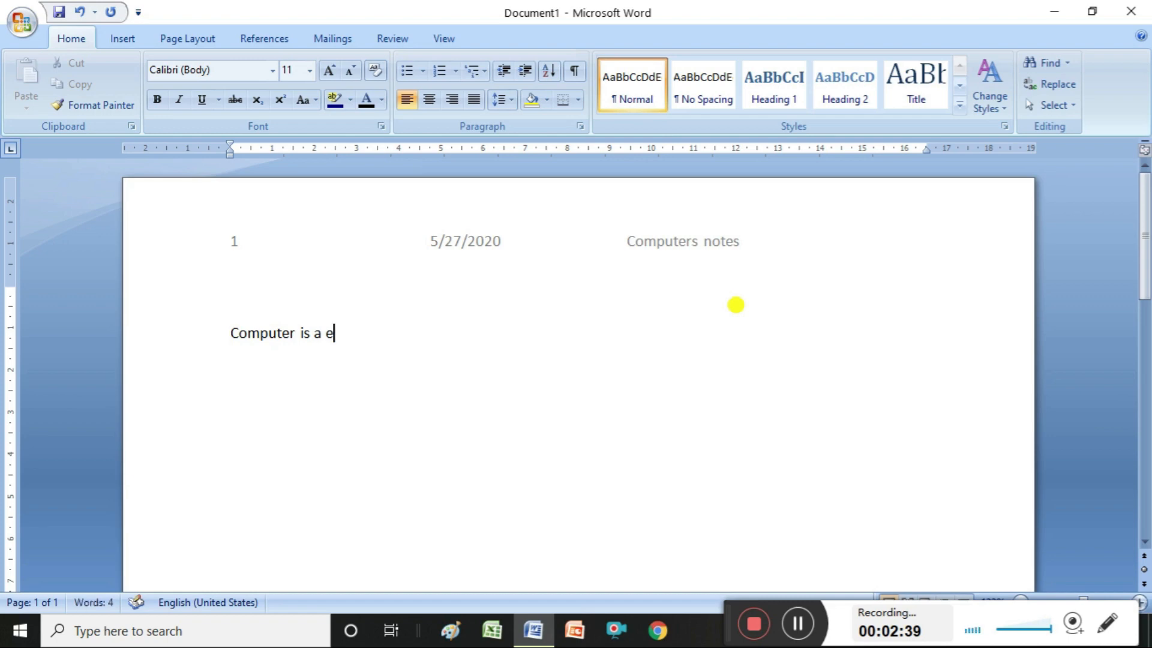
type("lectronic device,")
key("Return")
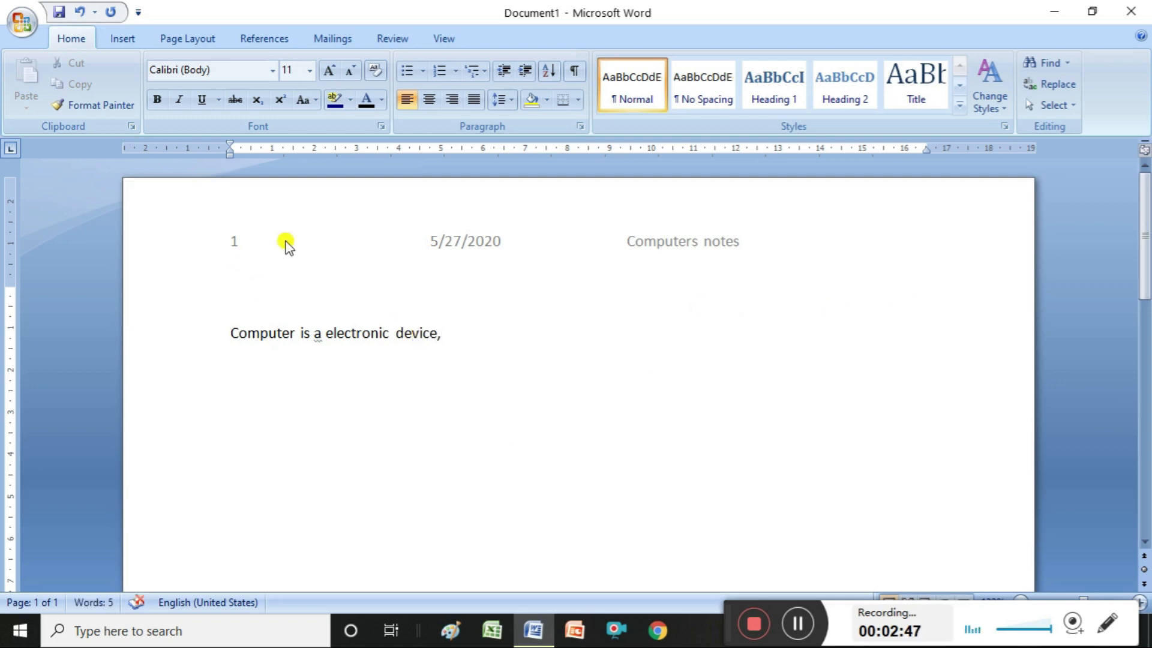
- Edit the header text to read "Computers basic notes" and close the header
double_click(340, 247)
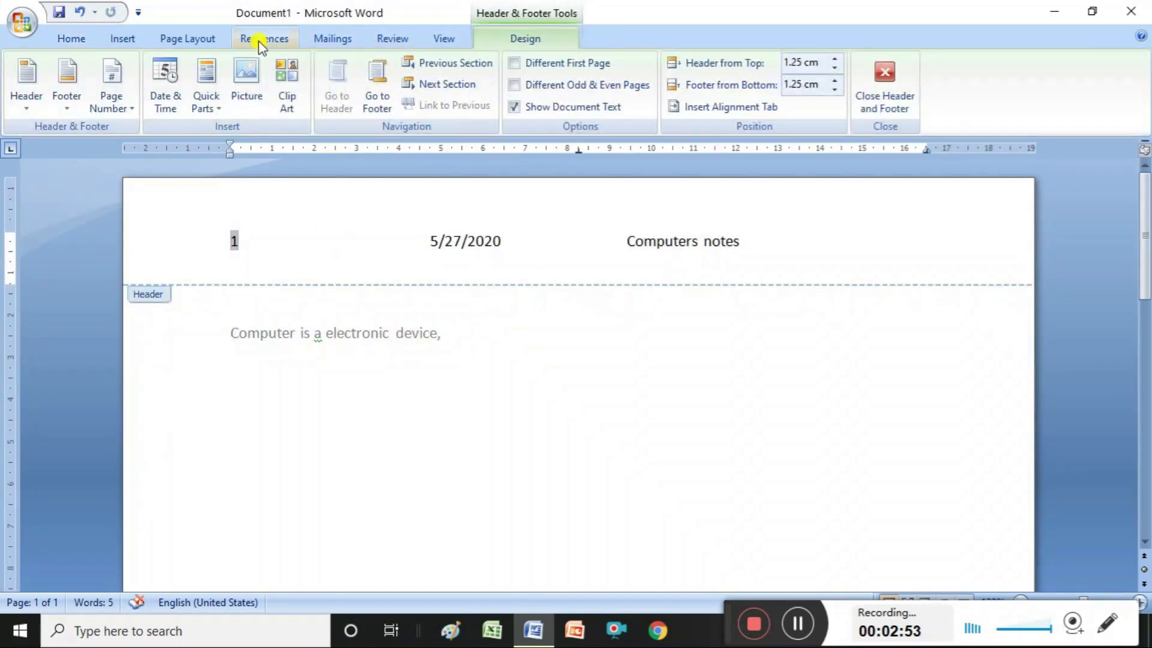
left_click(132, 41)
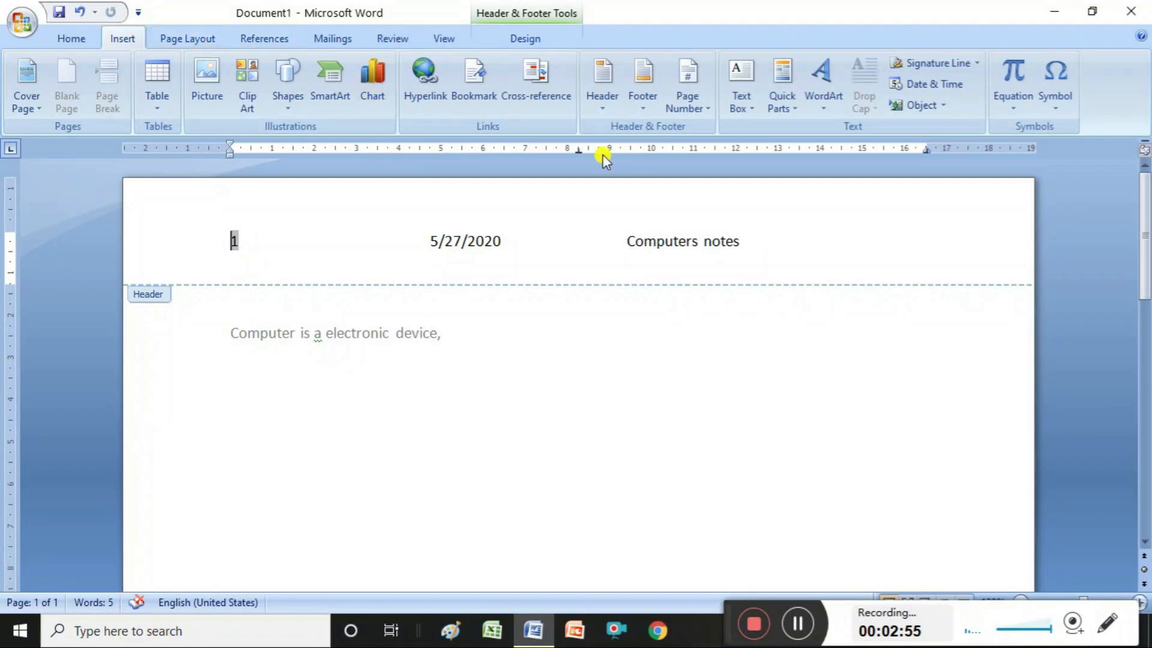
left_click(604, 108)
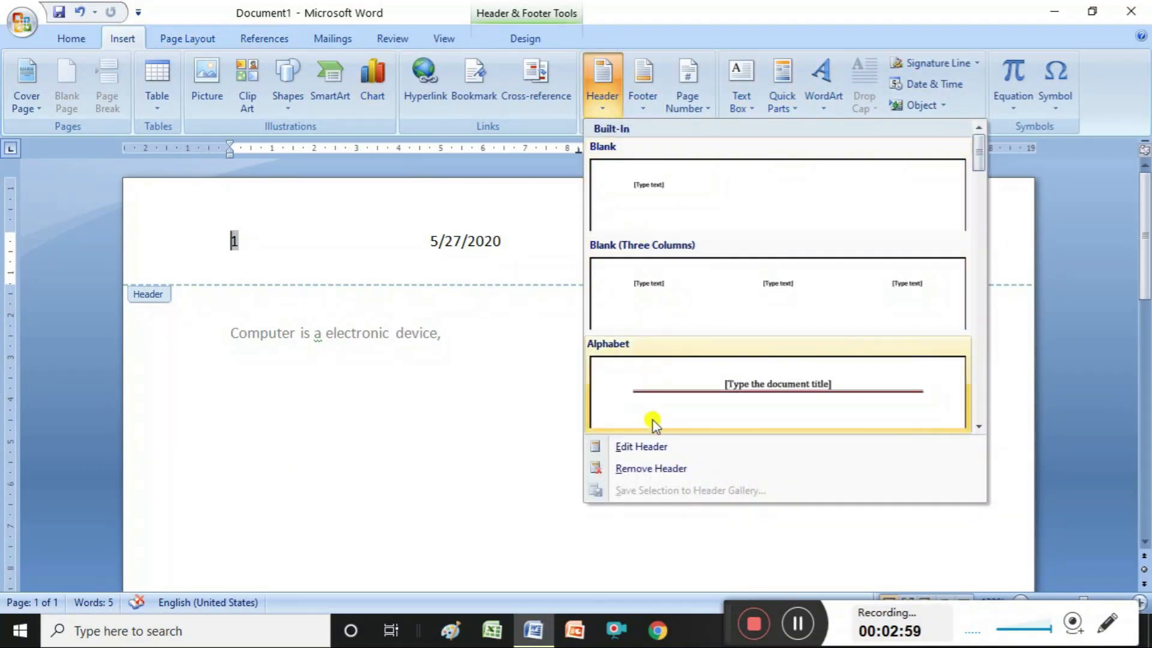
left_click(653, 448)
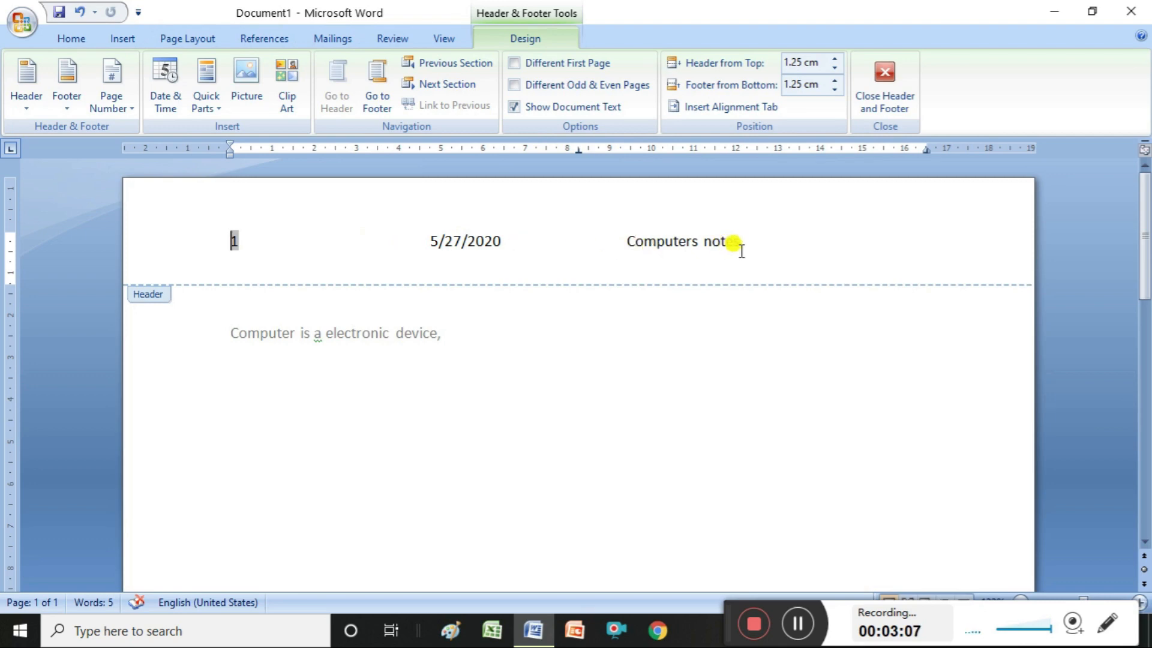
left_click(697, 242)
type("basci")
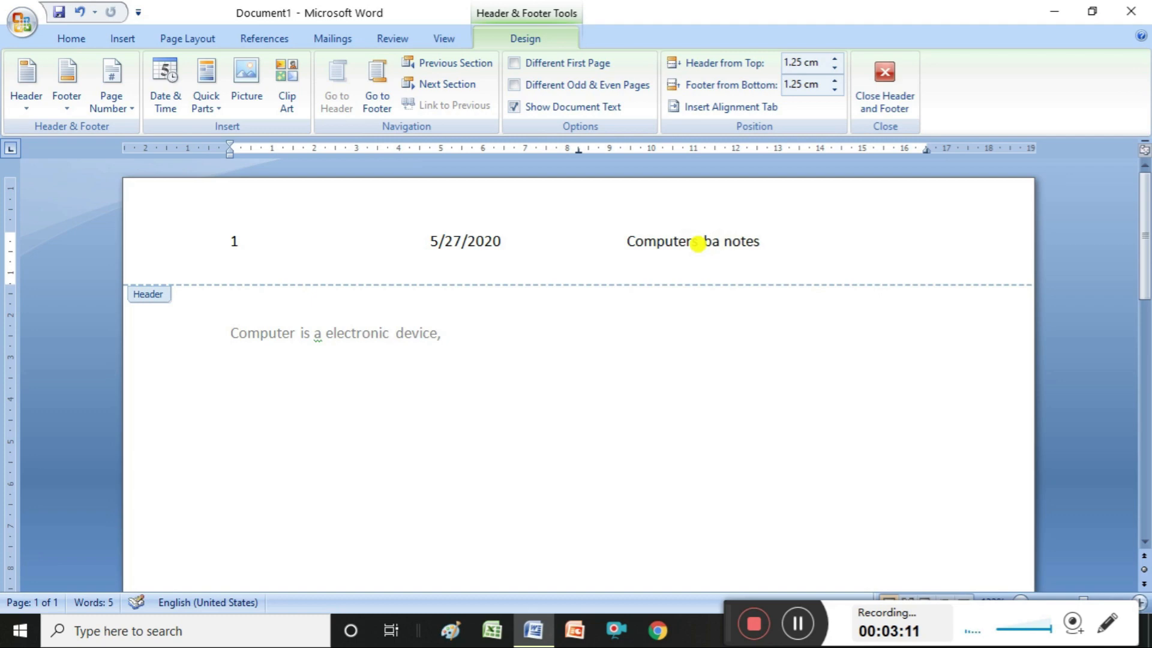
key("BackSpace")
key("BackSpace")
type("ic")
left_click(817, 229)
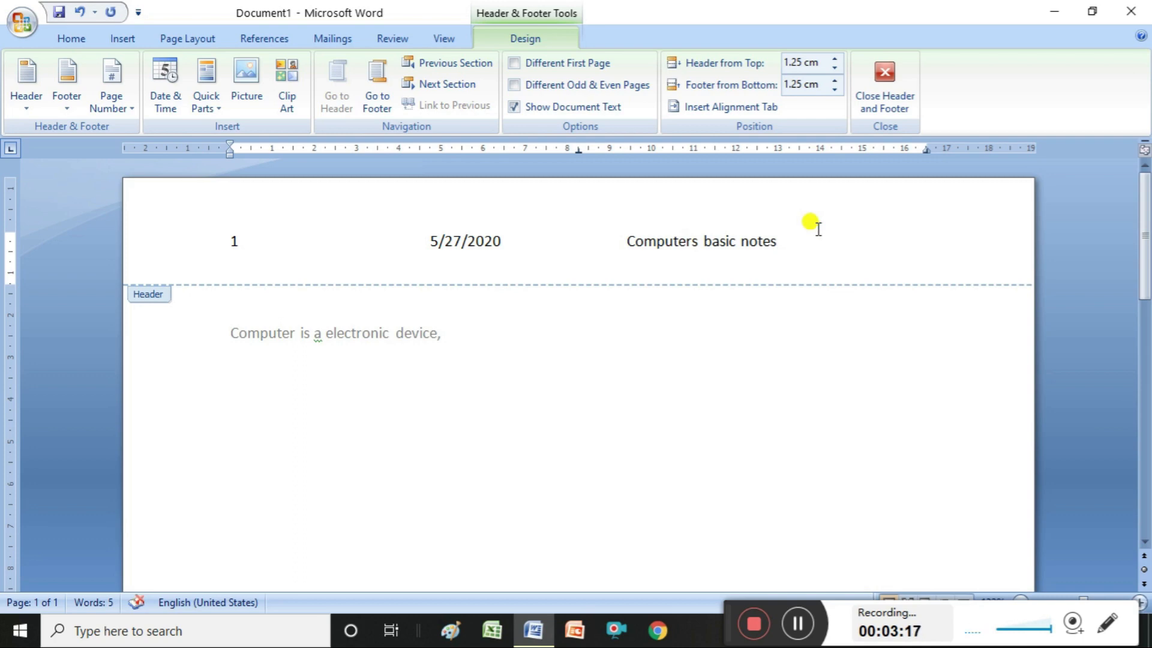
left_click(895, 75)
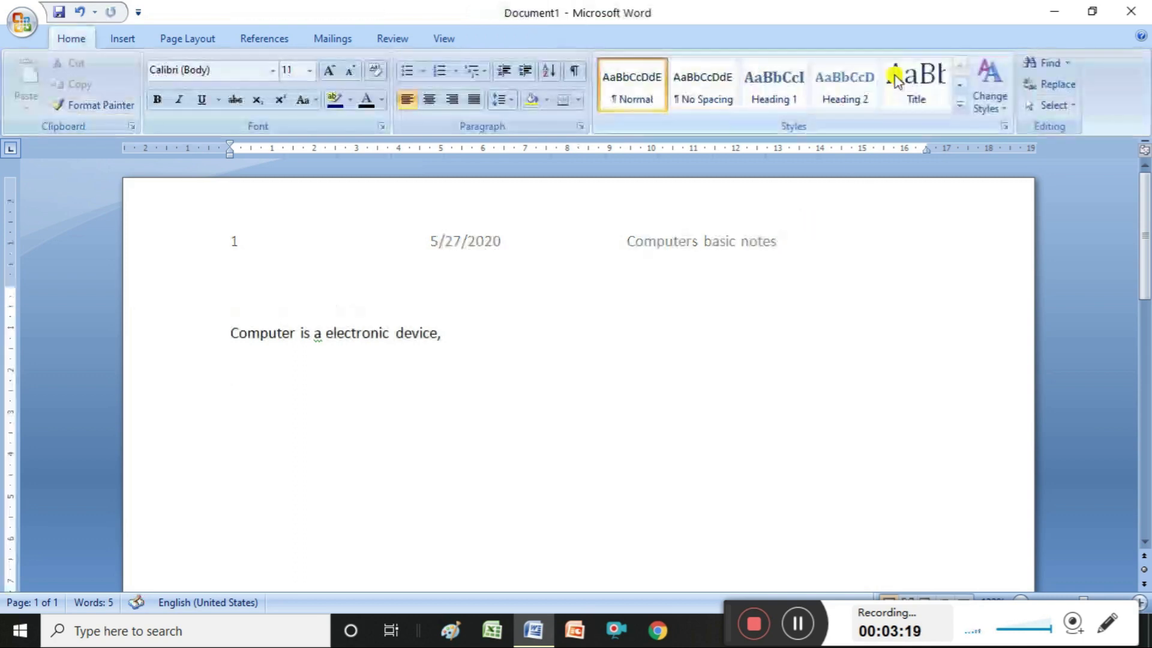
- Remove the header from the document and undo the removal
left_click(128, 38)
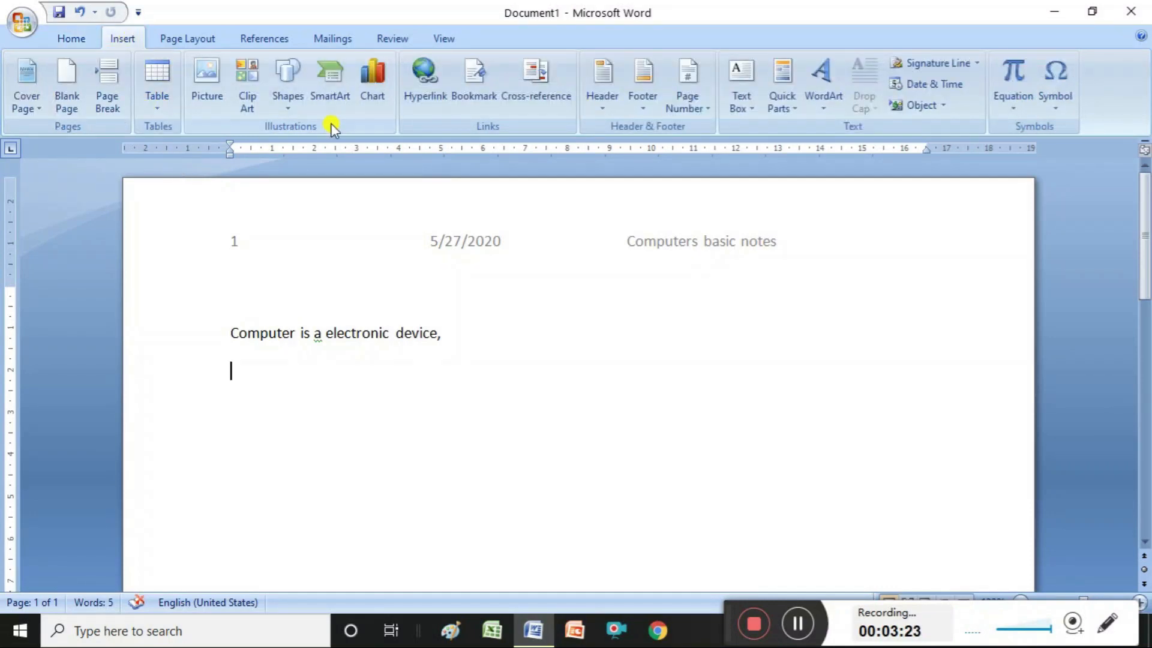
left_click(604, 106)
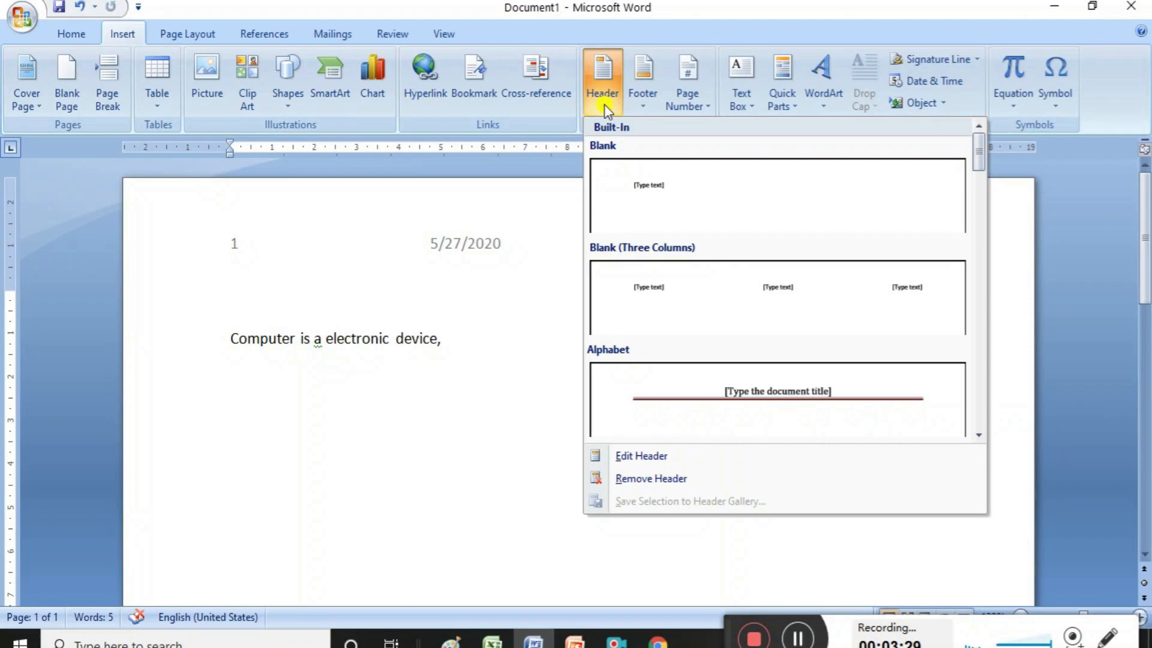
left_click(642, 480)
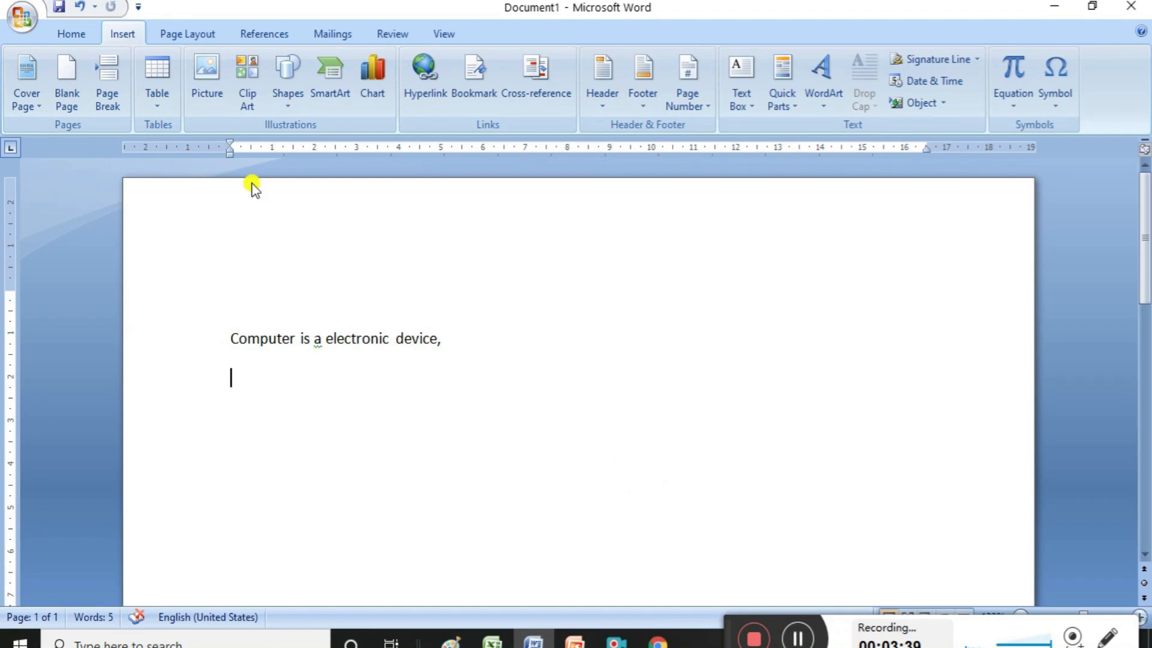
left_click(77, 9)
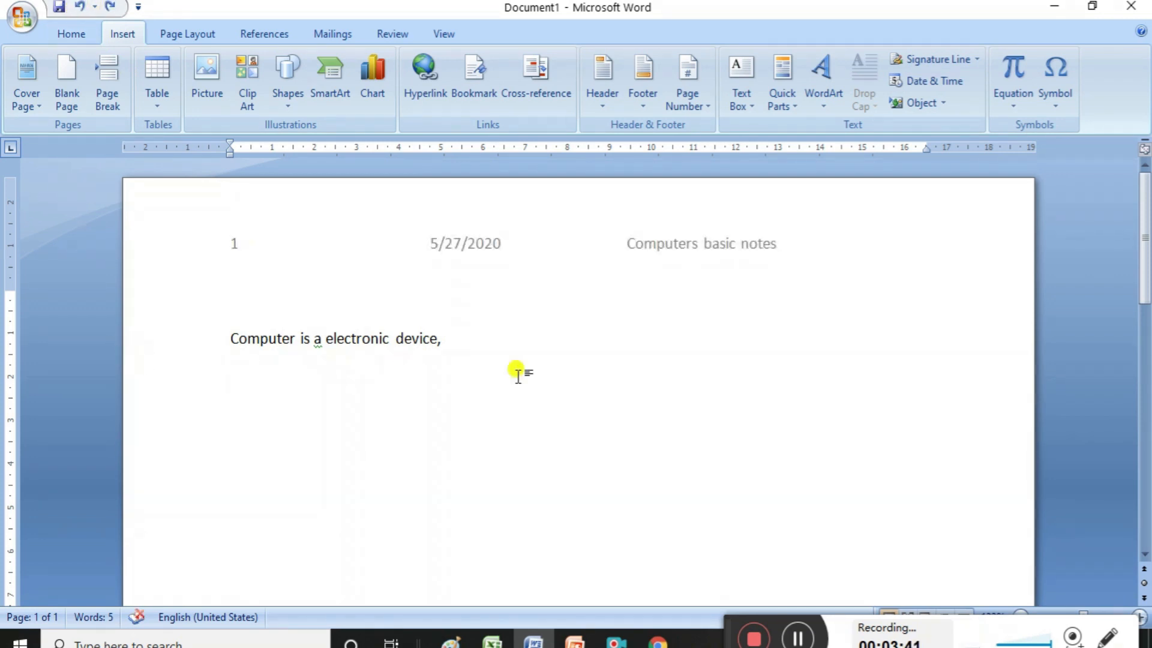
- Insert the built-in Alphabet footer and add the date to it in the 5/27/2020 format
left_click(648, 106)
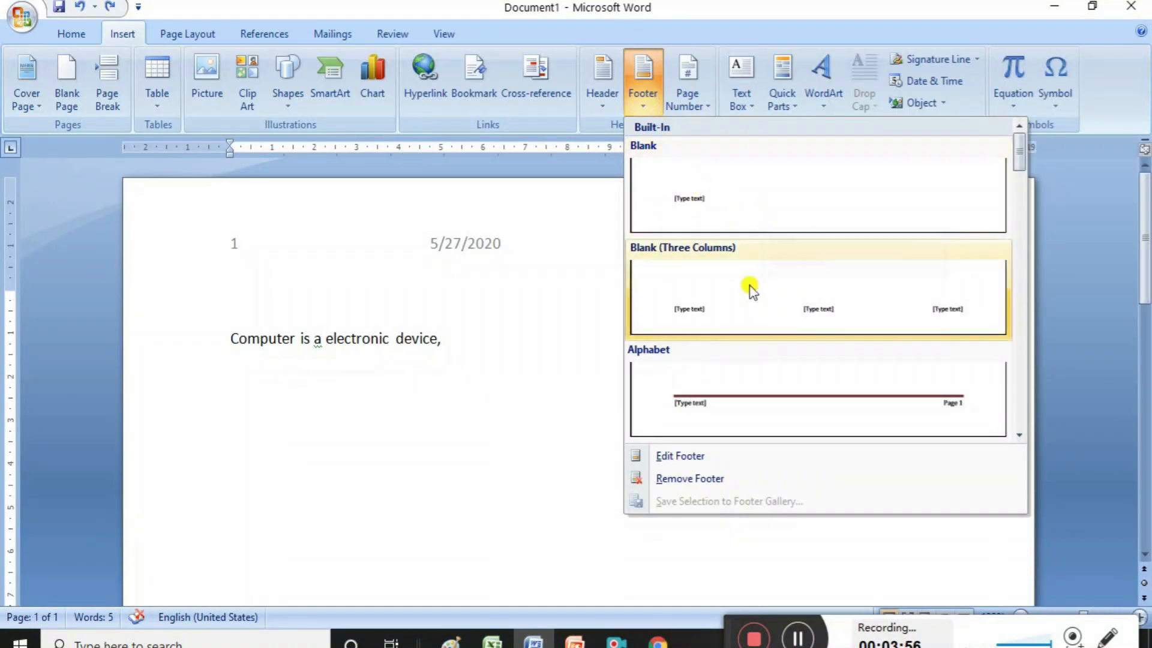
left_click(744, 382)
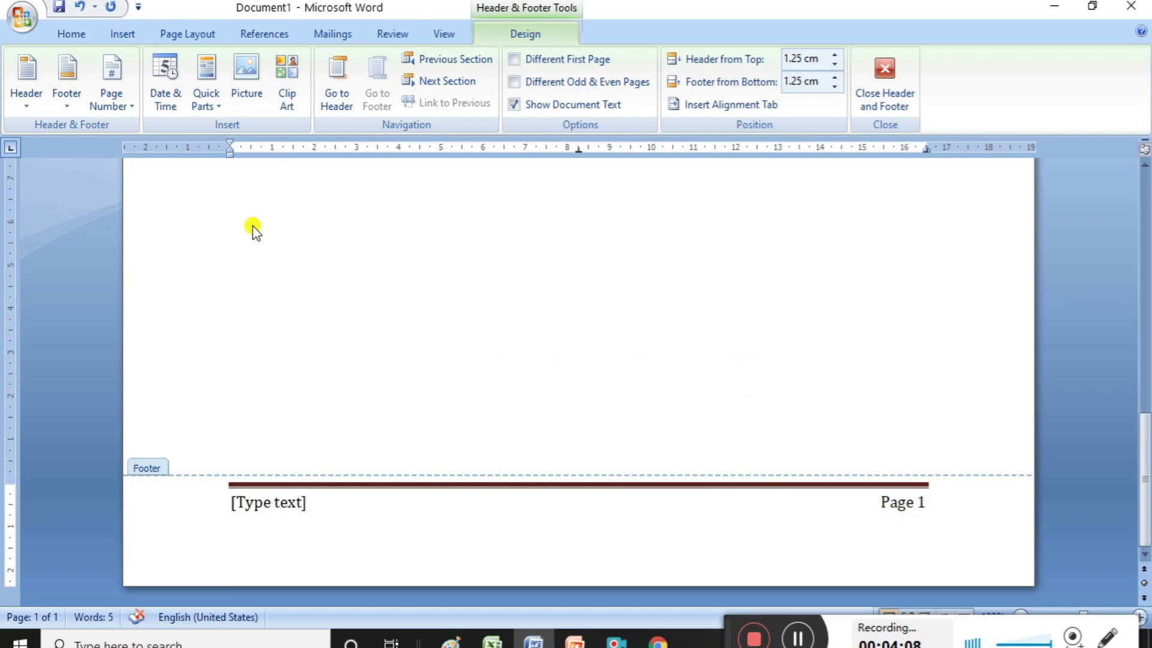
left_click(172, 80)
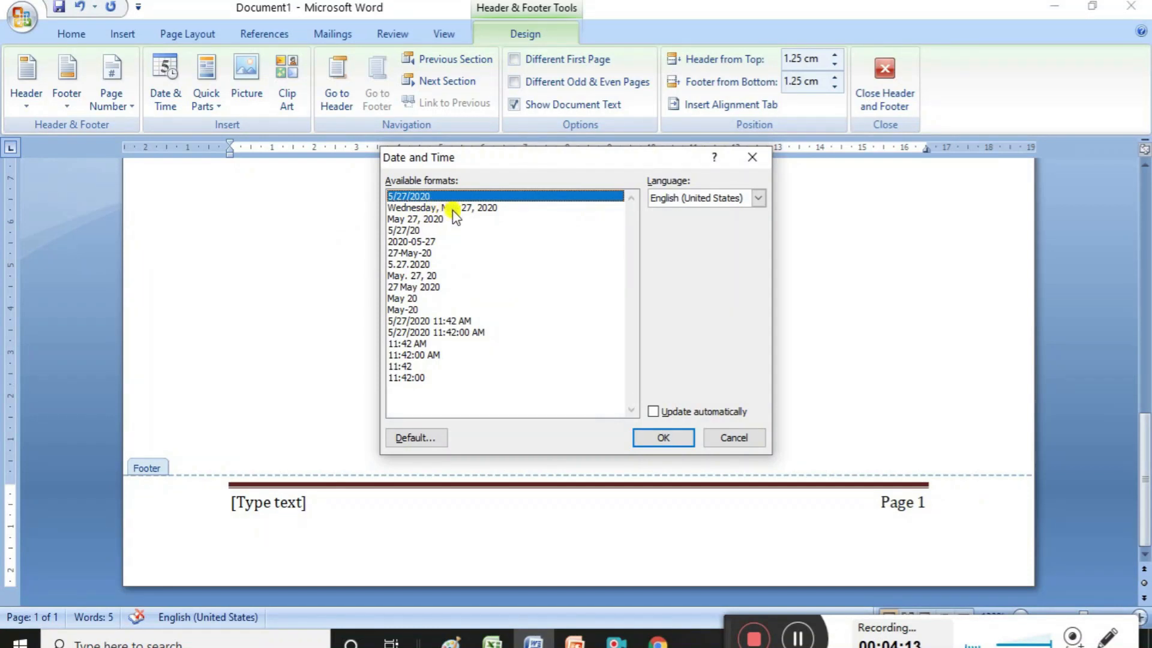
left_click(669, 438)
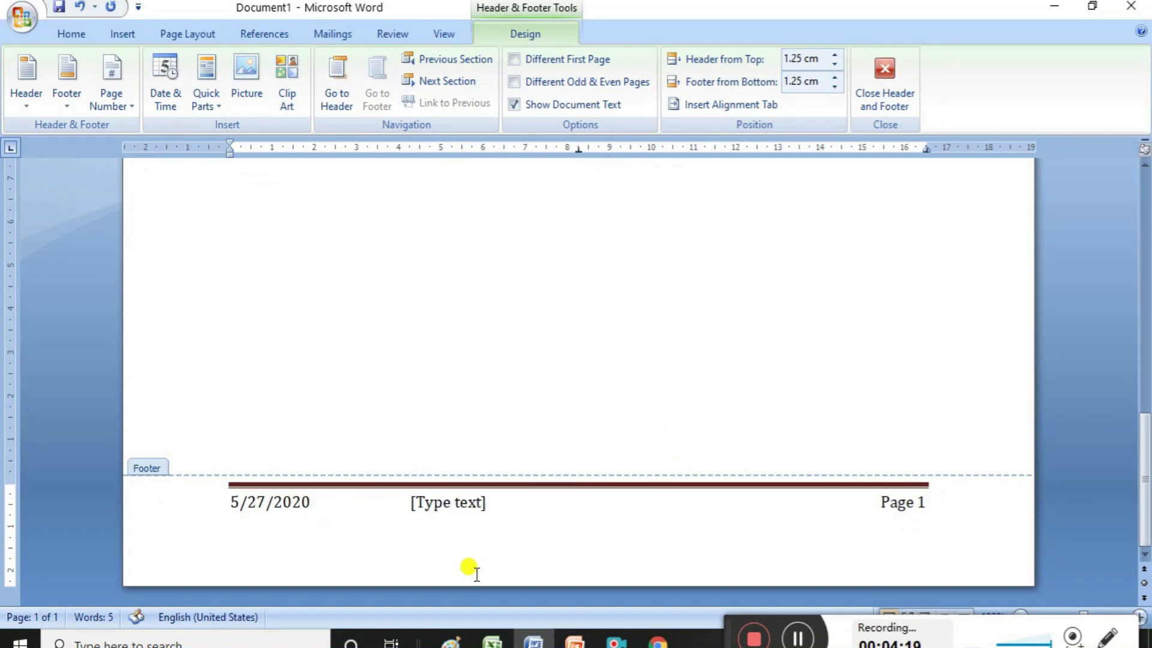
- Replace the footer's text placeholder with "computer notes" and close the footer
left_click(480, 502)
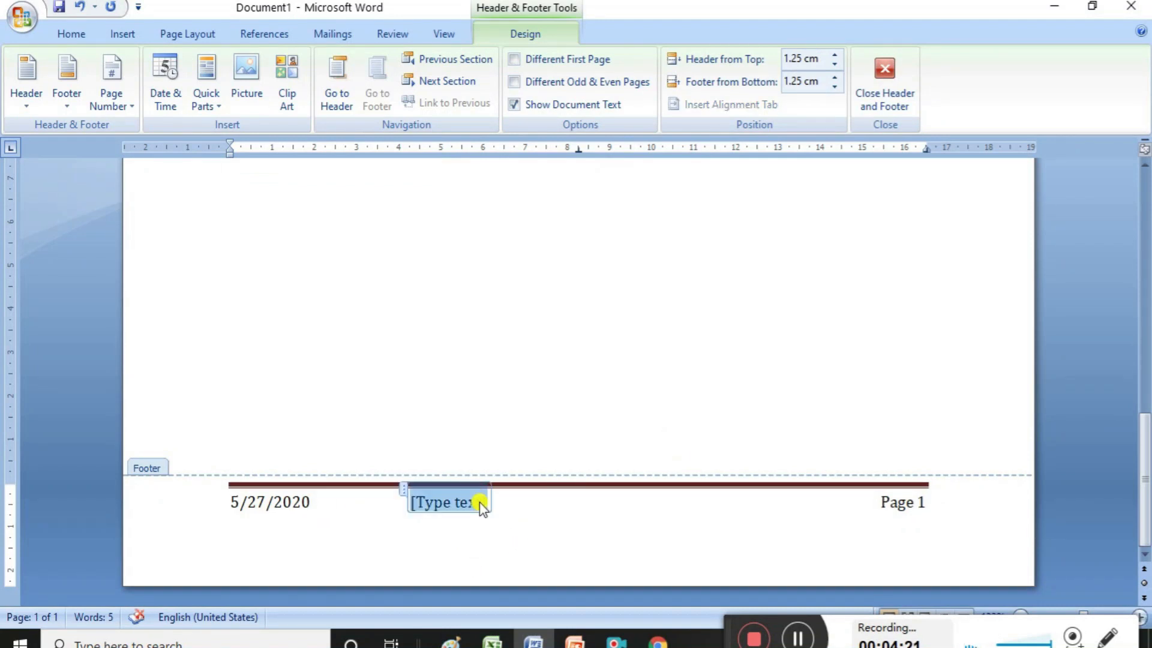
type("co")
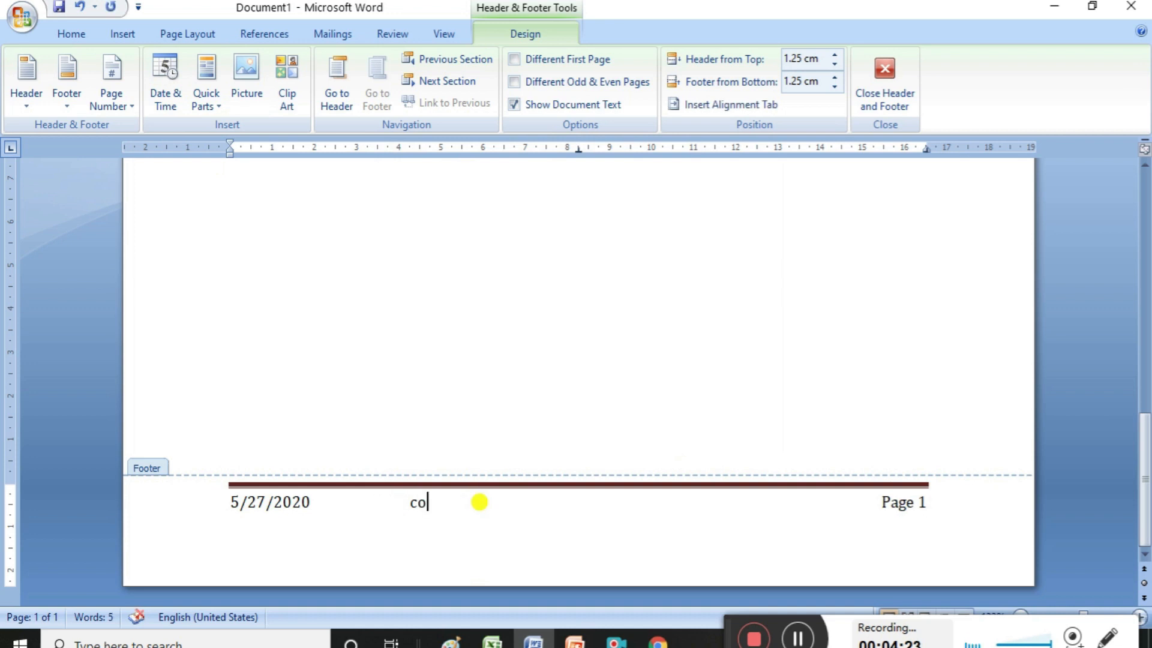
type("mputer notes")
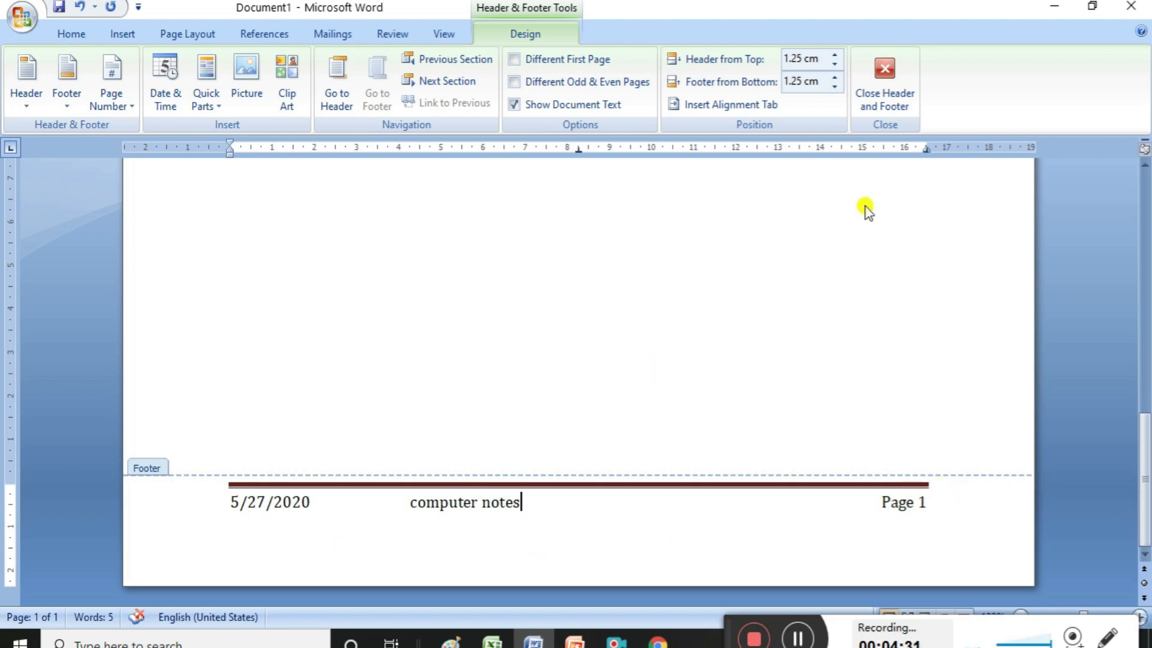
left_click(887, 70)
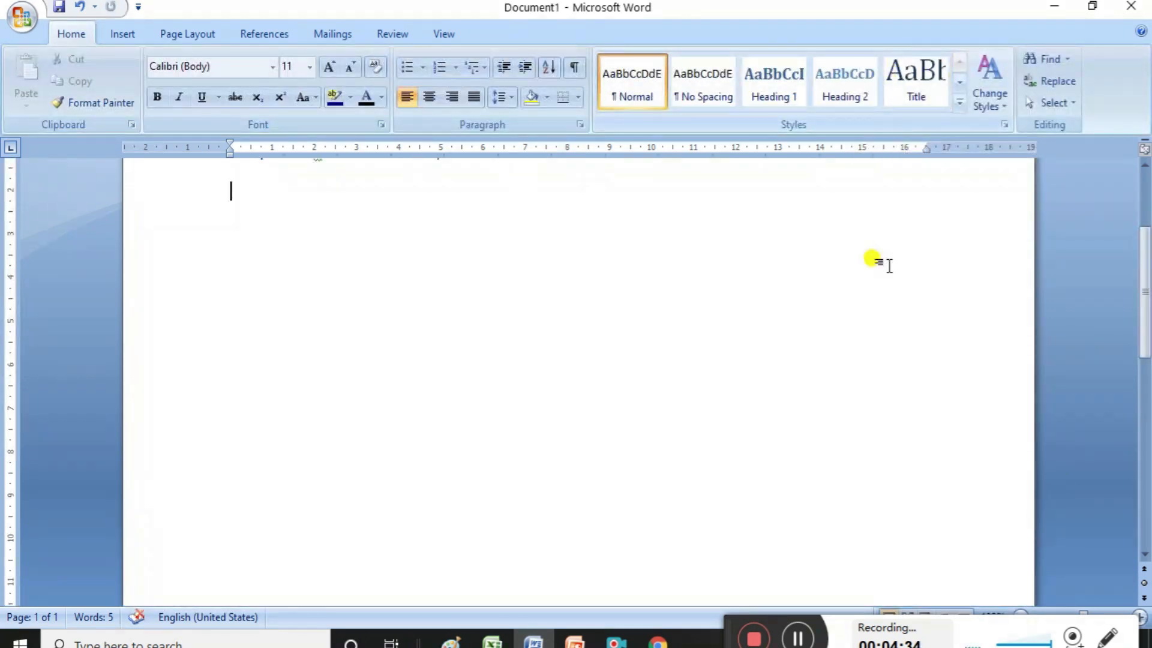
- Reopen the footer for editing and remove it from the document
left_click_drag(1146, 337, 1140, 250)
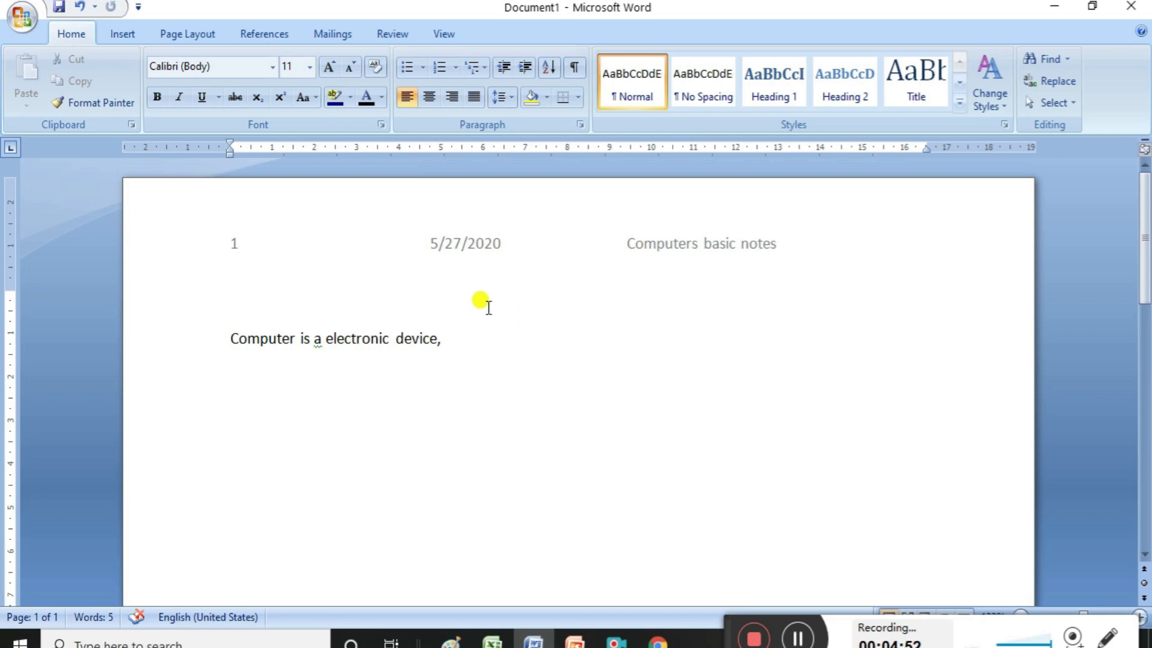
left_click(127, 35)
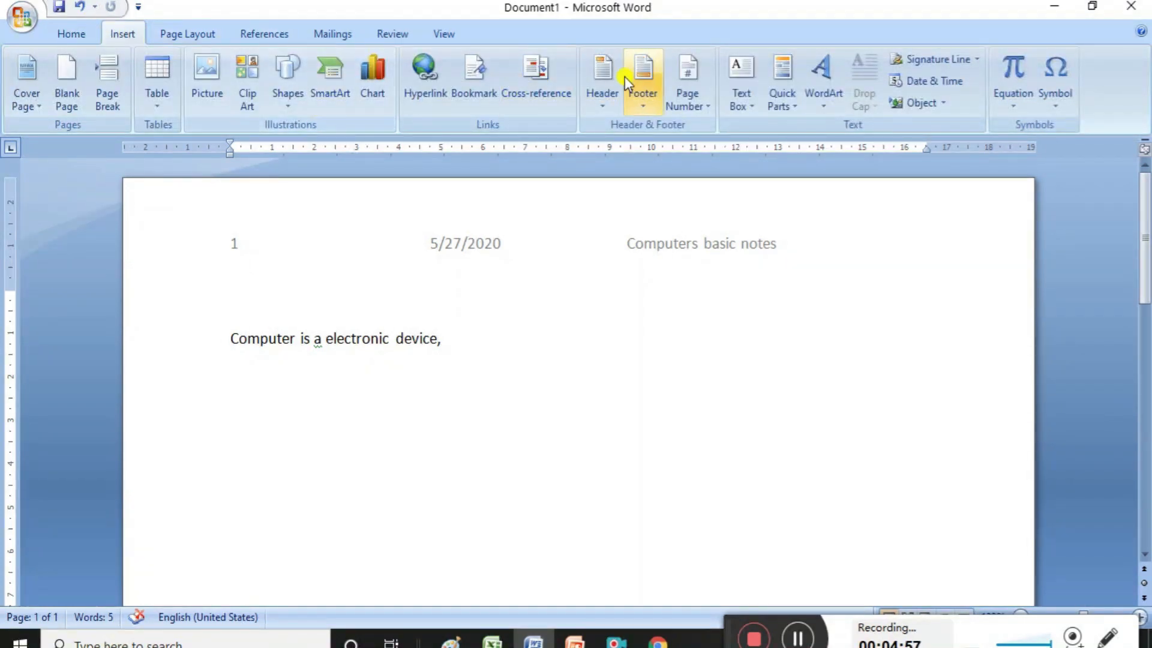
left_click(642, 105)
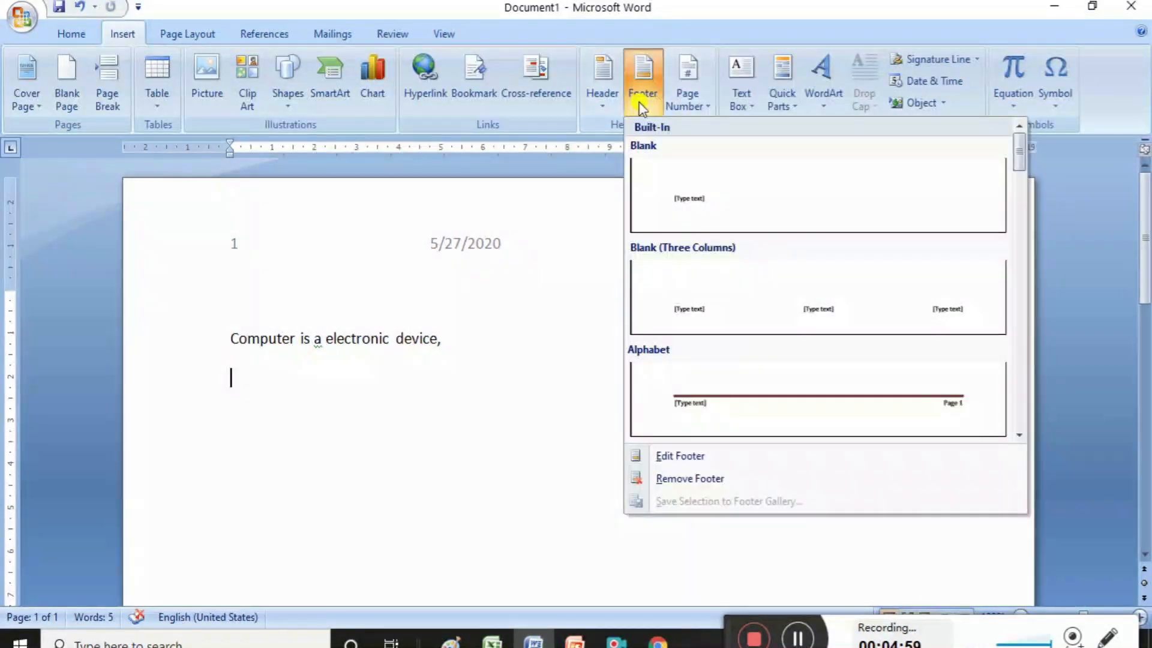
left_click(687, 461)
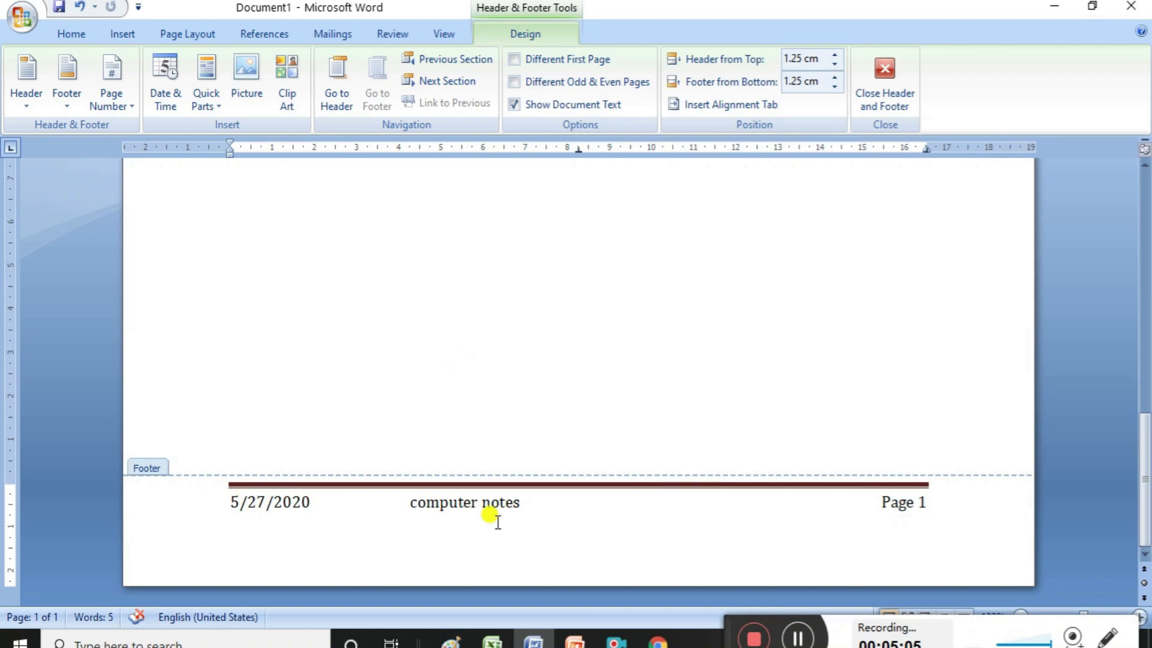
left_click(127, 36)
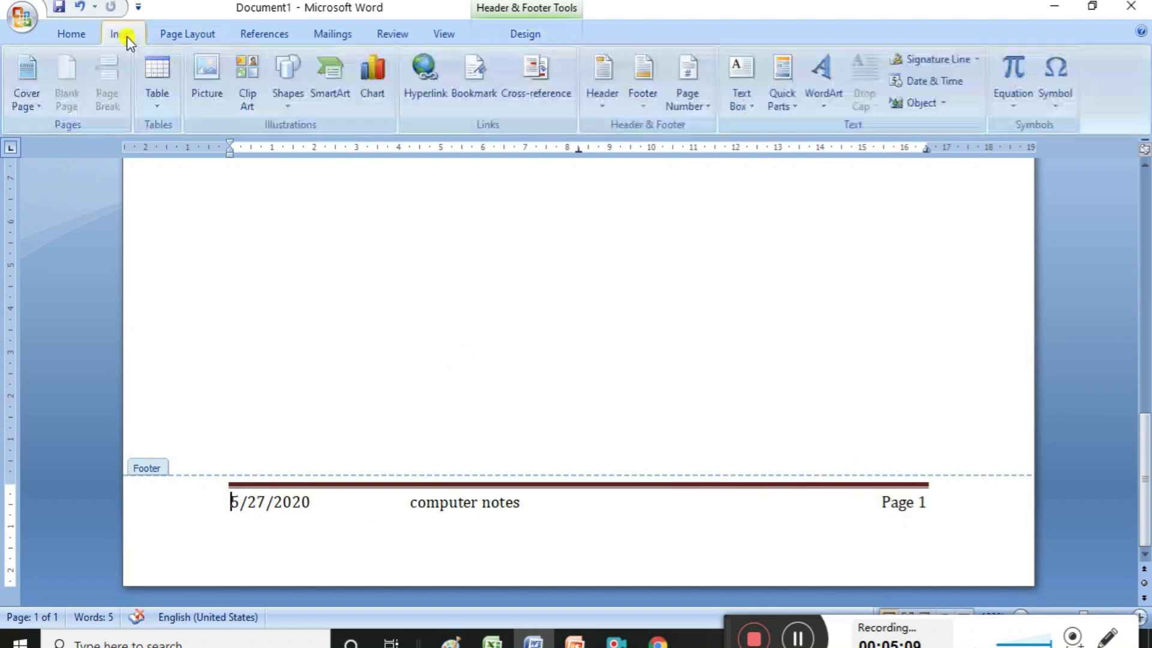
left_click(642, 101)
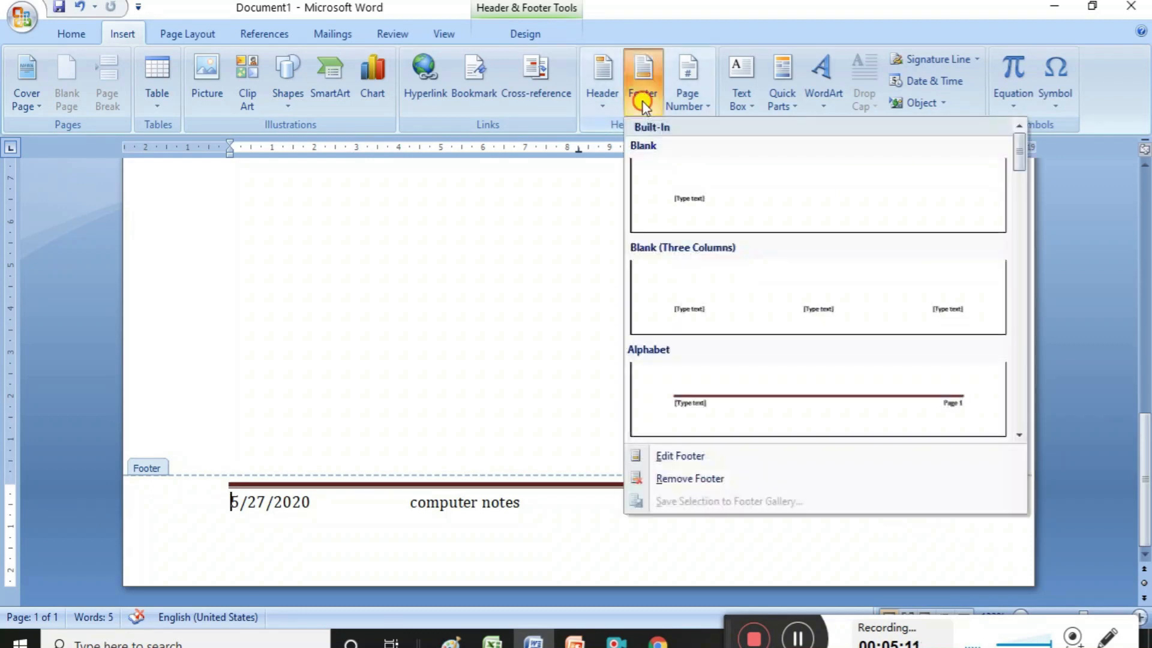
left_click(751, 478)
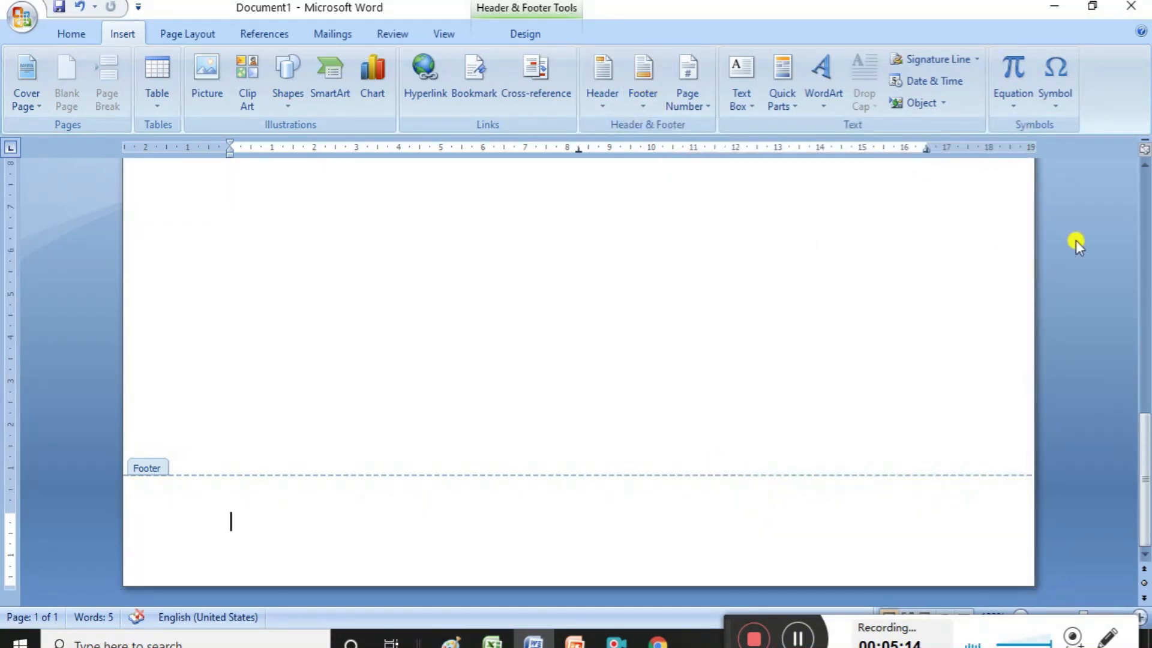
left_click_drag(1144, 444, 1144, 176)
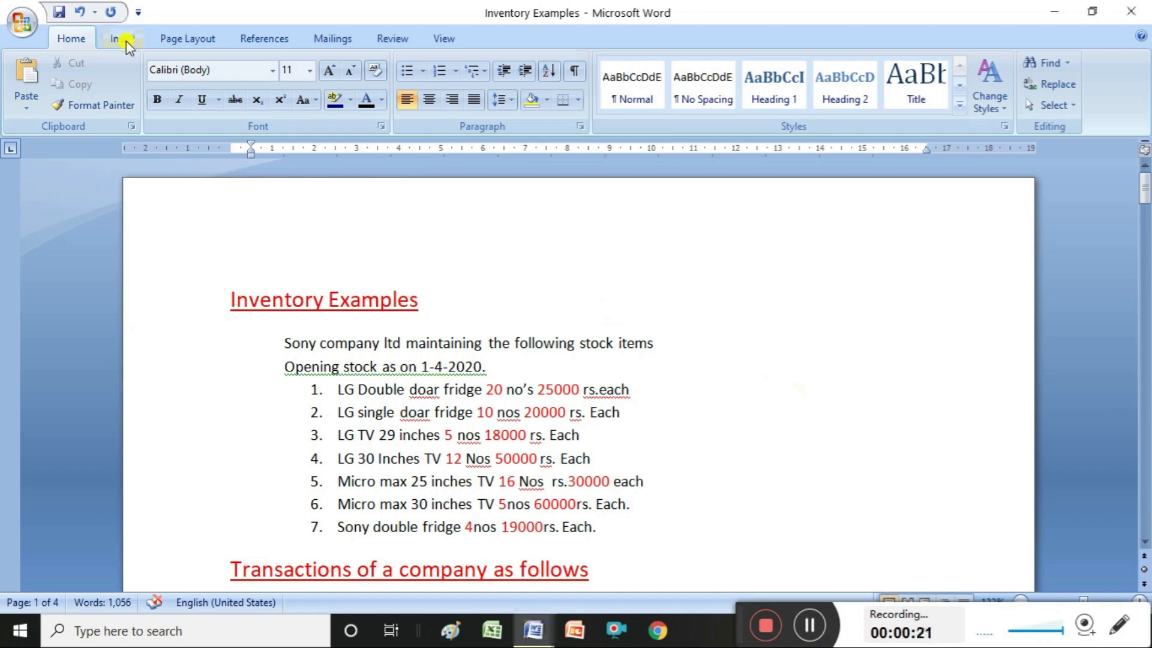
- Add a Plain Number 2 page number at the top of the pages in the Inventory Examples document
left_click(123, 40)
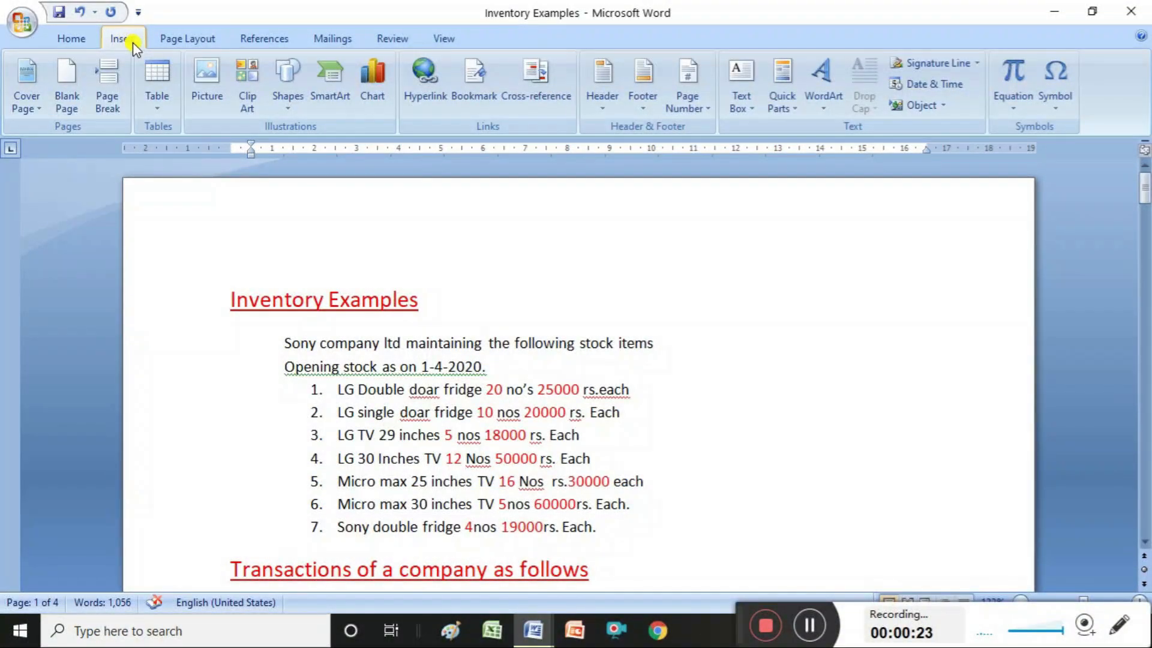
left_click(706, 115)
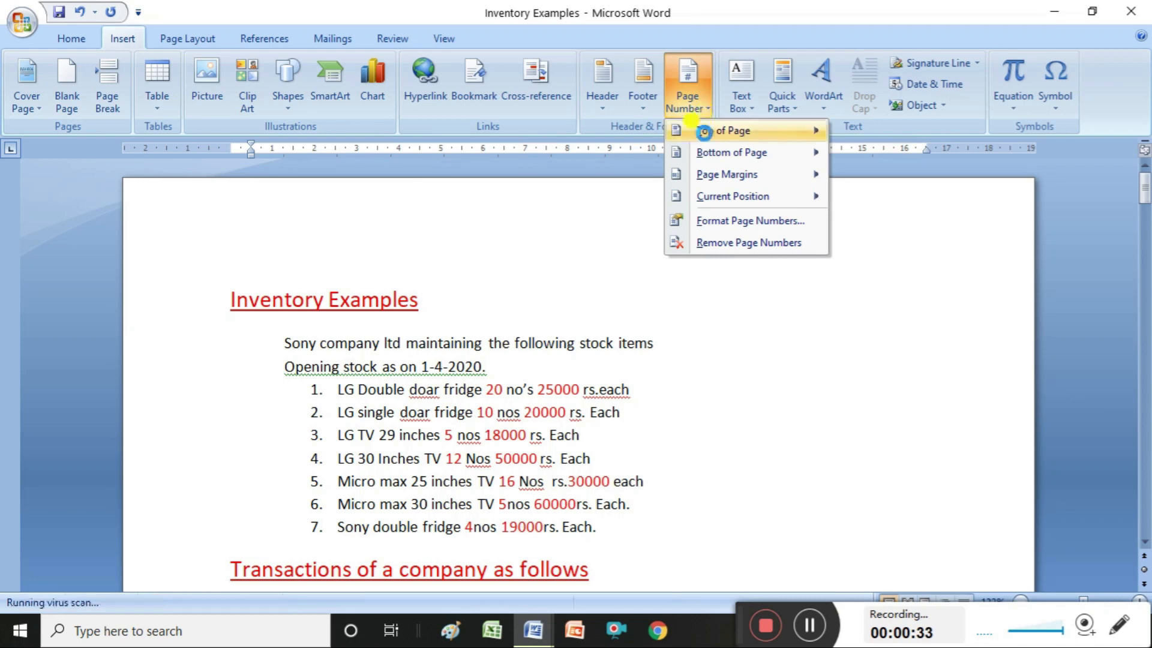
mouse_move(704, 133)
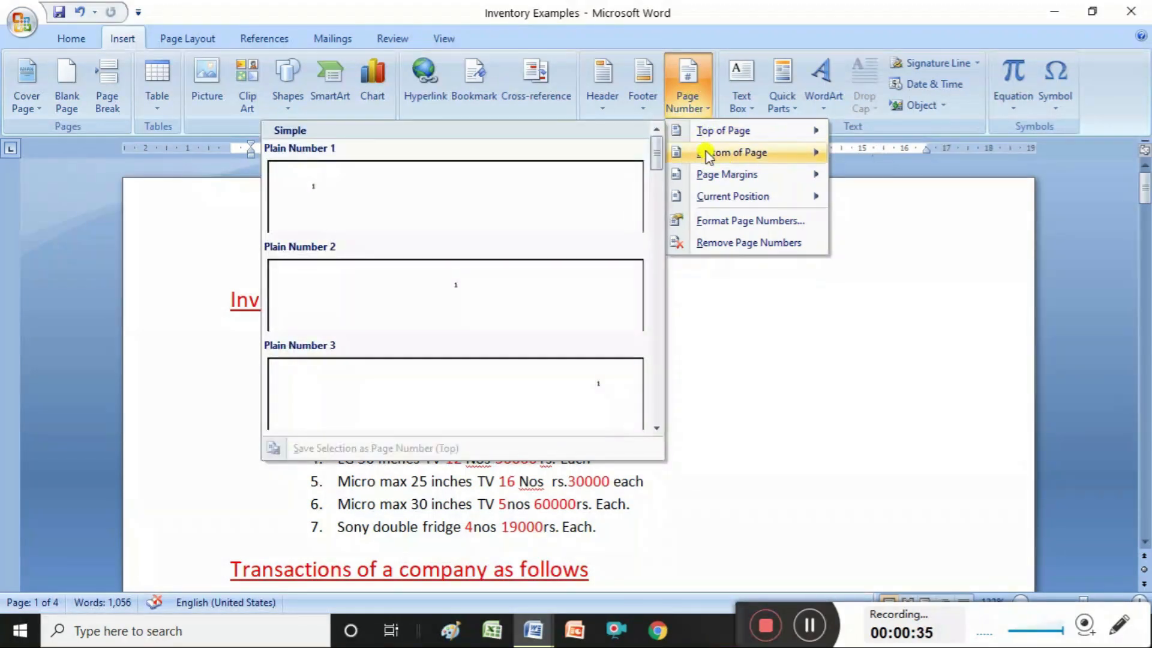
mouse_move(708, 155)
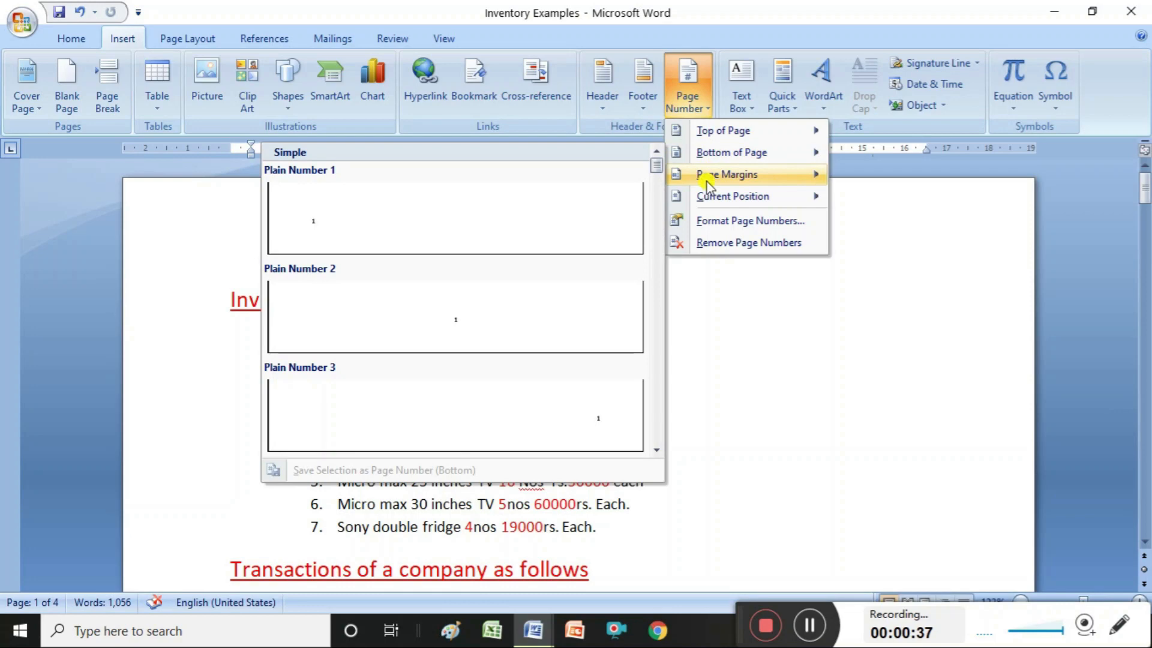
mouse_move(707, 181)
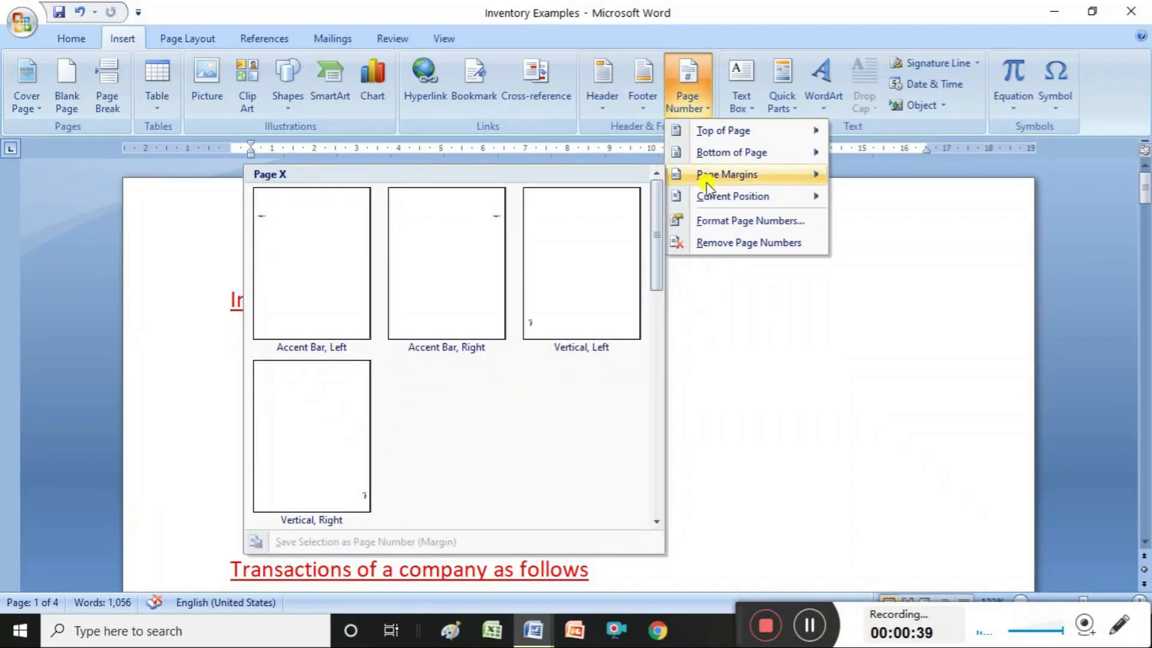
mouse_move(711, 204)
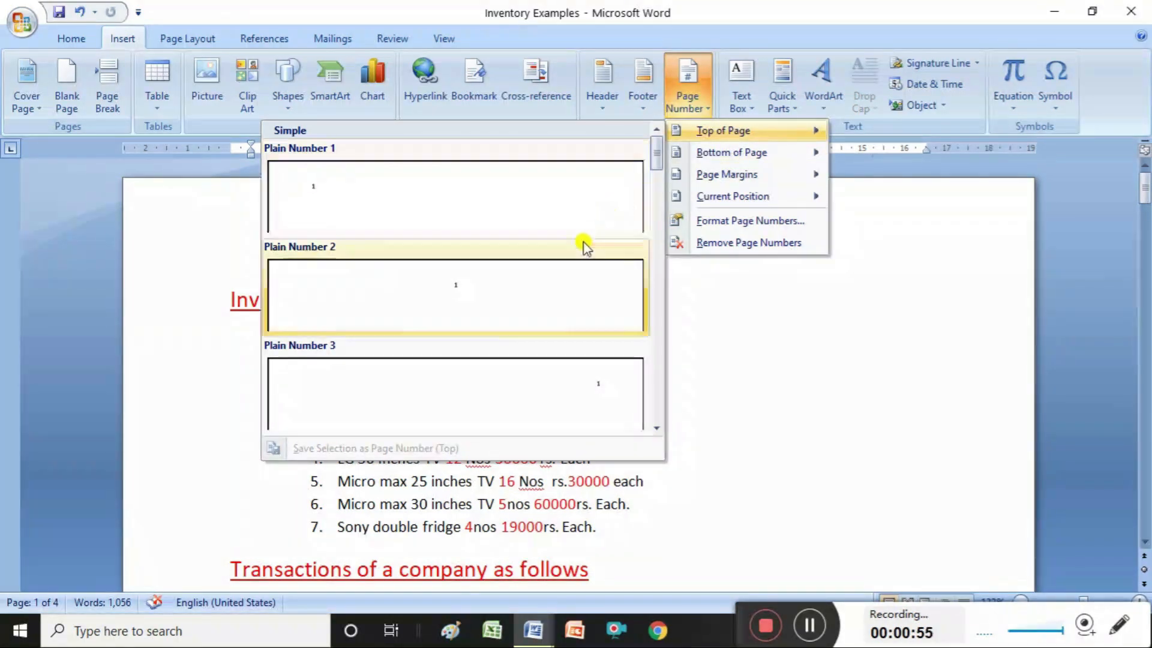
left_click(542, 294)
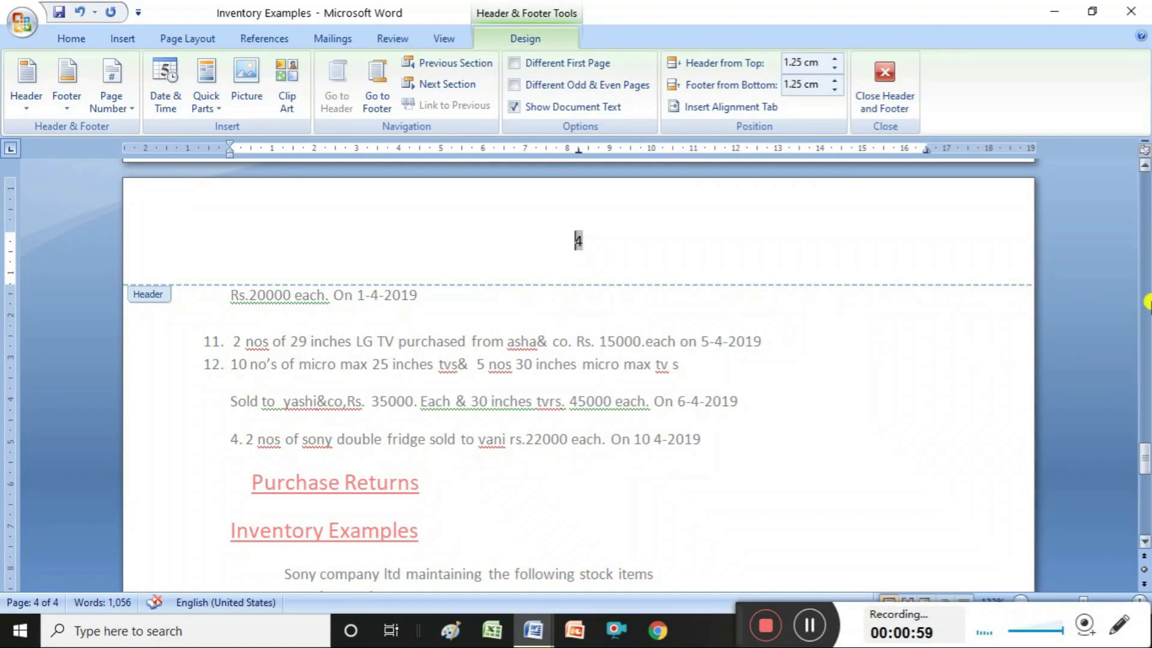
left_click_drag(1144, 461, 1144, 179)
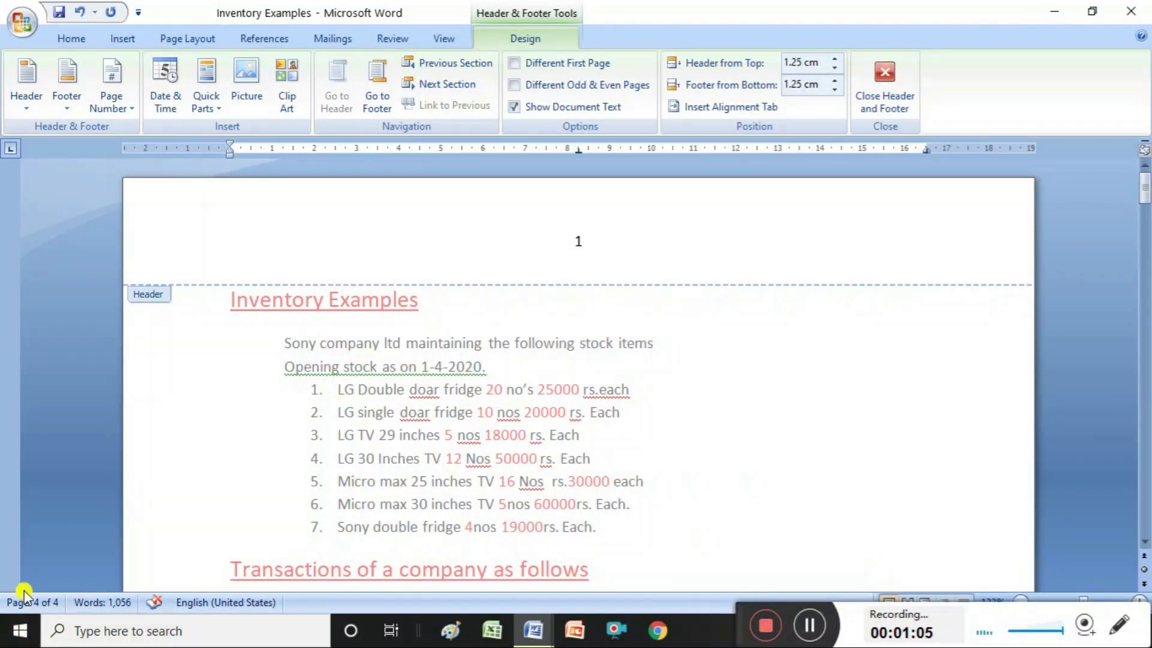
- Add a Plain Number 1 page number at the bottom of the pages in the Inventory Examples document
left_click_drag(1142, 186, 1146, 258)
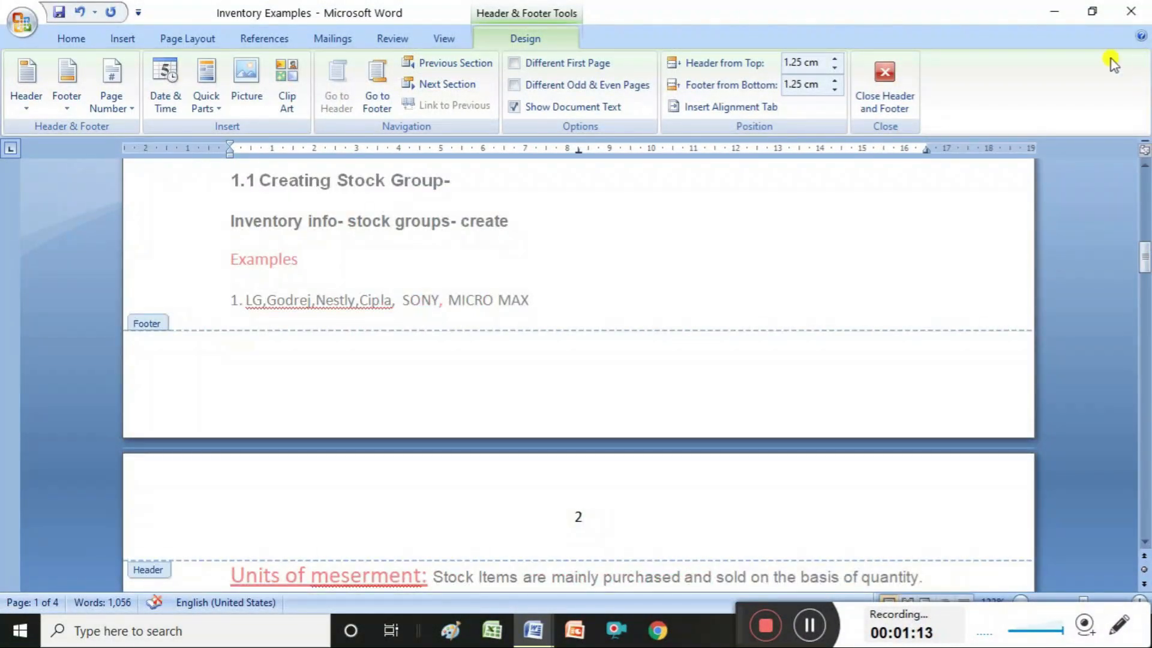
left_click(124, 38)
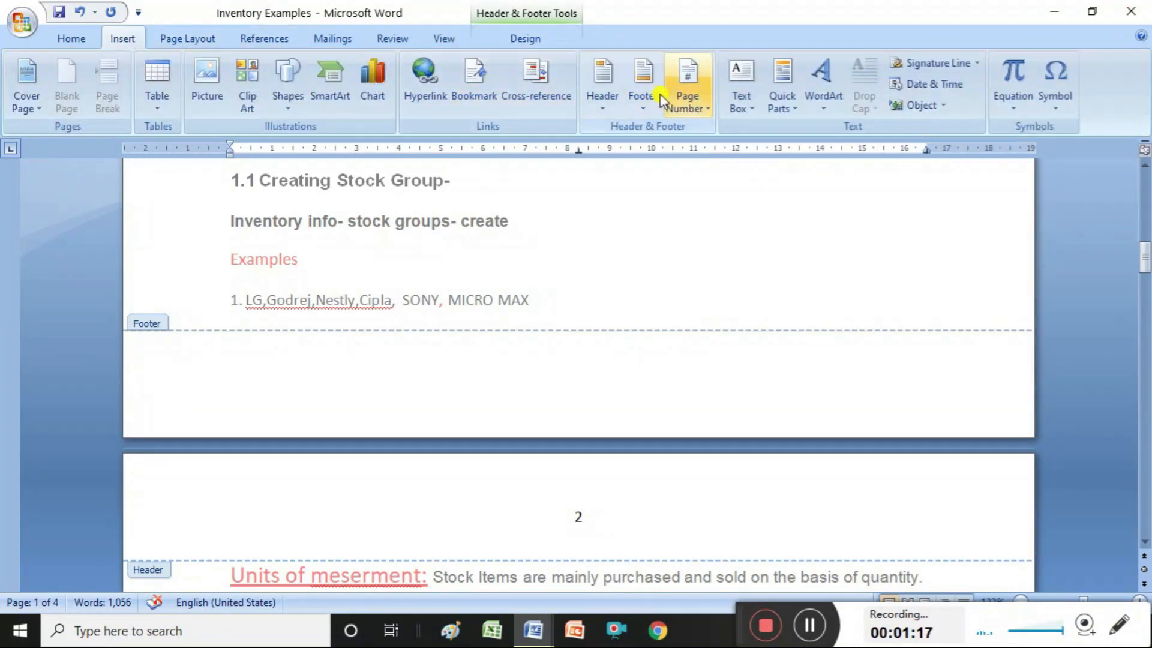
left_click(711, 109)
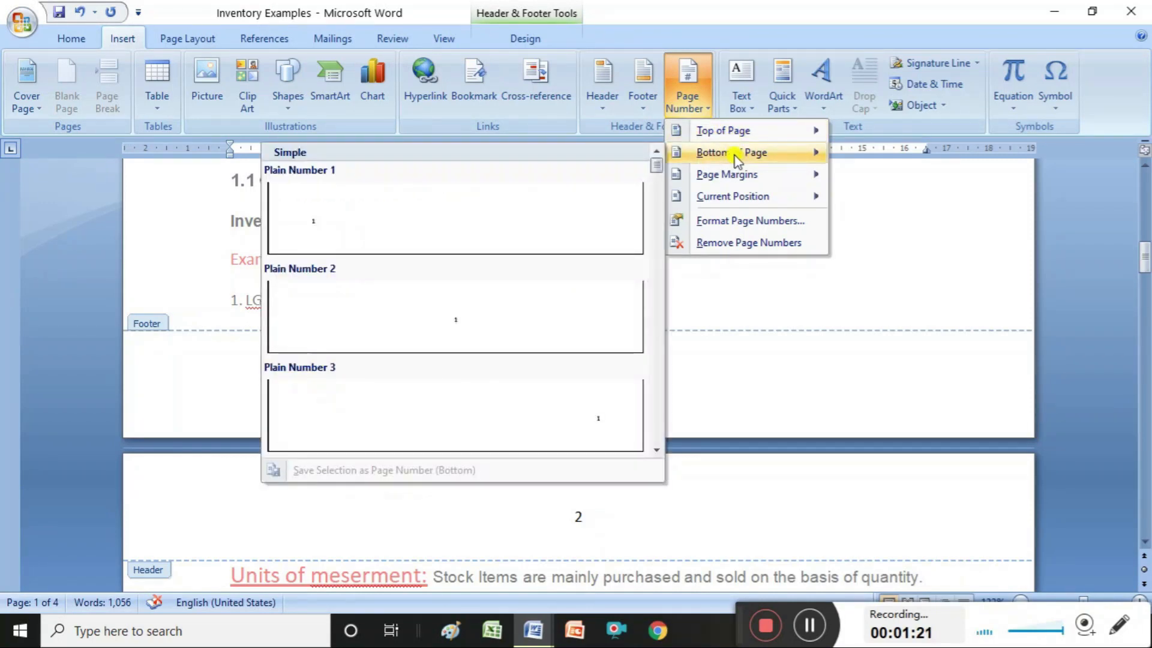
left_click(551, 215)
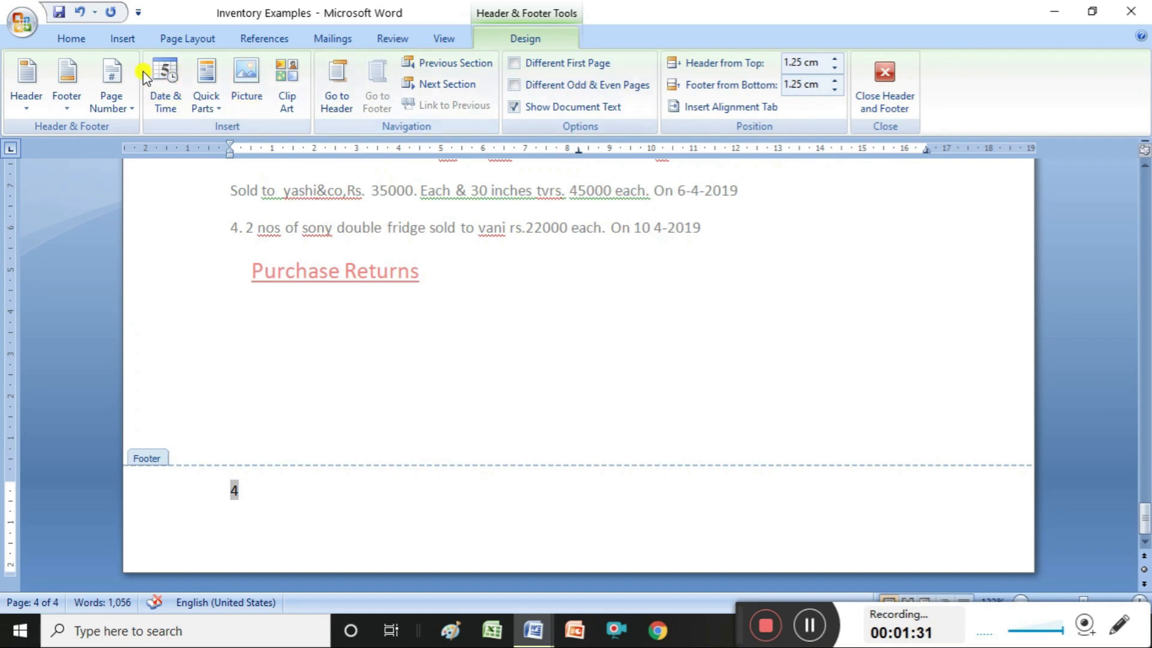
- Change the page number format to a, b, c, … and check the numbering in the first page's footer and header
left_click(129, 39)
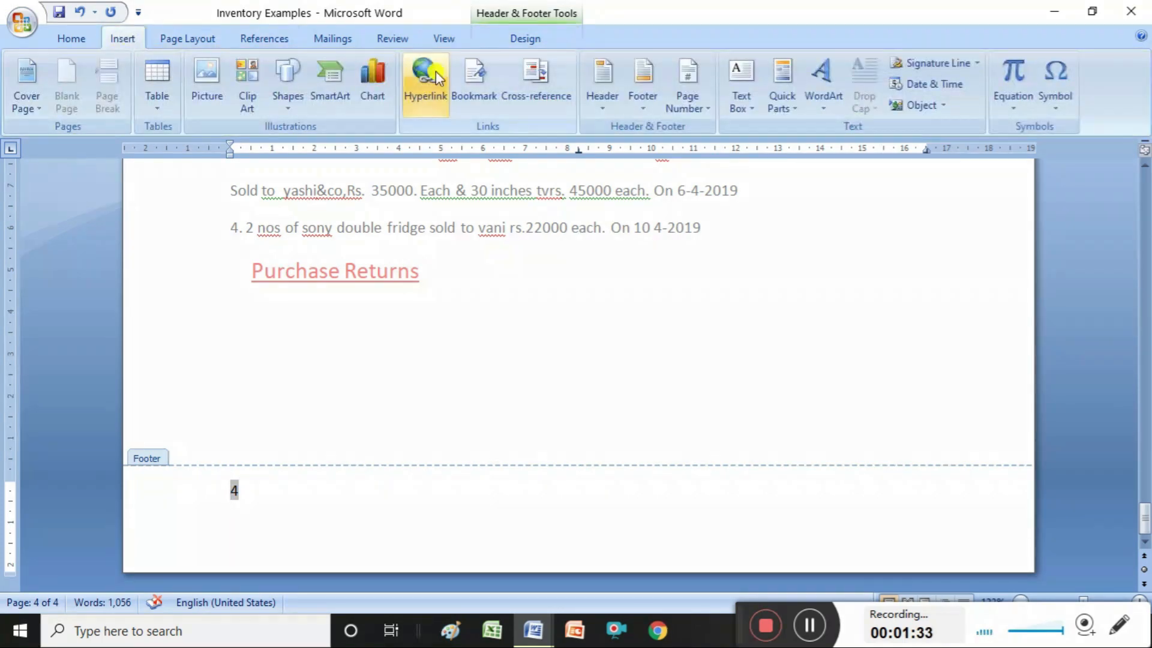
left_click(706, 117)
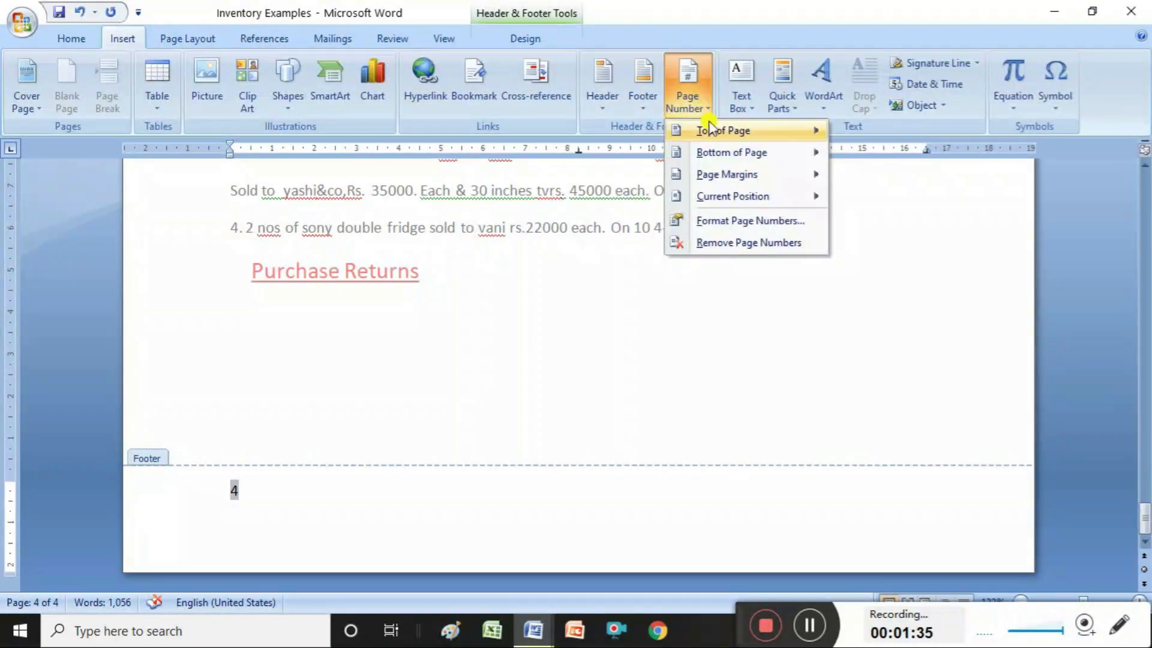
left_click(740, 227)
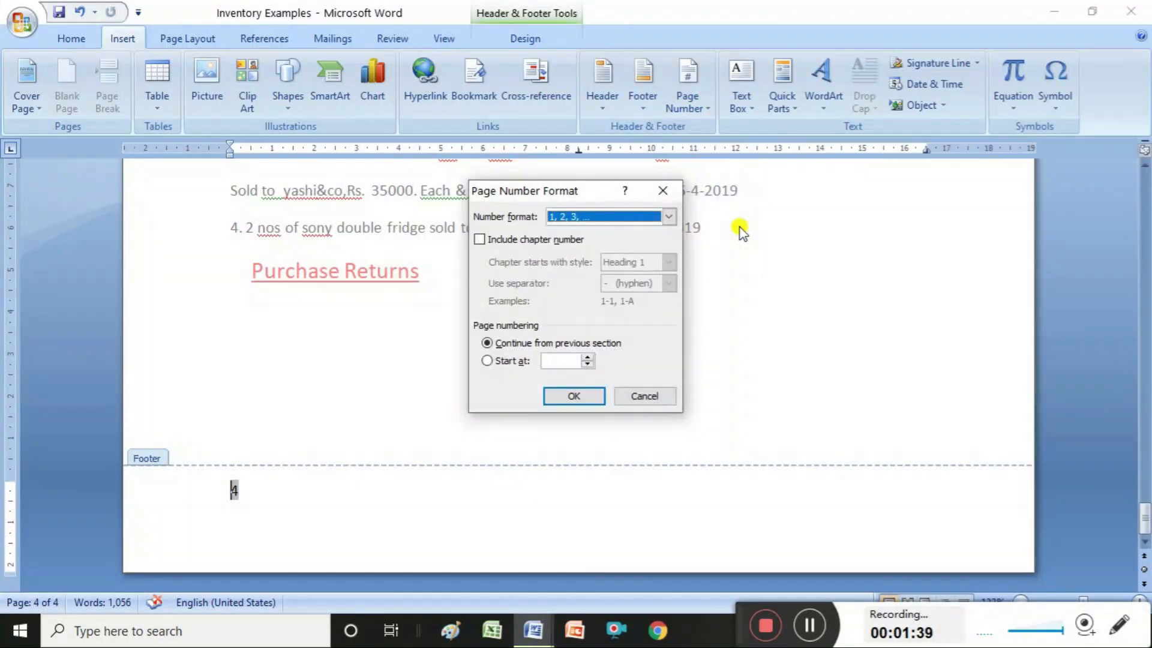
left_click(668, 217)
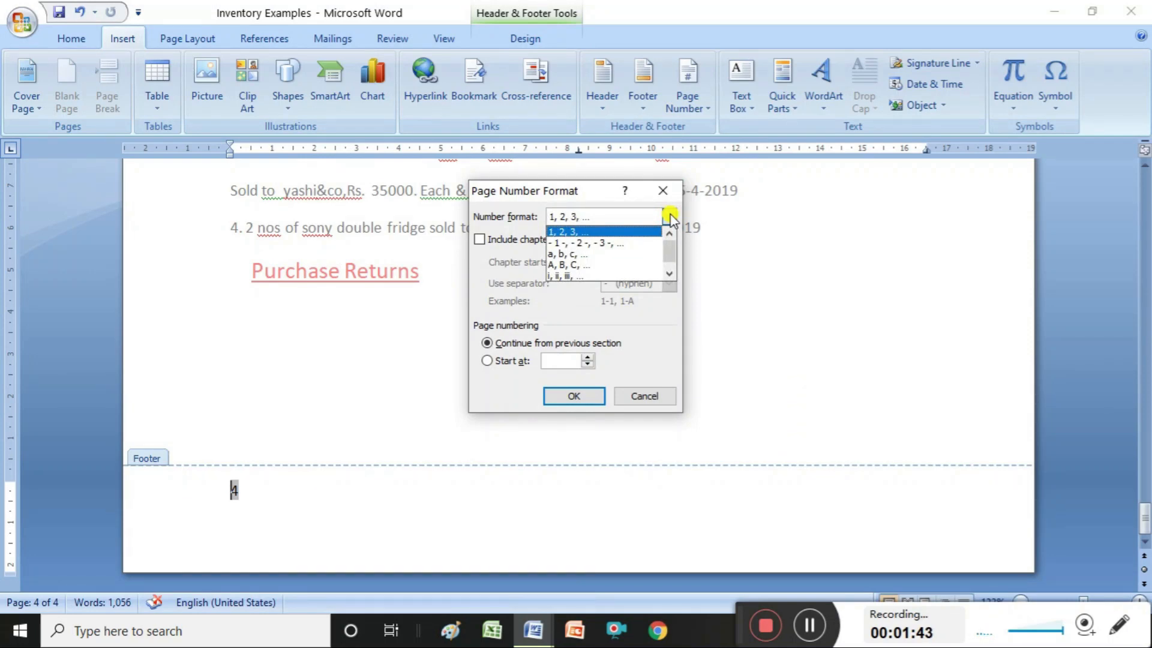
left_click(582, 253)
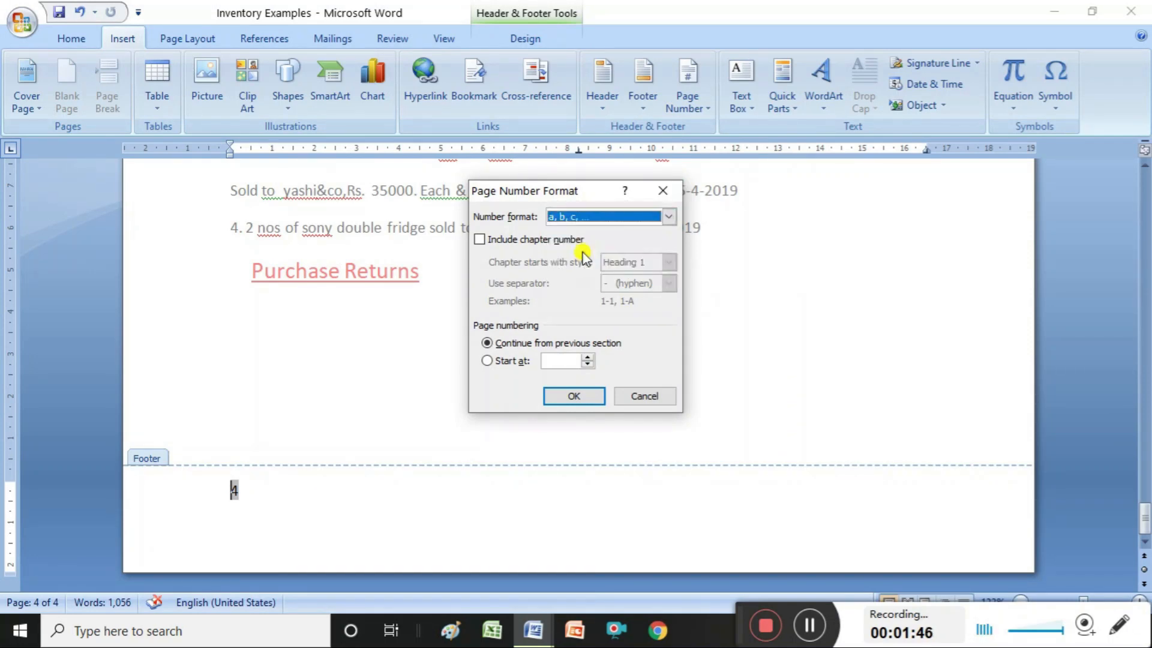
left_click(576, 396)
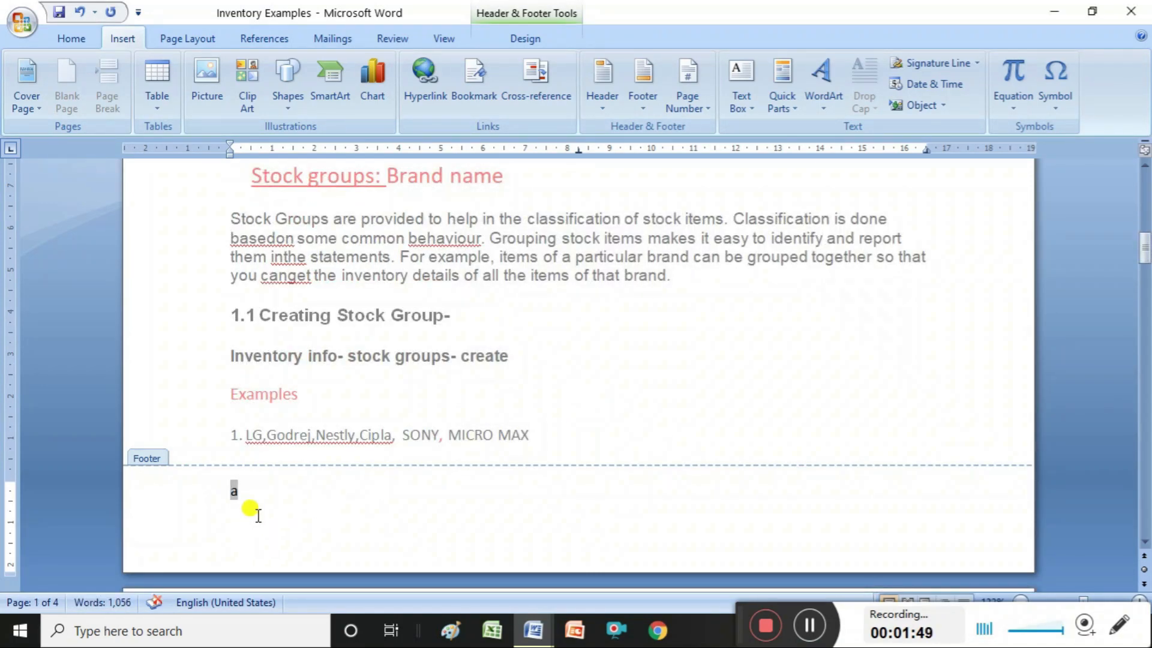
left_click_drag(1144, 246, 1131, 148)
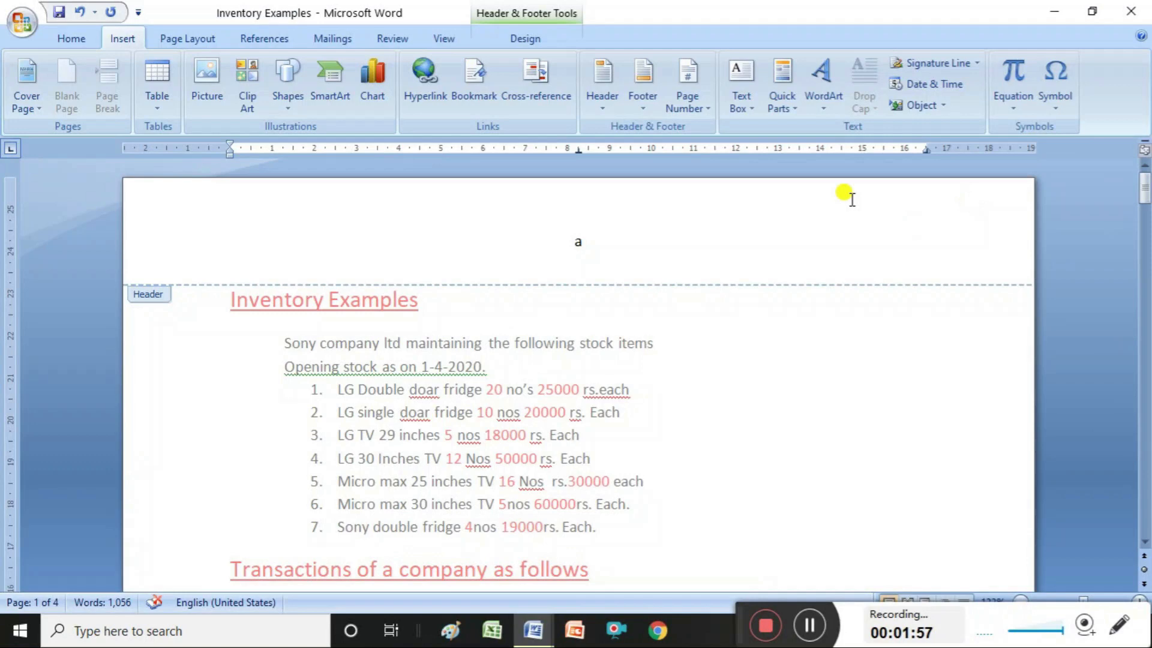
- Remove the page numbers from the Inventory Examples document and look over the page number placement options
left_click(708, 109)
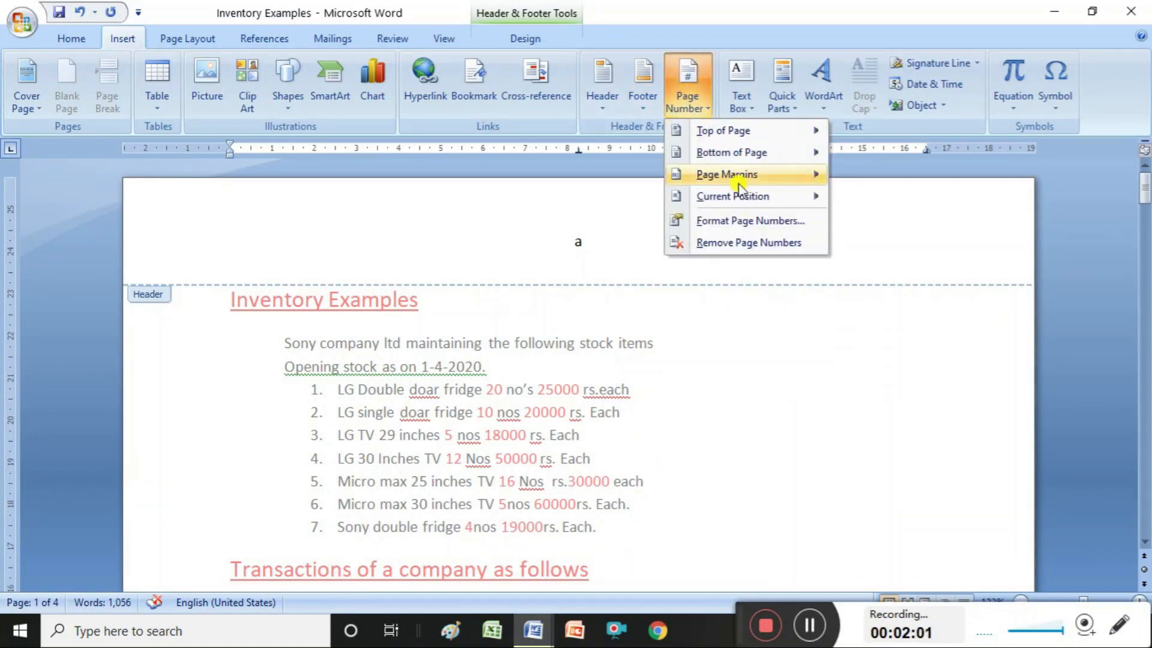
left_click(749, 252)
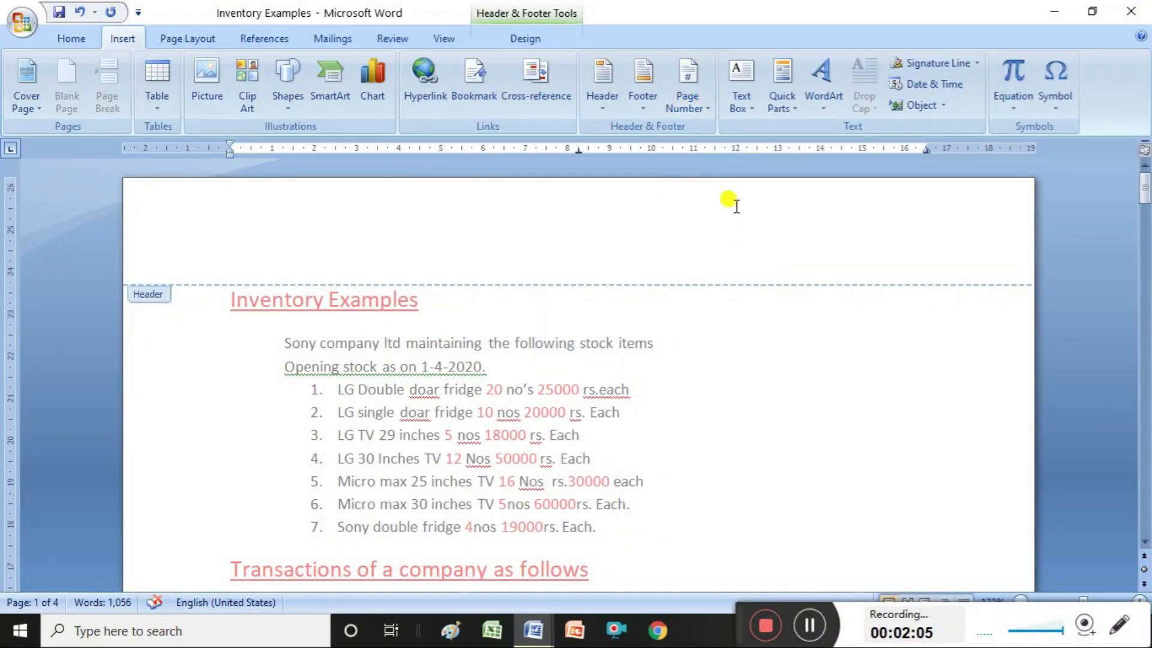
left_click(709, 115)
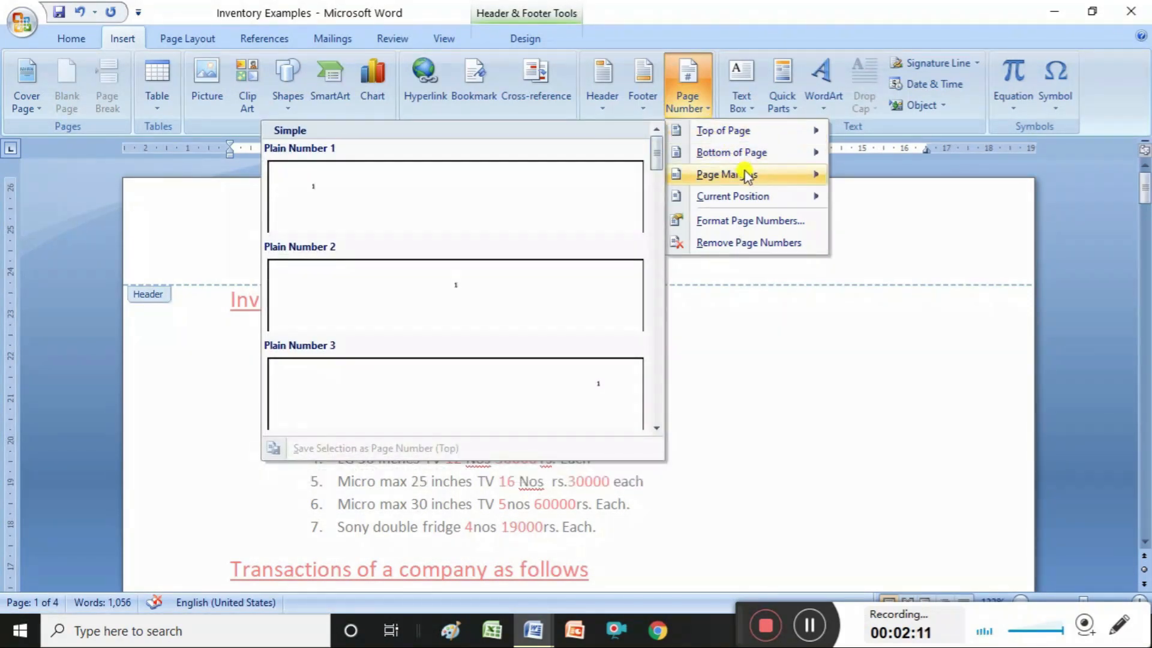
mouse_move(746, 174)
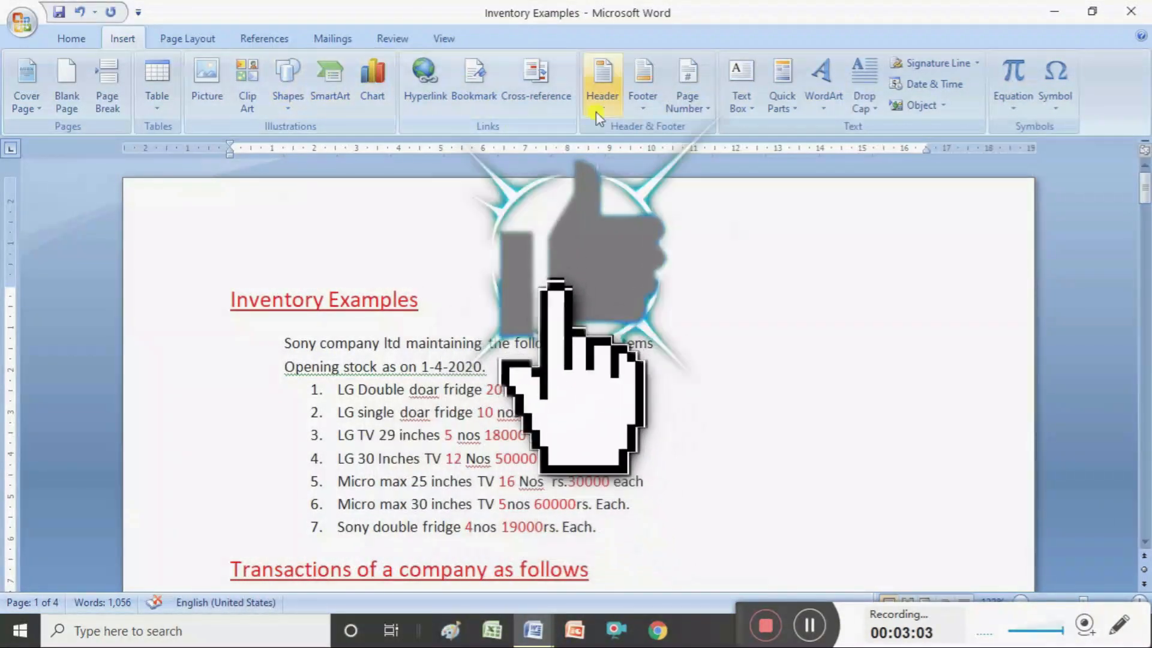
- Add a Plain Number 1 page number at the top of the pages and view the current-position number styles
left_click(703, 108)
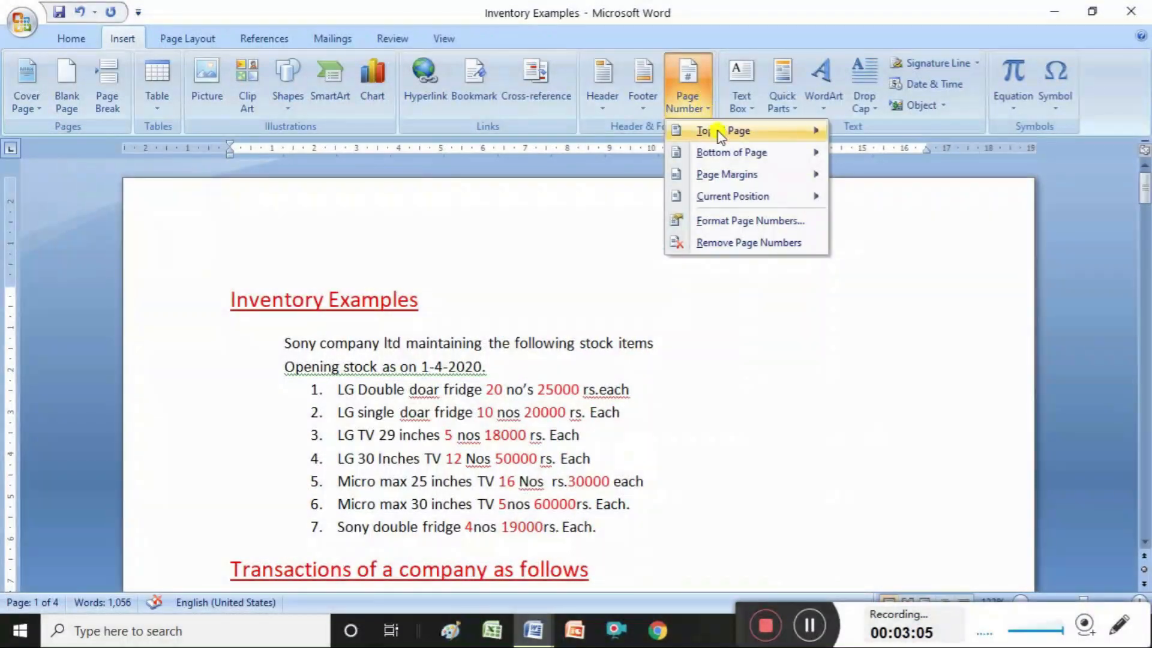
mouse_move(729, 133)
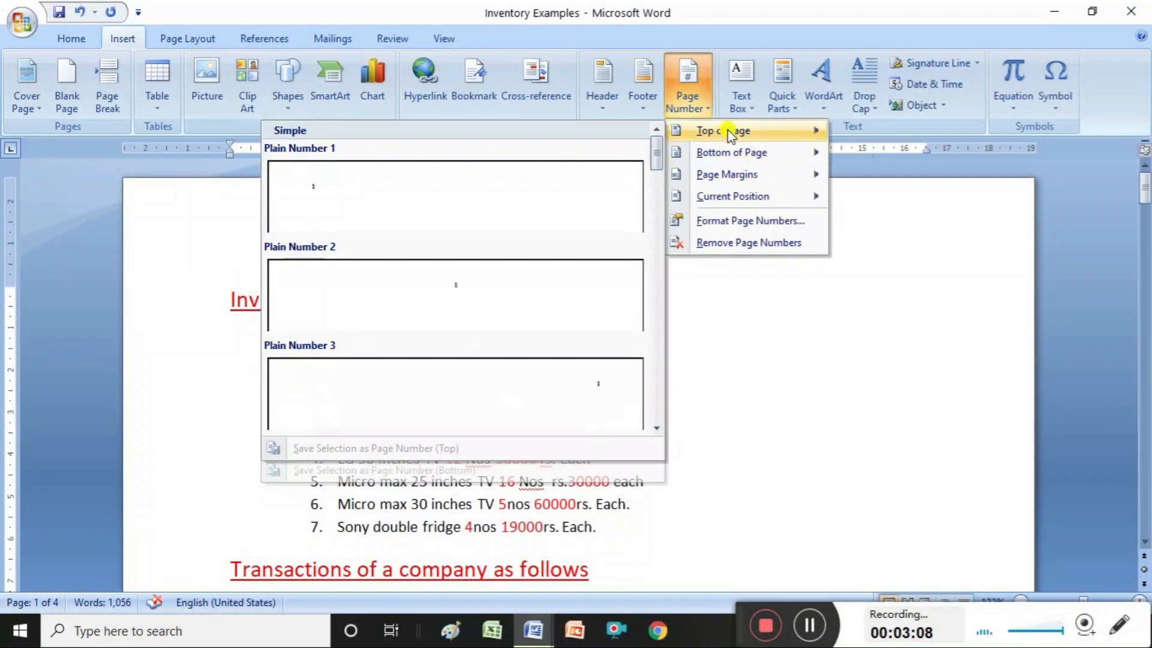
left_click(540, 200)
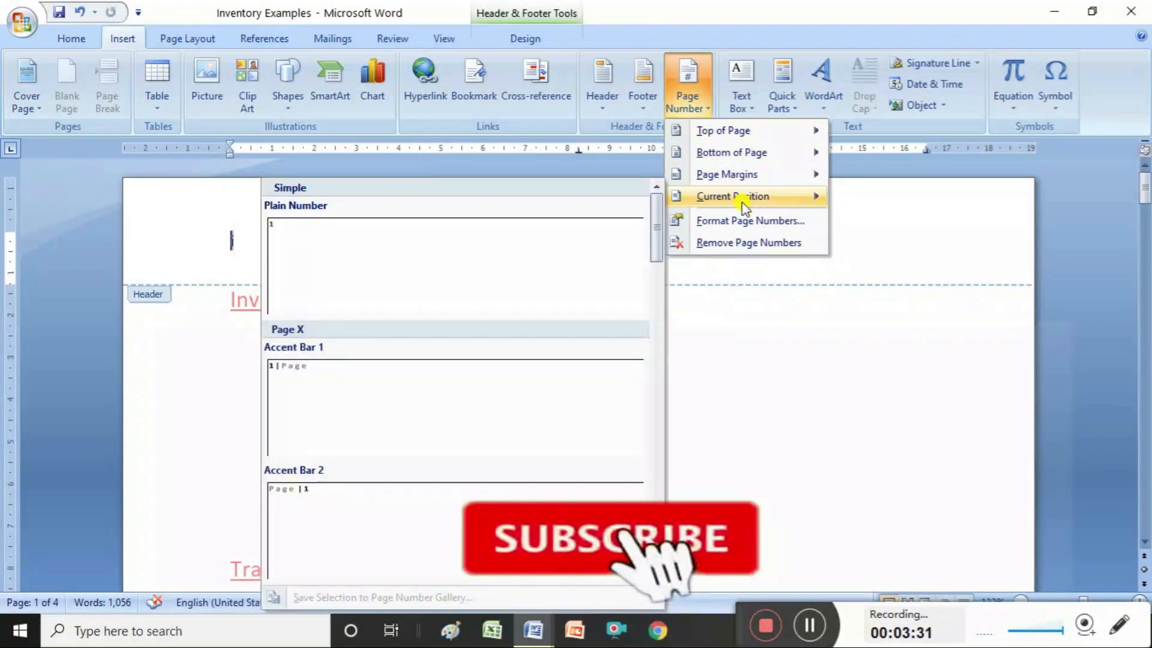
left_click(791, 316)
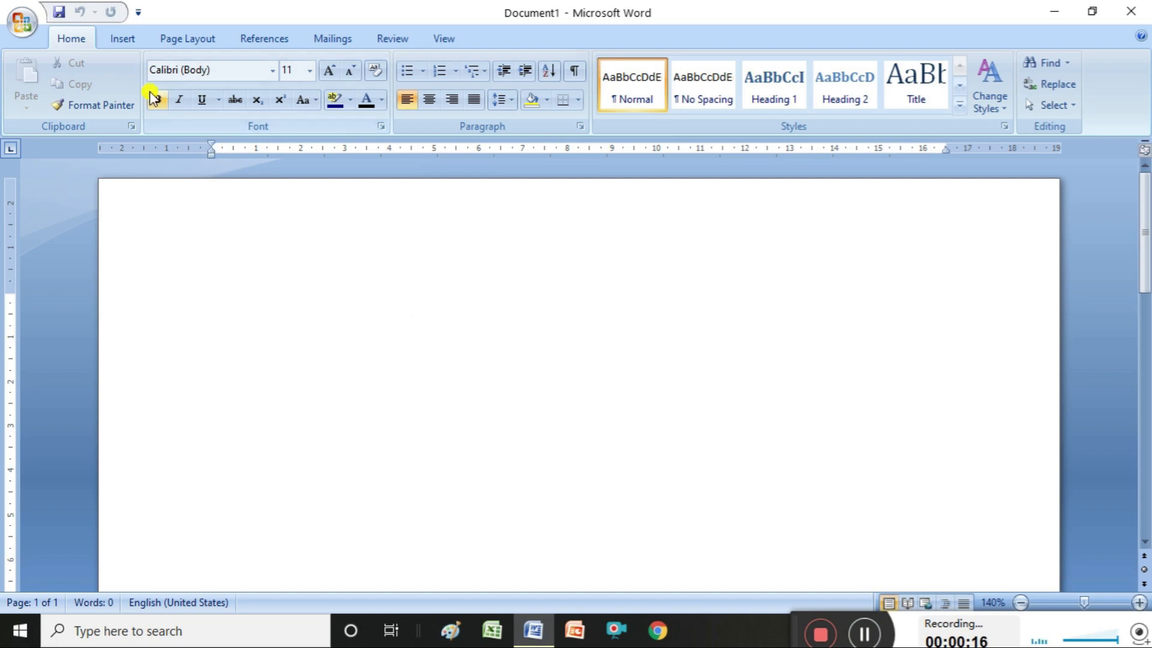
- Draw a rectangle in the blank document and stretch it to about 3.55 cm high and 7.09 cm wide
left_click(122, 40)
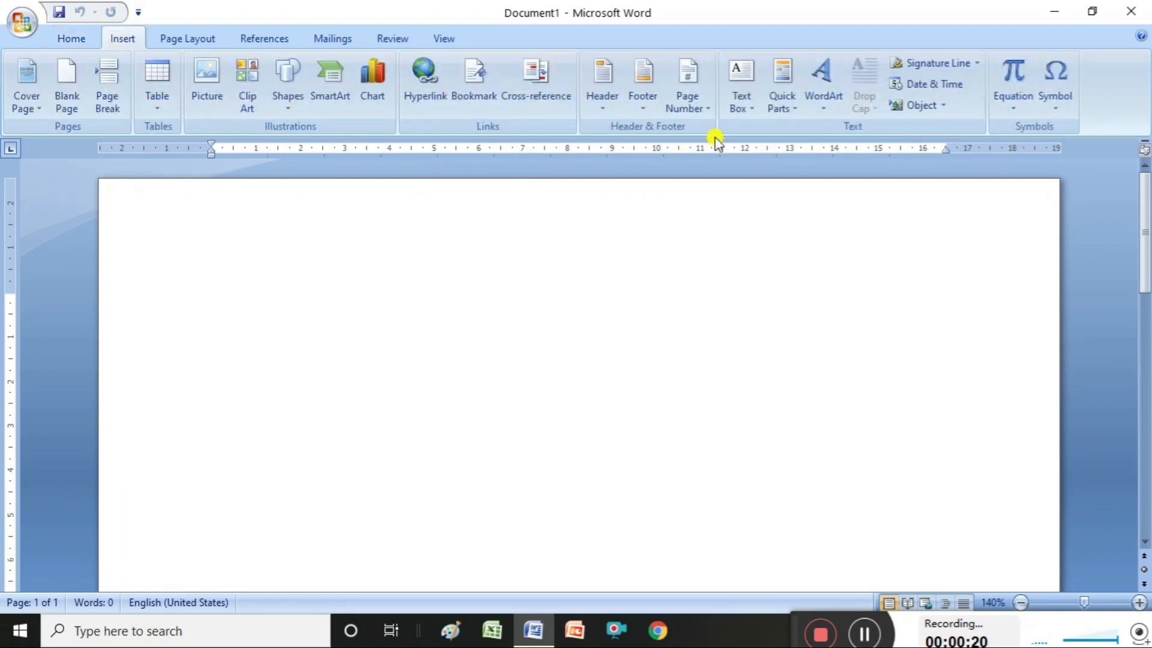
left_click(294, 105)
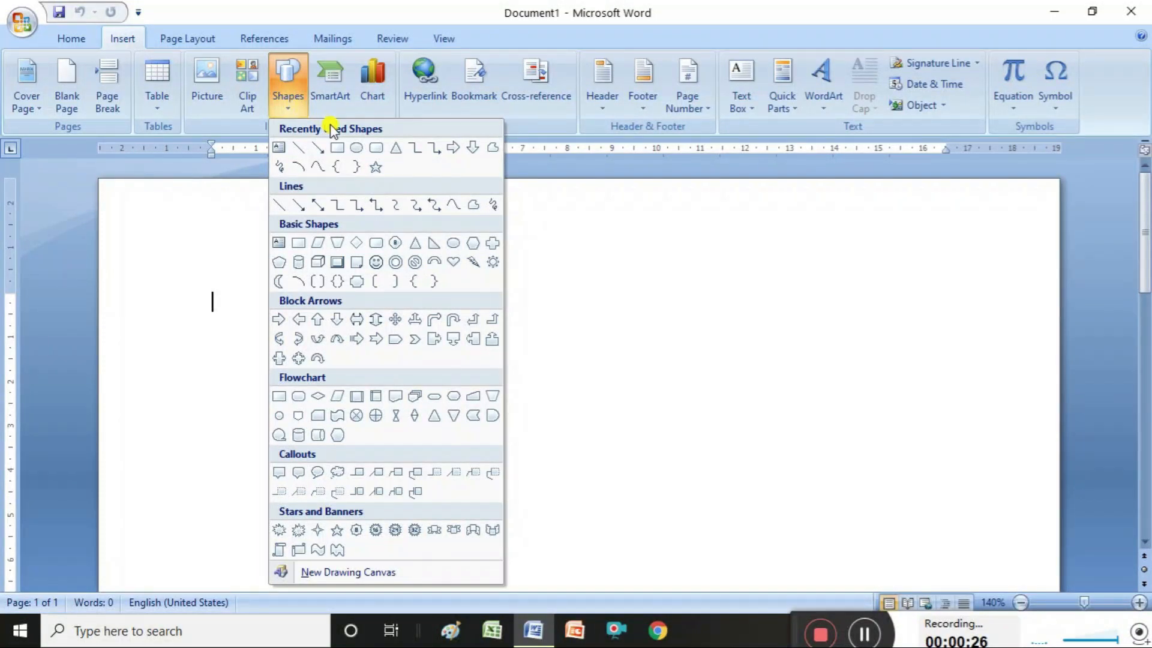
left_click(338, 148)
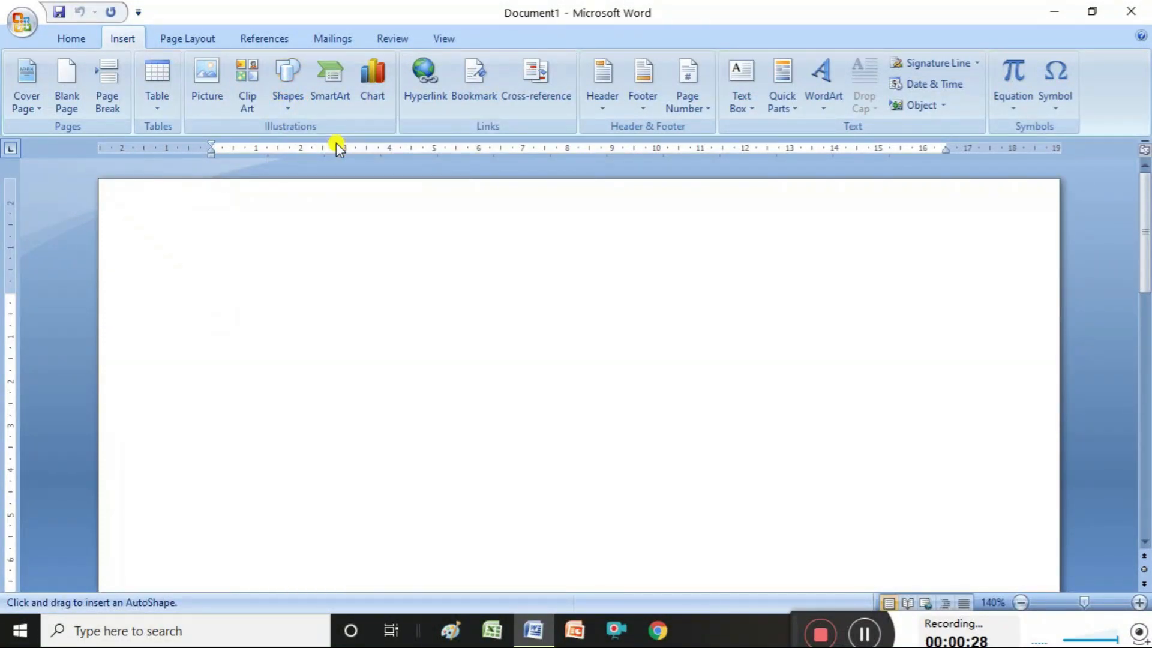
mouse_move(327, 288)
left_mouse_down()
mouse_move(360, 365)
mouse_move(419, 389)
mouse_move(539, 391)
mouse_move(608, 413)
left_mouse_up()
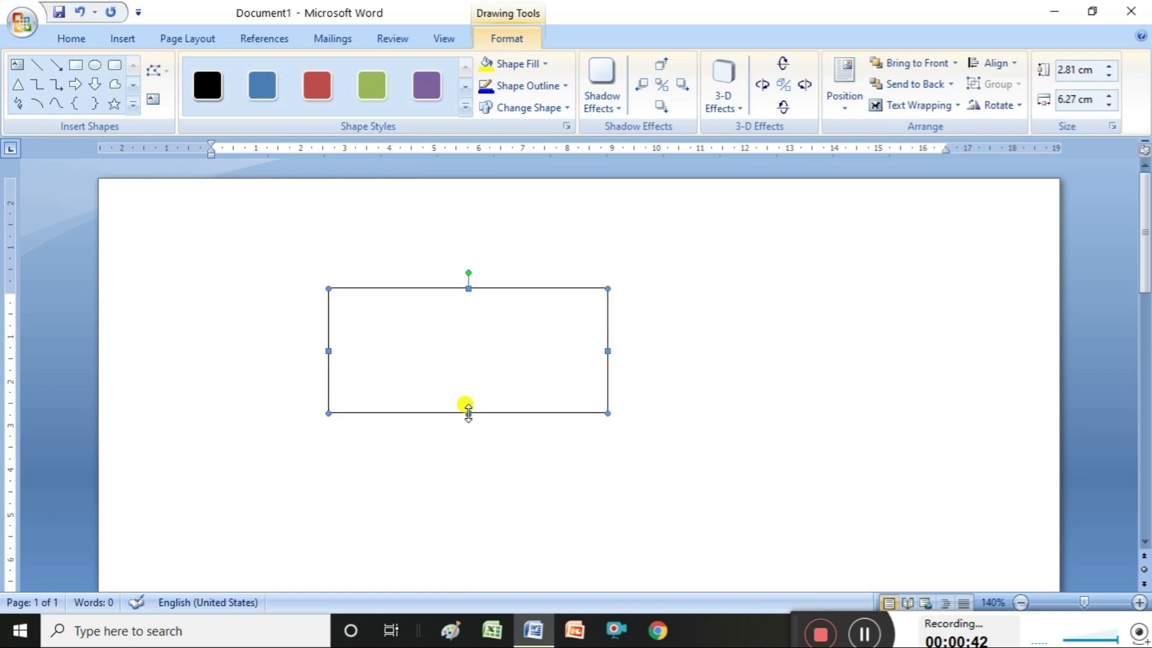
left_click_drag(469, 413, 474, 446)
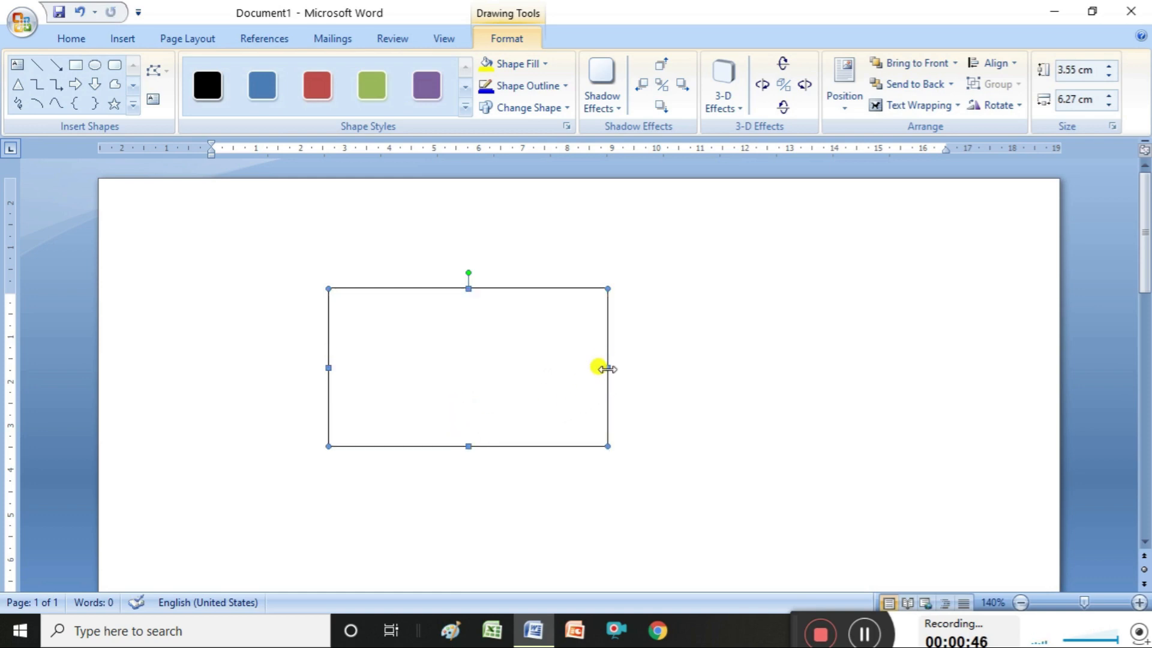
left_click_drag(608, 368, 644, 367)
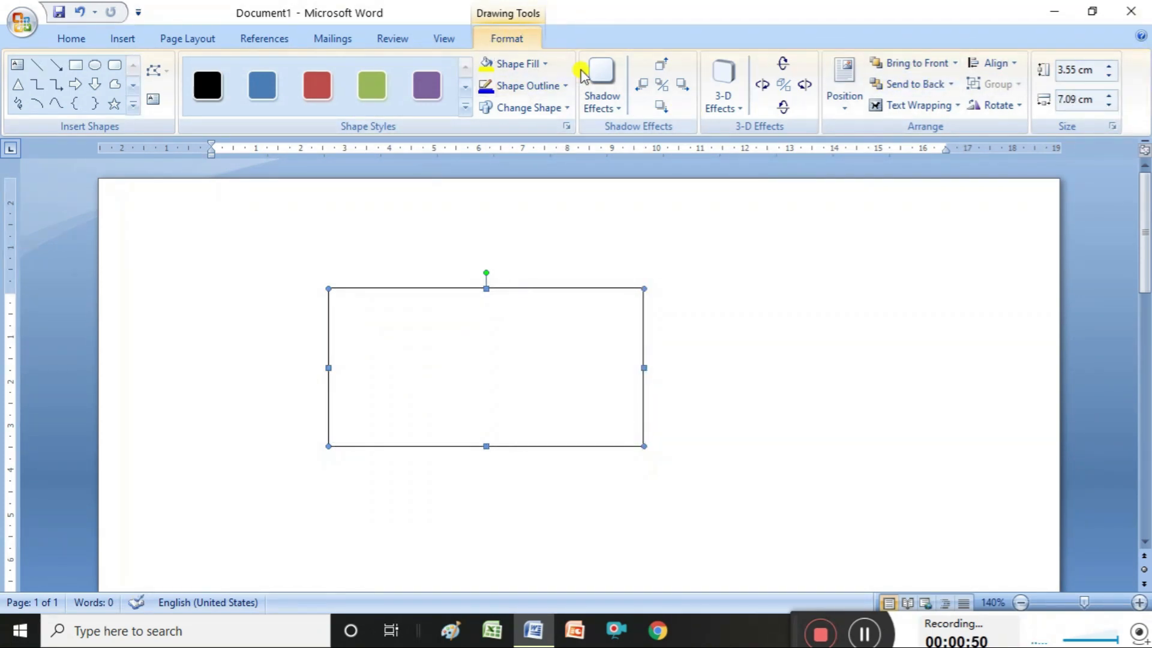
- Increase the rectangle's height to 4.1 cm and widen it by a few increments
left_click(1109, 66)
left_click(1110, 66)
left_click(1110, 66)
left_click(1110, 65)
left_click(1110, 66)
left_click(1110, 66)
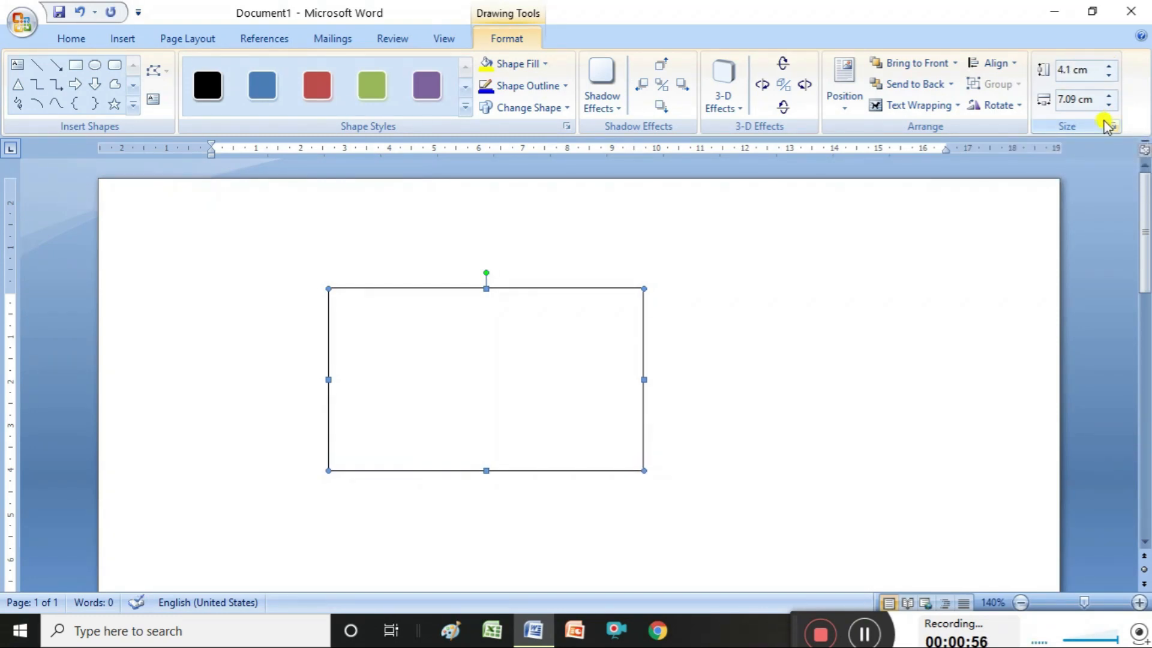
left_click(1108, 96)
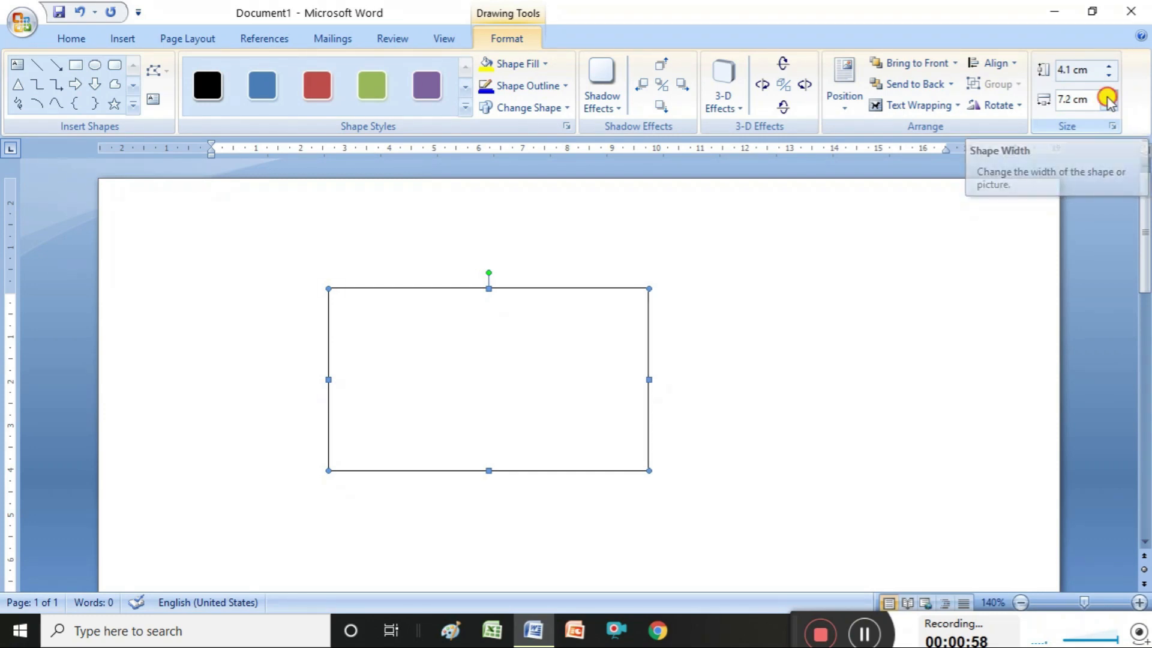
left_click(1108, 96)
left_click(1108, 96)
left_click(1108, 96)
- Reduce the rectangle's width to 6.1 cm and its height to 2.9 cm
left_click(1109, 107)
left_click(1108, 107)
left_click(1108, 107)
left_click(1109, 106)
left_click(1109, 107)
left_click(1109, 107)
left_click(1108, 106)
left_click(1109, 107)
left_click(1109, 106)
left_click(1109, 107)
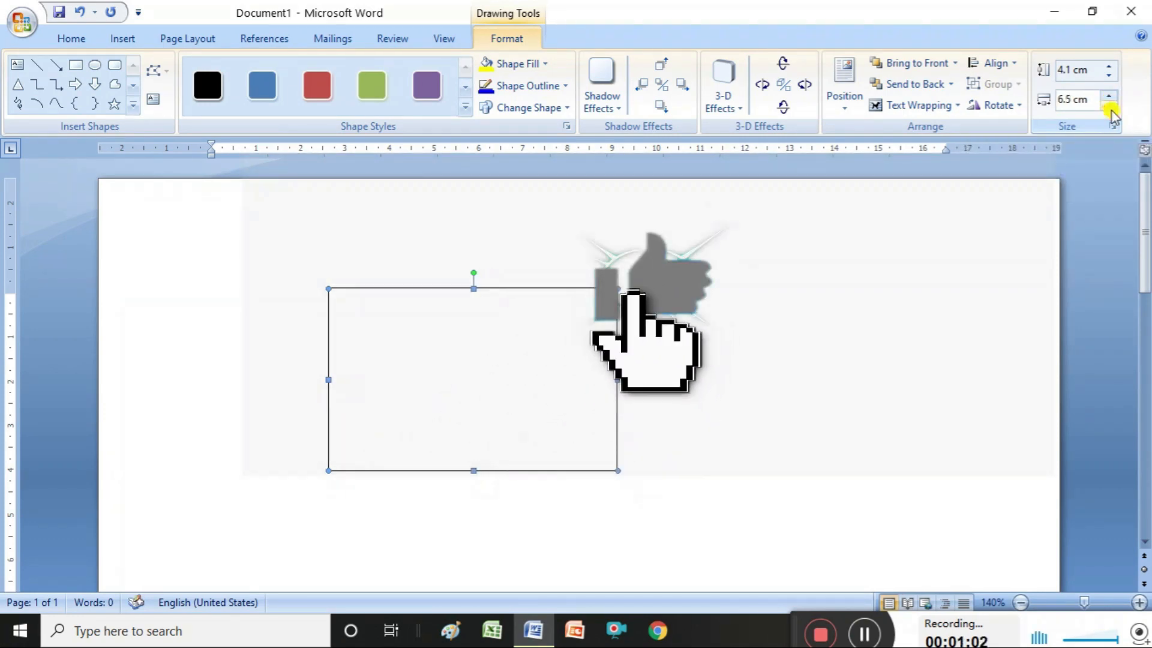
left_click(1108, 106)
left_click(1109, 107)
left_click(1108, 107)
left_click(1108, 106)
left_click(1108, 75)
left_click(1108, 74)
left_click(1109, 74)
left_click(1108, 75)
left_click(1108, 74)
left_click(1108, 75)
left_click(1108, 74)
left_click(1108, 74)
left_click(1108, 74)
left_click(1108, 74)
left_click(1108, 75)
left_click(1108, 74)
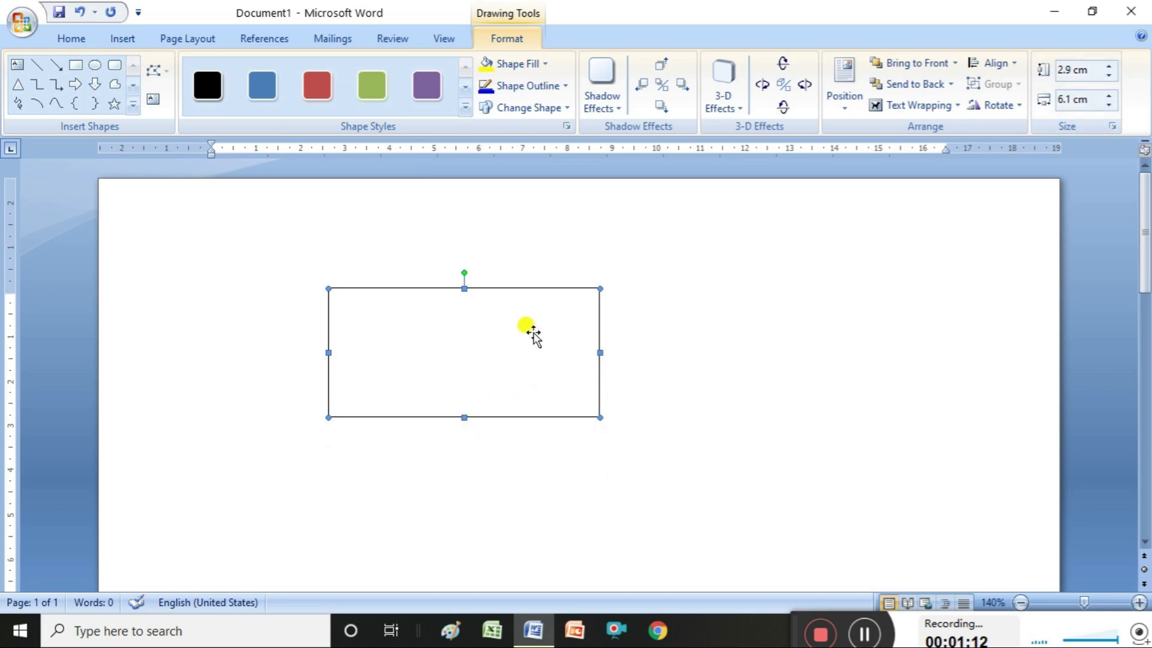
- Insert the built-in Simple Text Box and delete its placeholder text
left_click(124, 42)
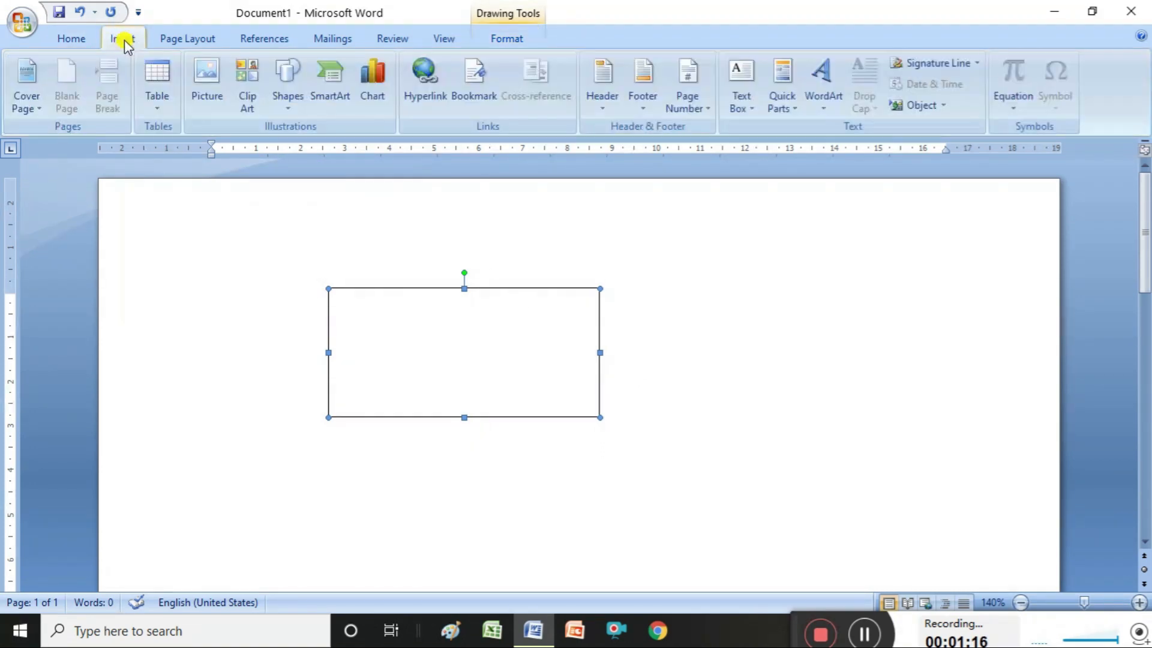
left_click(748, 103)
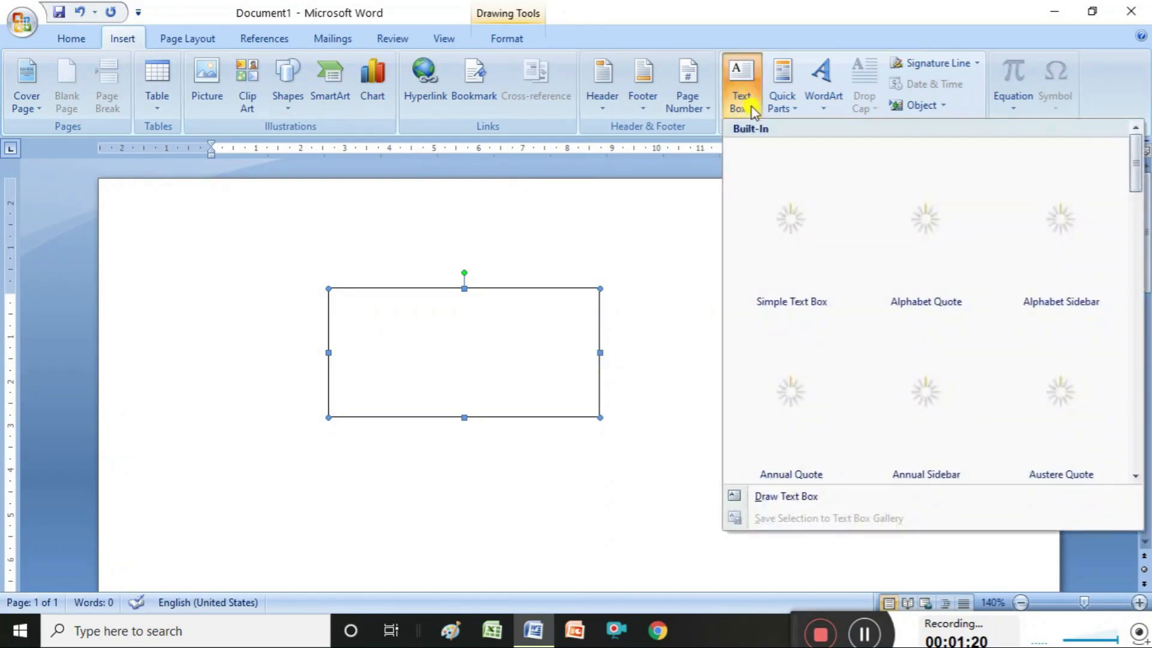
left_click(785, 201)
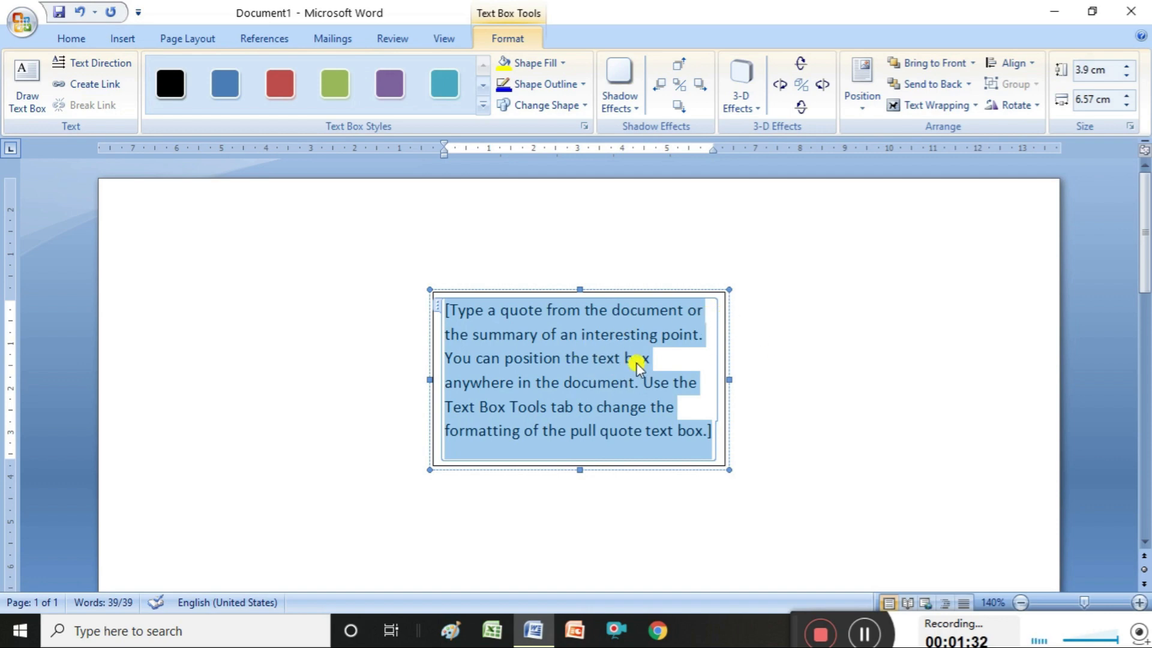
key("Delete")
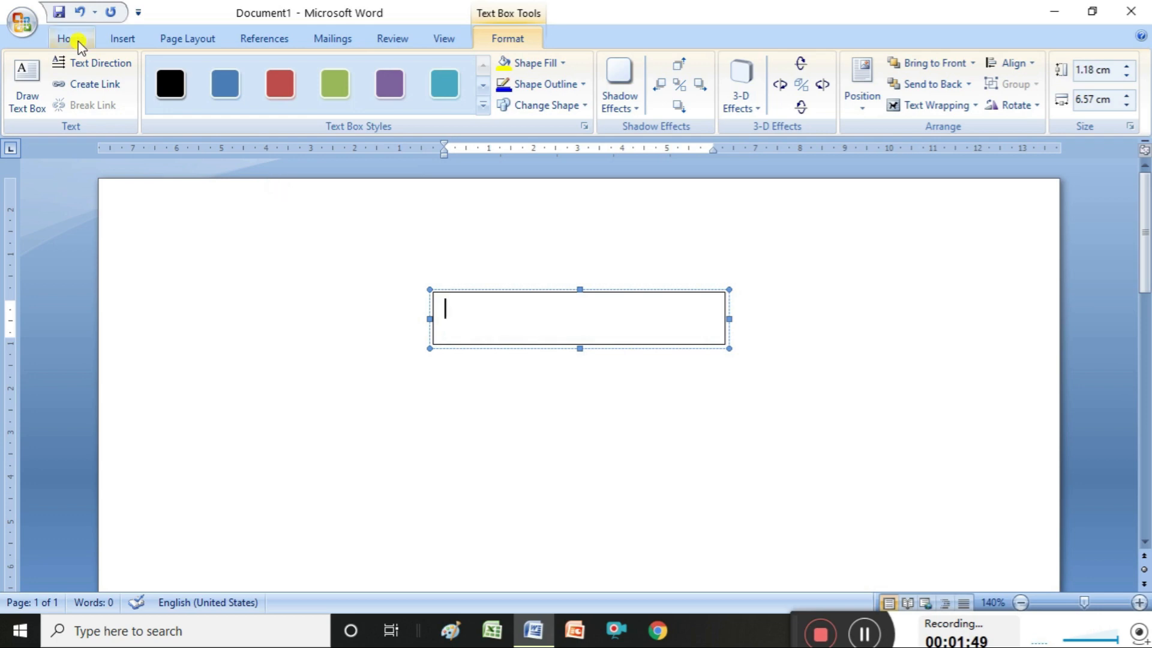
- Set the empty text box's font size to 9 and its font colour to standard red
left_click(78, 41)
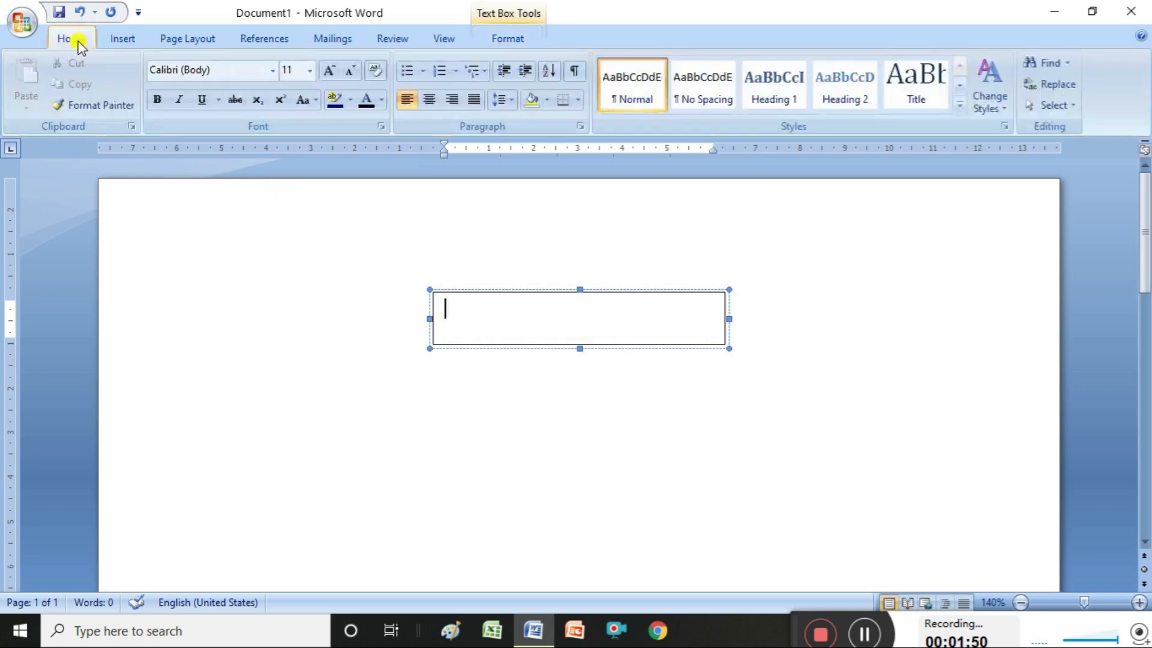
left_click(311, 73)
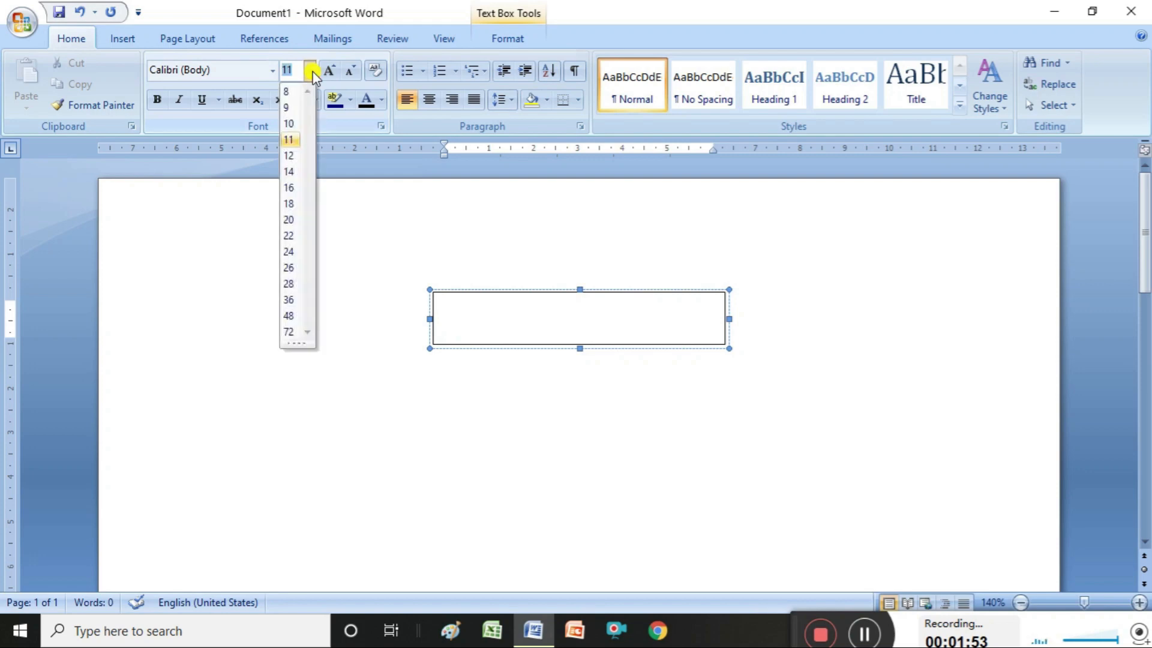
left_click(293, 108)
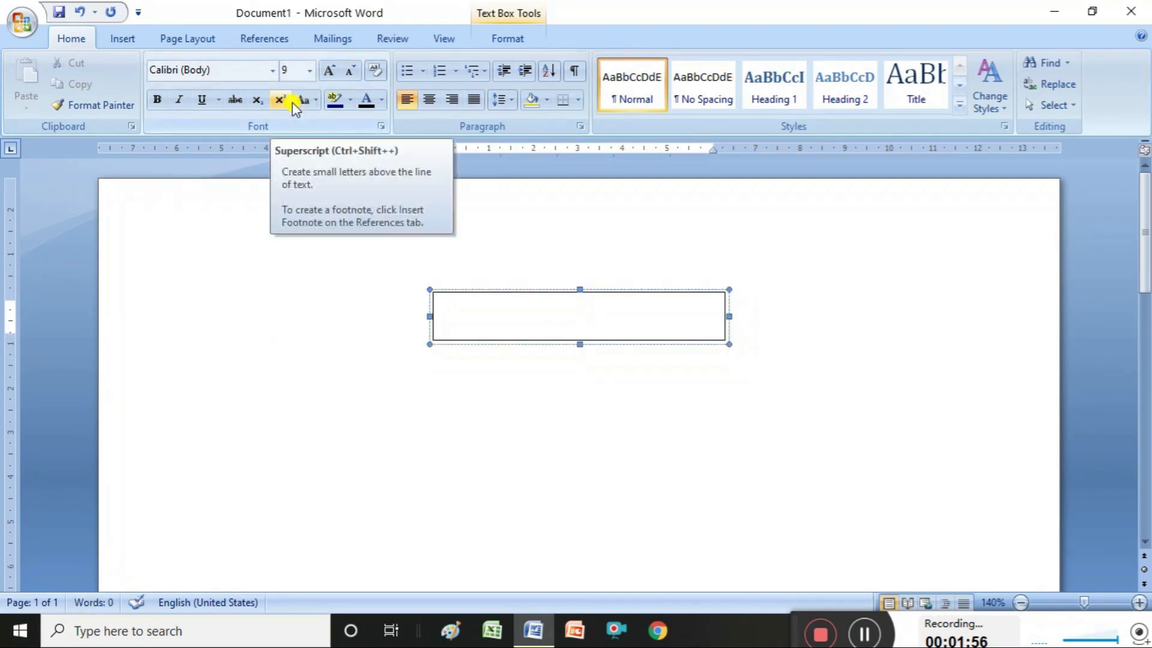
left_click(382, 99)
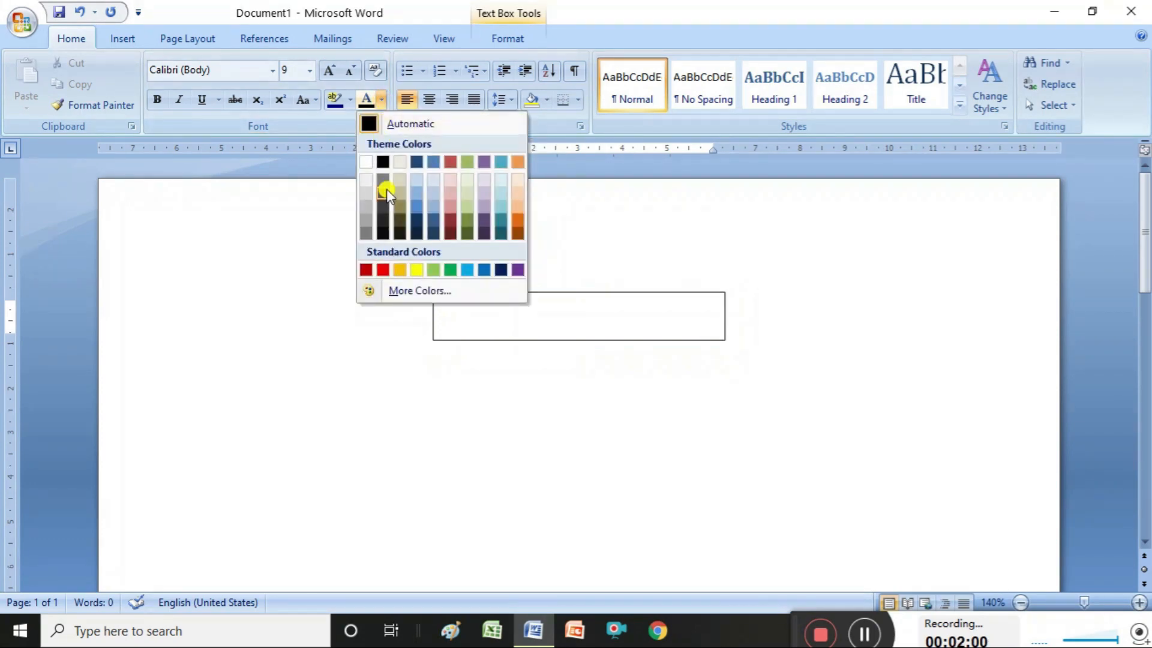
left_click(382, 270)
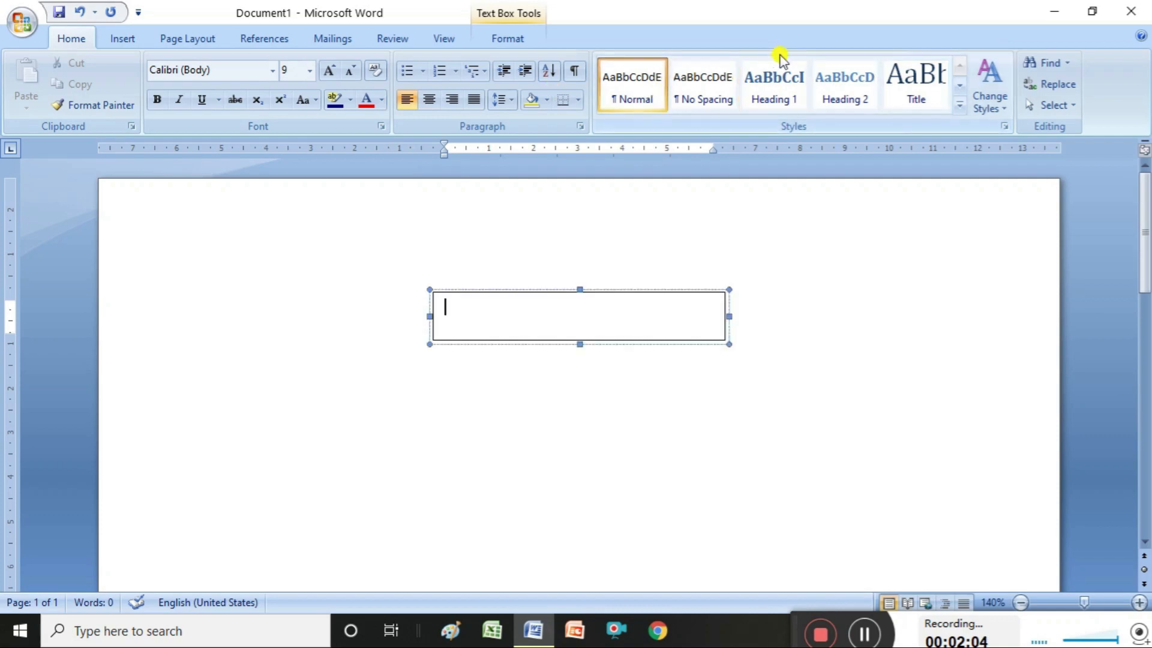
- Apply the No Spacing style to the paragraph in the text box
left_click(701, 87)
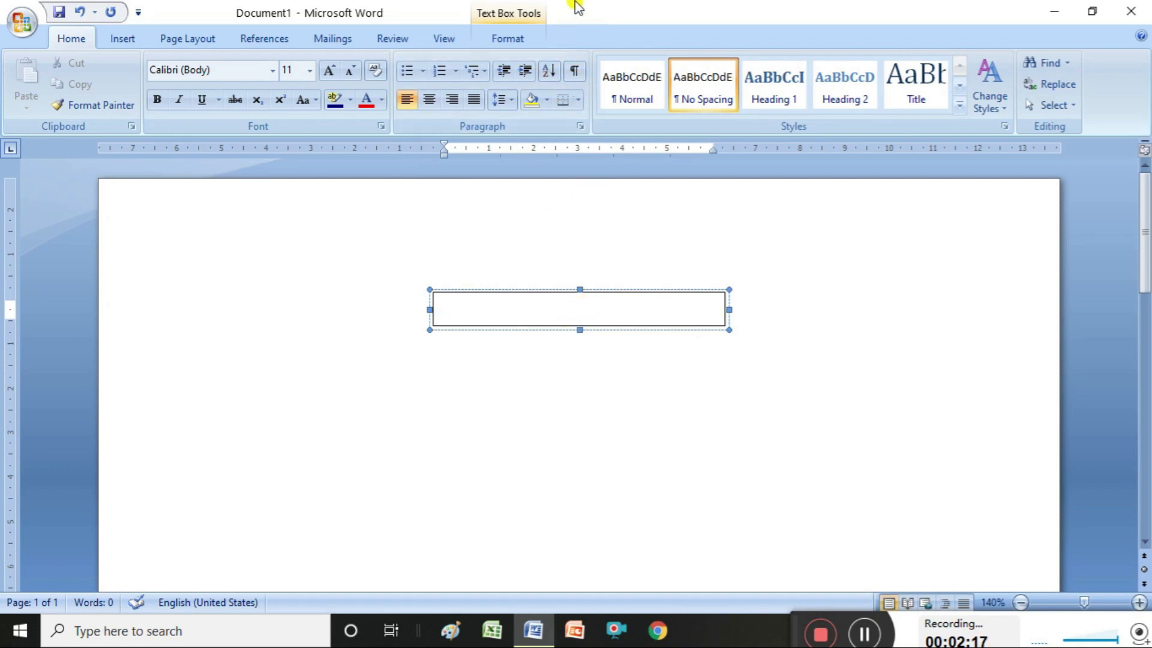
- Increase the text box's height to 3.4 cm
left_click(520, 14)
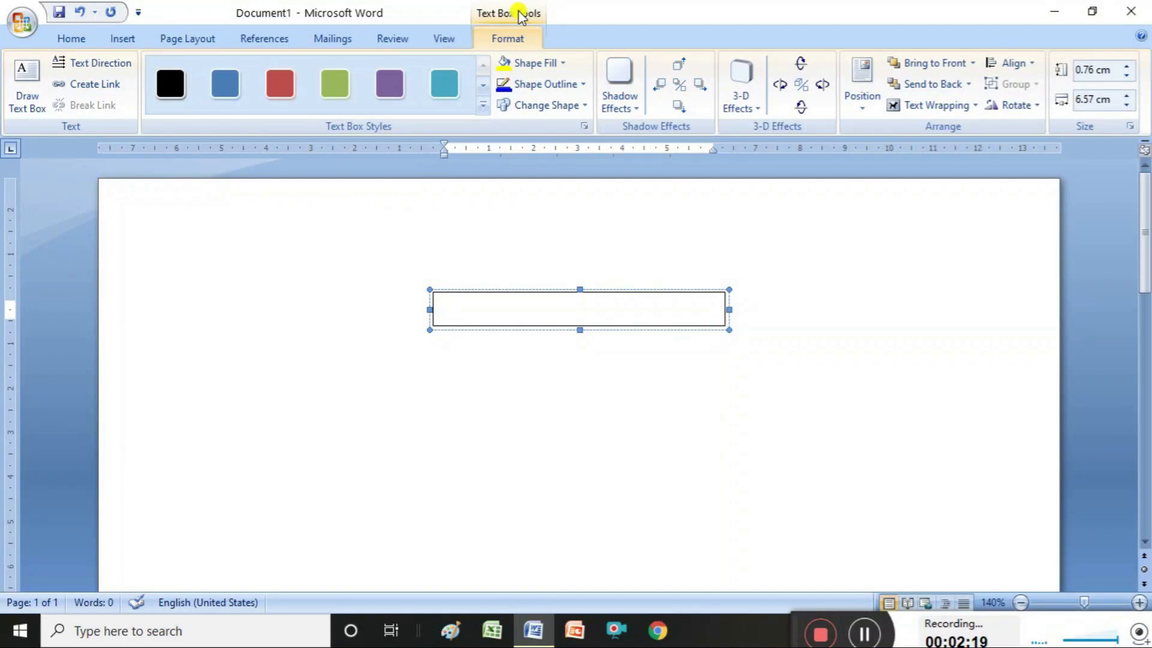
left_click(1128, 66)
left_click(1128, 66)
left_click(1128, 66)
left_click(1128, 66)
left_click(1128, 66)
left_click(1128, 66)
left_click(1127, 66)
left_click(1128, 66)
left_click(1128, 66)
left_click(1128, 66)
left_click(1128, 66)
left_click(1128, 66)
left_click(1128, 66)
left_click(1128, 66)
left_click(1128, 66)
left_click(1128, 66)
left_click(1128, 66)
left_click(1127, 66)
left_click(1128, 66)
- Set the text box's width to 6 cm
left_click(1126, 95)
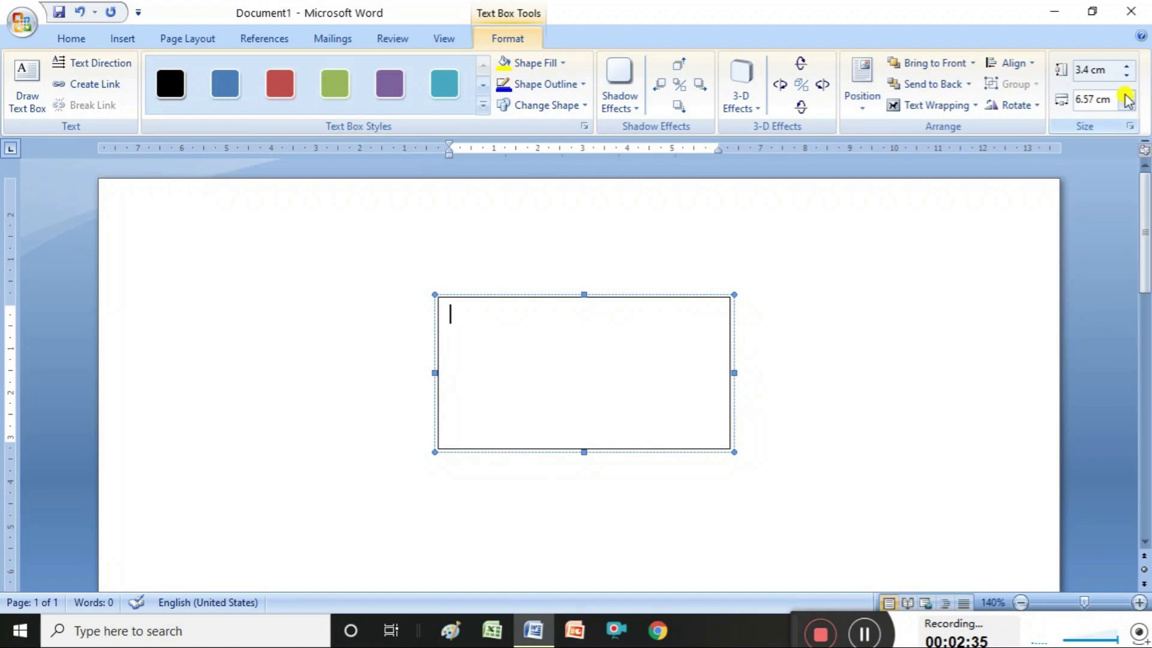
left_click(1127, 96)
left_click(1127, 96)
left_click(1127, 96)
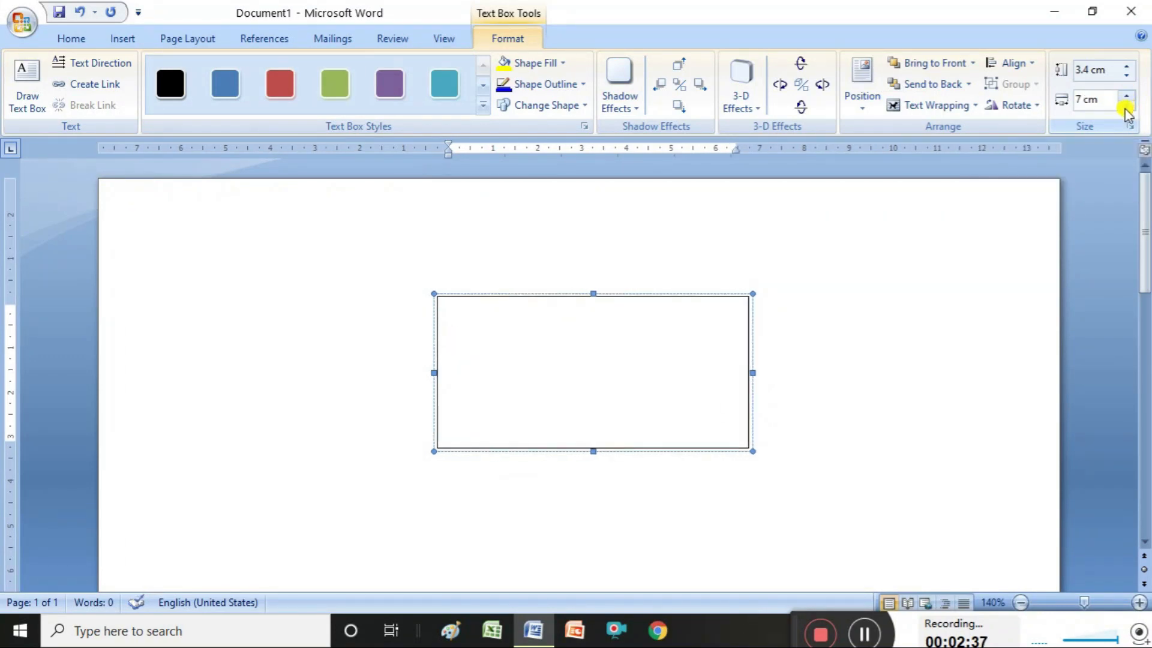
left_click(1127, 108)
left_click(1127, 108)
left_click(1127, 108)
left_click(1127, 108)
left_click(1127, 108)
left_click(1127, 108)
left_click(1128, 108)
left_click(1127, 108)
left_click(1127, 108)
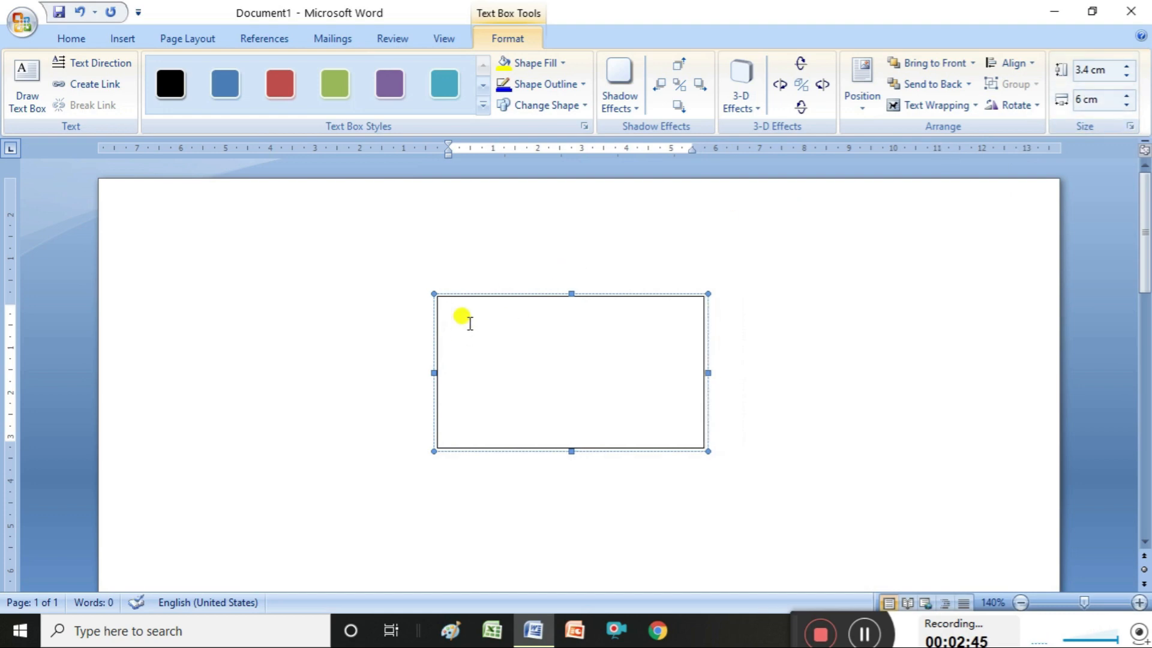
- Enter ABC LTD in the text box, followed by the company's locality, city and state on separate lines
type("ABC LTD")
key("Return")
type("jayanagar")
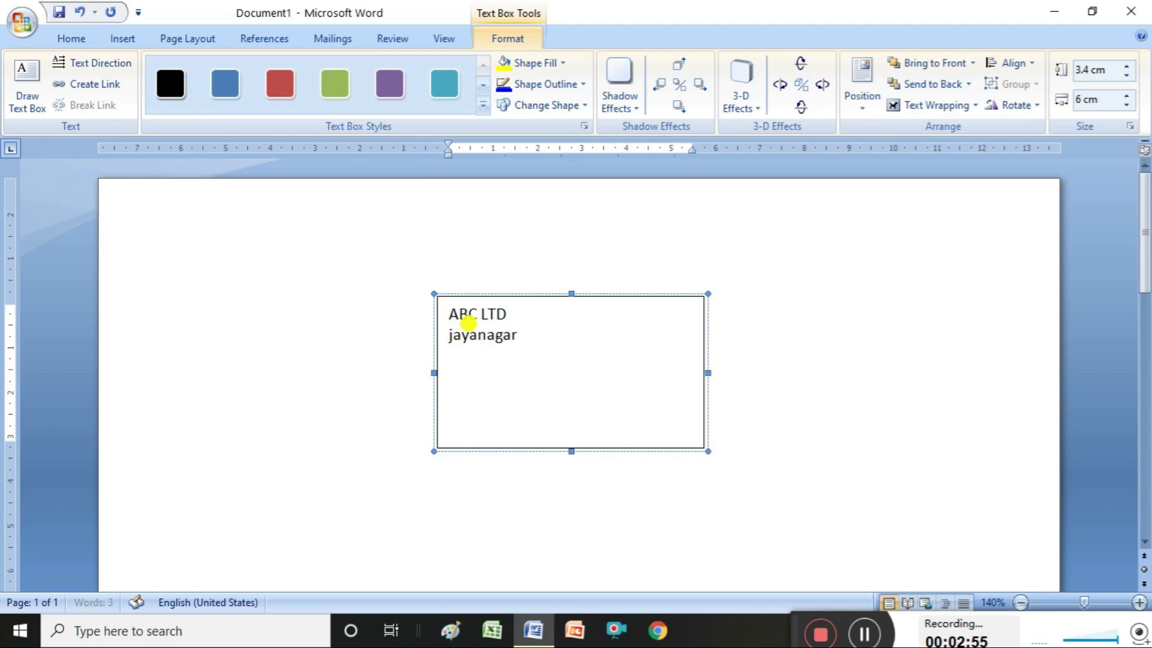
key("Return")
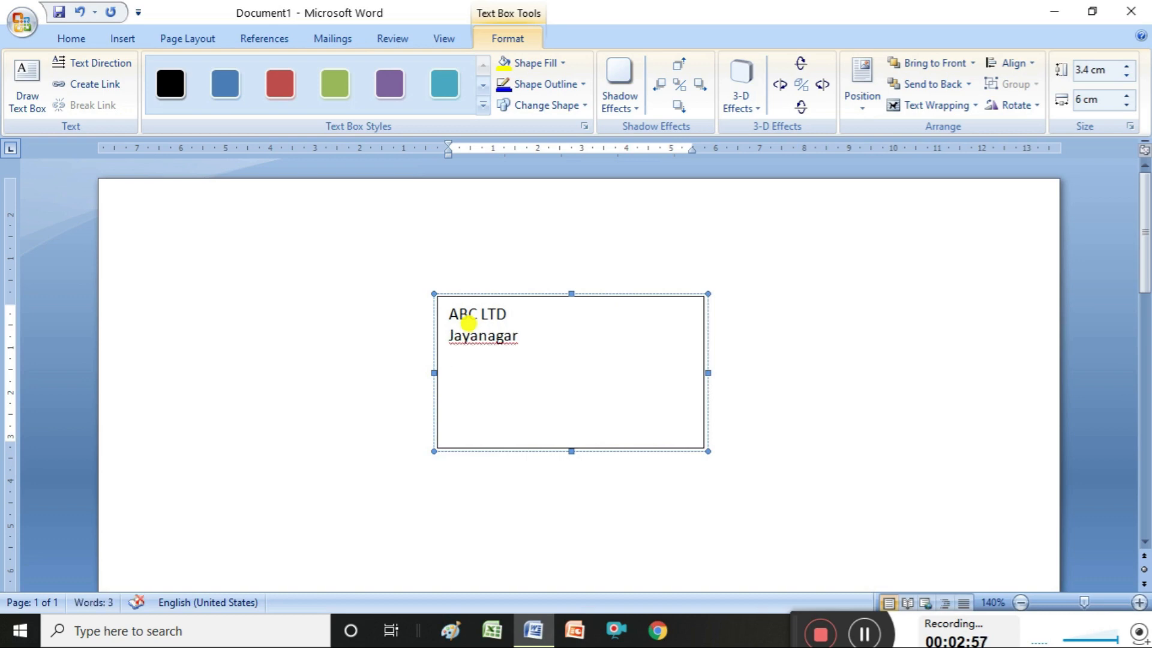
type("bangalore")
key("Return")
type("kar")
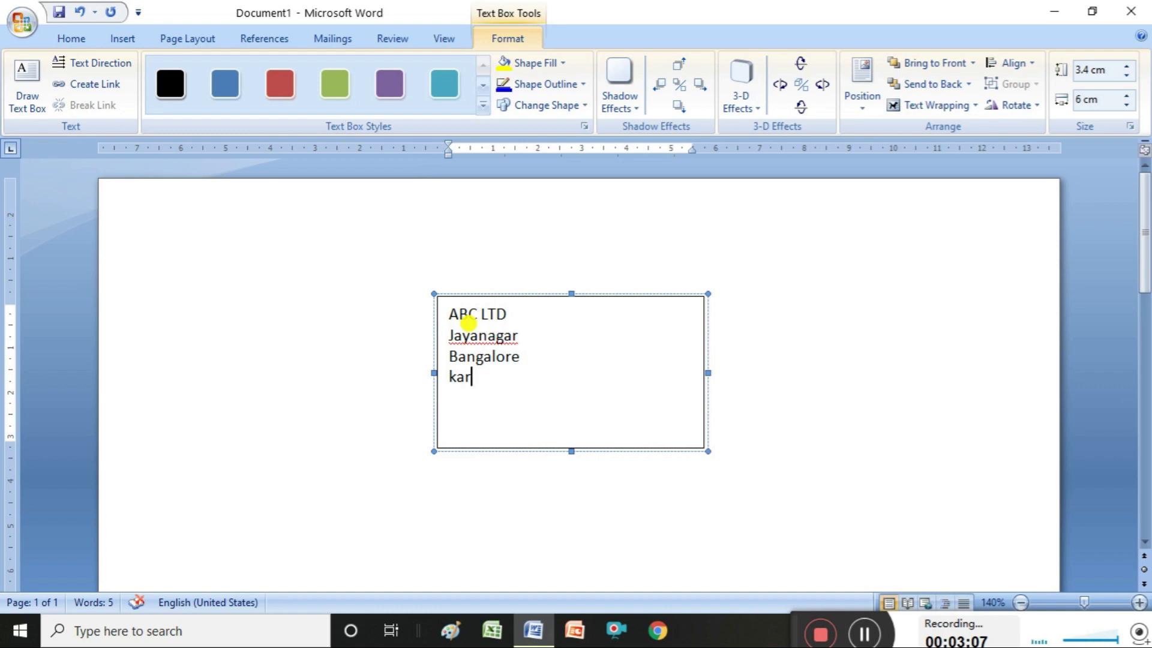
type("nataka")
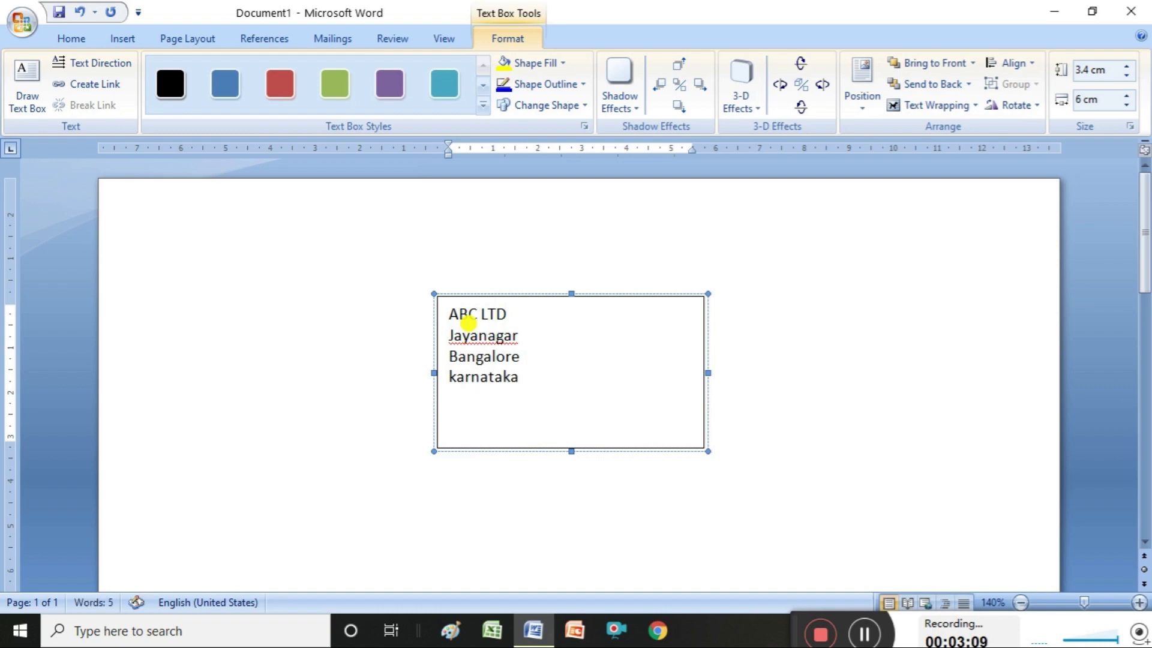
key("Return")
type("mo")
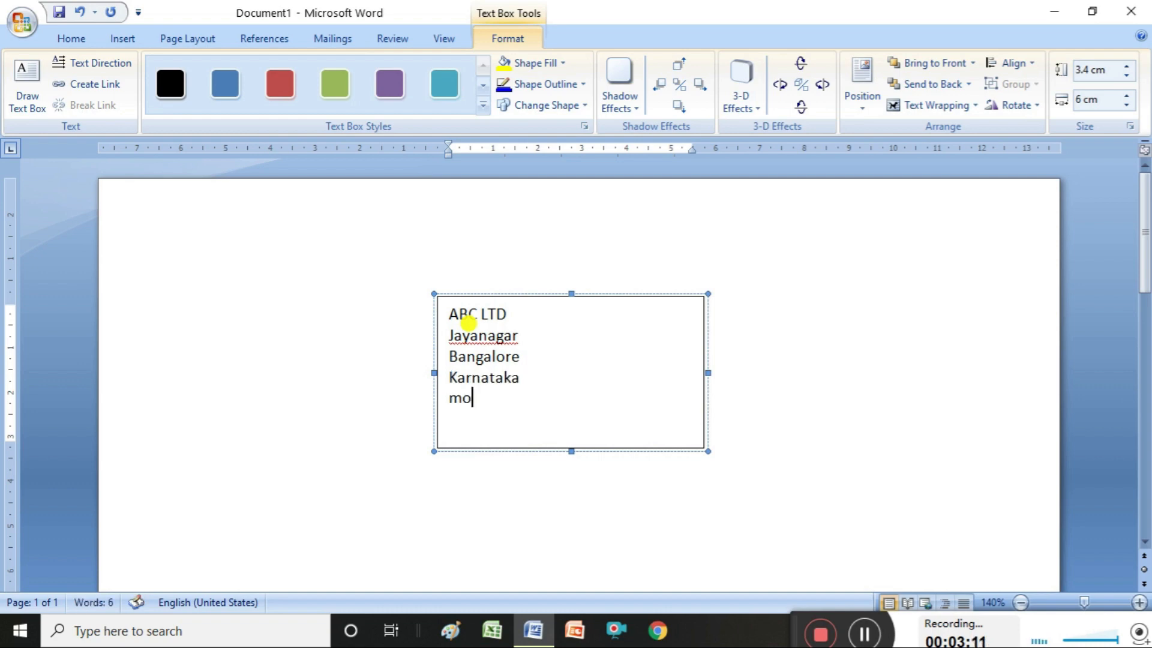
type("bile.no.567853965")
key("Return")
type("www.sricomp")
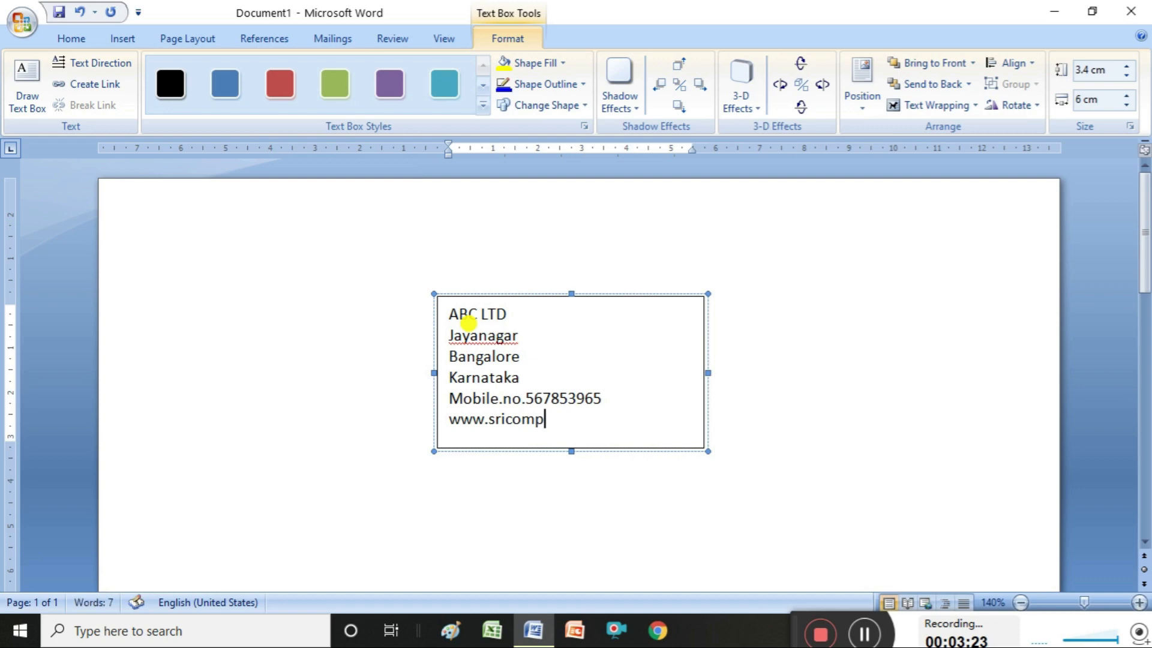
type("uters.com")
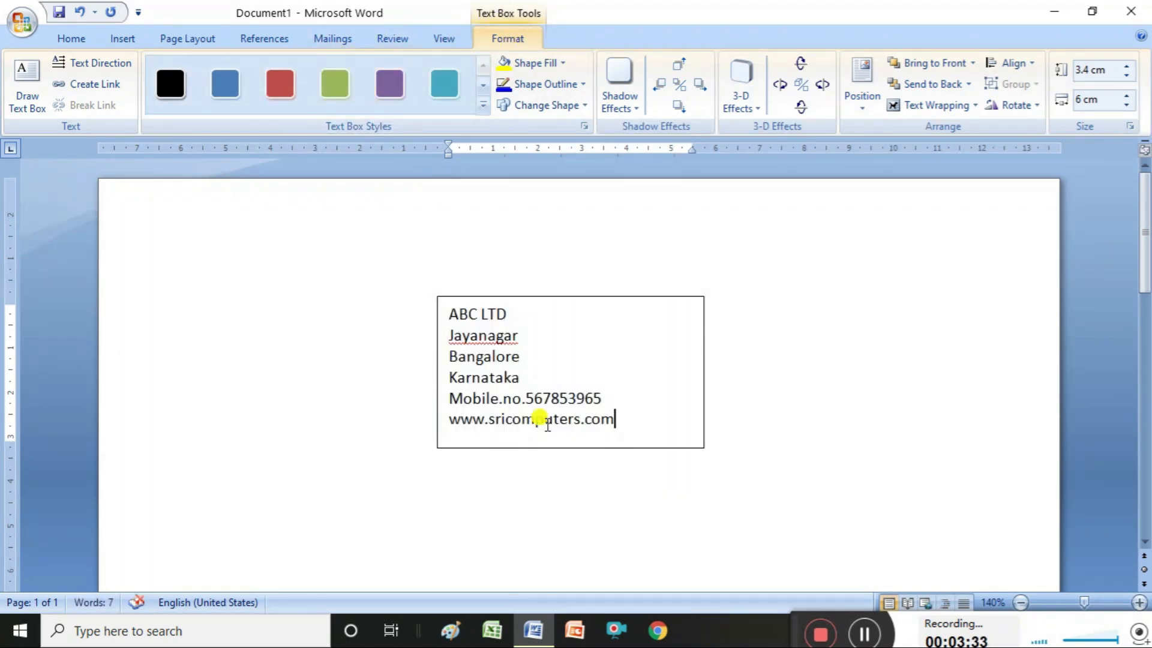
- Apply the solid green text box style with the compound outline to the card
left_click(568, 359)
left_click(436, 91)
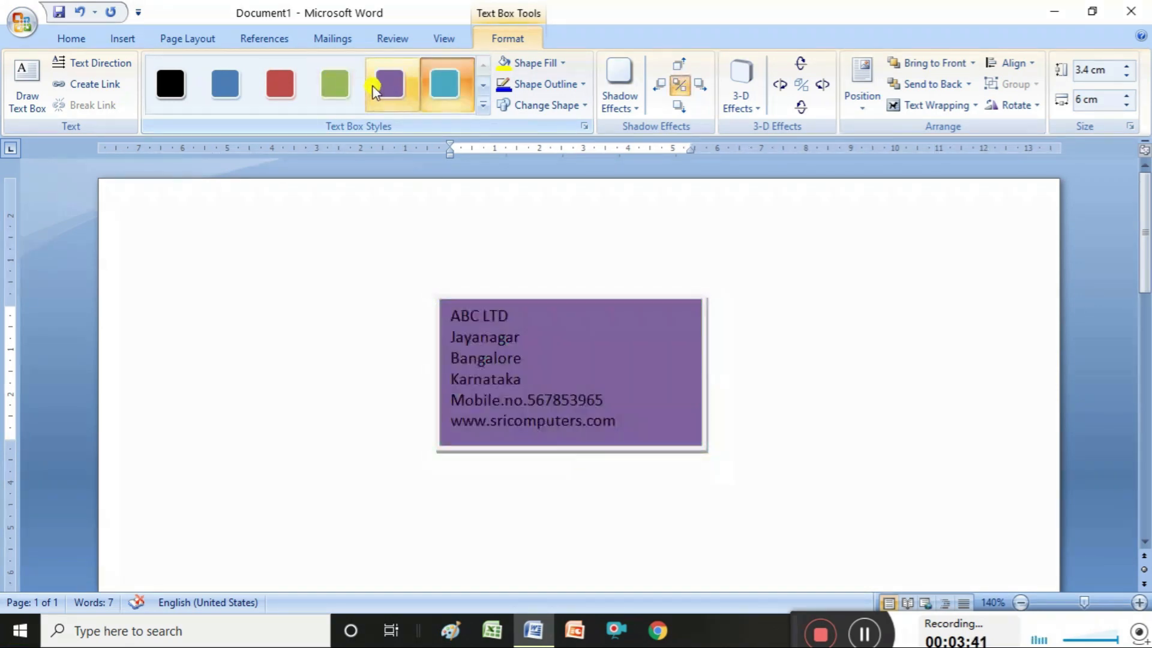
left_click(338, 89)
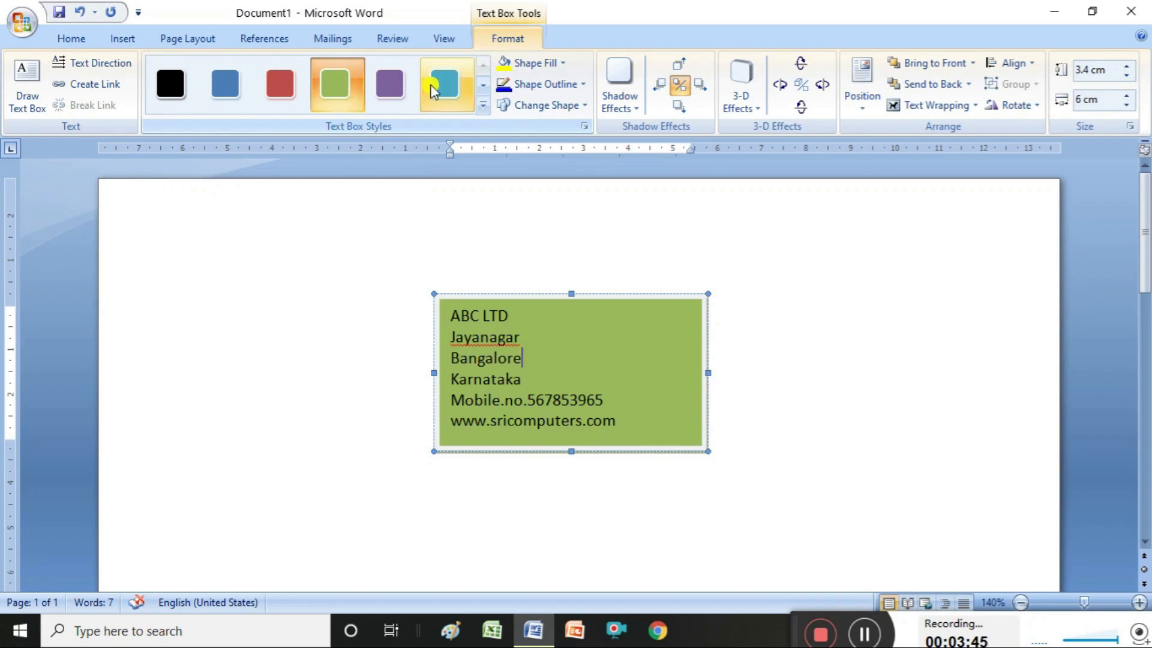
- Fill the text box with standard light green and give it a standard dark red outline
left_click(564, 65)
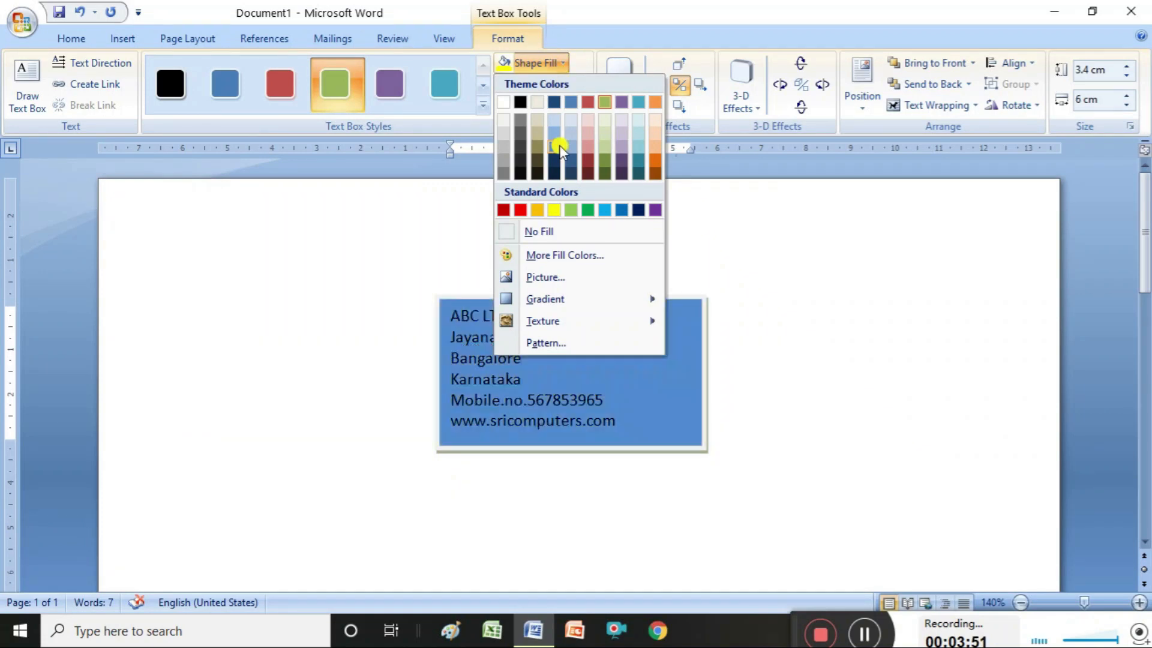
left_click(574, 211)
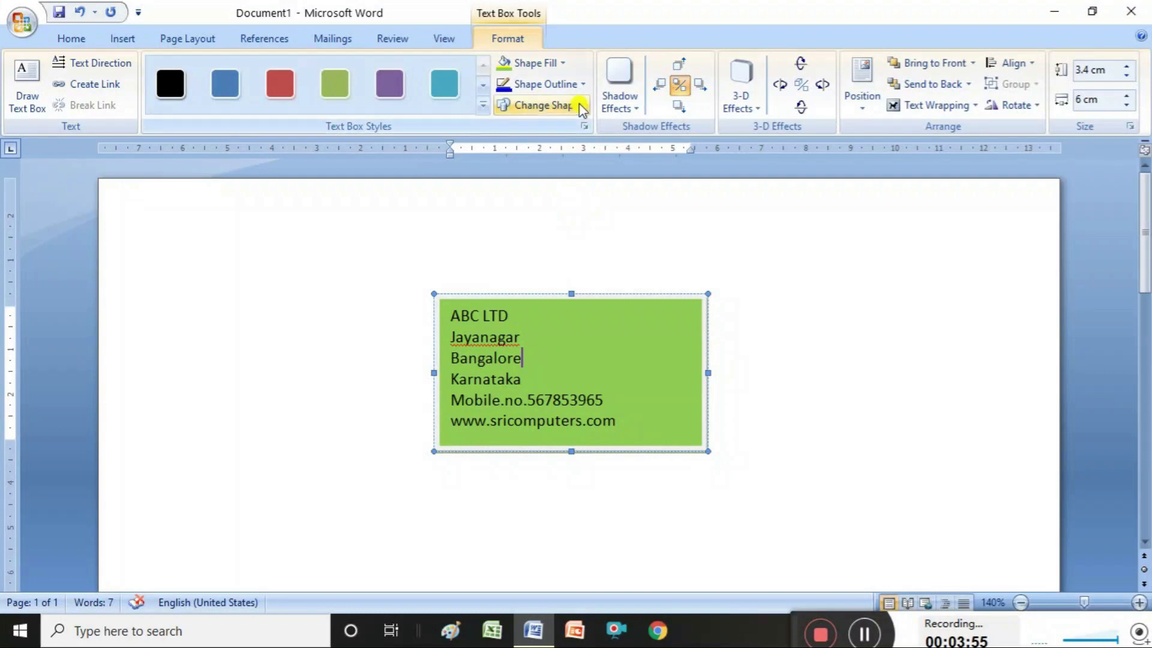
left_click(586, 88)
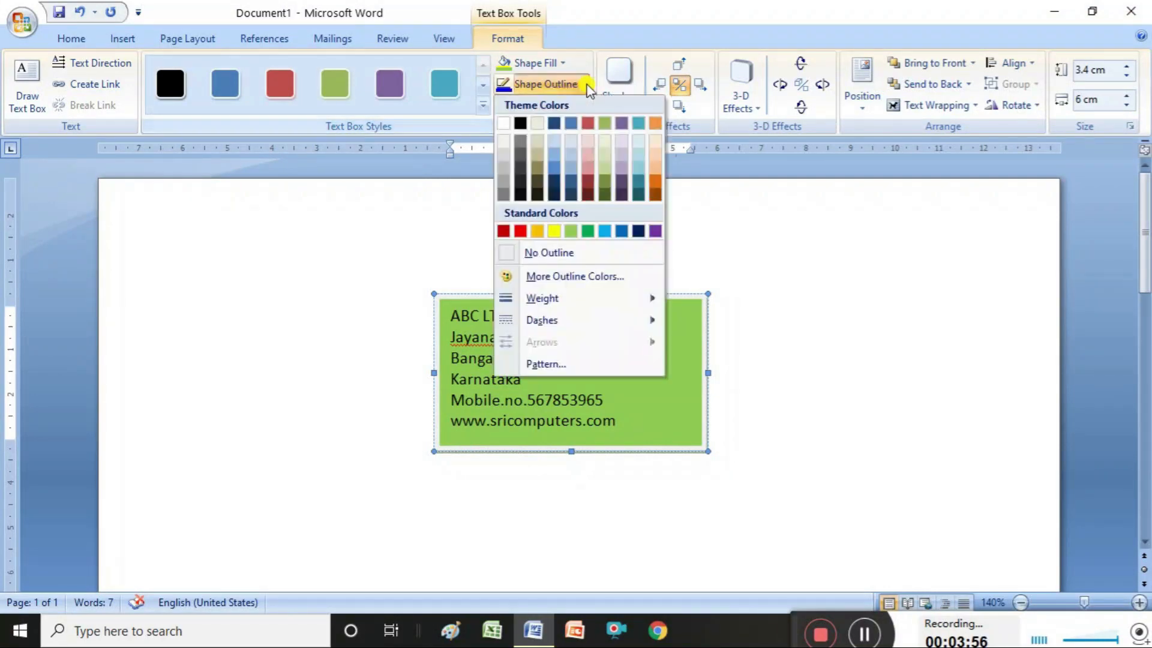
left_click(504, 232)
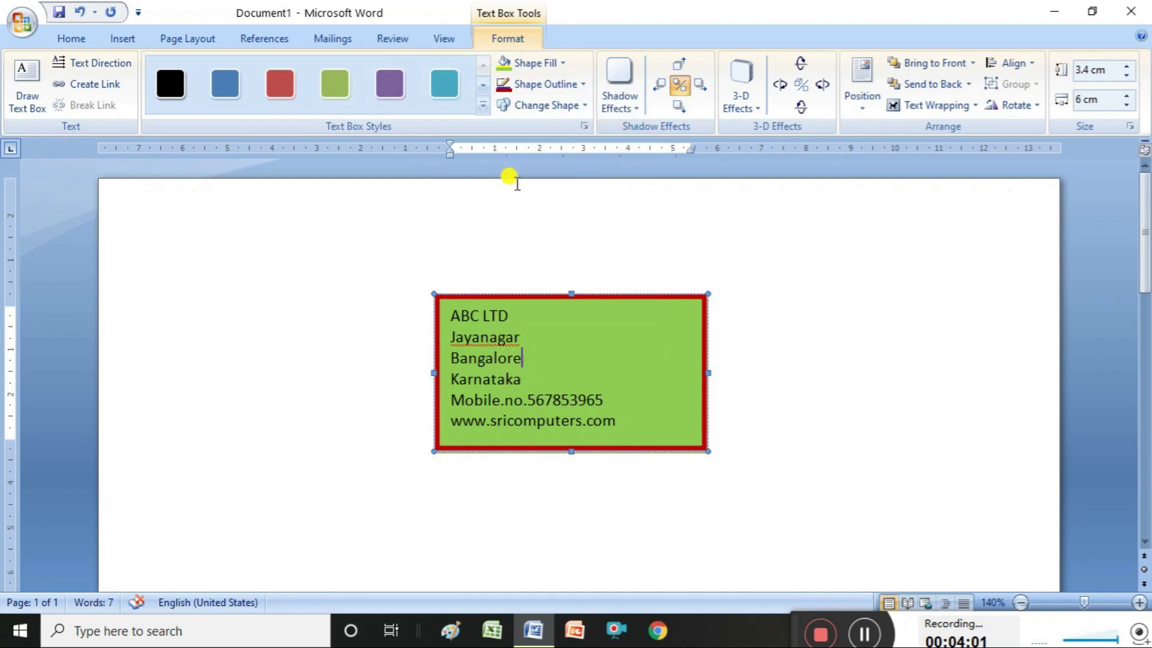
- Try the inverted trapezoid shape on the text box and return it to a rectangle
left_click(585, 106)
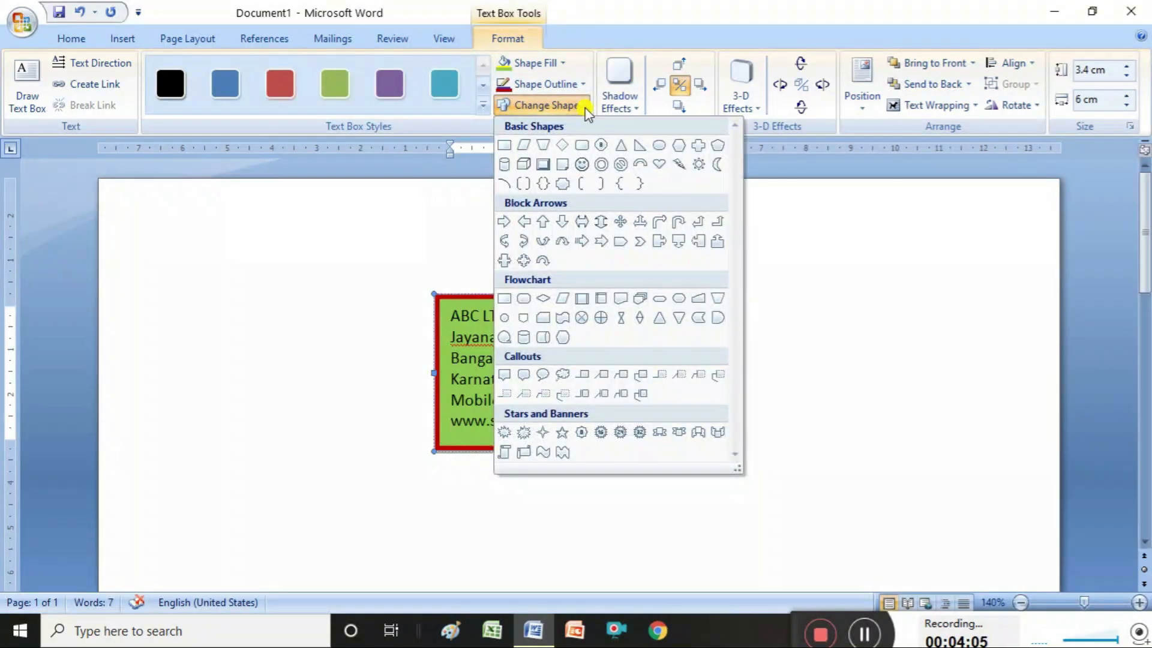
left_click(542, 146)
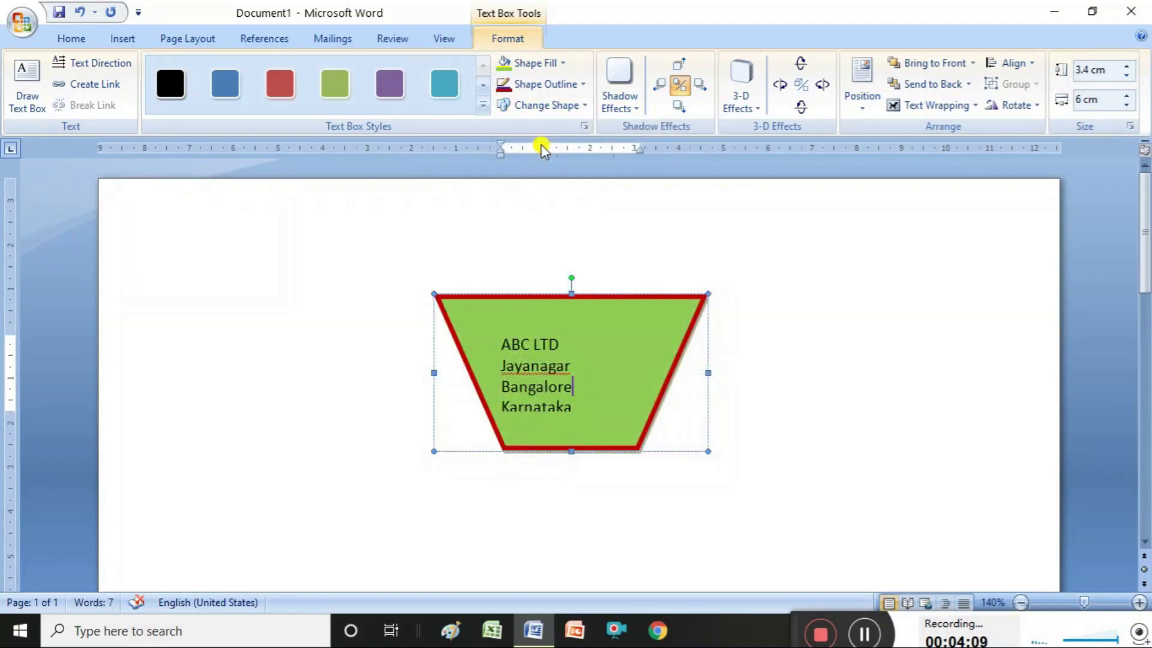
left_click(580, 105)
left_click(507, 143)
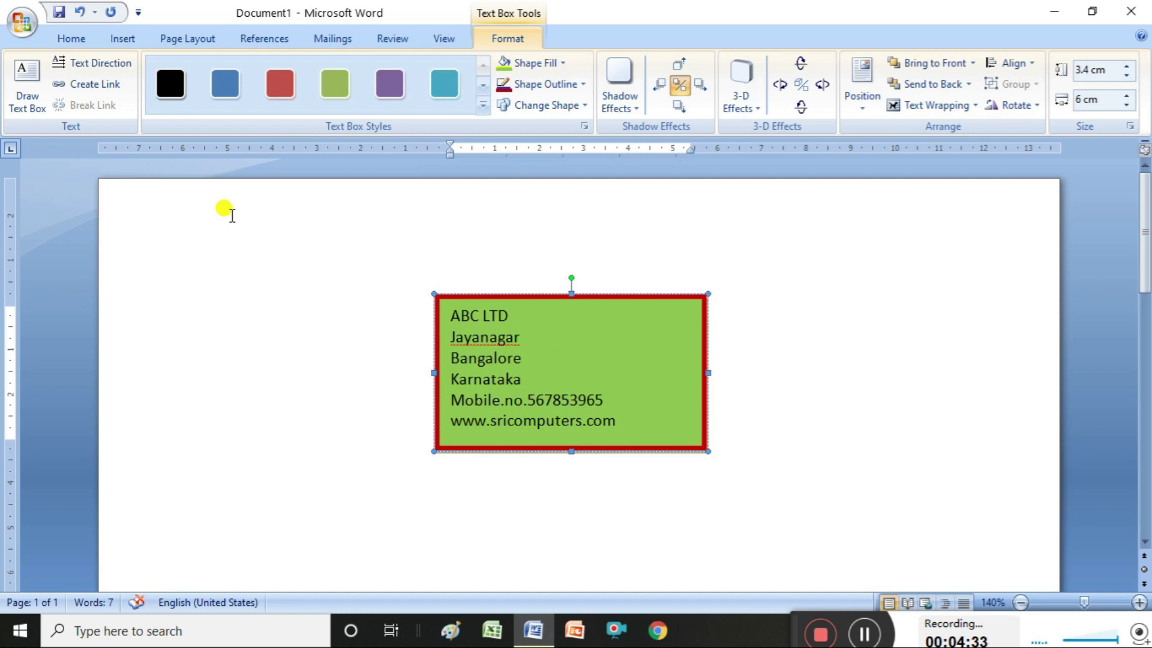
- Draw a diamond about 0.91 cm wide and 0.62 cm high beside the card's city line and apply the purple shape style
left_click(126, 43)
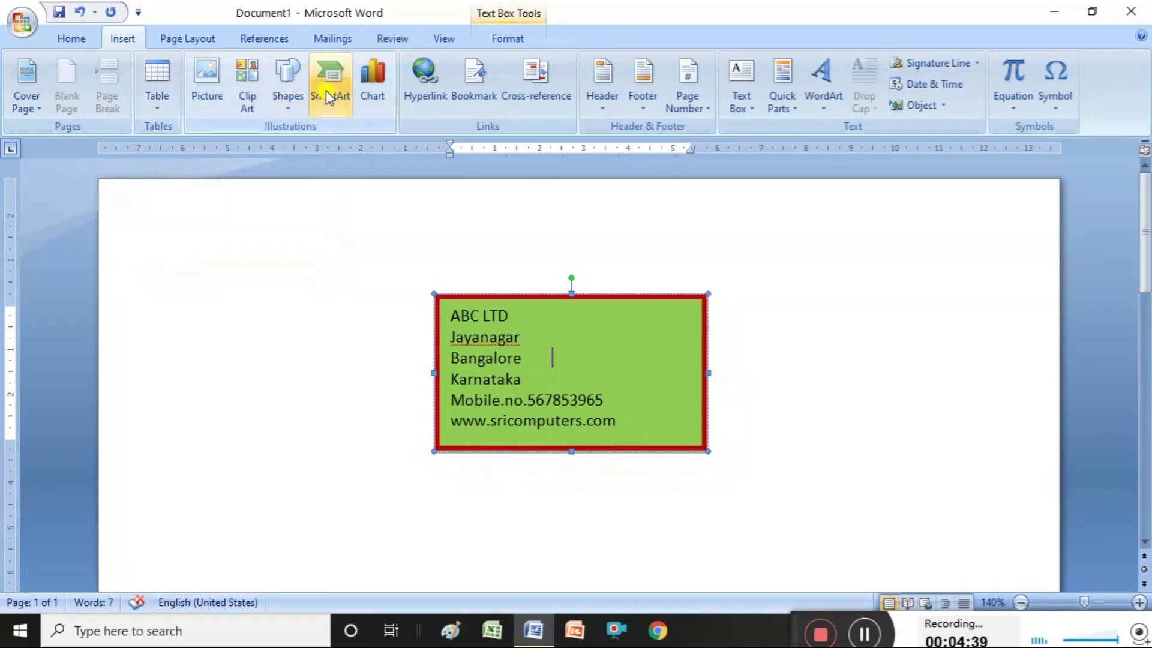
left_click(289, 102)
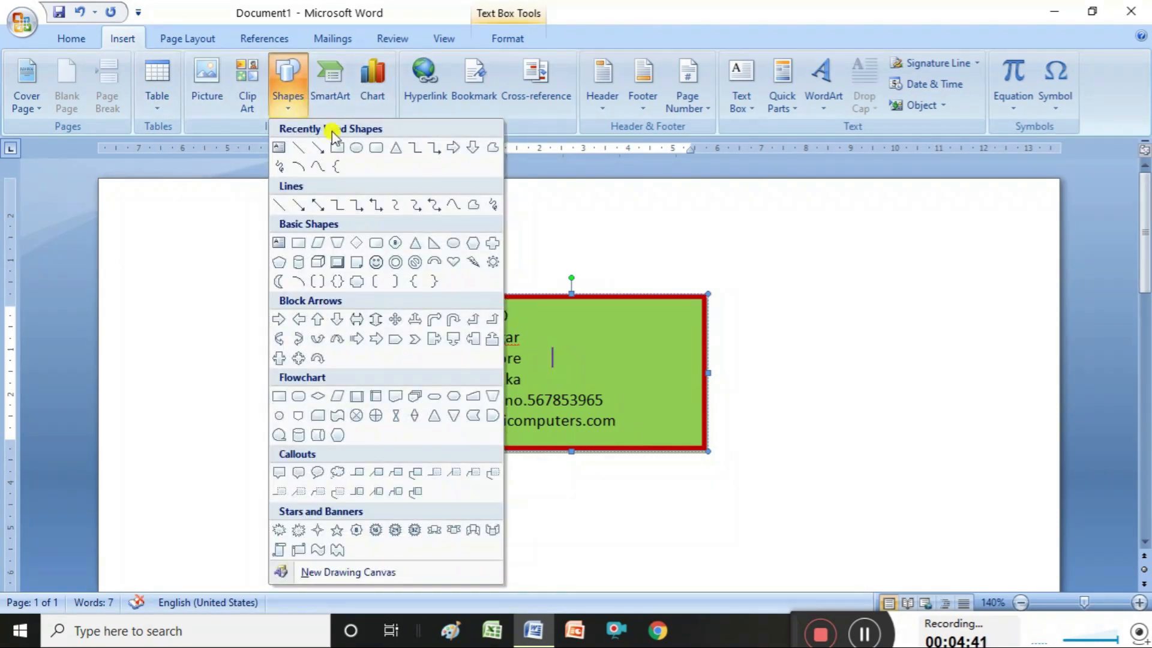
left_click(356, 243)
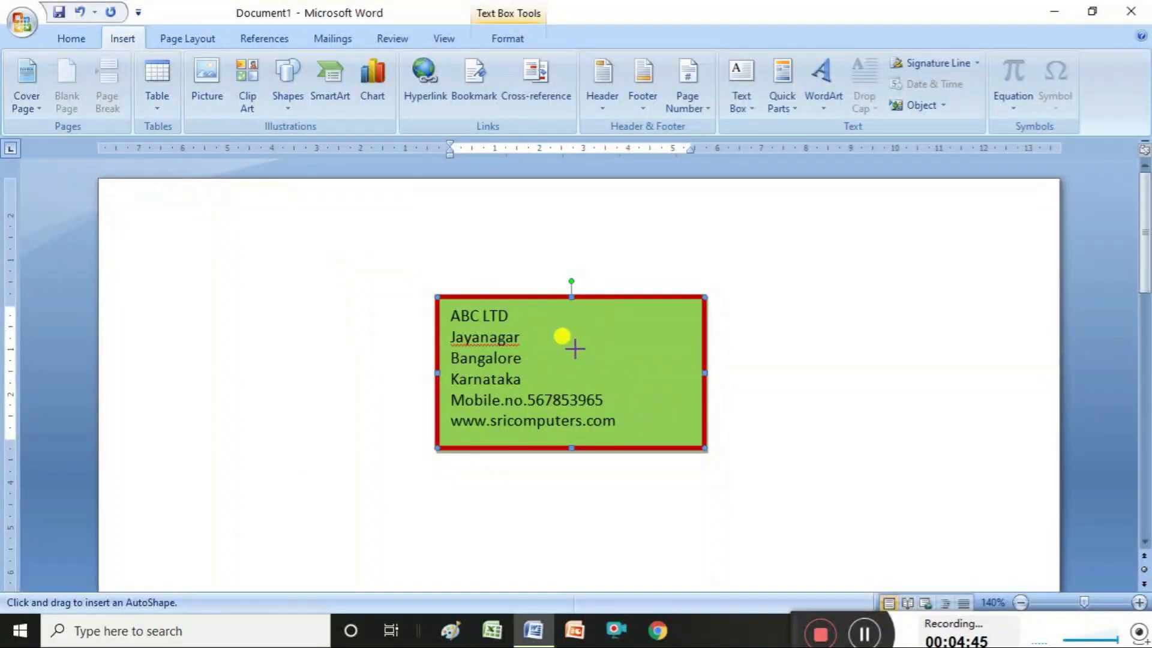
left_click_drag(578, 348, 619, 376)
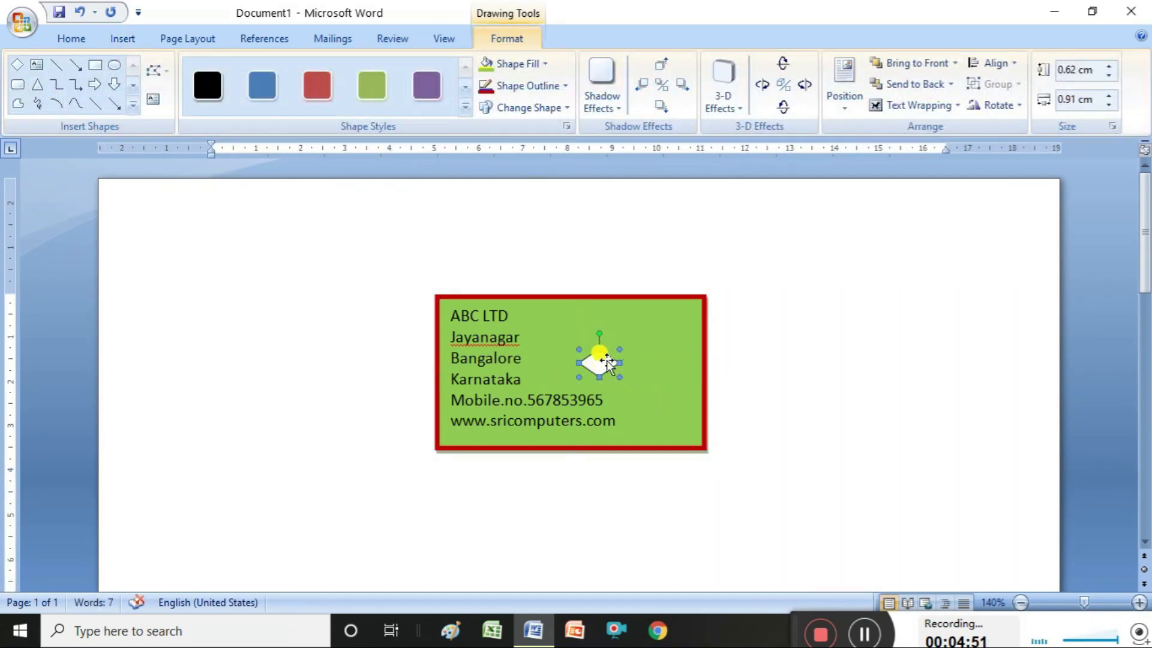
left_click(432, 92)
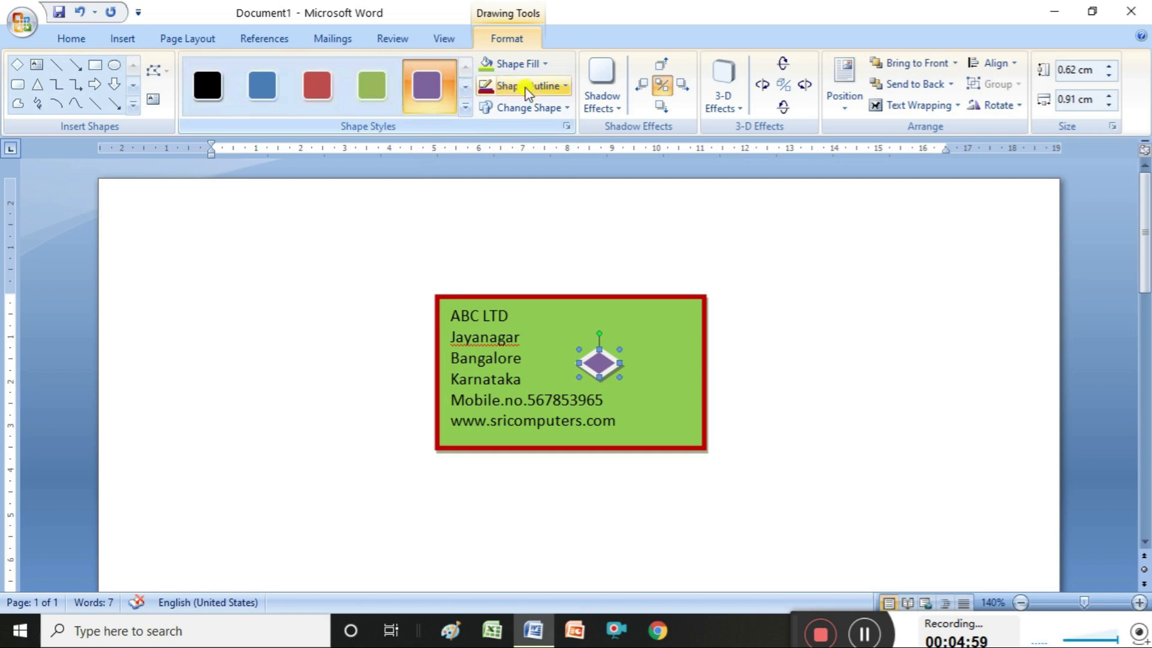
- Try the rotated text directions on the card's text and return it to horizontal
left_click(630, 328)
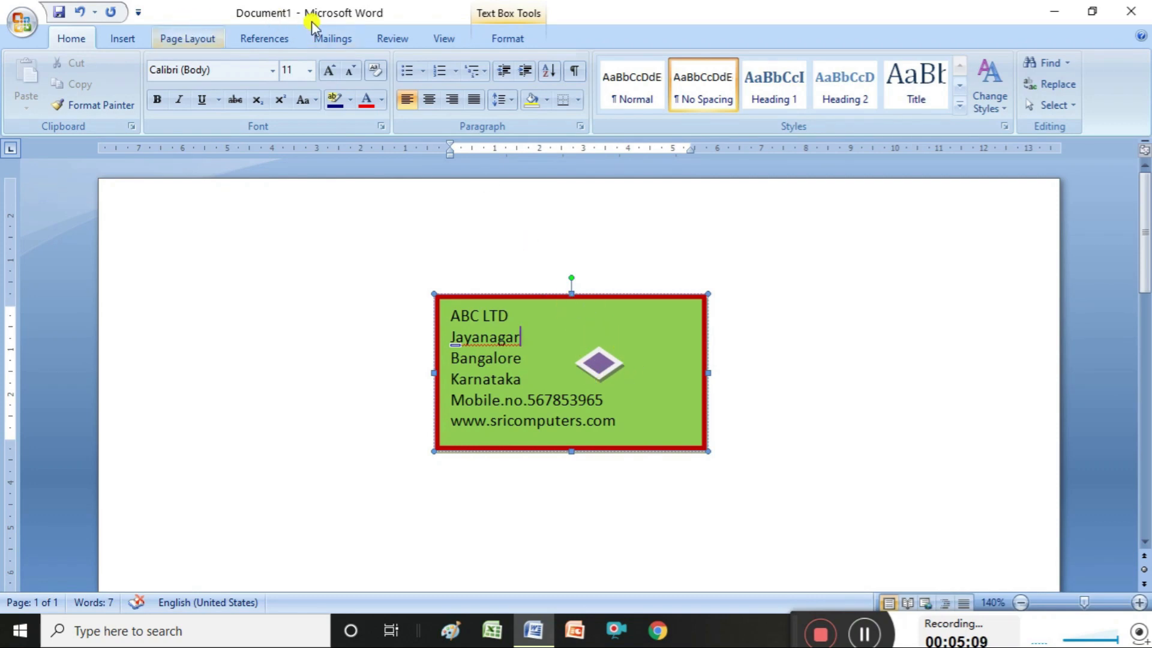
left_click(489, 21)
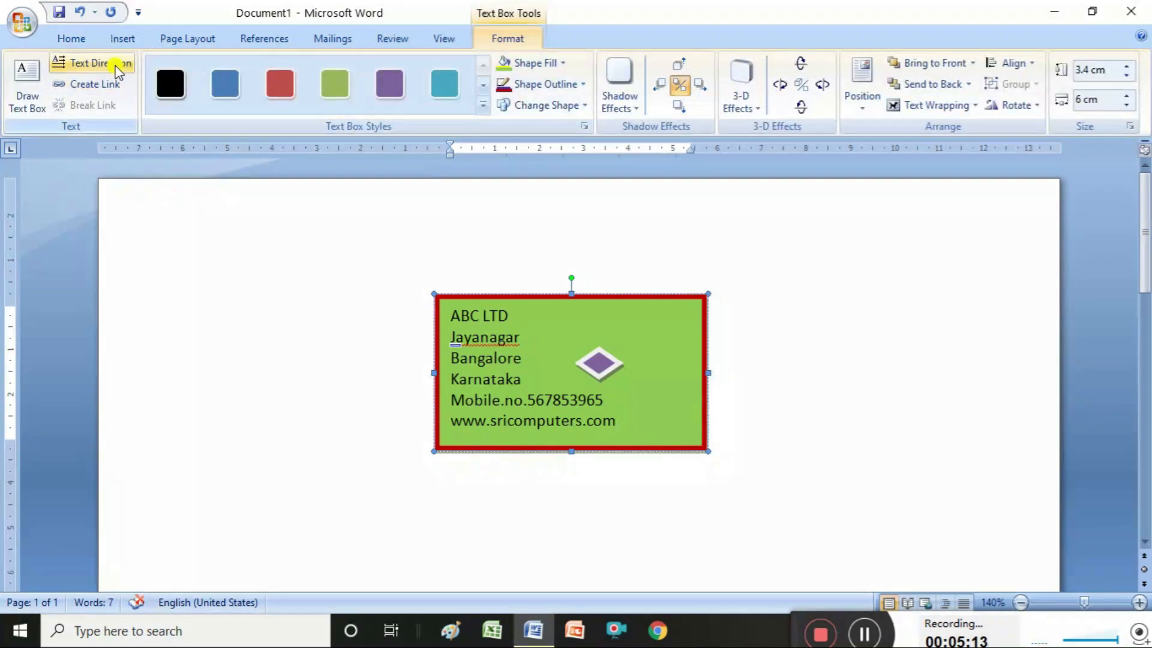
left_click(118, 72)
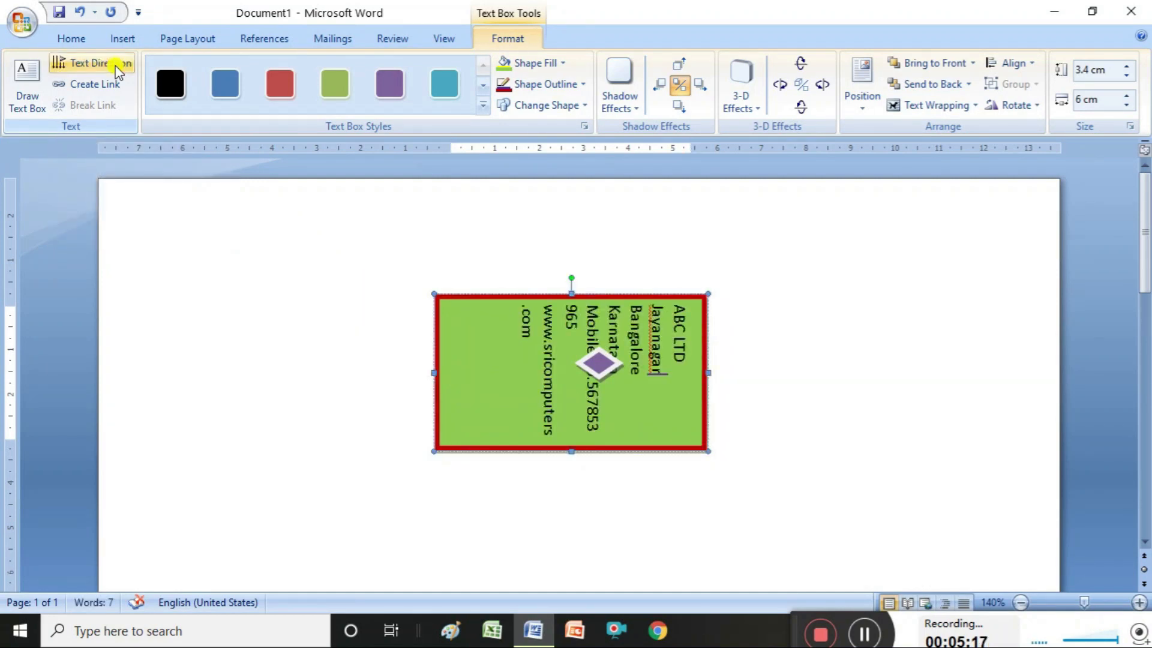
left_click(118, 71)
left_click(119, 71)
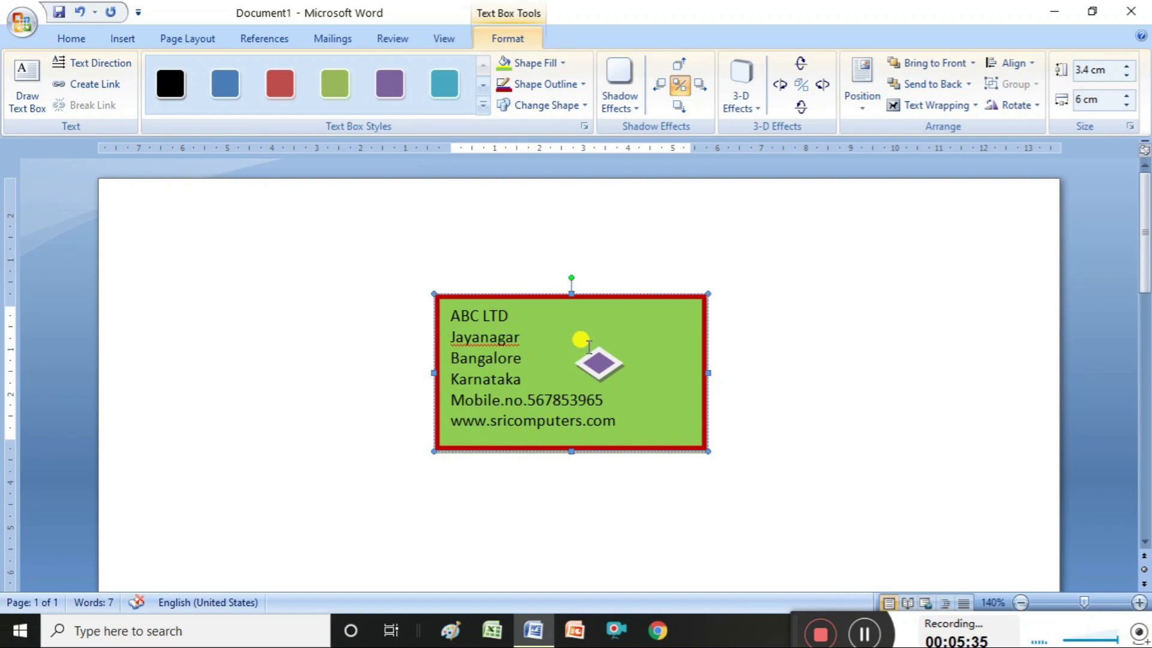
- Save the visiting card document in the Documents folder as a Word Document named "visiting carrds"
left_click(906, 284)
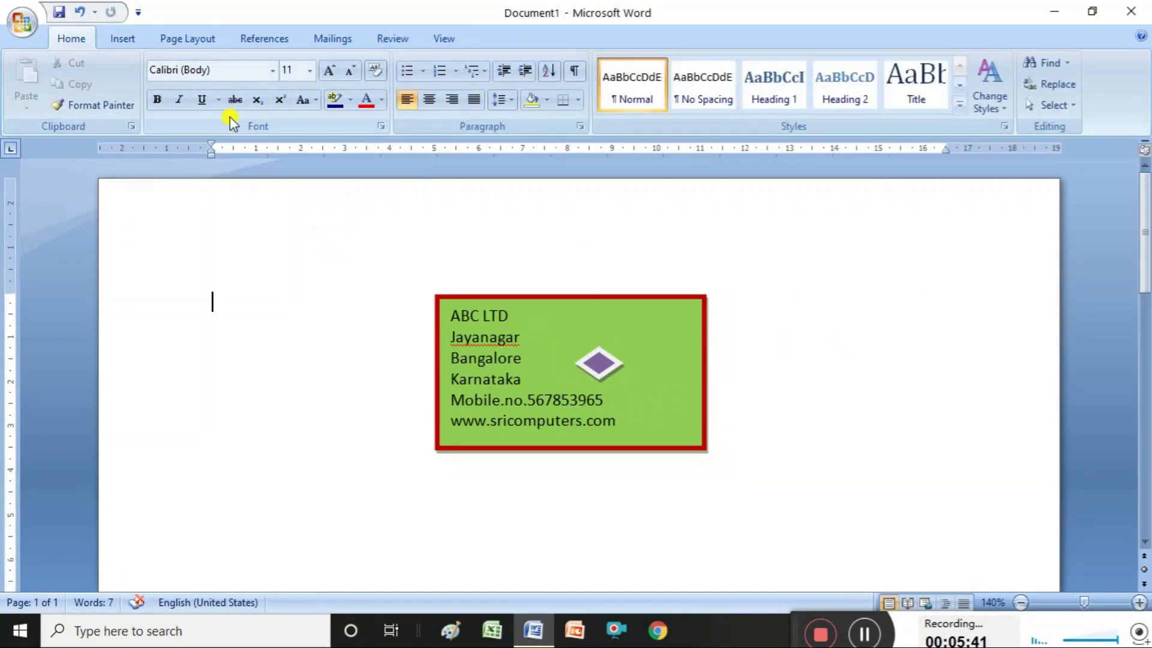
left_click(29, 18)
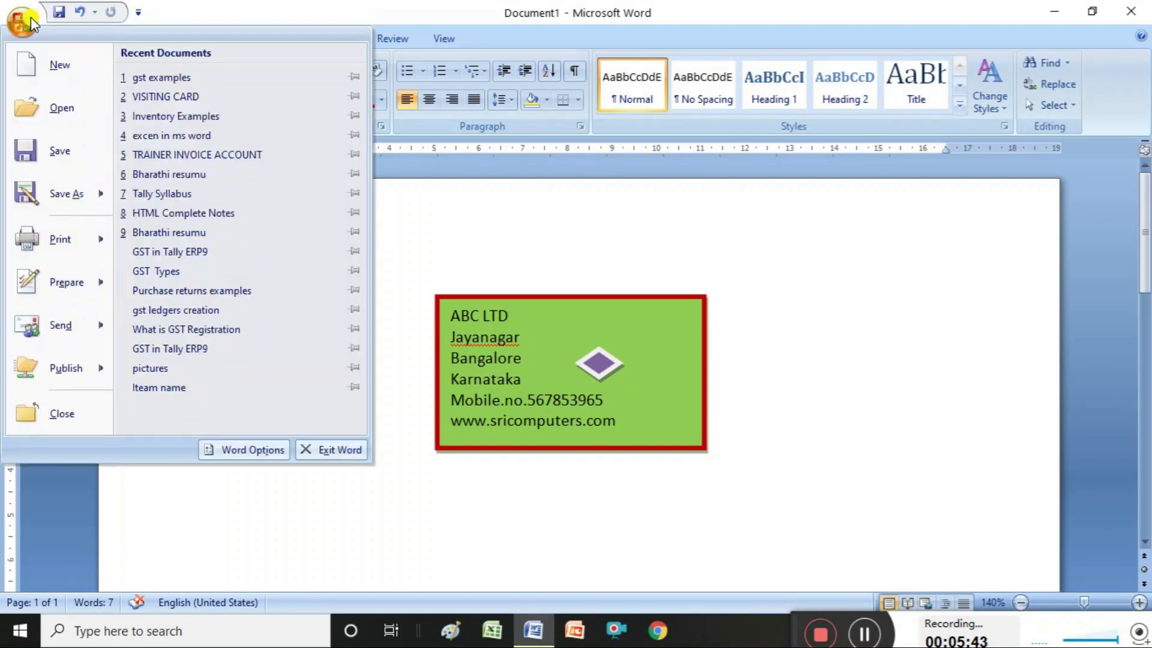
left_click(66, 150)
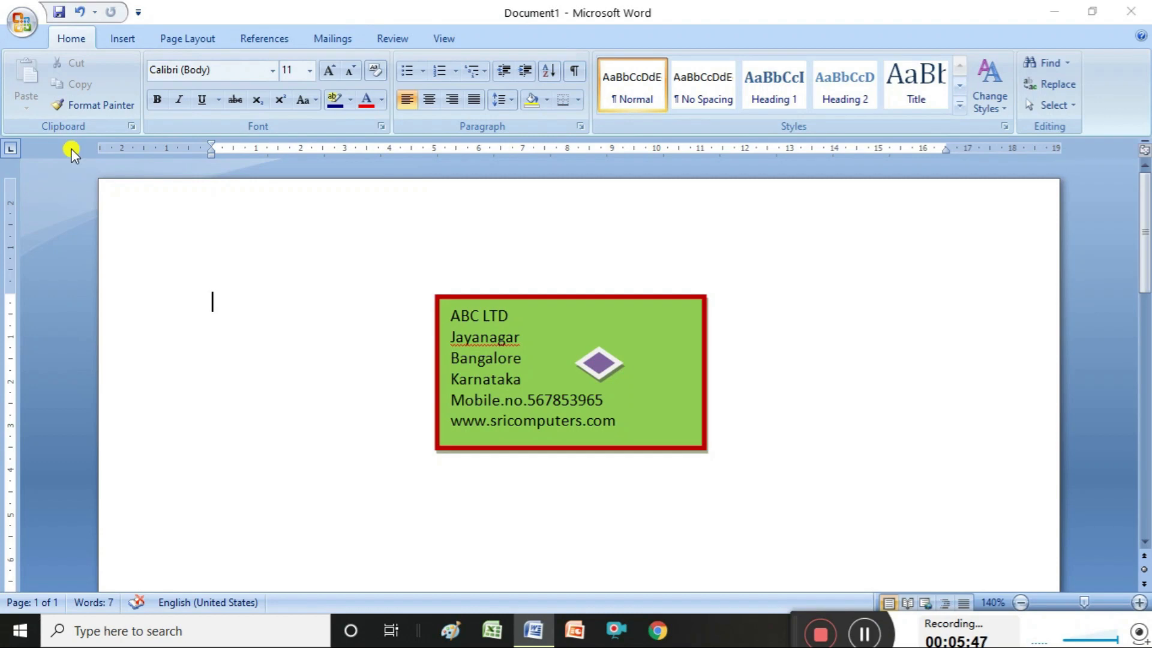
left_click(173, 324)
key("BackSpace")
key("BackSpace")
key("BackSpace")
key("BackSpace")
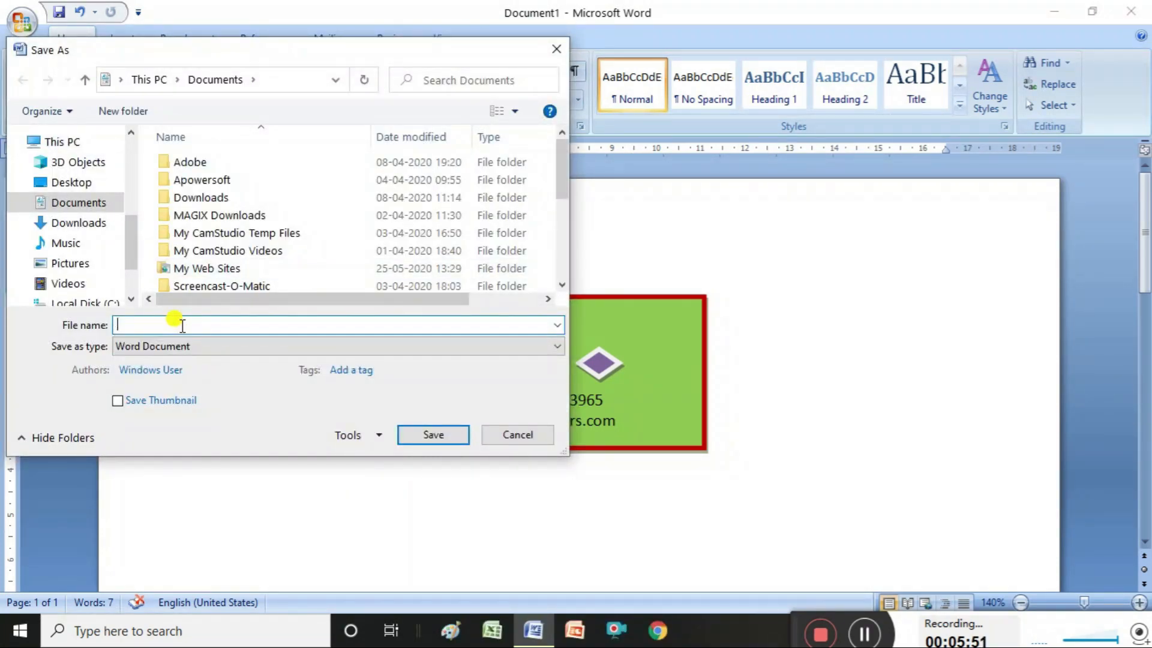
type("visiting ")
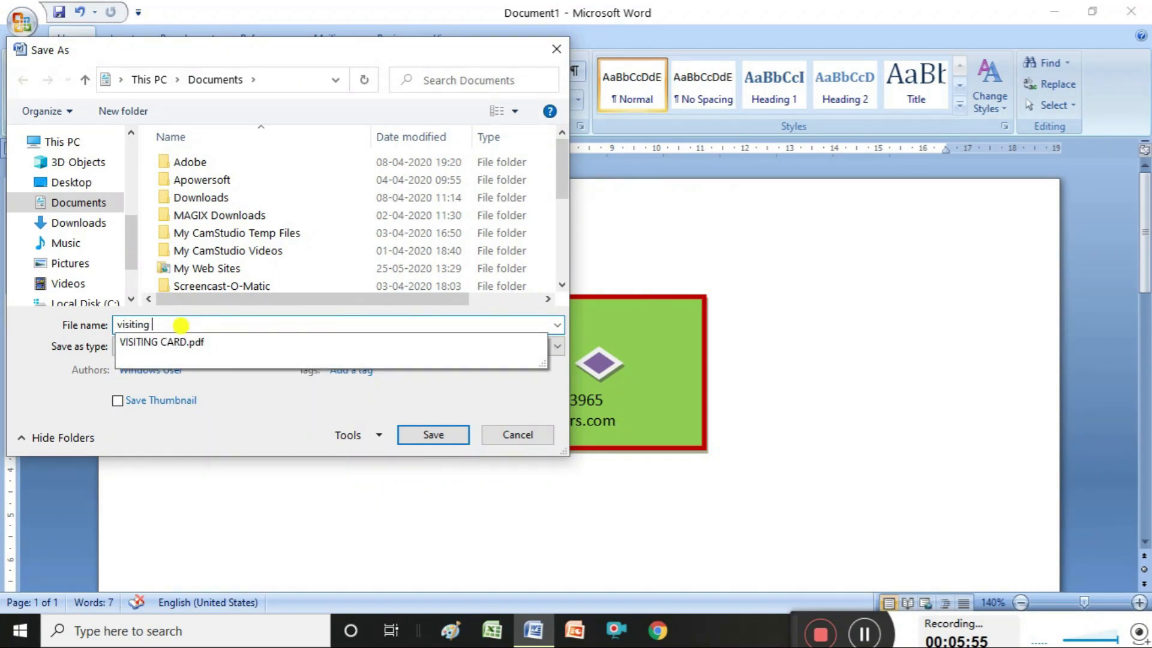
type("carrds")
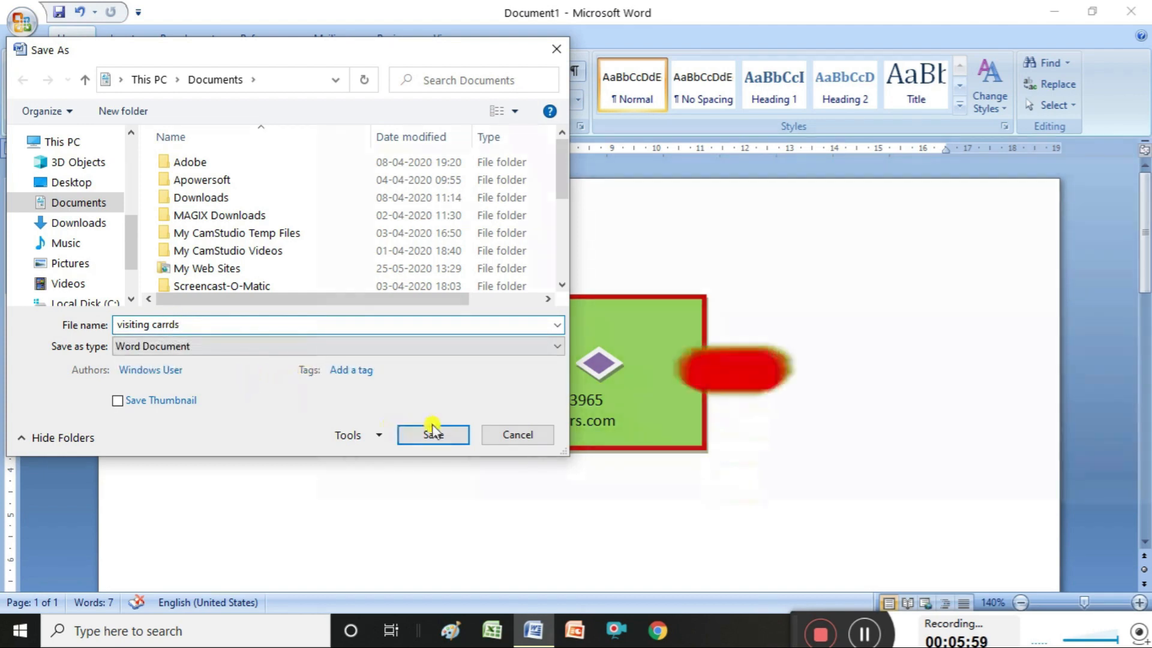
left_click(433, 435)
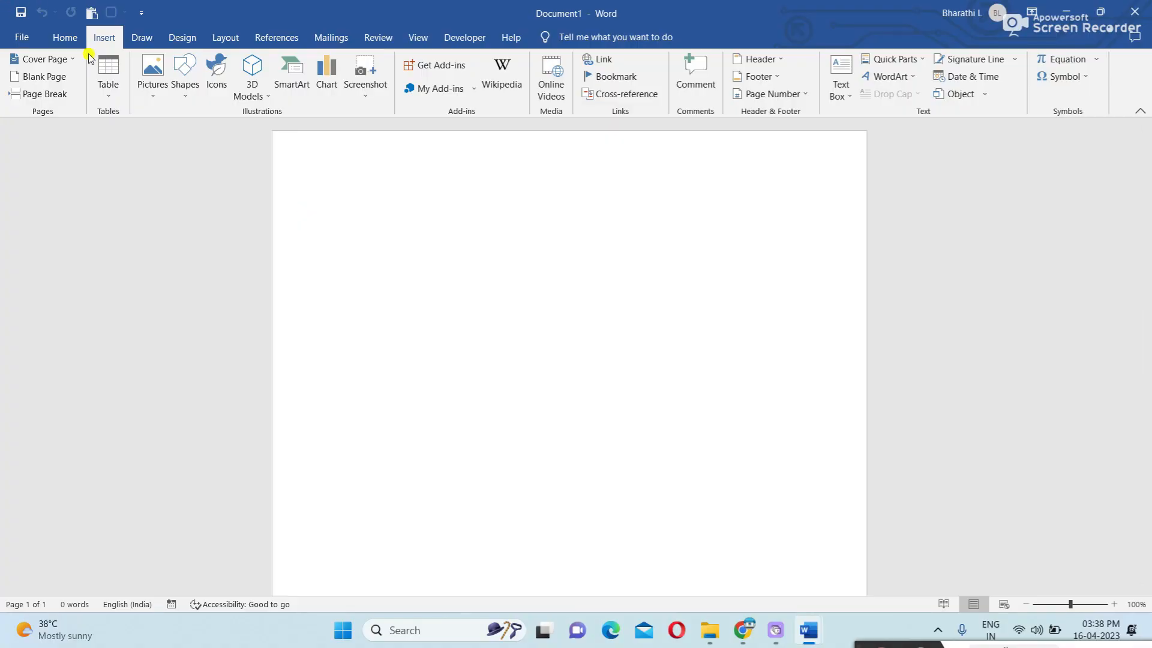
left_click(60, 39)
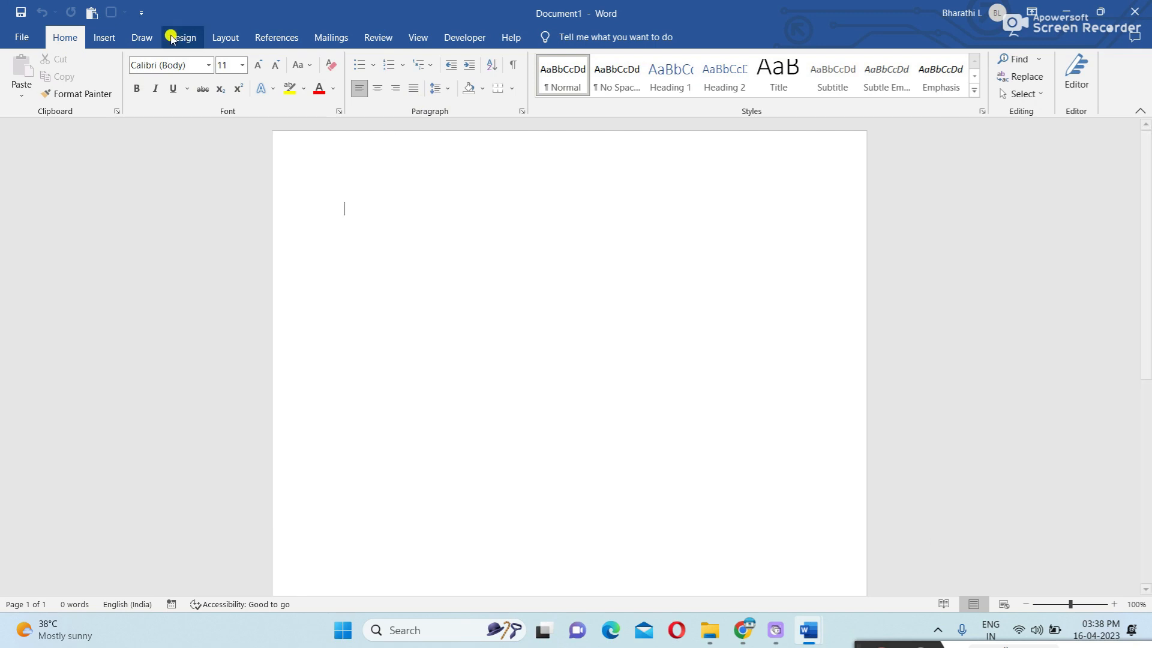
left_click(106, 36)
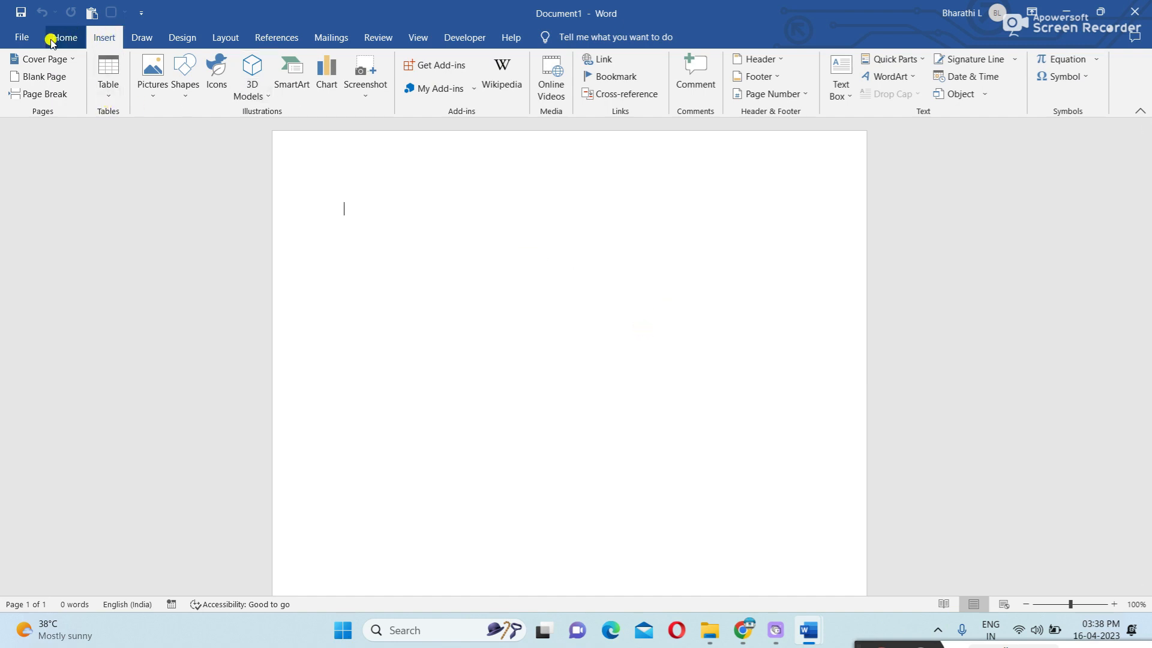
left_click(75, 36)
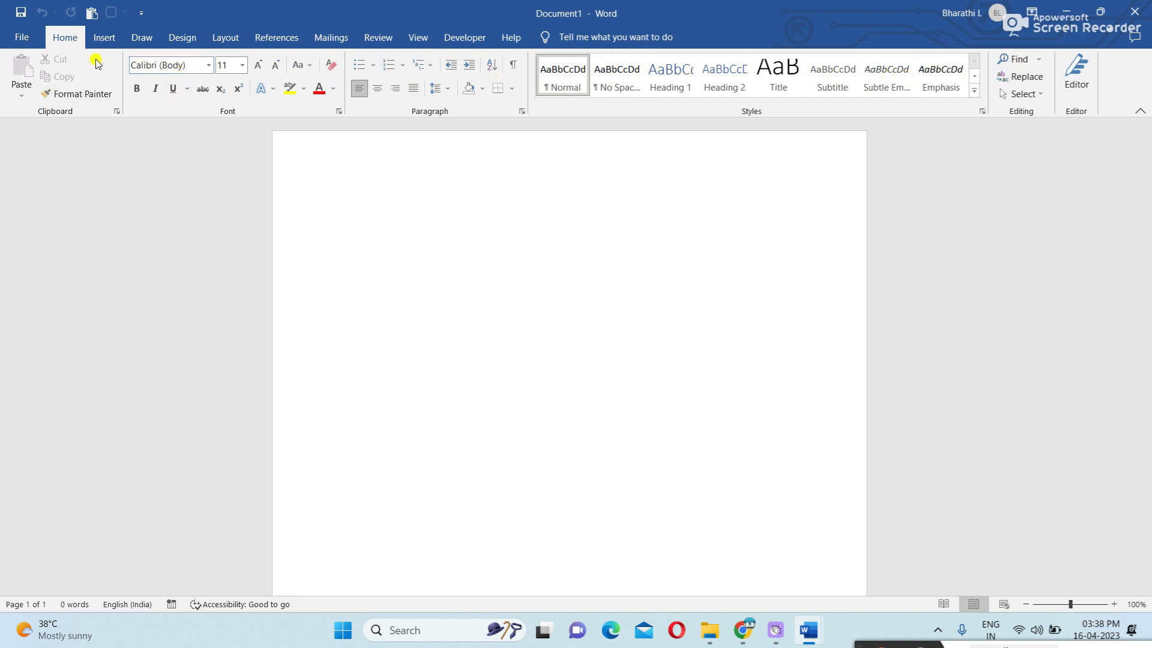
- Insert a Clustered Column chart in the blank document and move its data sheet below the chart
left_click(104, 37)
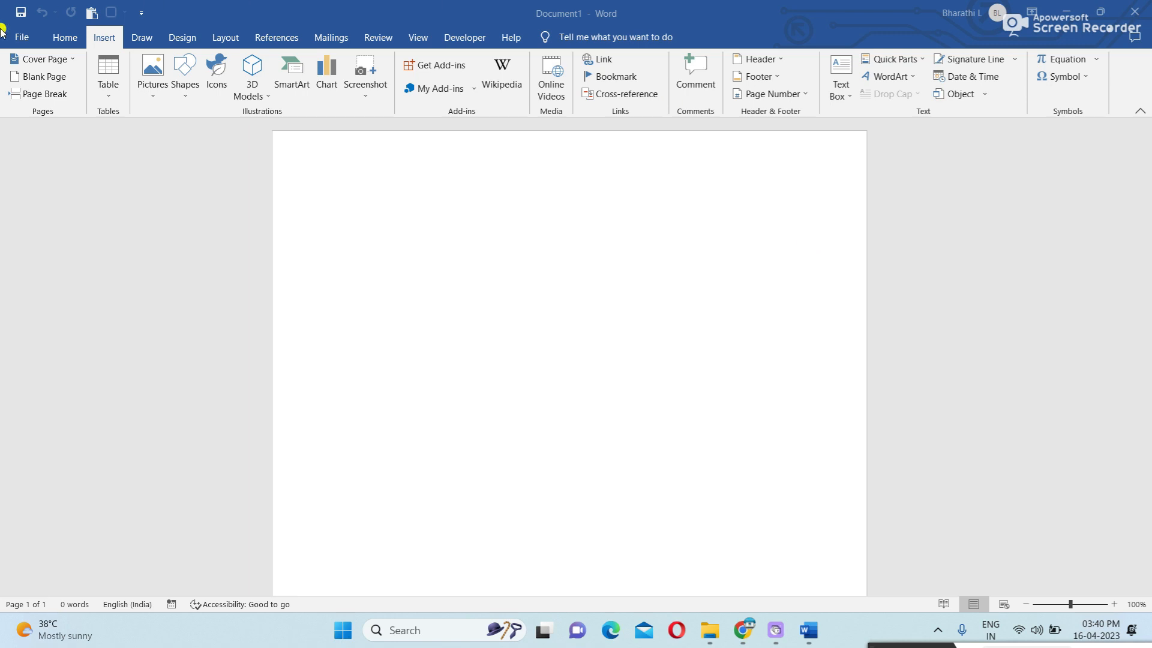
left_click(114, 41)
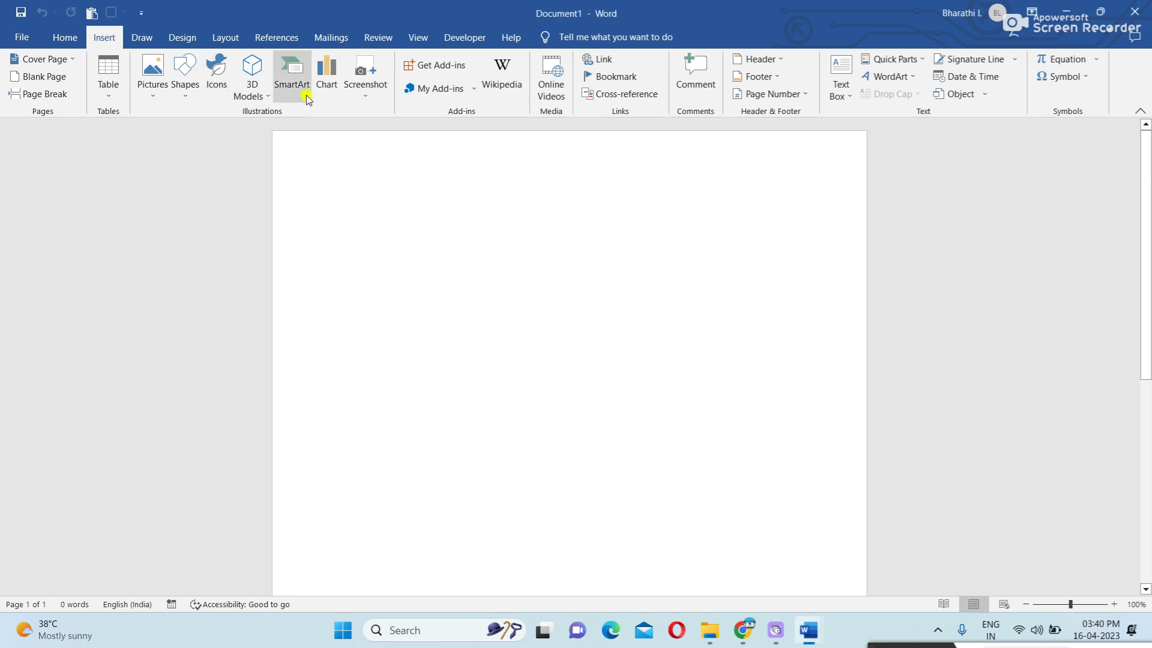
left_click(328, 78)
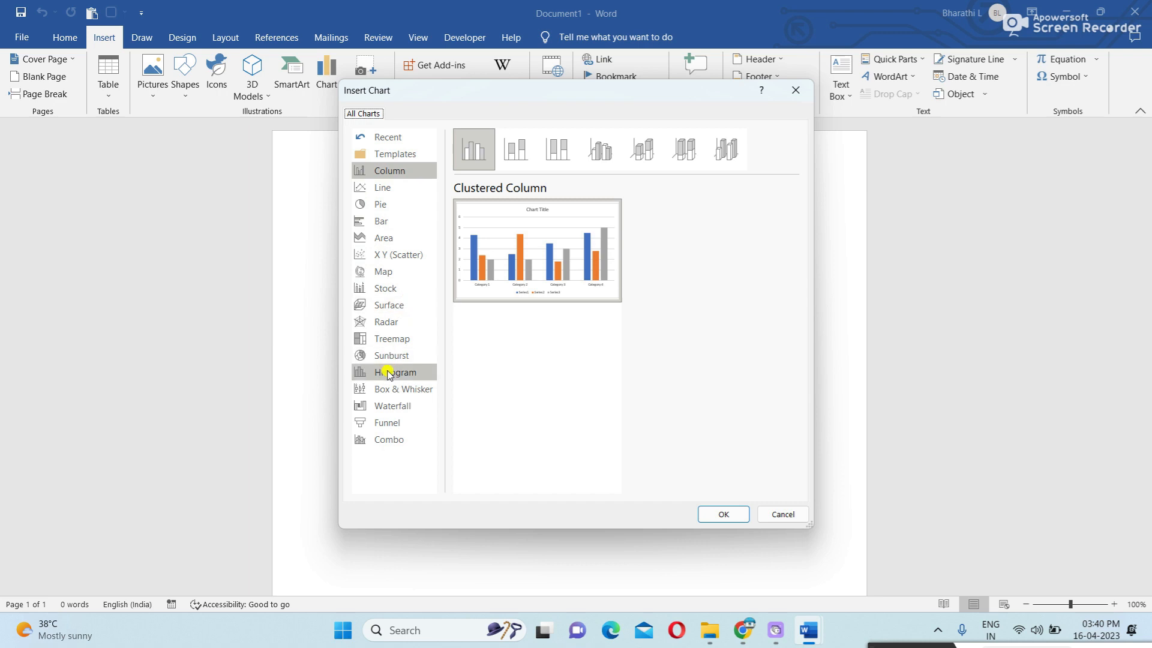
left_click(391, 205)
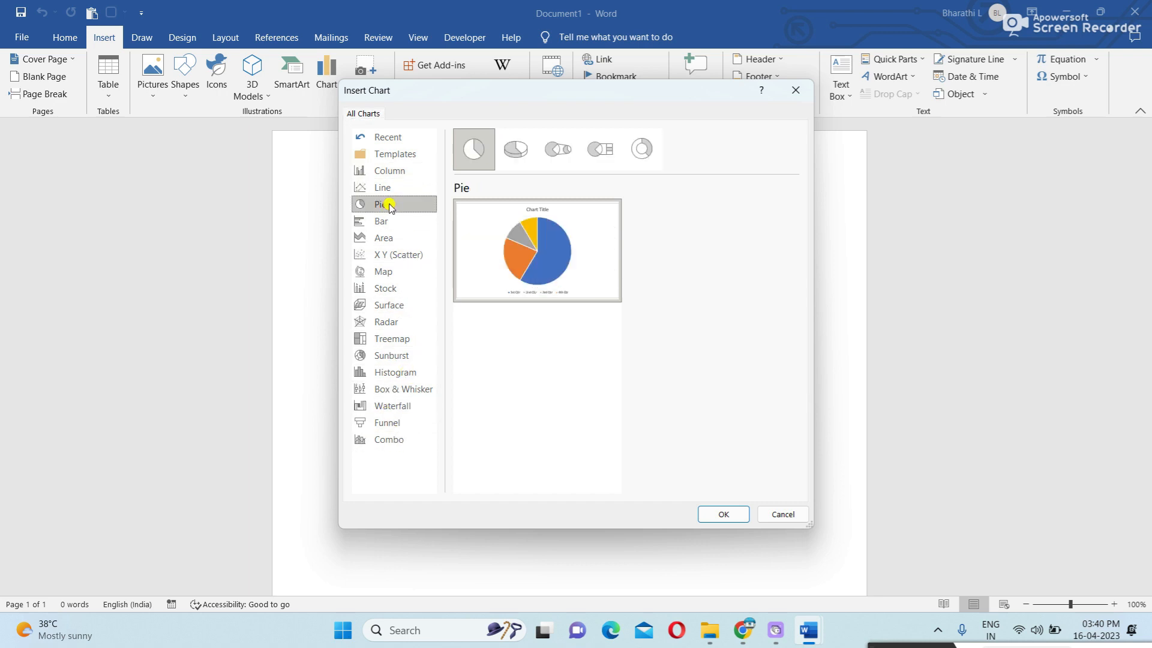
left_click(391, 189)
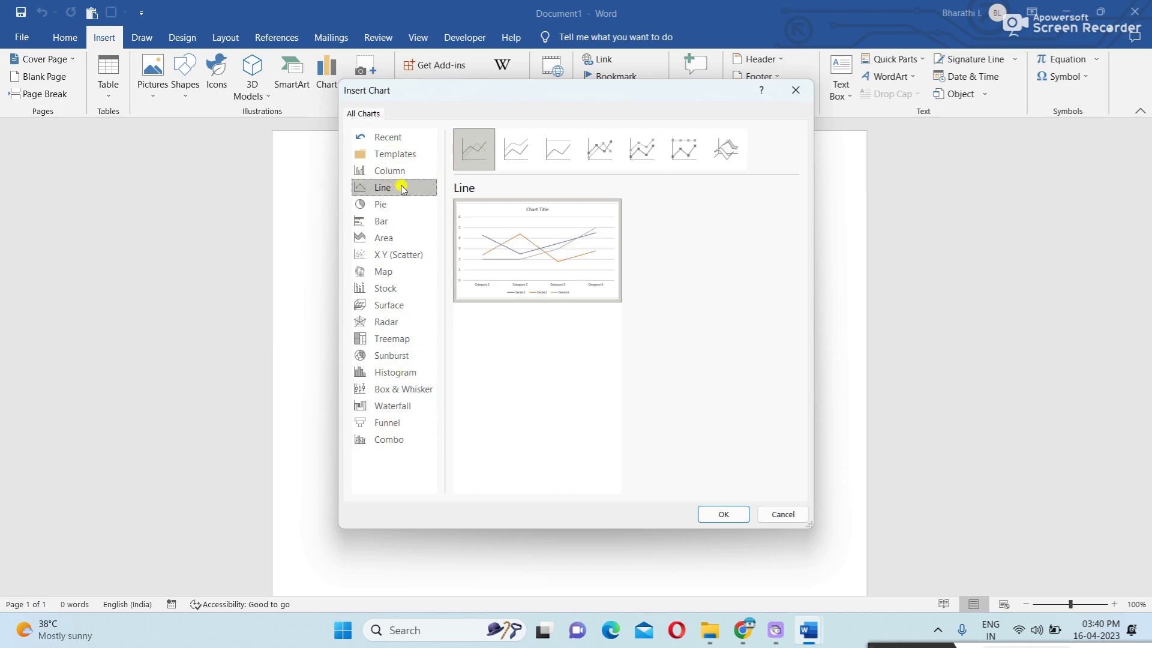
left_click(407, 173)
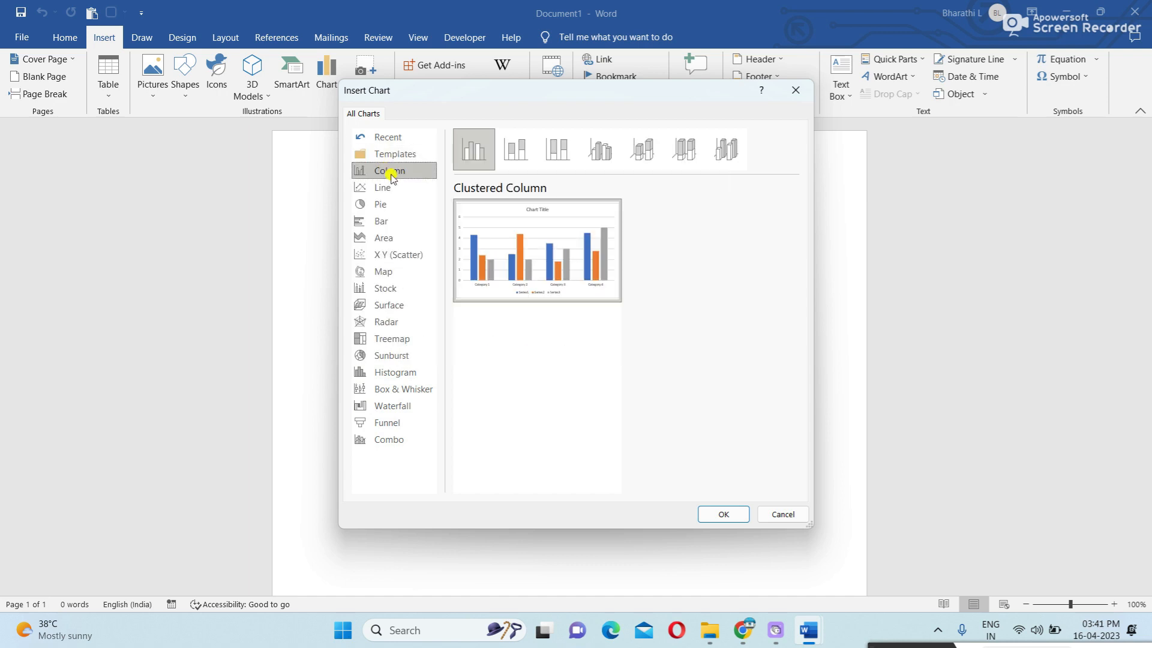
mouse_move(493, 242)
left_click(714, 513)
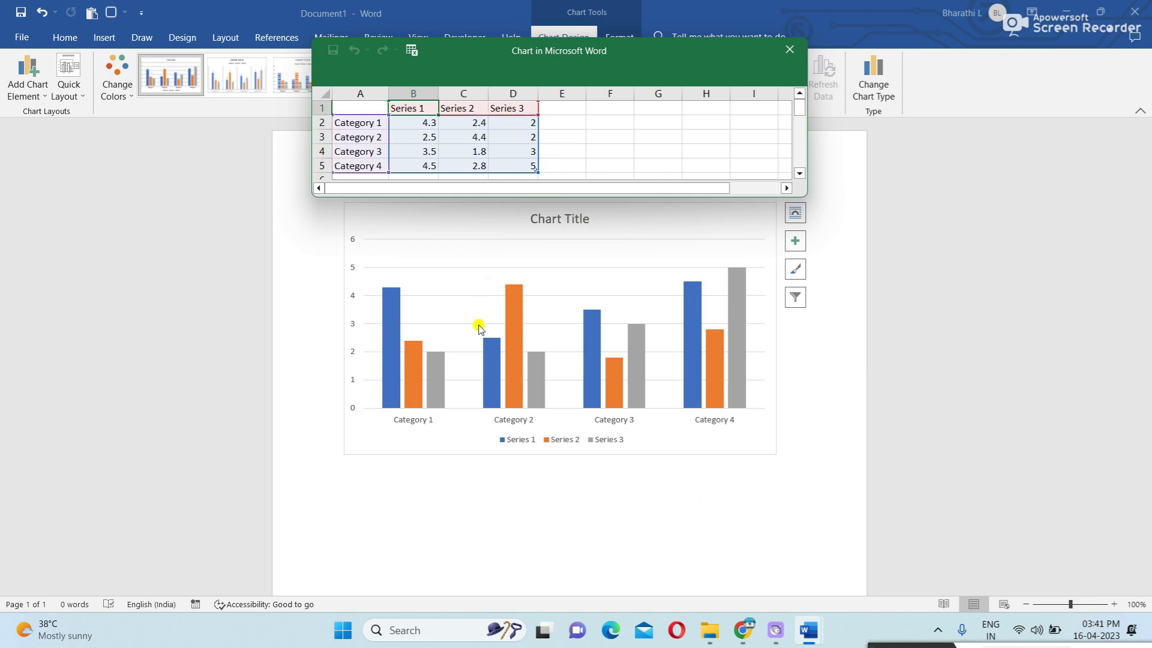
left_click_drag(556, 149, 660, 136)
left_click_drag(641, 57, 659, 501)
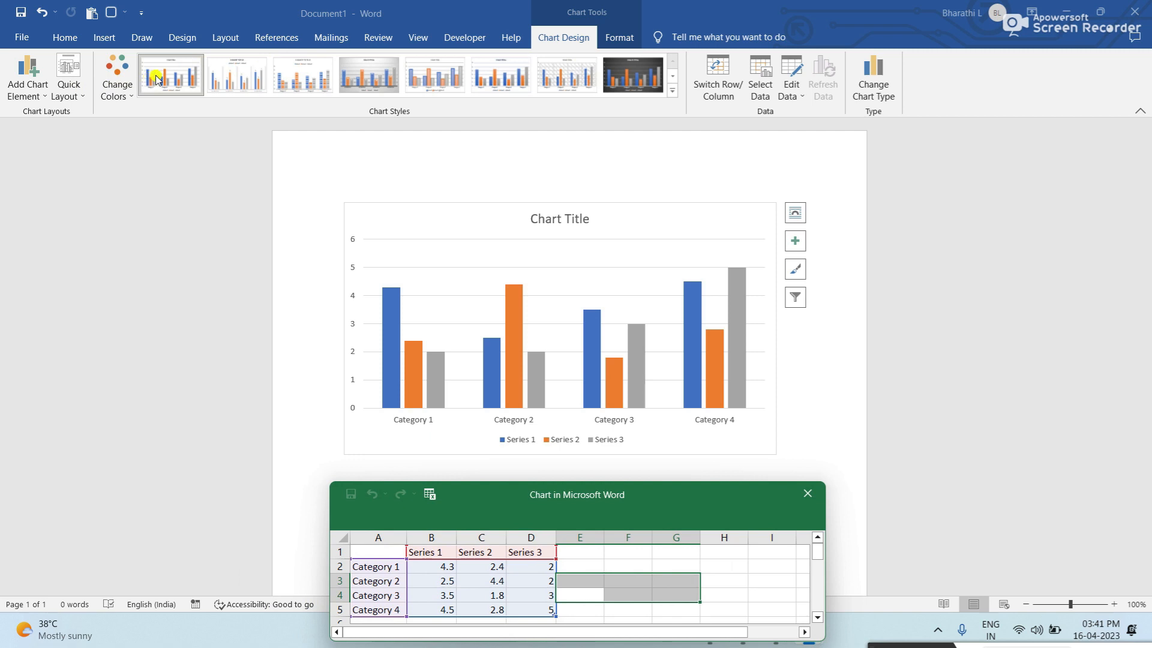
- Try the second chart style on the column chart and return to the first style
left_click(672, 77)
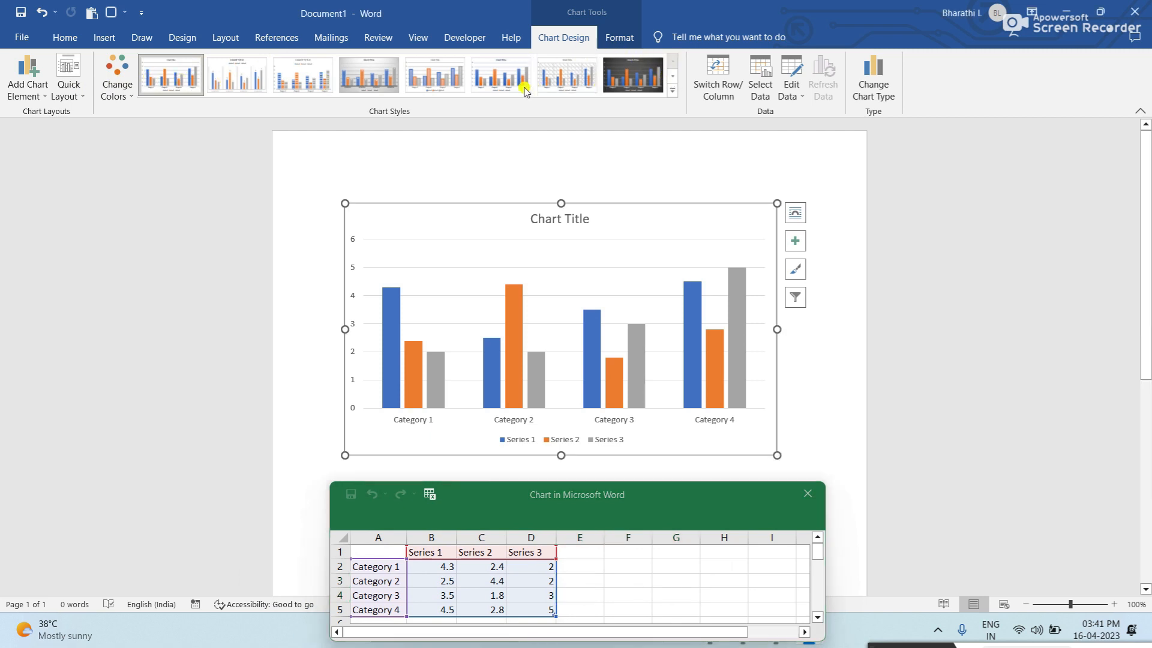
left_click(246, 82)
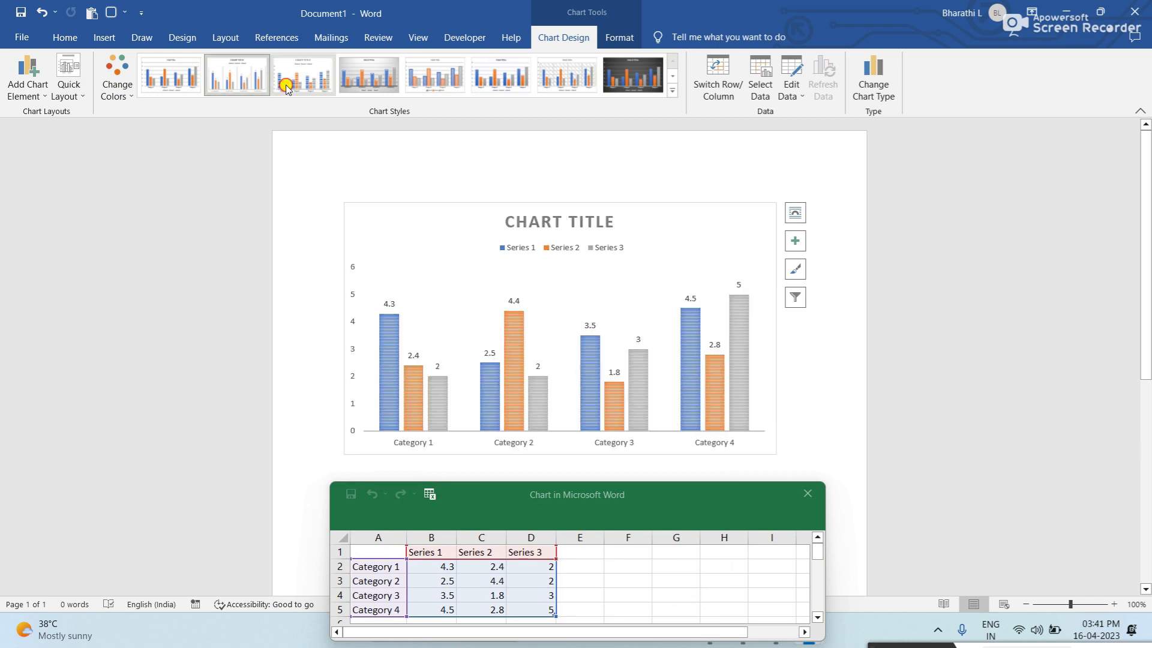
left_click(178, 89)
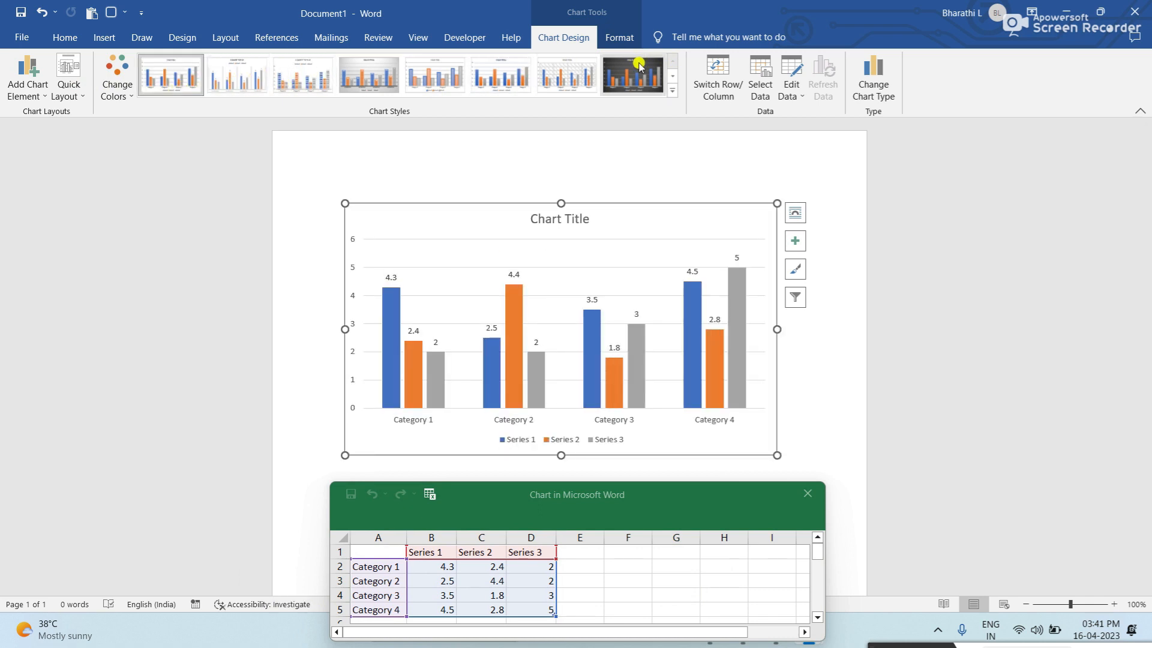
left_click(675, 80)
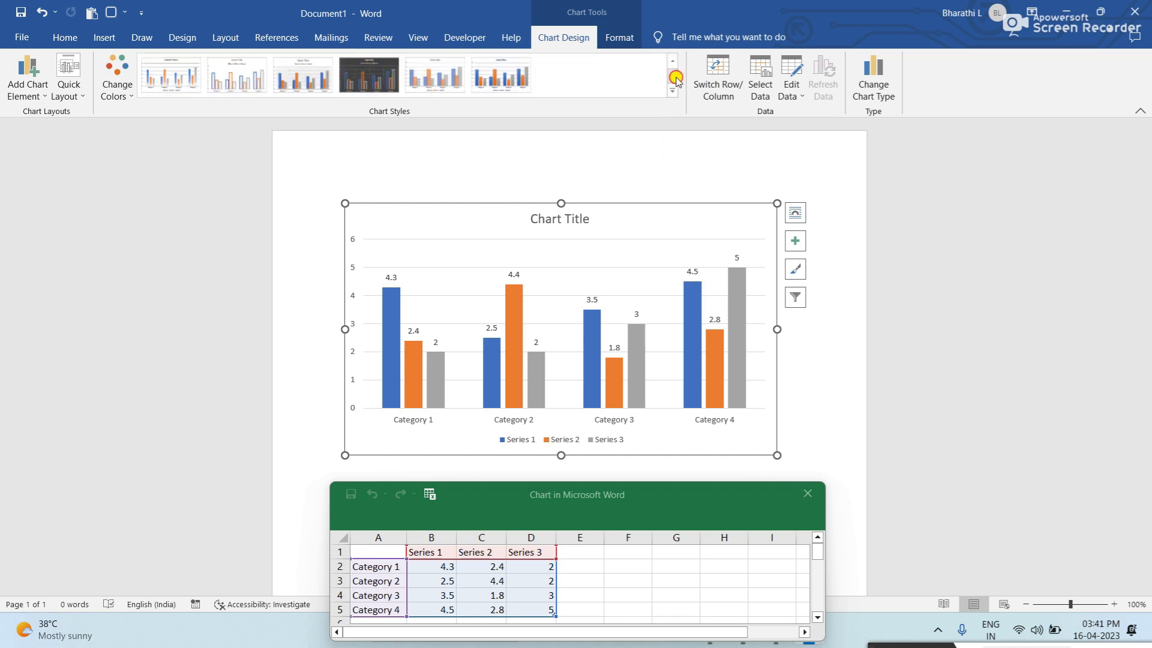
left_click(673, 64)
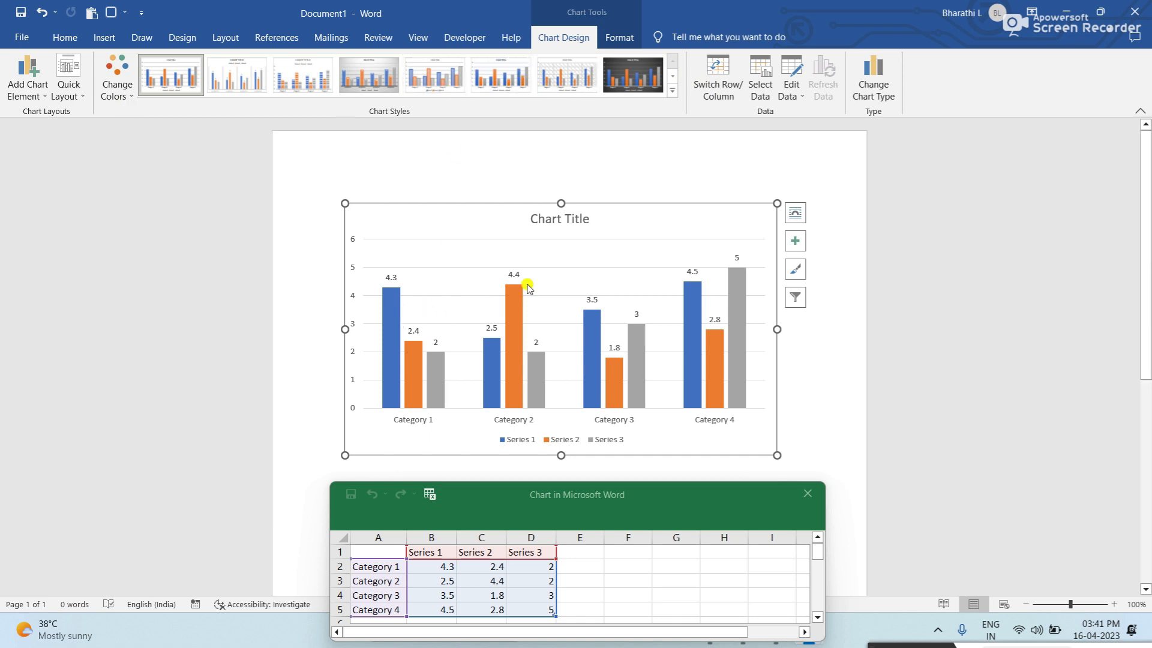
- Replace the chart's title text with "sales"
left_click(539, 219)
left_click(590, 218)
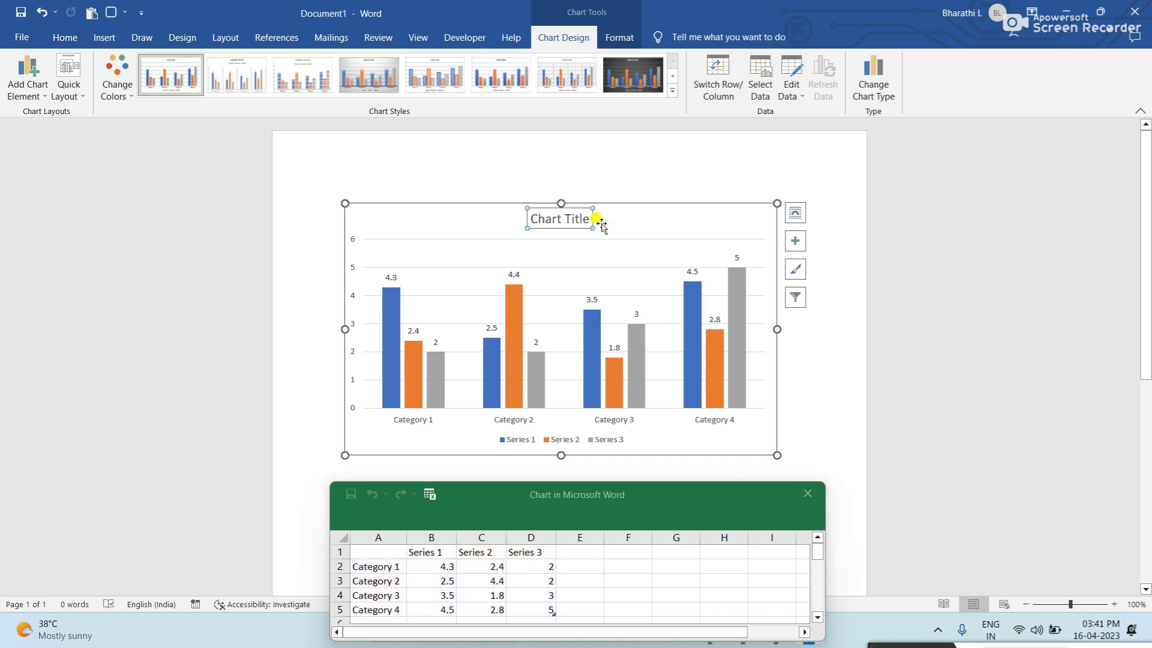
key("BackSpace")
key("BackSpace")
key("BackSpace")
key("BackSpace")
key("BackSpace")
key("BackSpace")
key("BackSpace")
key("BackSpace")
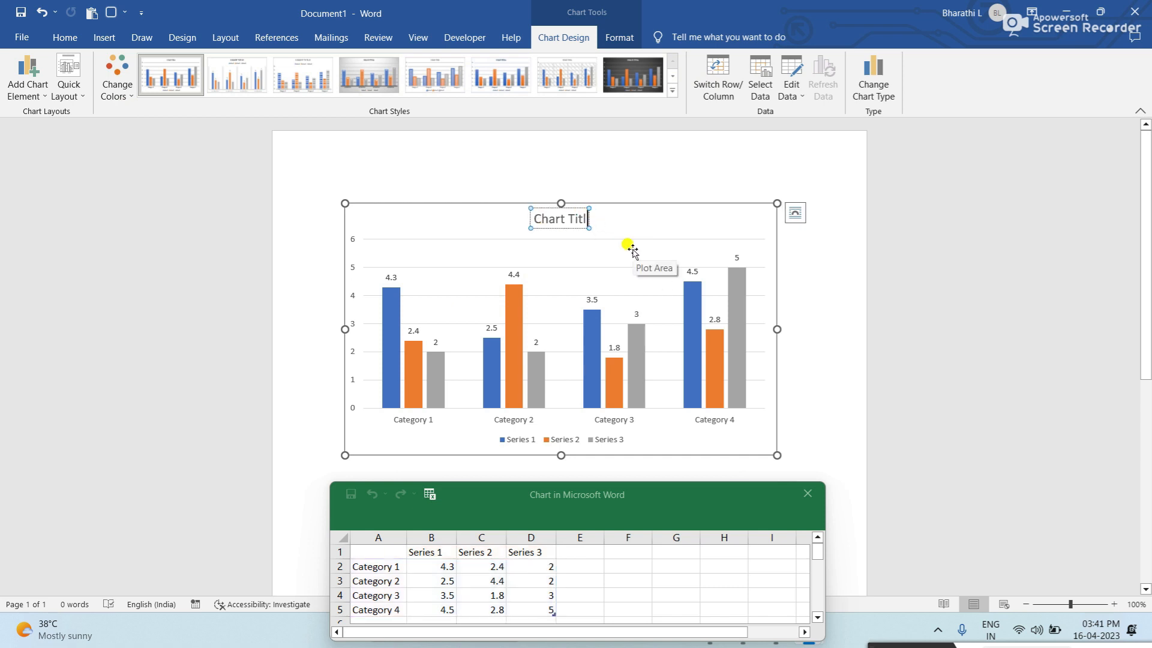
key("BackSpace")
key("BackSpace")
key("BackSpace")
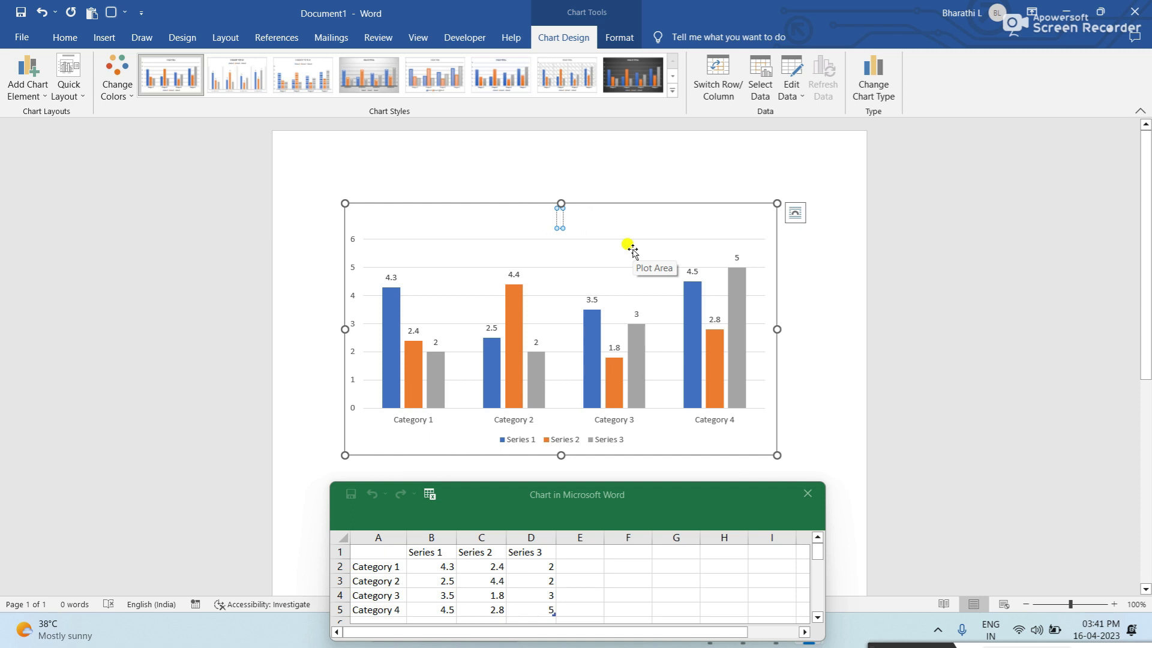
type("sales")
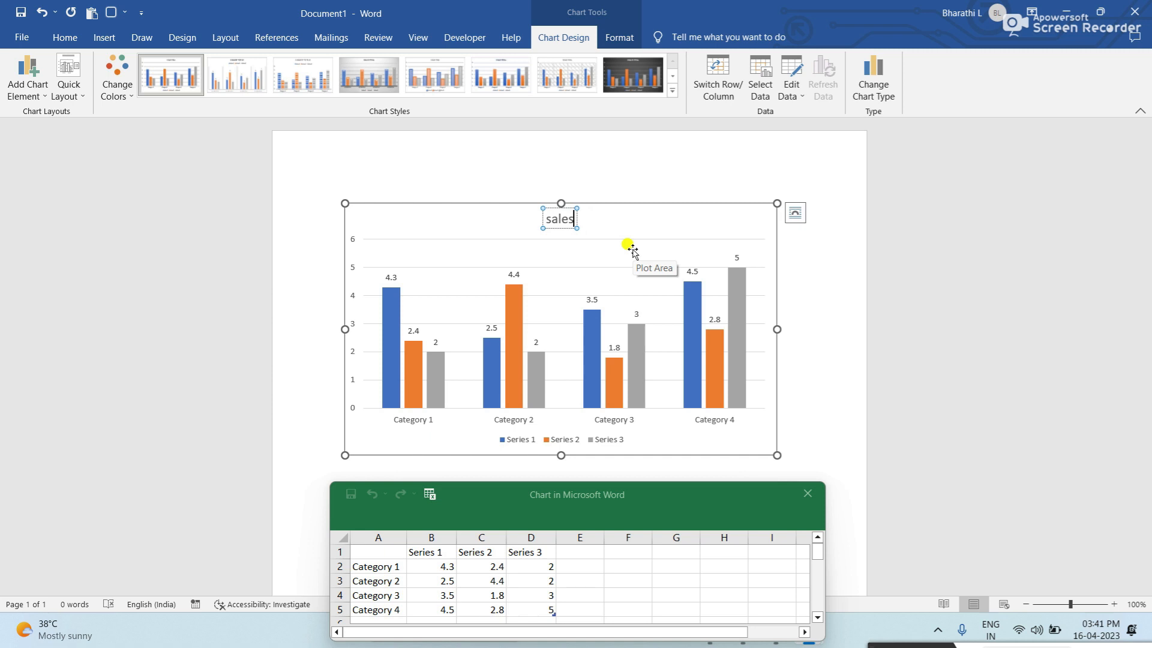
key("Return")
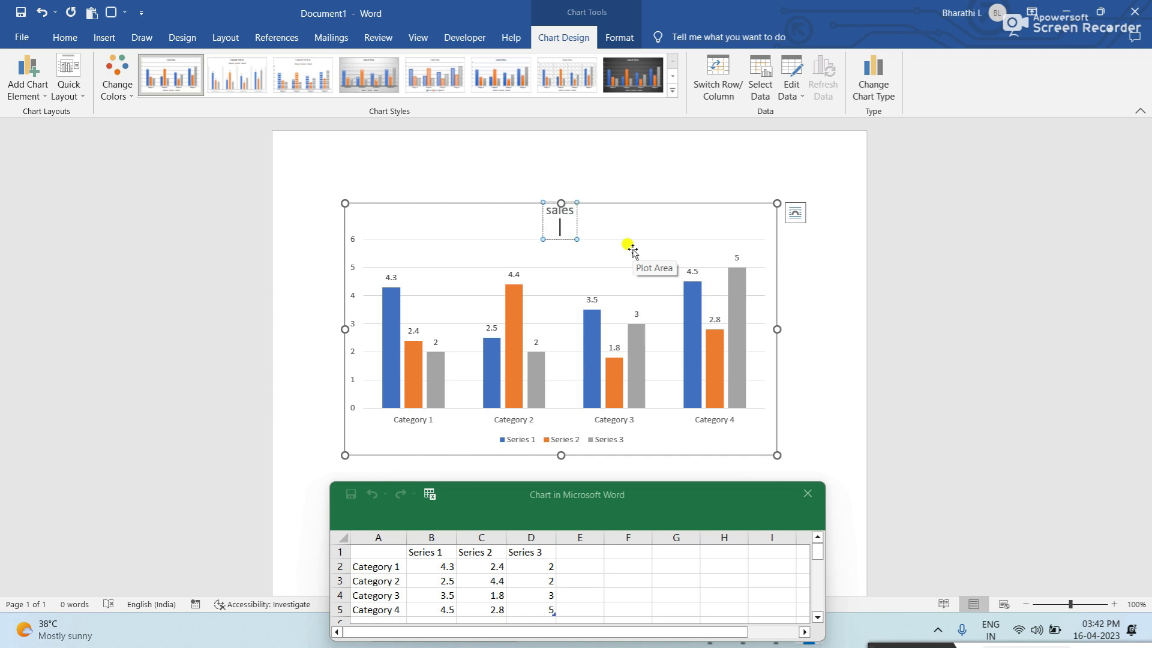
left_click(892, 247)
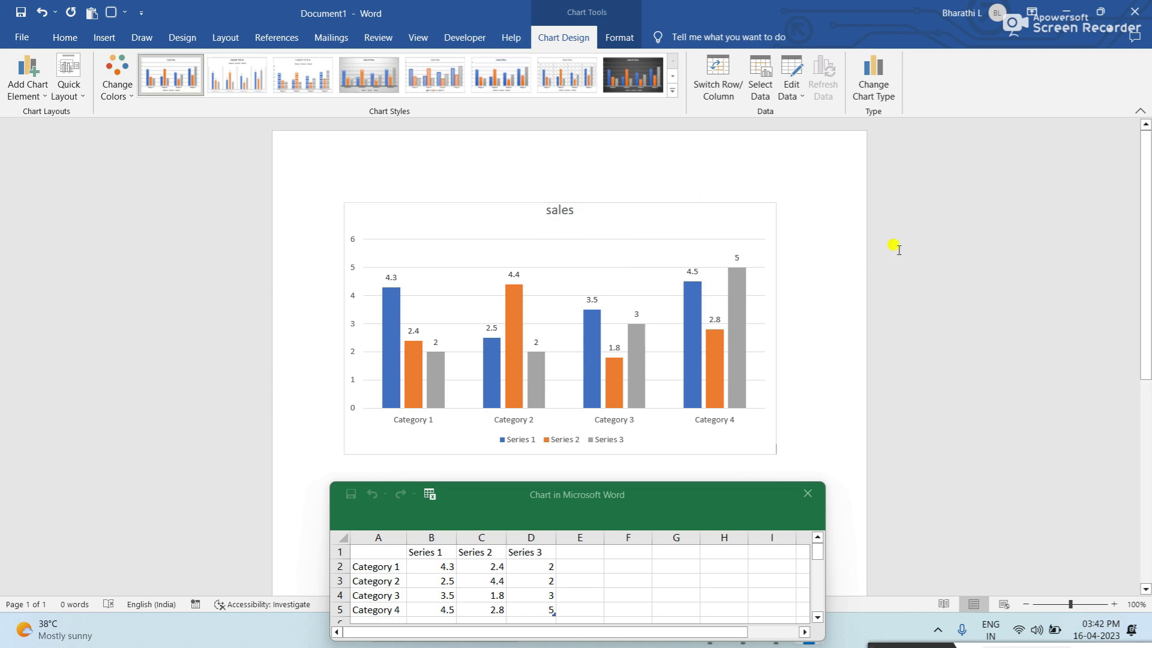
- Recolour the sales chart with Colorful Palette 4 (green, blue and gold)
left_click(605, 228)
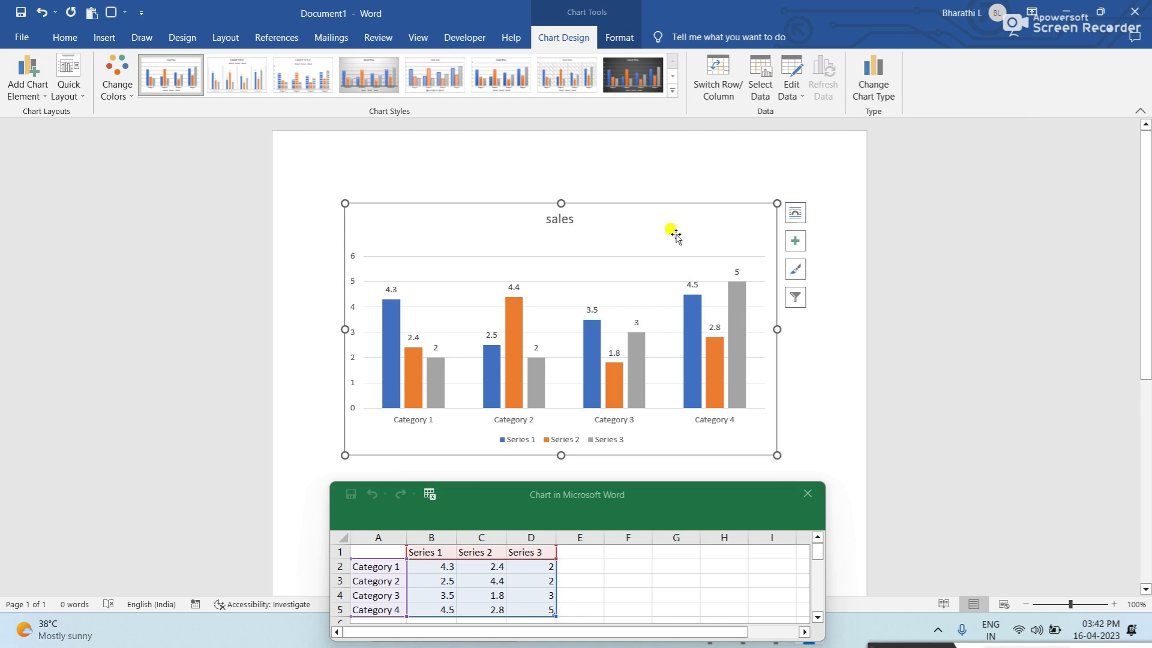
left_click(131, 97)
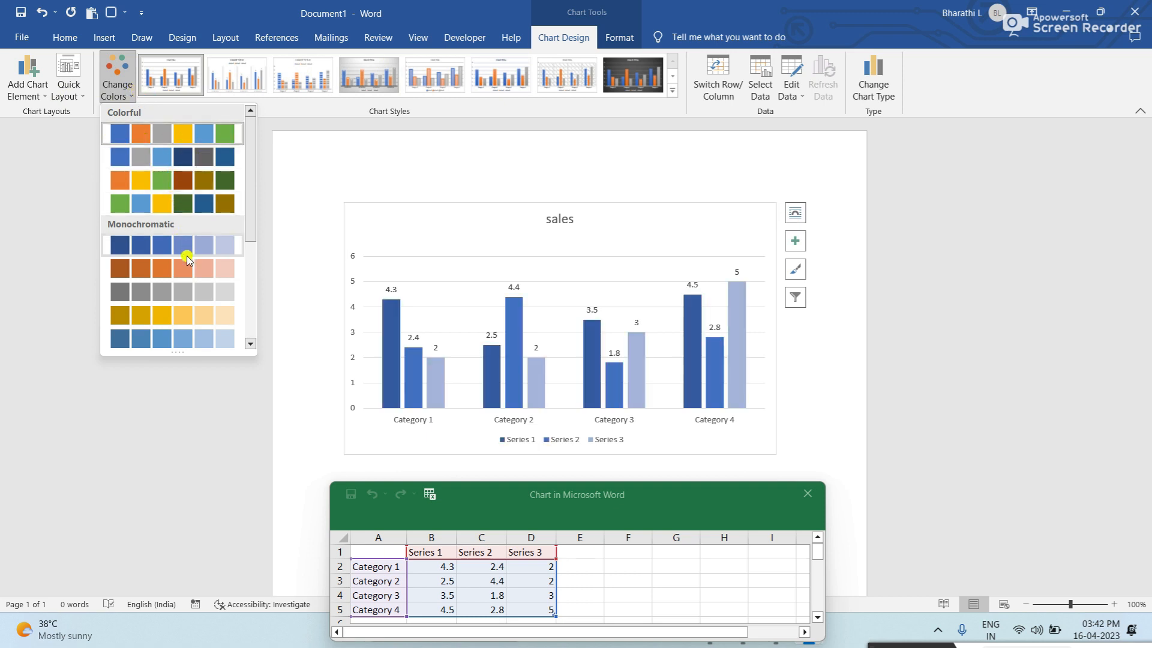
left_click(354, 219)
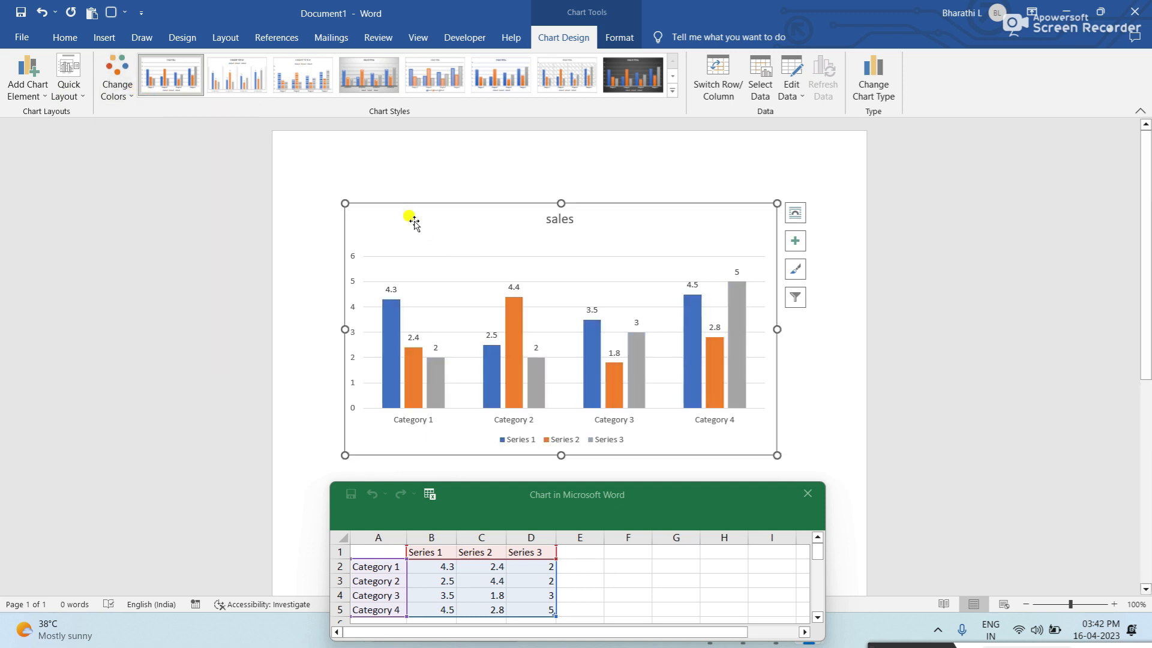
left_click(125, 93)
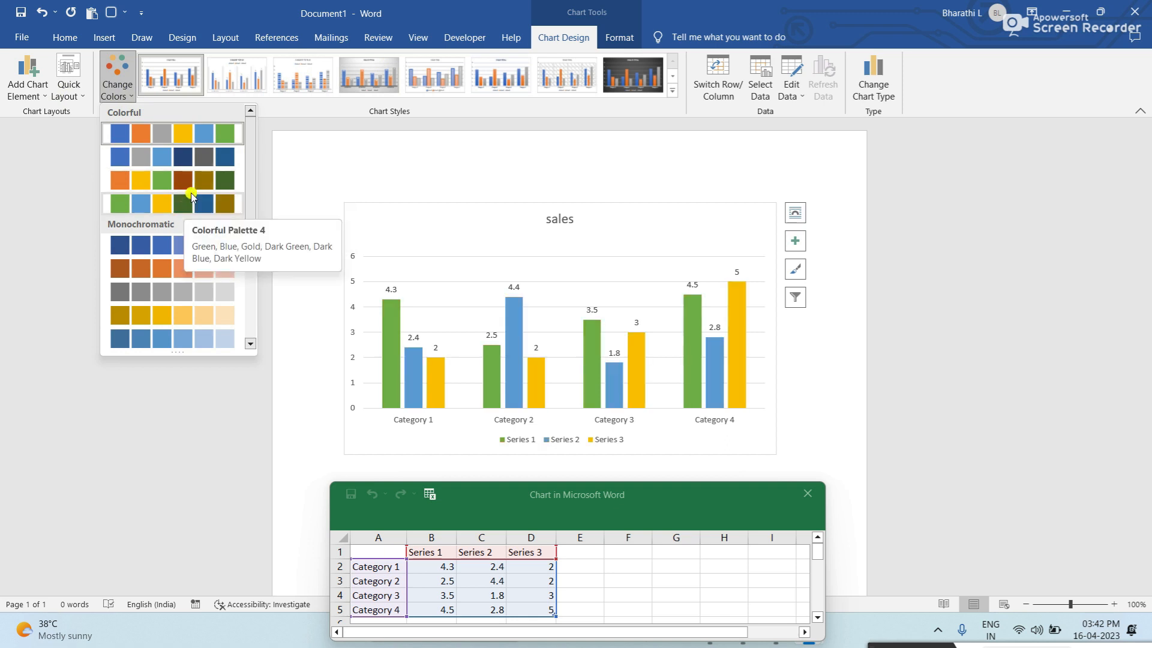
left_click(181, 213)
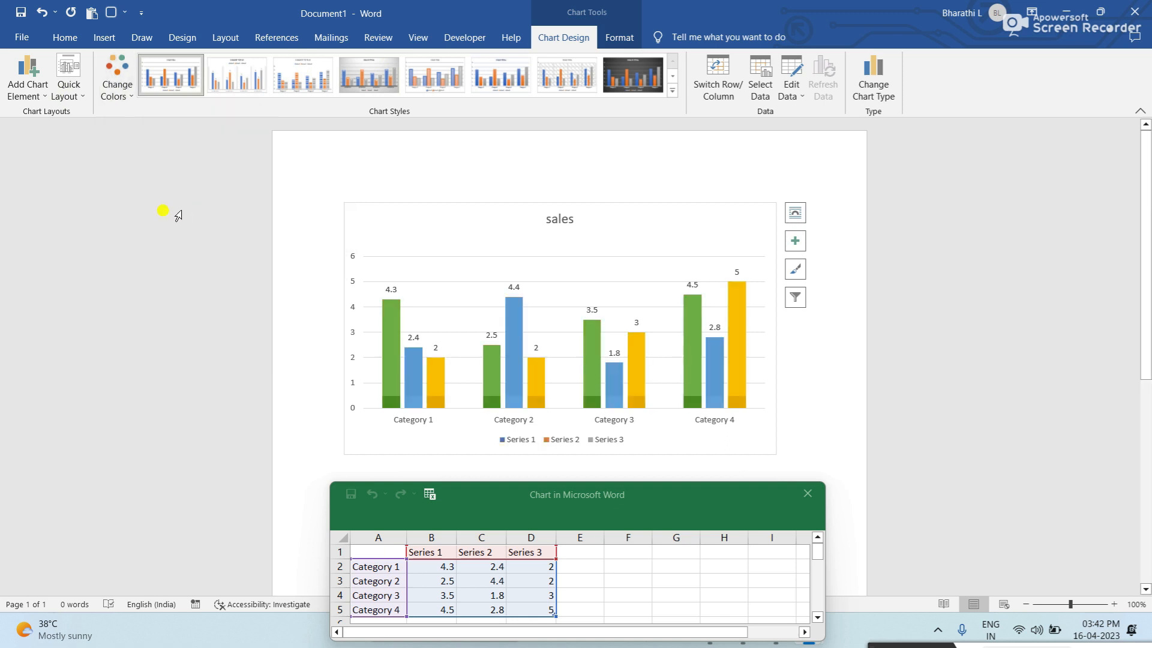
- Recolour the sales chart with the orange, gold and green Colorful palette and apply the quick layout with a data table and vertical axis title
left_click(129, 95)
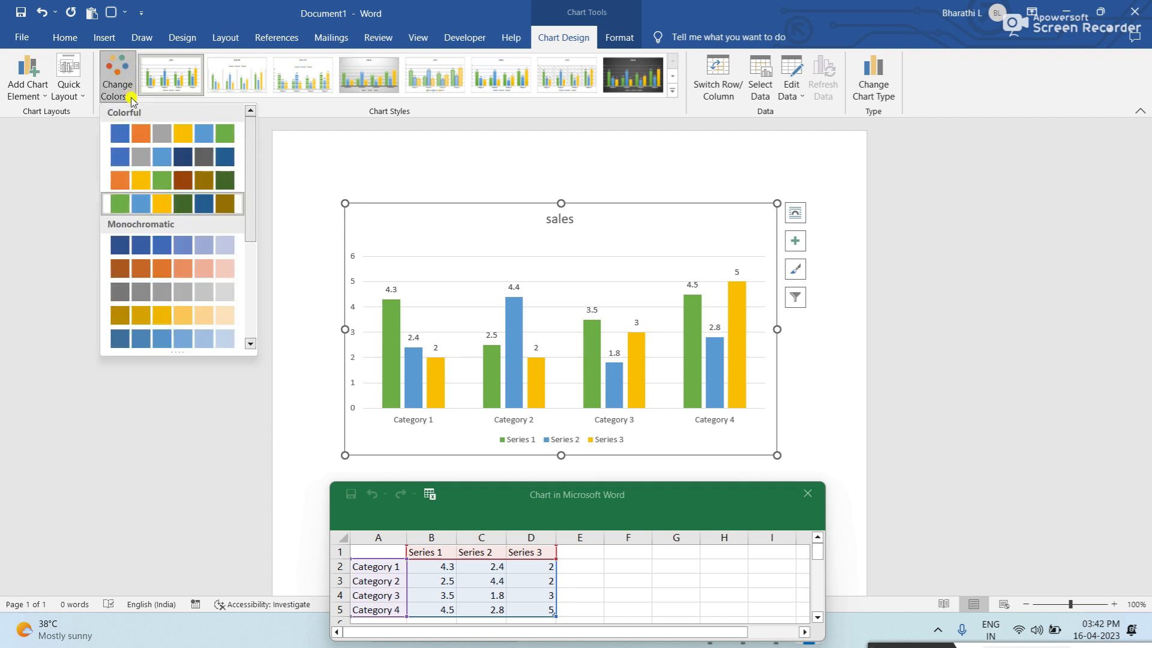
left_click(157, 180)
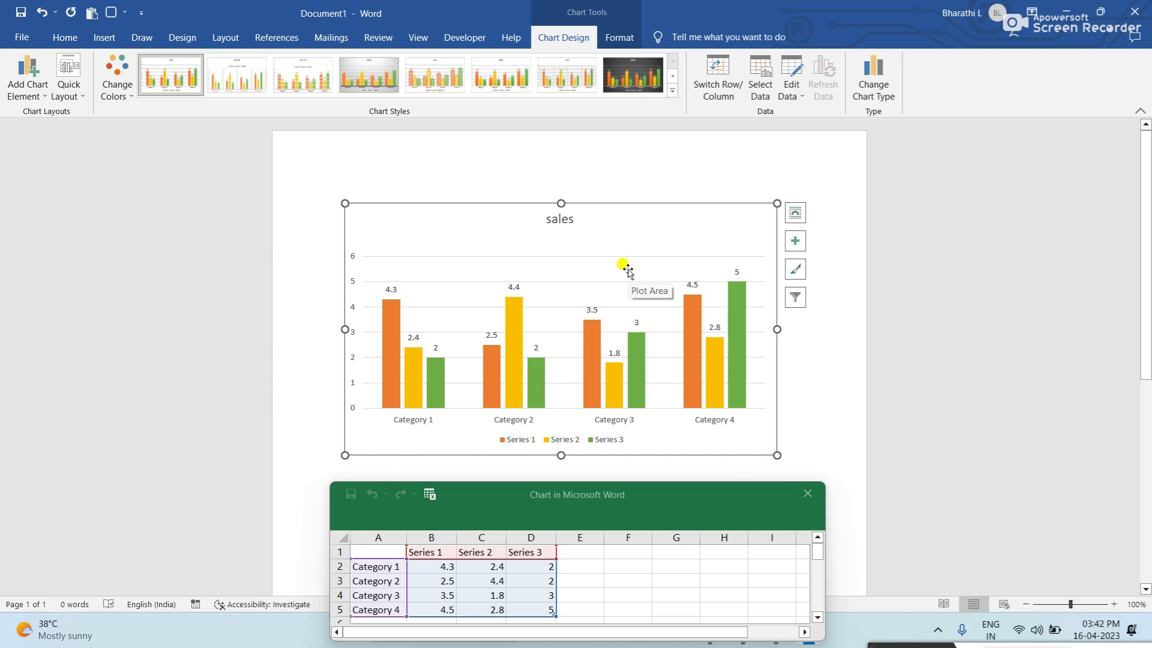
left_click(85, 100)
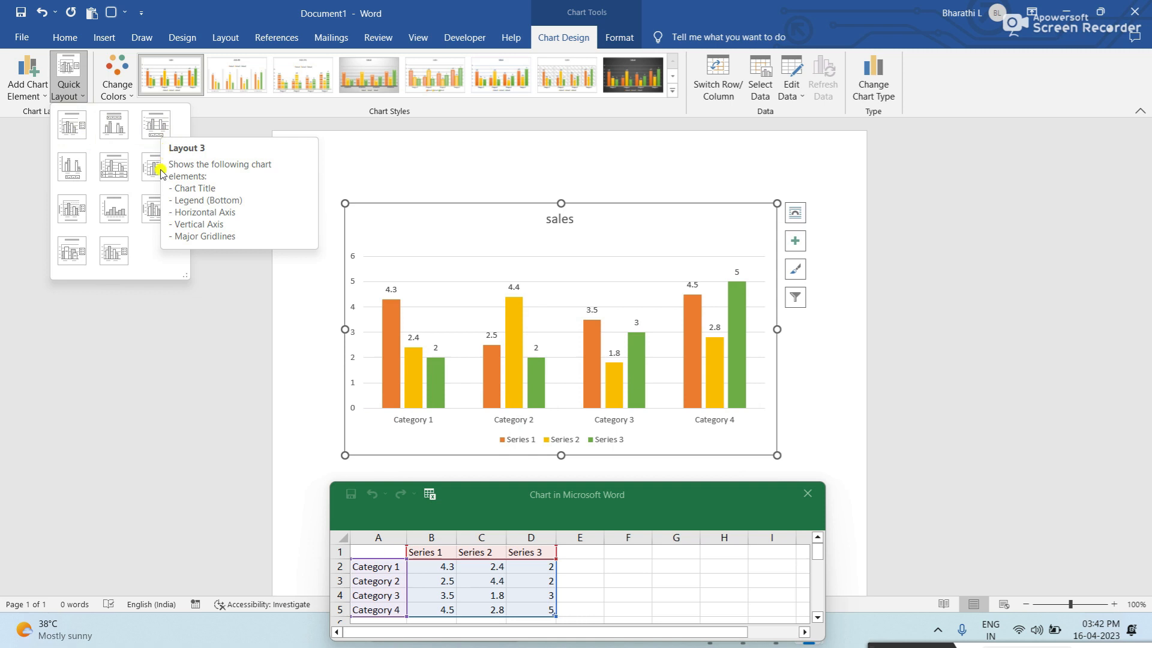
left_click(105, 188)
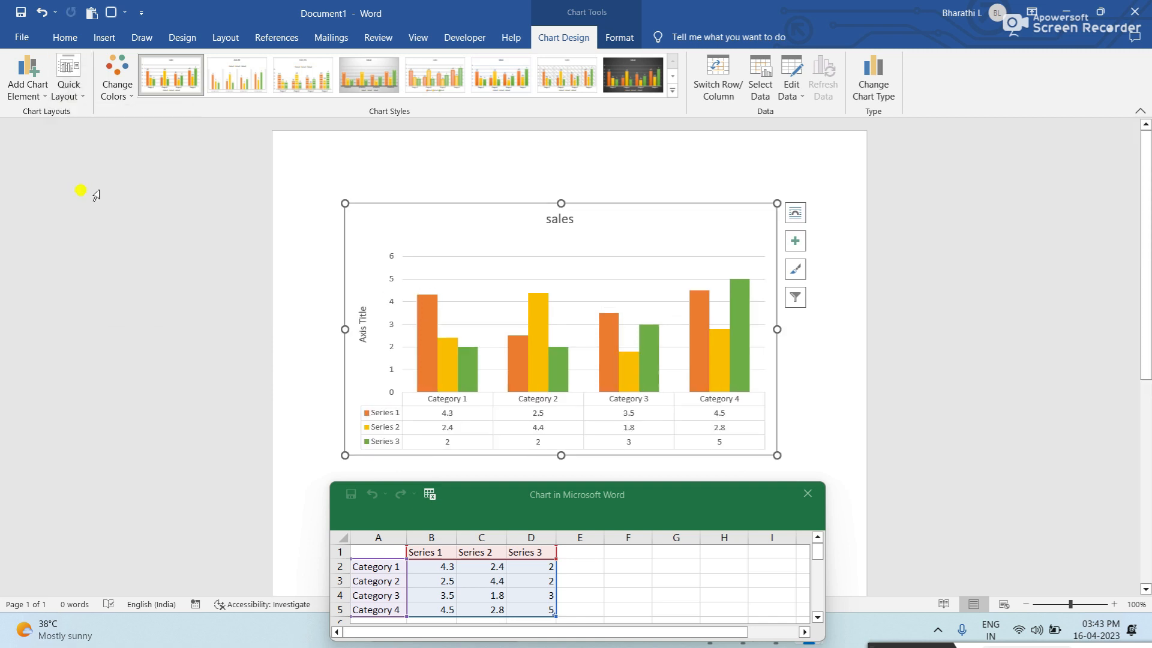
- Set the chart title's position to Above Chart and add data labels in the Center position of the columns
left_click(47, 100)
mouse_move(47, 117)
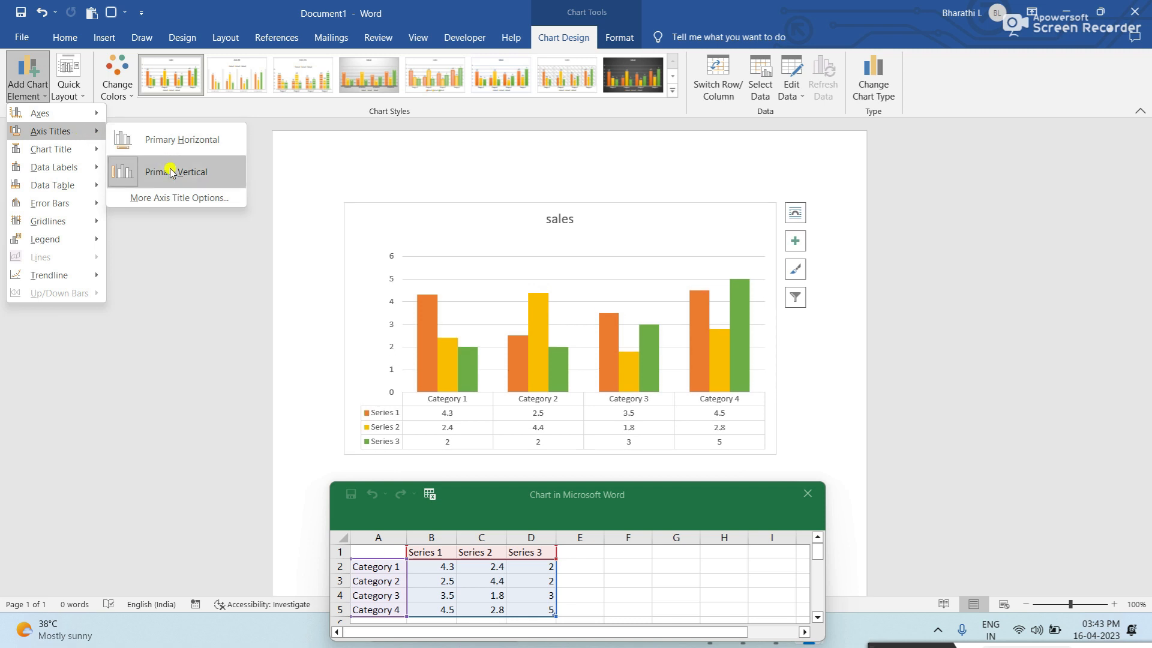
mouse_move(74, 158)
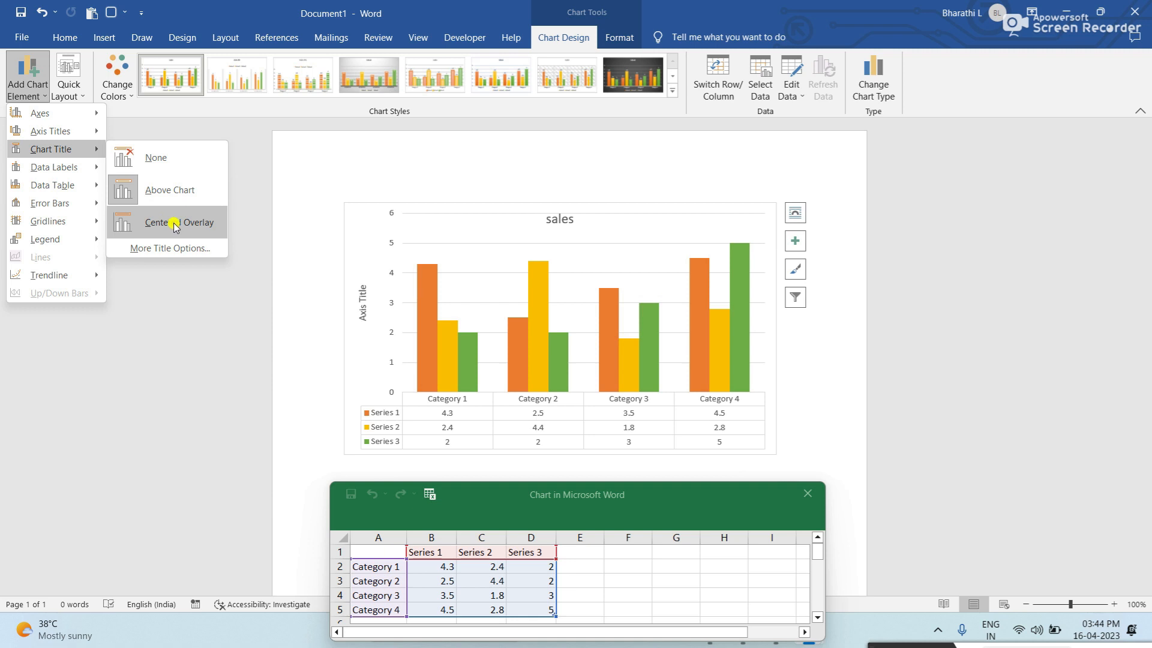
left_click(170, 196)
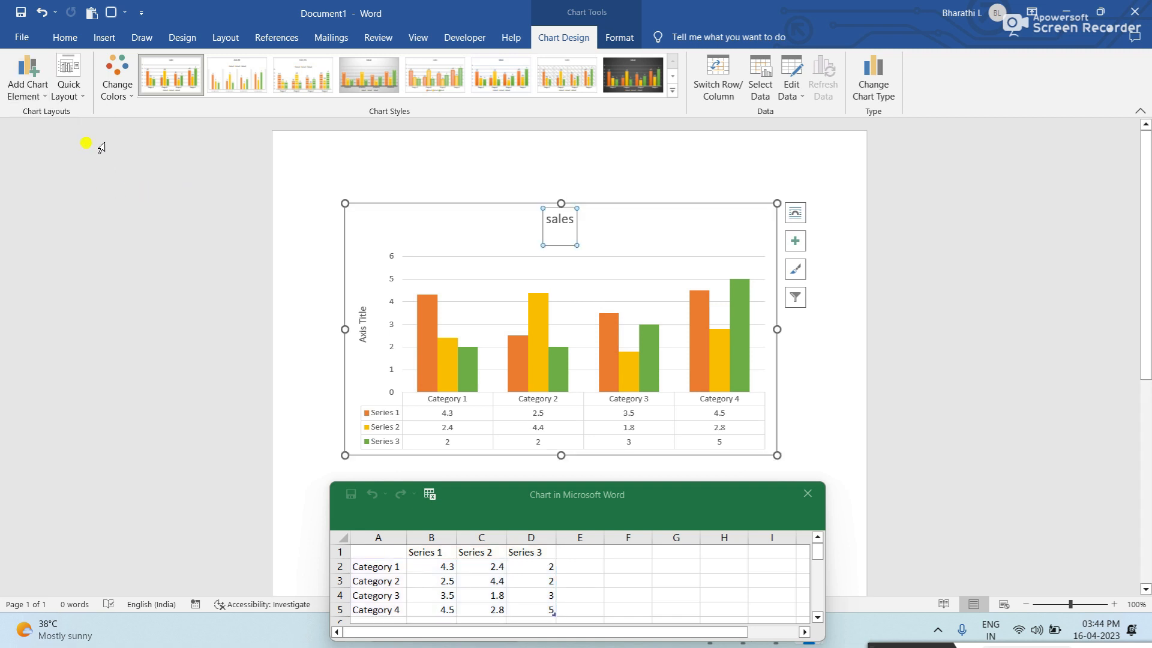
left_click(47, 93)
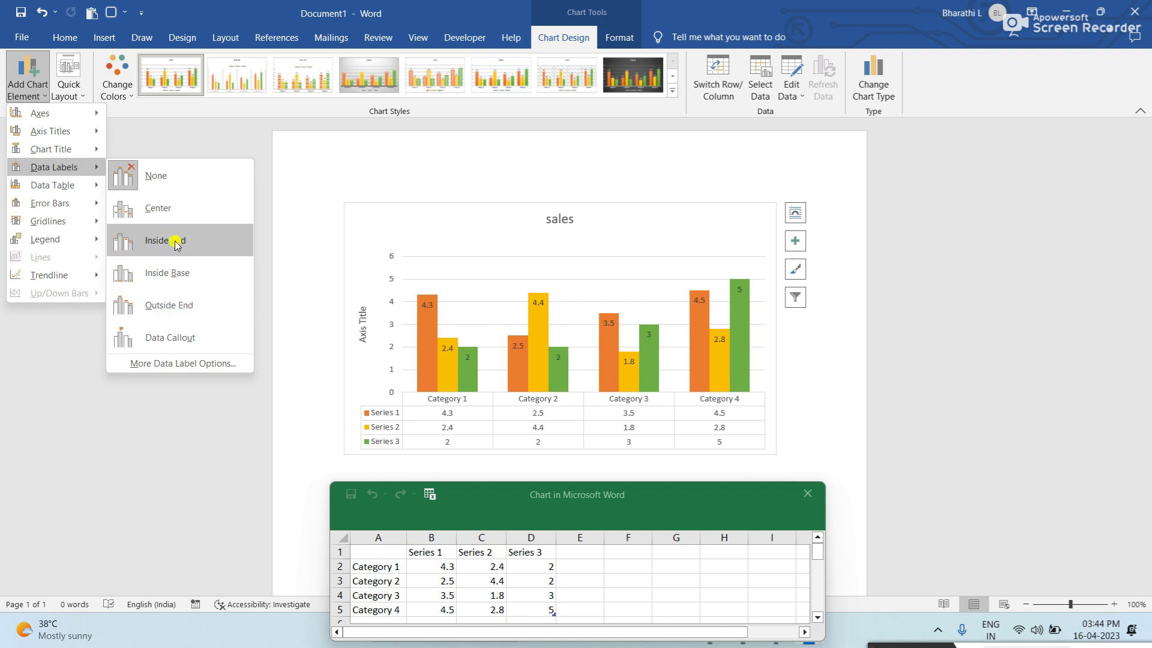
left_click(173, 207)
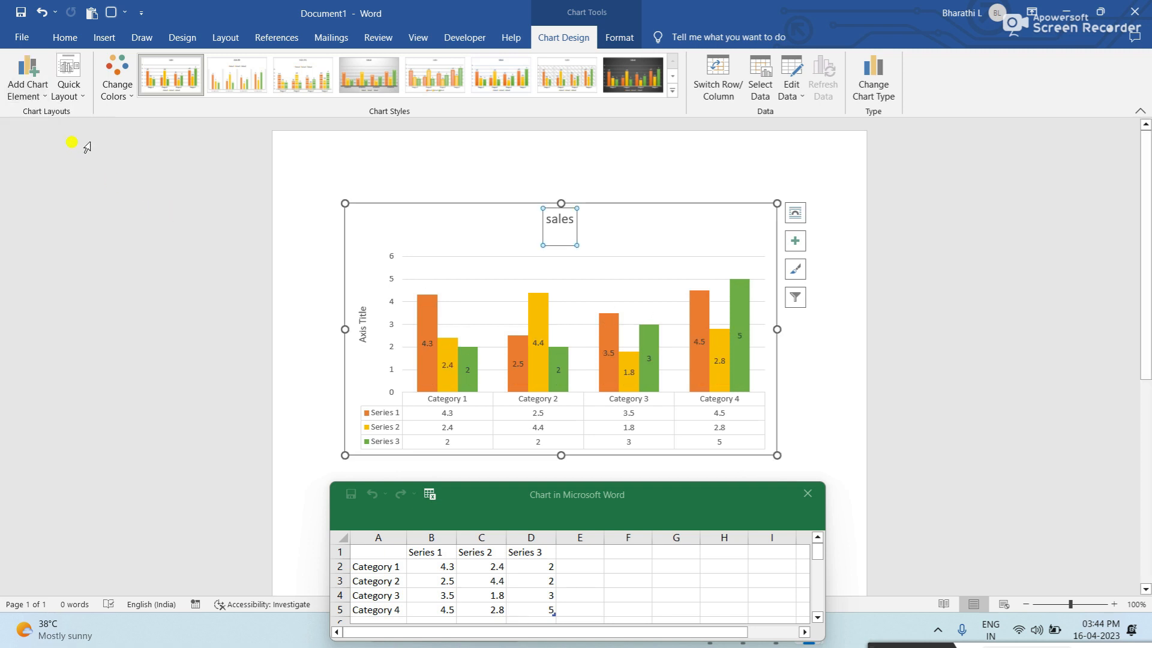
- Add Primary Minor Horizontal gridlines to the sales chart and set its data table to With Legend Keys
left_click(48, 91)
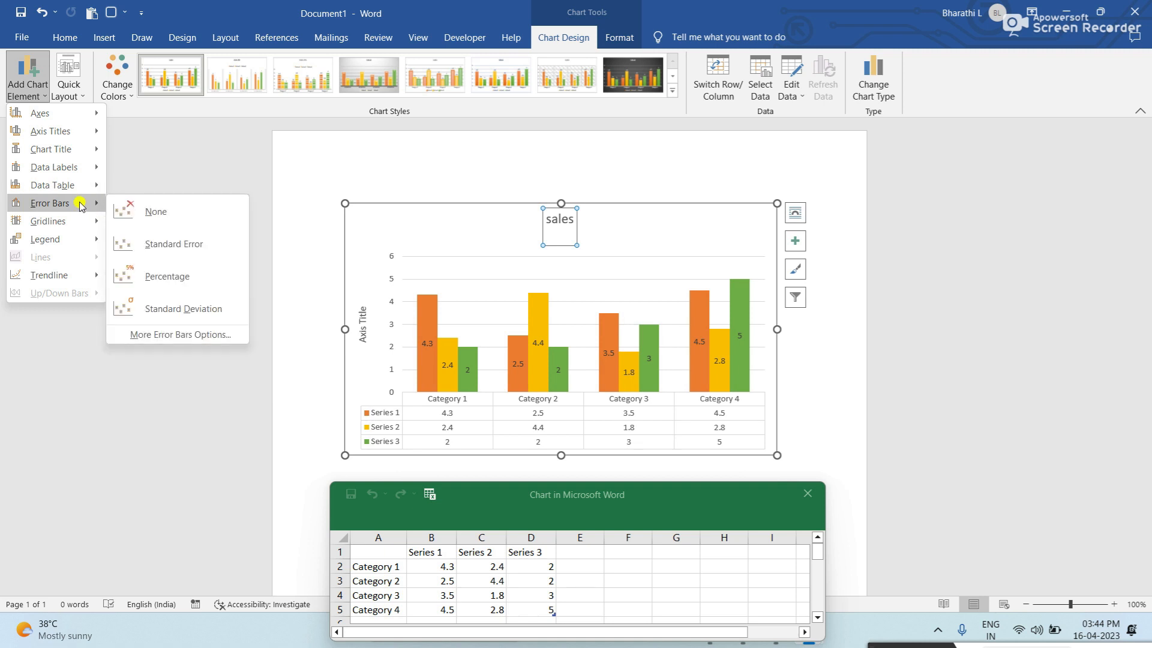
mouse_move(84, 223)
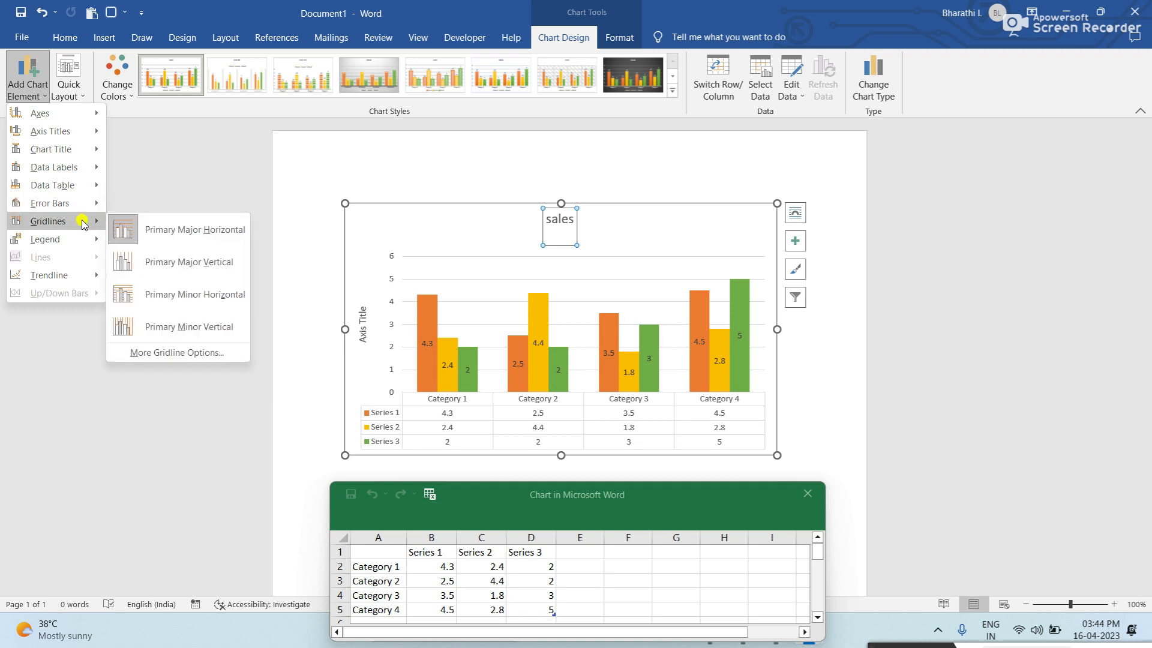
left_click(183, 292)
left_click(42, 96)
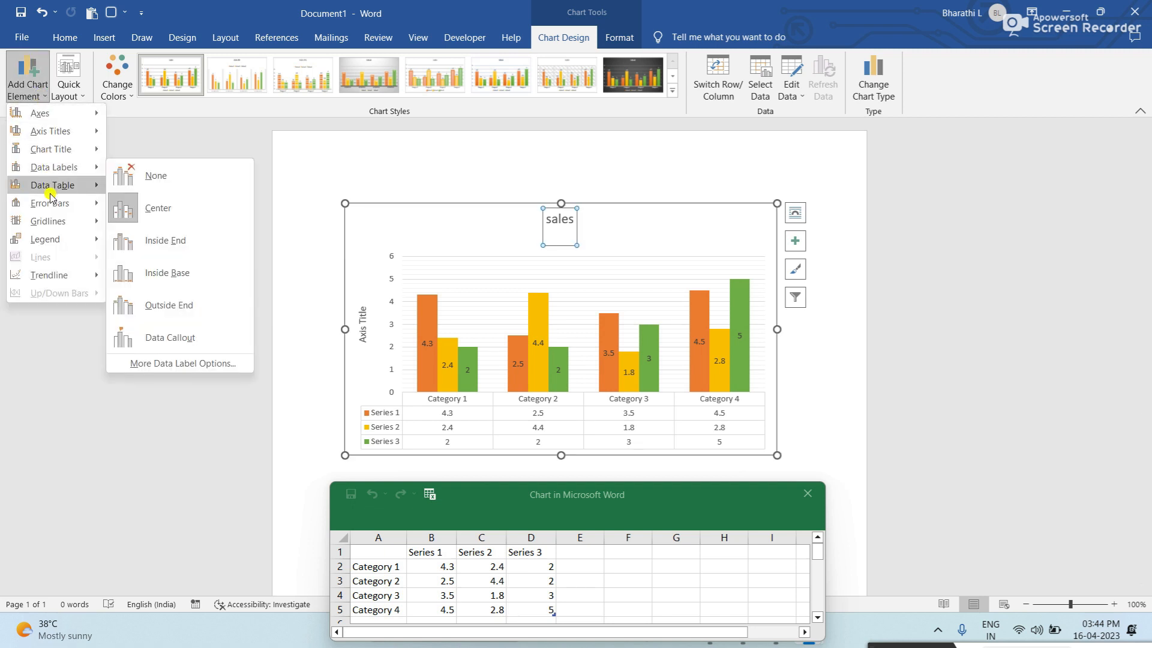
mouse_move(53, 190)
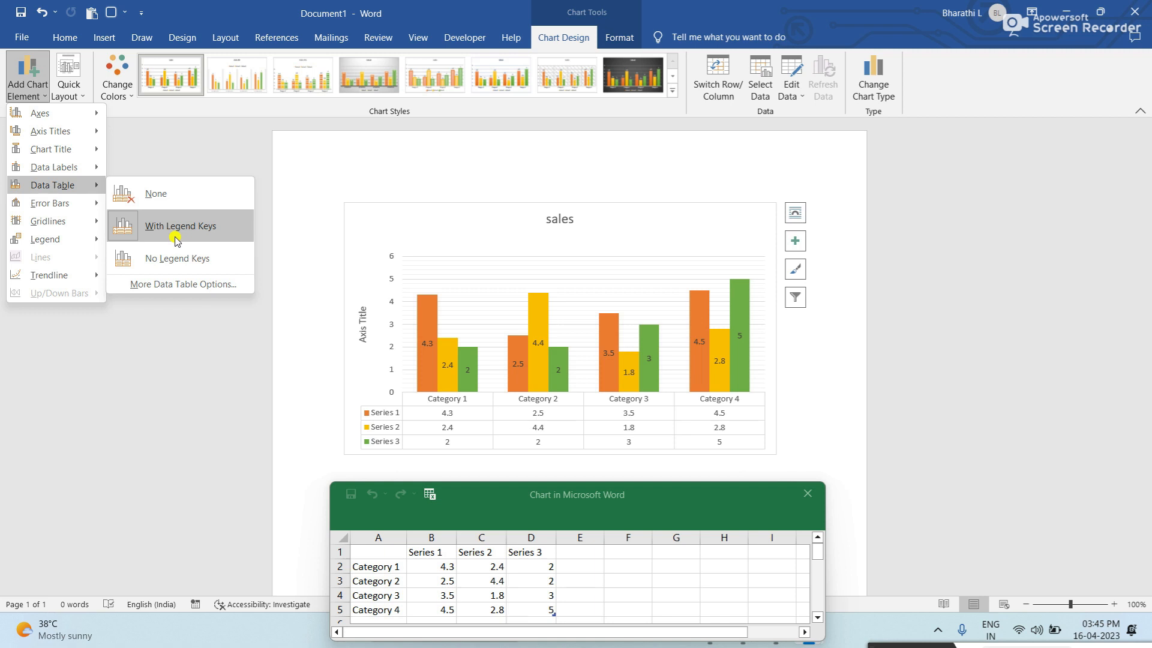
left_click(174, 227)
left_click(27, 75)
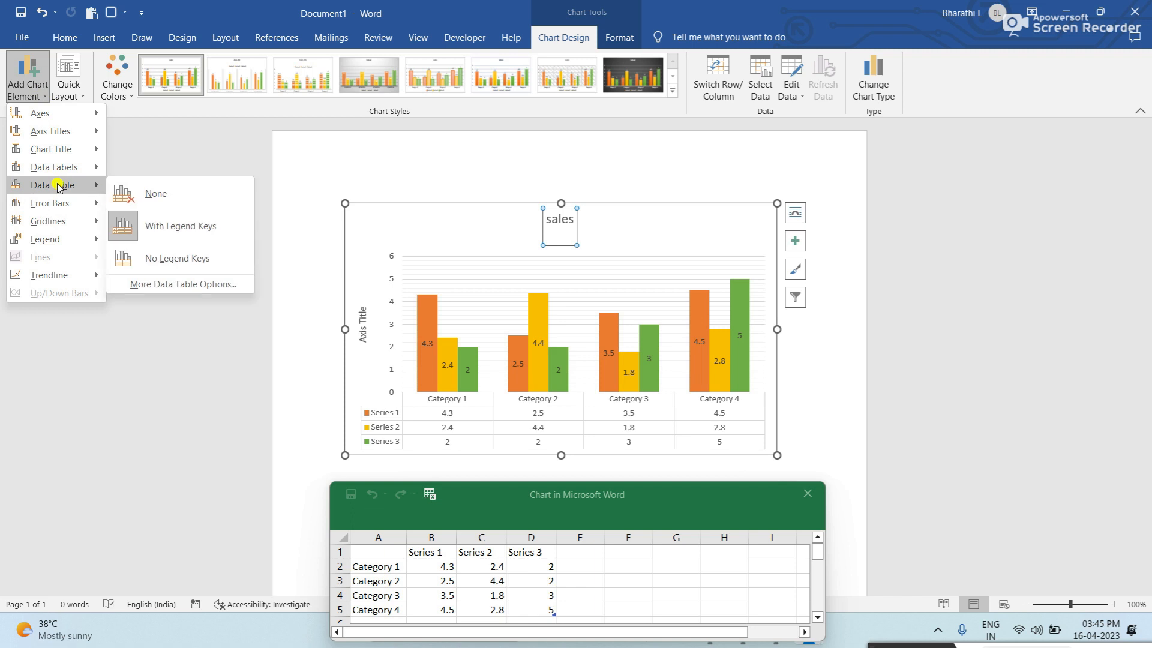
mouse_move(64, 225)
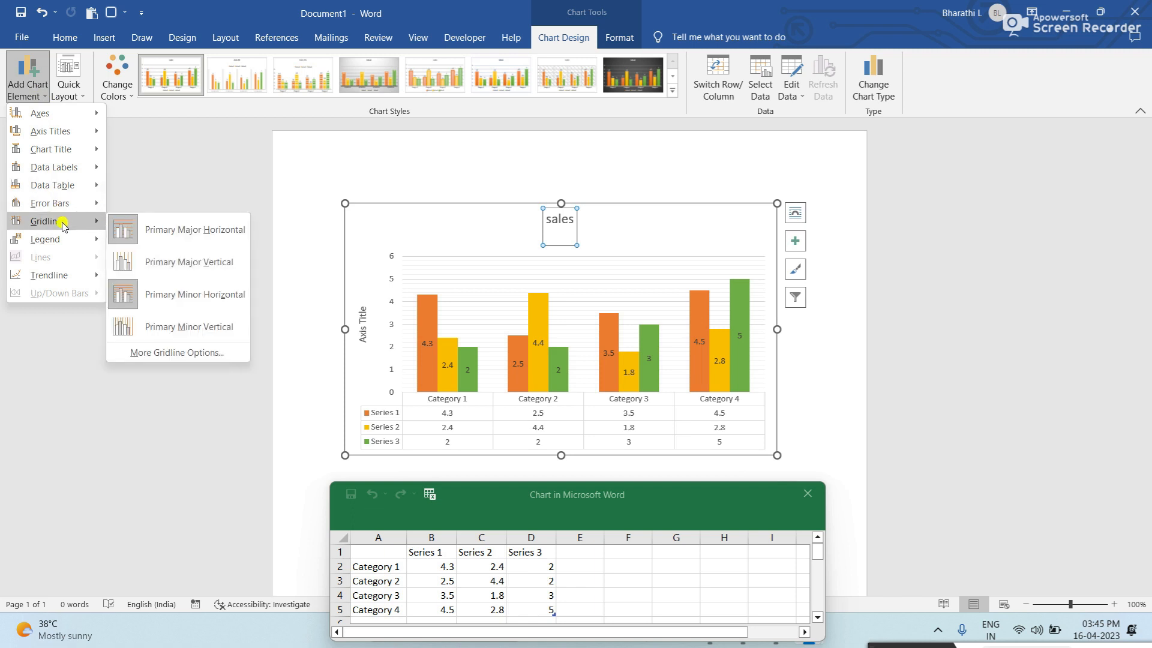
left_click(148, 161)
mouse_move(533, 380)
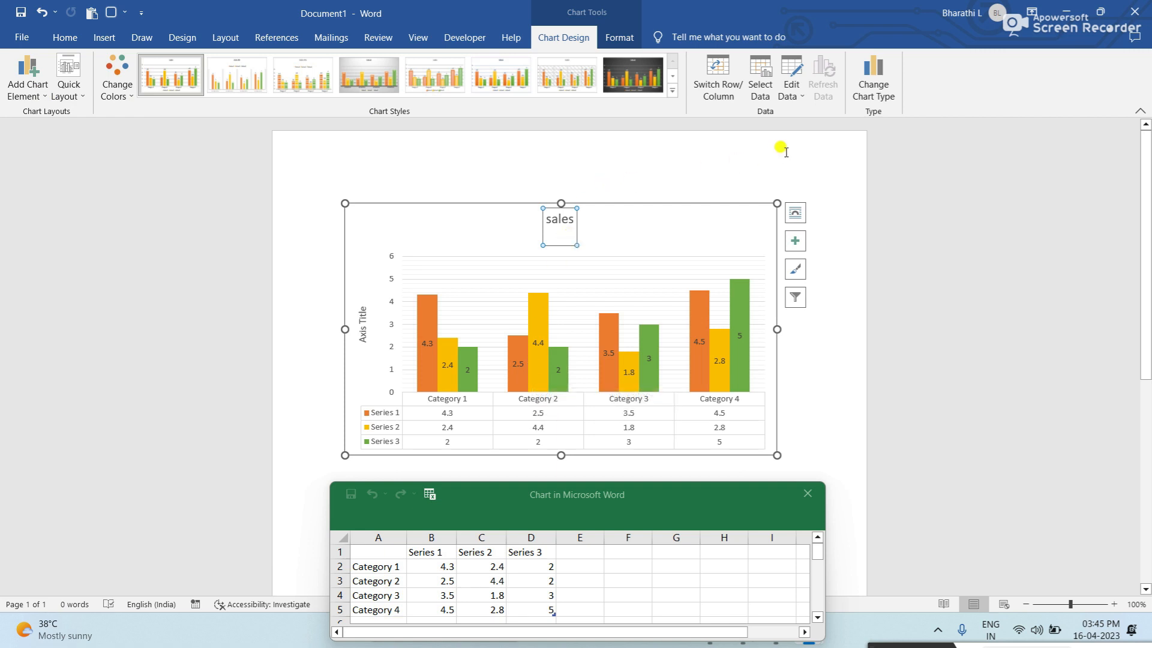
- Open the chart's data sheet for editing and set the Series 1 value of Category 2 to 5
left_click(793, 94)
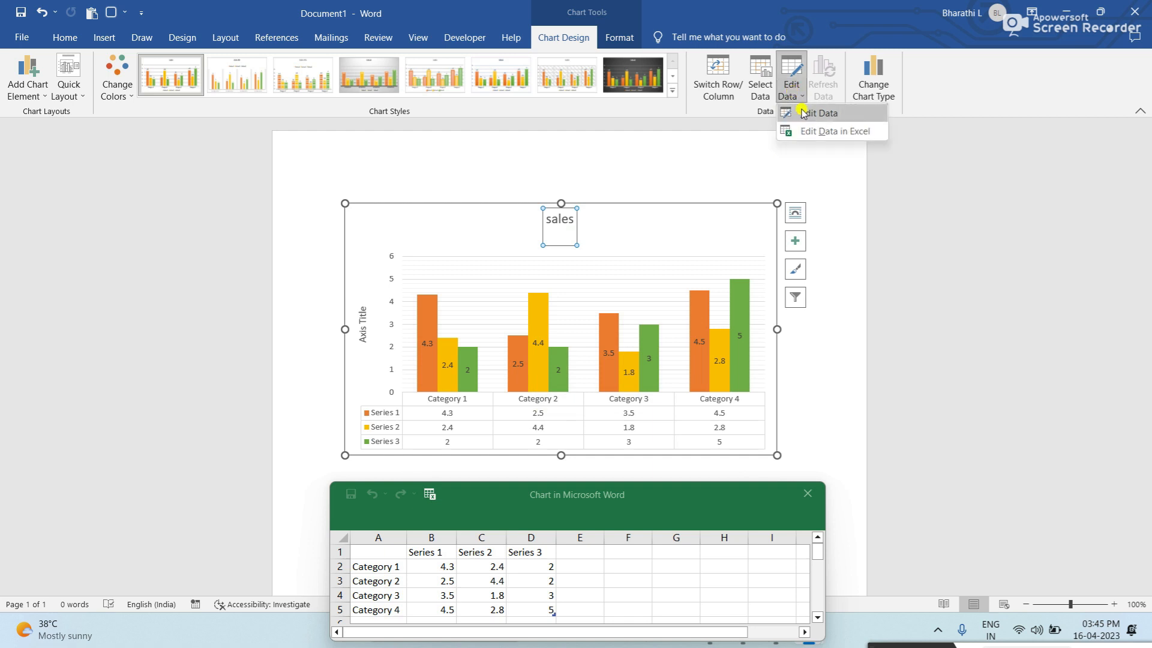
left_click(807, 113)
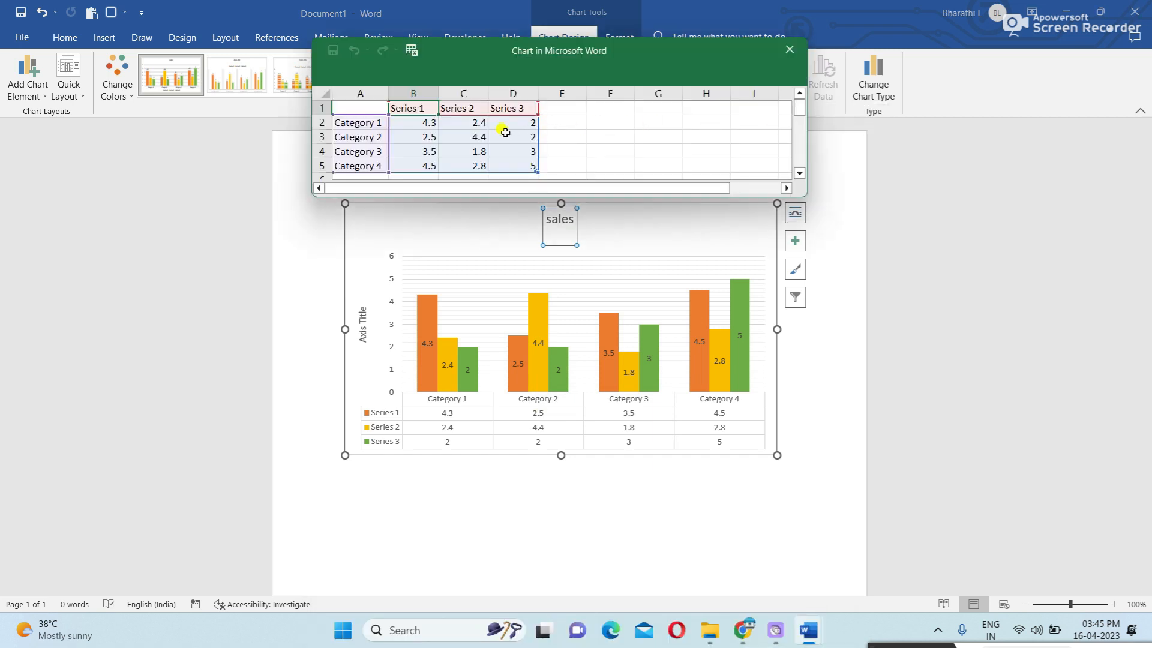
left_click(416, 132)
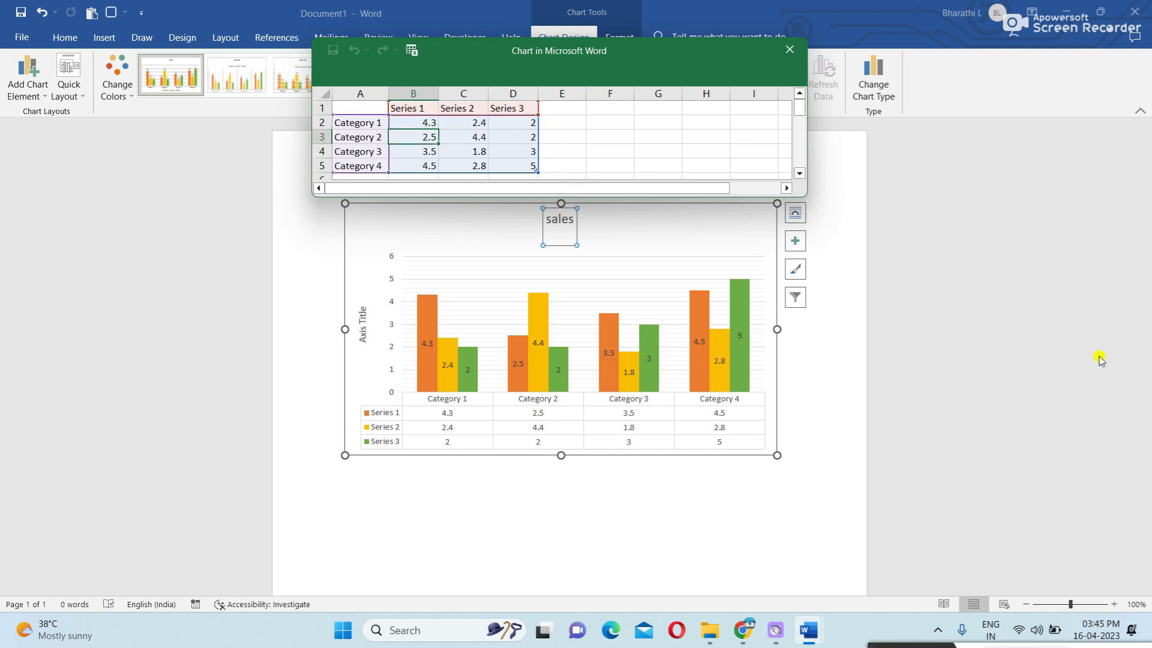
key("BackSpace")
type("5")
key("Return")
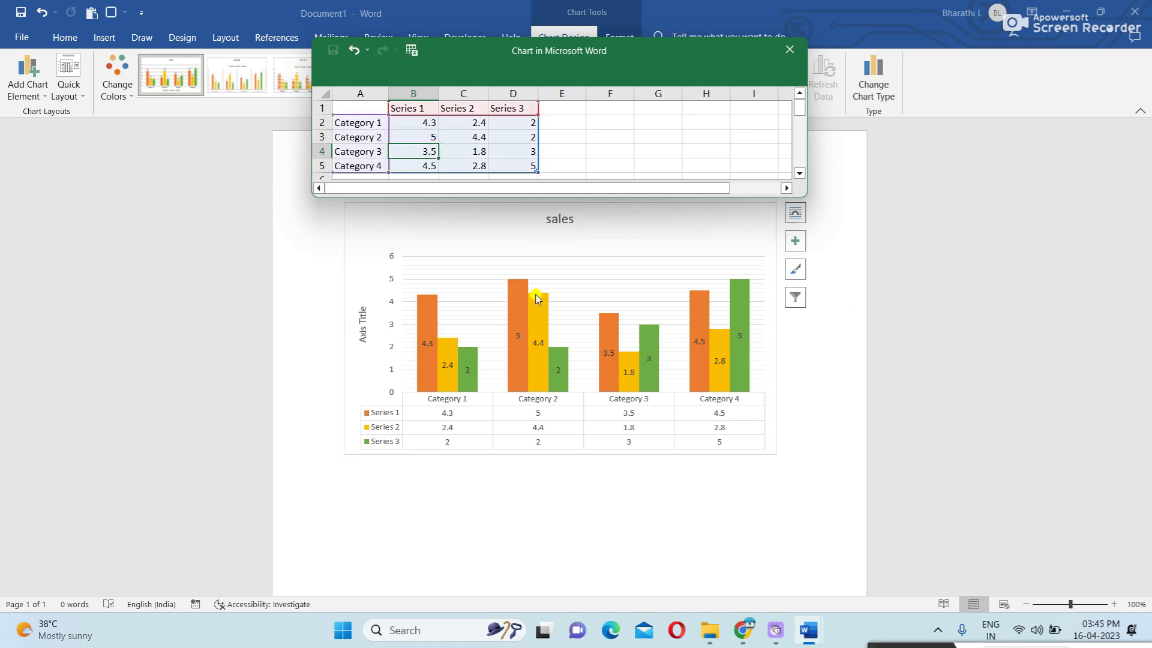
- Set the Series 3 value of Category 1 to 3.3 and close the chart's data sheet
left_click(427, 136)
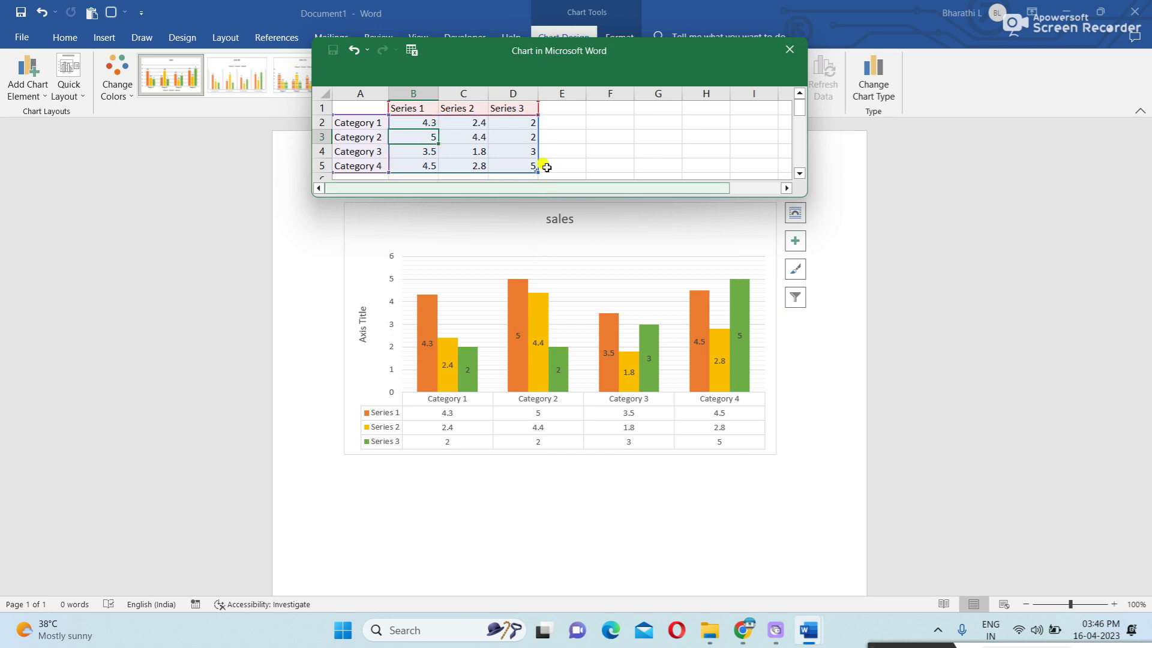
left_click(523, 123)
key("Delete")
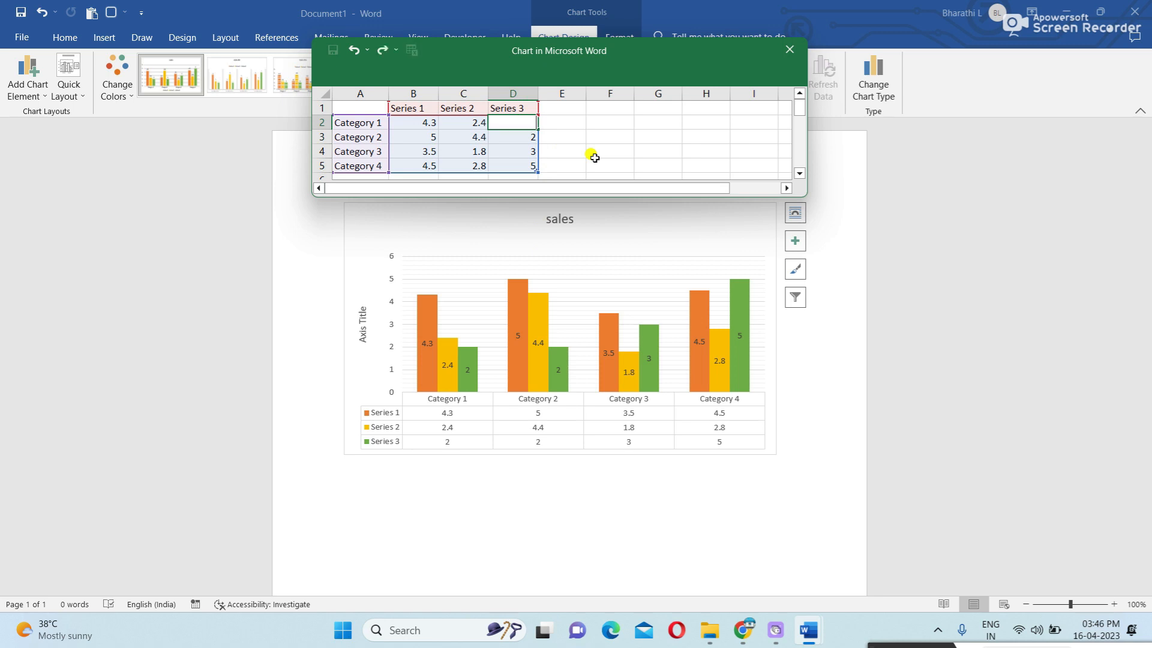
type("3.3")
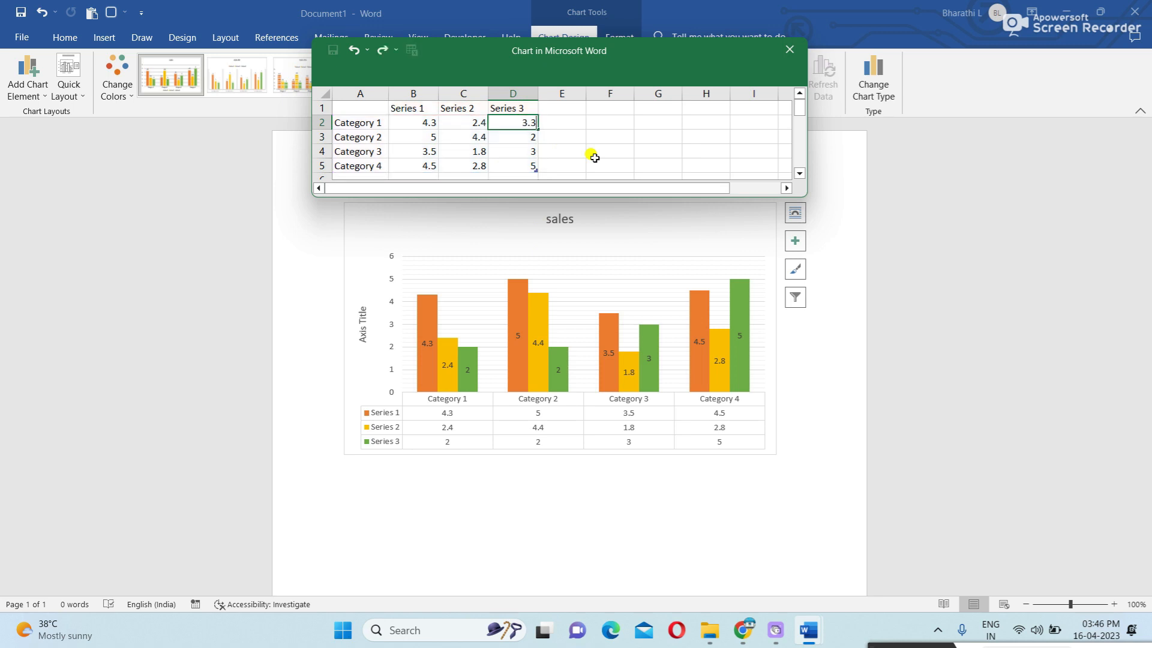
key("Return")
left_click(591, 155)
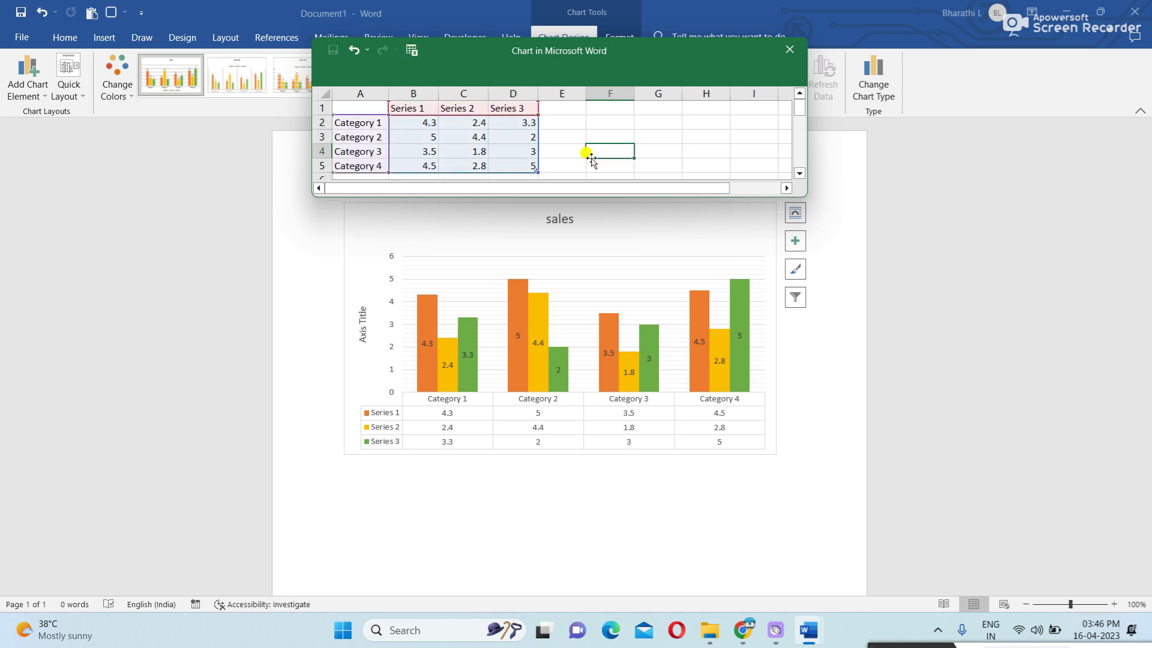
left_click(790, 54)
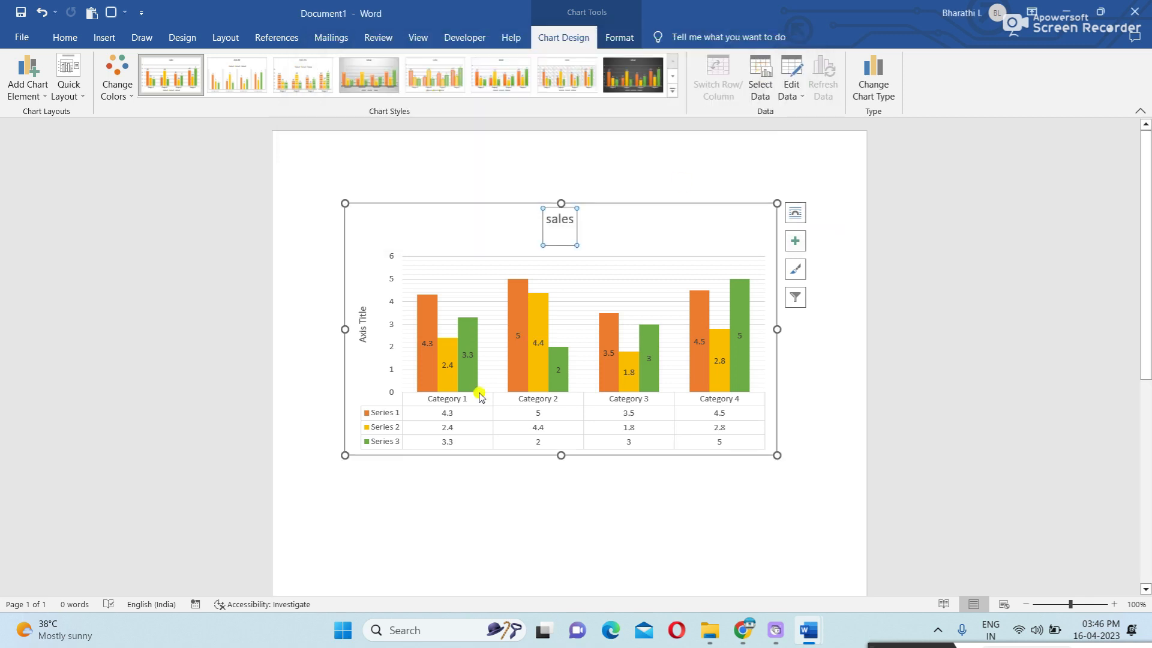
- Exclude Series 1 and Series 3 from the chart's data source so that only Series 2 is plotted
left_click(763, 90)
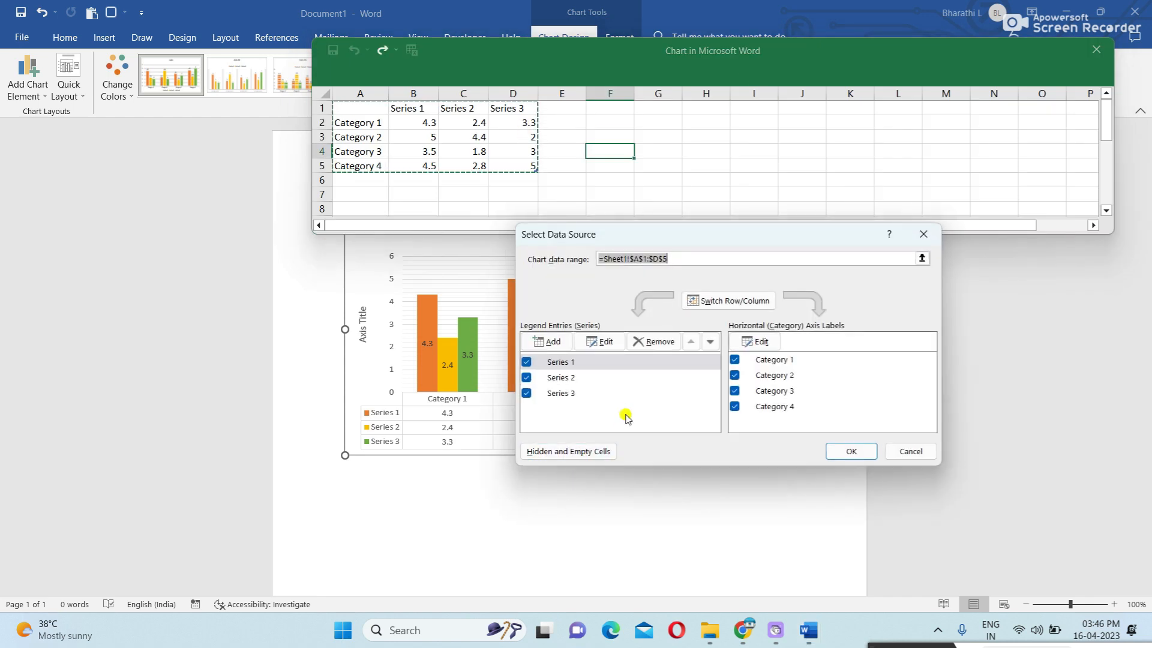
left_click_drag(737, 233, 985, 227)
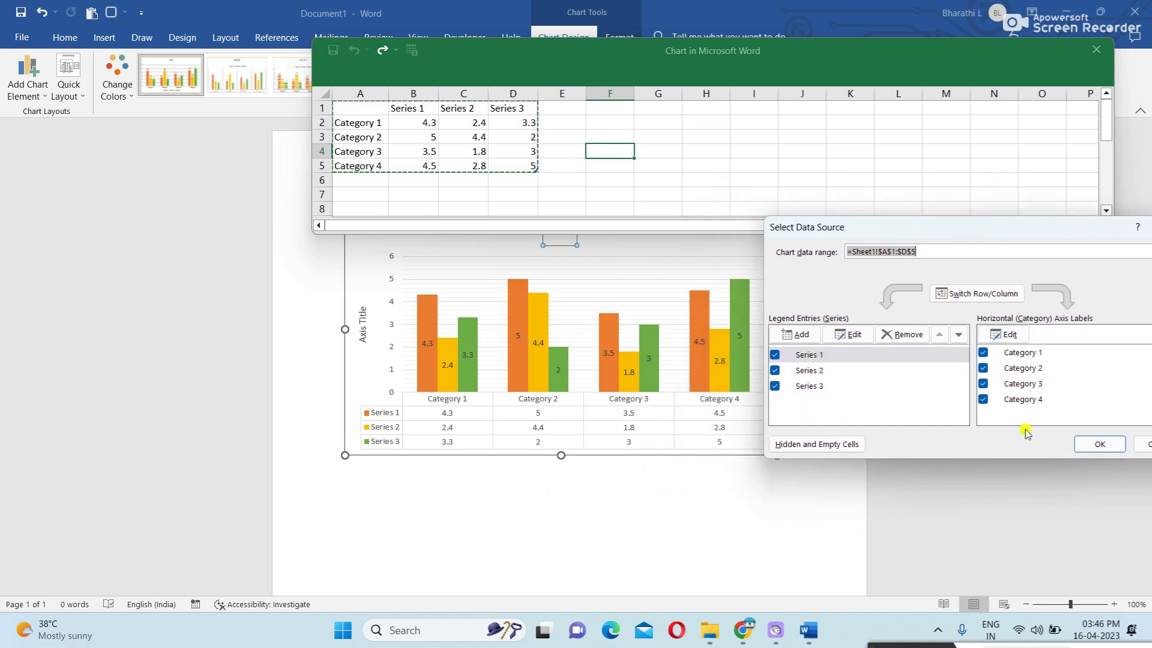
left_click(774, 355)
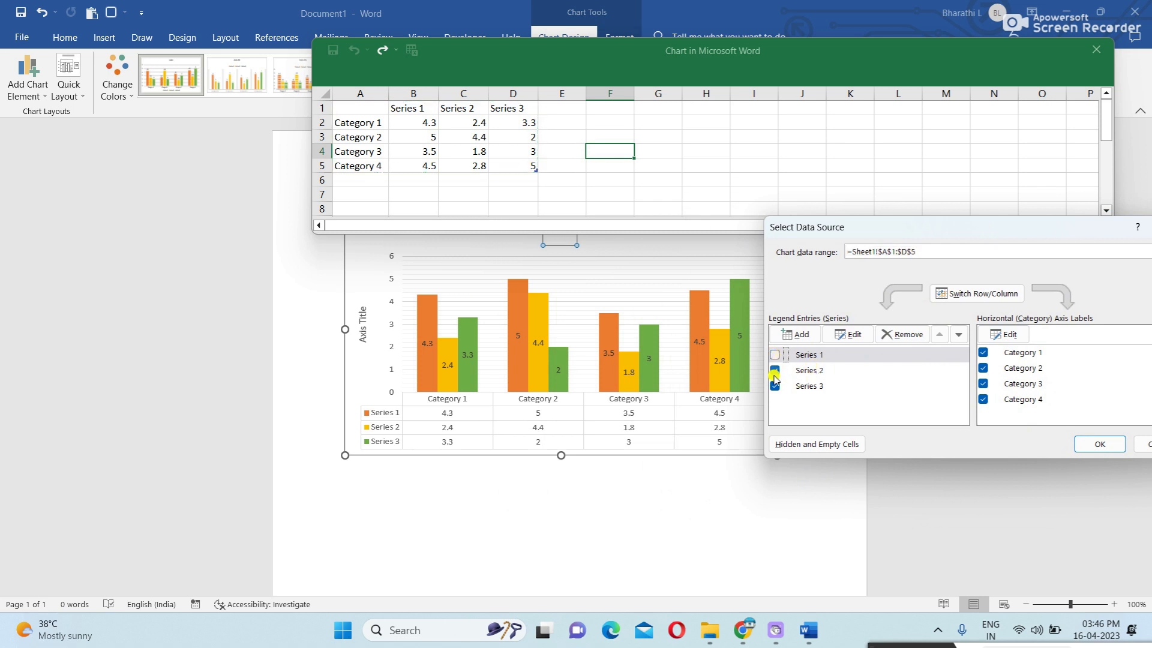
left_click(775, 385)
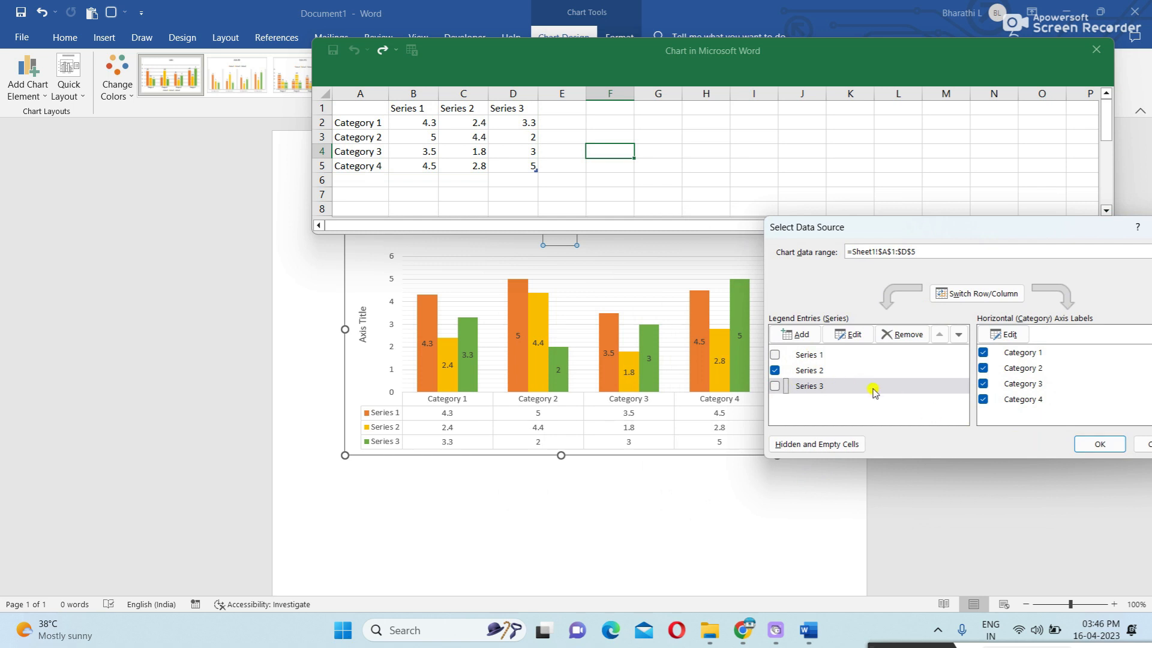
left_click(1095, 444)
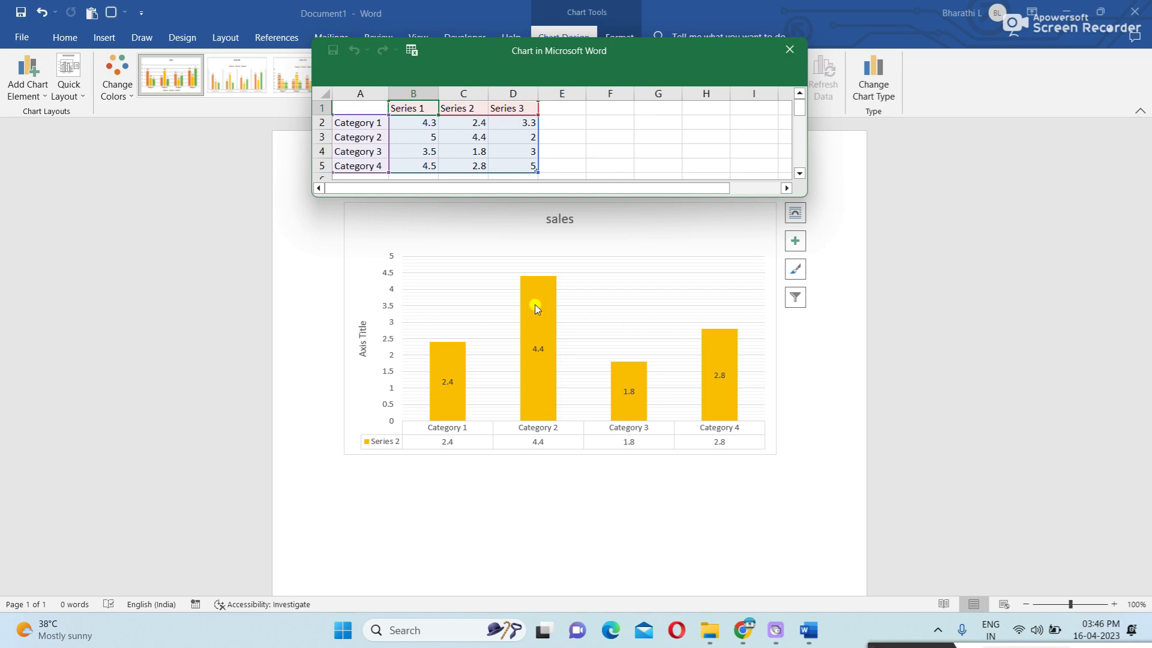
- Re-include Series 1 and Series 3 in the sales chart's data source
left_click_drag(696, 78, 546, 81)
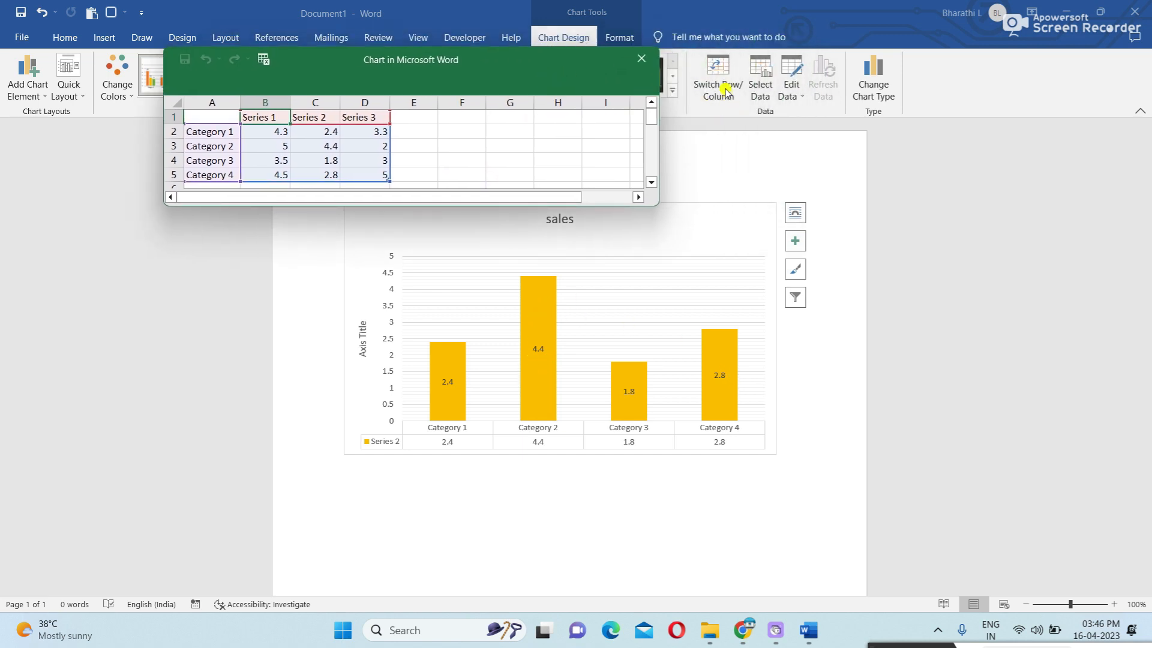
left_click(768, 87)
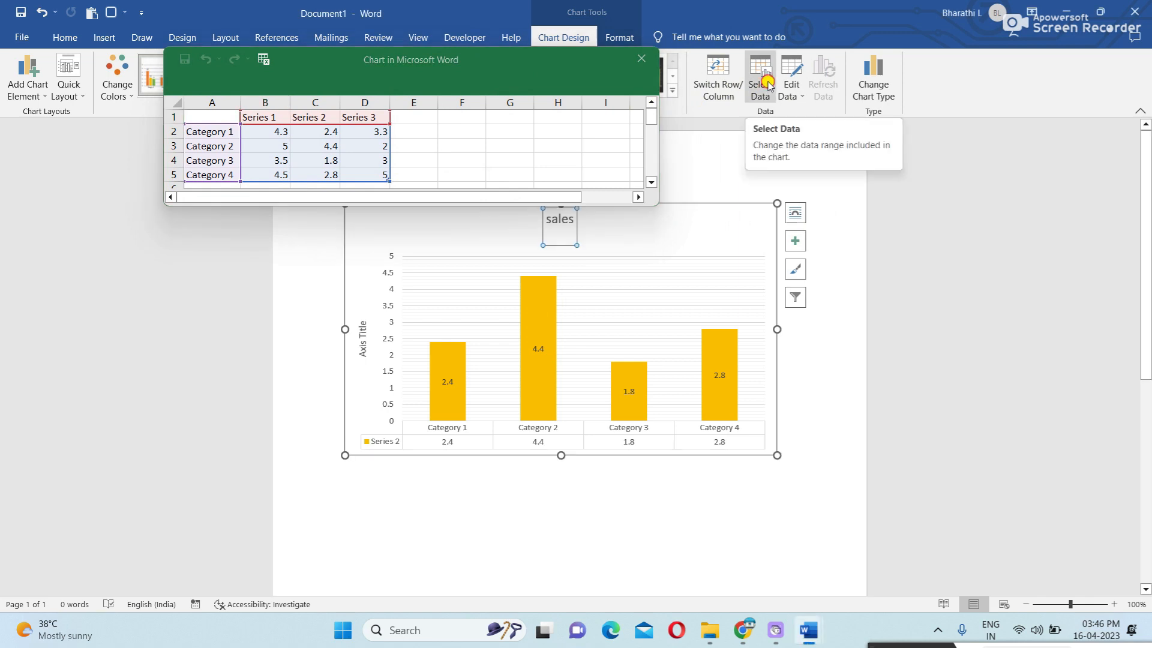
left_click(766, 84)
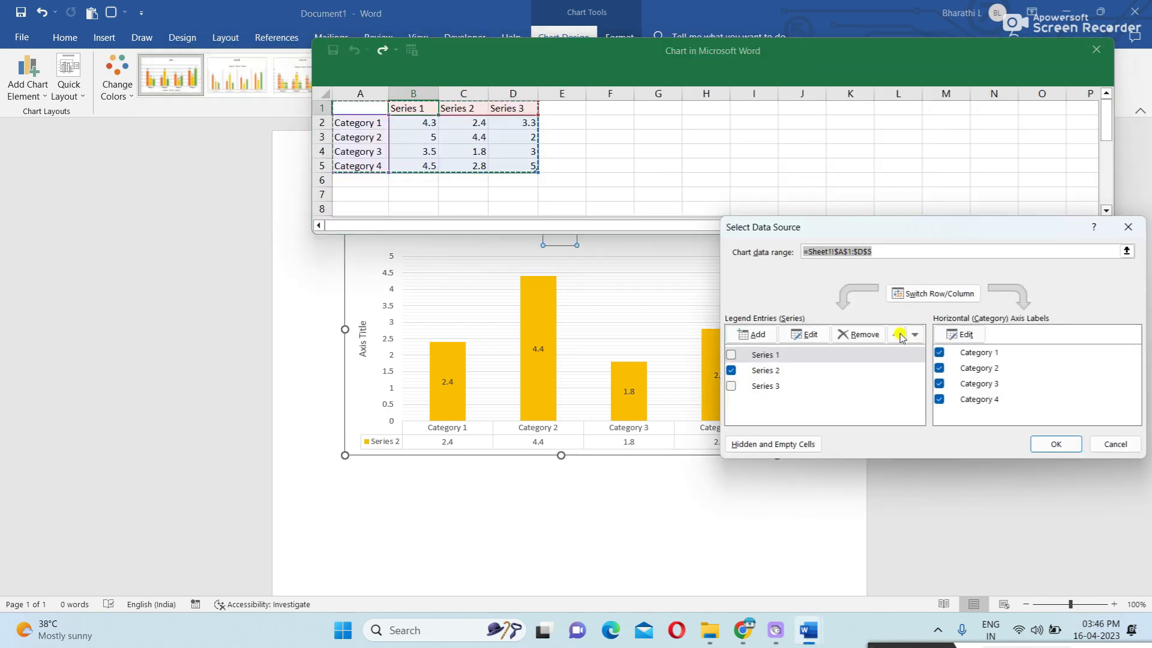
left_click(731, 355)
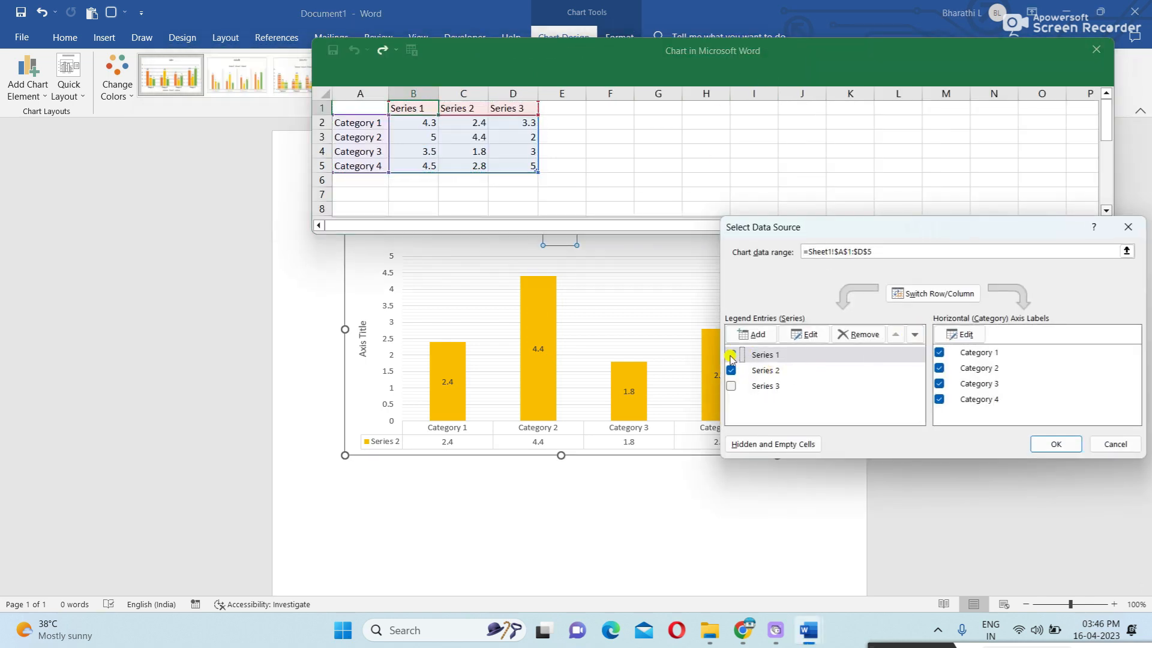
left_click(730, 386)
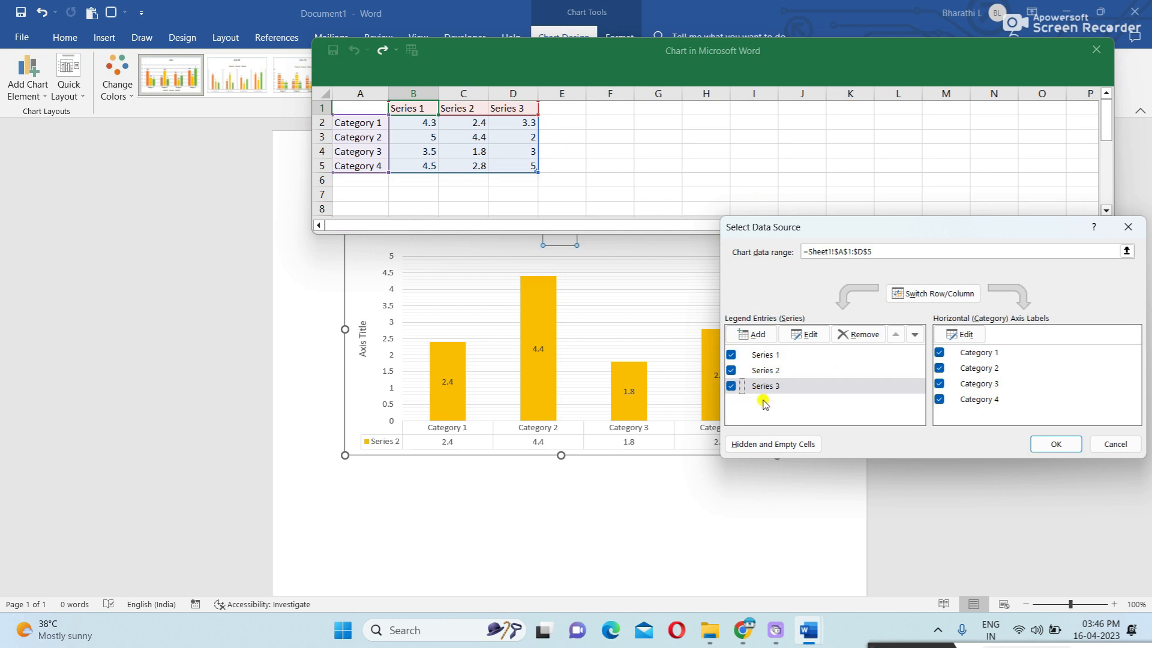
- Exclude Category 2, Category 3 and Category 4 from the chart's data source so that only Category 1 is plotted
left_click(939, 367)
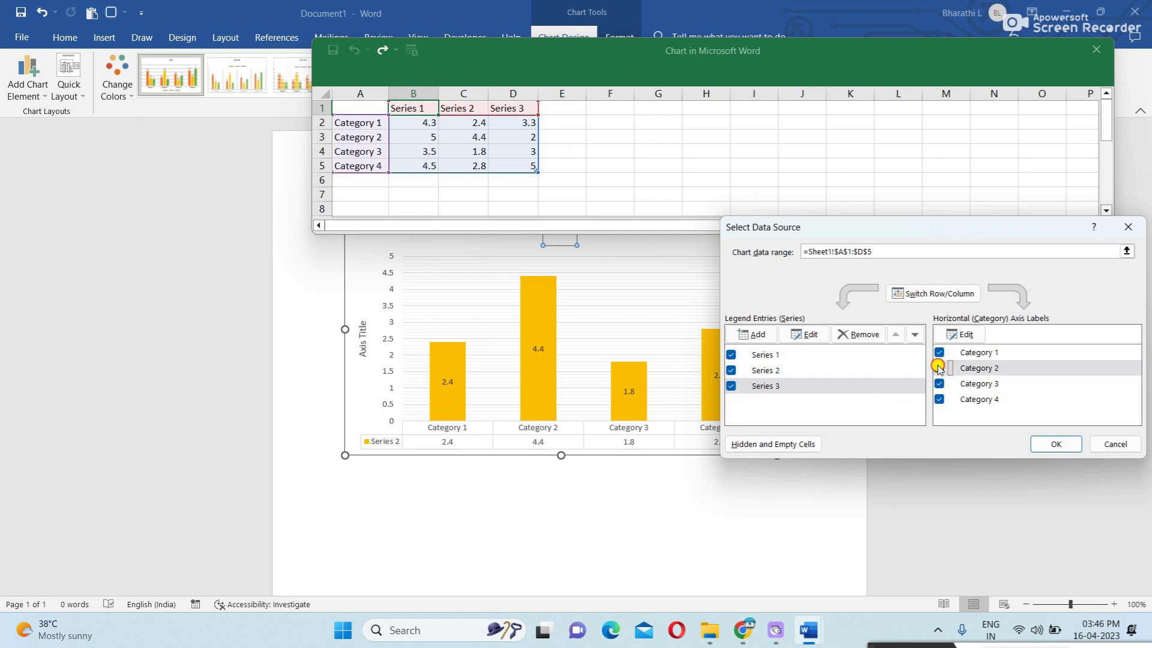
left_click(940, 383)
left_click(940, 399)
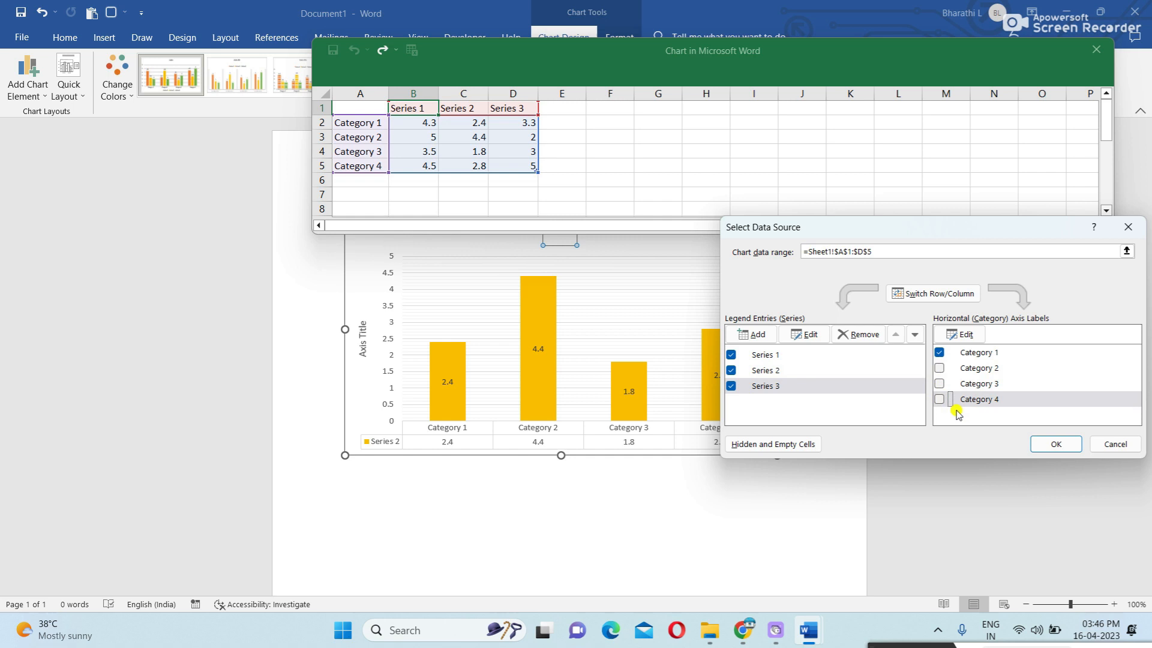
left_click(1056, 444)
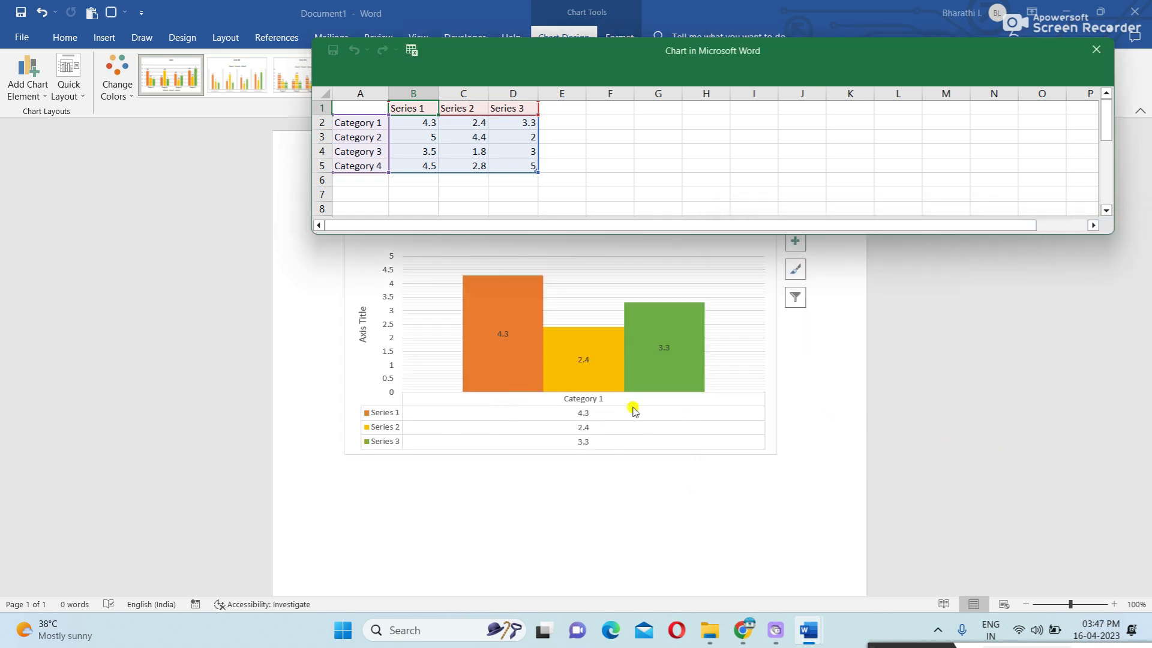
- Restore Category 2, Category 3 and Category 4 in the chart's data source and close the chart's data sheet
left_click_drag(788, 64, 769, 131)
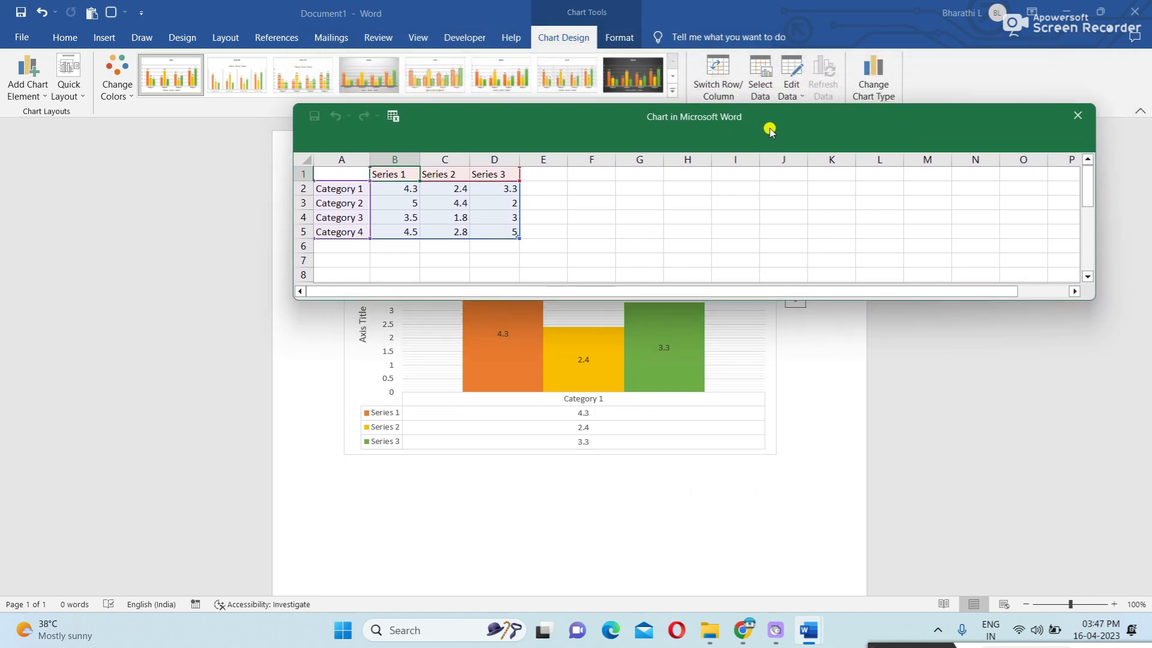
left_click(765, 89)
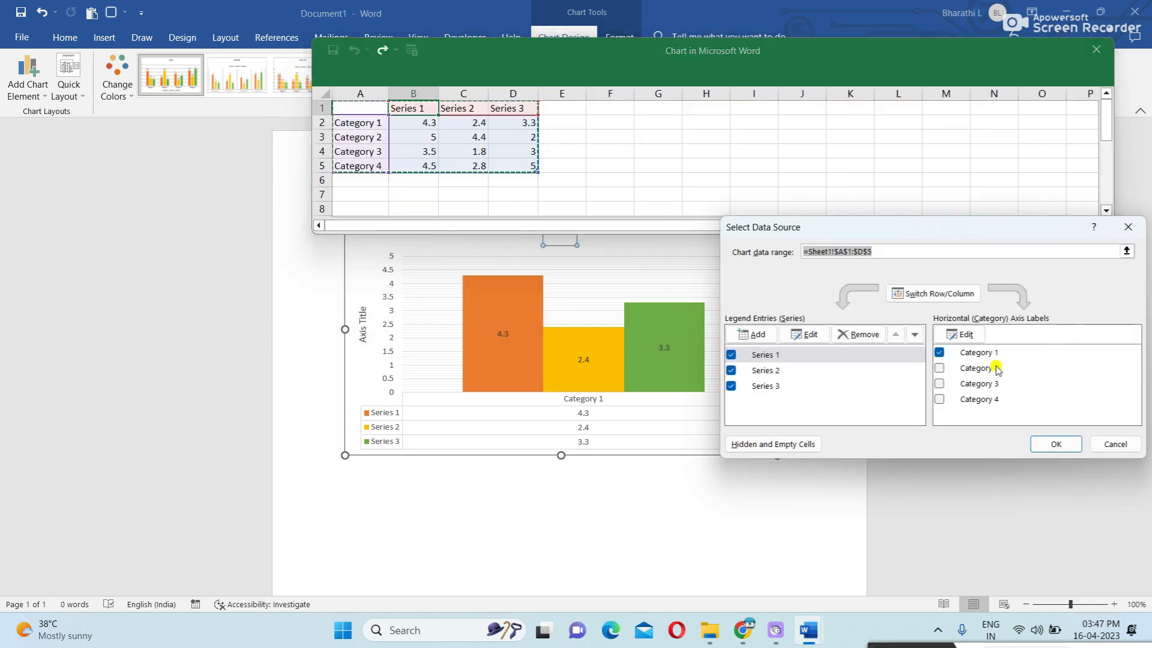
left_click(940, 369)
left_click(939, 384)
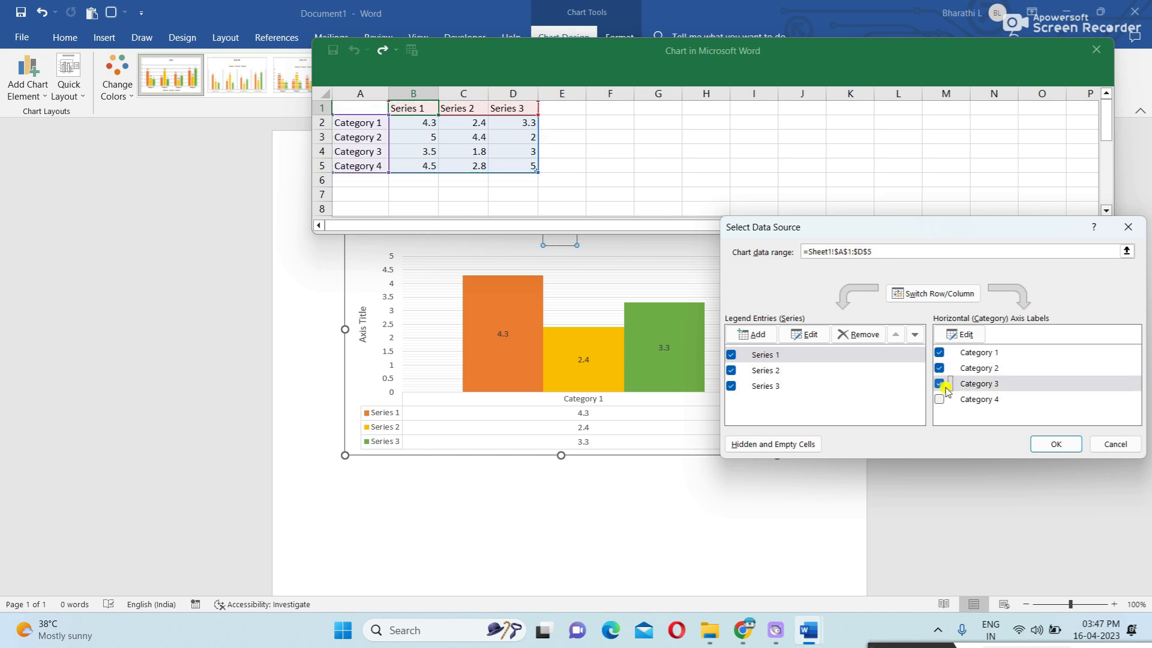
left_click(939, 400)
left_click(1056, 444)
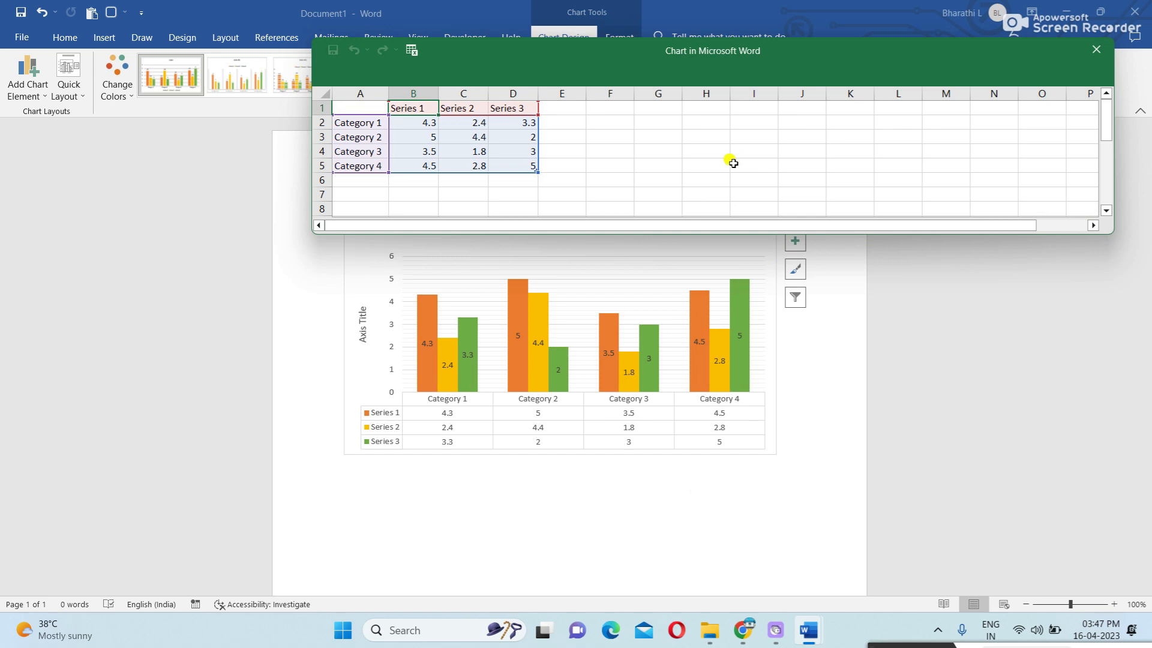
left_click(1096, 49)
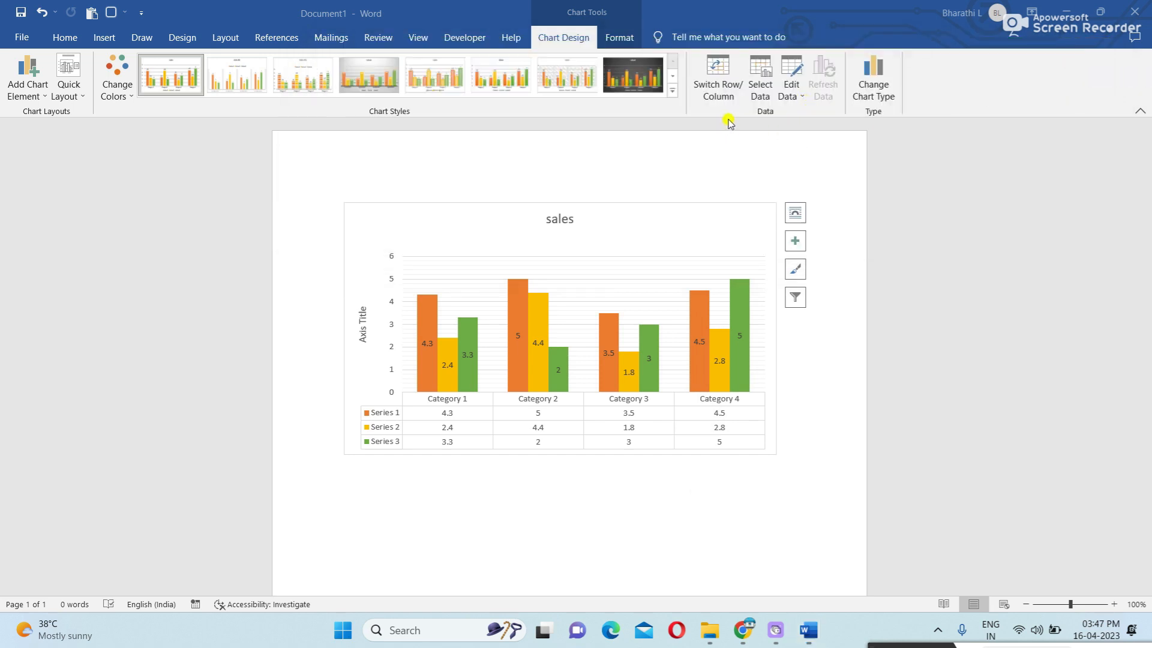
- Change the sales chart to the basic Pie type and apply the chart style with a grey gradient background and dark data labels
left_click(887, 99)
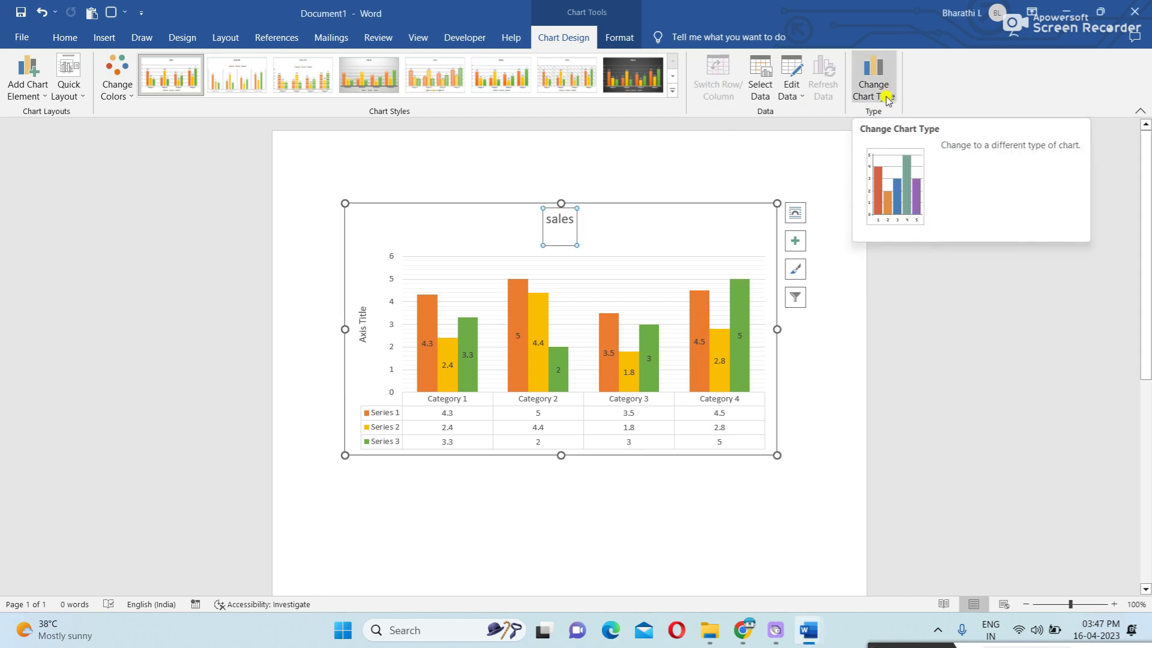
left_click(887, 100)
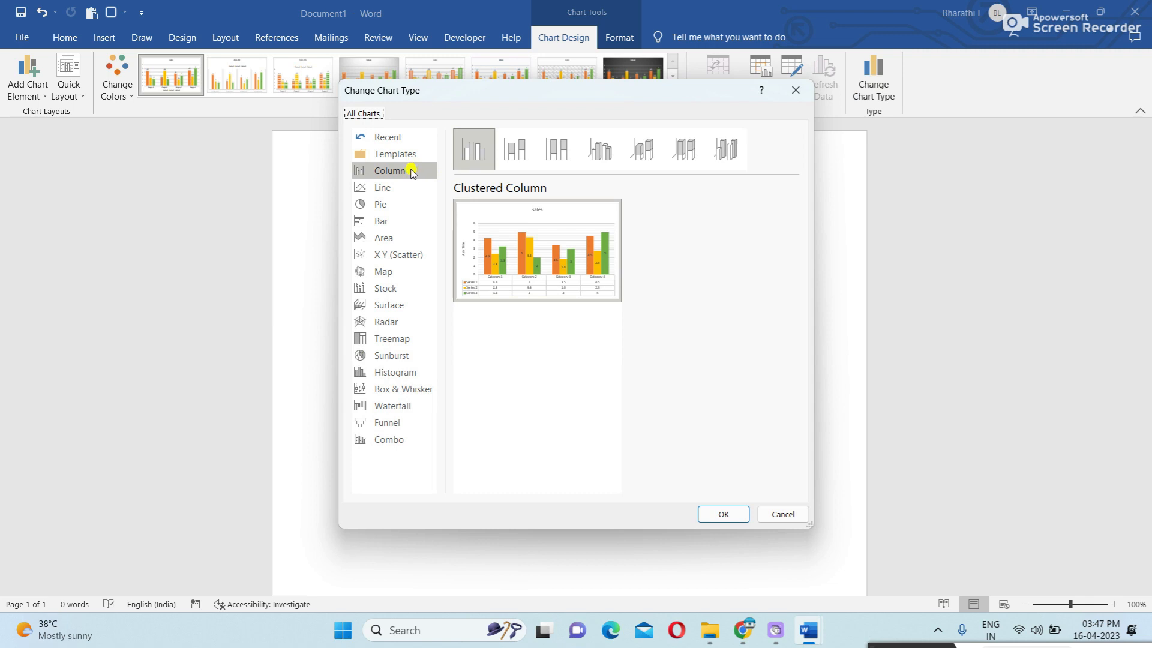
left_click(402, 205)
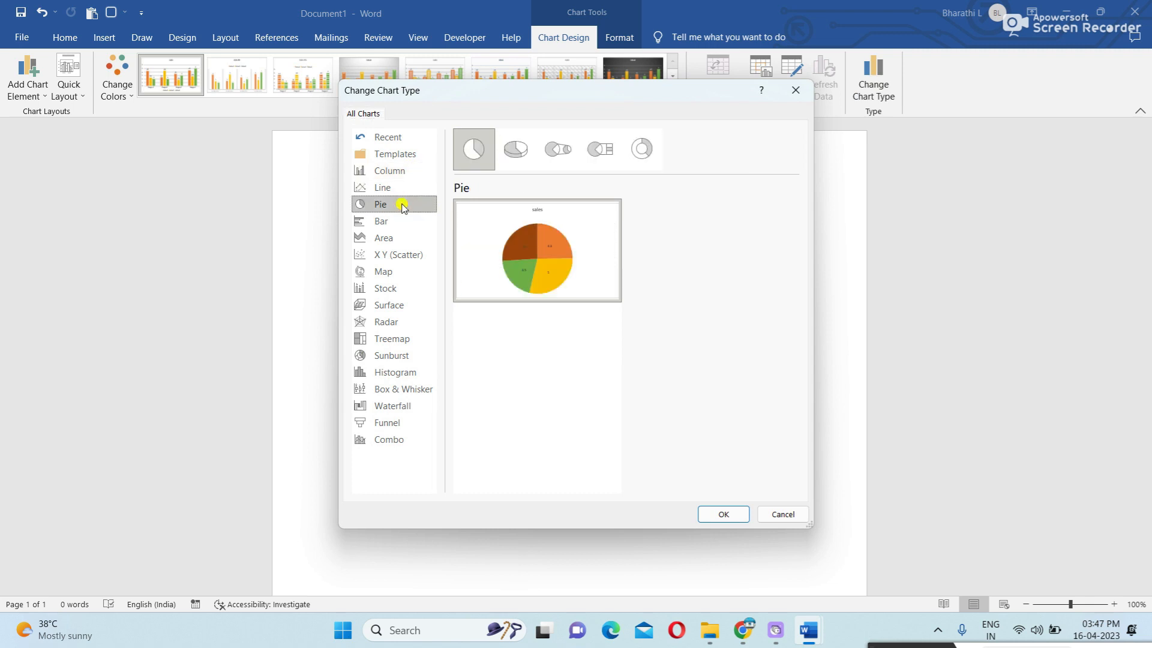
left_click(725, 514)
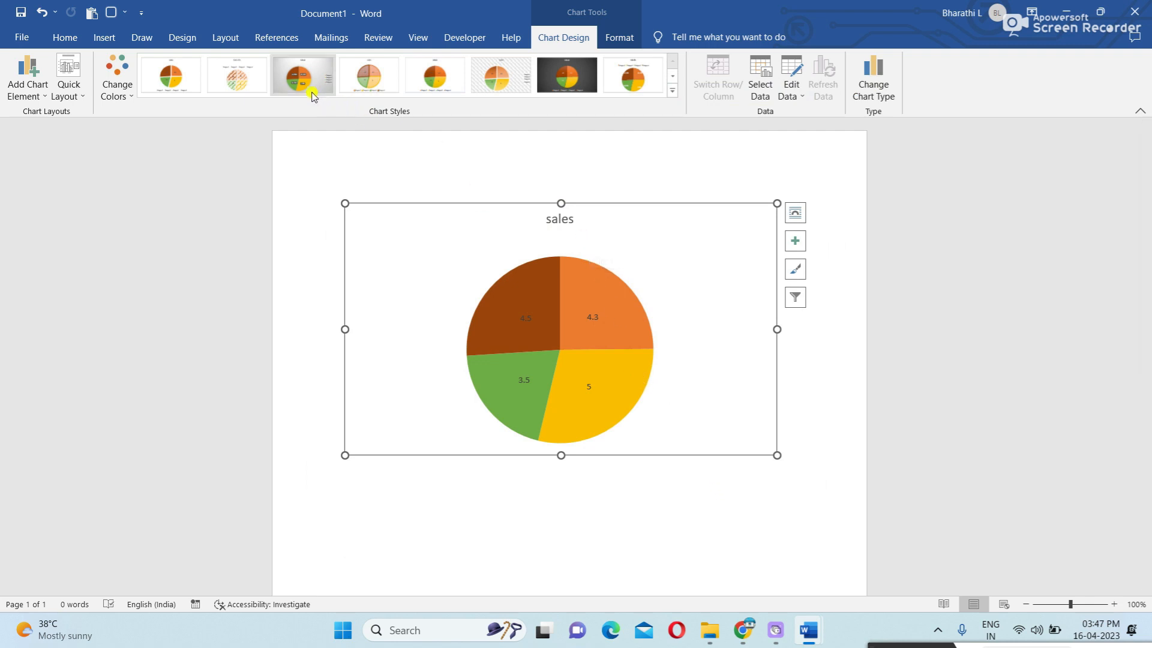
left_click(264, 83)
left_click(317, 80)
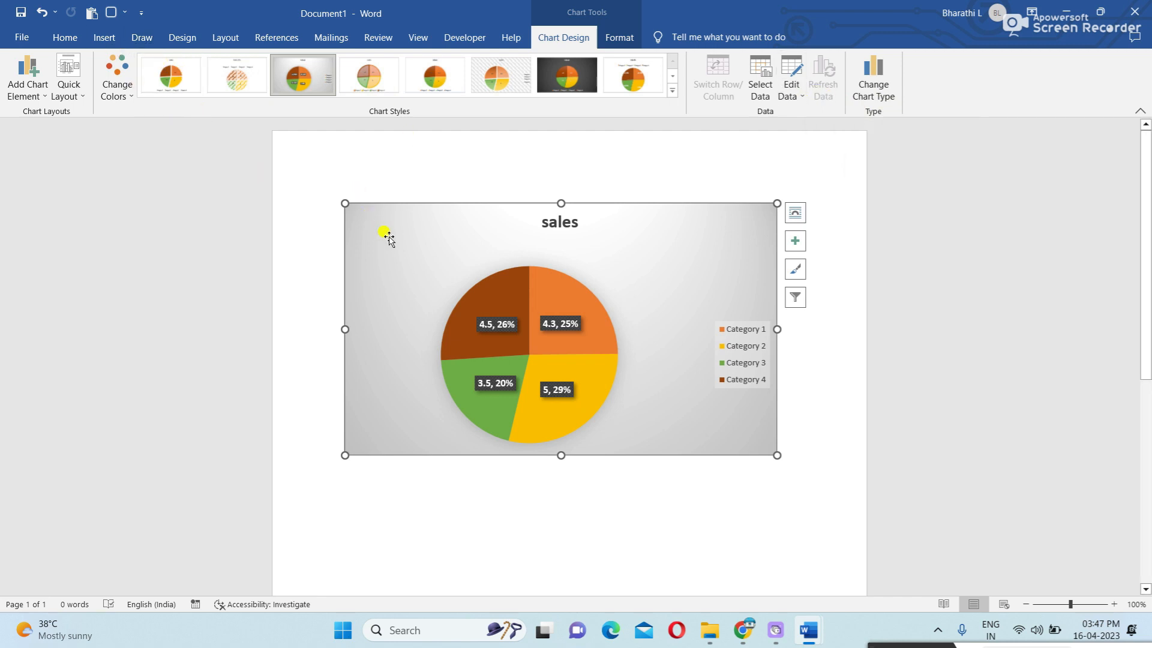
left_click(104, 37)
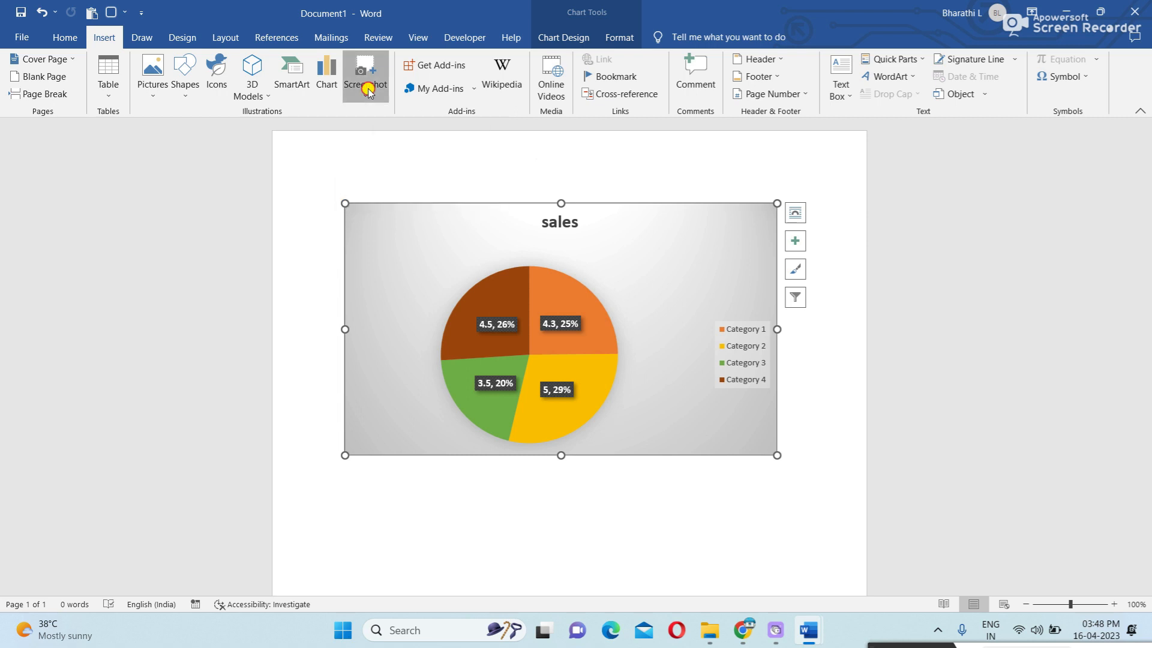
left_click(366, 84)
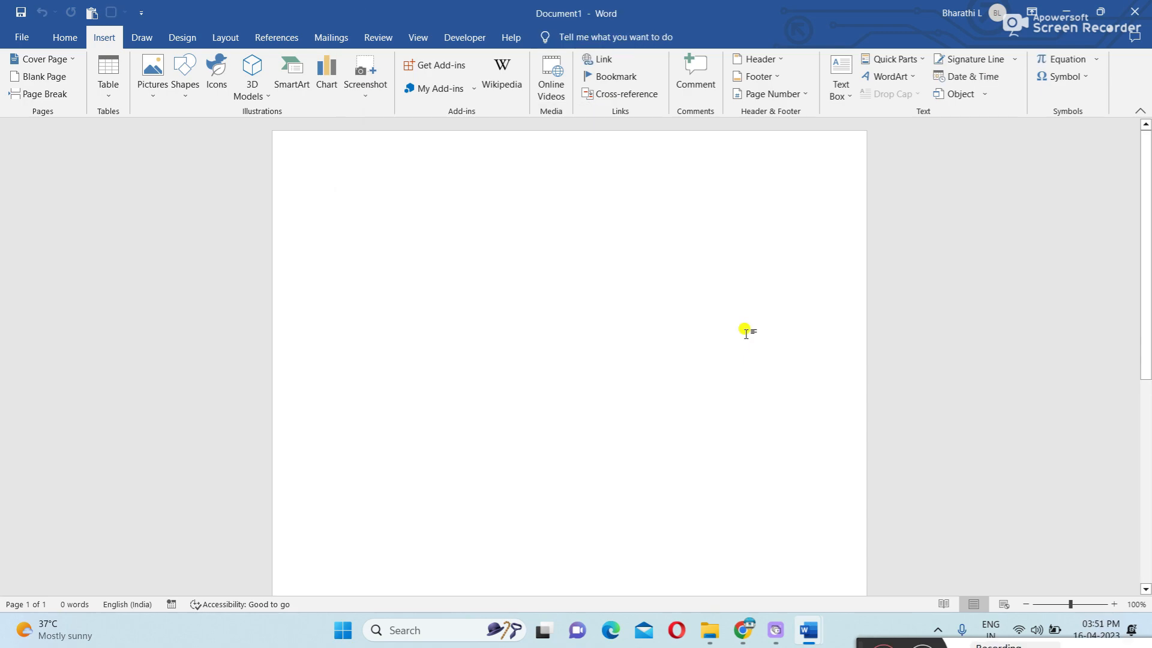
- Switch to the open What is GST document and bring up its insert commands
mouse_move(806, 627)
left_click(733, 575)
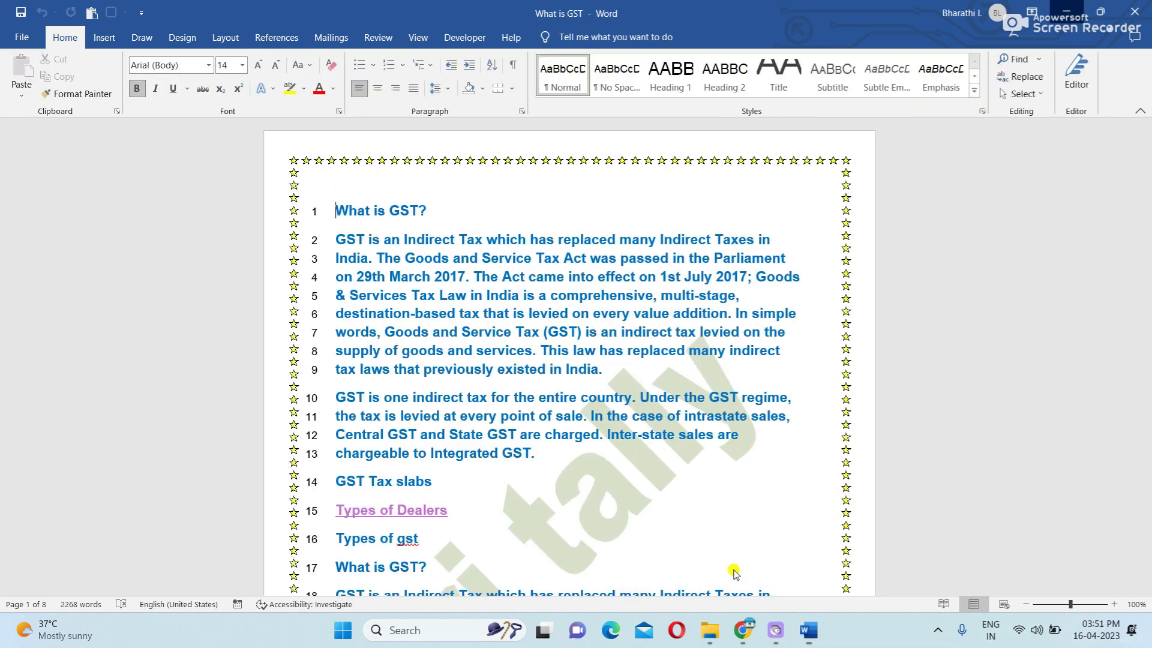
left_click(105, 37)
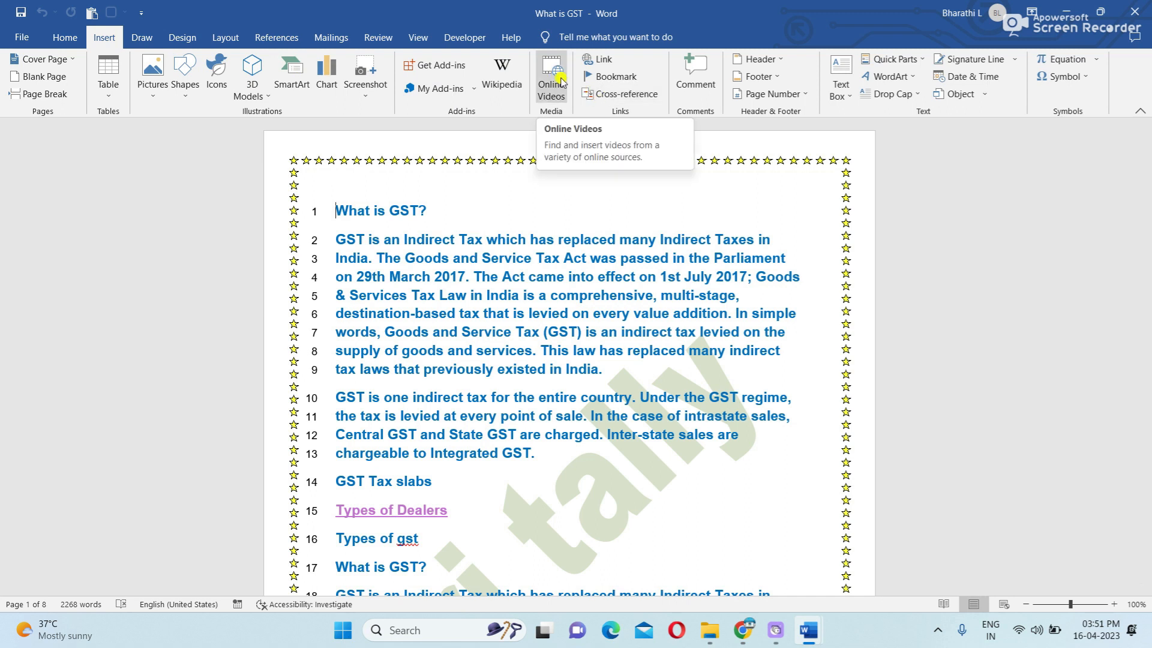
- Look through the What is GST document as far as its last page and return to its beginning
scroll(621, 390, "down", 15)
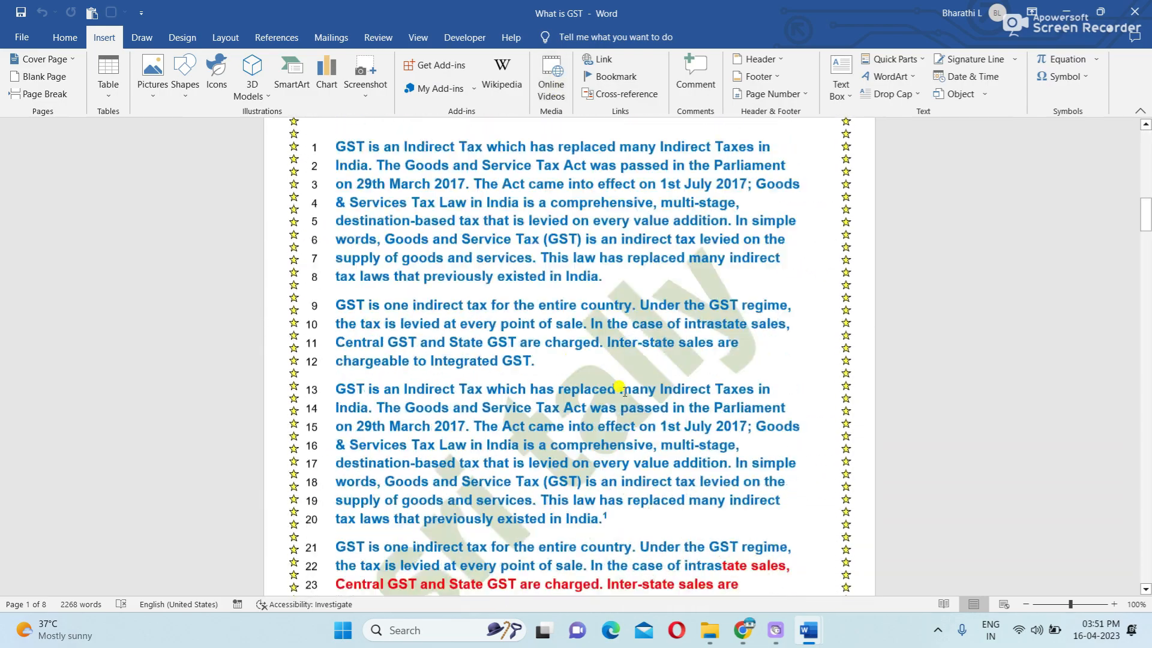
scroll(621, 390, "down", 20)
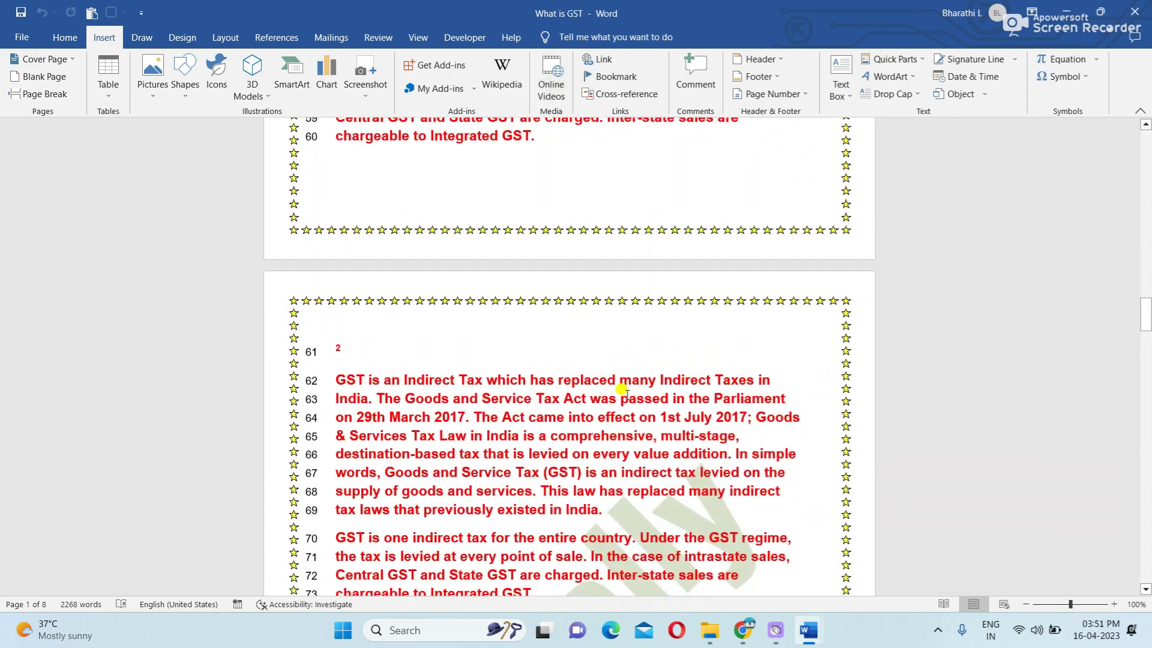
scroll(621, 372, "down", 10)
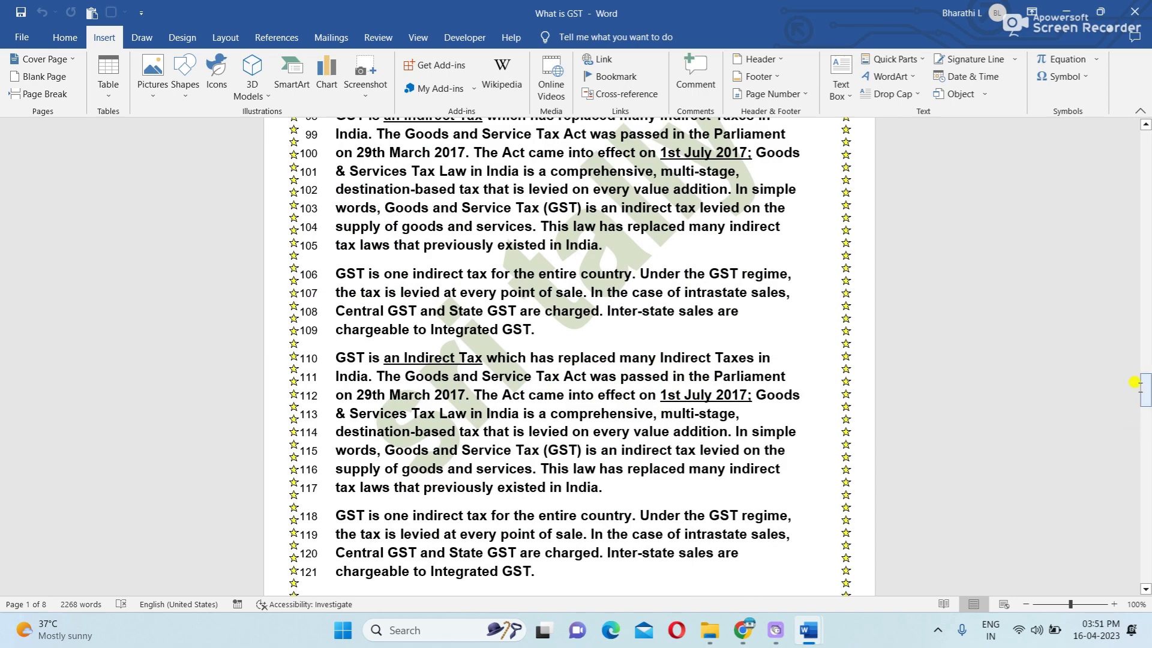
left_click_drag(1140, 387, 1146, 535)
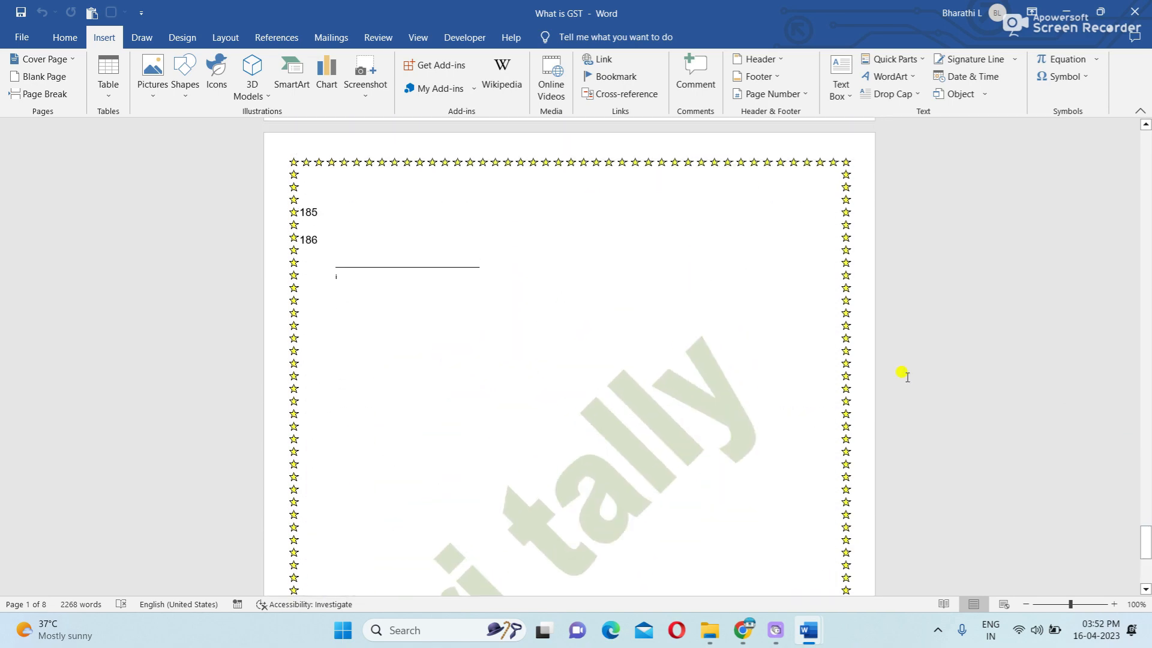
left_click(563, 84)
key("Escape")
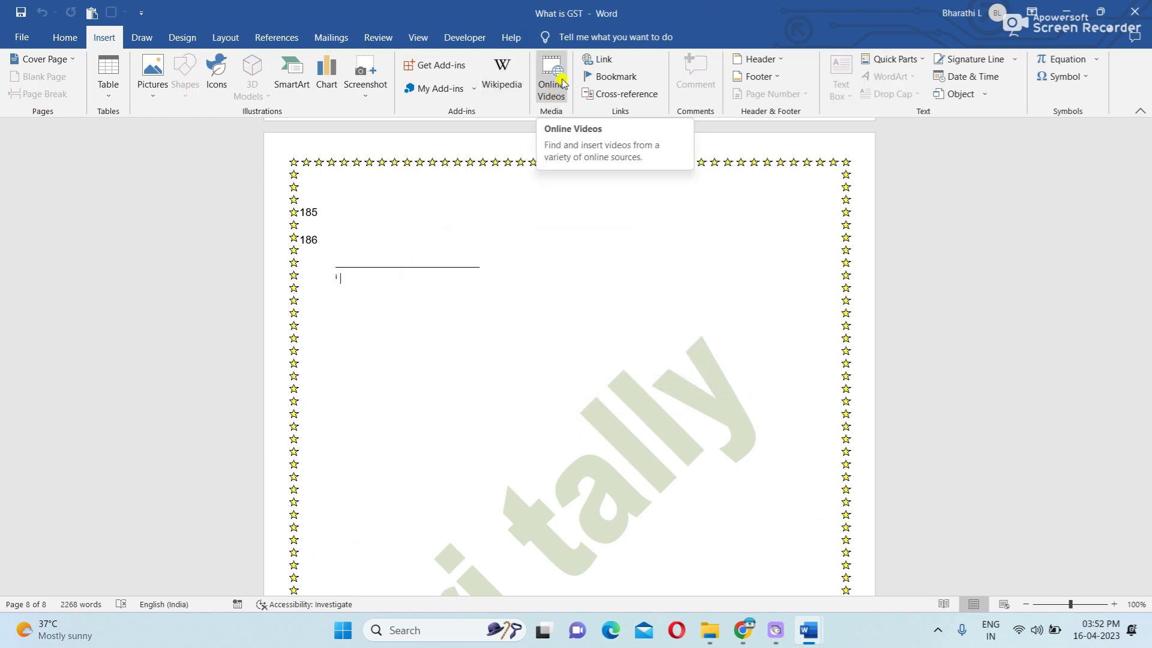
scroll(641, 296, "up", 6)
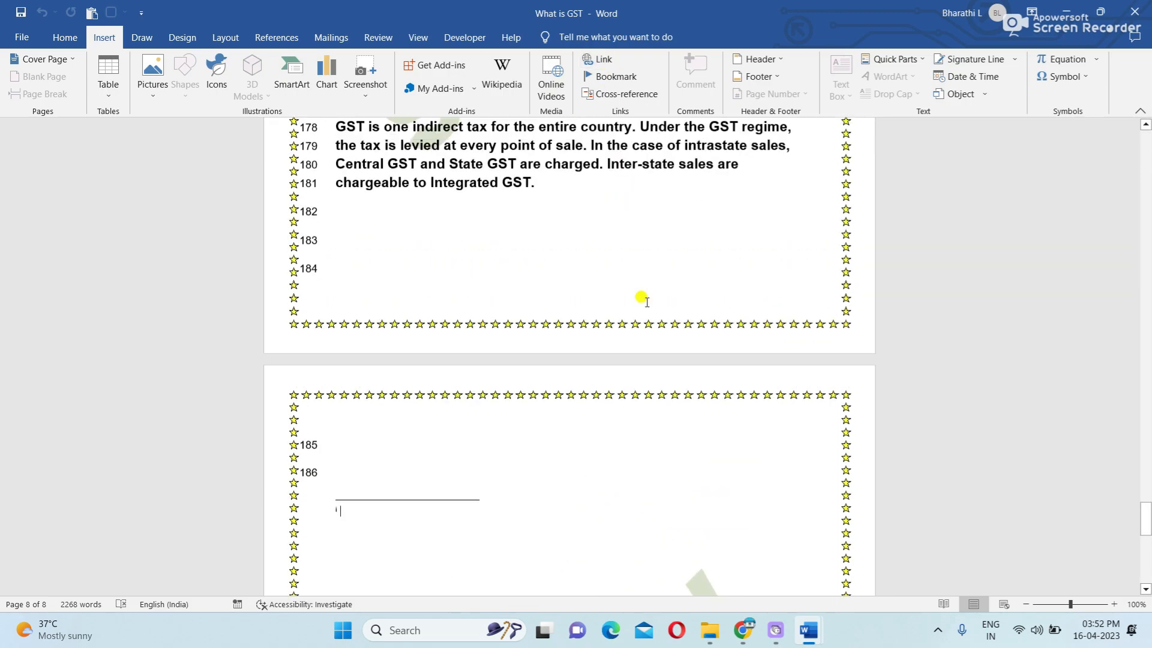
scroll(646, 302, "up", 8)
left_click_drag(1146, 479, 1147, 135)
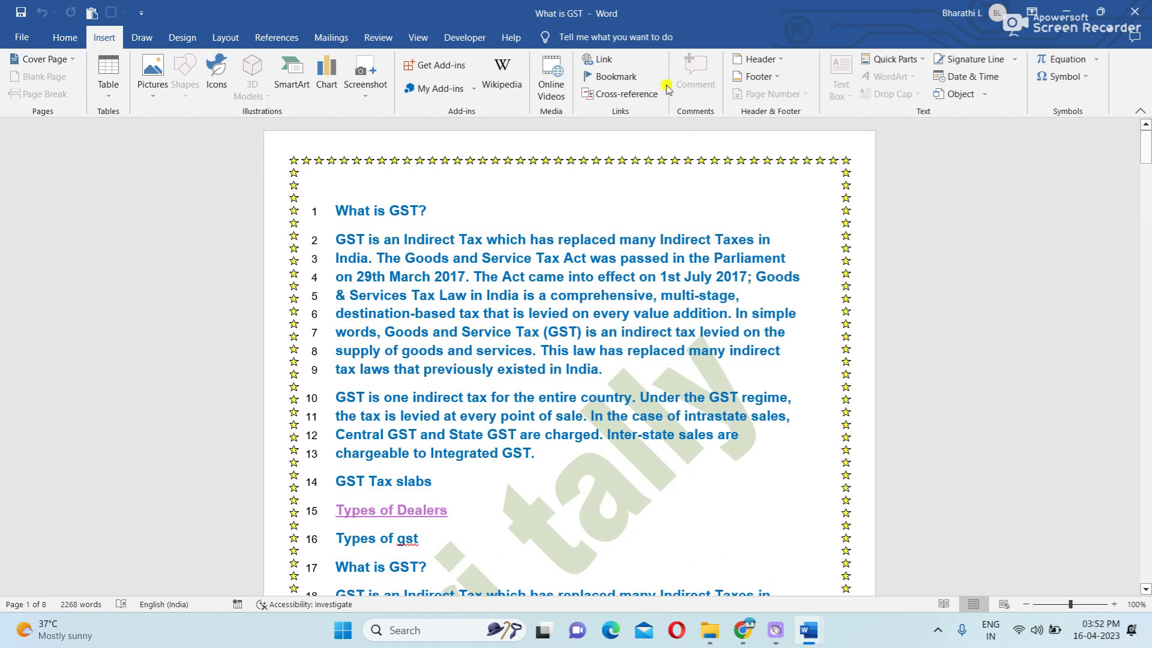
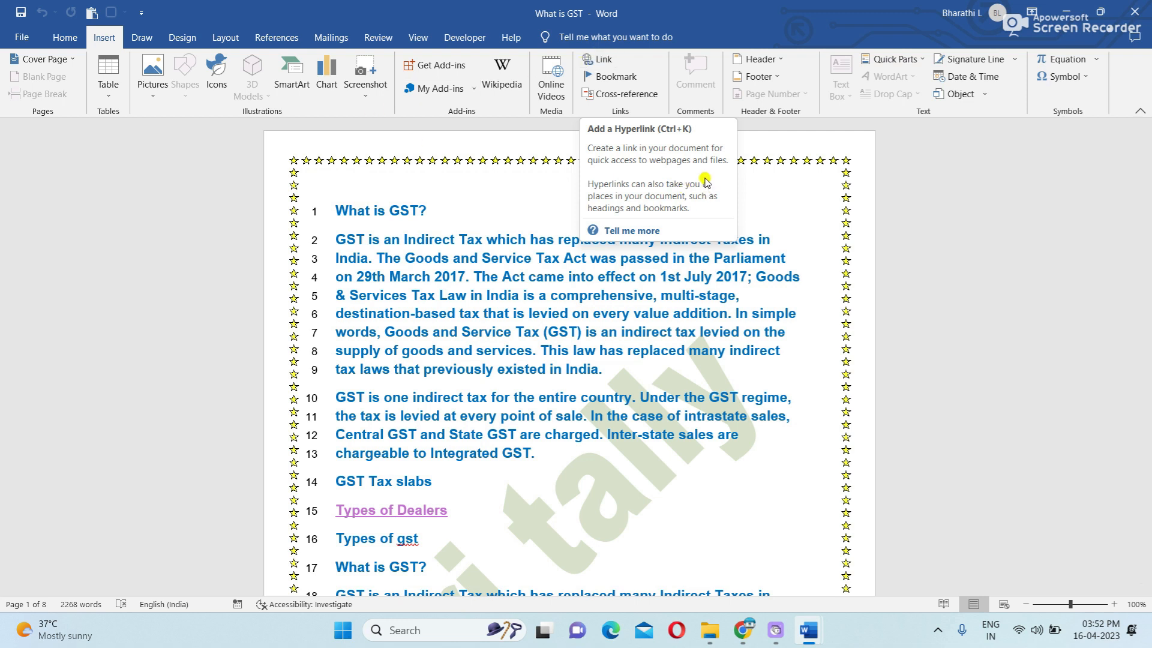
- Examine the first page's headings and the phrase Indirect Tax in the opening paragraph as possible link or bookmark text
left_click(744, 181)
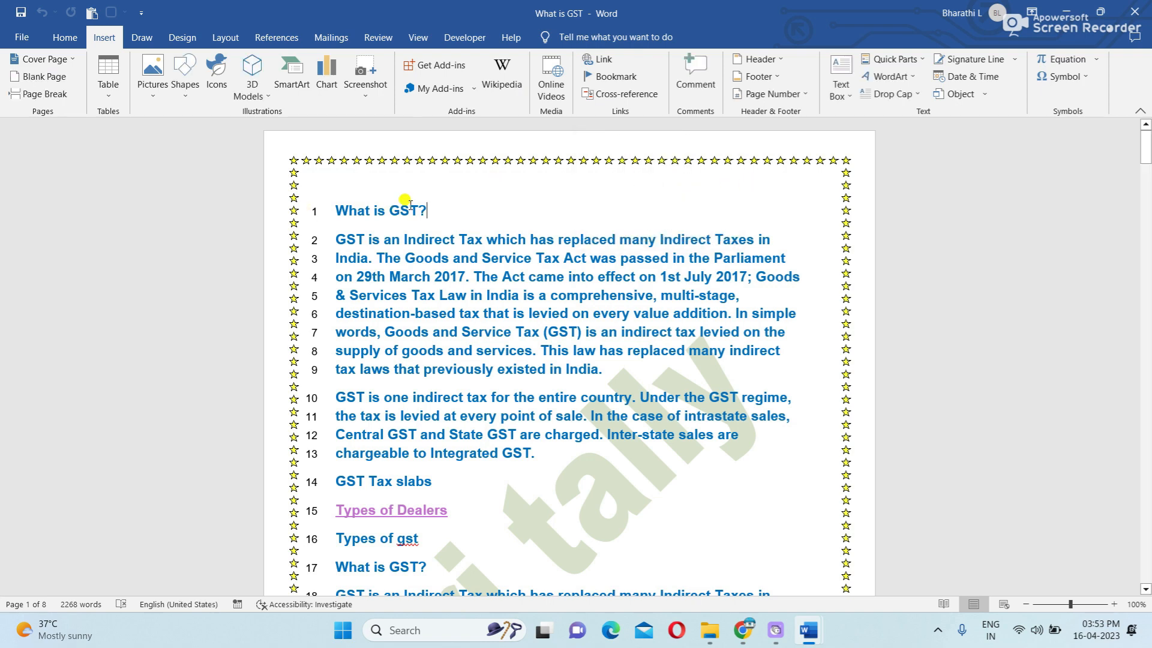
scroll(592, 440, "down", 3)
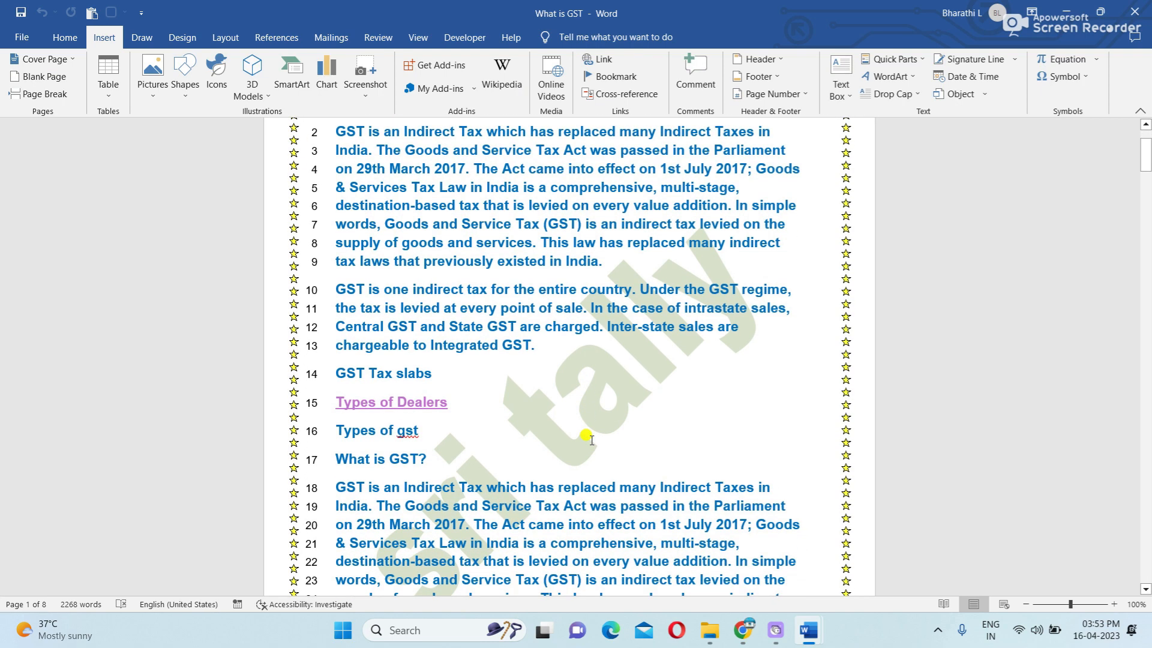
scroll(592, 440, "up", 3)
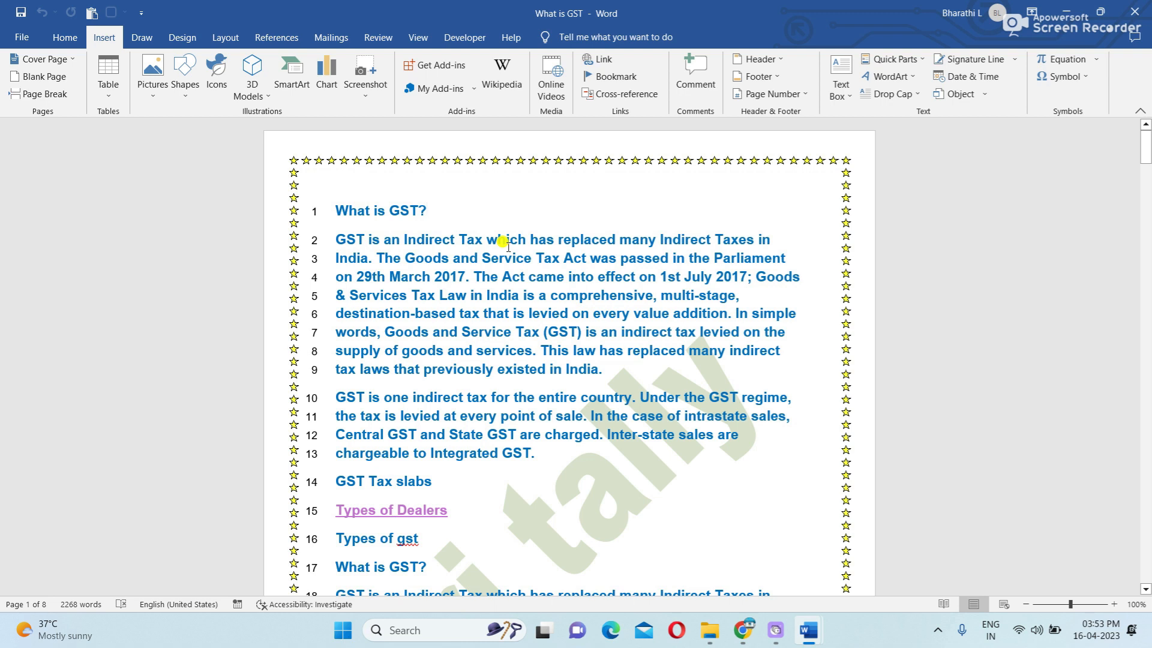
left_click_drag(402, 235, 487, 240)
left_click(430, 215)
left_click_drag(400, 232, 478, 234)
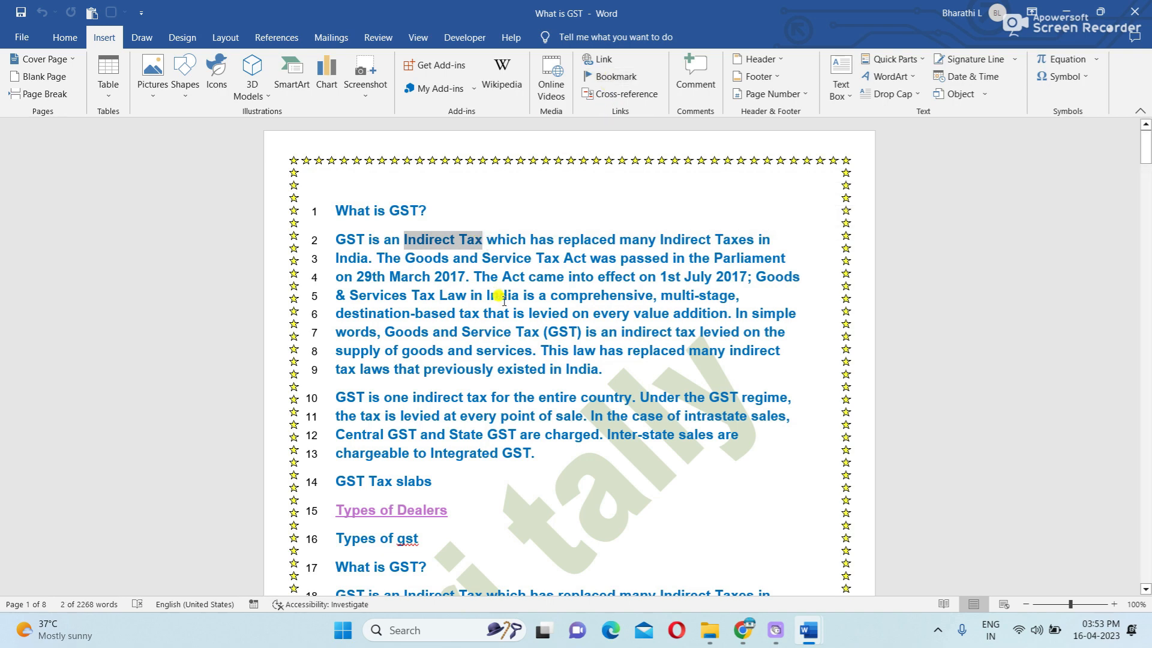
left_click(552, 181)
scroll(550, 192, "down", 5)
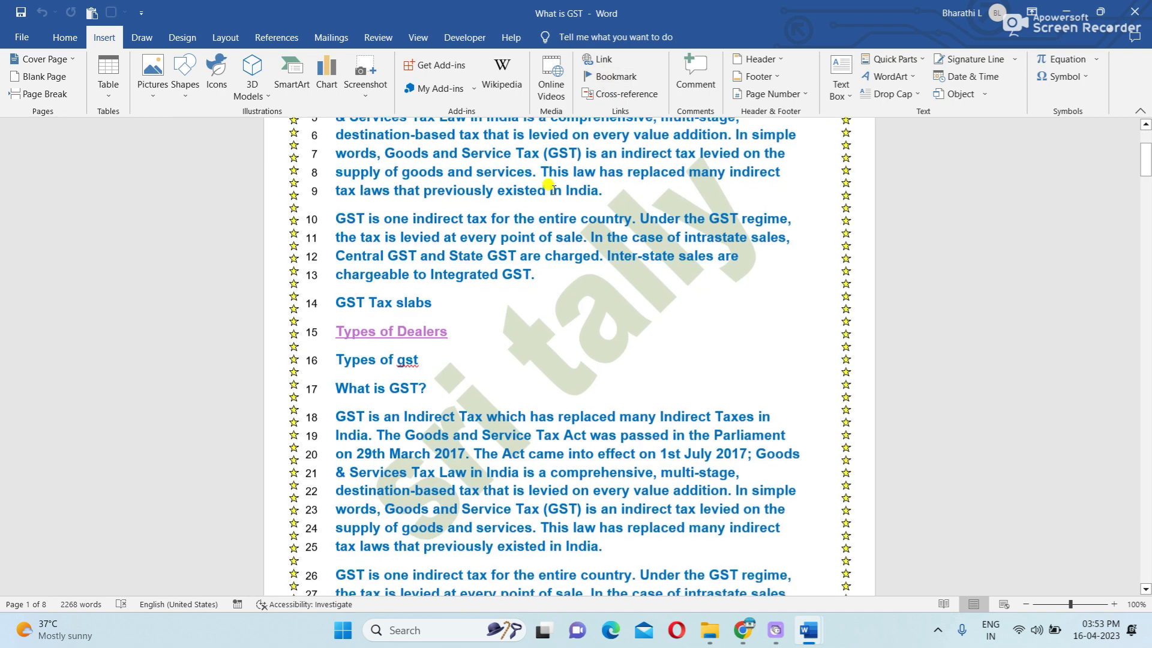
- Select the phrase Indirect Tax in the opening paragraph and start inserting a hyperlink on it
scroll(552, 196, "up", 5)
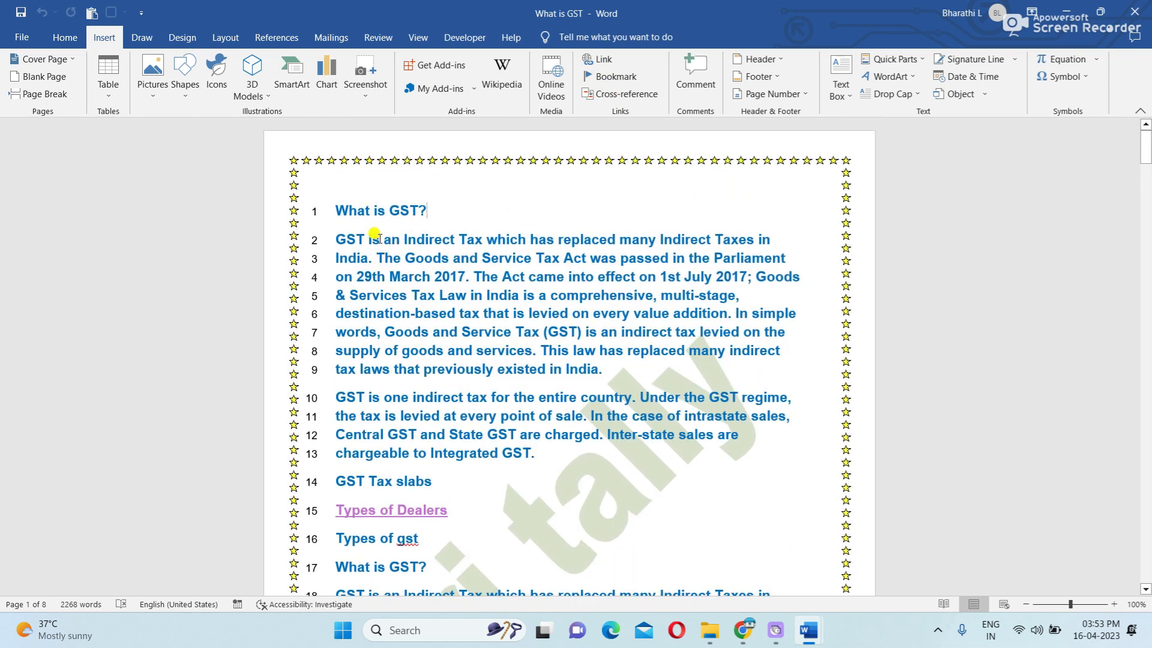
left_click_drag(391, 234, 456, 239)
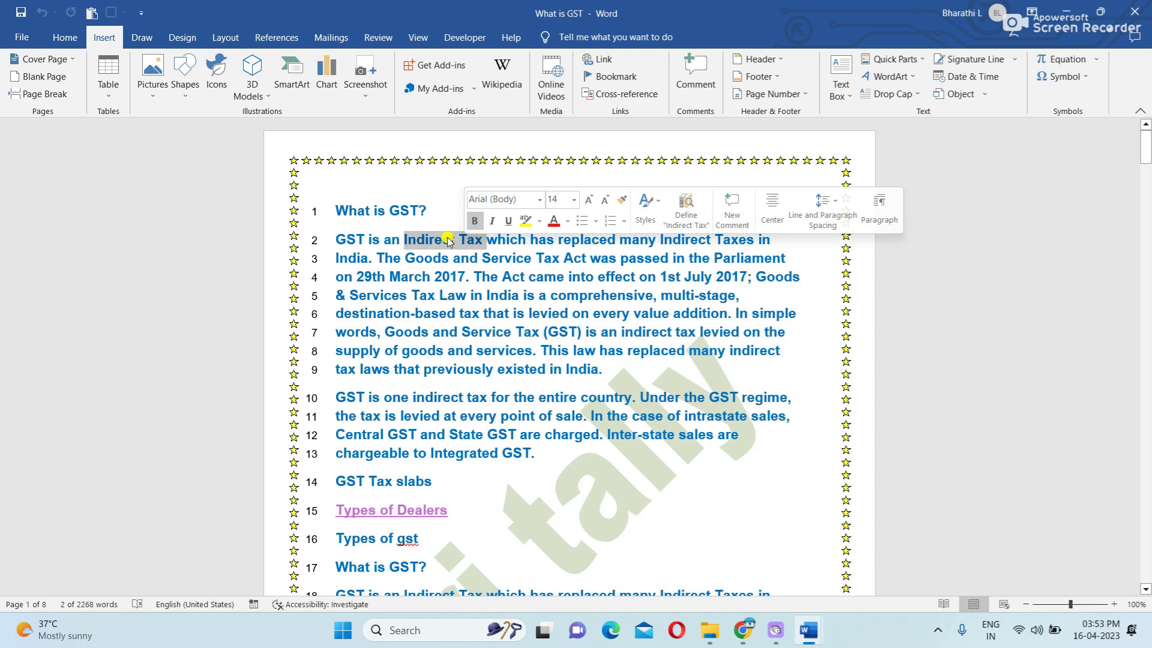
left_click(603, 60)
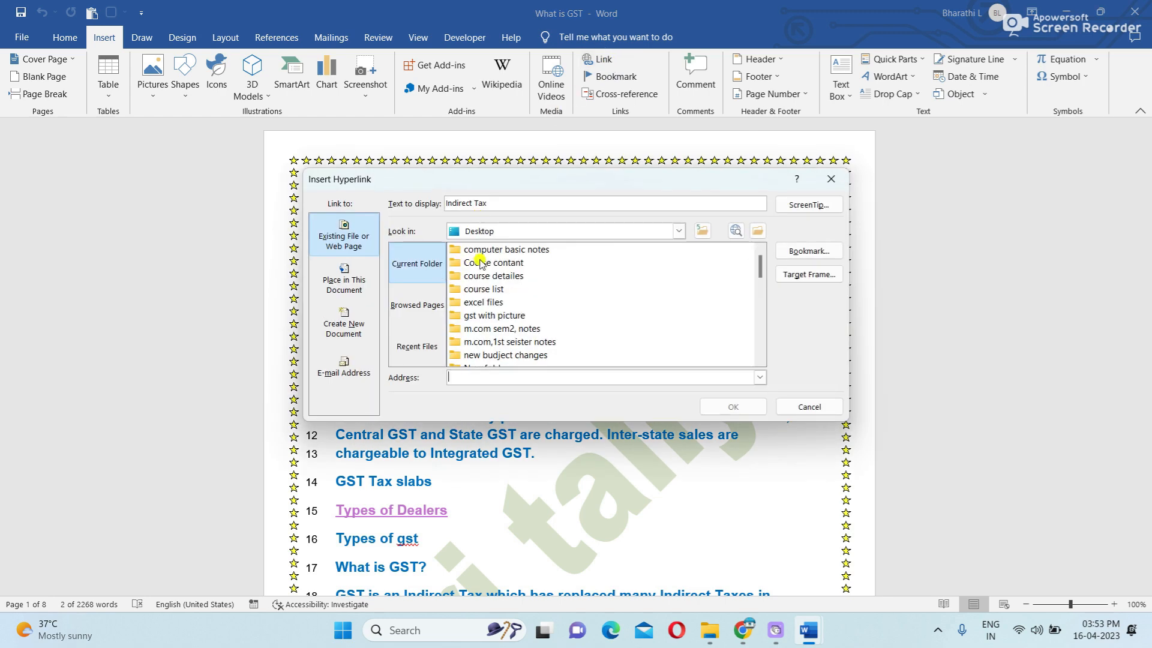
- Look through the Desktop folders and files for a suitable link target
scroll(480, 264, "down", 1)
scroll(480, 264, "down", 4)
scroll(480, 264, "up", 5)
scroll(481, 279, "down", 3)
scroll(481, 279, "down", 2)
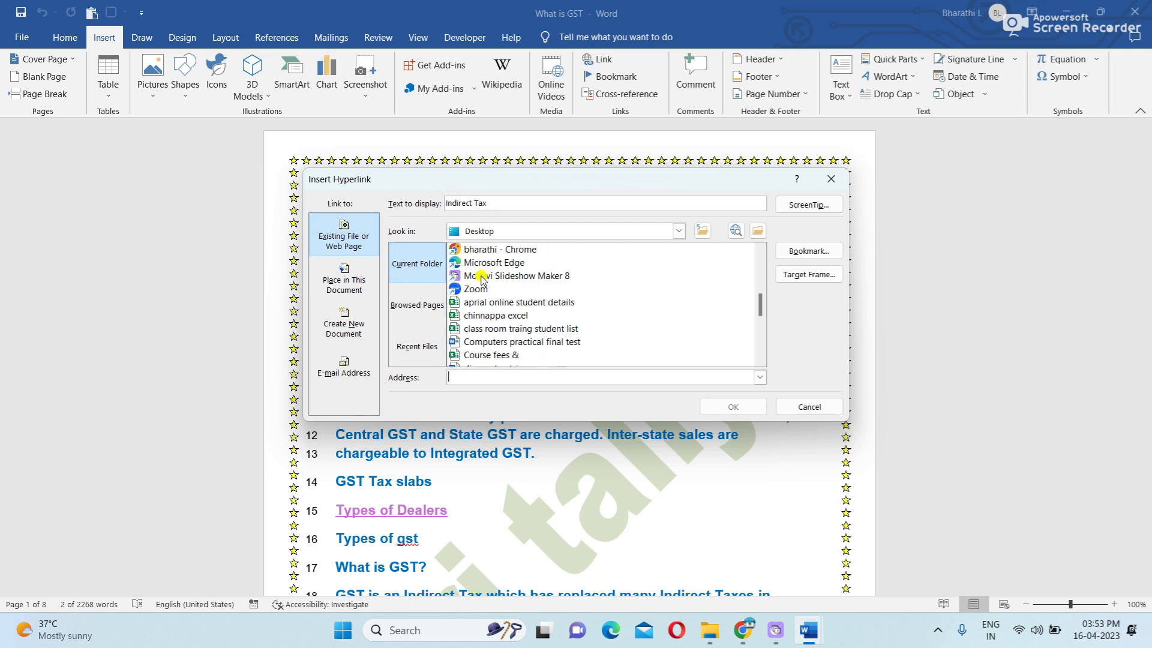
scroll(483, 293, "up", 3)
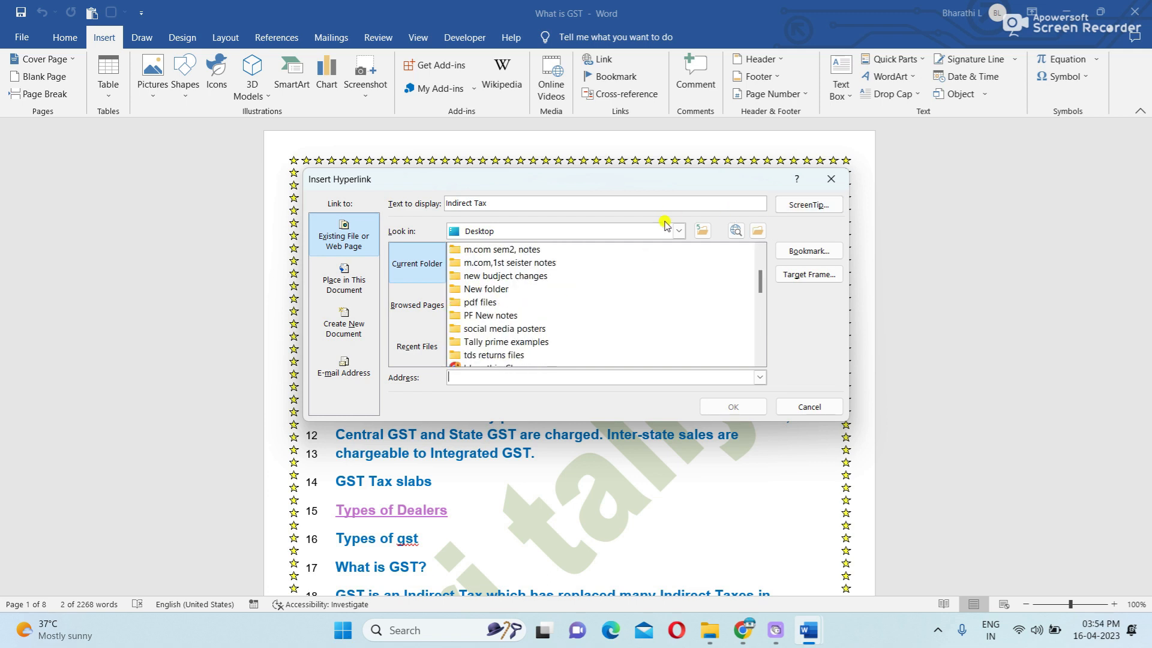
left_click(678, 231)
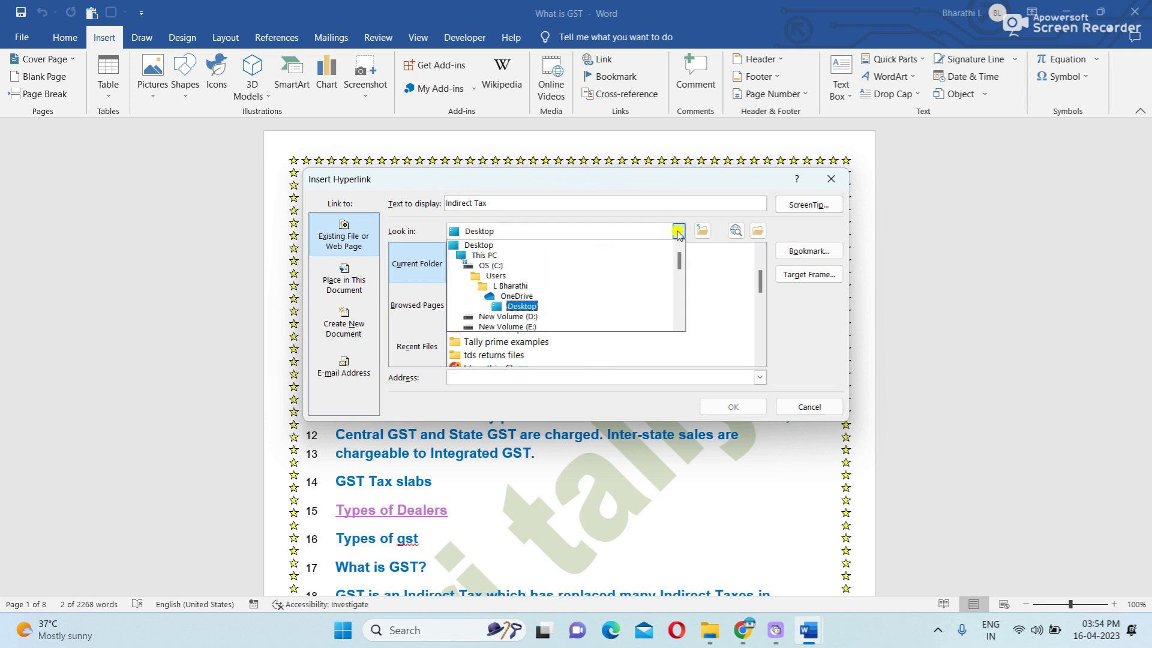
left_click(501, 243)
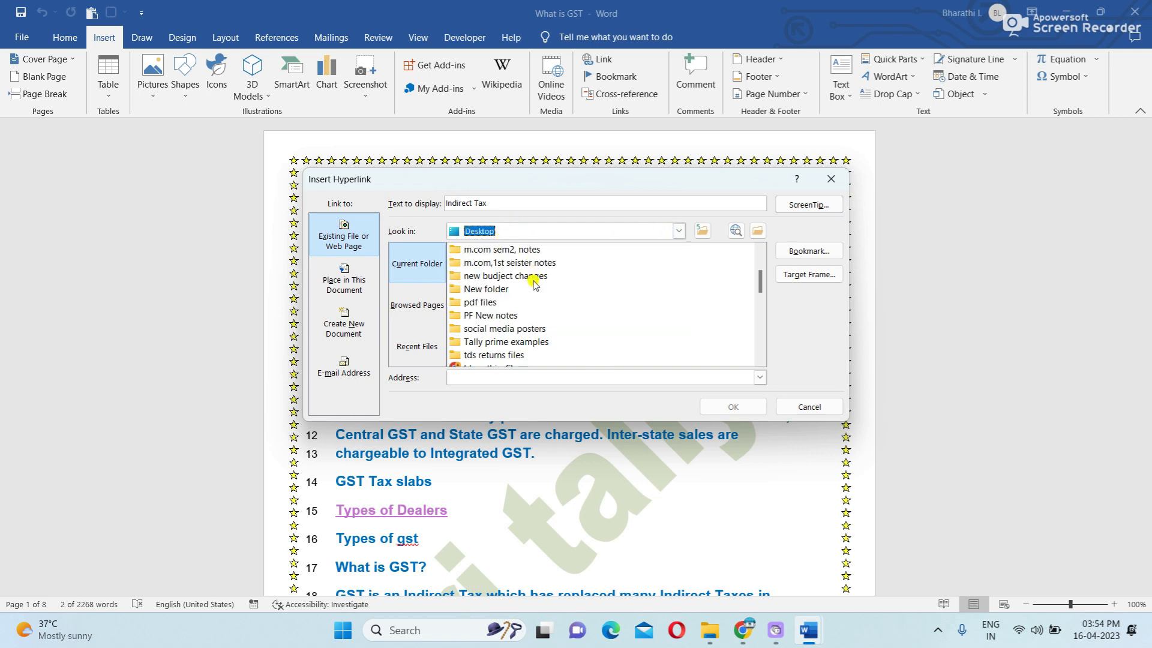
scroll(533, 284, "down", 2)
scroll(533, 284, "down", 2)
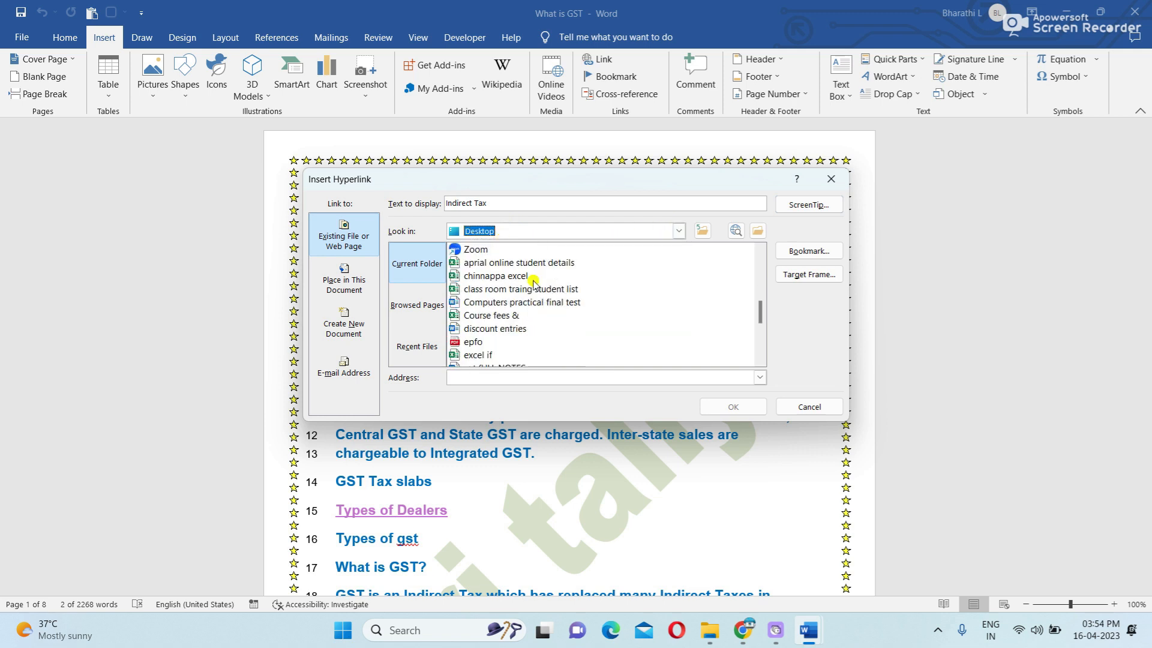
scroll(533, 284, "down", 3)
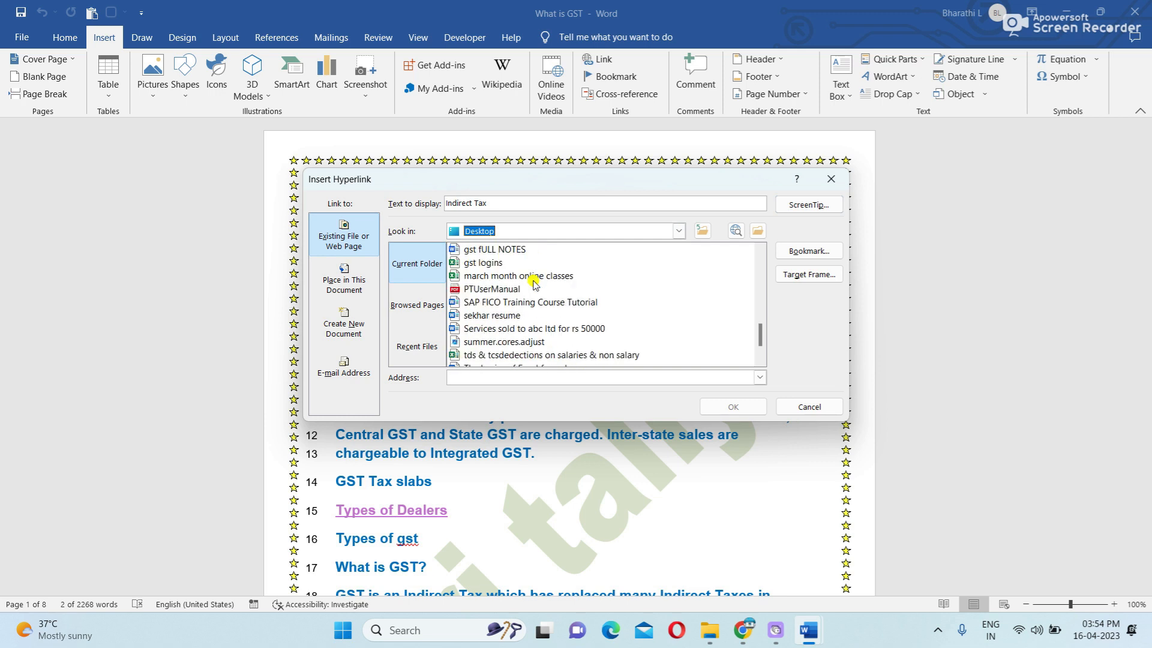
scroll(533, 284, "down", 1)
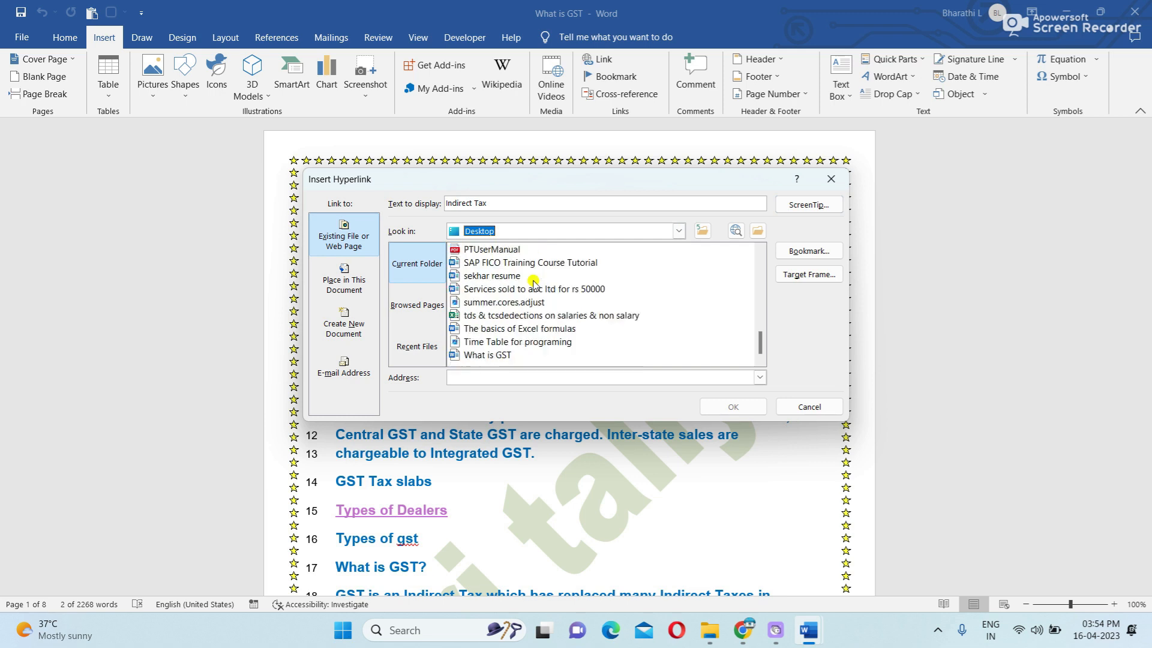
scroll(600, 306, "up", 8)
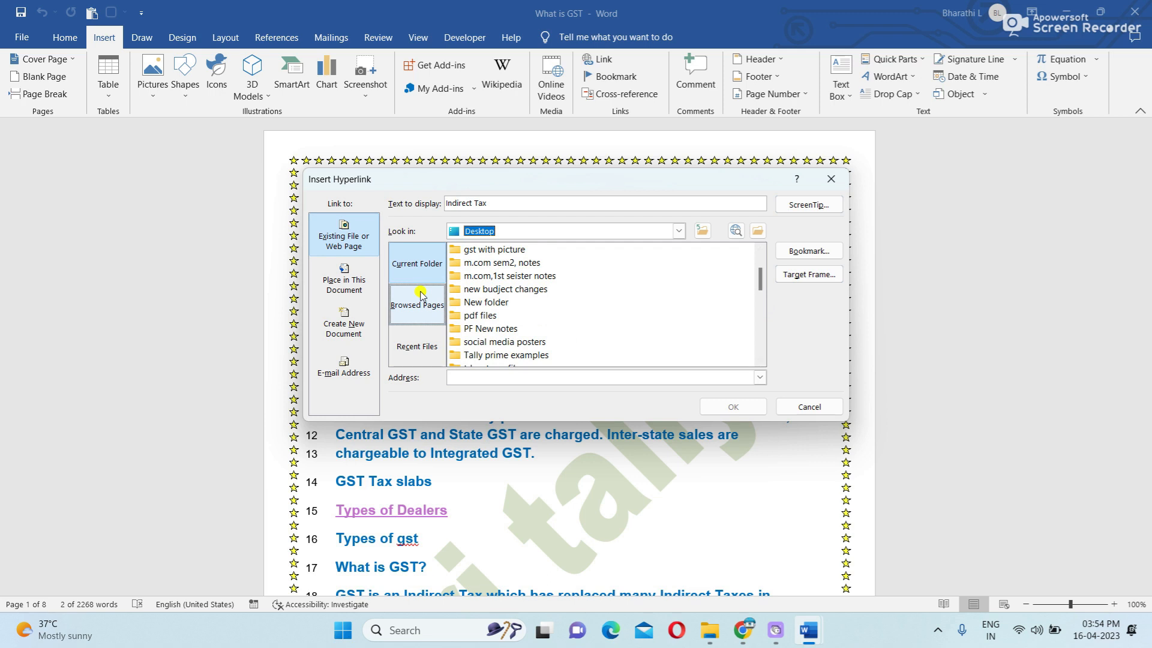
scroll(540, 293, "up", 2)
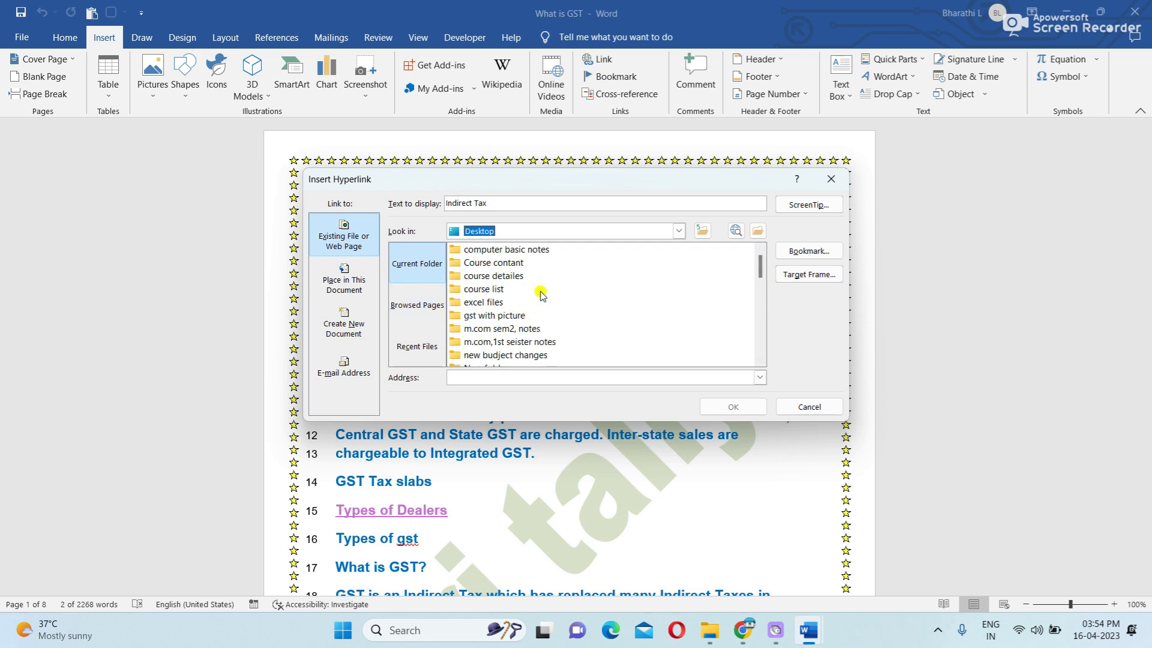
- Link the selected Indirect Tax phrase to the gst new notes document in the gst with picture folder
double_click(508, 316)
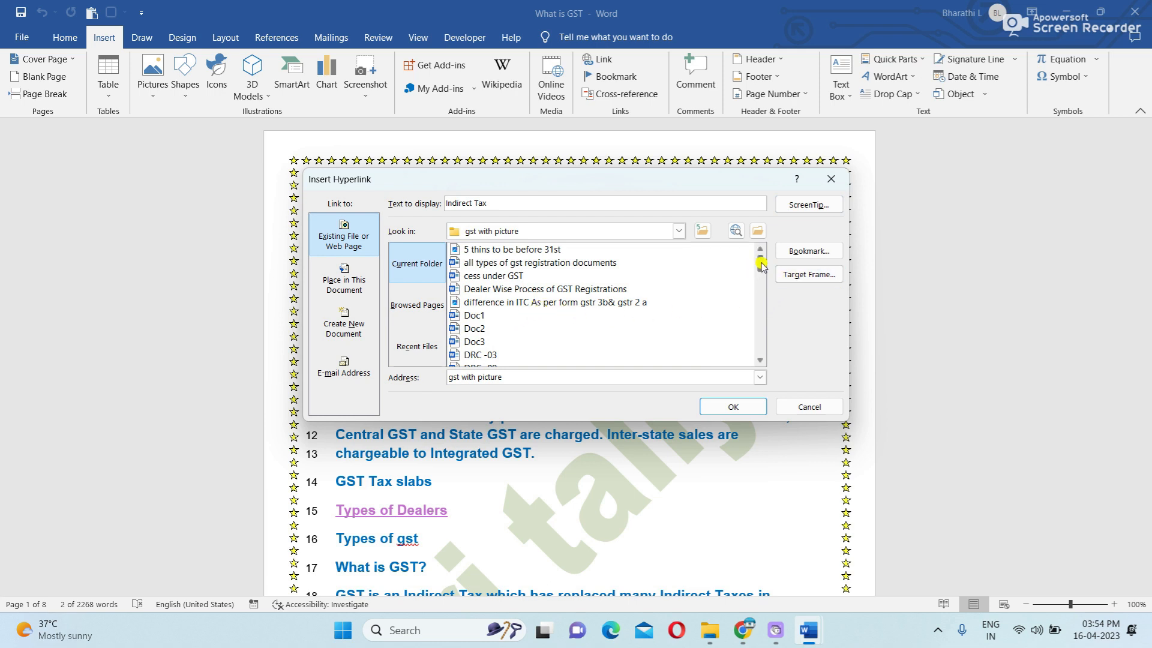
left_click_drag(760, 264, 760, 282)
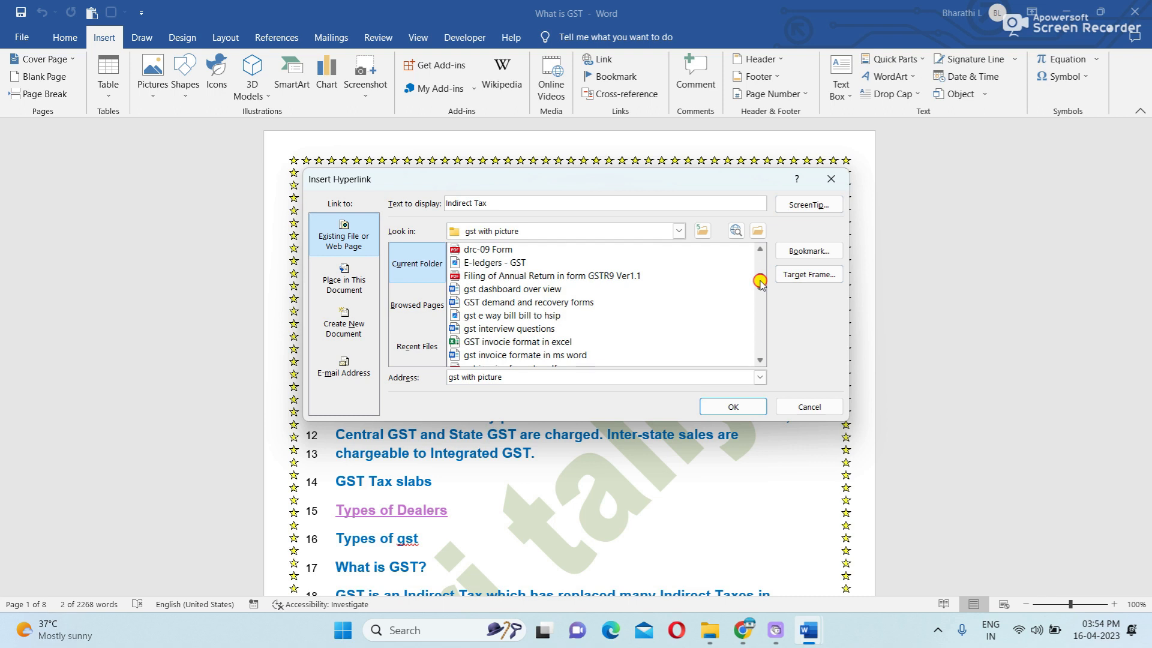
left_click_drag(760, 282, 760, 288)
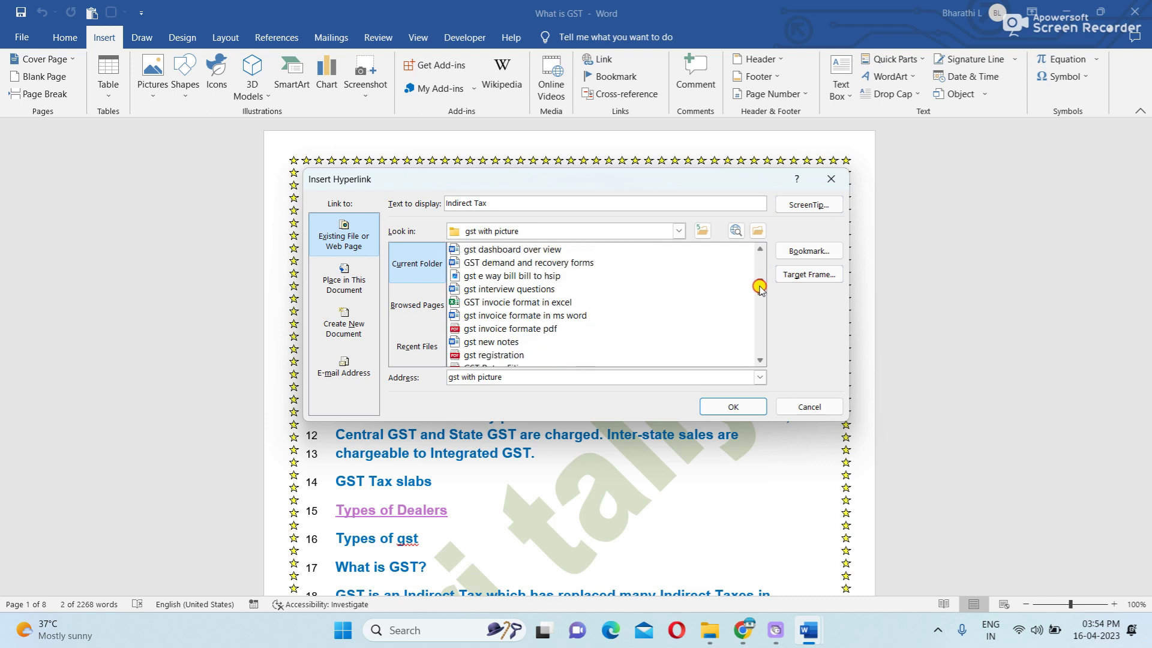
left_click(501, 343)
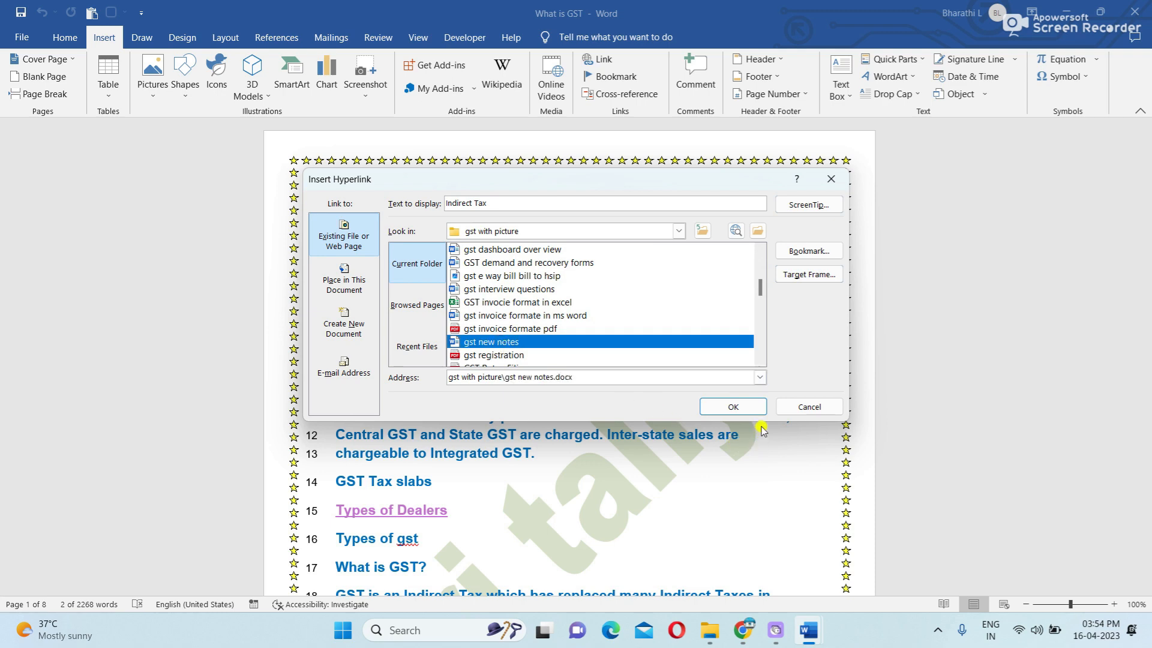
left_click(754, 408)
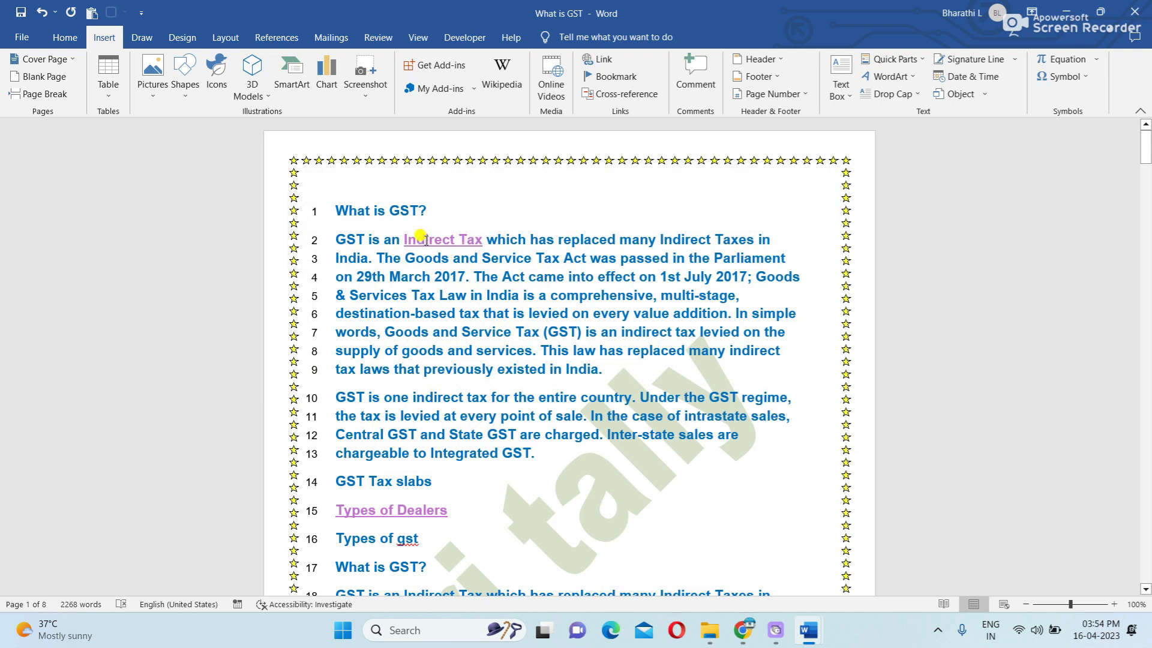
- Open the Indirect Tax hyperlink, look over the tax structure diagram in the linked notes, and close that document
mouse_move(424, 235)
right_click(433, 240)
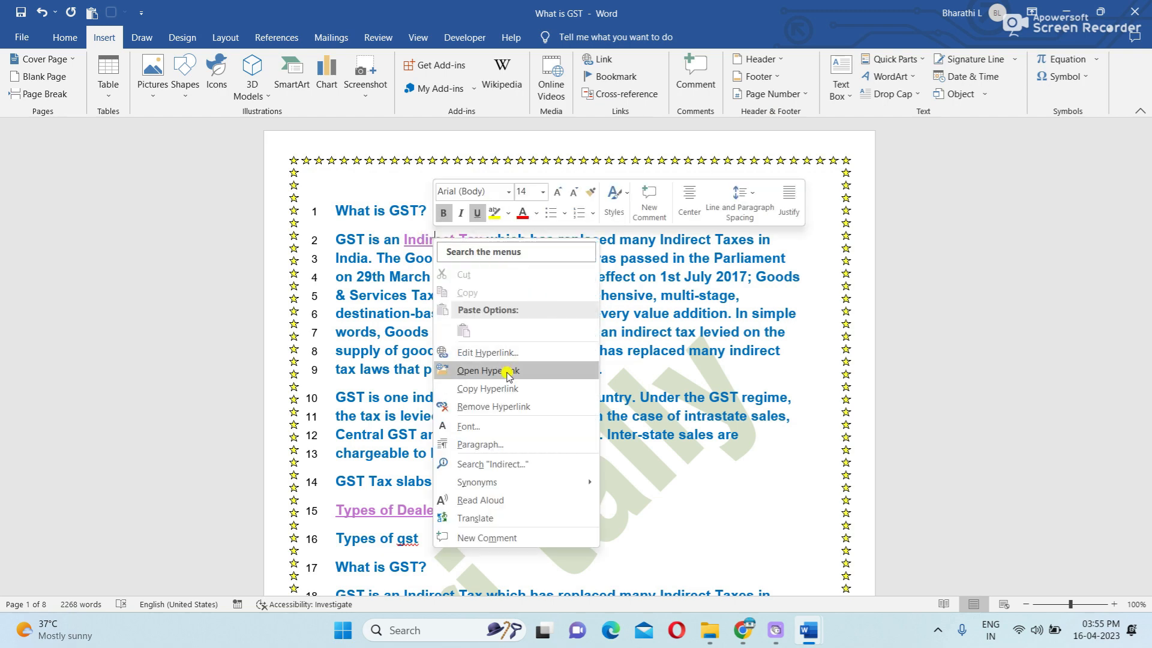
left_click(497, 370)
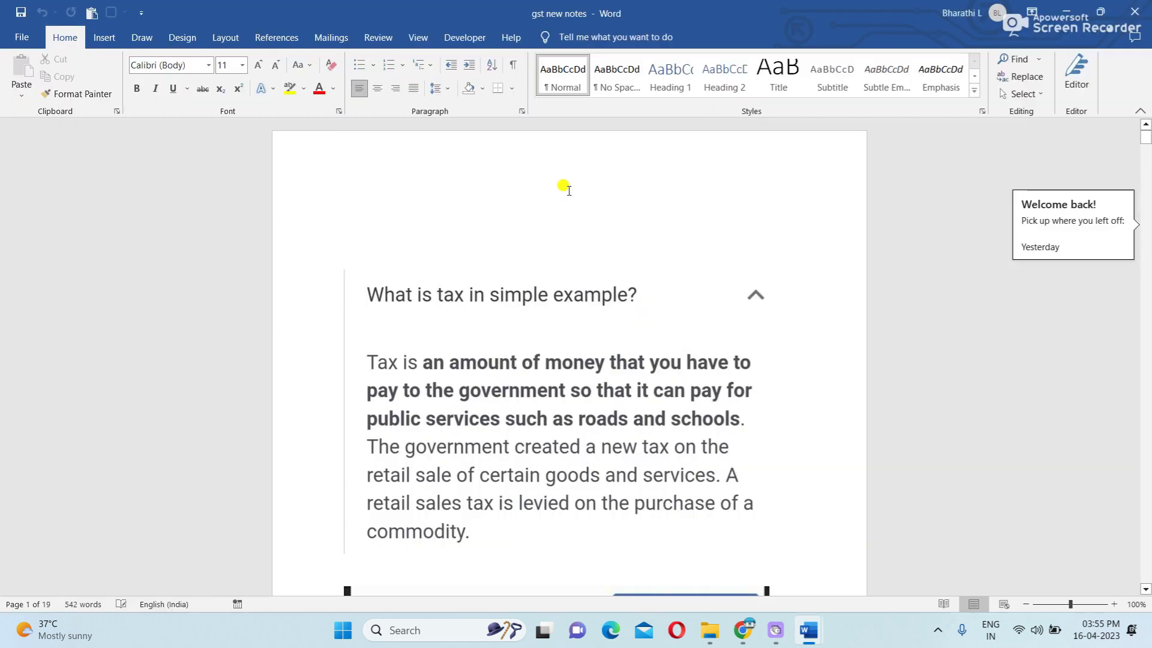
scroll(567, 195, "down", 10)
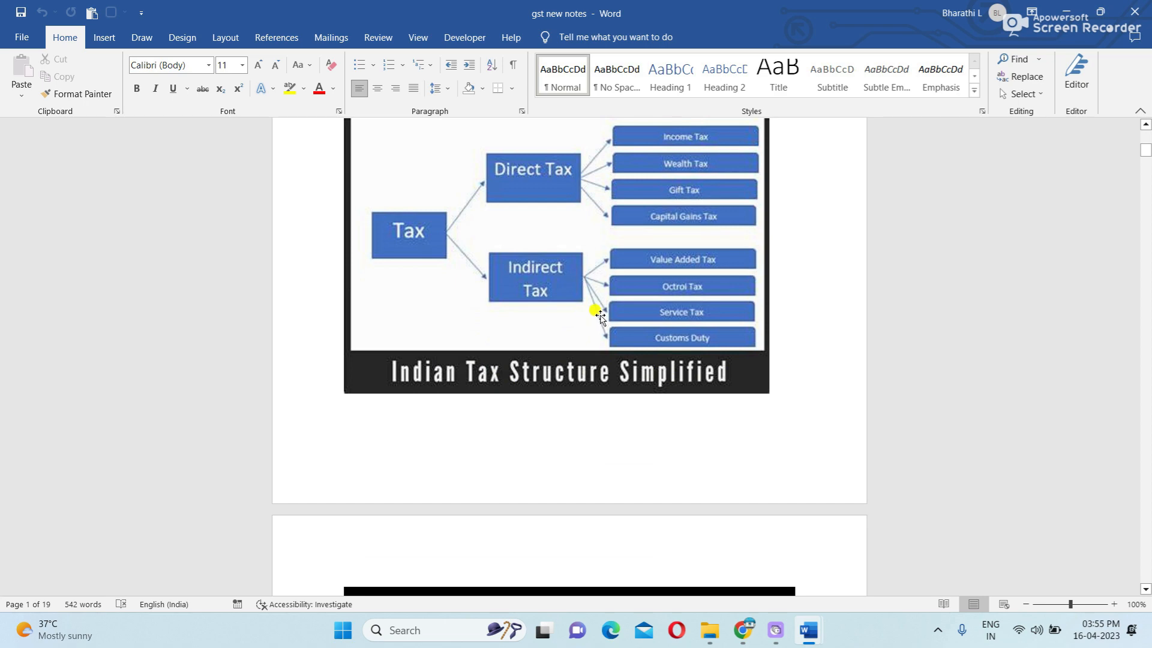
left_click(1135, 15)
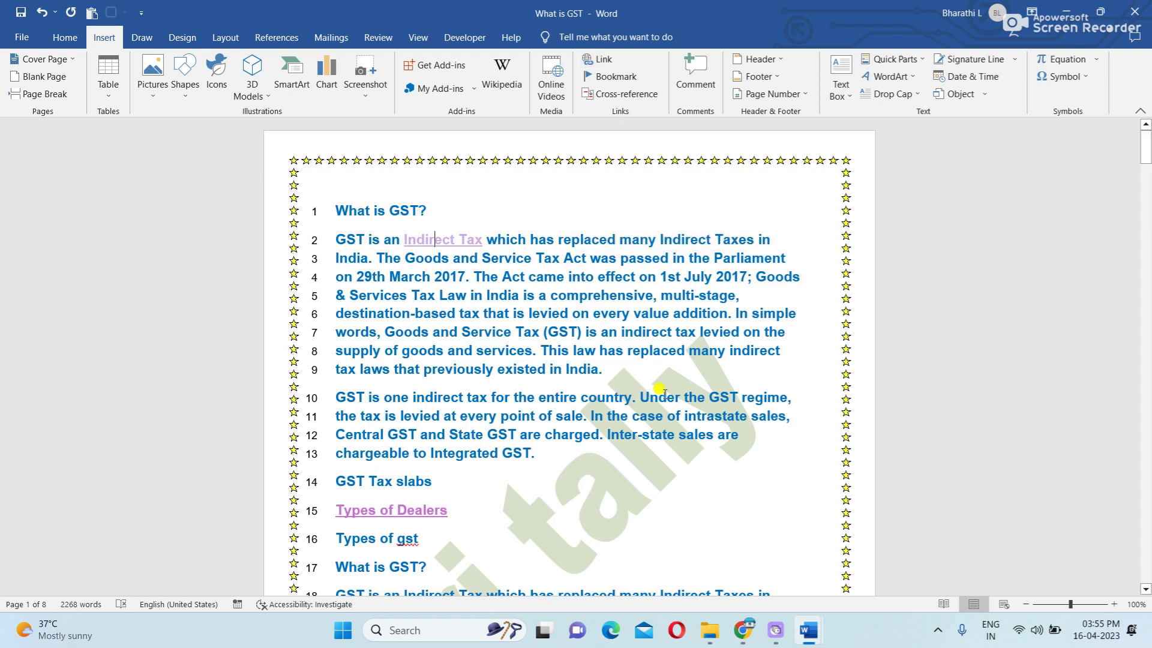
- Attach a comment reading "Gst notes" to the Indirect Tax link in the opening paragraph
left_click(687, 72)
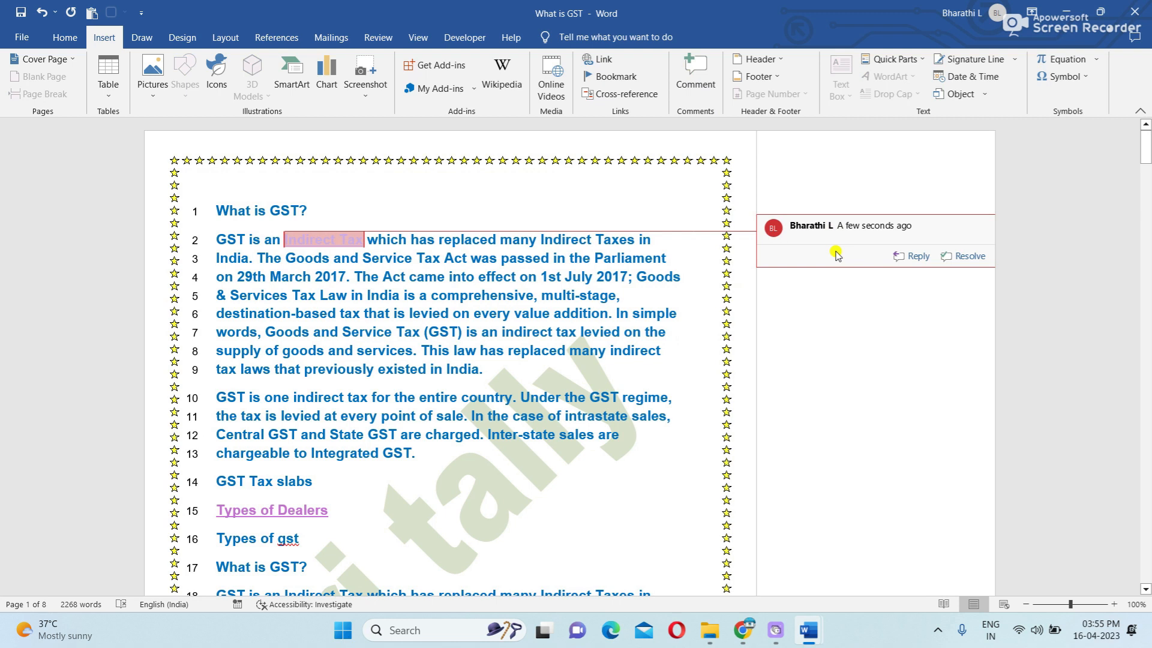
type("Gst ")
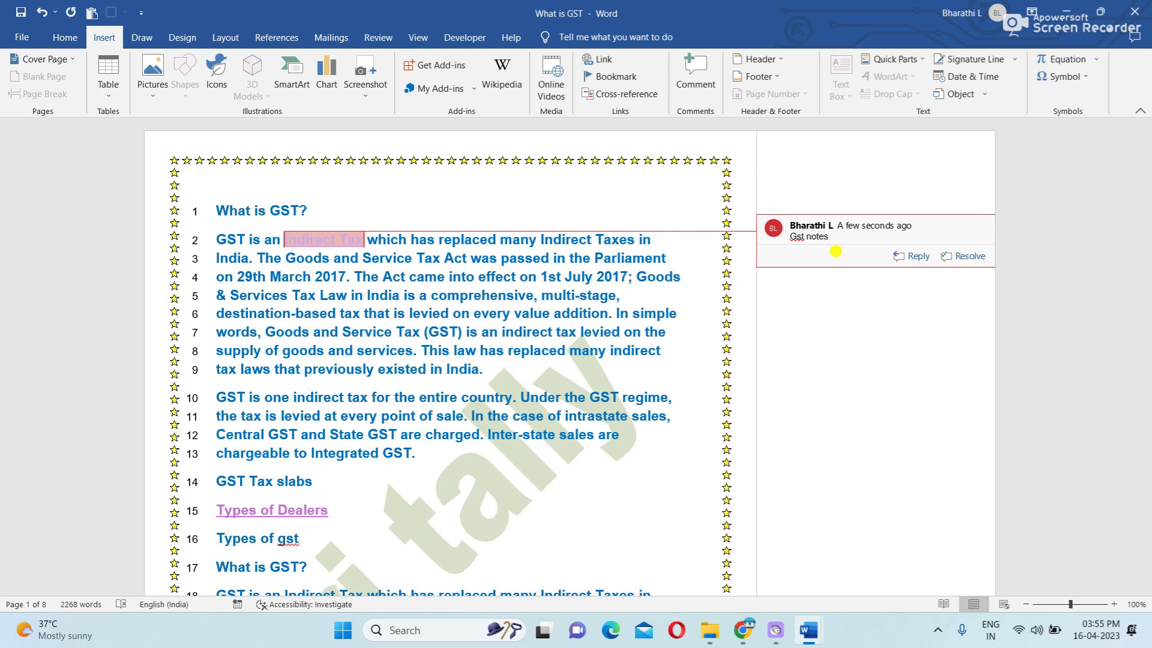
type("notes")
key("Return")
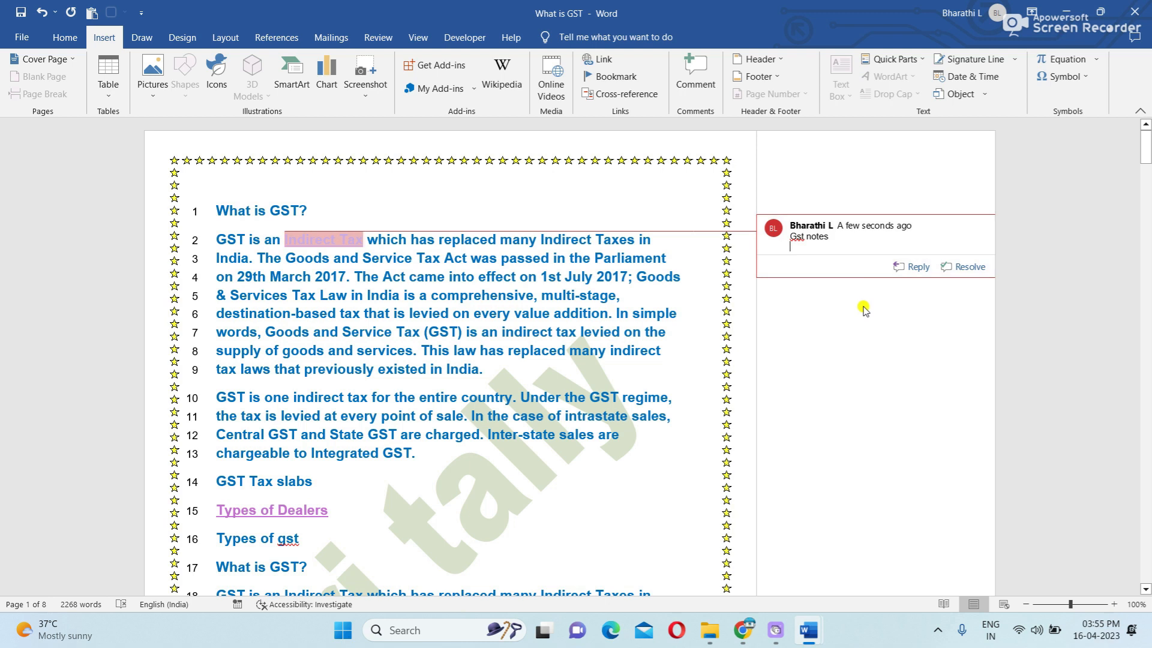
- Add two blank replies under the Gst notes comment and delete the second one
left_click(706, 61)
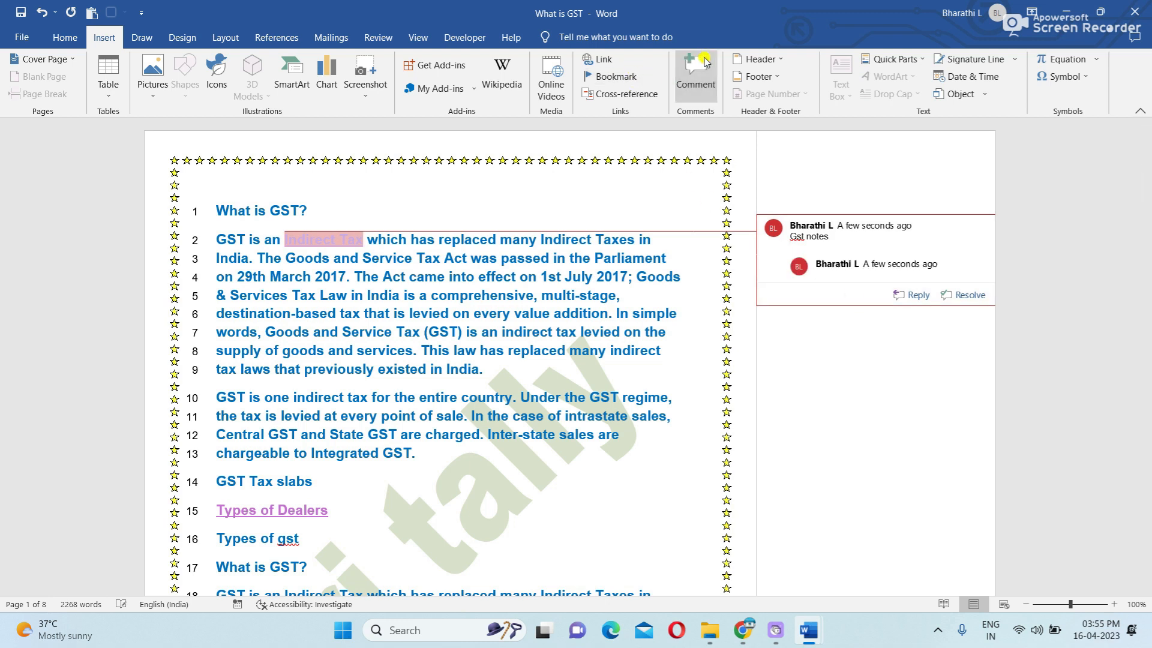
left_click(702, 74)
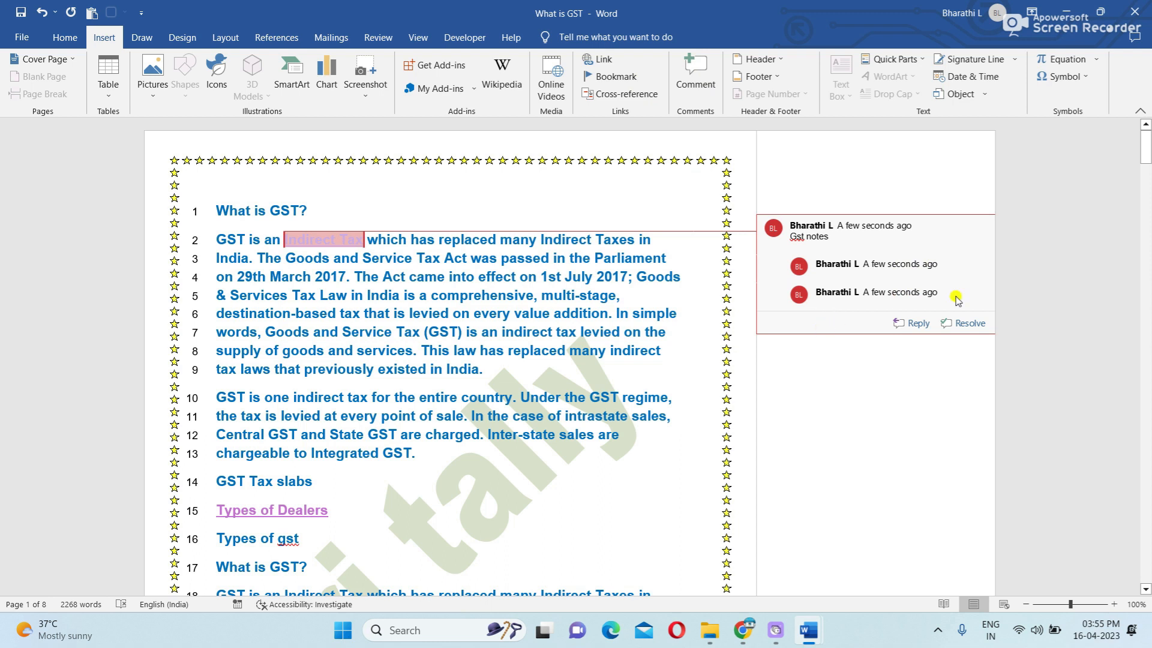
right_click(844, 287)
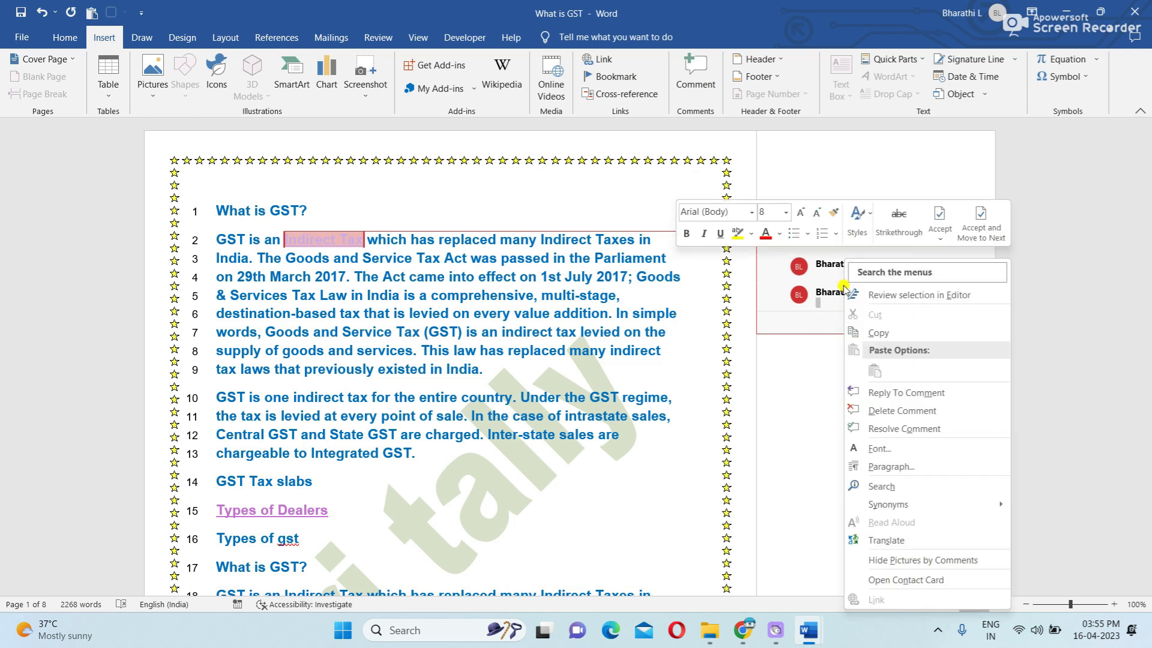
left_click(922, 409)
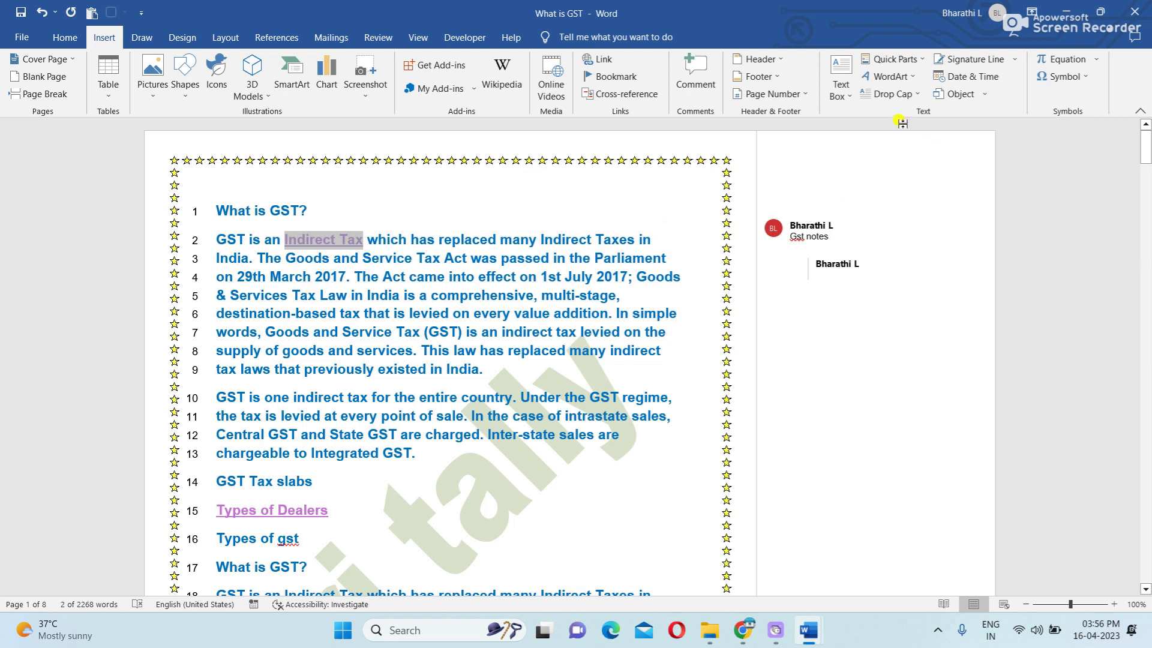
- Convert the text from "GST is an Indirect Tax" through "entire country" into white WordArt with a blue outline, accepting the loss of comment references
left_click(911, 79)
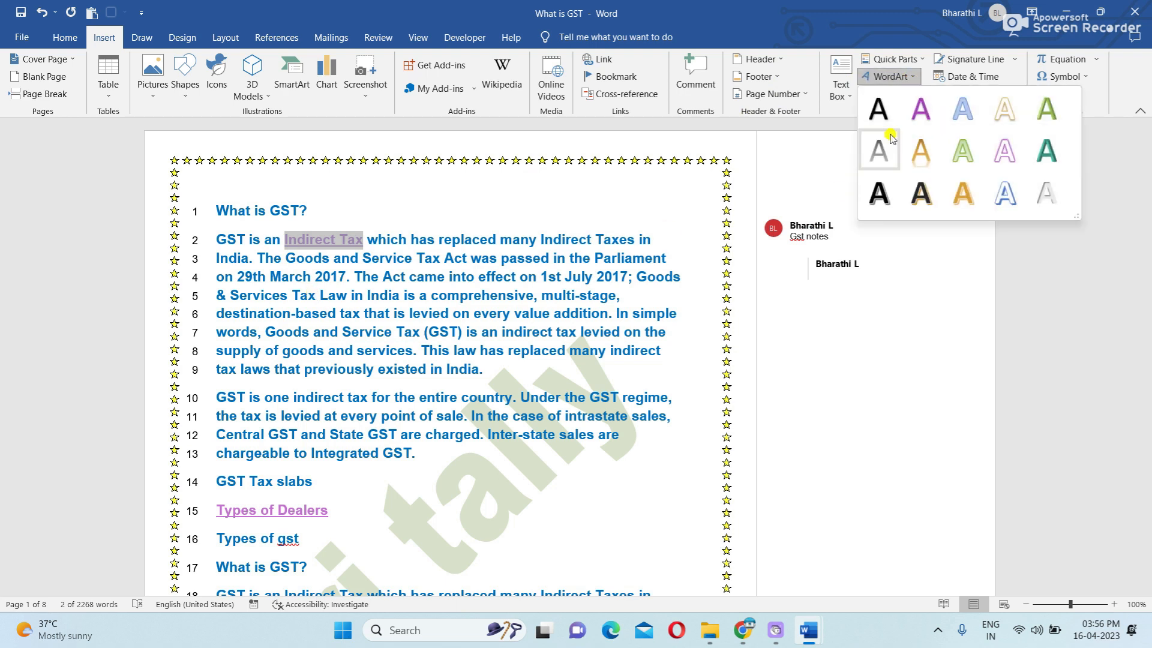
left_click(217, 237)
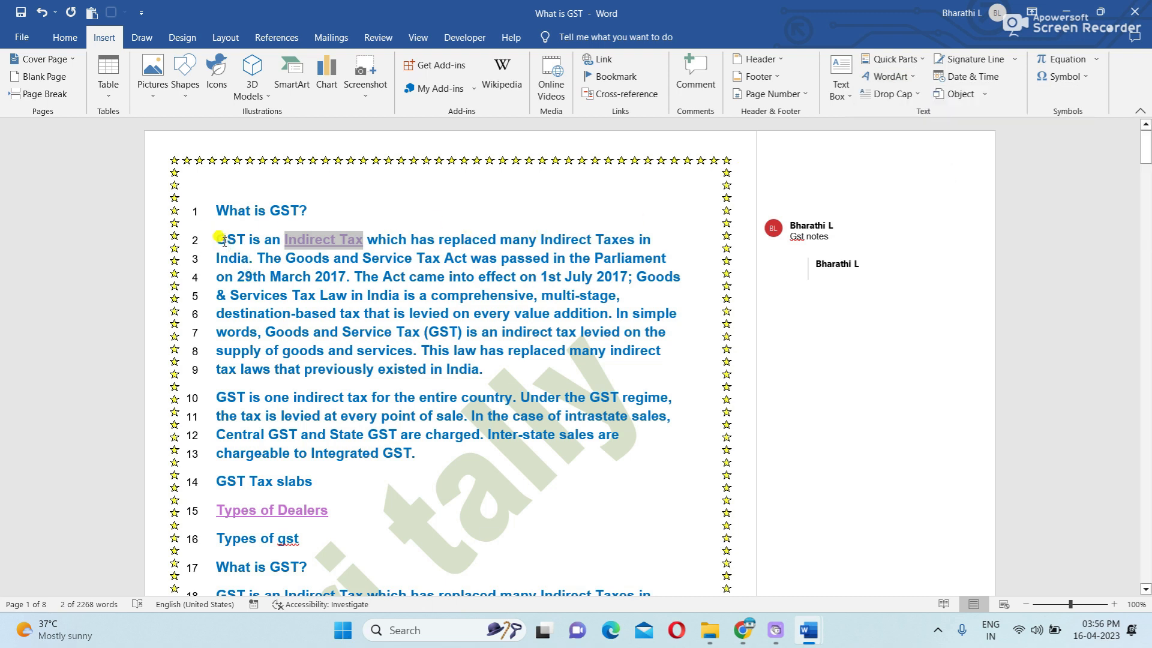
left_click_drag(216, 238, 513, 398)
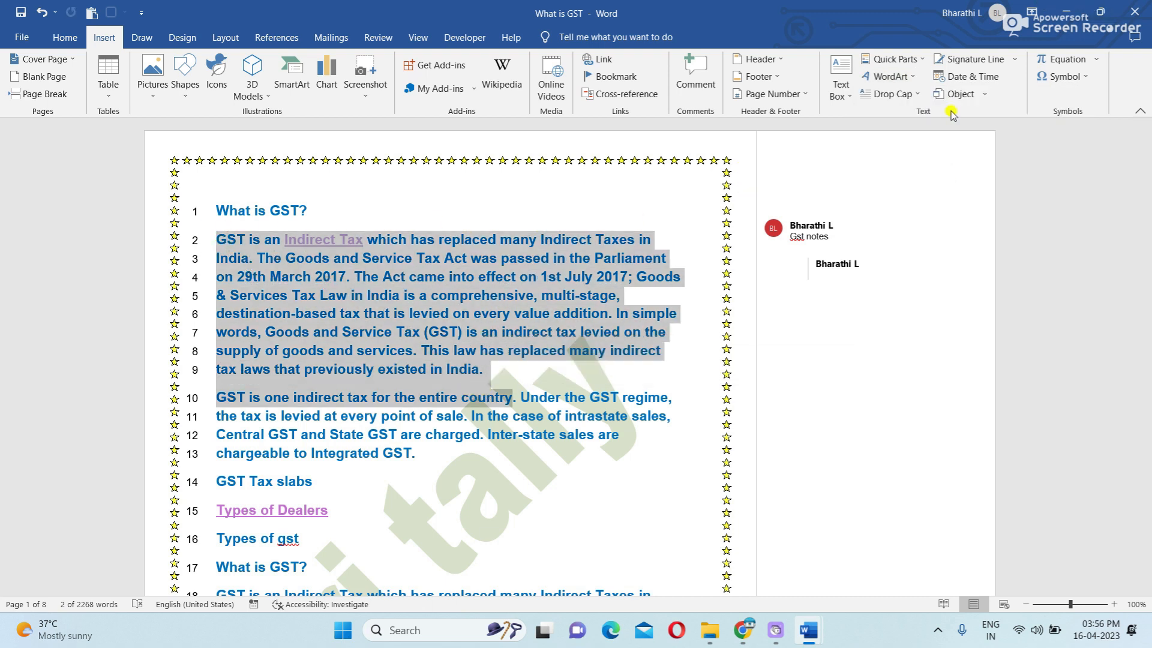
left_click(912, 77)
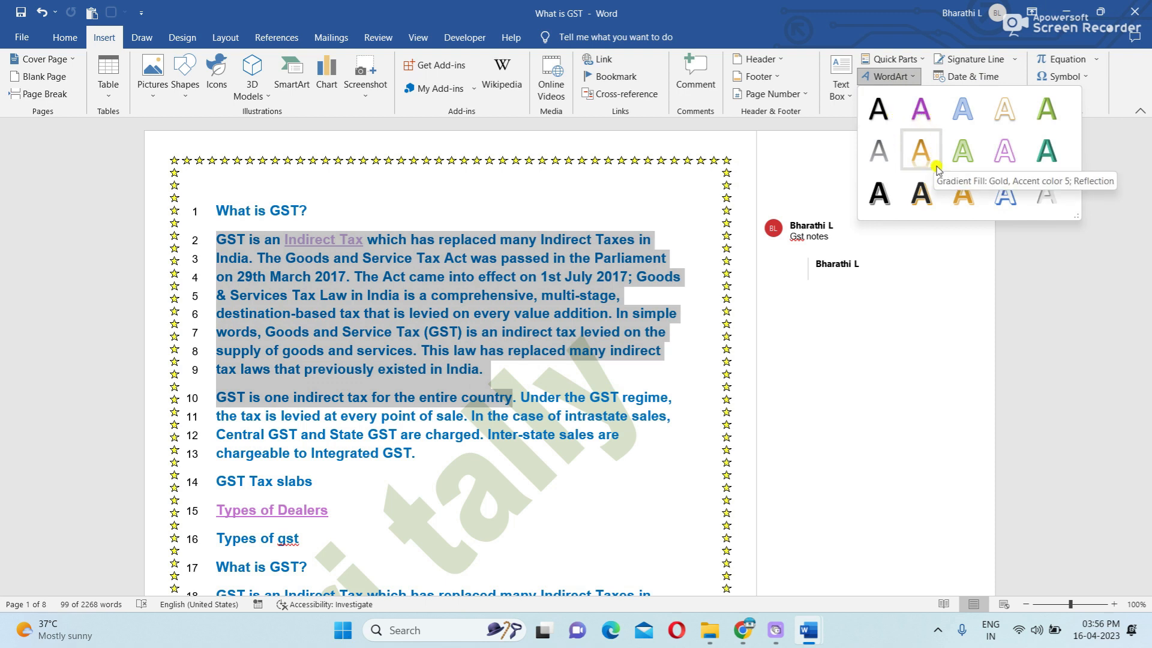
left_click(1005, 190)
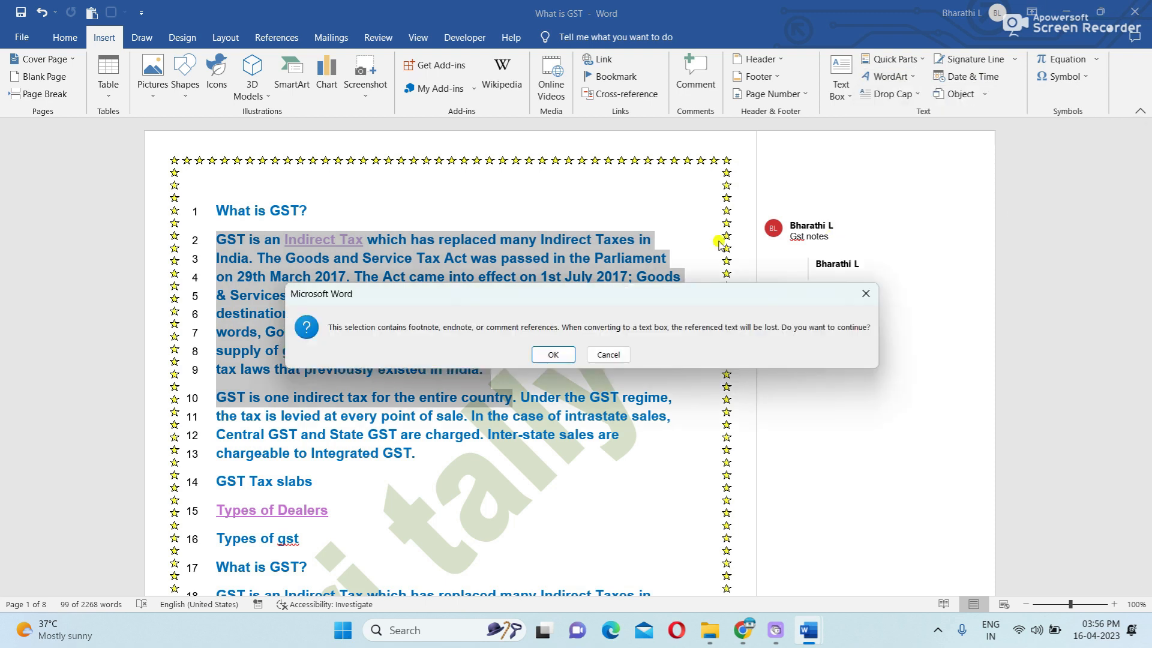
left_click(555, 354)
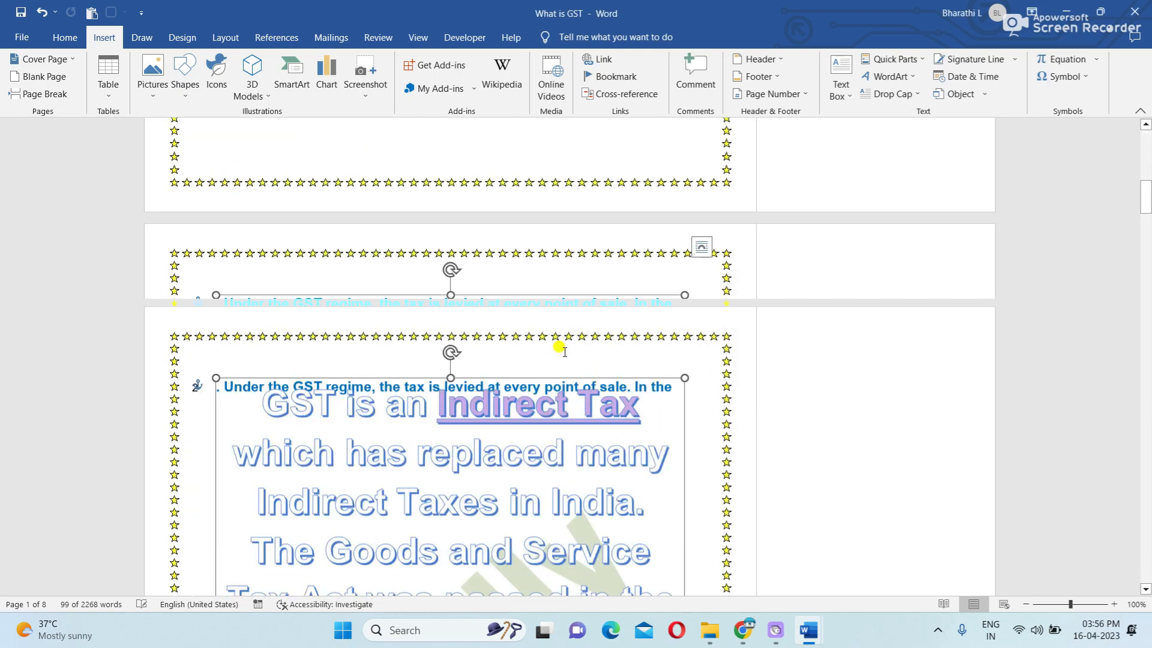
scroll(565, 351, "down", 6)
scroll(561, 345, "down", 5)
scroll(558, 342, "up", 14)
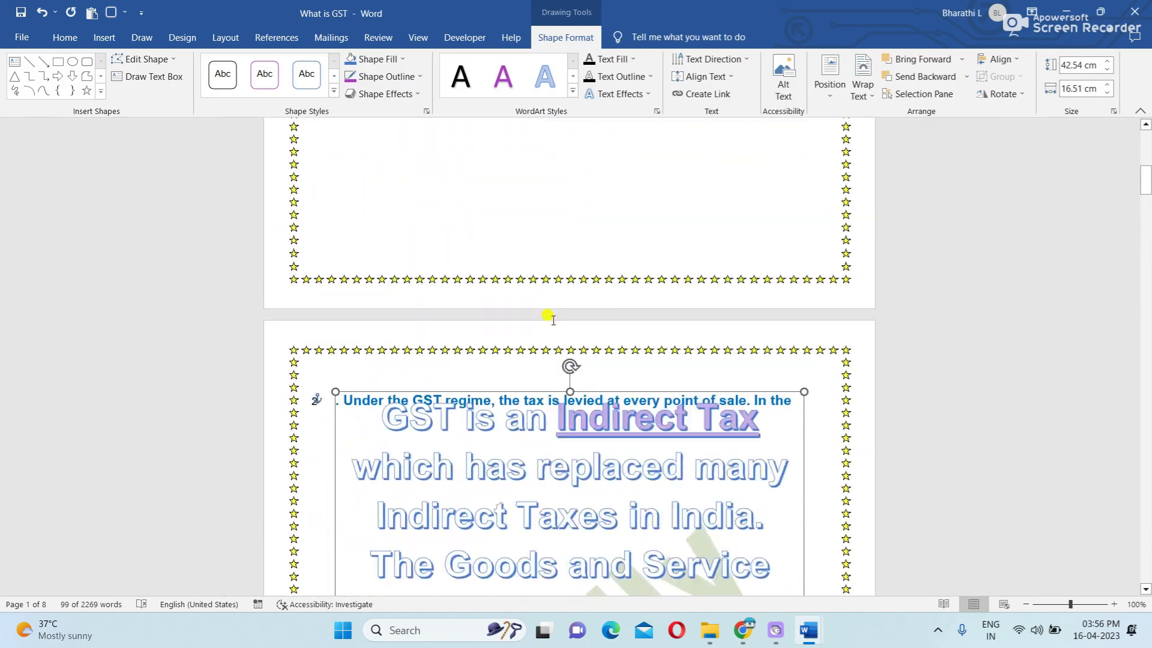
- Look over the pages holding the WordArt and undo the conversion of the opening GST text to WordArt
scroll(553, 319, "up", 8)
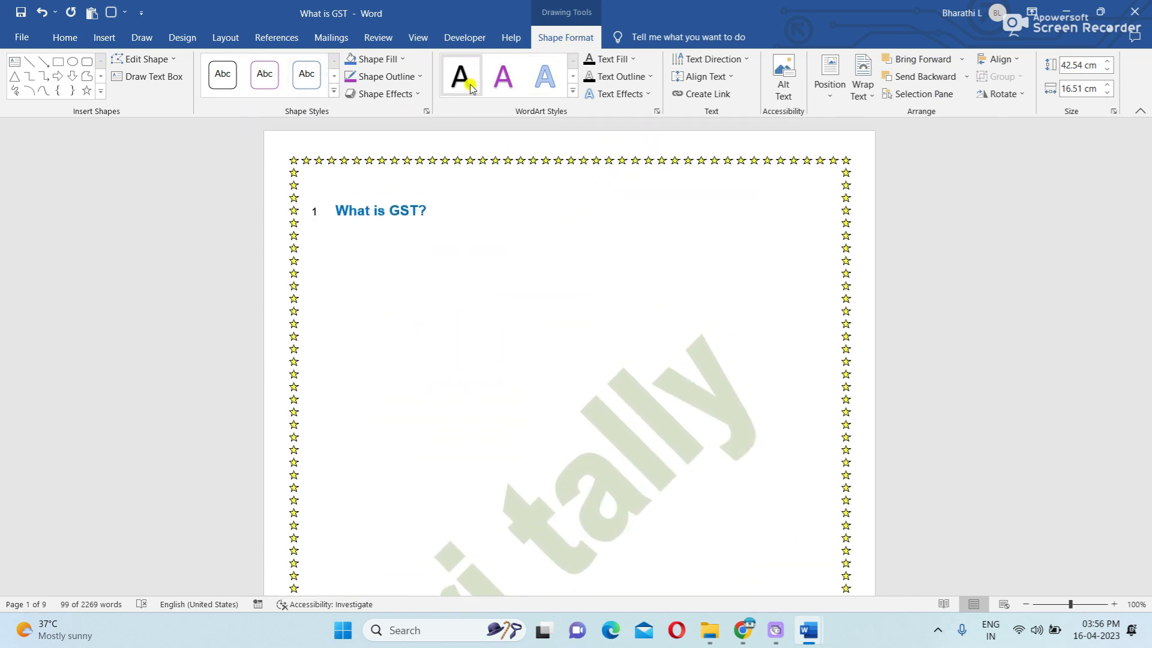
scroll(471, 89, "up", 10)
scroll(527, 132, "down", 4)
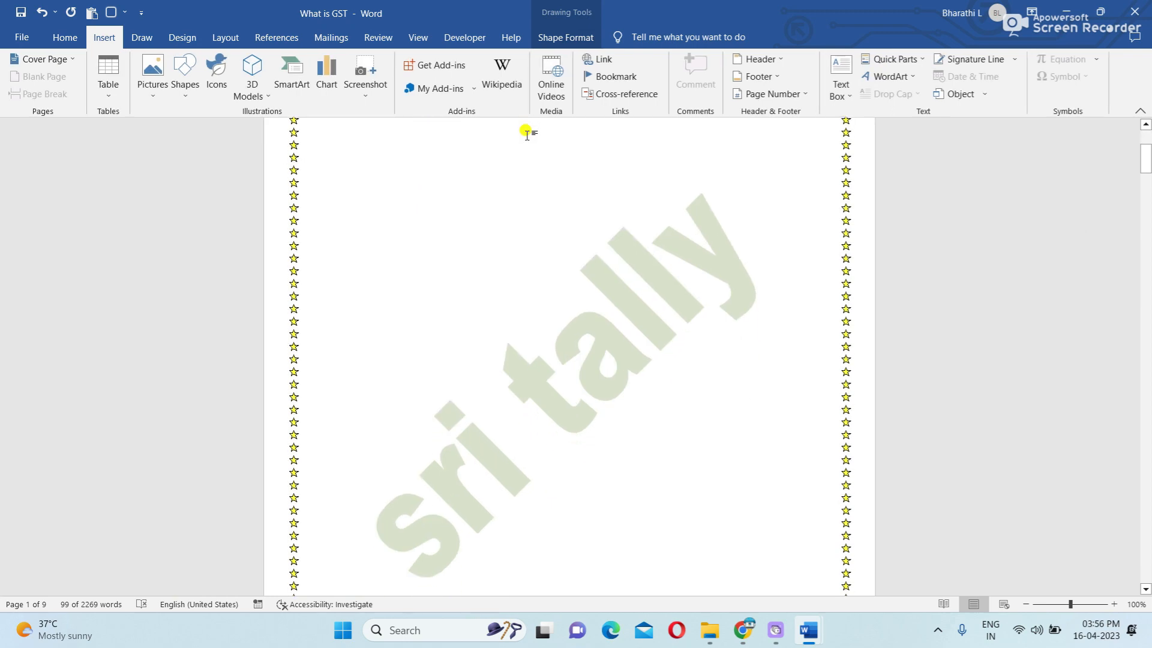
scroll(527, 131, "down", 8)
key("ctrl+z")
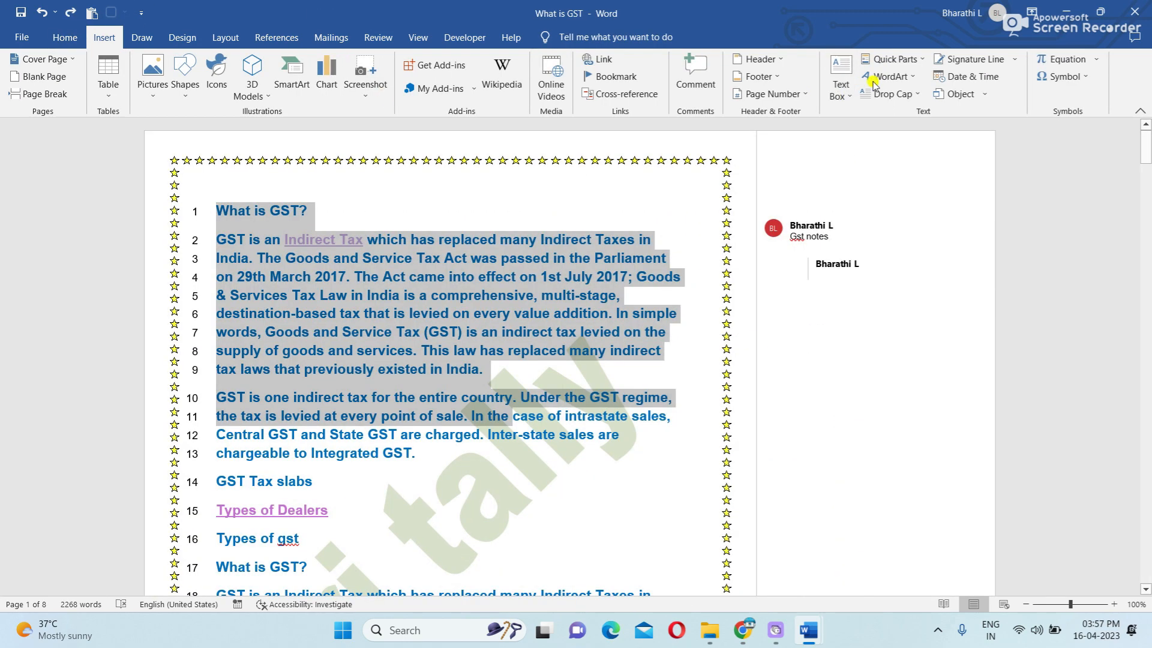
- Preview the Dropped style of drop cap on the selected opening text without applying it
left_click(918, 97)
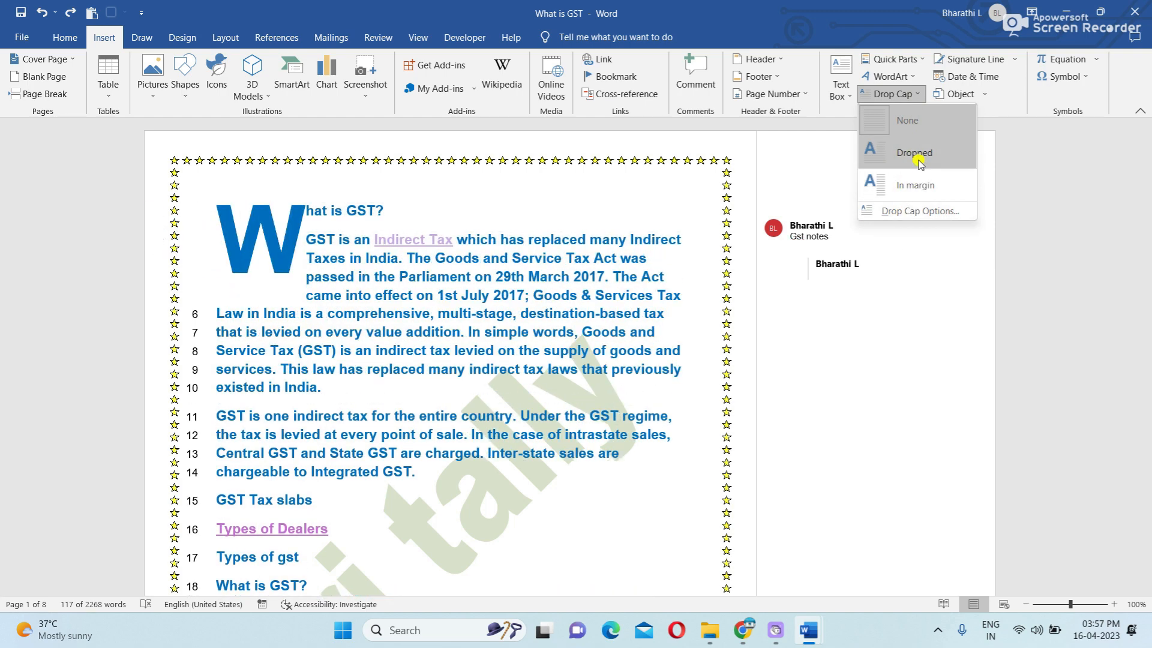
left_click(909, 92)
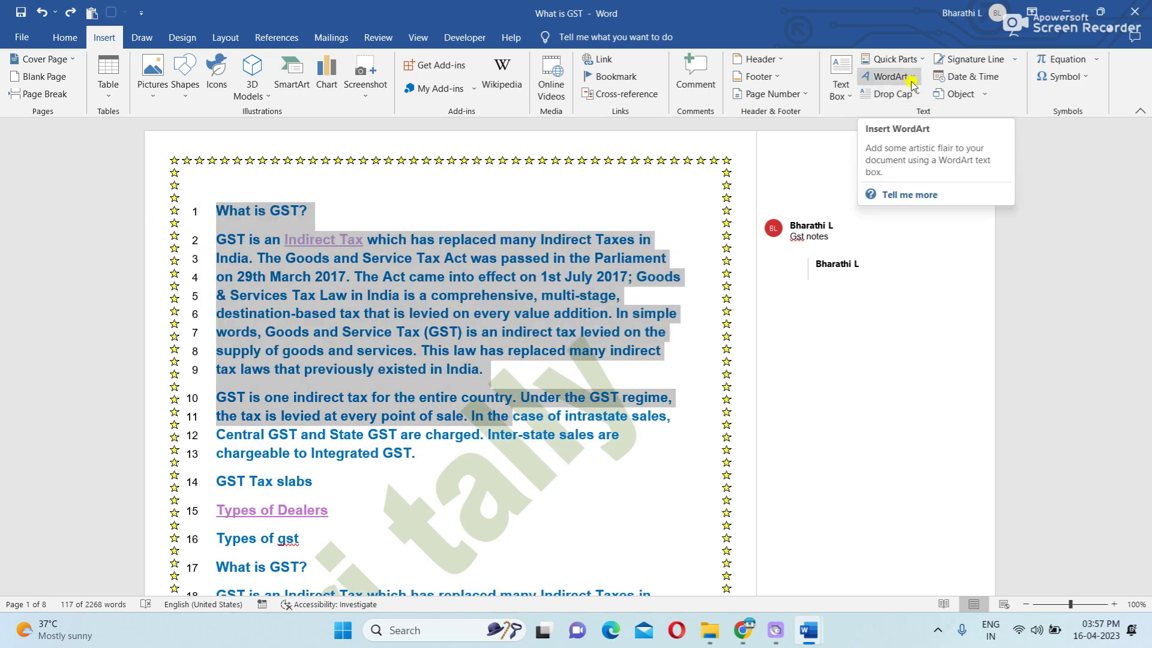
left_click(718, 196)
- Insert a signature line after the last paragraph of the first page, entering the signer's name, the title "managaer" and the signer's e-mail address
scroll(719, 197, "down", 10)
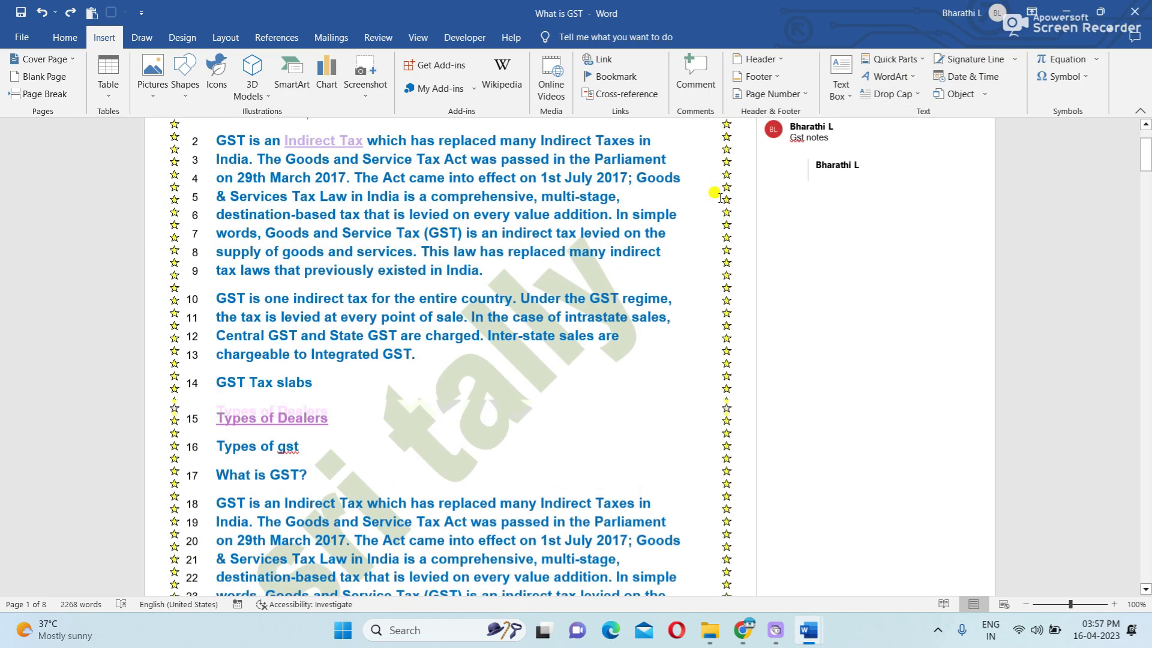
left_click(453, 228)
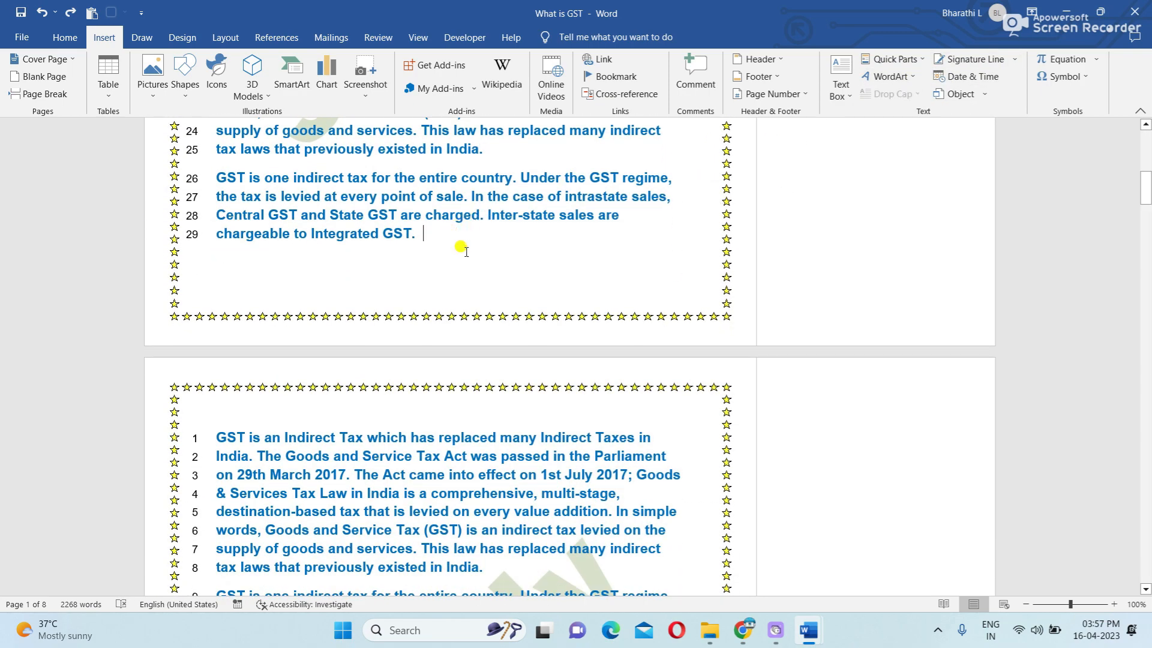
scroll(805, 242, "up", 3)
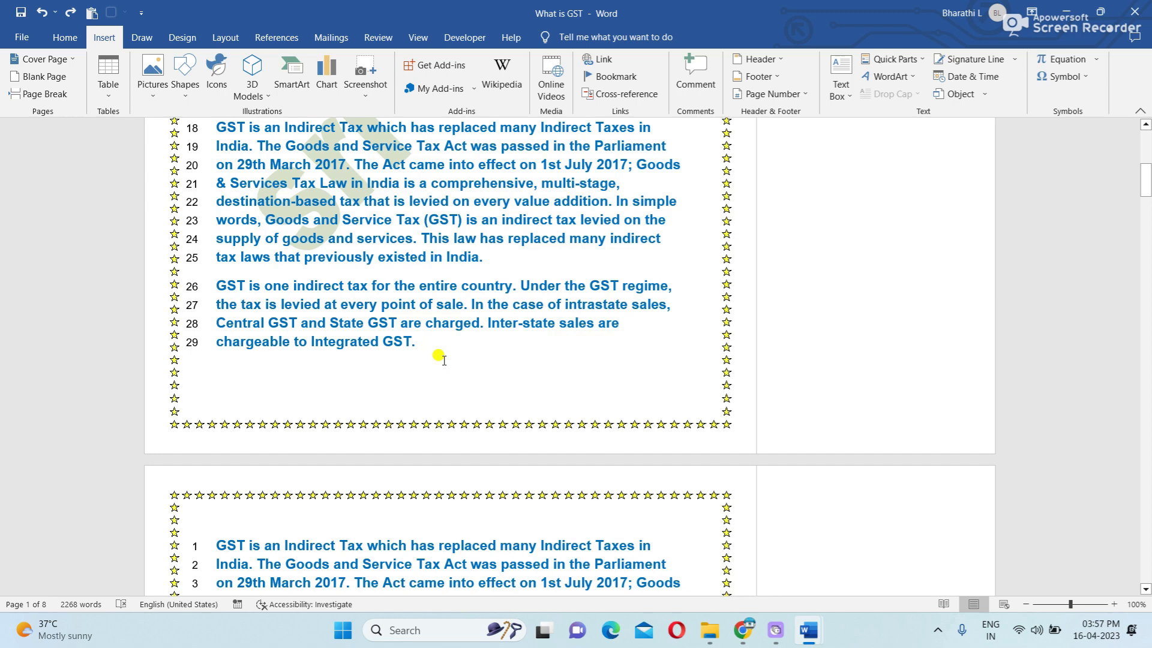
left_click(1001, 62)
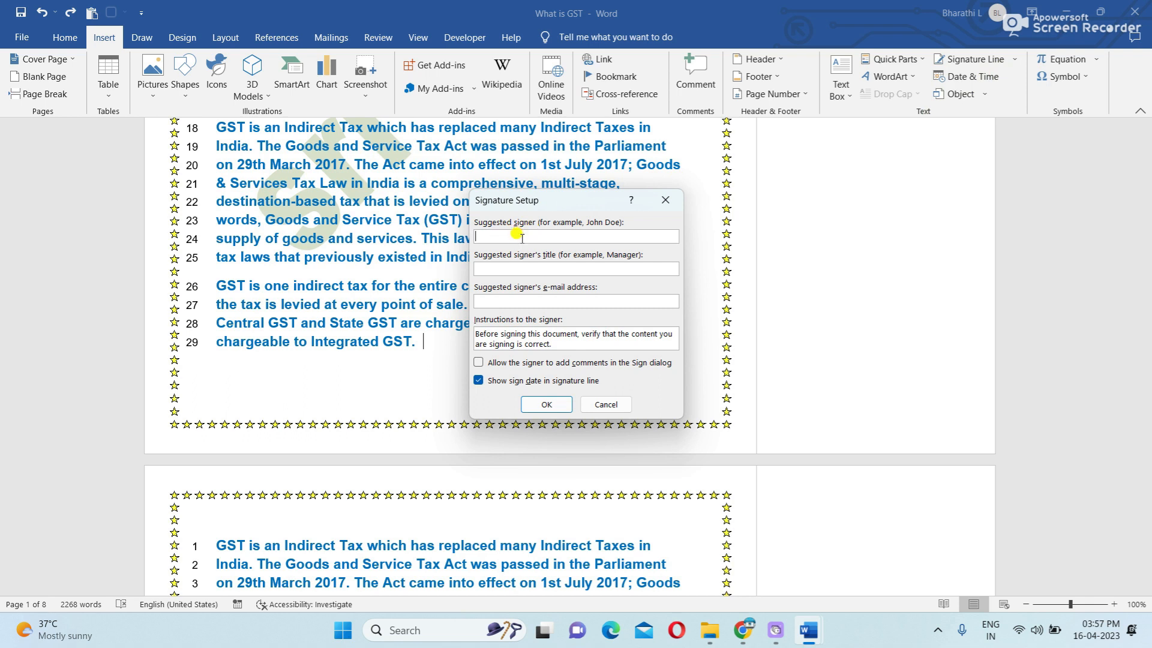
type("ganga")
left_click(503, 270)
type("manag")
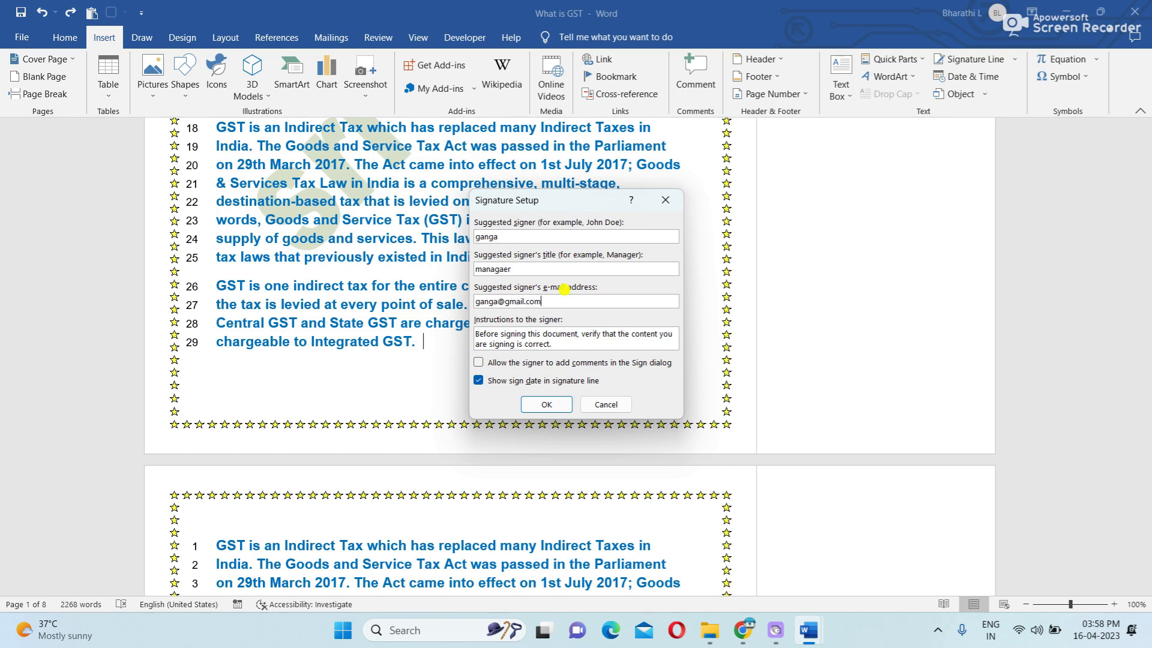
left_click(557, 405)
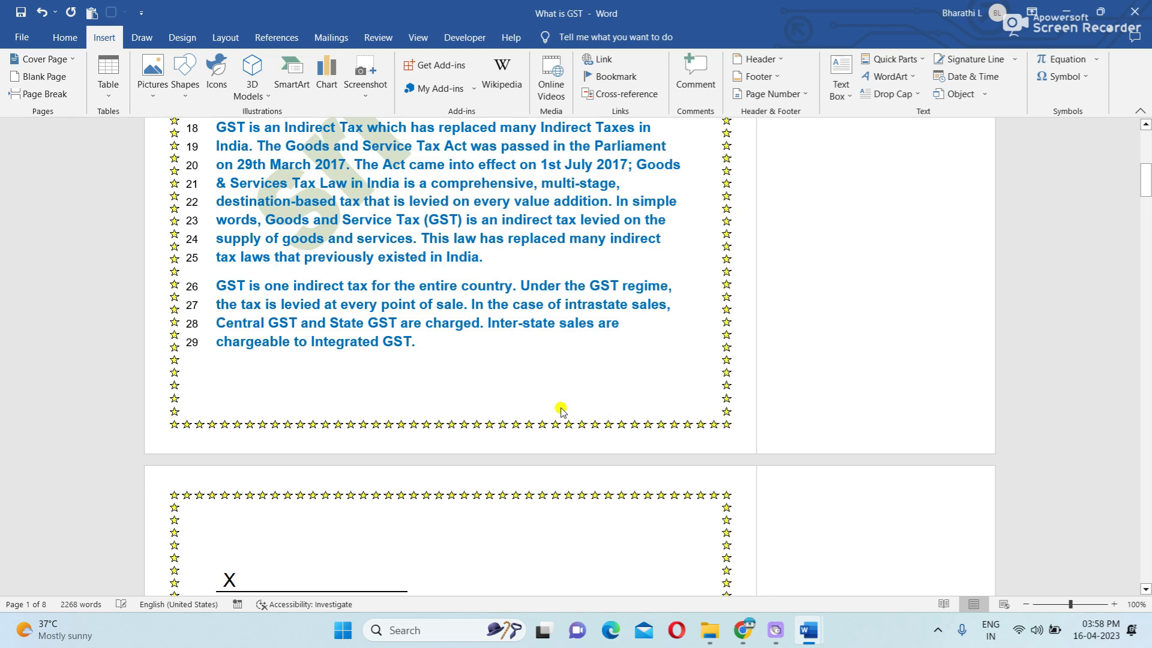
- Insert the date as "Sunday, April 16, 2023" beside the signature line
scroll(540, 410, "down", 2)
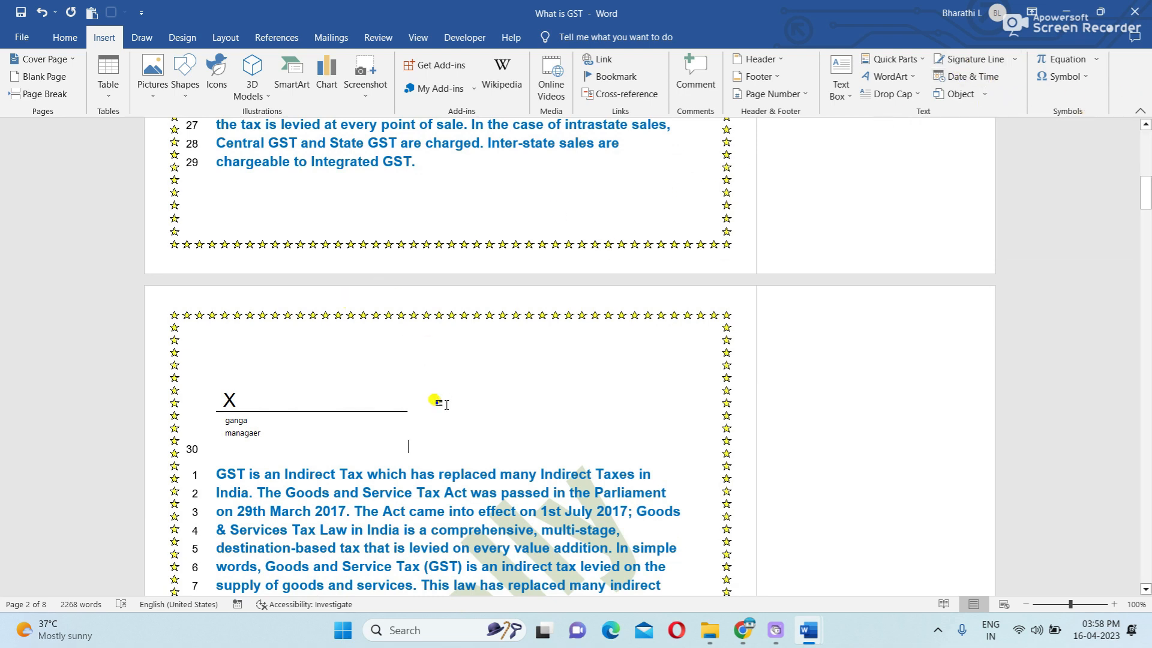
left_click(984, 80)
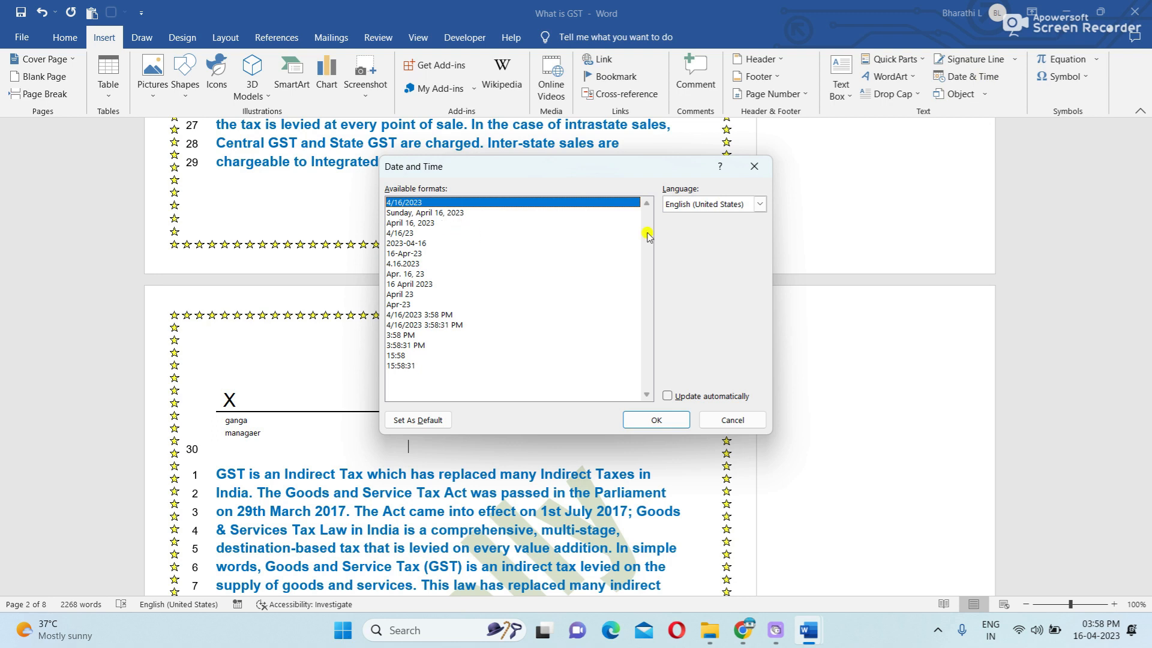
left_click(446, 214)
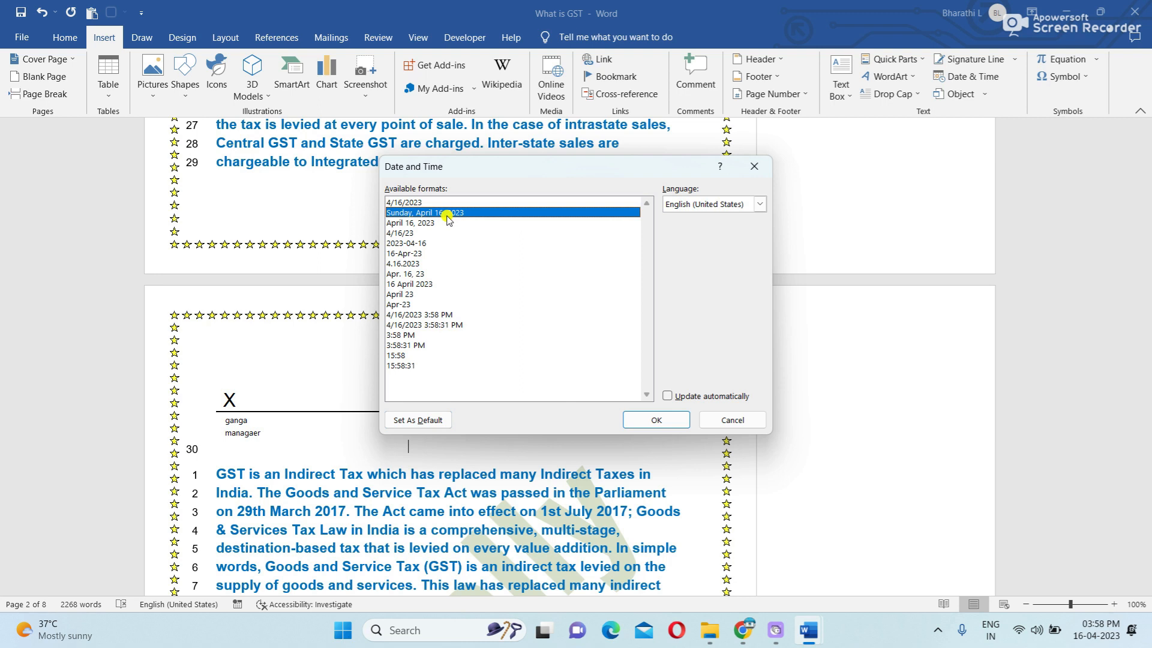
left_click(656, 419)
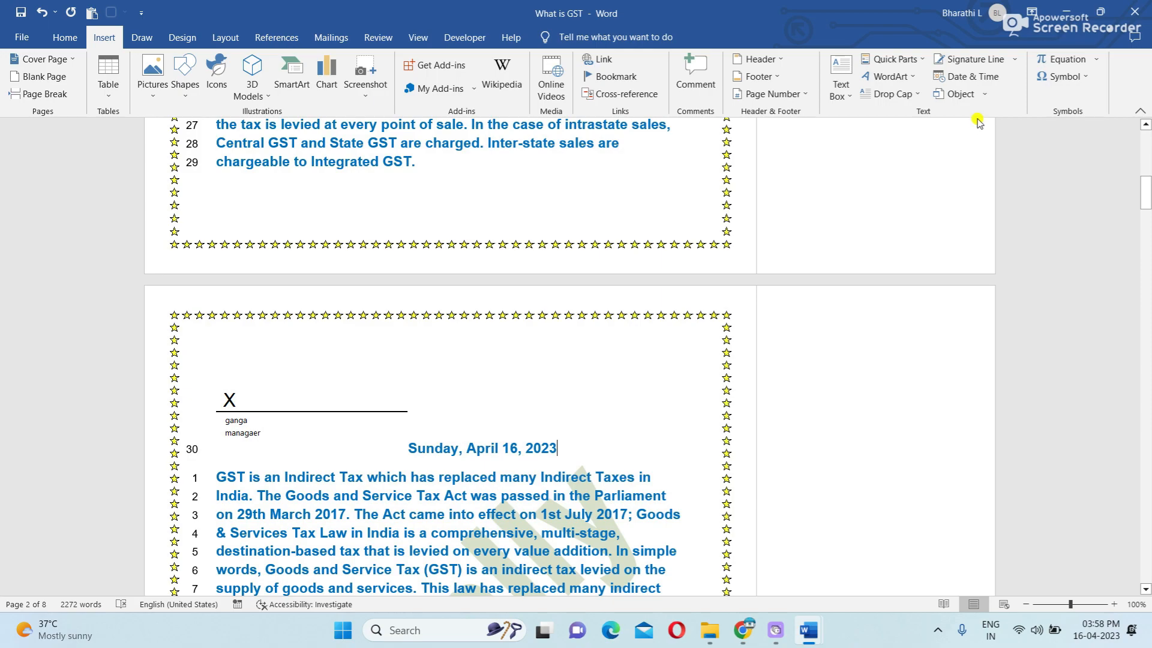
- Browse the available object types and embed a new Microsoft Excel Worksheet object after the date by the signature line
scroll(522, 329, "down", 14)
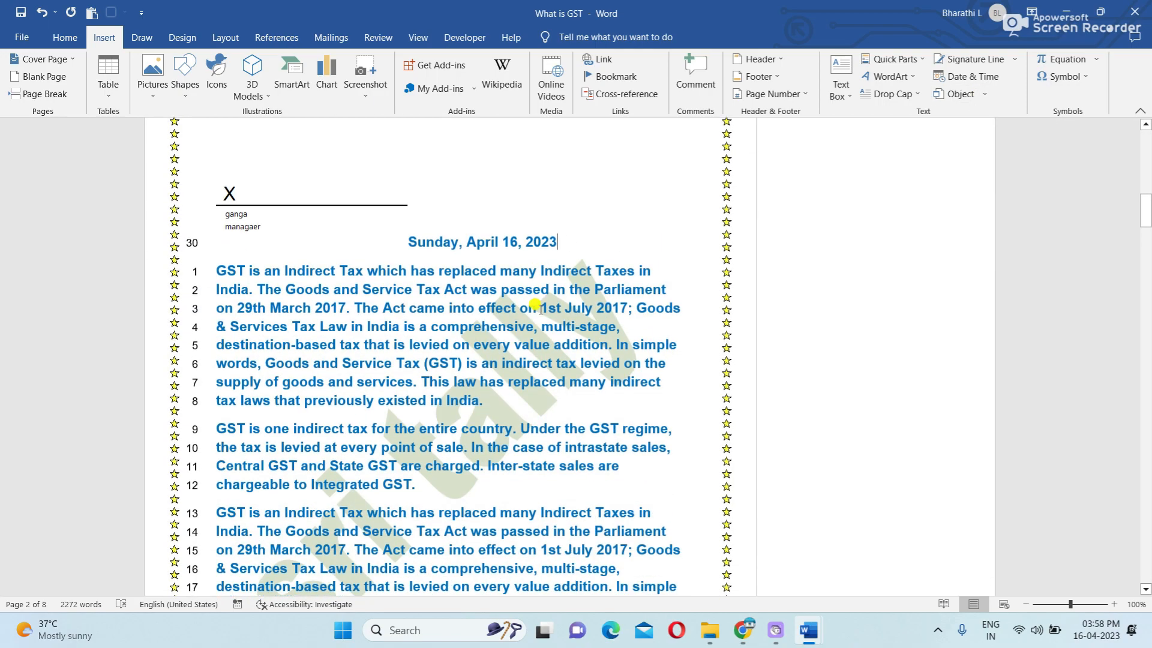
scroll(516, 336, "down", 10)
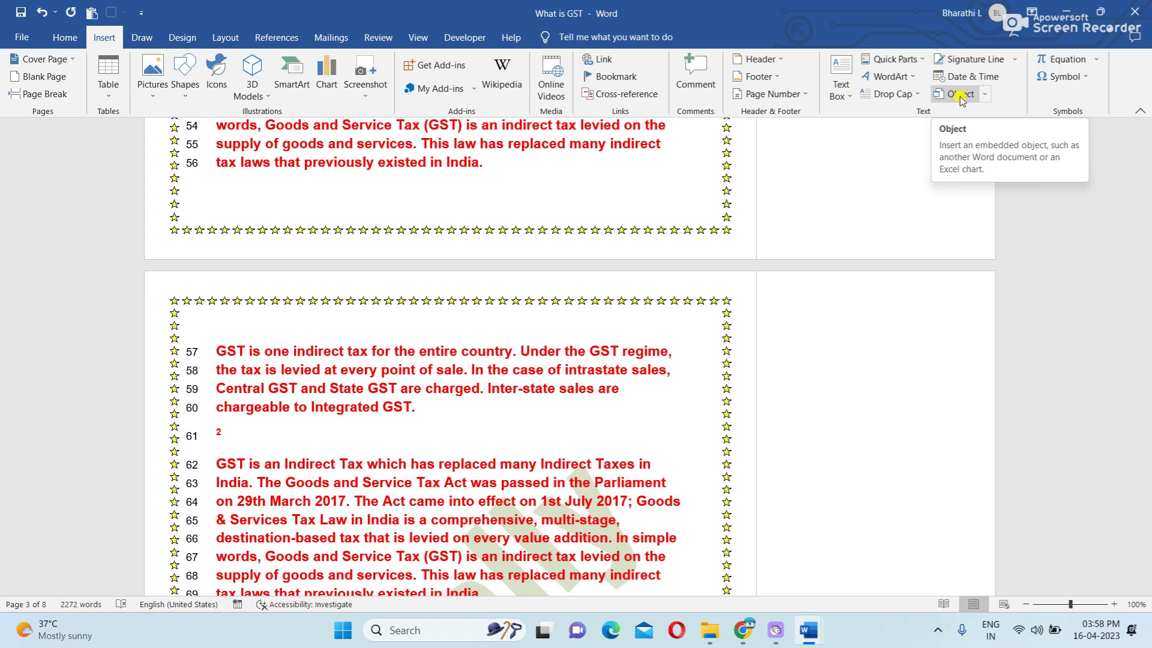
left_click_drag(1144, 316, 1146, 548)
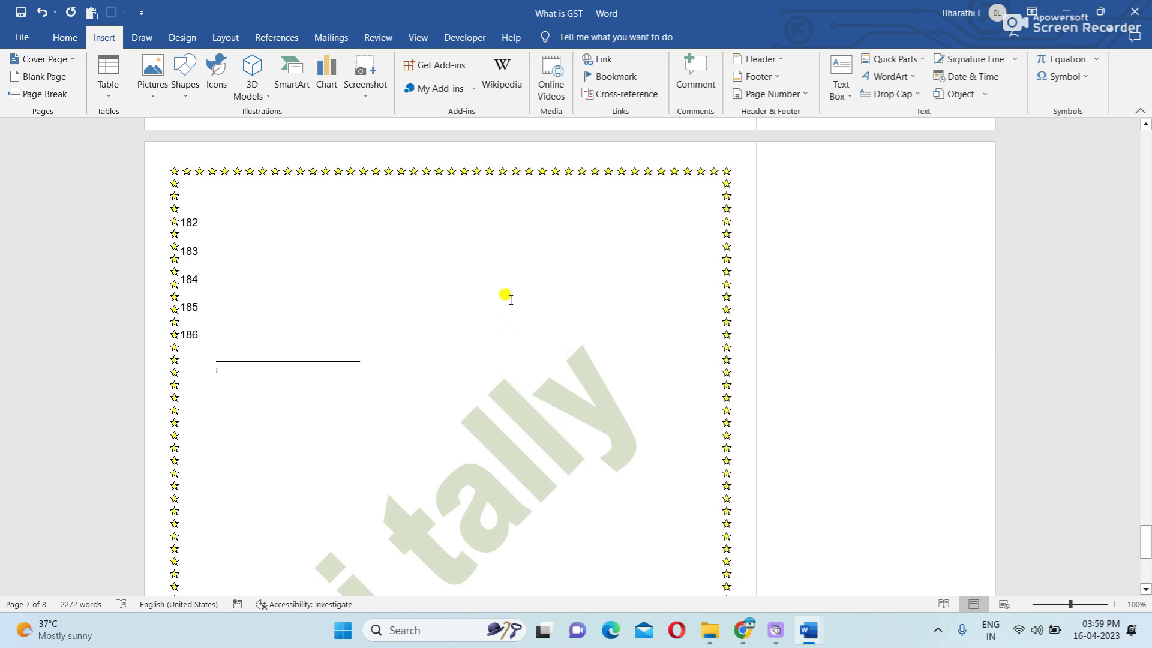
left_click(987, 96)
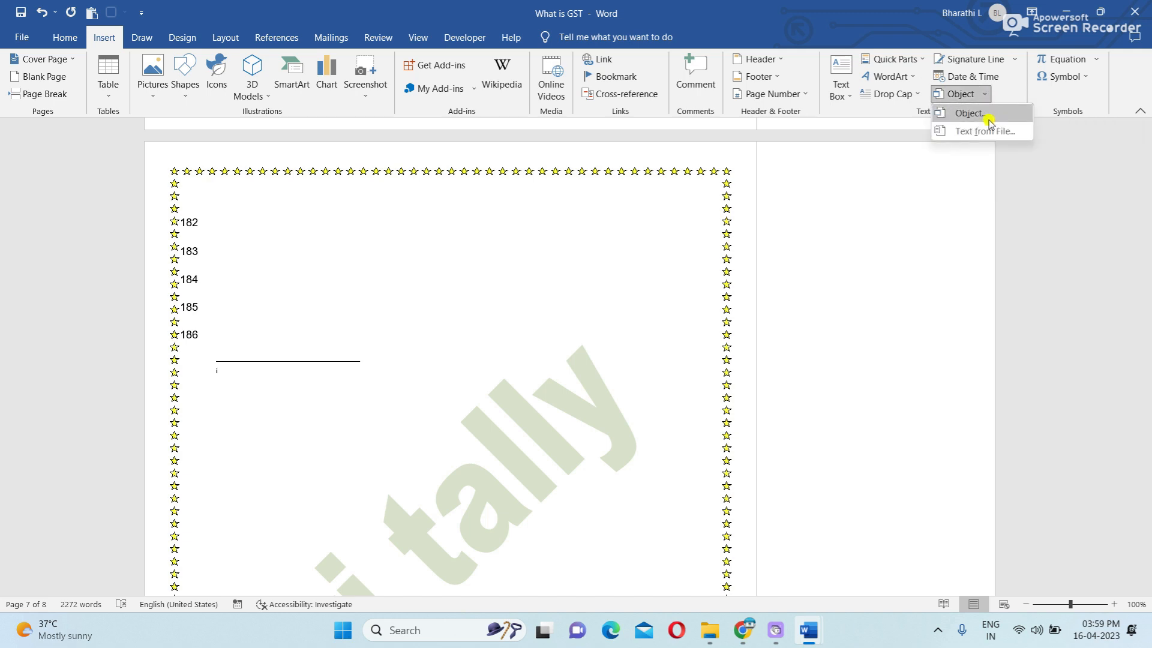
left_click(969, 113)
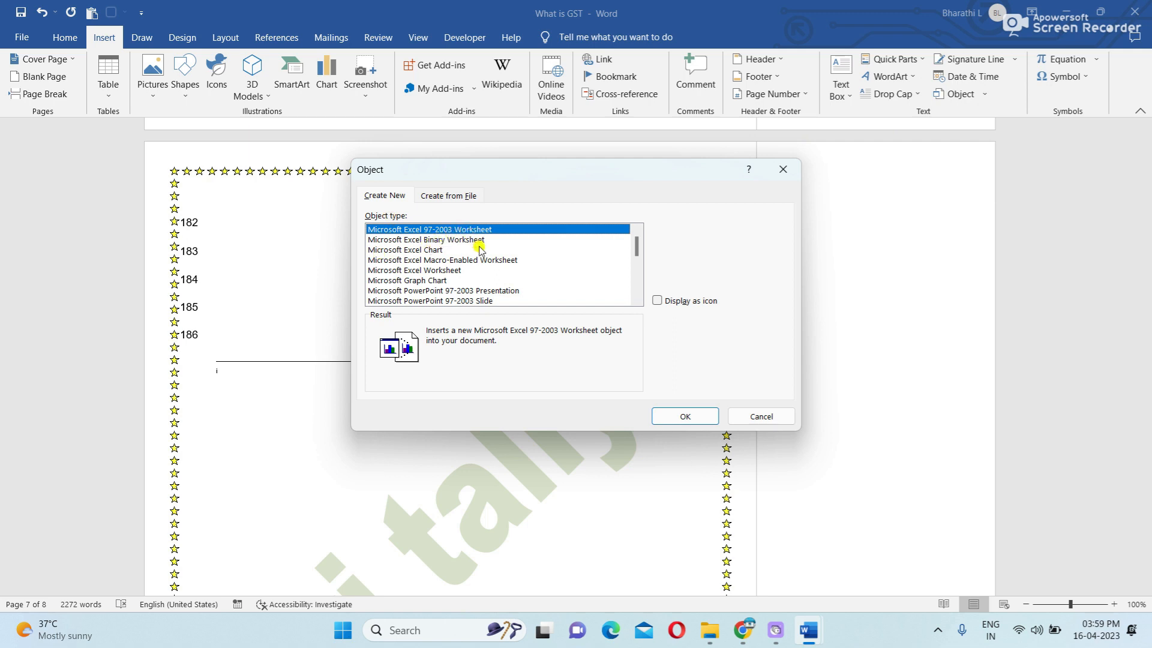
left_click(427, 250)
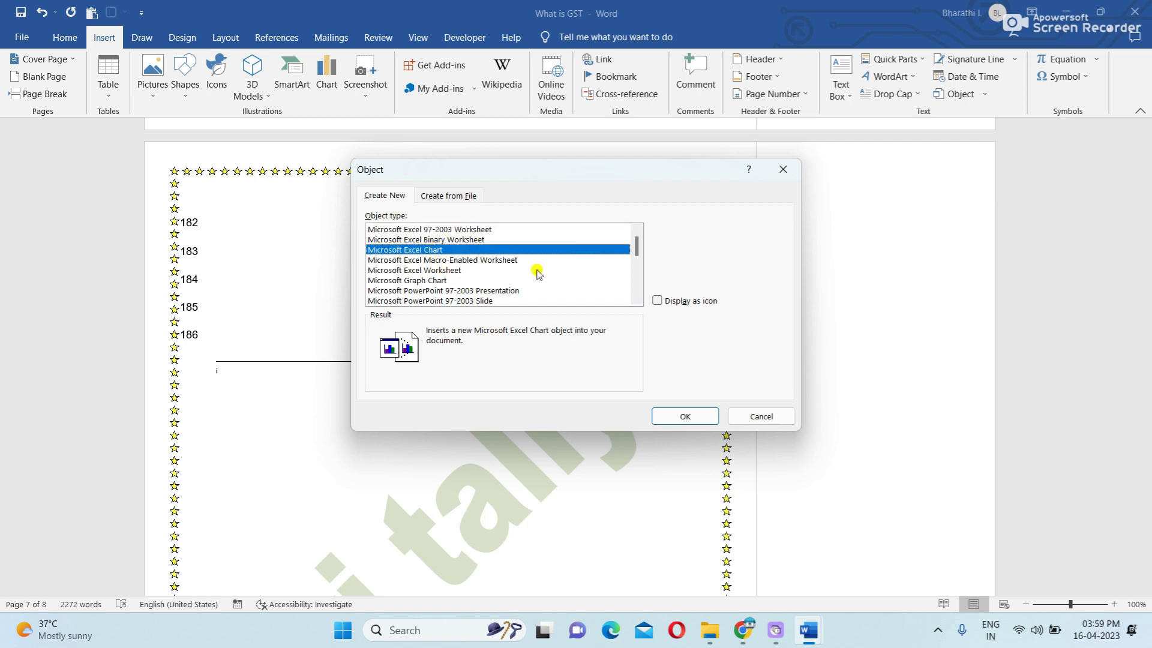
left_click(454, 270)
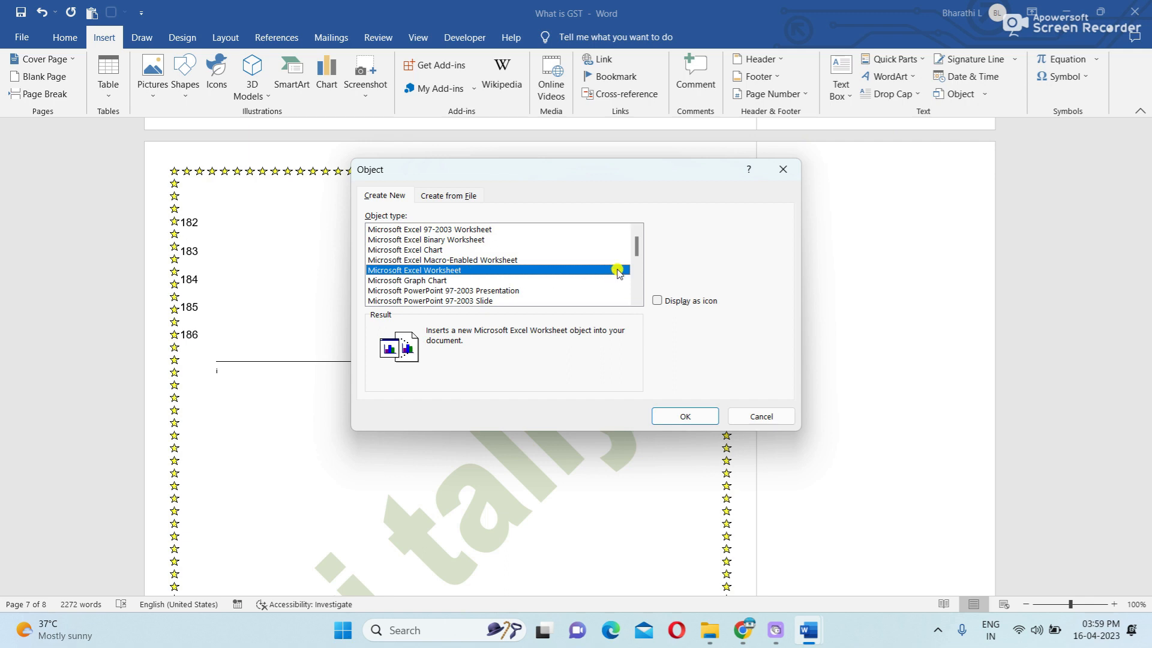
left_click_drag(638, 246, 641, 256)
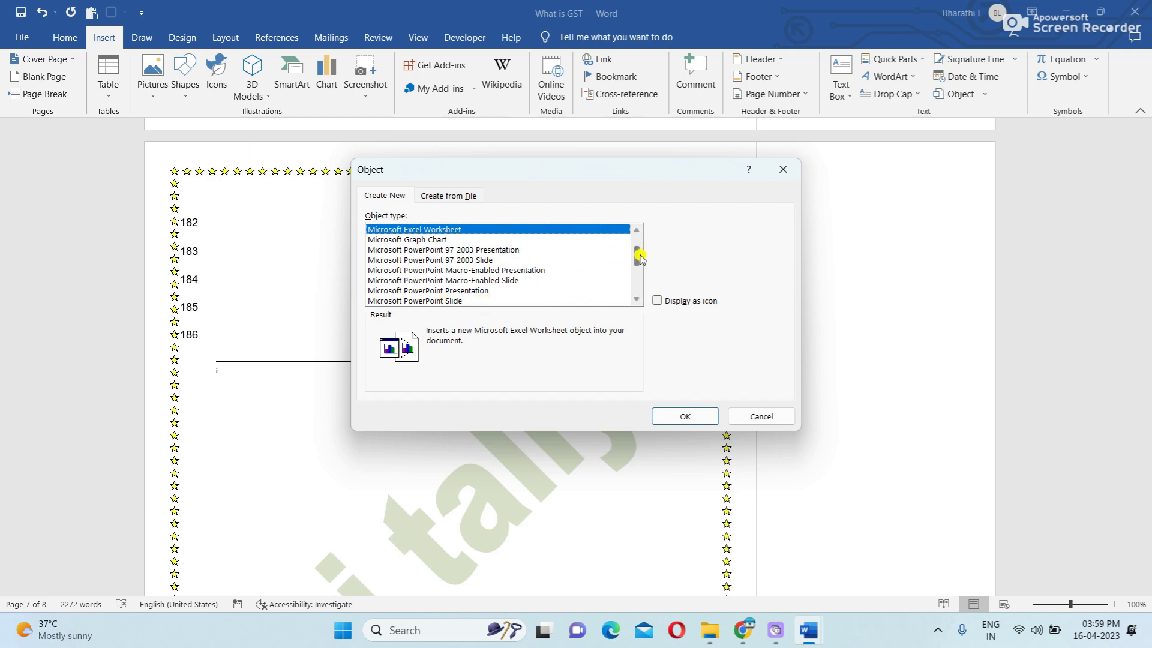
left_click_drag(639, 256, 641, 283)
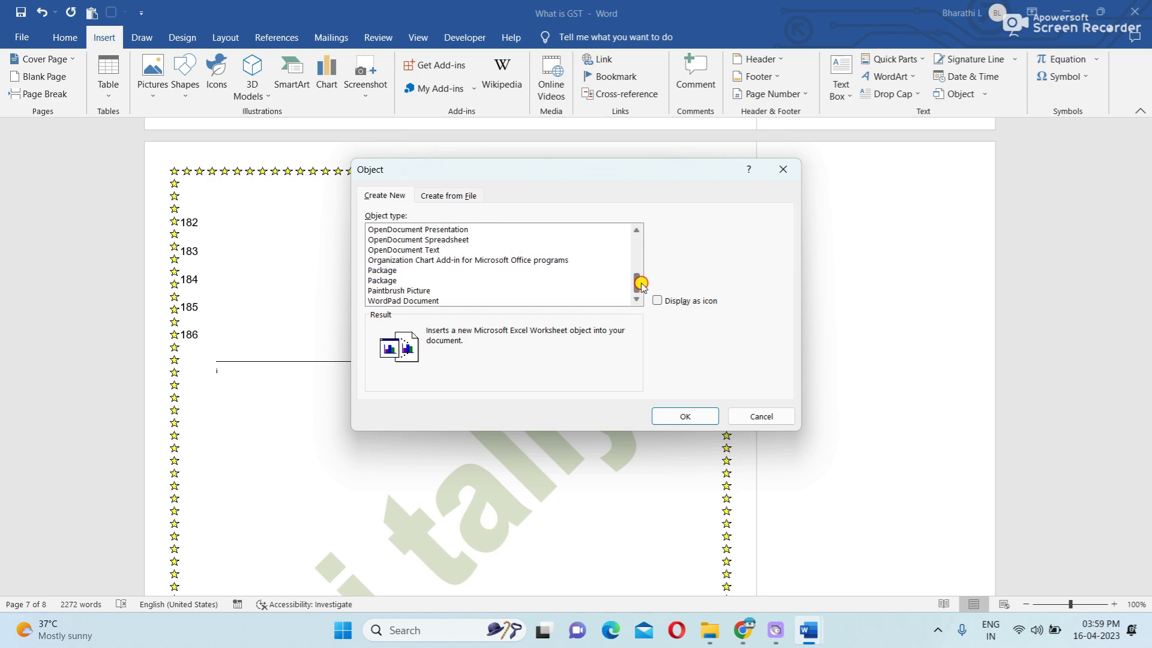
left_click_drag(641, 283, 636, 249)
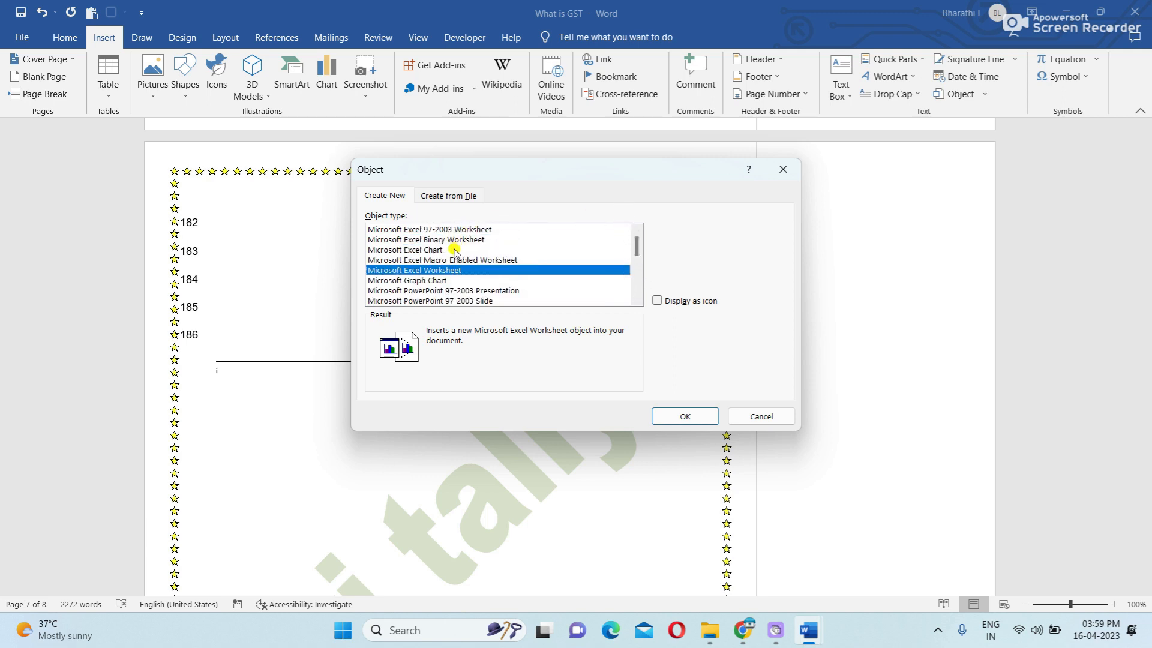
left_click(427, 251)
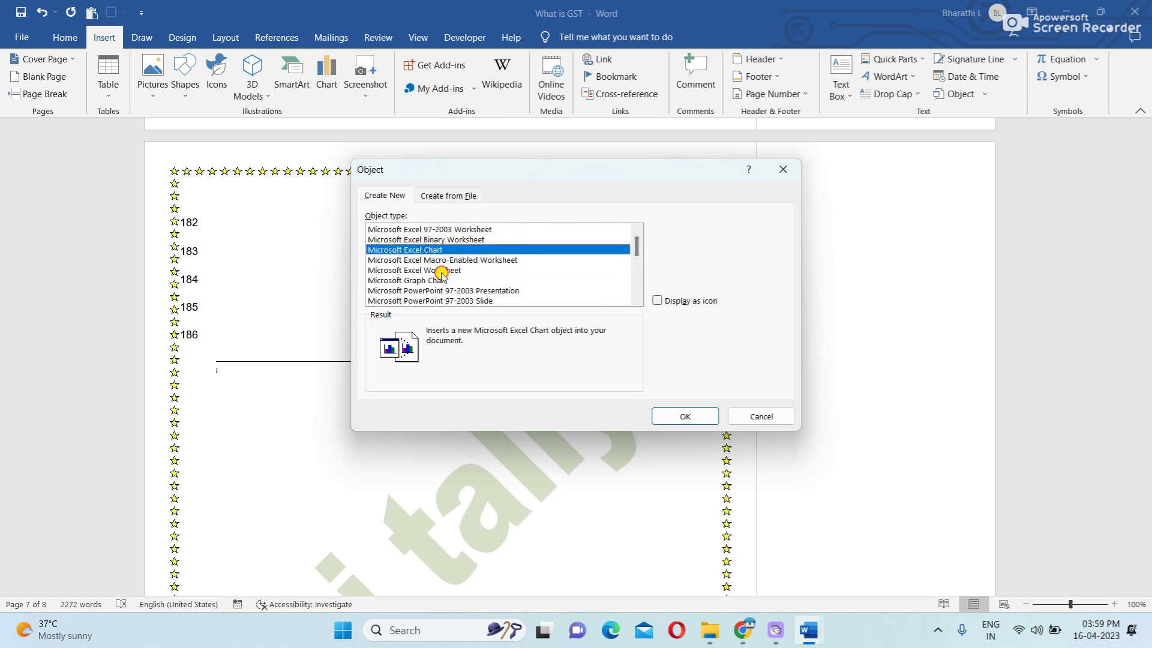
left_click(437, 271)
left_click(683, 415)
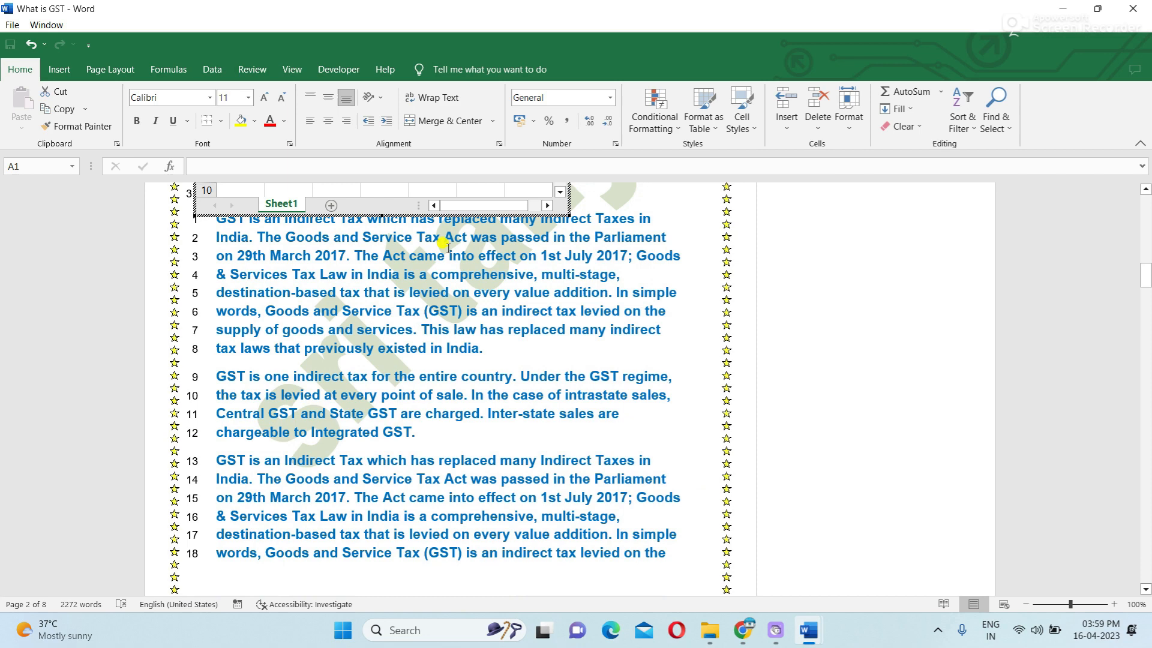
- Look over the grid of the embedded worksheet and select cell A29
scroll(449, 247, "up", 1)
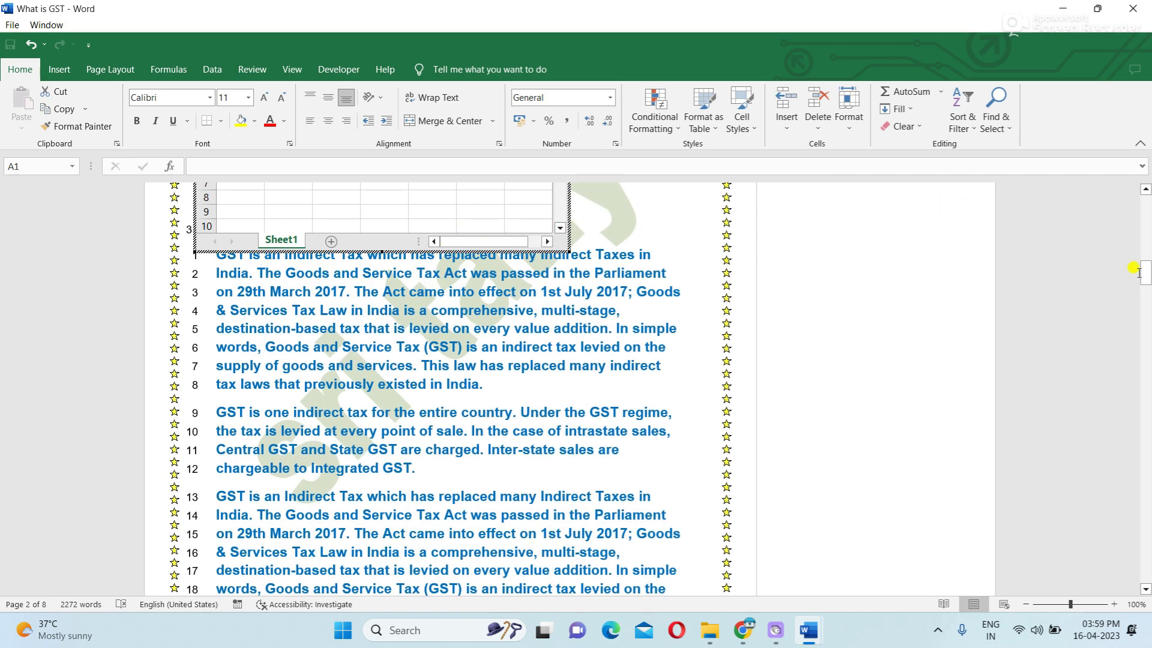
mouse_move(400, 198)
left_mouse_down()
mouse_move(398, 303)
mouse_move(509, 302)
left_mouse_up()
left_click_drag(1150, 273, 1145, 191)
scroll(413, 246, "down", 3)
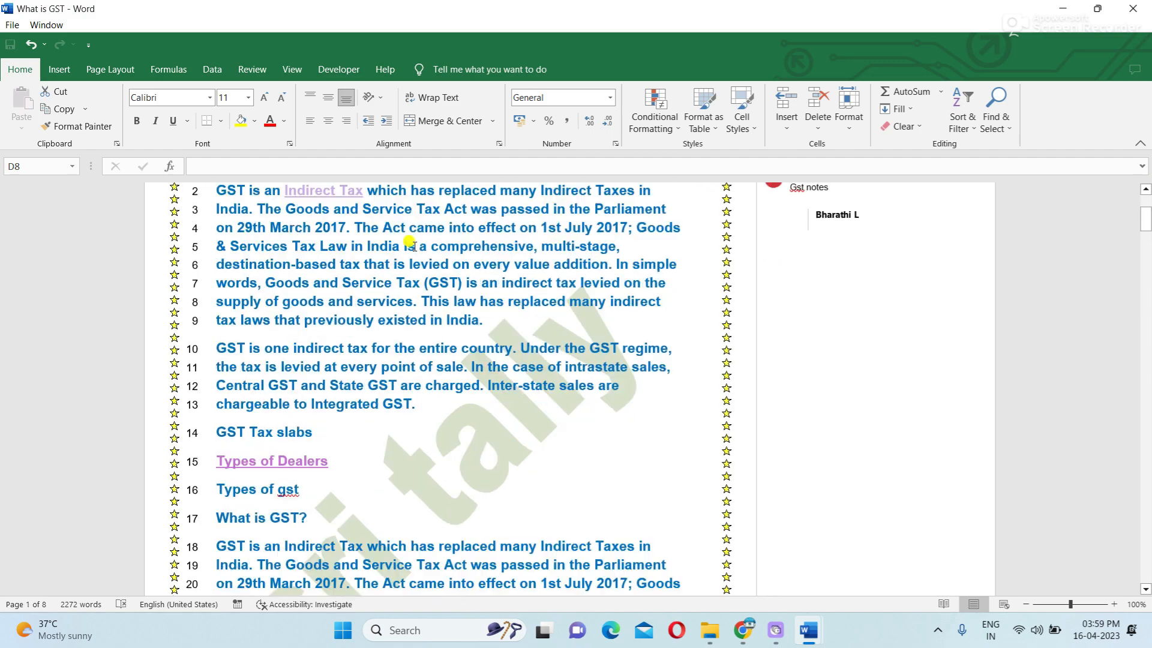
scroll(414, 246, "down", 15)
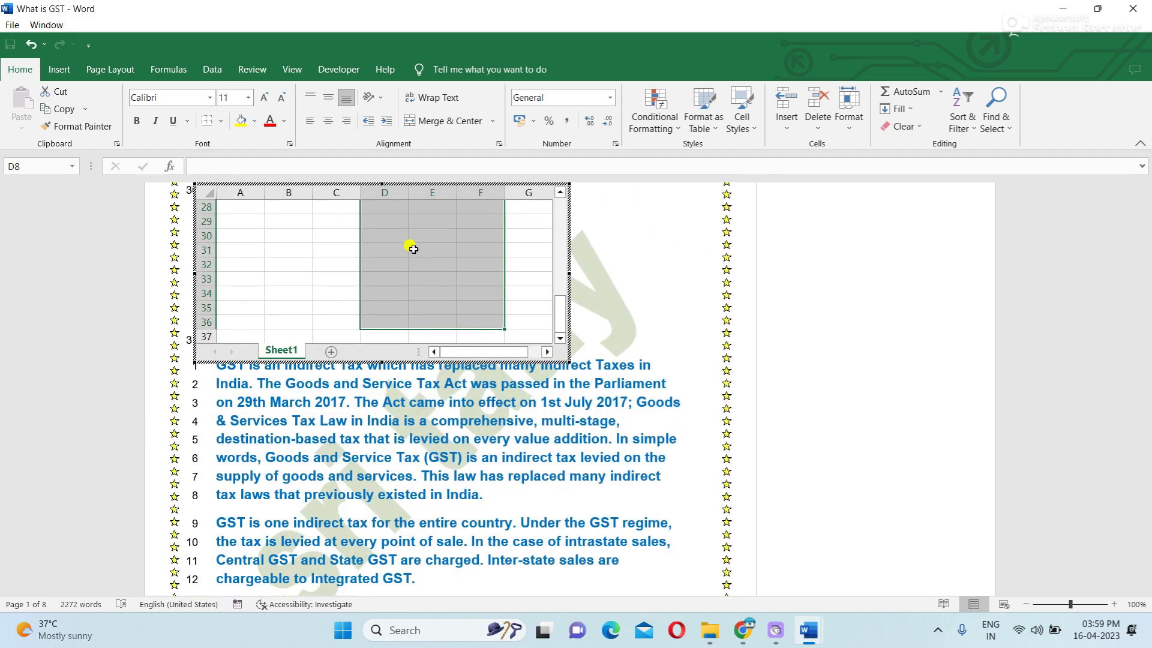
left_click(230, 220)
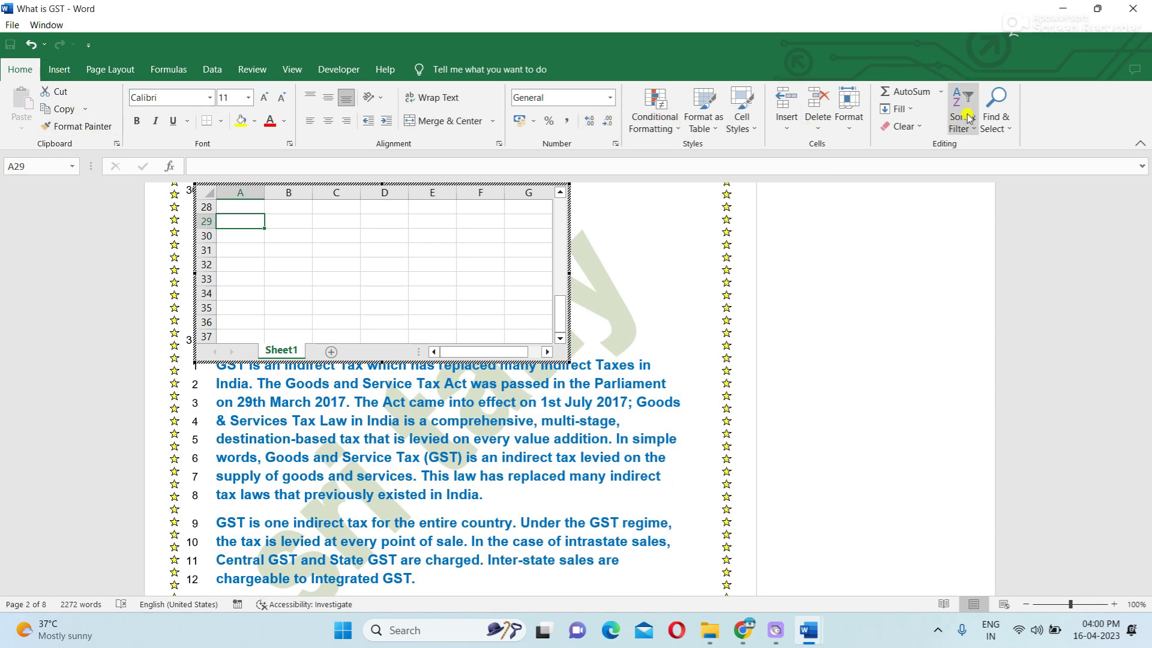
- Create a new blank document
left_click(12, 25)
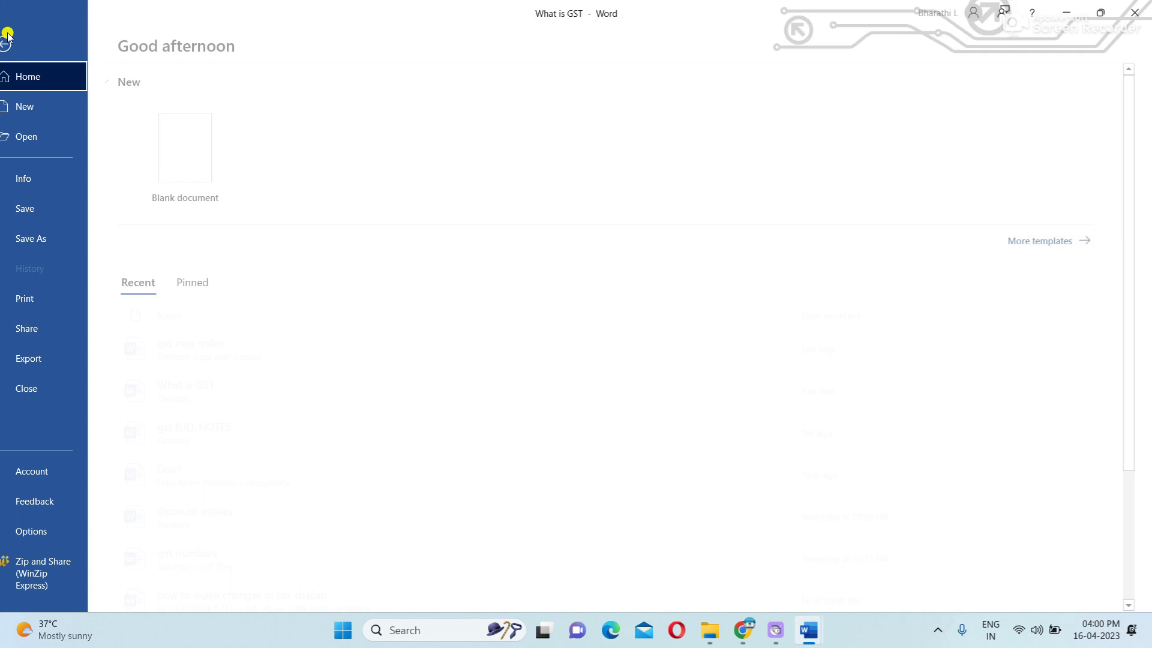
left_click(44, 106)
left_click(237, 189)
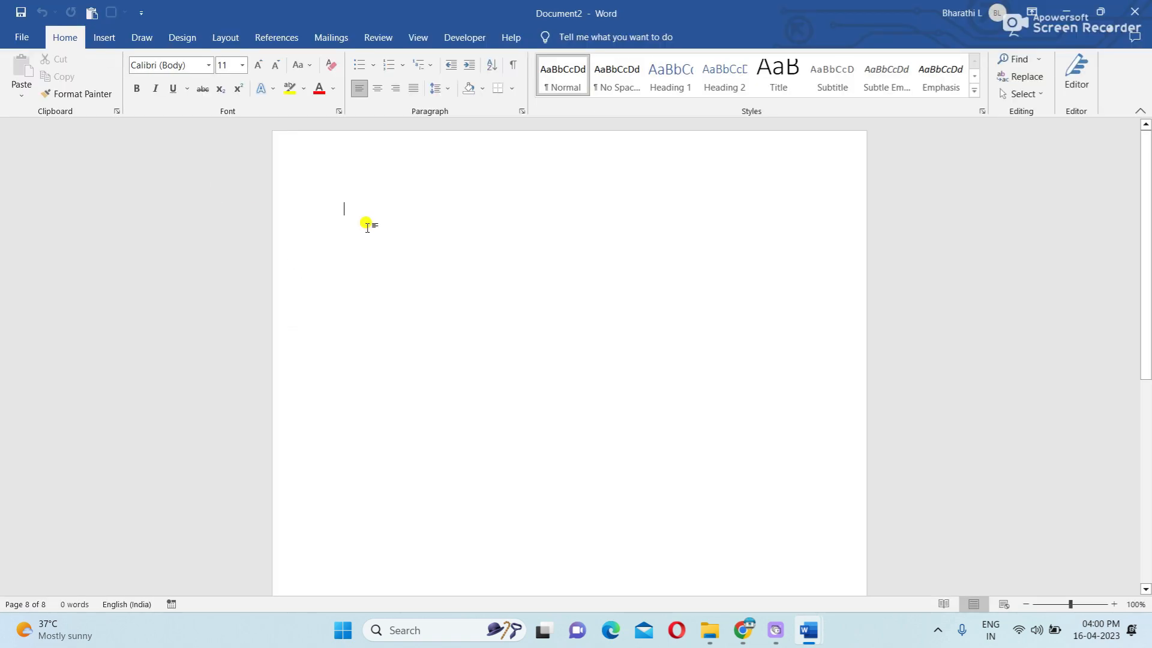
- Embed a new Microsoft Excel Worksheet object at the start of the blank document
left_click(104, 37)
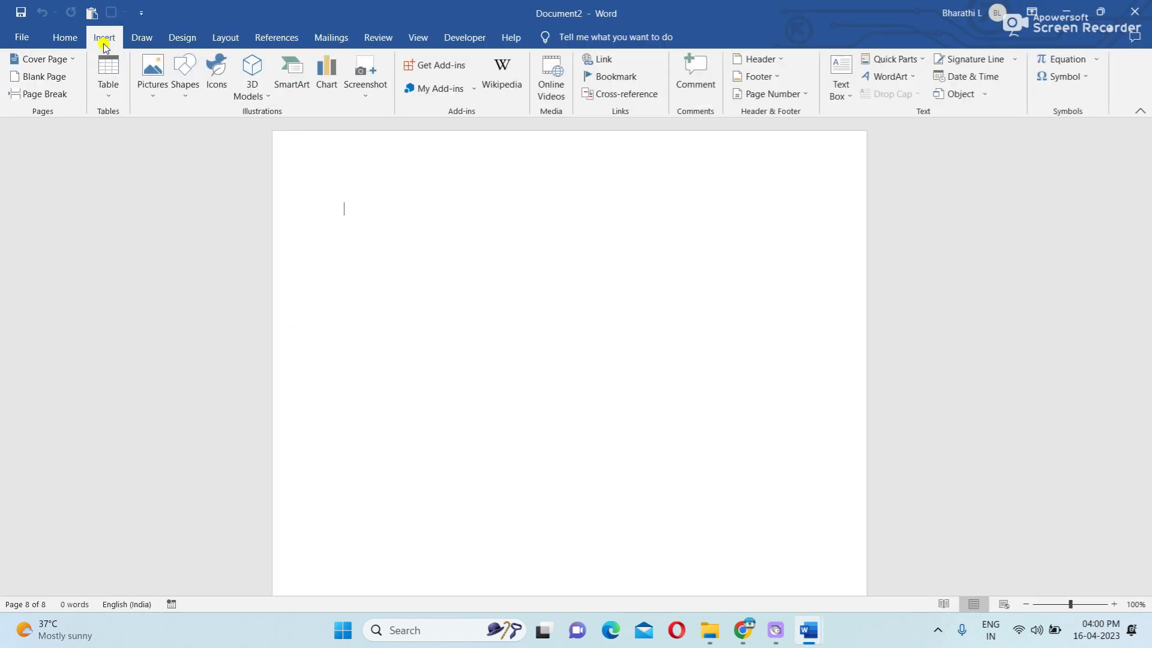
left_click(984, 93)
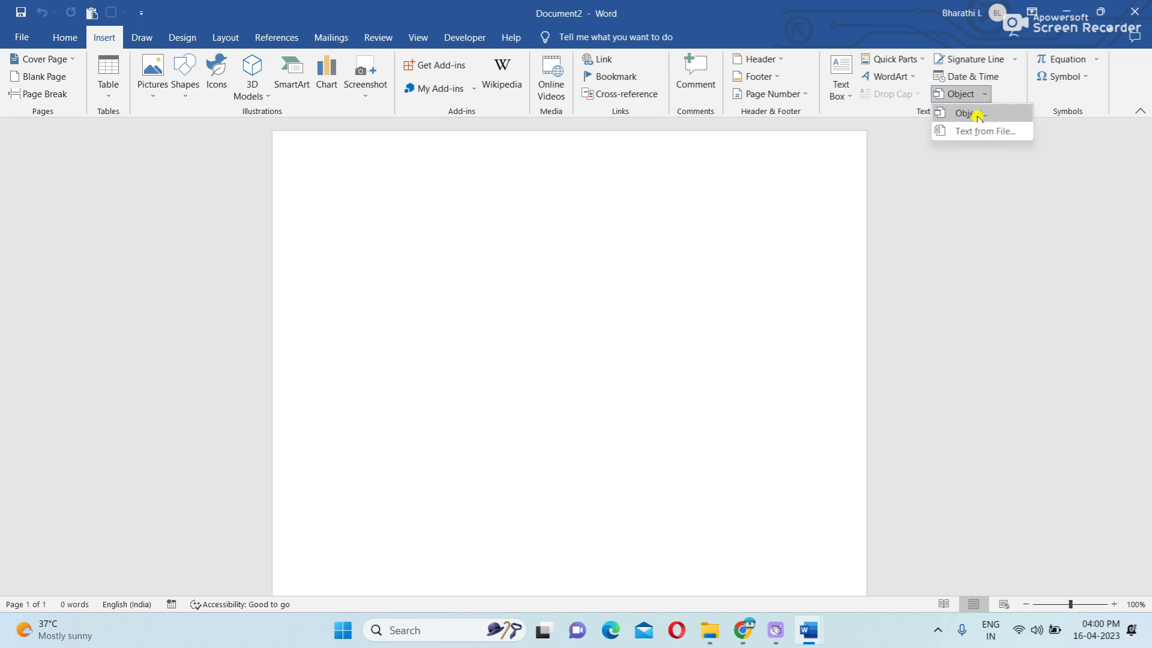
left_click(973, 114)
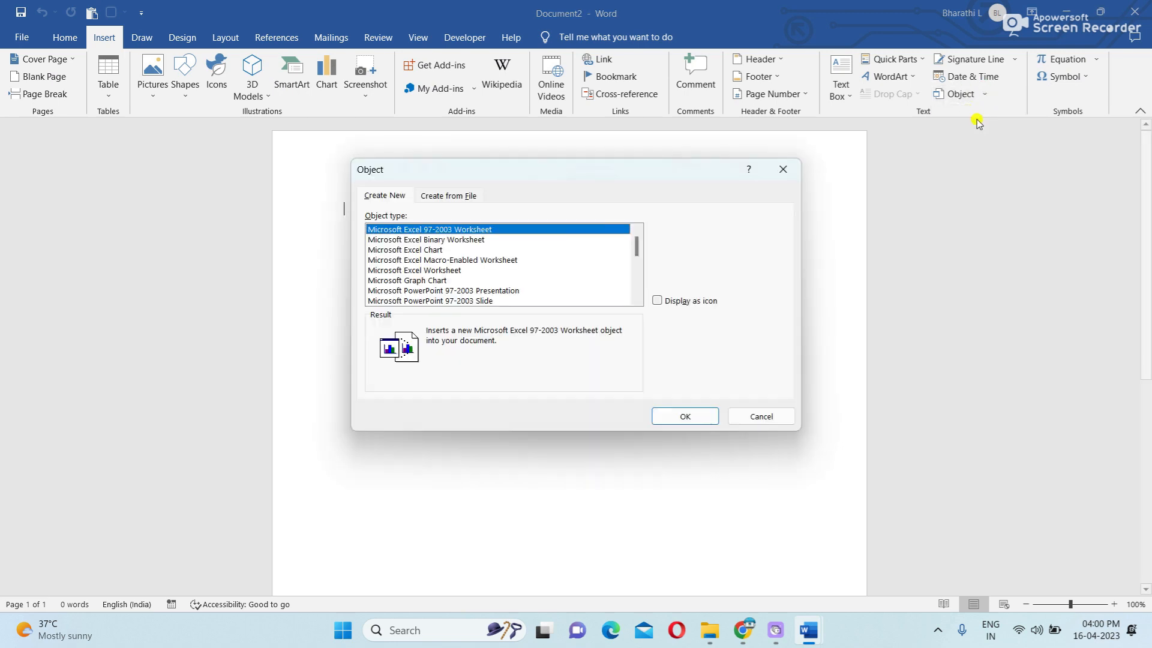
left_click(439, 251)
left_click(433, 271)
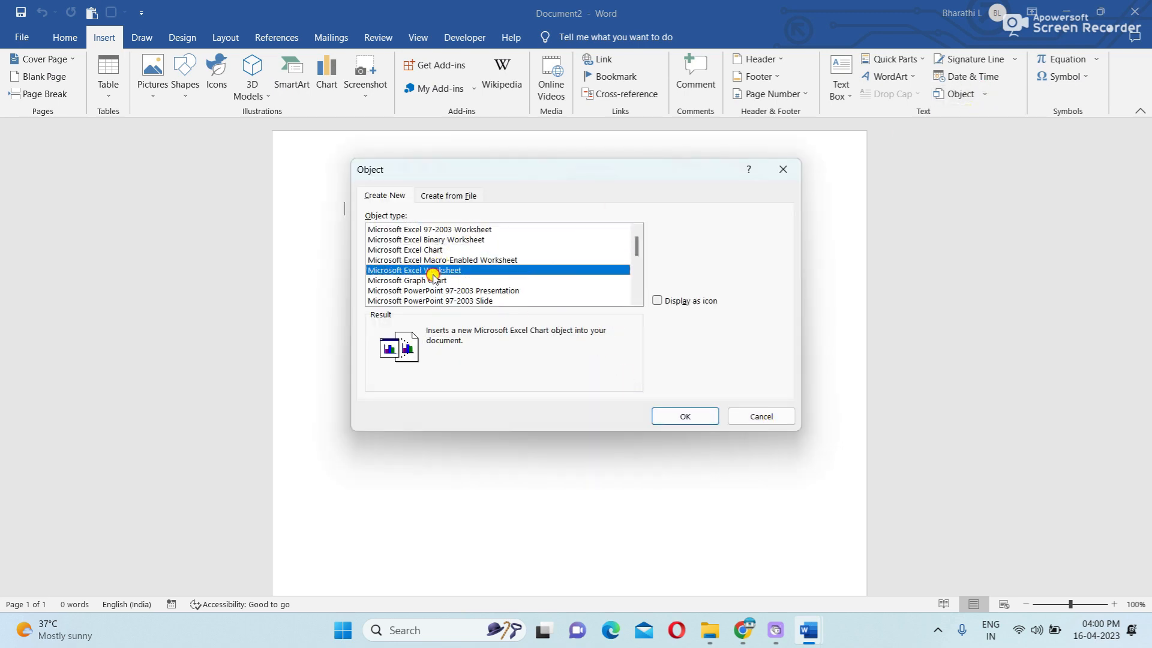
left_click(690, 417)
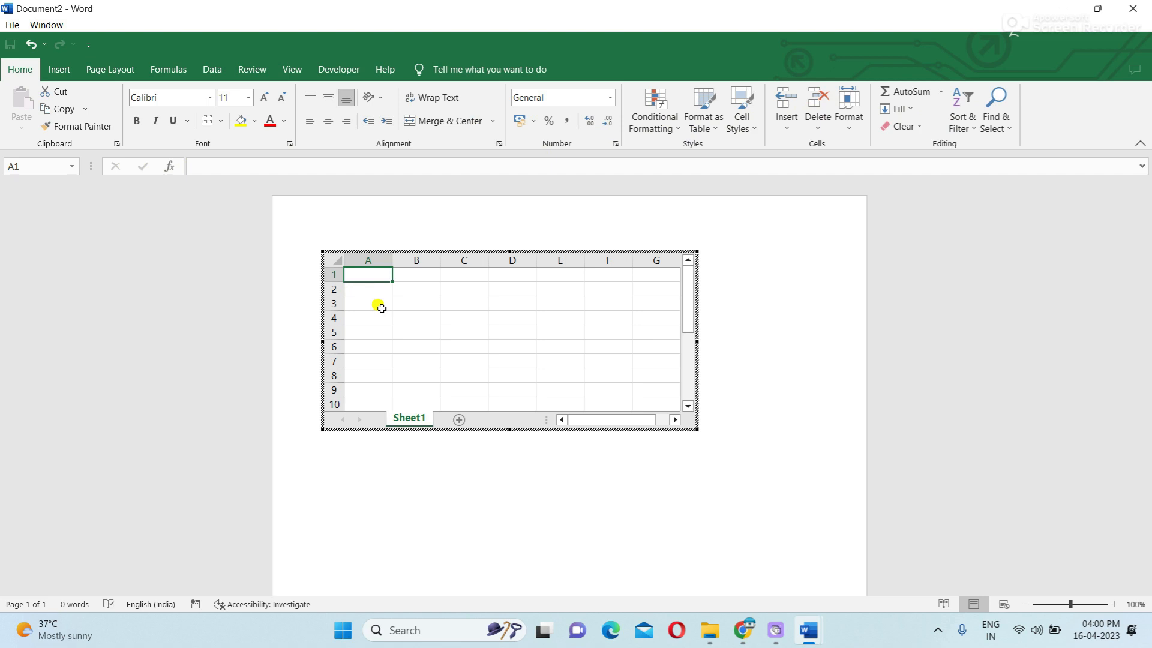
- Enter the column headings "name" in A2 and "salary" in B2 of the embedded worksheet
key("Down")
type("name")
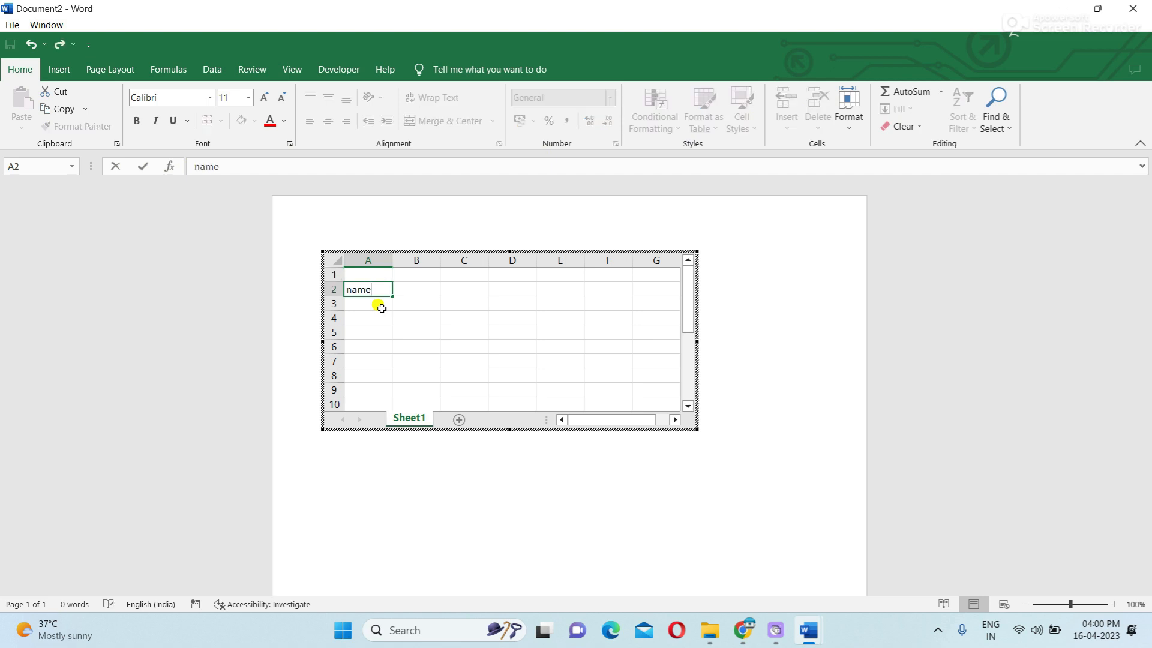
key("Tab")
type("sak")
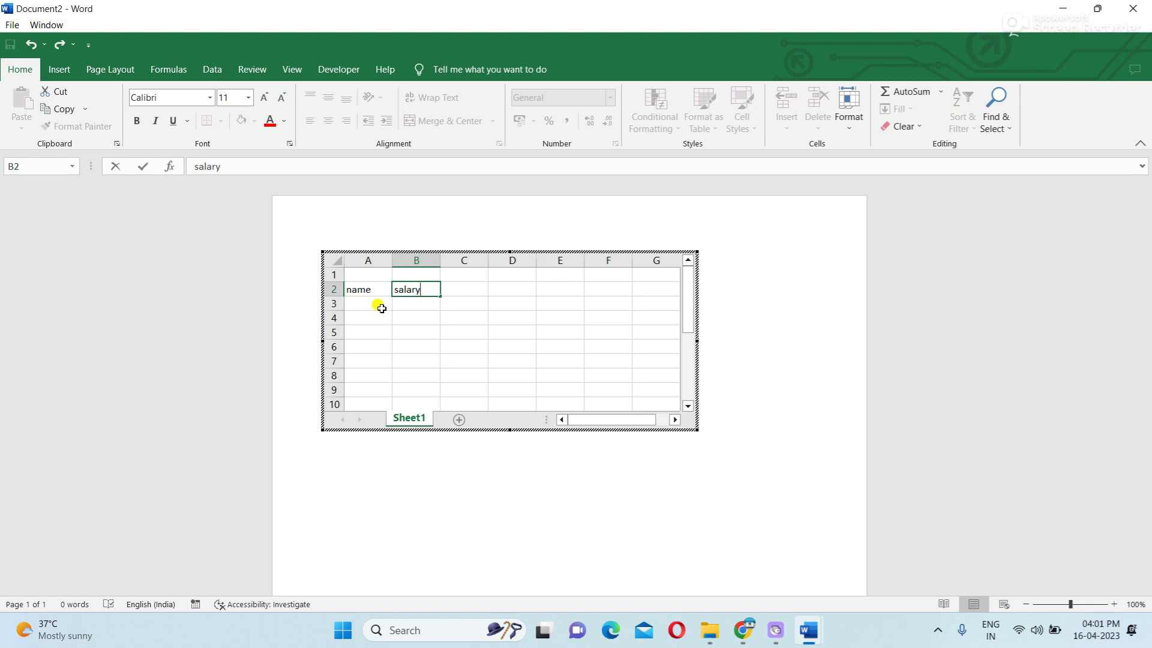
type("ary")
key("Tab")
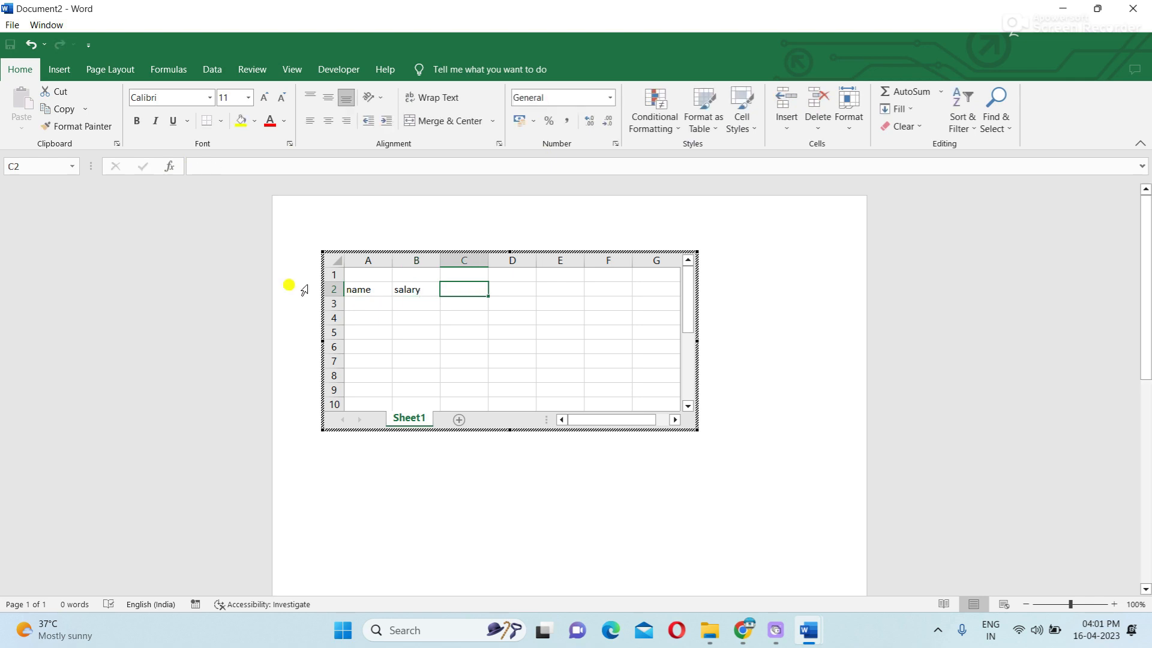
- Fill cells A3 to A5 under the name heading with three employees' first names
left_click(360, 292)
left_click(361, 304)
type("vani")
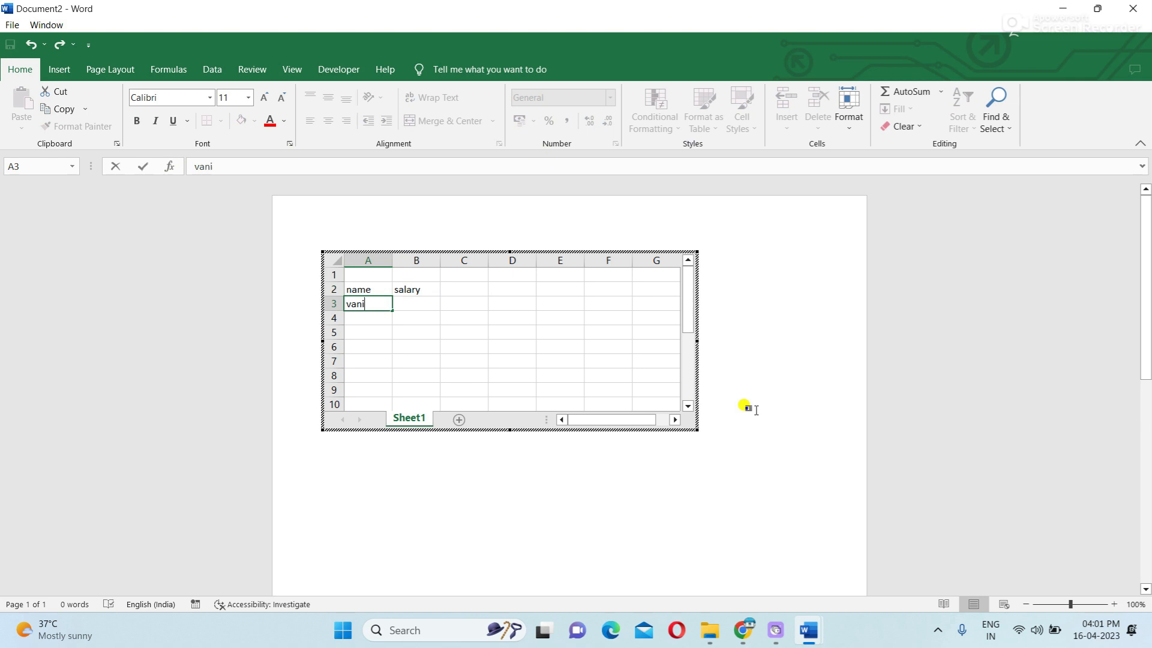
key("Return")
type("ba")
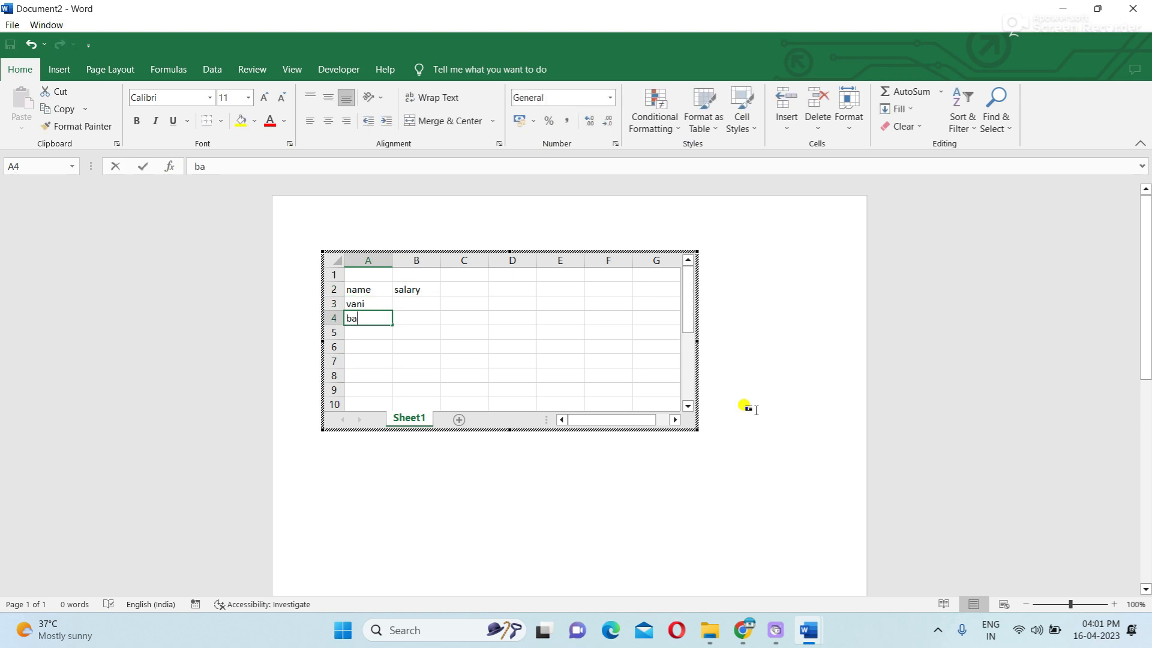
type("bu")
key("Return")
type("hari")
key("Tab")
- Enter the salaries 45000, 35000 and 25000 in cells B3 to B5
key("Up")
key("Up")
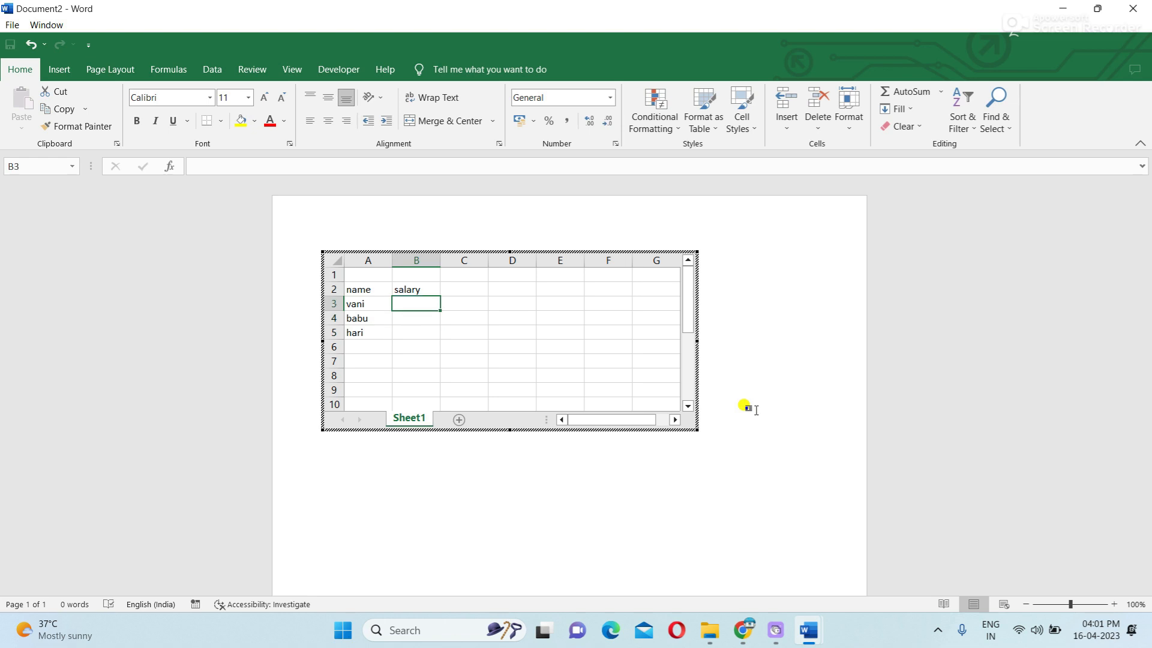
type("45000")
key("Return")
type("35000")
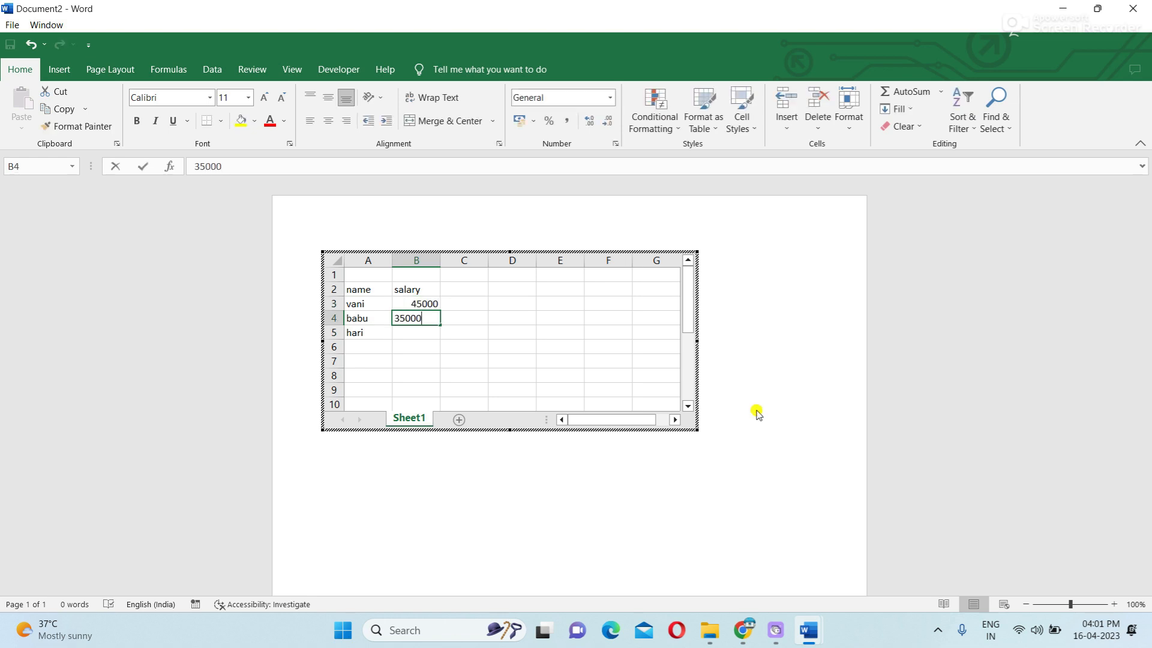
key("Return")
type("25000")
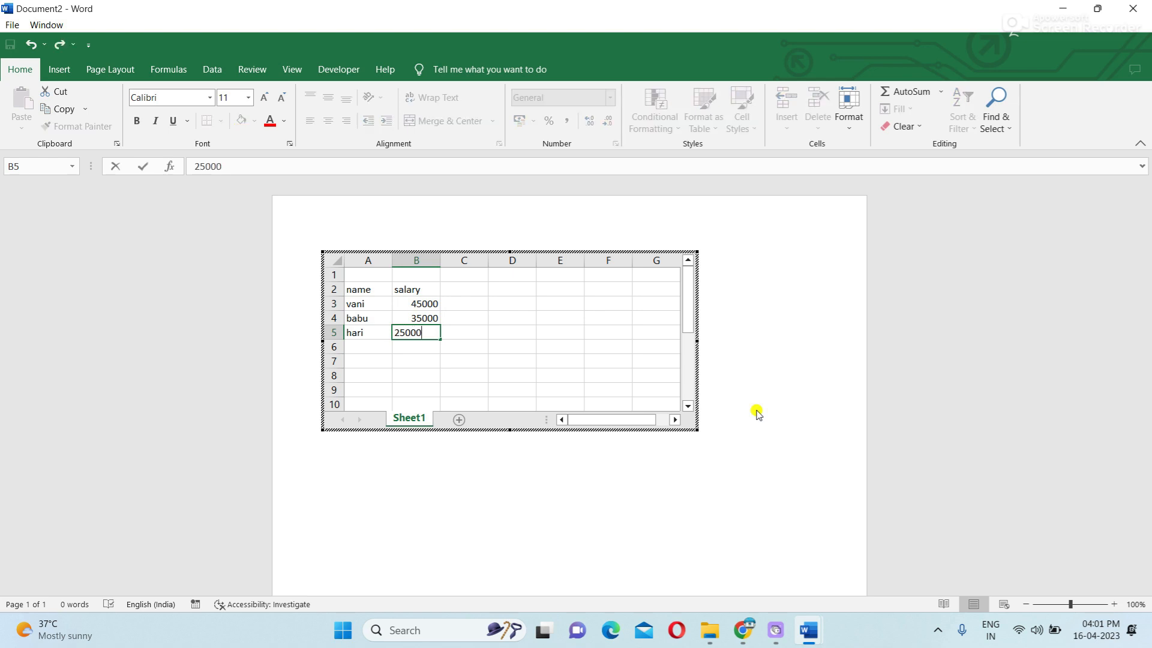
key("Return")
- Label cell A6 "total" and add up the salaries in B6 with AutoSum as =SUM(B3:B5)
left_click(348, 347)
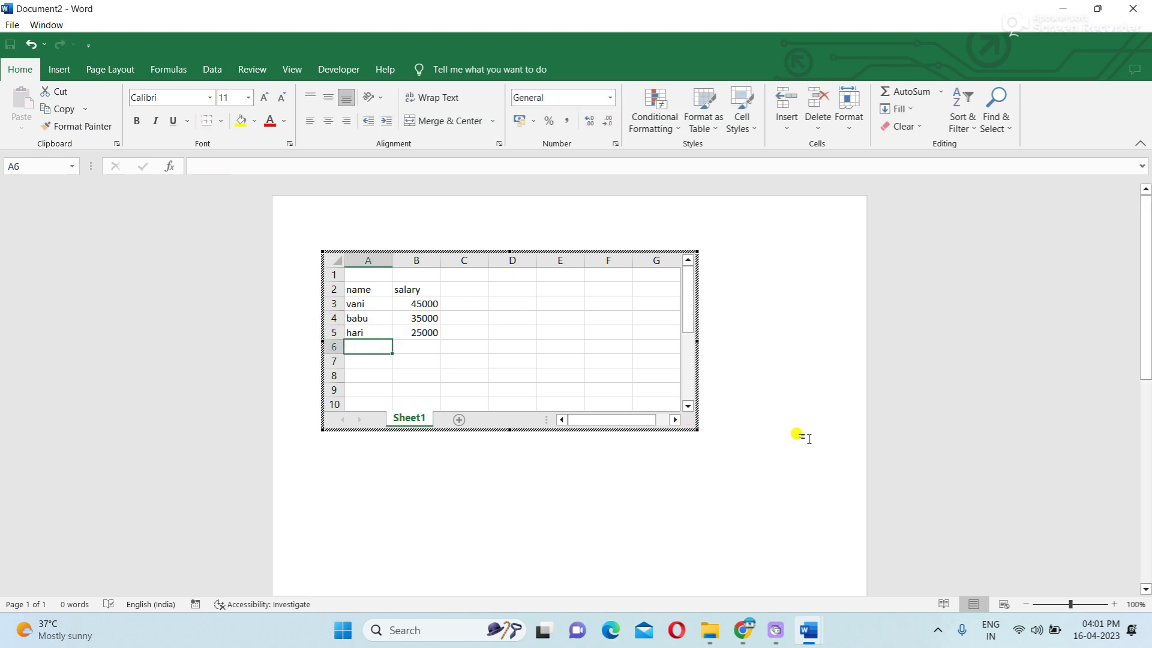
type("total")
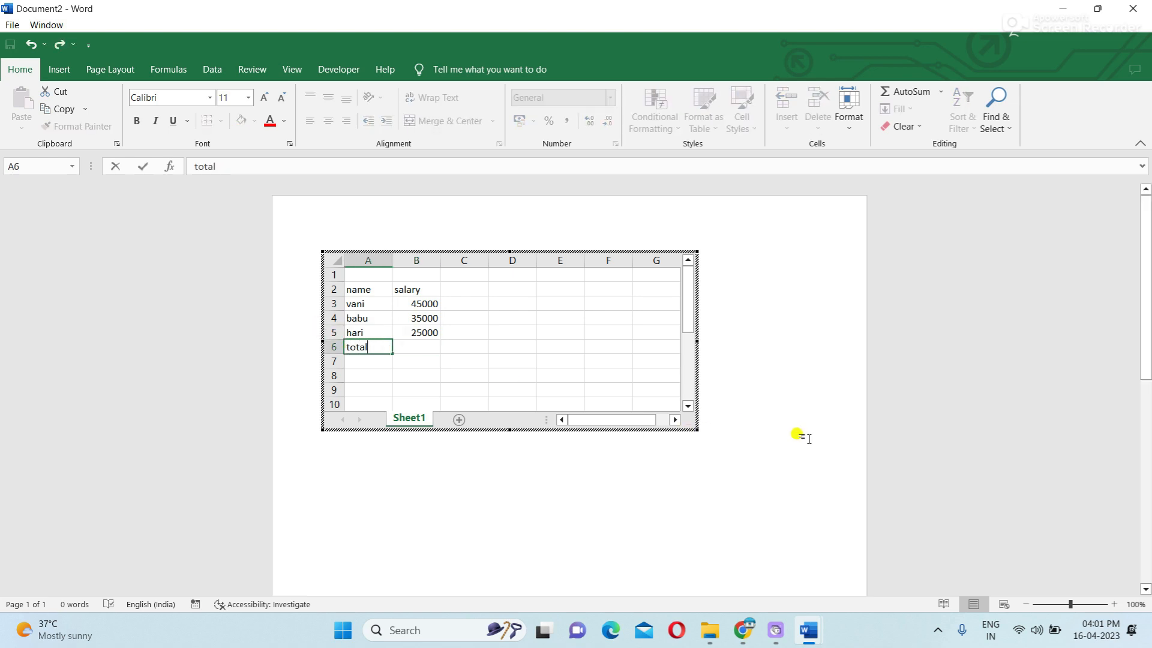
key("Tab")
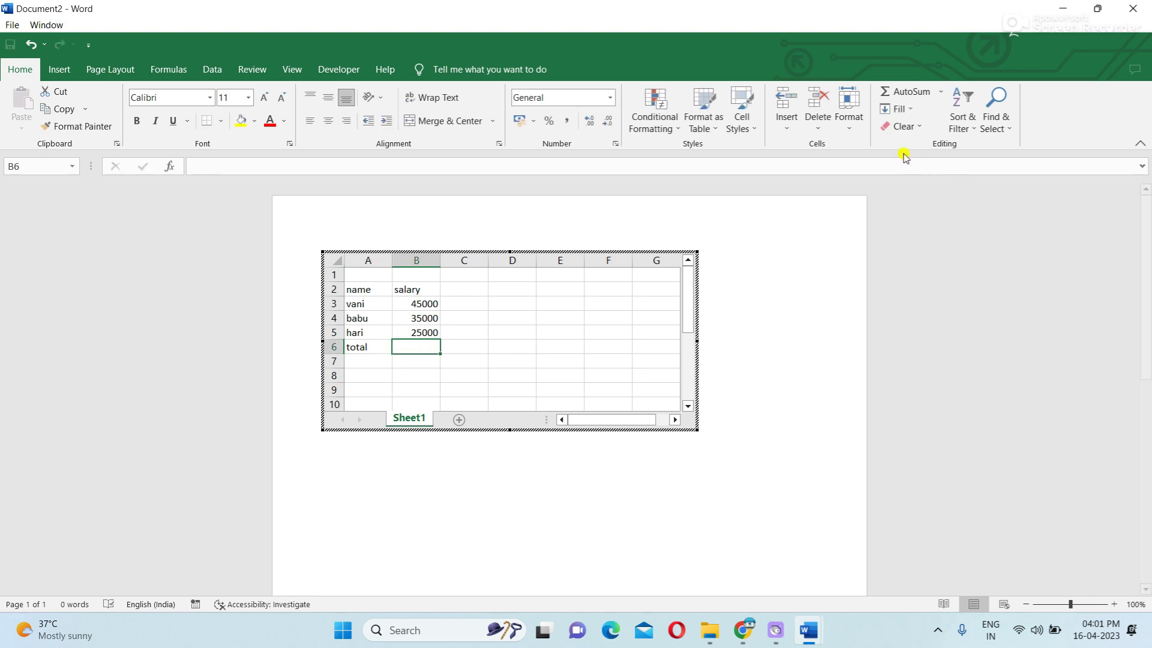
left_click(904, 93)
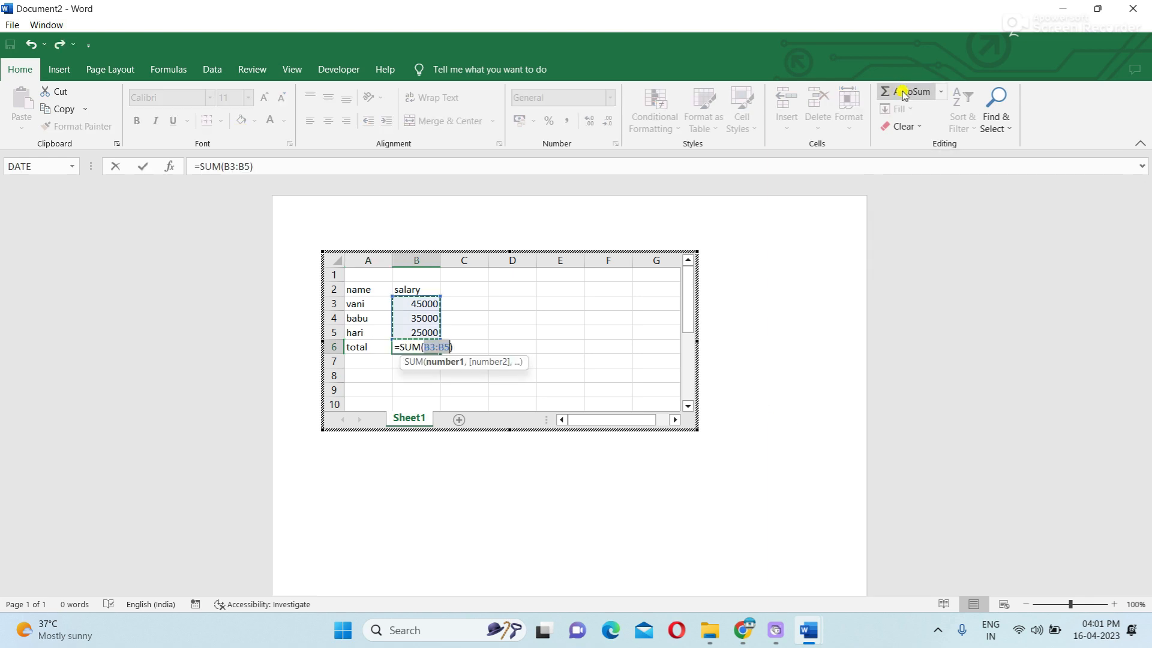
key("Escape")
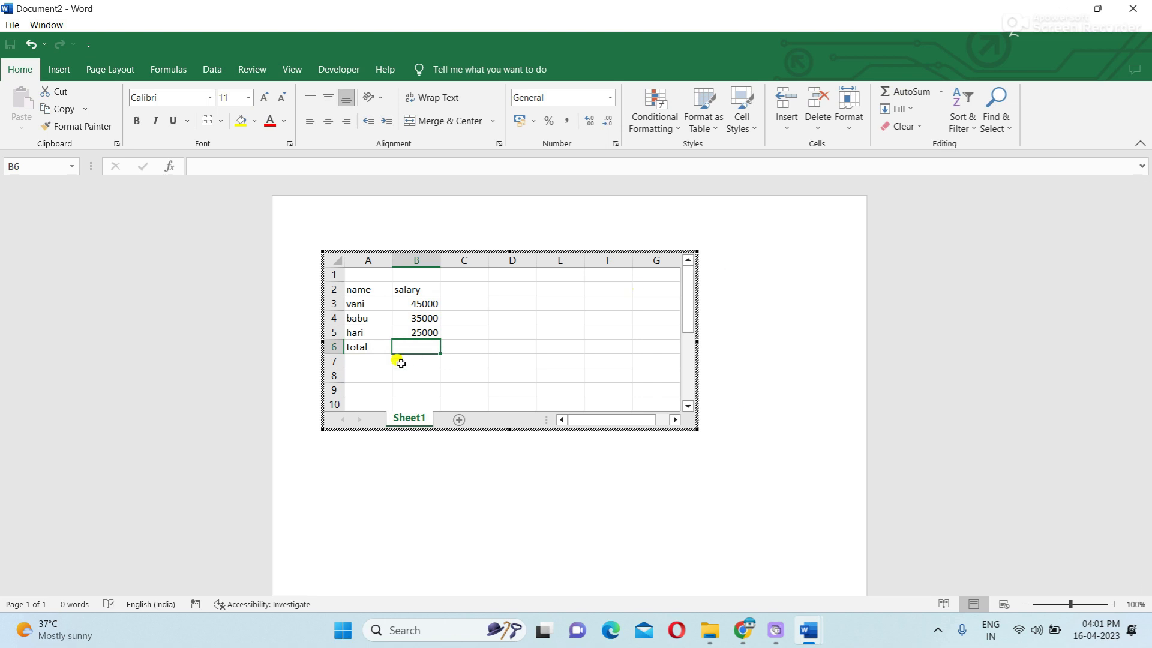
left_click(928, 91)
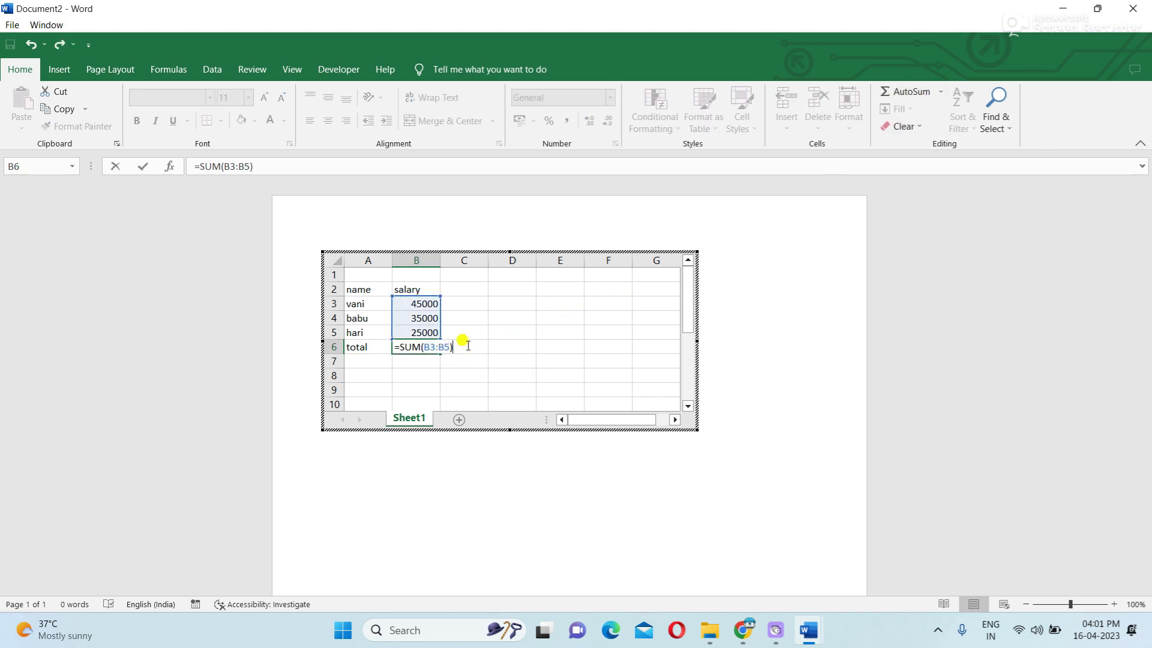
key("Return")
- Highlight the total row A6:B6, then finish editing the embedded worksheet and return to the document
left_click_drag(345, 348, 428, 348)
left_click(505, 376)
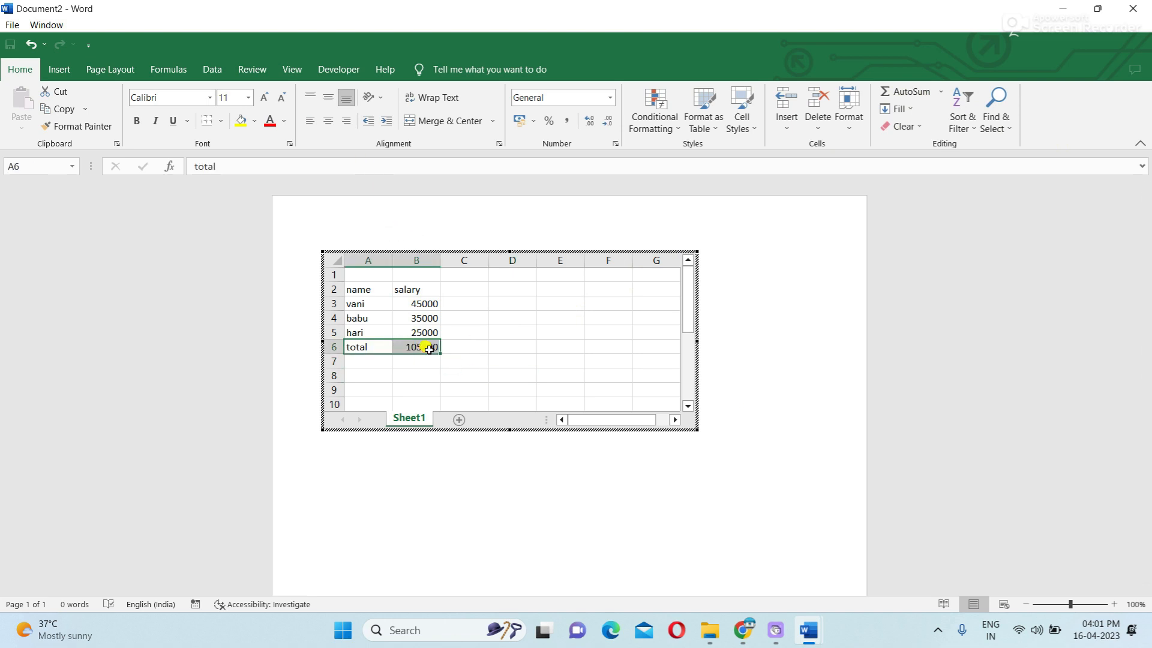
left_click(527, 327)
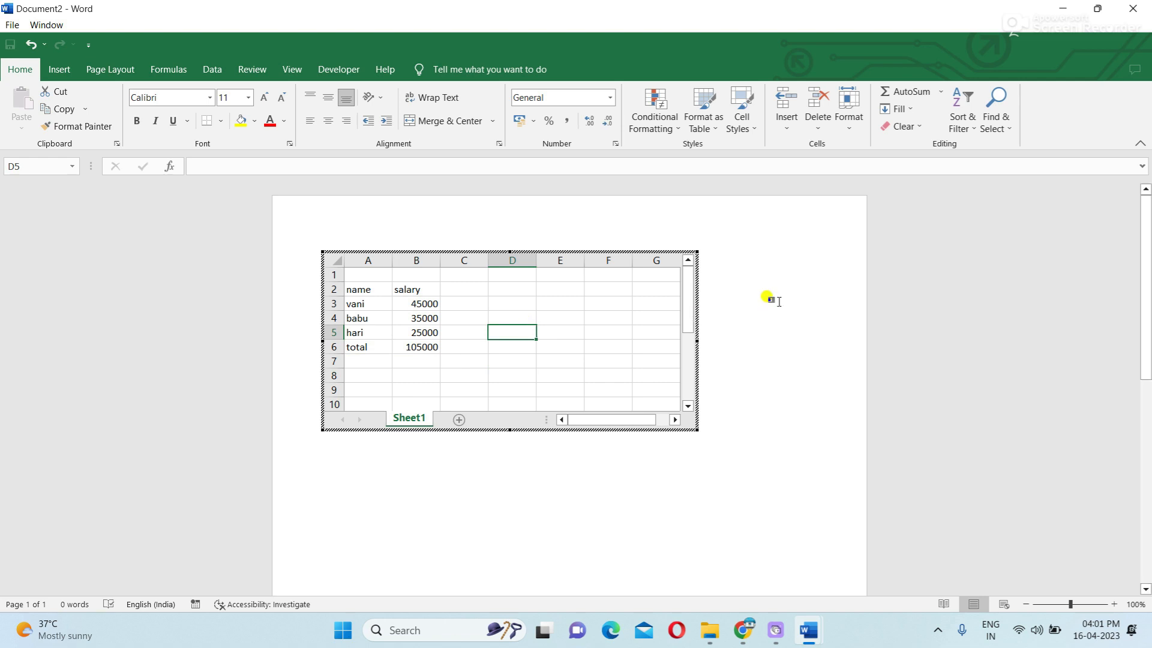
left_click(746, 288)
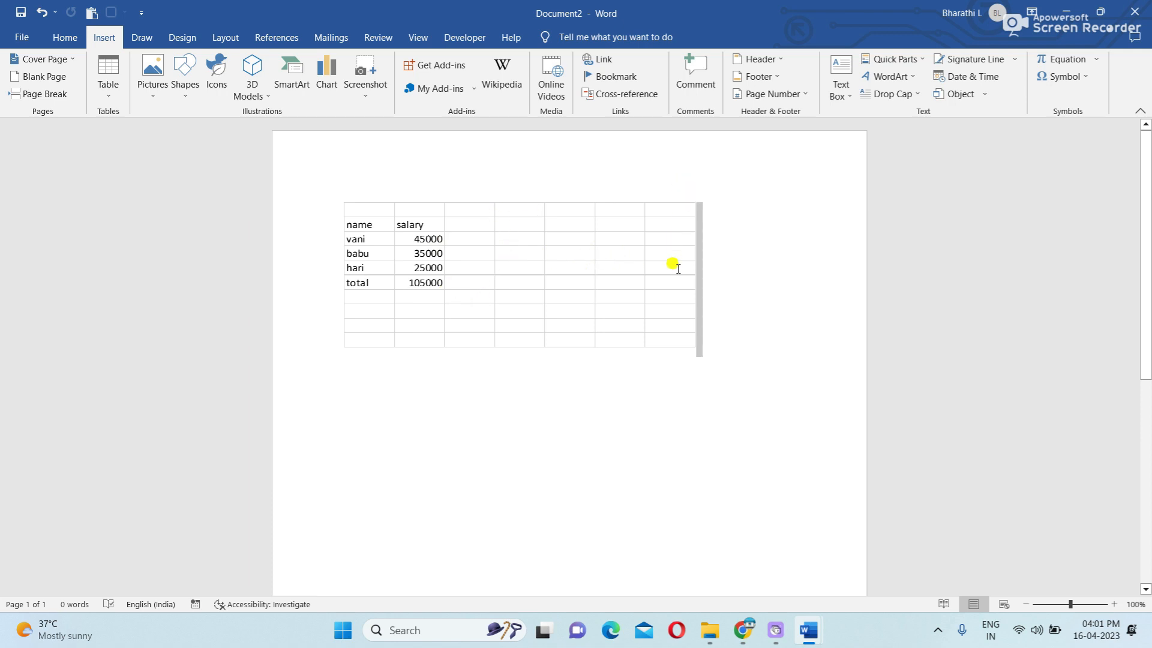
- Use Crop on the worksheet object to extend its lower edge slightly below the grid
left_click(490, 316)
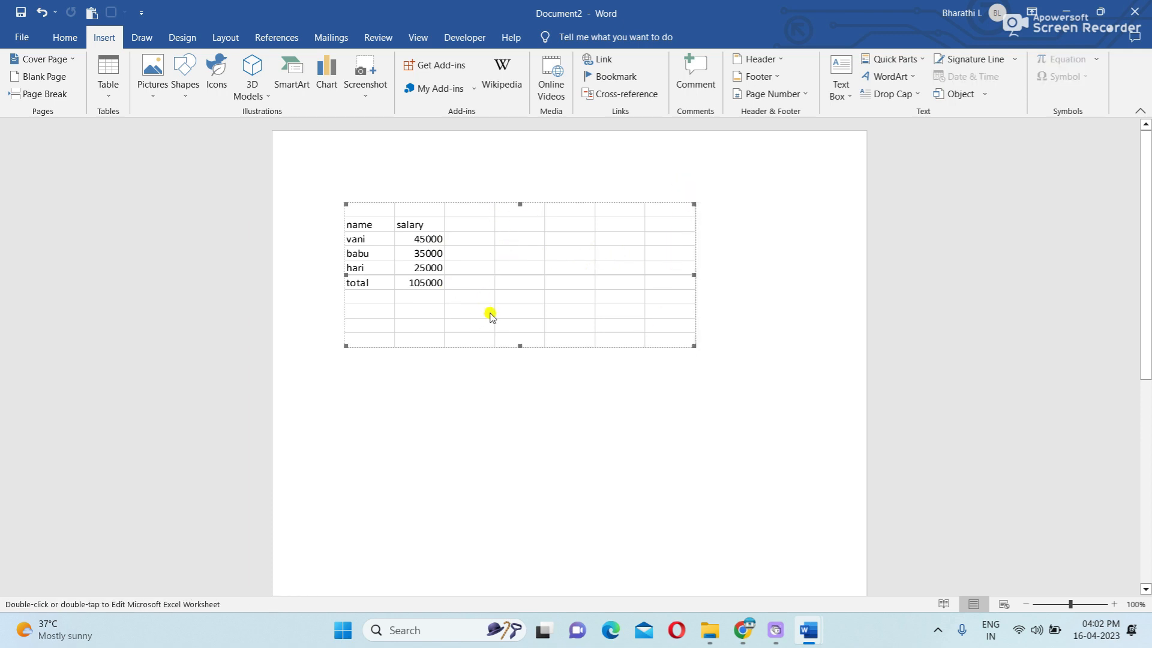
right_click(523, 323)
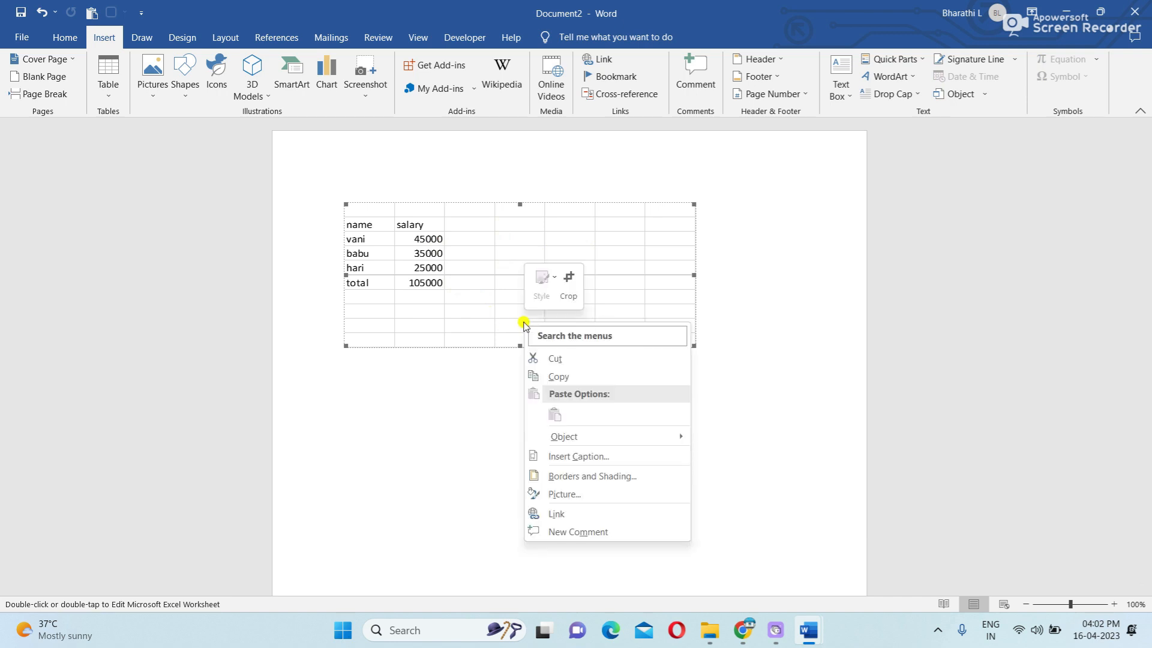
left_click(572, 287)
left_click_drag(517, 344, 539, 361)
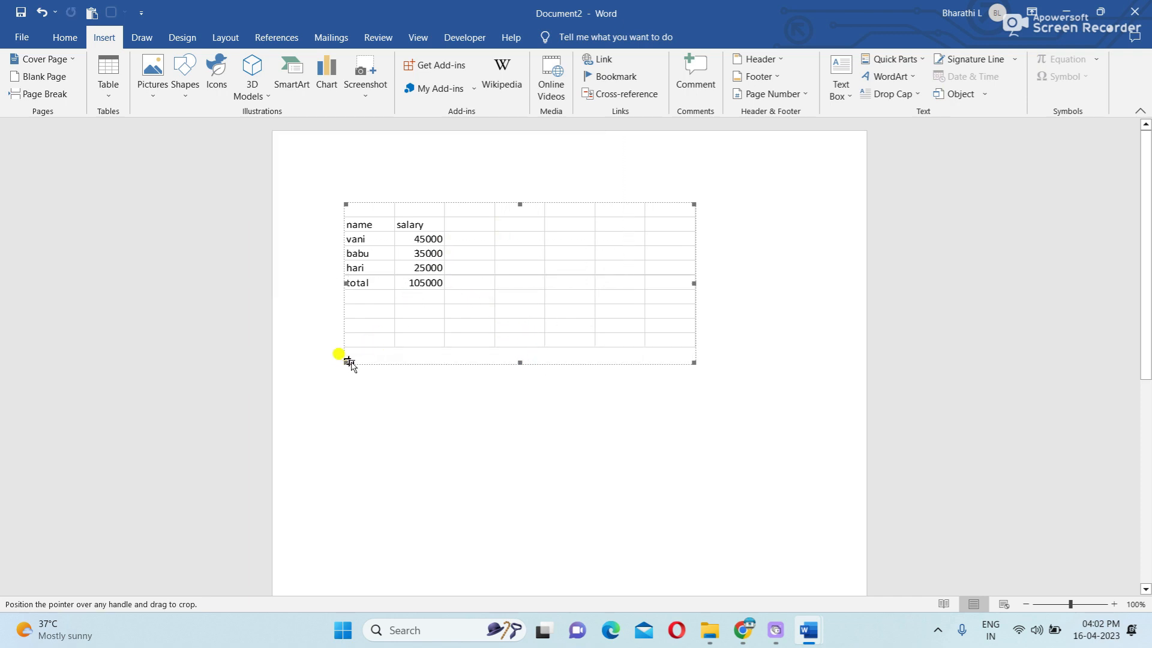
left_click(495, 367)
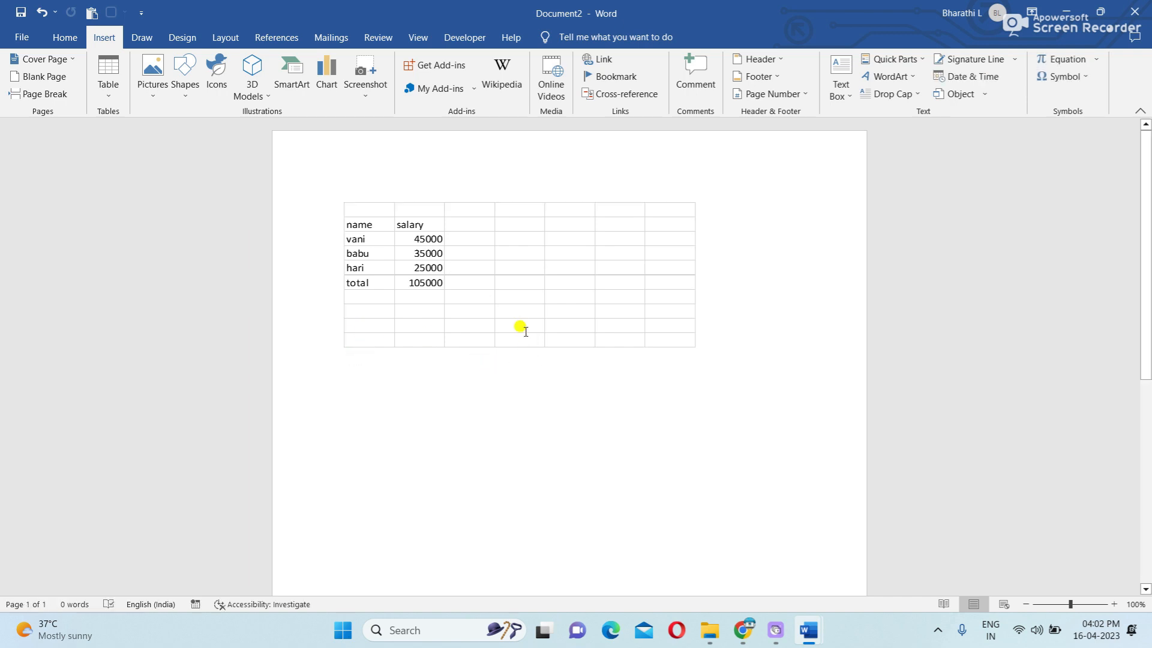
- Reduce the worksheet object's height and crop away the empty columns beside the salary column
left_click(525, 331)
left_click_drag(520, 360, 521, 293)
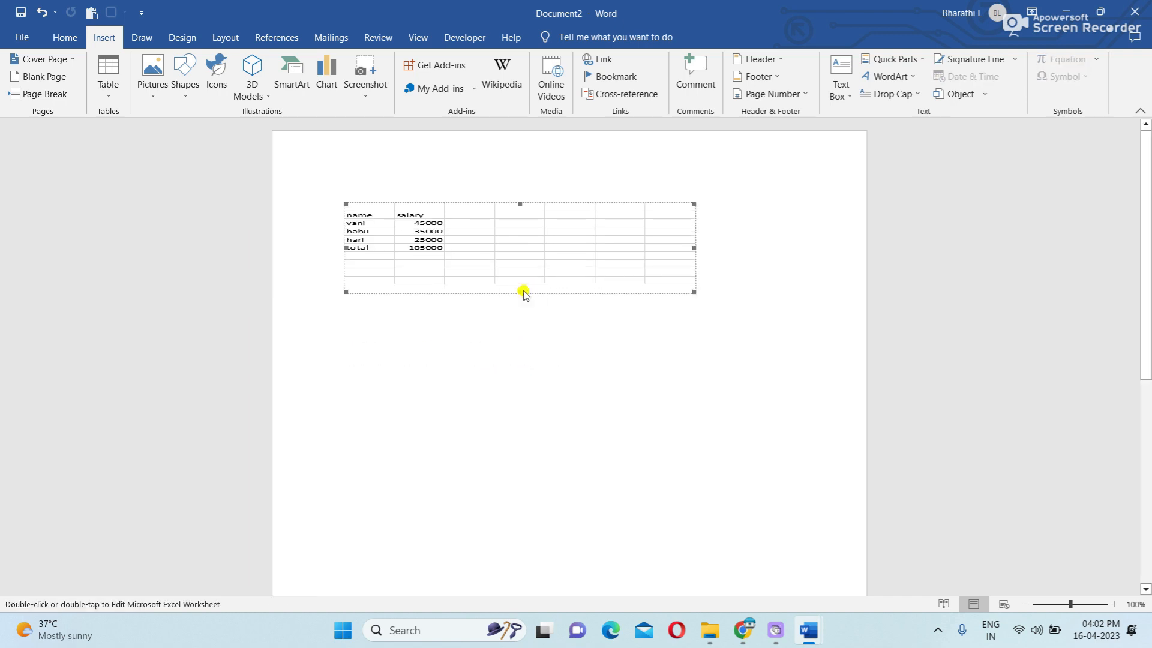
right_click(615, 258)
left_click(661, 223)
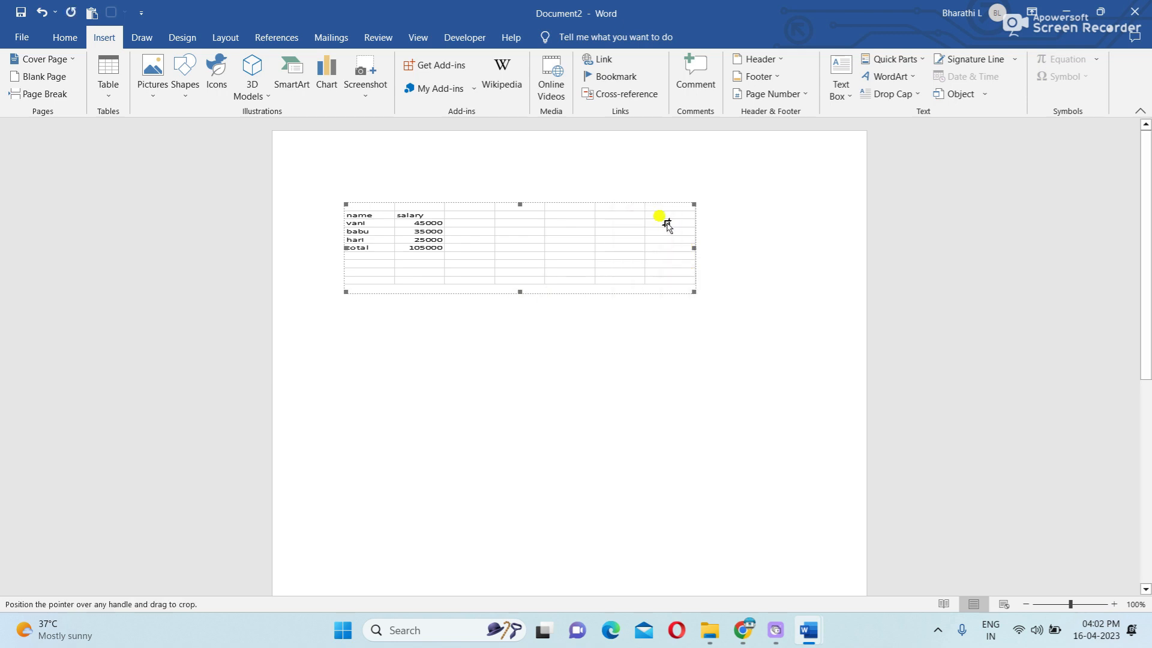
left_click_drag(693, 248, 418, 257)
left_click(394, 289)
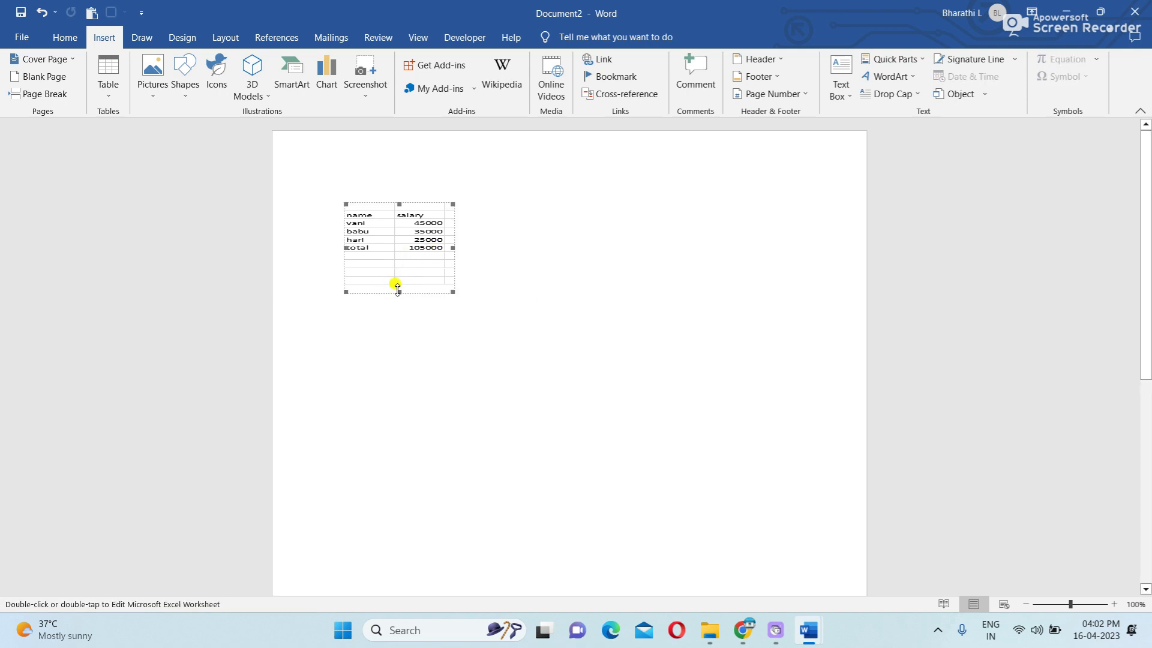
- Crop away the empty rows below the total row of the worksheet object
right_click(384, 286)
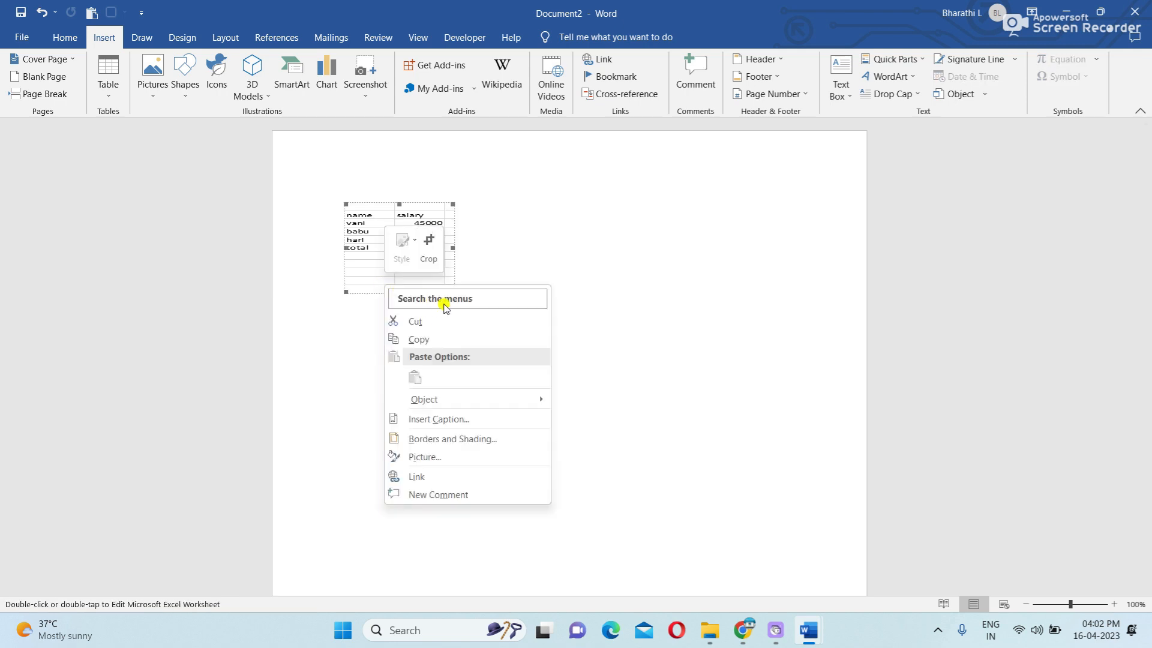
right_click(365, 276)
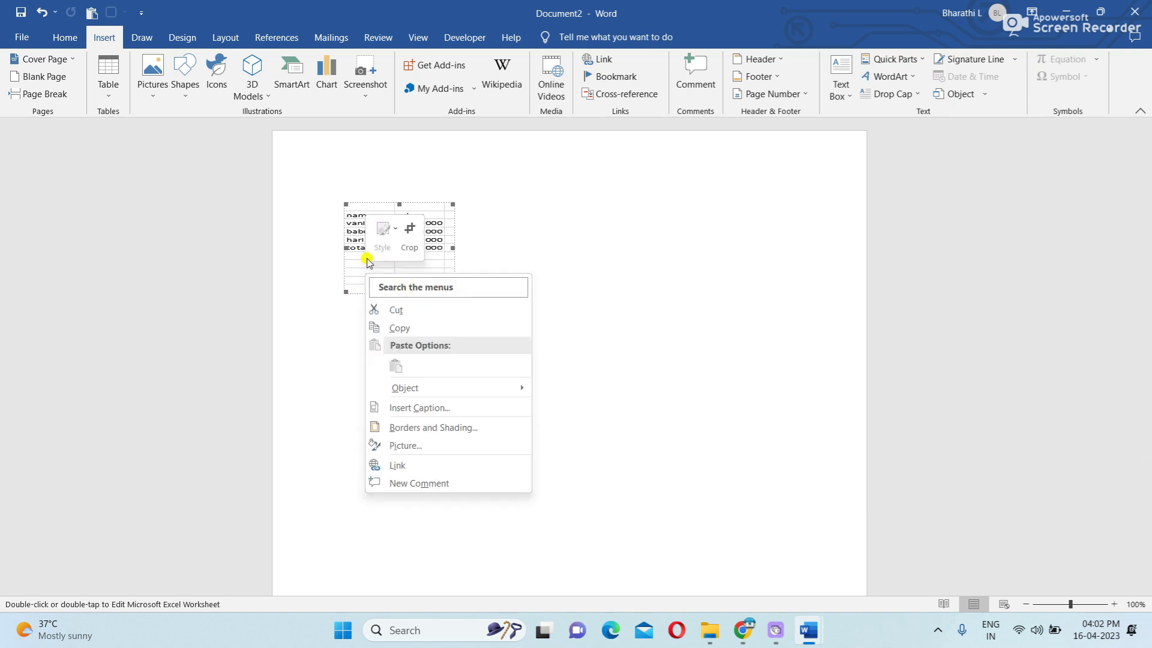
left_click(408, 231)
left_click_drag(399, 291, 401, 257)
left_click(481, 283)
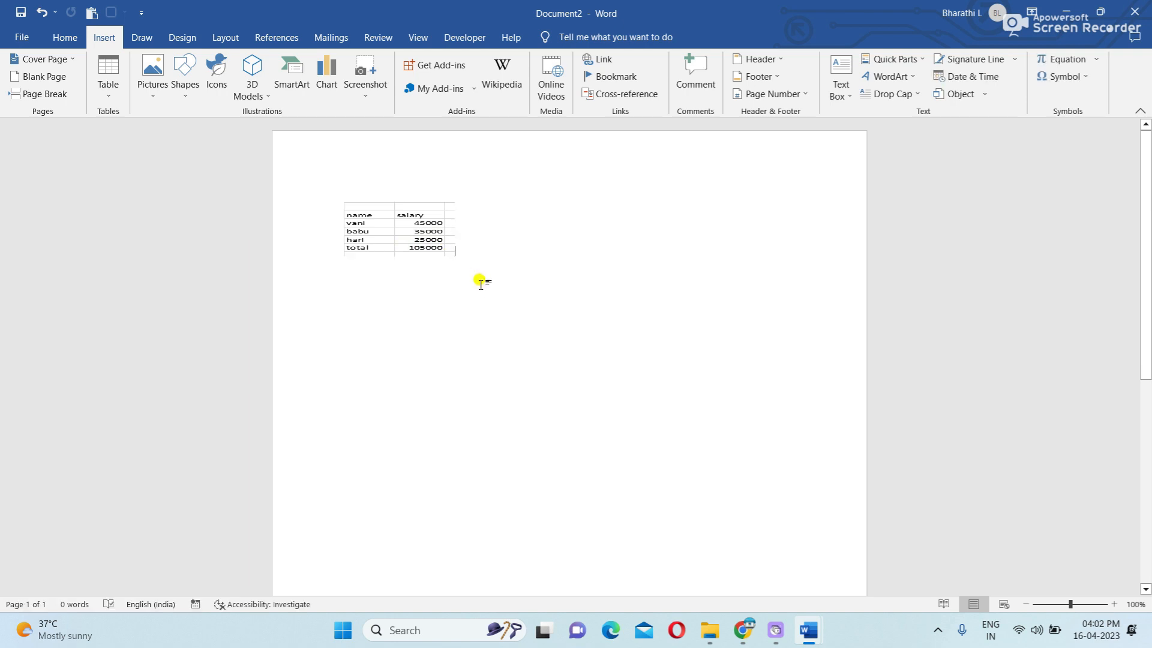
- Enlarge the cropped worksheet object in both directions and start a new paragraph after it
left_click(432, 247)
left_click_drag(452, 254, 527, 323)
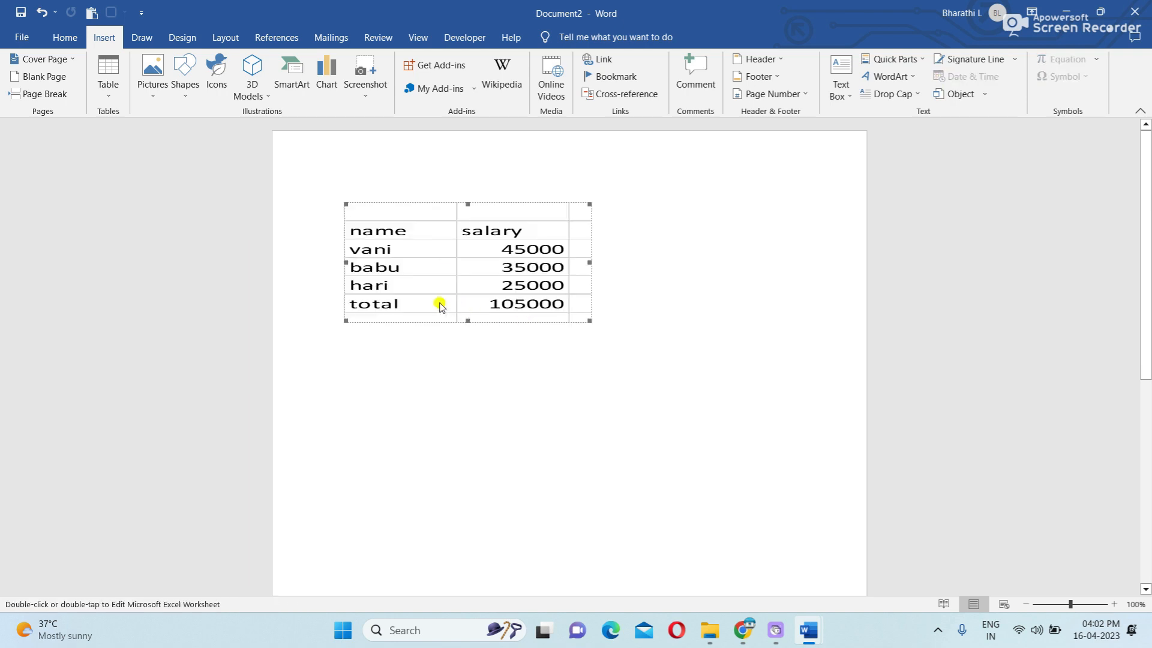
left_click_drag(350, 325, 320, 336)
left_click(687, 391)
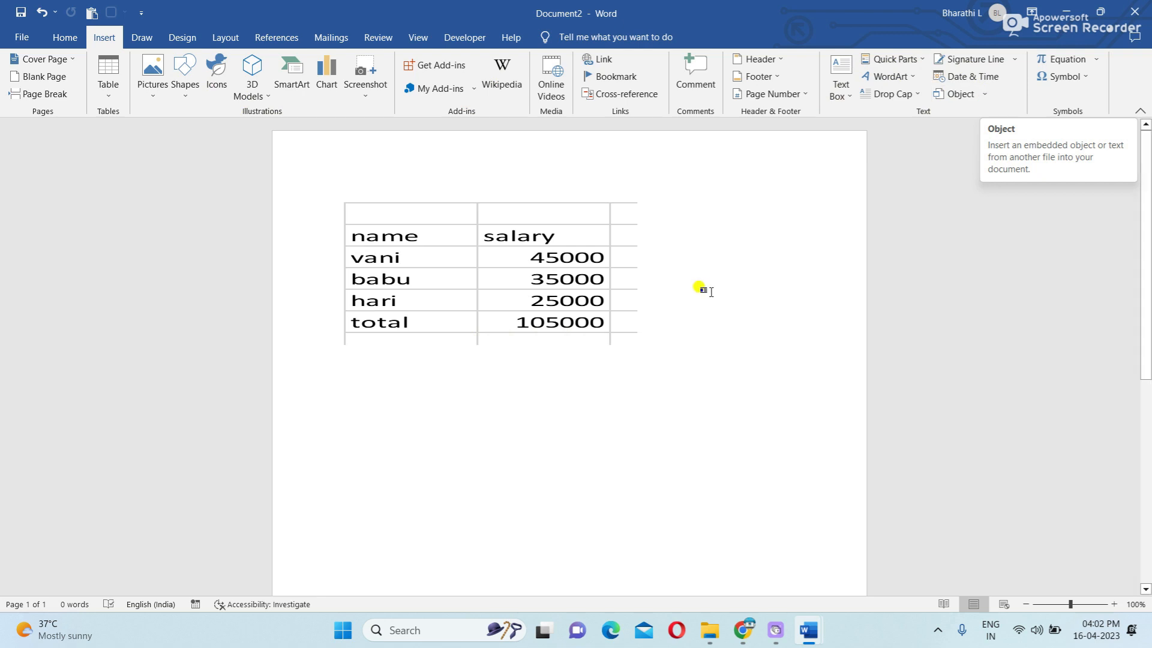
key("Return")
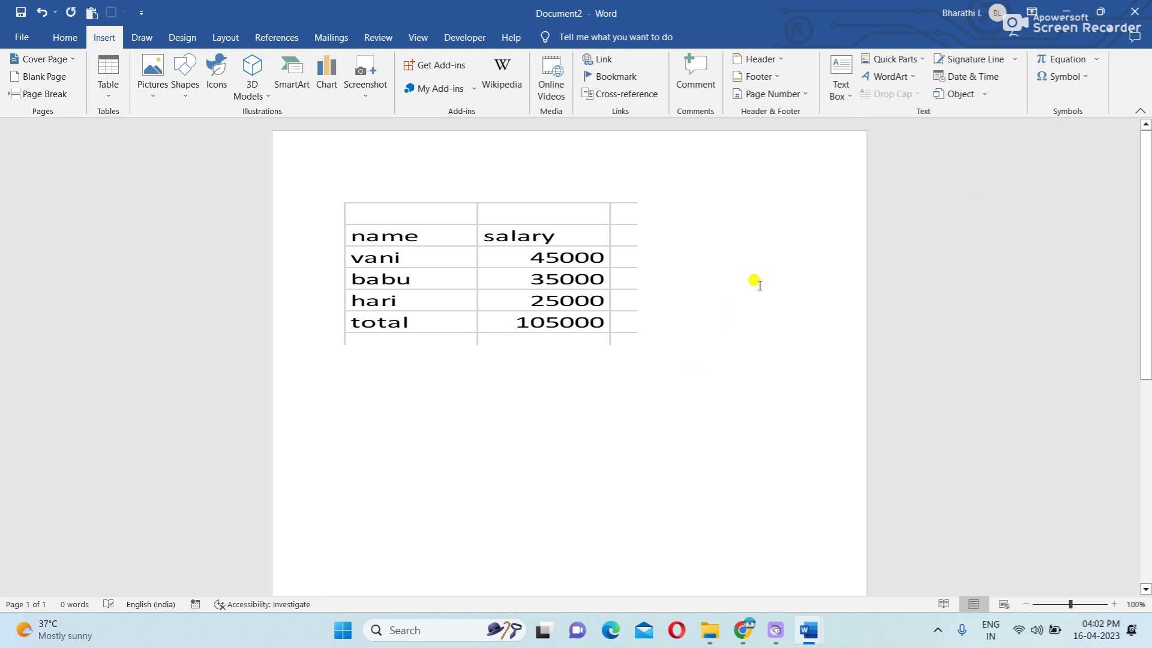
- Insert a blank equation below the worksheet object, put the # symbol in it and start a new paragraph after it
left_click(1067, 59)
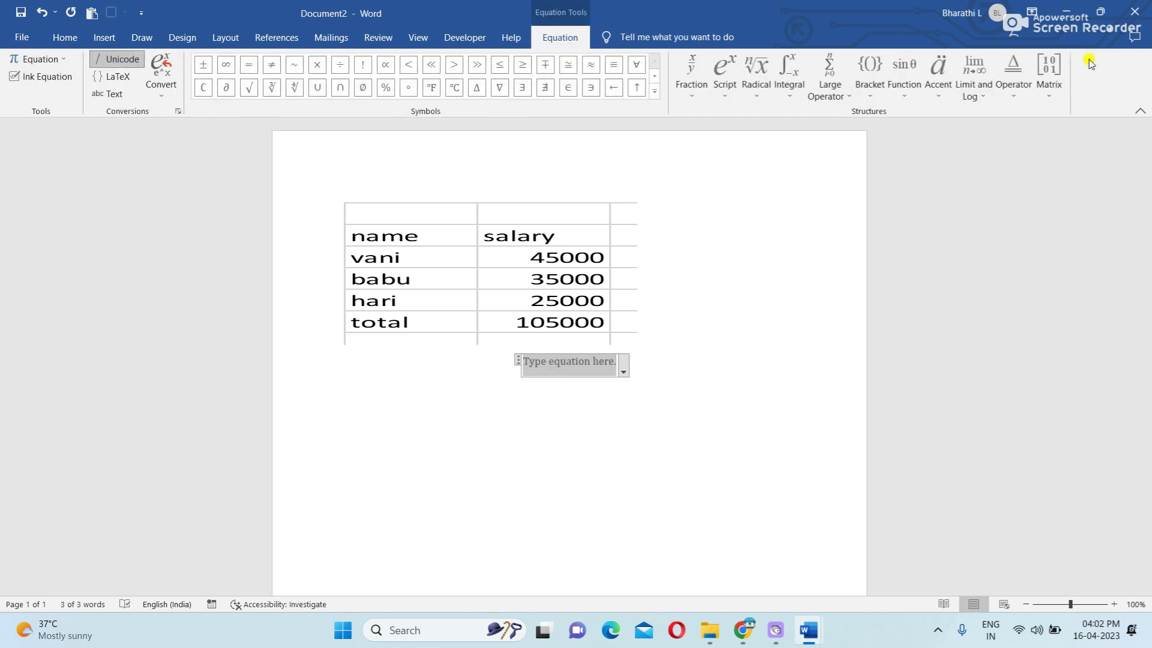
left_click(698, 91)
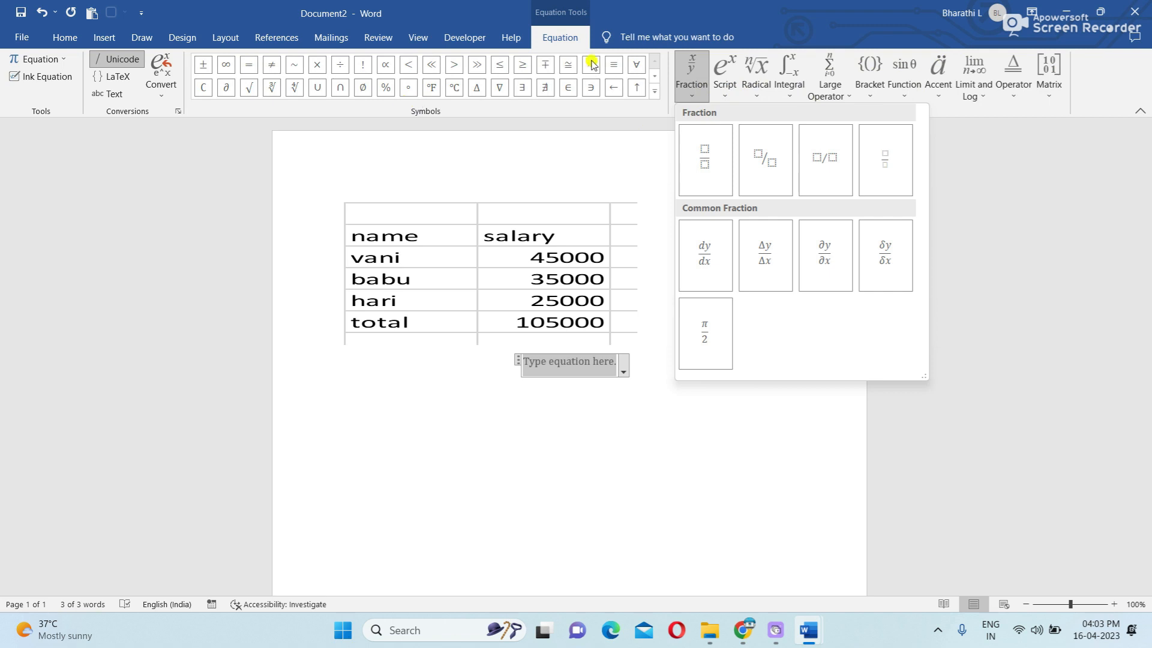
left_click(104, 39)
left_click(1079, 77)
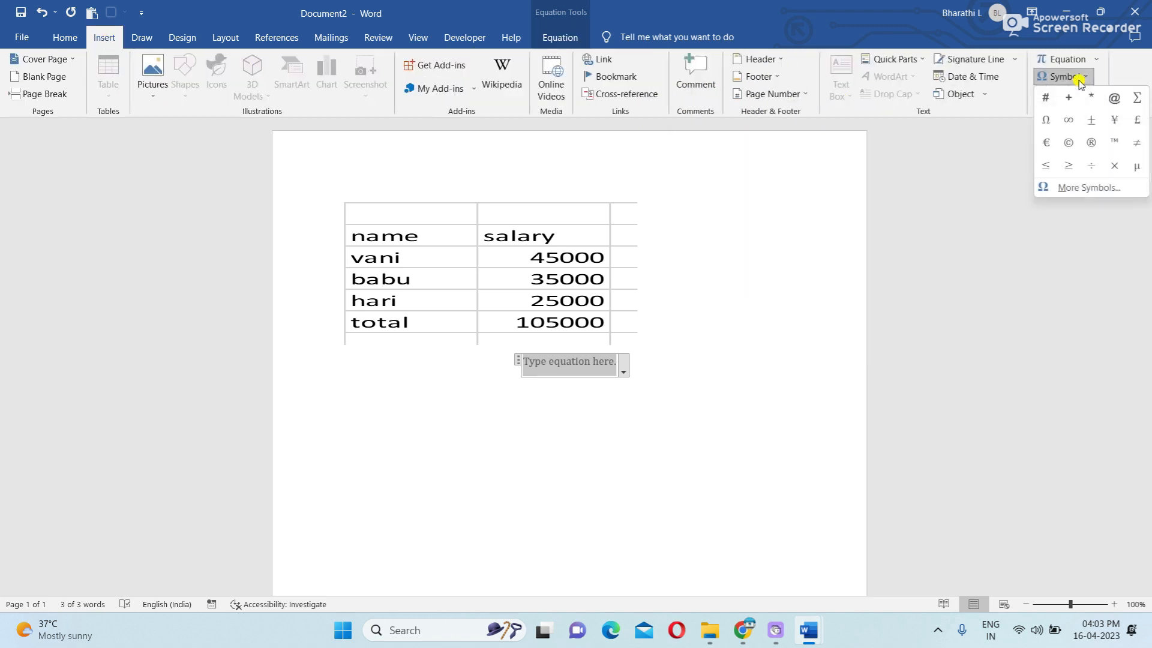
left_click(1045, 98)
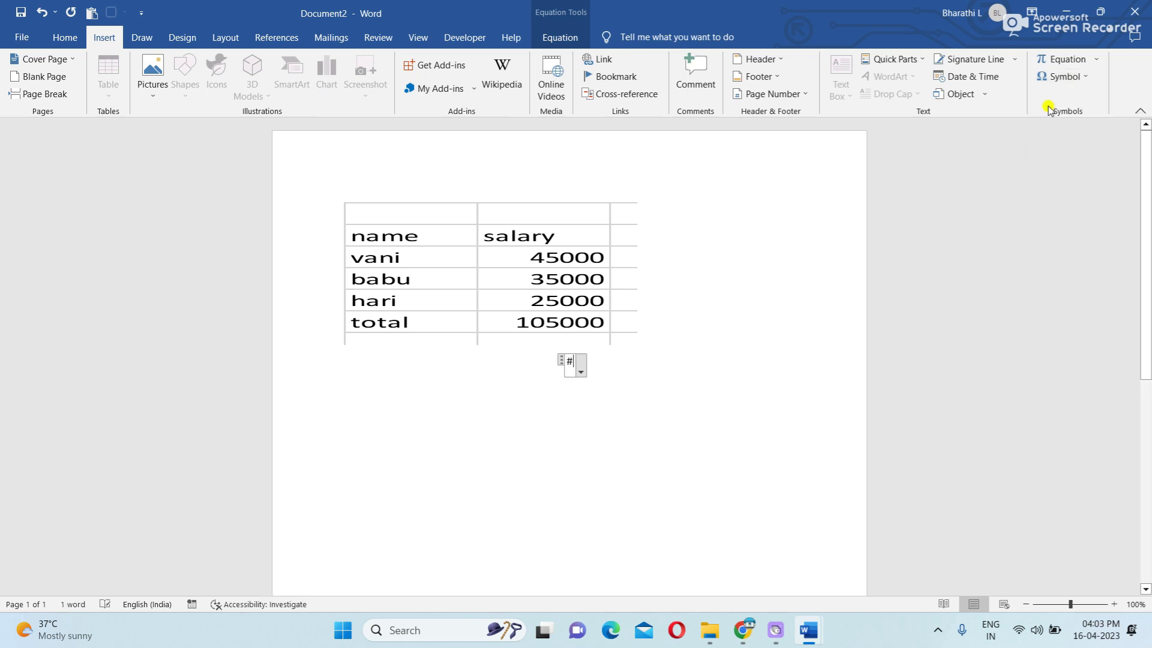
left_click(598, 375)
key("Return")
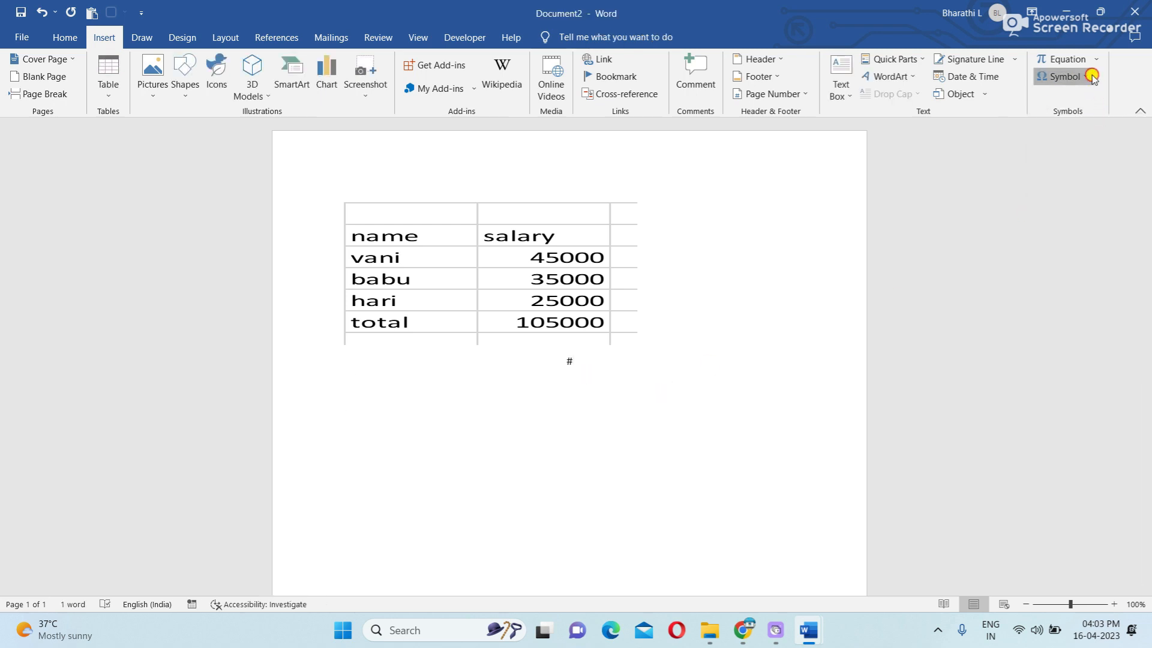
- Insert the ©, ≥ and ÷ symbols one after another on the new line
left_click(1068, 76)
left_click(1068, 146)
left_click(1065, 76)
left_click(1069, 166)
left_click(1089, 80)
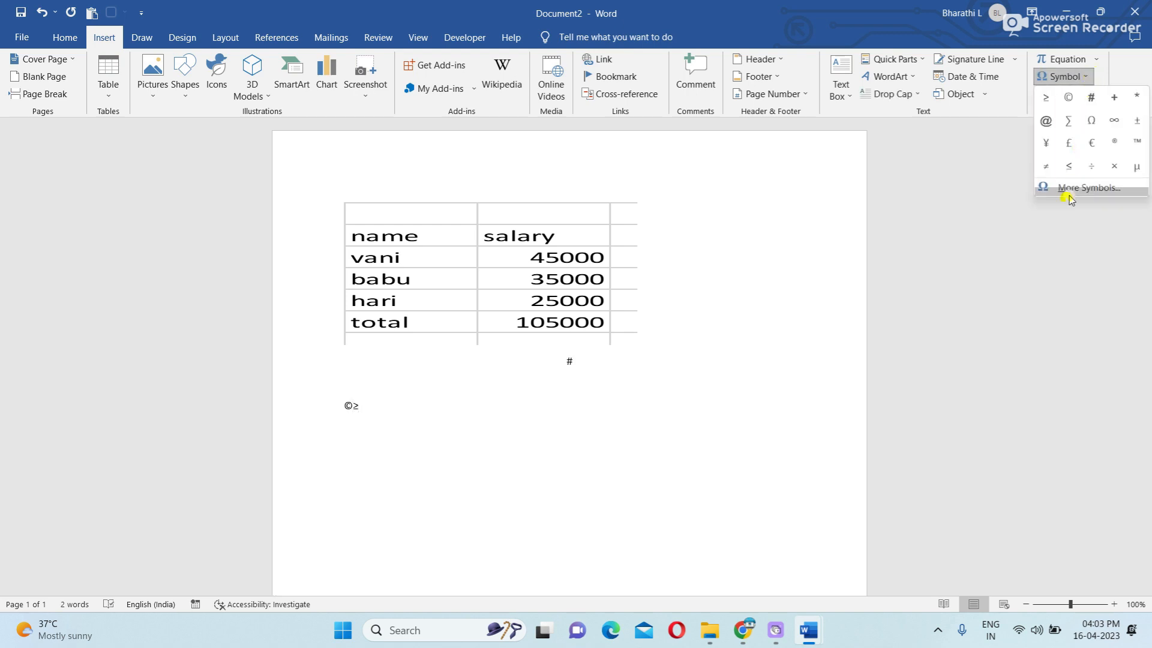
left_click(1090, 170)
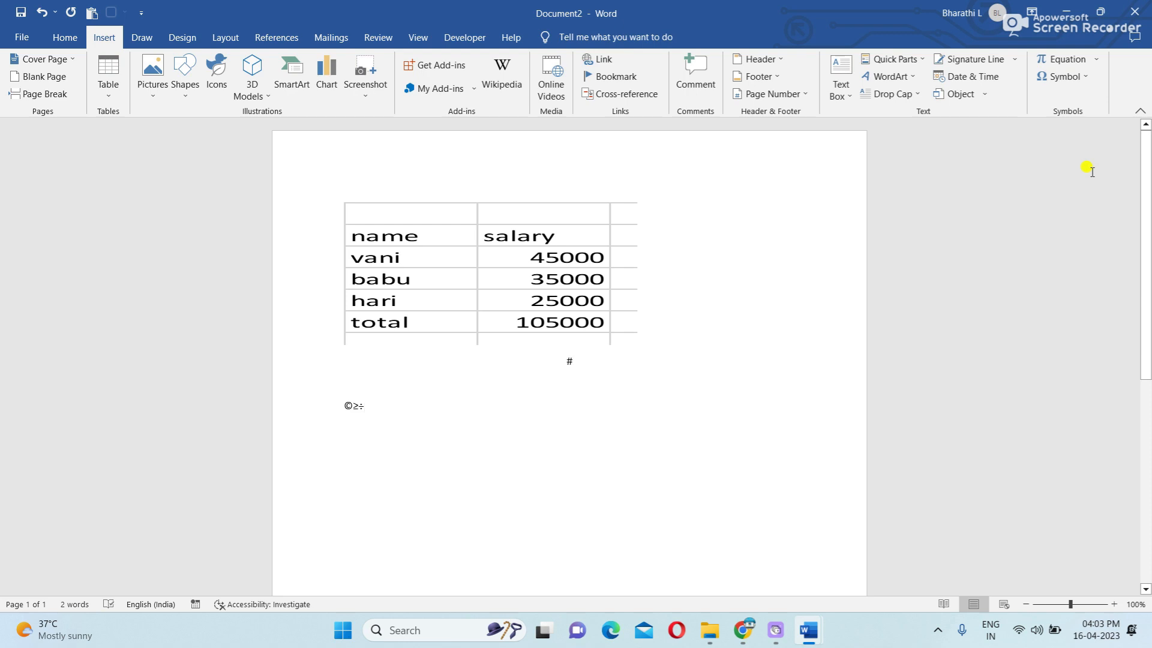
- Open the full Symbol dialog, set its font to Arial and insert the character ò after the ÷ sign
left_click(1089, 77)
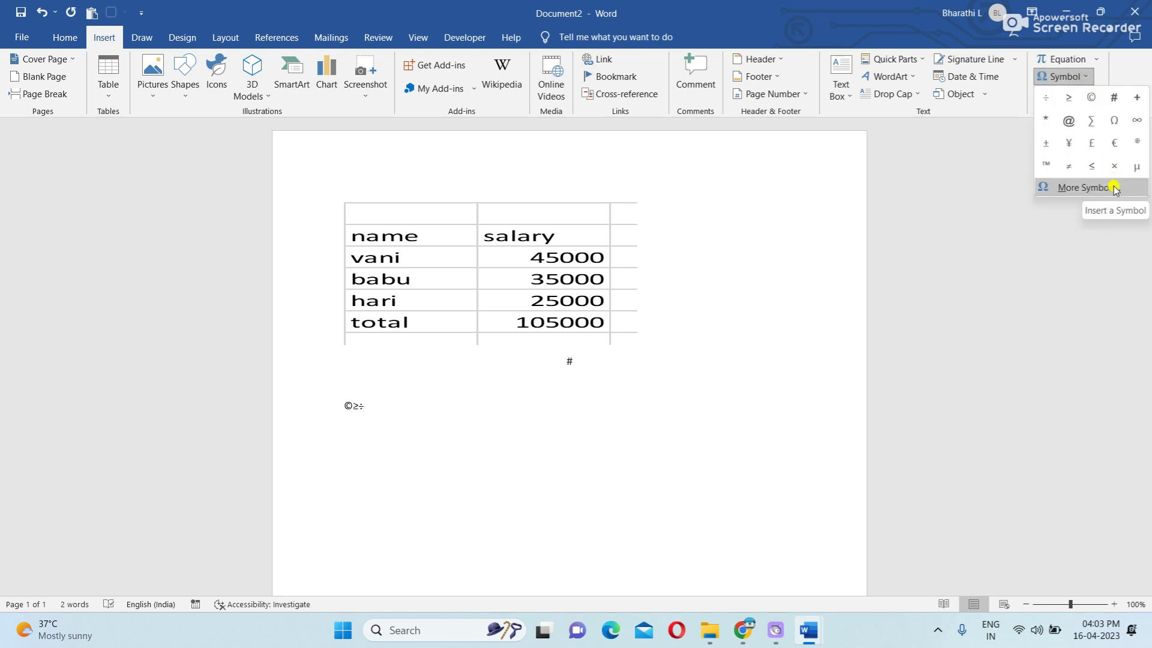
left_click(1083, 188)
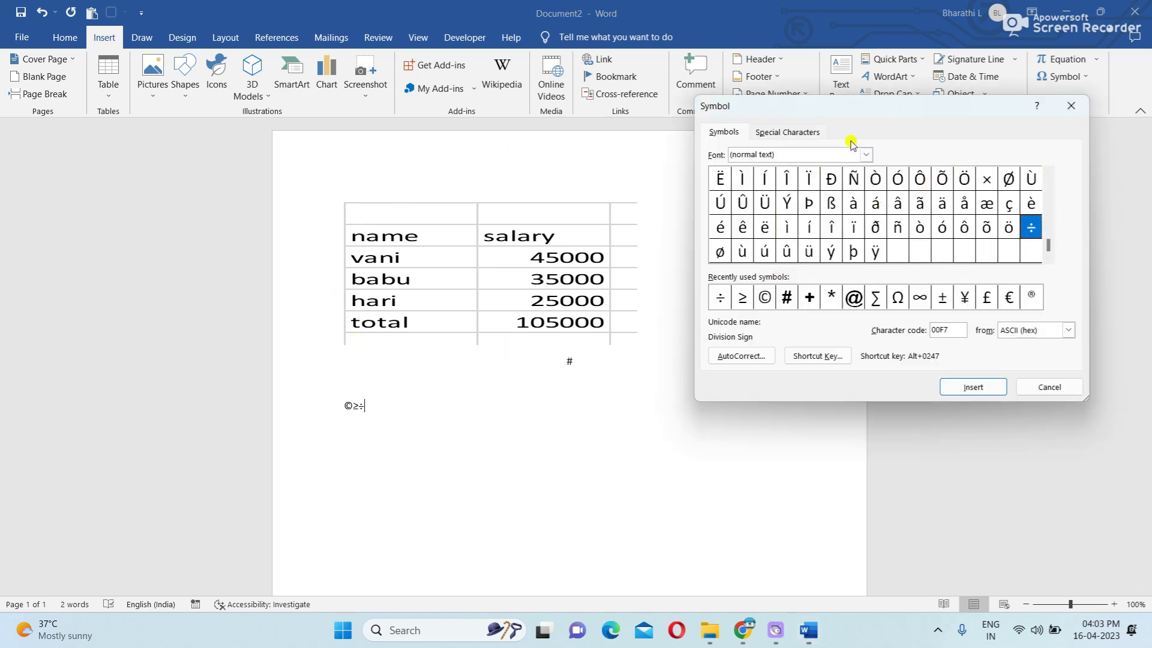
left_click(866, 155)
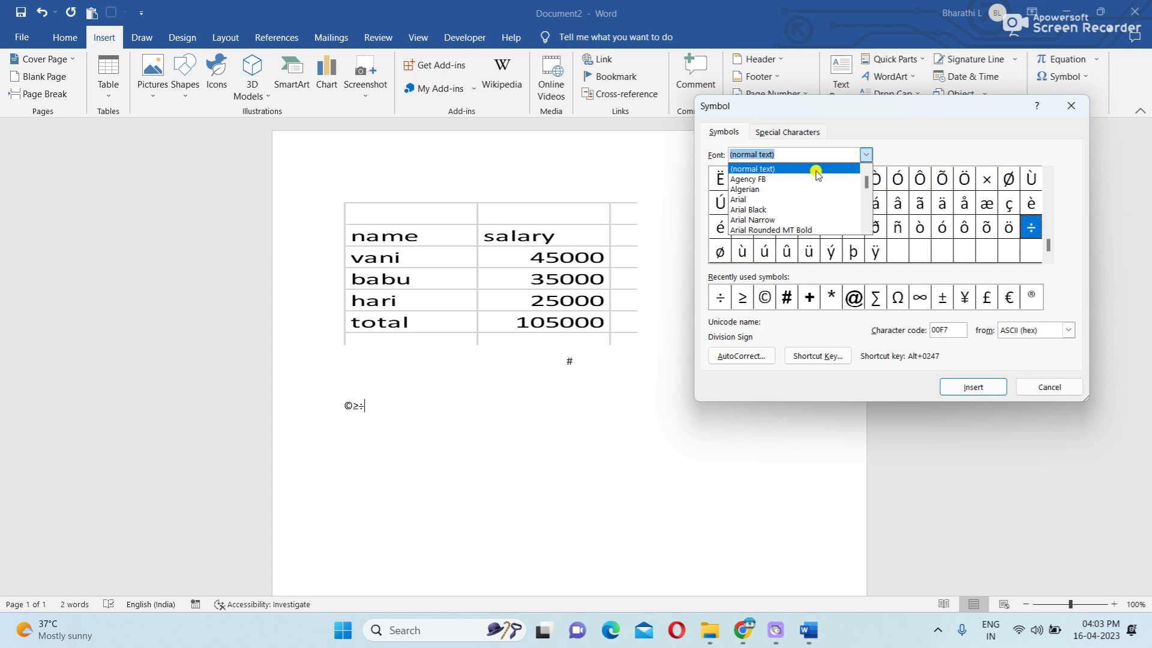
left_click(784, 208)
left_click(867, 154)
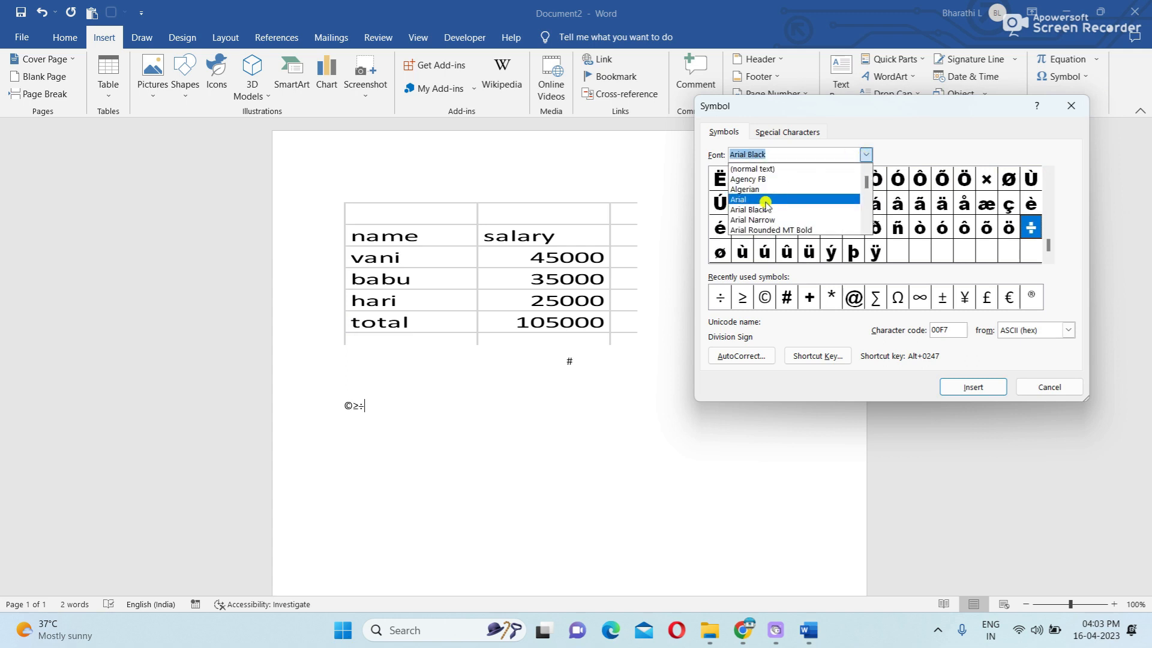
left_click(768, 198)
left_click(869, 151)
left_click_drag(866, 176, 863, 229)
left_click(920, 226)
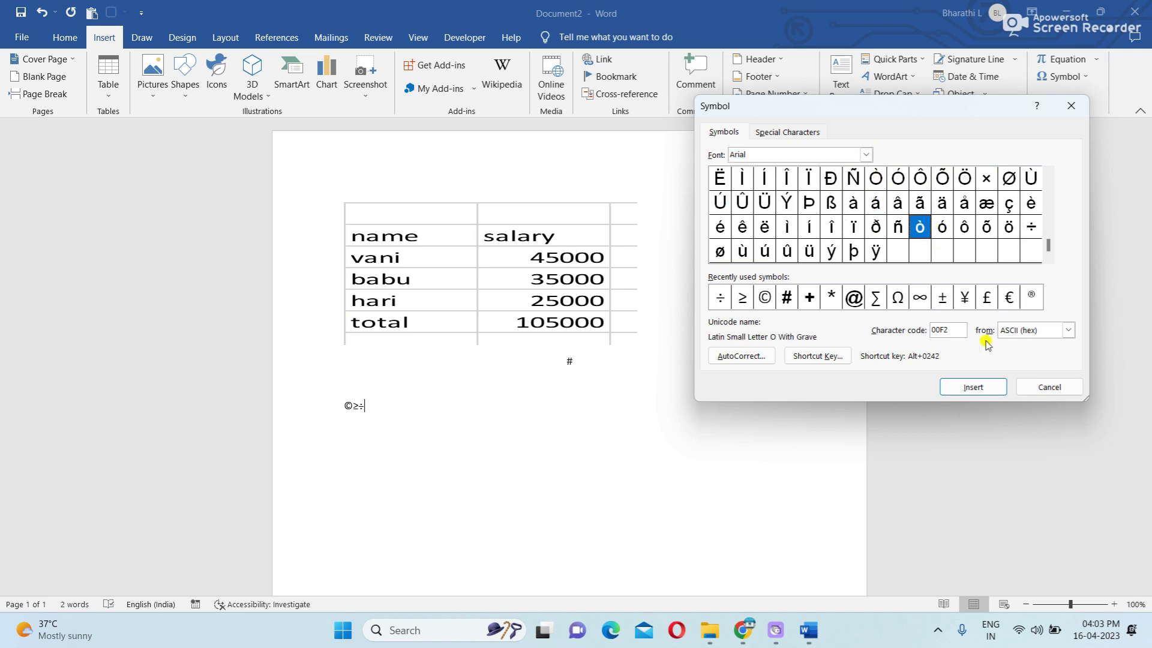
left_click(972, 387)
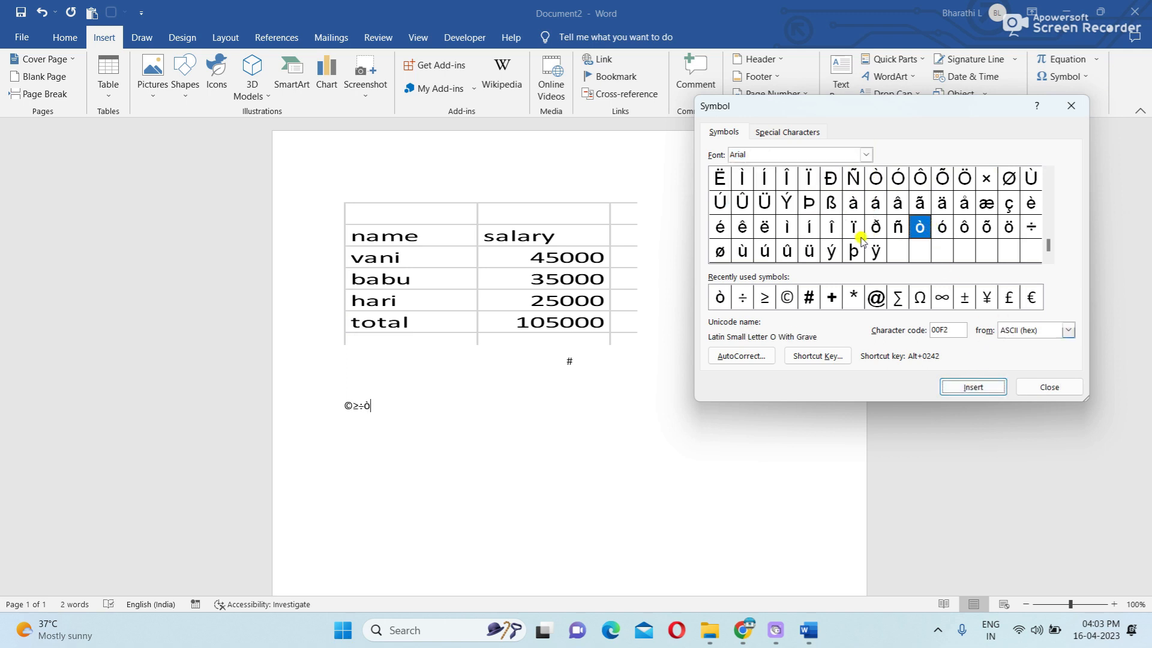
- Insert the Trademark special character after the ò and close the Symbol dialog
left_click(801, 132)
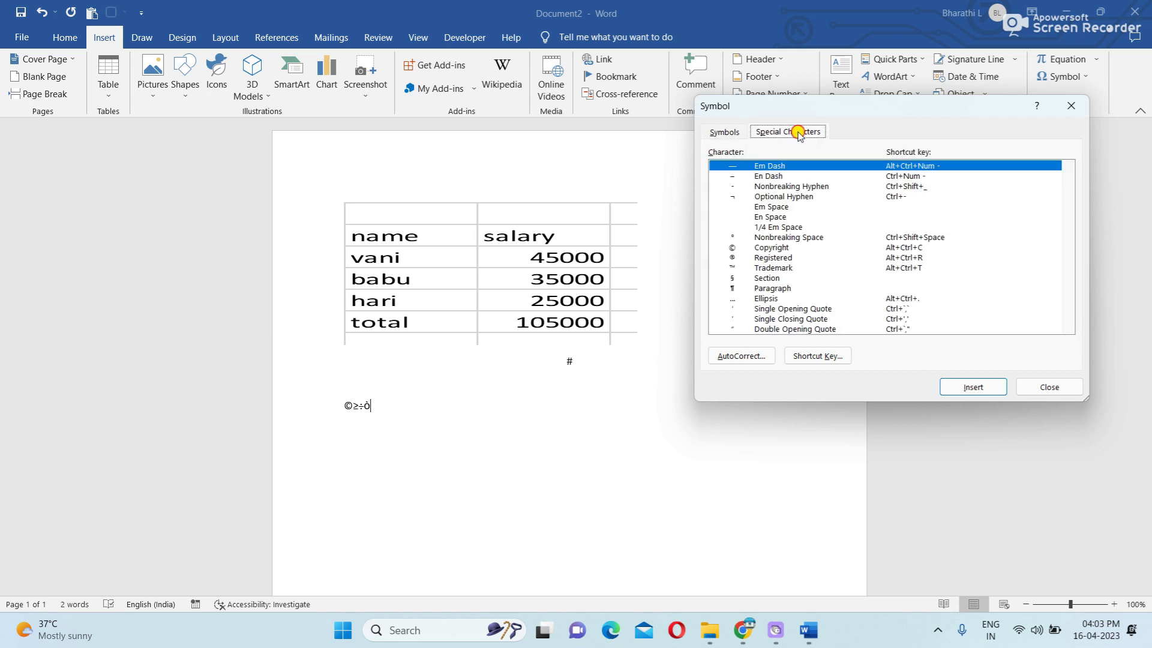
left_click(788, 265)
left_click(978, 386)
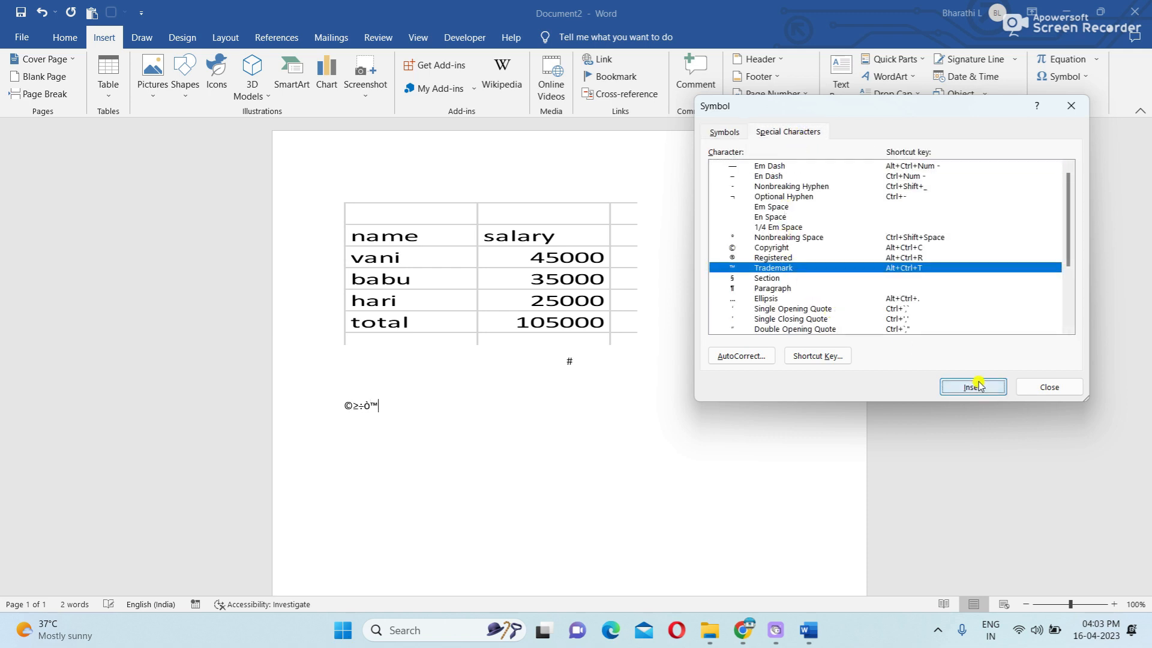
left_click(1049, 387)
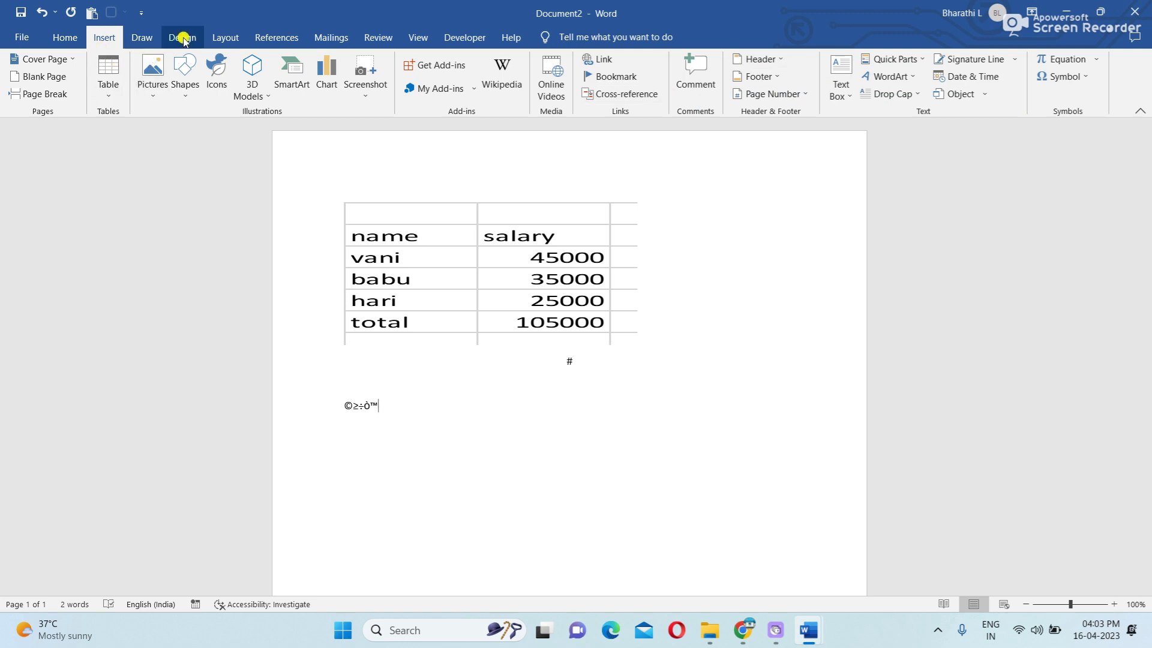
- Handwrite the letters GST beside the symbols with the brown textured drawing pen
left_click(137, 38)
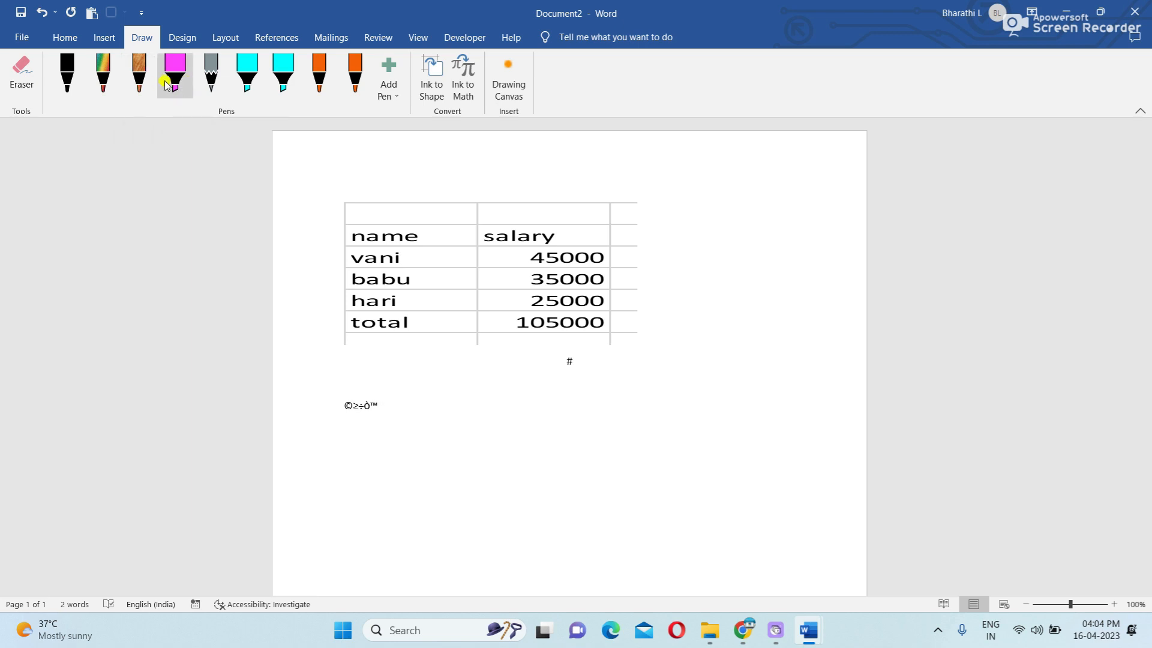
left_click(138, 77)
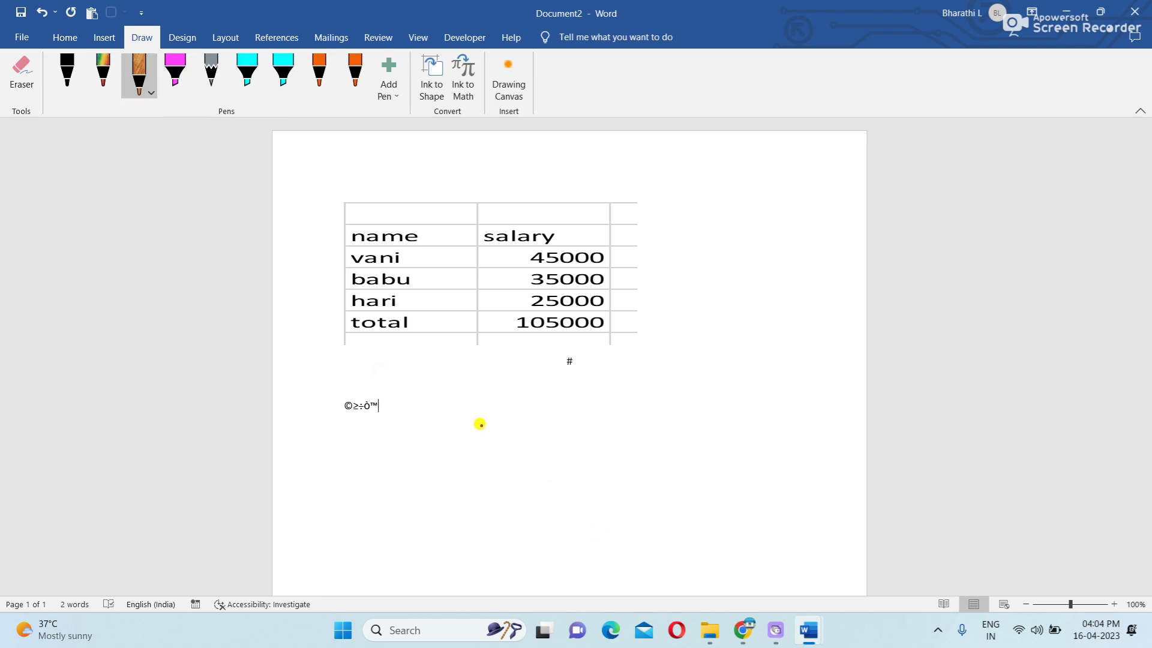
mouse_move(478, 402)
left_mouse_down()
mouse_move(478, 442)
mouse_move(514, 447)
left_mouse_up()
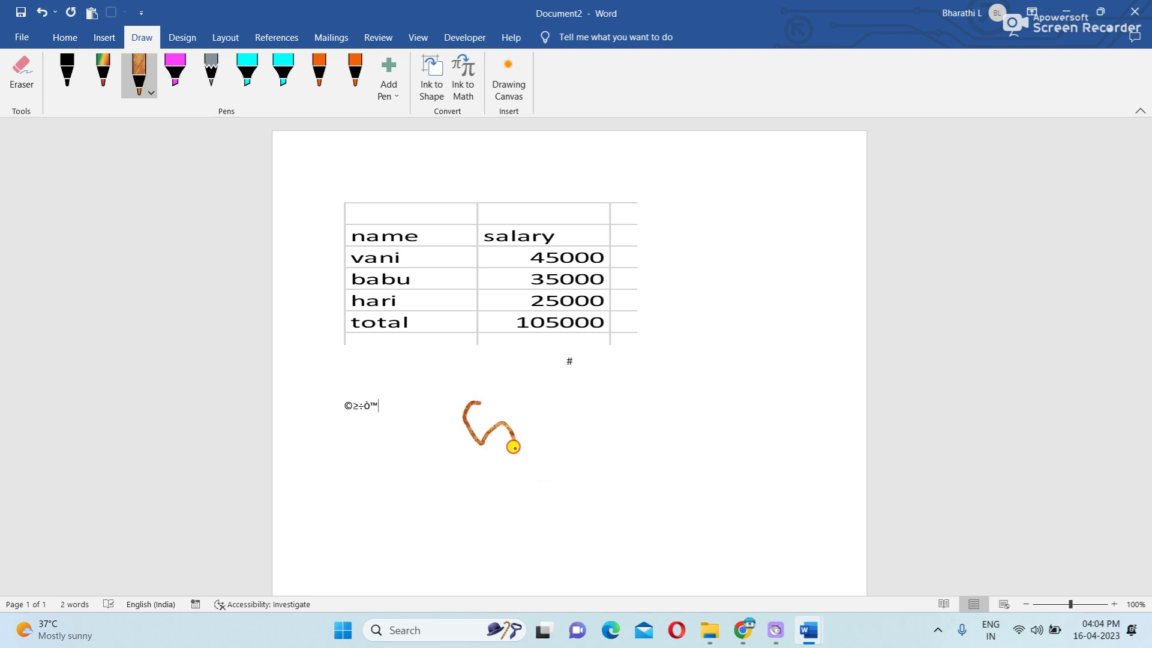
left_click_drag(561, 405, 556, 432)
left_click_drag(625, 441, 622, 444)
left_click_drag(606, 405, 652, 384)
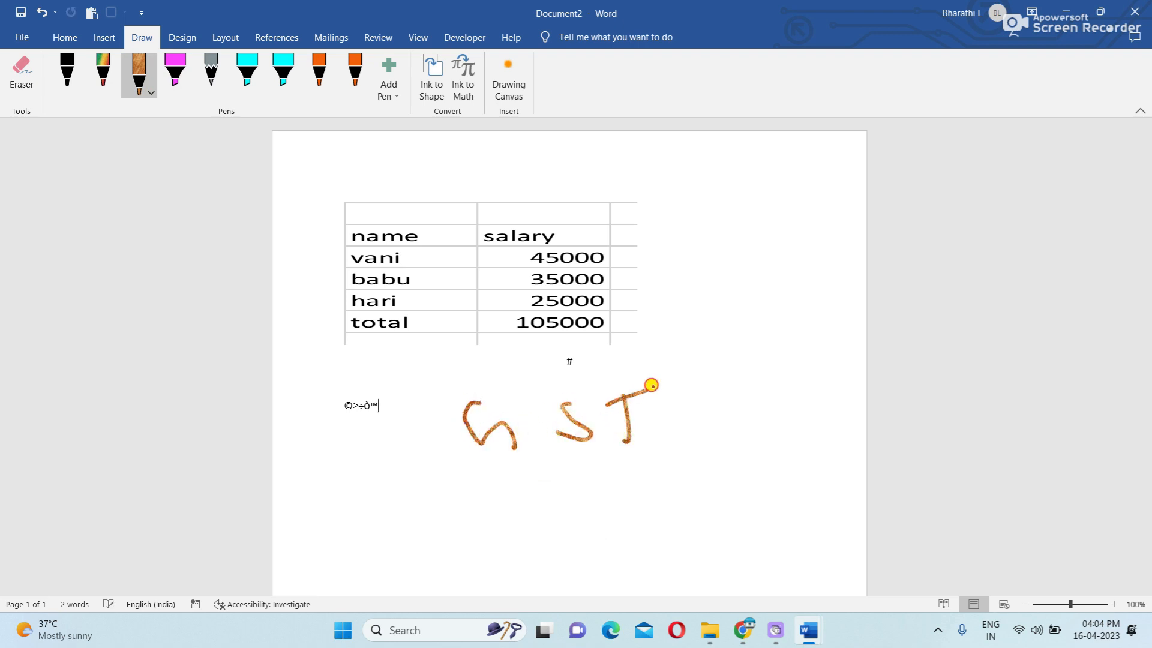
- Draw rough overlapping triangle outlines beneath the handwritten letters with the same pen
mouse_move(504, 543)
left_mouse_down()
mouse_move(678, 517)
mouse_move(599, 470)
mouse_move(495, 539)
left_mouse_up()
left_click_drag(546, 439, 502, 547)
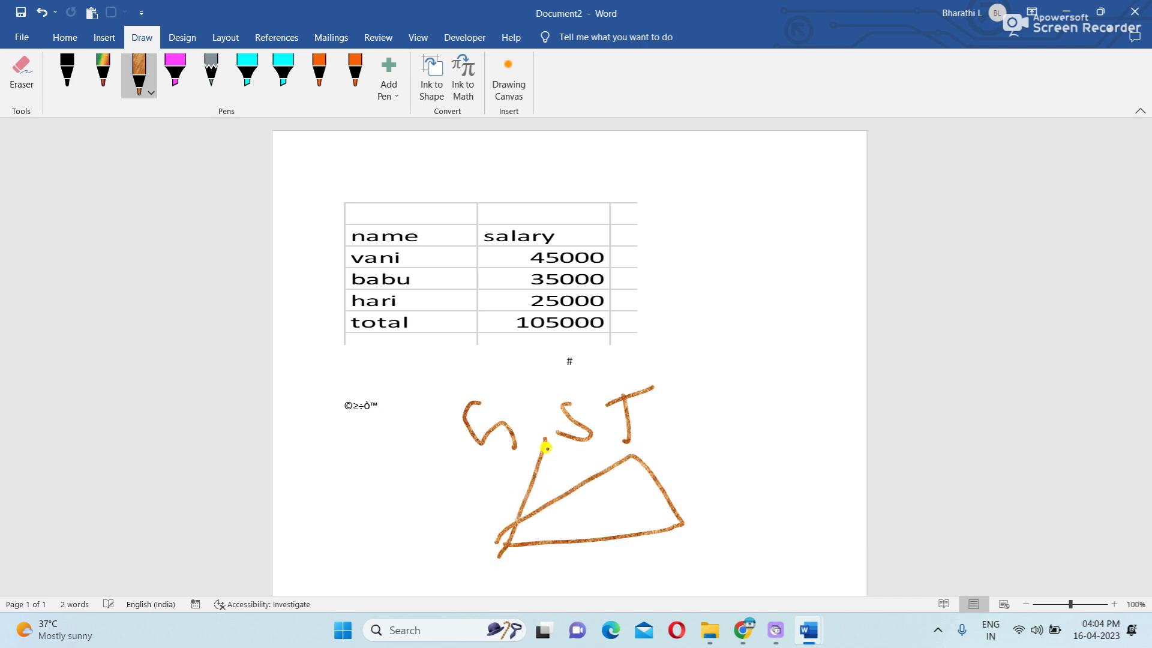
left_click_drag(546, 447, 762, 578)
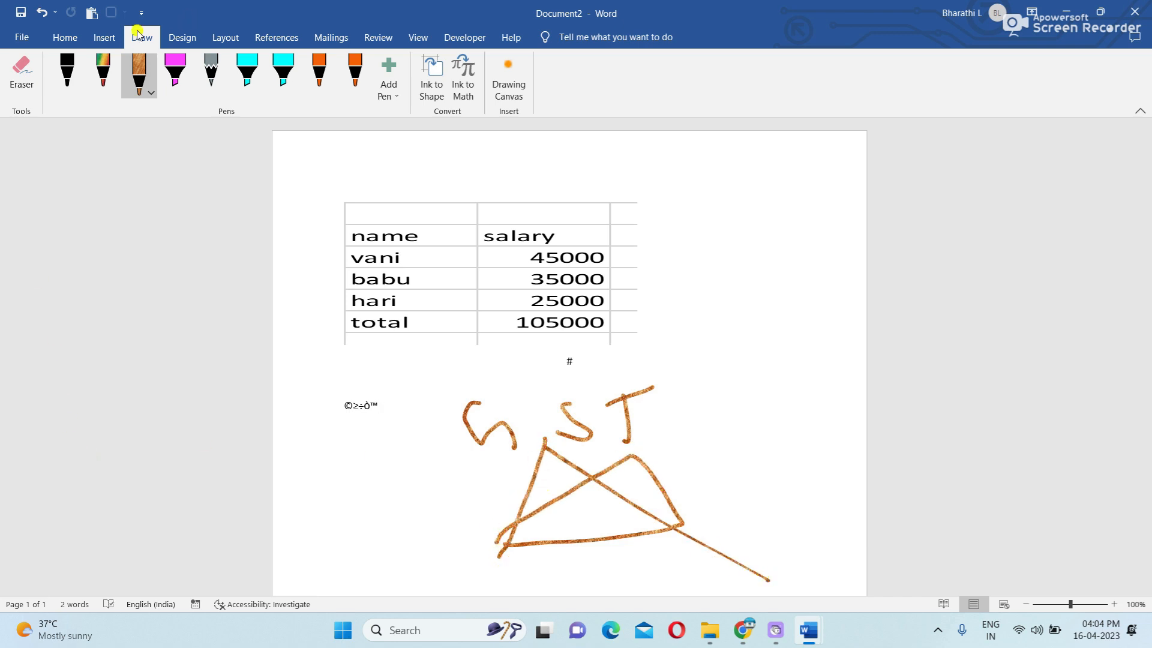
- Erase all the handwritten letters and triangle strokes from the page with the Eraser
mouse_move(529, 471)
left_mouse_down()
mouse_move(535, 398)
mouse_move(523, 410)
left_mouse_up()
left_click(21, 75)
mouse_move(591, 443)
left_mouse_down()
mouse_move(532, 419)
mouse_move(607, 384)
mouse_move(630, 527)
left_mouse_up()
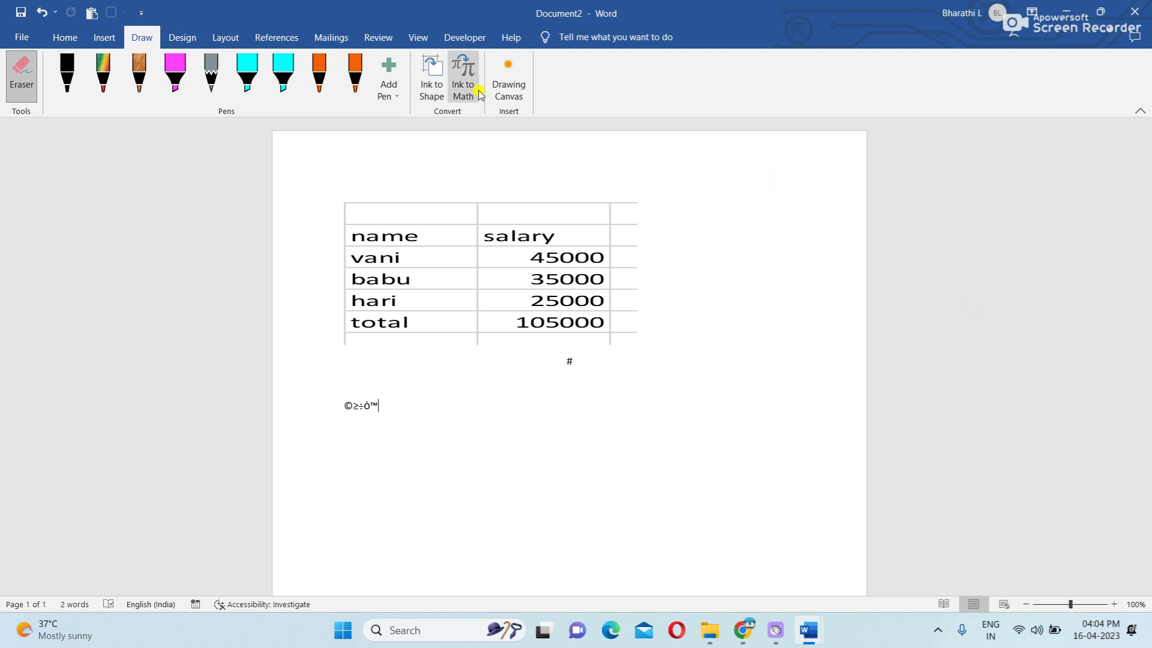
- Insert a drawing canvas below the symbol line and remove it again
left_click(511, 89)
left_click_drag(348, 259, 473, 389)
left_click(182, 38)
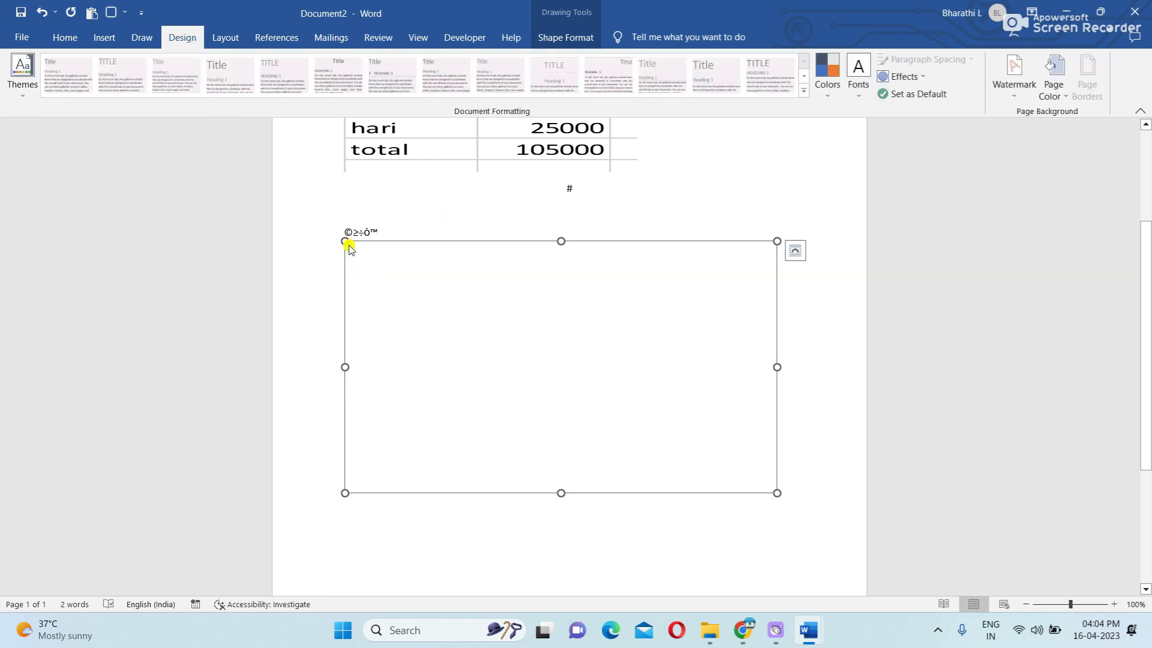
right_click(350, 247)
left_click(385, 272)
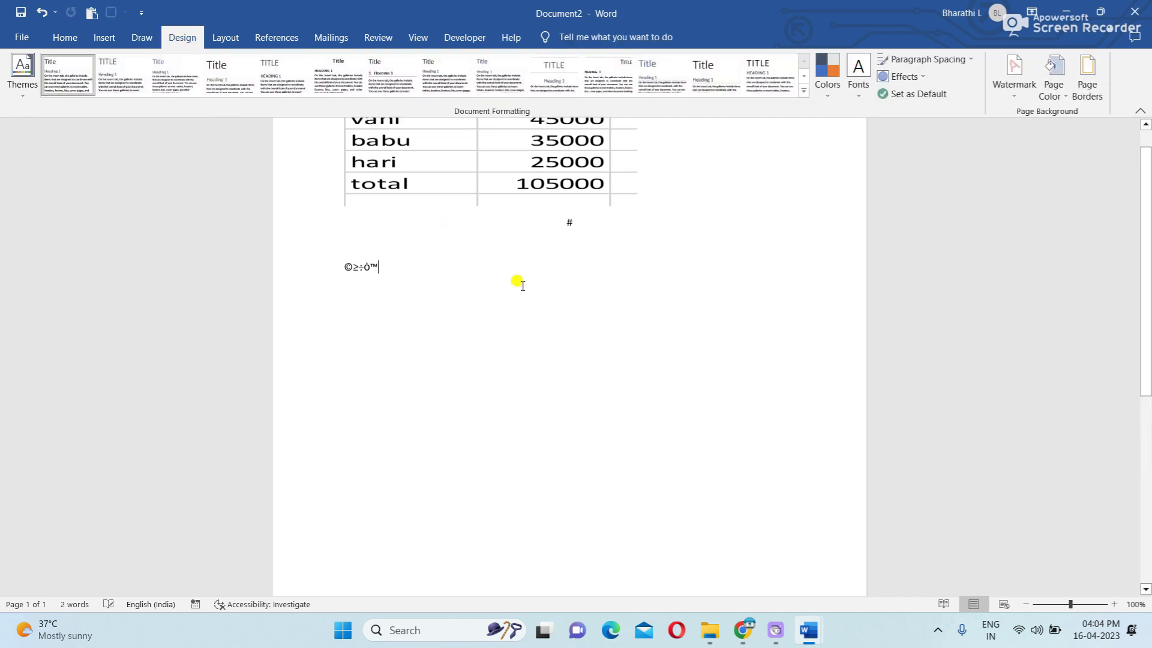
- Apply several document formatting style sets one after another, ending with the black numbered-heading set
scroll(520, 282, "up", 3)
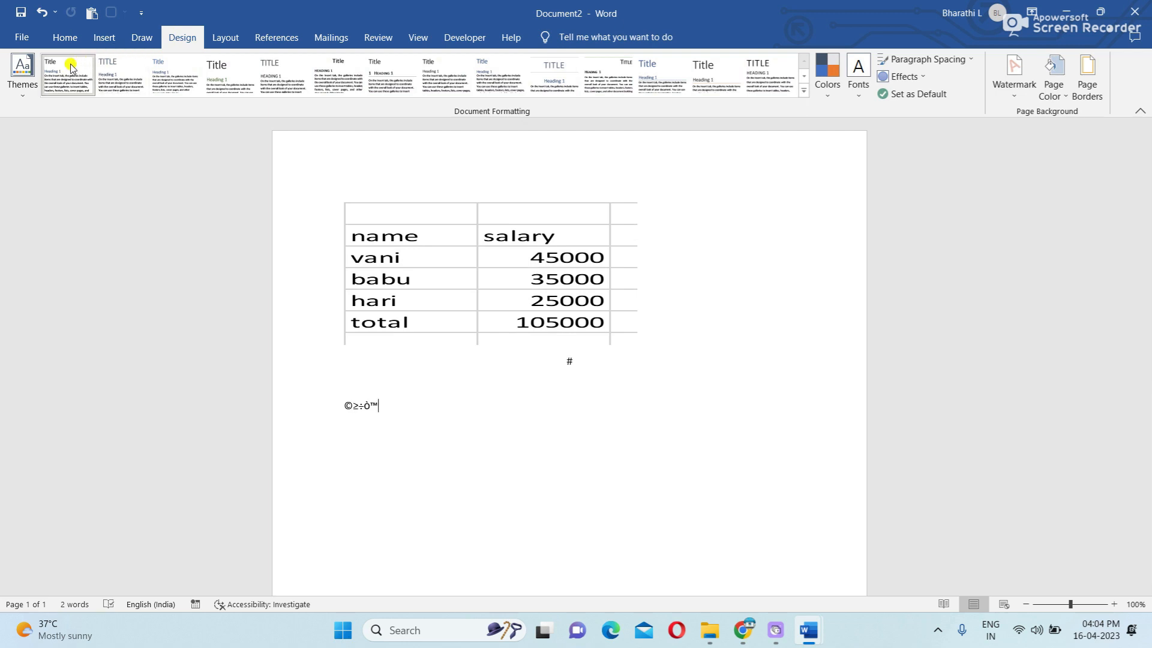
left_click(122, 75)
left_click(490, 339)
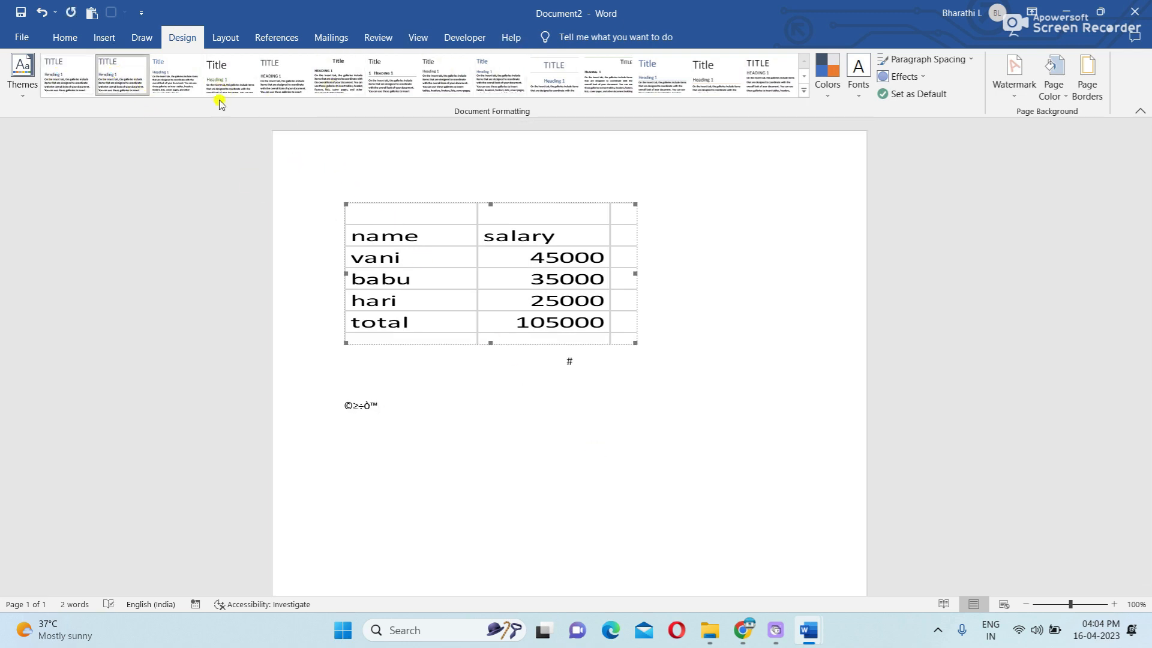
left_click(176, 75)
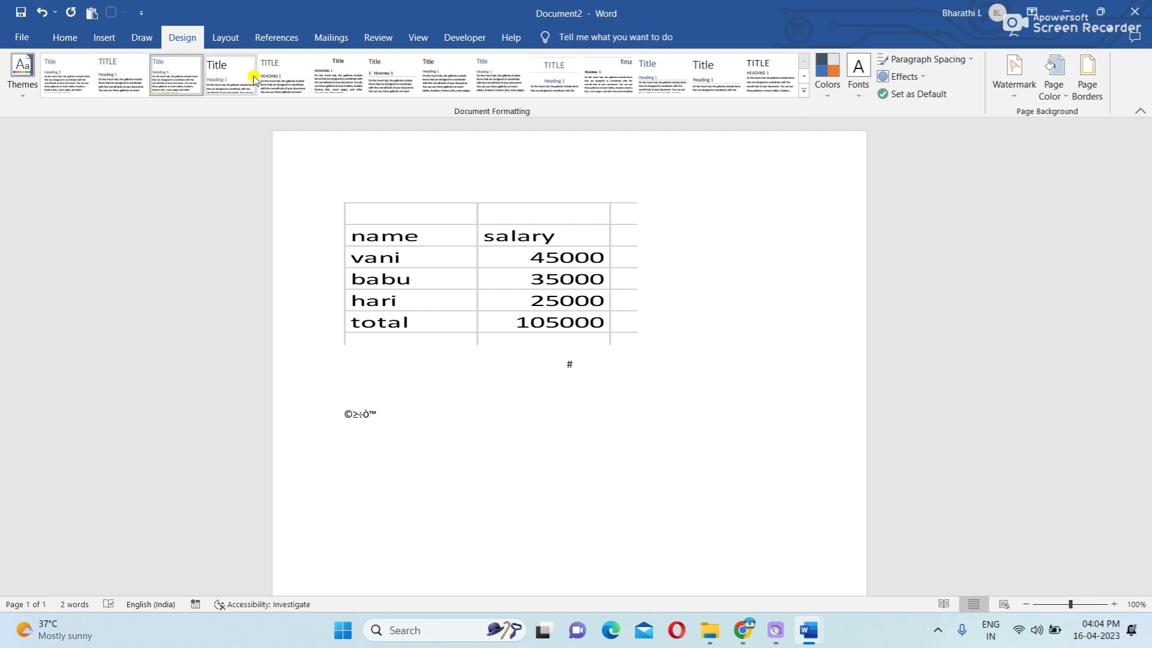
left_click(399, 85)
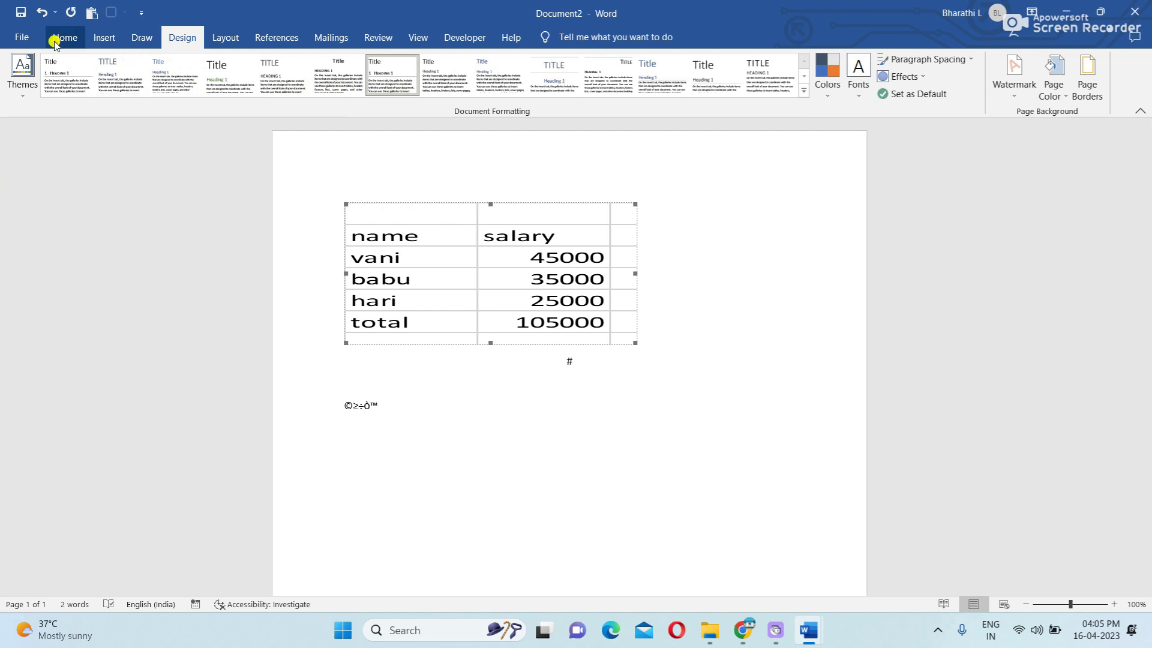
- Switch to the open "What is GST" document and go to the beginning of its first page
left_click(23, 38)
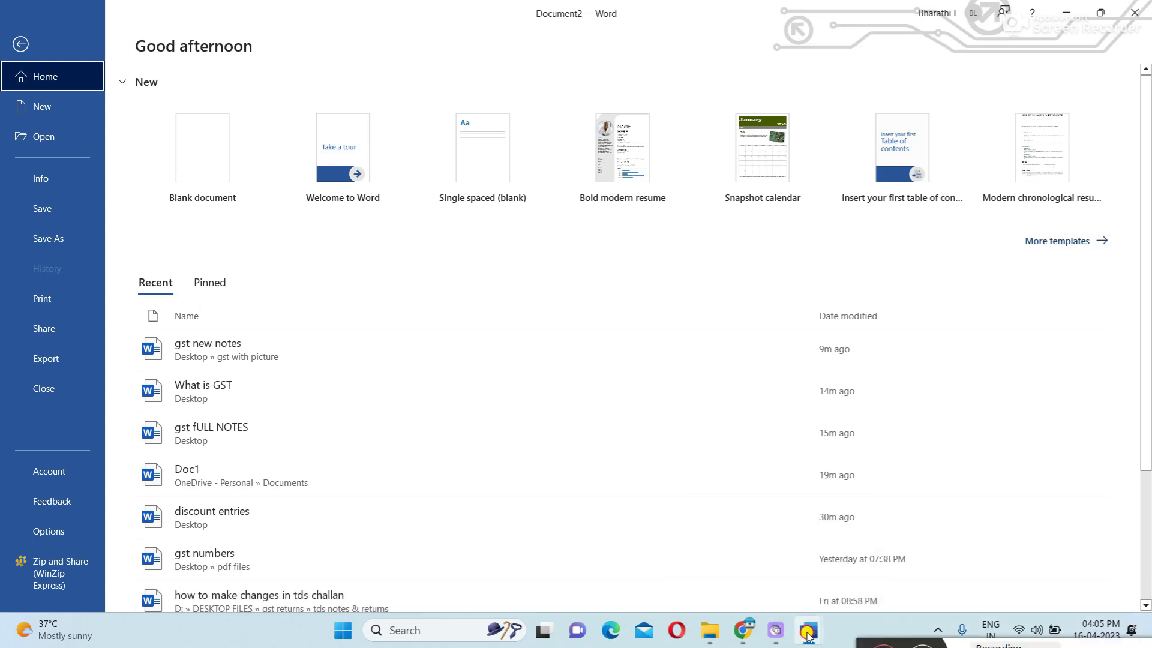
mouse_move(810, 635)
left_click(669, 553)
scroll(784, 290, "up", 10)
left_click_drag(1147, 490, 1147, 137)
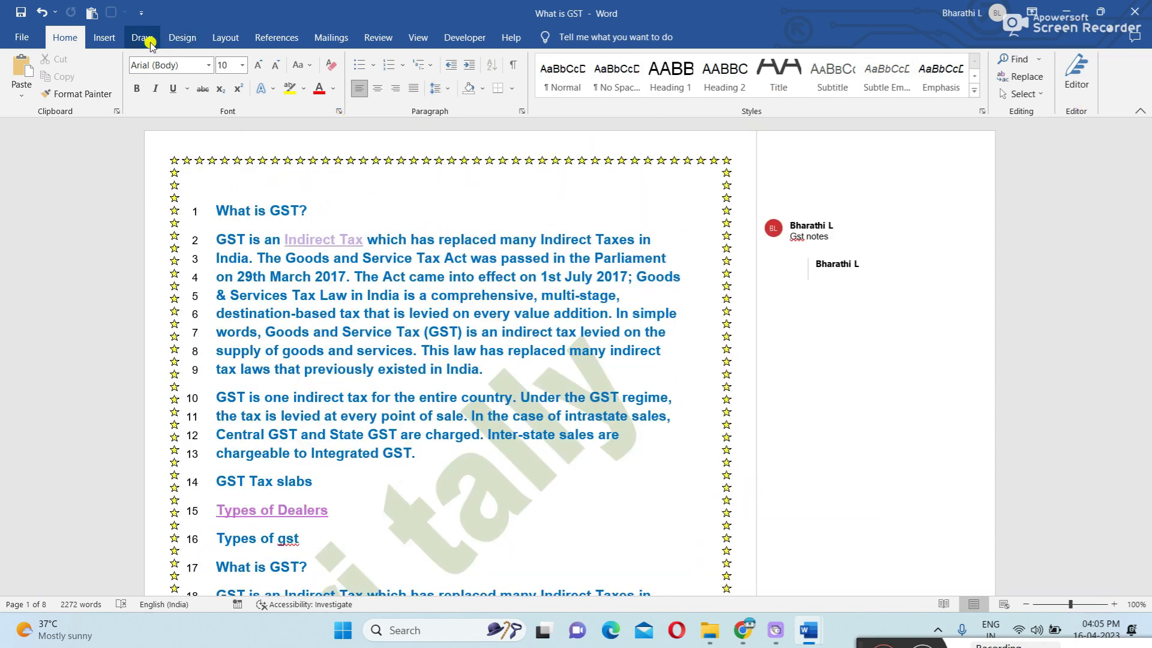
- Apply different style sets in turn to the GST document, ending with the black unnumbered one right after the numbered-heading set
left_click(174, 37)
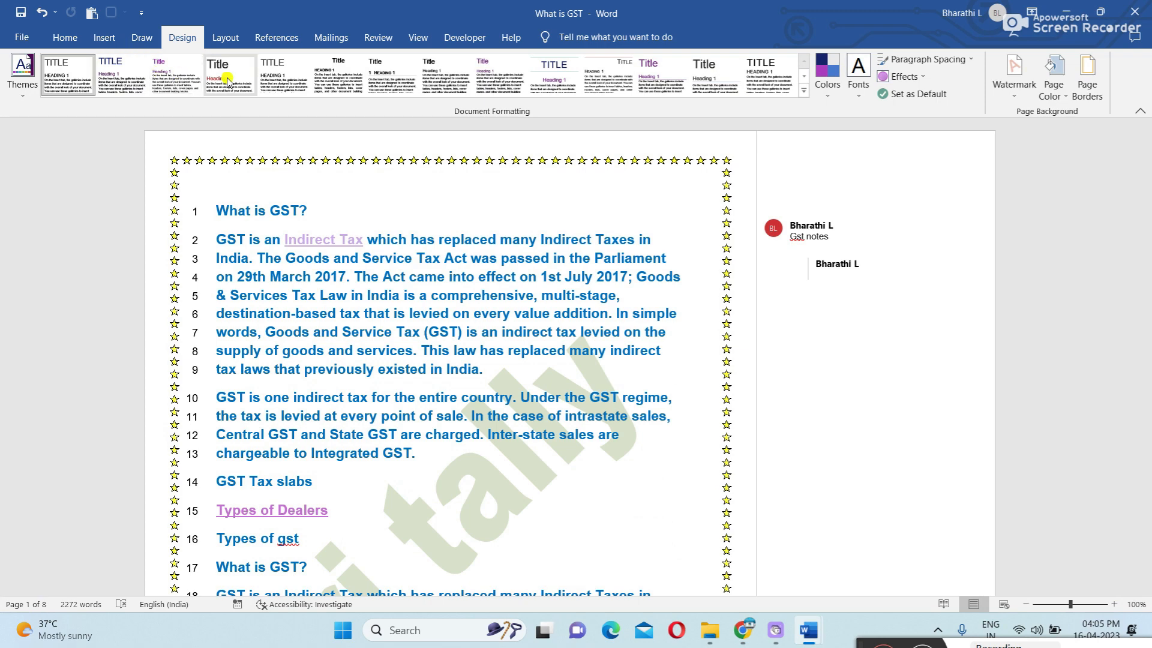
left_click(339, 75)
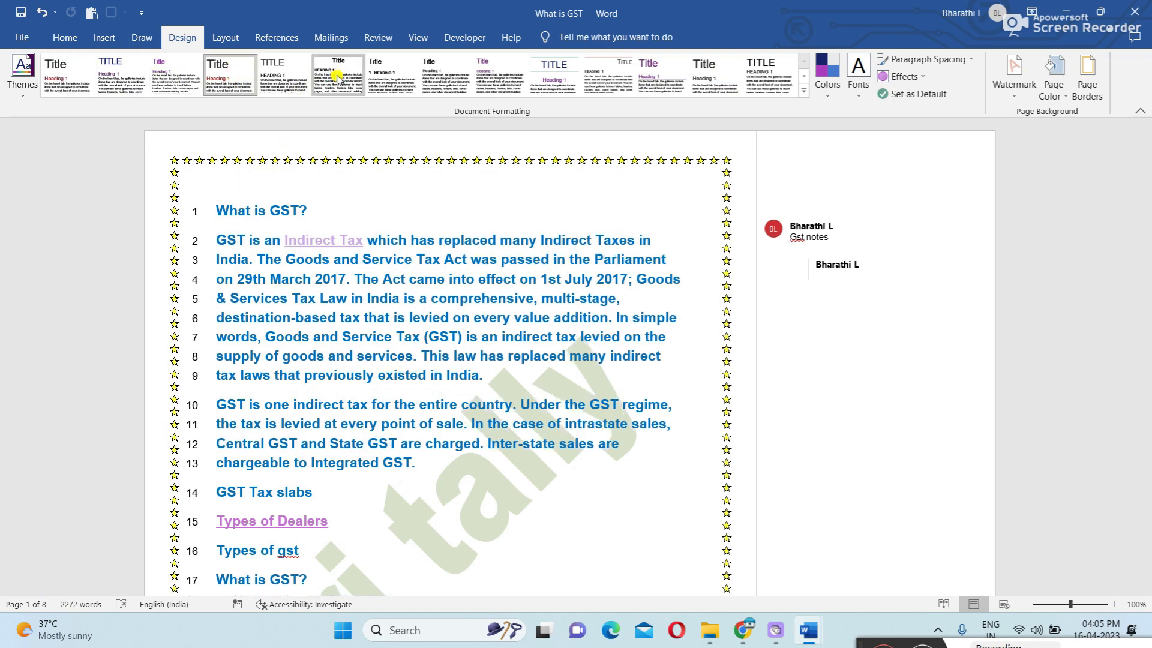
left_click(403, 75)
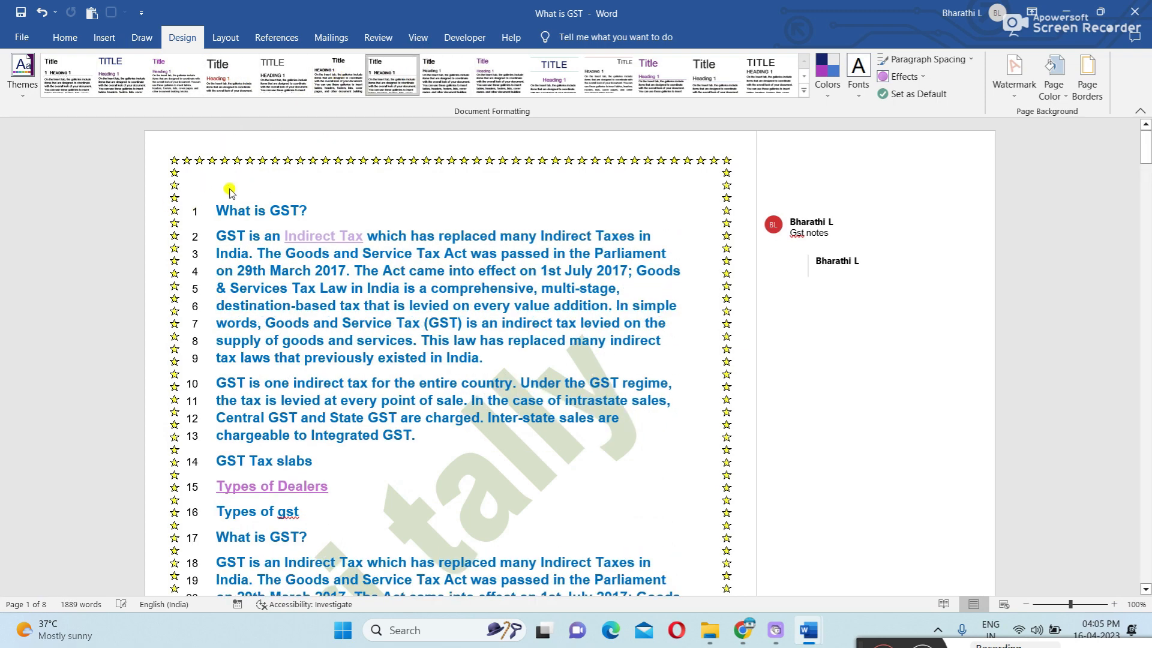
left_click(454, 85)
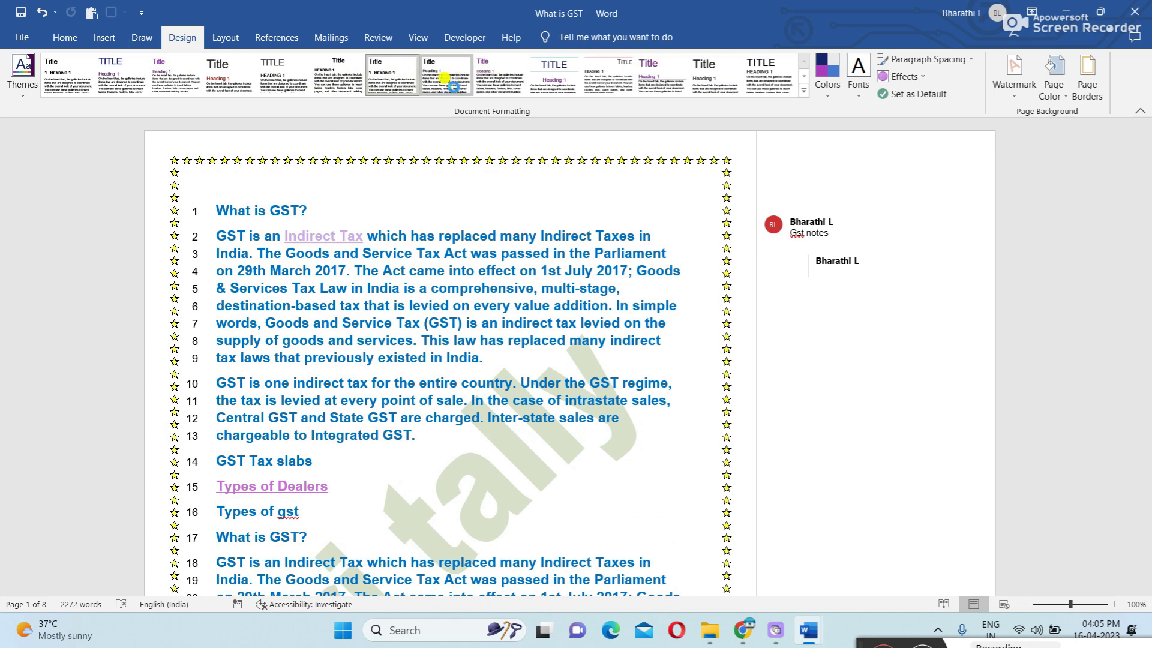
- Try several more style sets on the GST document and undo the last change
left_click(519, 87)
left_click(715, 80)
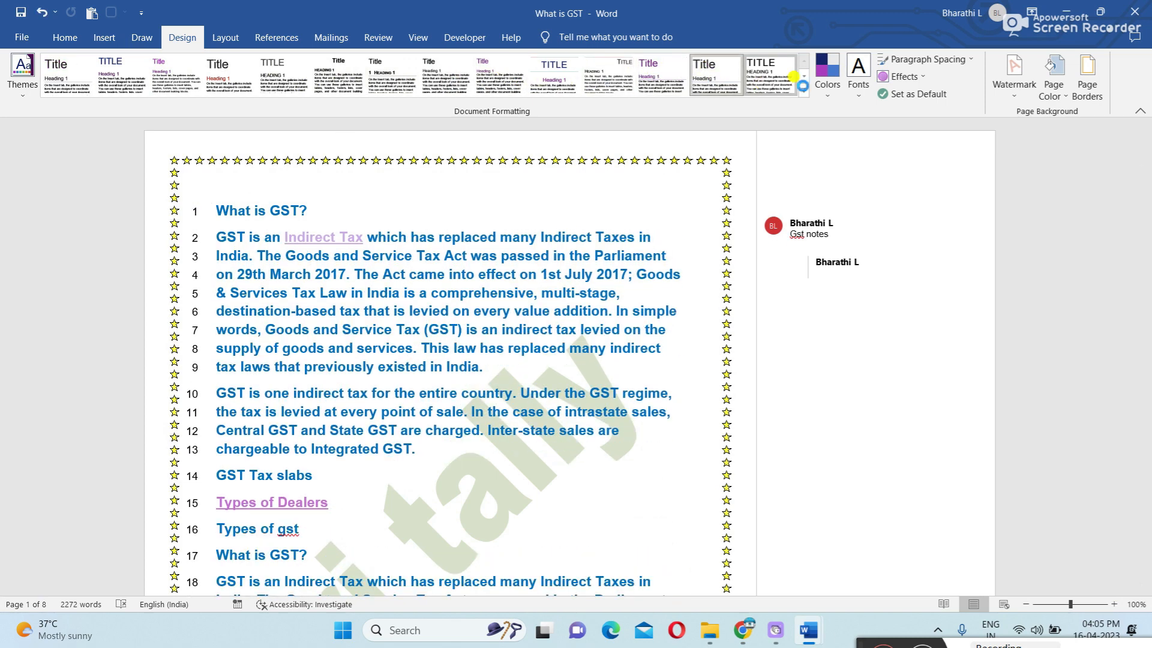
left_click(804, 79)
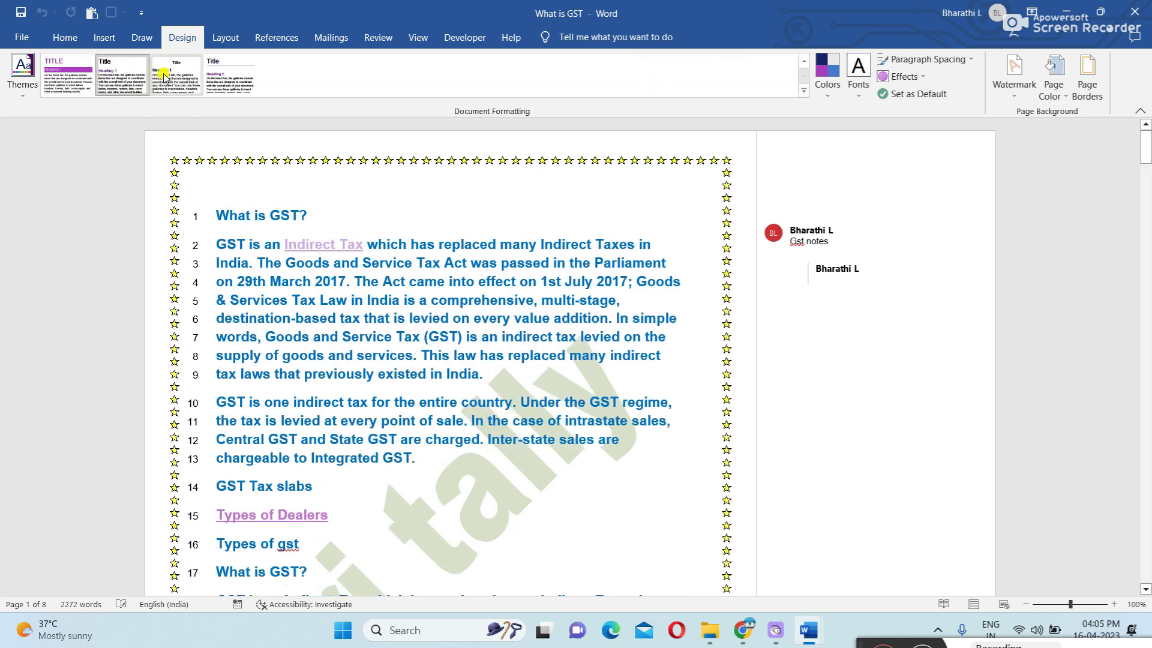
key("ctrl+z")
- Apply the Gallery, Office and Facet themes in turn to the GST document, ending with Facet
left_click(18, 90)
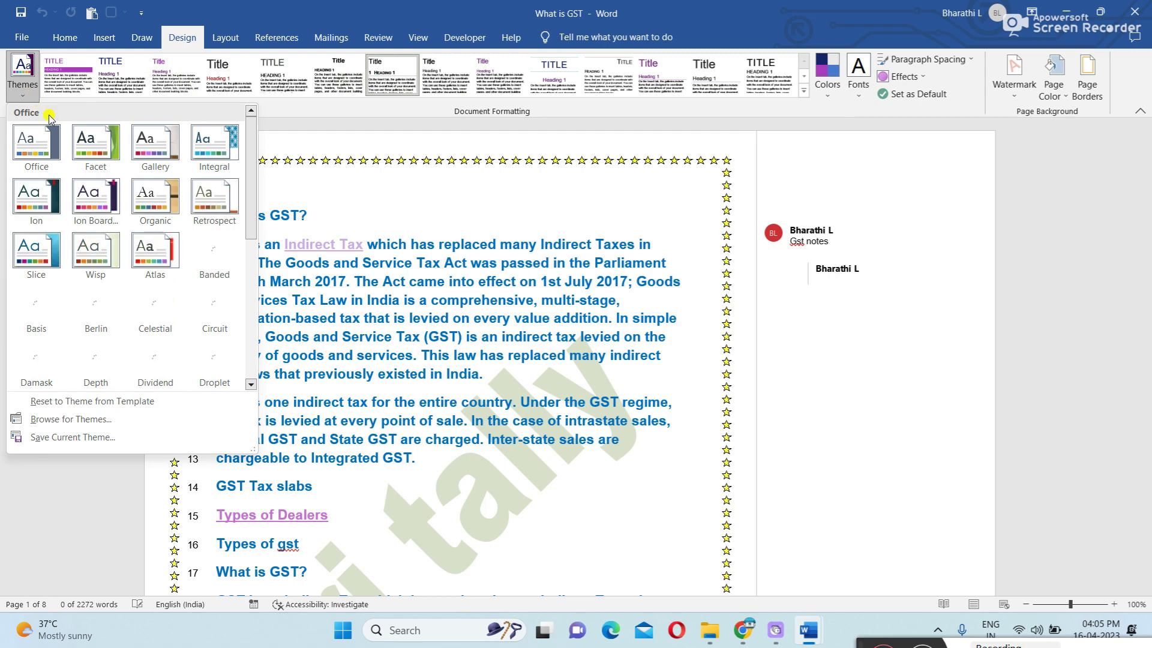
left_click(134, 150)
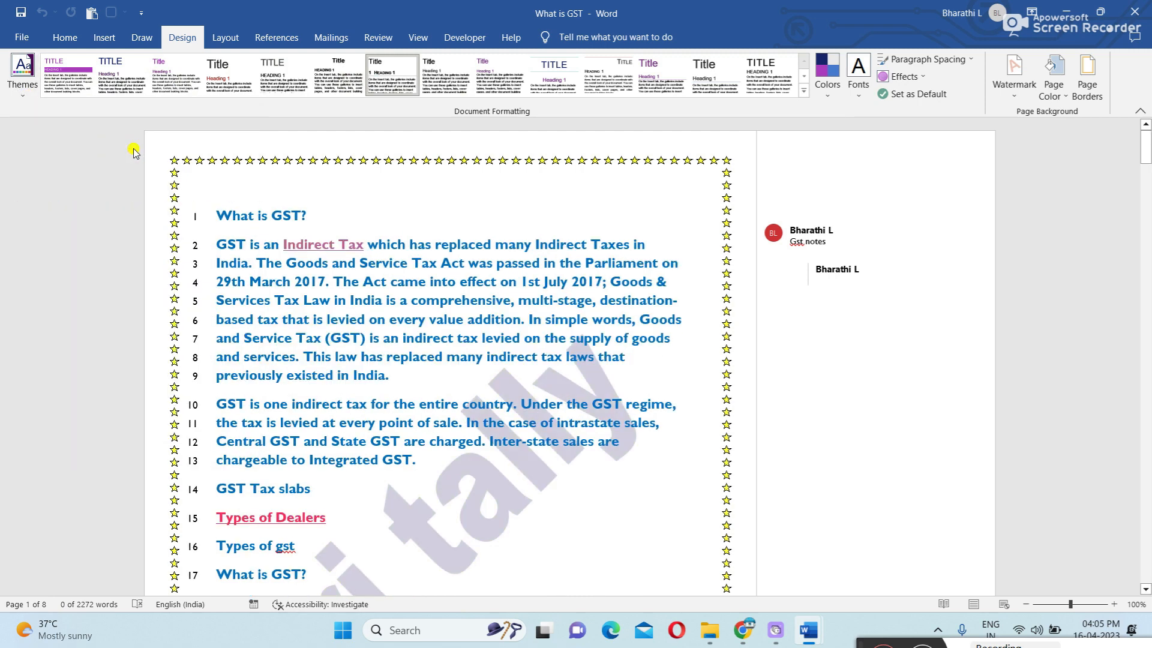
left_click(24, 90)
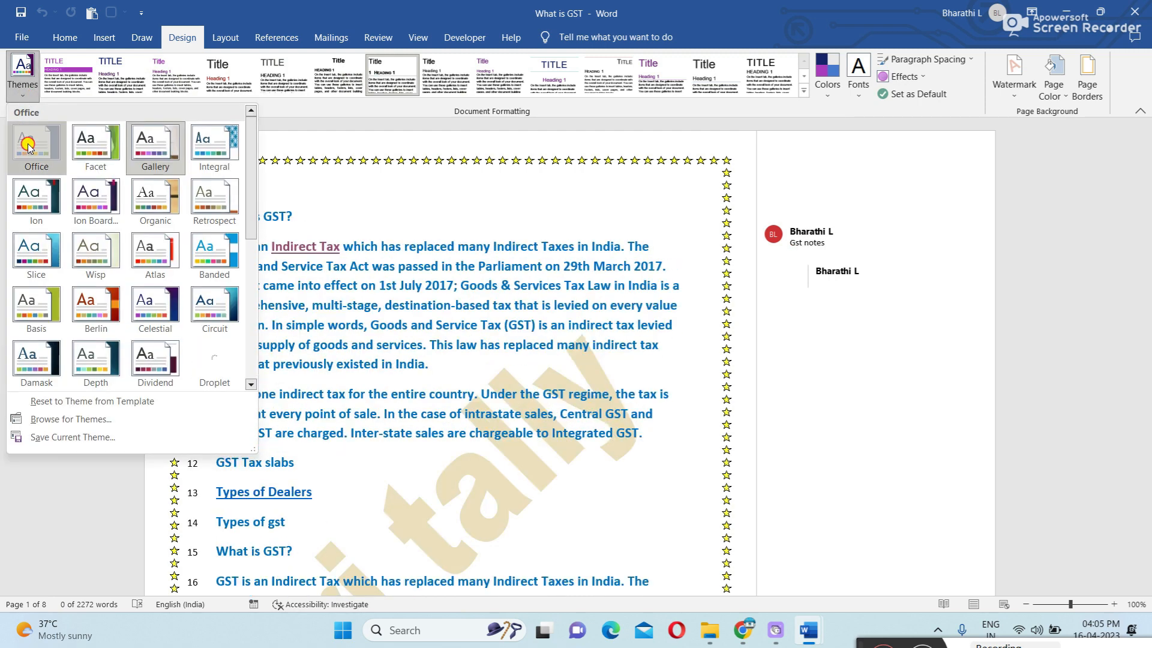
left_click(28, 147)
left_click(21, 90)
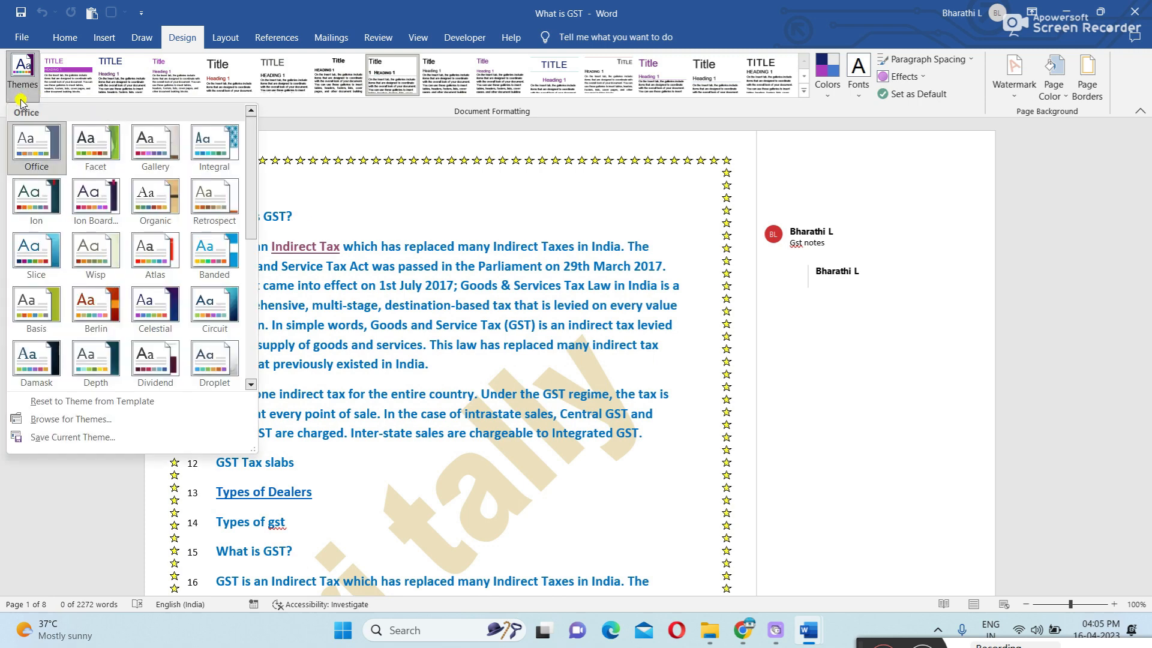
left_click(108, 141)
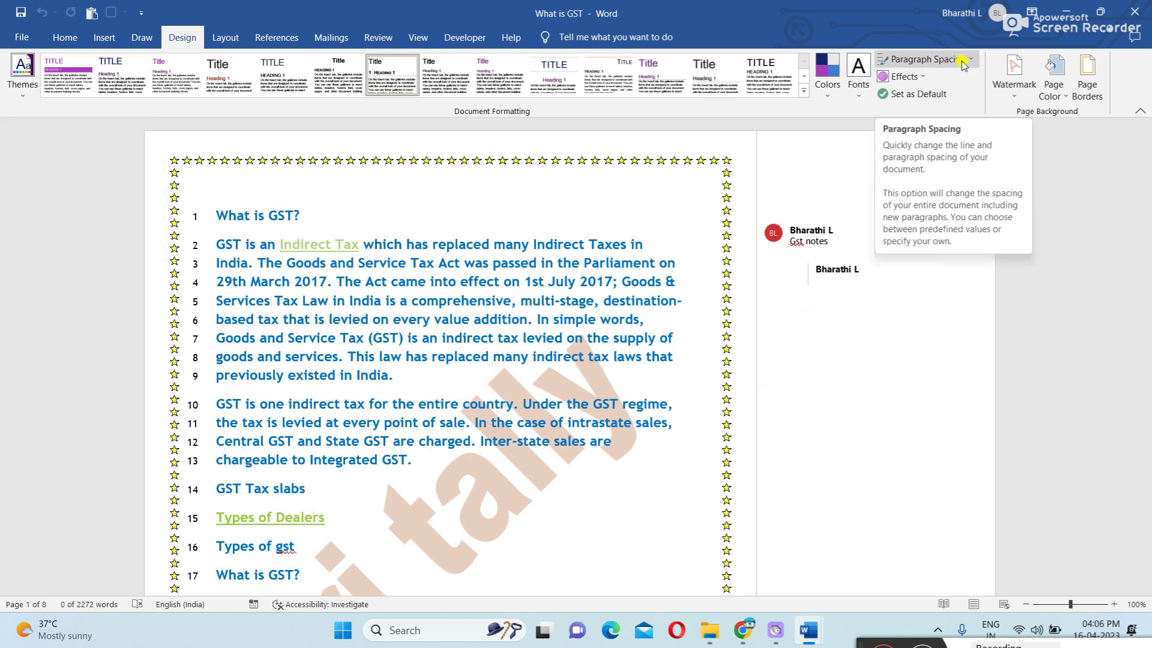
- Select the text from the first heading through "Types of Dealers" and try two style sets, ending with Word 2010
left_click(220, 208)
left_click_drag(215, 206, 498, 515)
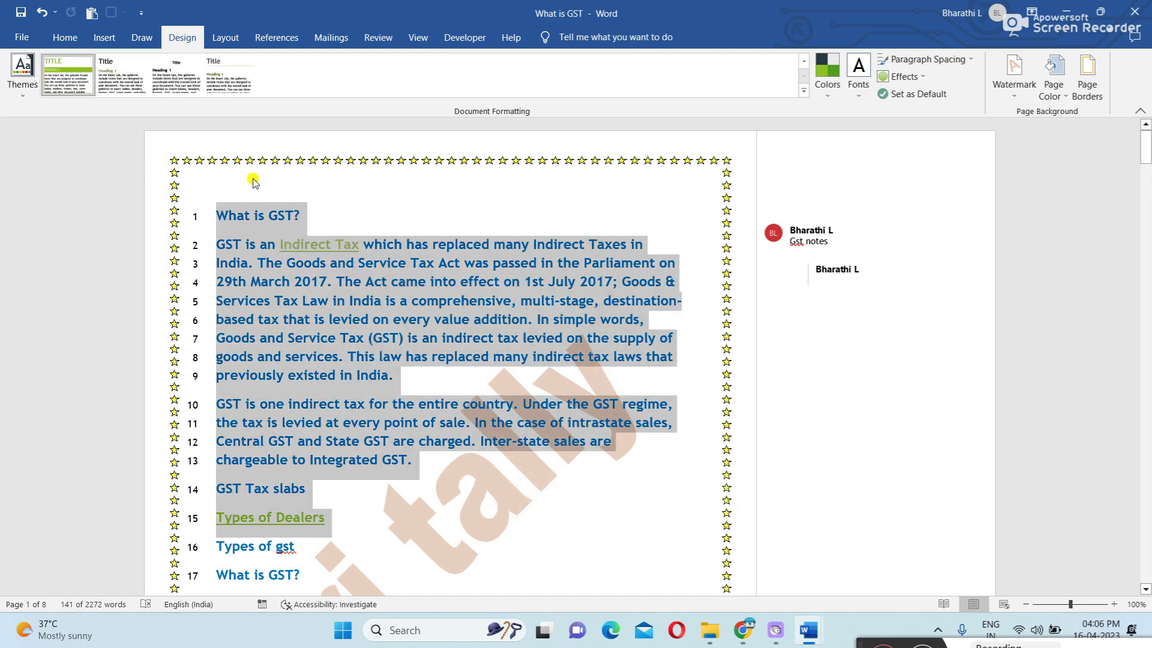
left_click(123, 77)
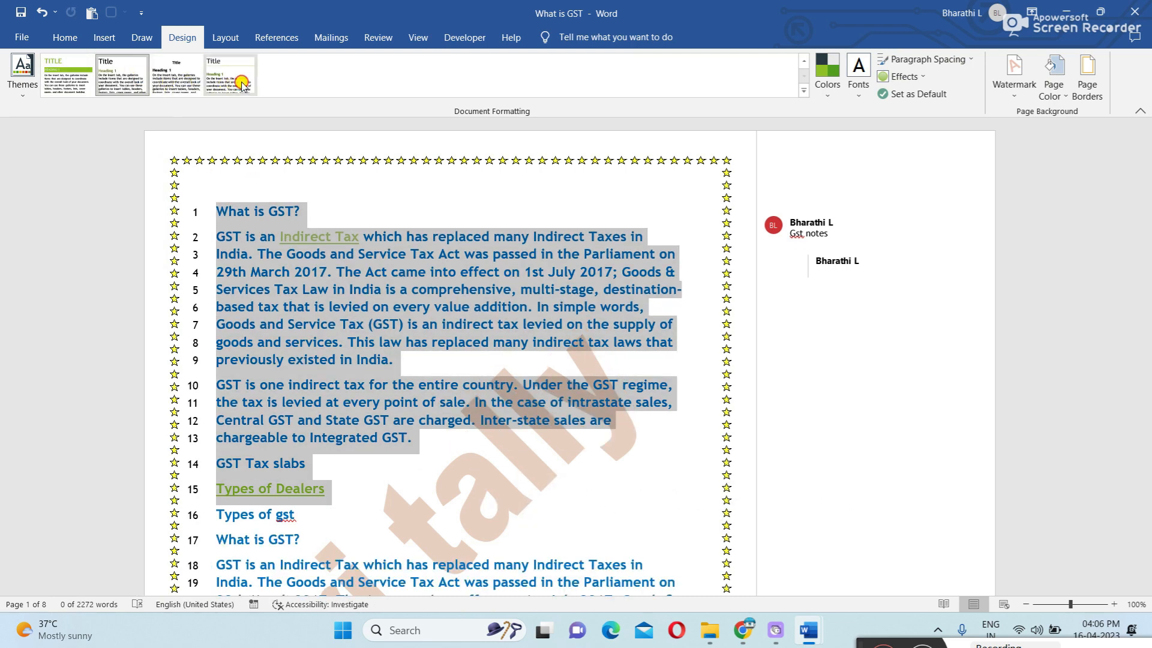
left_click(242, 84)
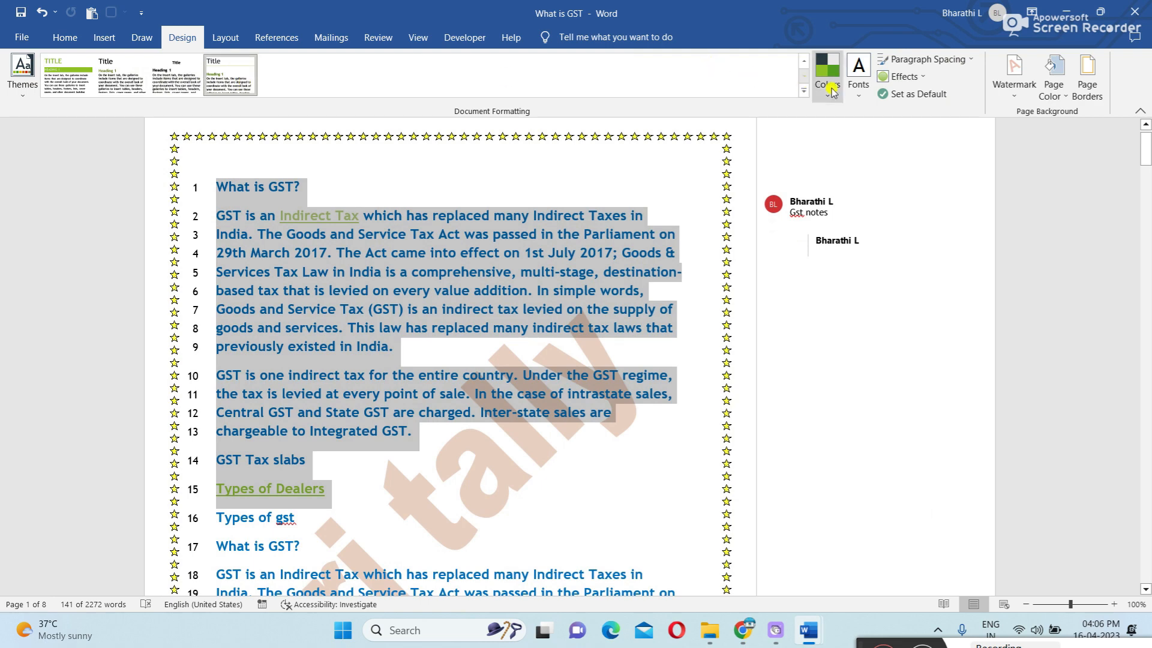
- Set the document's paragraph spacing to Relaxed and review the pages from the top
left_click(967, 62)
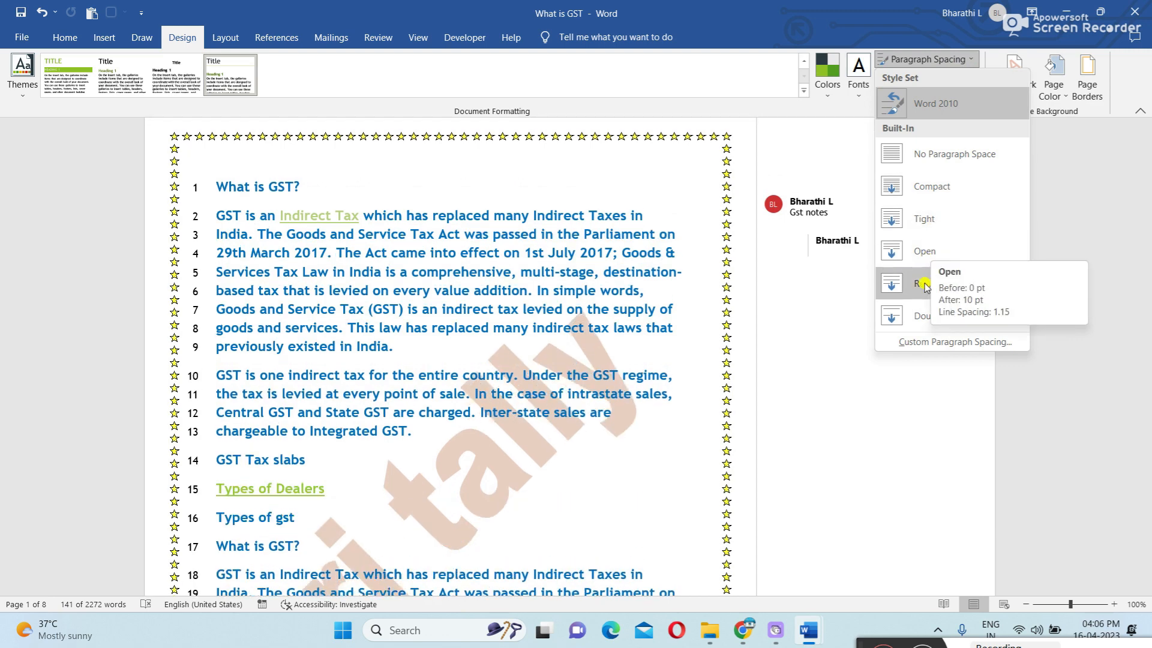
scroll(557, 370, "down", 3)
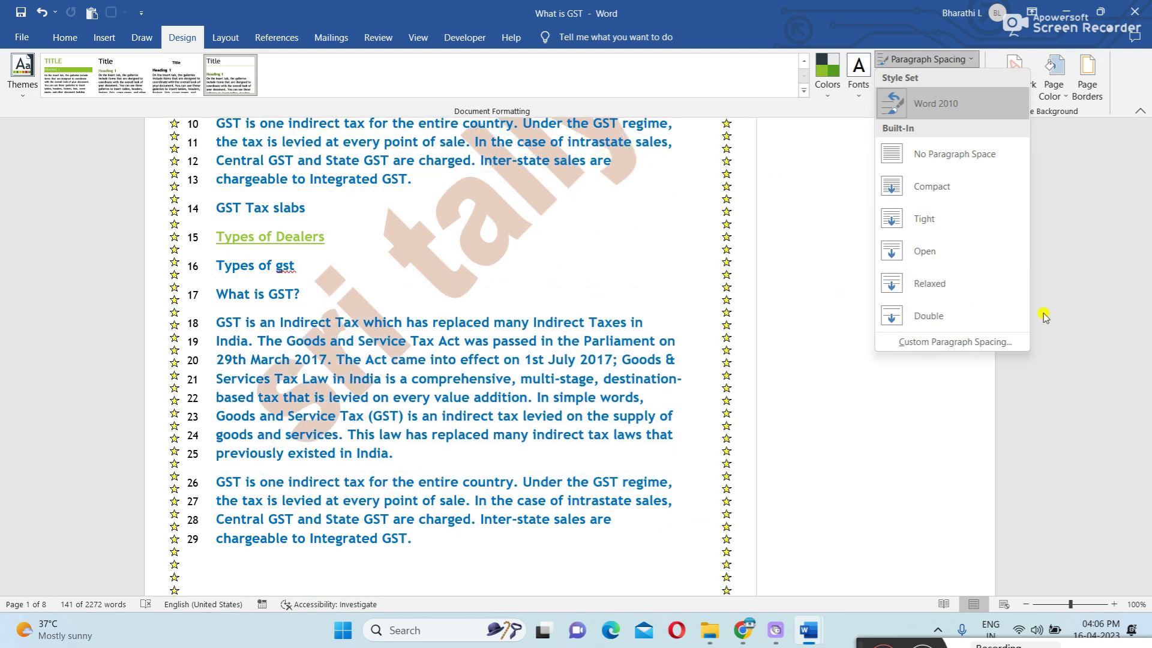
left_click(950, 292)
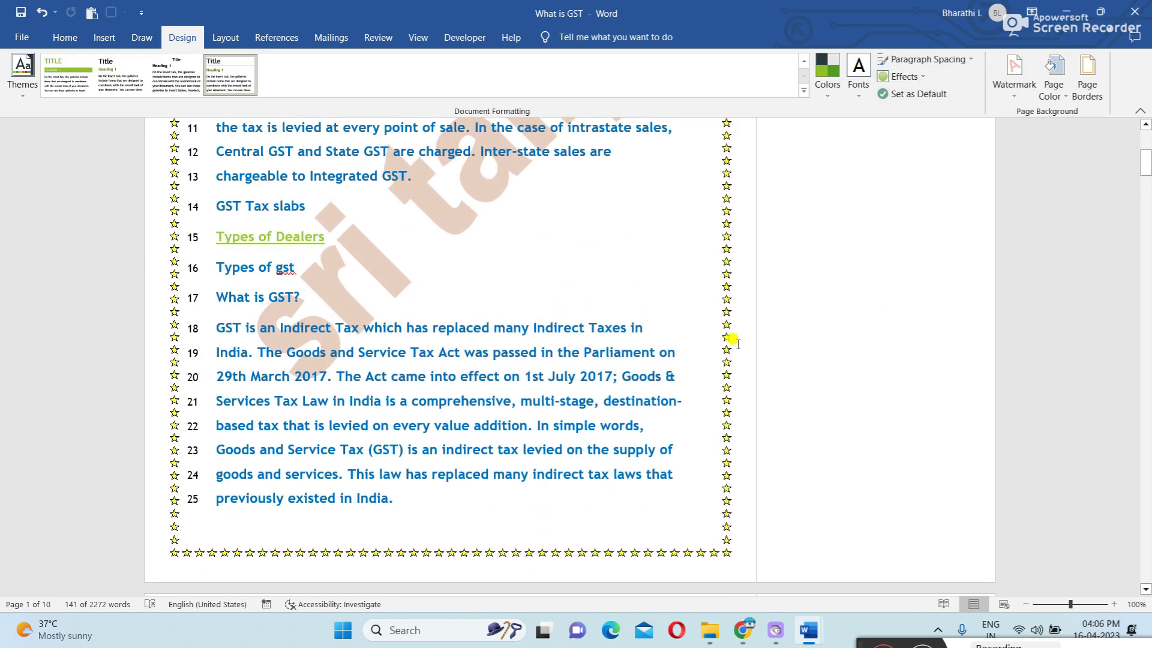
scroll(531, 401, "down", 4)
scroll(504, 424, "up", 10)
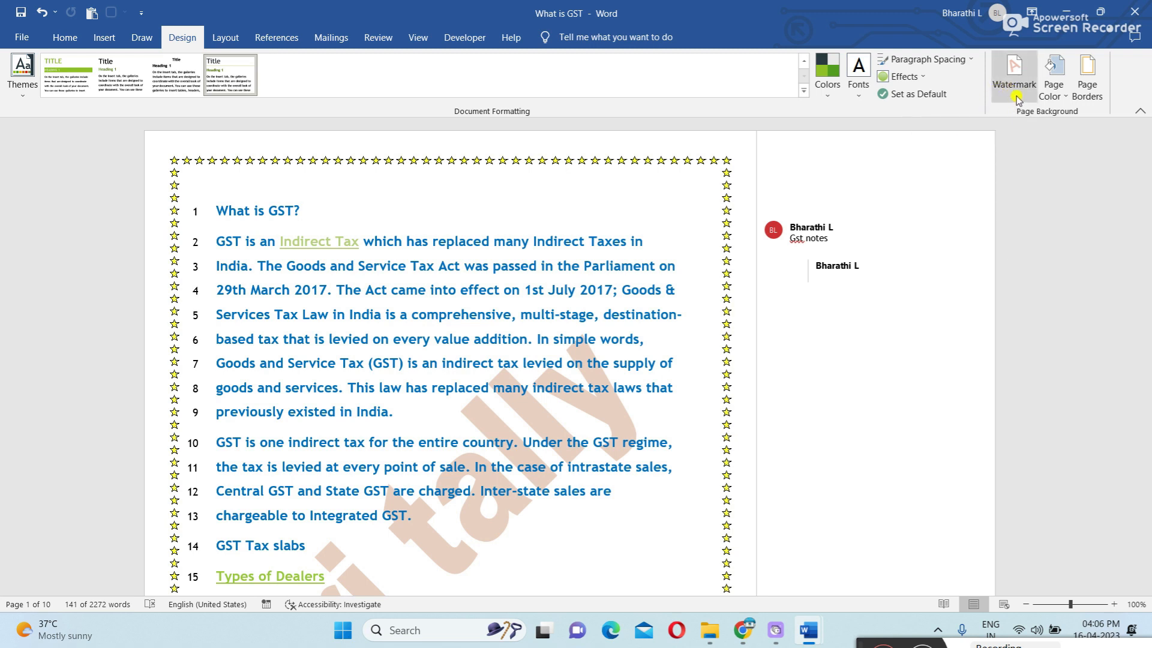
- Apply the preset DO NOT COPY 1 watermark to the GST document
left_click(1015, 95)
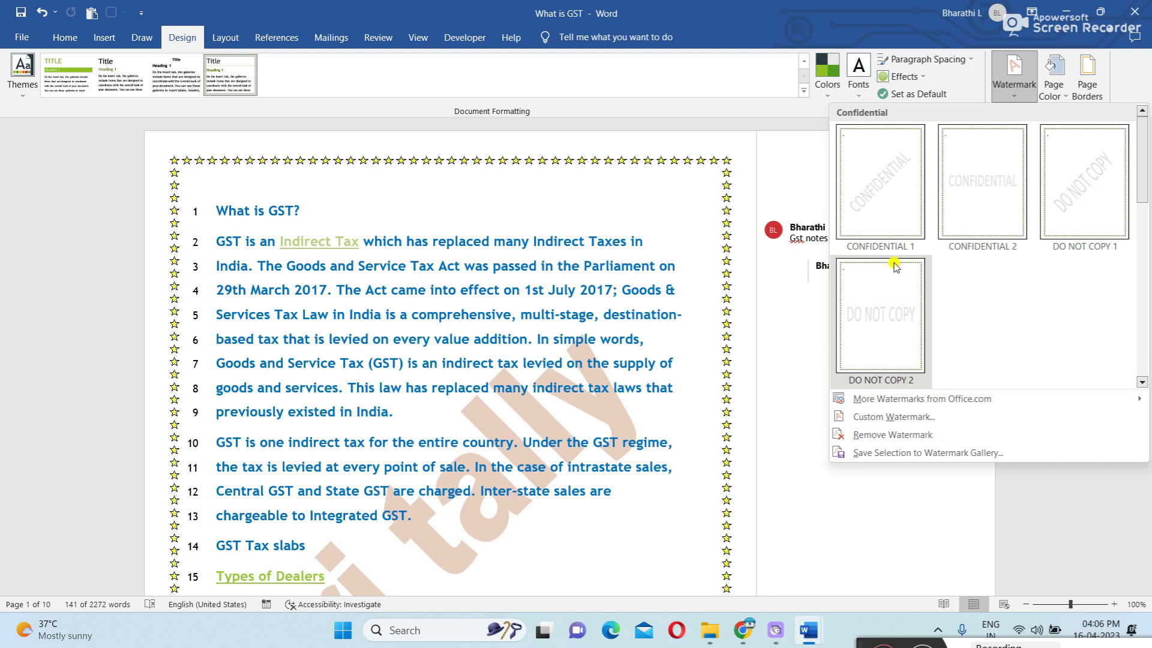
left_click(1099, 195)
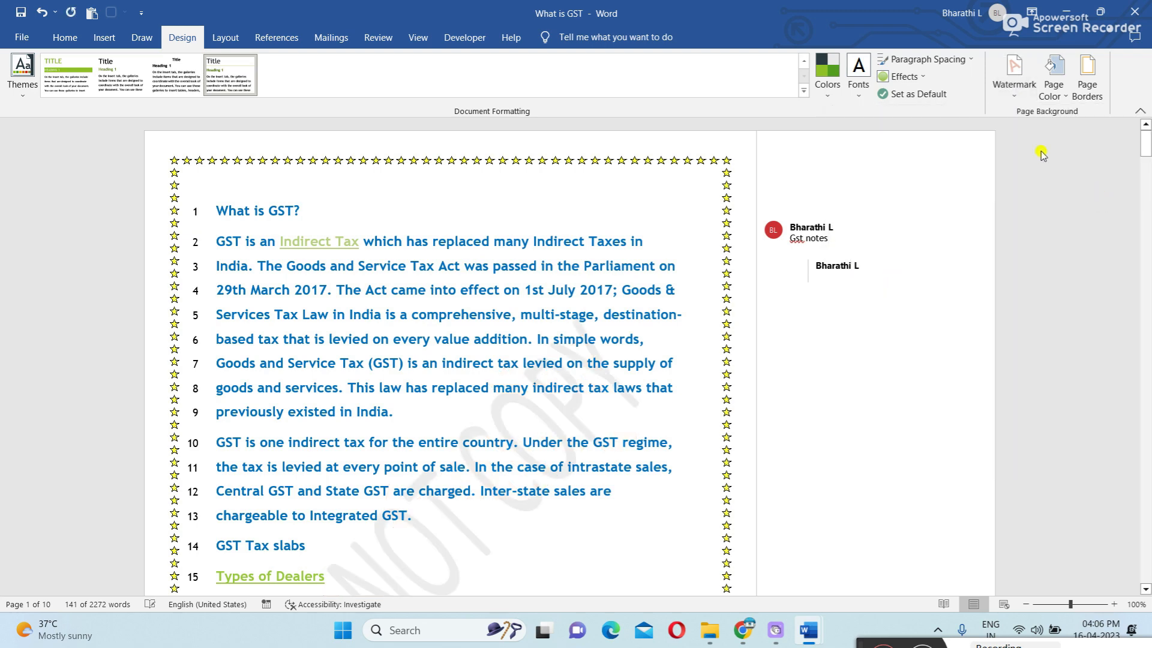
- Set up a custom text watermark in English (India) with the text "sri bharathi technologies"
left_click(1013, 75)
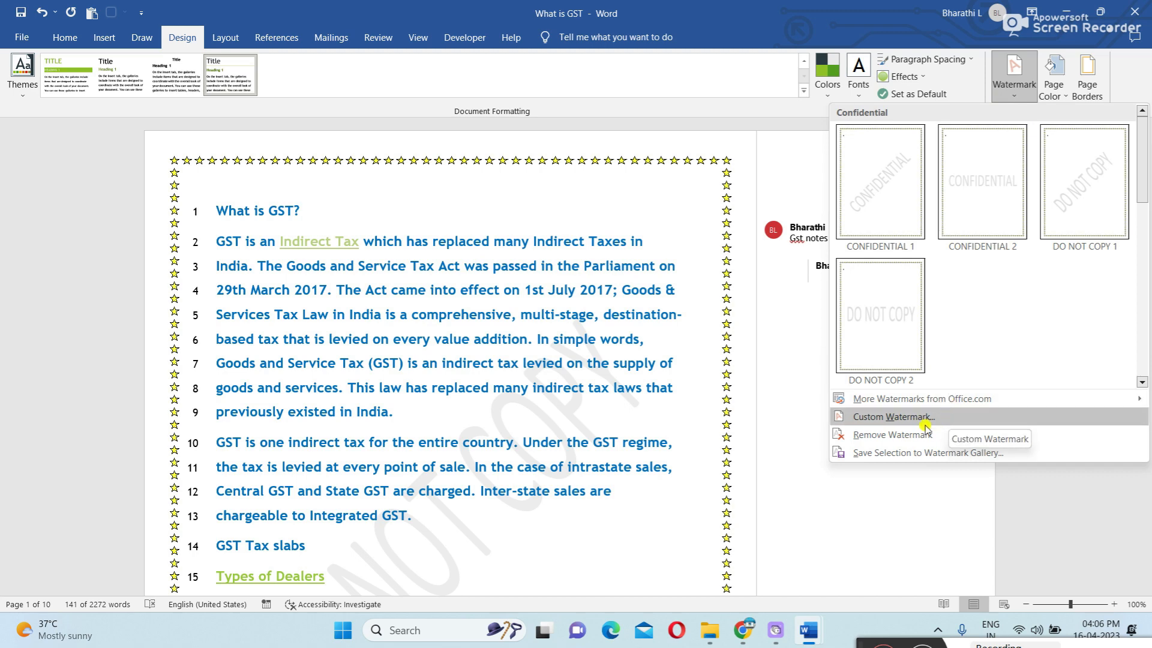
left_click(950, 419)
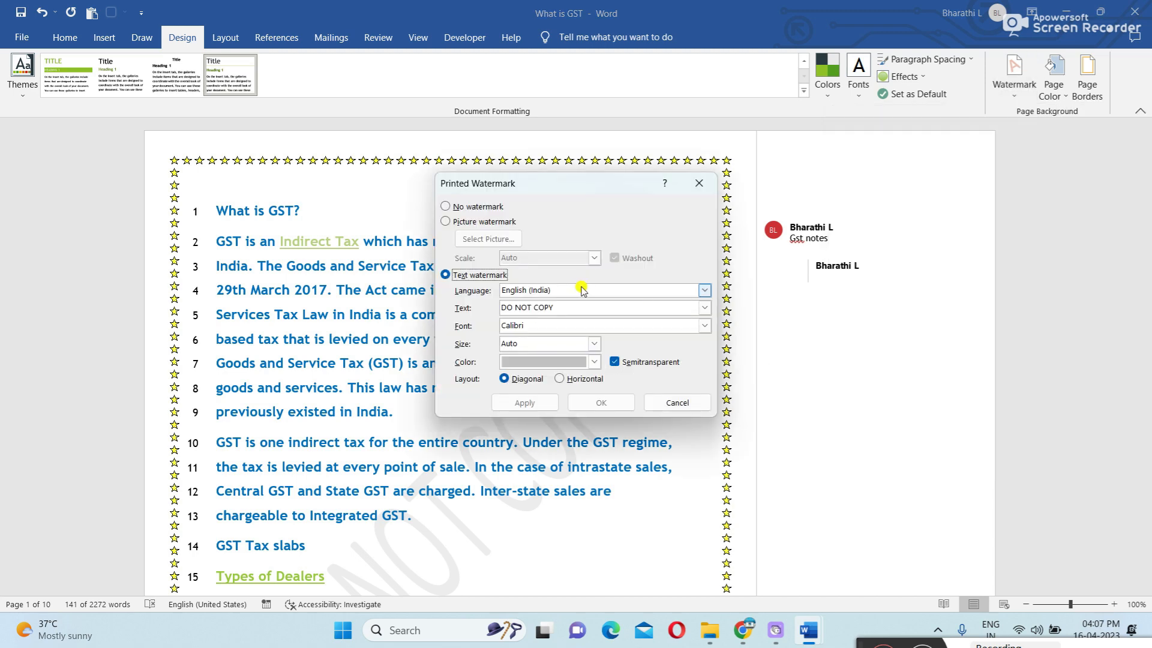
left_click(539, 290)
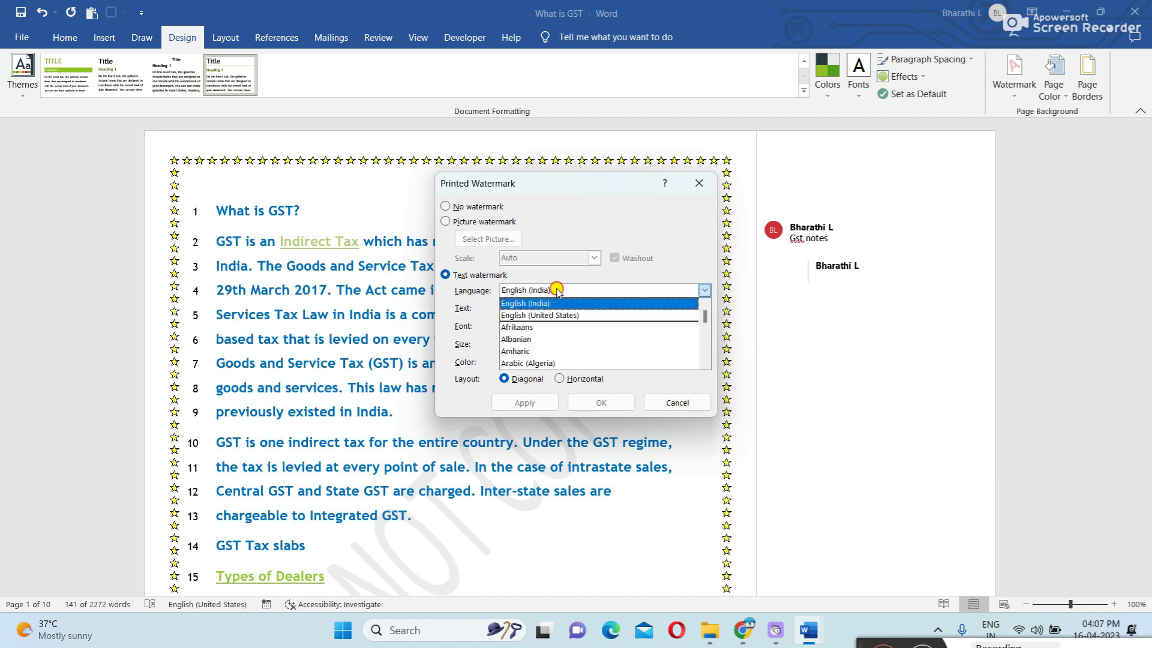
left_click(546, 301)
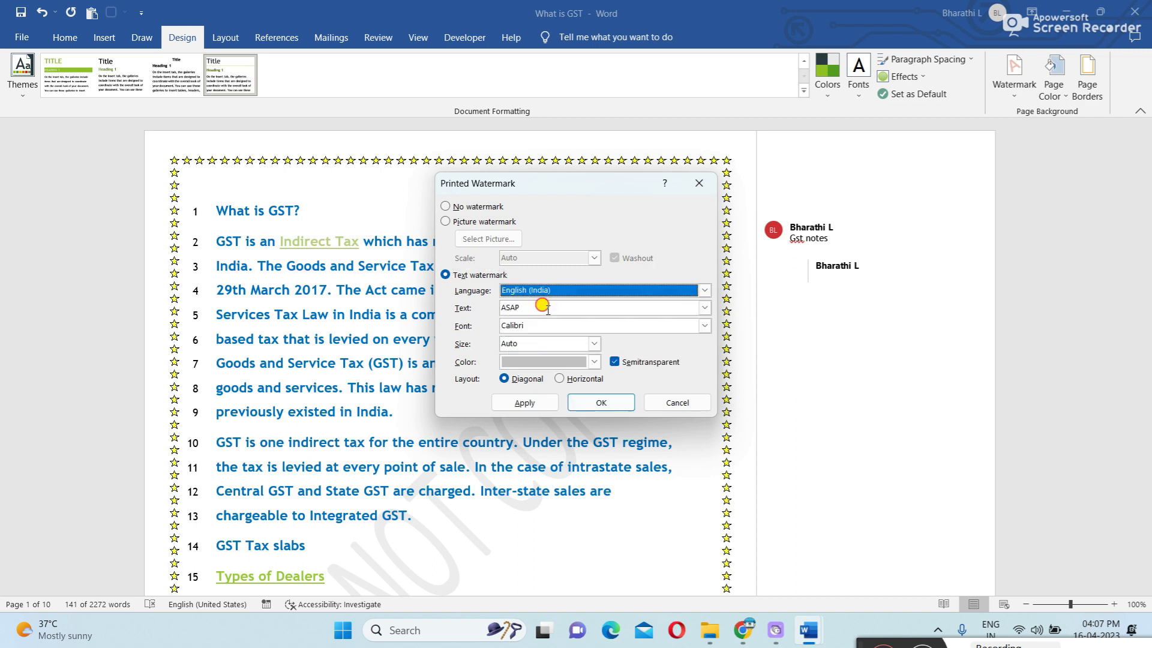
left_click(547, 309)
key("BackSpace")
key("BackSpace")
key("BackSpace")
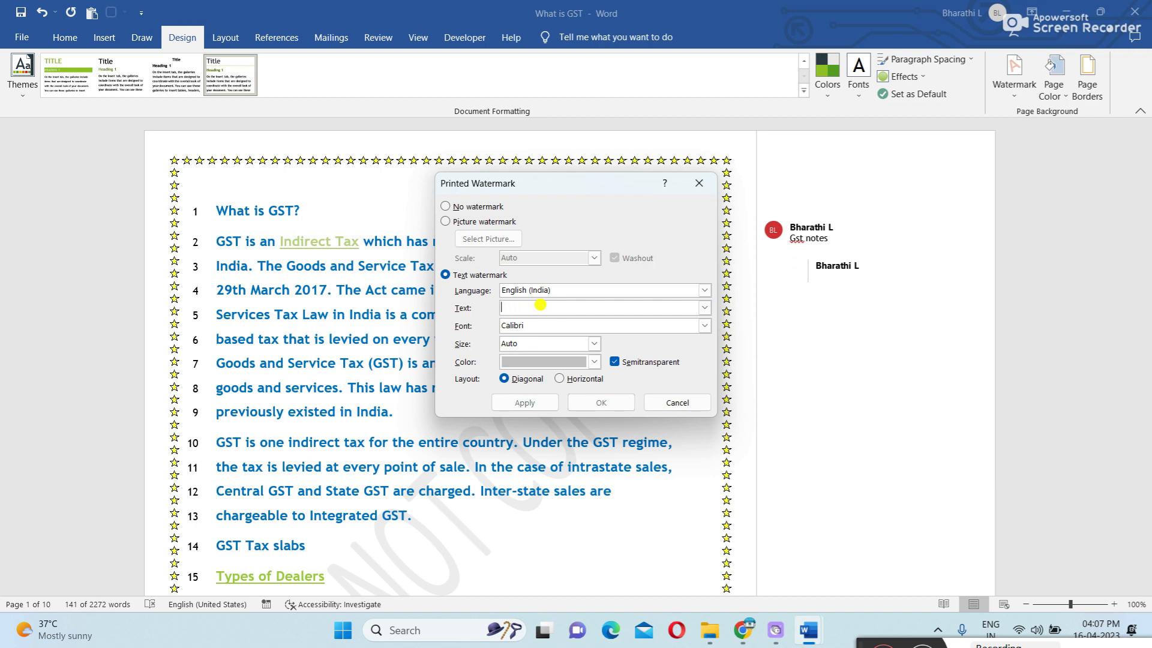
type("sri bharathi technologies")
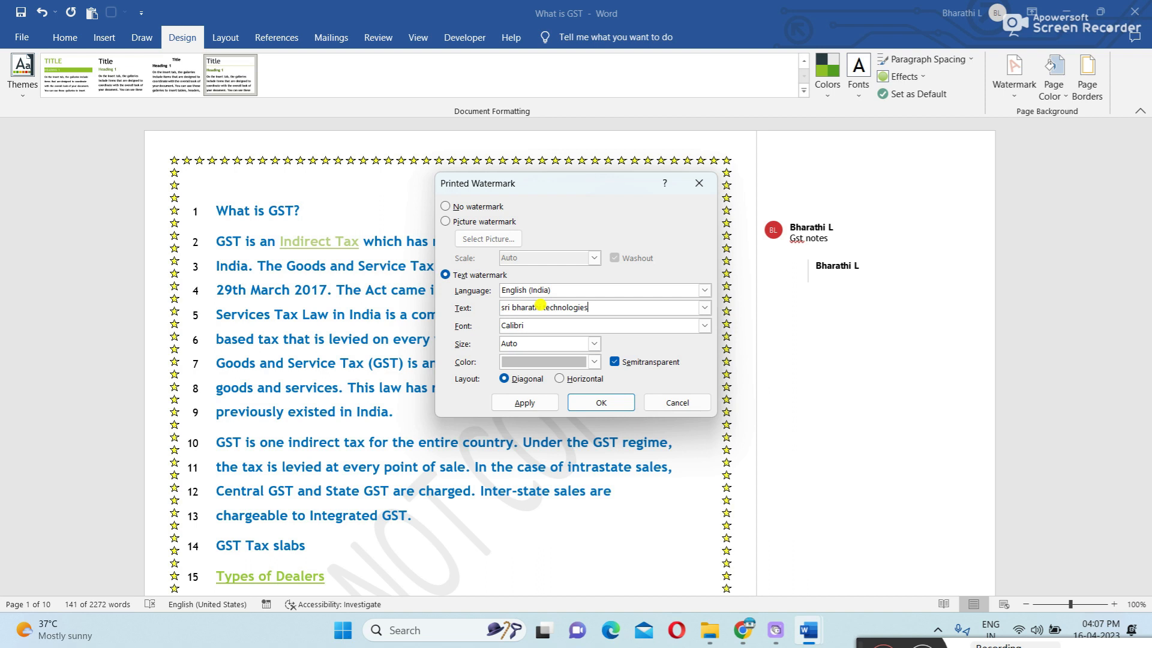
- Set the custom watermark's font to Arial Black, size to Auto and colour to the theme red, and apply it
left_click(705, 325)
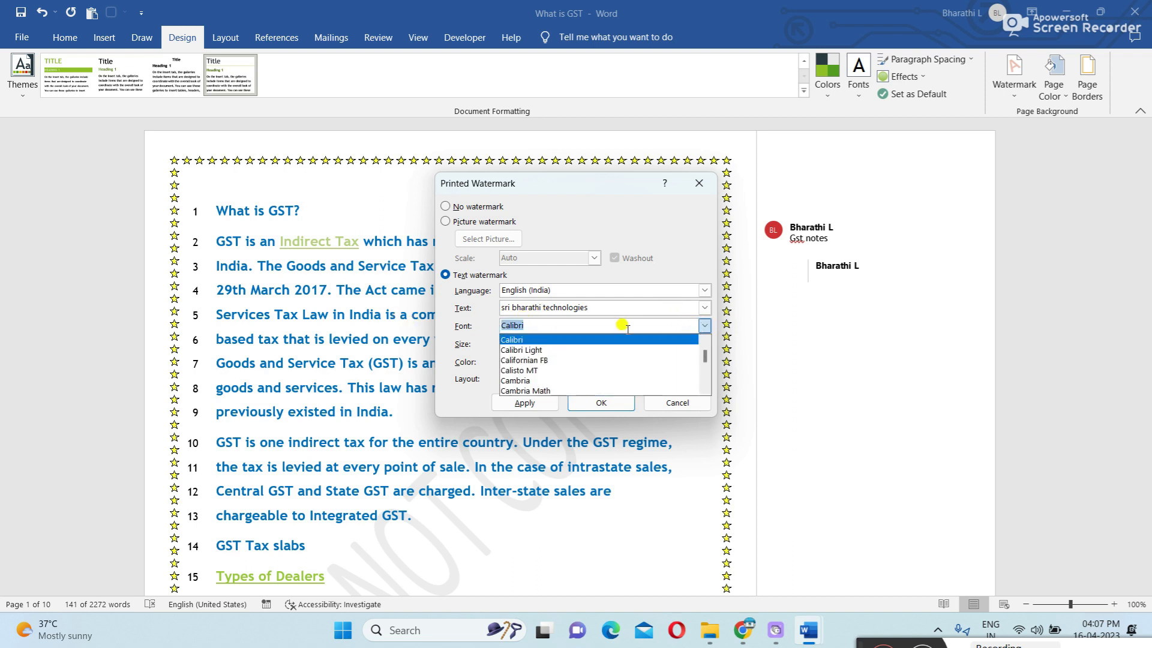
left_click_drag(705, 356, 704, 350)
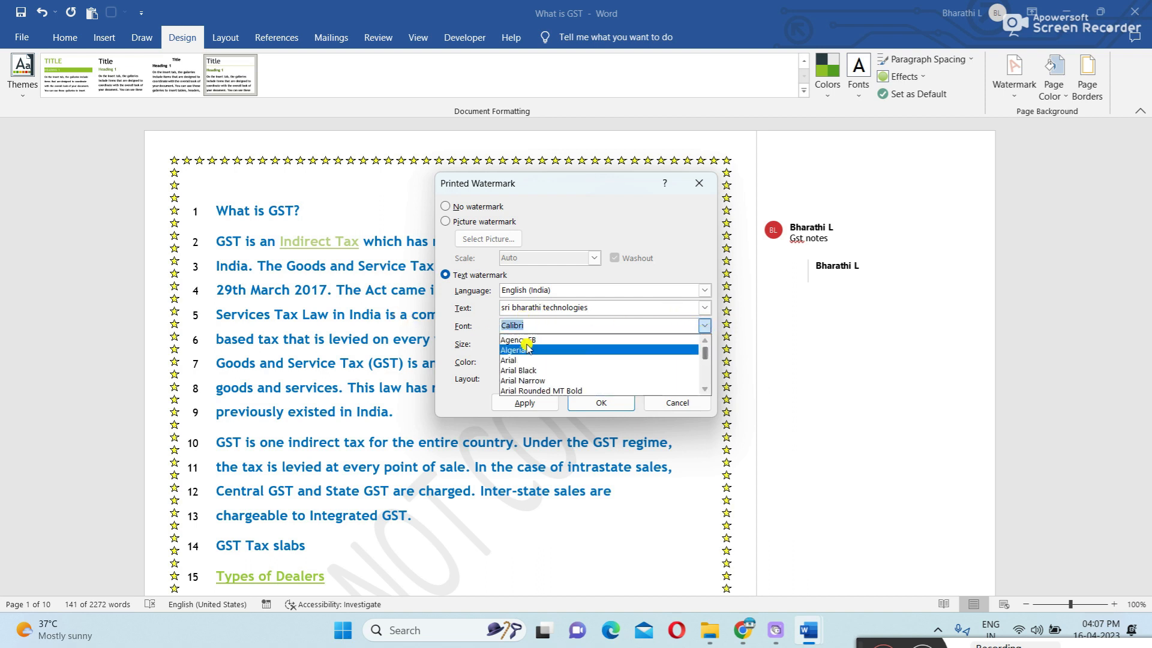
left_click(519, 370)
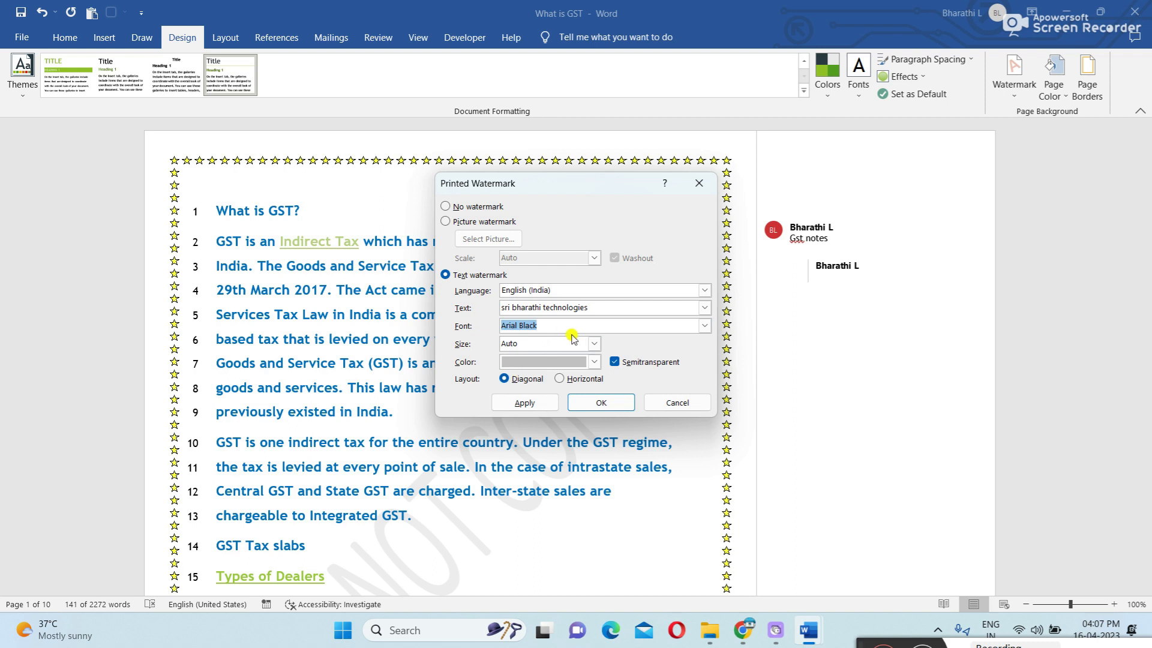
left_click(594, 344)
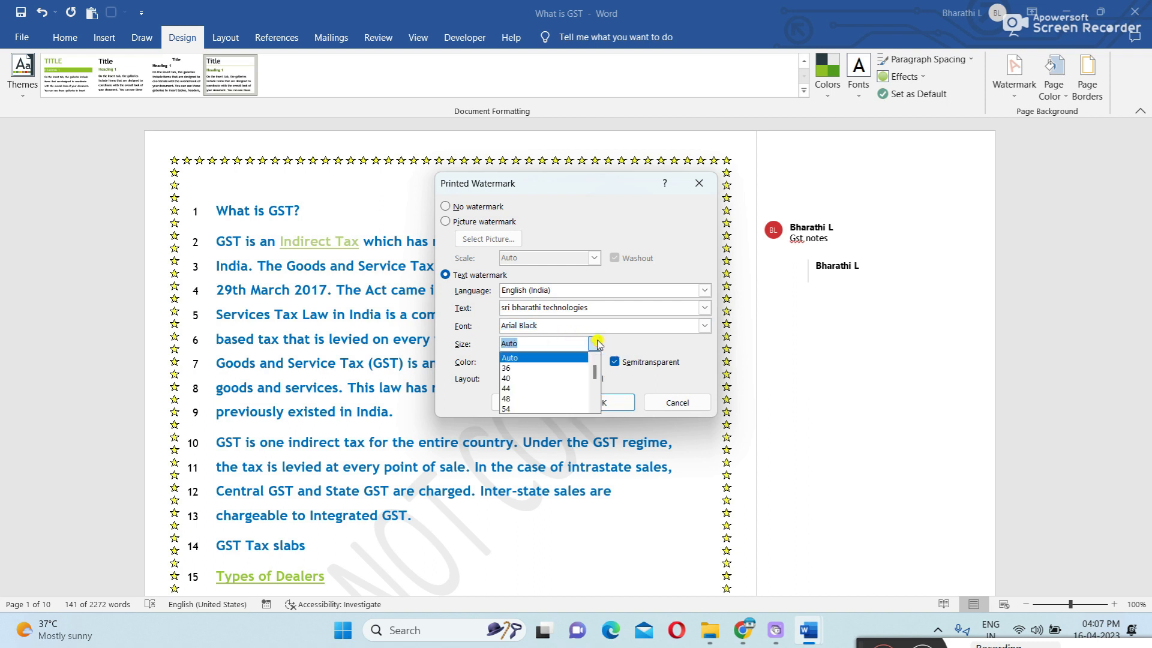
left_click(539, 359)
left_click(596, 363)
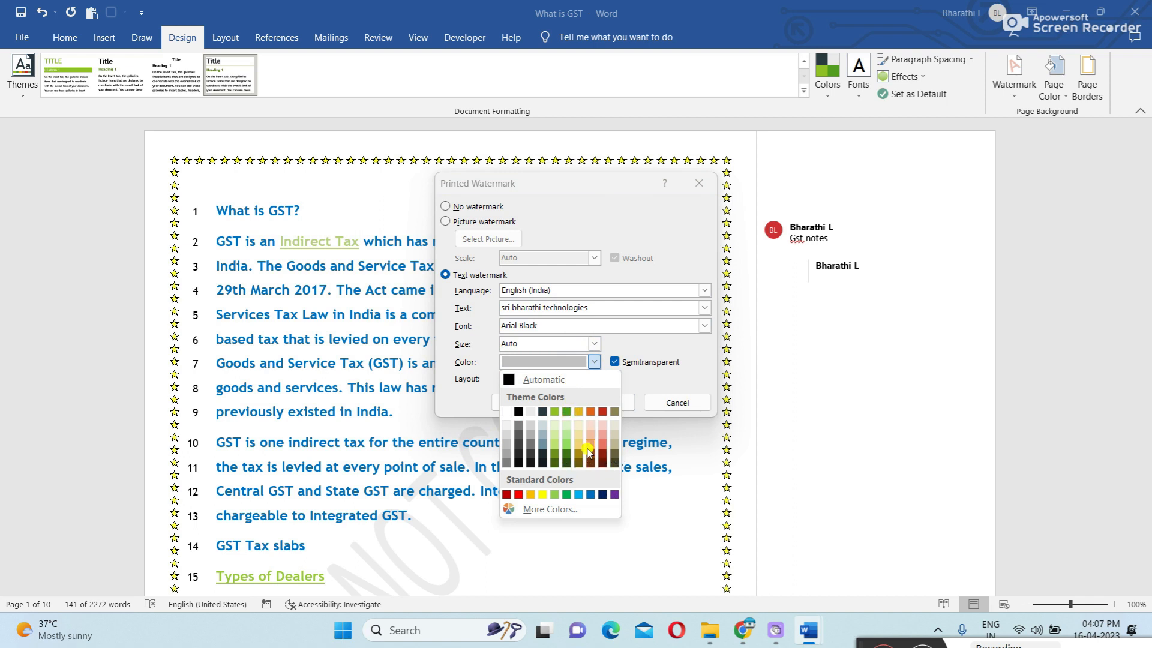
left_click(602, 413)
left_click(526, 403)
left_click(676, 402)
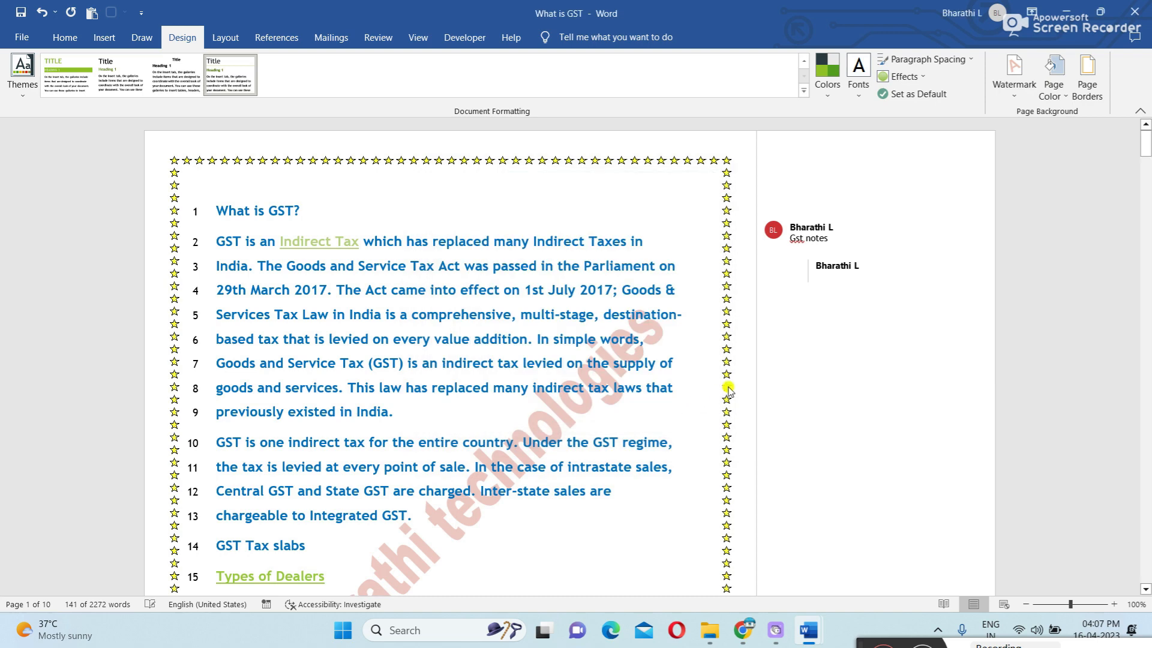
- Check the custom watermark on the first page and remove it from the document
scroll(726, 386, "down", 5)
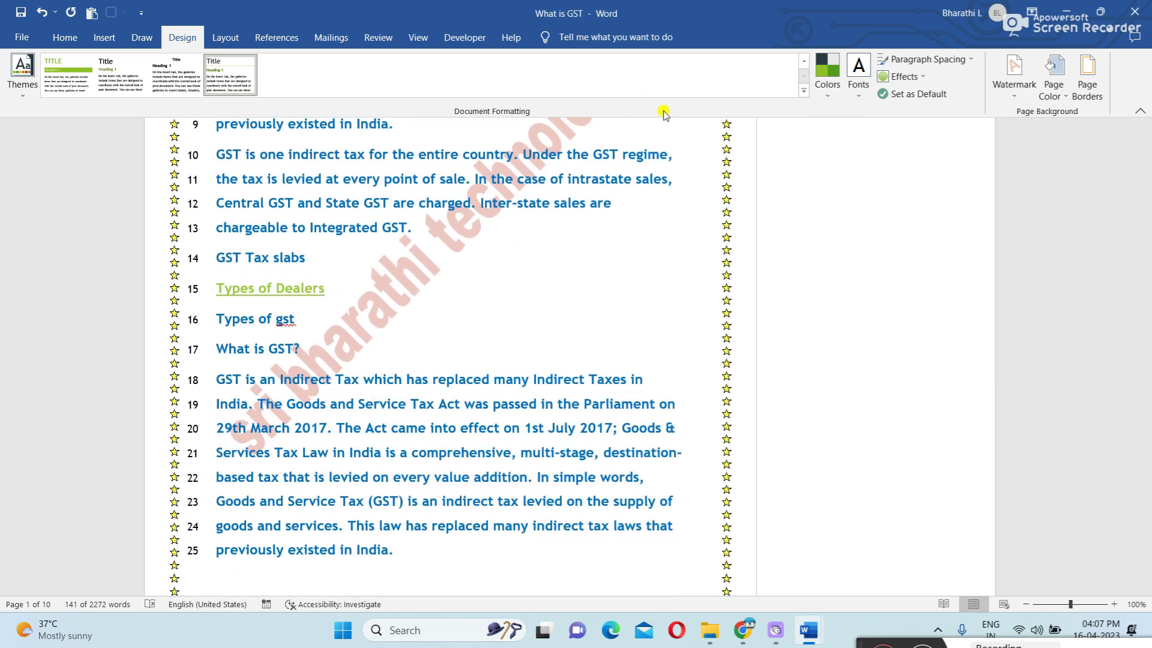
scroll(636, 198, "up", 5)
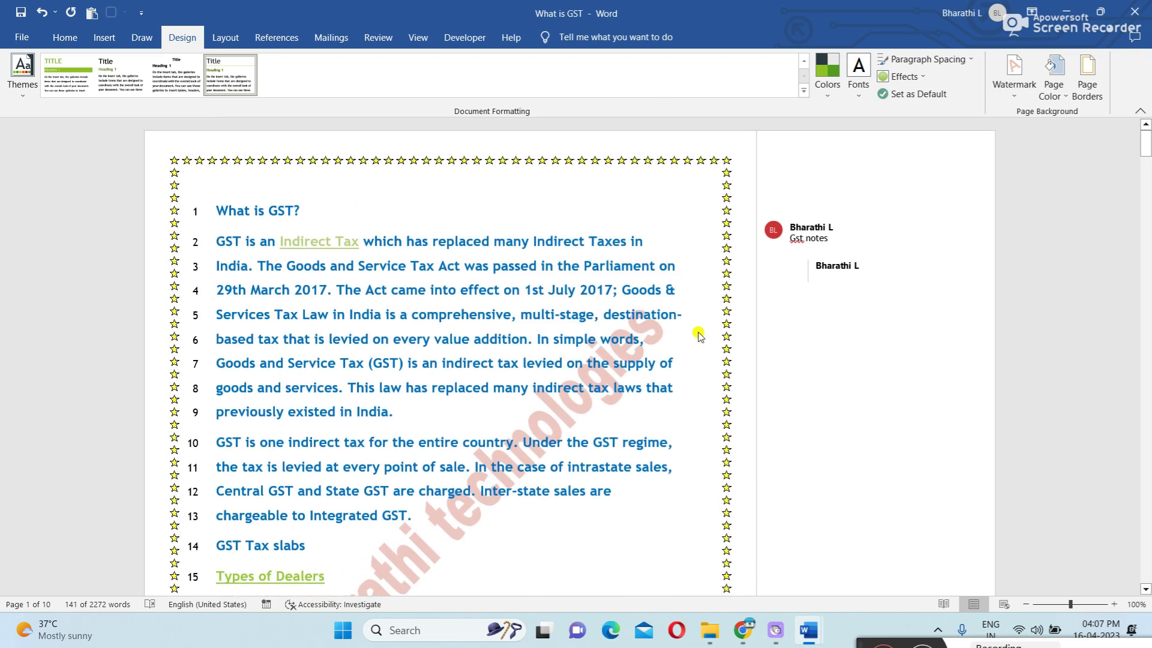
left_click(1016, 95)
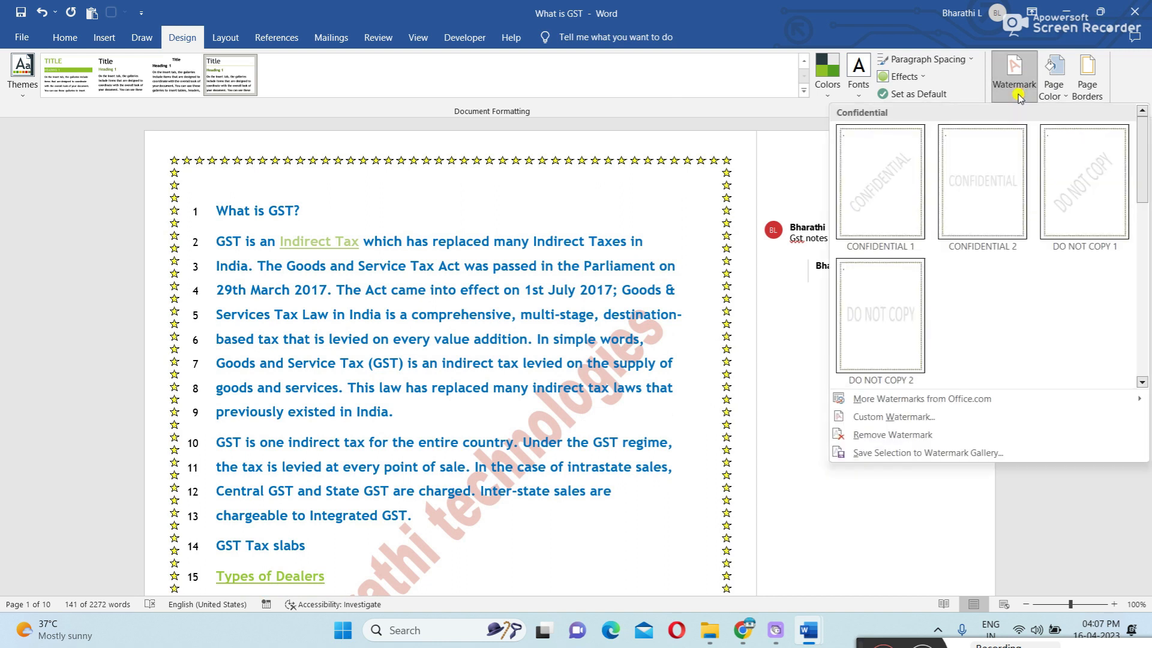
left_click(902, 437)
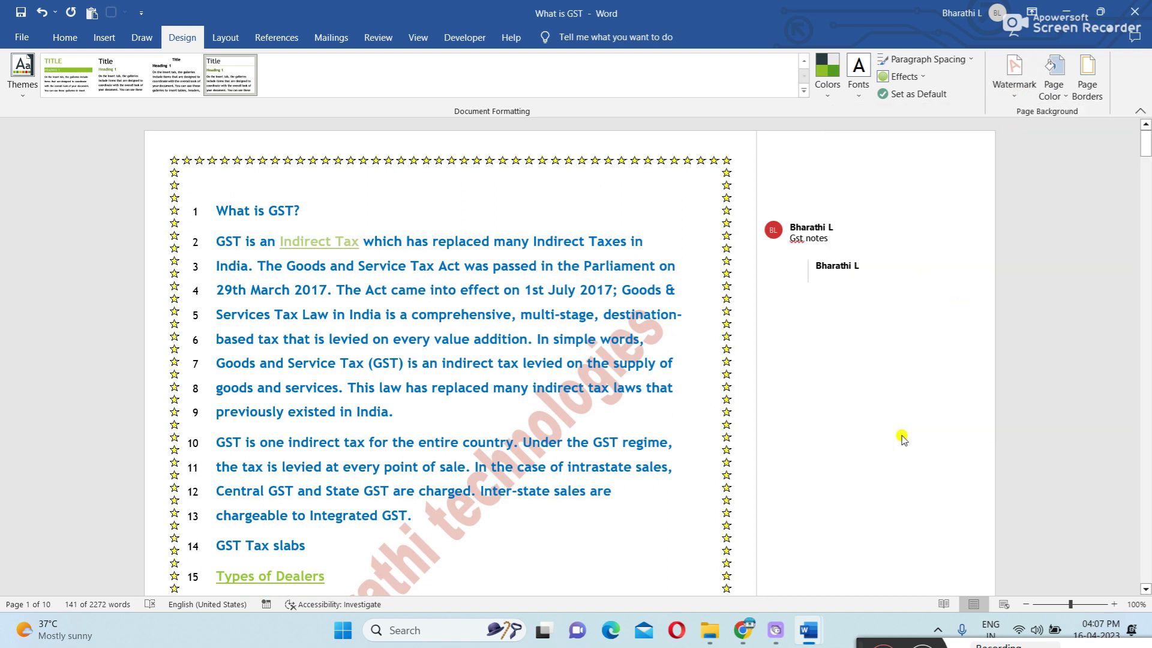
- Open the watermark choices for the GST document again
left_click(1013, 96)
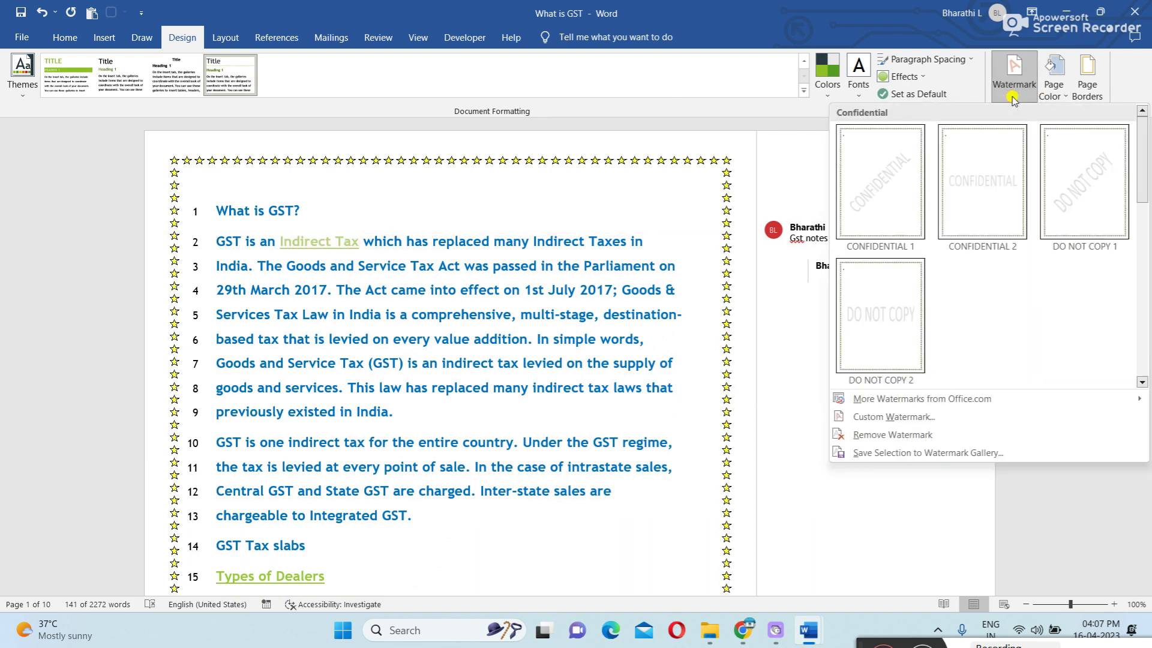
- Try a light green theme color as the page background and reset it to No Color
left_click(772, 151)
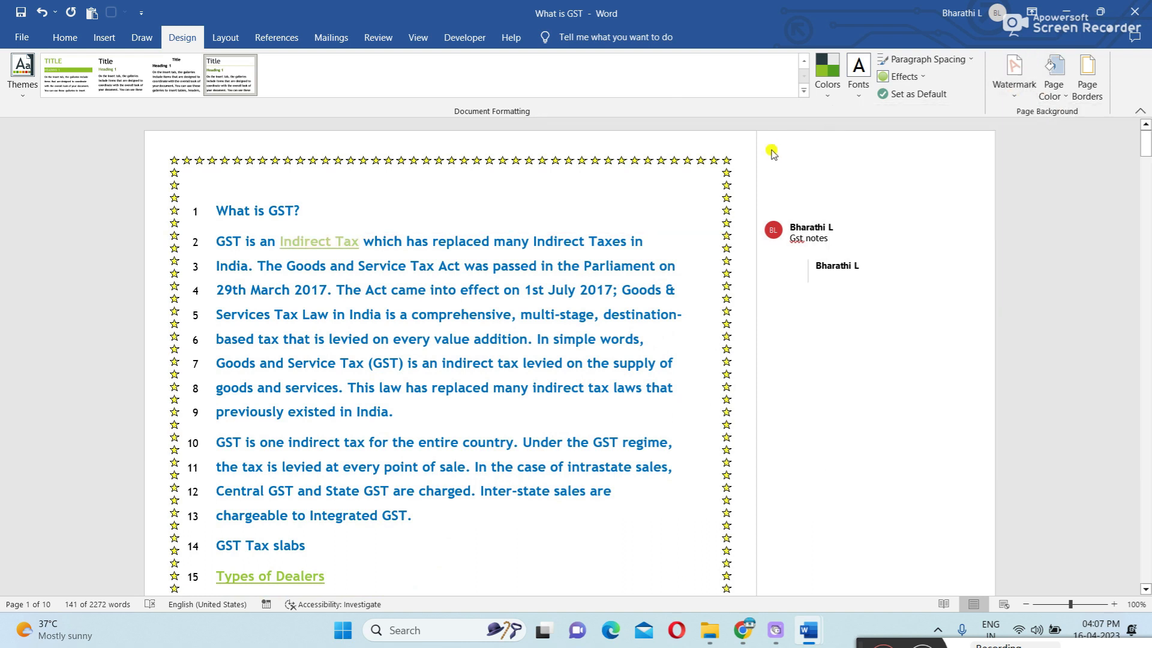
left_click(1066, 101)
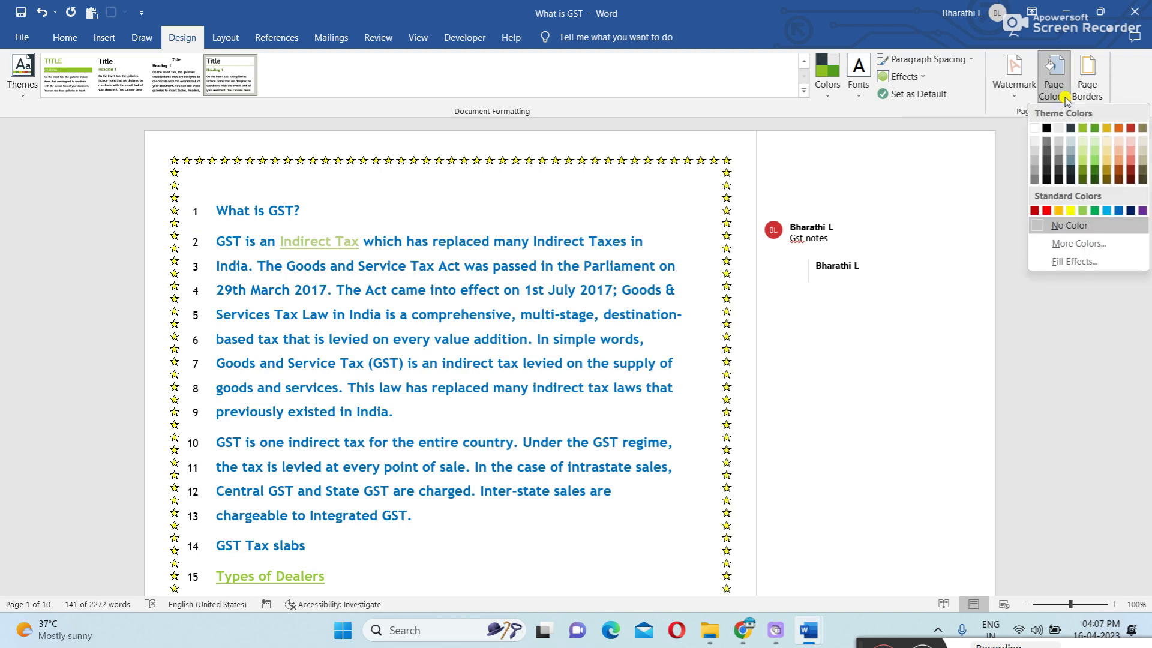
left_click(1094, 158)
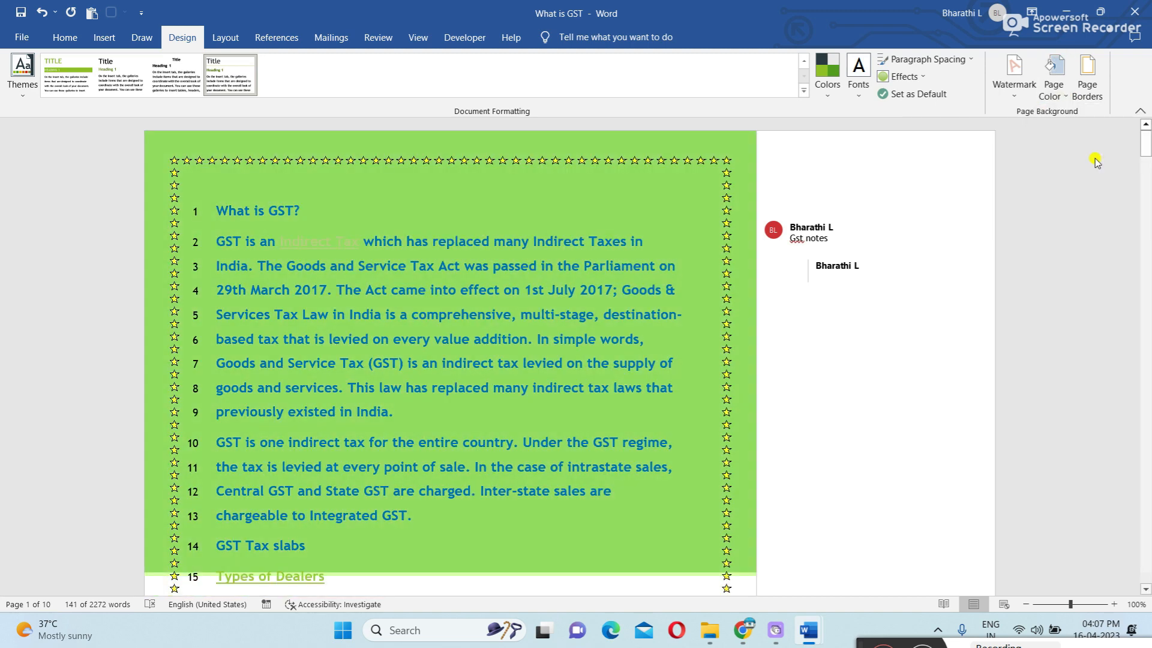
left_click(1066, 99)
left_click(1070, 226)
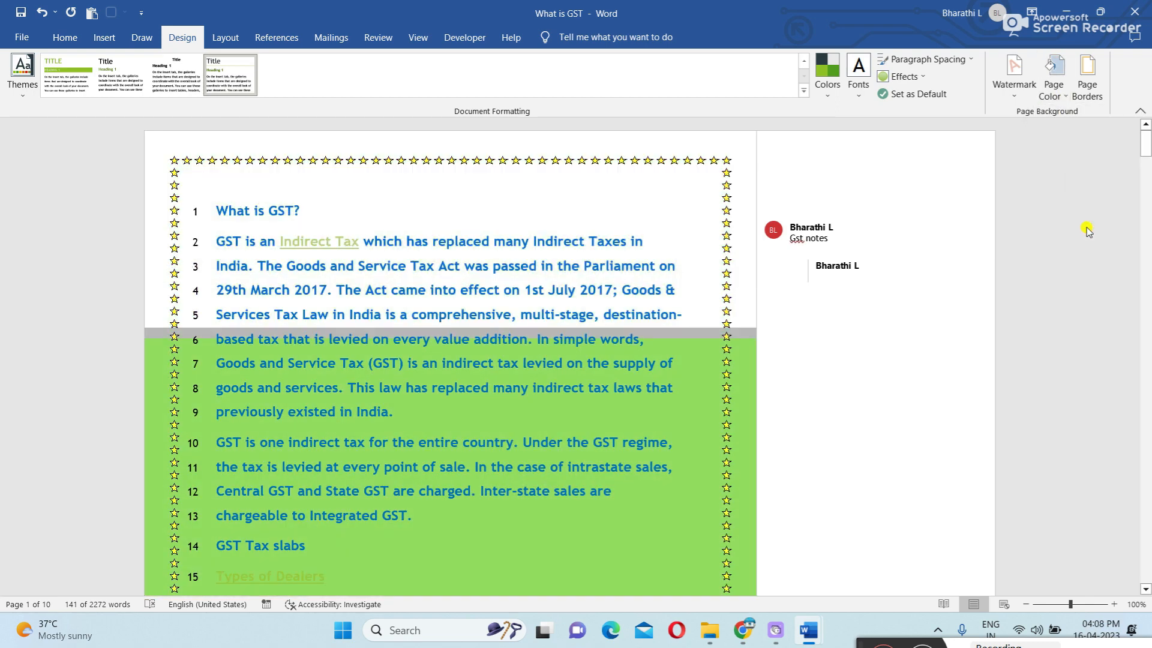
- Set the page background to a light blue picked from the standard palette of additional colors
left_click(1068, 96)
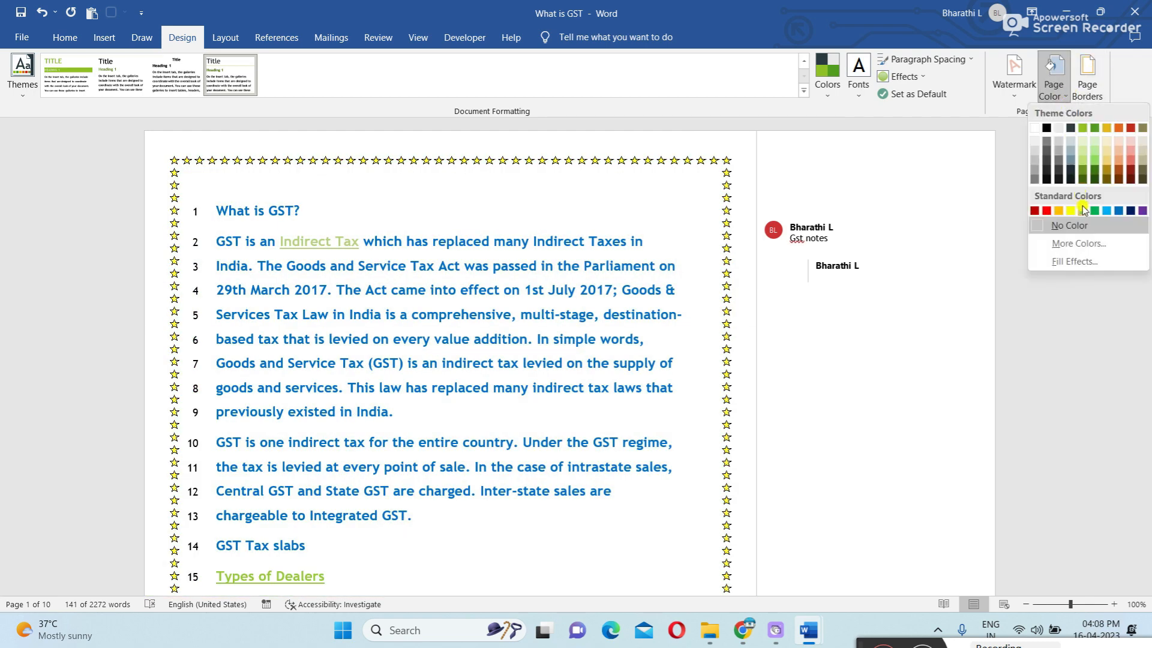
left_click(1092, 244)
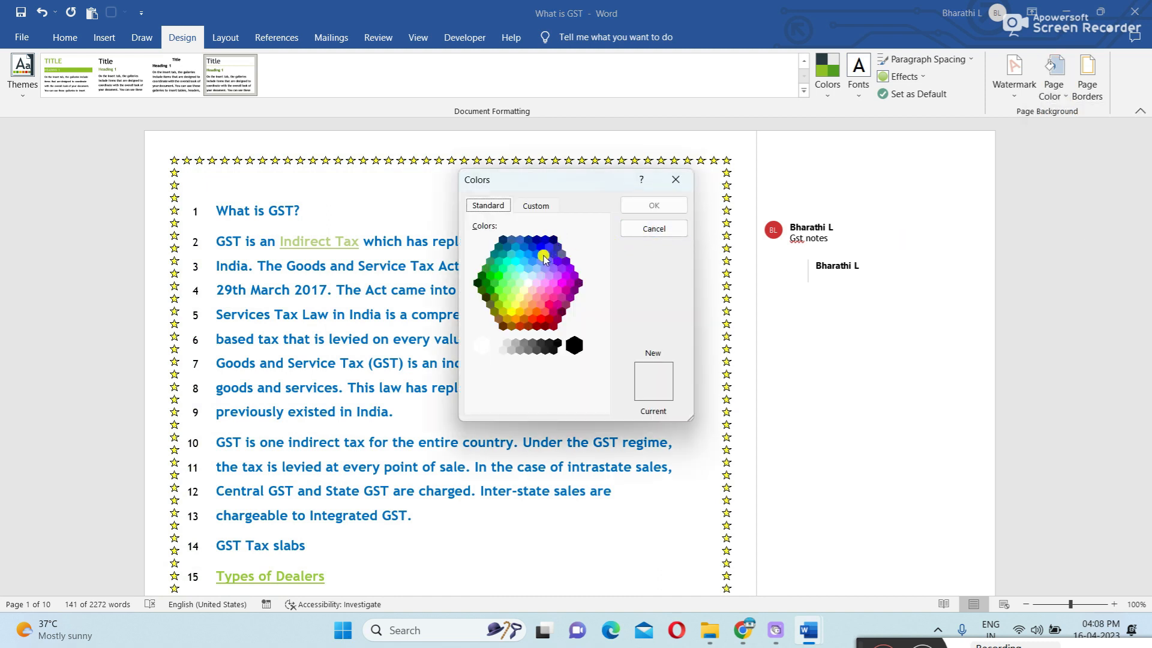
left_click(532, 276)
left_click(667, 207)
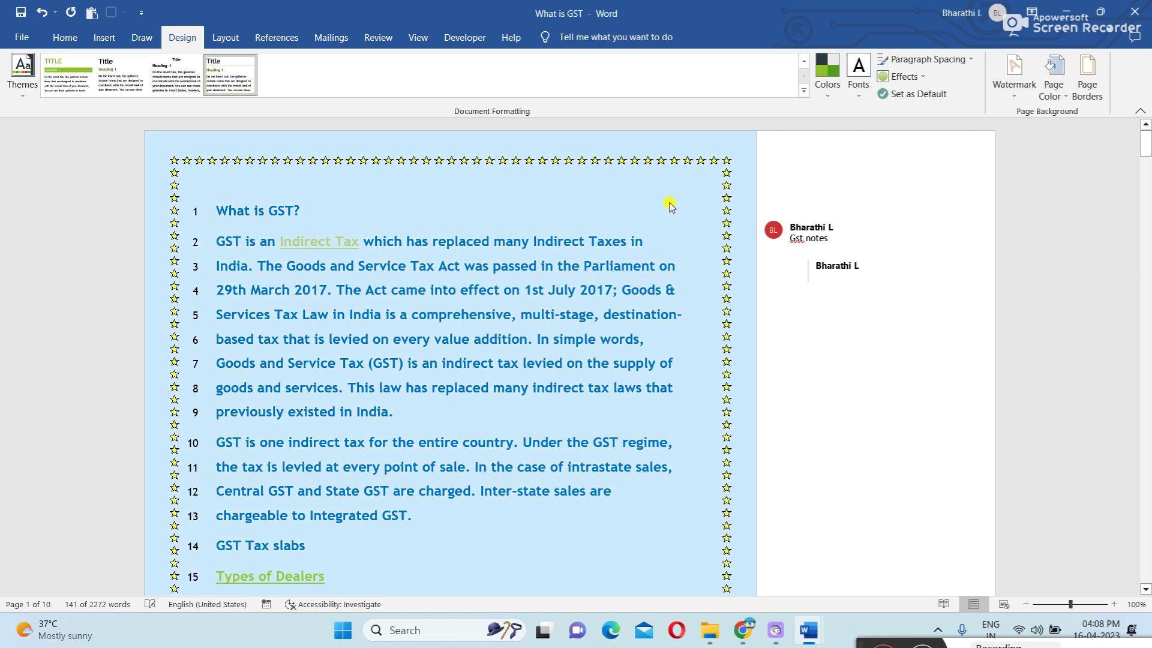
- Set up a two-color gradient fill for the page background with light green as Color 1 and white as Color 2
left_click(1054, 84)
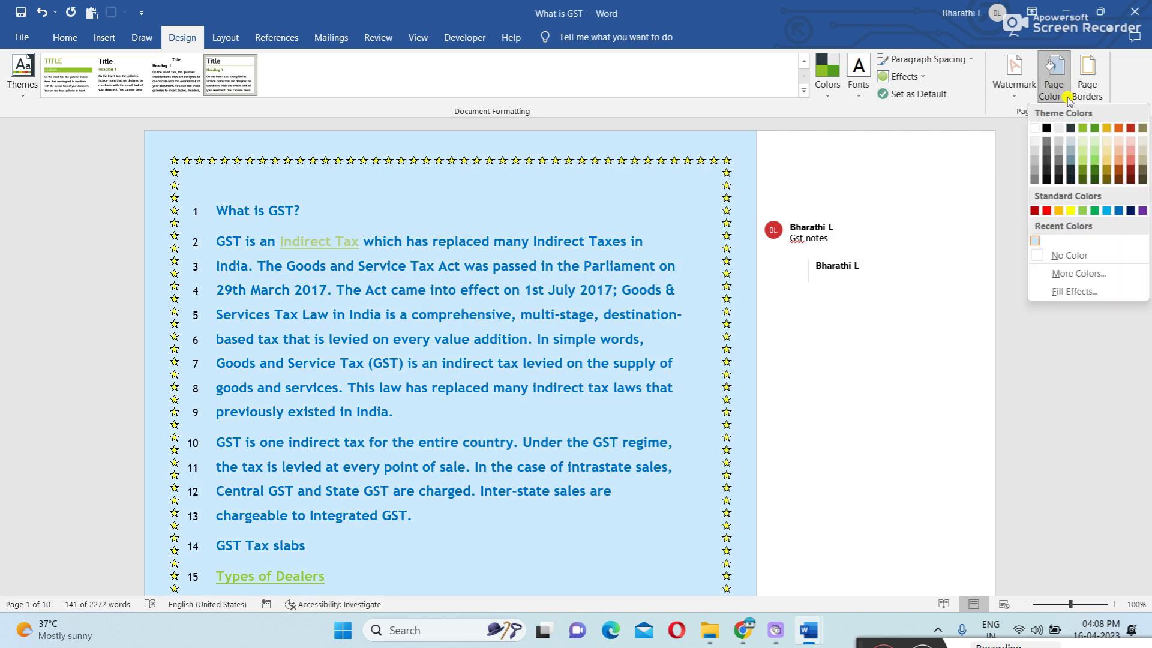
left_click(1074, 291)
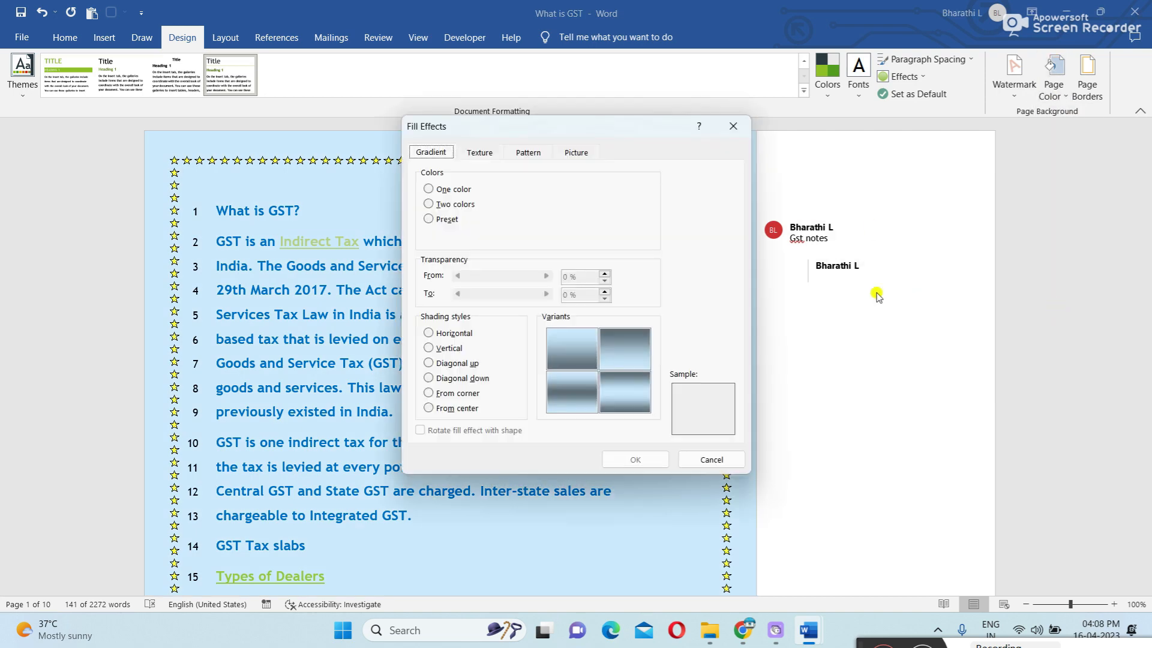
left_click(455, 189)
left_click(466, 204)
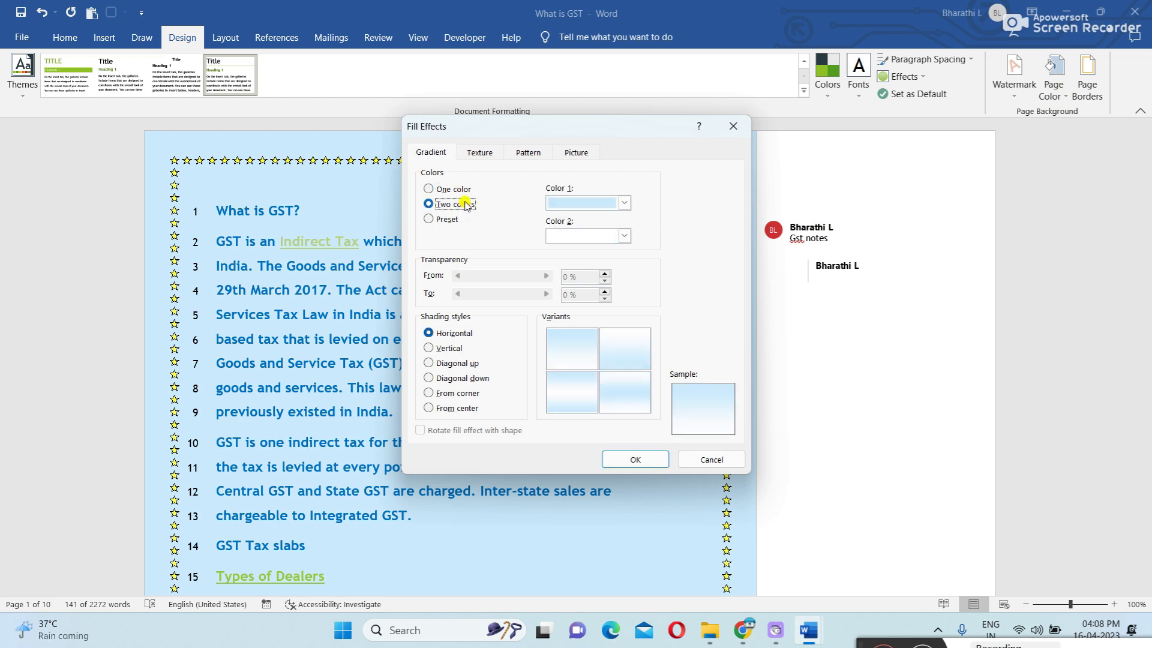
left_click(623, 206)
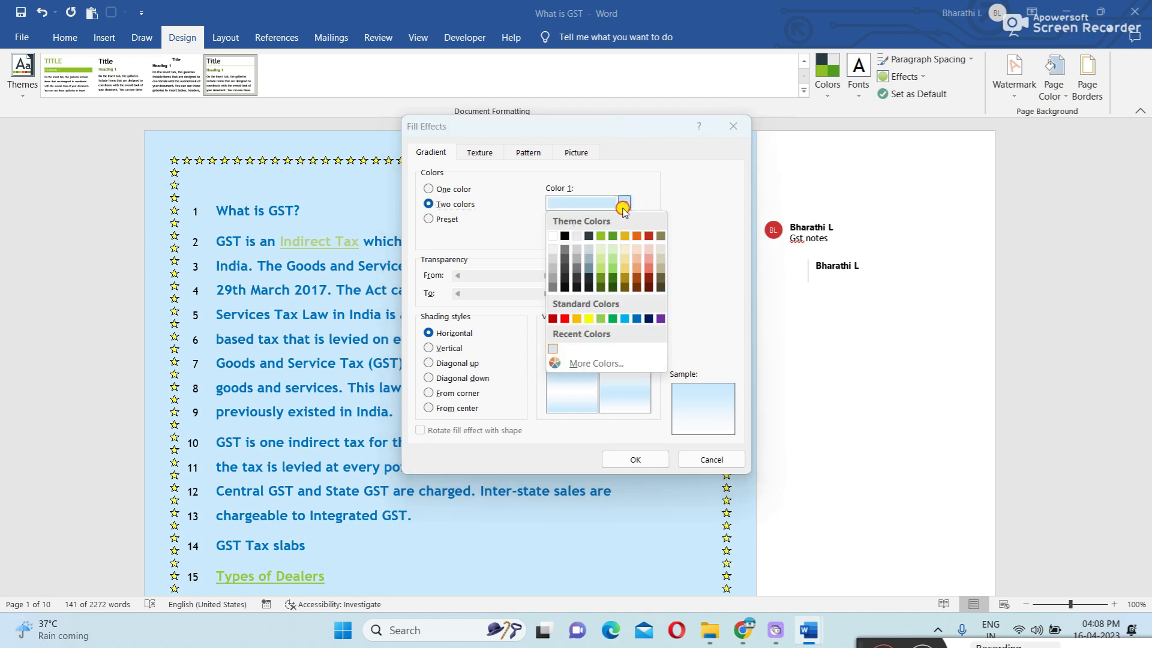
left_click(611, 271)
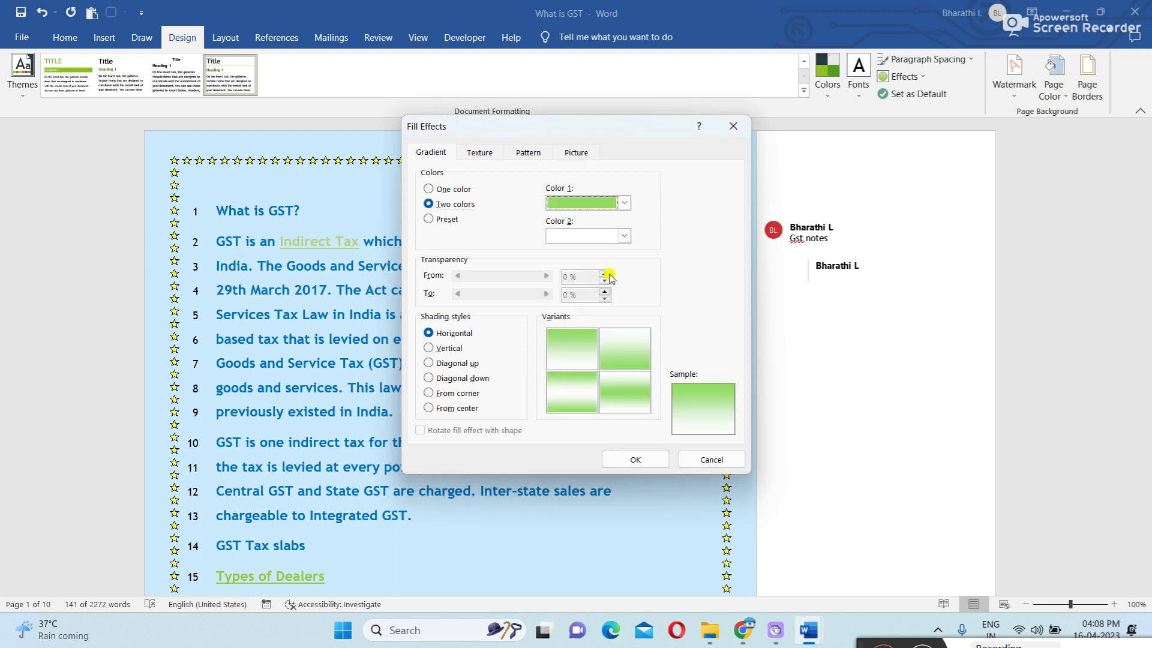
left_click(624, 235)
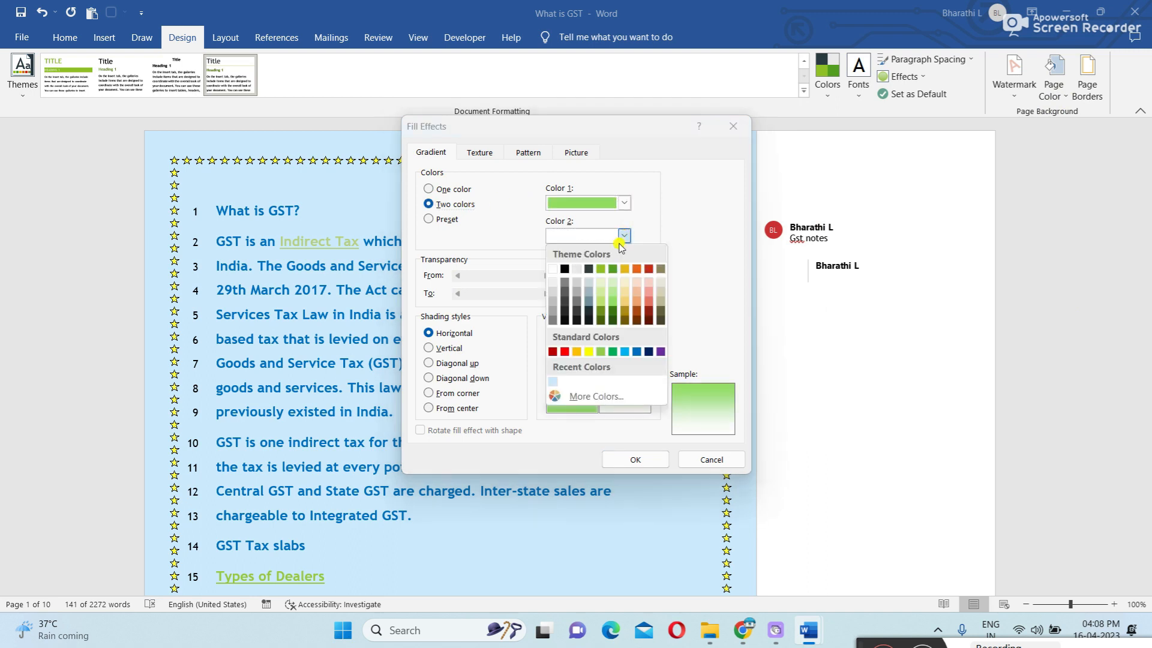
left_click(624, 302)
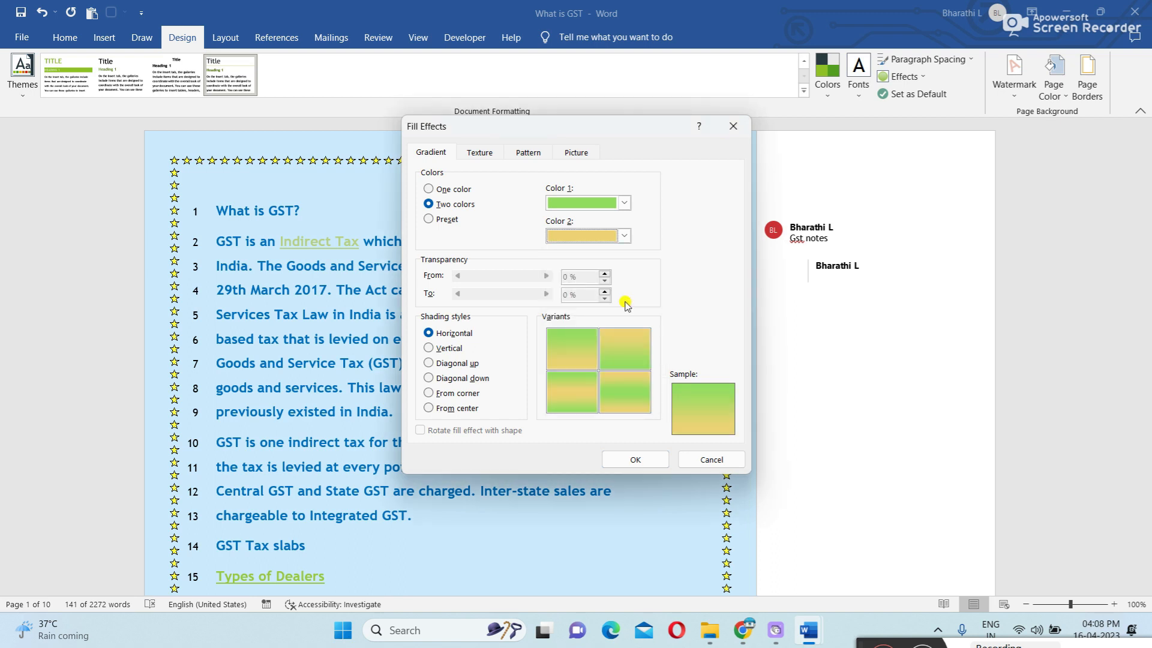
left_click(624, 236)
left_click(647, 300)
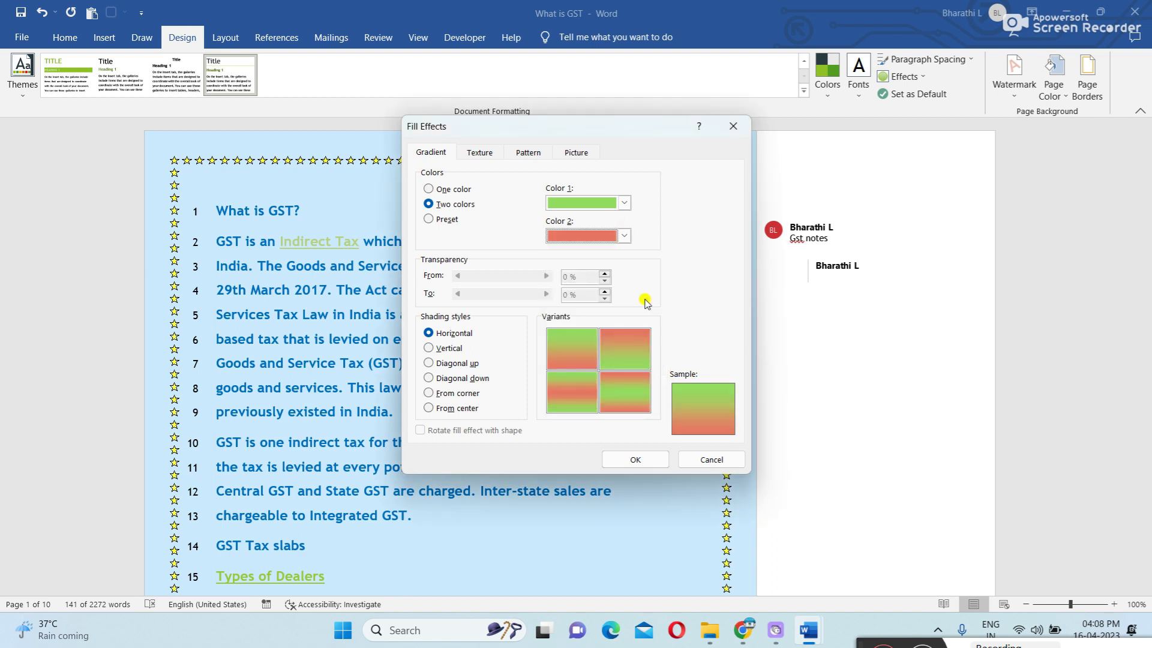
left_click(624, 236)
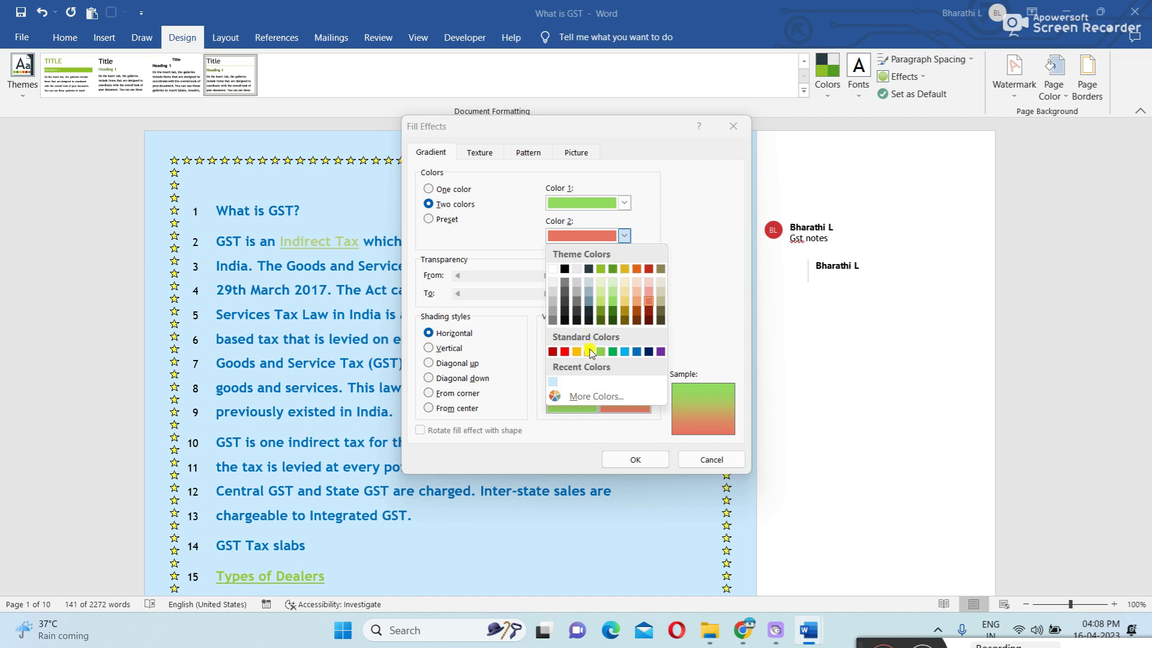
left_click(552, 269)
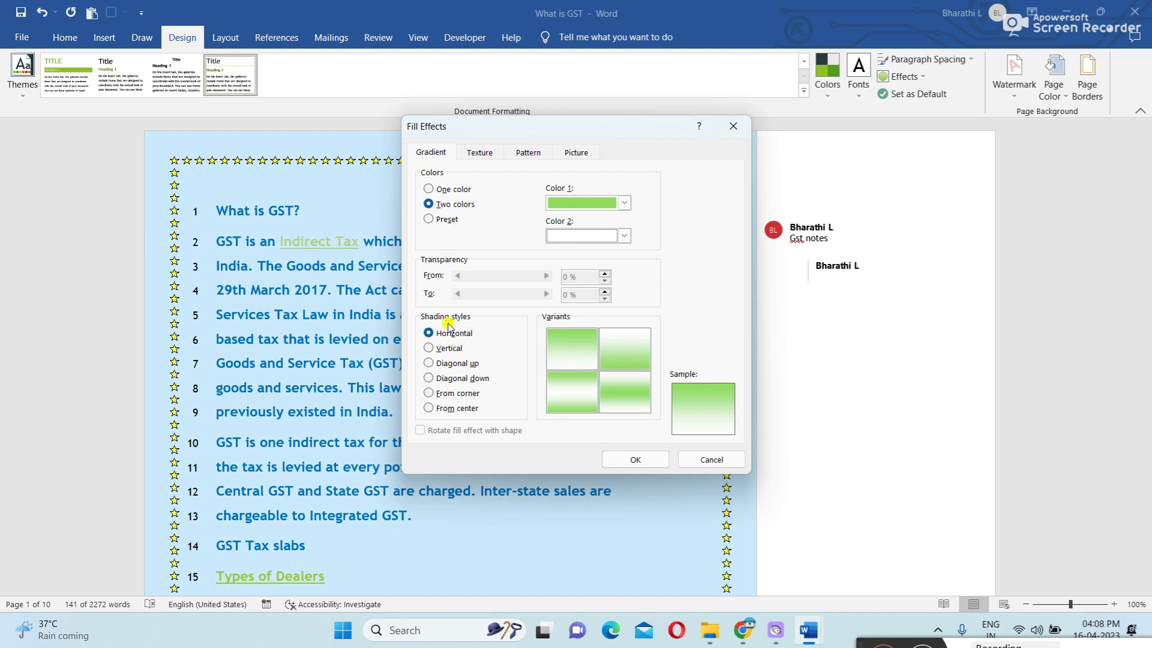
- Choose the From corner shading style for the gradient and apply it to the document's pages
left_click(458, 349)
left_click(454, 333)
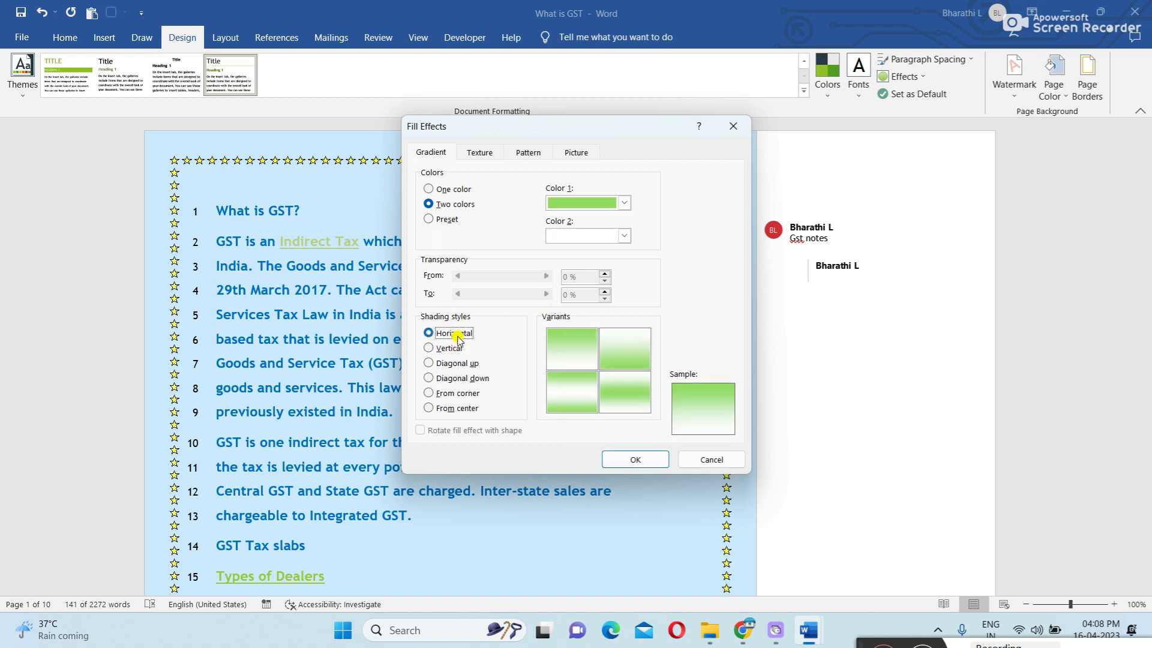
left_click(455, 365)
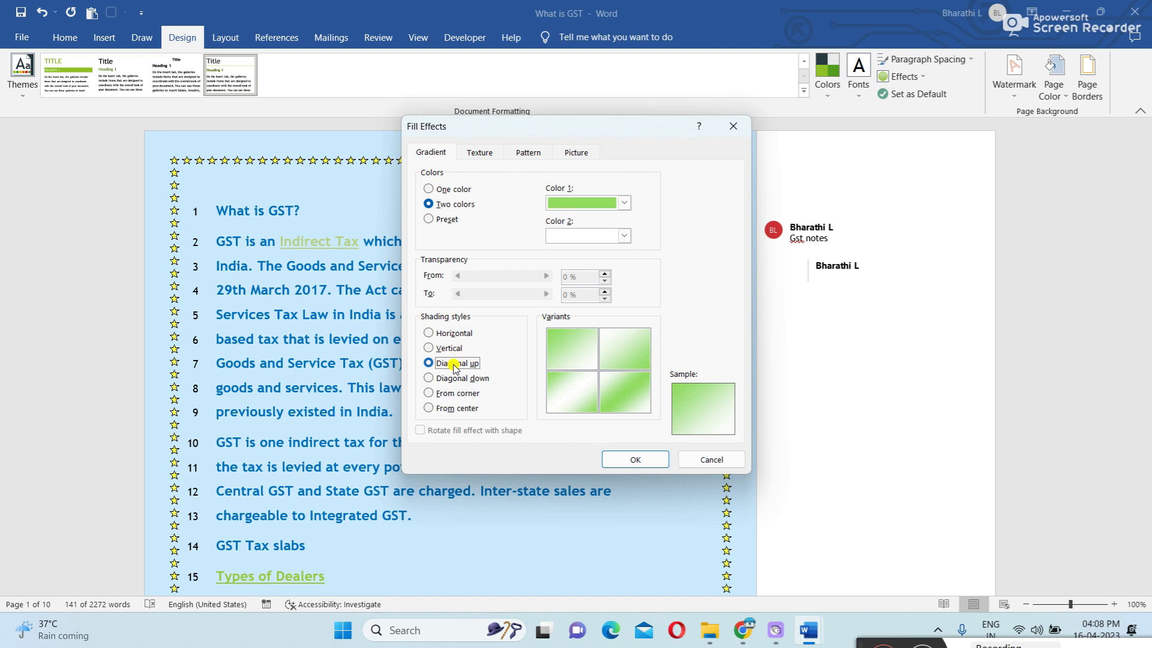
left_click(457, 379)
left_click(462, 393)
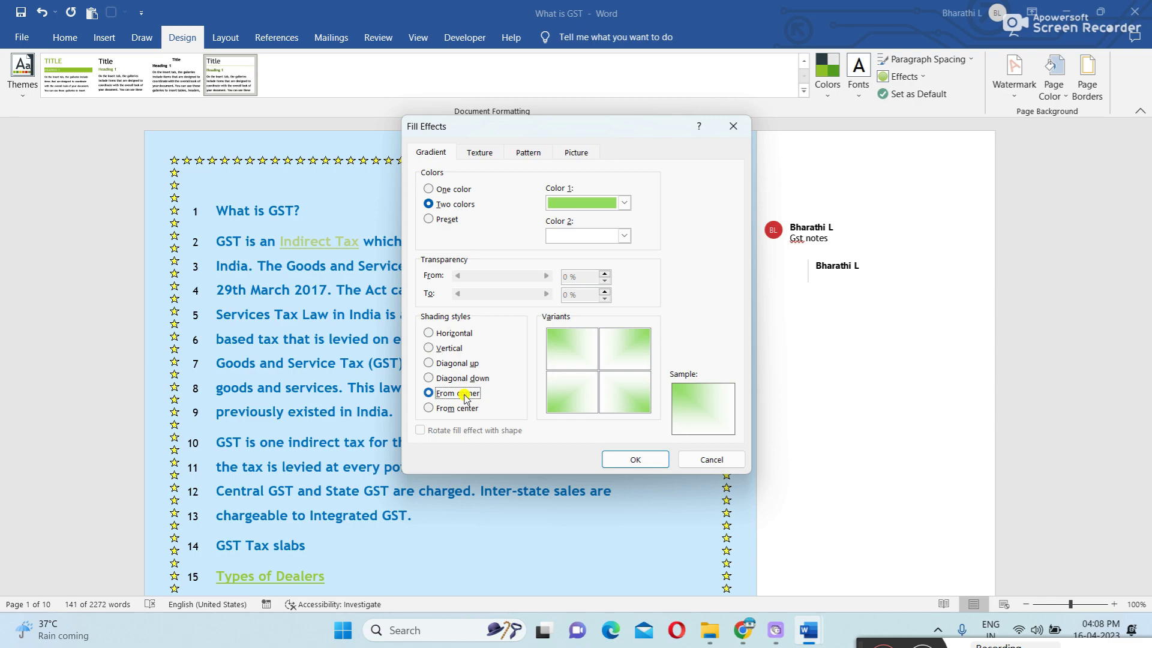
left_click(660, 459)
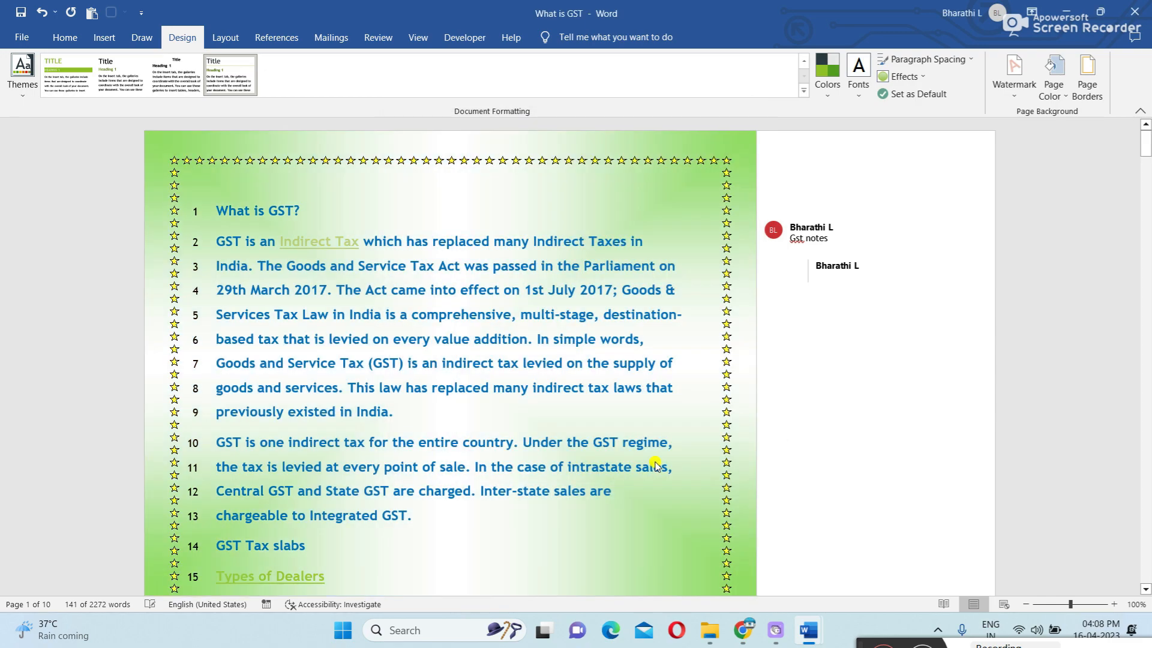
scroll(651, 288, "down", 8)
scroll(654, 291, "up", 7)
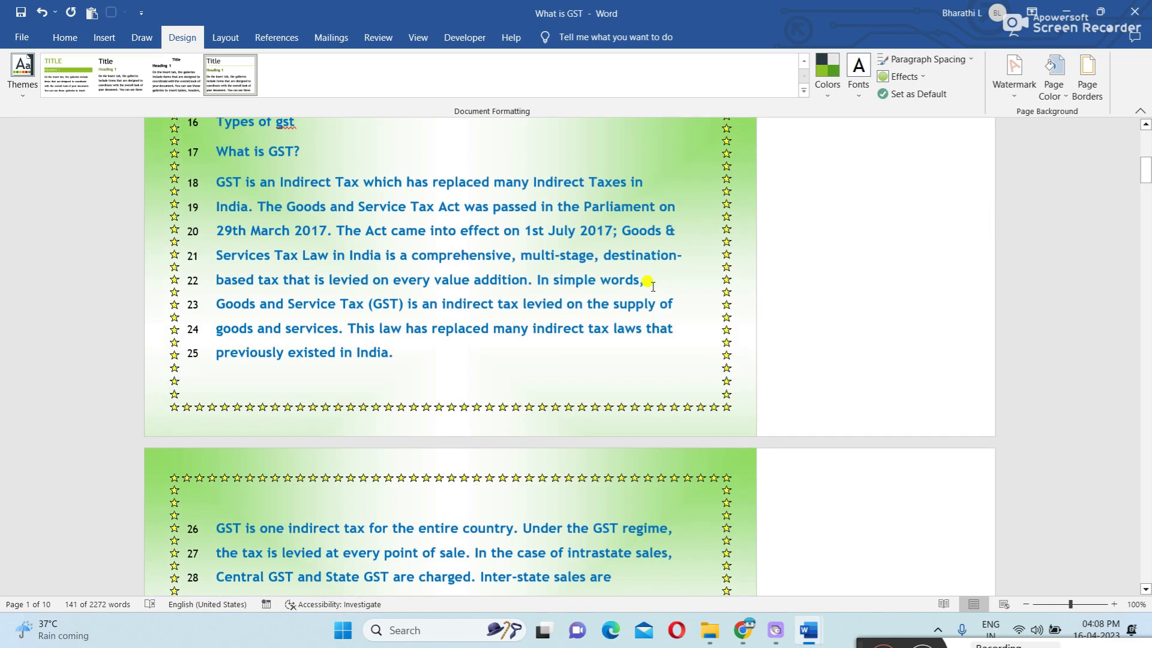
scroll(653, 289, "up", 2)
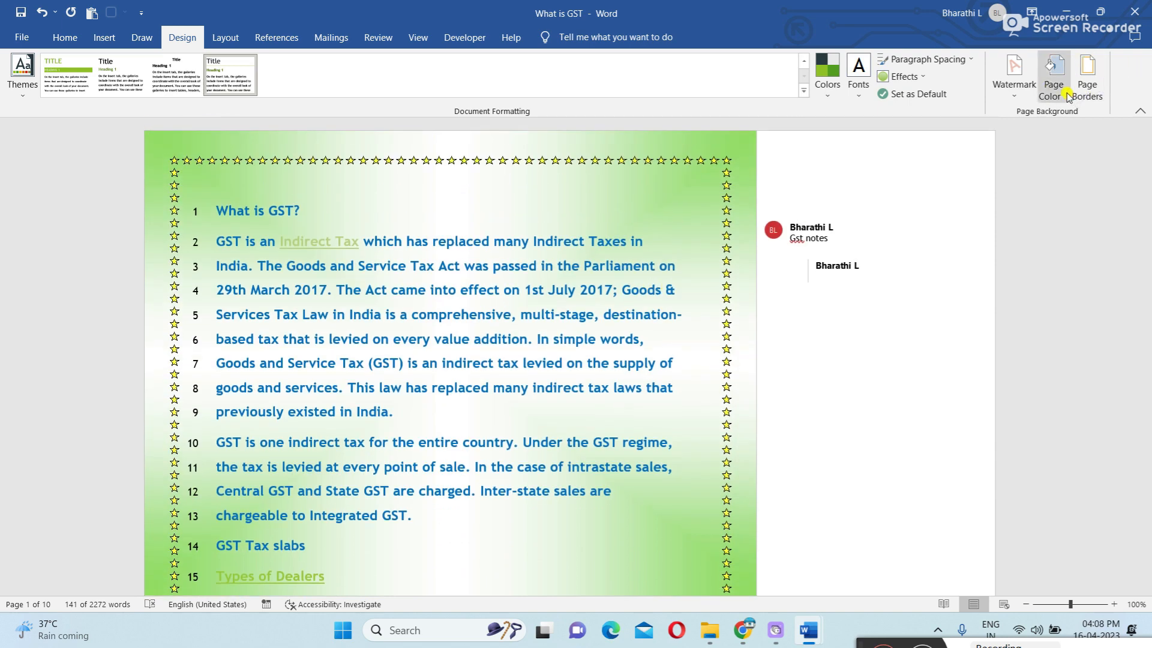
- Fill the page background with the Parchment texture
left_click(1065, 95)
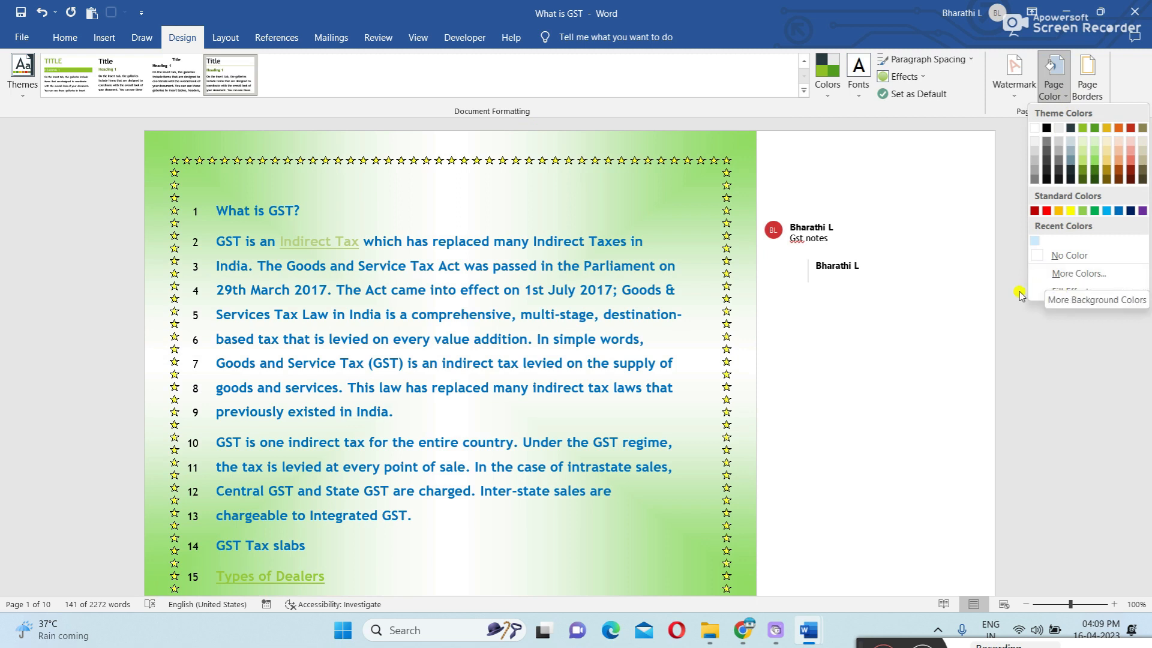
left_click(1087, 292)
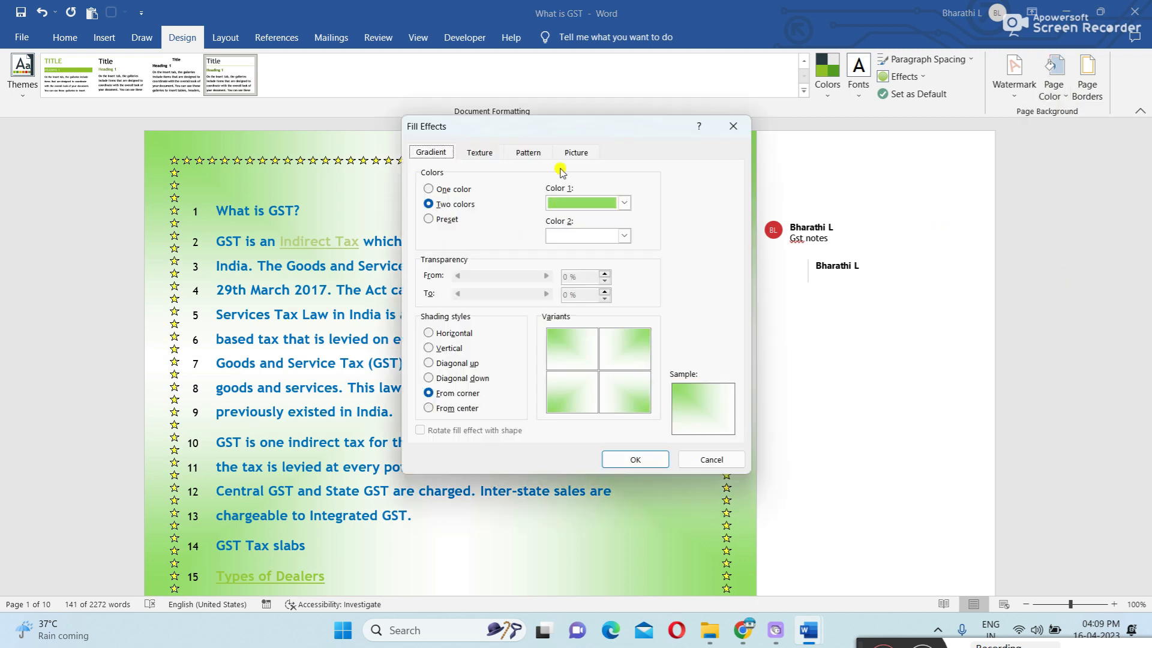
left_click(447, 224)
left_click(448, 205)
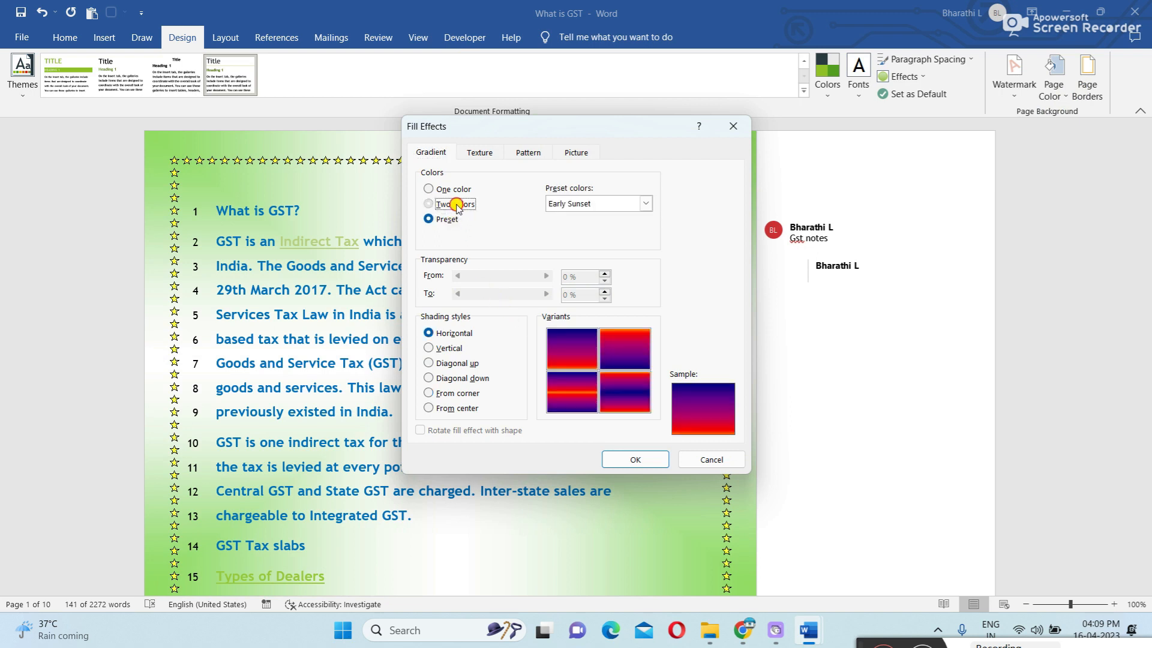
left_click(484, 154)
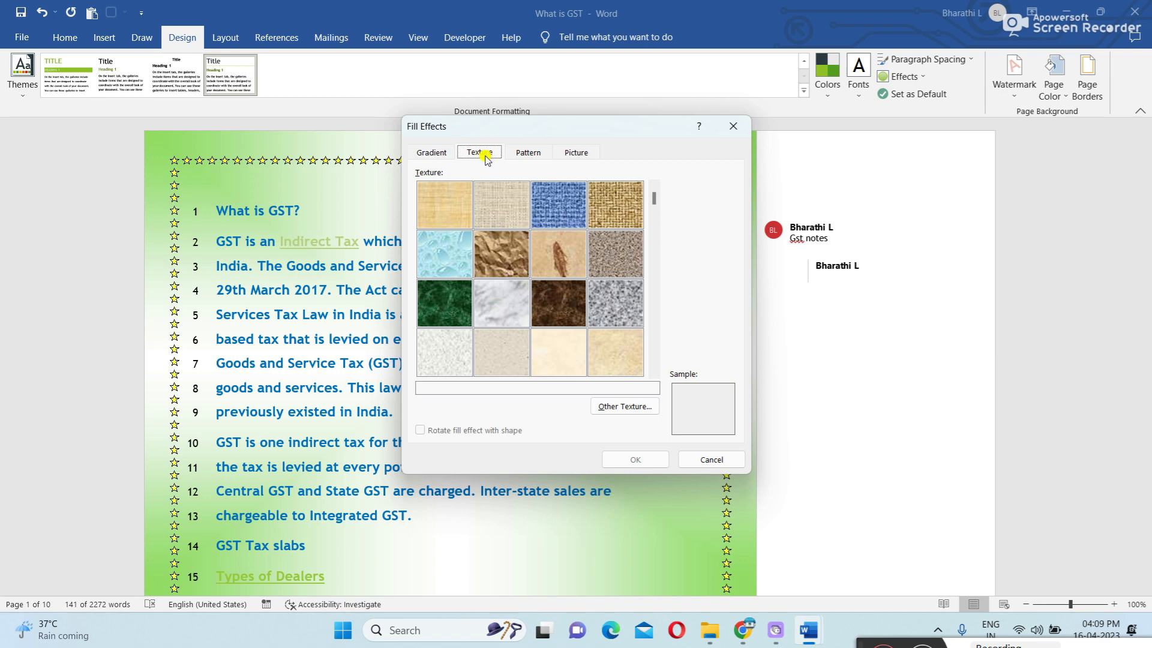
left_click_drag(654, 198, 651, 360)
left_click(567, 274)
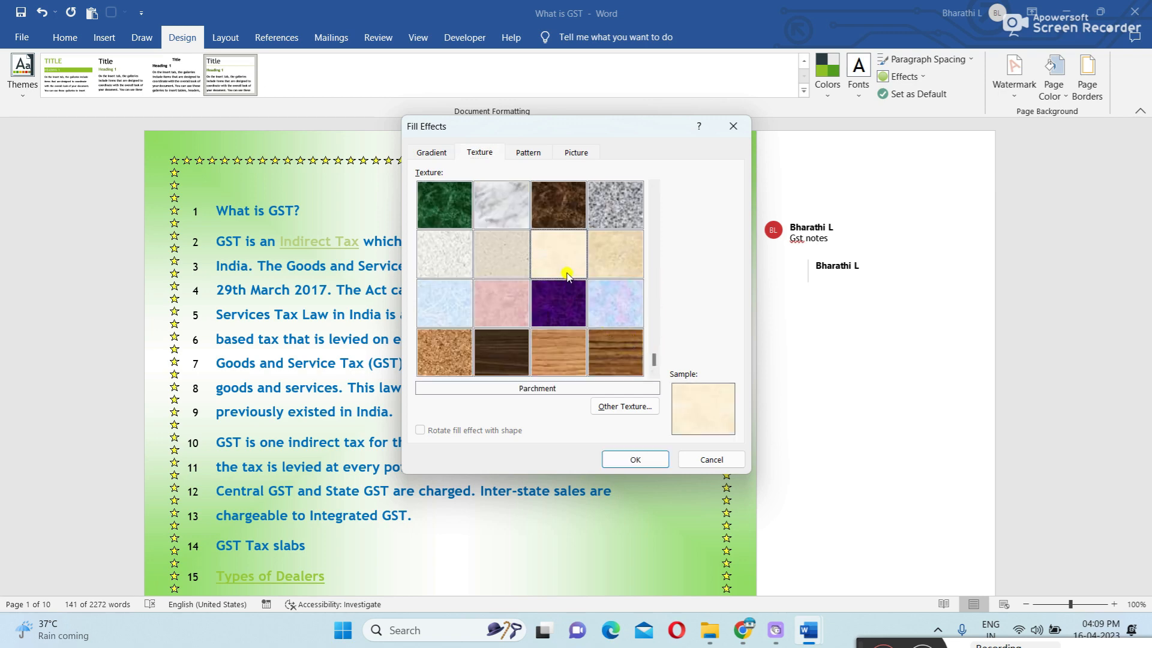
left_click(638, 459)
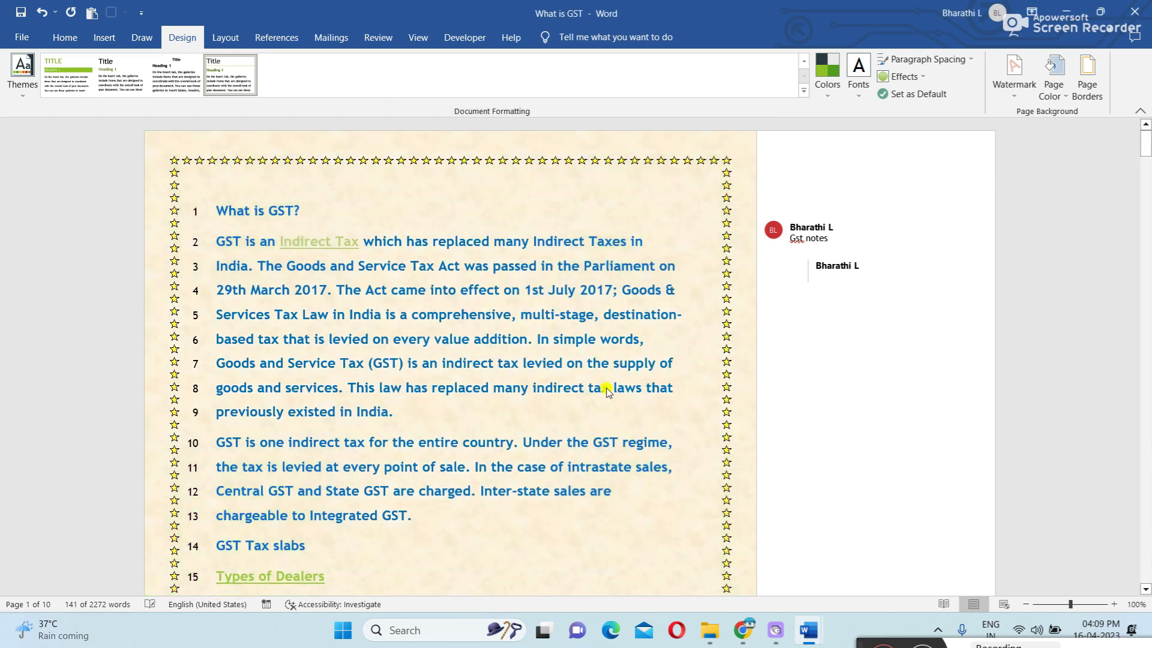
- Examine the Pattern and Picture fill options for the page background and close the fill effects without applying any
left_click(1062, 101)
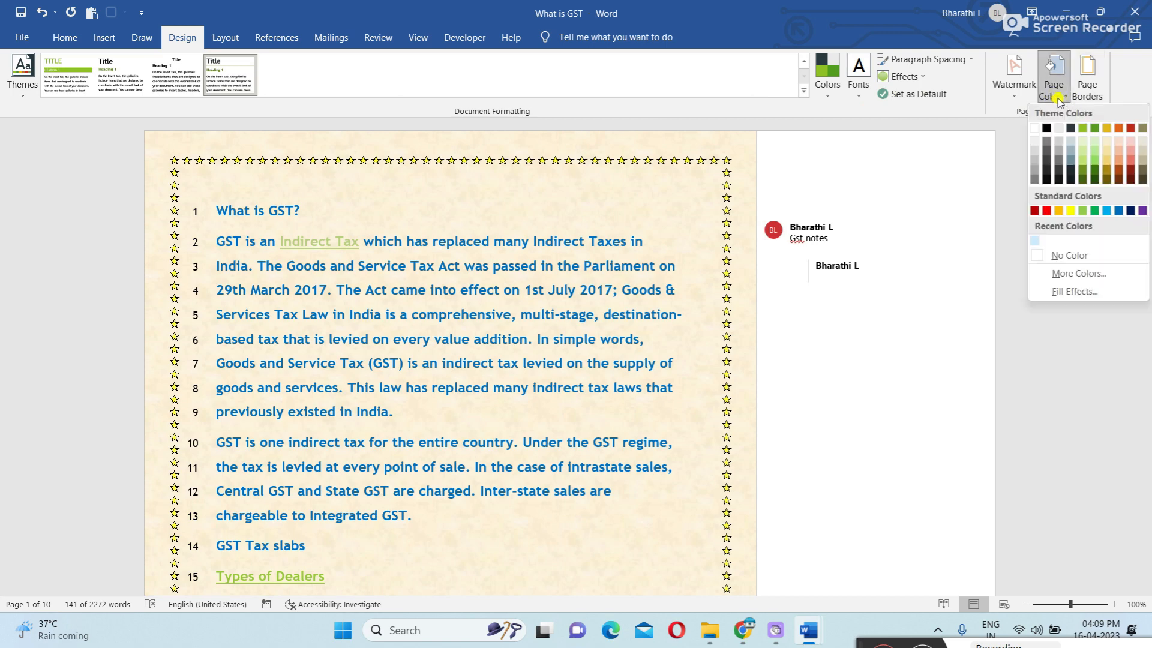
left_click(1074, 291)
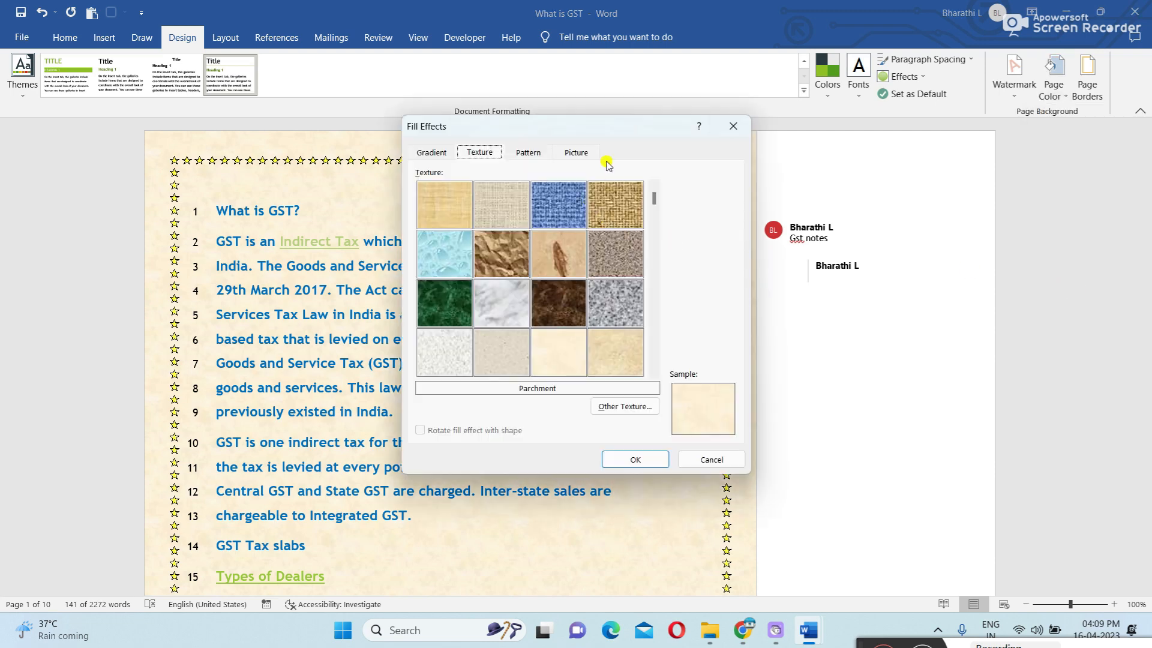
left_click(533, 154)
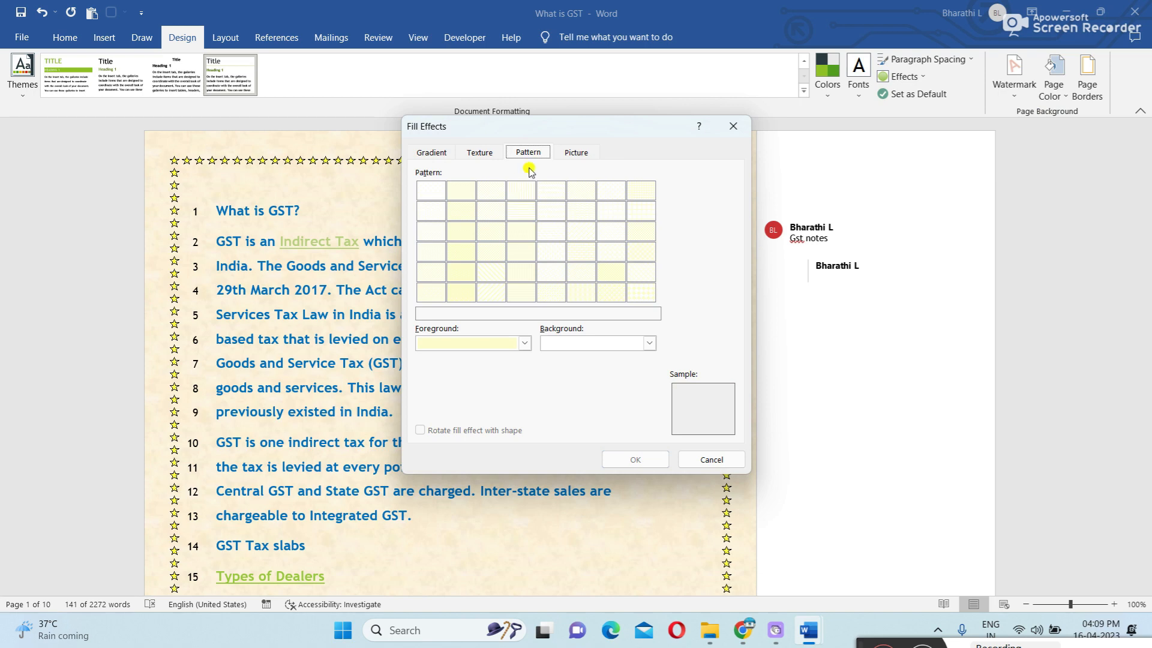
left_click(576, 153)
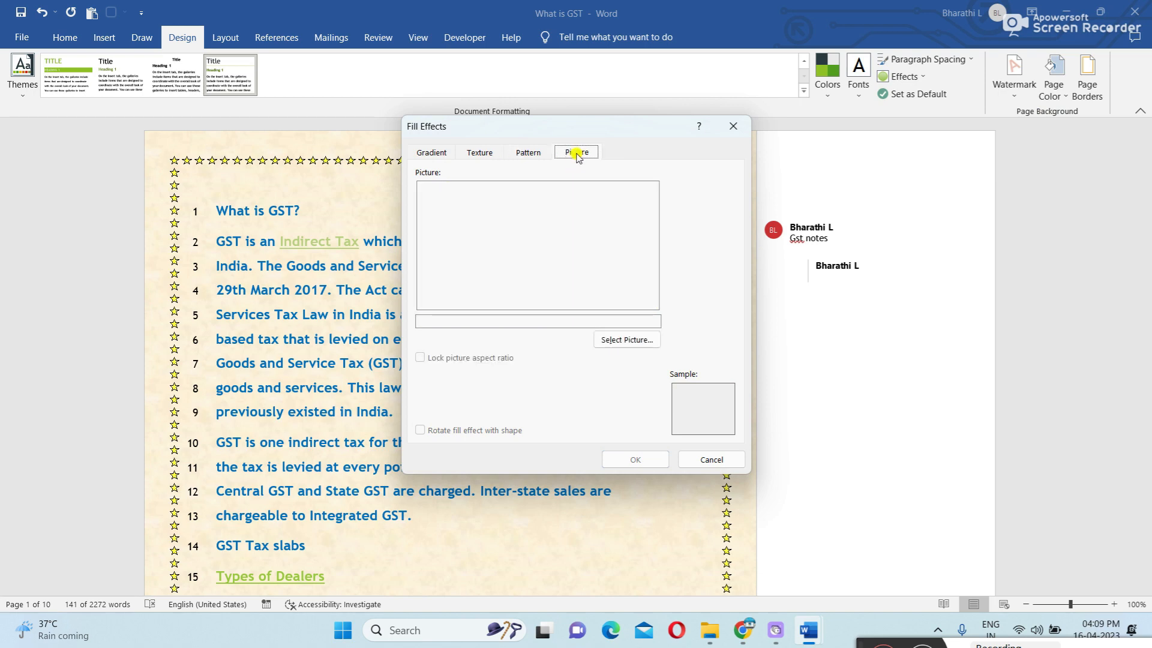
left_click(545, 154)
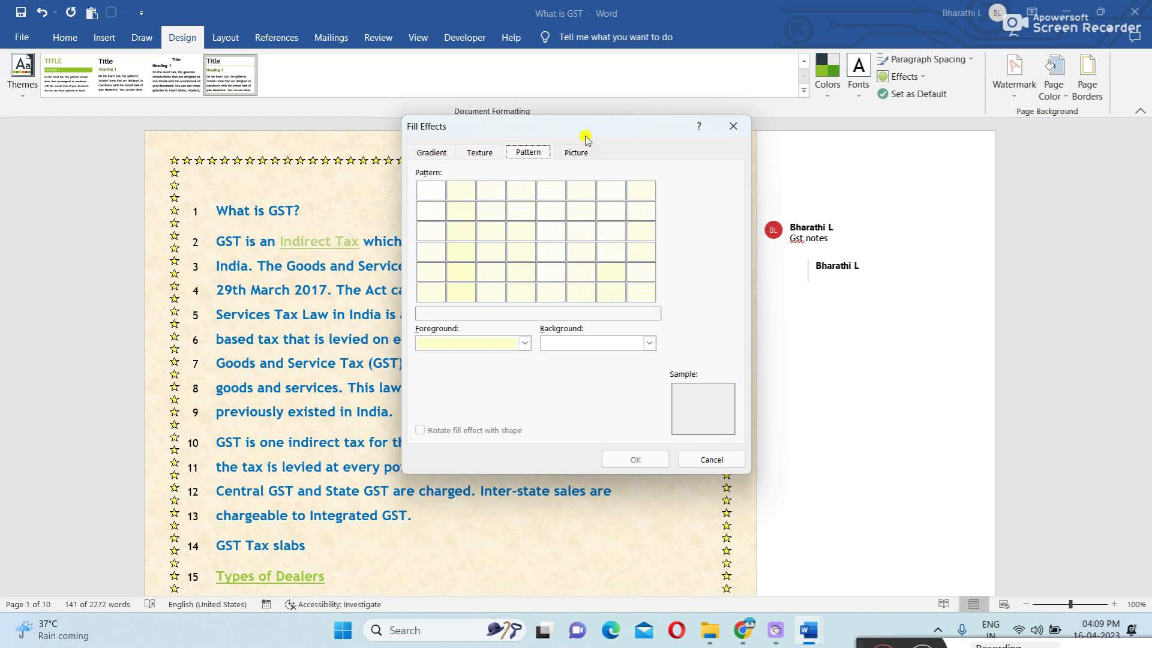
left_click(711, 459)
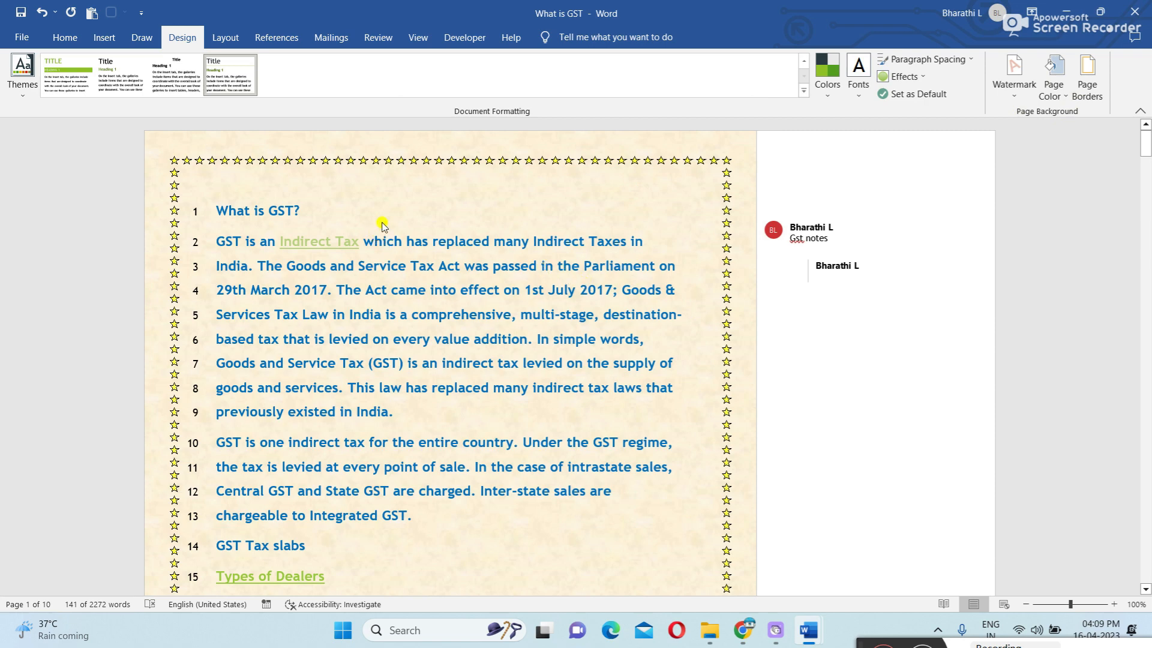
left_click(1054, 90)
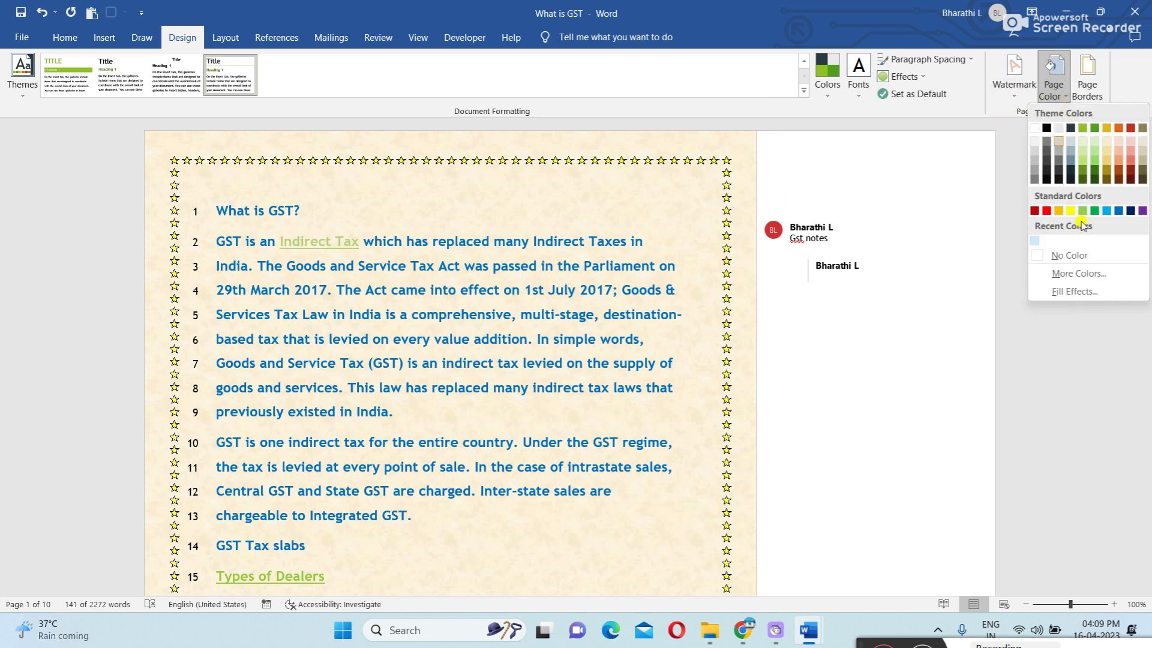
left_click(1078, 273)
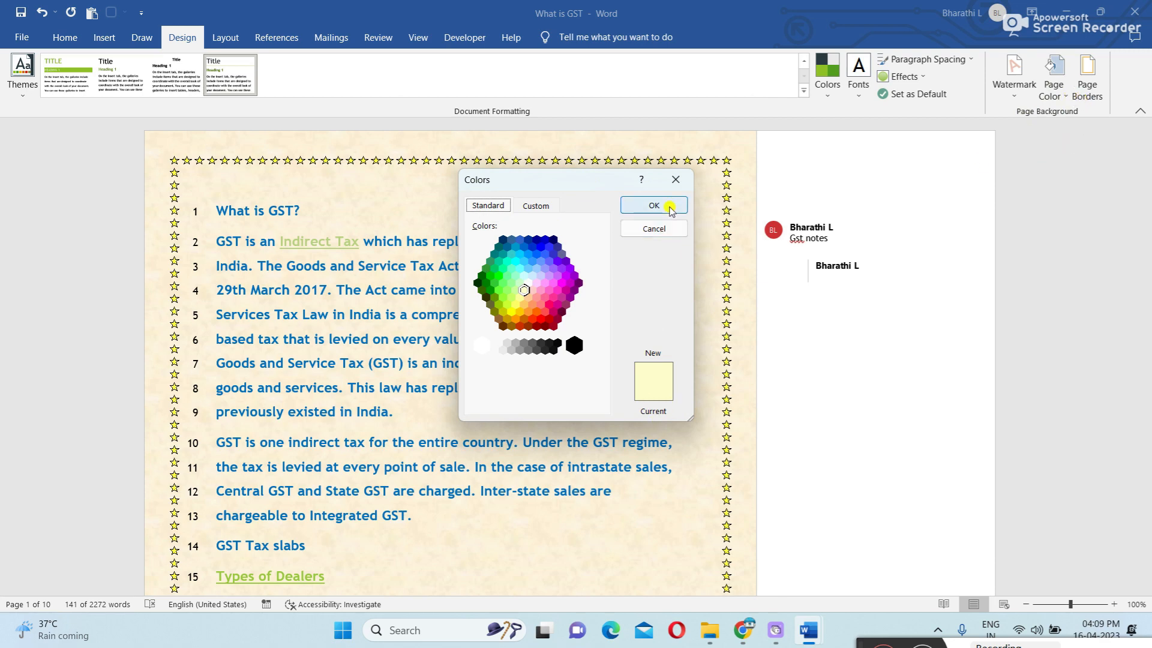
left_click(660, 229)
left_click(1057, 90)
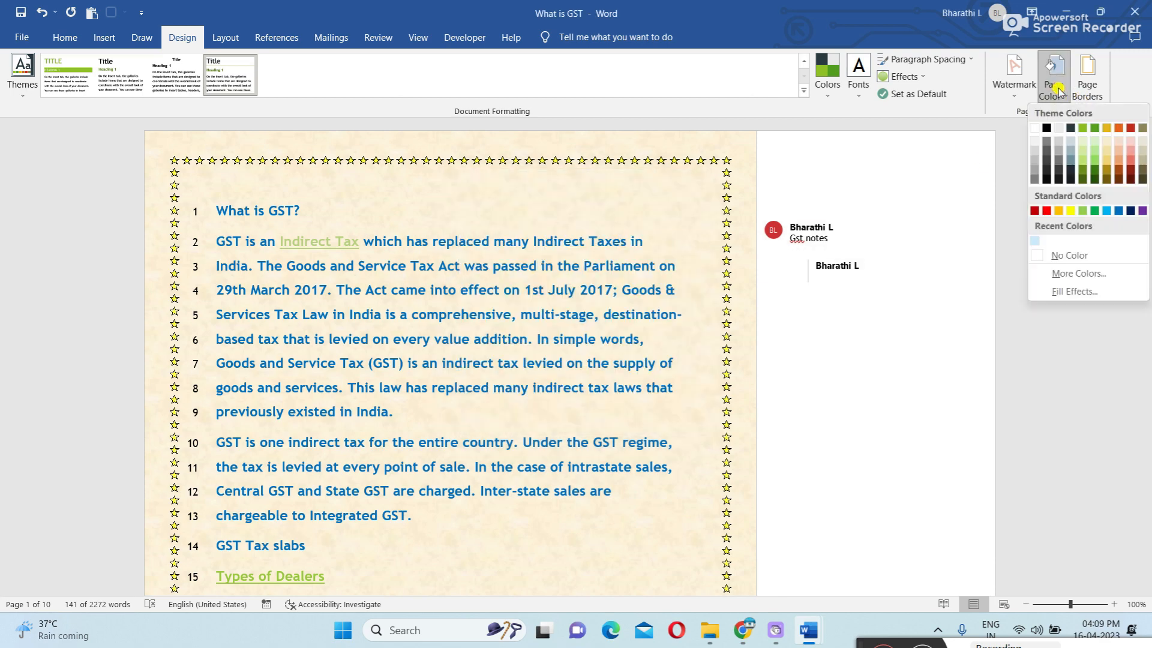
left_click(1078, 269)
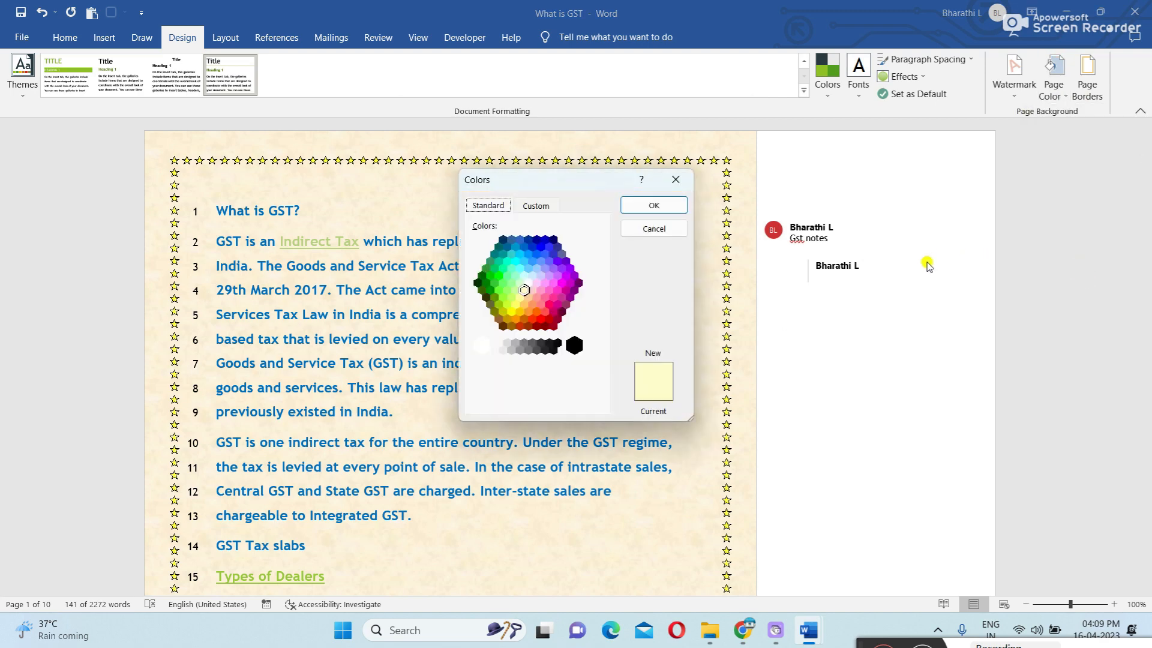
left_click(655, 229)
- Switch the page background fill from the texture to a two-color gradient with light green as Color 1
left_click(1054, 98)
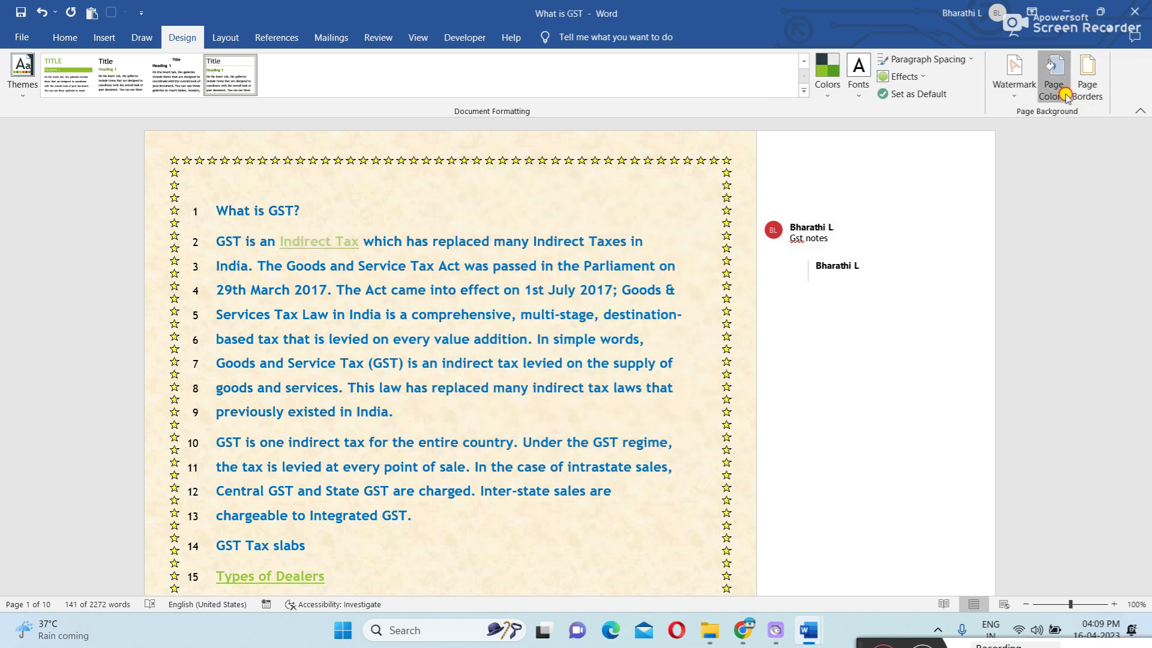
left_click(1086, 289)
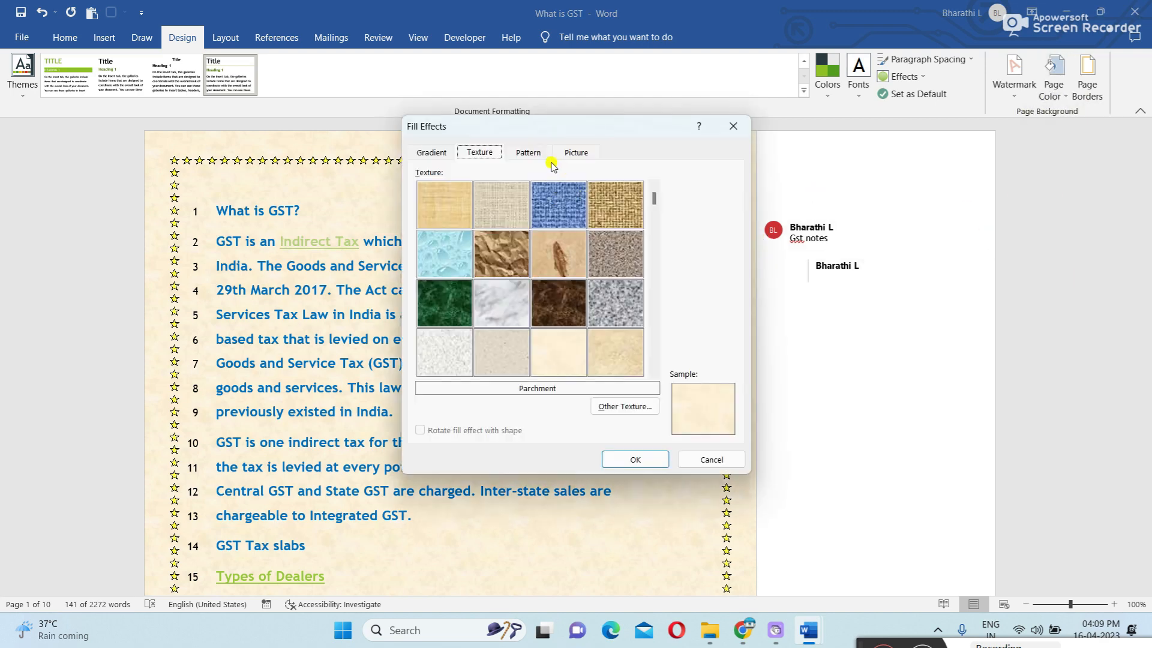
left_click(451, 156)
left_click(459, 206)
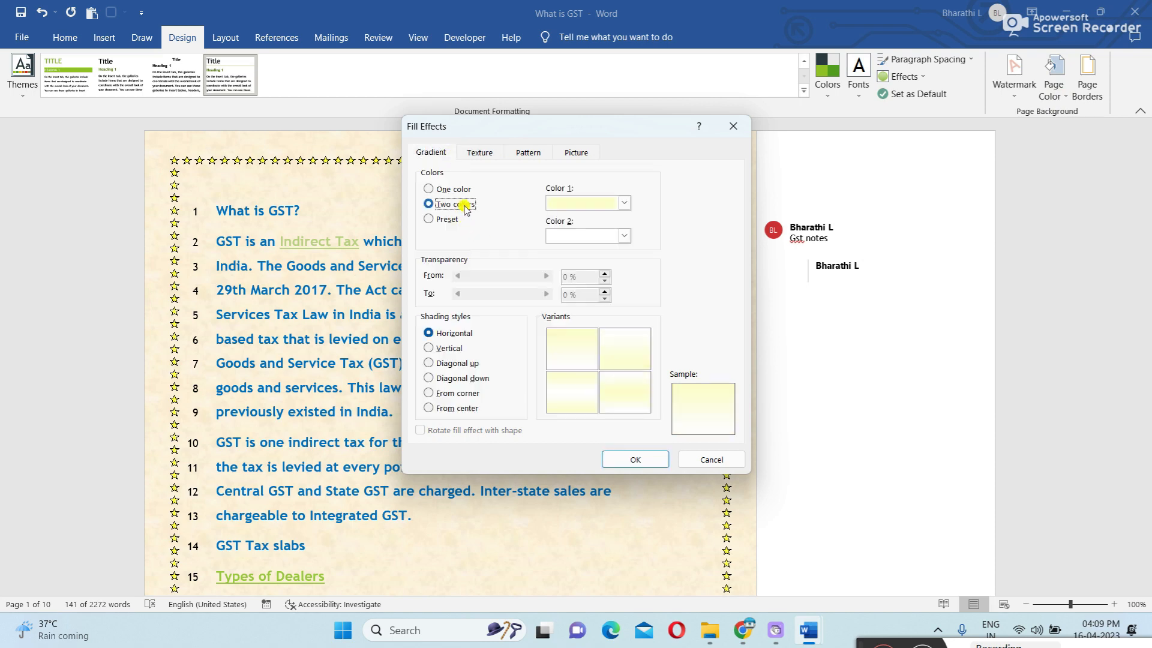
left_click(625, 203)
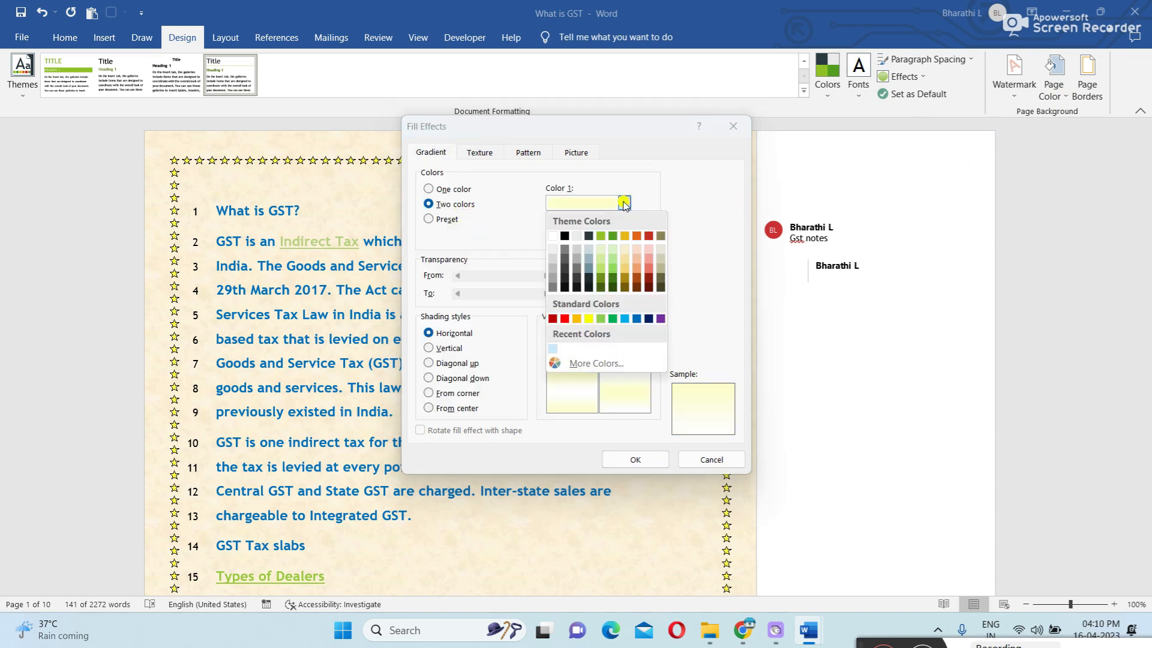
left_click(613, 267)
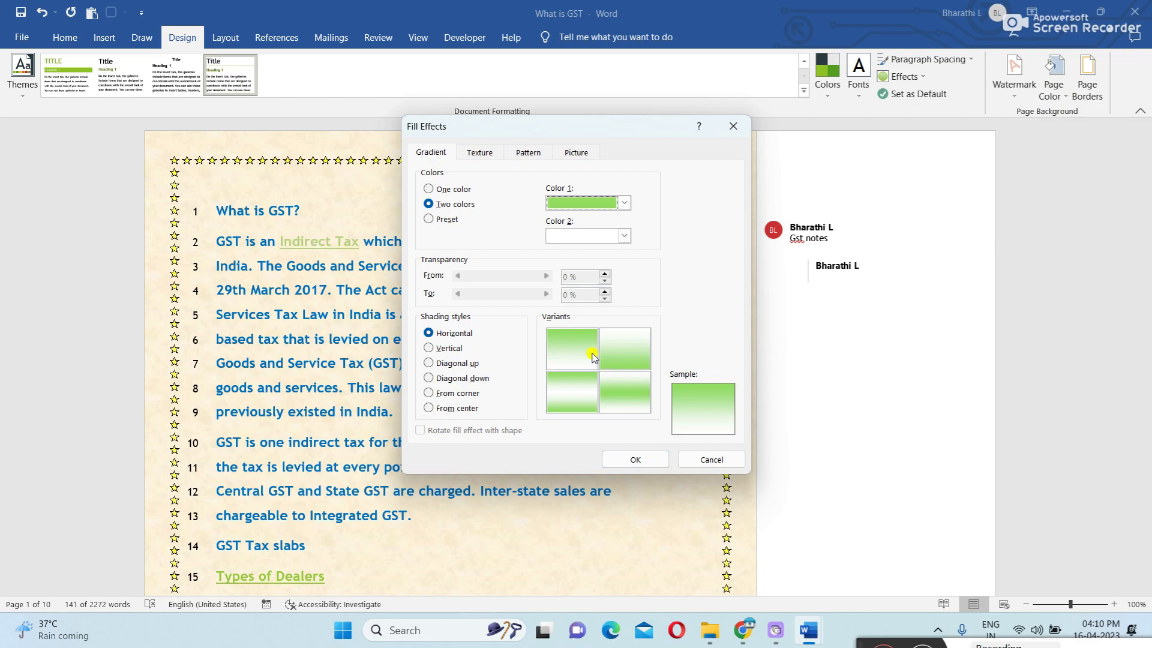
- Give the green gradient the From corner shading style, apply it, and check how it looks down the first page
left_click(479, 379)
left_click(474, 394)
left_click(630, 461)
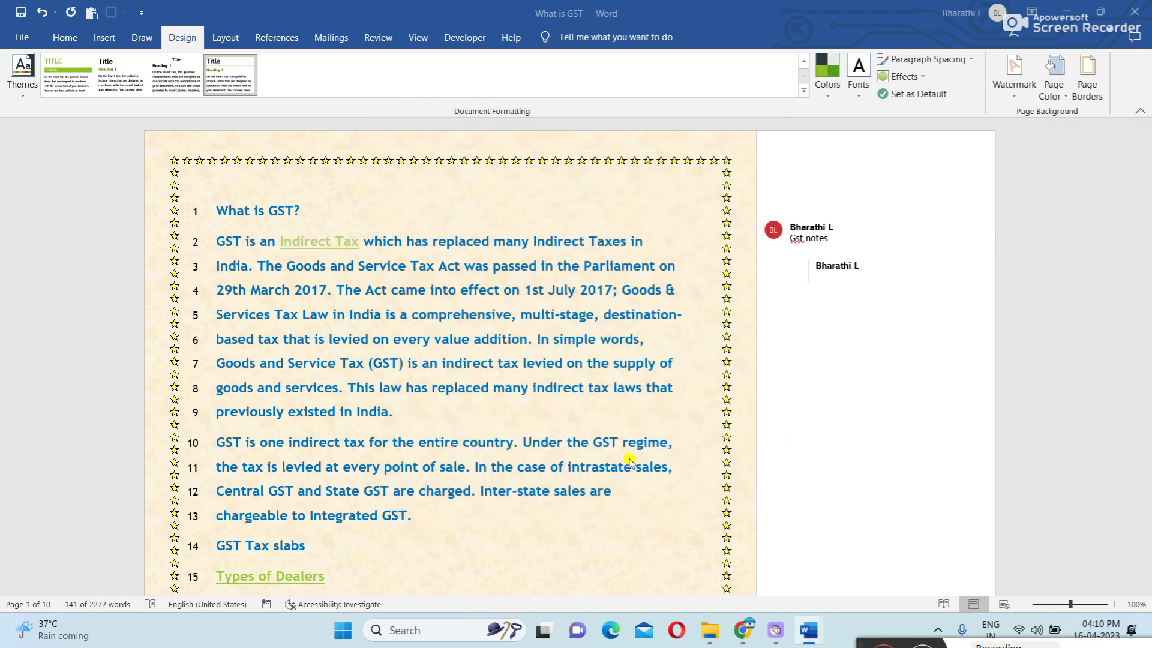
scroll(729, 348, "down", 5)
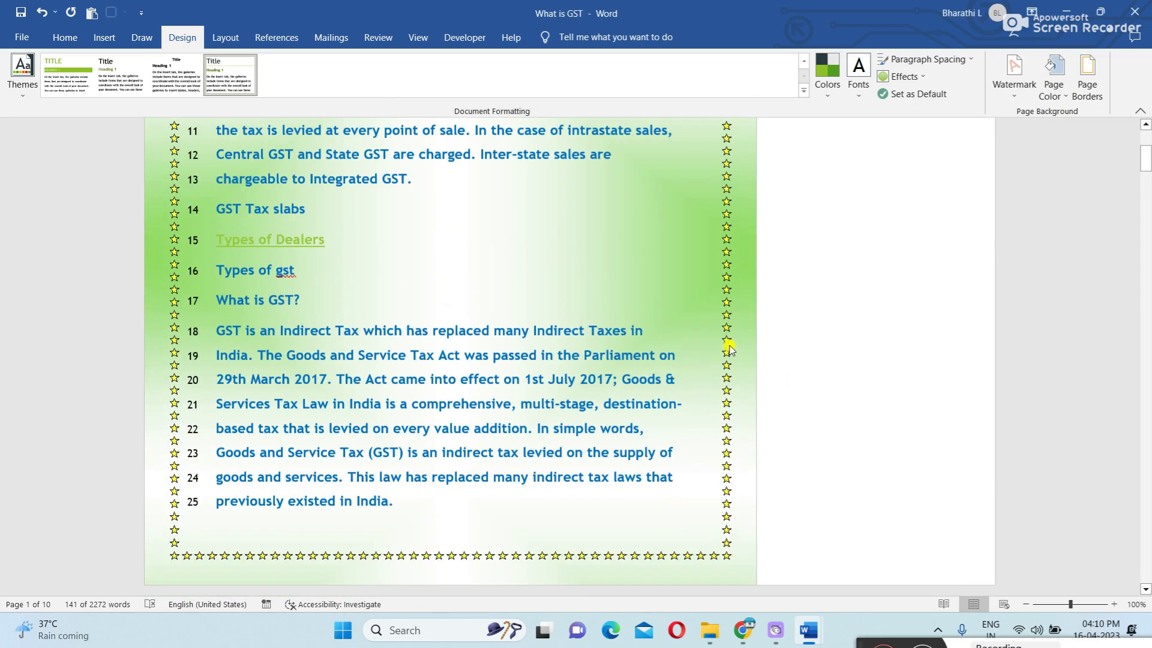
scroll(729, 348, "up", 5)
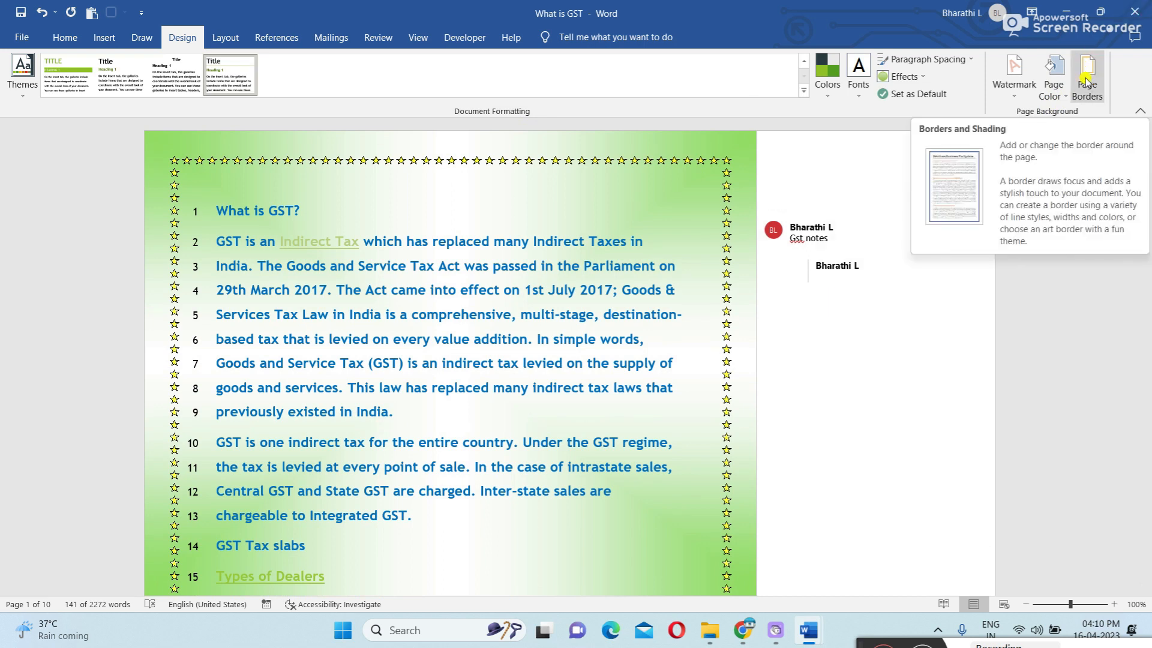
- Browse the page border line styles and choose the red apples art for the page border
left_click(1087, 80)
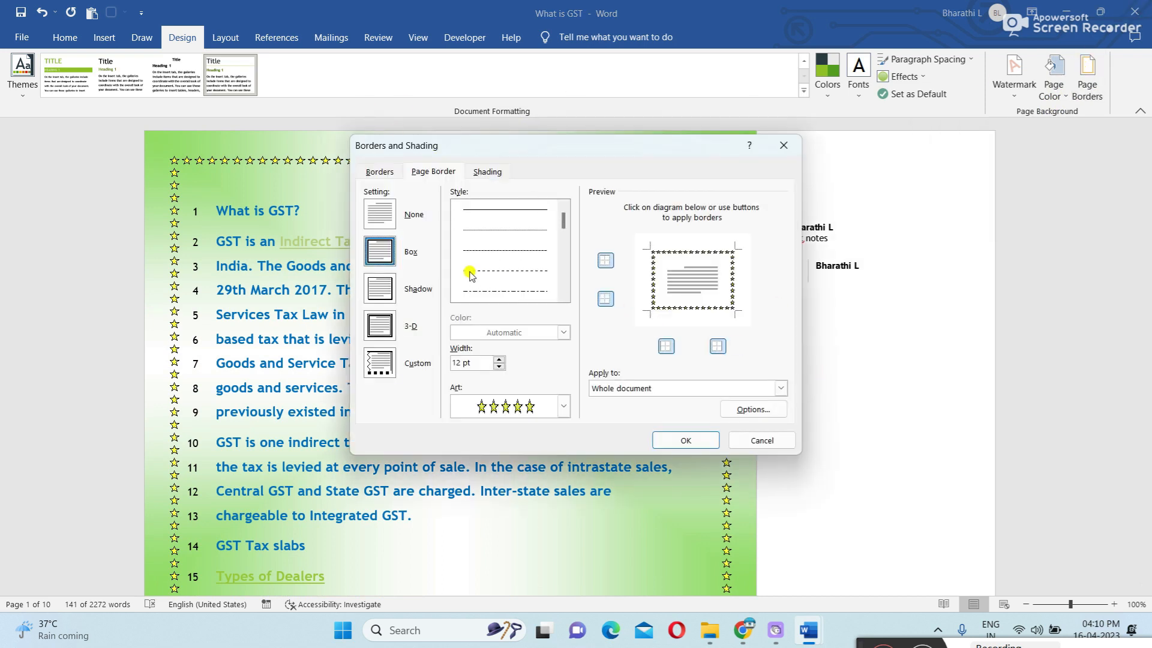
left_click_drag(562, 224, 565, 312)
left_click_drag(566, 290, 563, 220)
left_click(564, 407)
left_click_drag(564, 444, 583, 427)
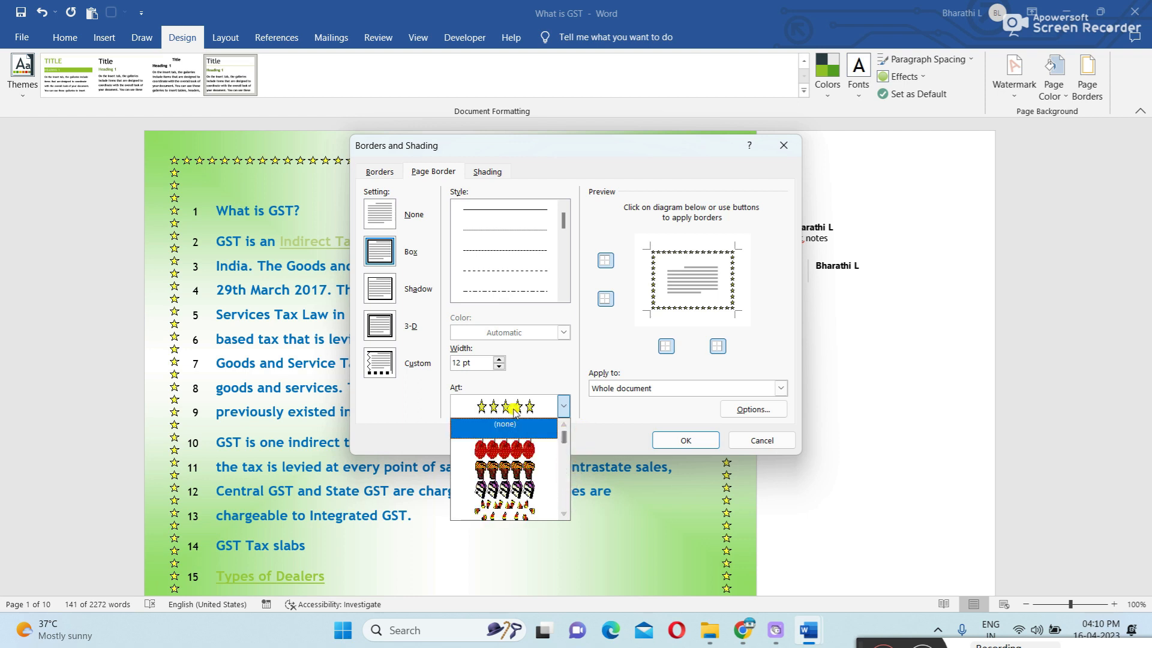
left_click(505, 448)
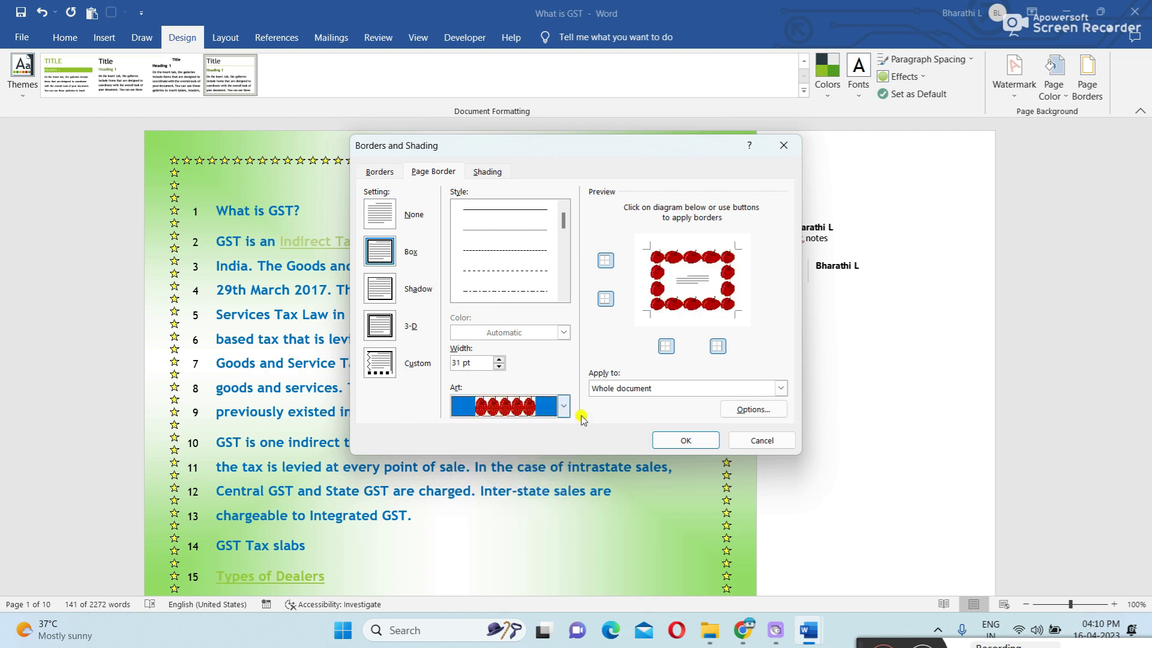
- Apply the apple page border to the whole document and look it over on the page
left_click(631, 392)
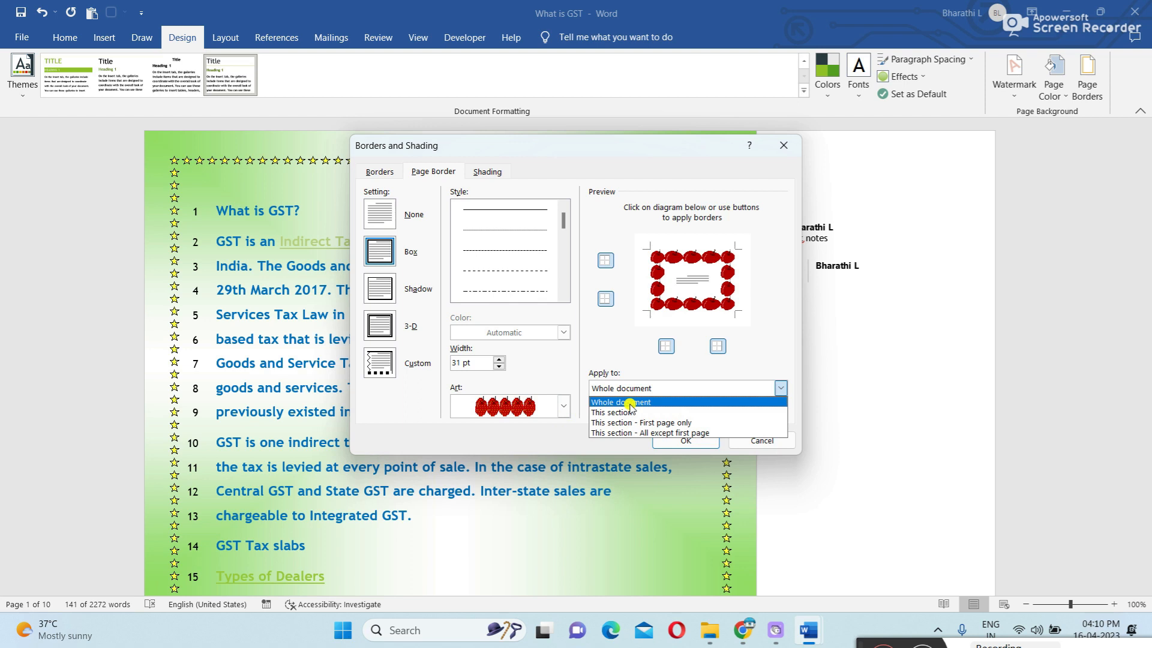
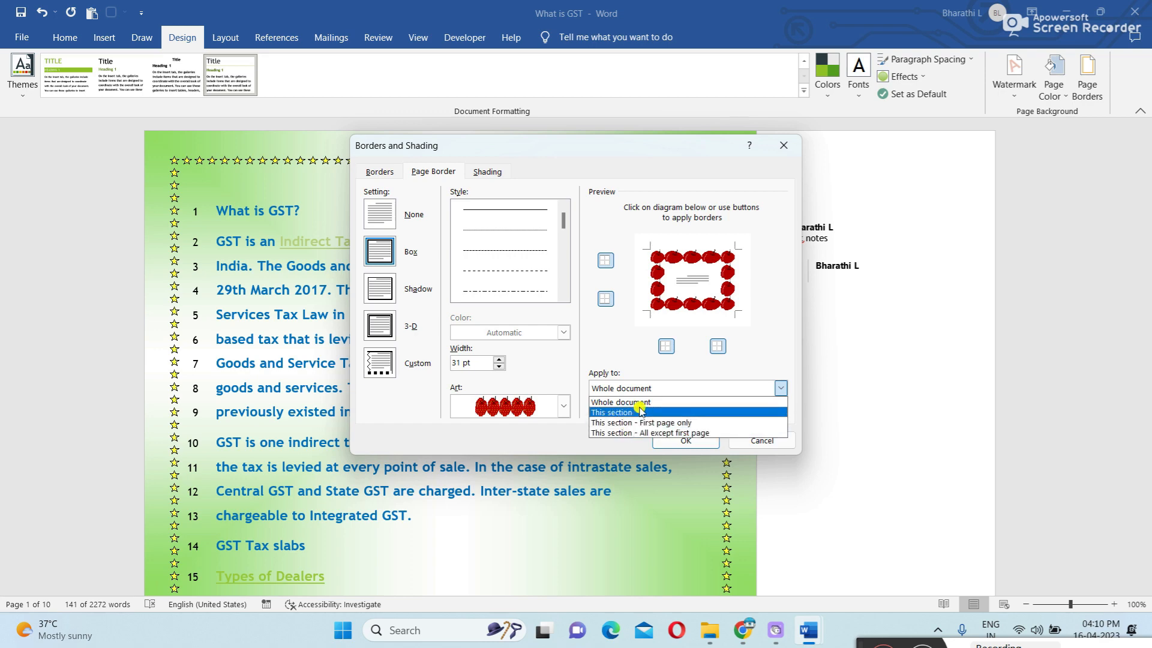
left_click(637, 403)
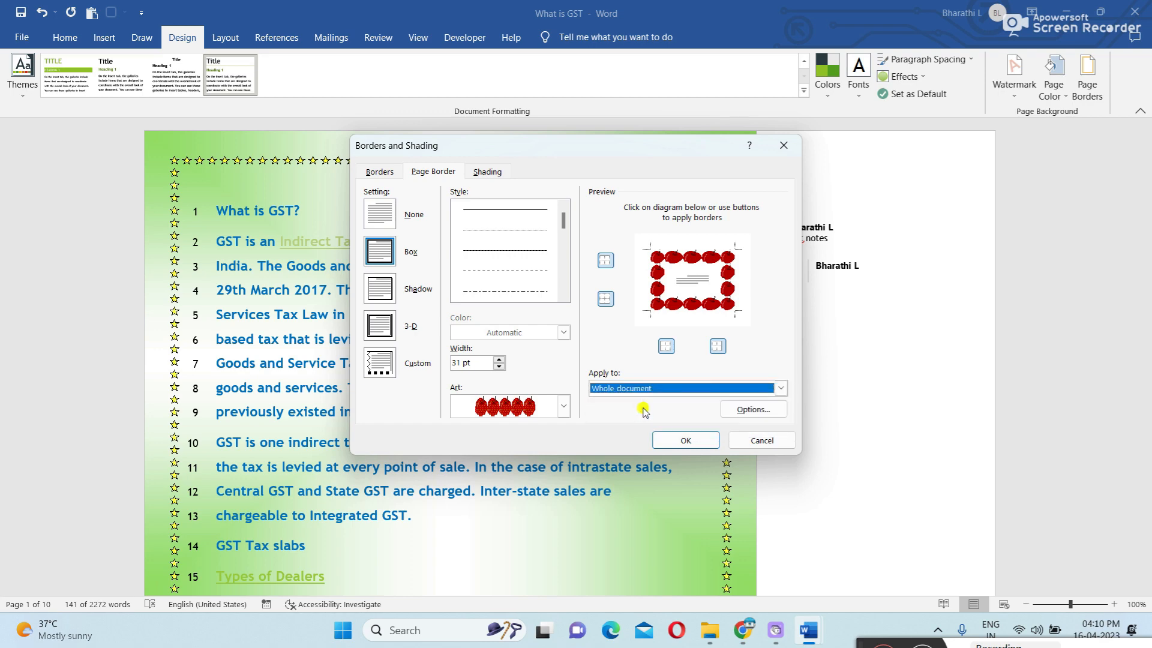
left_click(684, 441)
scroll(587, 393, "down", 6)
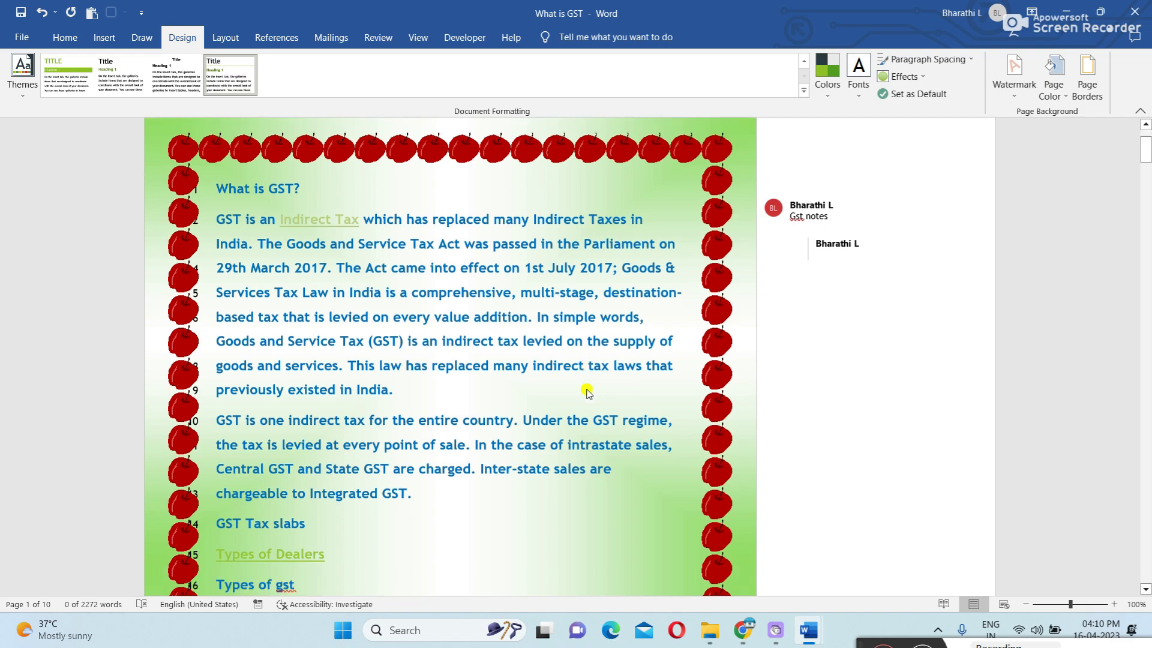
scroll(588, 390, "up", 5)
scroll(587, 390, "up", 1)
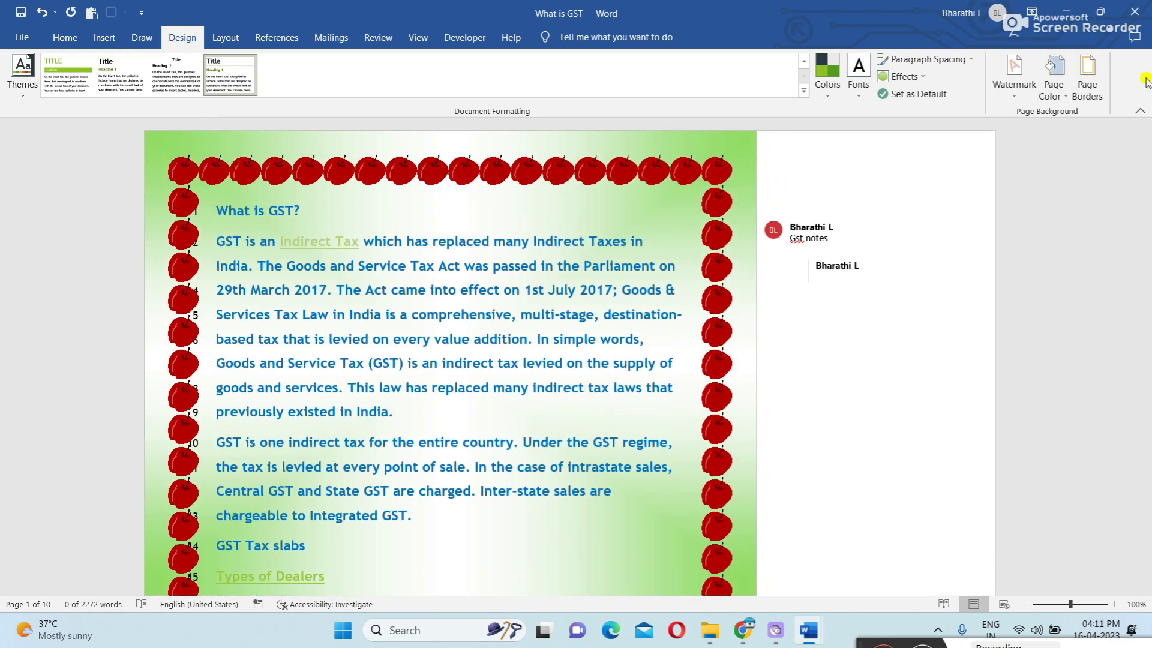
- Replace the apple page border with the black-outlined yellow star art border across the whole document
left_click(1088, 78)
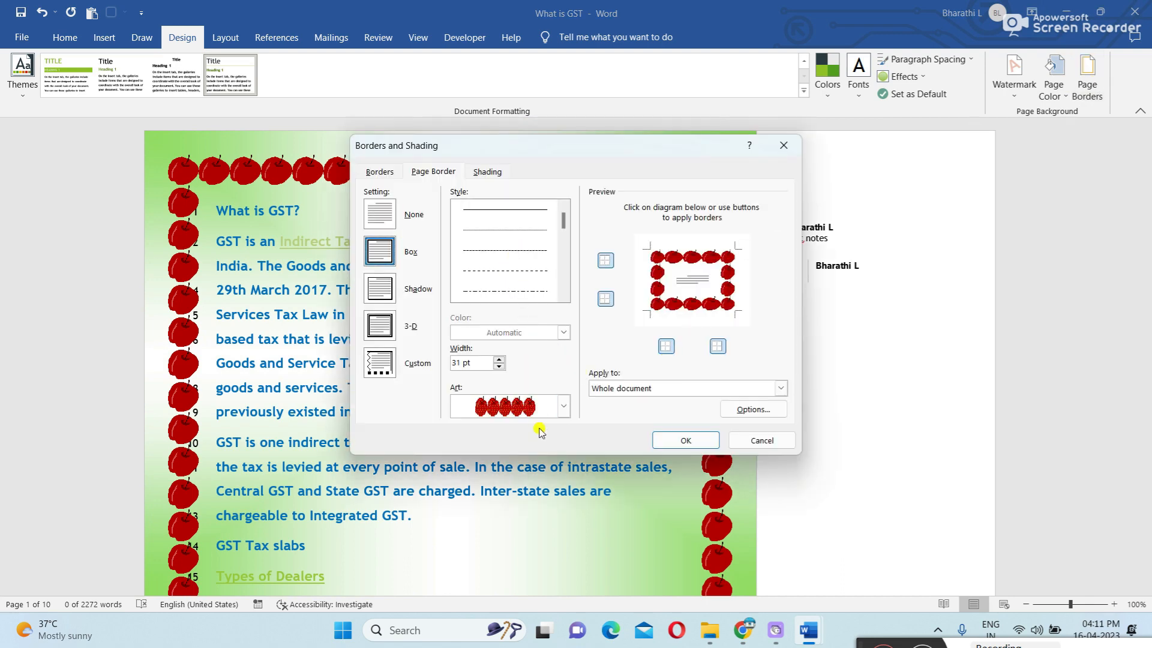
left_click(766, 441)
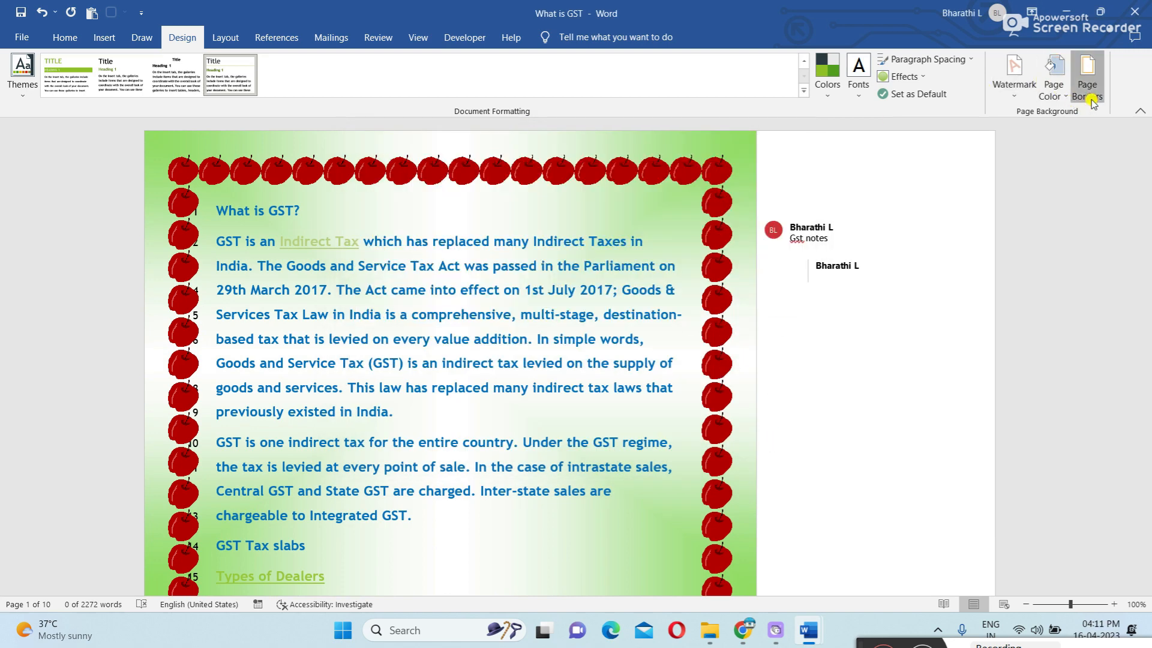
left_click(1087, 84)
left_click(564, 405)
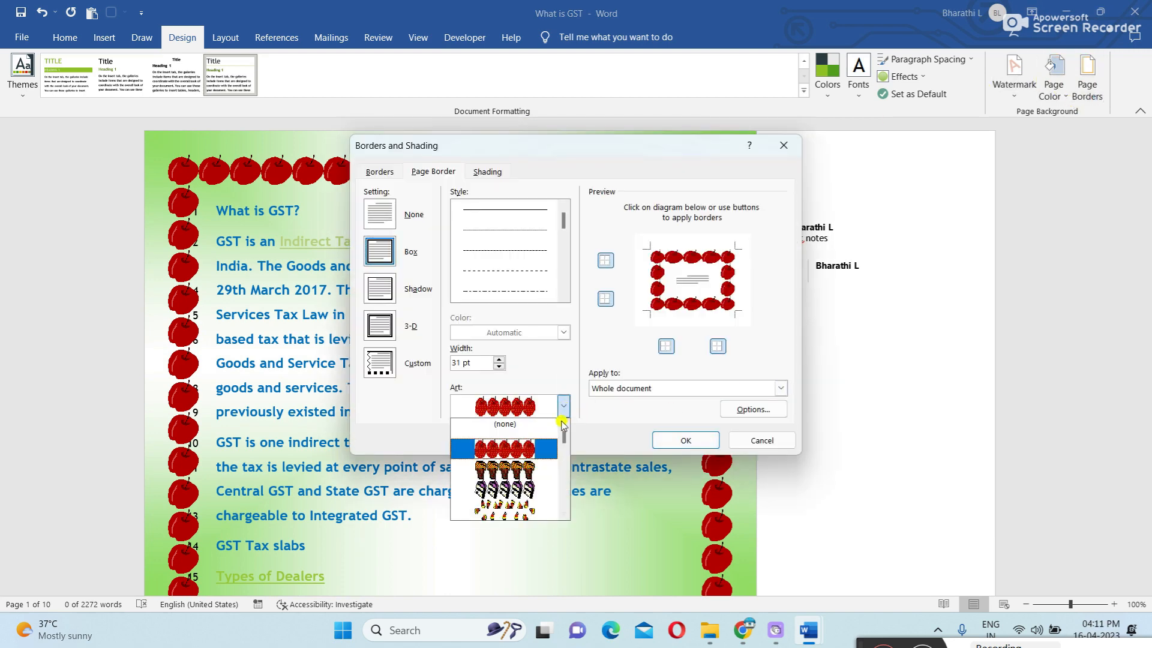
left_click_drag(564, 439, 566, 445)
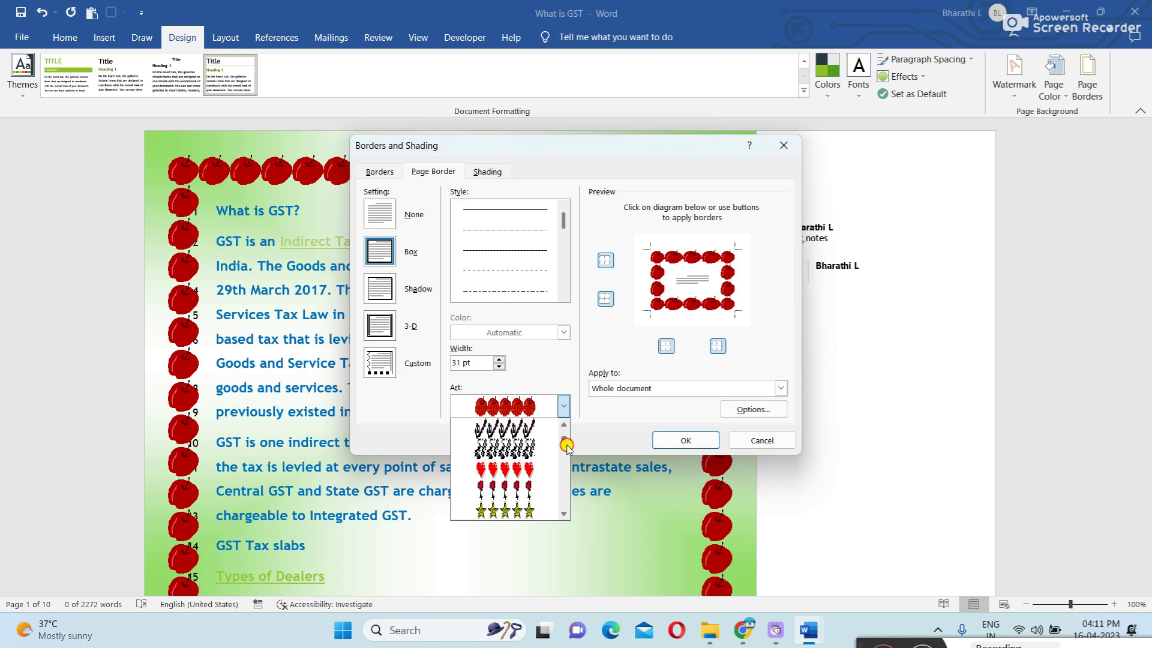
left_click(503, 511)
left_click(564, 407)
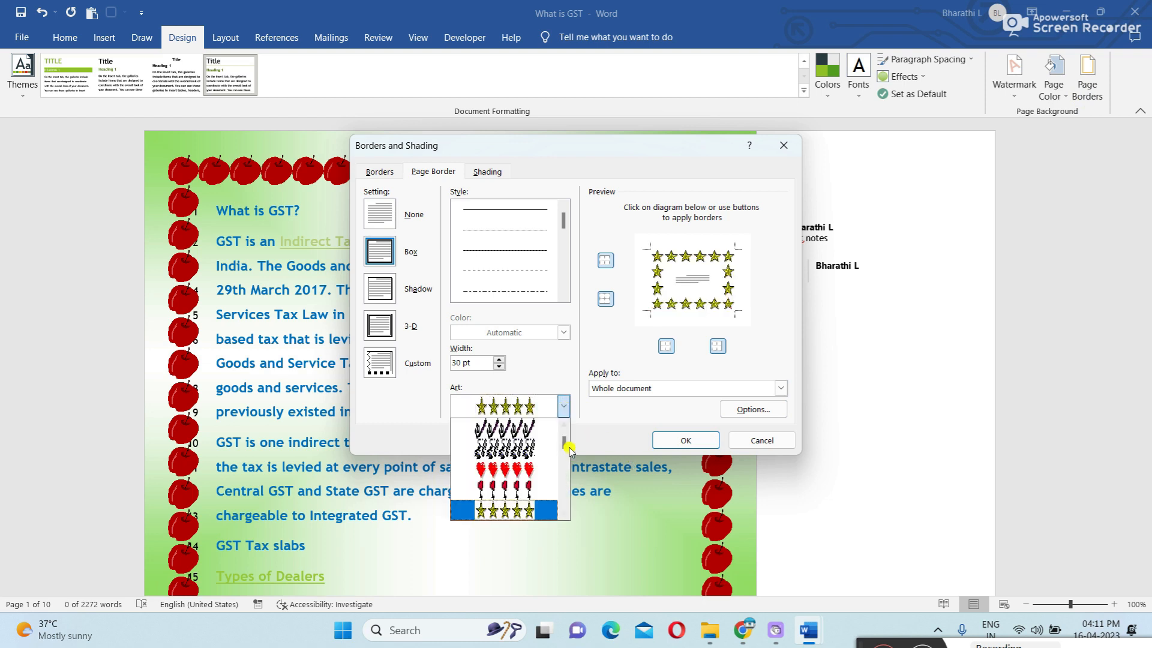
left_click(566, 514)
left_click(566, 514)
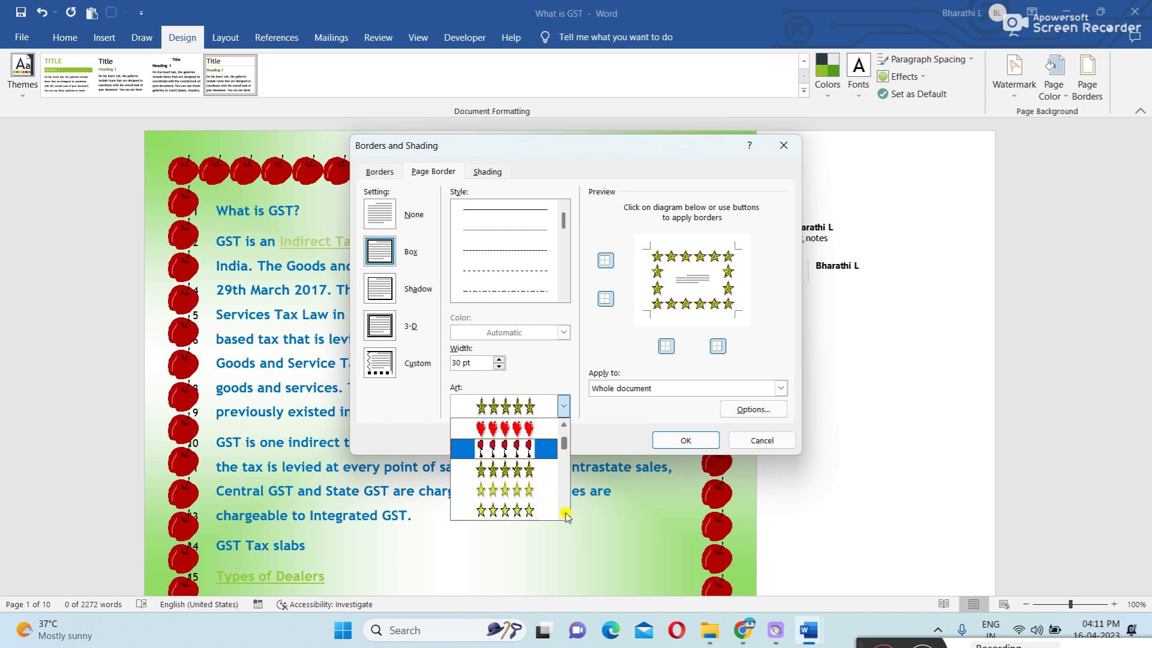
left_click(531, 510)
left_click(676, 442)
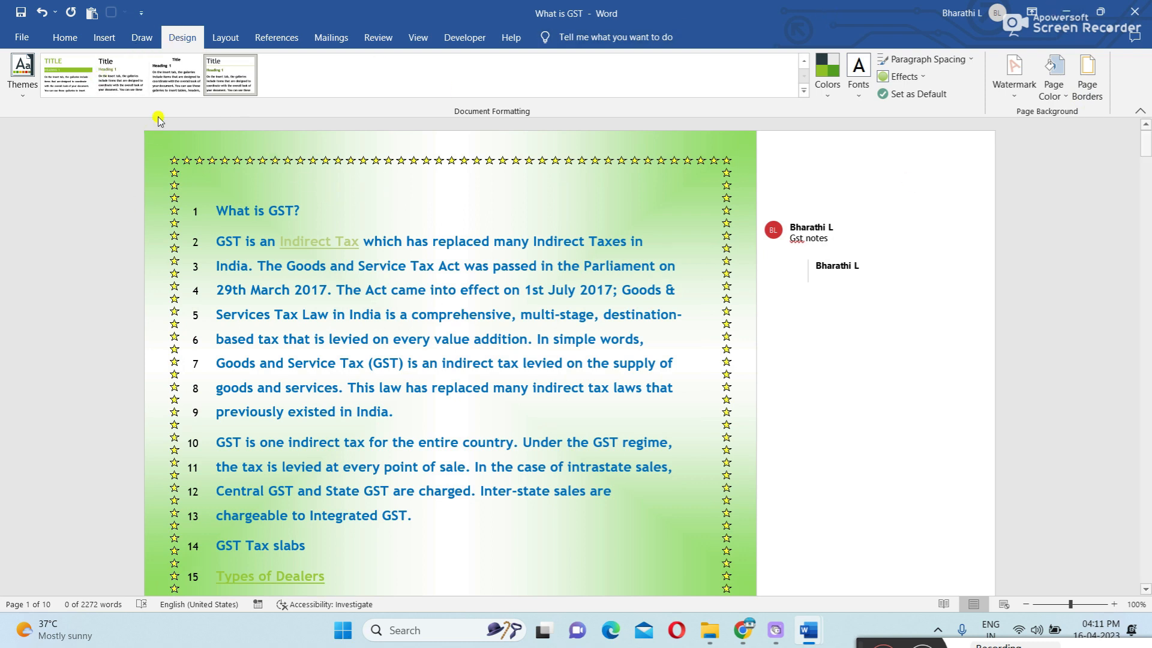
- Try the Narrow, Wide and Moderate page margin presets and return the document to the Normal margins
left_click(233, 38)
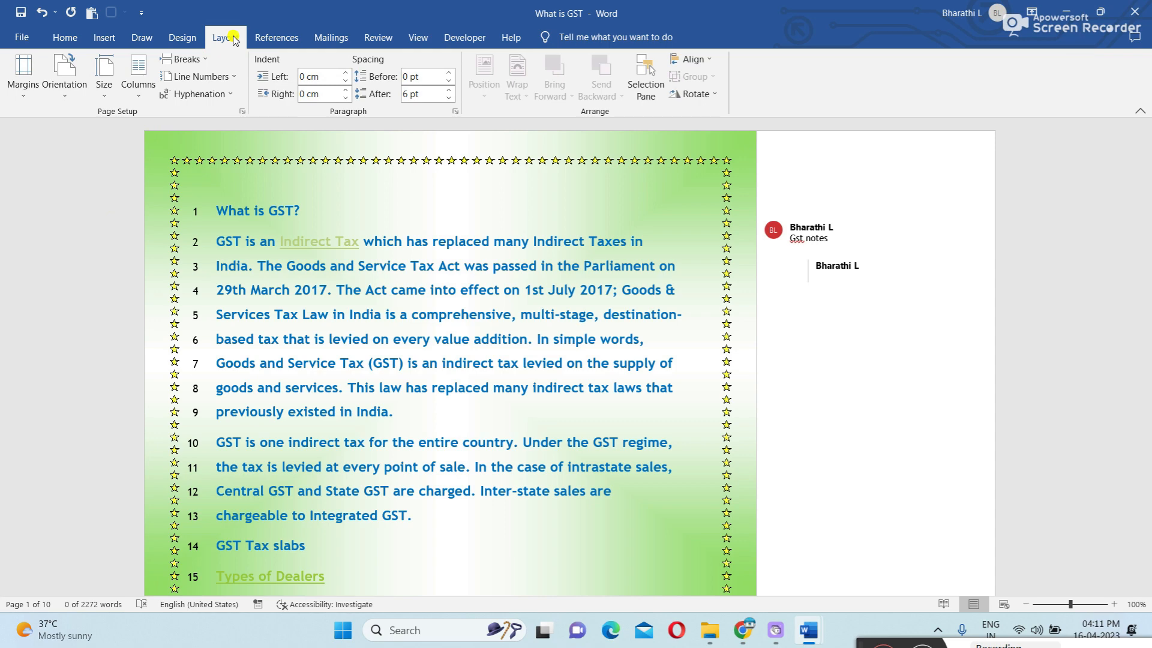
left_click(15, 96)
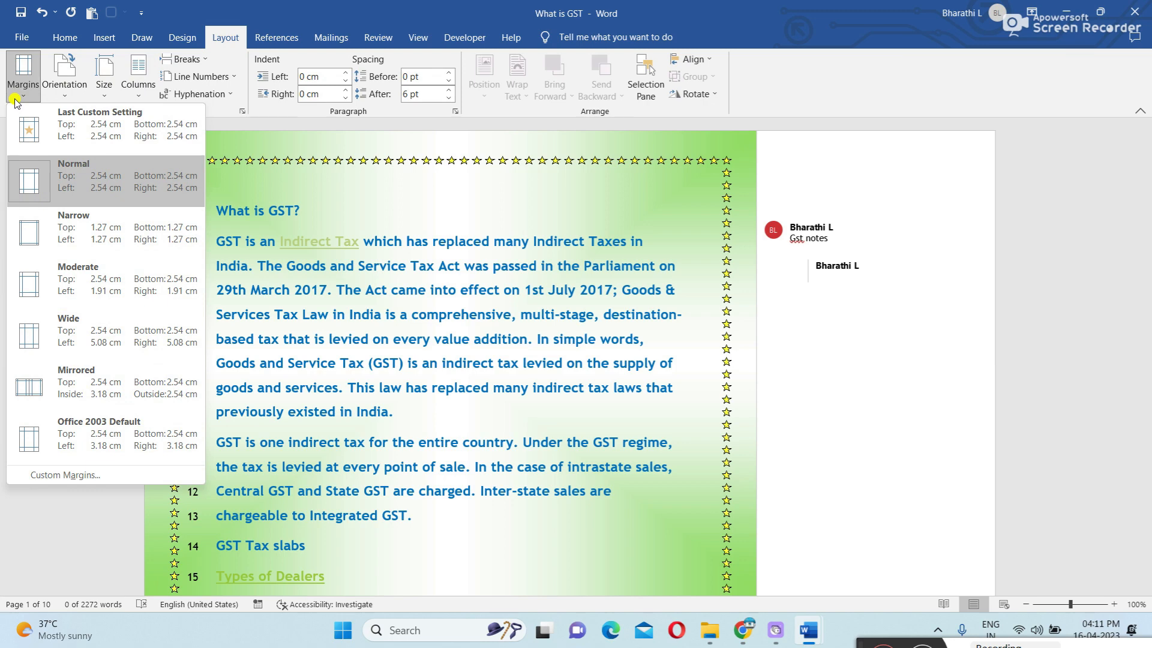
left_click(109, 239)
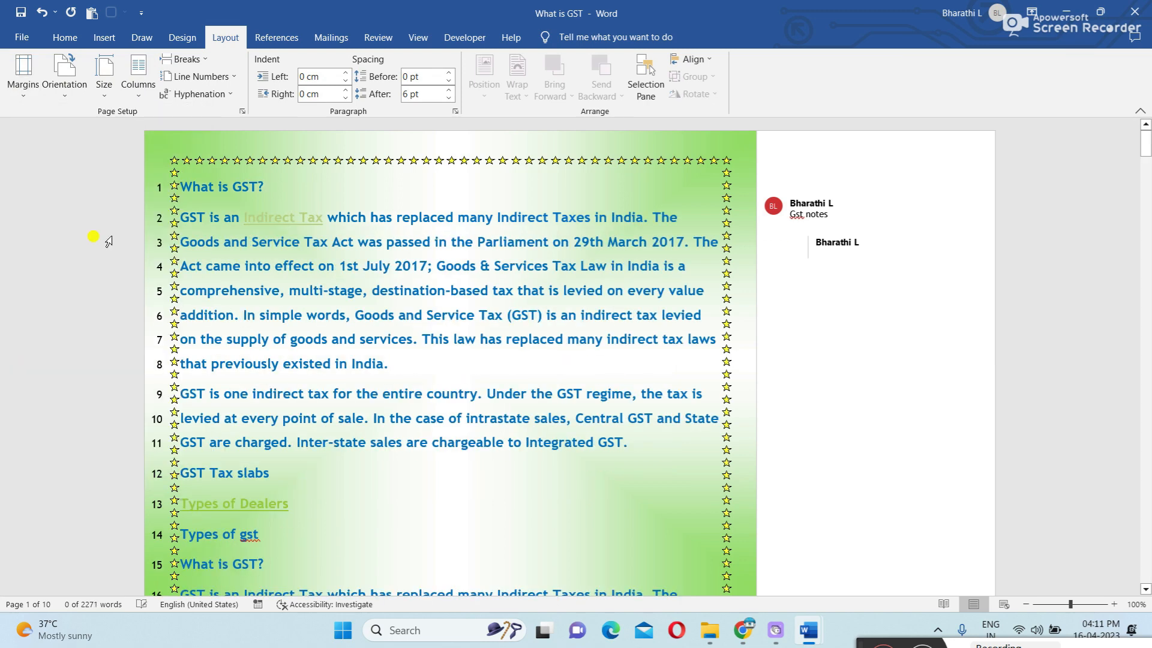
left_click(23, 75)
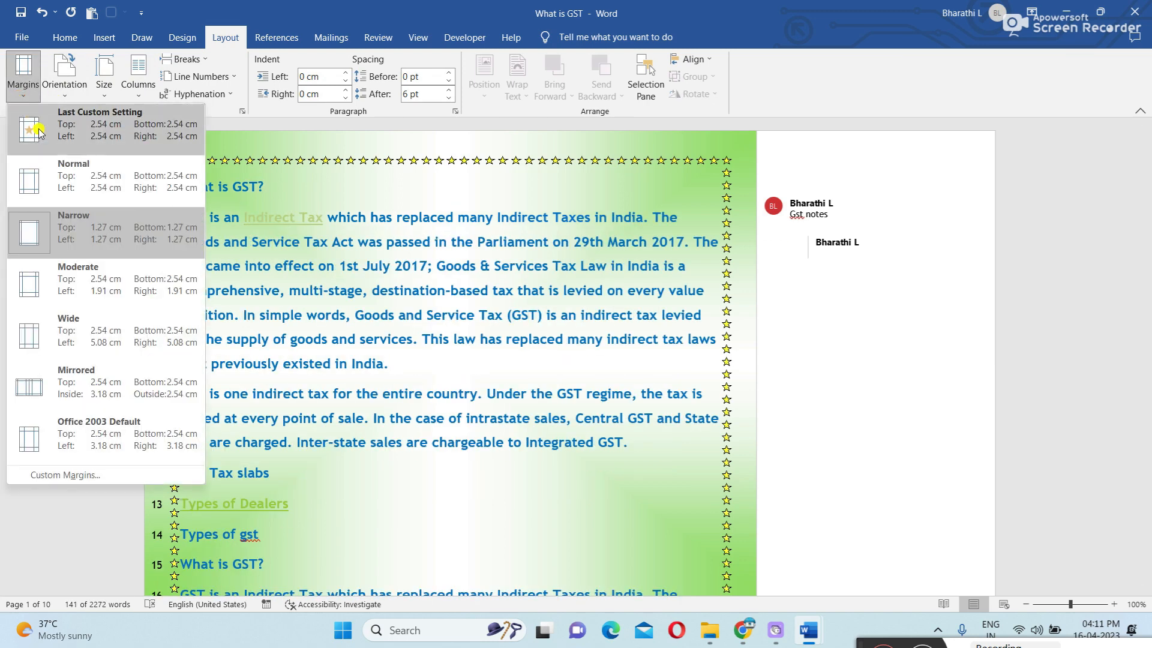
left_click(92, 335)
left_click(29, 96)
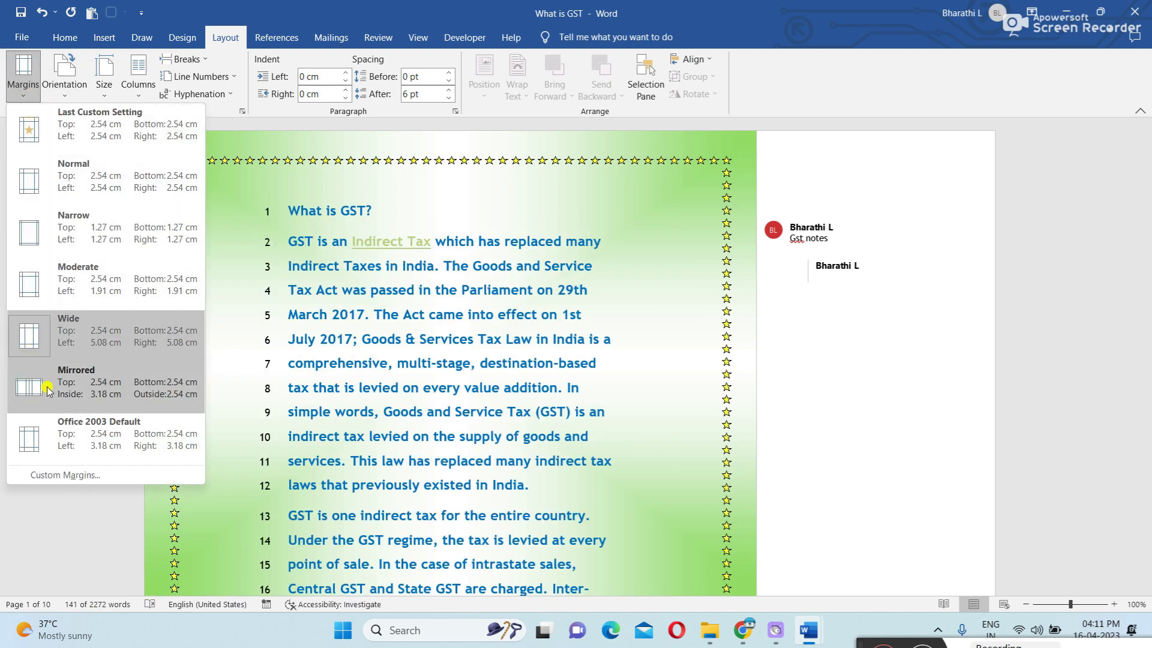
left_click(103, 282)
left_click(29, 90)
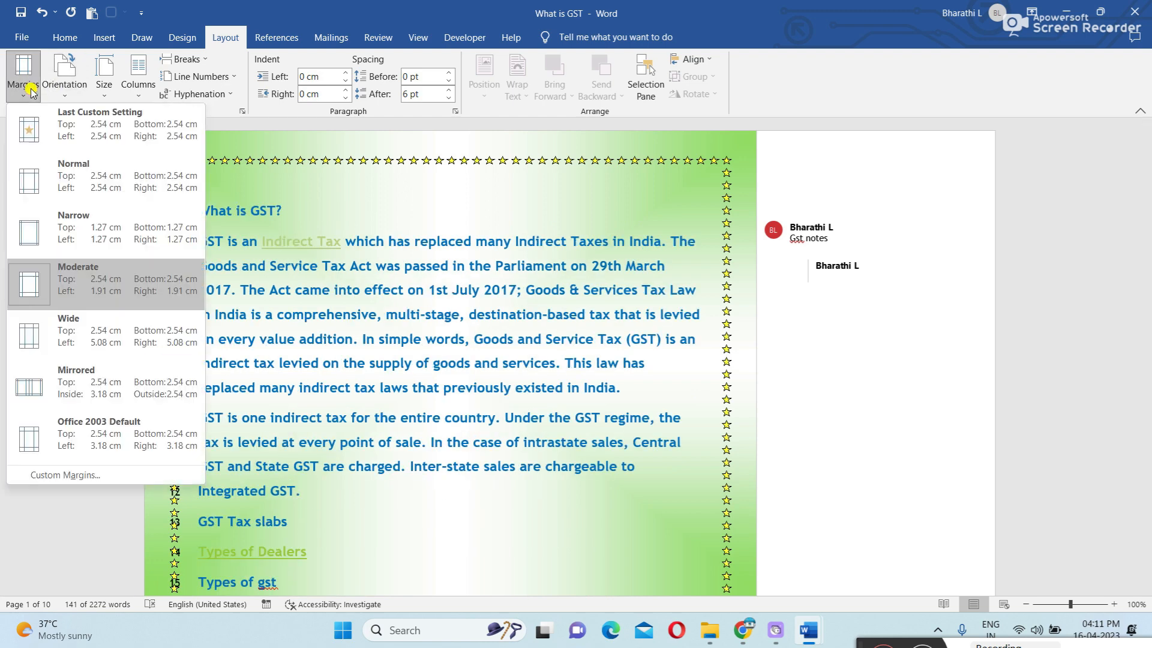
left_click(56, 198)
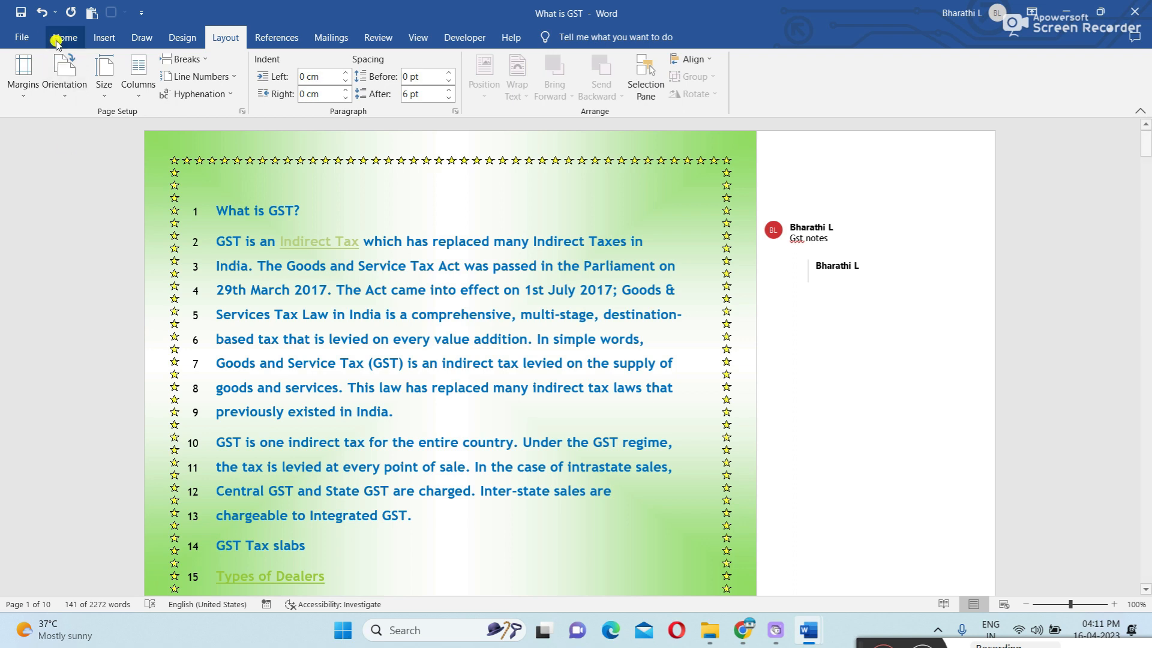
- Try the Landscape page orientation and return the document to Portrait
left_click(72, 96)
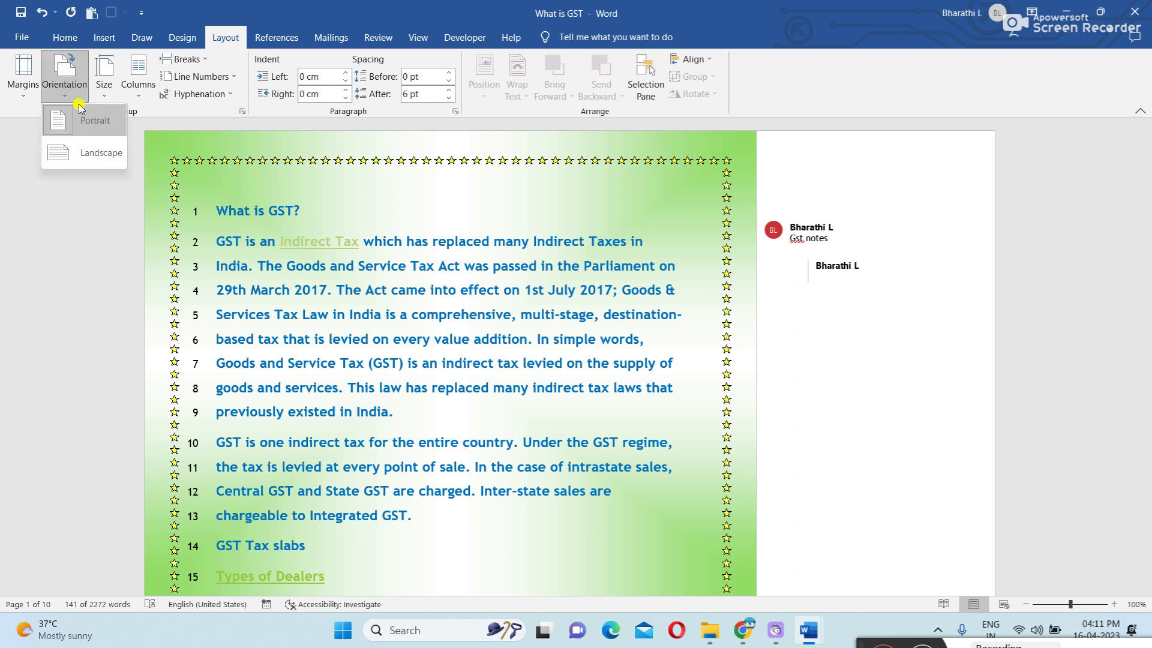
left_click(95, 127)
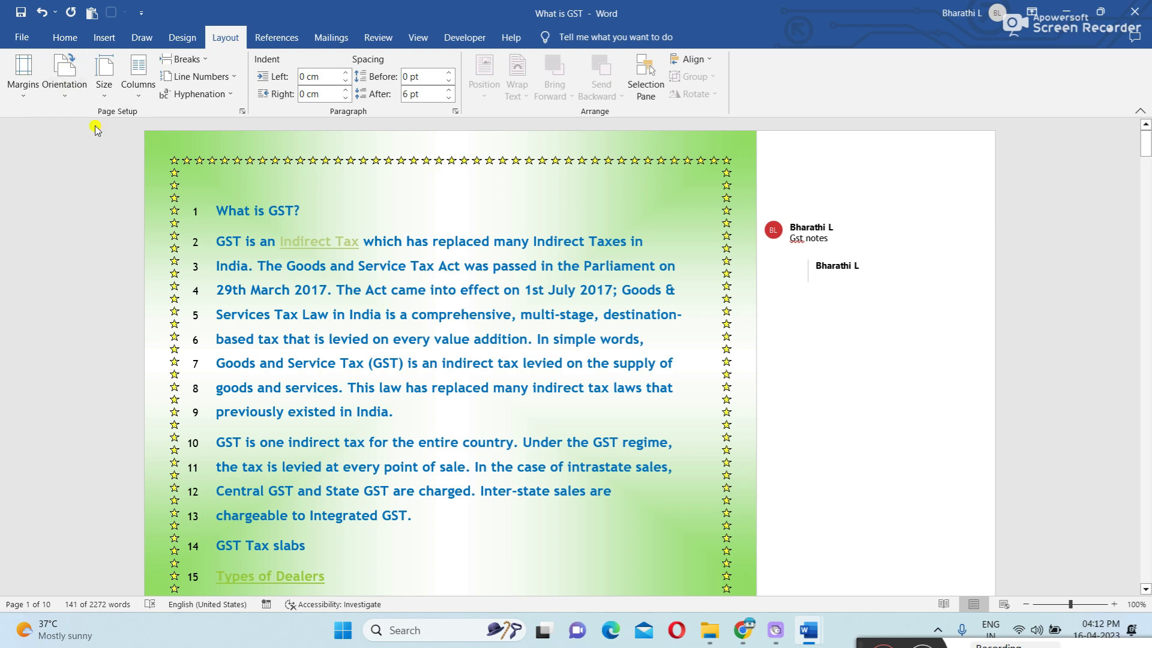
left_click(79, 101)
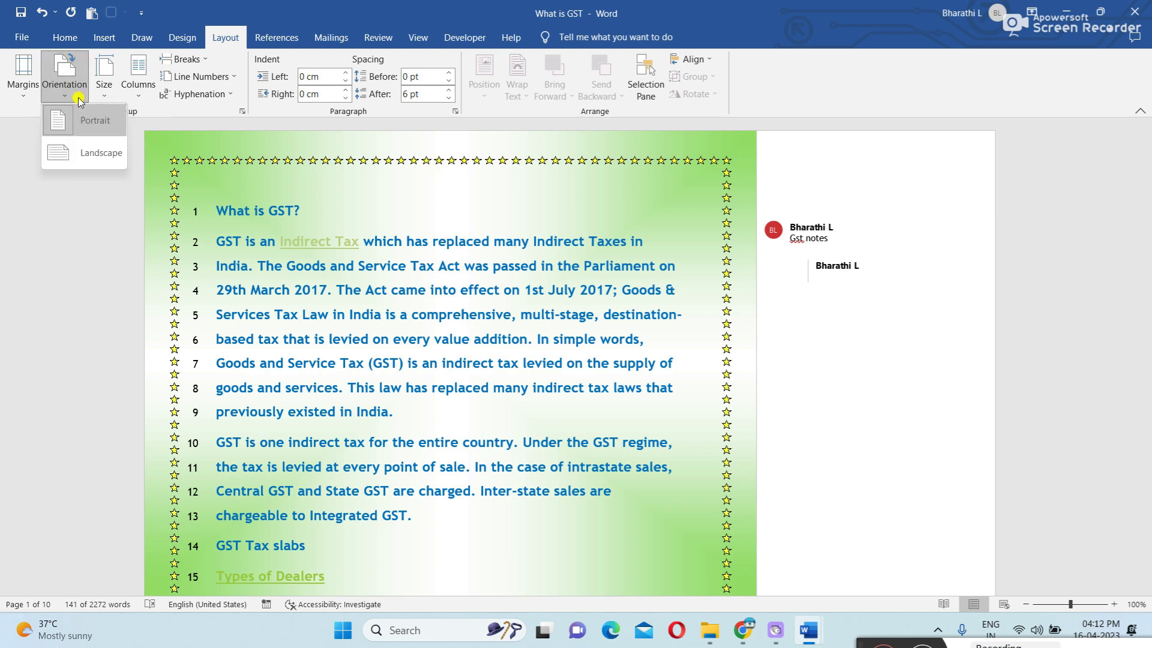
left_click(105, 154)
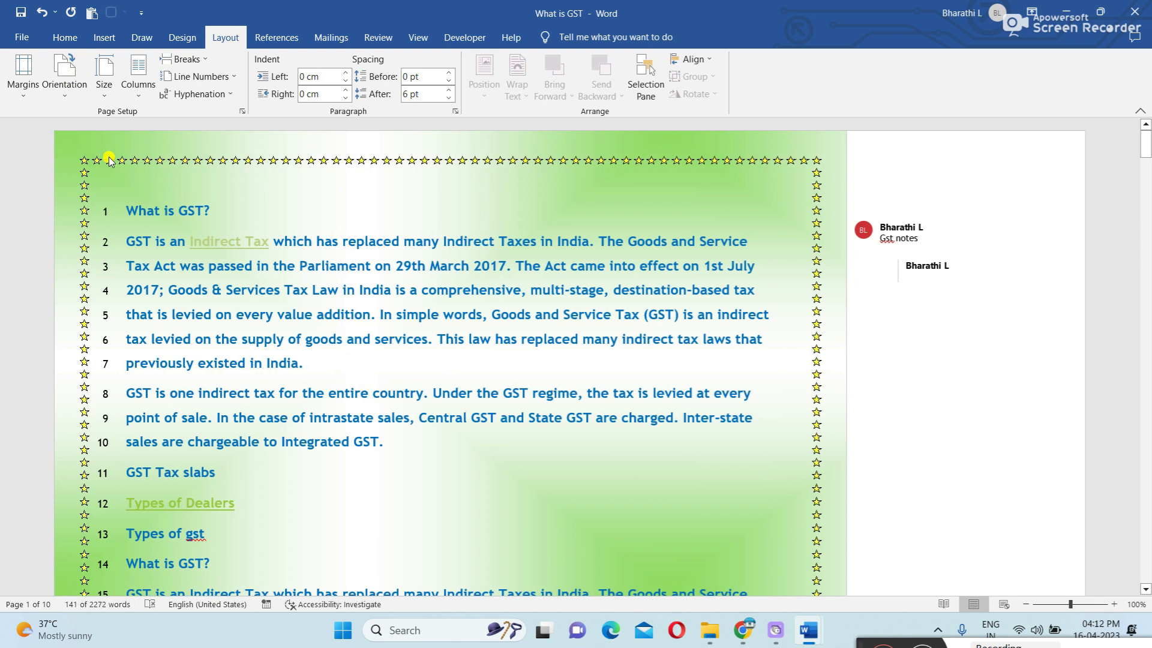
left_click(65, 73)
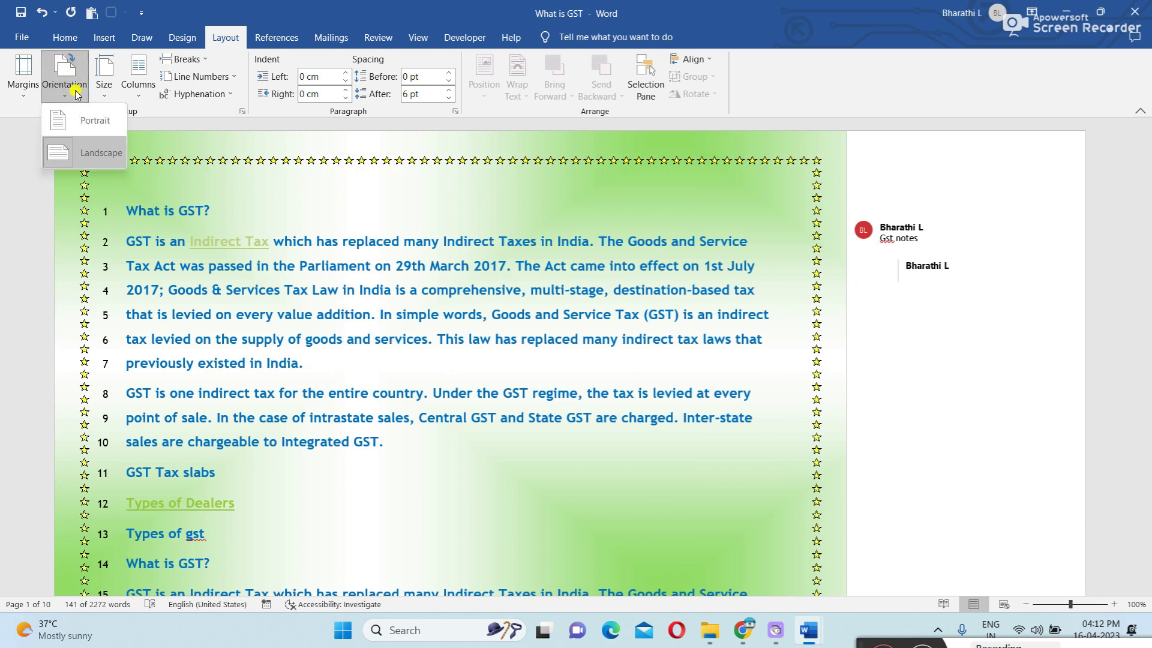
left_click(94, 129)
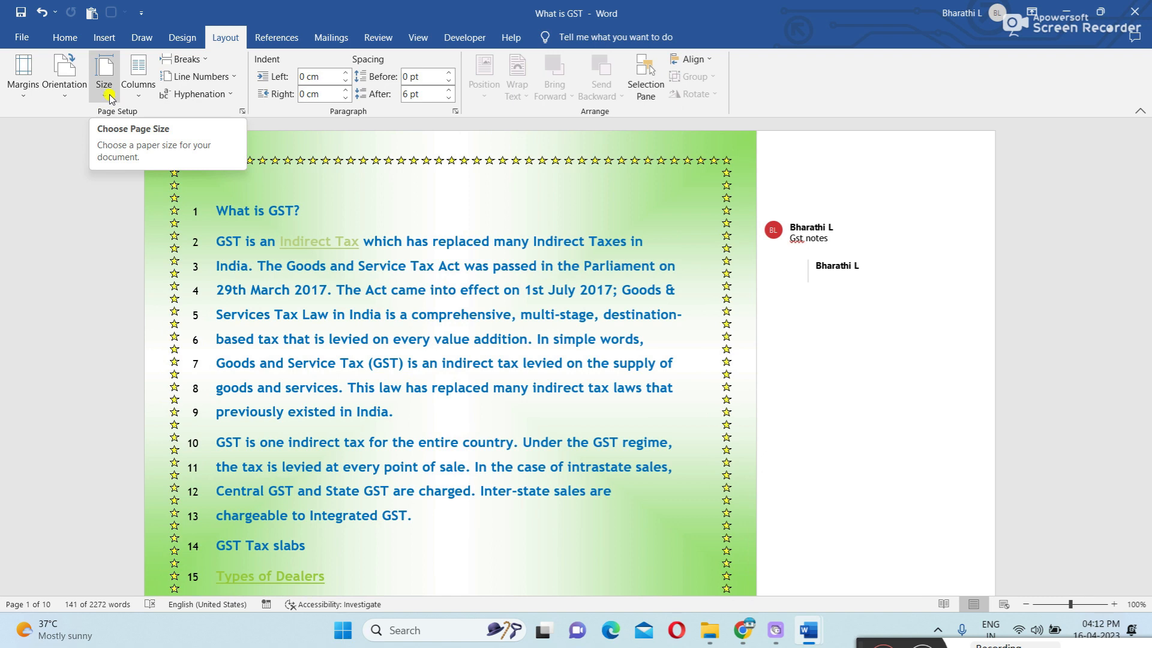
- Try the Letter and Legal paper sizes and set the page size to A4
left_click(105, 84)
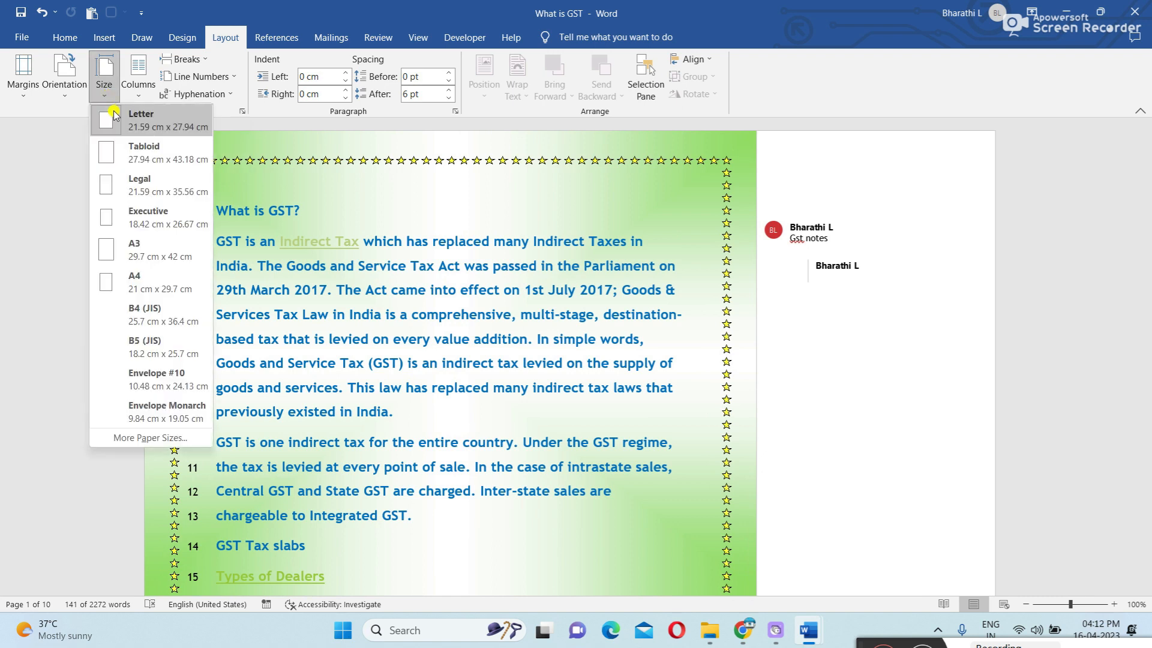
left_click(113, 112)
left_click(106, 96)
left_click(134, 187)
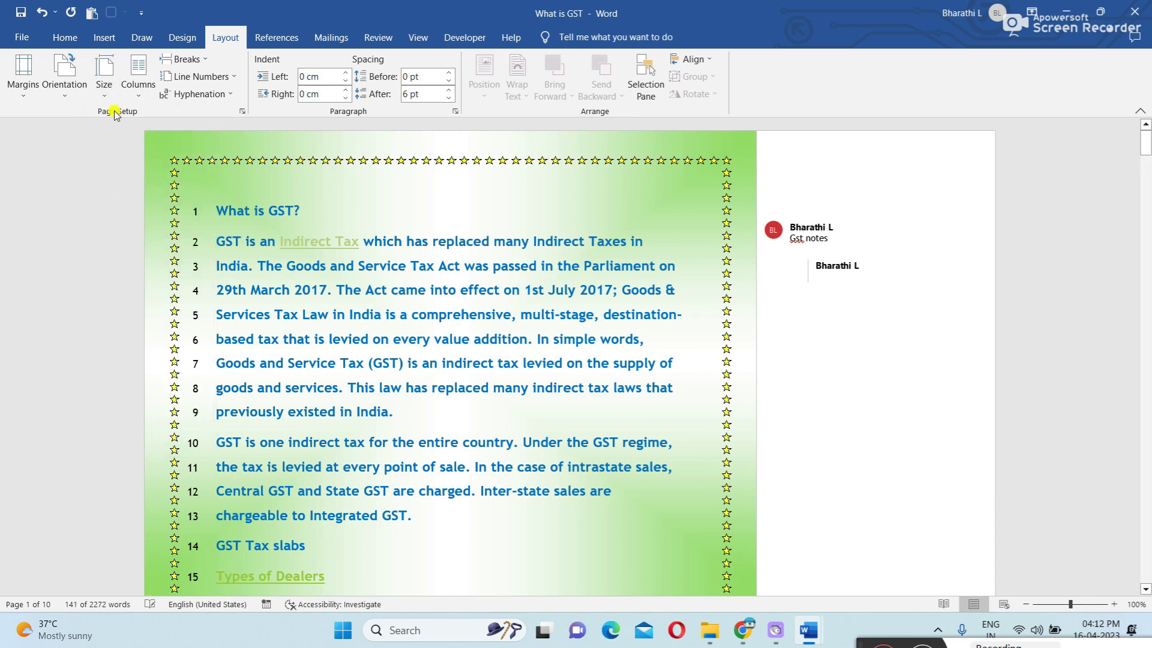
left_click(104, 90)
left_click(134, 280)
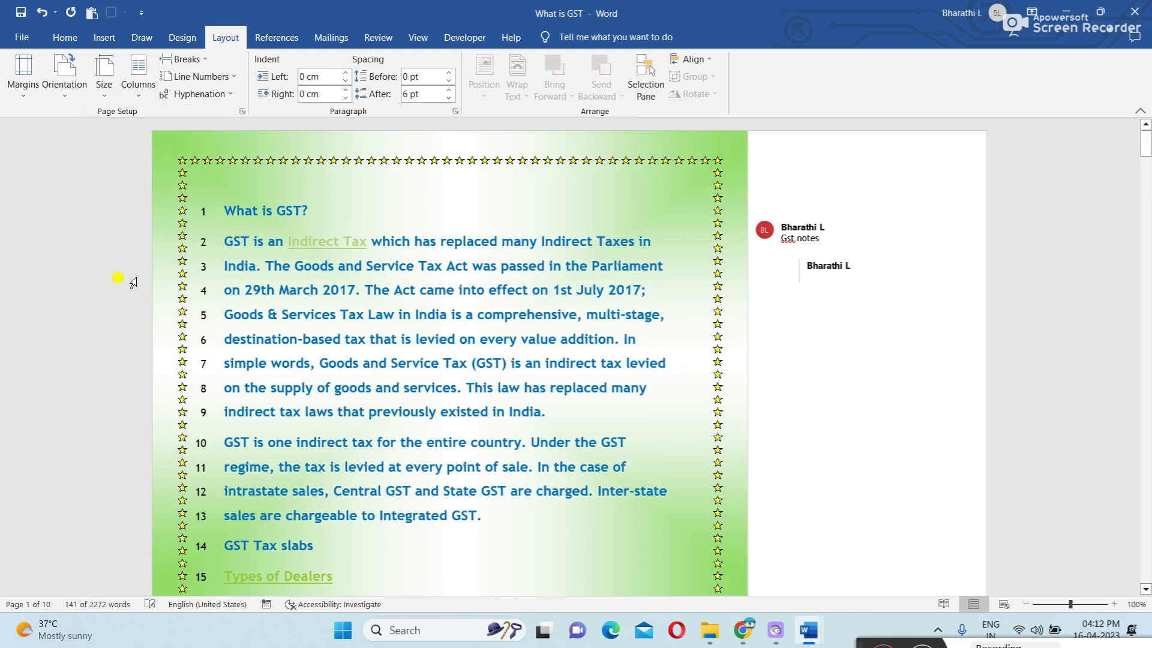
left_click(104, 87)
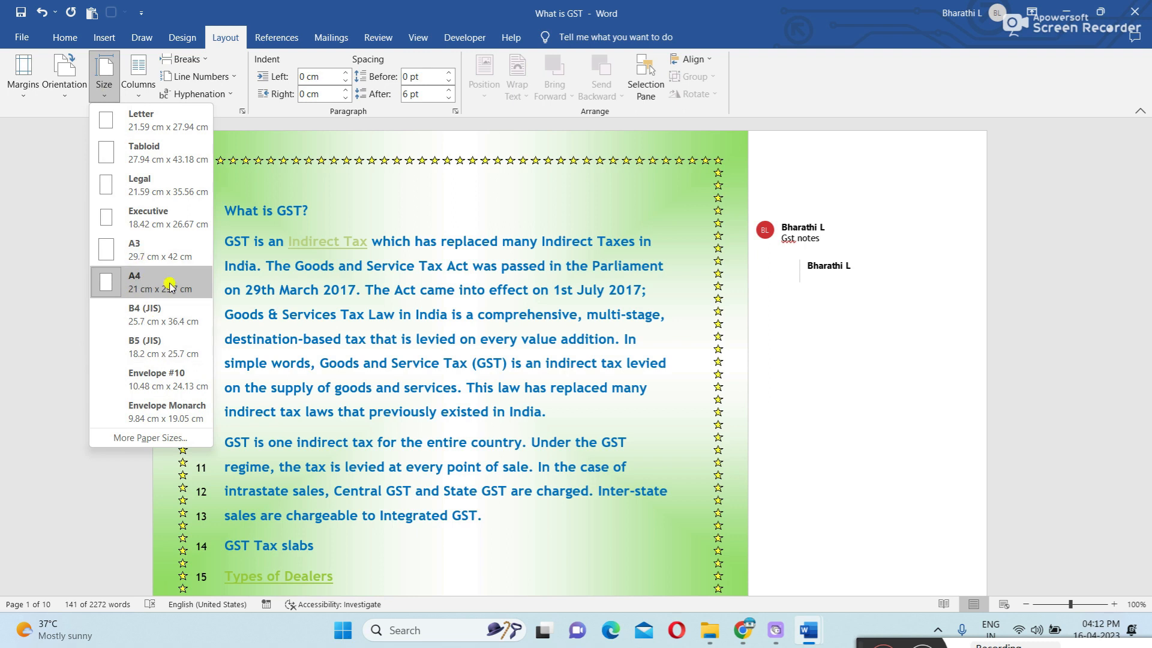
left_click(747, 201)
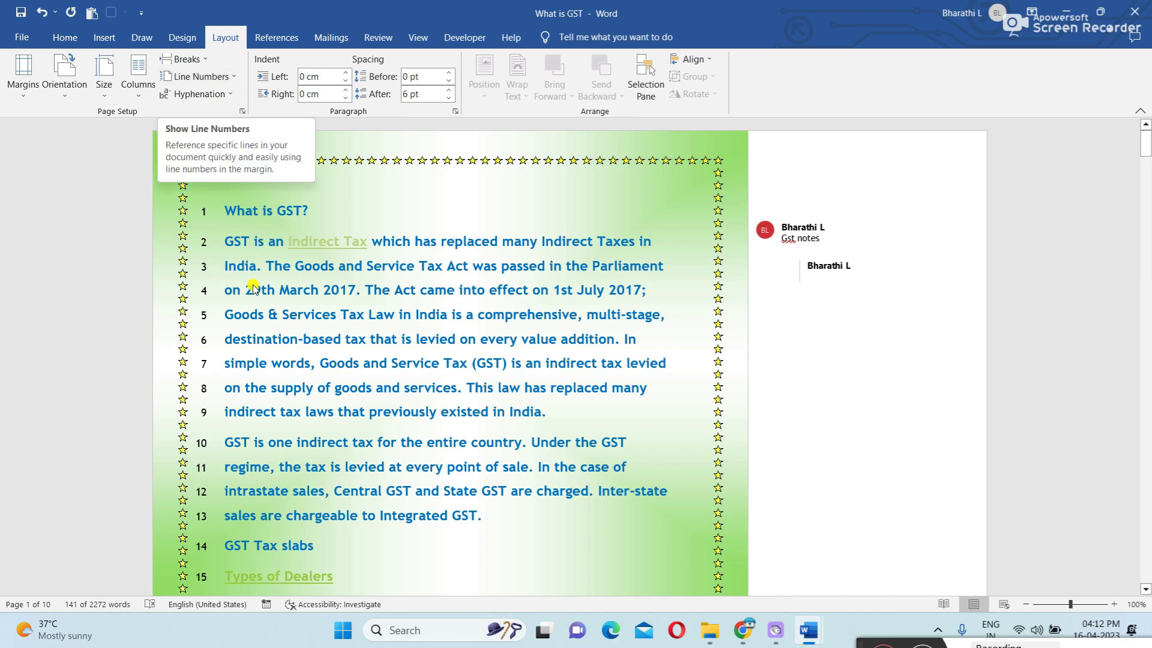
- Apply Continuous line numbering and change it to Restart Each Page
scroll(258, 304, "down", 12)
scroll(252, 304, "up", 12)
scroll(259, 286, "up", 2)
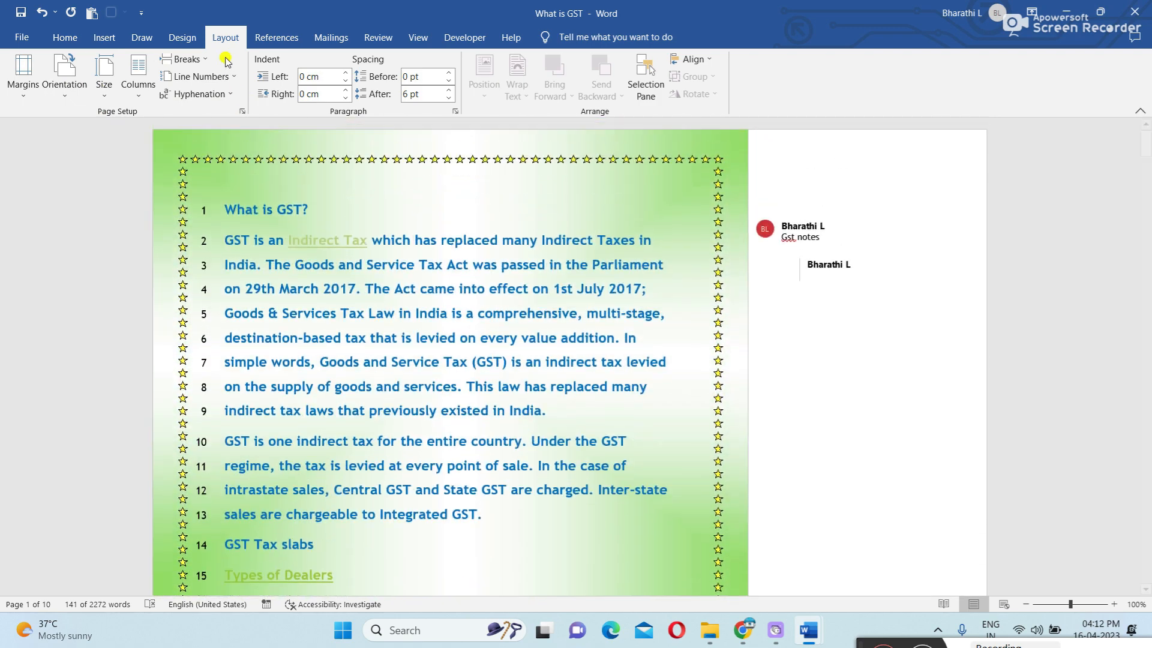
left_click(200, 76)
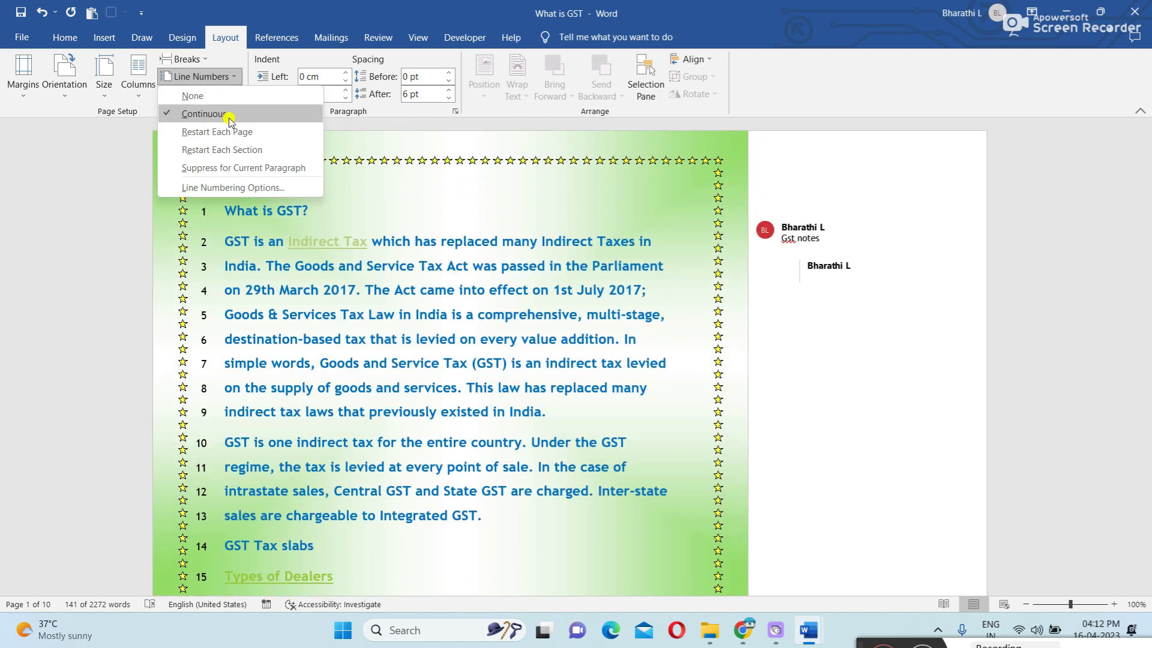
left_click(230, 115)
left_click(233, 77)
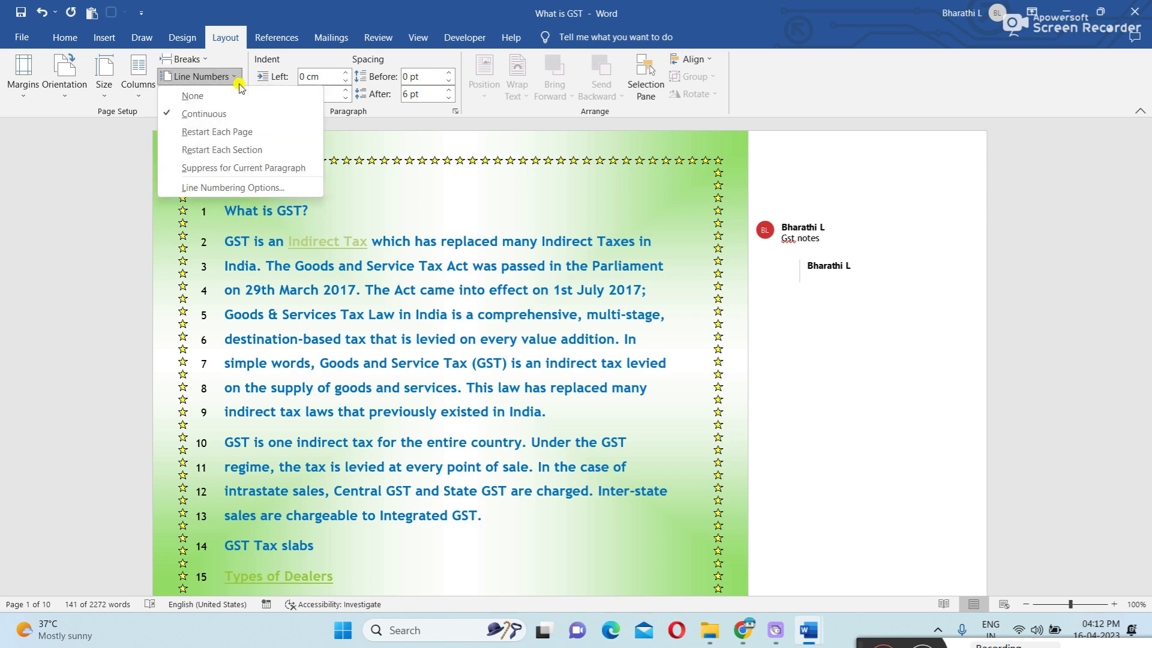
left_click(207, 133)
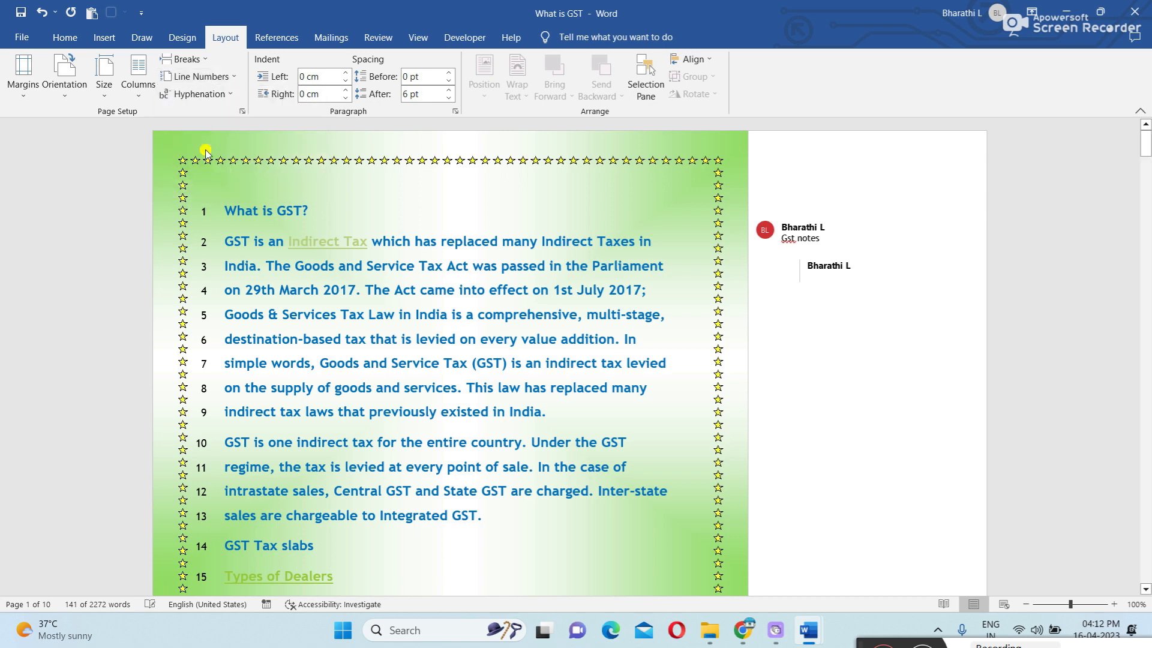
- Examine the line numbers on successive pages and compare where the numbering restarts
scroll(277, 339, "down", 6)
scroll(278, 342, "down", 15)
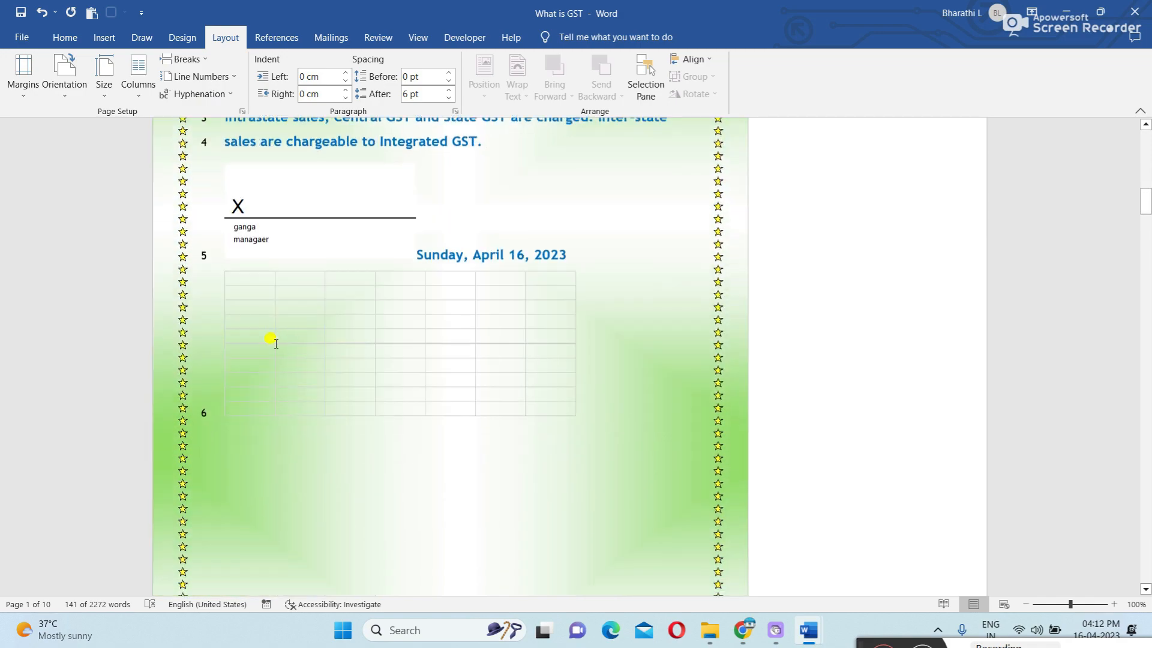
scroll(270, 345, "down", 5)
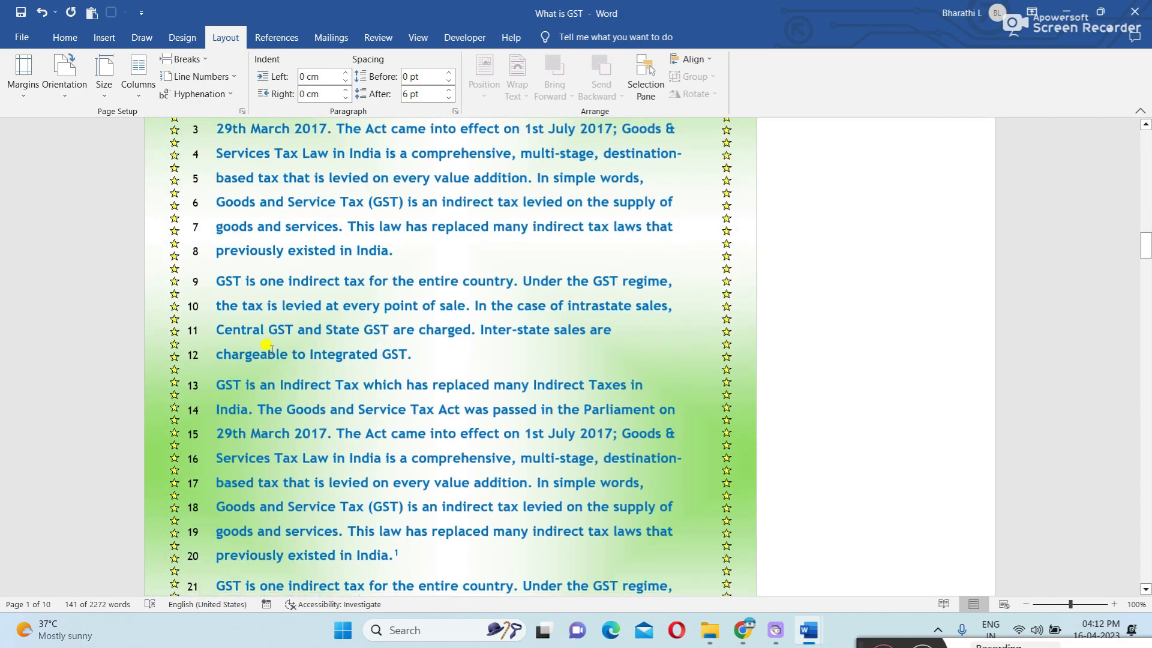
scroll(273, 330, "up", 8)
scroll(277, 319, "up", 15)
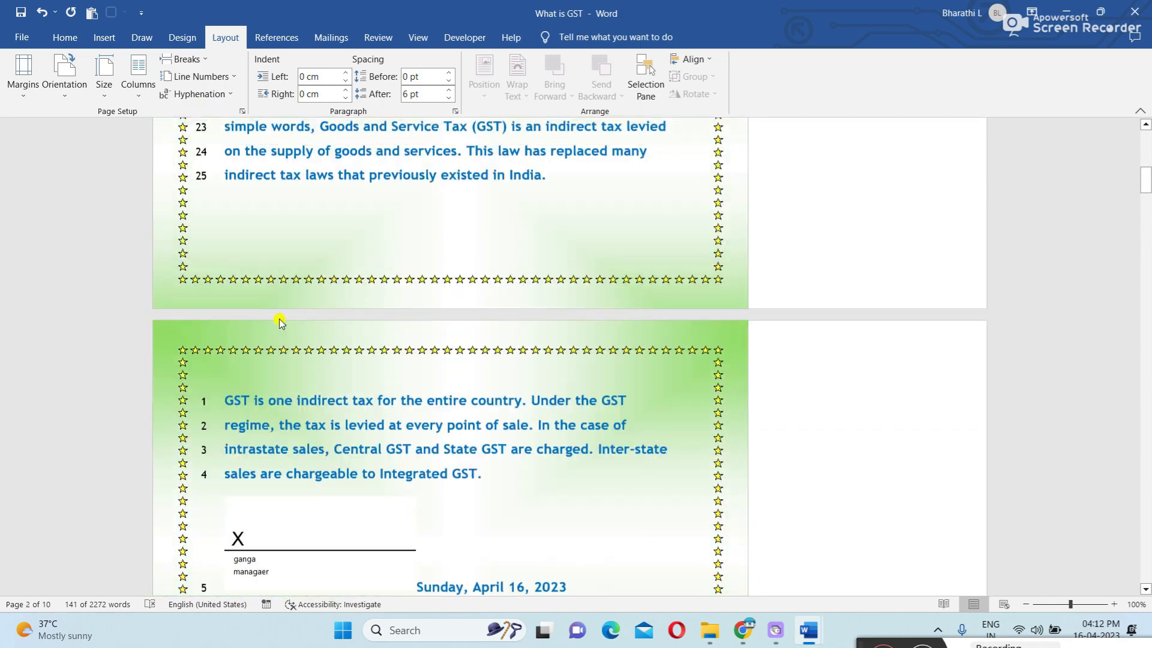
scroll(279, 322, "up", 3)
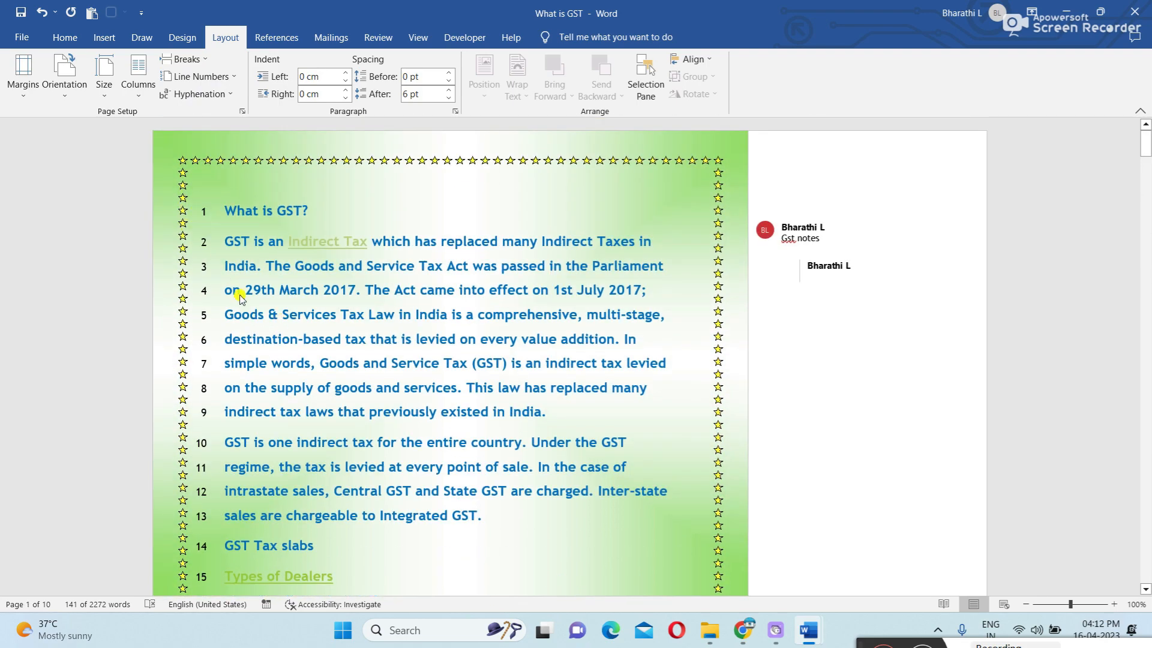
scroll(238, 303, "down", 18)
scroll(237, 312, "up", 3)
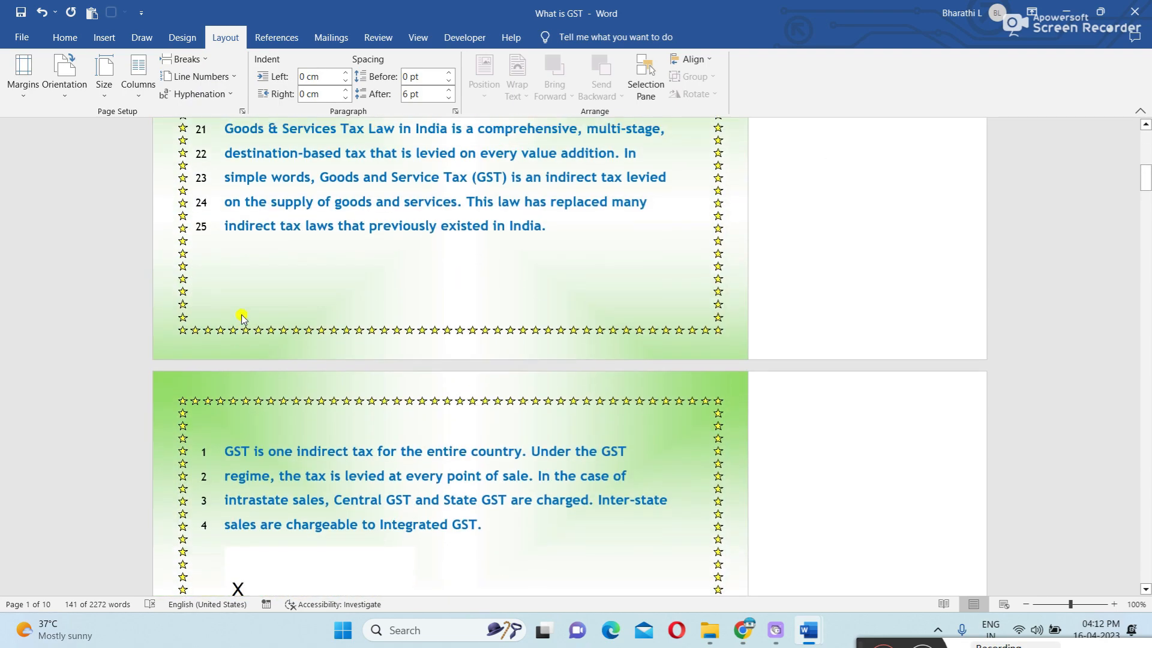
scroll(210, 234, "down", 3)
scroll(214, 237, "down", 3)
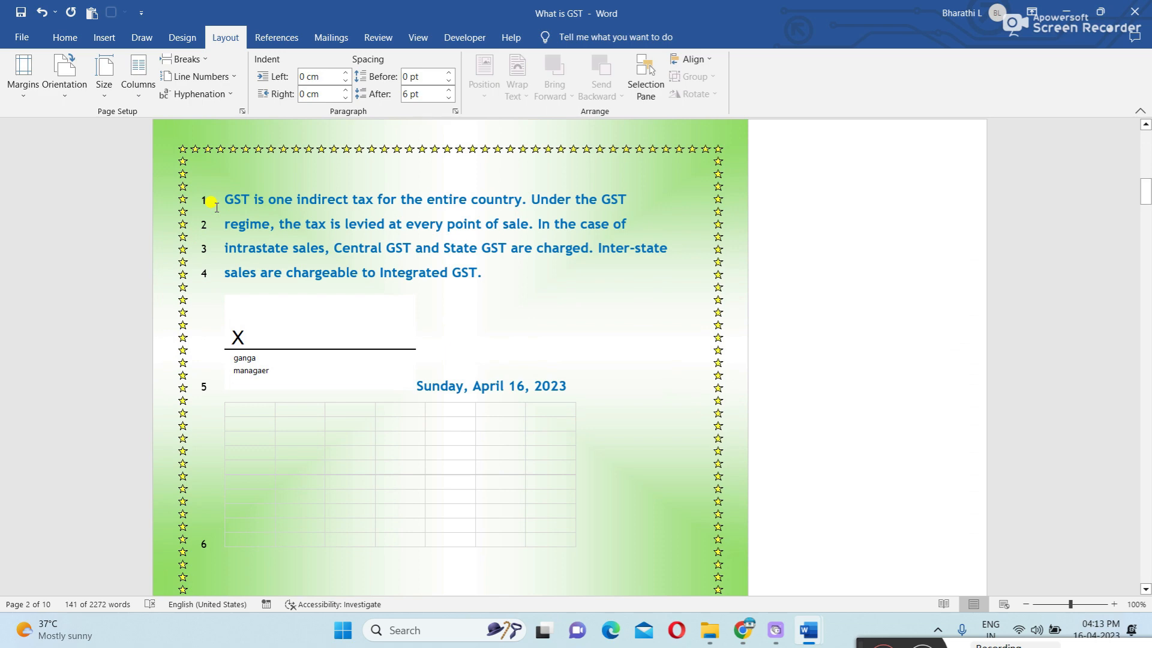
scroll(216, 209, "down", 10)
scroll(217, 227, "up", 11)
scroll(221, 233, "up", 3)
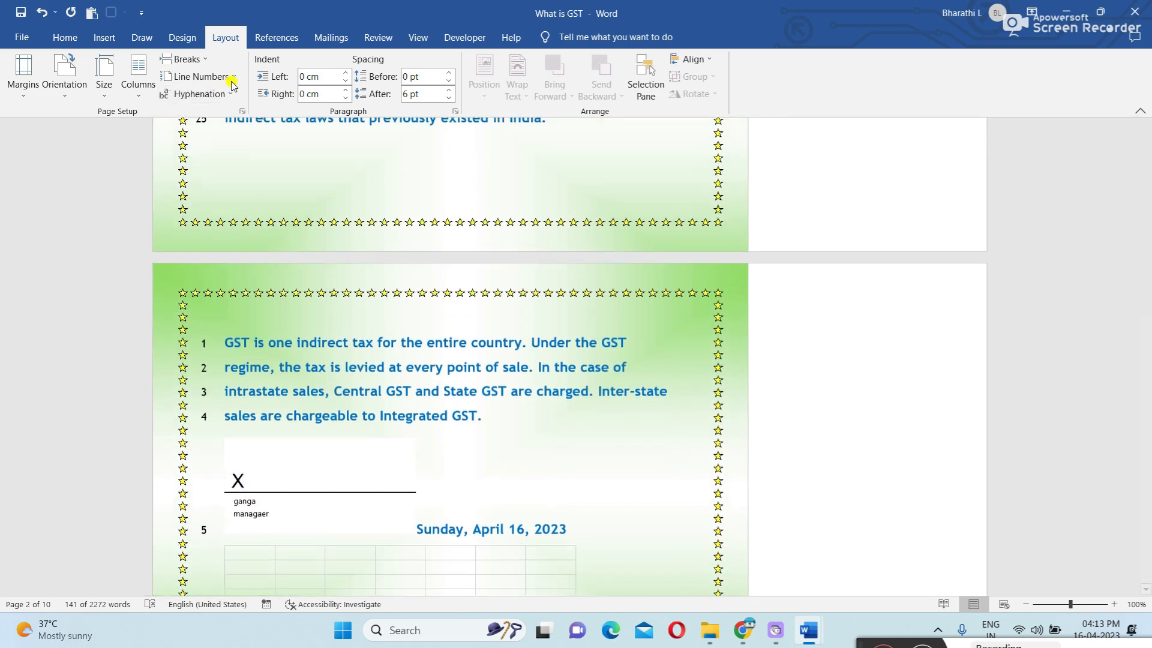
- Set the line numbering to Continuous and check the numbers across the page breaks
left_click(238, 77)
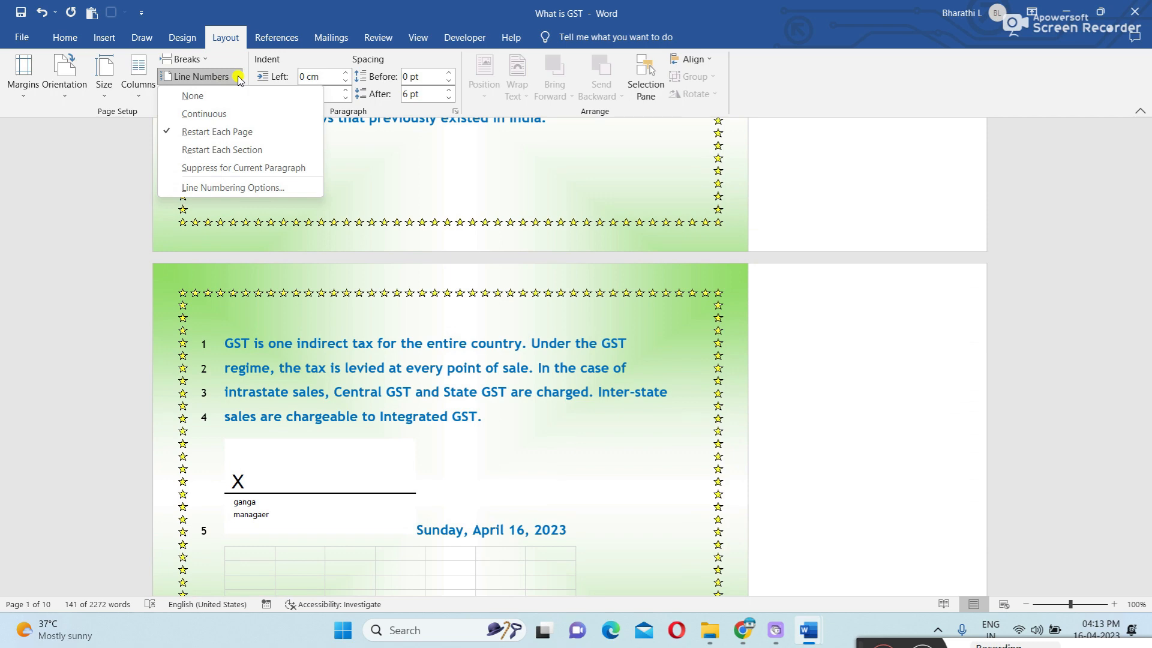
left_click(236, 115)
scroll(334, 304, "up", 8)
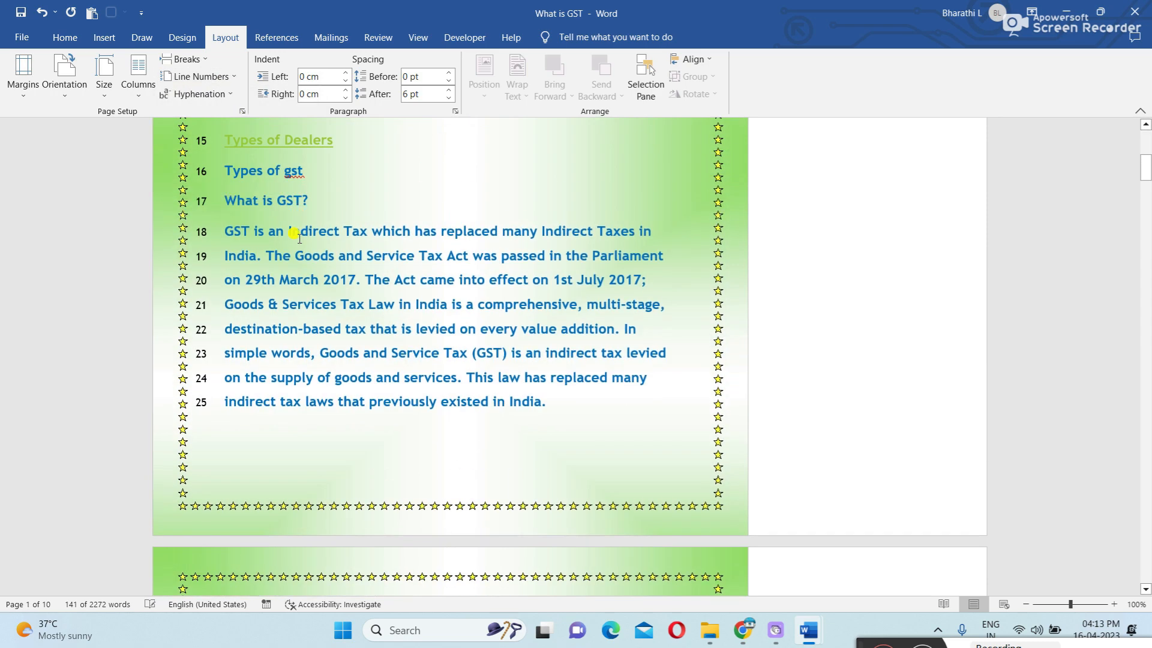
scroll(340, 324, "down", 7)
scroll(340, 324, "down", 1)
scroll(340, 325, "up", 9)
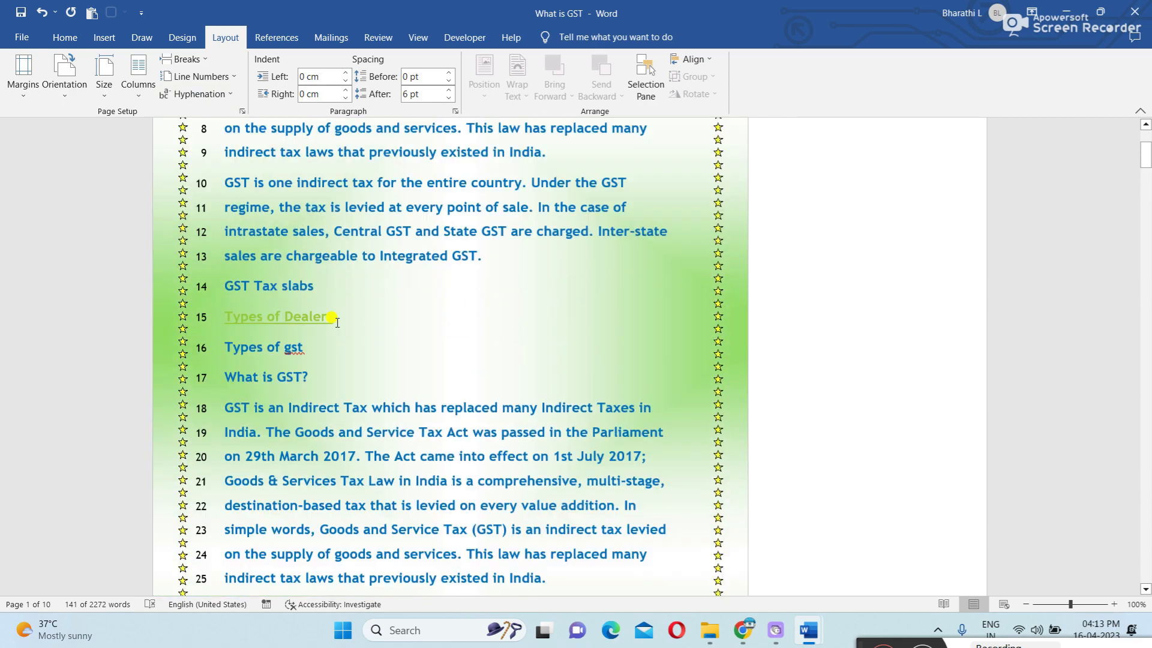
scroll(336, 325, "down", 9)
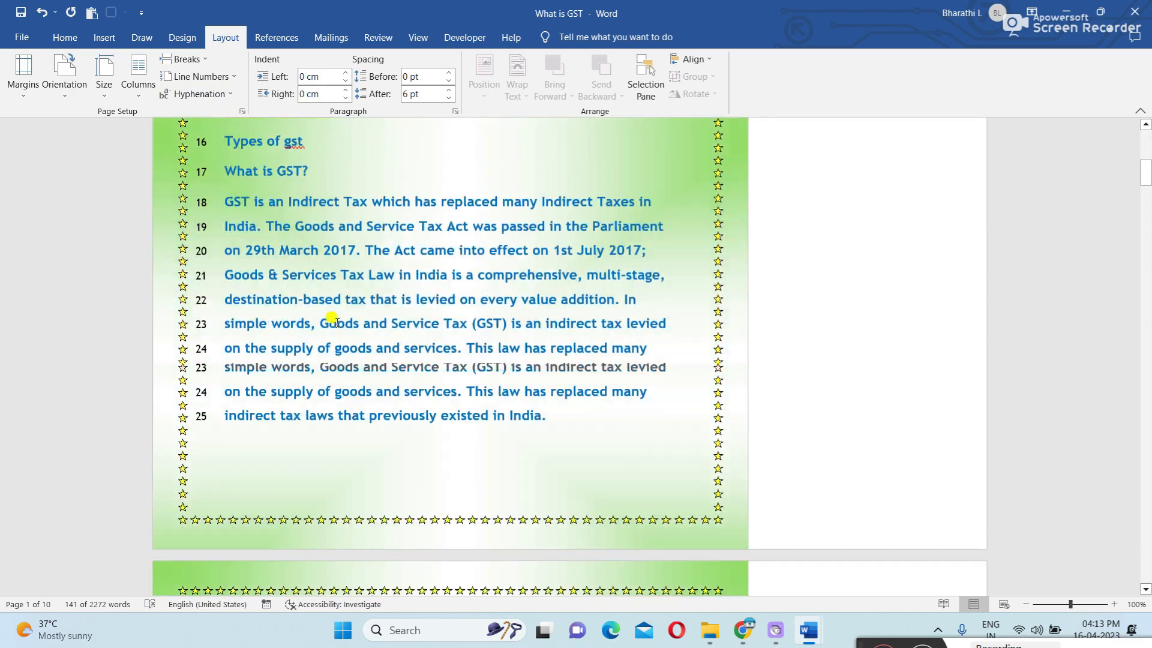
scroll(335, 323, "down", 3)
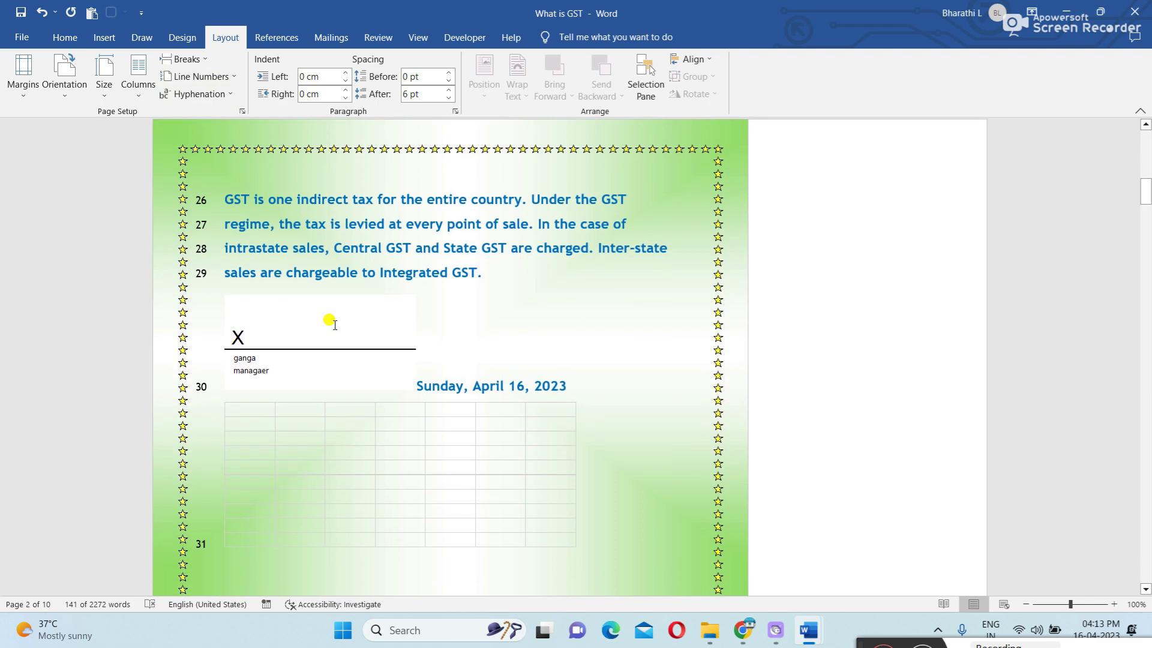
scroll(329, 321, "down", 8)
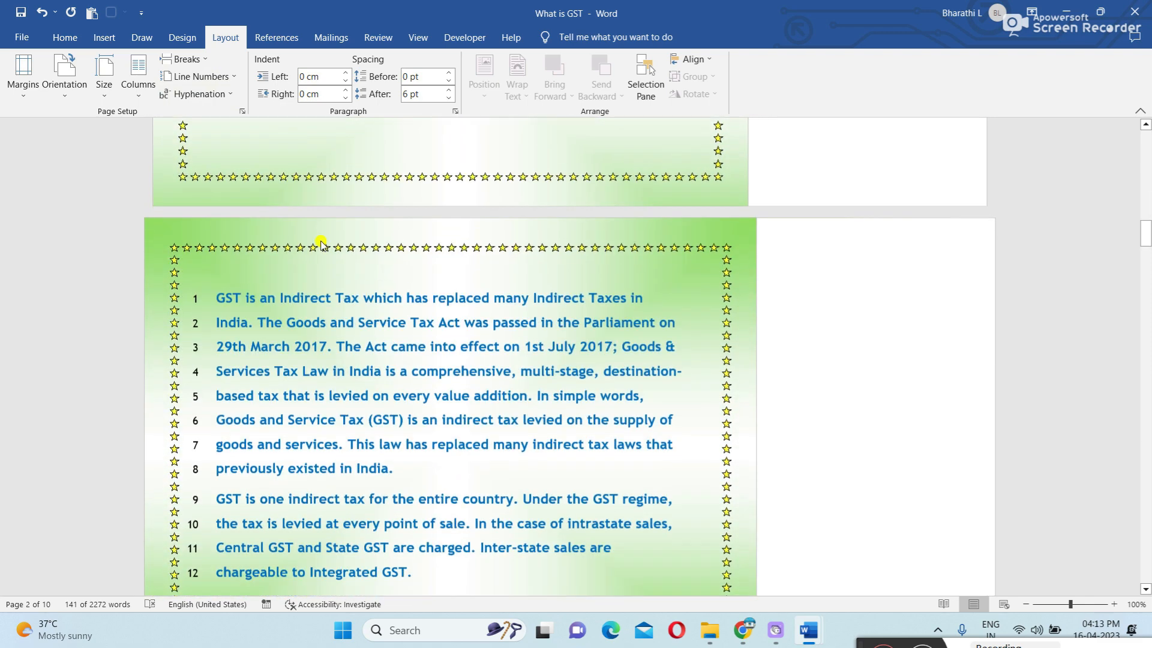
left_click(234, 79)
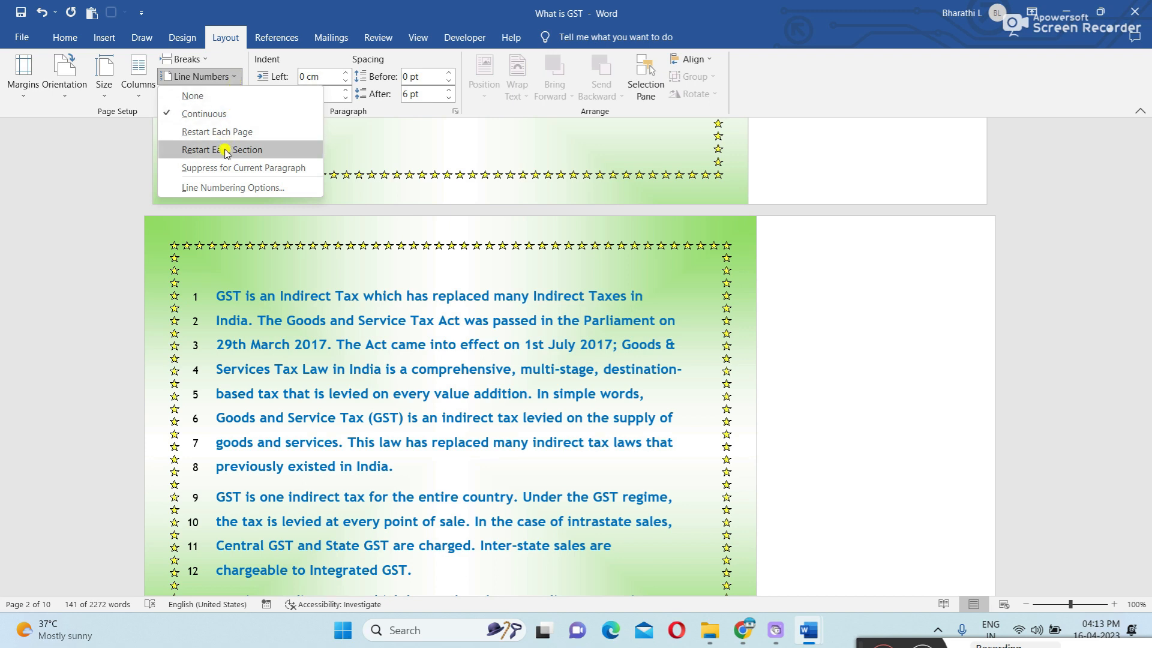
left_click(332, 38)
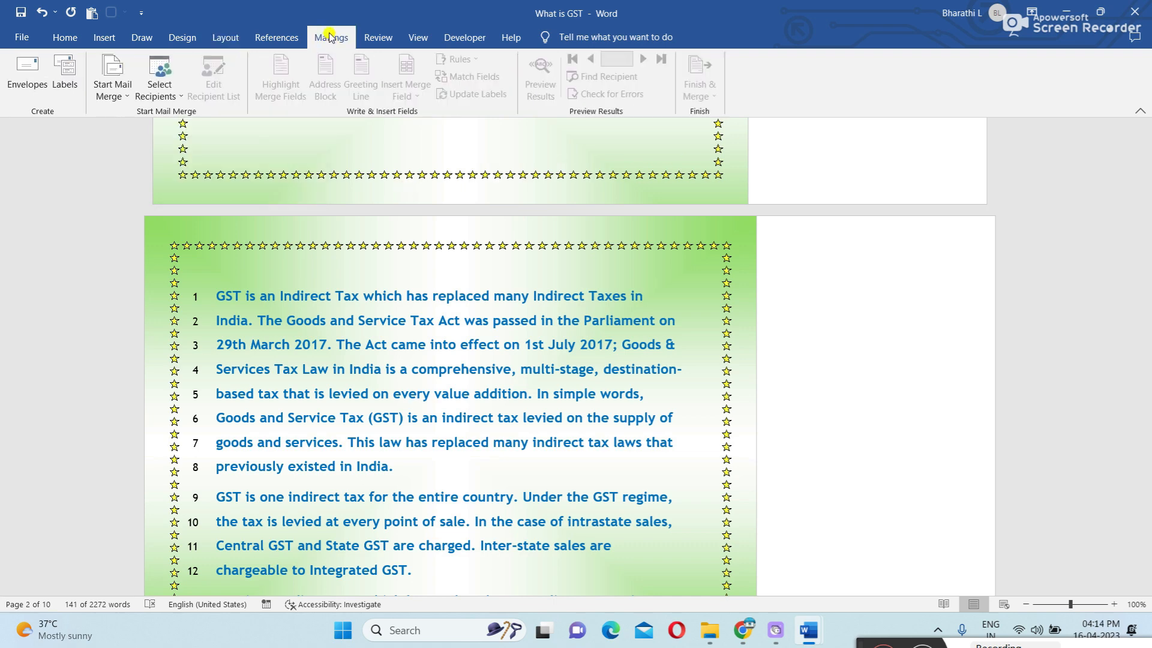
left_click(281, 39)
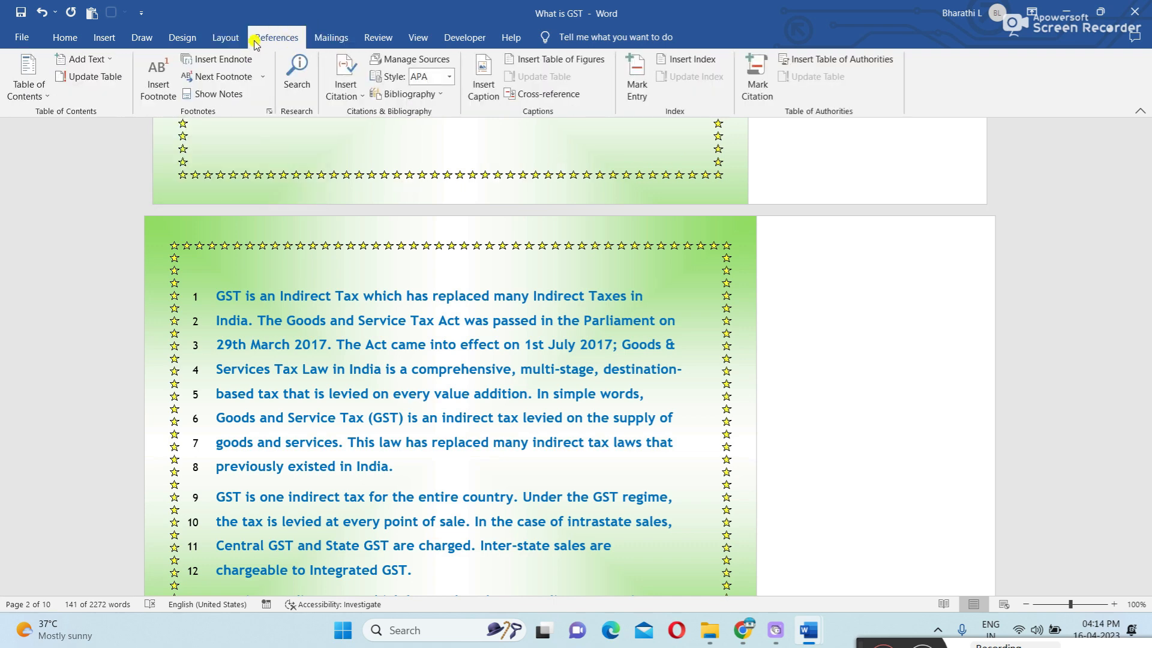
left_click(241, 39)
- Go back to the beginning of the document and start the Spelling & Grammar check
left_click(378, 39)
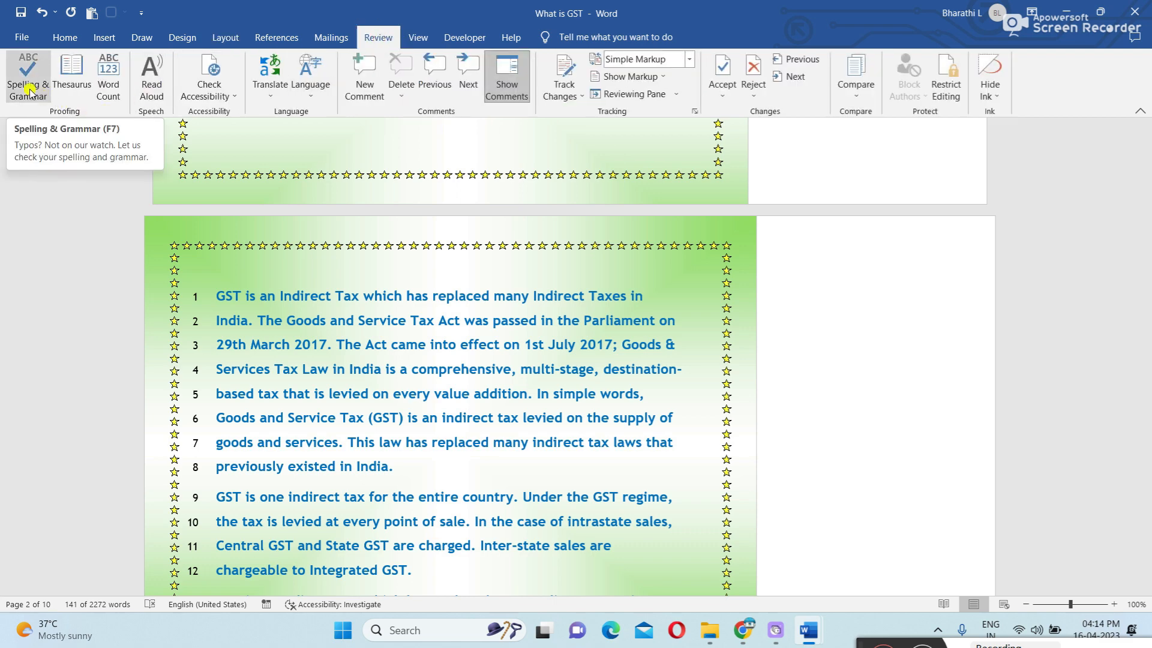
scroll(474, 257, "up", 10)
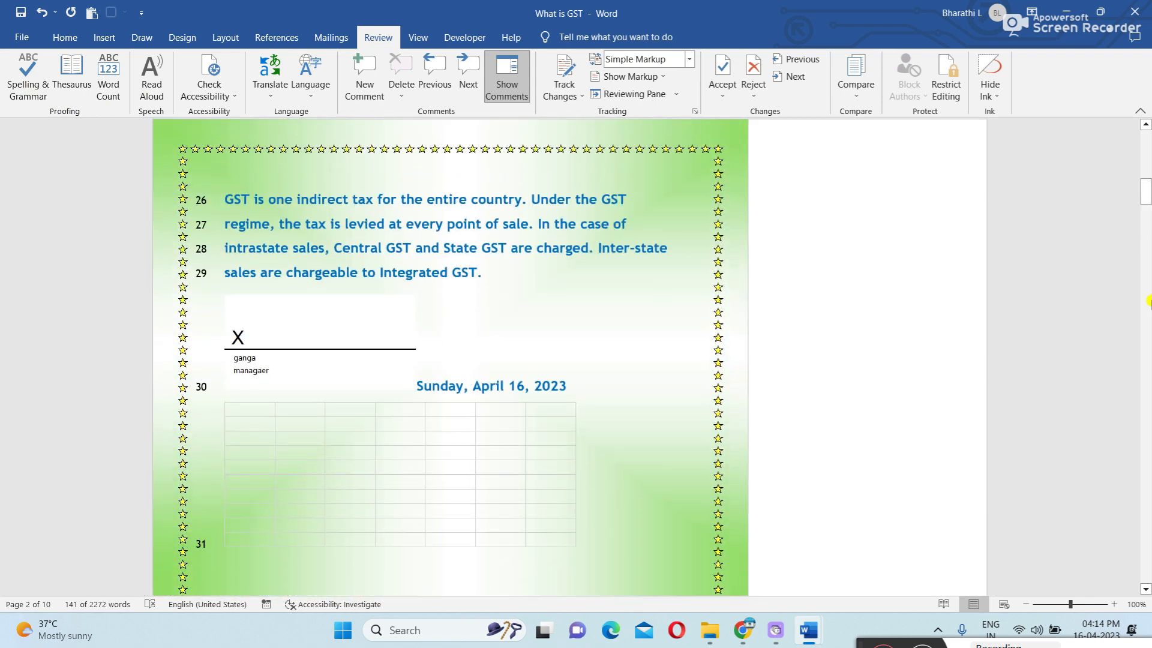
left_click_drag(1147, 194, 1146, 139)
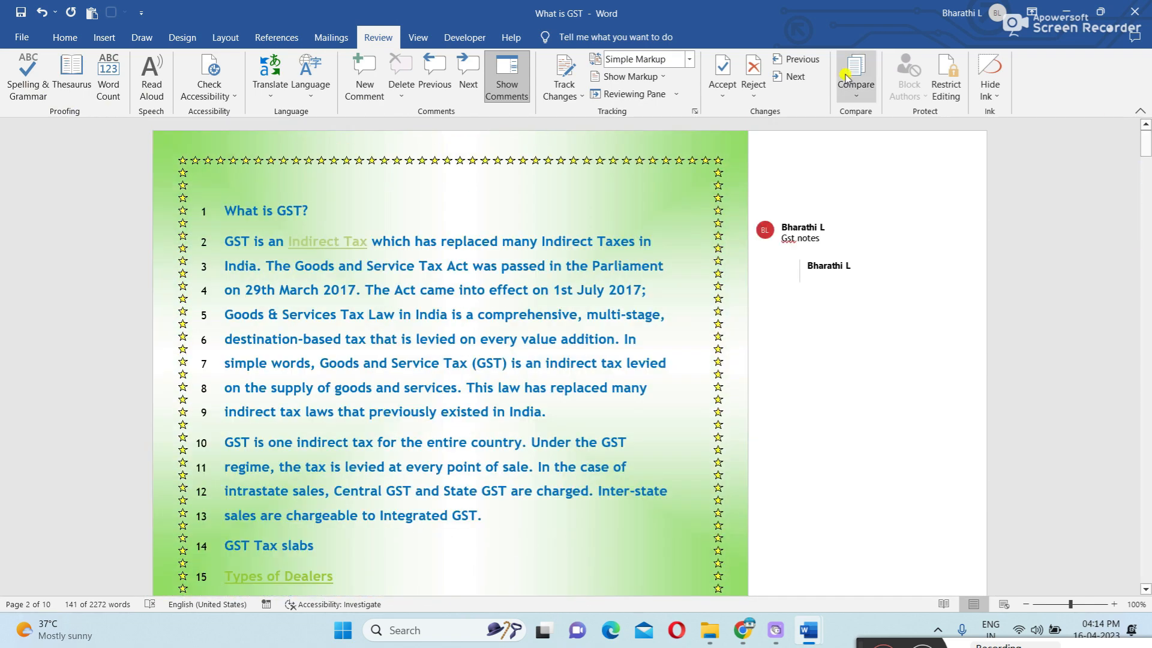
left_click(18, 96)
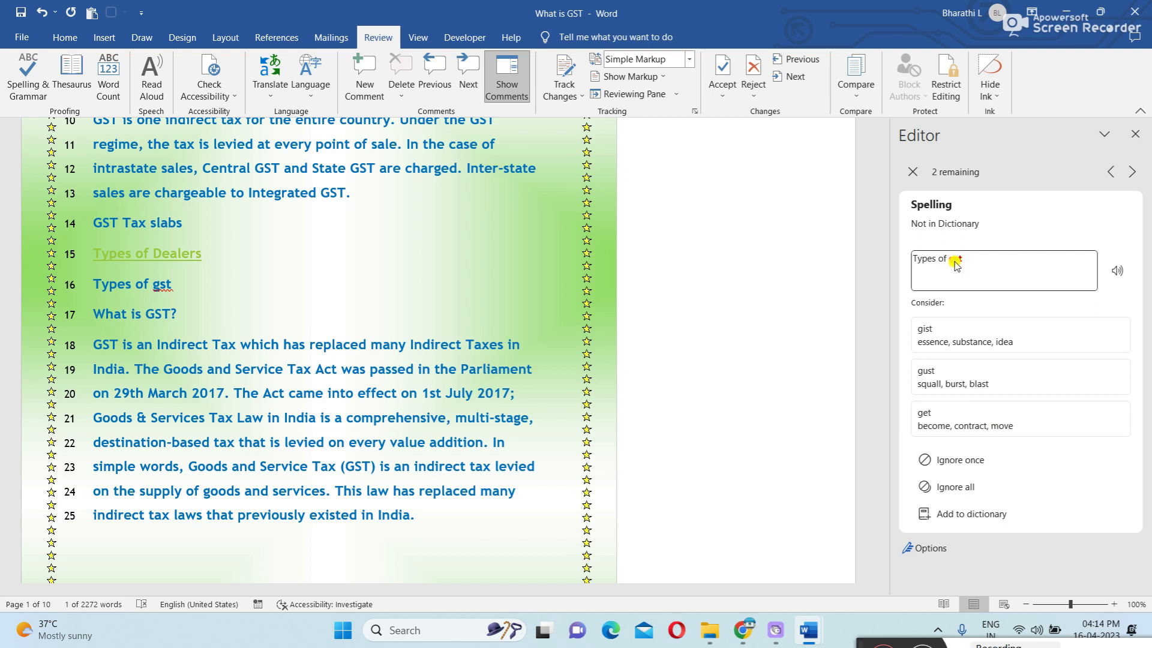
- Ignore all occurrences of the flagged word gst, ignore Gst once in the comment, and close the finished spelling check
left_click(973, 485)
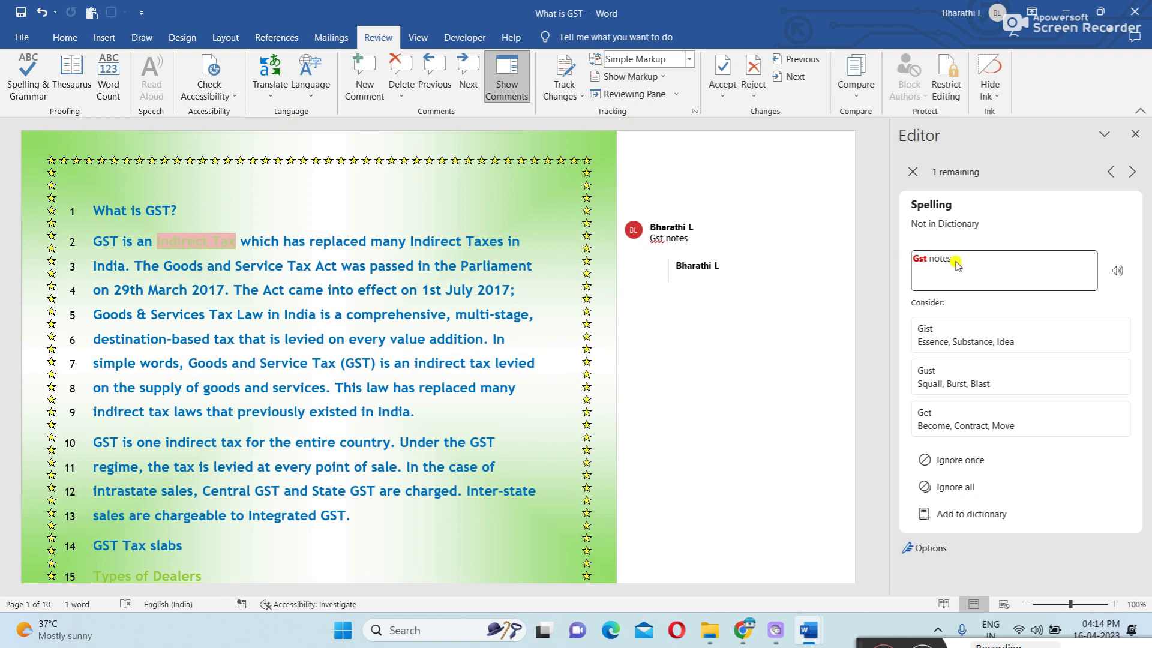
left_click(967, 461)
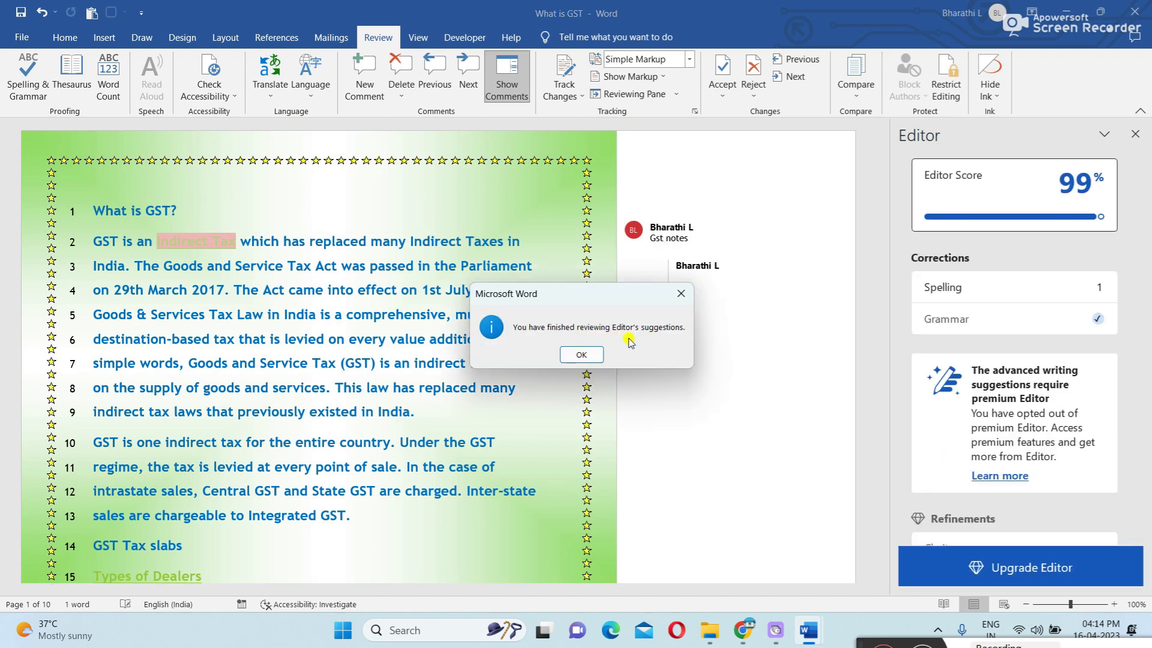
left_click(583, 355)
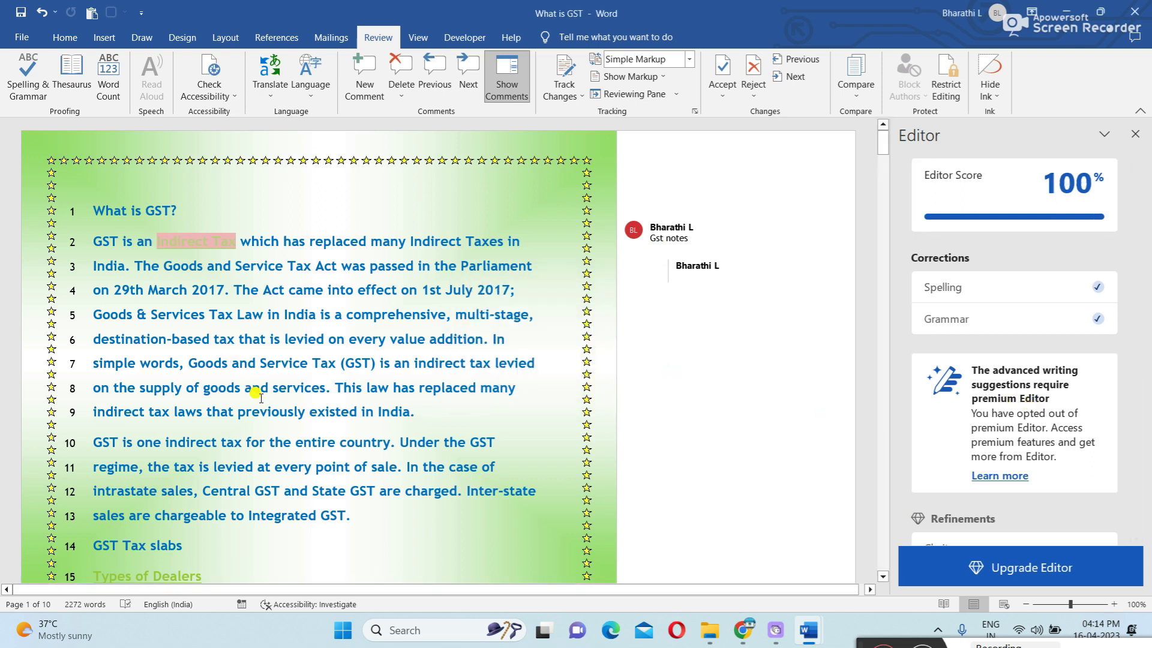
left_click(1135, 134)
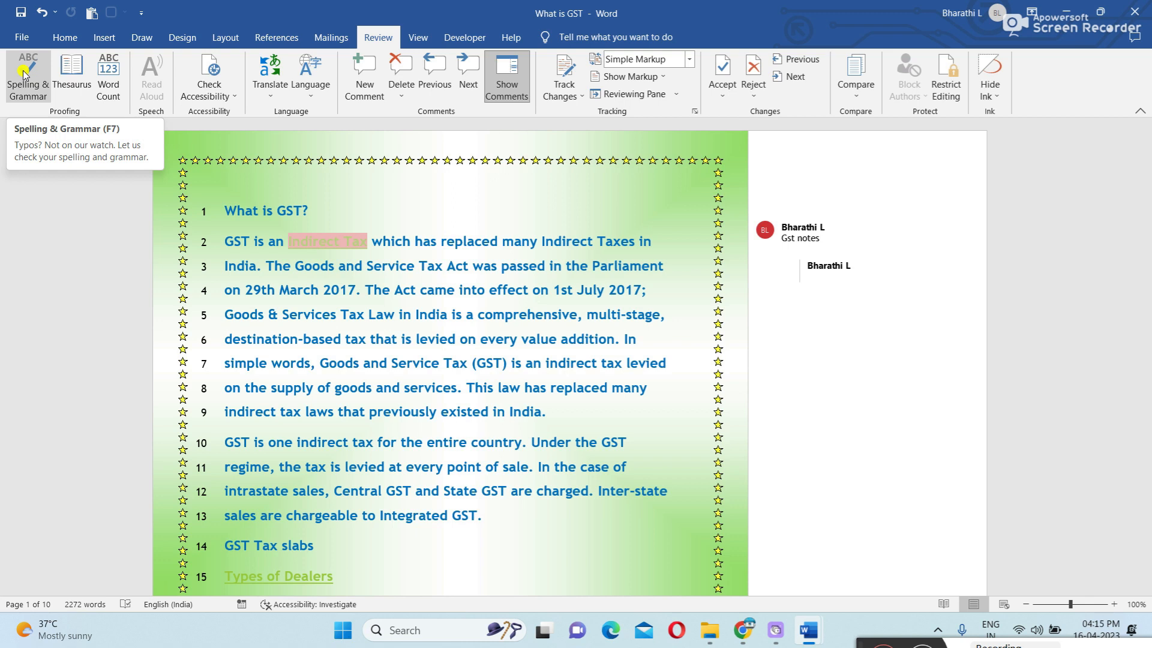
- Start a new comment at the highlighted words Indirect Tax, and delete the whole comment thread there
left_click(371, 97)
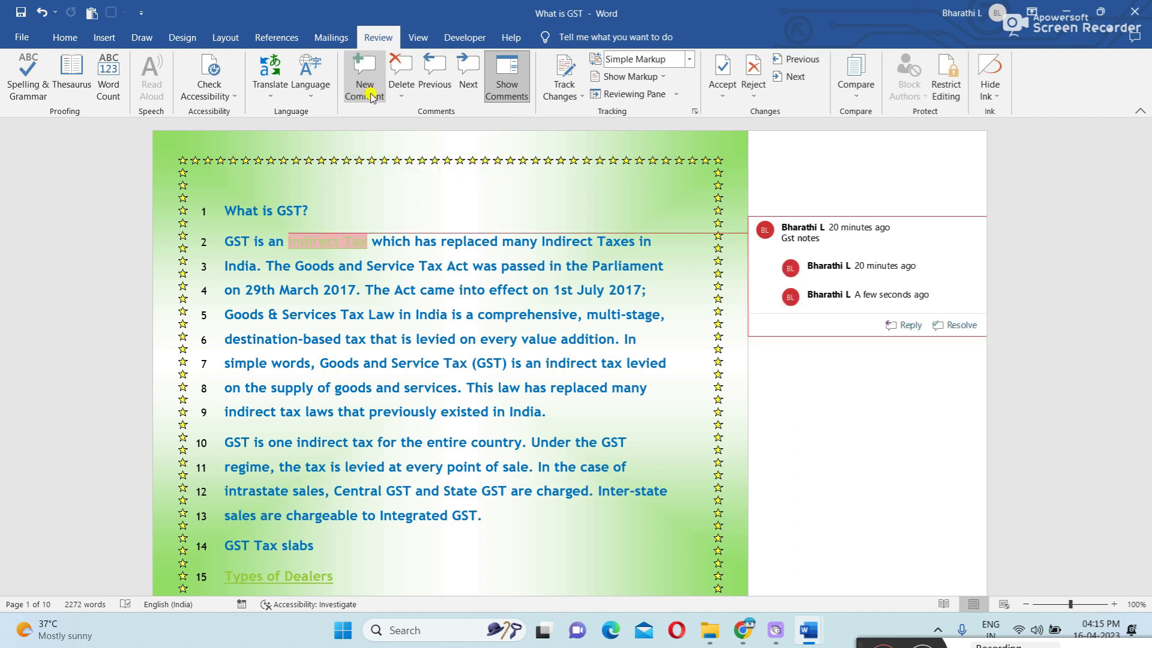
left_click(401, 93)
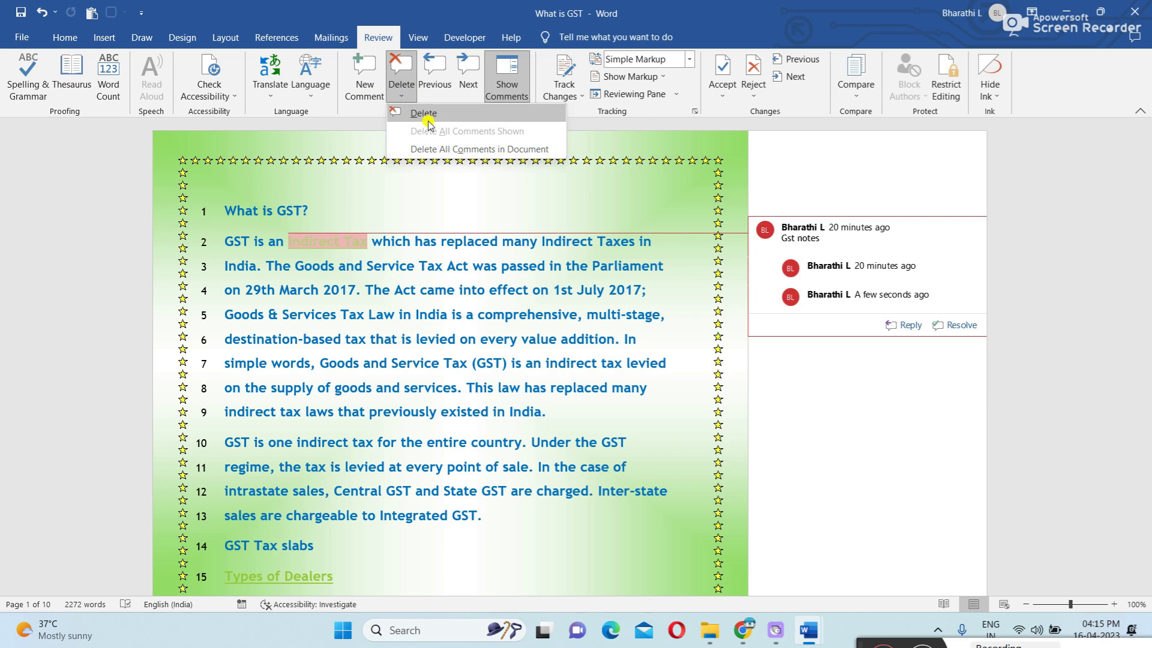
left_click(426, 114)
- View the document in Read Mode and return to Print Layout
left_click(412, 38)
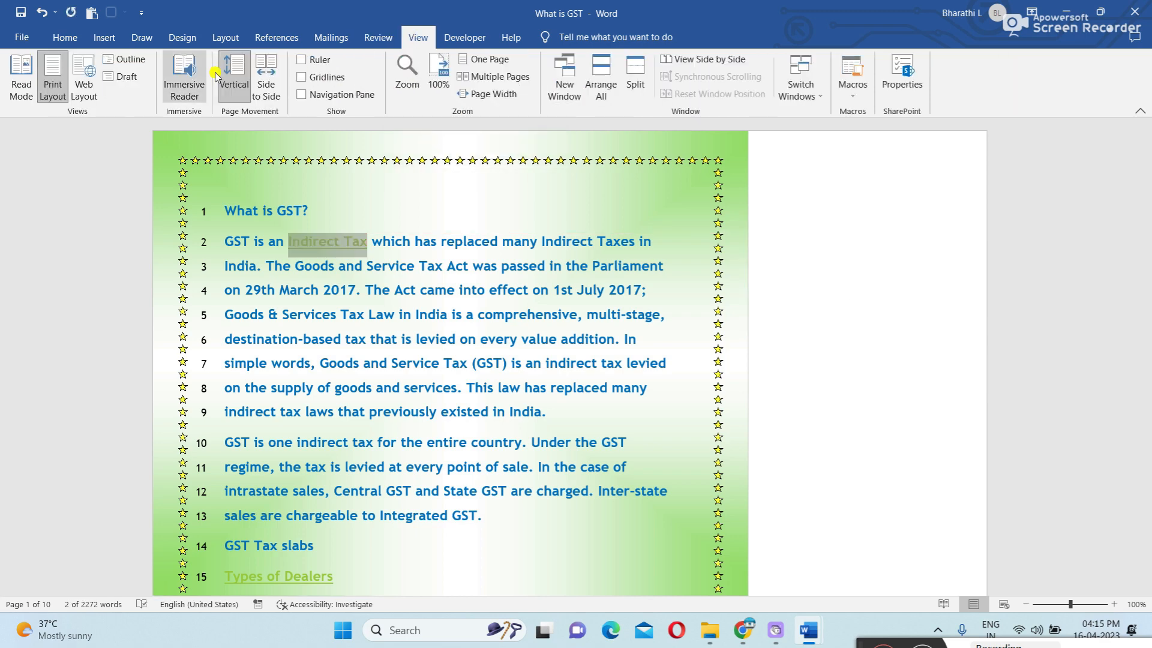
left_click(31, 94)
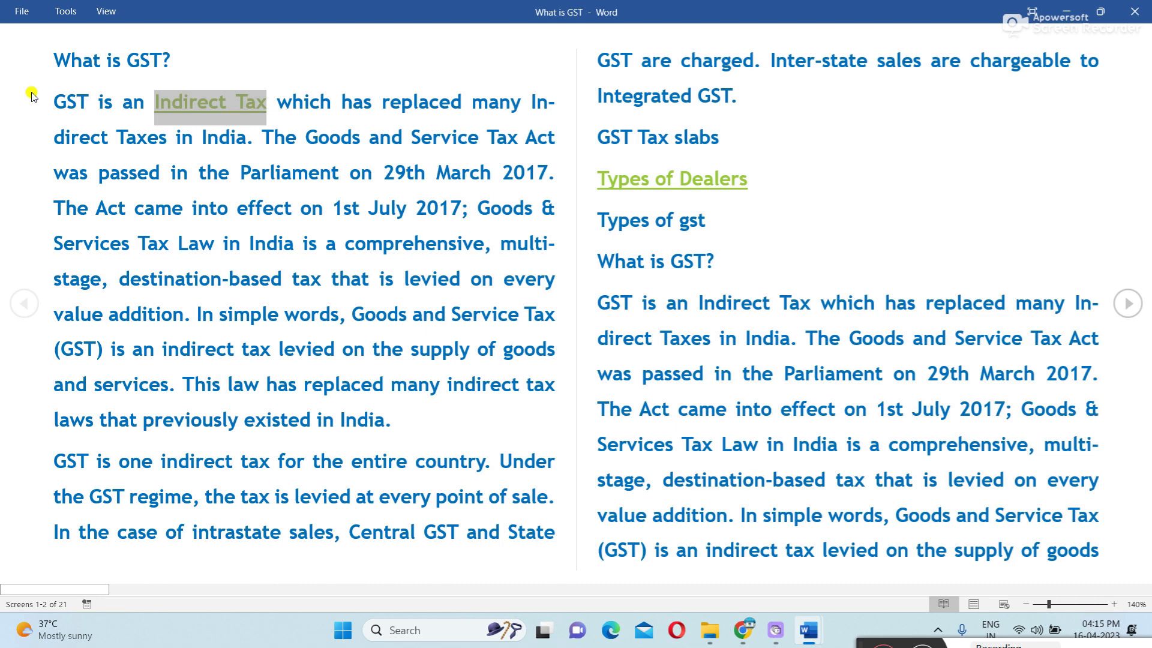
key("Escape")
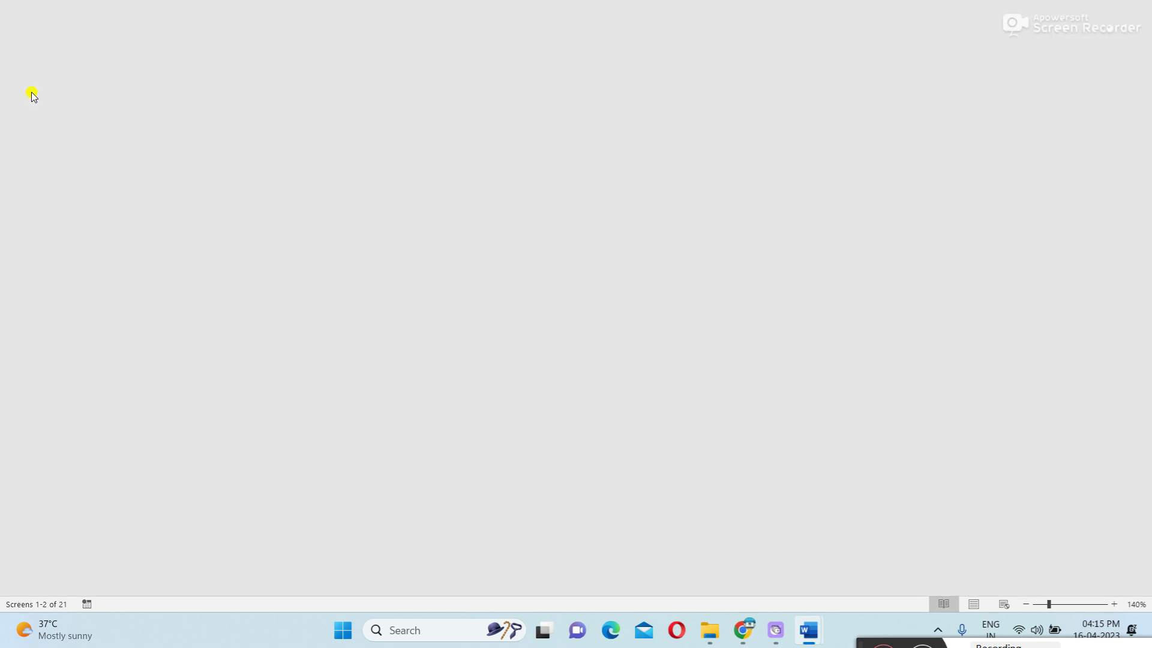
left_click(60, 95)
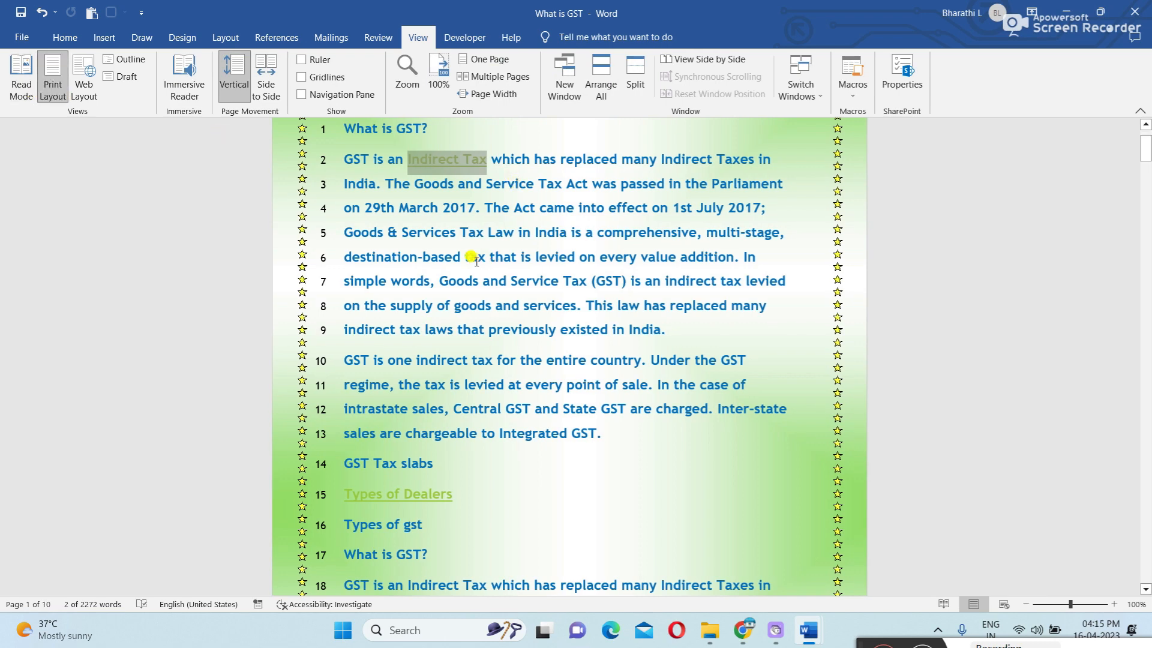
- View the document in Web Layout from its beginning and switch back to Print Layout
scroll(468, 264, "up", 3)
left_click(82, 96)
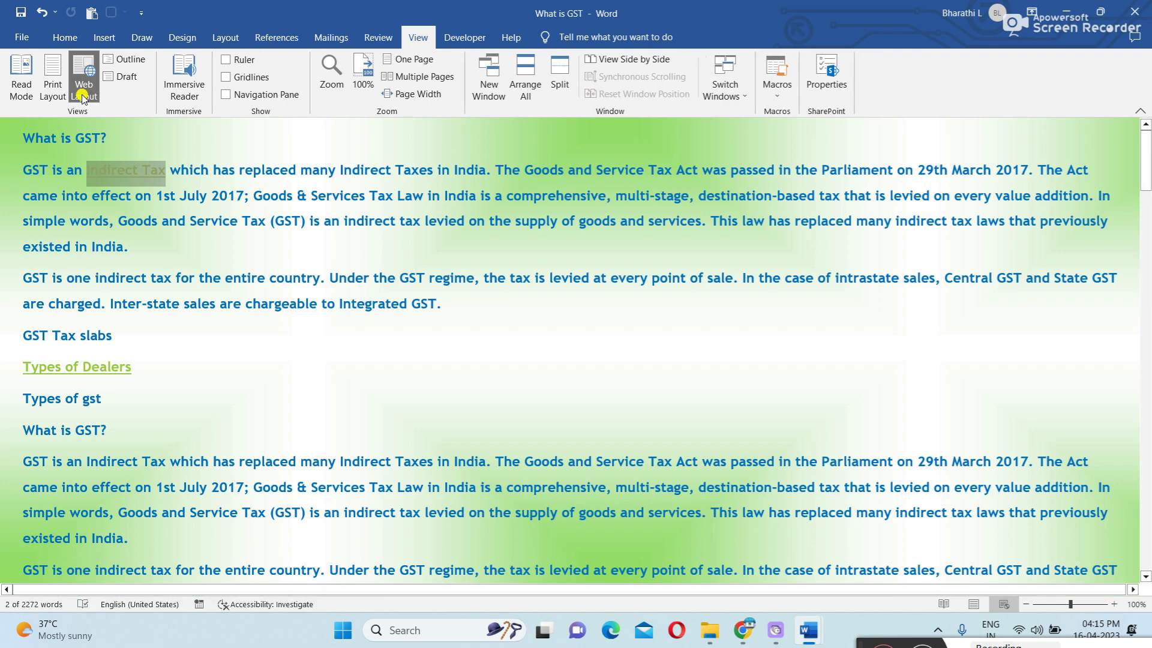
left_click(53, 90)
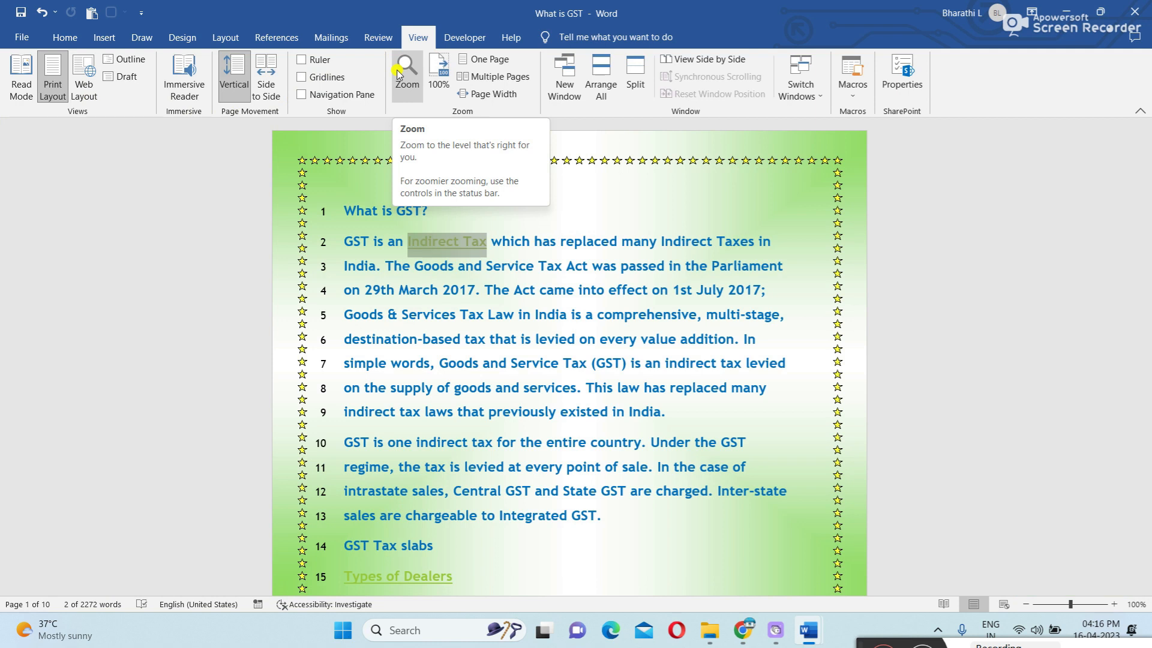
- Set the document zoom to 200%
left_click(443, 65)
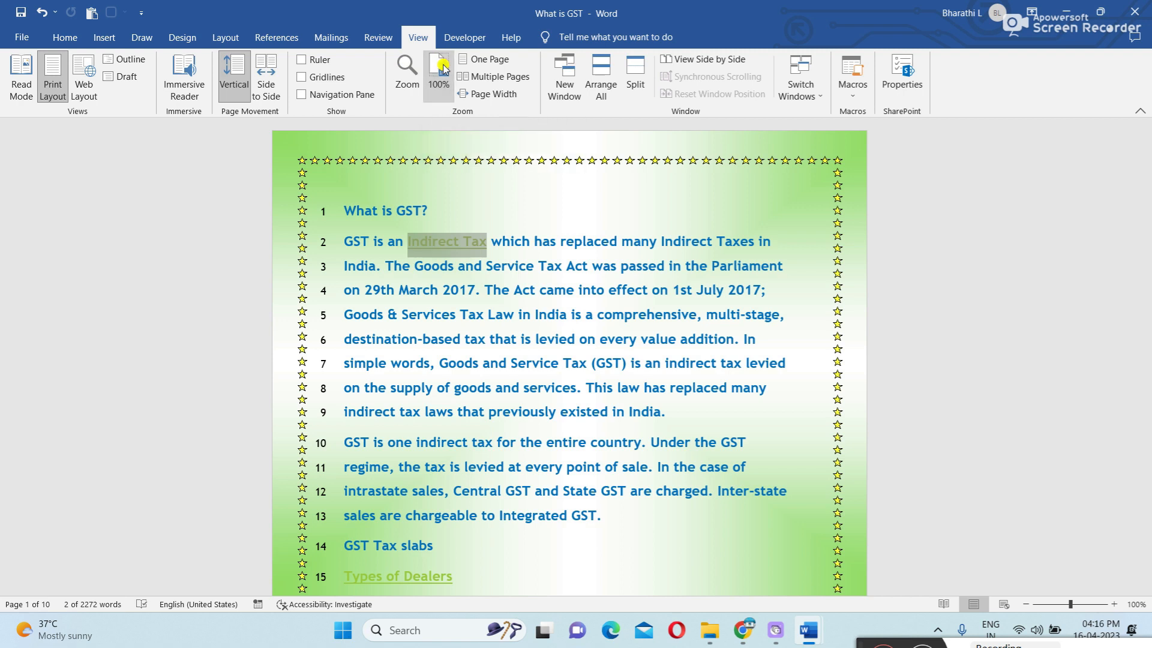
left_click(420, 71)
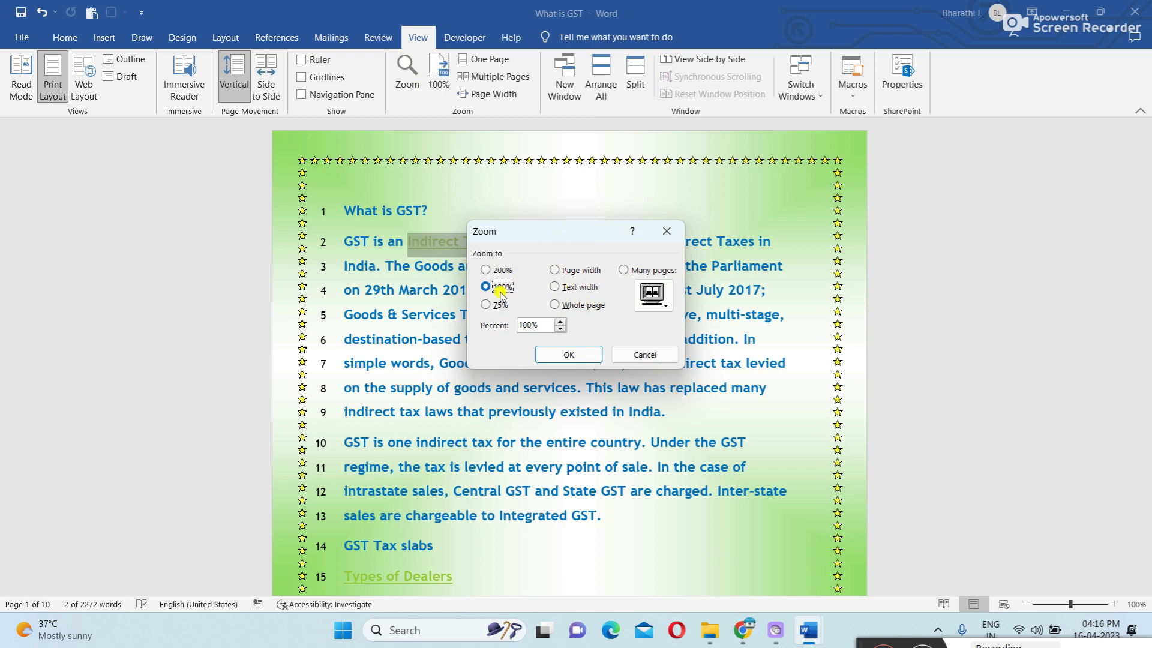
left_click(564, 271)
left_click(501, 271)
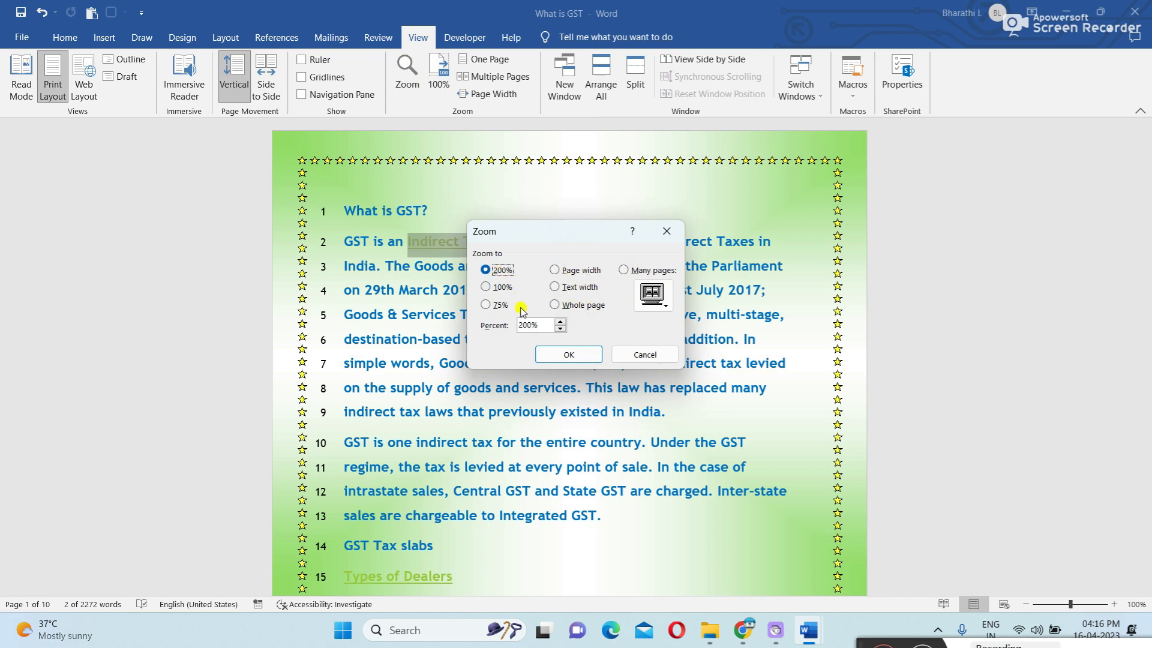
left_click(569, 355)
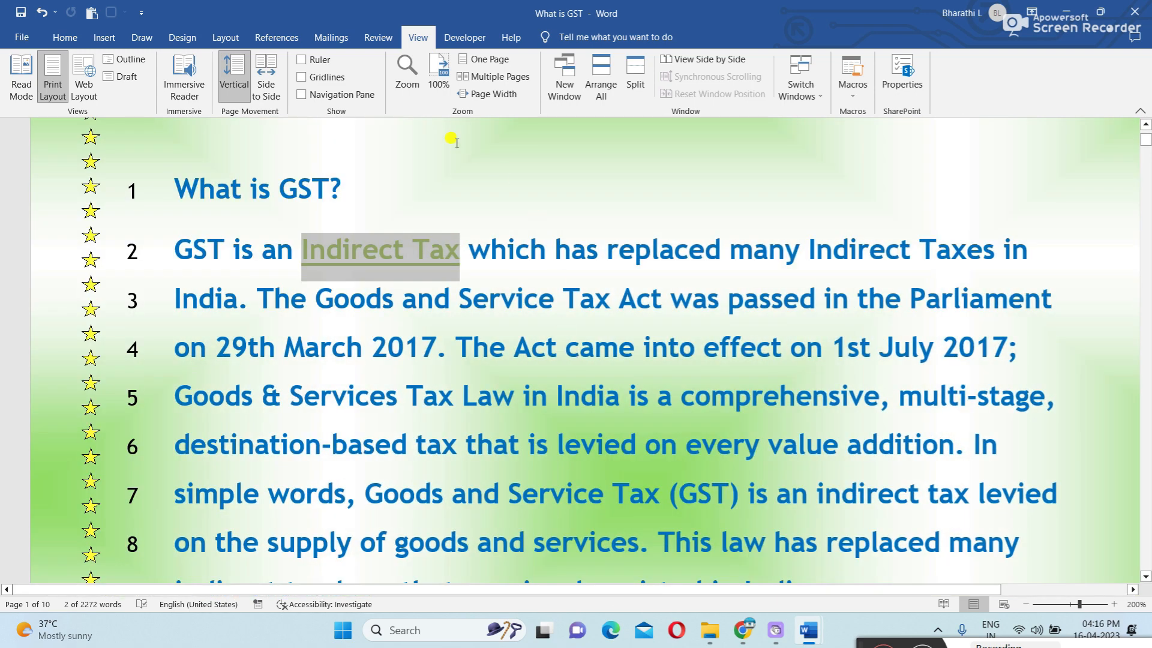
- Fit the zoom to Page width, and reduce it to 110%
left_click(407, 68)
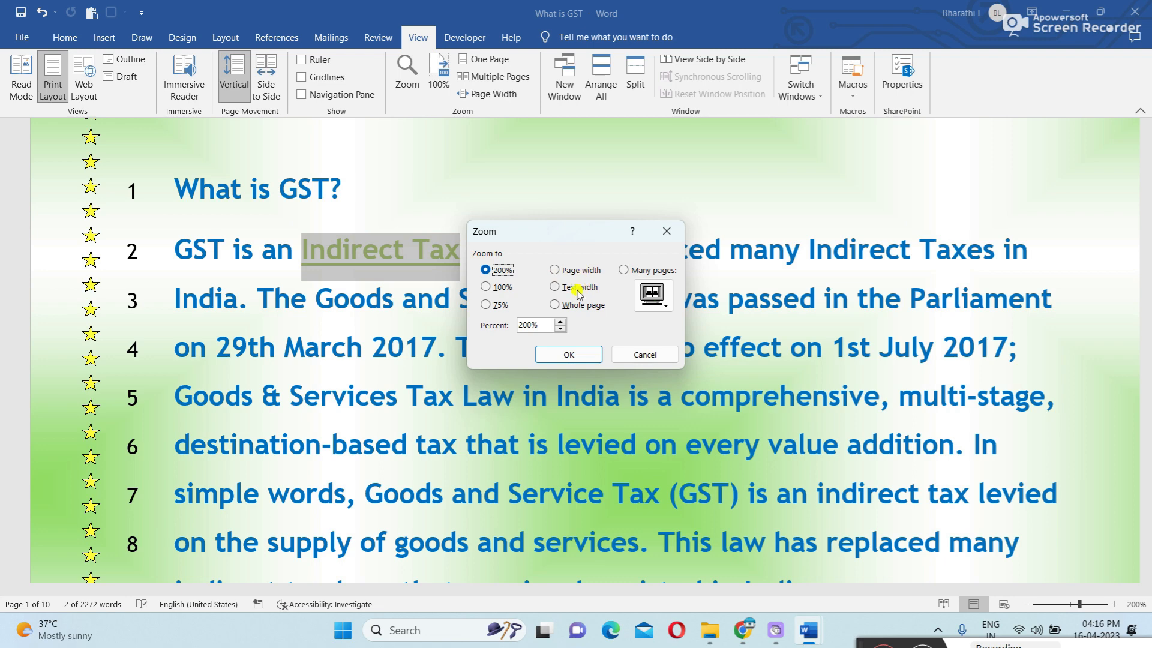
left_click(503, 288)
left_click(575, 271)
left_click(573, 359)
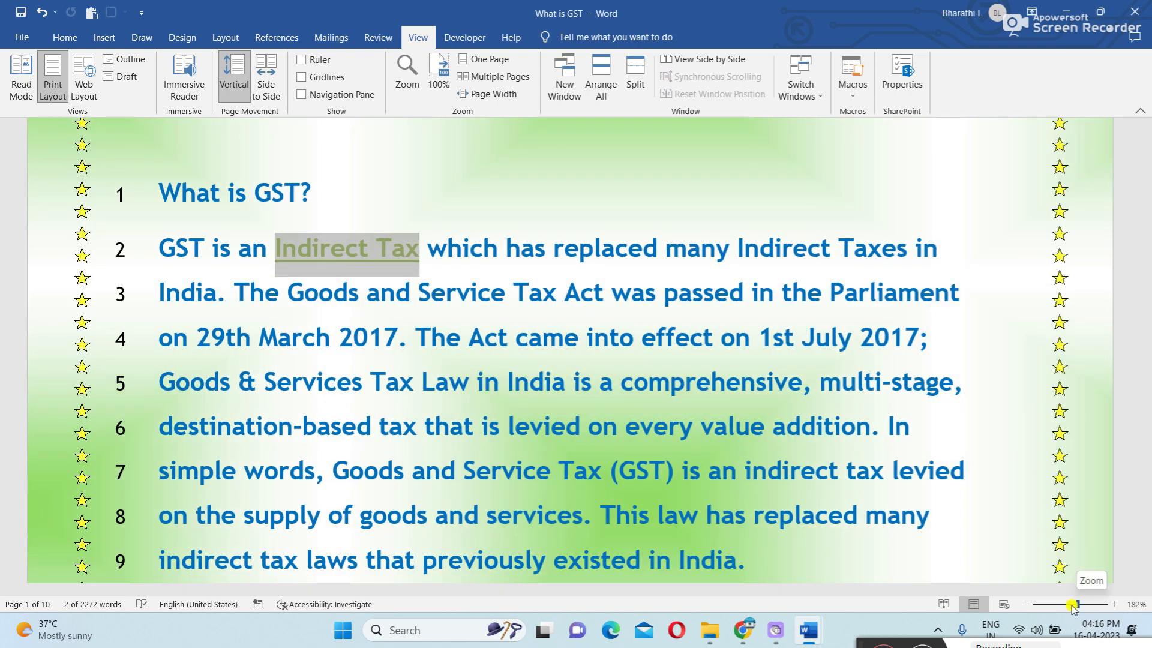
left_click_drag(1076, 607, 1073, 609)
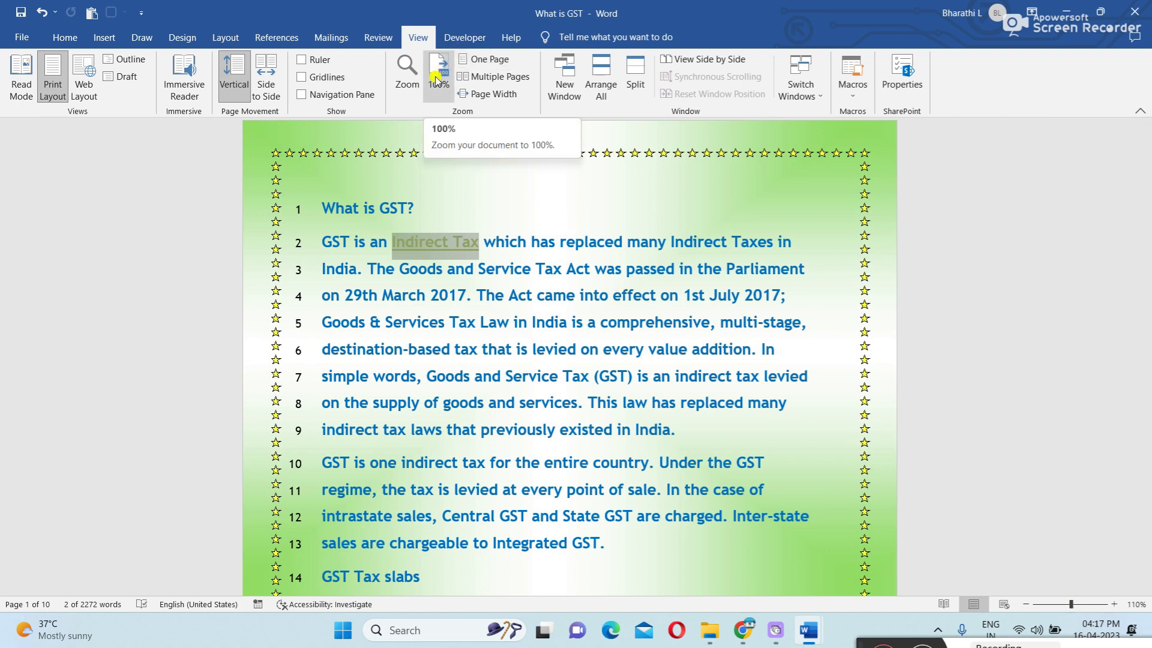
- Show the ruler around the page and hide it again
left_click(302, 59)
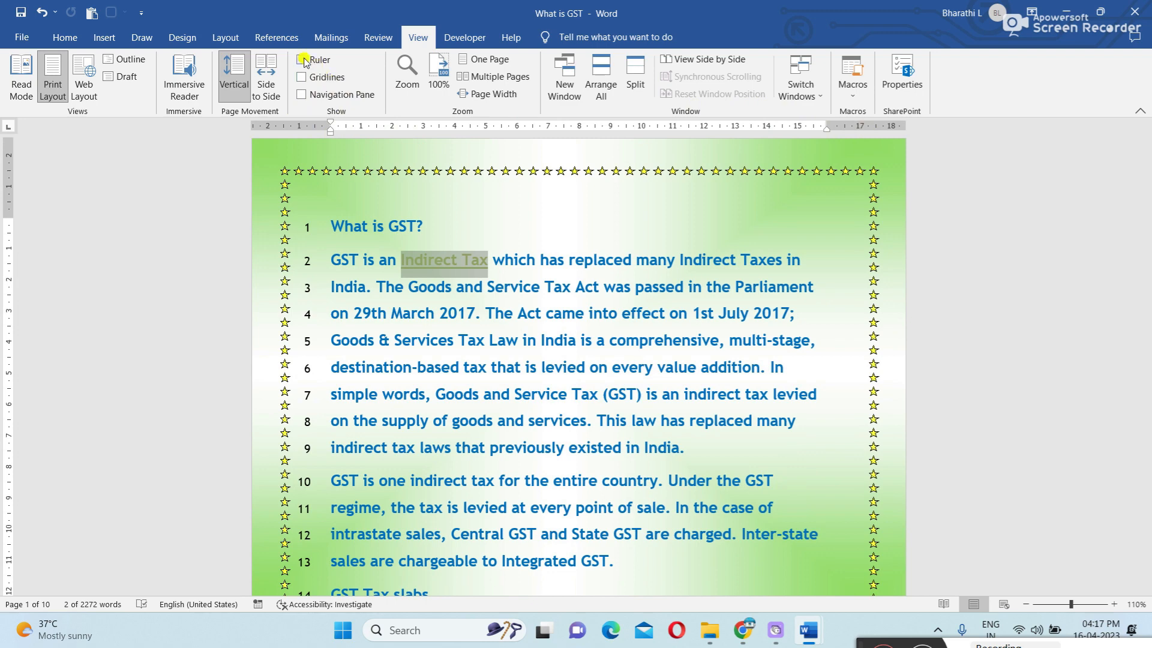
scroll(302, 63, "up", 3)
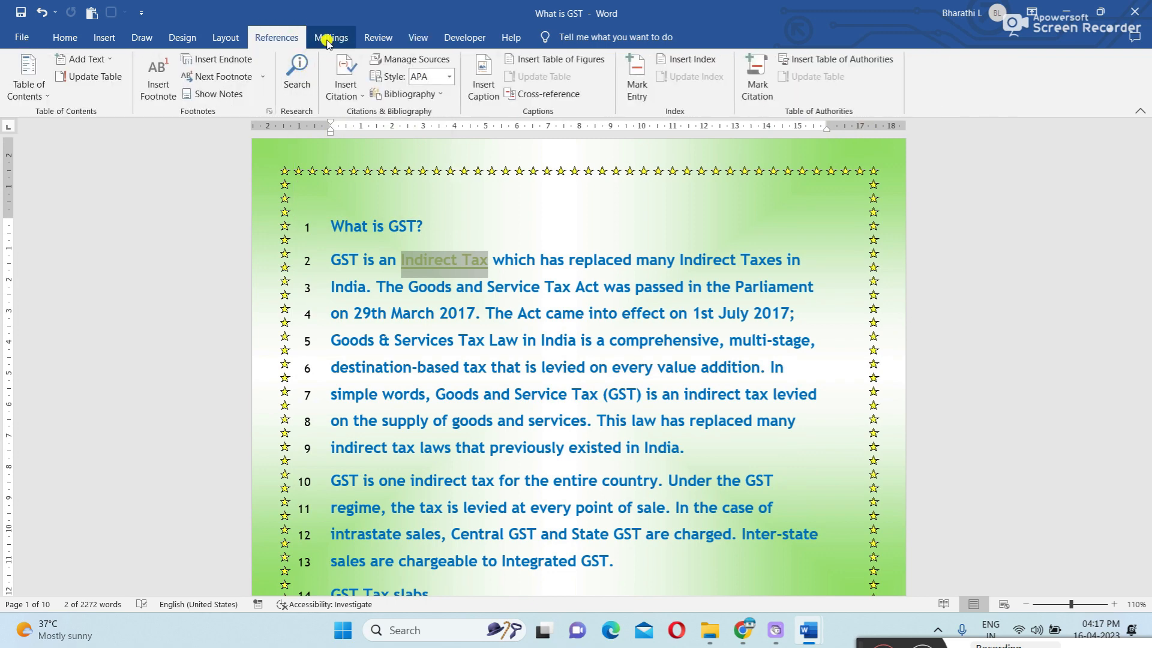
scroll(380, 57, "down", 3)
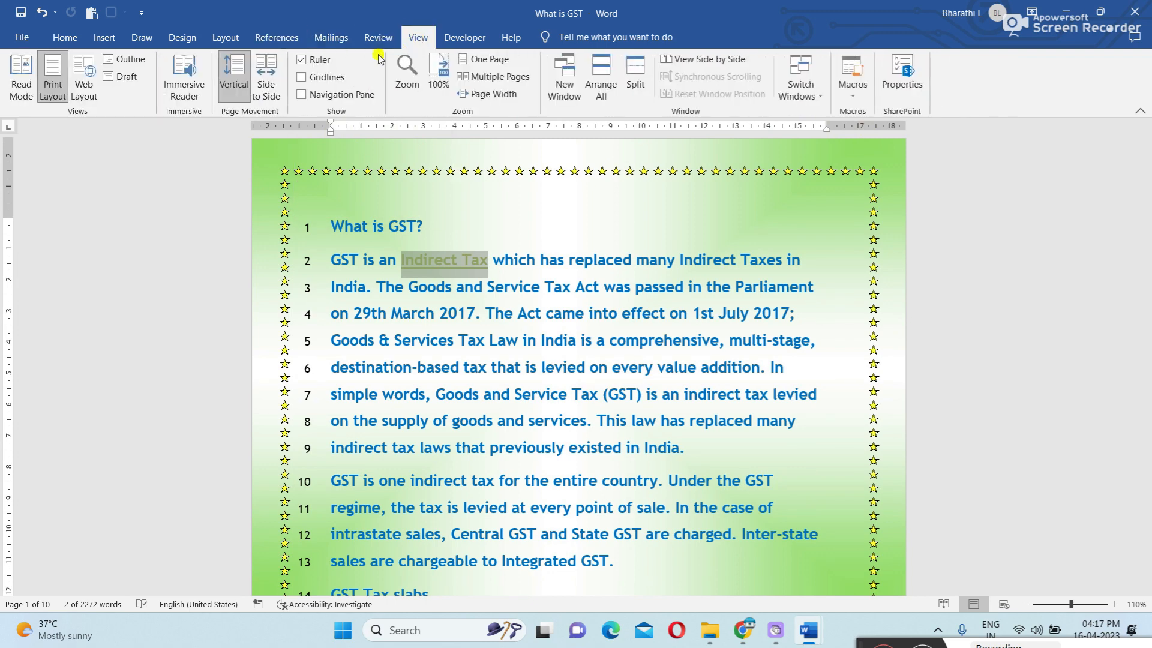
left_click(305, 63)
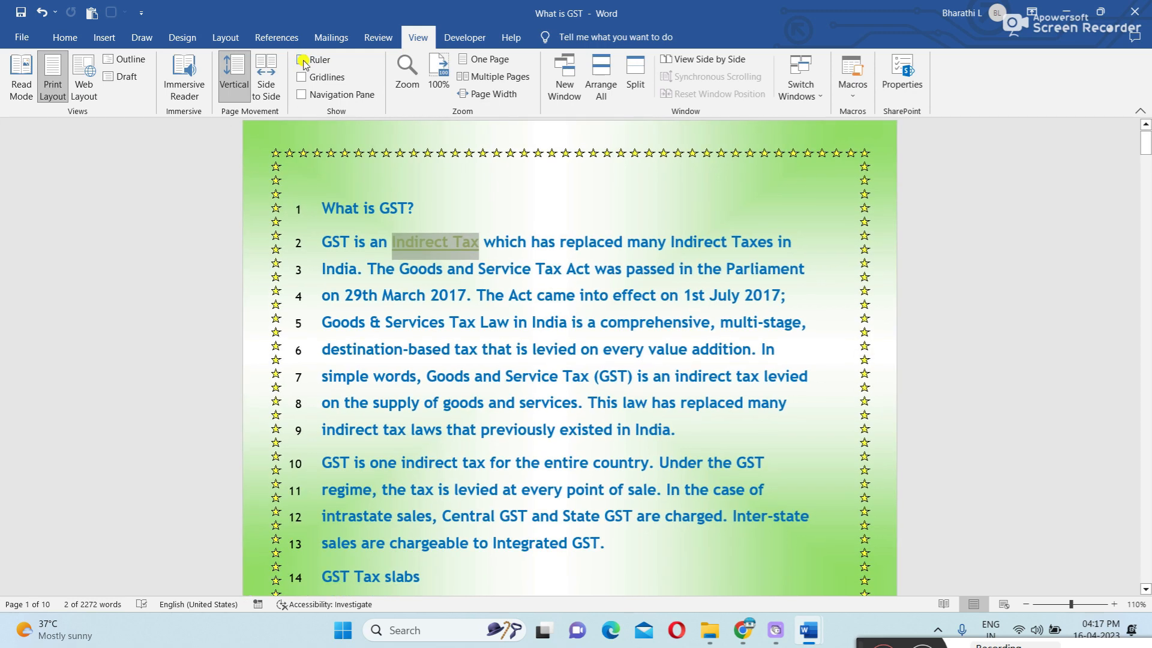
- Show the gridlines on the page and hide them again
left_click(318, 76)
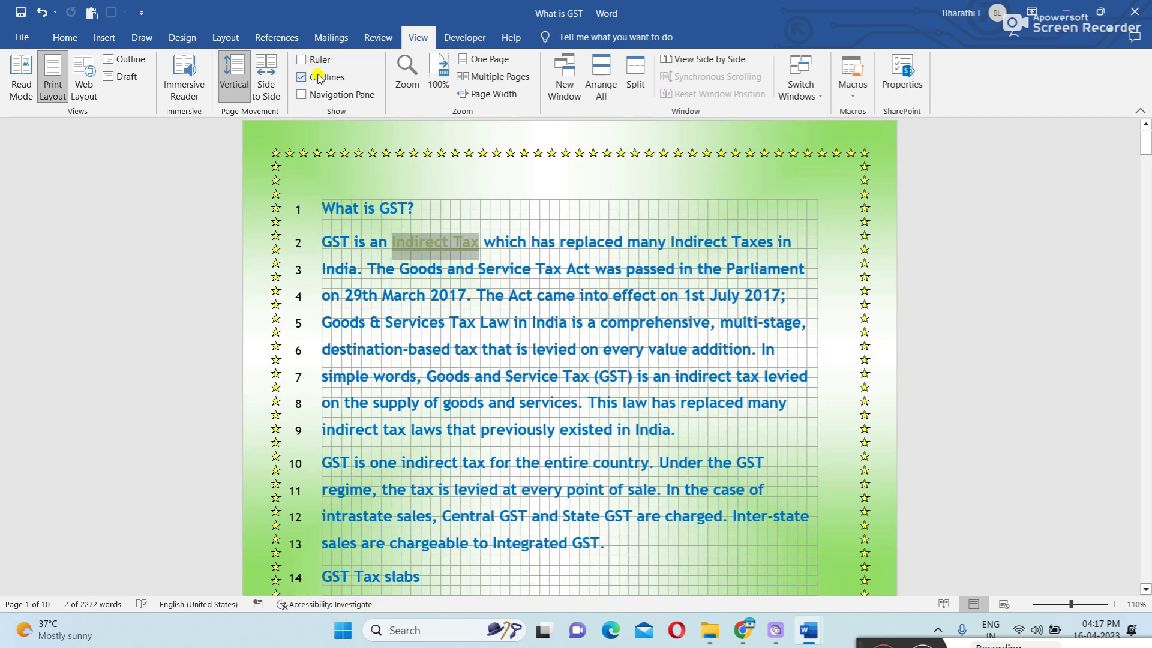
left_click(318, 77)
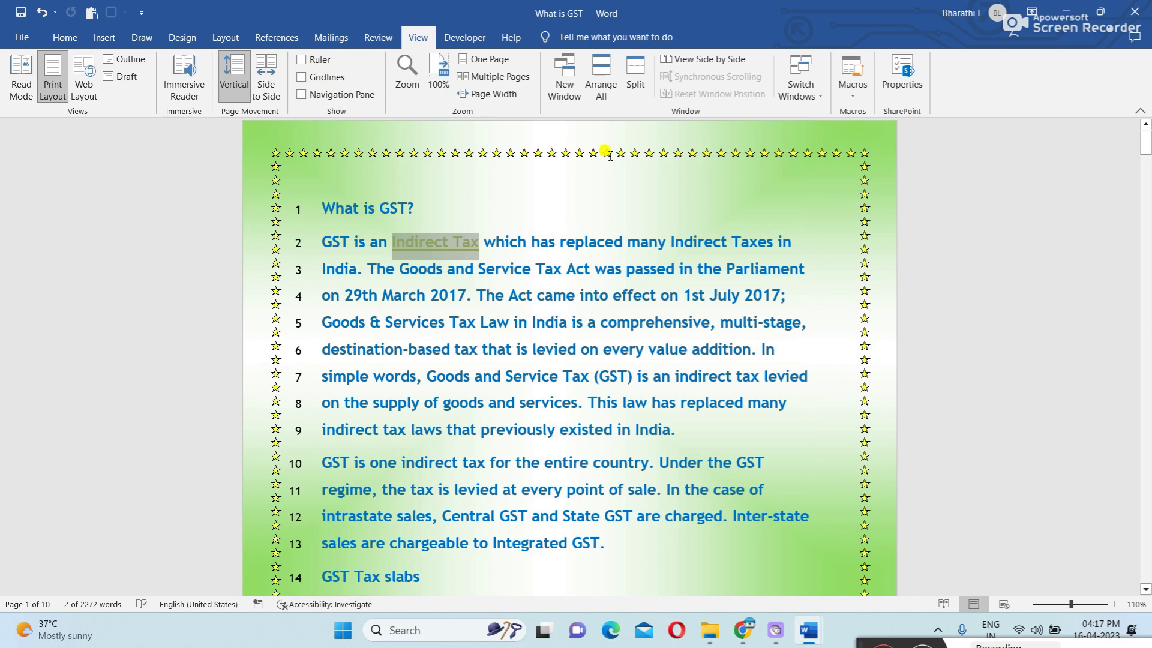
scroll(611, 156, "down", 5)
scroll(714, 475, "up", 6)
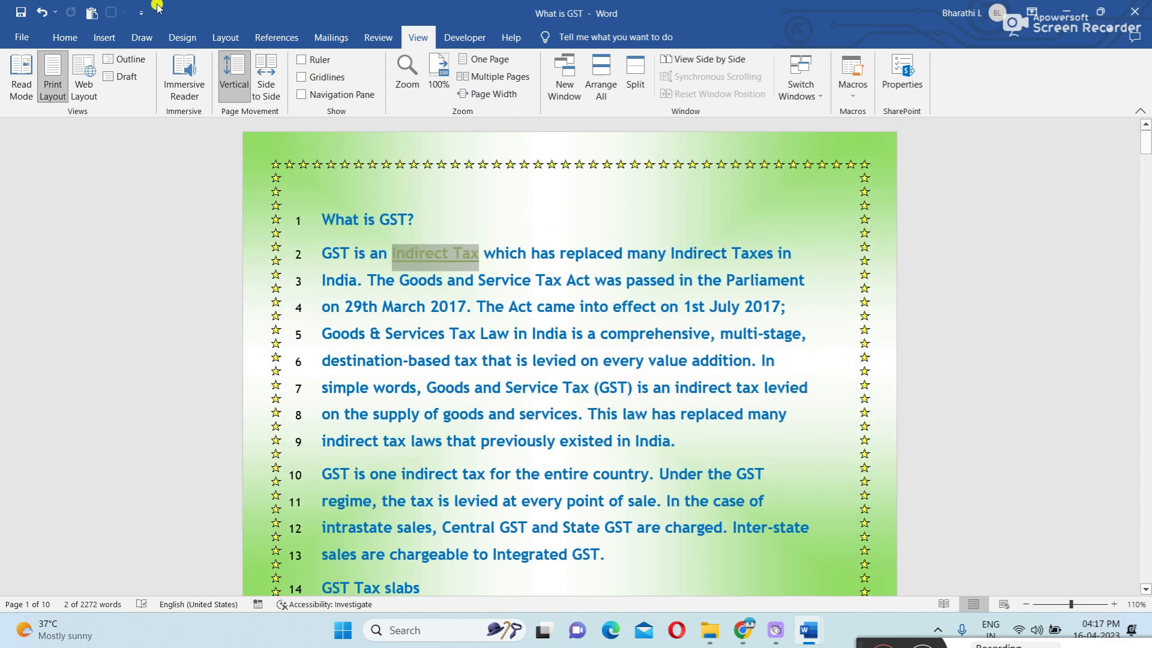
- Select the text from the first What is GST? heading through the second one and lay it out in four columns
left_click(68, 36)
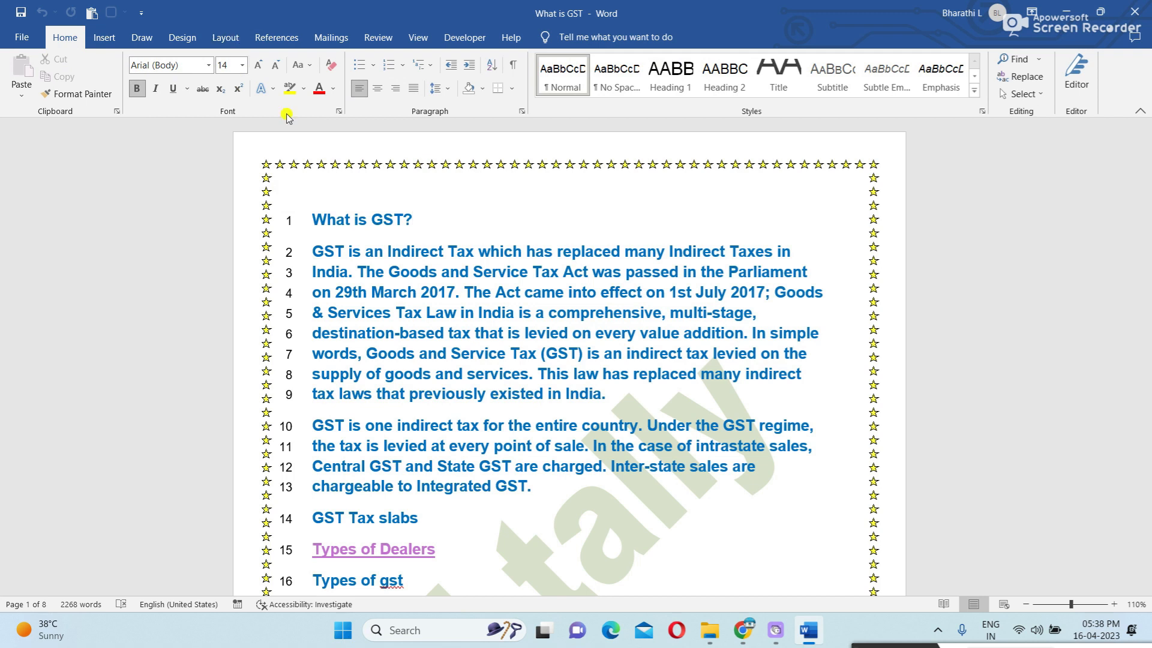
left_click_drag(313, 220, 570, 591)
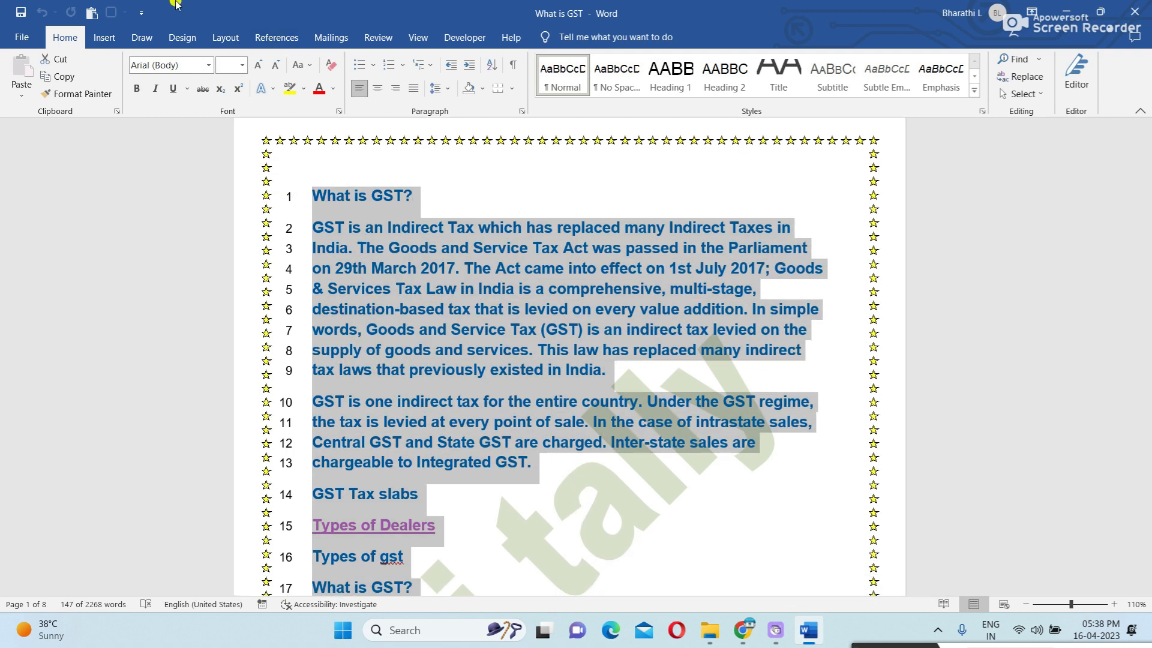
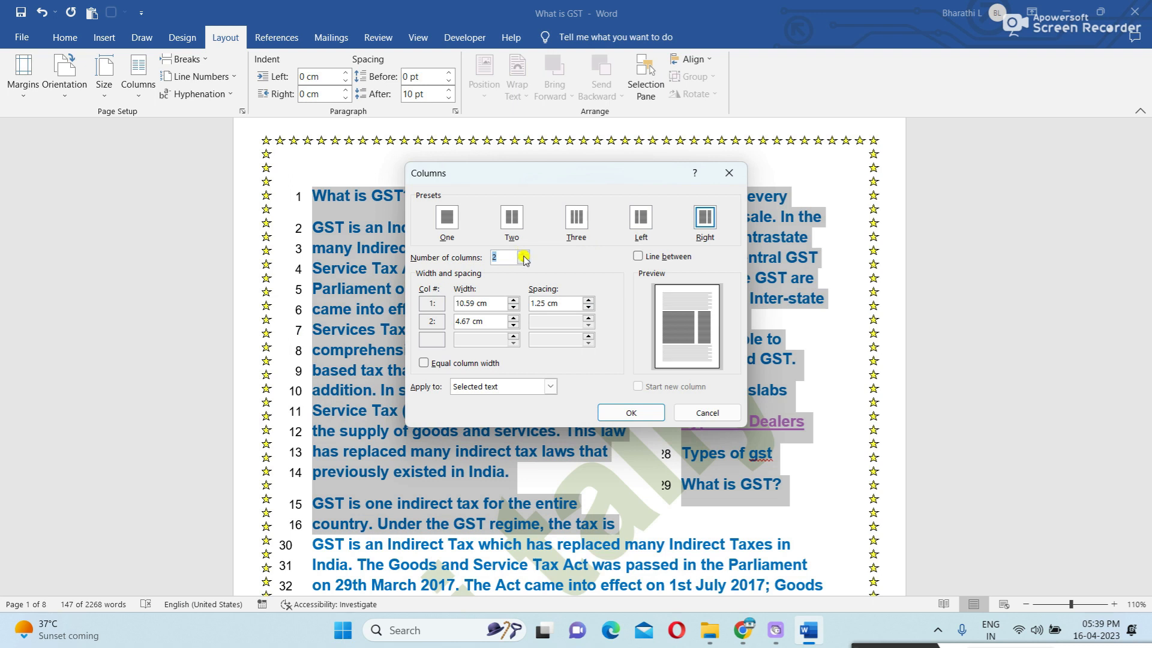
left_click(524, 254)
left_click(523, 254)
left_click(524, 254)
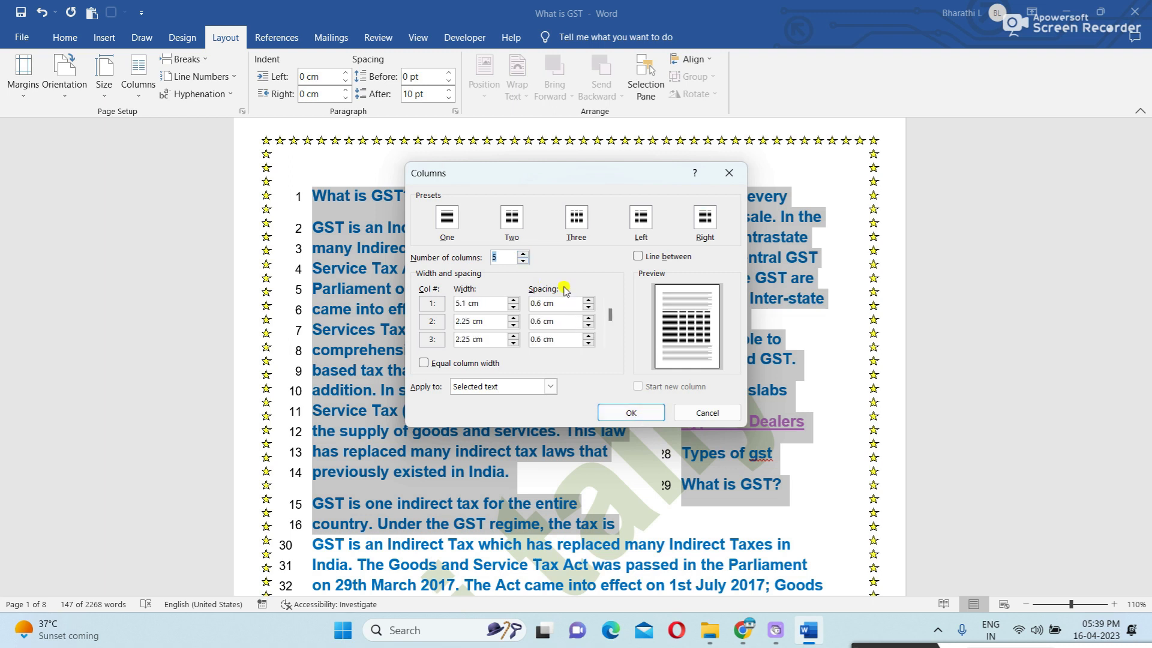
left_click(523, 262)
left_click(615, 415)
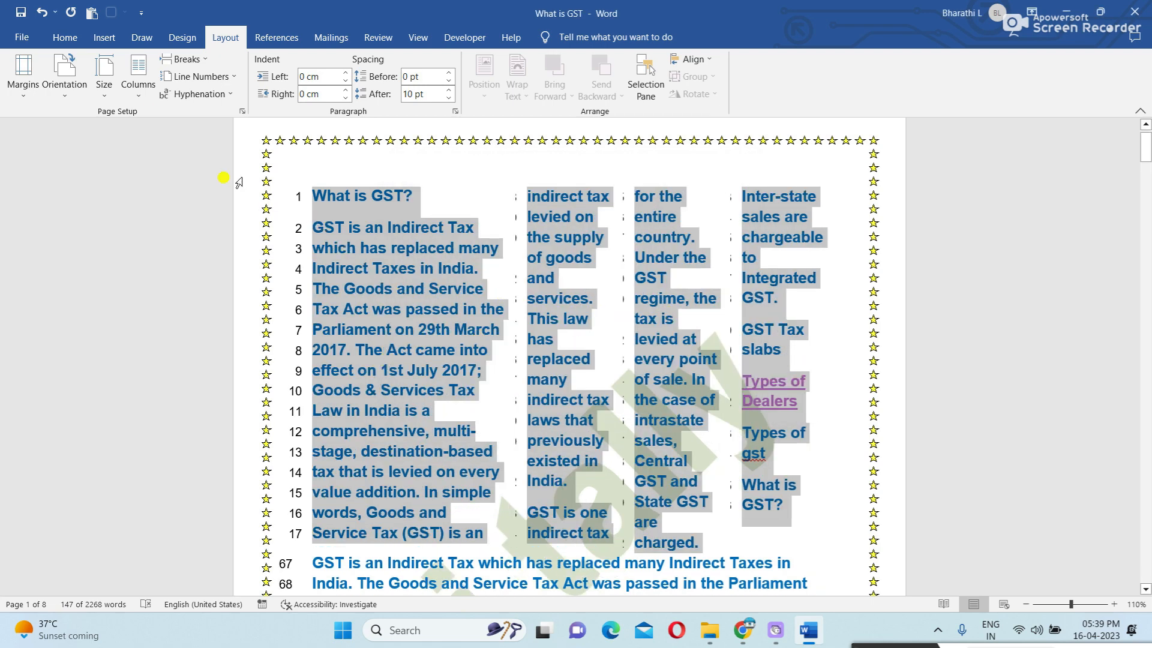
- Lay out the selected text in two columns with 1.25 cm spacing, applied to the selected text only
left_click(139, 101)
left_click(180, 277)
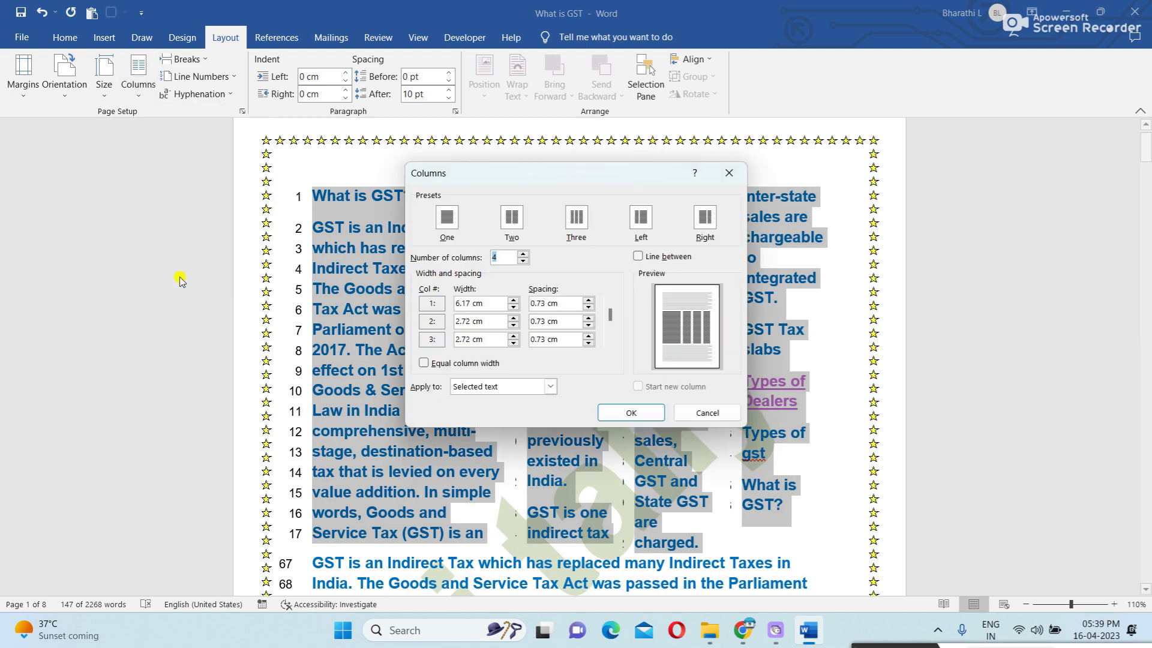
left_click(524, 261)
left_click(524, 261)
left_click(524, 261)
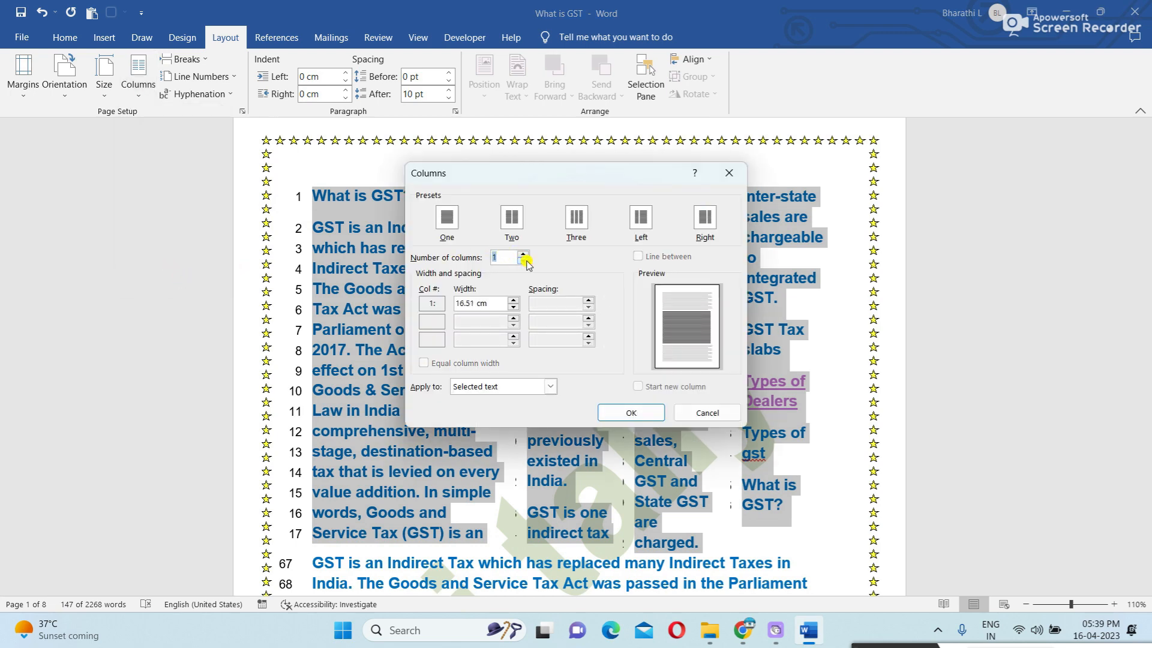
left_click(523, 254)
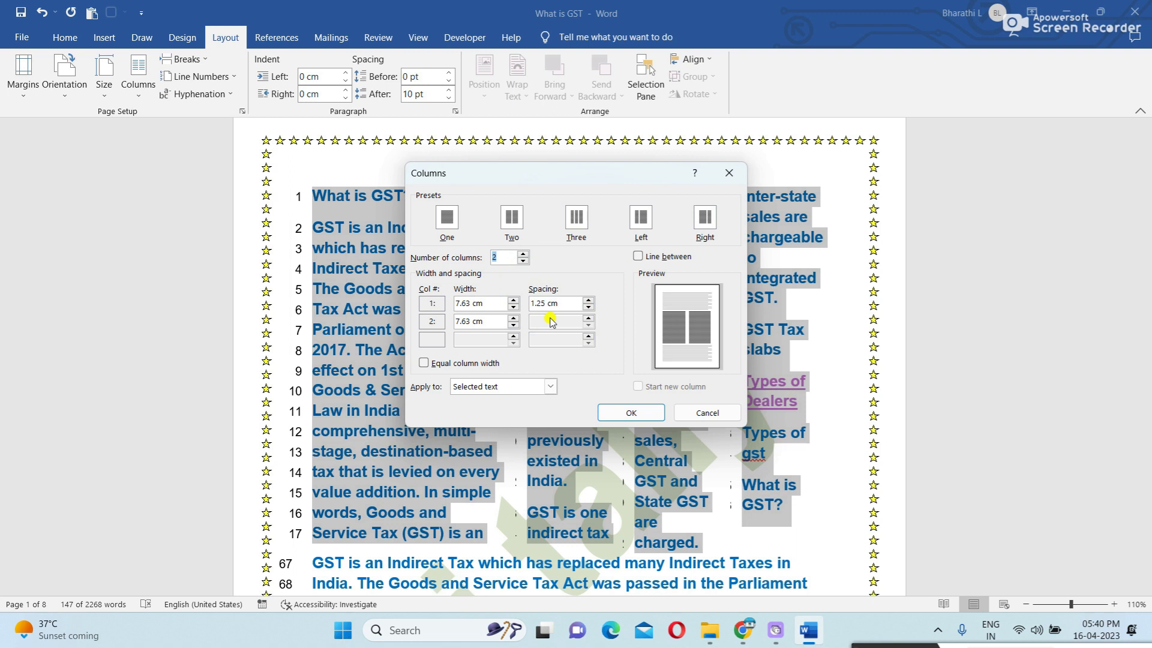
left_click(551, 386)
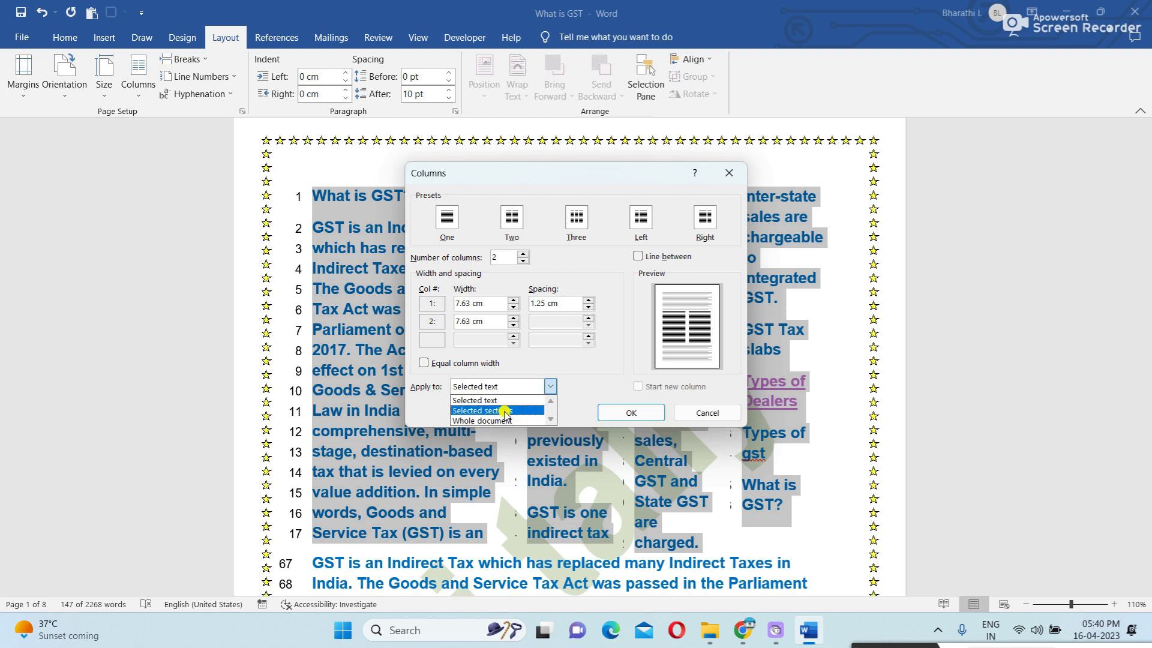
left_click(504, 401)
left_click(631, 412)
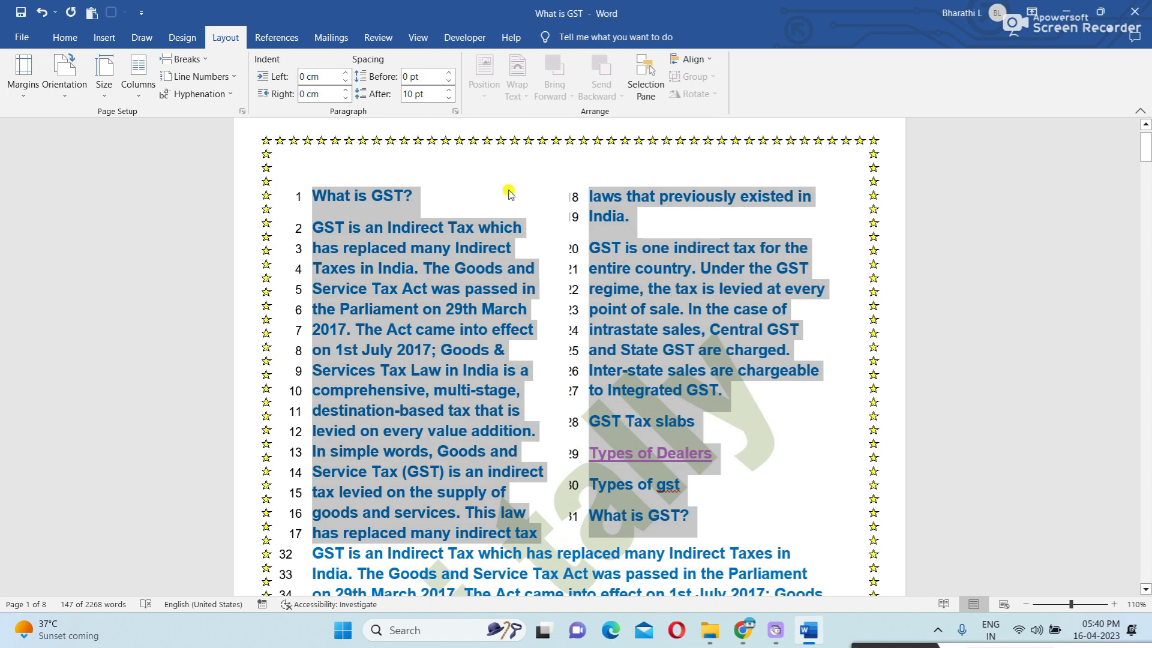
- Return the selected text to a single-column layout
left_click(135, 102)
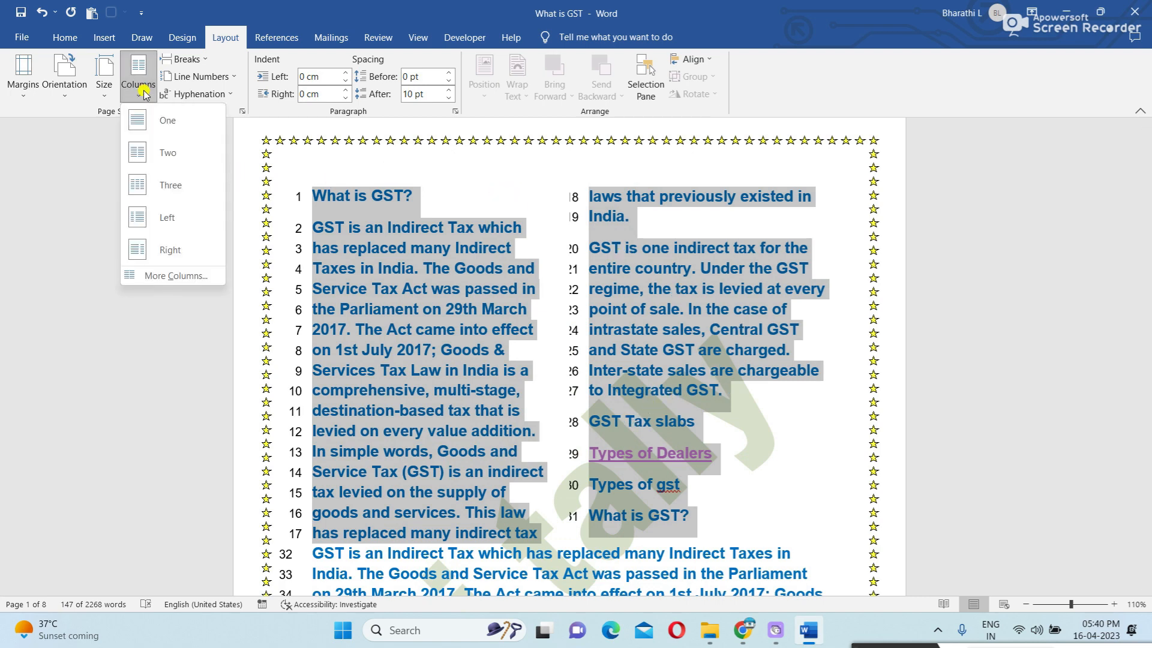
left_click(159, 124)
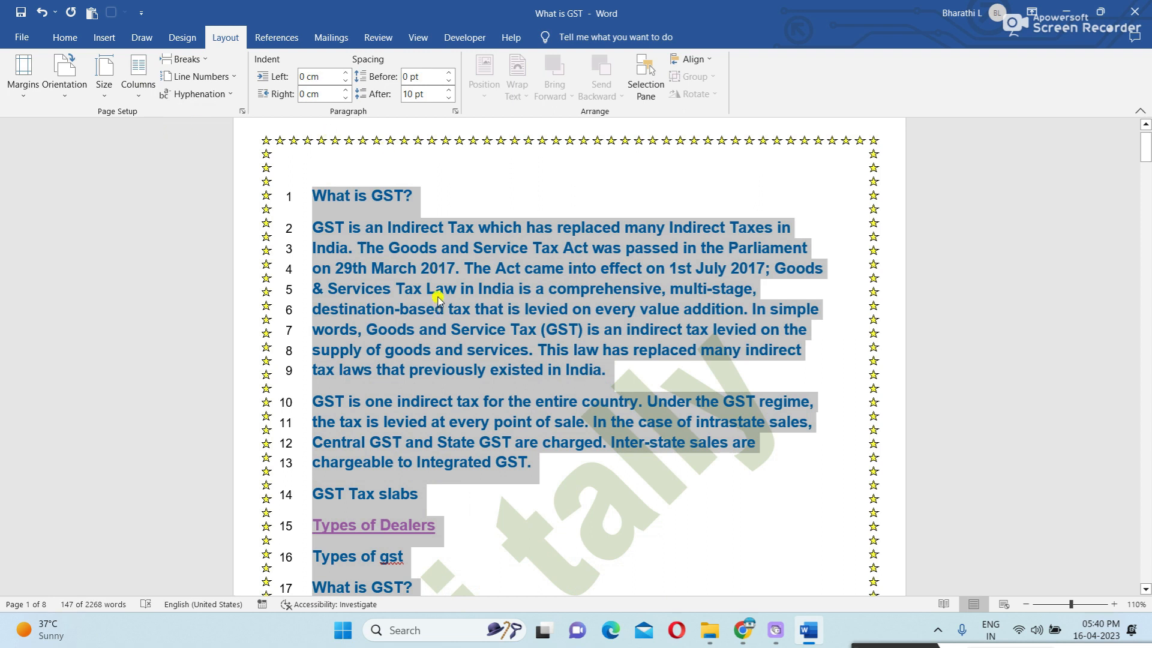
- Insert a page break before the second What is GST? heading on page 1
left_click(197, 60)
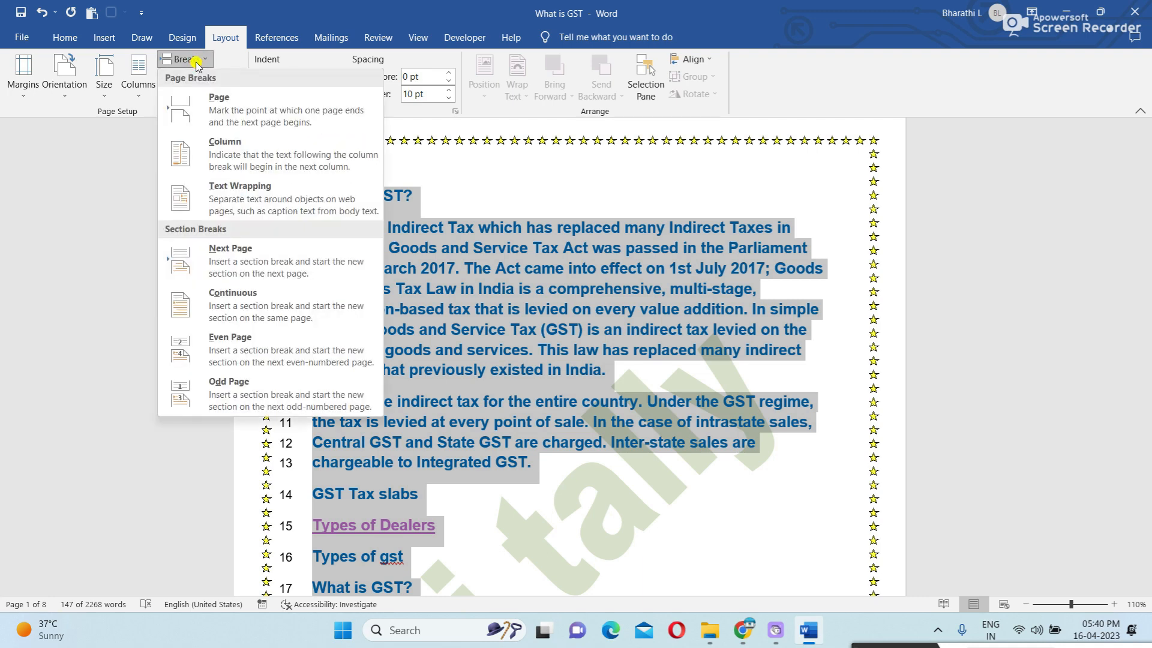
left_click(787, 166)
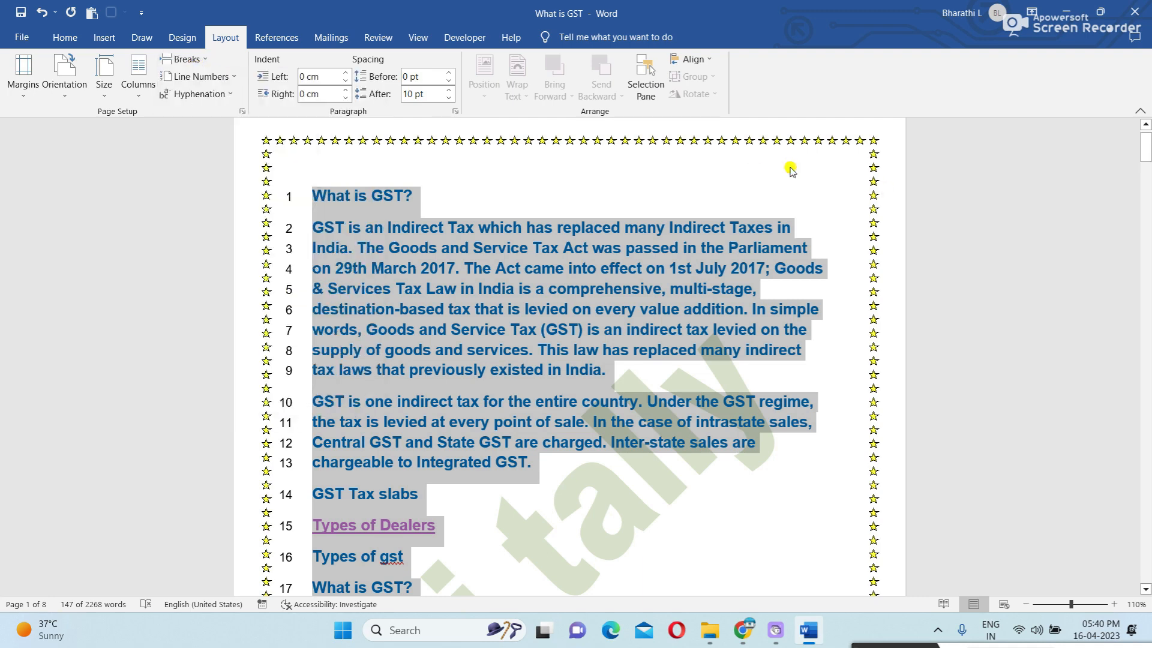
scroll(640, 254, "down", 3)
left_click(637, 336)
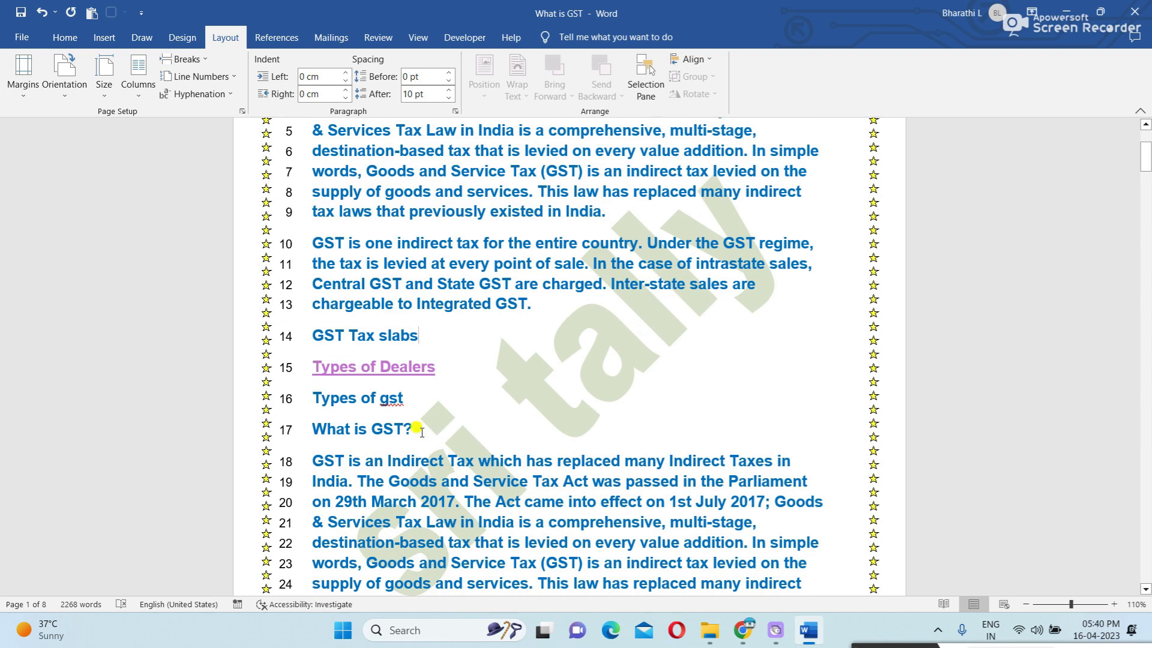
scroll(341, 423, "down", 1)
left_click(313, 418)
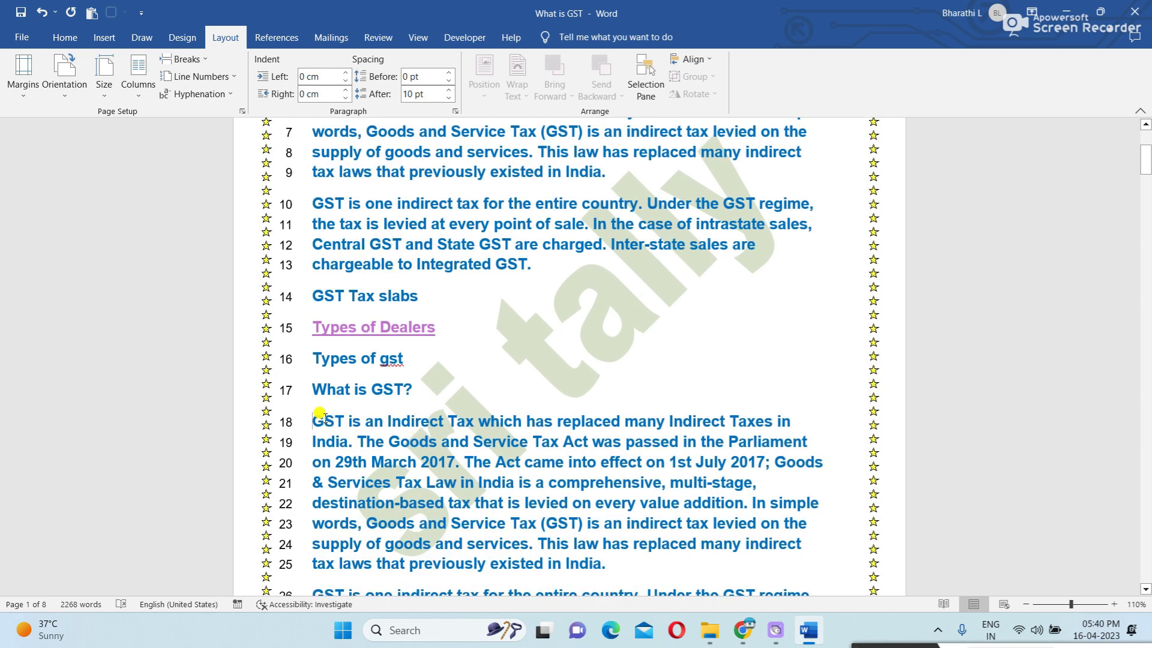
scroll(320, 414, "down", 1)
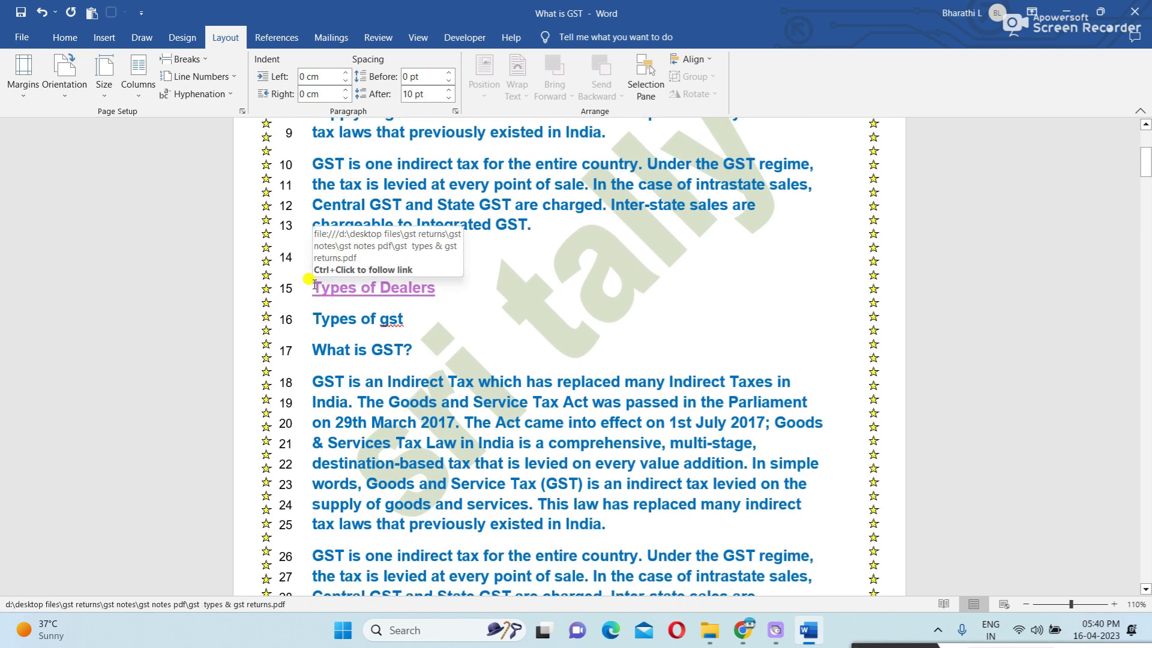
scroll(308, 280, "up", 4)
scroll(308, 279, "up", 1)
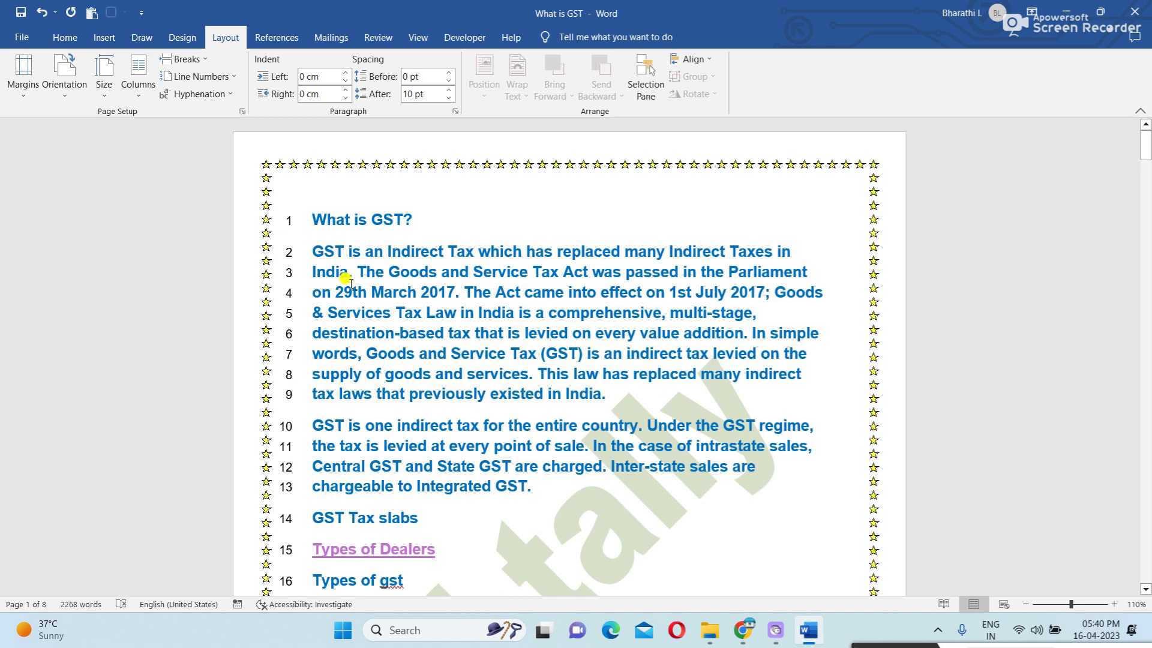
left_click(310, 220)
scroll(318, 219, "down", 7)
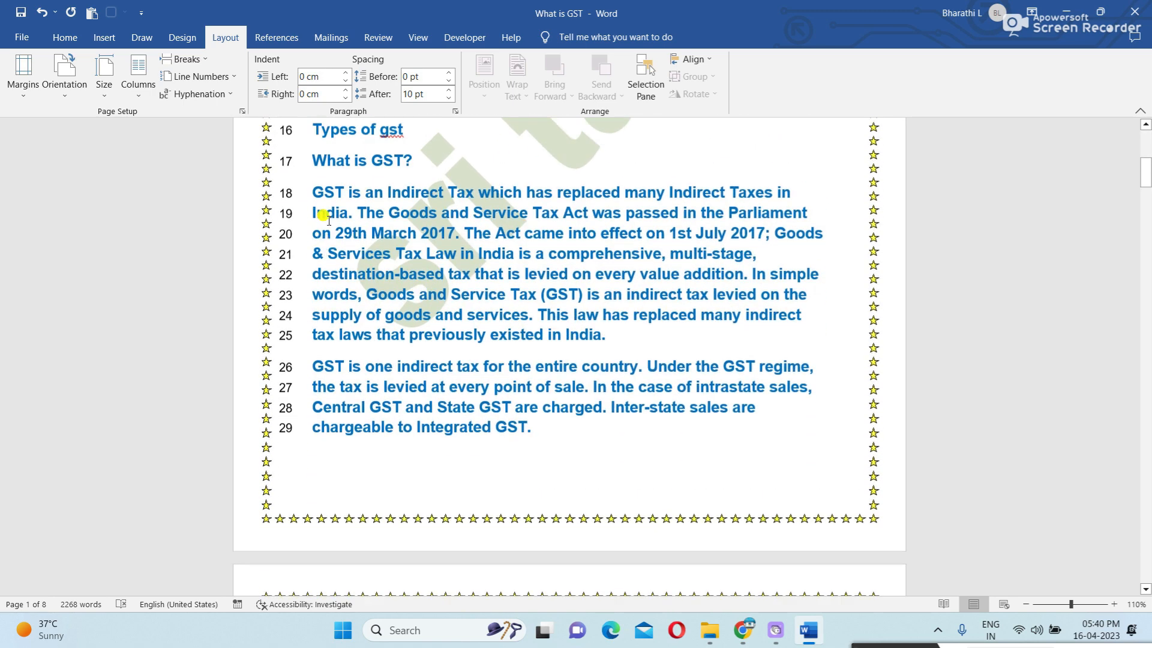
scroll(324, 216, "up", 1)
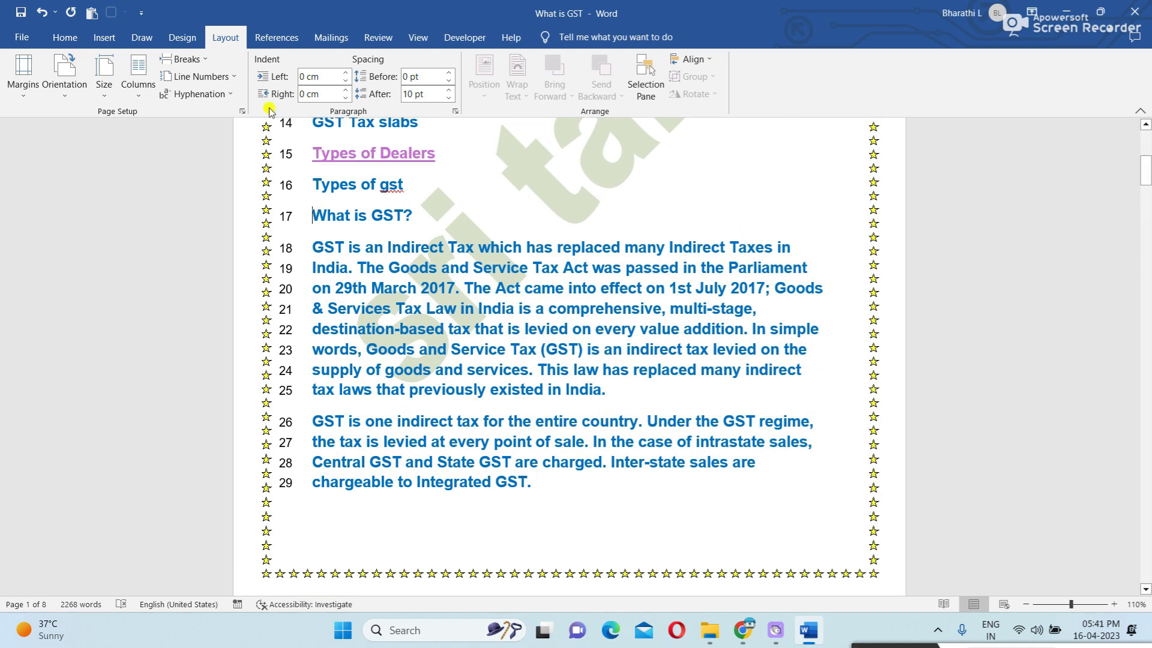
left_click(200, 61)
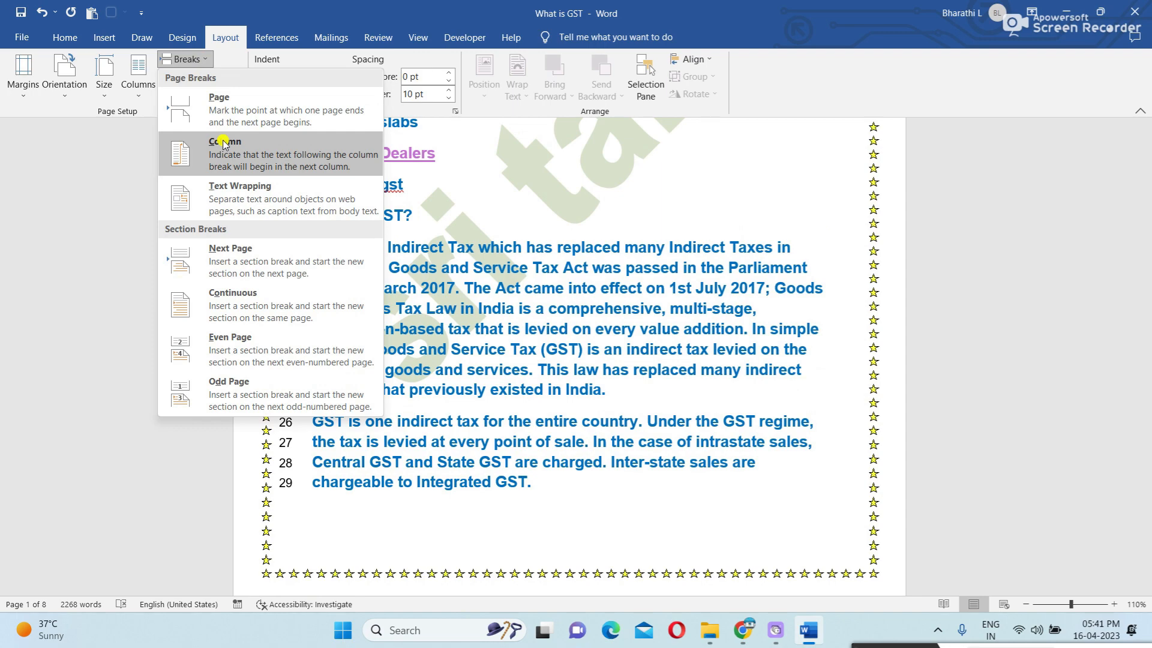
left_click(223, 107)
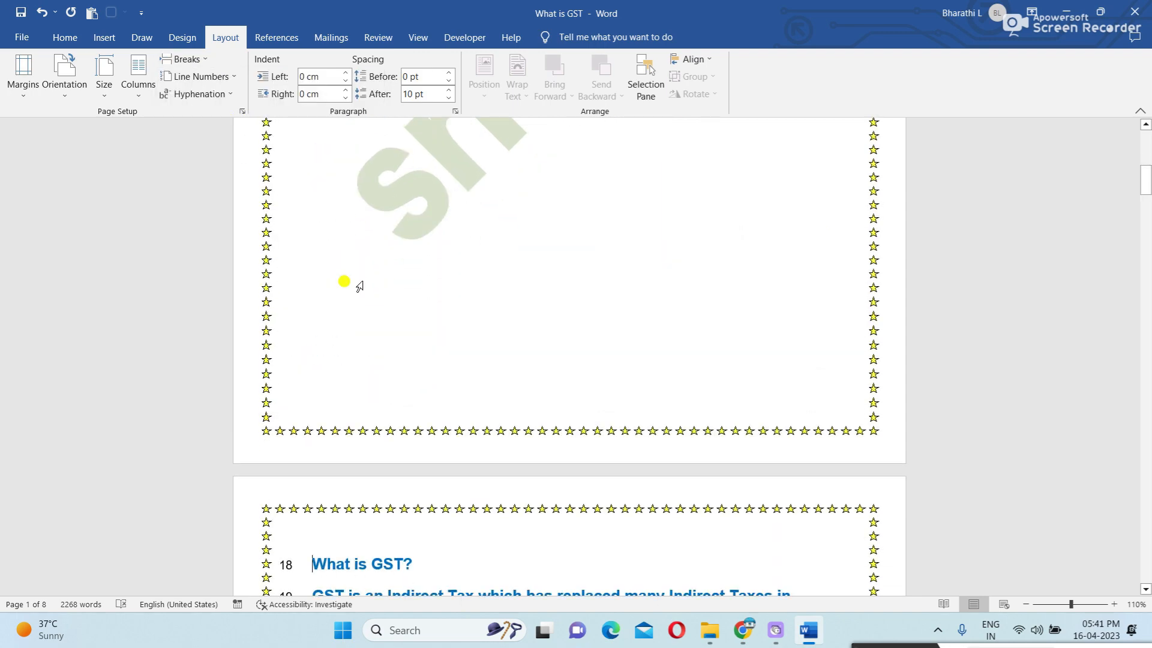
- Look over the pages around the new page break and the available page and section break types
scroll(386, 296, "up", 1)
scroll(386, 296, "down", 8)
scroll(390, 297, "up", 2)
scroll(393, 299, "down", 3)
scroll(389, 295, "down", 10)
scroll(382, 302, "up", 7)
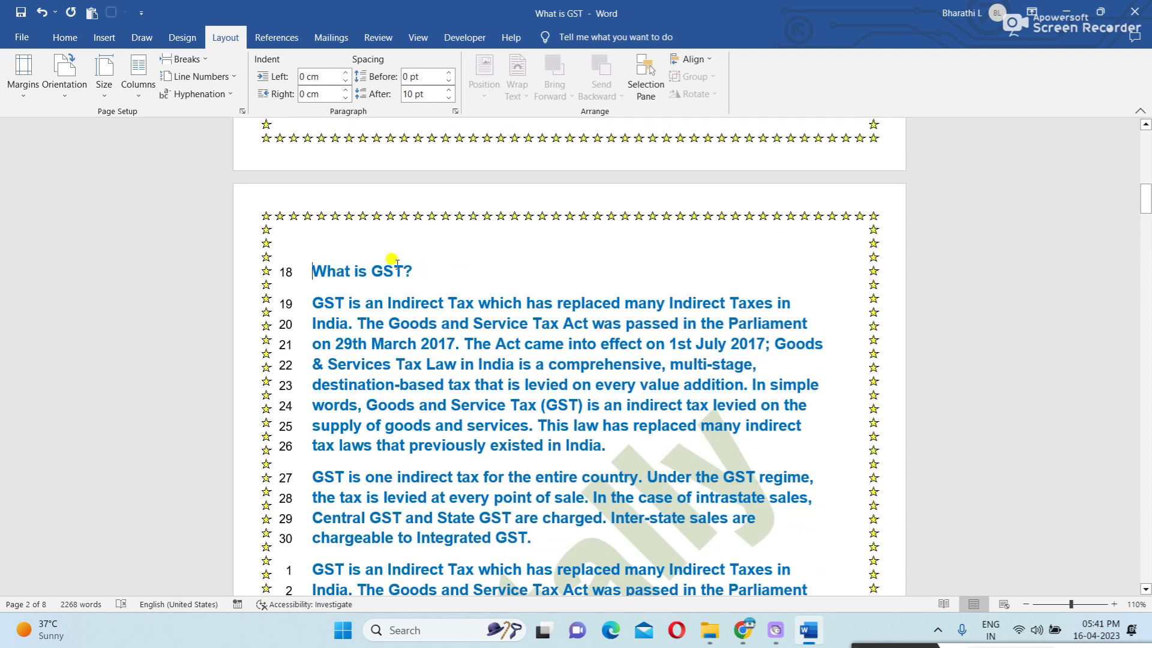
left_click(195, 59)
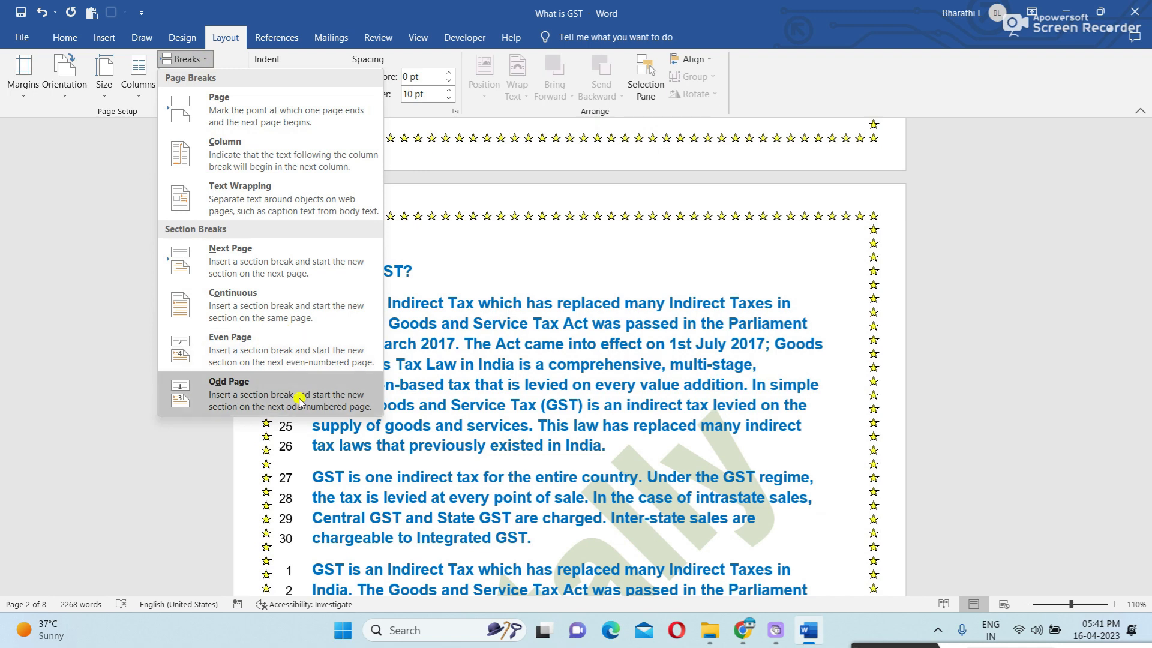
left_click(583, 180)
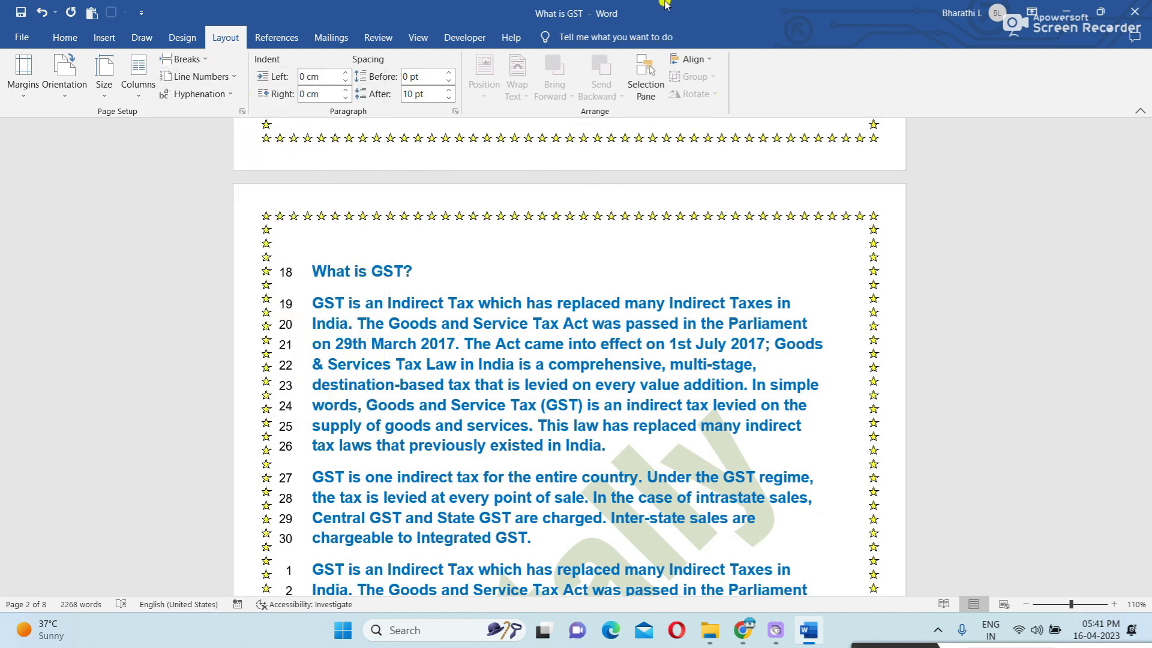
- Insert an endnote before the What is GST? heading on page 2 with the text Gst notes
left_click(271, 40)
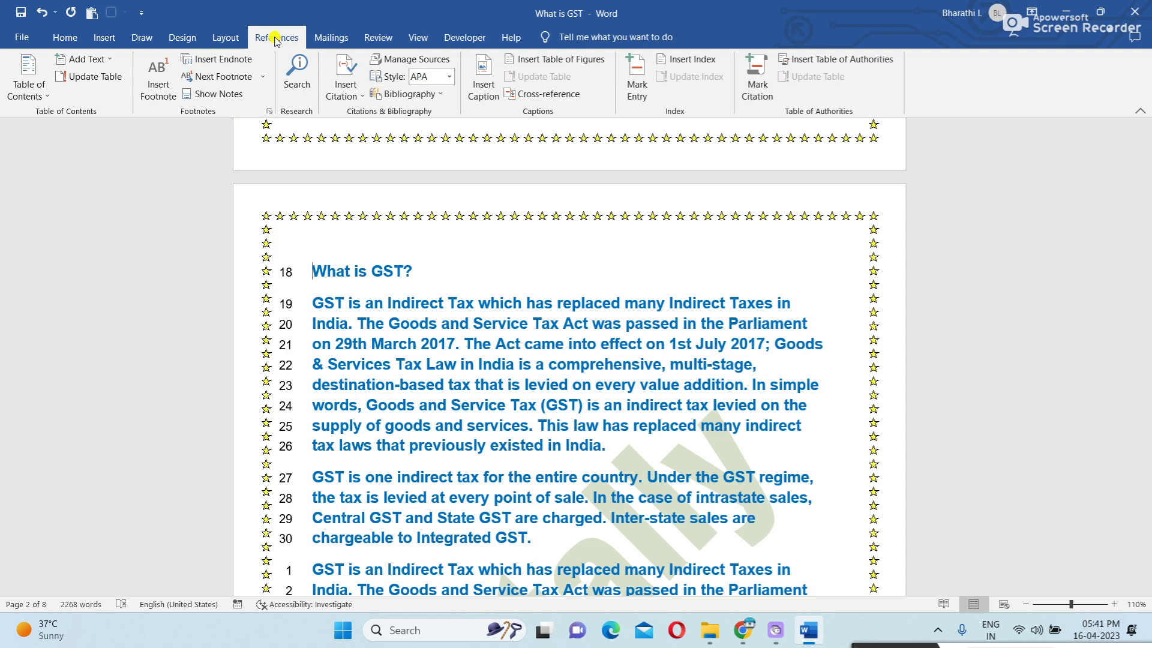
left_click(239, 60)
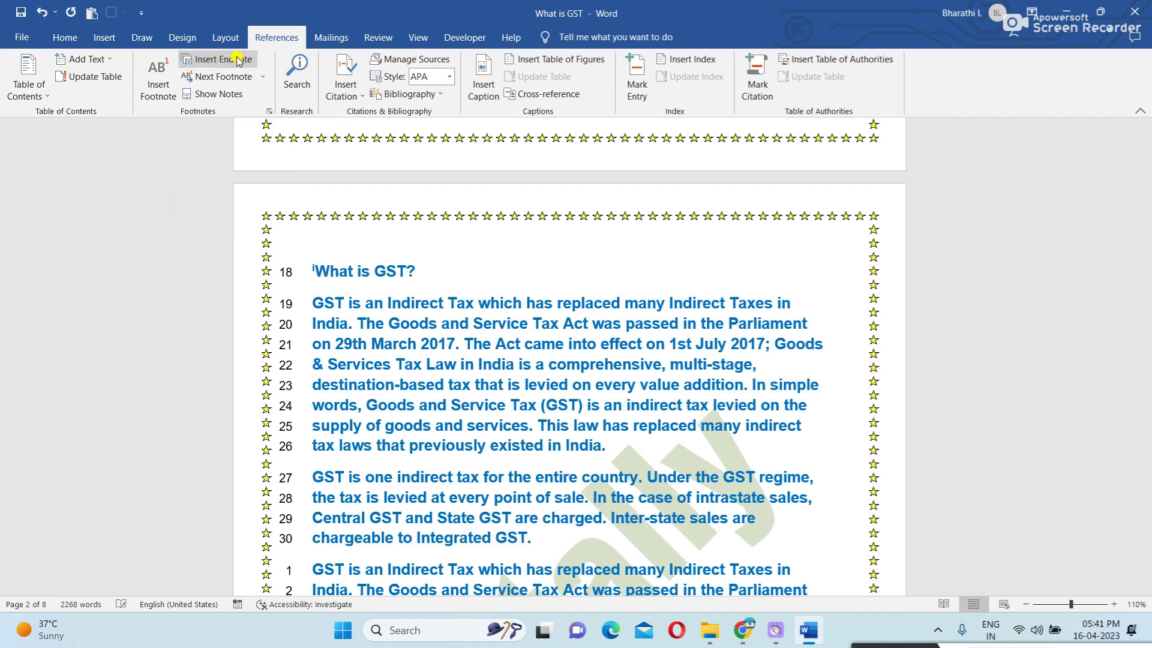
left_click(325, 236)
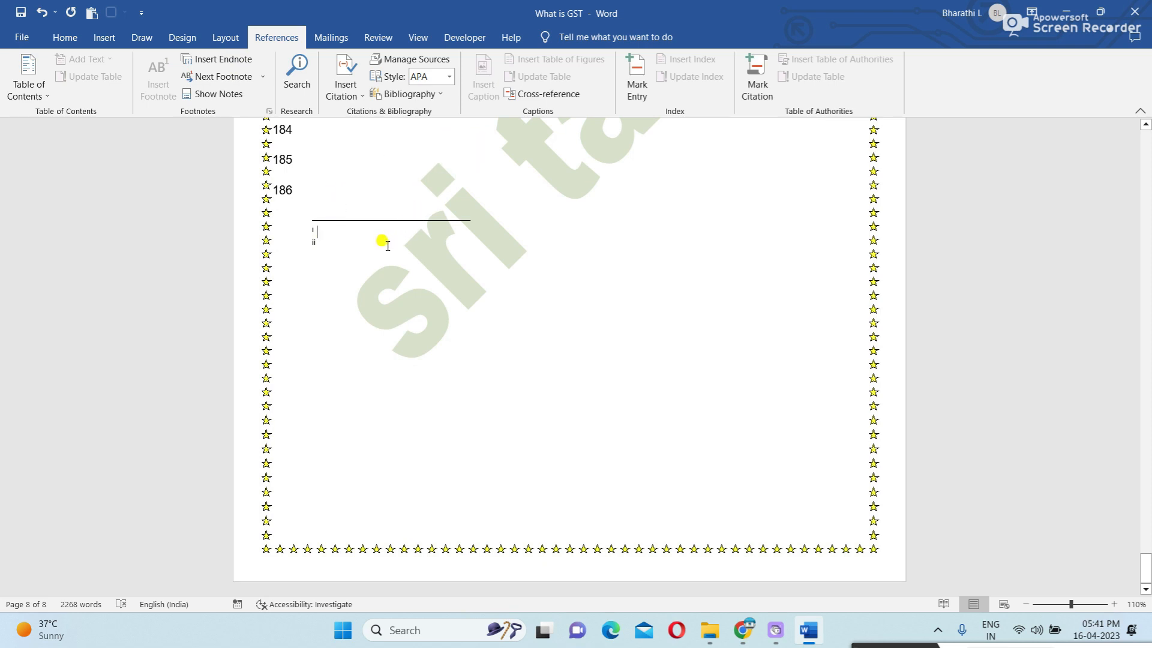
type("Gst notes")
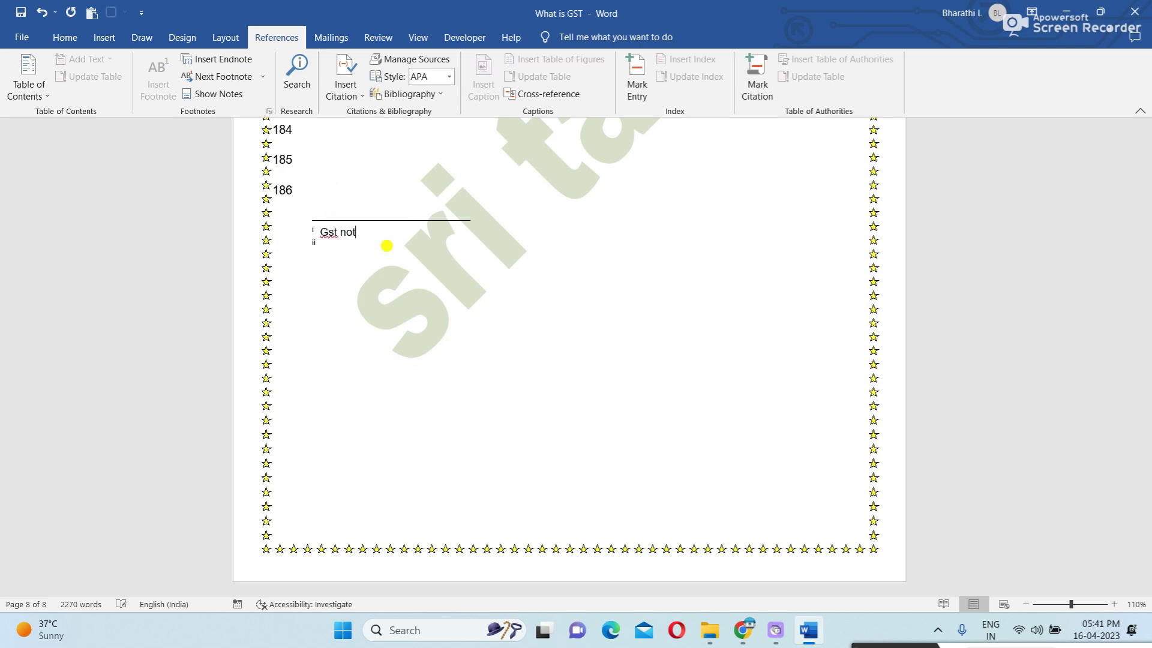
- Insert another endnote after the sentence ending in Integrated GST at the end of page 7
left_click(262, 78)
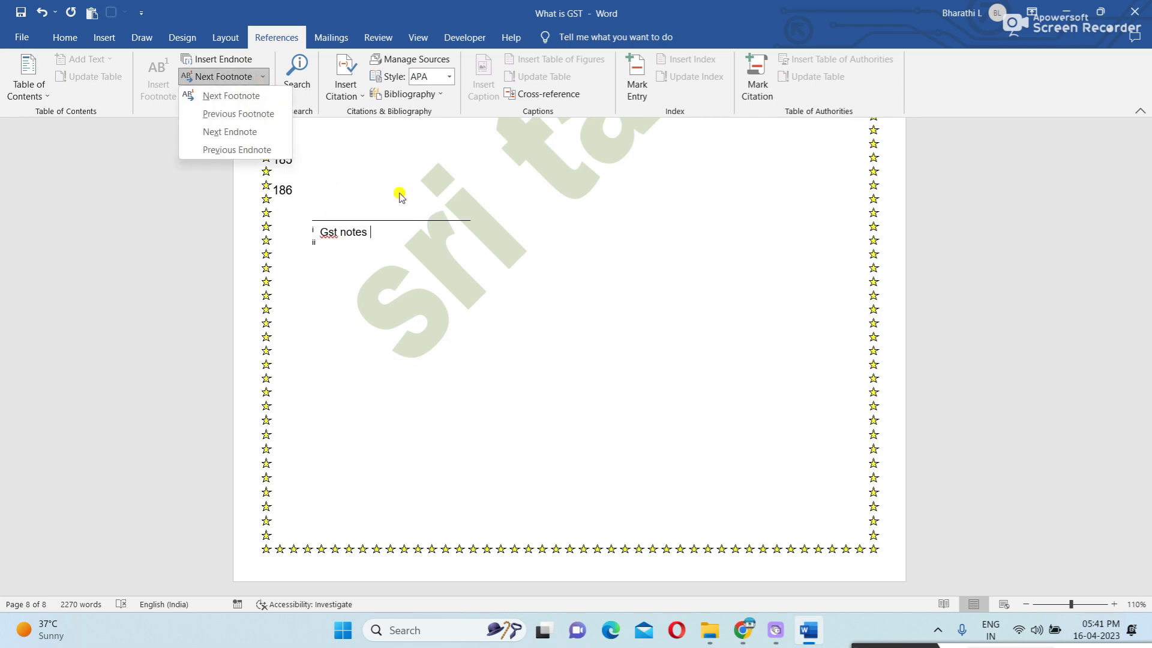
scroll(420, 216, "up", 8)
scroll(444, 234, "up", 3)
left_click(531, 355)
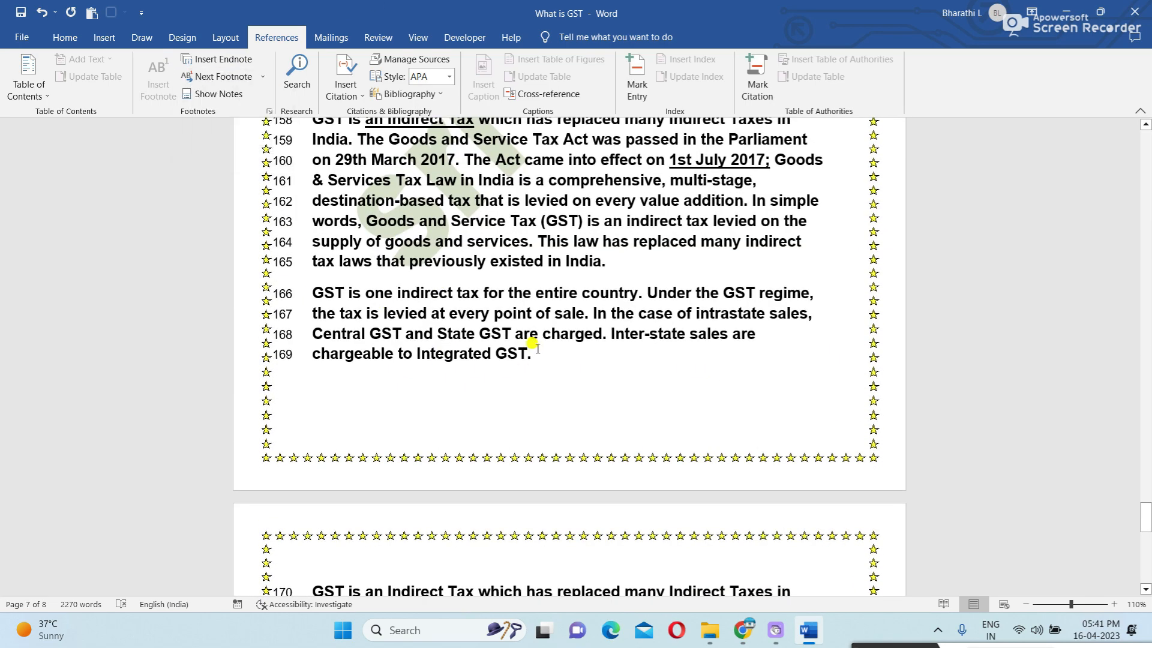
left_click(243, 60)
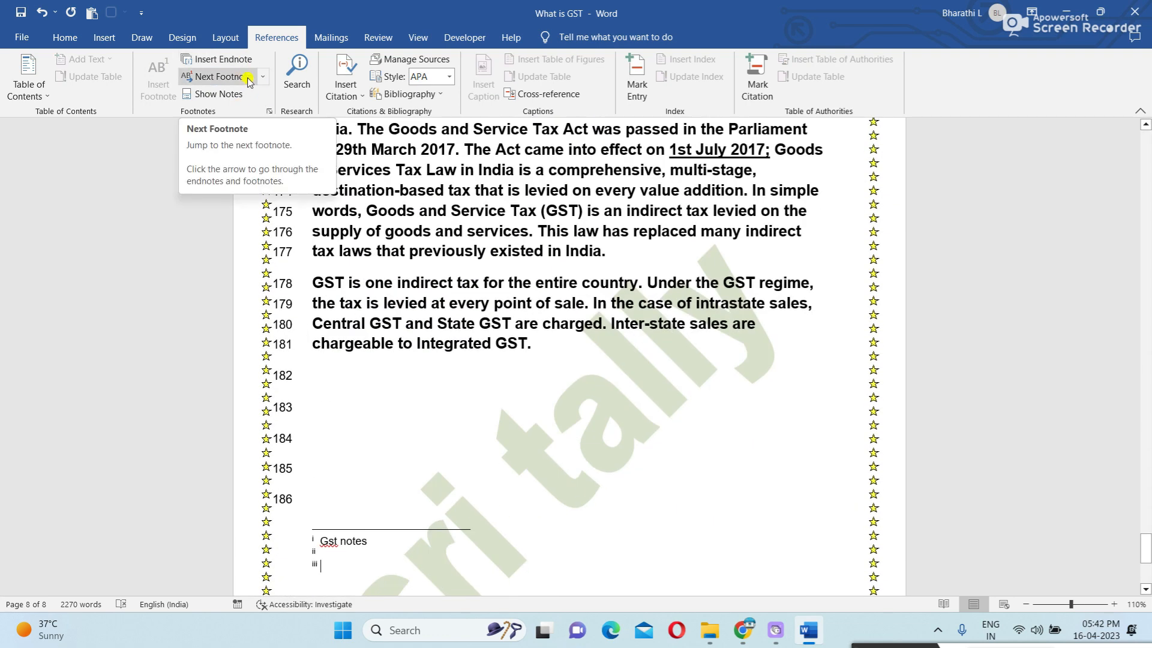
- Jump from the endnote to its reference mark in the text and view the document's footnote area
left_click(249, 79)
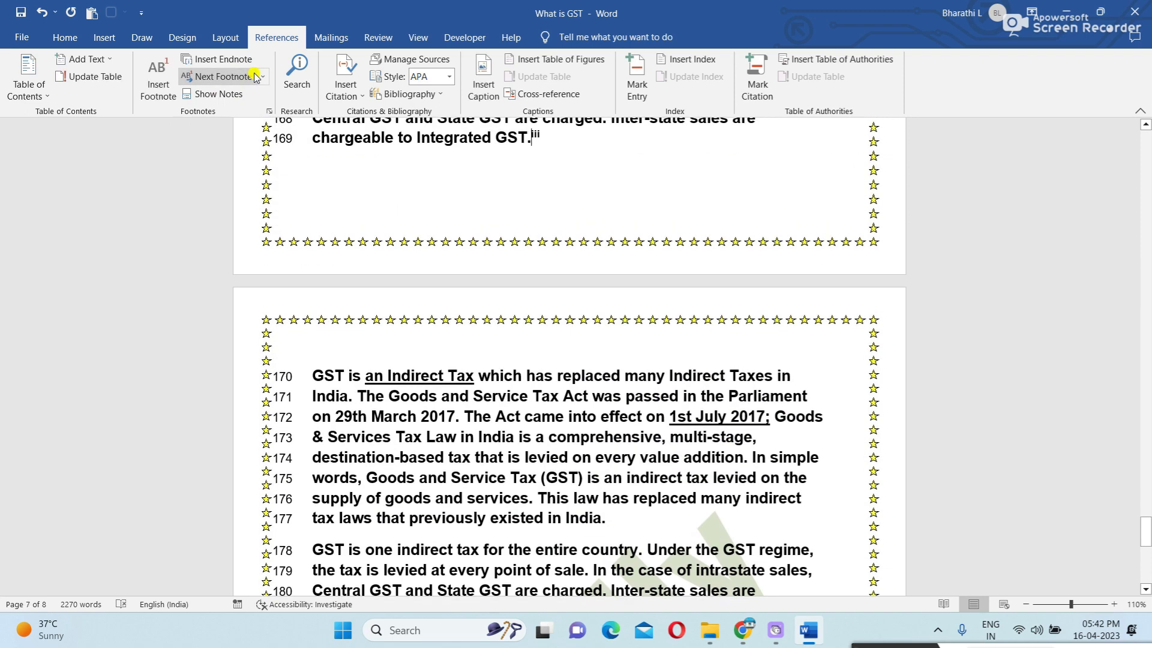
left_click(216, 95)
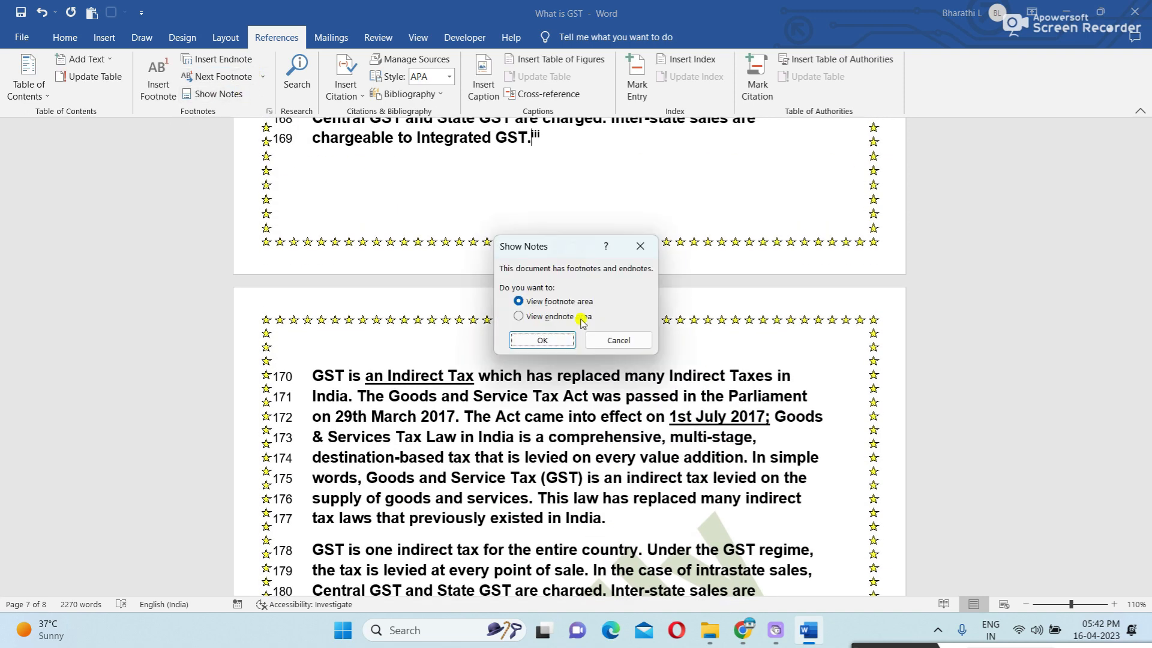
left_click(542, 340)
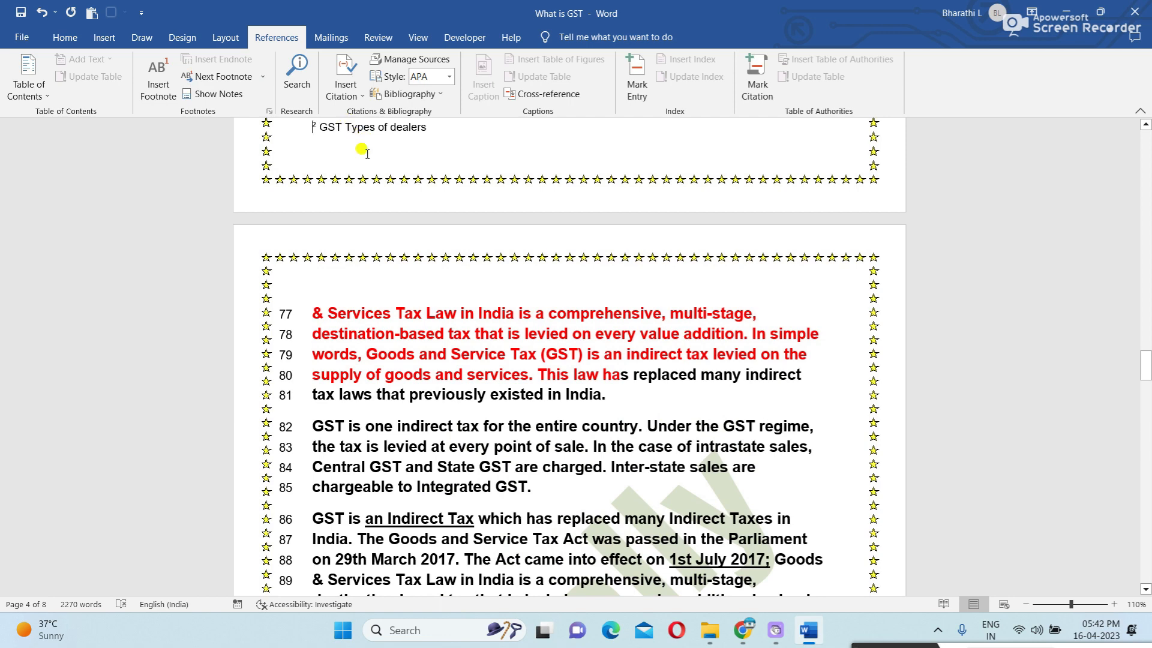
scroll(364, 153, "up", 1)
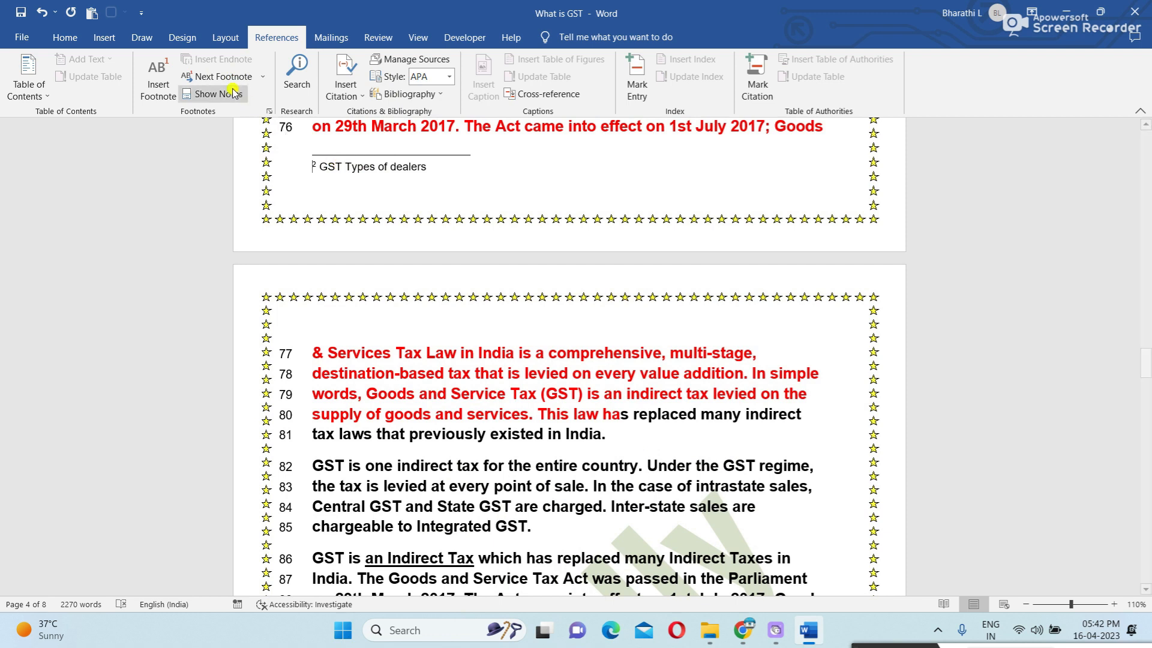
- Switch to the interview letter in Document1, display the mail merge commands and look through the letter
left_click(323, 39)
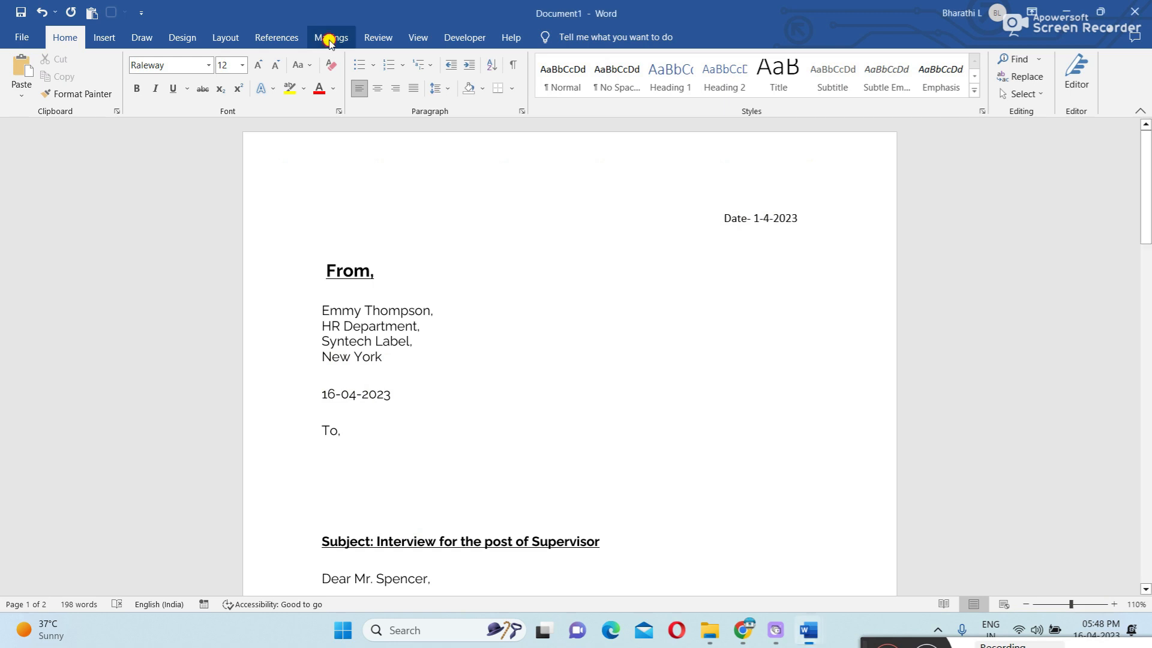
left_click(331, 37)
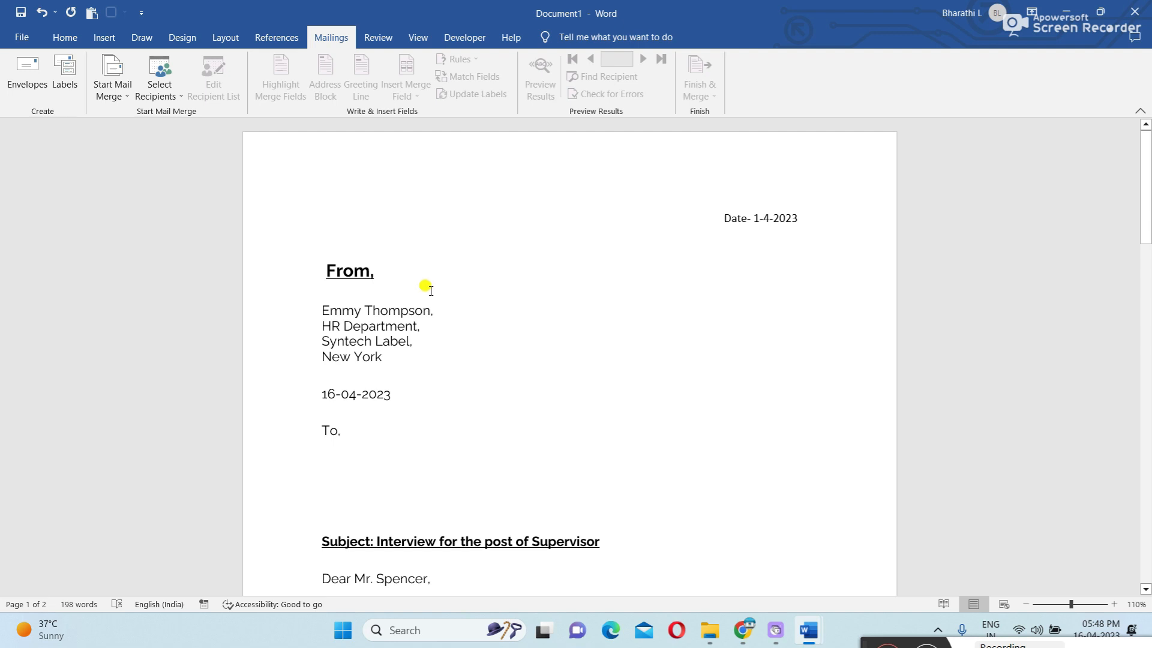
scroll(427, 289, "down", 10)
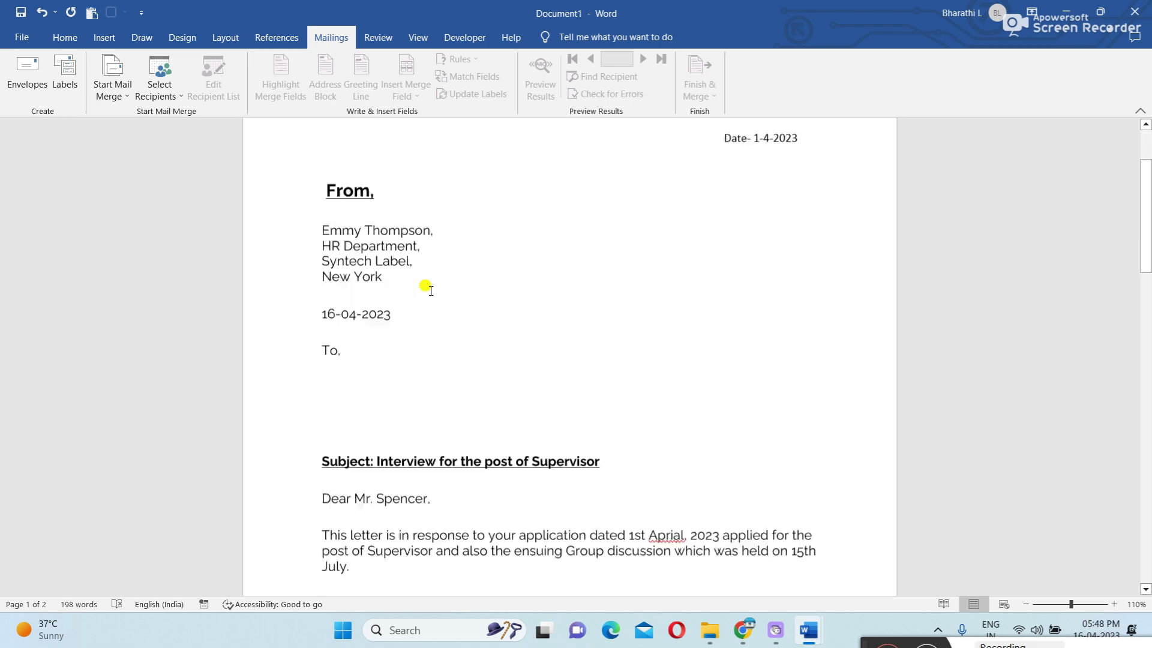
scroll(427, 289, "up", 10)
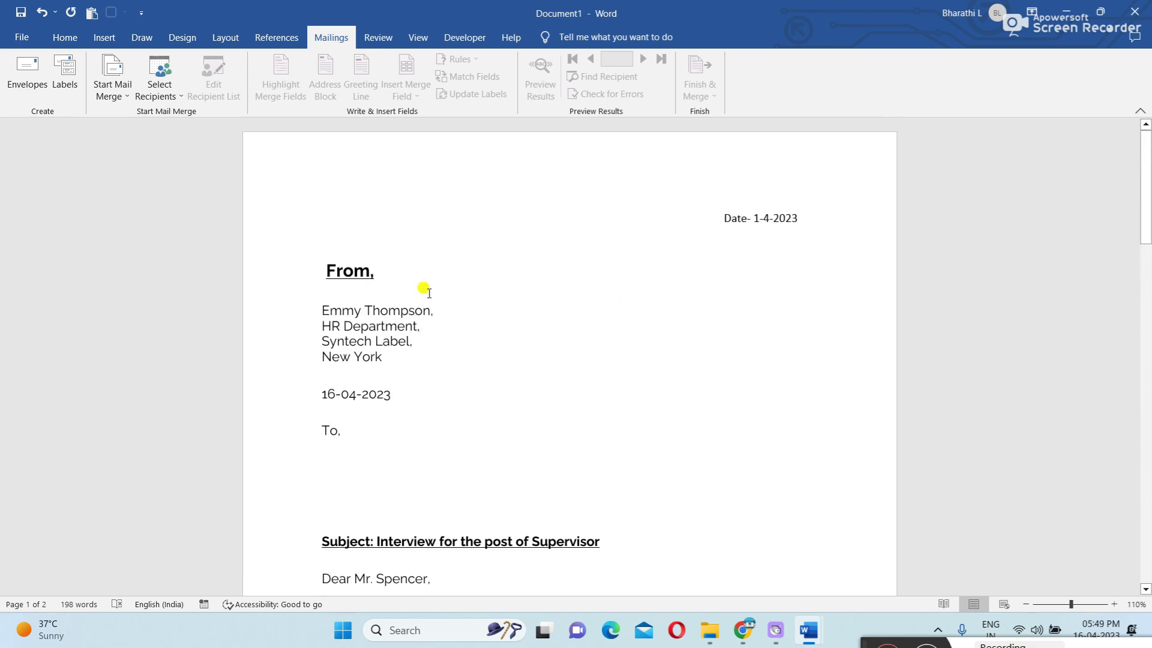
- Look through the interview letter's subject and body paragraphs
scroll(429, 293, "down", 3)
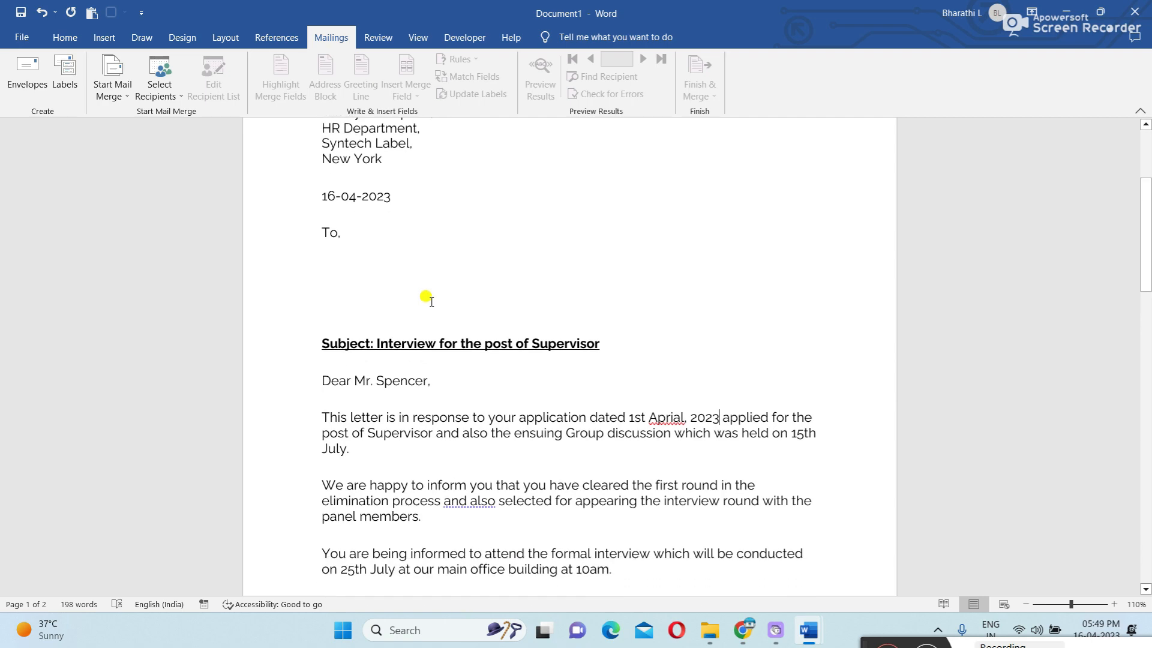
scroll(431, 300, "down", 9)
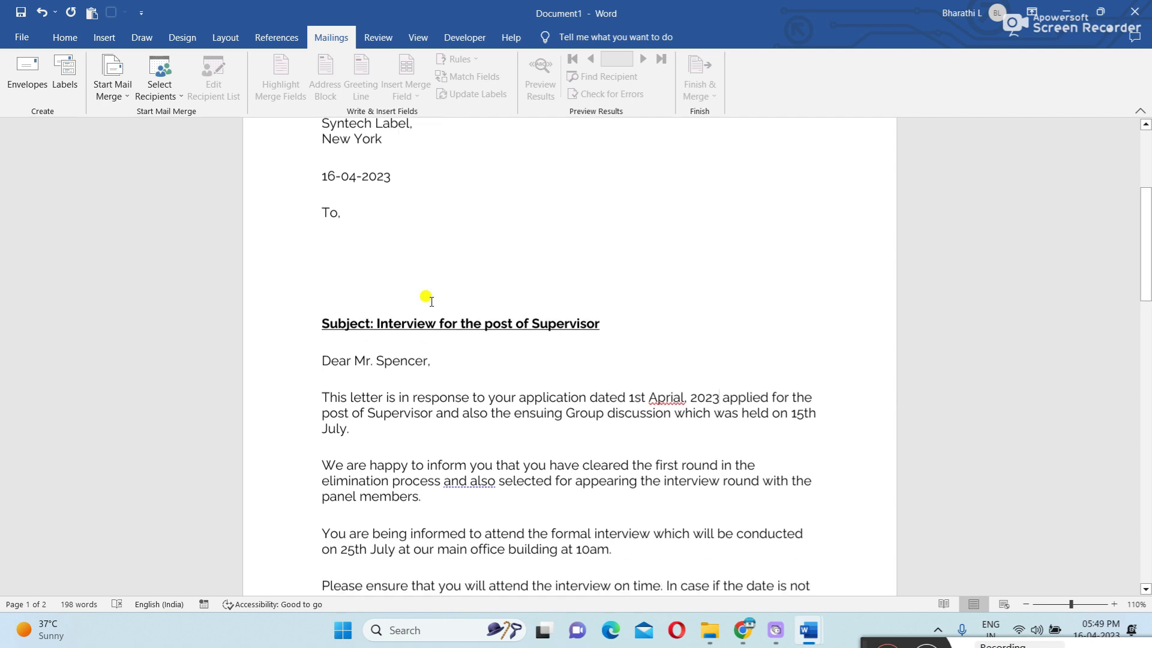
scroll(427, 298, "down", 3)
scroll(446, 306, "up", 15)
scroll(484, 362, "up", 4)
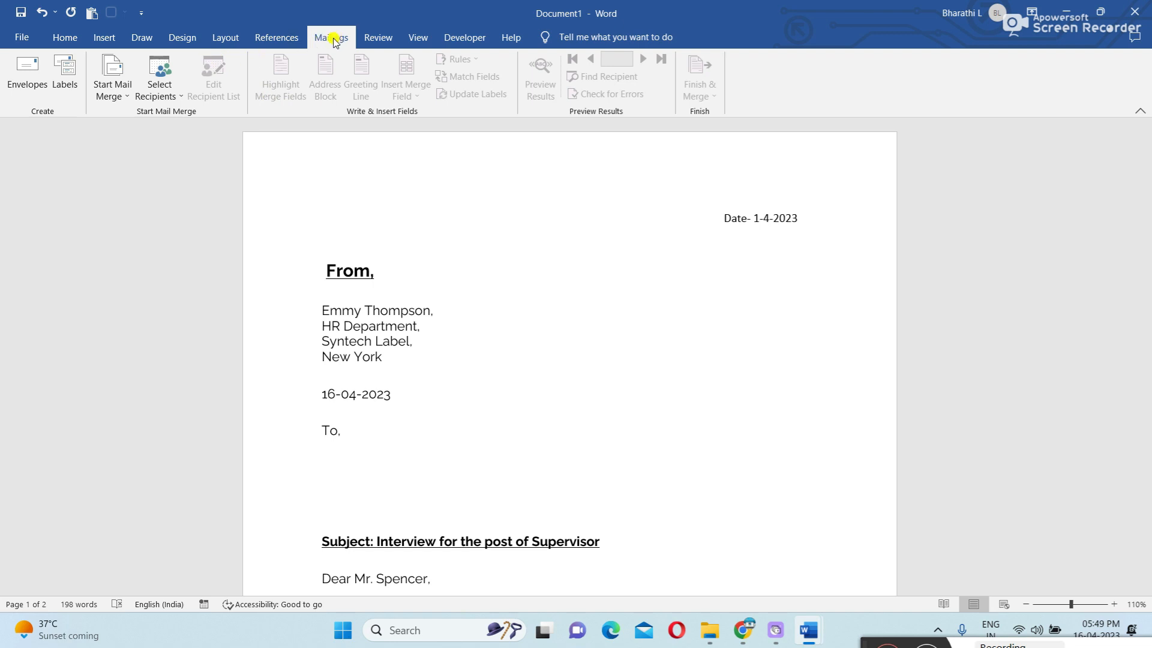
- Start a new recipient list and look through the interview letter from the sender's address to the closing signature
left_click(181, 101)
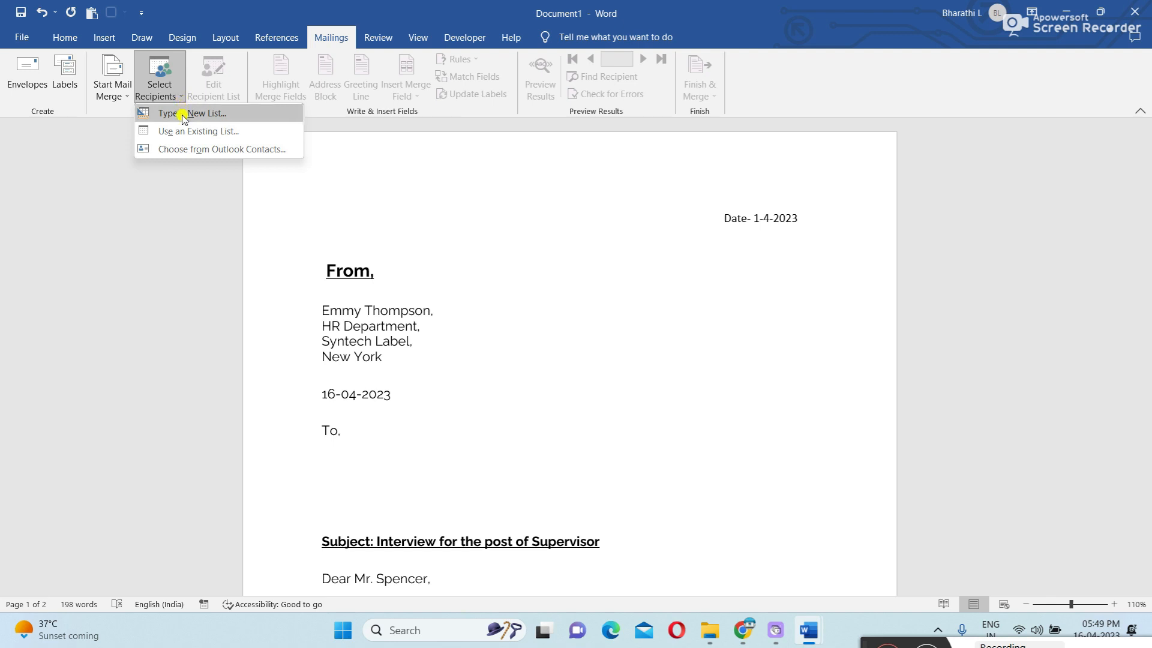
left_click(182, 116)
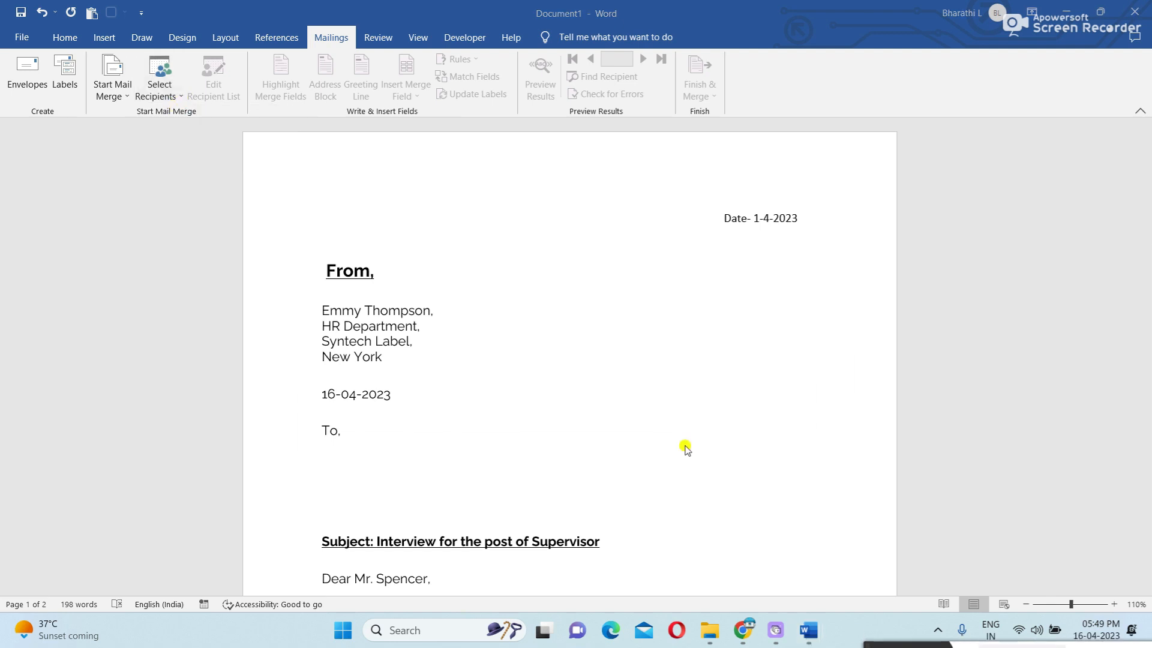
scroll(598, 351, "down", 1)
scroll(598, 351, "down", 2)
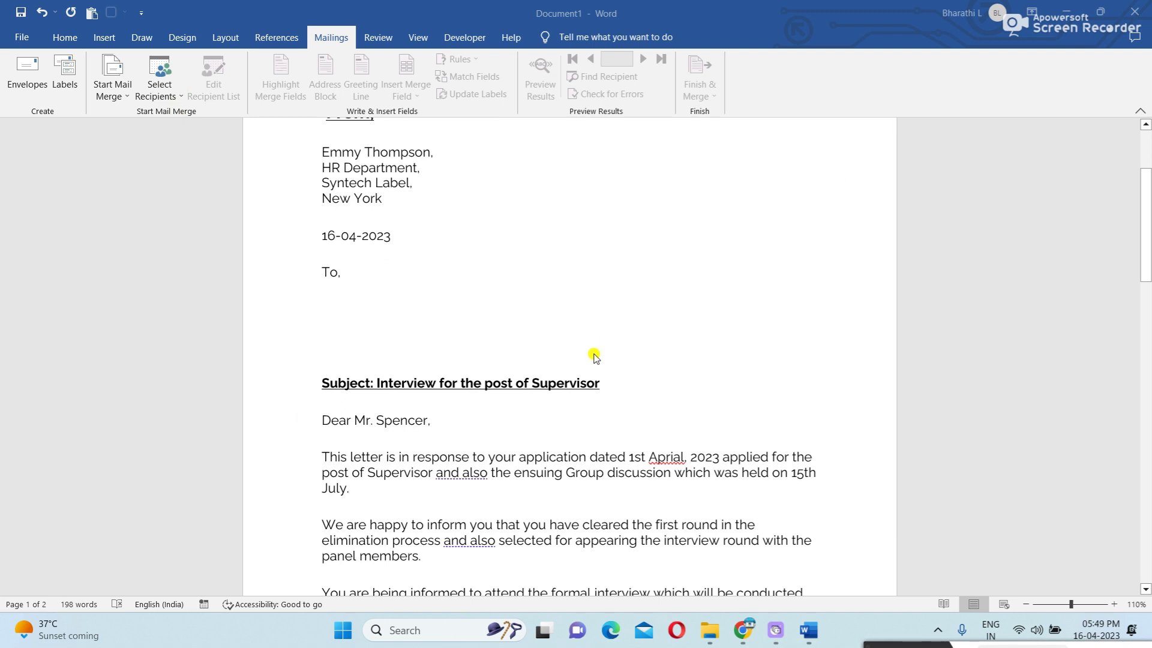
scroll(594, 355, "up", 2)
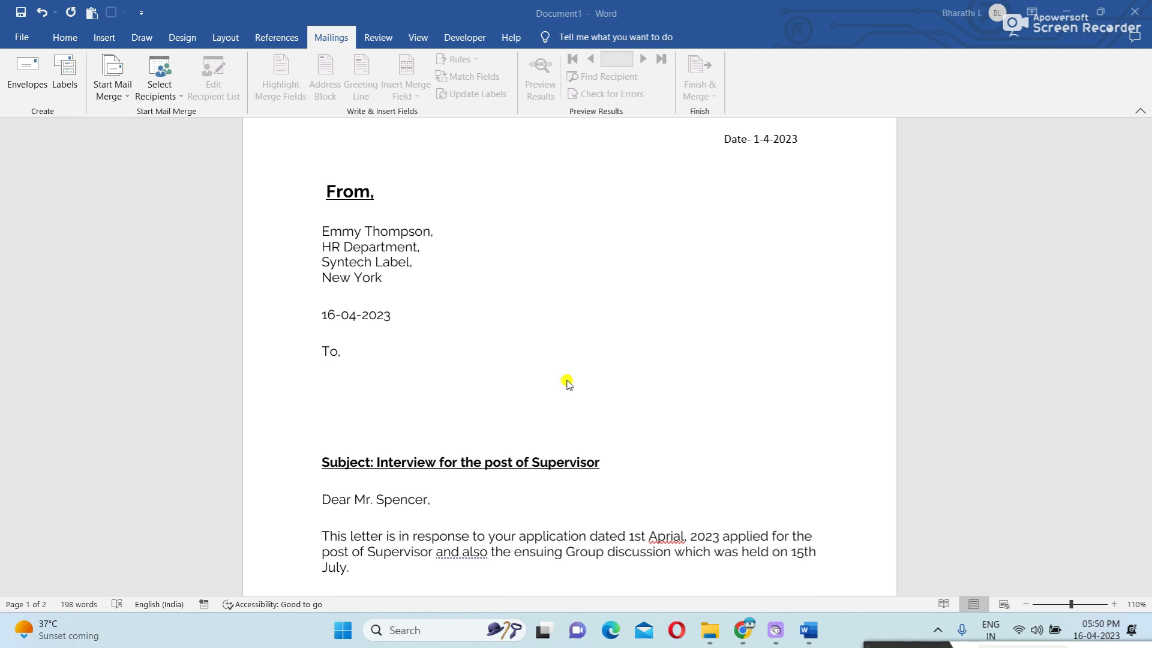
scroll(468, 303, "up", 3)
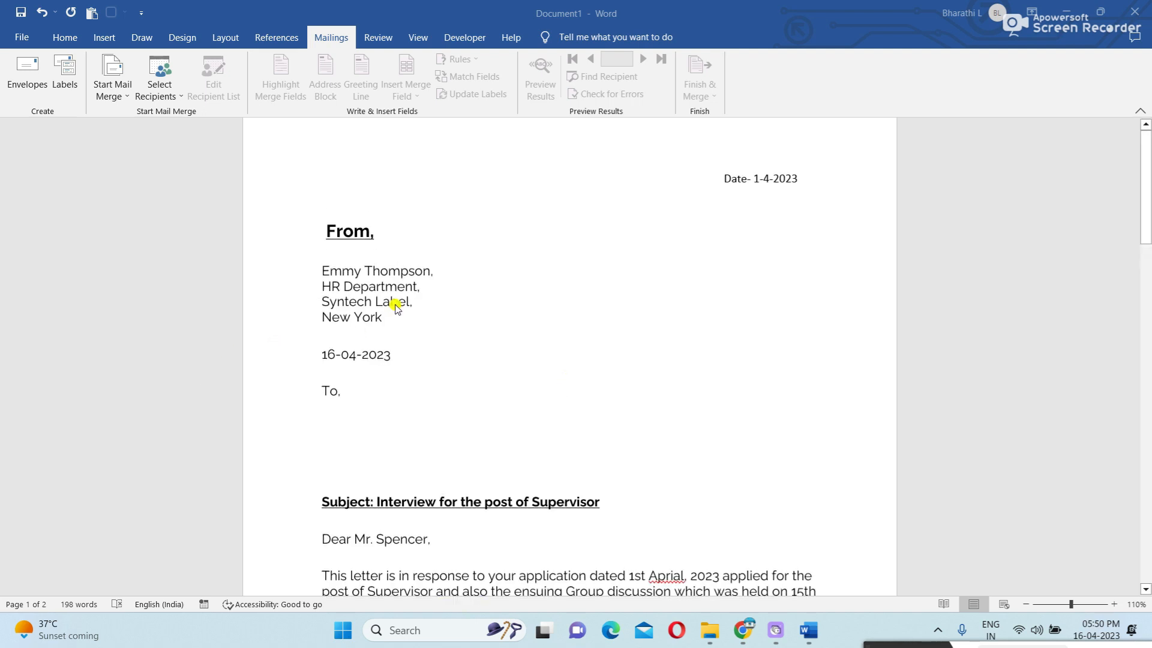
scroll(396, 381, "down", 3)
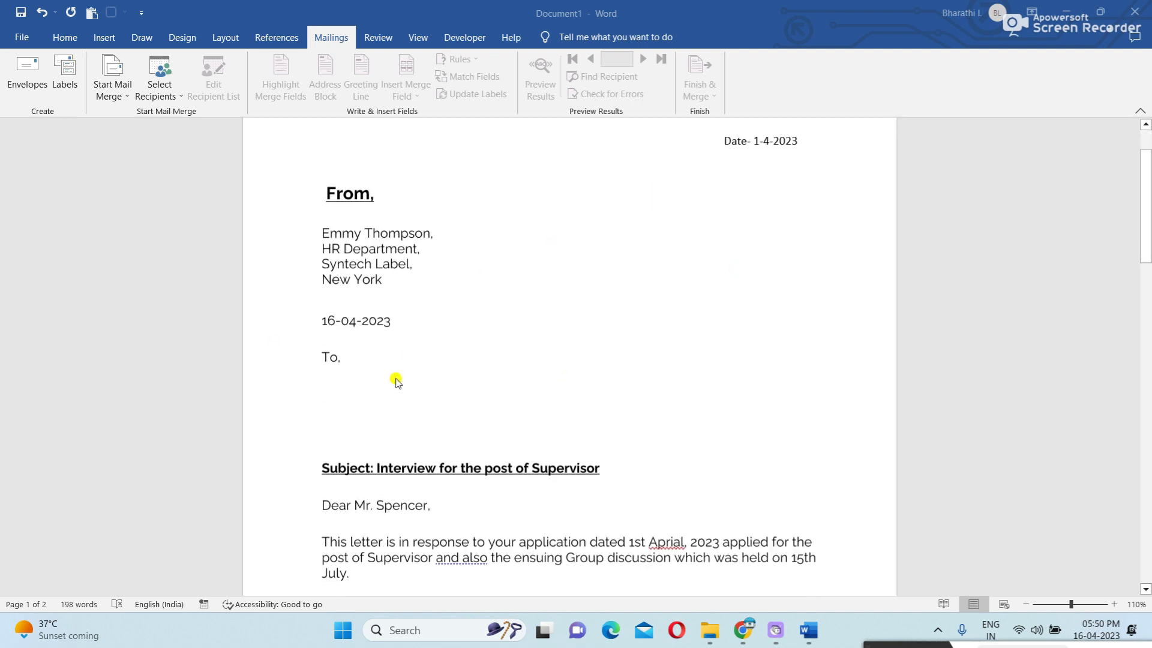
scroll(347, 358, "down", 3)
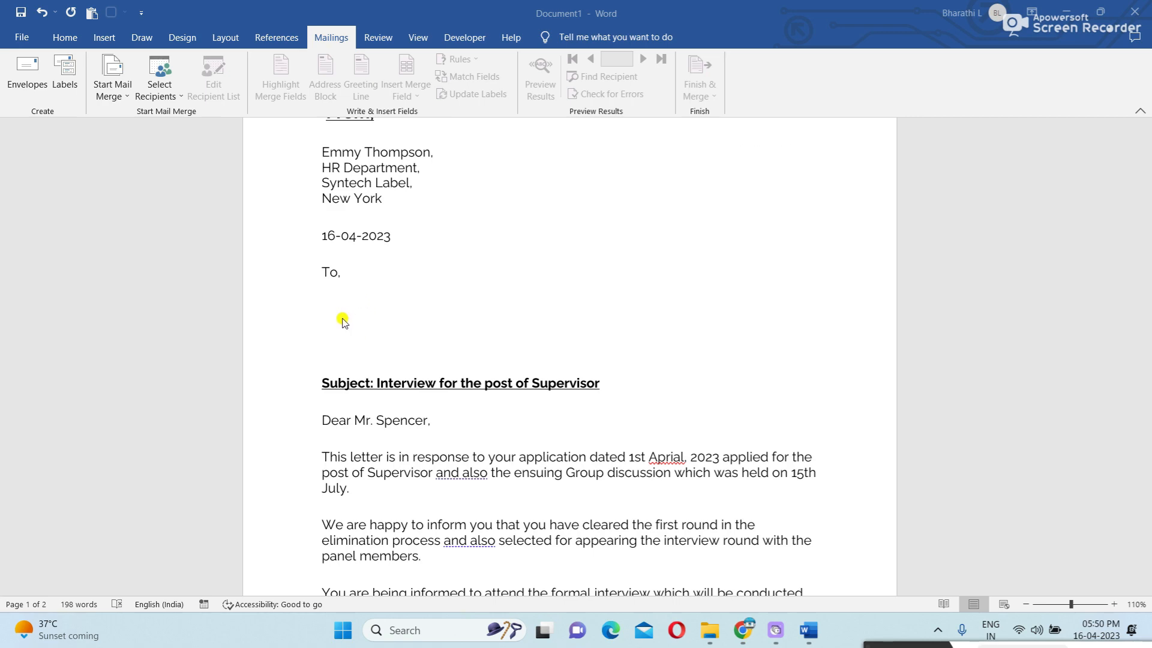
scroll(343, 322, "down", 5)
scroll(344, 326, "down", 13)
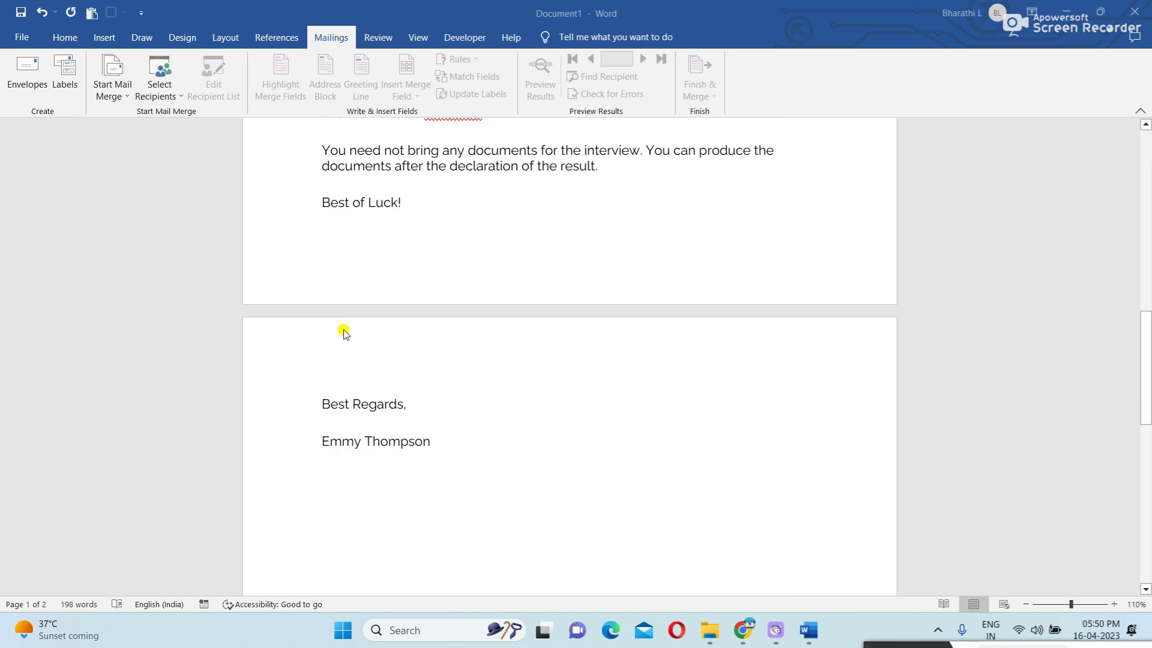
scroll(346, 336, "up", 9)
scroll(346, 339, "up", 8)
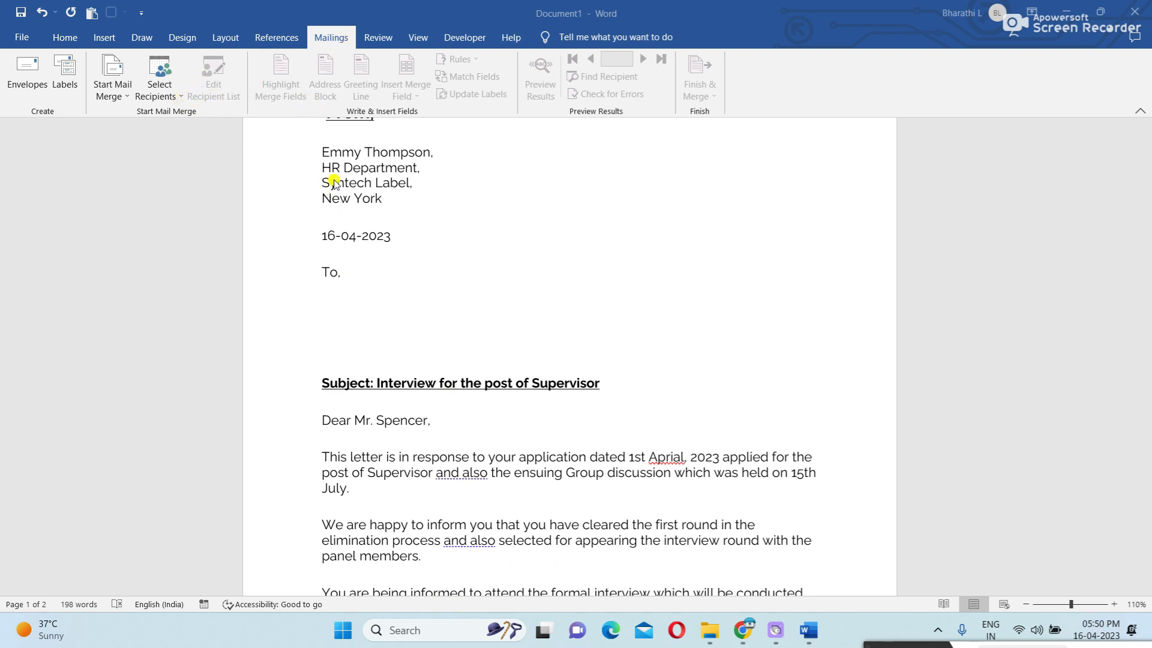
scroll(561, 450, "up", 3)
scroll(564, 454, "down", 2)
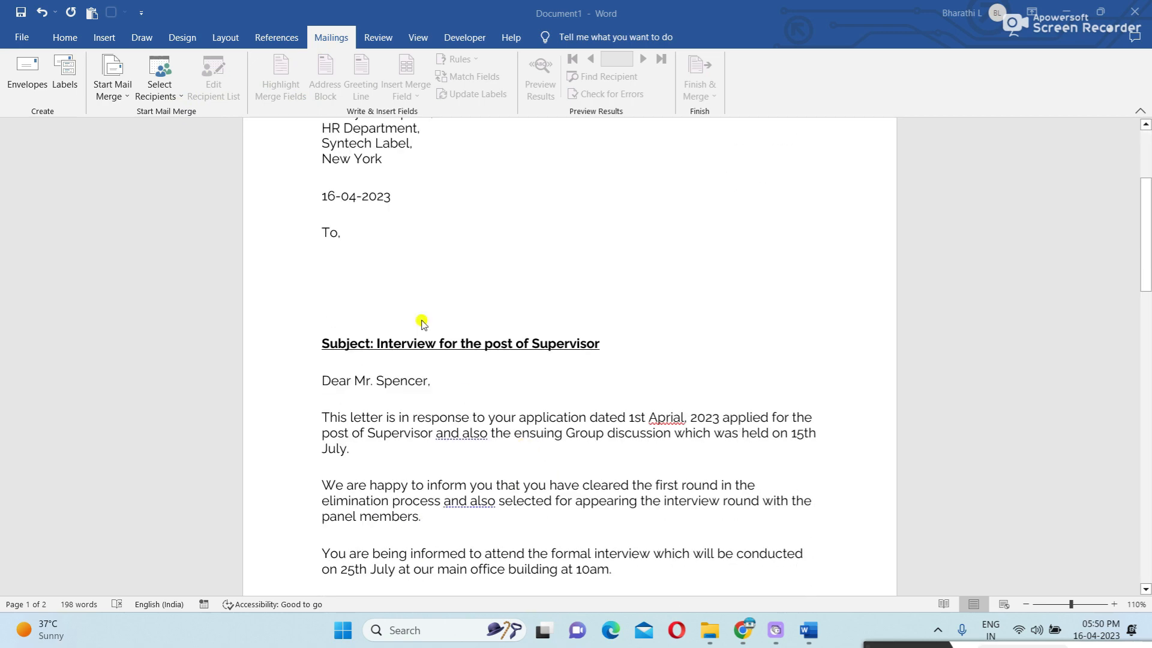
scroll(390, 276, "up", 2)
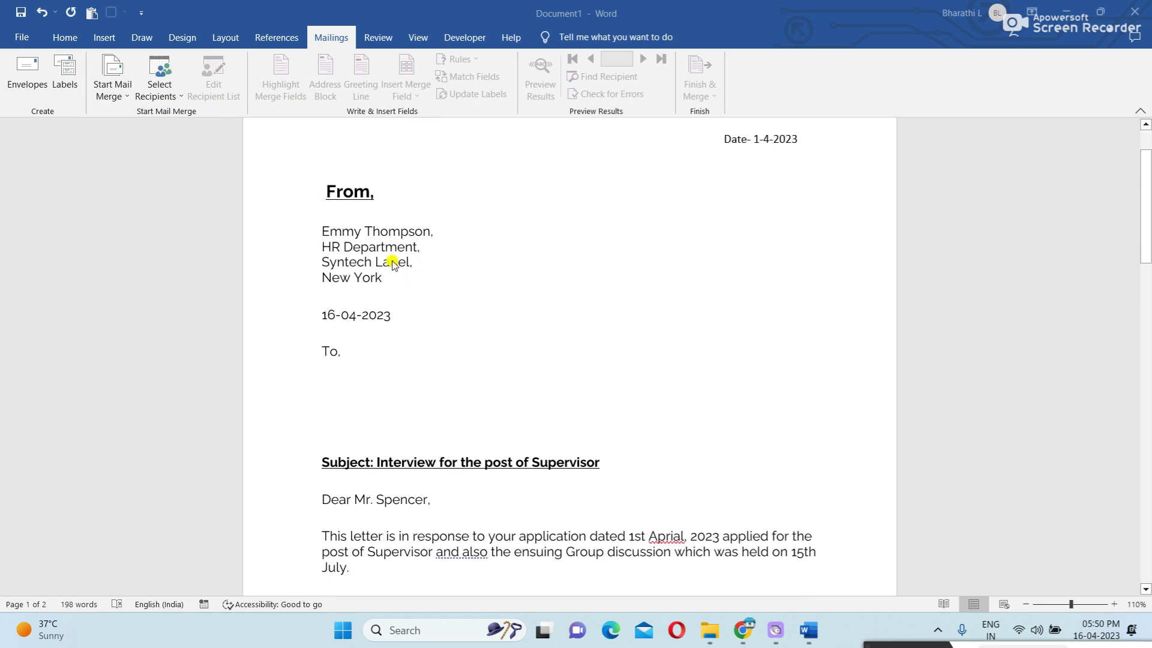
- Start a new typed recipient list and open the customization of its columns
left_click(177, 98)
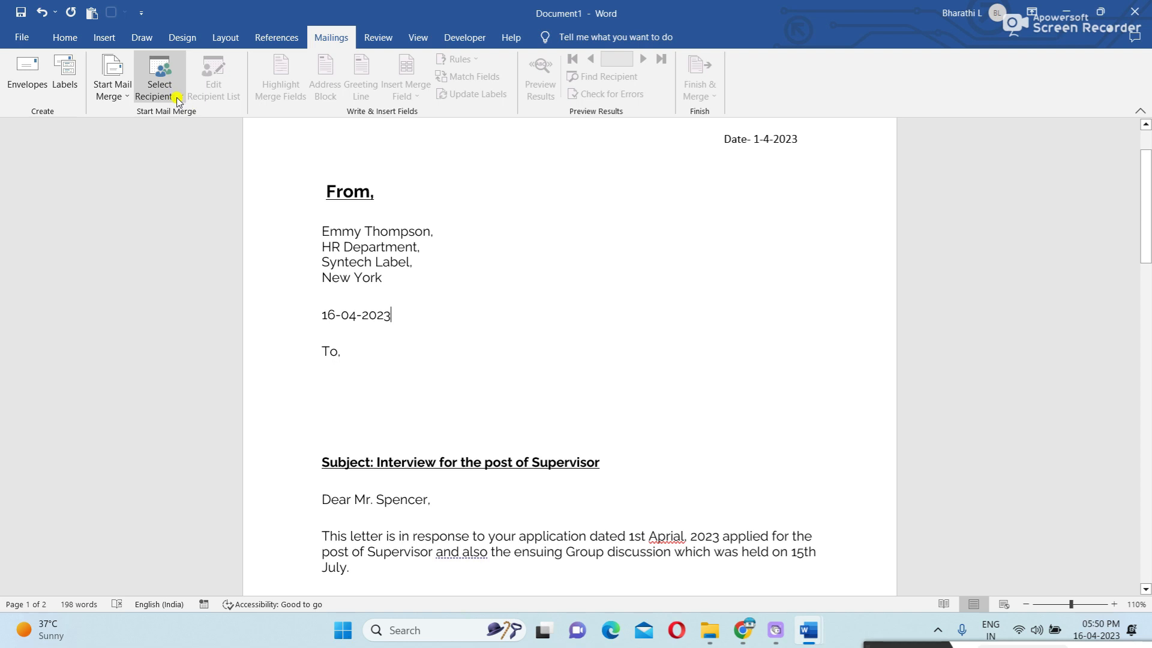
left_click(188, 117)
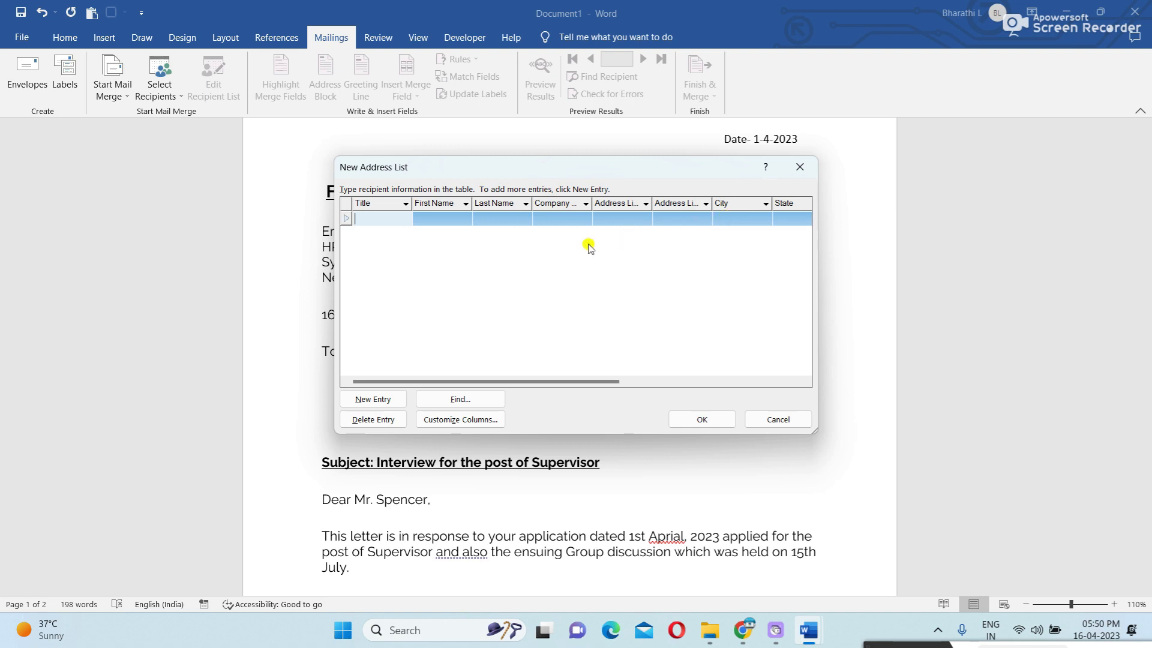
left_click(460, 420)
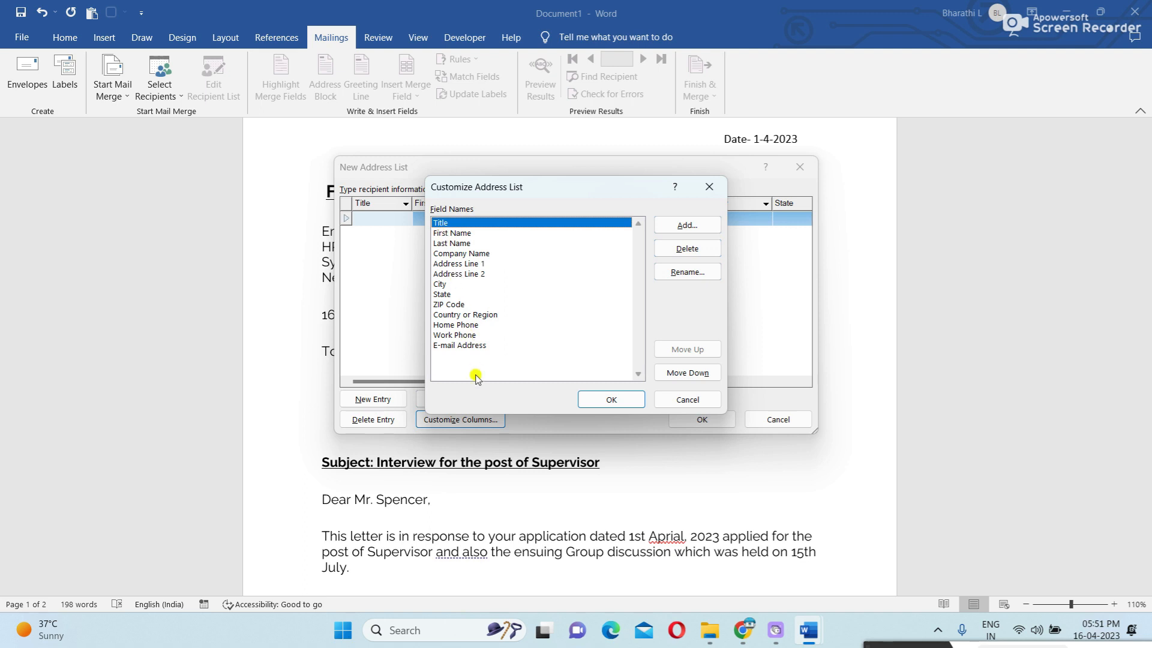
left_click(701, 226)
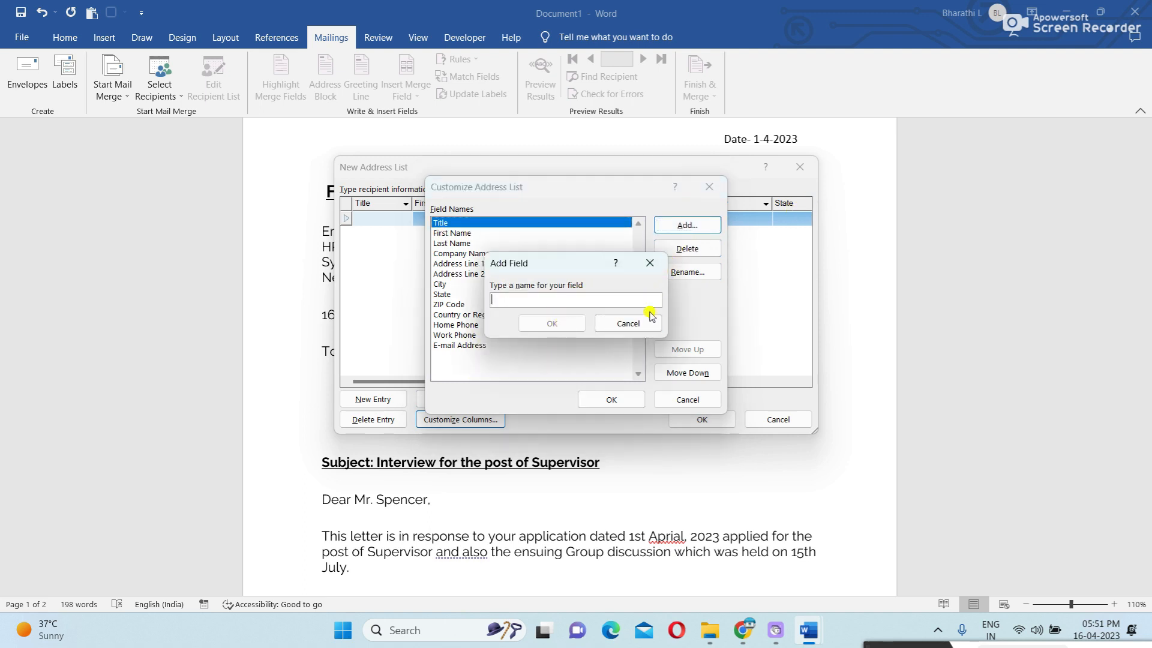
left_click(649, 264)
- Delete the Title, First Name, Last Name and Company Name fields from the address list
left_click(683, 247)
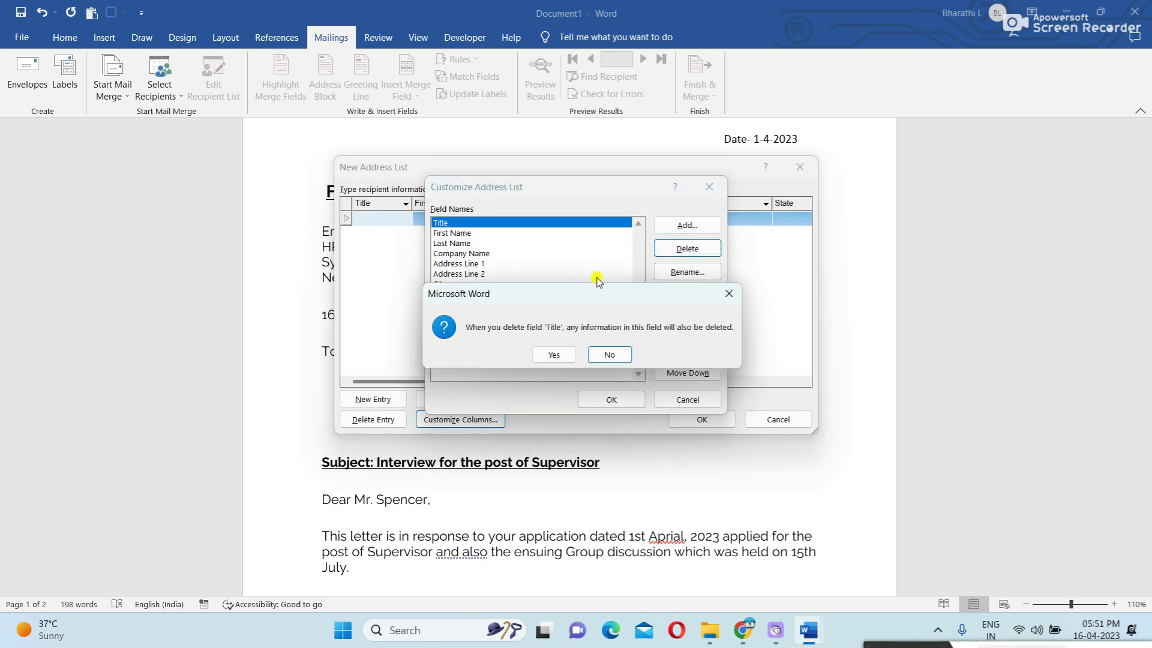
left_click(554, 355)
left_click(687, 248)
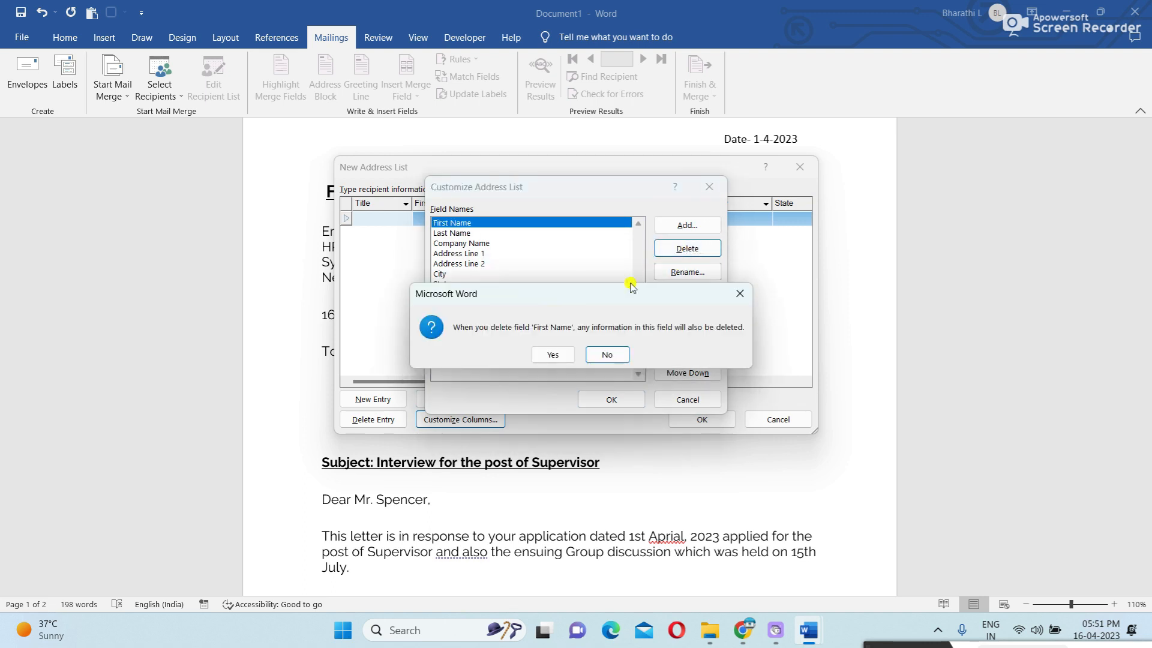
left_click(552, 354)
left_click(696, 249)
left_click(553, 354)
left_click(687, 248)
left_click(554, 355)
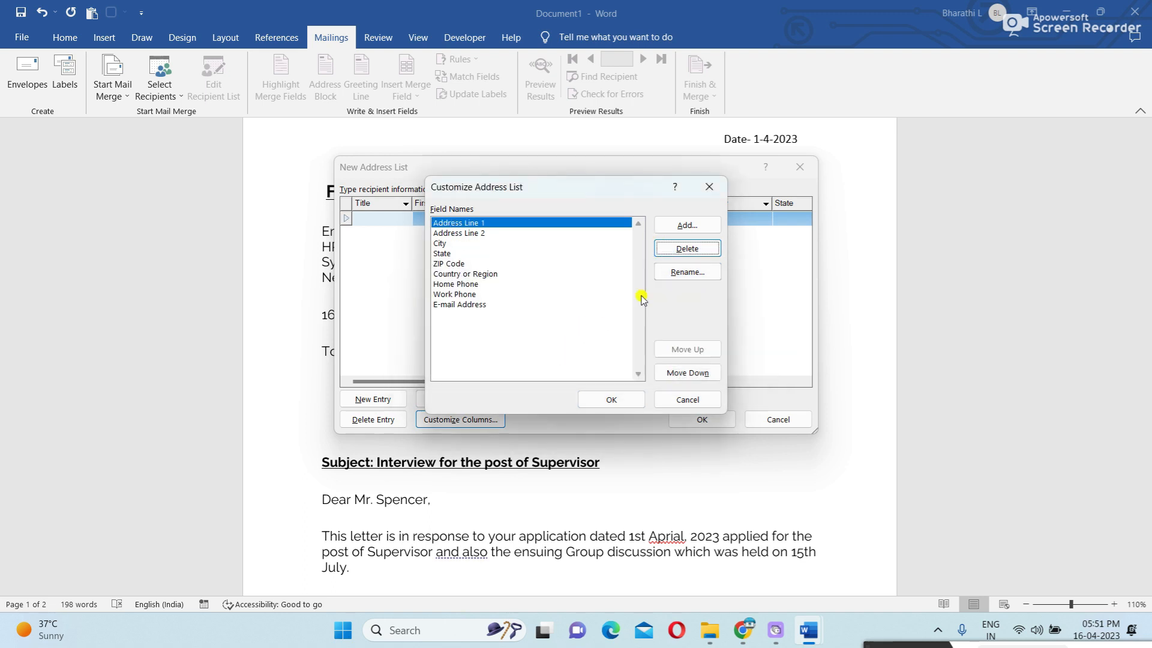
- Delete the Address Line 1, Address Line 2, City, State, ZIP Code and Country or Region fields from the address list
left_click(696, 249)
left_click(568, 354)
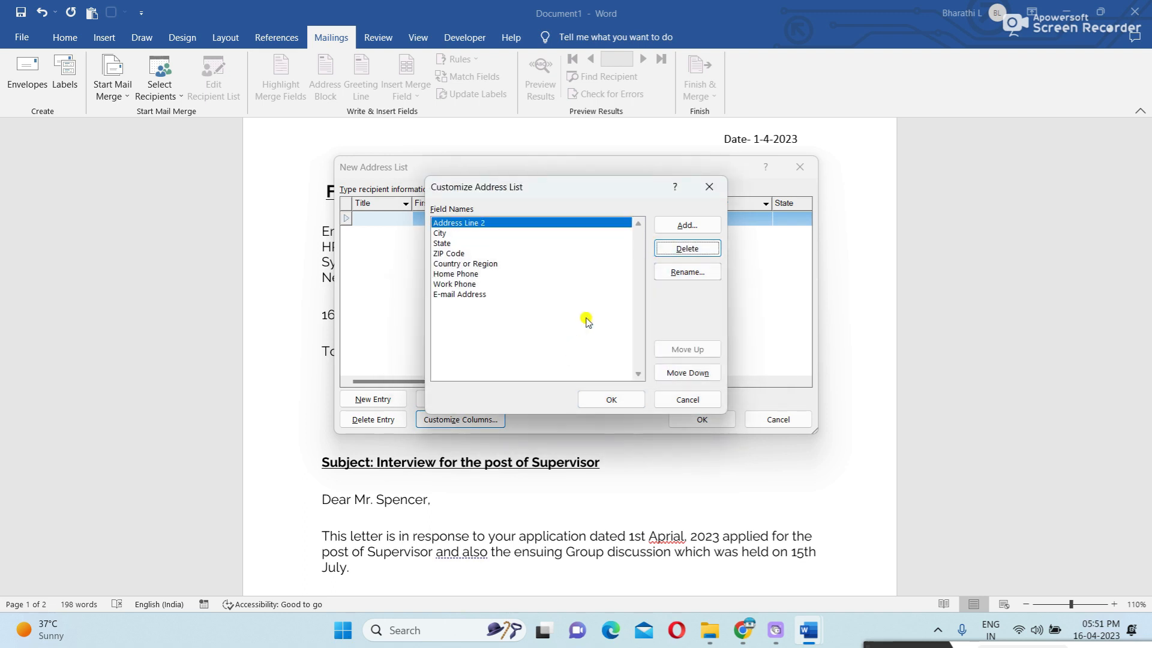
left_click(663, 248)
left_click(558, 354)
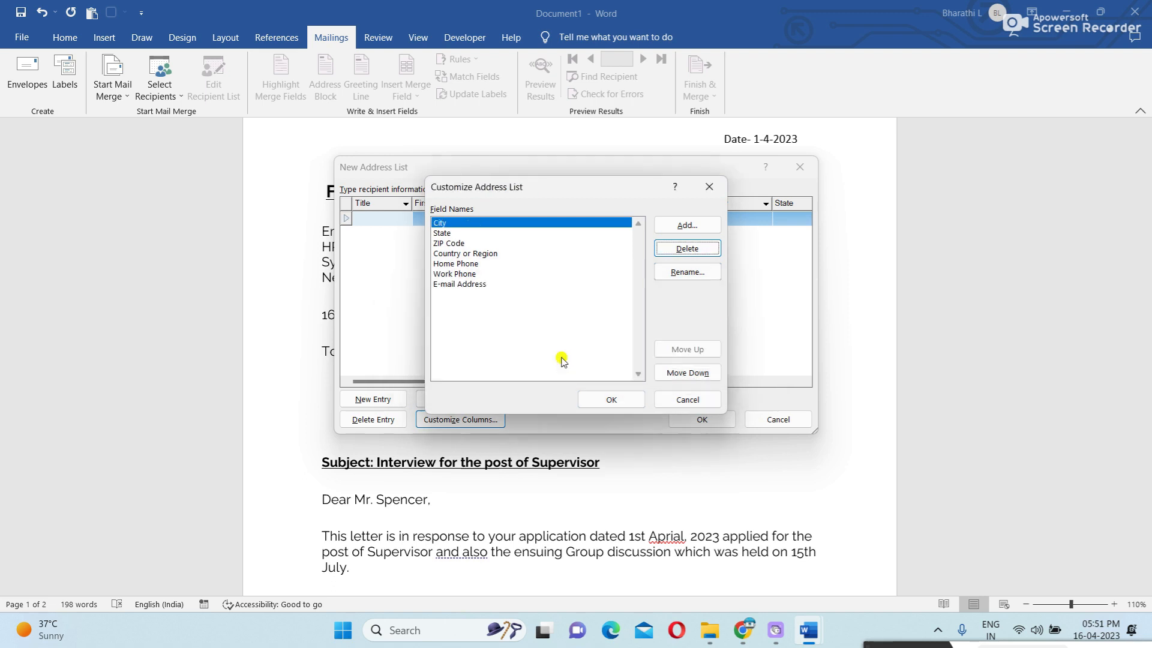
left_click(684, 249)
left_click(552, 355)
left_click(694, 248)
left_click(553, 354)
left_click(678, 253)
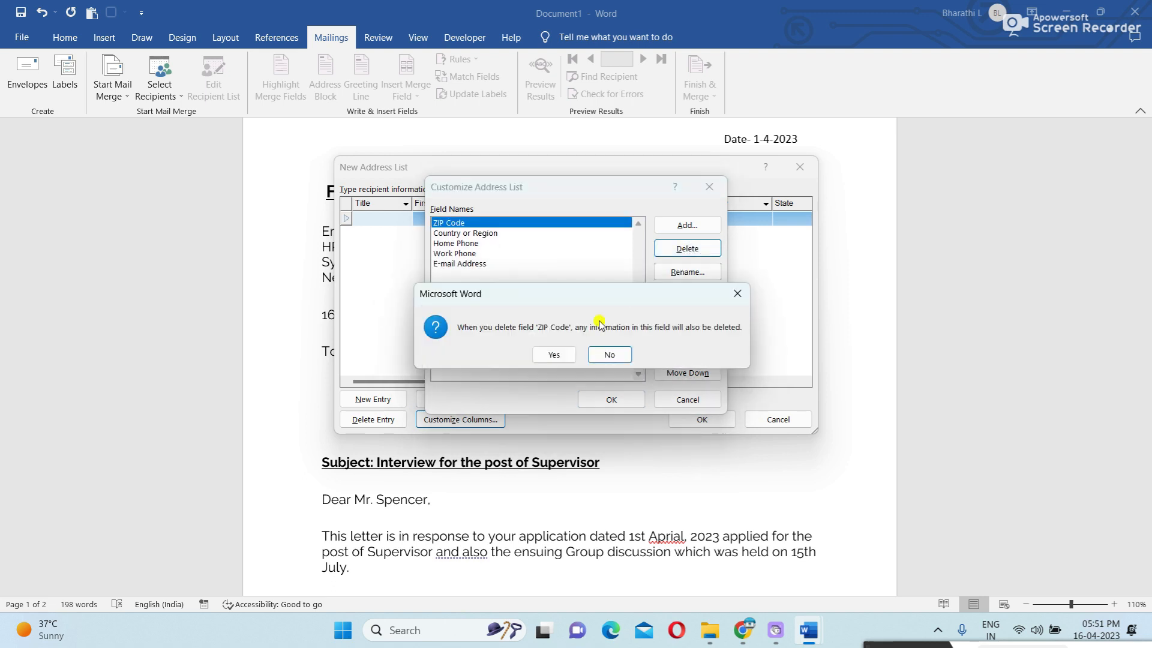
left_click(553, 354)
left_click(678, 255)
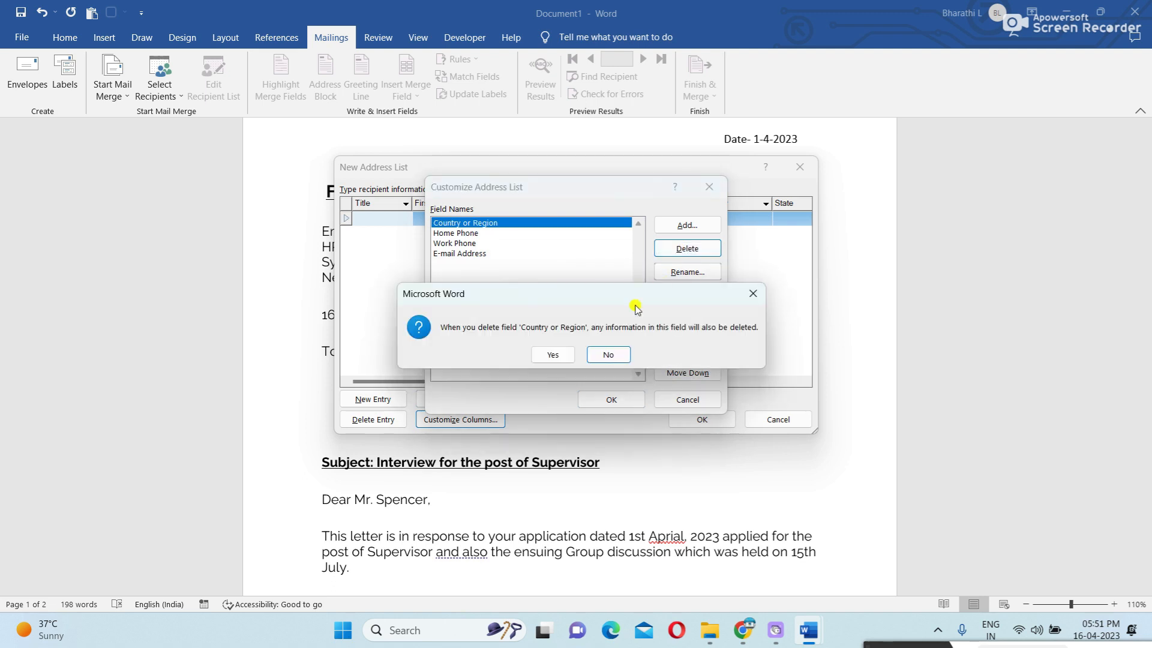
left_click(575, 355)
- Delete the Home Phone, Work Phone and E-mail Address fields from the address list
left_click(677, 257)
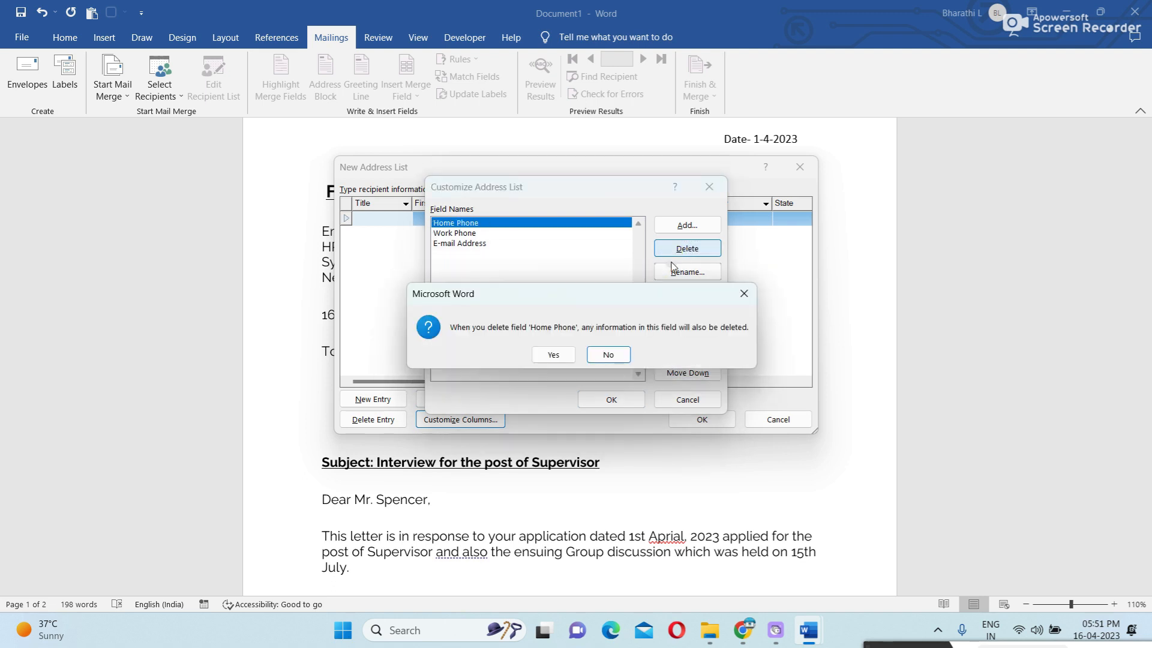
left_click(555, 354)
left_click(693, 252)
left_click(551, 354)
left_click(673, 251)
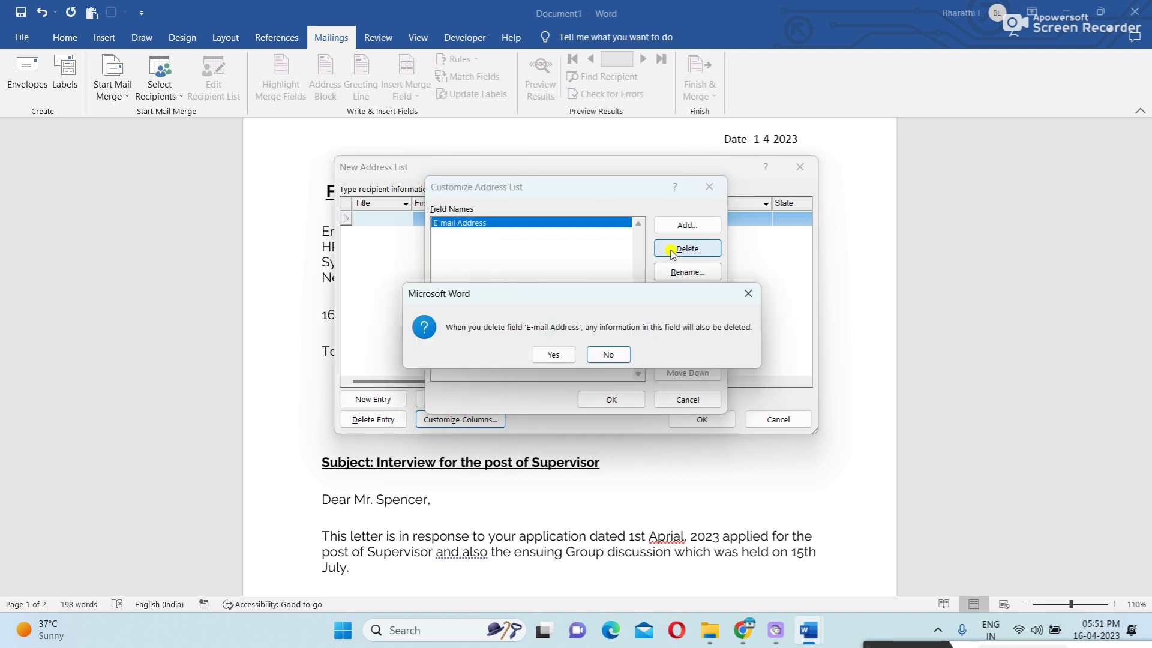
left_click(552, 355)
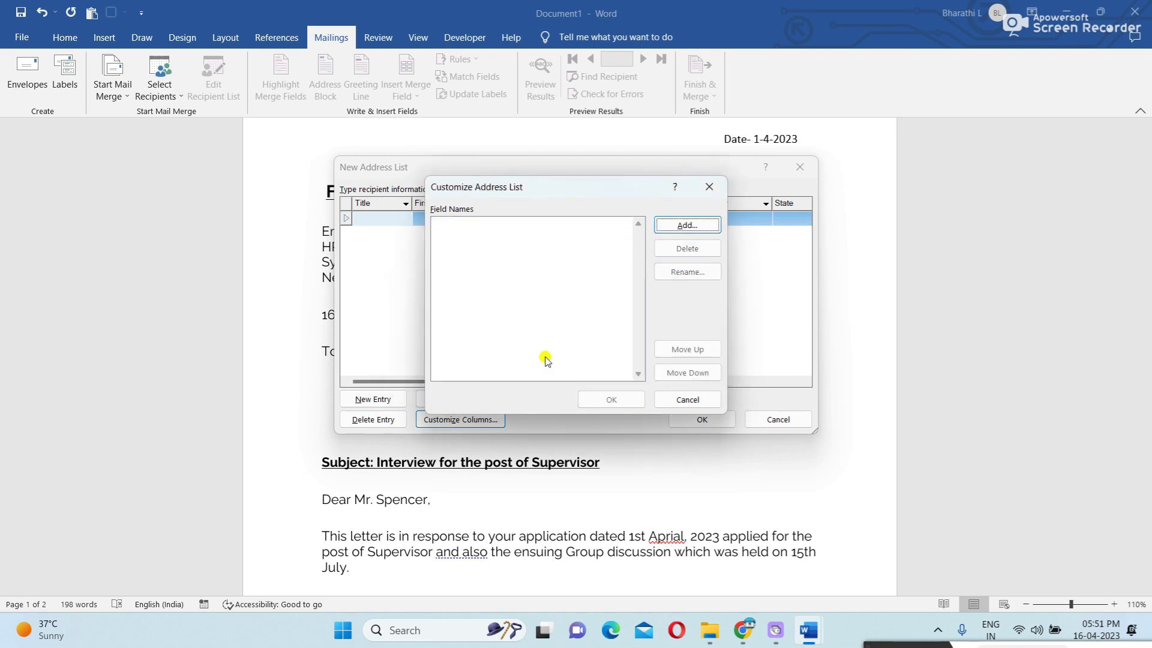
- Add two custom fields named Name and Father name to the address list
left_click(686, 226)
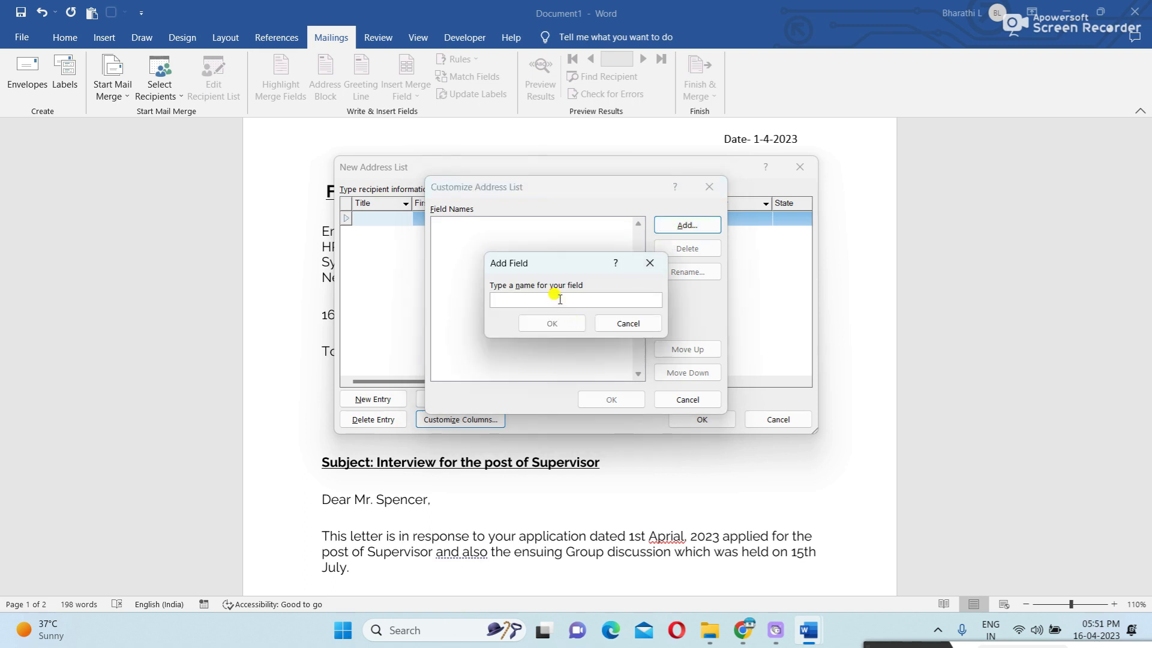
type("Name")
left_click(524, 321)
left_click(686, 225)
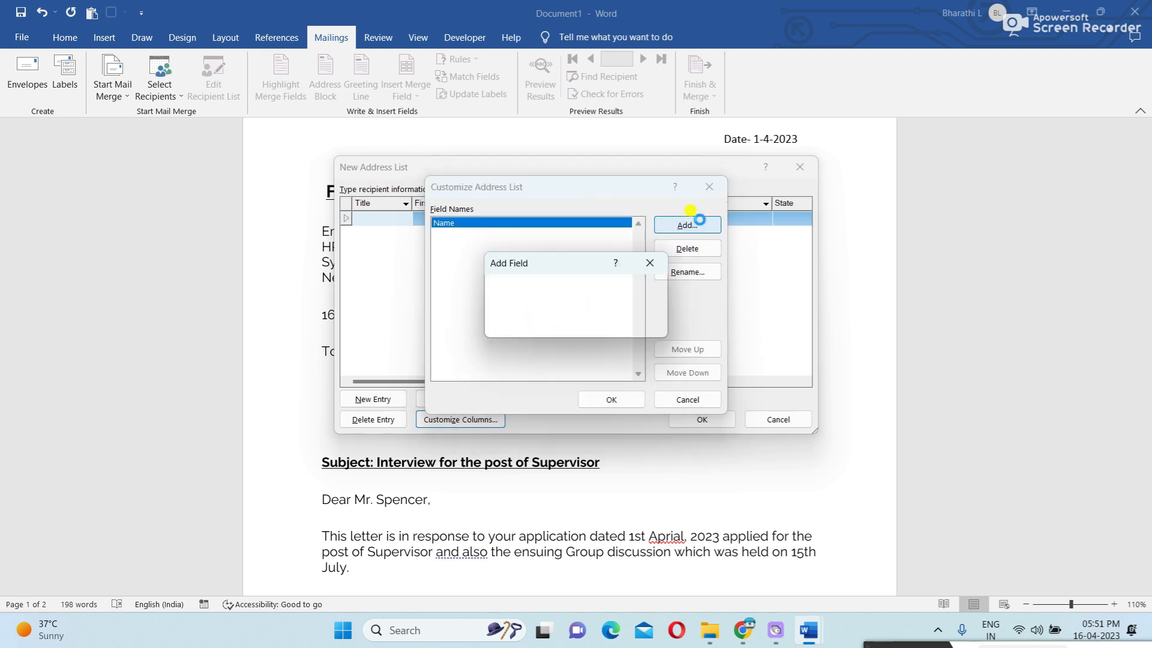
type("Father name")
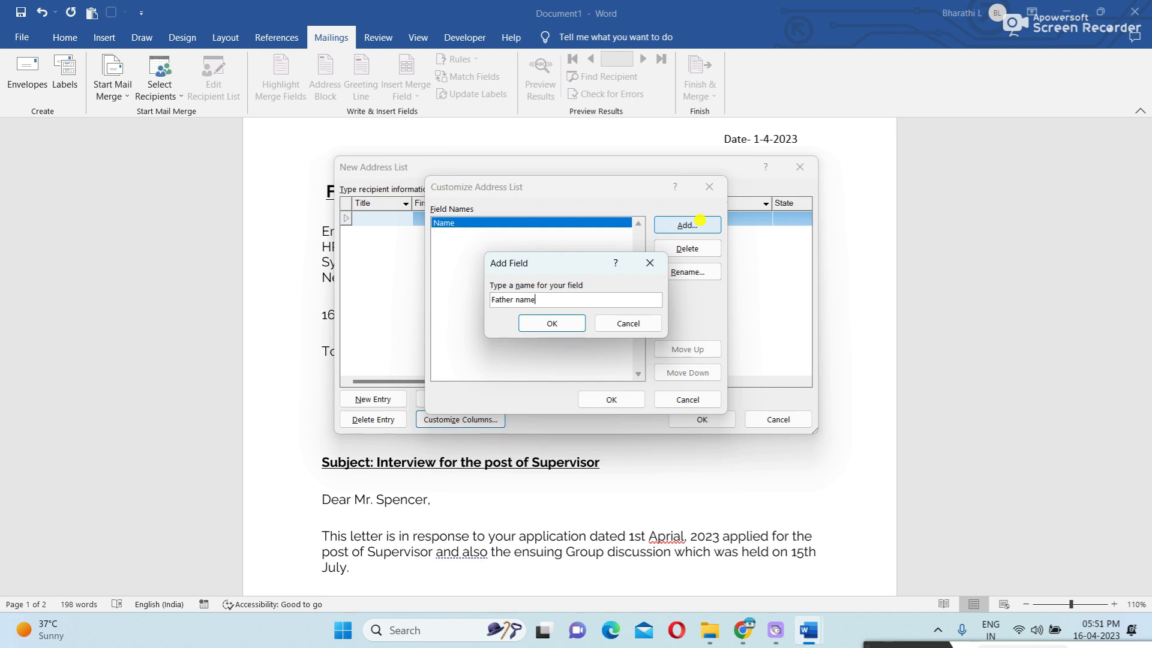
left_click(563, 325)
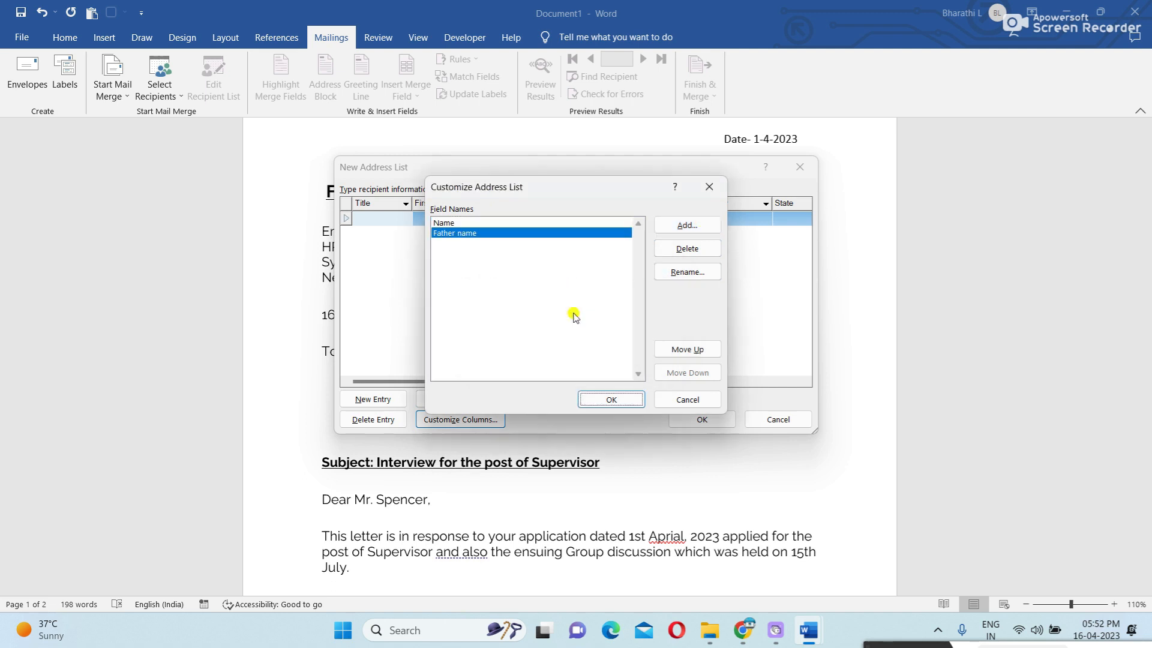
- Add a custom field named d no to the address list
left_click(688, 224)
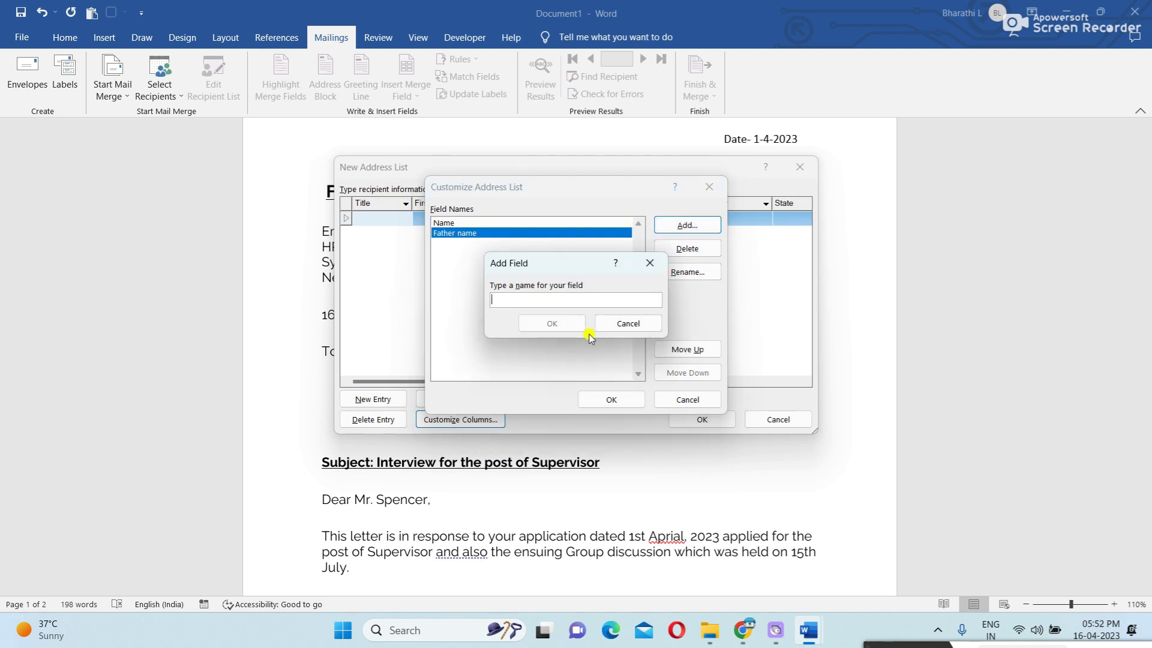
type("D.no")
left_click(567, 324)
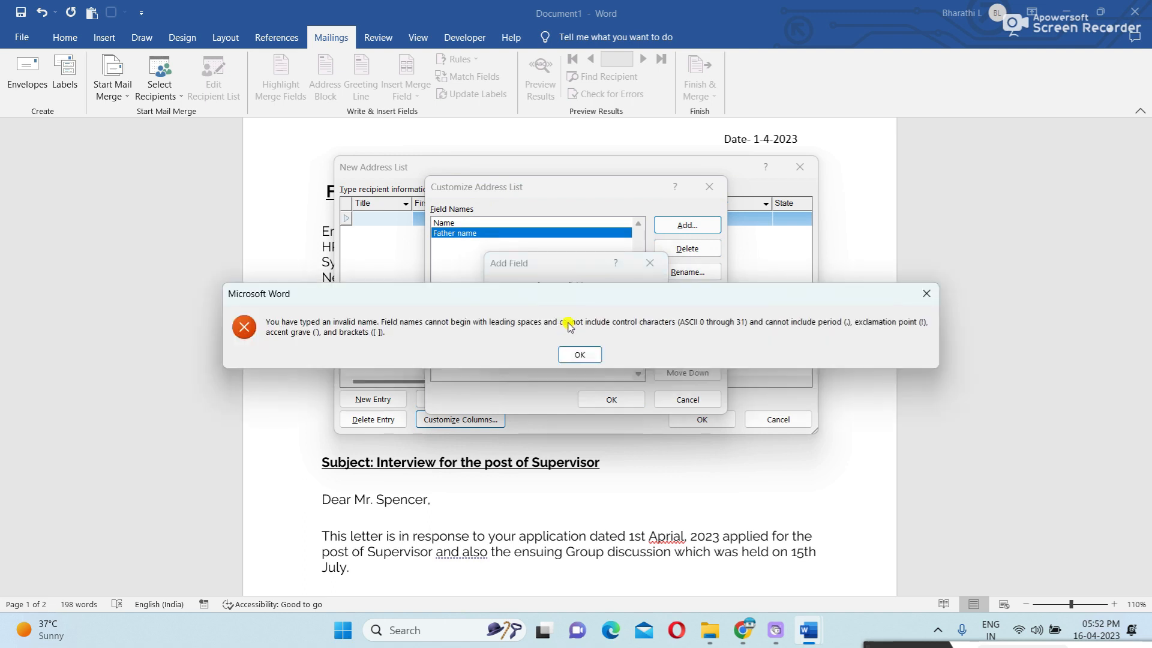
left_click(597, 354)
left_click(546, 299)
key("BackSpace")
key("BackSpace")
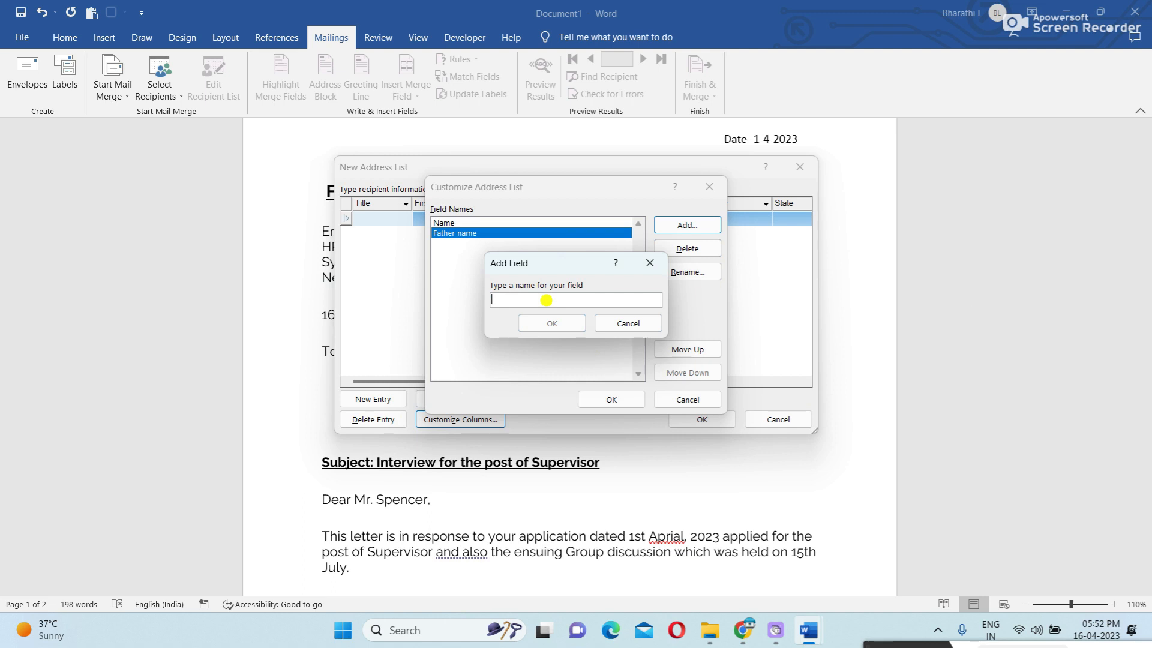
type("d no")
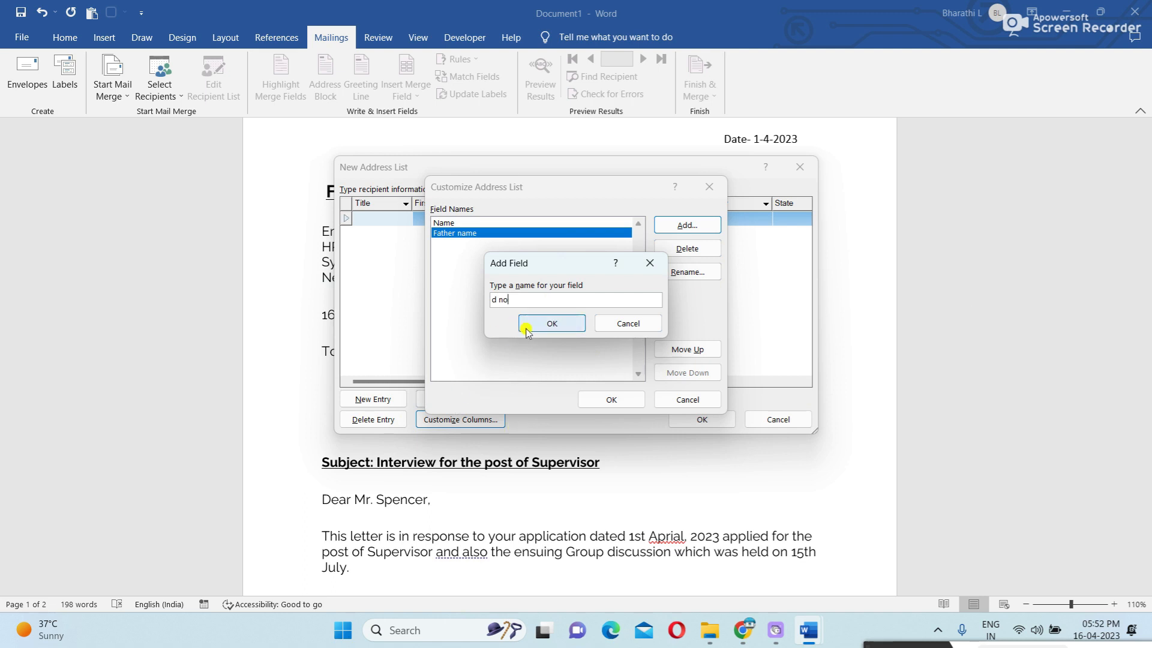
left_click(537, 323)
- Add the custom fields Village, city and state, and apply the customized columns to the address list
left_click(687, 225)
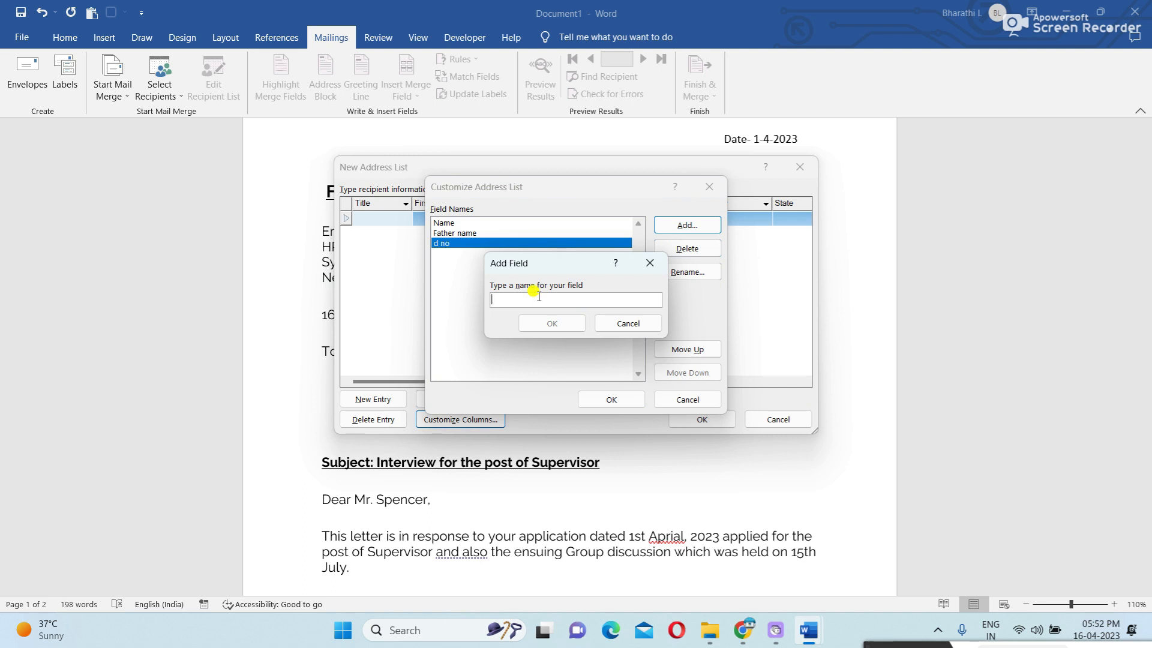
type("Village")
left_click(527, 337)
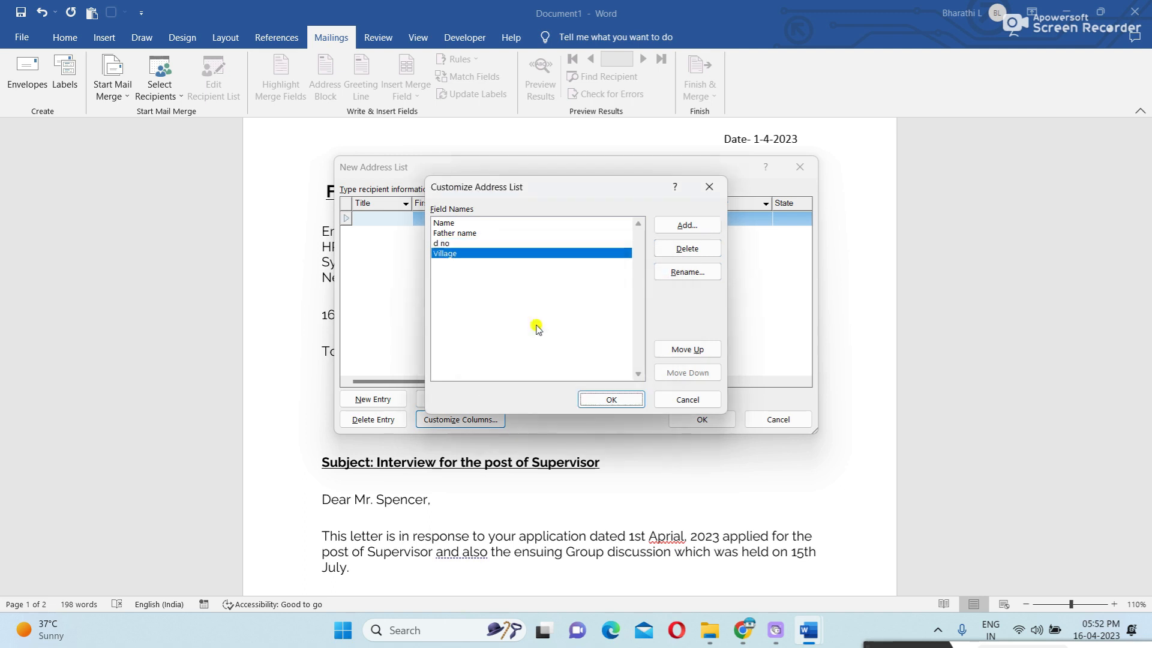
left_click(684, 226)
type("city")
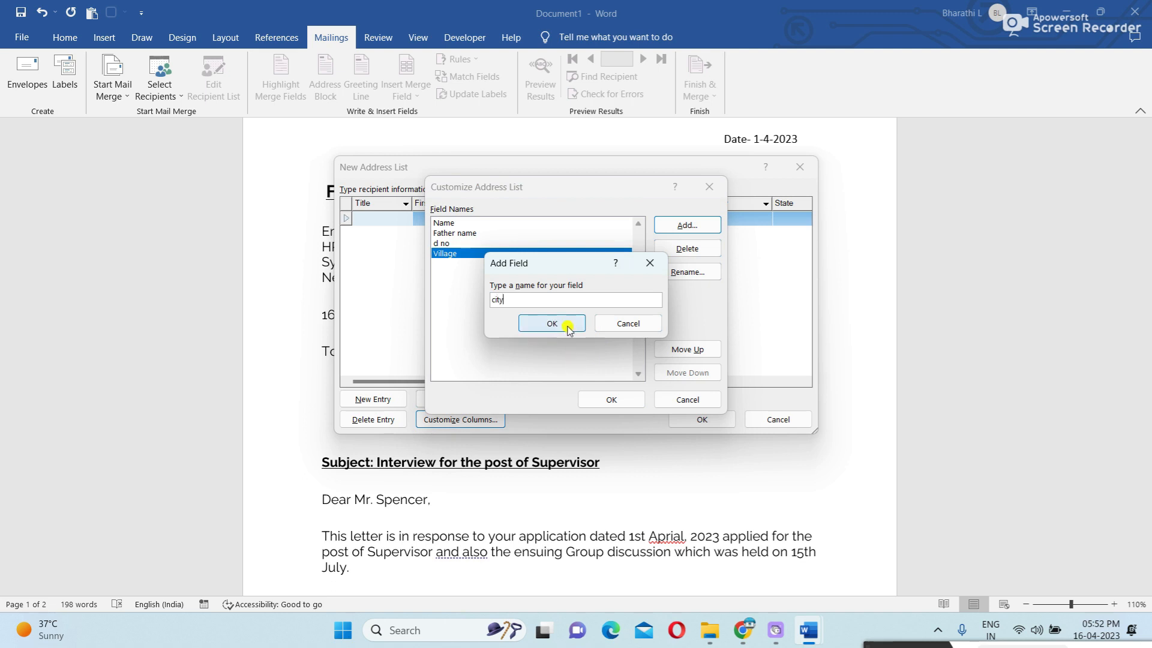
left_click(552, 323)
left_click(690, 226)
type("state")
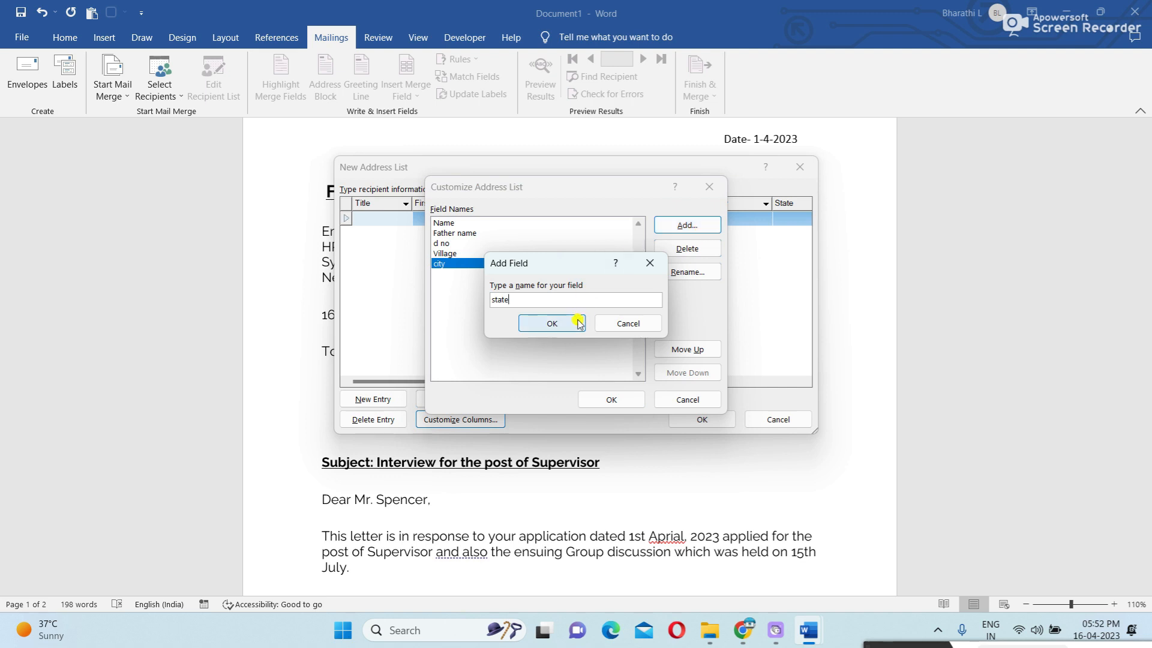
left_click(552, 323)
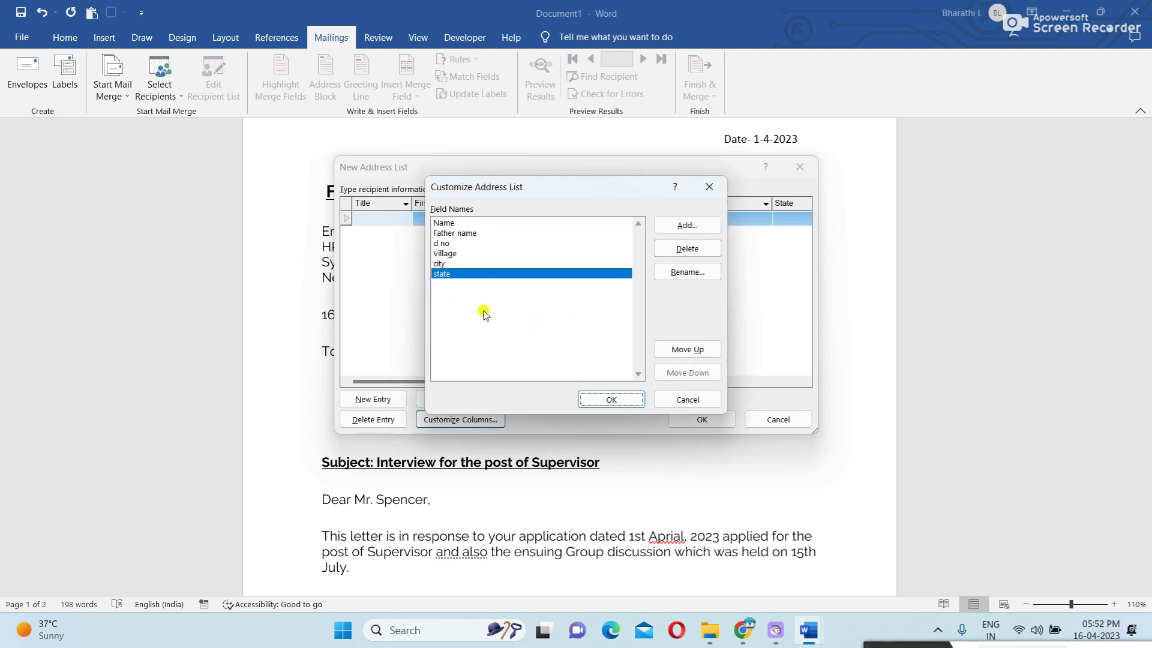
left_click(613, 400)
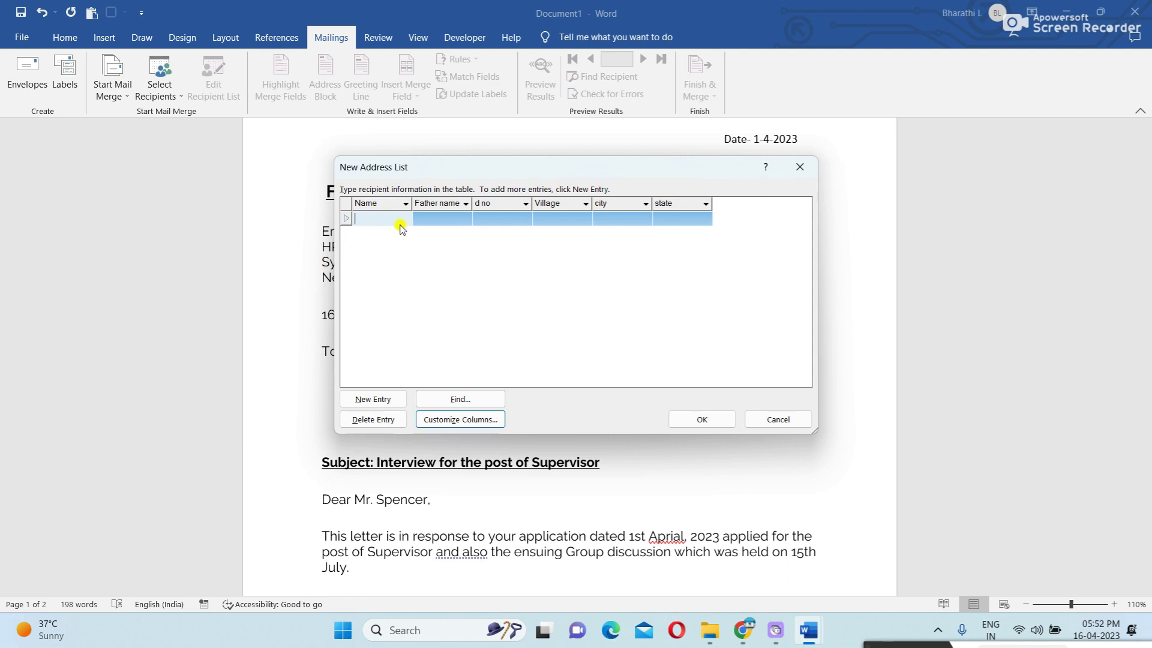
- Fill in the first recipient's name, father's name and door number in the address list
type("Babu")
left_click(428, 216)
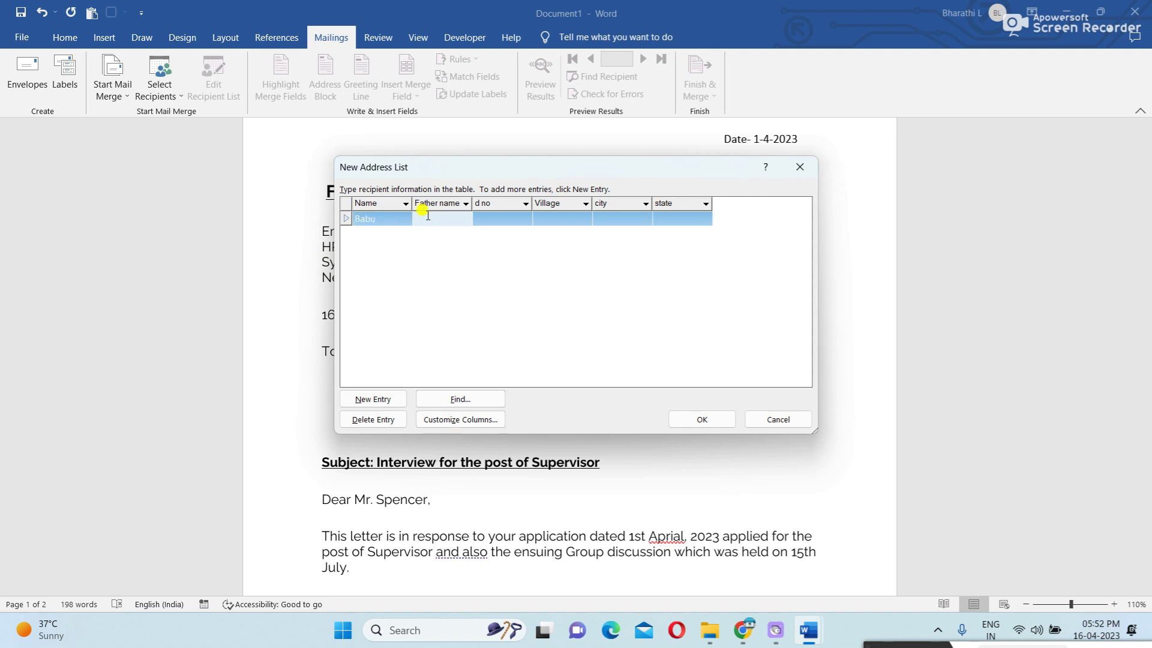
type("Sasi")
left_click(490, 217)
type("12")
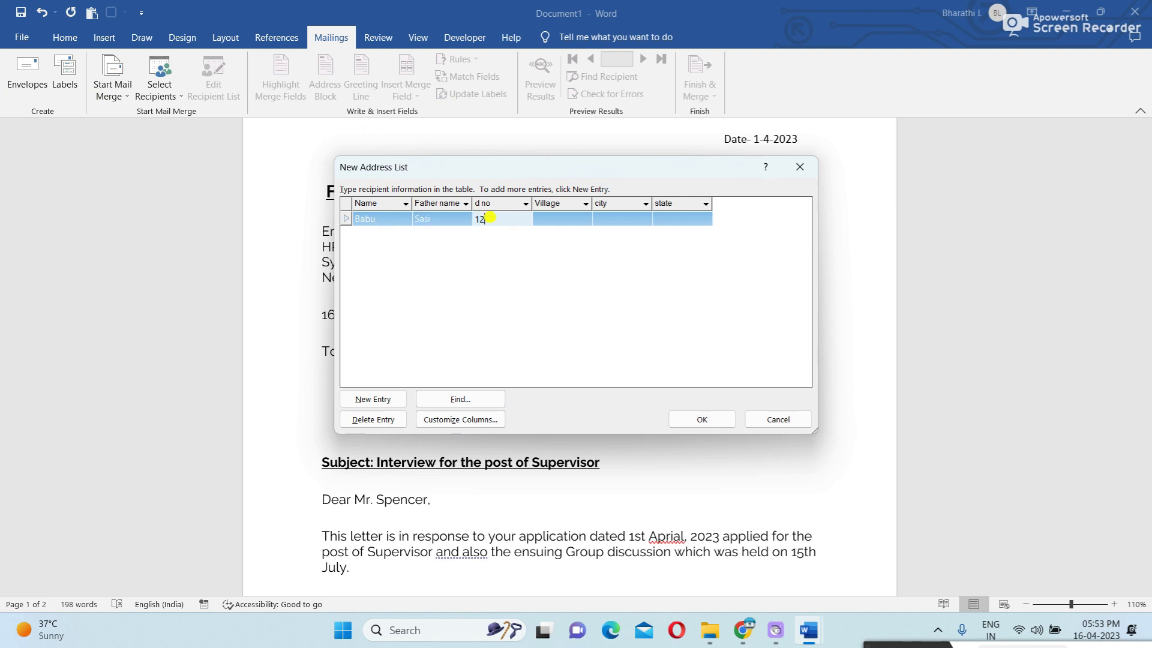
- Fill in the first recipient's village, city and state in the address list
left_click(581, 218)
type("Mangalam")
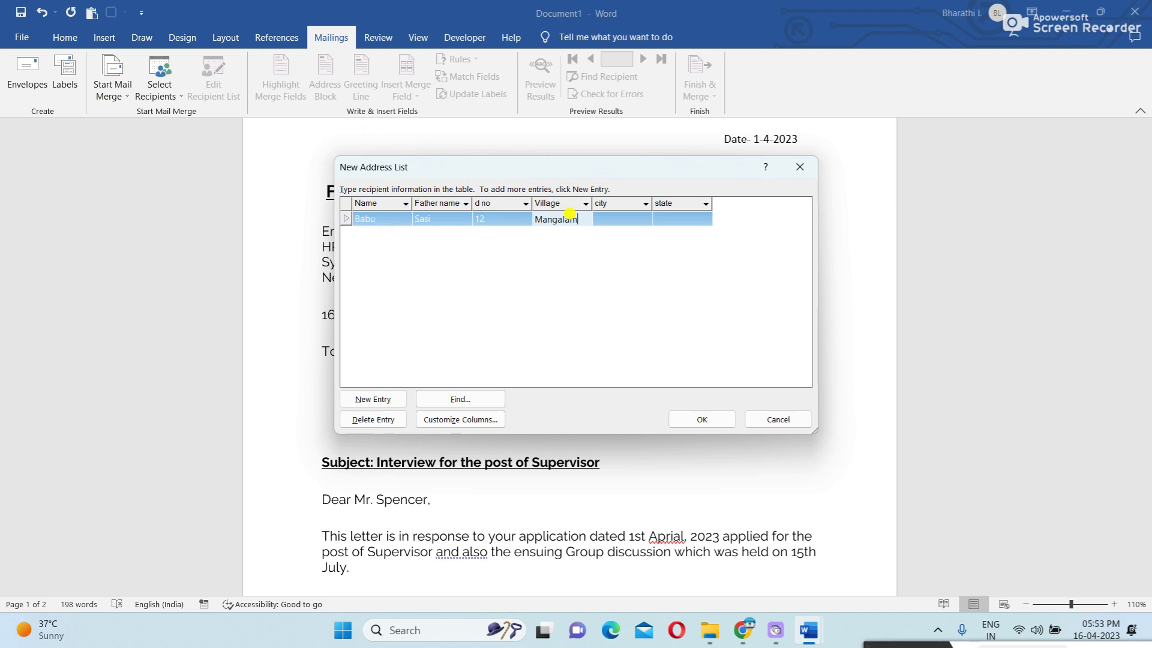
left_click(622, 221)
left_click(623, 221)
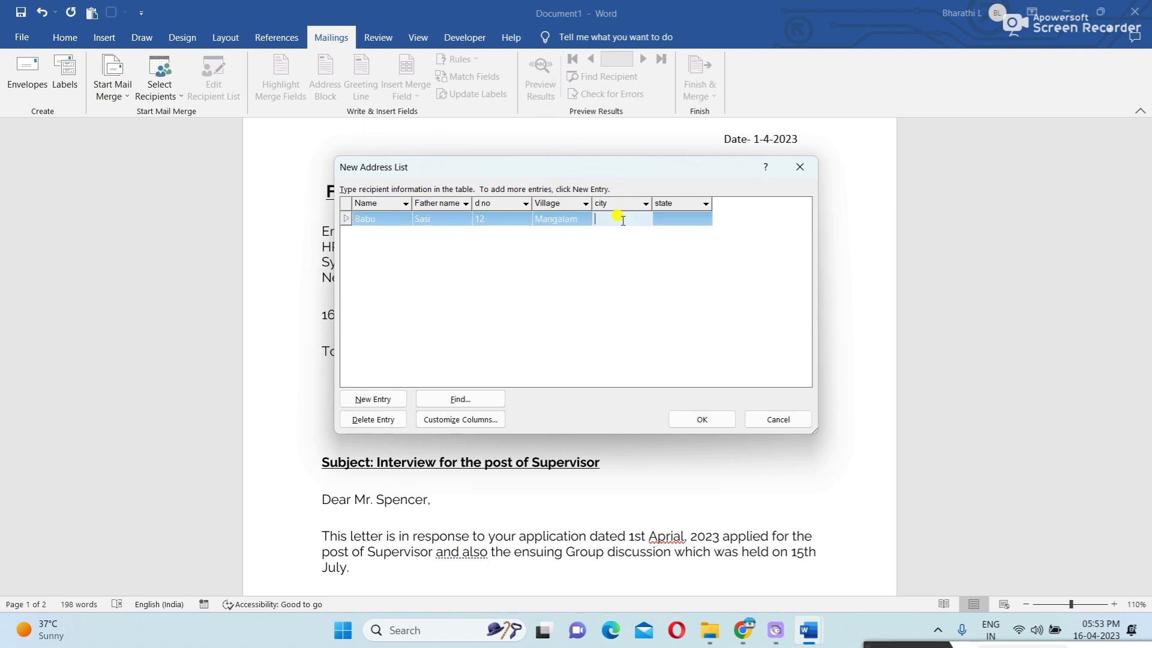
type("Tirupati")
left_click(673, 218)
type("AP")
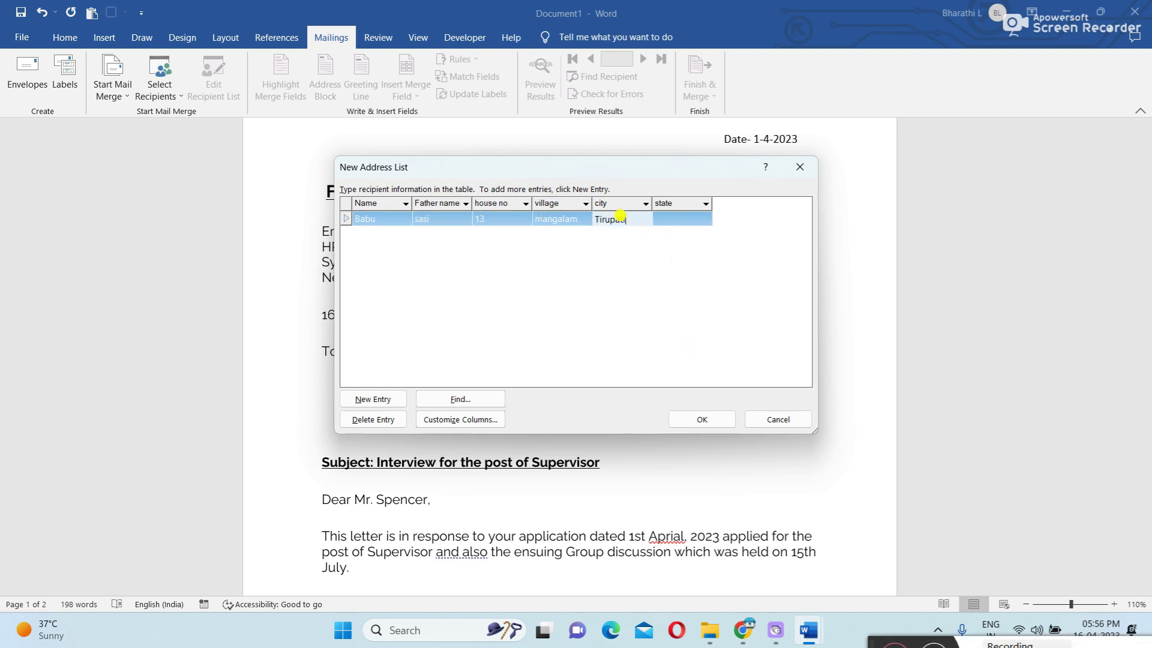
left_click(680, 218)
type("A.P")
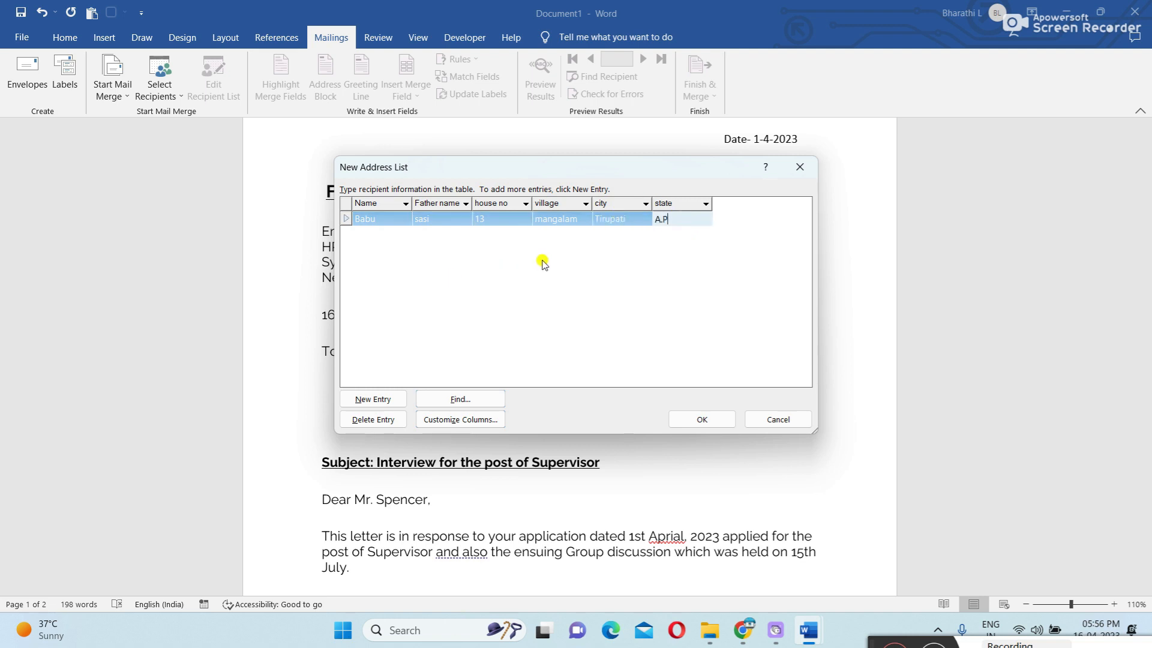
- Add a second address list entry with the recipient's name, father's name and house number
left_click(387, 400)
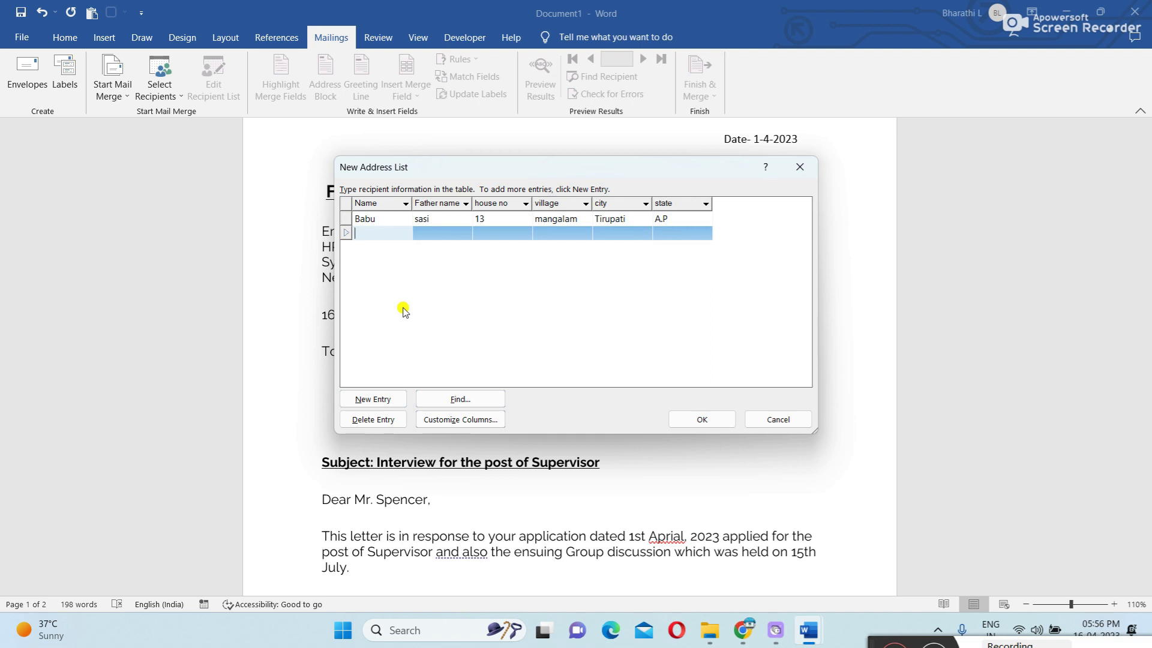
type("Nani")
left_click(447, 233)
type("bhas")
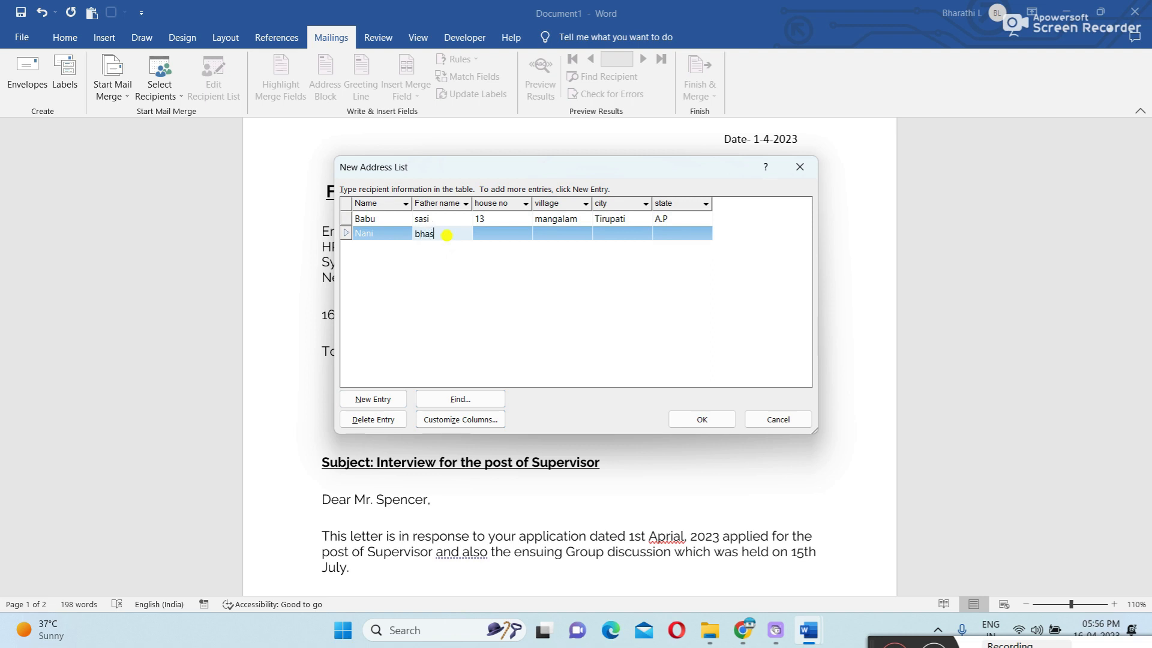
type("ker")
left_click(491, 232)
type("2")
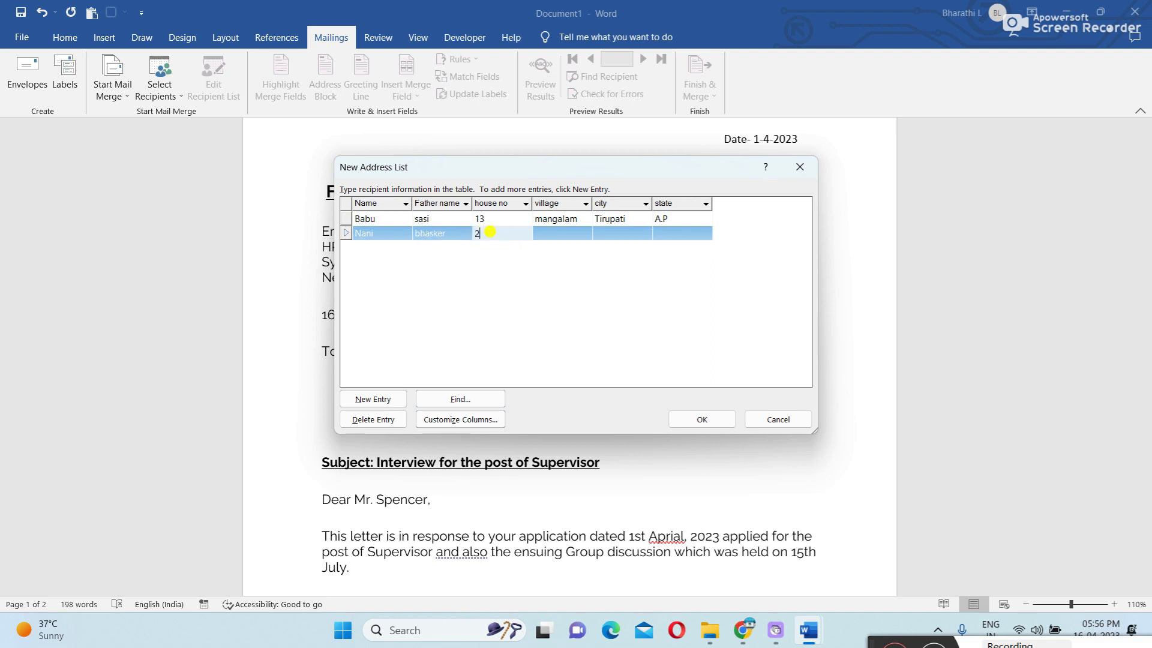
- Complete the second recipient's entry with the village, city and state
left_click(536, 234)
type("d")
type("ja")
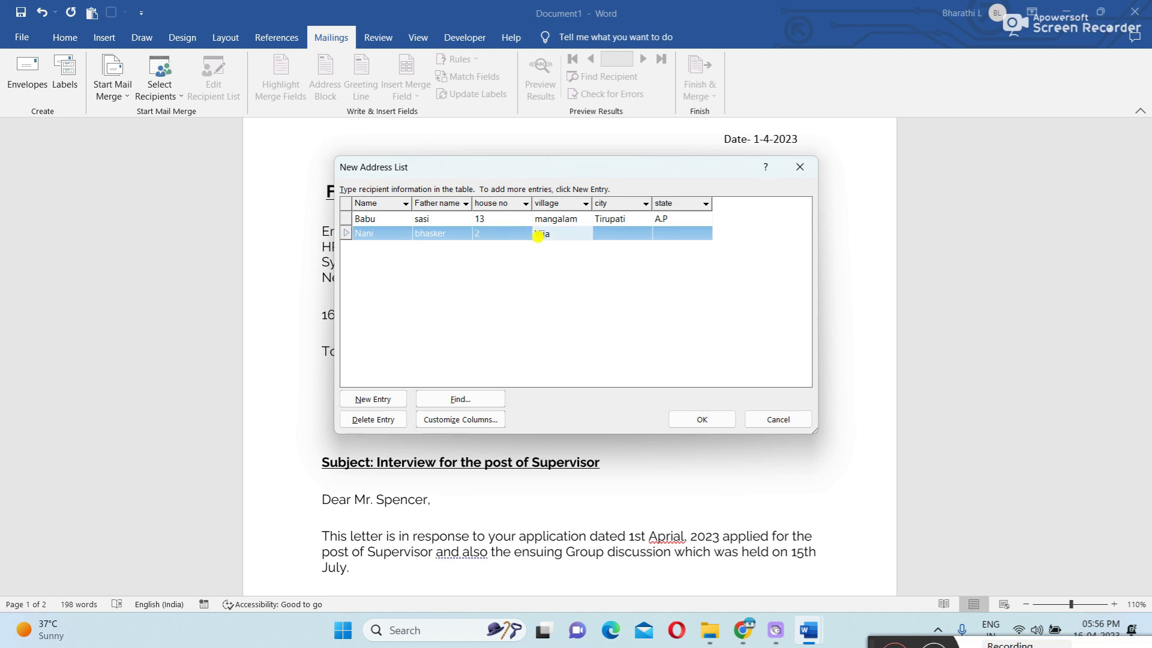
type("yavada")
left_click(623, 230)
type("Vijayavada")
left_click(669, 234)
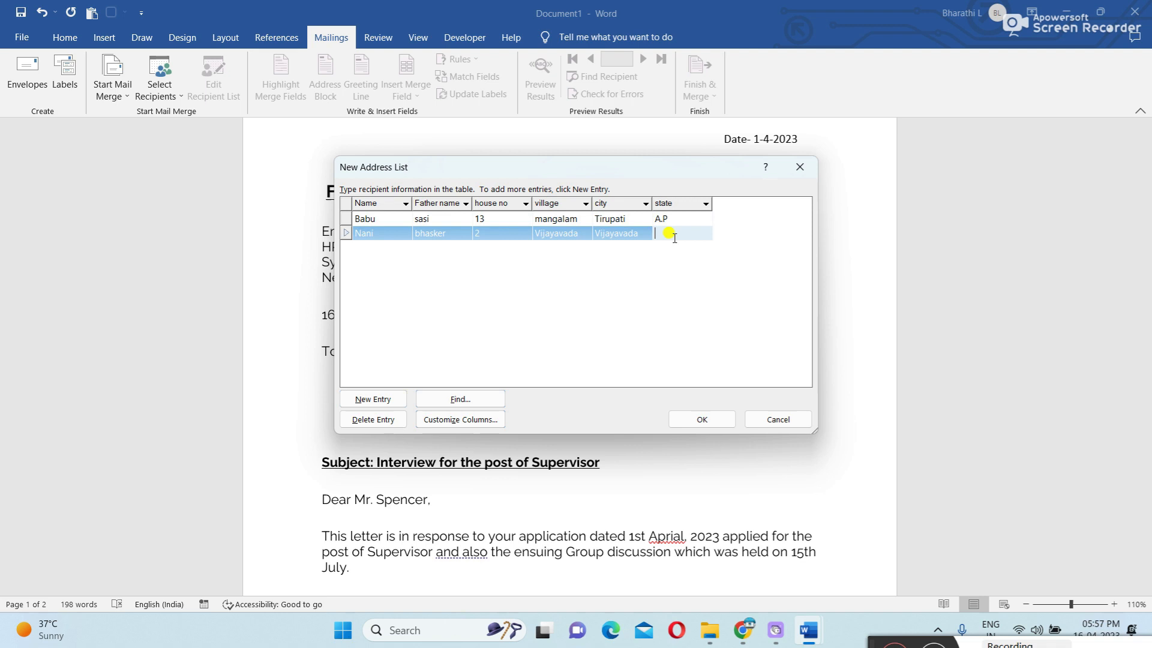
type("A.P")
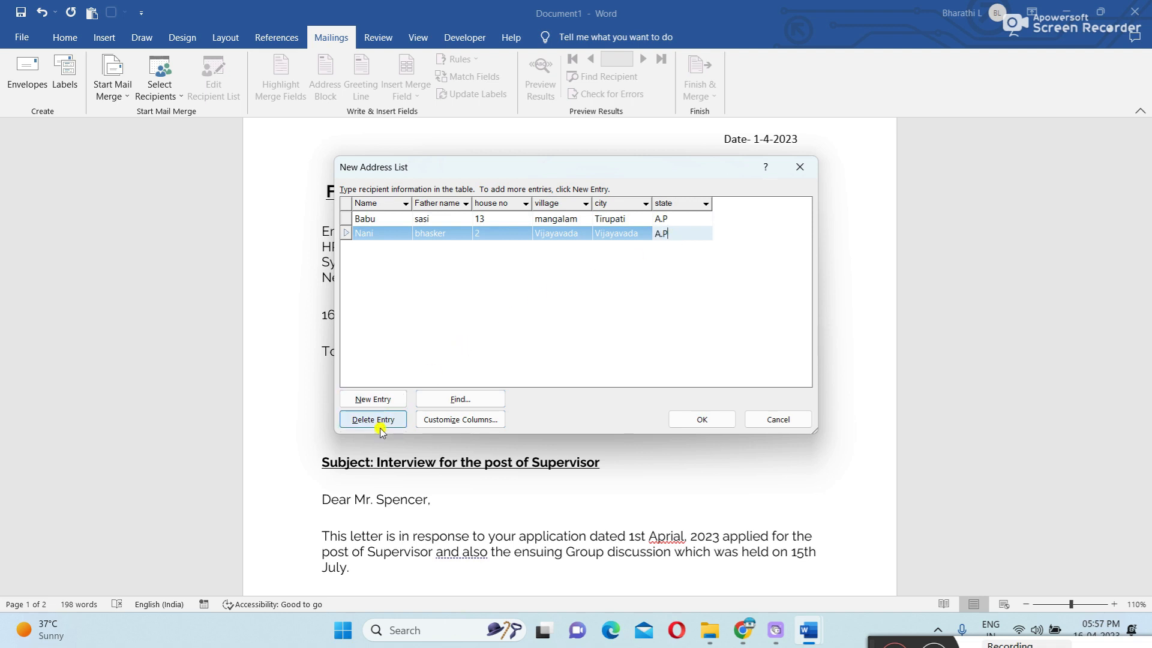
- Add a third address list entry with the recipient's name, father's name and house number
left_click(381, 399)
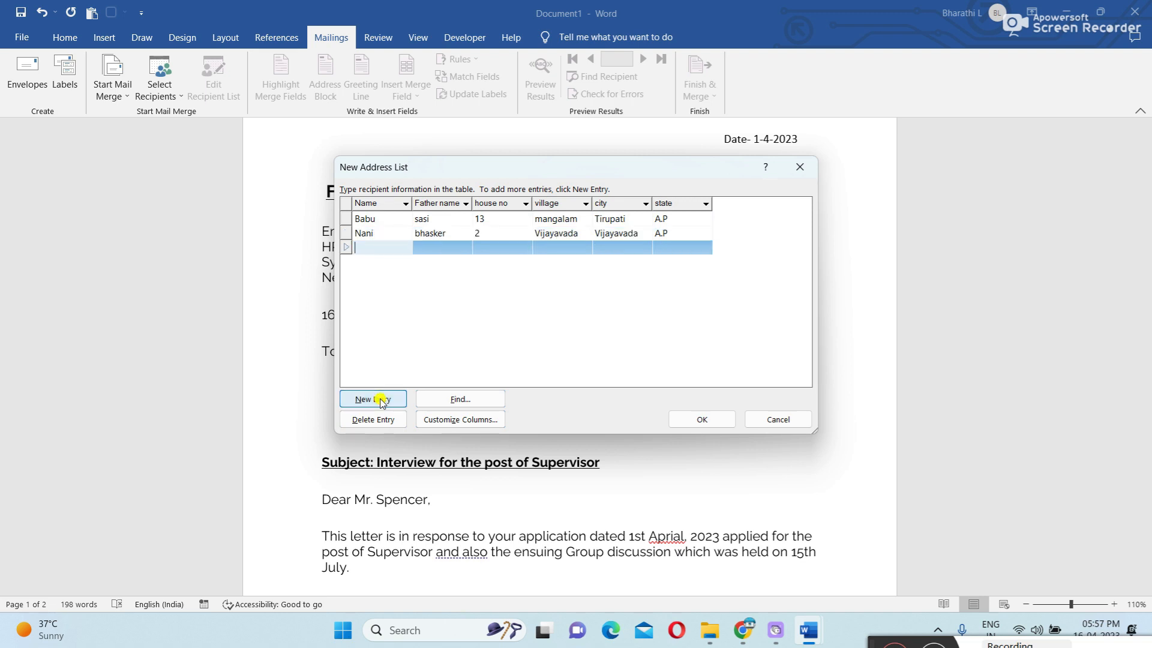
type("M")
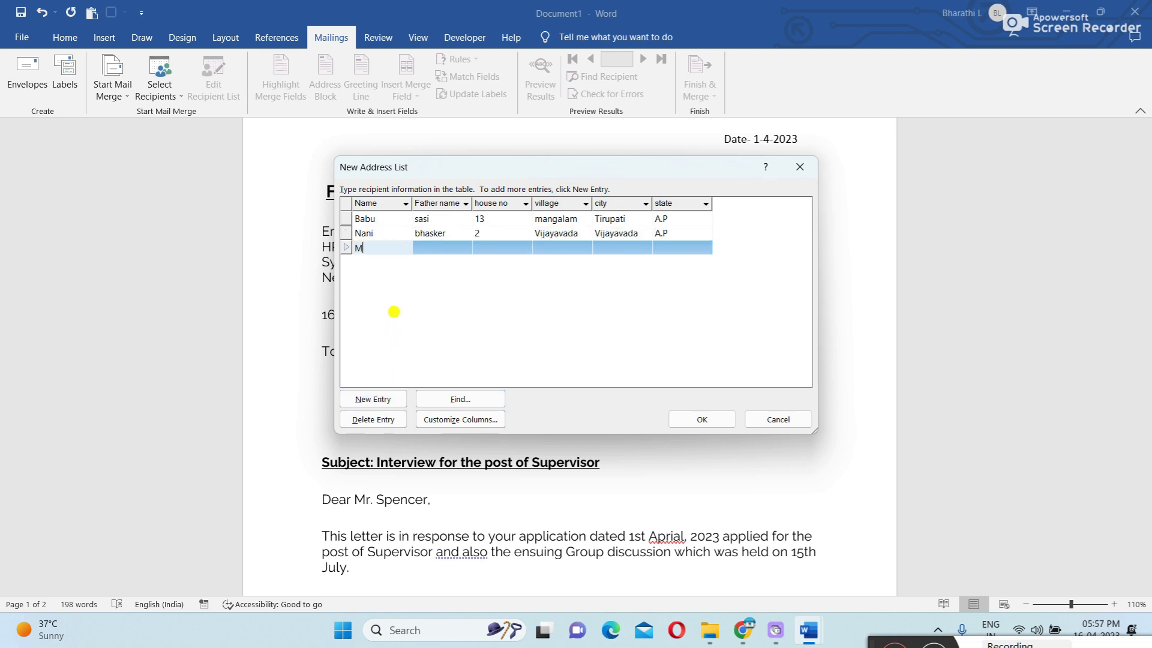
type("amatha")
left_click(436, 247)
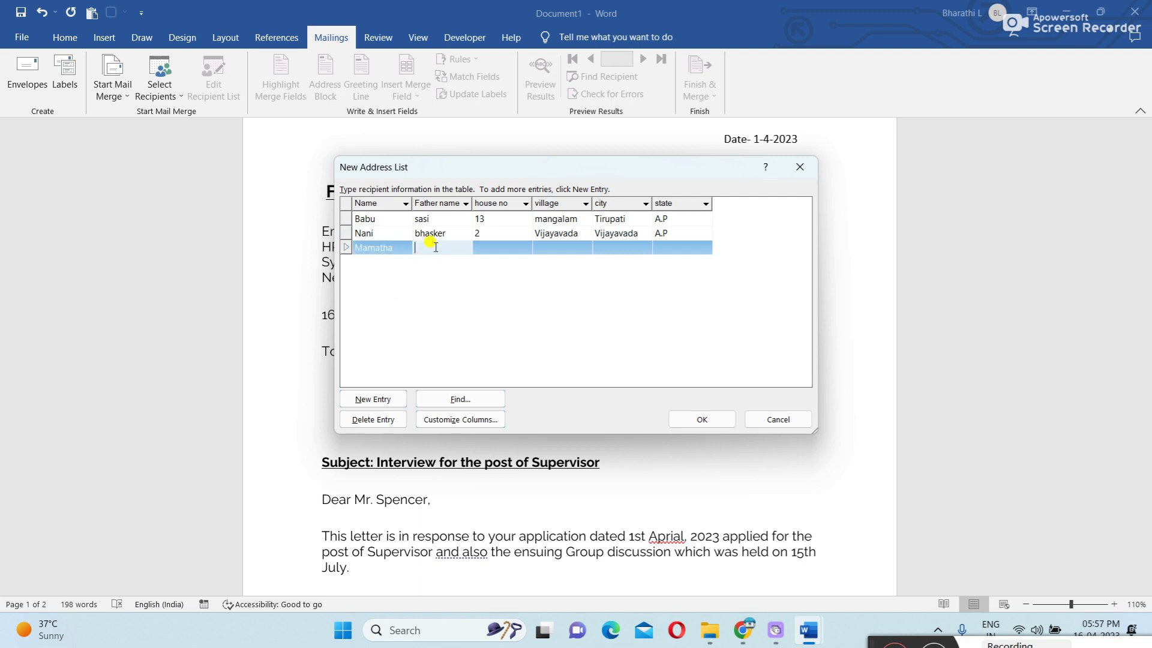
type("gunashaker")
left_click(489, 249)
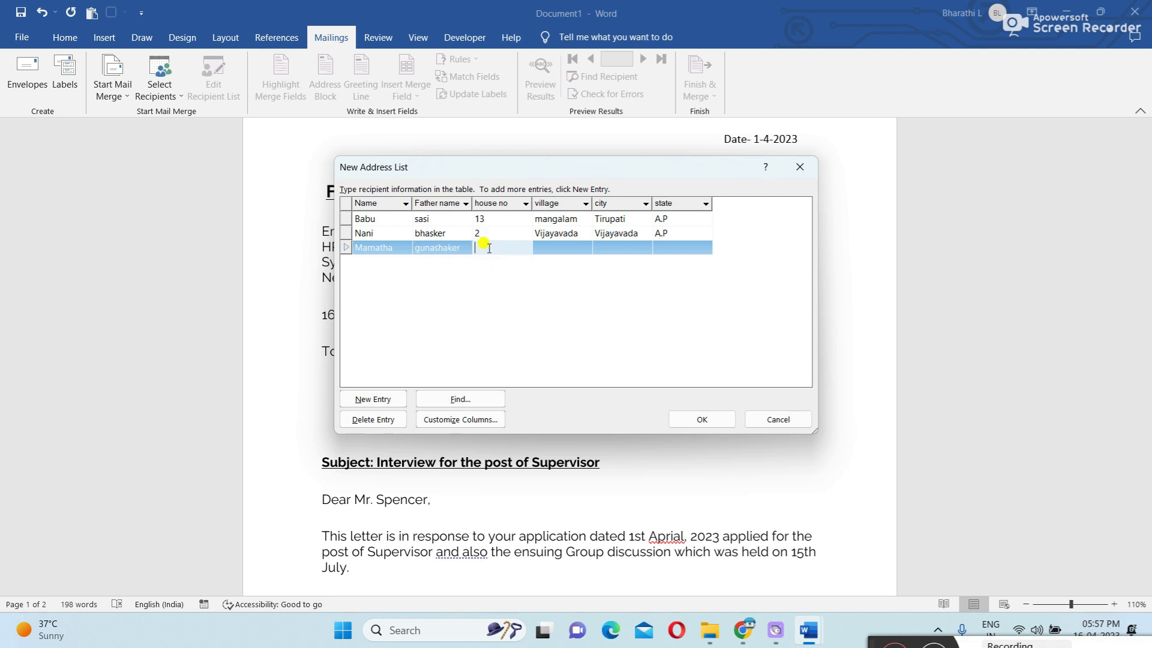
type("15.")
- Enter the village for the third recipient in the address list
left_click(549, 248)
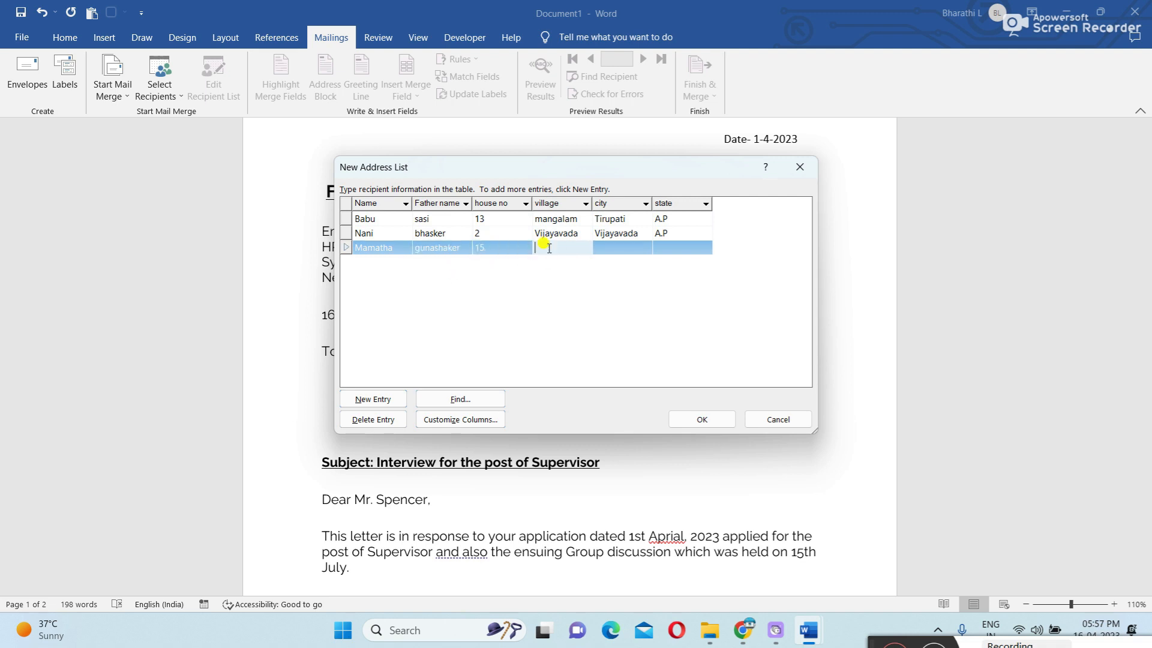
type("G")
type("uue")
key("BackSpace")
type("r")
- Complete the third recipient's entry with the city and state
left_click(601, 248)
type("DGuntue")
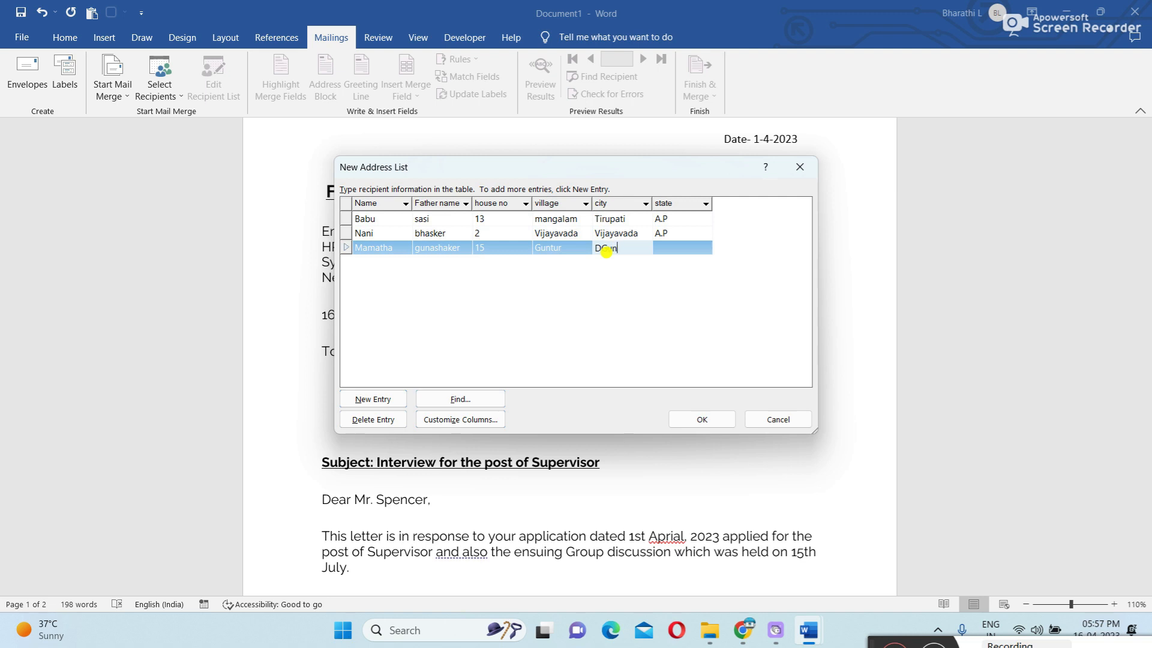
key("BackSpace")
key("BackSpace")
key("BackSpace")
key("BackSpace")
key("BackSpace")
key("BackSpace")
key("BackSpace")
type("Guntur")
left_click(670, 244)
type("A")
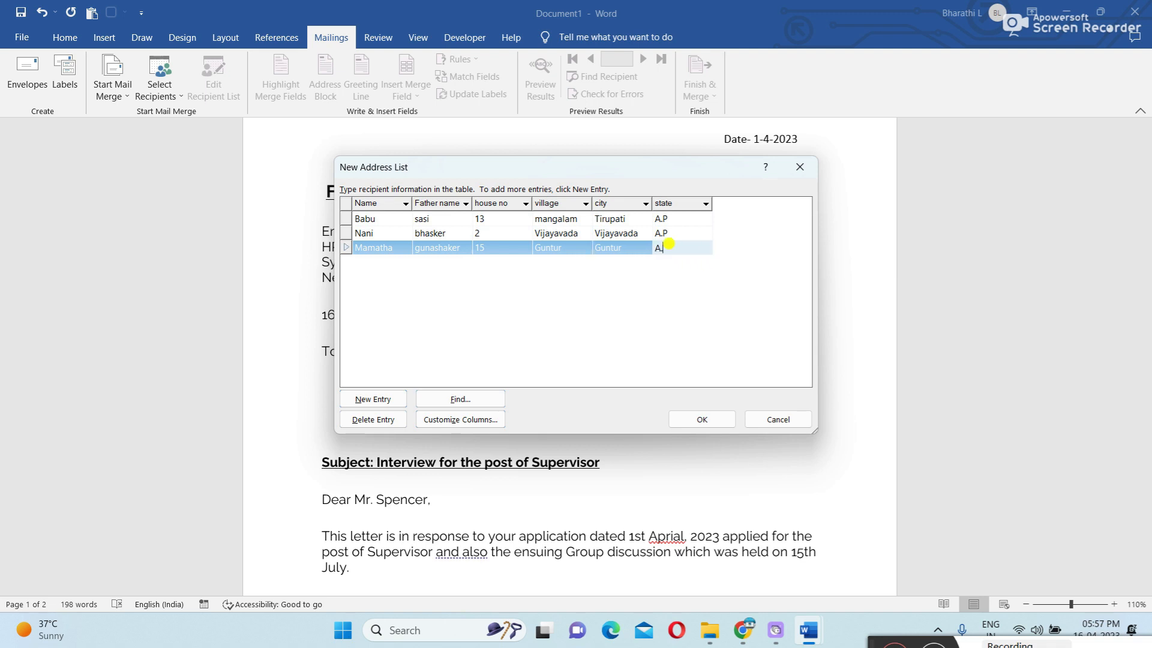
type(".P")
- Finish the address list and save it as mail in the My Data Sources folder
left_click(700, 421)
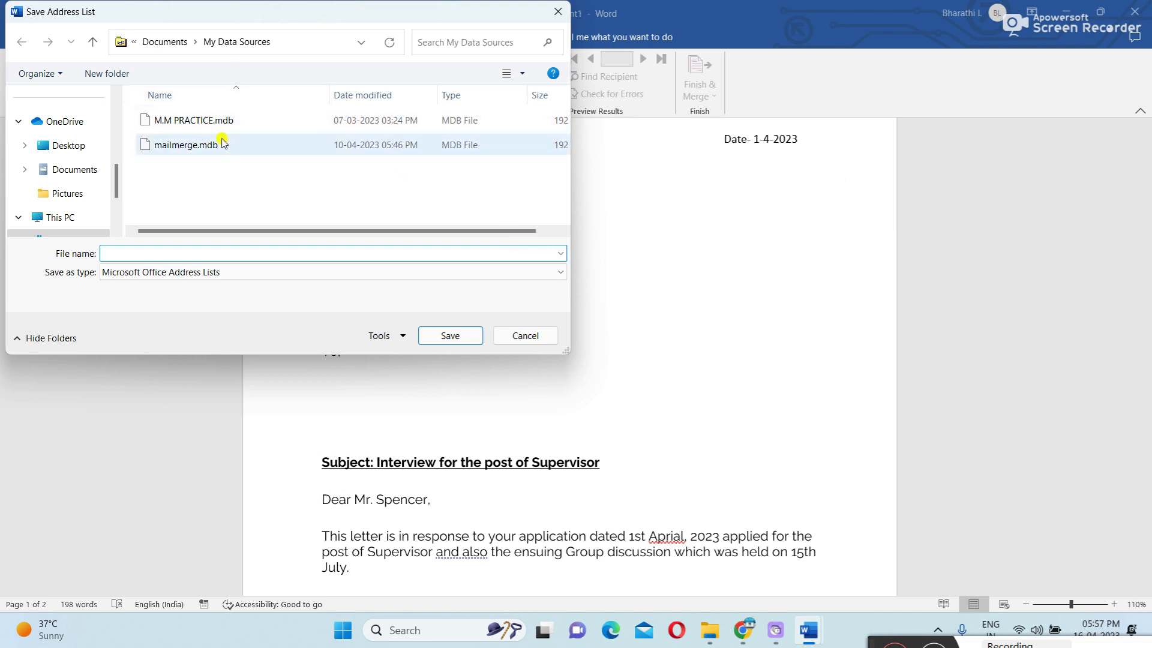
type("mail")
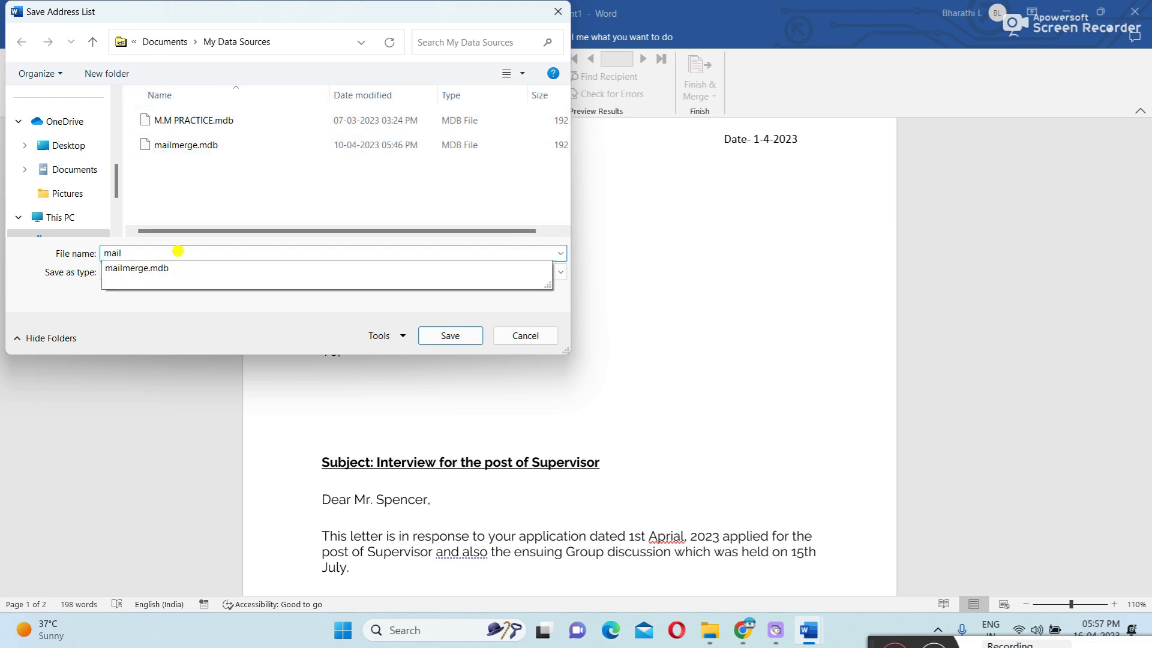
left_click(430, 336)
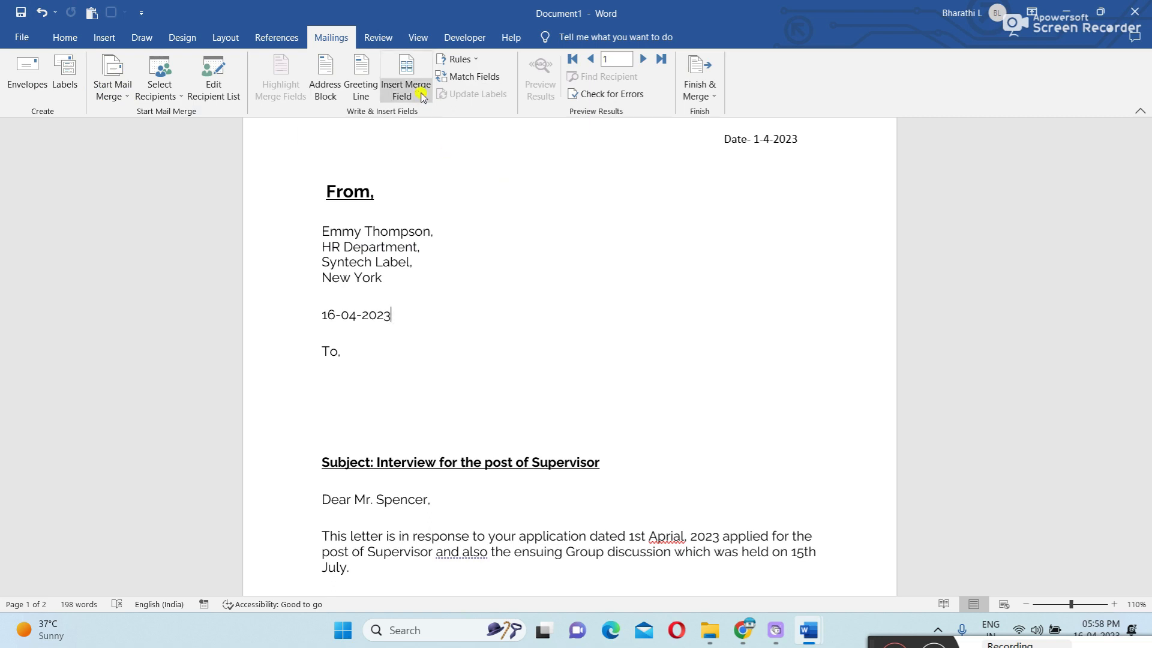
- Insert the Name merge field on a new line below "To," in the letter
left_click(353, 354)
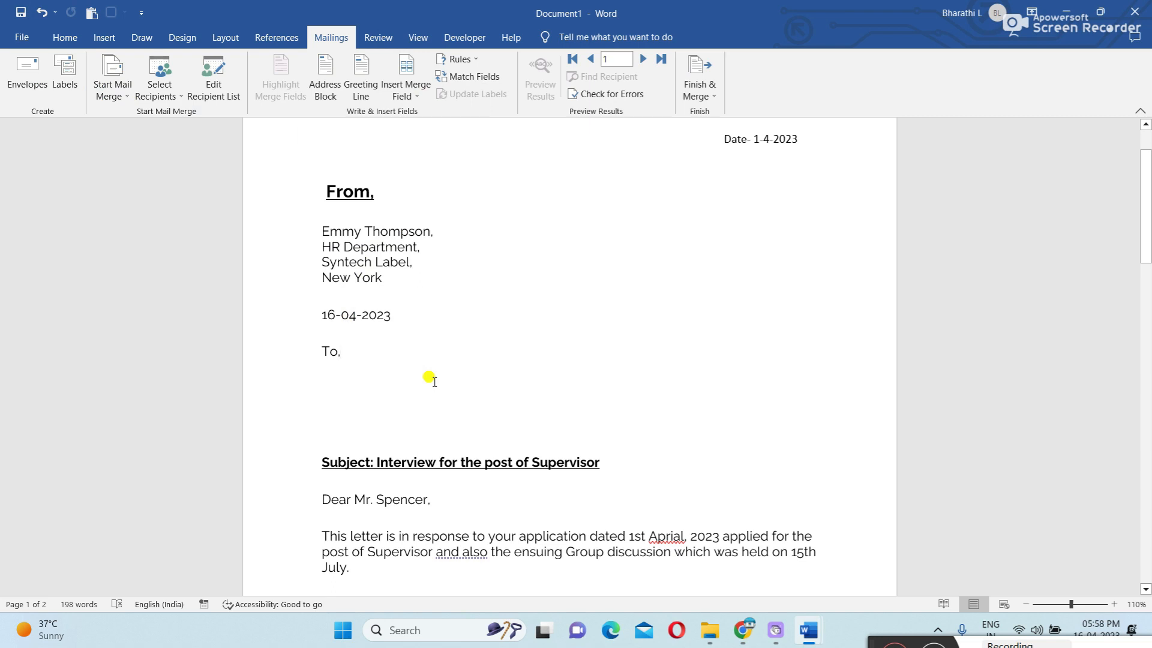
key("Return")
key("Return")
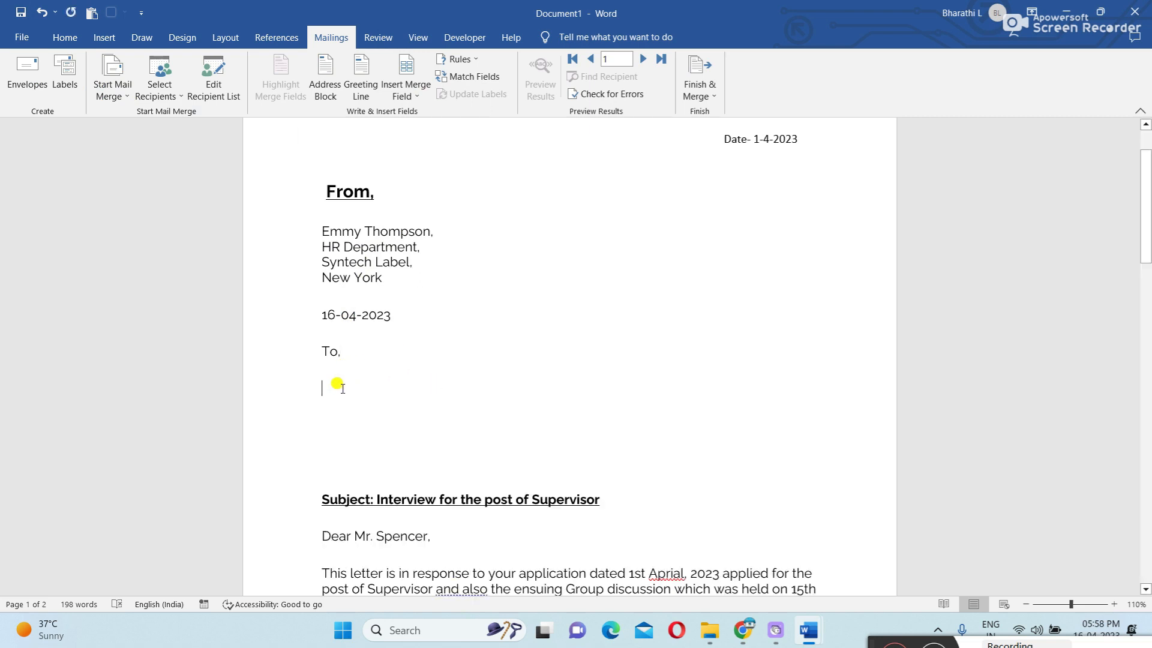
left_click(426, 95)
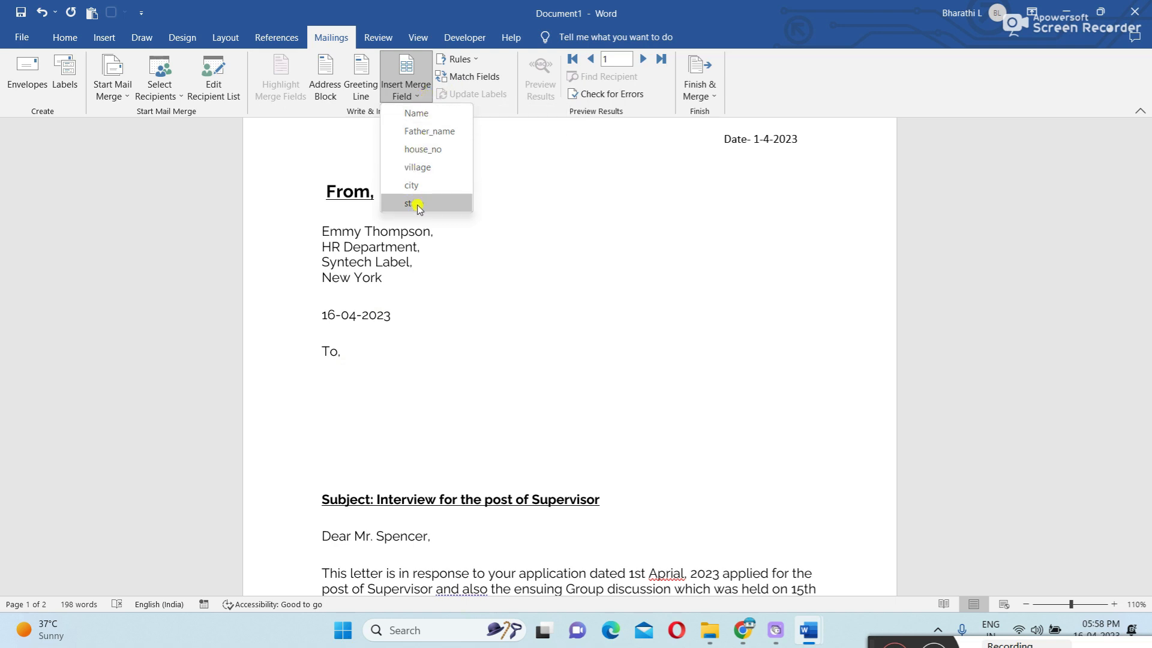
left_click(419, 114)
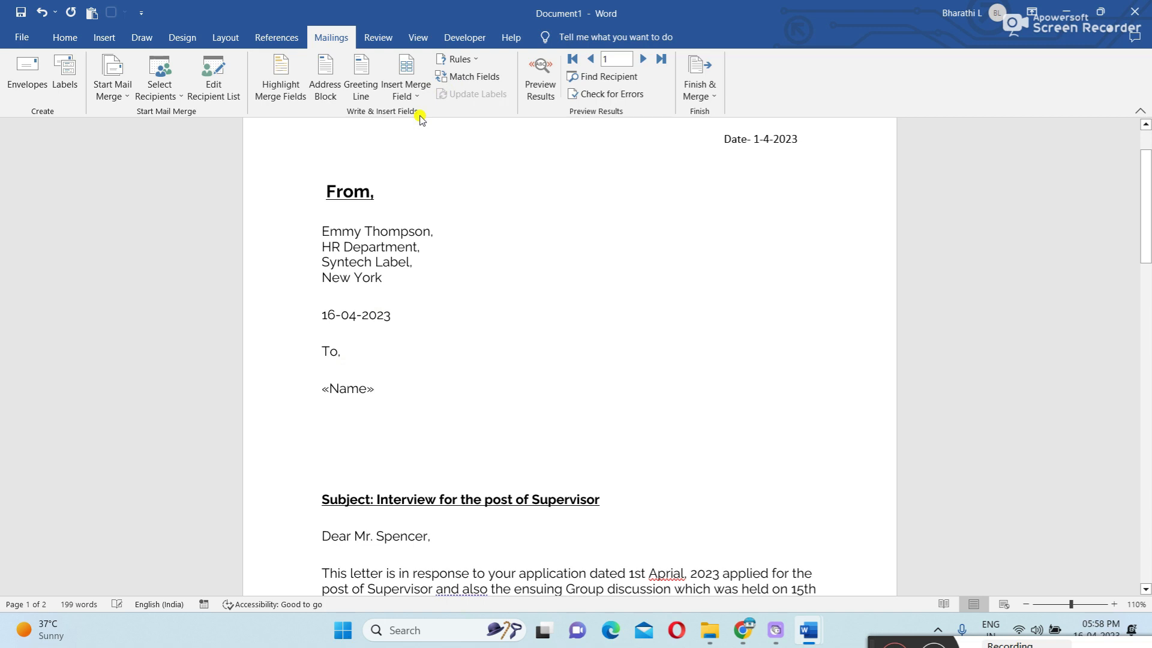
- Insert the Father_name and house_no merge fields on separate lines below the Name field
key("Return")
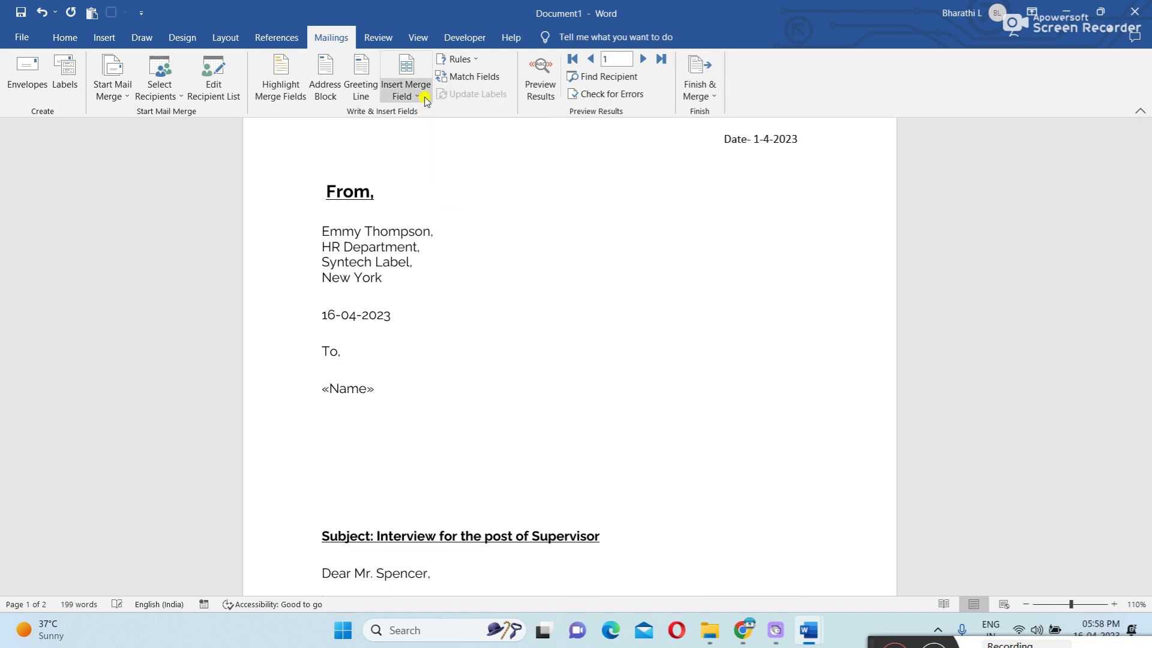
left_click(424, 101)
left_click(429, 130)
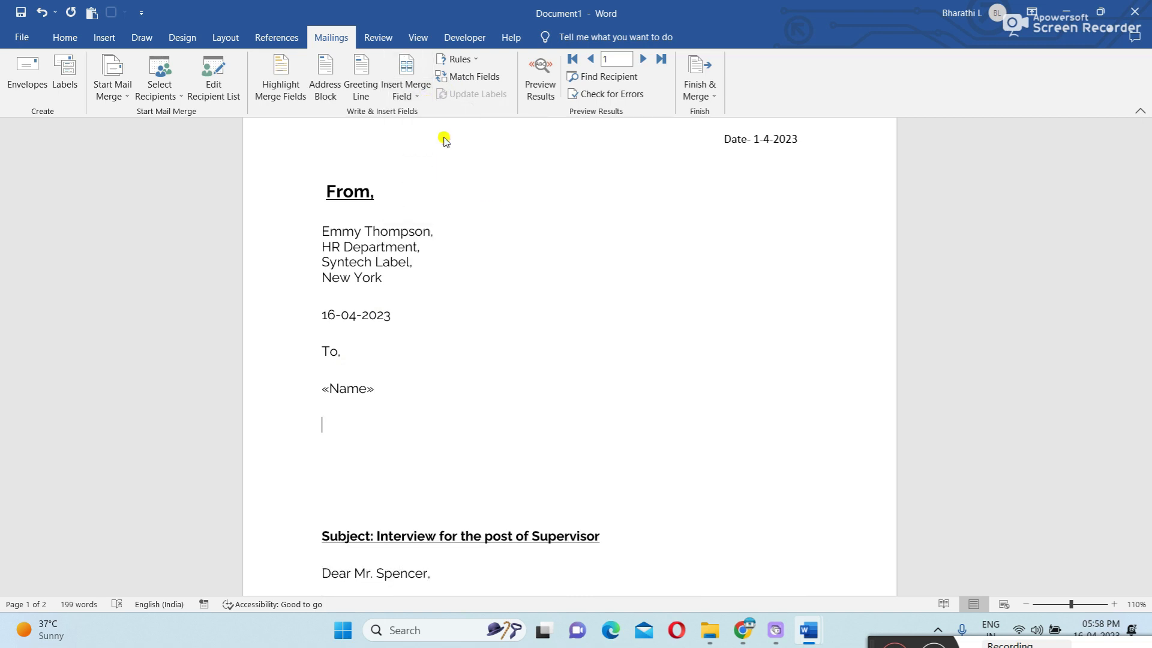
key("Return")
left_click(420, 96)
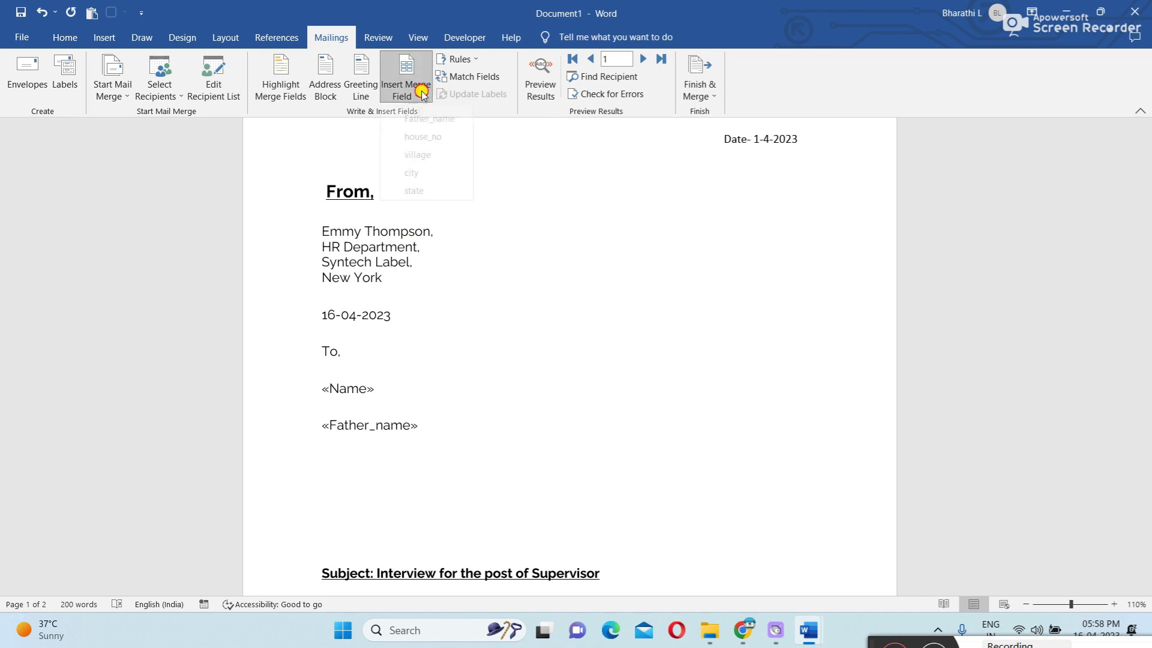
left_click(425, 148)
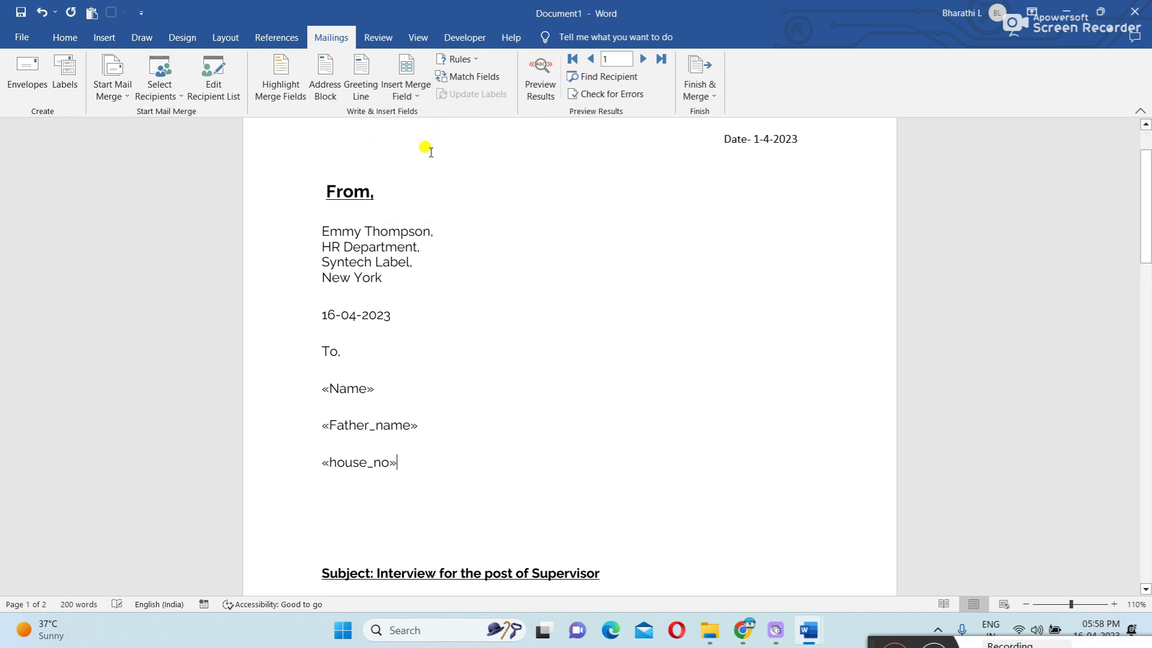
- Complete the recipient block with the village, city and state merge fields, each on its own line below house_no
key("Return")
left_click(420, 96)
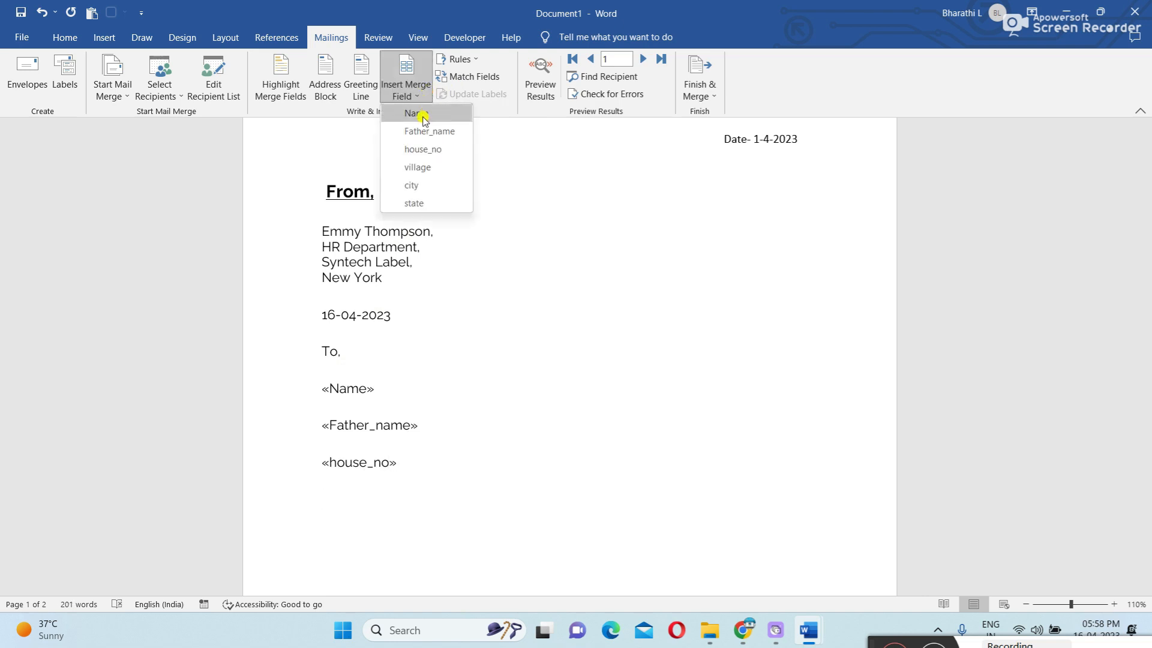
left_click(423, 167)
key("Return")
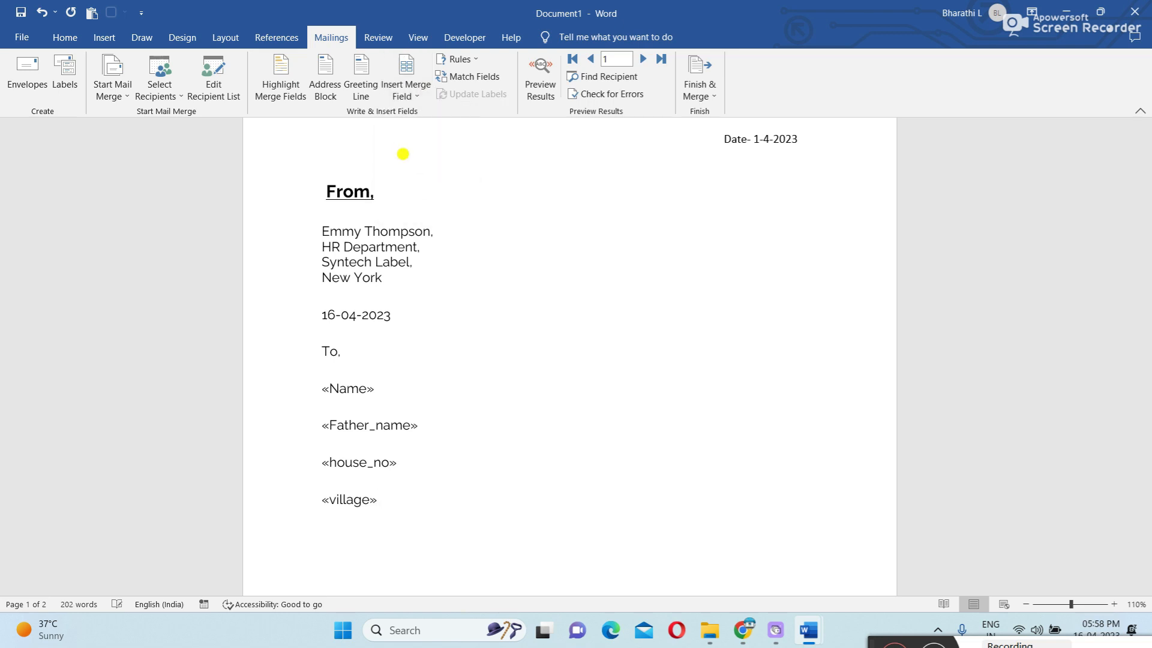
left_click(414, 93)
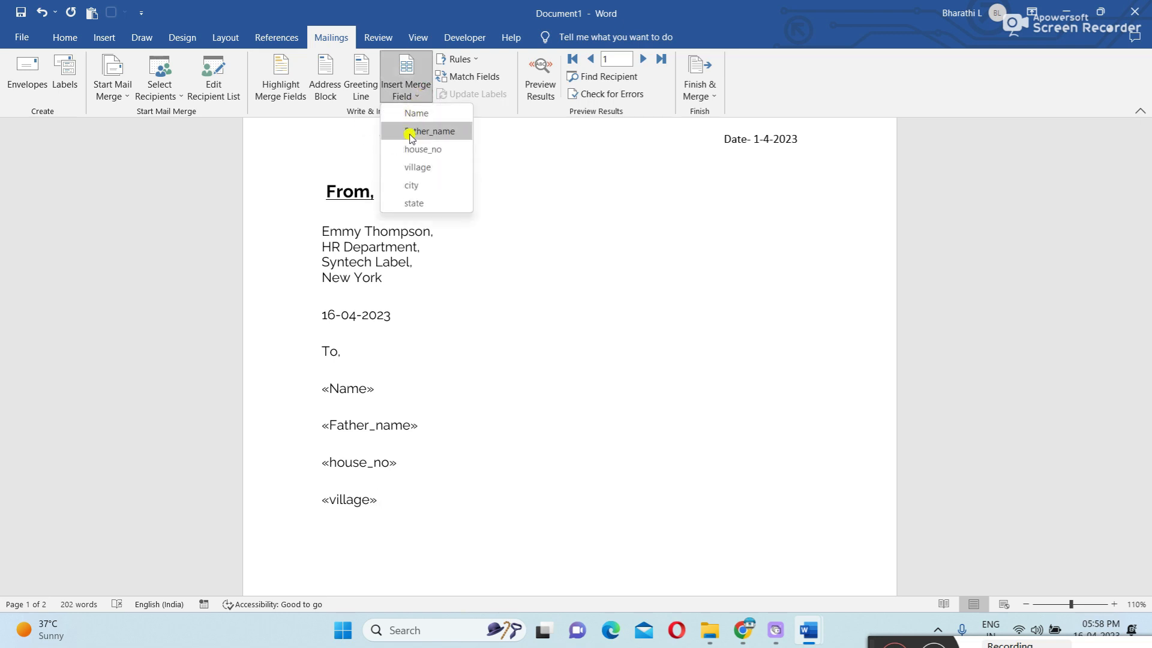
left_click(413, 181)
key("Return")
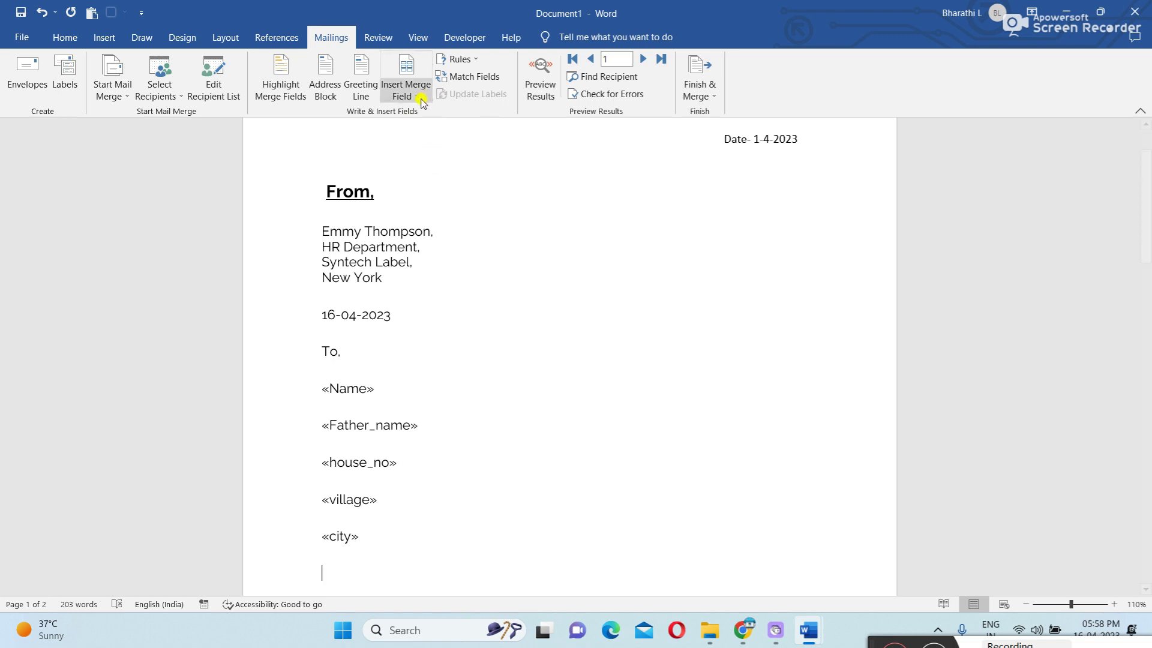
left_click(417, 97)
left_click(427, 203)
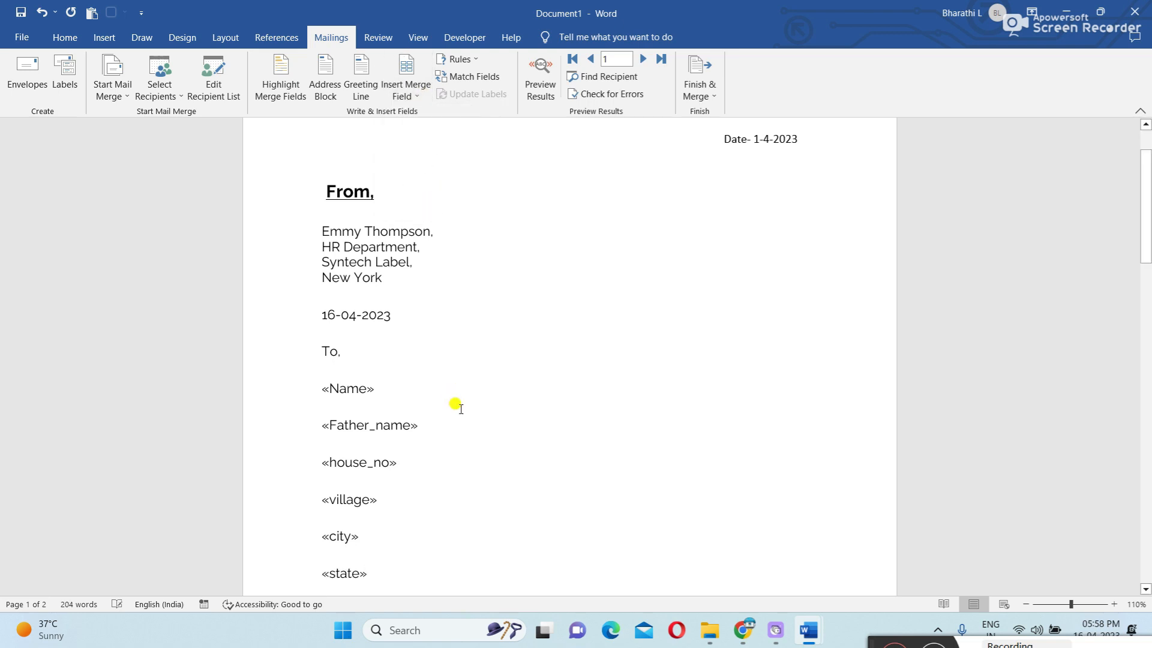
scroll(456, 405, "down", 1)
left_click(314, 304, "shift")
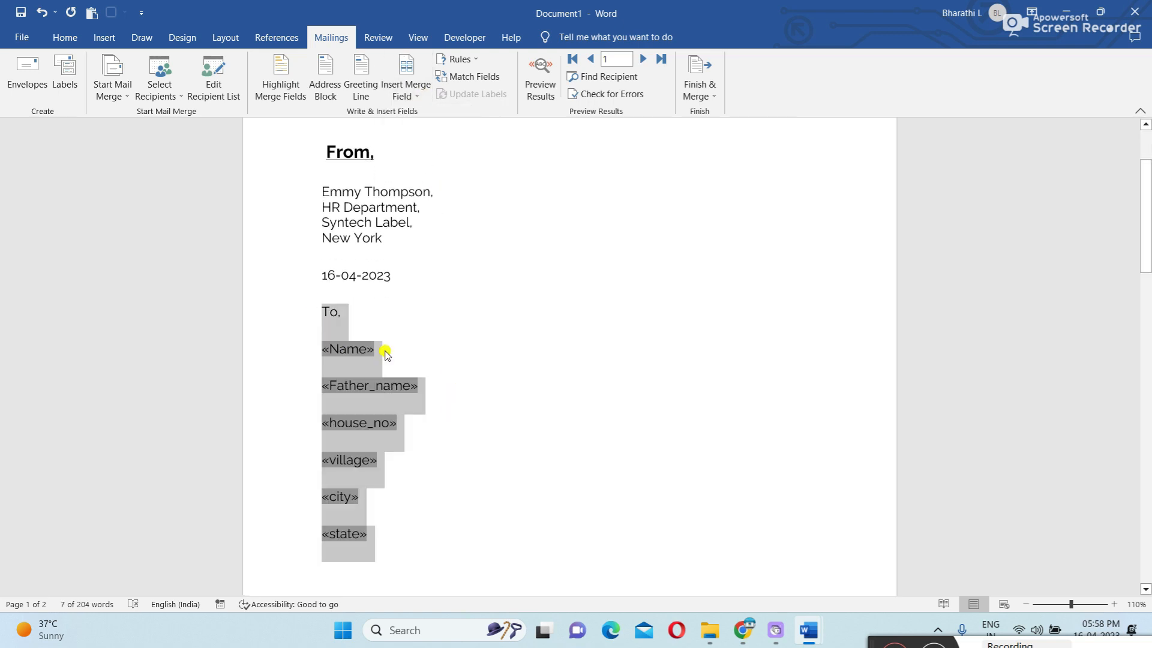
left_click(416, 329)
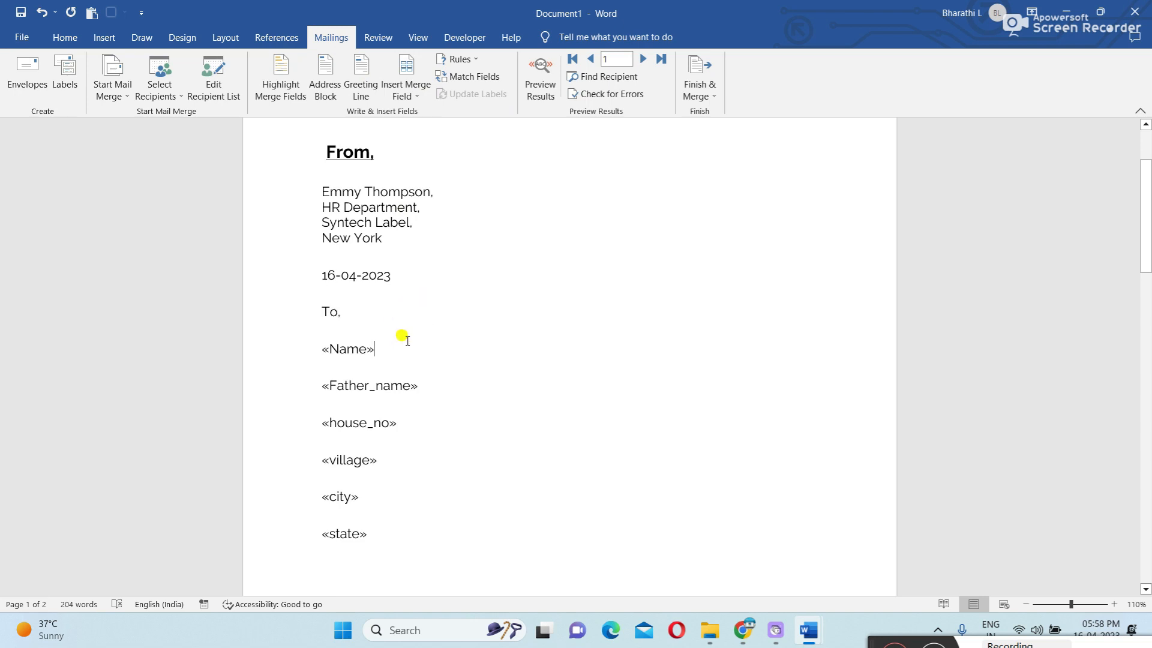
- Preview the merge results in the letter with the first recipient's data
left_click(546, 78)
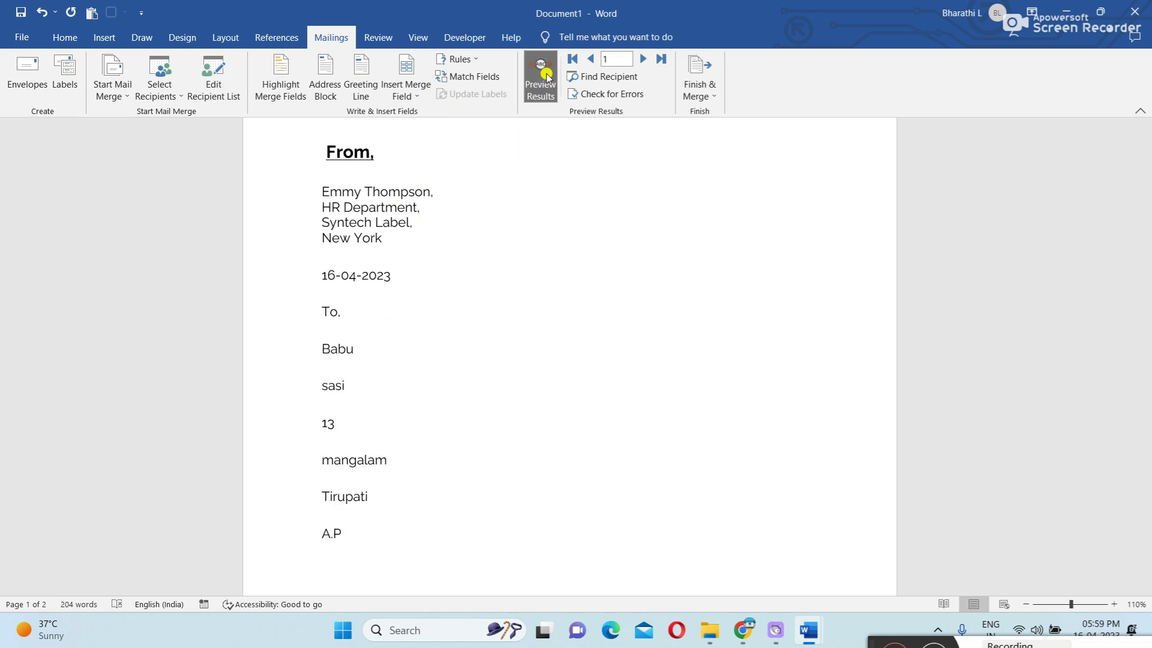
scroll(548, 81, "down", 4)
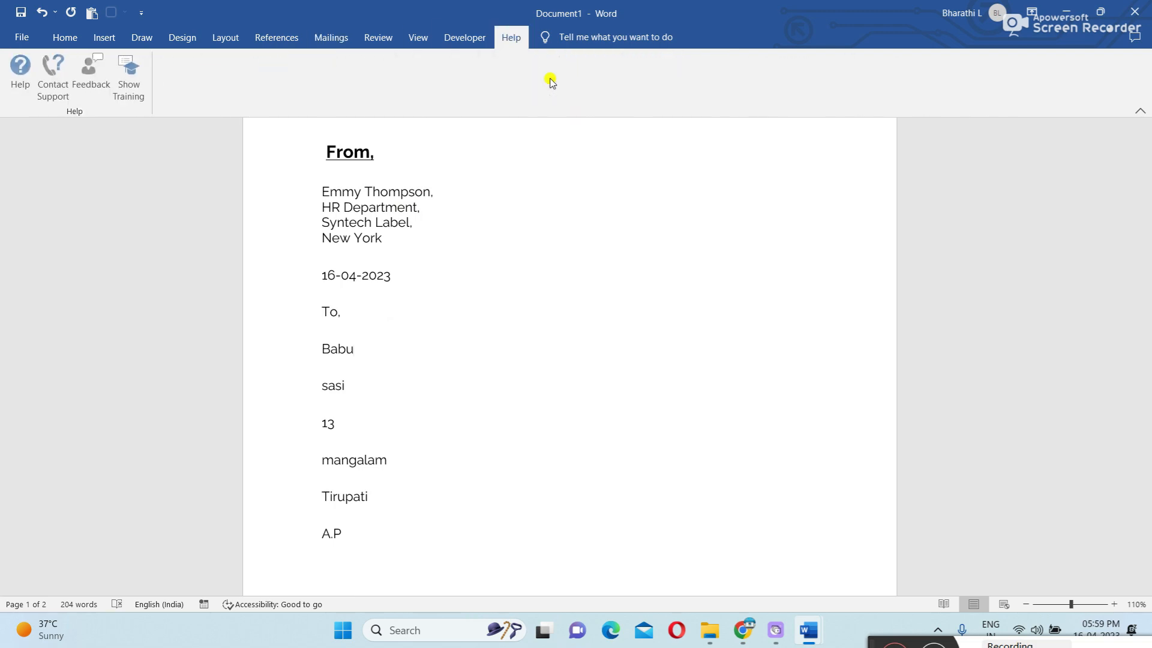
scroll(550, 93, "up", 3)
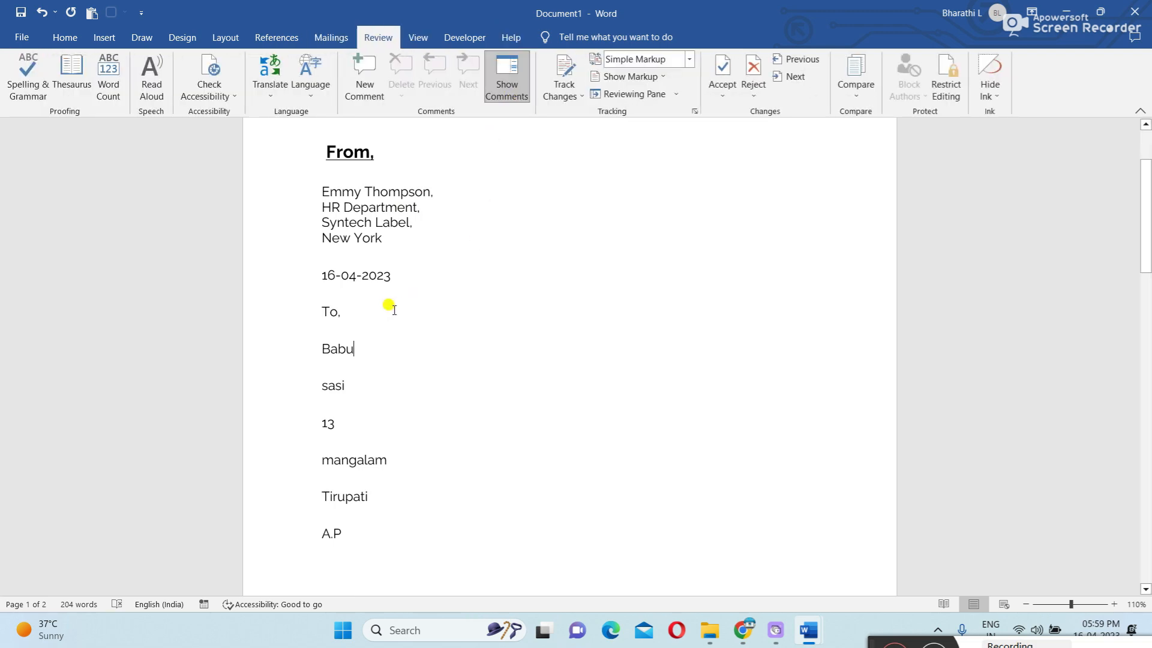
scroll(391, 321, "down", 5)
scroll(392, 324, "up", 7)
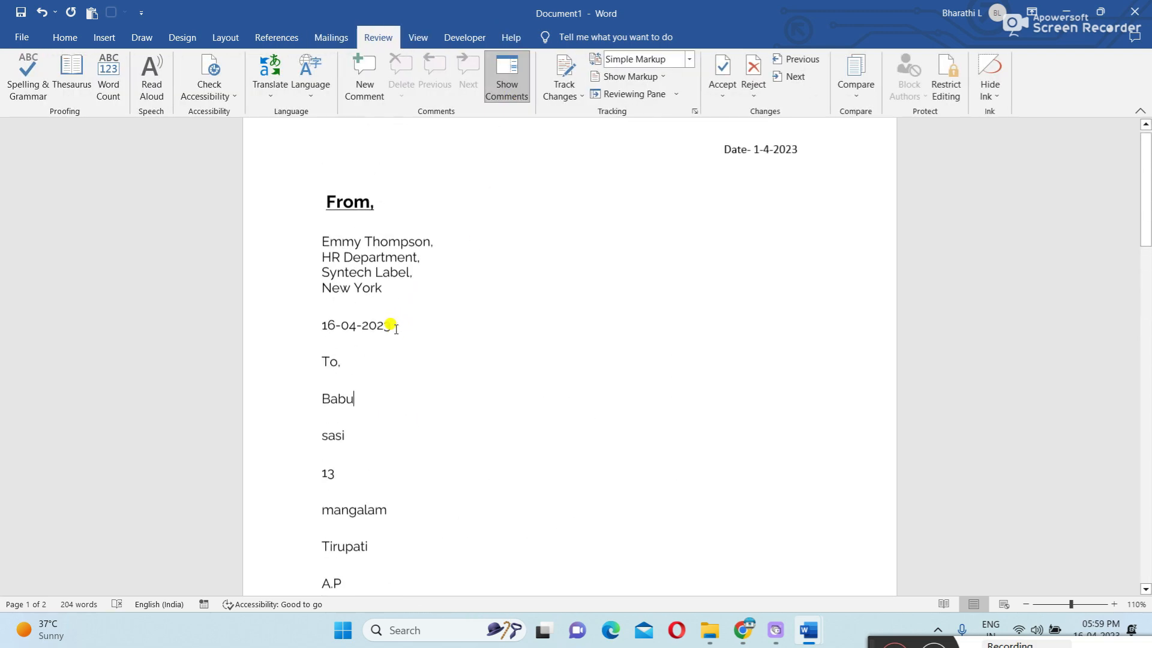
left_click(331, 38)
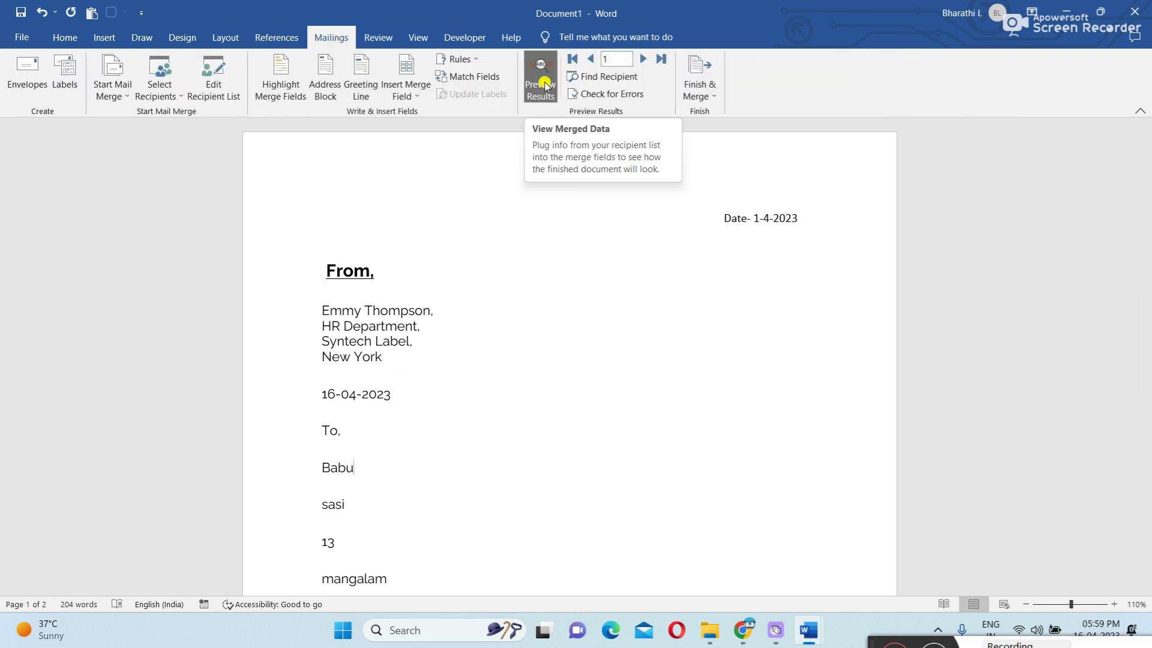
- Step the preview forward through the recipient records to the third one and return to the first
scroll(436, 335, "down", 1)
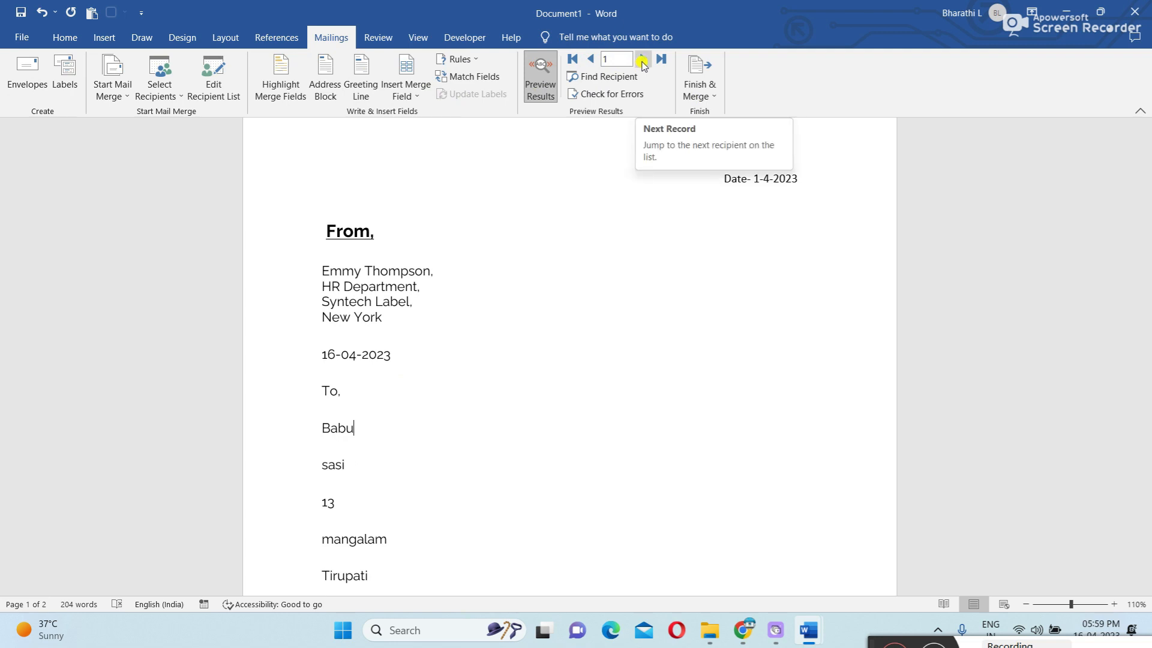
scroll(642, 64, "down", 1)
left_click(347, 41)
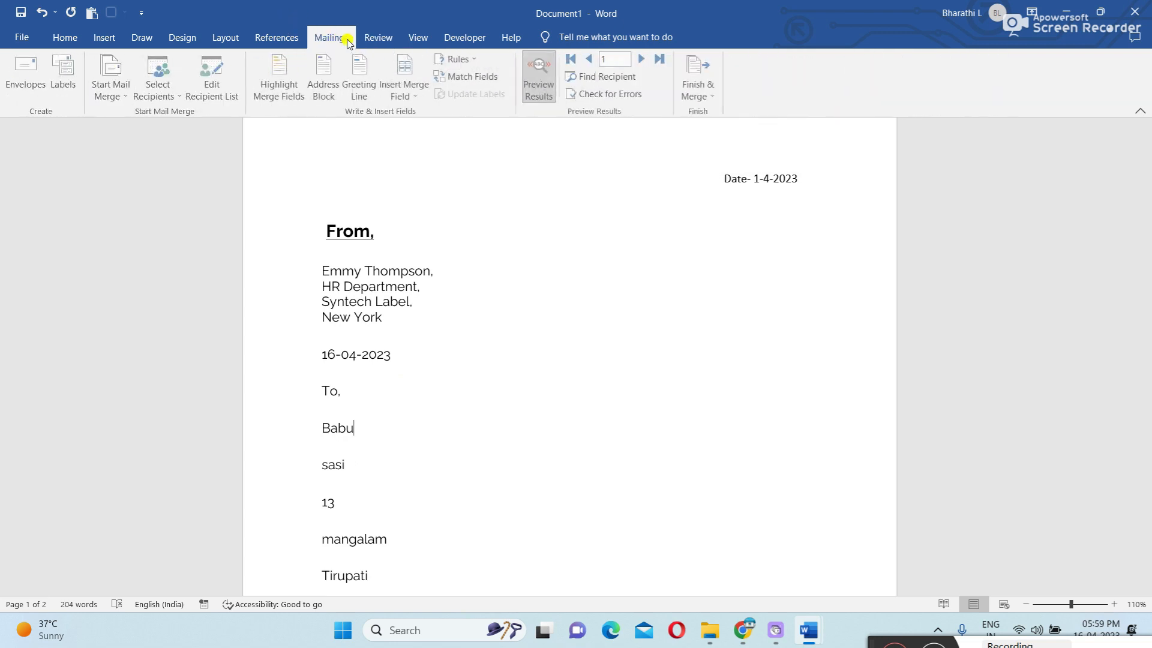
left_click(642, 60)
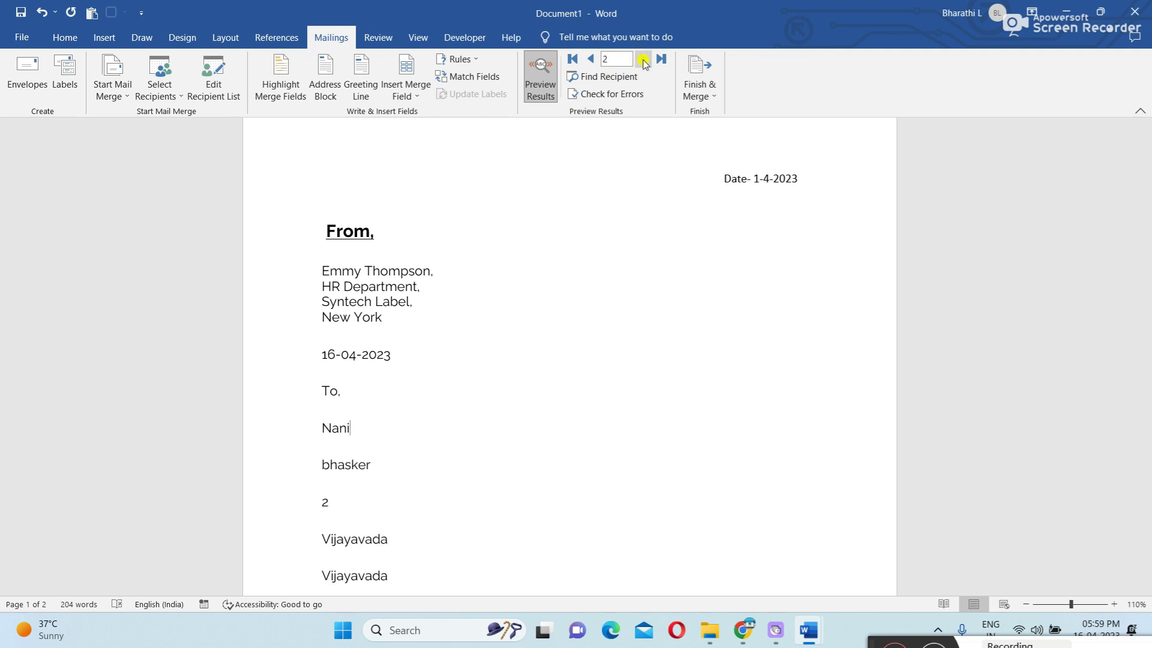
left_click(643, 60)
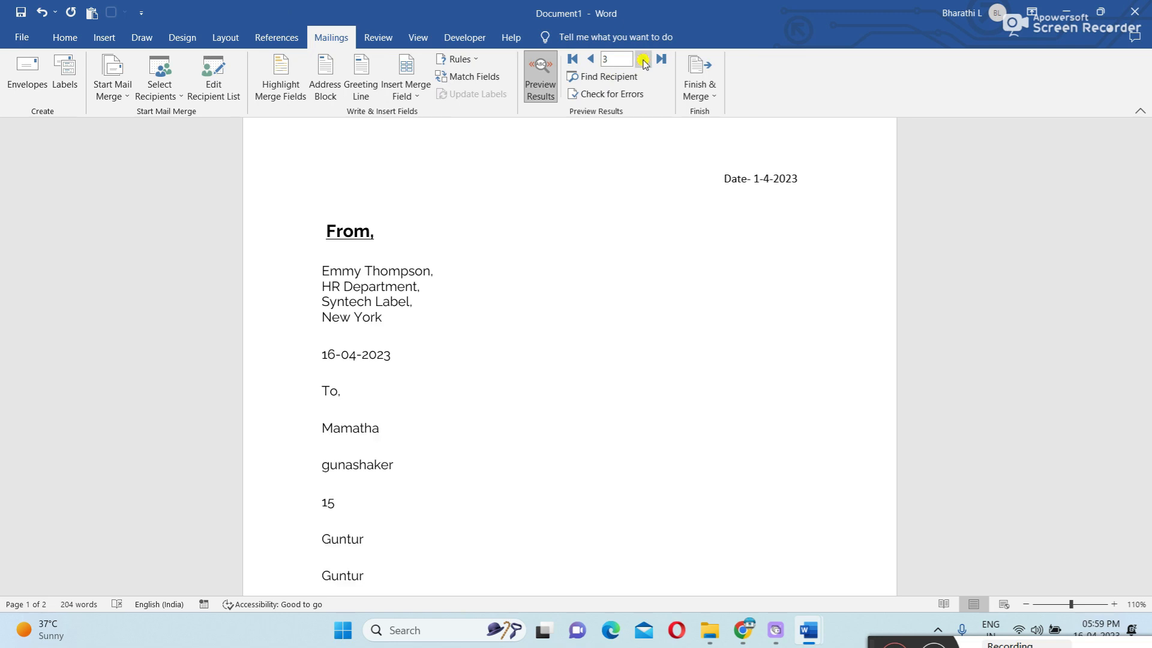
left_click(590, 60)
left_click(590, 60)
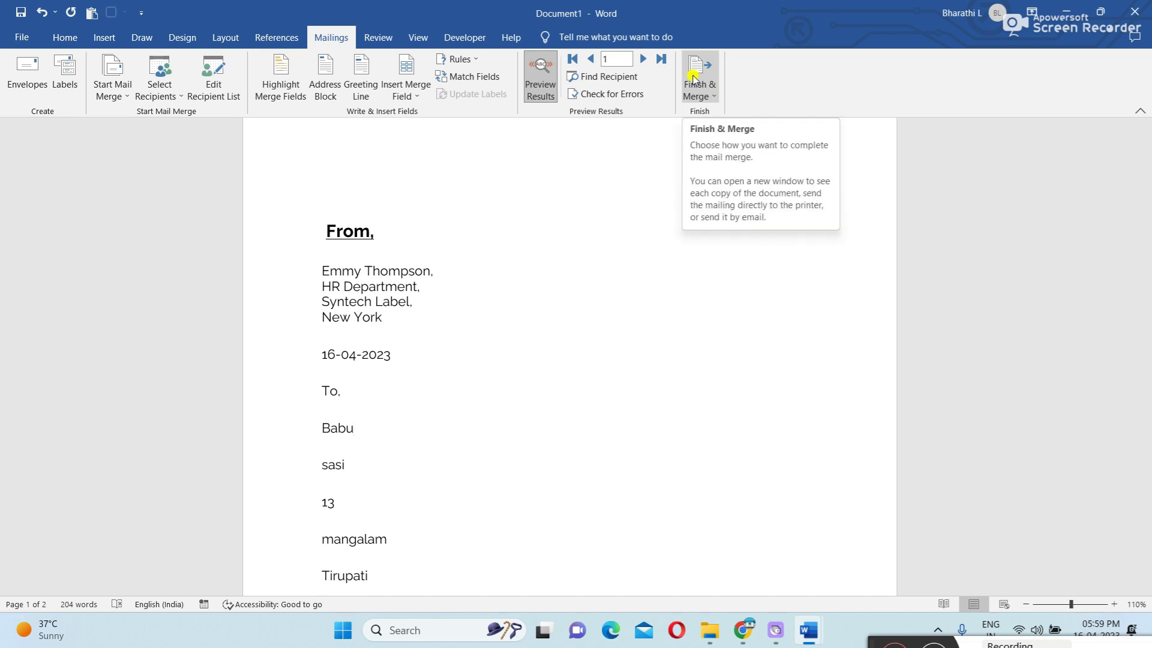
- Finish the mail merge by merging all records into a new document of individual letters
left_click(705, 93)
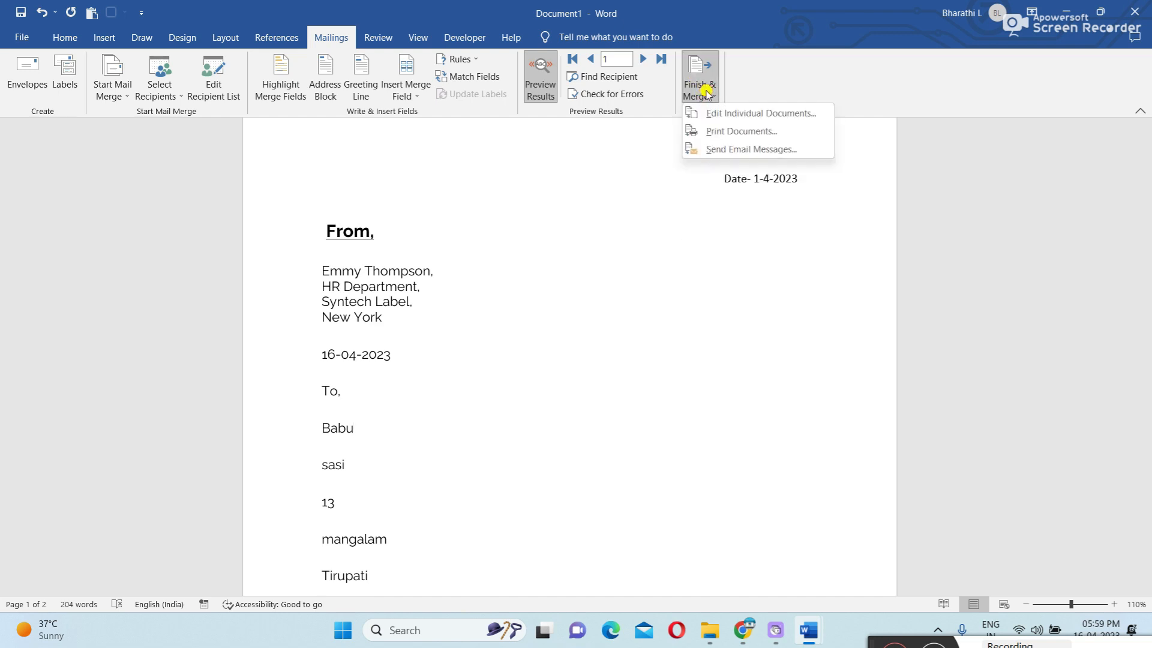
left_click(733, 116)
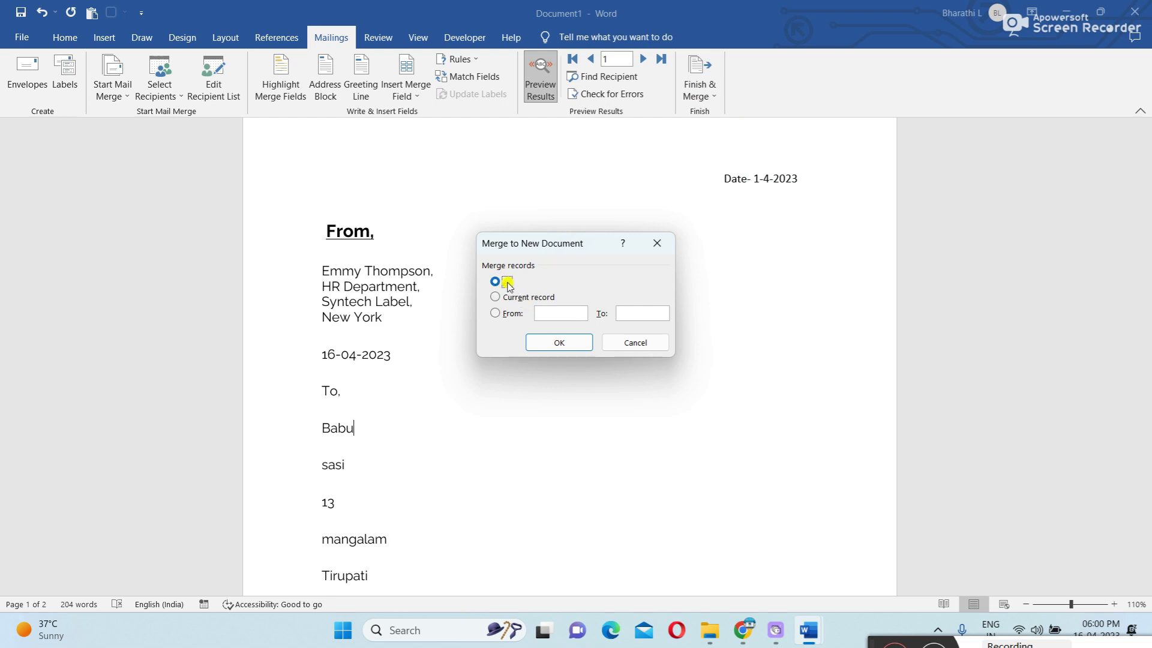
left_click(558, 341)
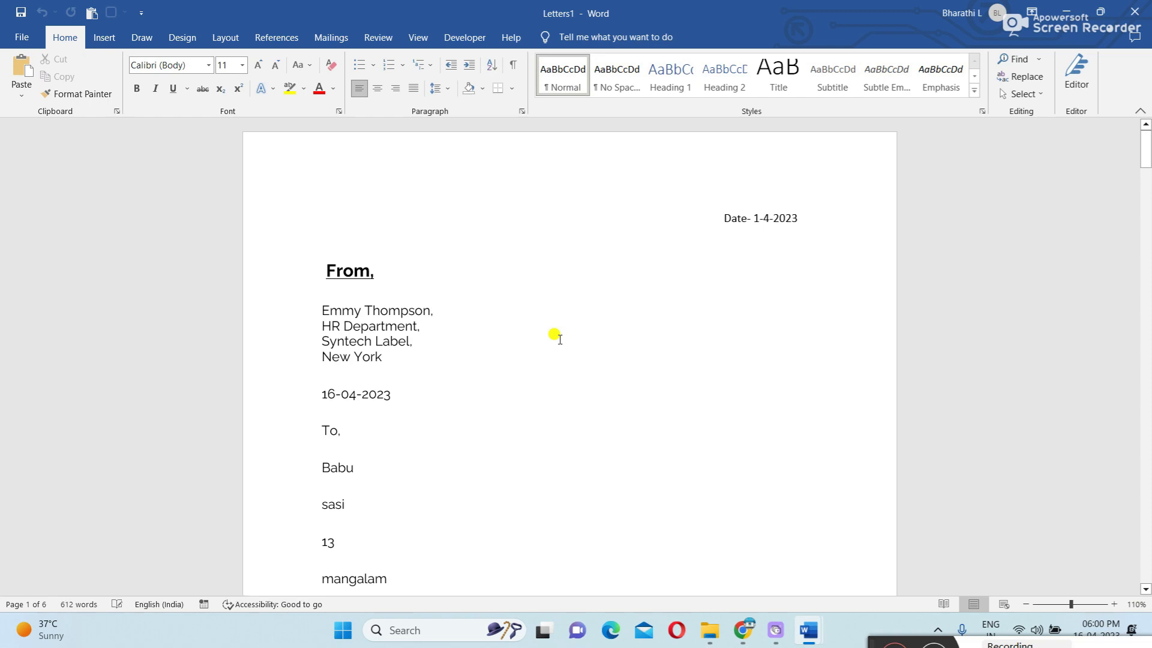
- Examine the recipient details and letter text for each recipient in the merged document, returning to the first page
scroll(507, 334, "down", 10)
scroll(405, 377, "down", 15)
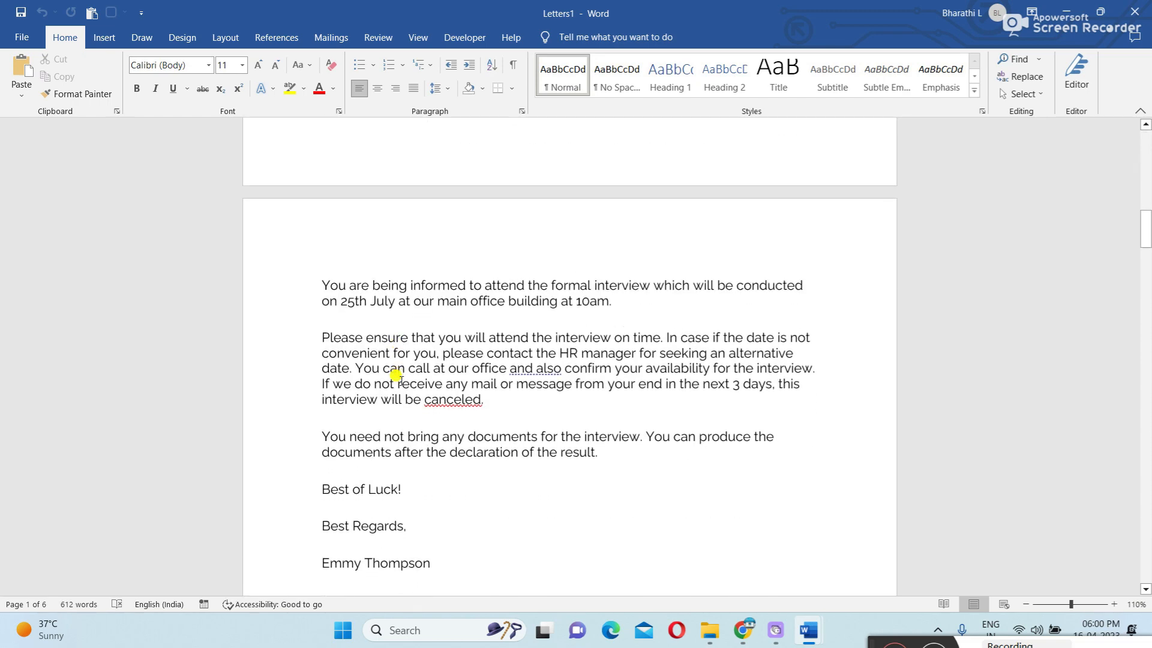
scroll(398, 378, "down", 3)
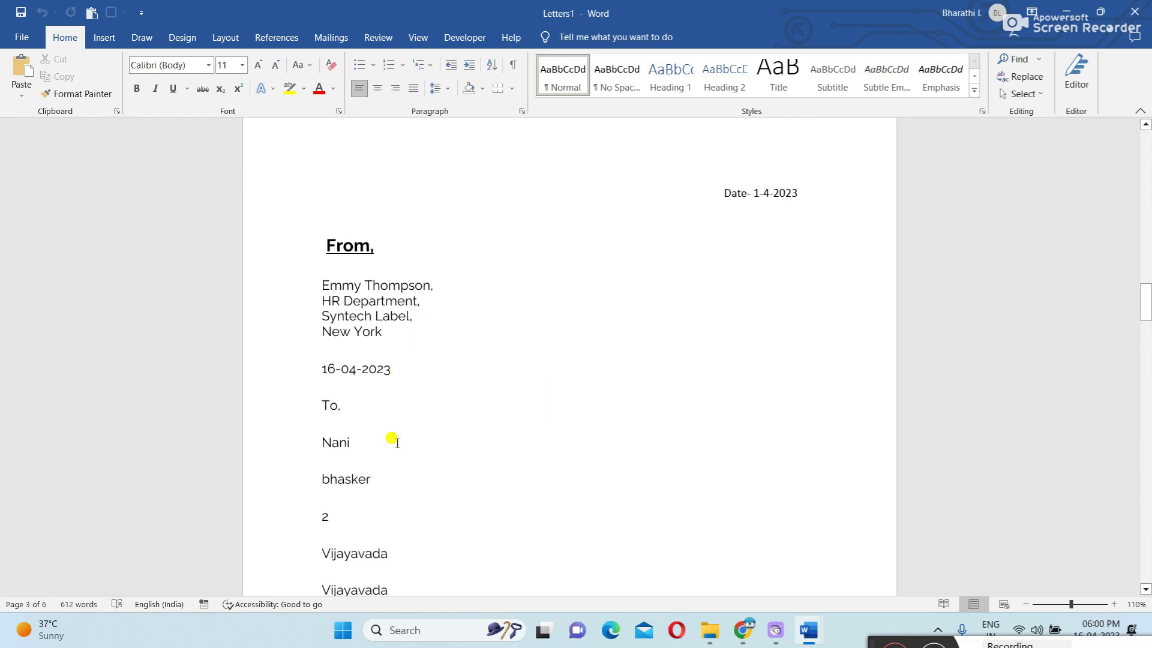
scroll(374, 388, "down", 15)
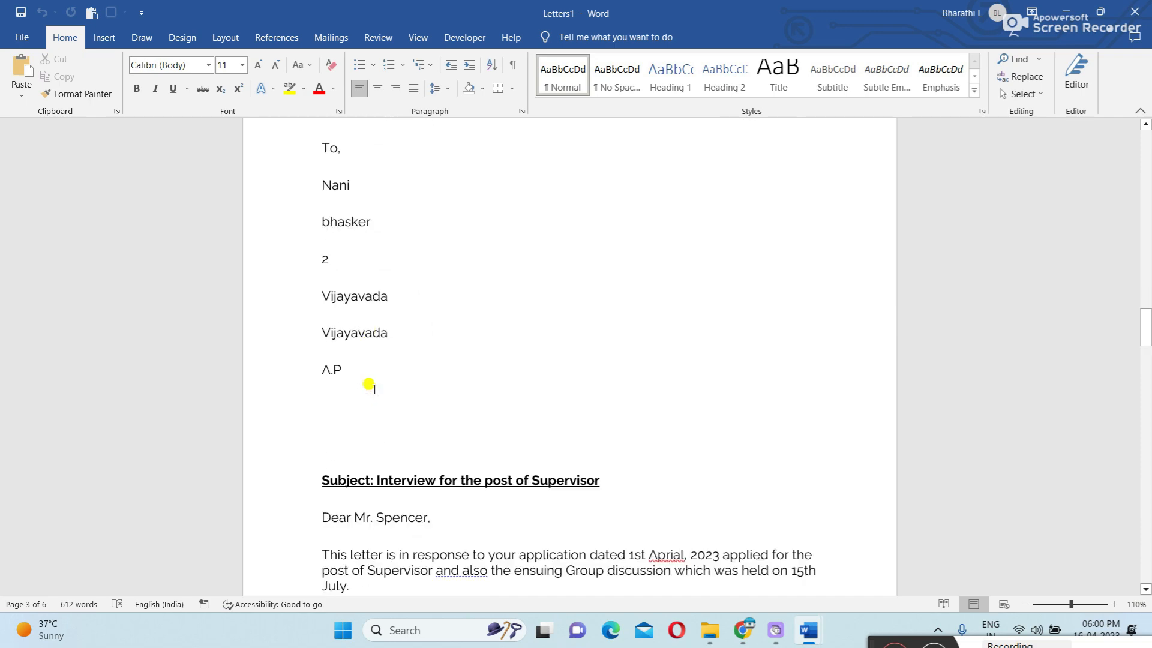
scroll(374, 388, "down", 15)
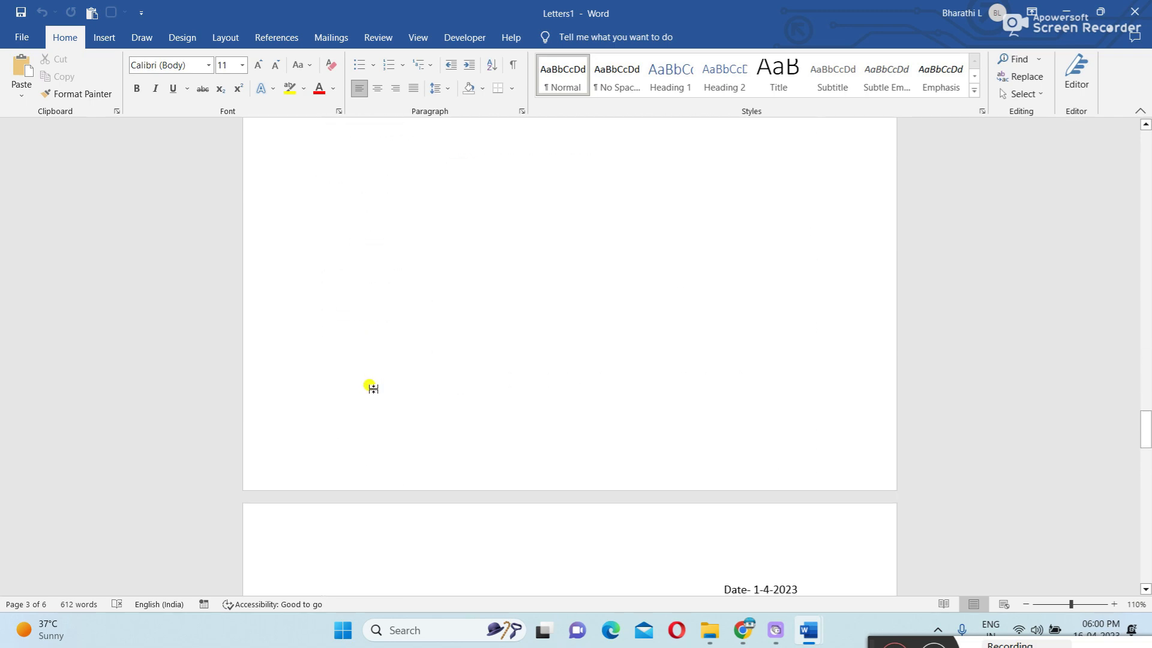
scroll(369, 387, "down", 15)
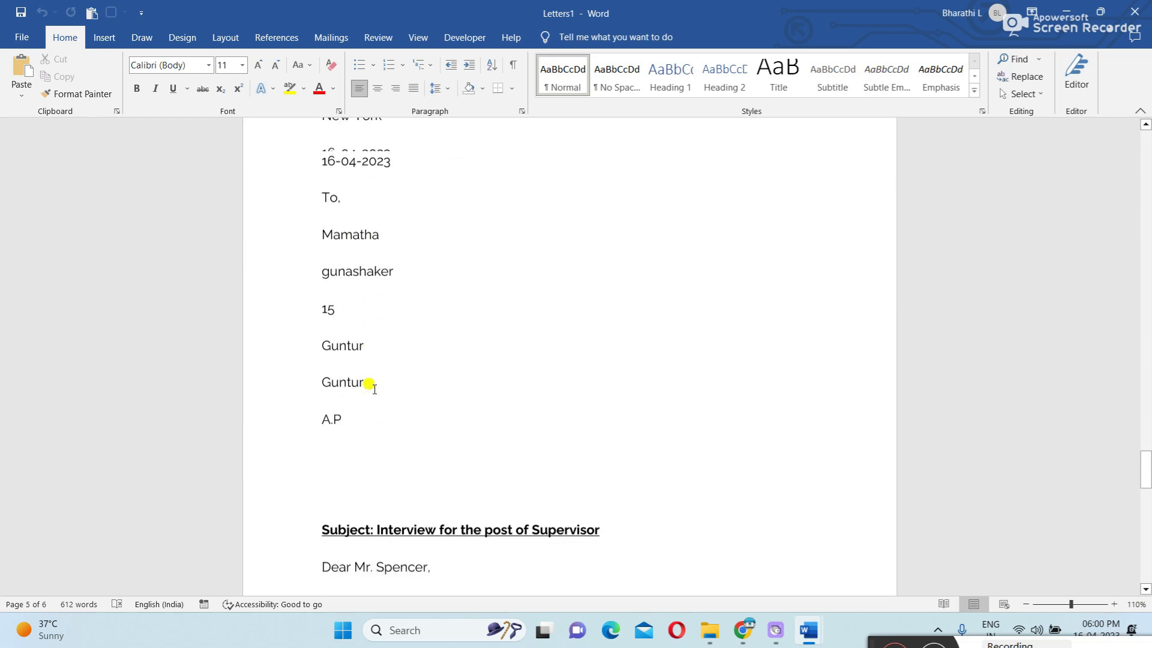
scroll(369, 390, "down", 5)
scroll(371, 390, "up", 20)
scroll(377, 390, "up", 15)
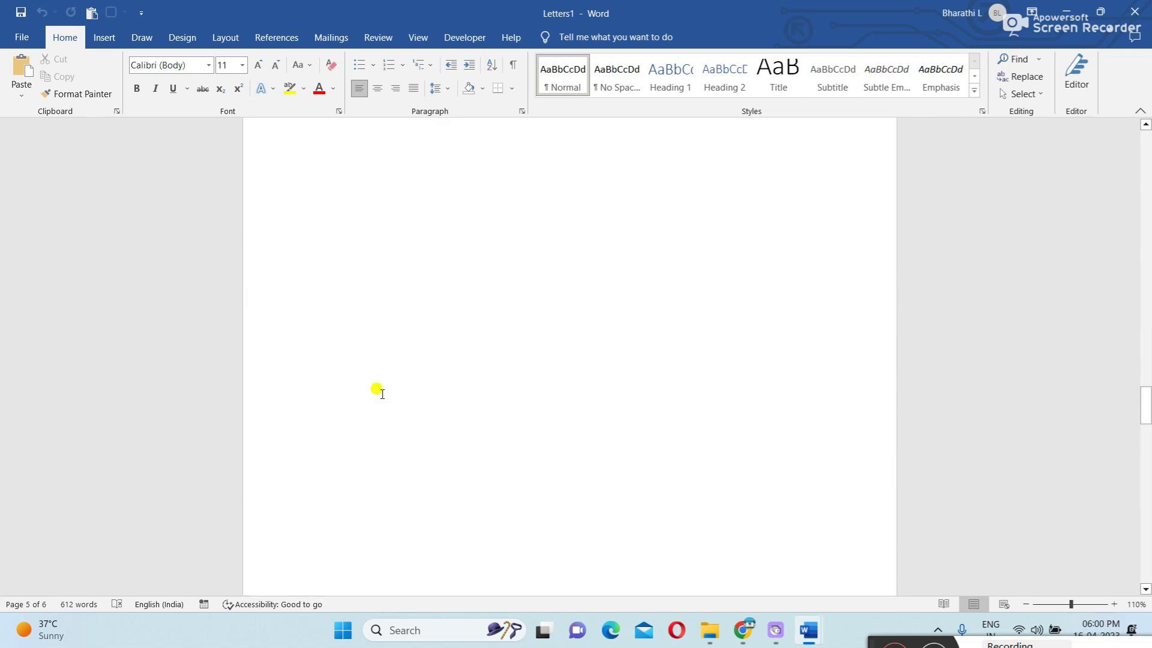
scroll(378, 391, "up", 15)
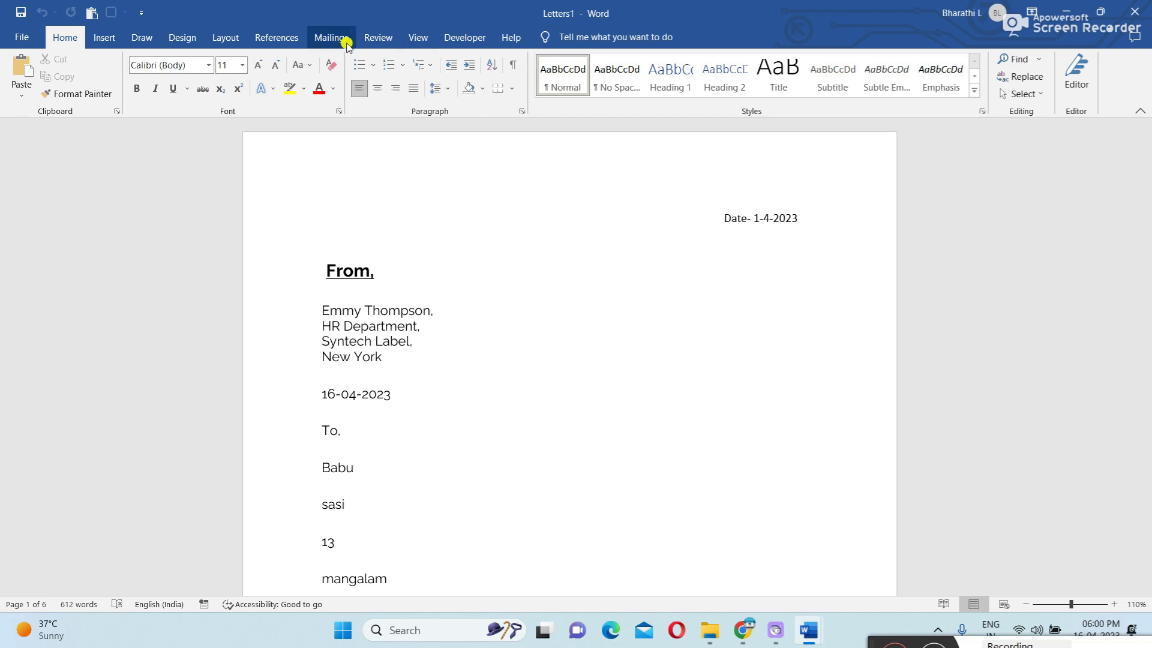
left_click(327, 40)
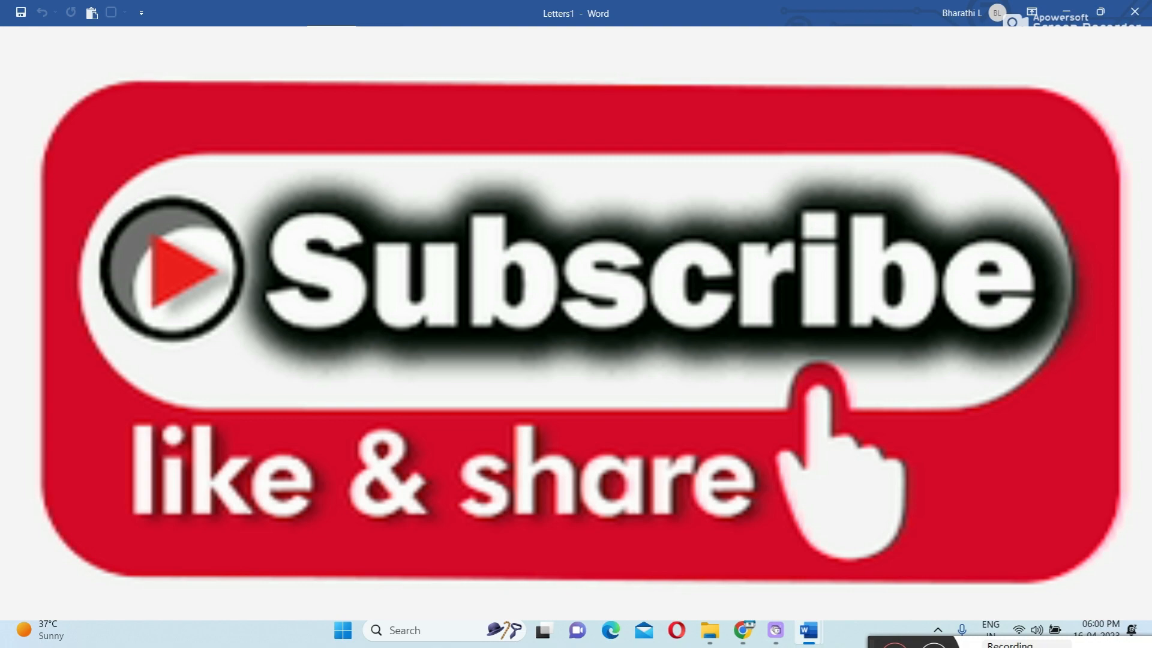
left_click(384, 46)
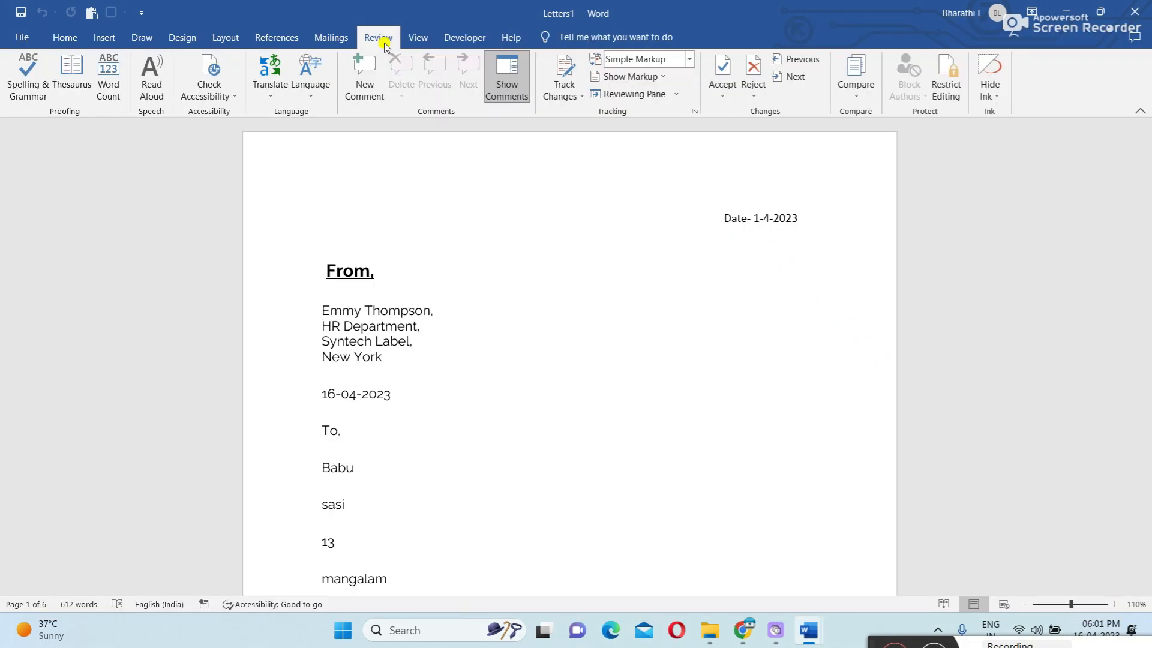
left_click(418, 37)
scroll(478, 174, "down", 15)
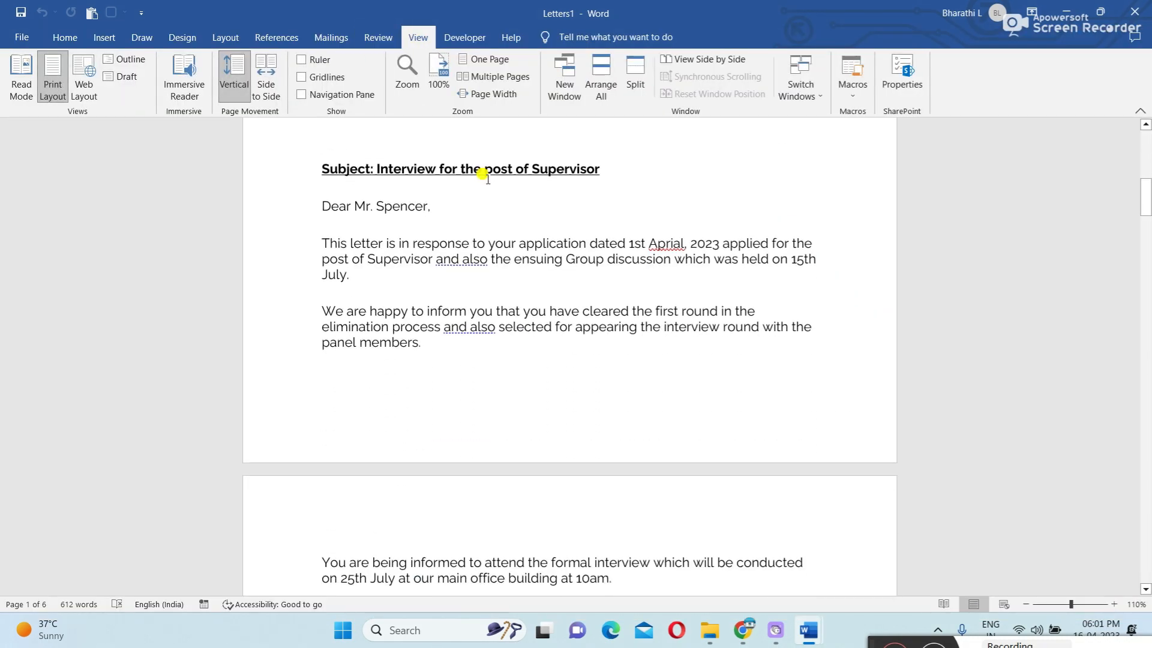
scroll(483, 175, "up", 15)
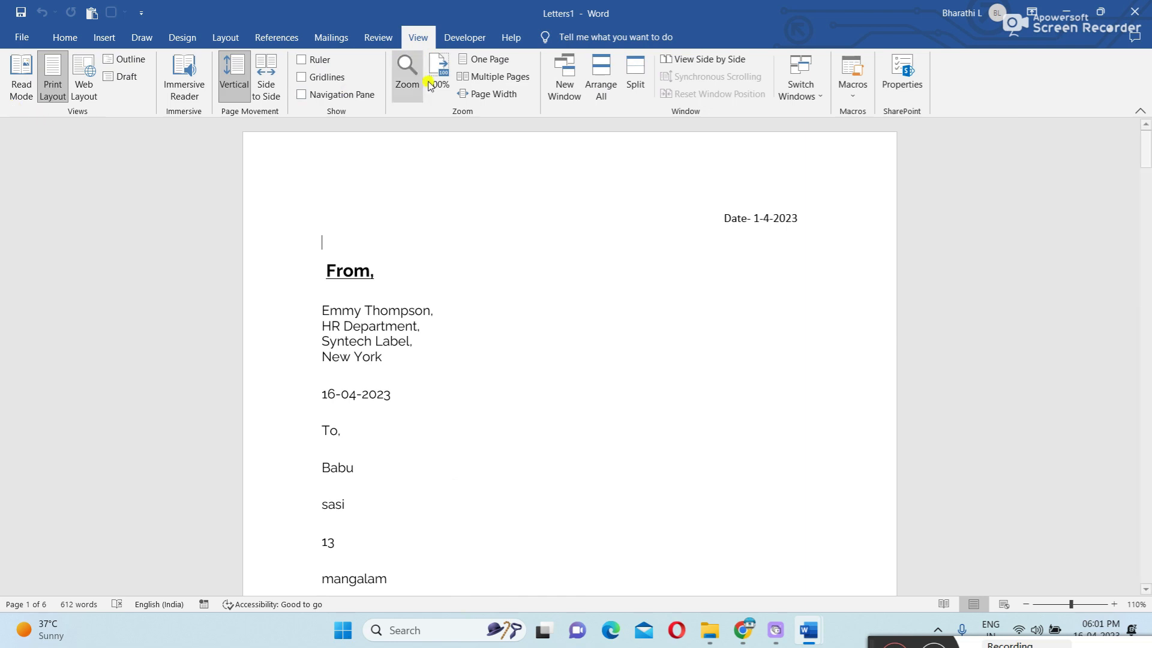
- Spell-check the merged letters, ignoring the first "Aprial" once, replacing the others with "April" and every "canceled" with "cancelled"
left_click(375, 37)
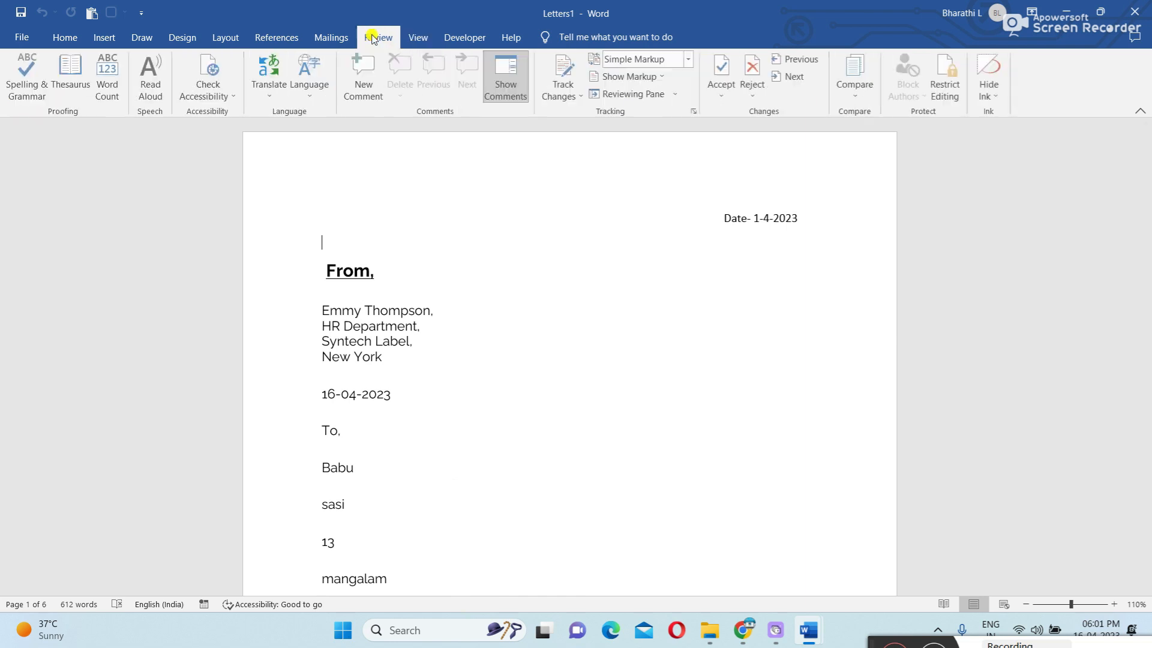
left_click(41, 89)
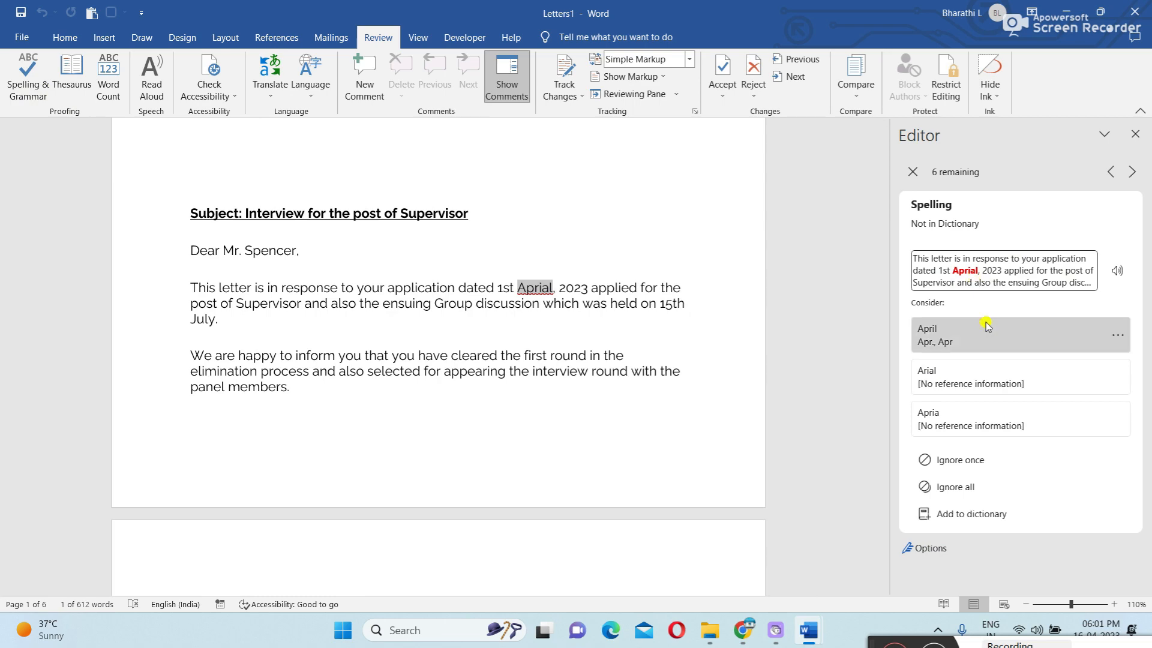
left_click(994, 465)
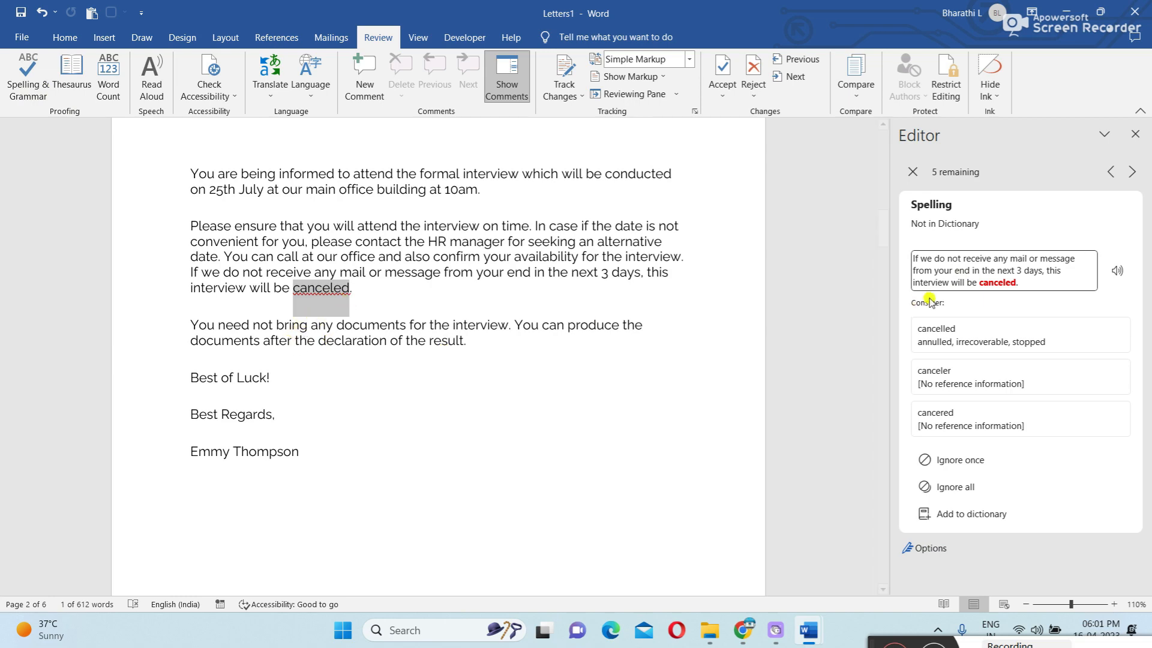
left_click(948, 333)
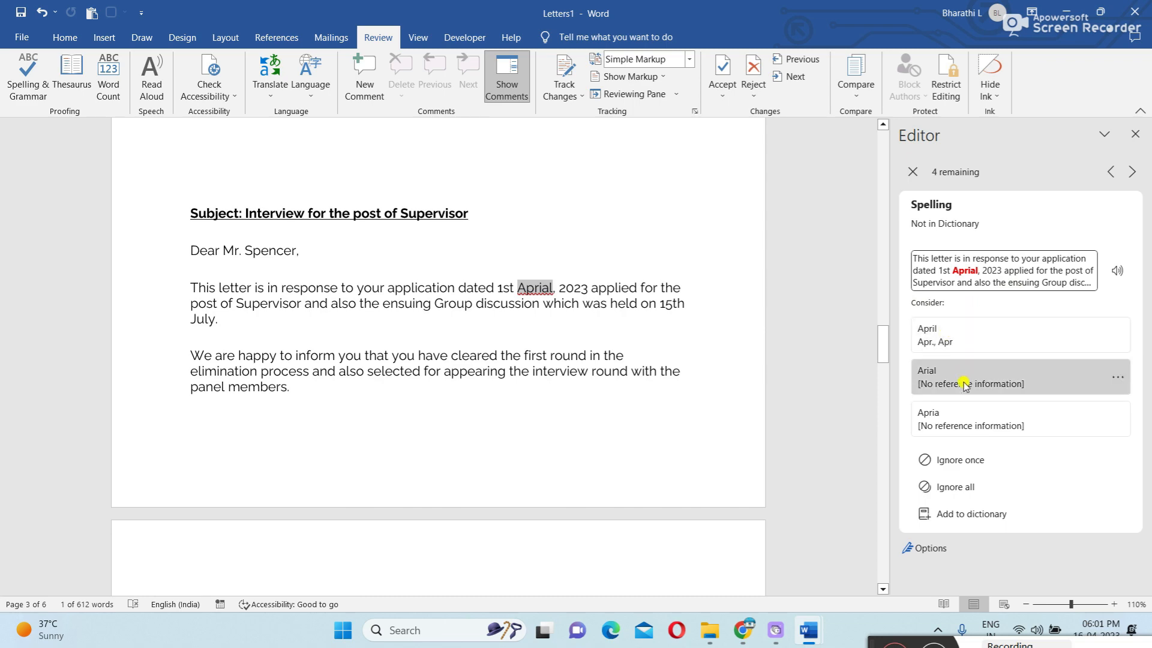
left_click(949, 334)
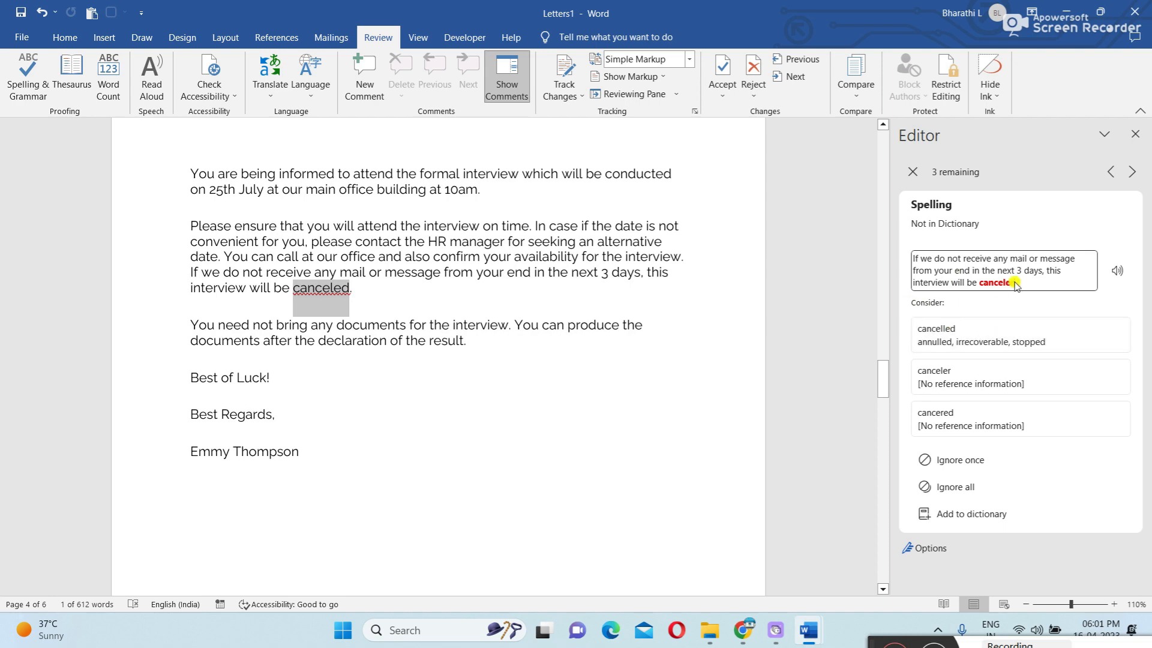
left_click(954, 333)
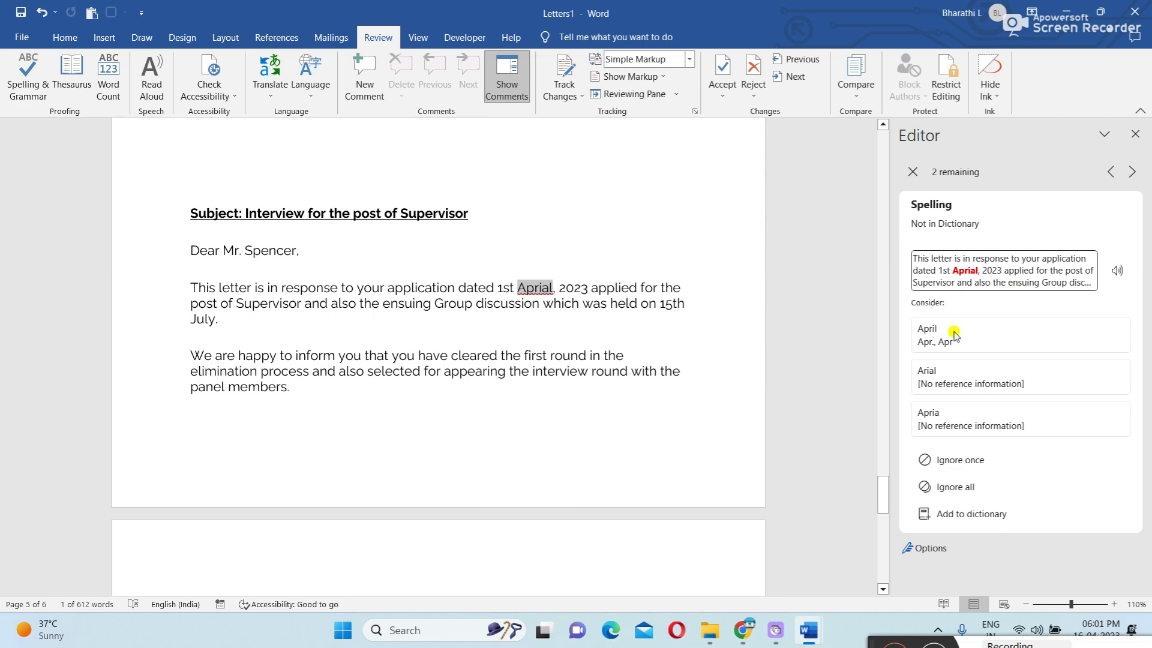
left_click(954, 333)
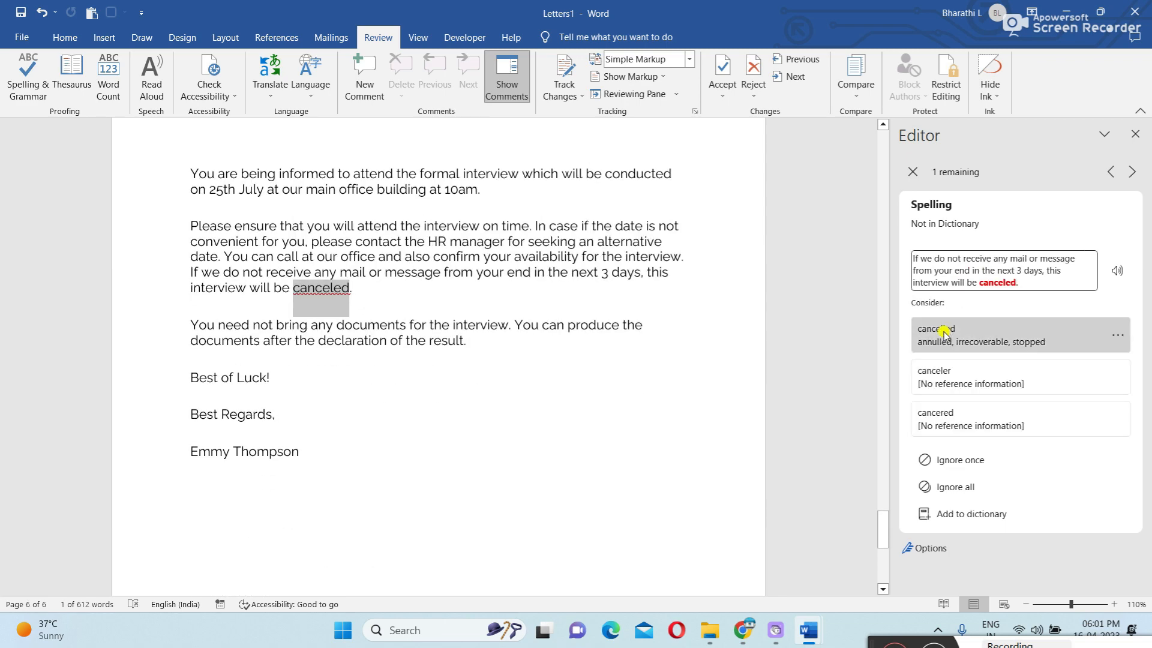
left_click(944, 332)
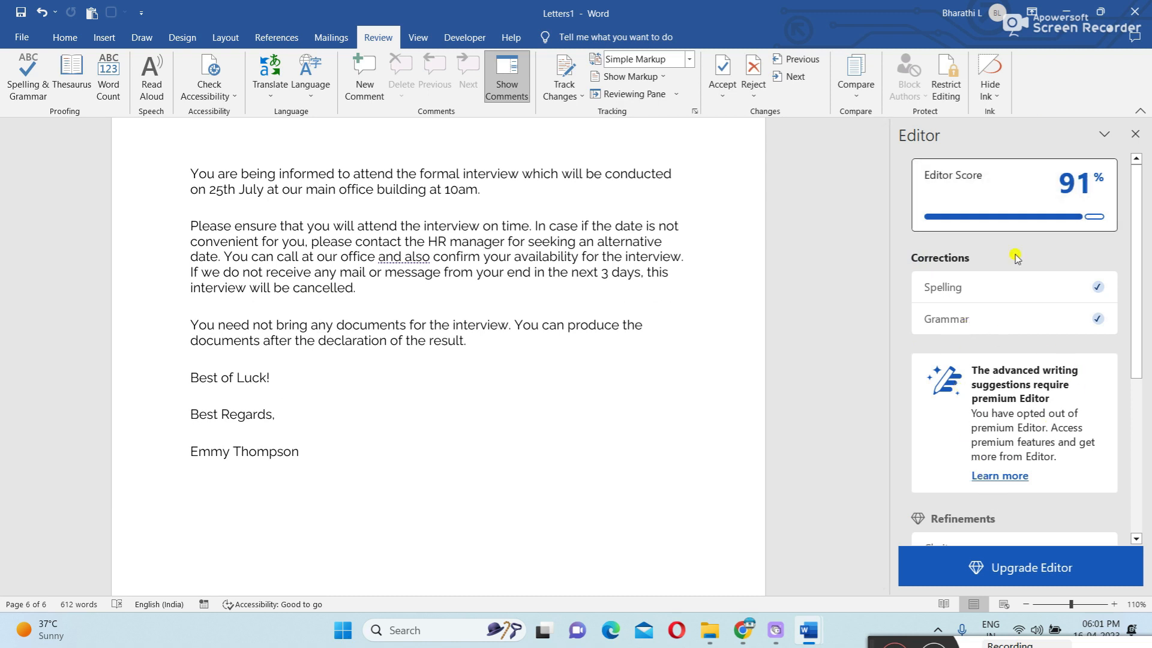
left_click(1136, 135)
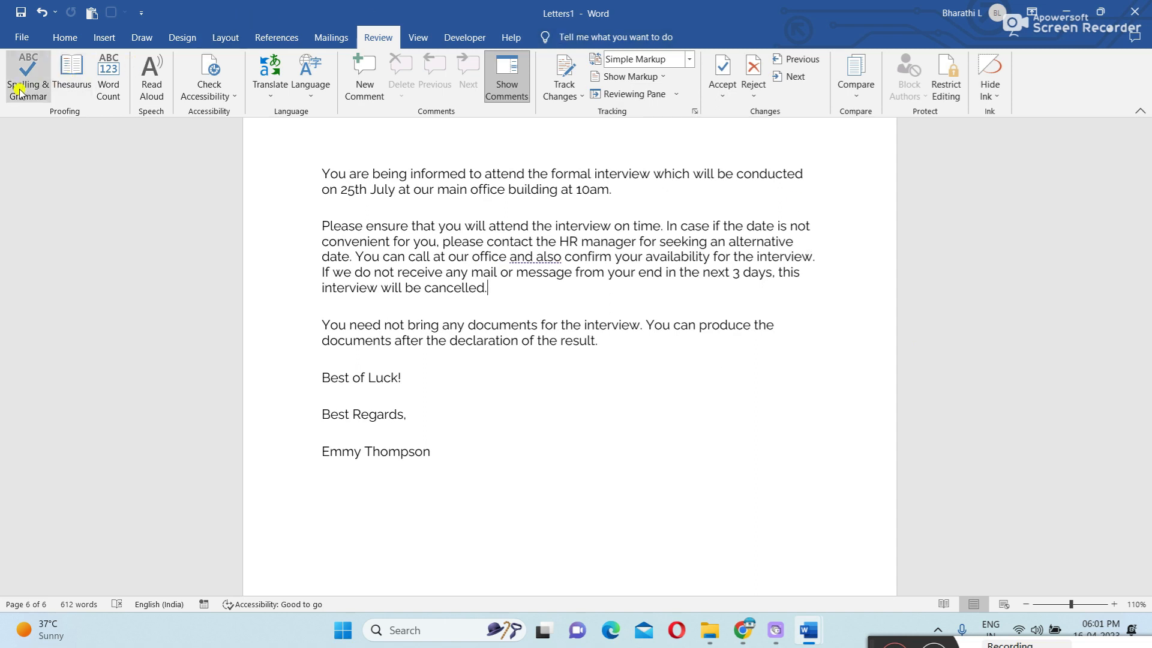
- Look up synonyms for the word "sad" in the Thesaurus, then dismiss the lookup
left_click(71, 92)
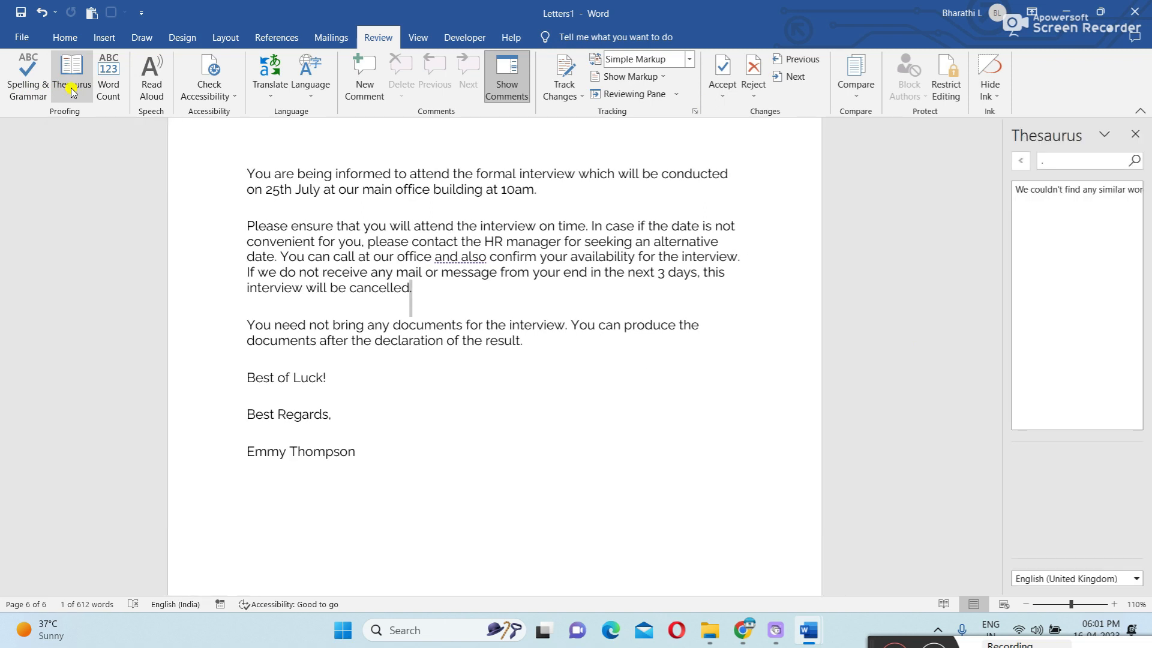
left_click(1085, 162)
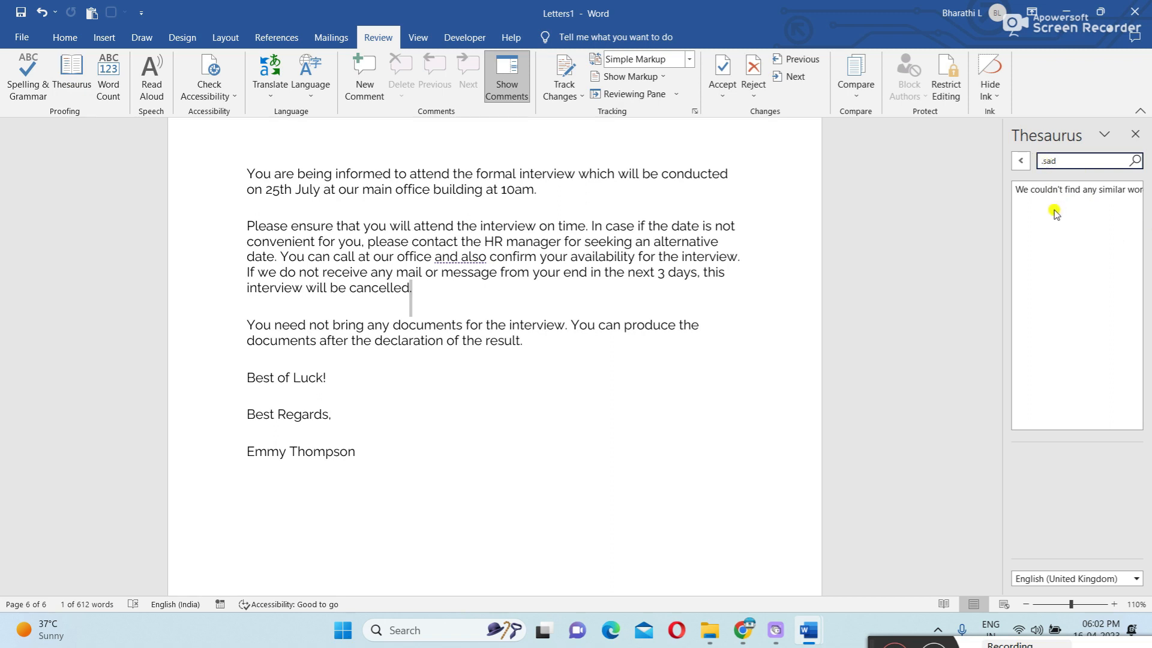
left_click(1070, 159)
key("Return")
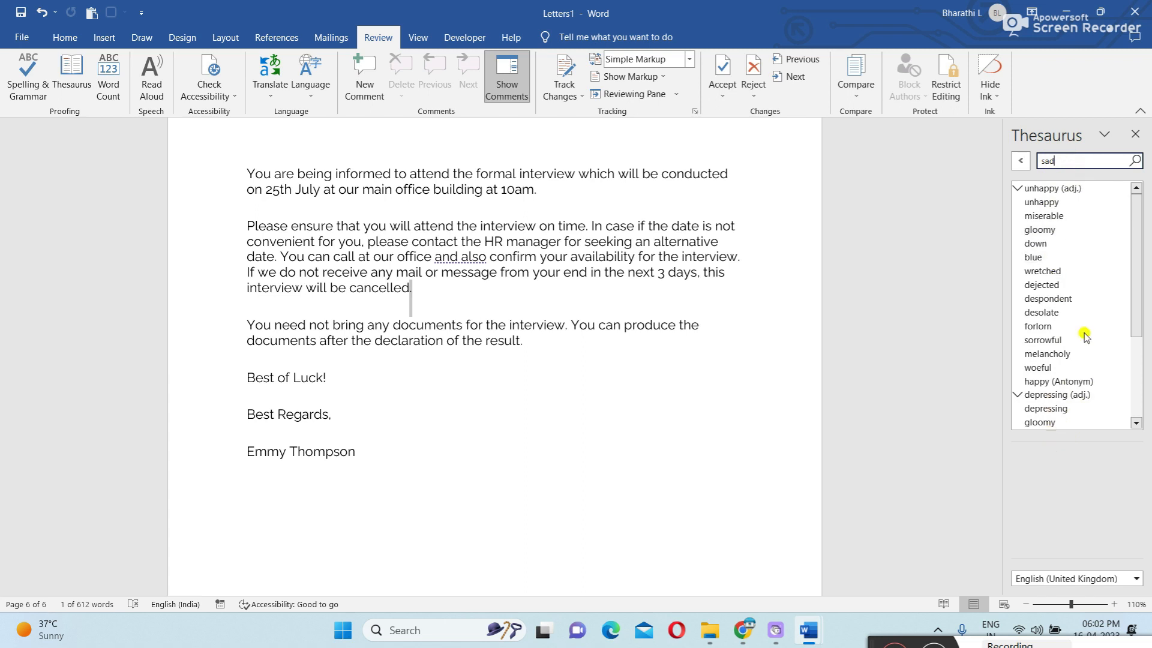
left_click(1135, 133)
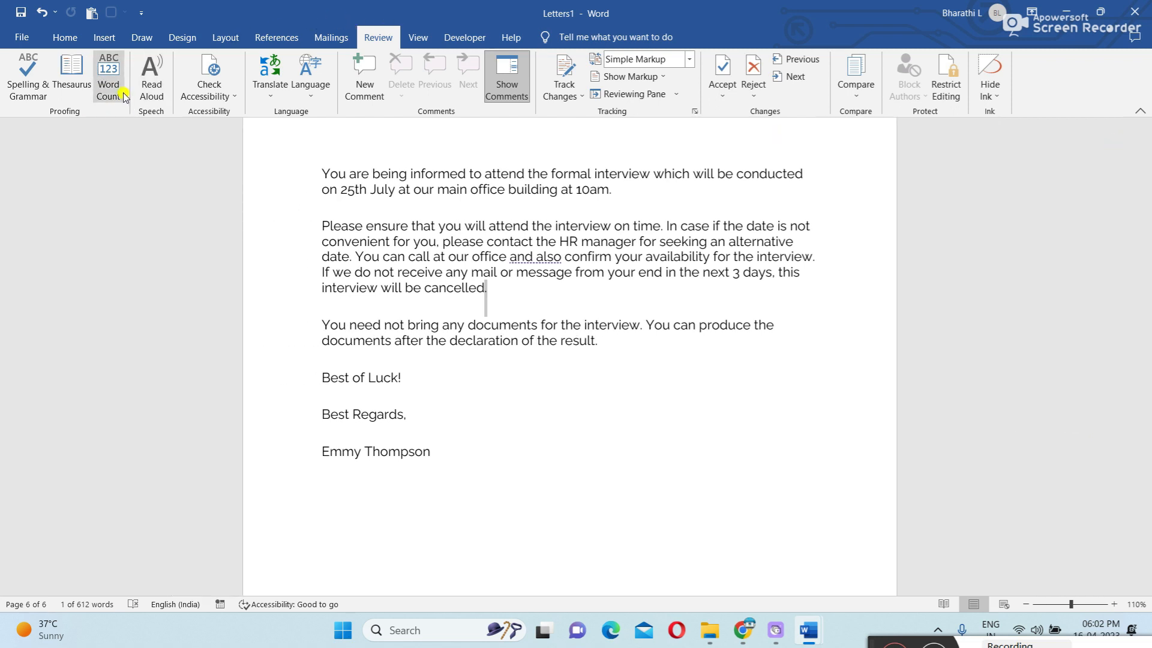
- View the word count statistics for the current selection and dismiss them
scroll(456, 311, "up", 15)
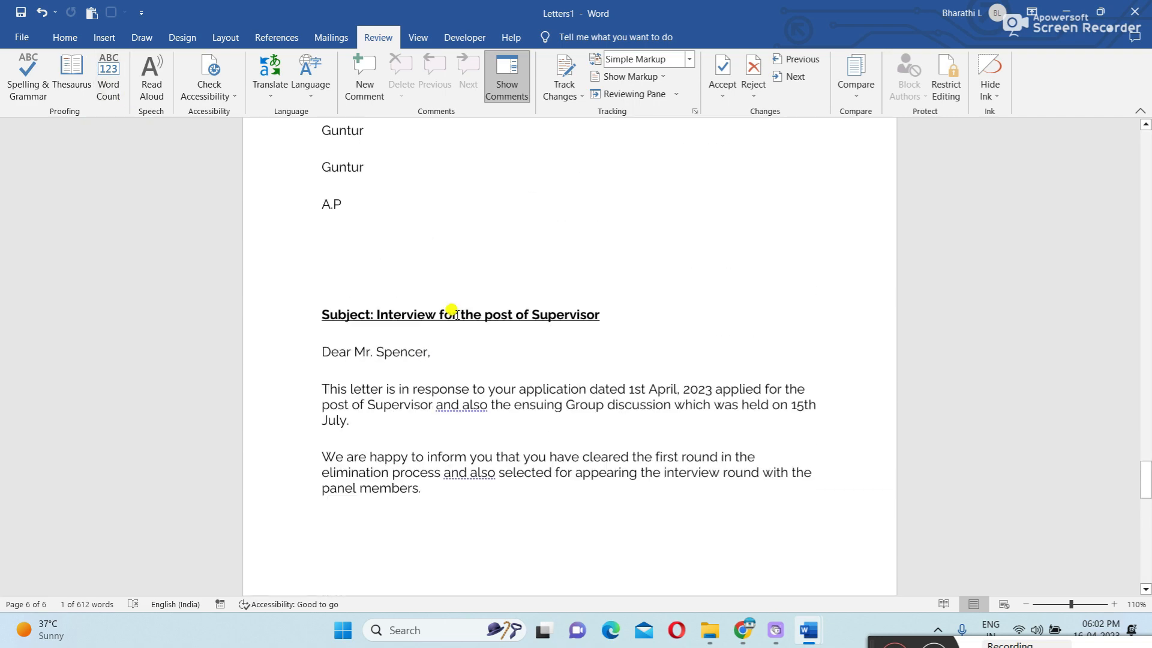
scroll(457, 314, "up", 8)
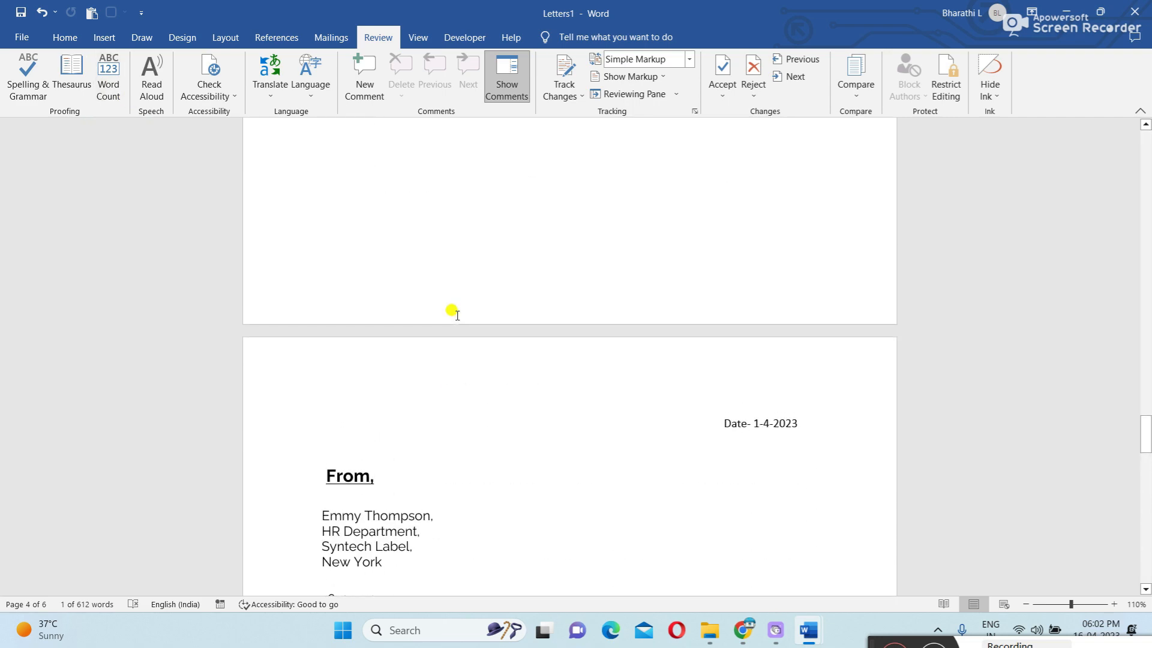
scroll(453, 311, "up", 10)
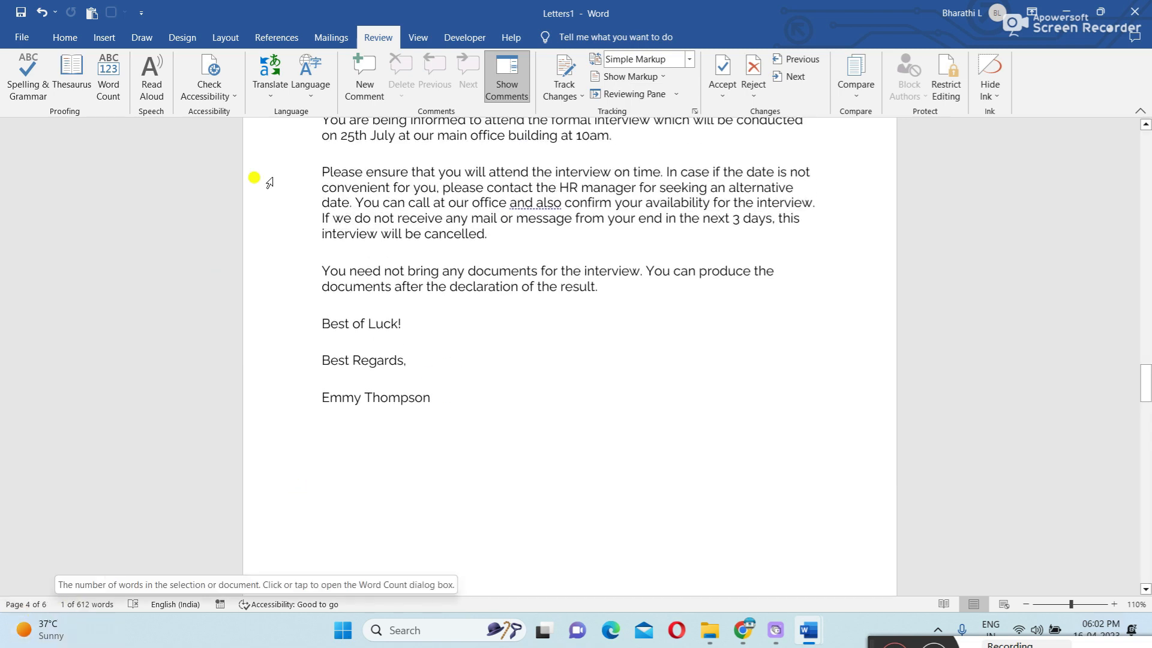
left_click(118, 90)
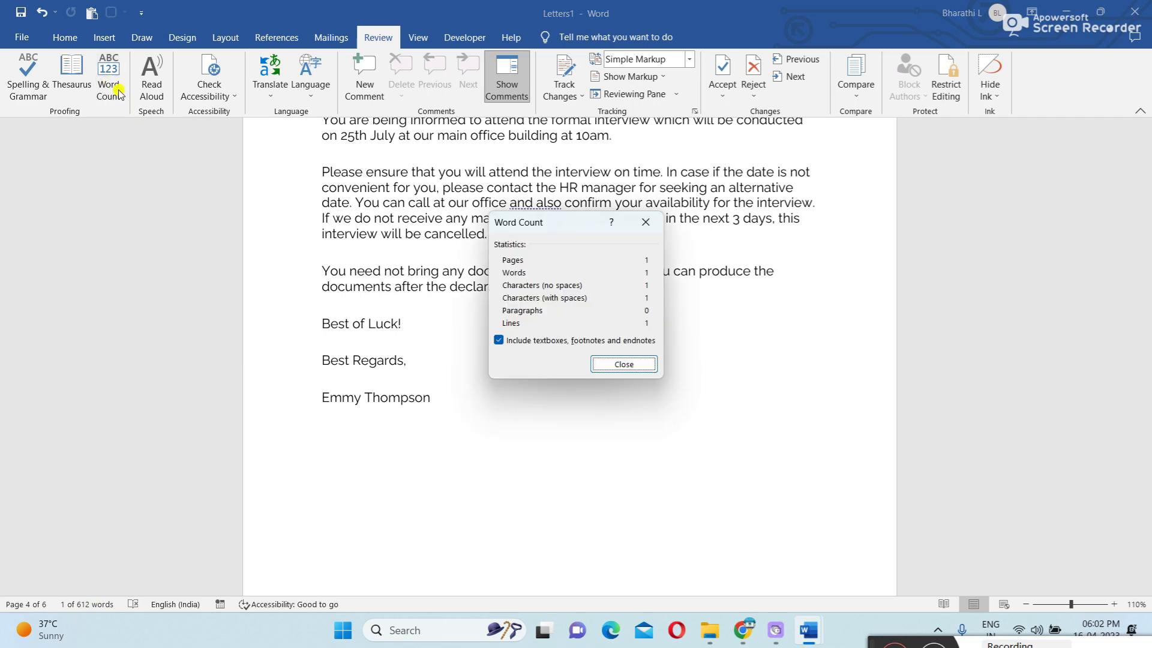
left_click(646, 365)
- Clear the selection by placing the cursor after "New York" on the first page and view the whole document's word count statistics
left_click_drag(1147, 380, 1148, 364)
left_click_drag(1143, 275, 1143, 141)
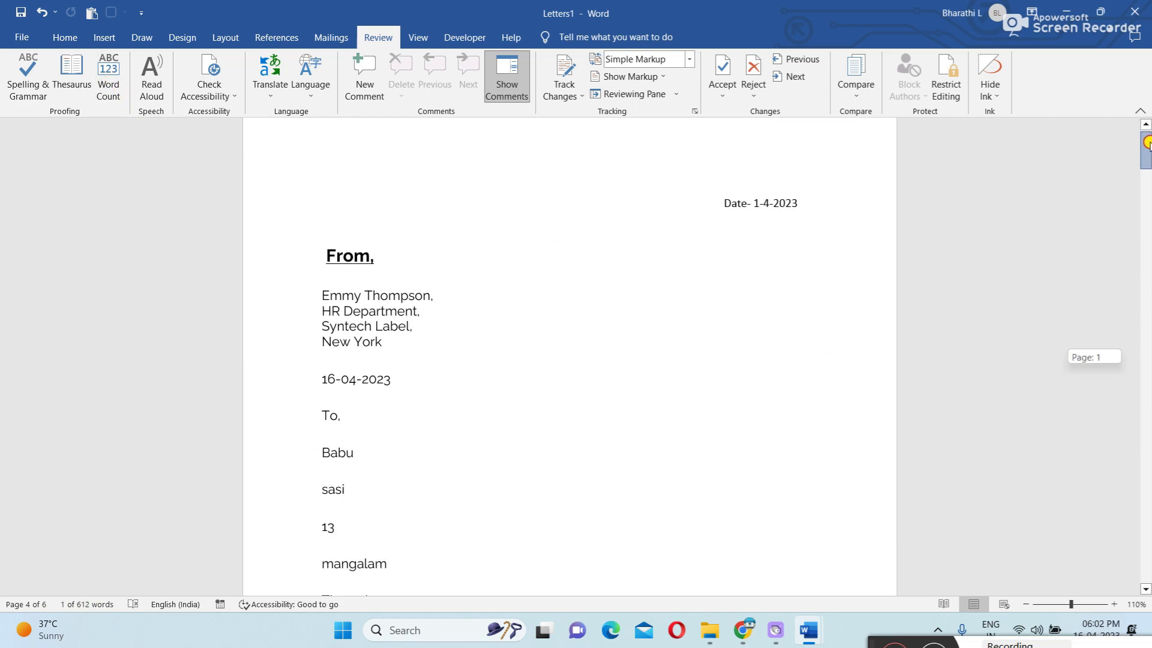
left_click(550, 358)
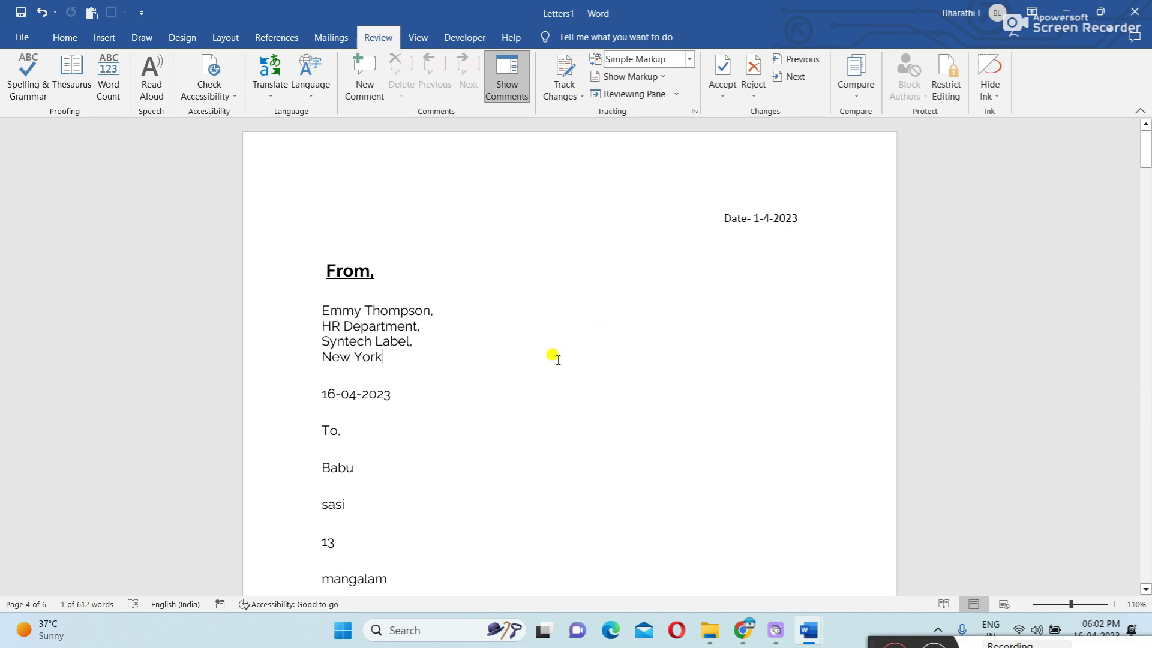
left_click(109, 75)
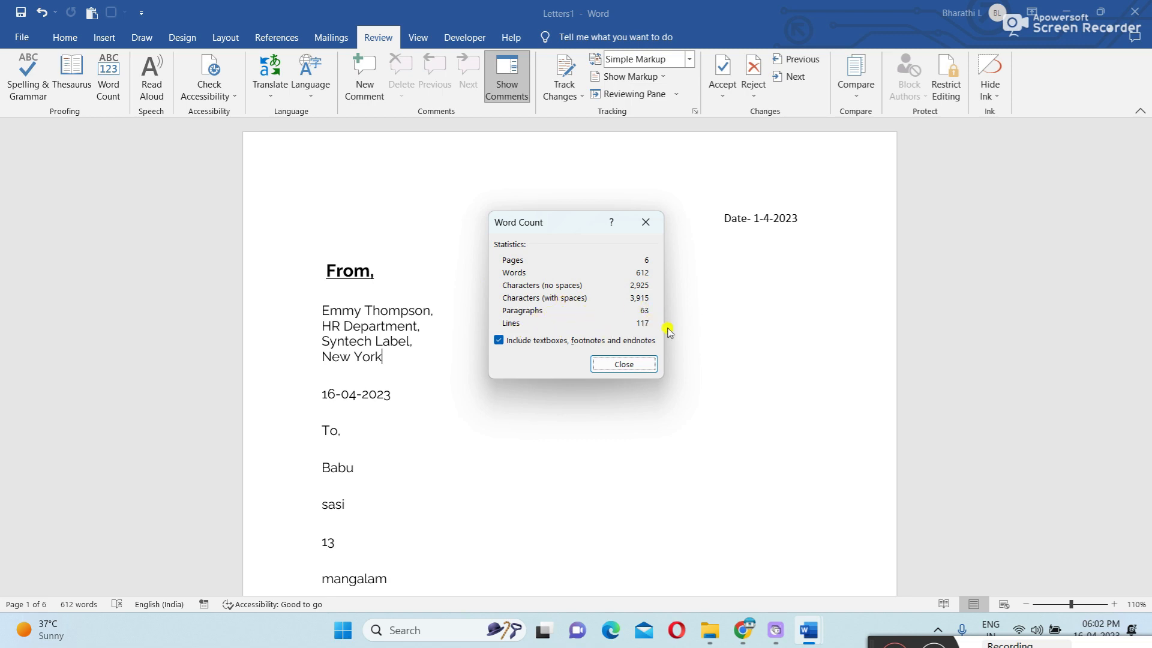
left_click(618, 362)
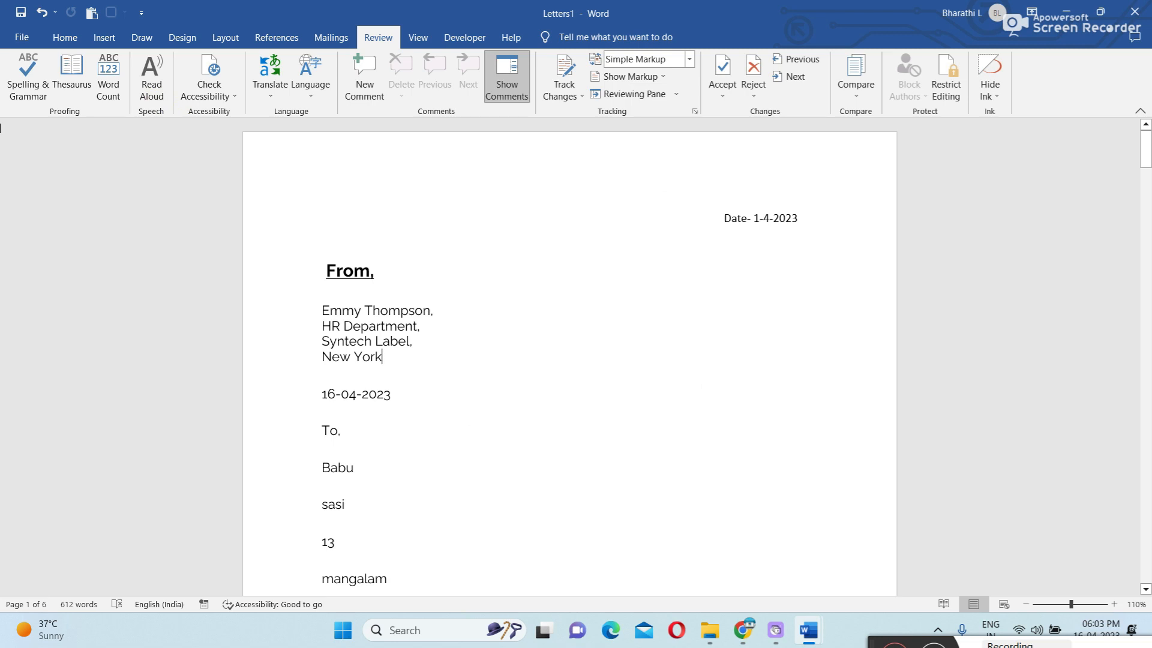
- Have the first letter read aloud from the sender block and stop the reading in the first body paragraph
left_click(157, 94)
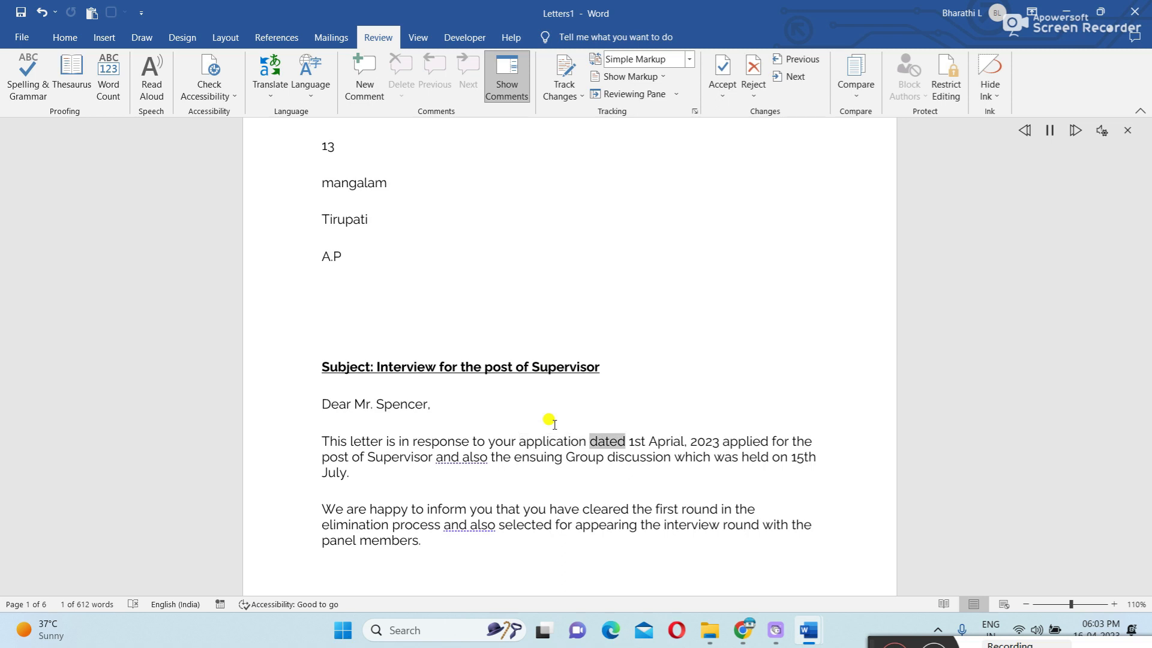
scroll(549, 420, "down", 2)
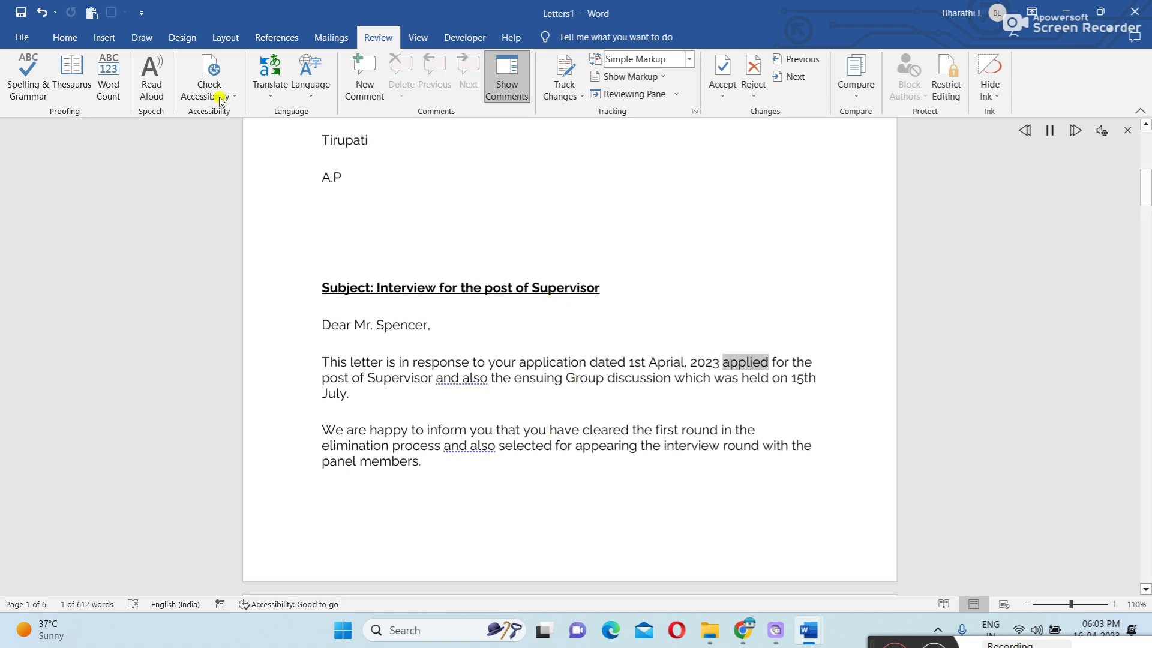
left_click(151, 77)
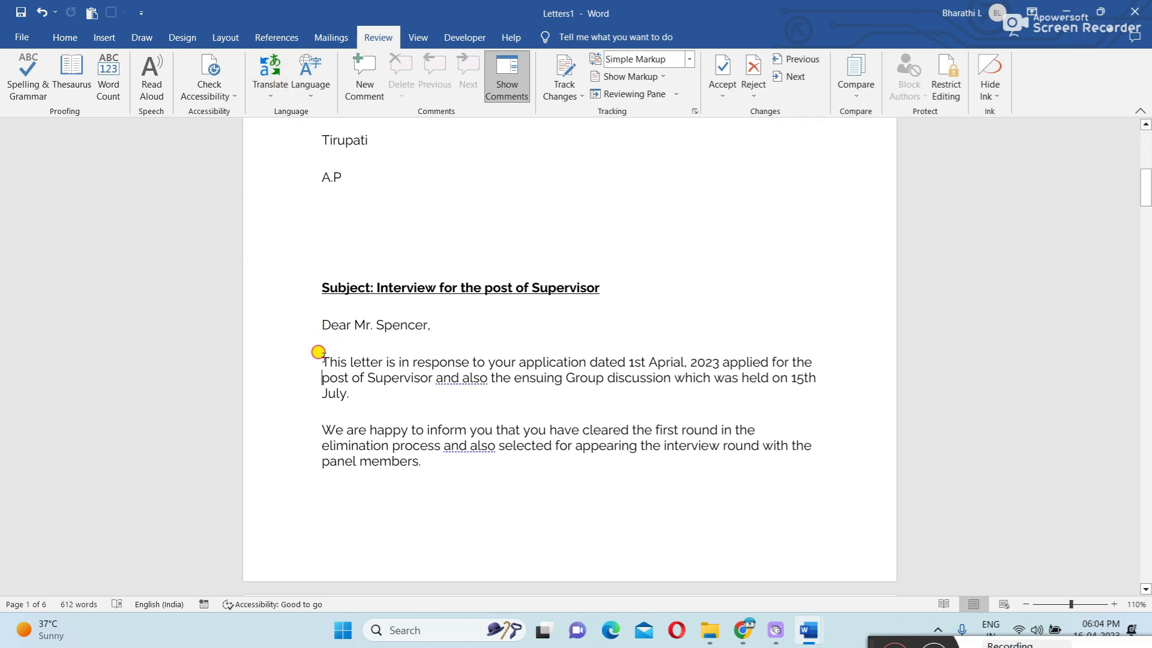
- Translate the first letter's two body paragraphs on page one from English to Telugu, view the translation and dismiss the Translator
left_click_drag(318, 352, 403, 471)
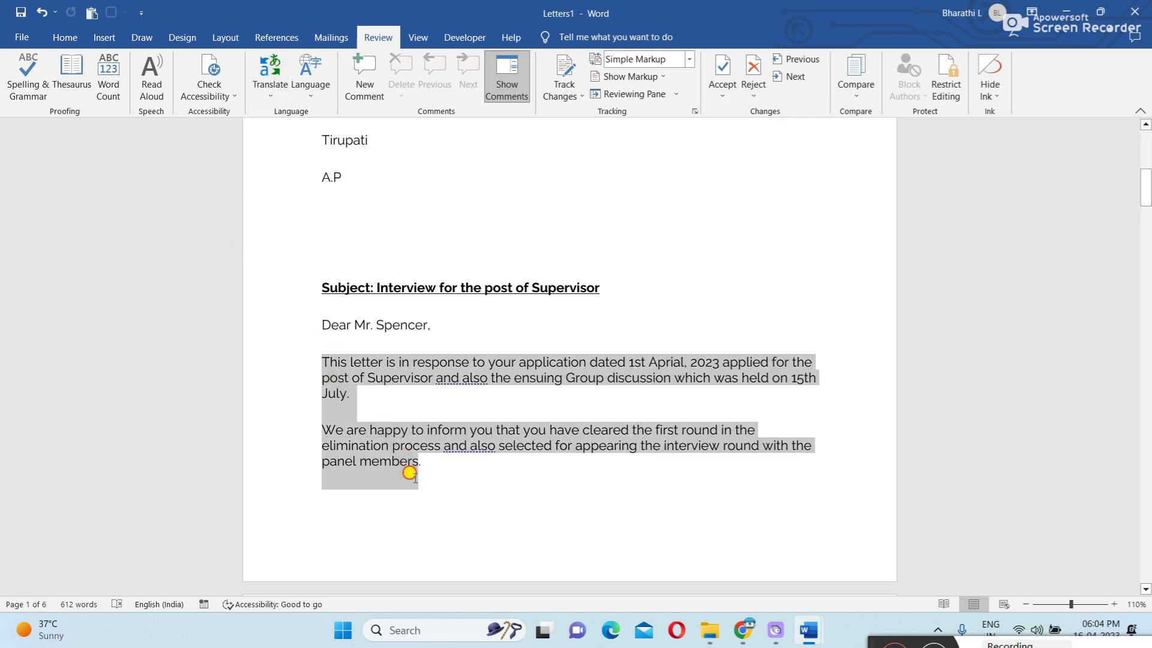
left_click(270, 95)
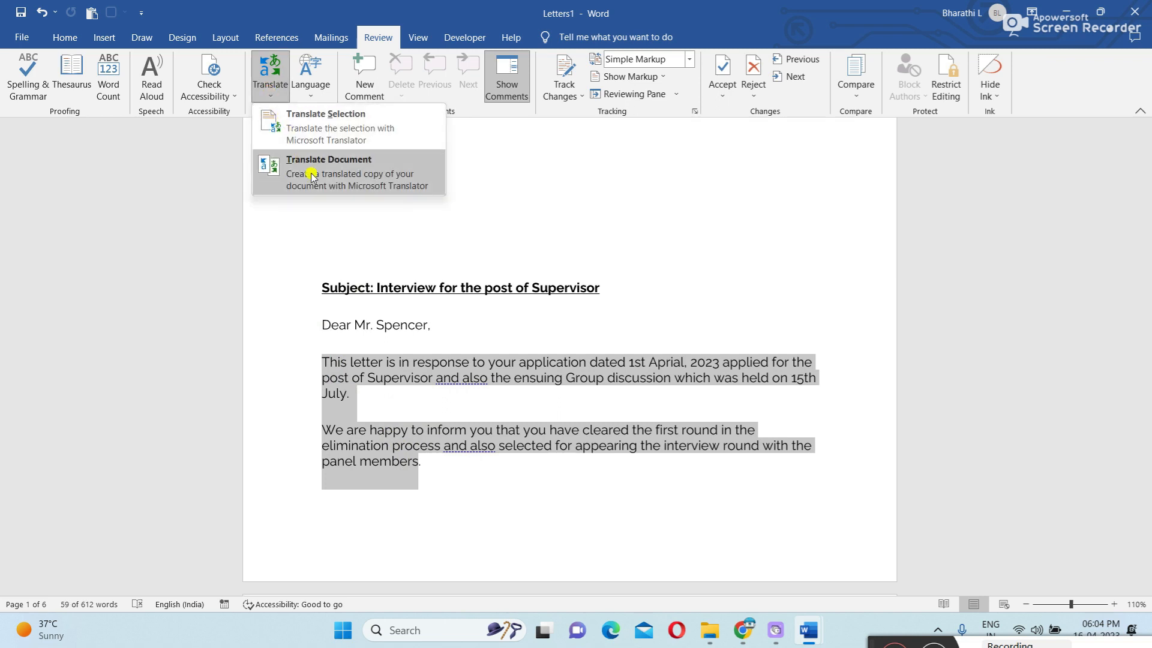
left_click(326, 134)
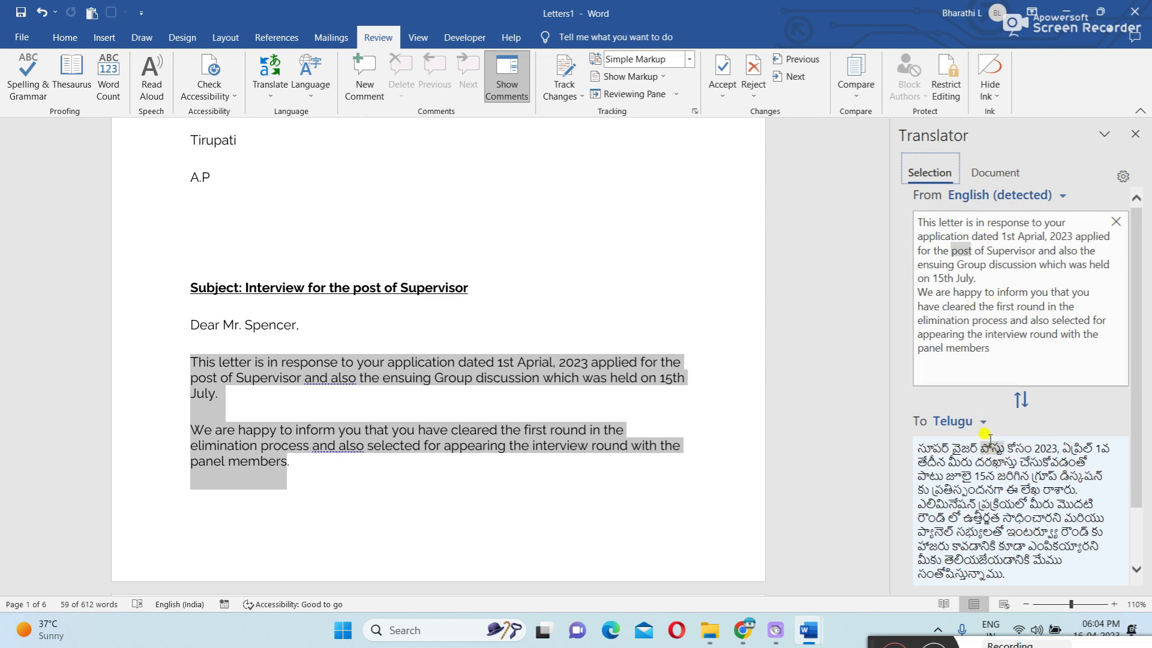
left_click(981, 422)
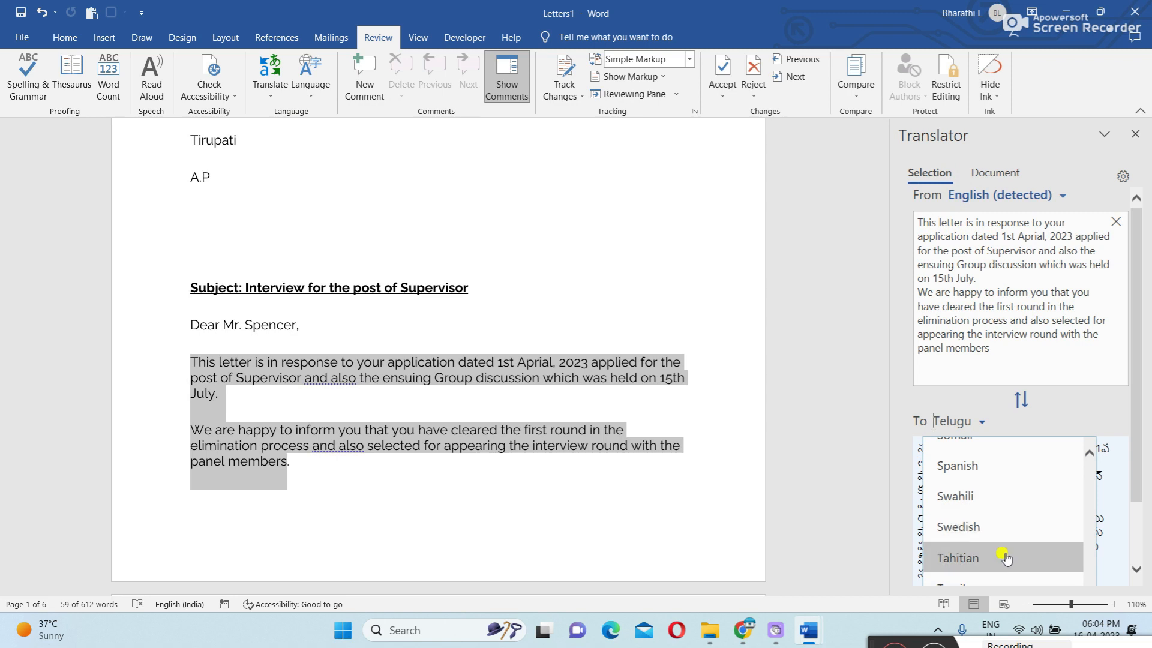
scroll(1088, 457, "down", 2)
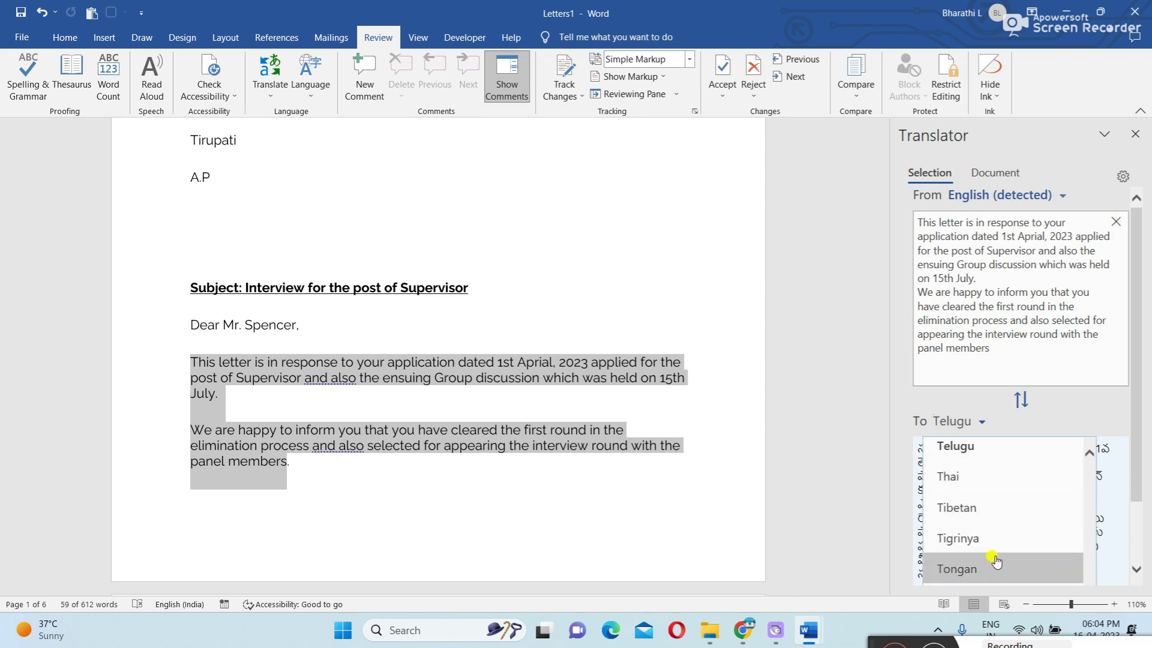
scroll(990, 562, "down", 2)
scroll(996, 560, "up", 2)
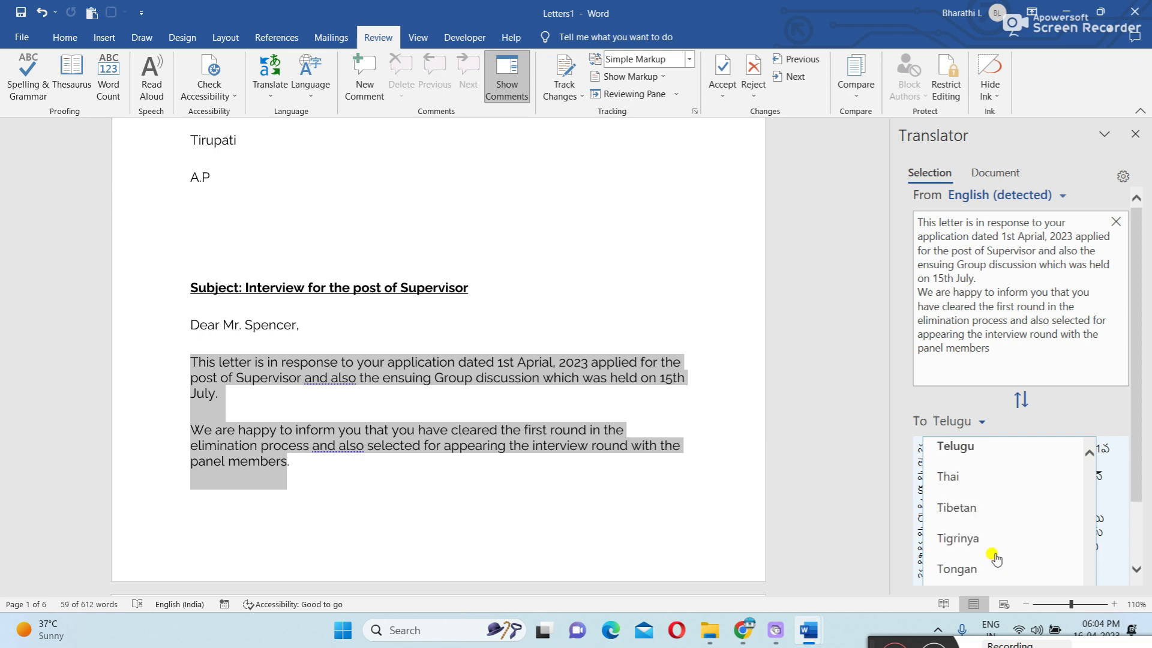
left_click(976, 444)
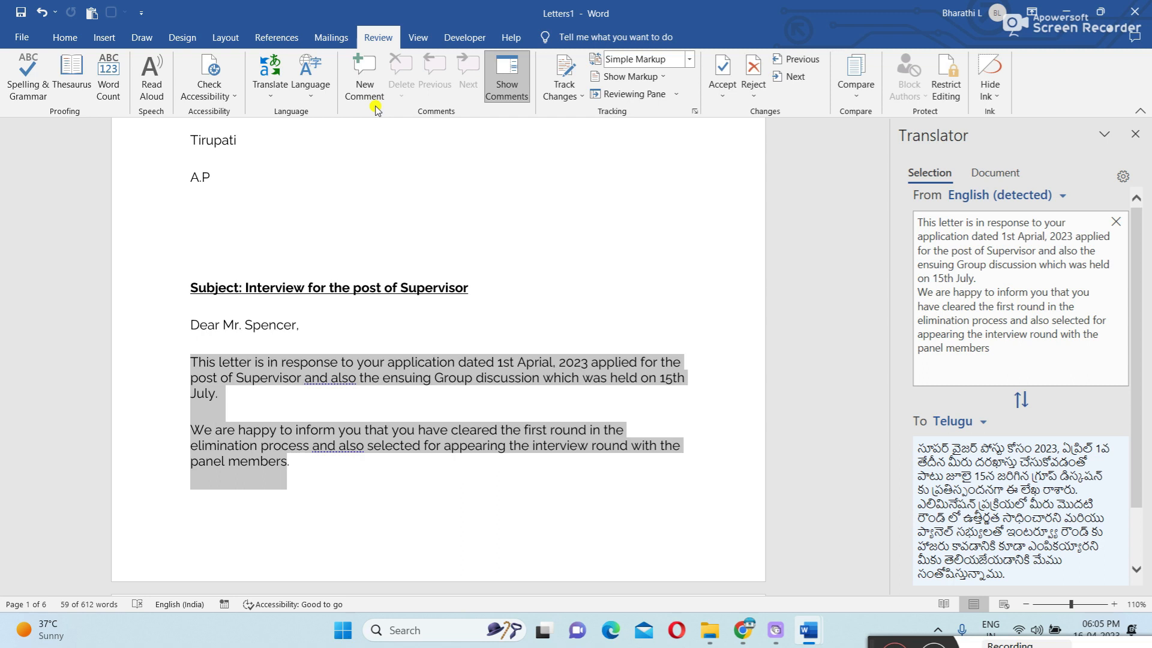
left_click(1135, 134)
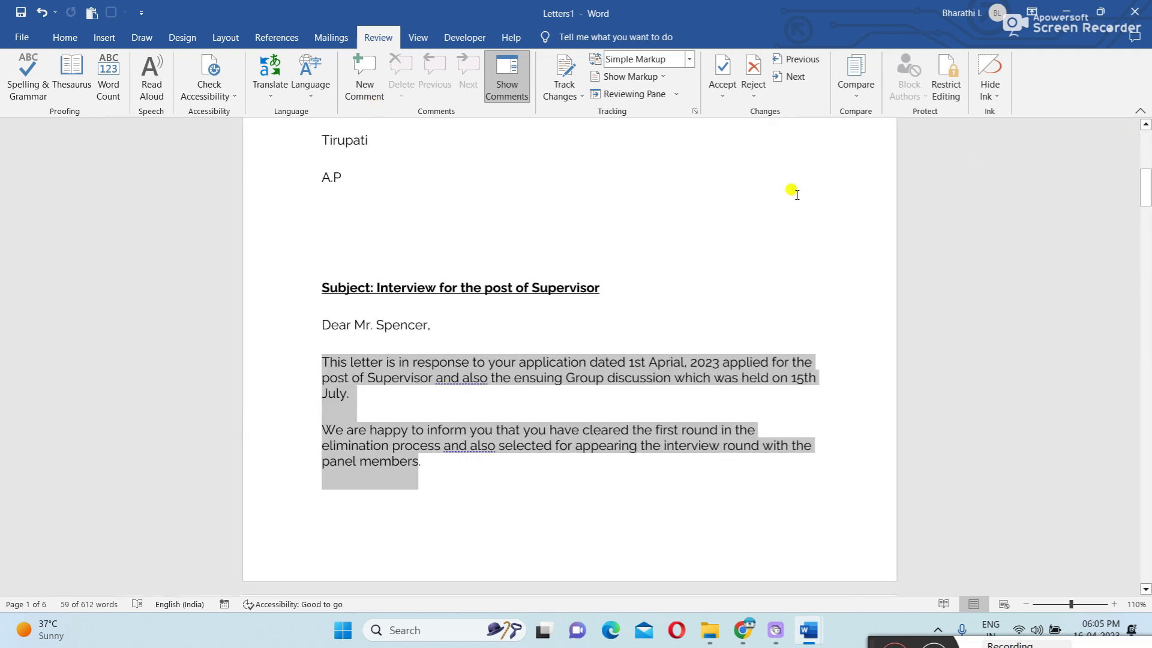
- Show the document view options
left_click(417, 38)
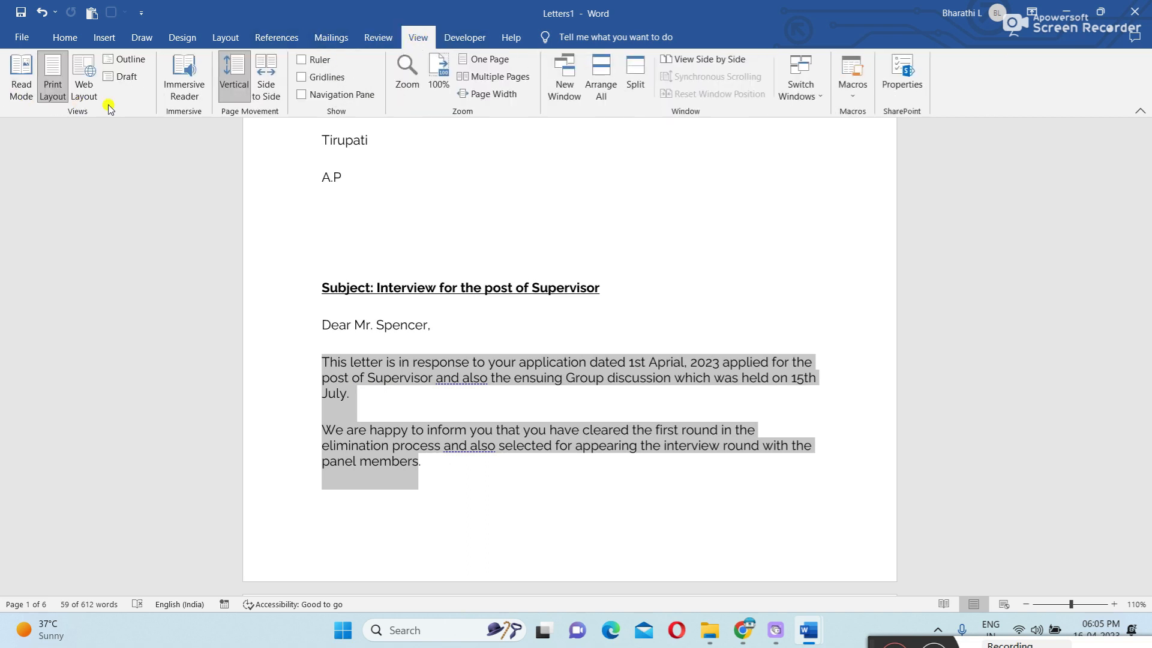